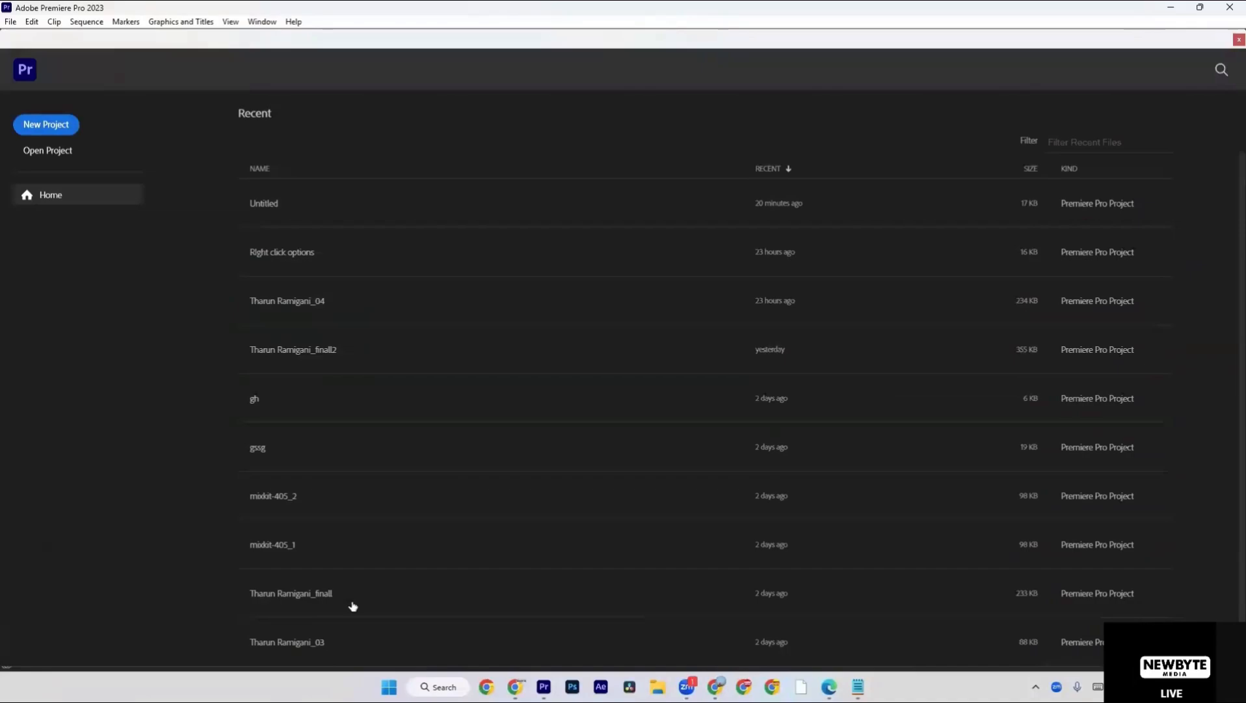
Start a new project and name it "Project window options".
{"action": "left_click", "coordinate": [11, 21]}
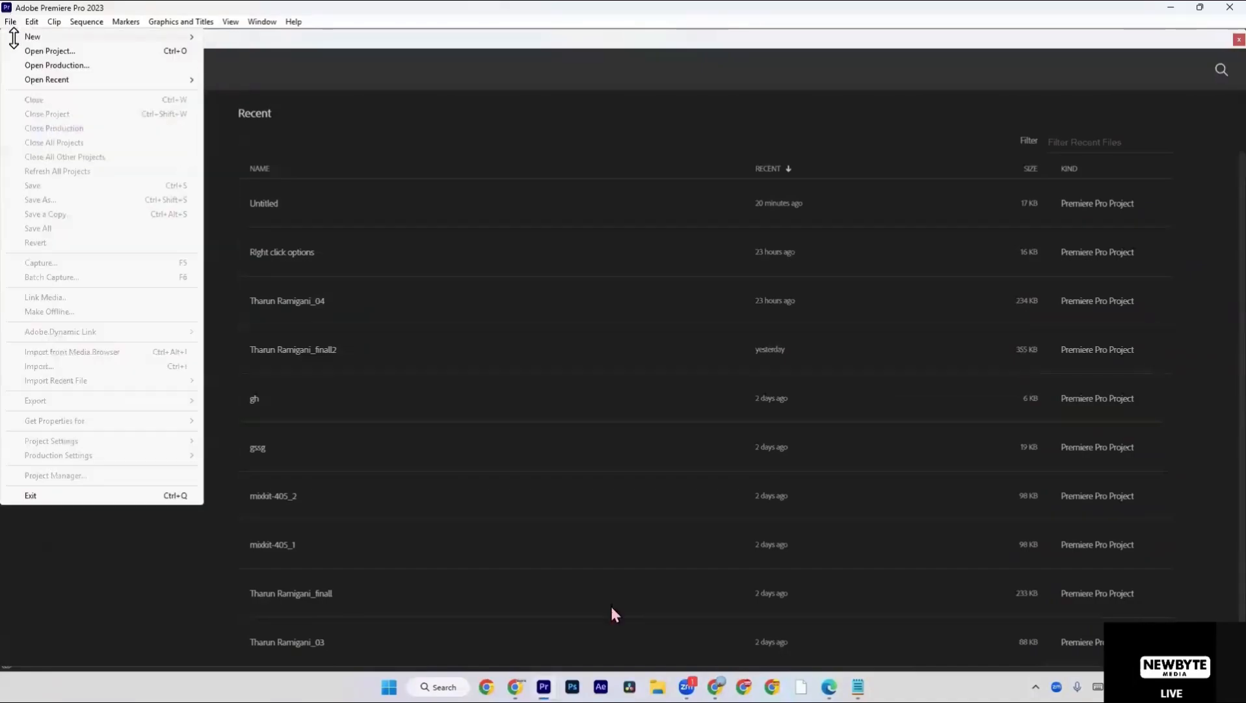
{"action": "mouse_move", "coordinate": [13, 38]}
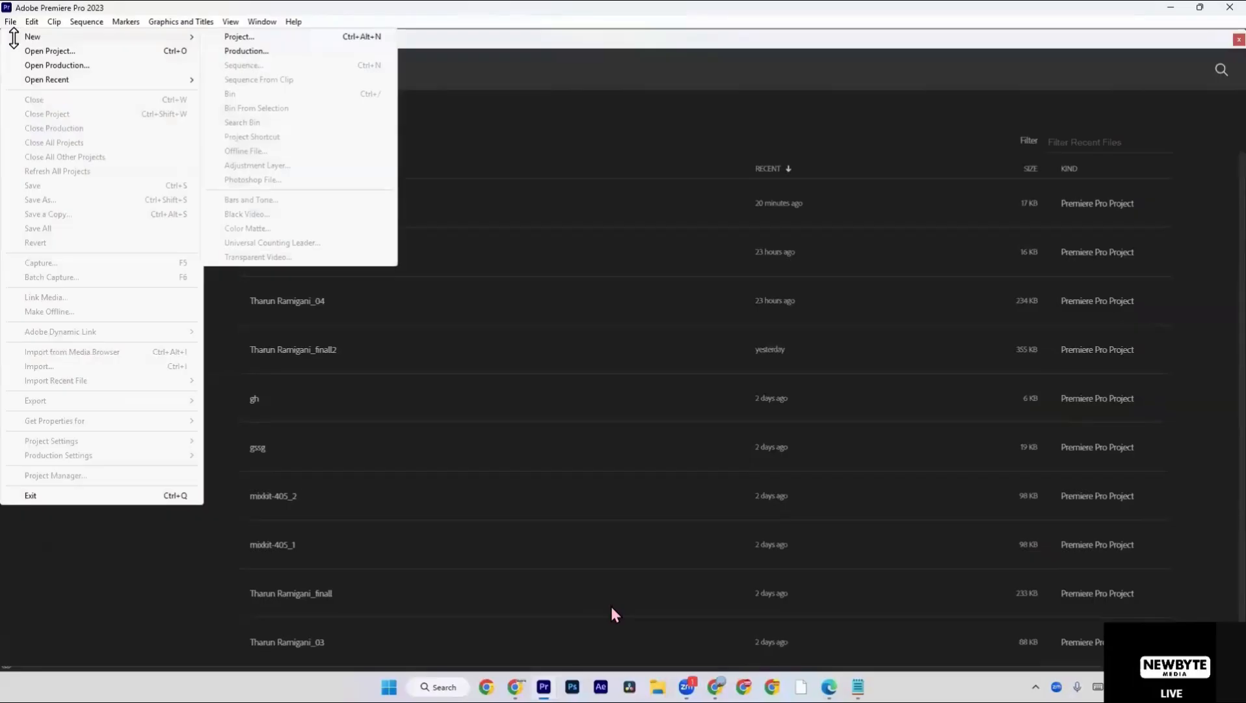
{"action": "left_click", "coordinate": [492, 37]}
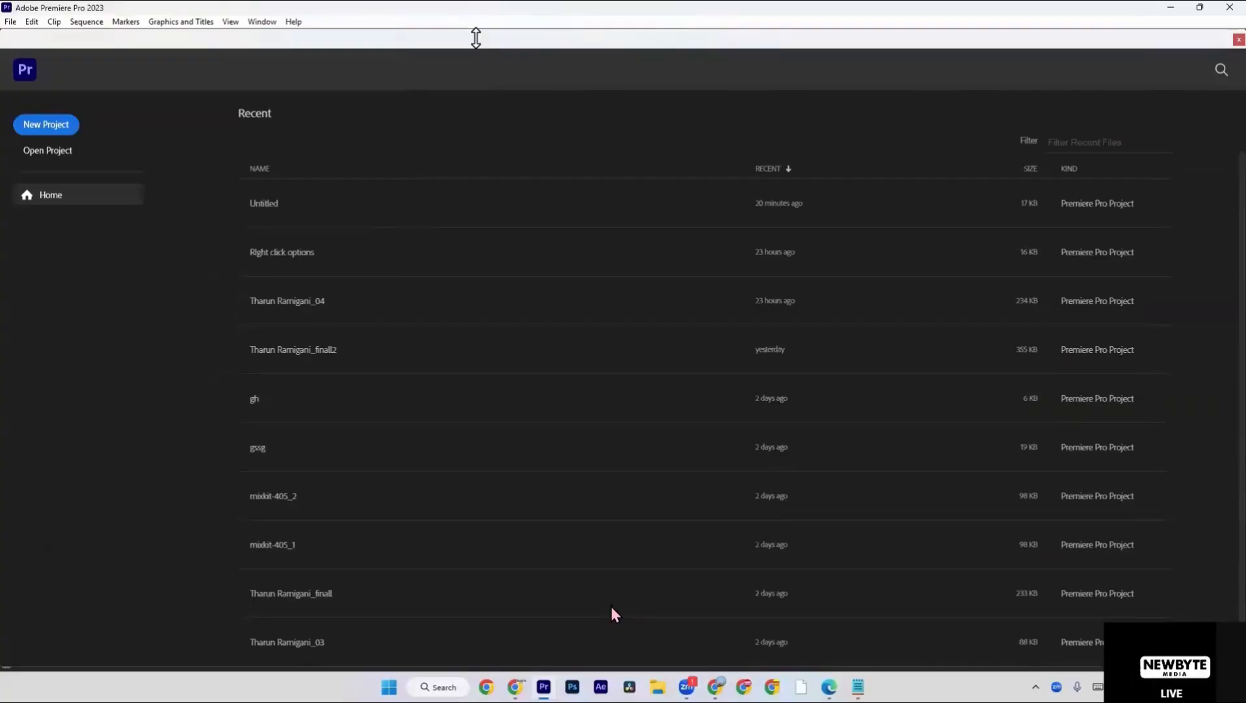
{"action": "key", "text": "ctrl+alt+n"}
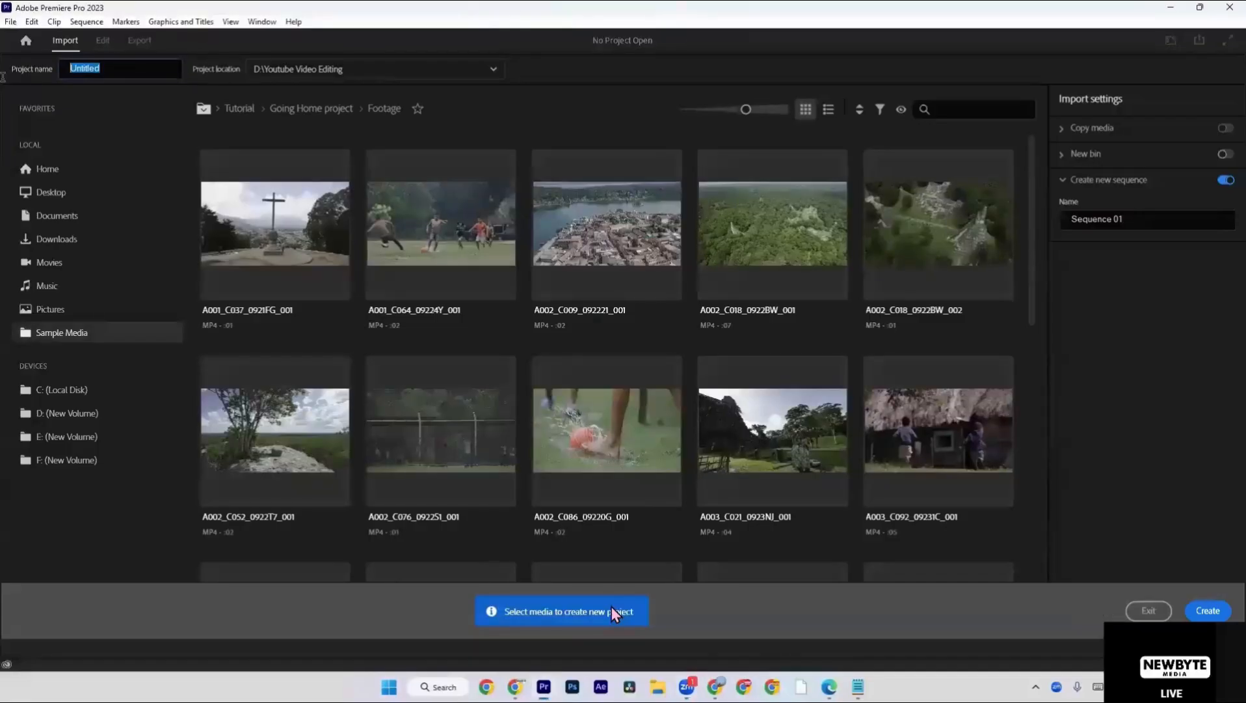
{"action": "type", "text": "Project window options"}
Pick D:\Youtube Video Editing from the listed project locations.
{"action": "left_click", "coordinate": [266, 68]}
{"action": "left_click", "coordinate": [282, 96]}
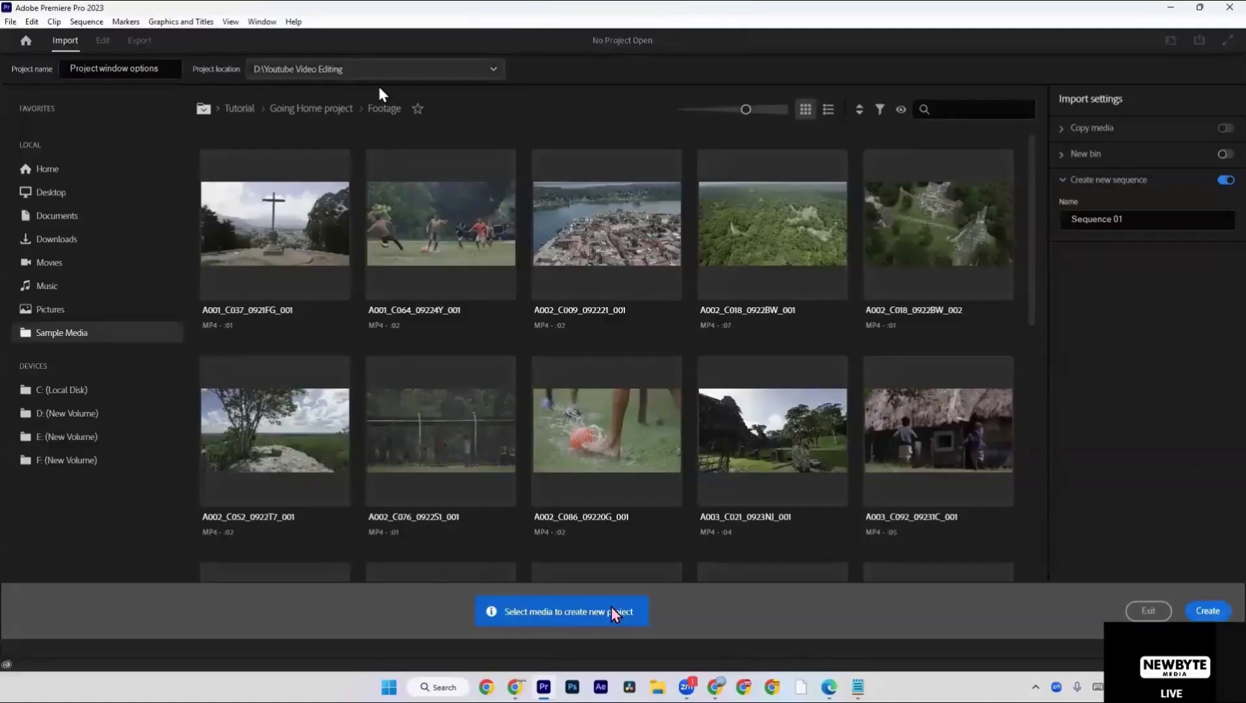
{"action": "left_click", "coordinate": [330, 67]}
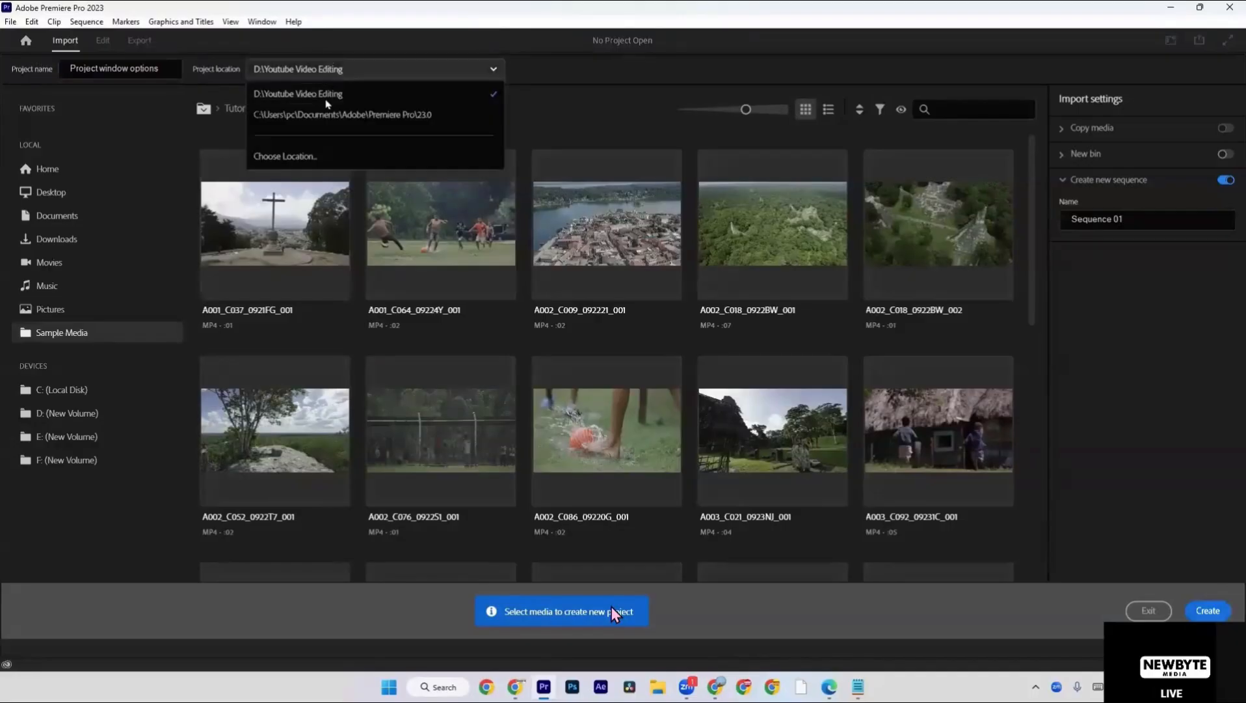
{"action": "left_click", "coordinate": [324, 99]}
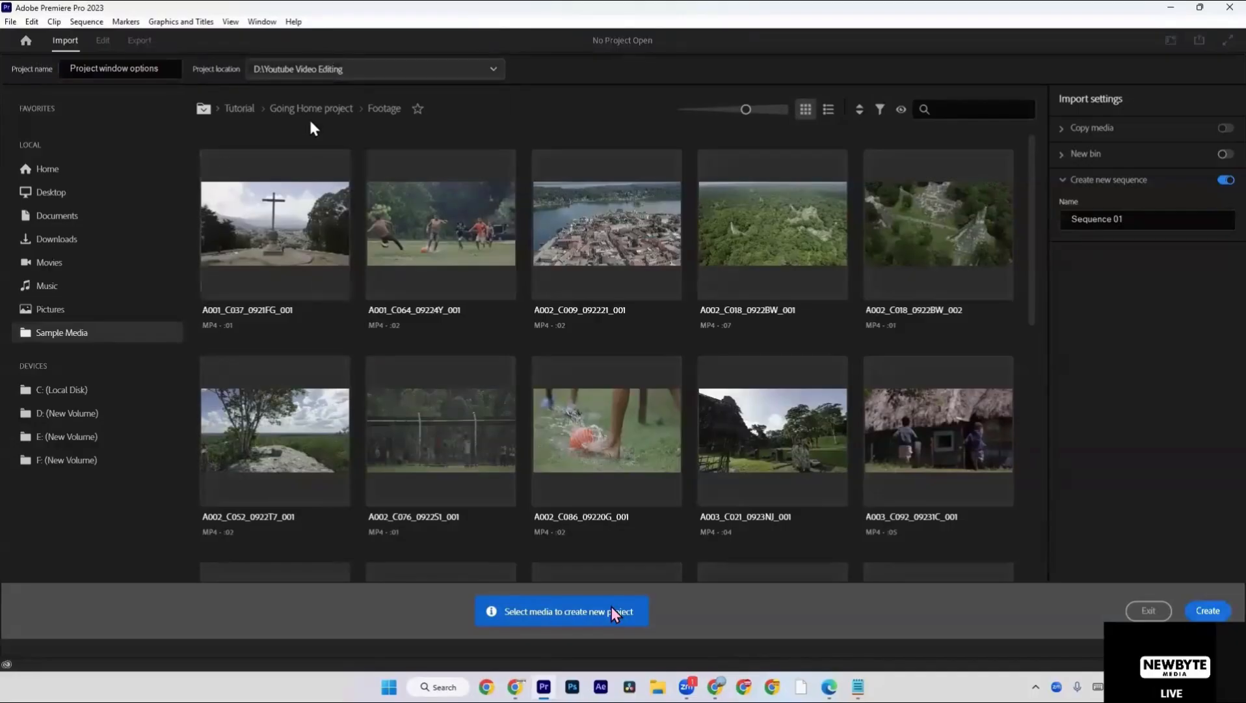
{"action": "left_click", "coordinate": [303, 69]}
{"action": "left_click", "coordinate": [298, 155]}
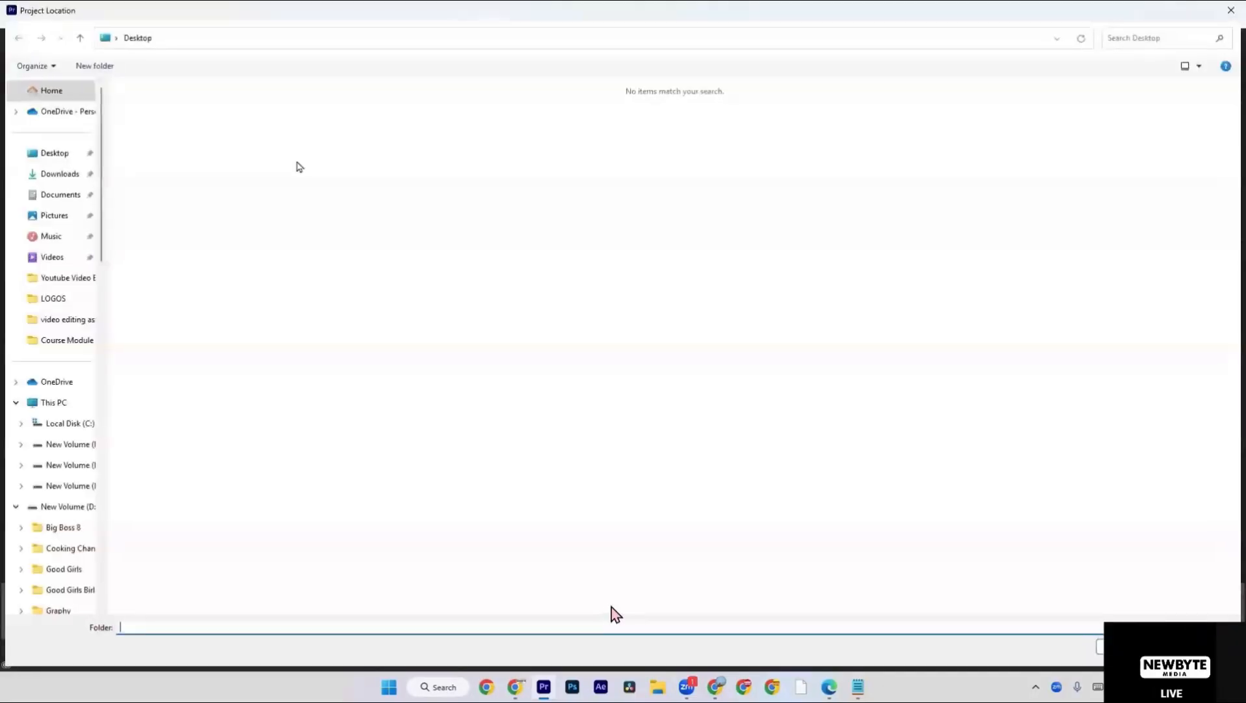
{"action": "left_click", "coordinate": [59, 405]}
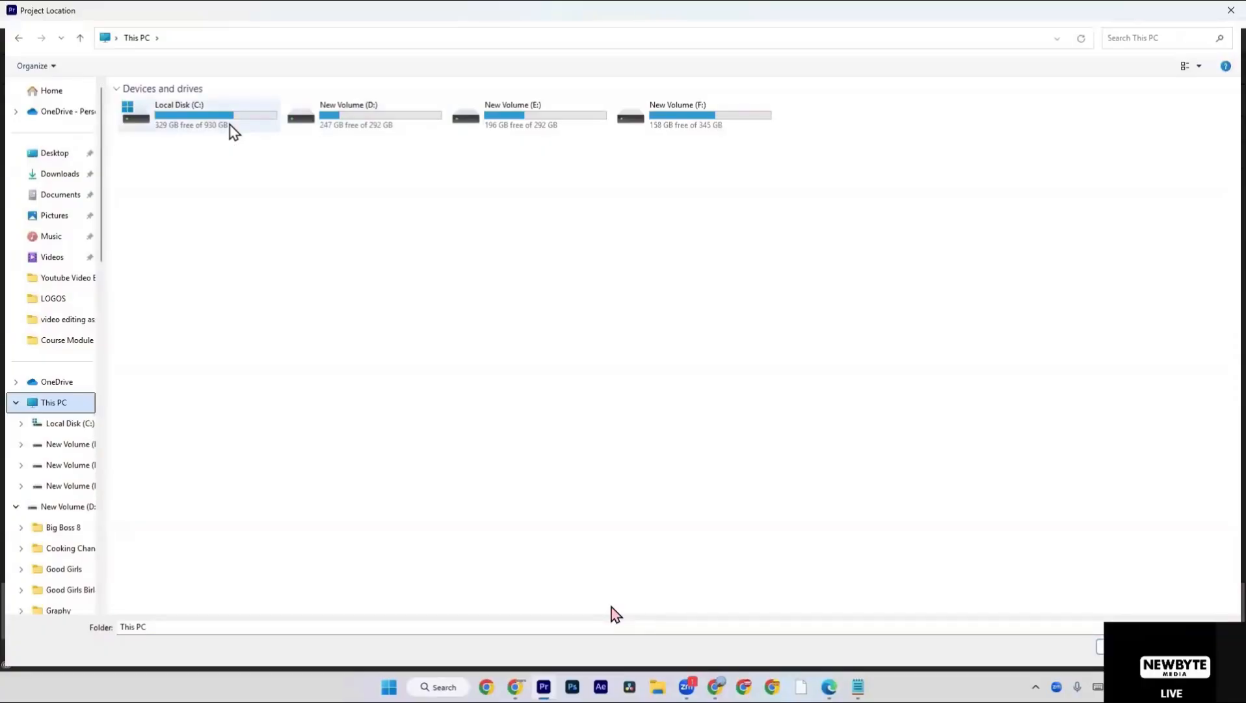
{"action": "left_click", "coordinate": [333, 134]}
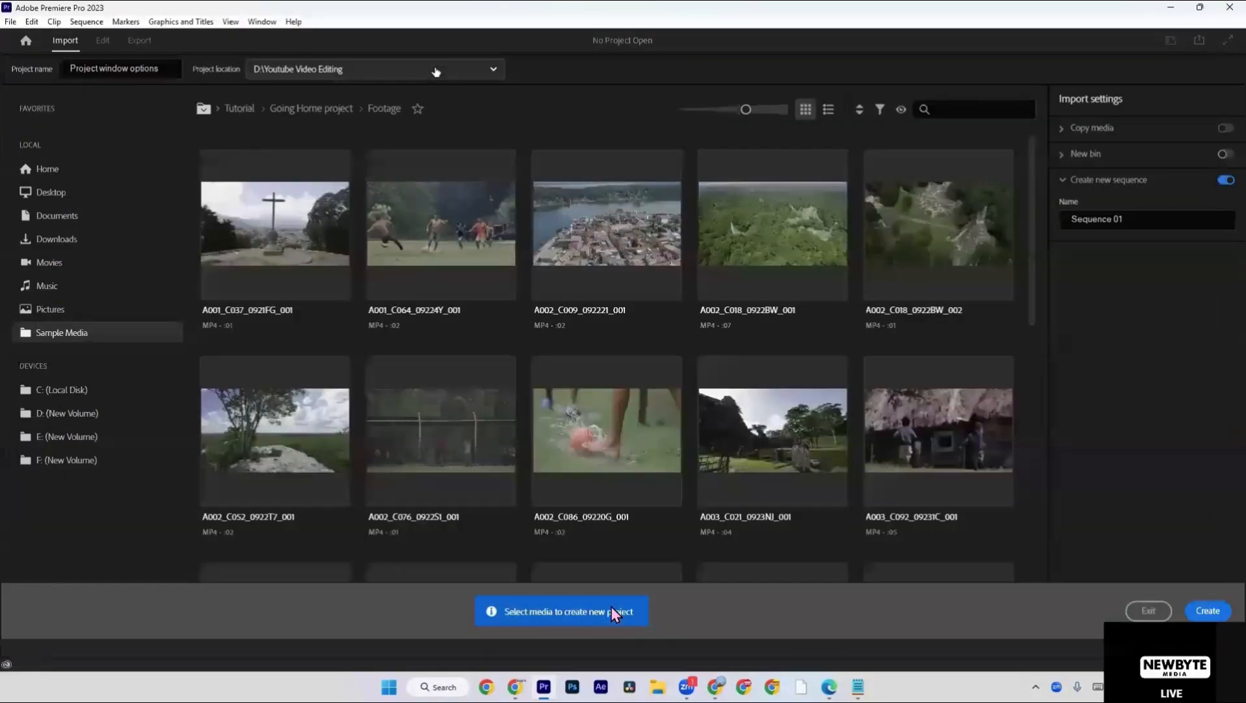
Choose the Youtube Video Editing folder on drive D as the project location and create the project.
{"action": "left_click", "coordinate": [437, 68]}
{"action": "left_click", "coordinate": [362, 160]}
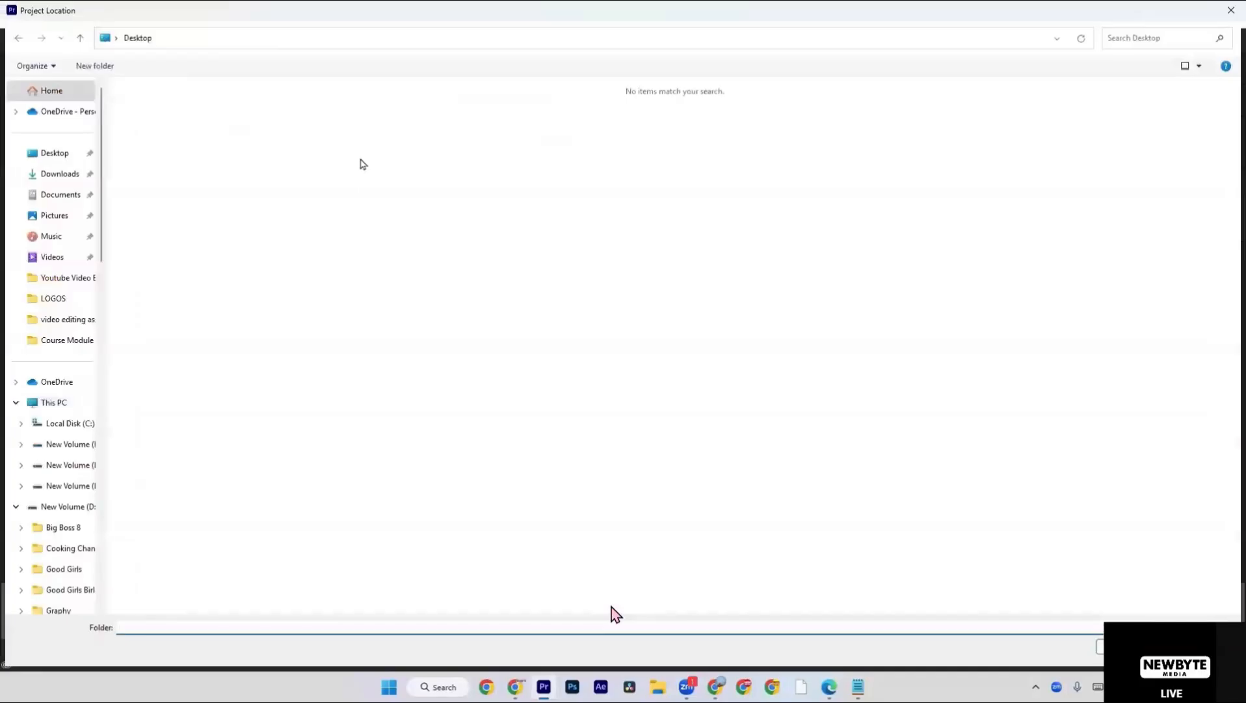
{"action": "left_click", "coordinate": [54, 402]}
{"action": "left_click", "coordinate": [415, 114]}
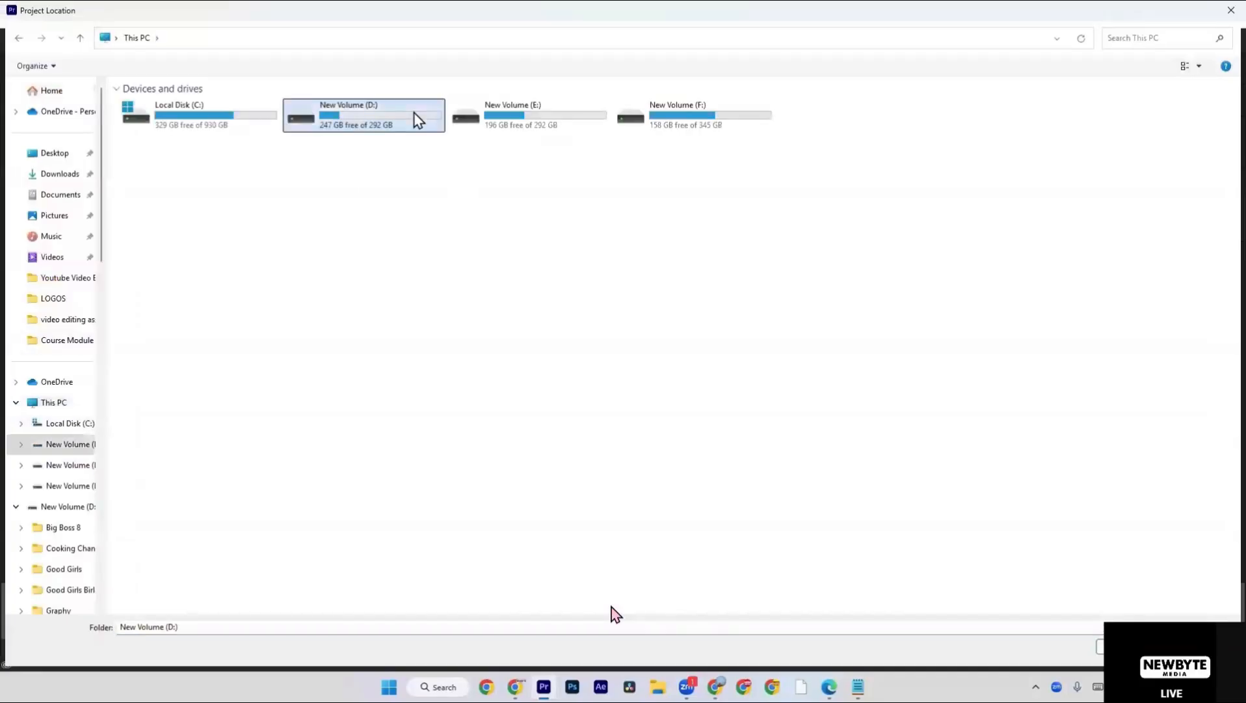
{"action": "double_click", "coordinate": [415, 115]}
{"action": "left_click", "coordinate": [356, 231]}
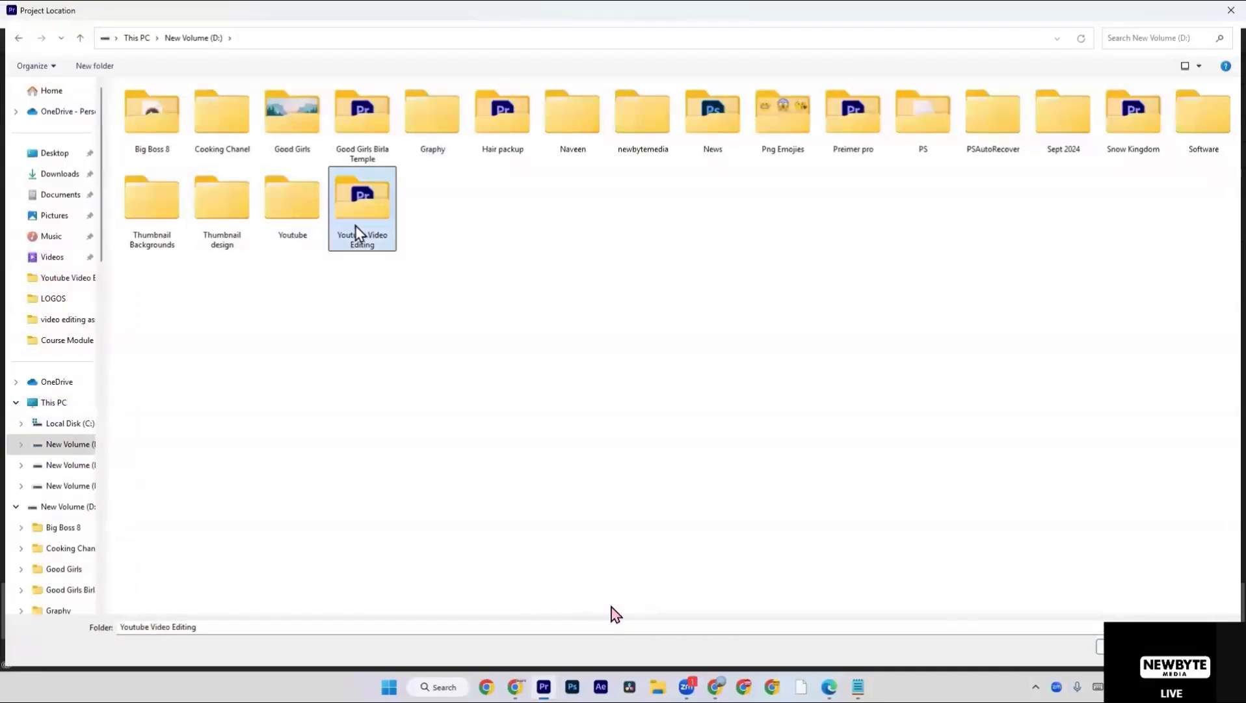
{"action": "double_click", "coordinate": [356, 225]}
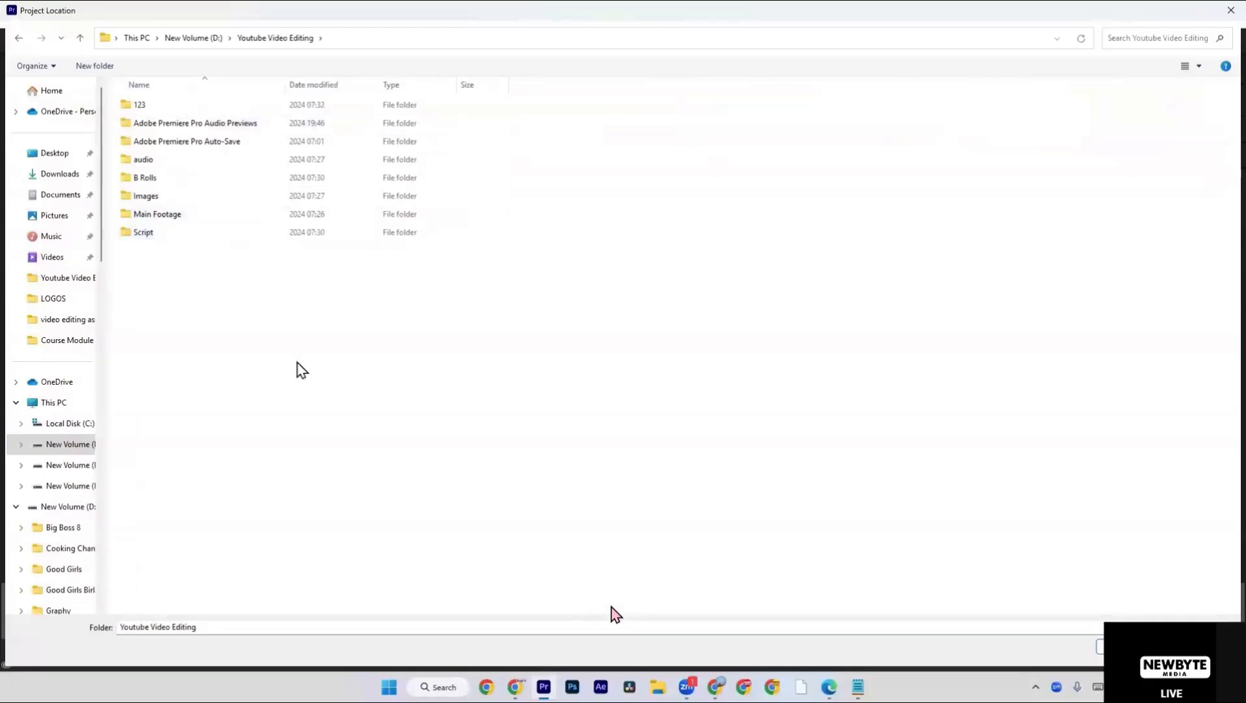
{"action": "left_click", "coordinate": [1133, 646]}
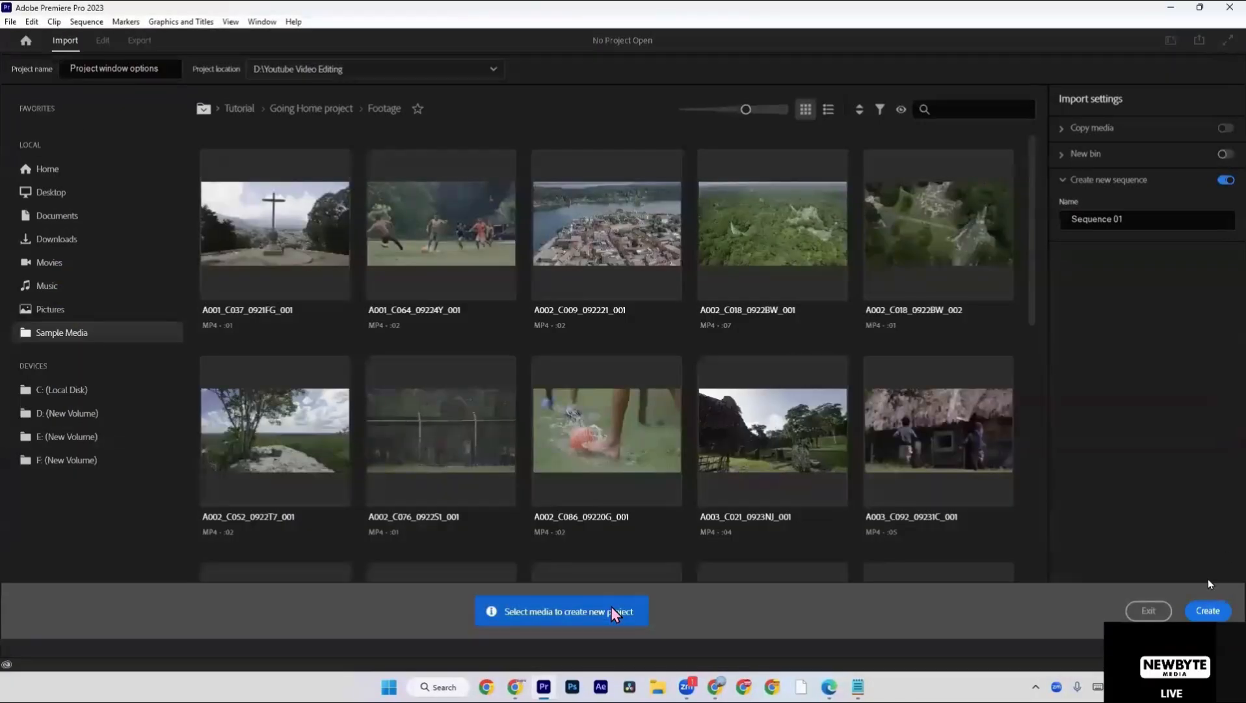
{"action": "left_click", "coordinate": [1210, 610]}
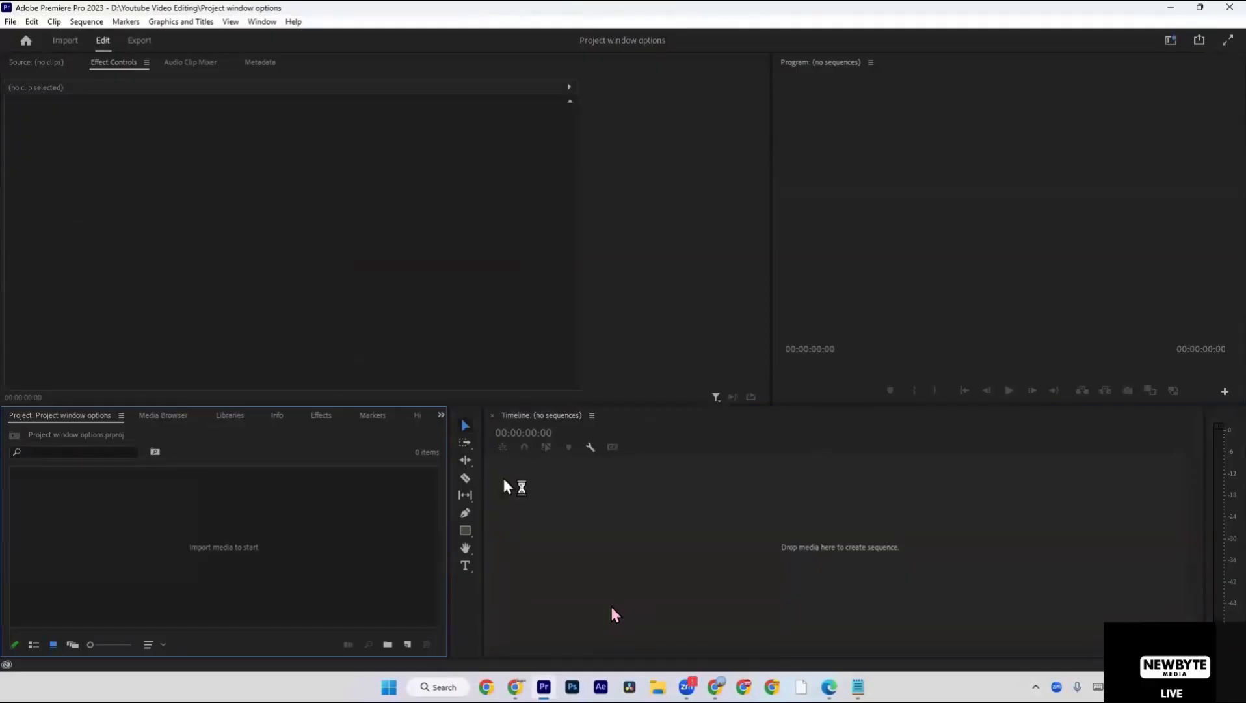
{"action": "right_click", "coordinate": [347, 487]}
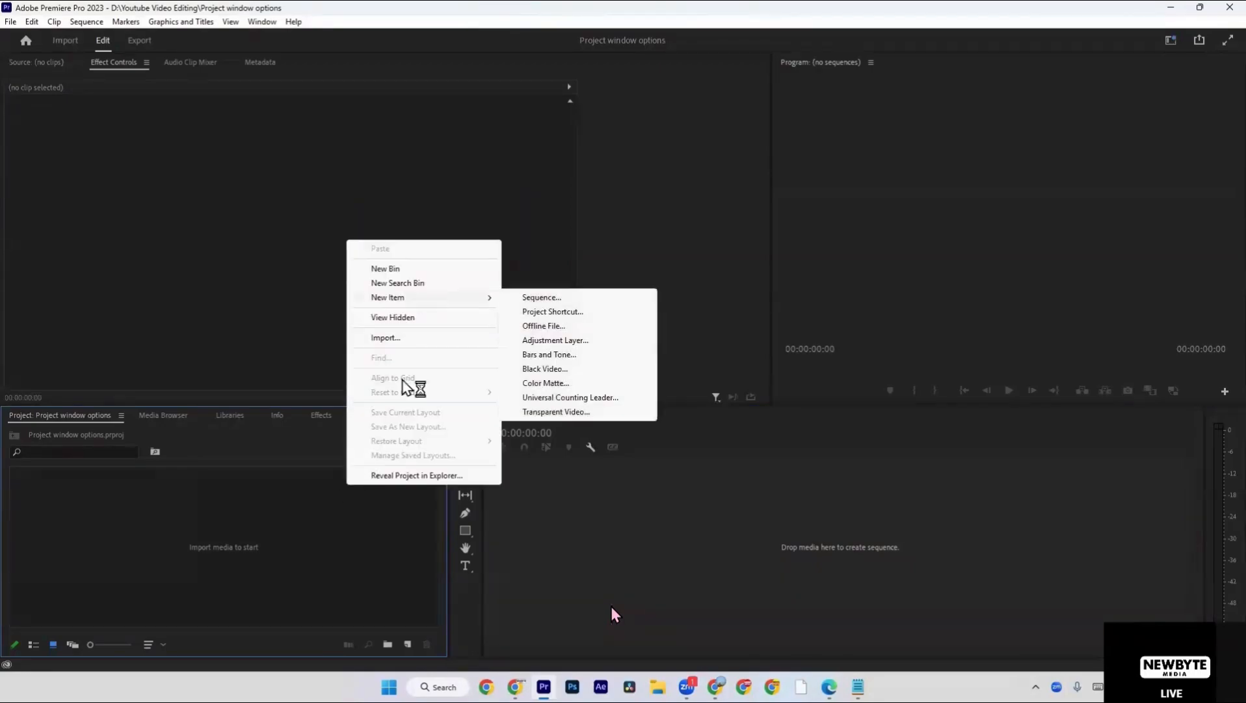
{"action": "right_click", "coordinate": [278, 556]}
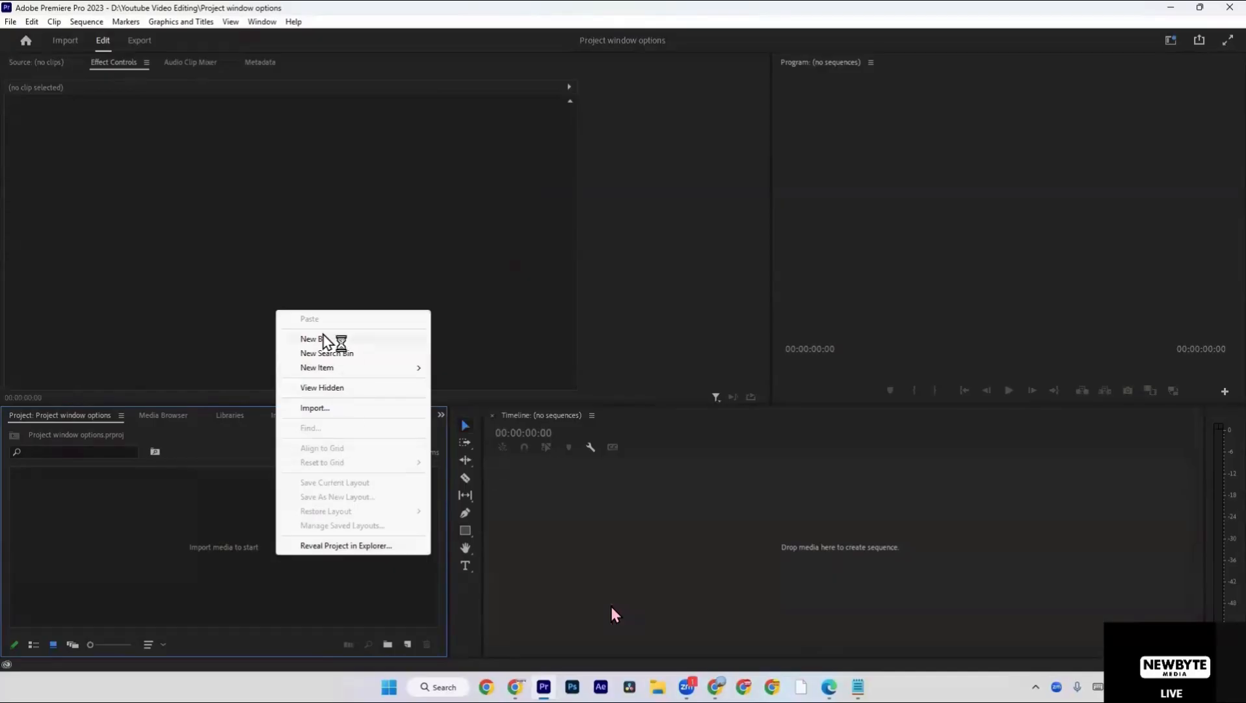
{"action": "left_click", "coordinate": [281, 587]}
{"action": "left_click", "coordinate": [602, 524]}
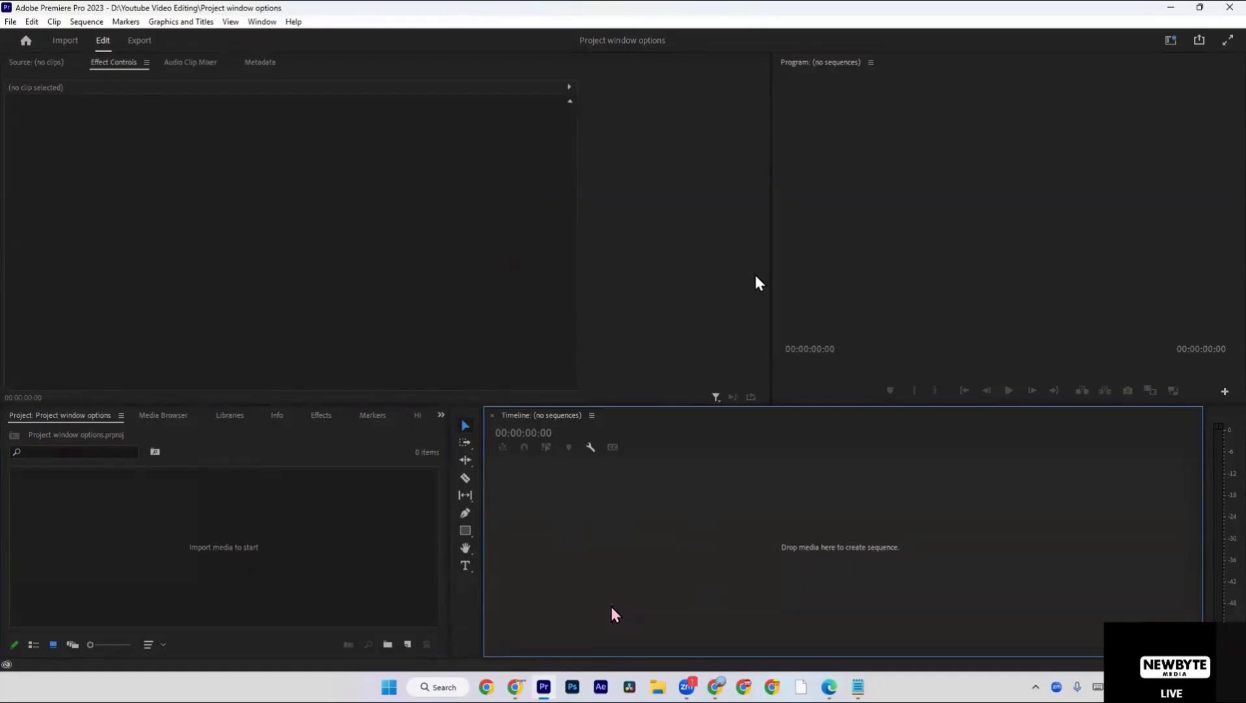
Create a bin in the project and name it "Main Footage".
{"action": "right_click", "coordinate": [157, 510]}
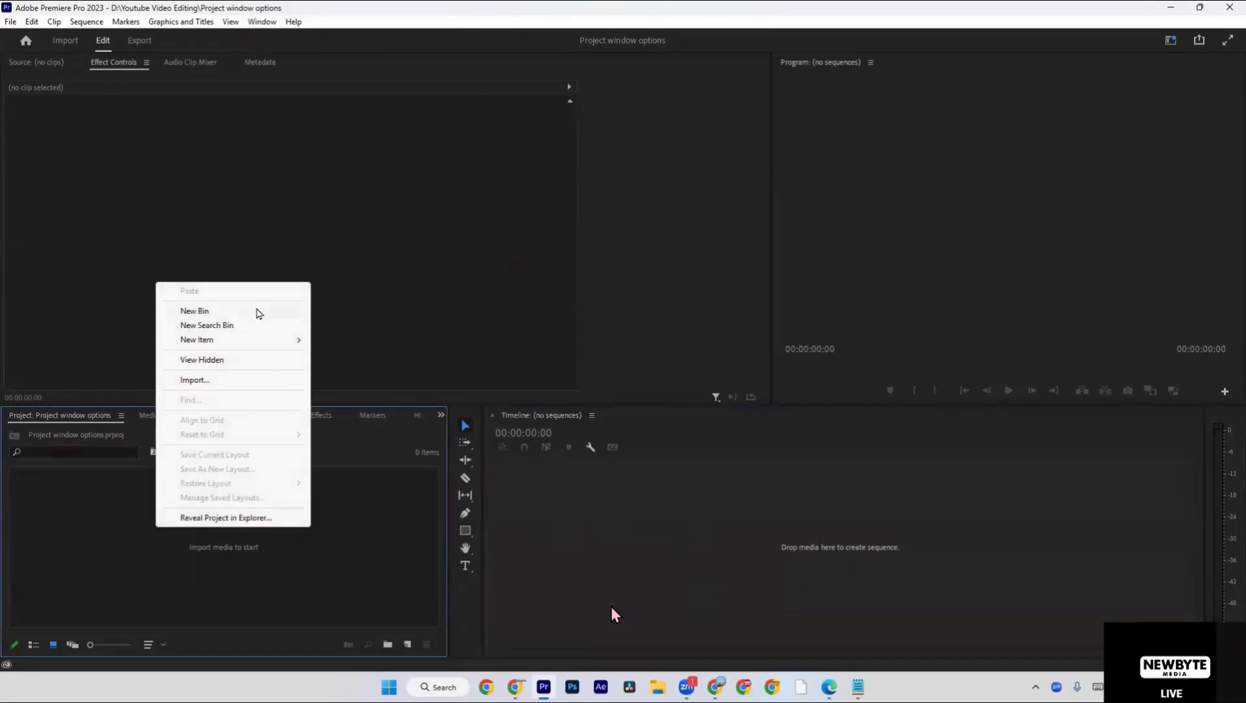
{"action": "left_click", "coordinate": [257, 313]}
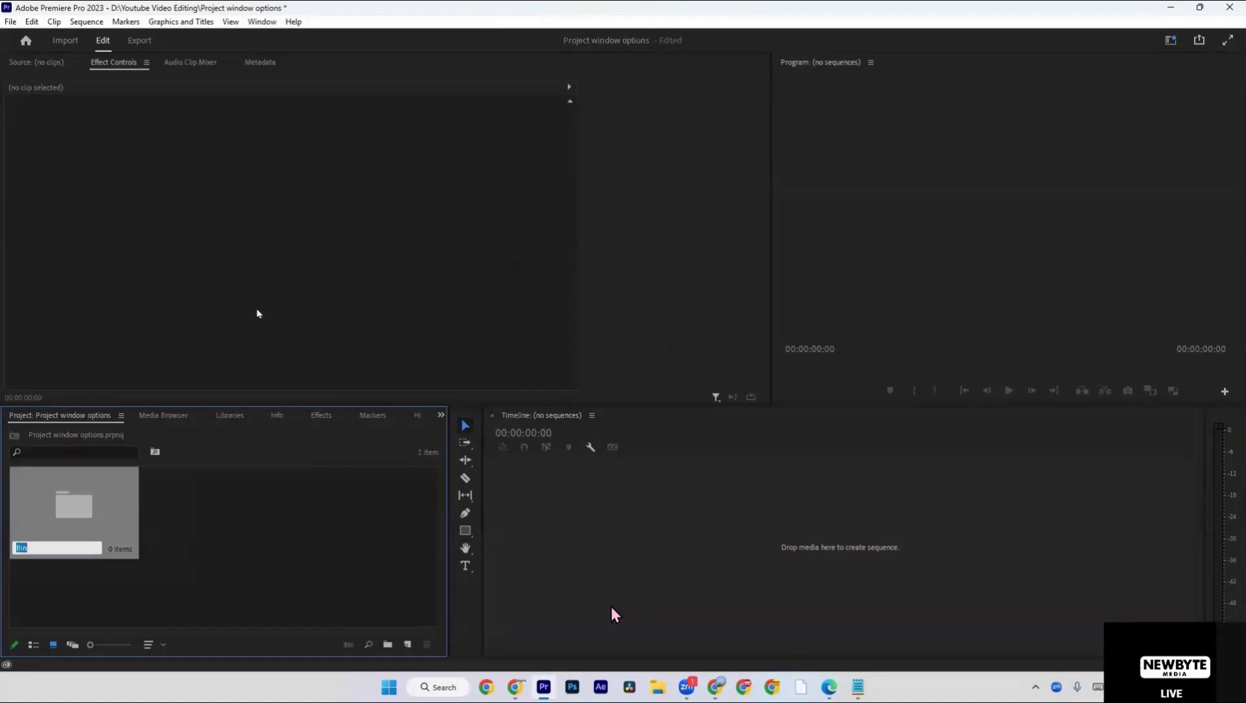
{"action": "type", "text": "Vidoe"}
{"action": "key", "text": "ctrl+a"}
{"action": "type", "text": "Main Footage"}
{"action": "left_click", "coordinate": [240, 575]}
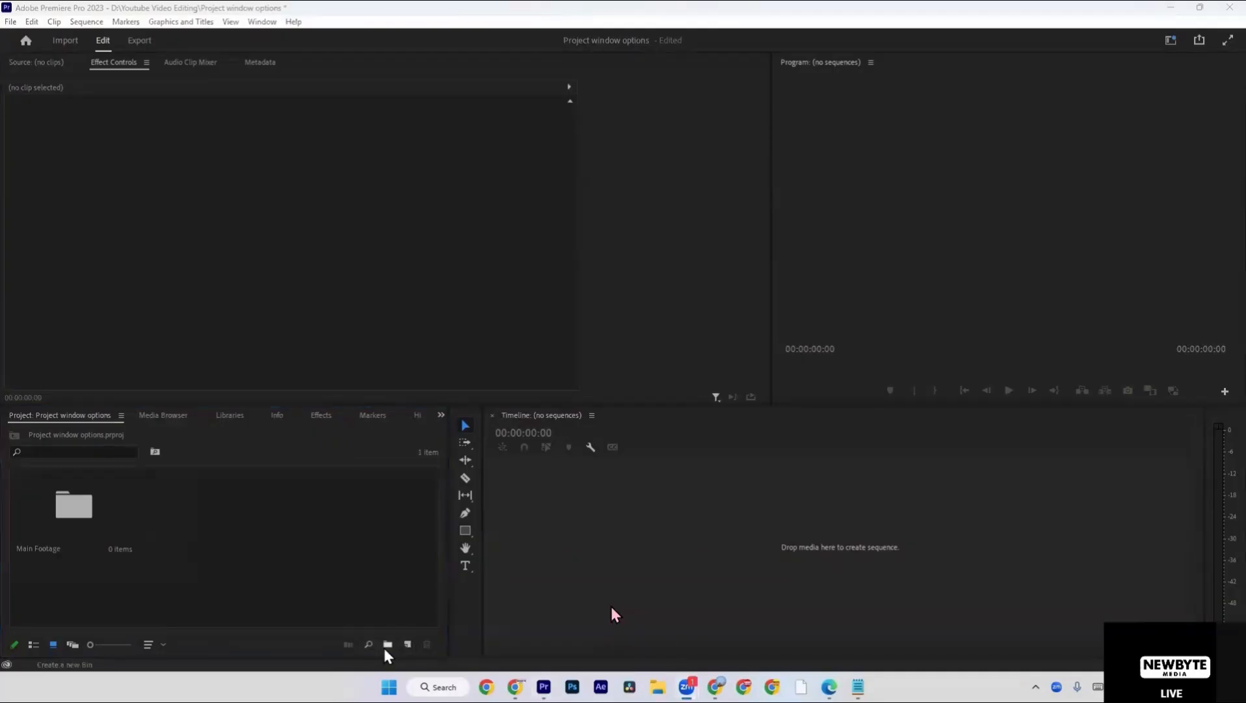
{"action": "left_click", "coordinate": [408, 644]}
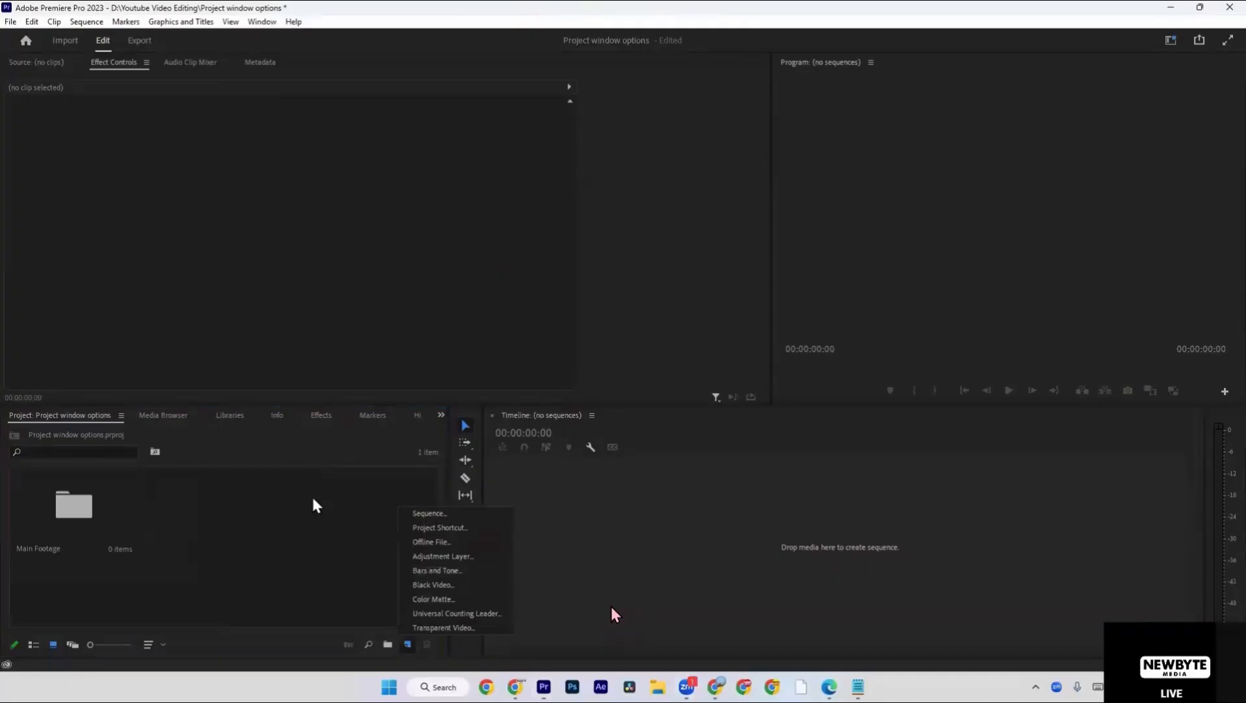
{"action": "right_click", "coordinate": [290, 480]}
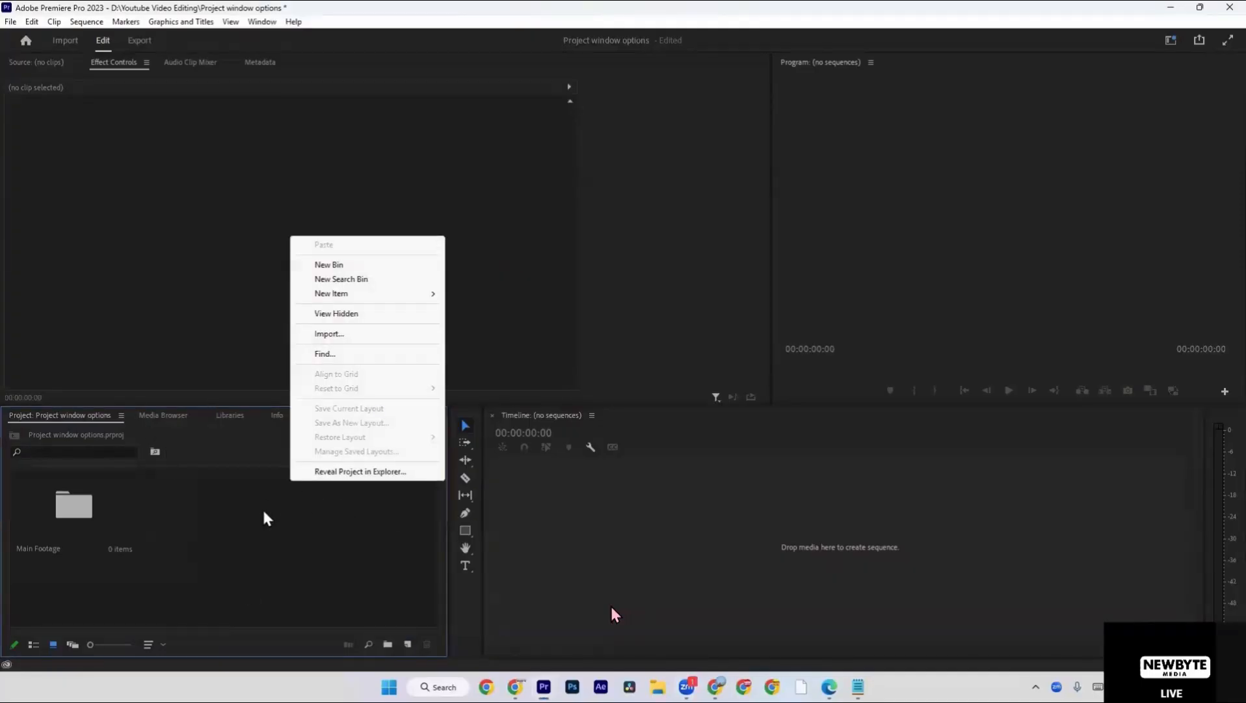
{"action": "left_click", "coordinate": [238, 511]}
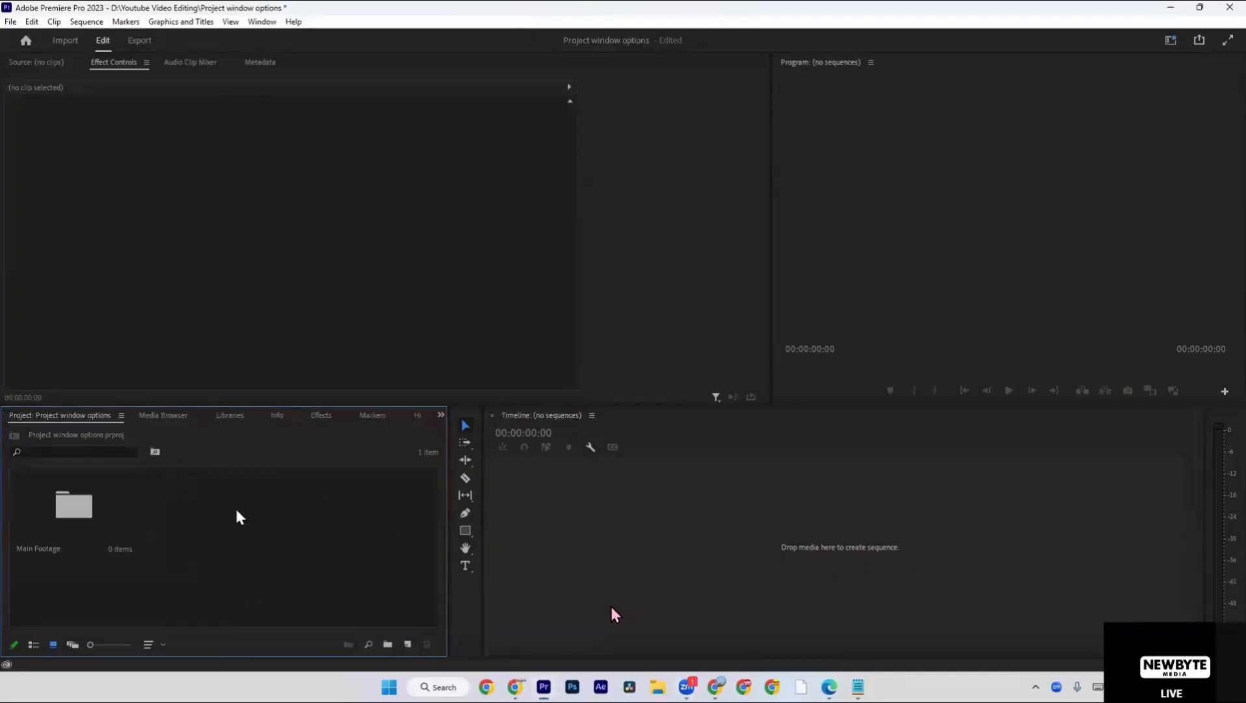
{"action": "right_click", "coordinate": [113, 505]}
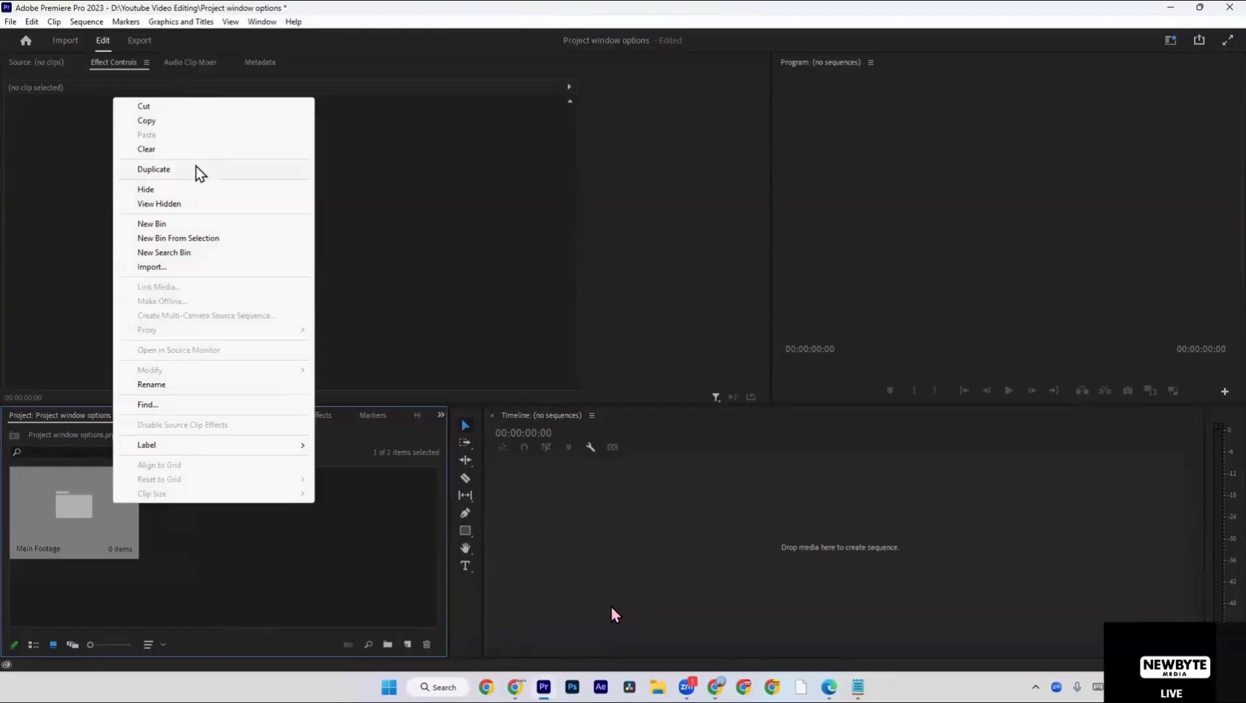
Create a second bin in the project and name it "Audio".
{"action": "right_click", "coordinate": [351, 557]}
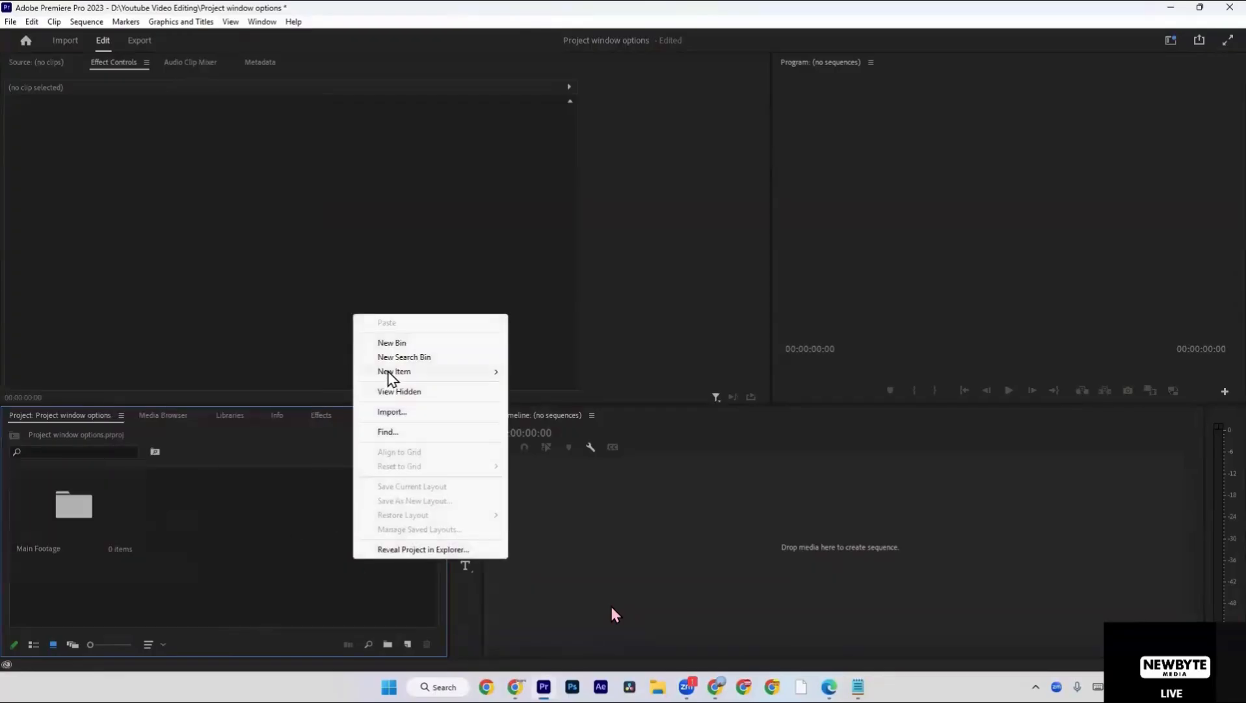
{"action": "mouse_move", "coordinate": [404, 372]}
{"action": "left_click", "coordinate": [422, 345]}
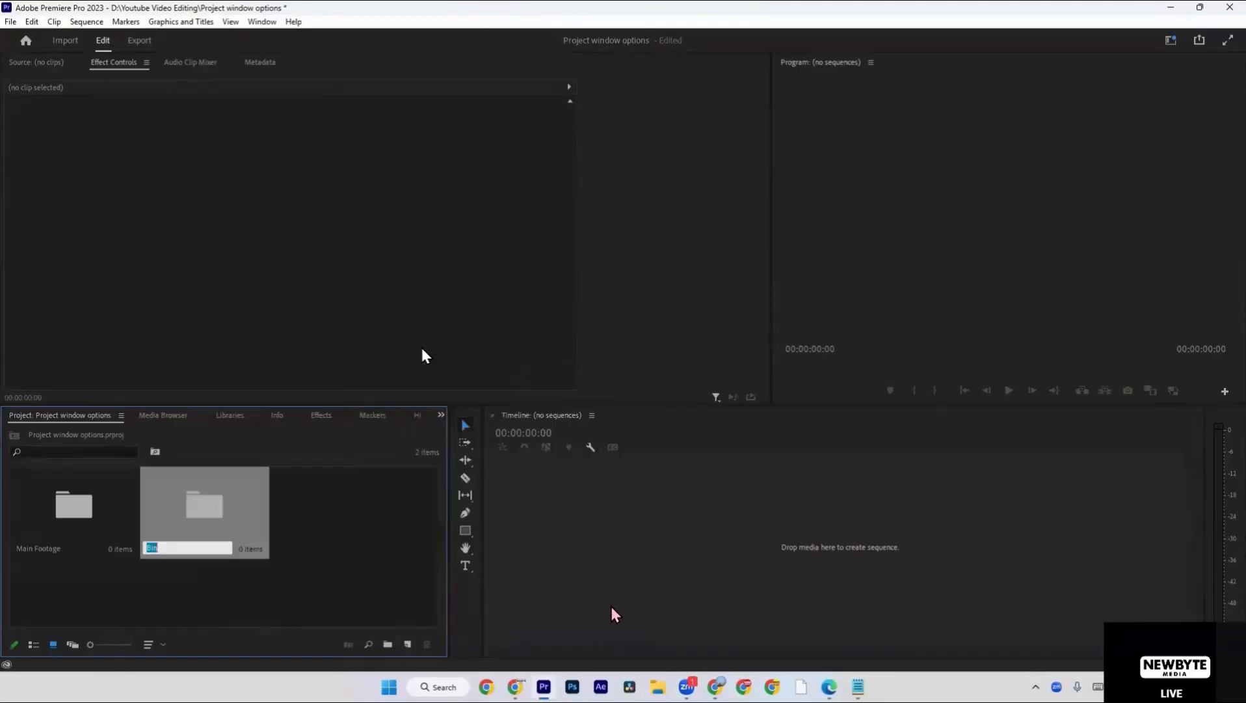
{"action": "type", "text": "Audio"}
{"action": "left_click", "coordinate": [332, 559]}
Create a new bin inside the Audio bin.
{"action": "left_click", "coordinate": [256, 530]}
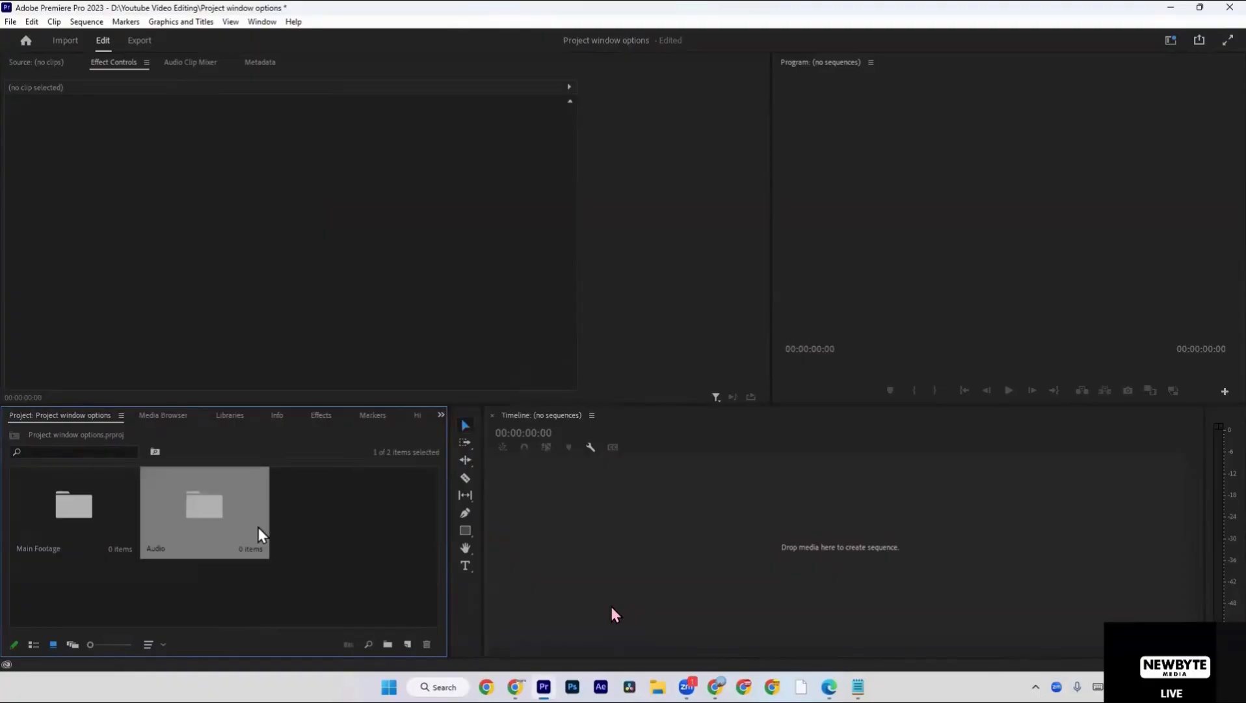
{"action": "left_click", "coordinate": [393, 650]}
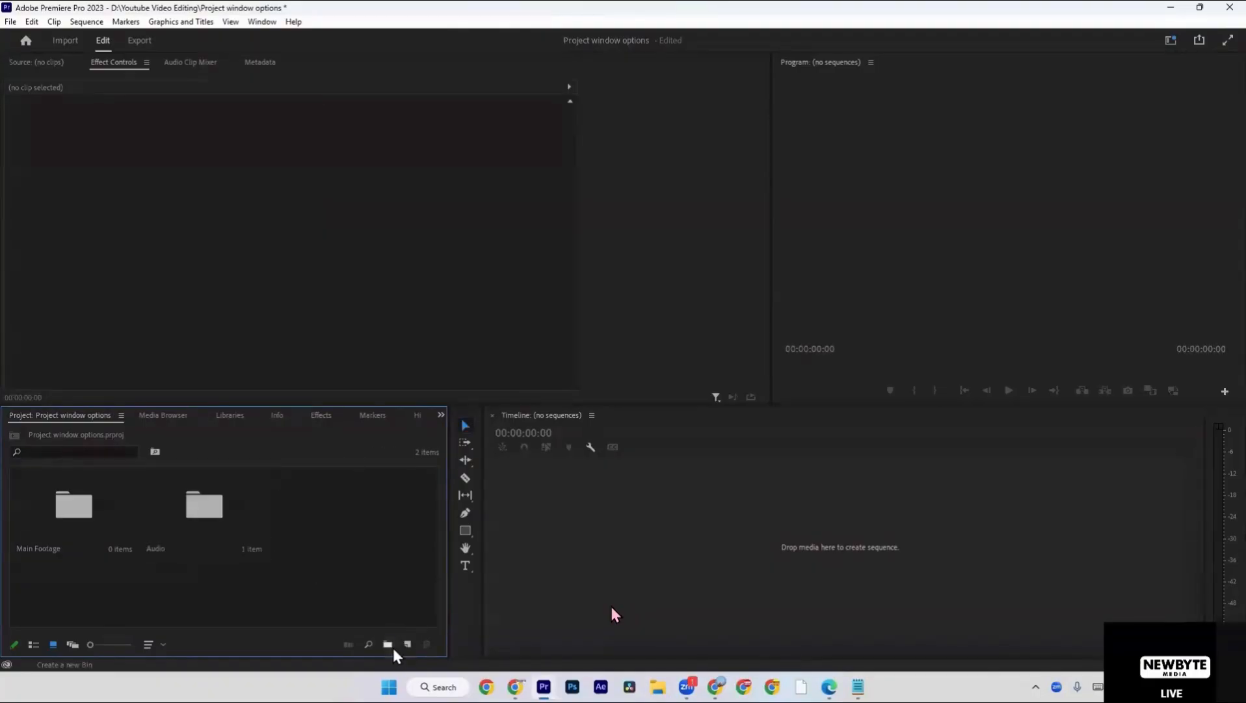
Open the Audio bin and delete the empty bin inside it.
{"action": "double_click", "coordinate": [204, 542]}
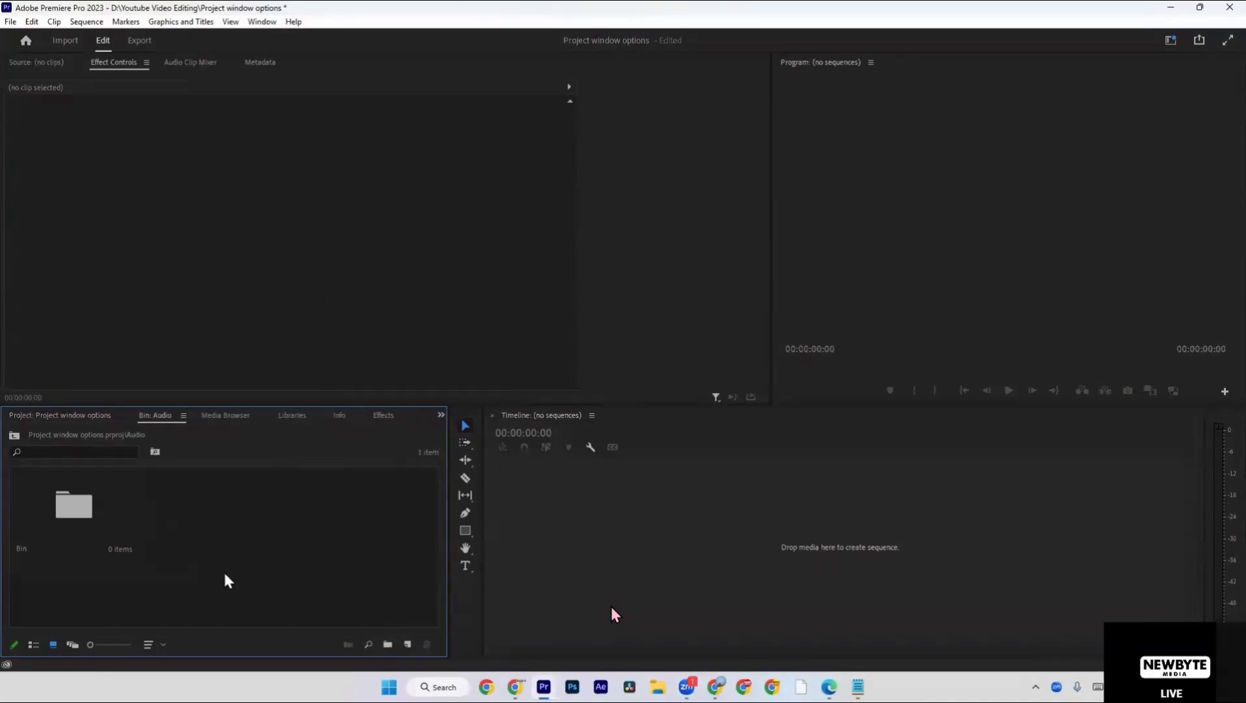
{"action": "left_click_drag", "start_coordinate": [223, 570], "coordinate": [69, 522]}
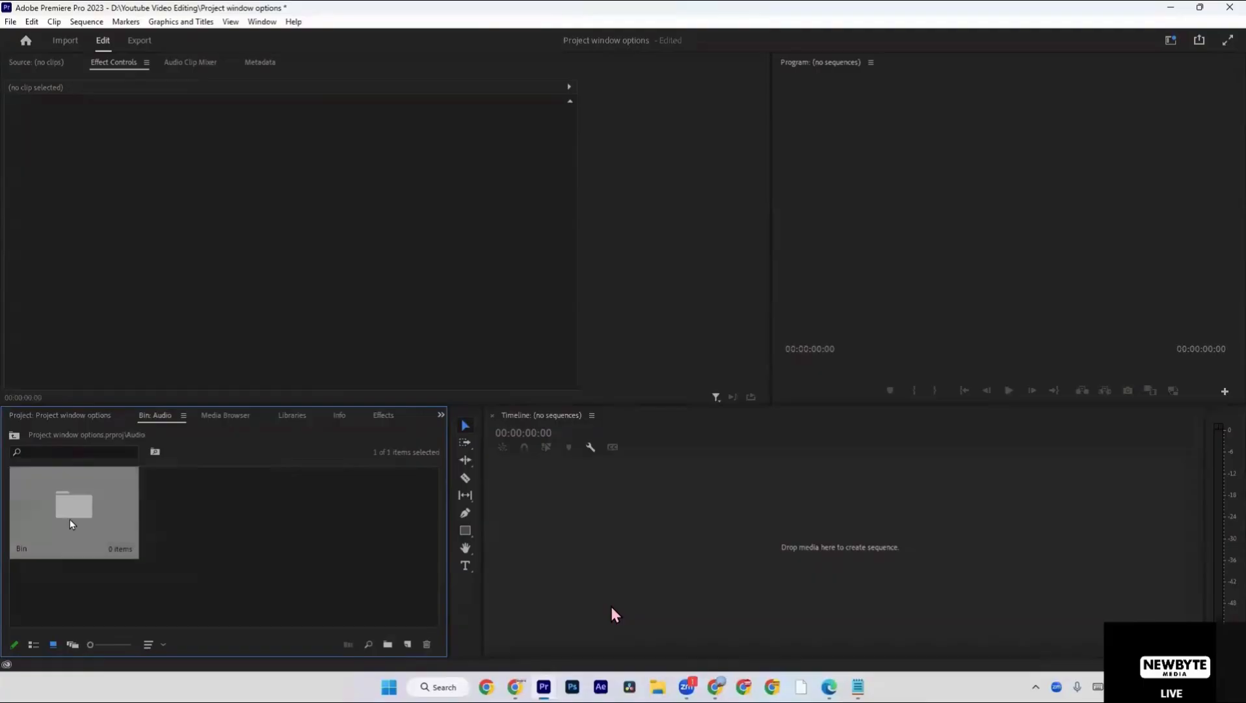
{"action": "key", "text": "Delete"}
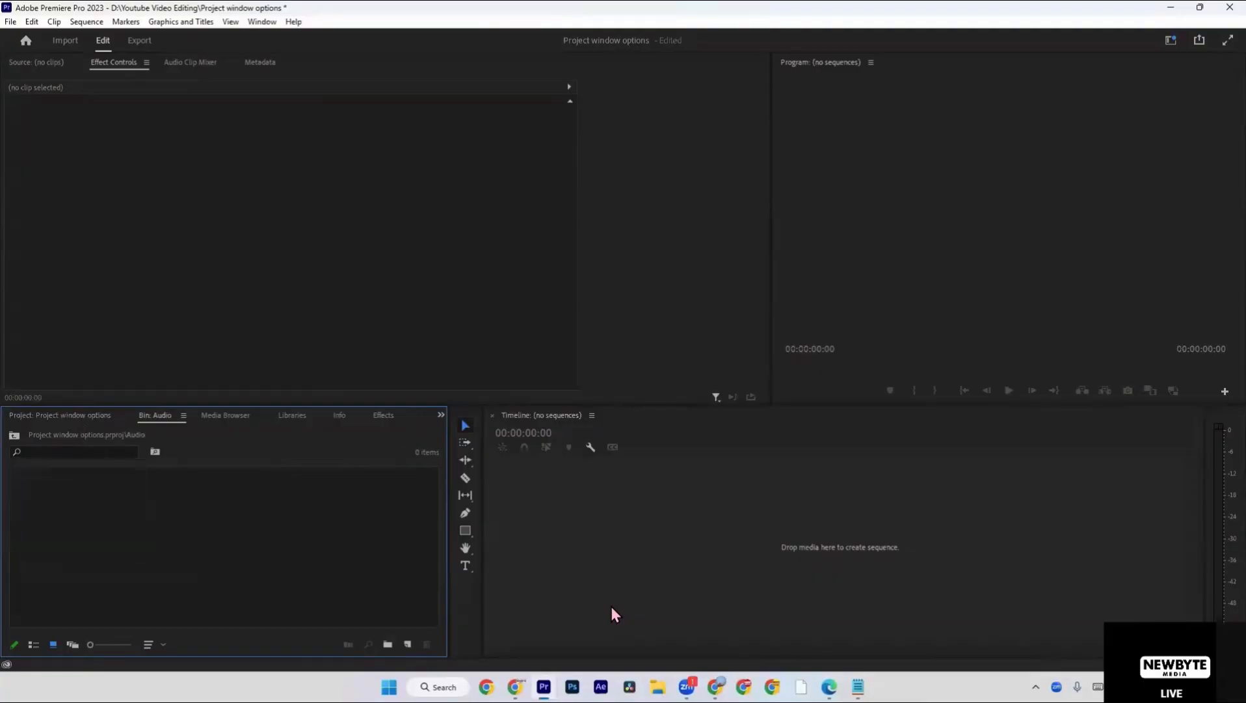
Switch to File Explorer, create a folder named "123" on the D: drive and open it.
{"action": "key", "text": "super+e"}
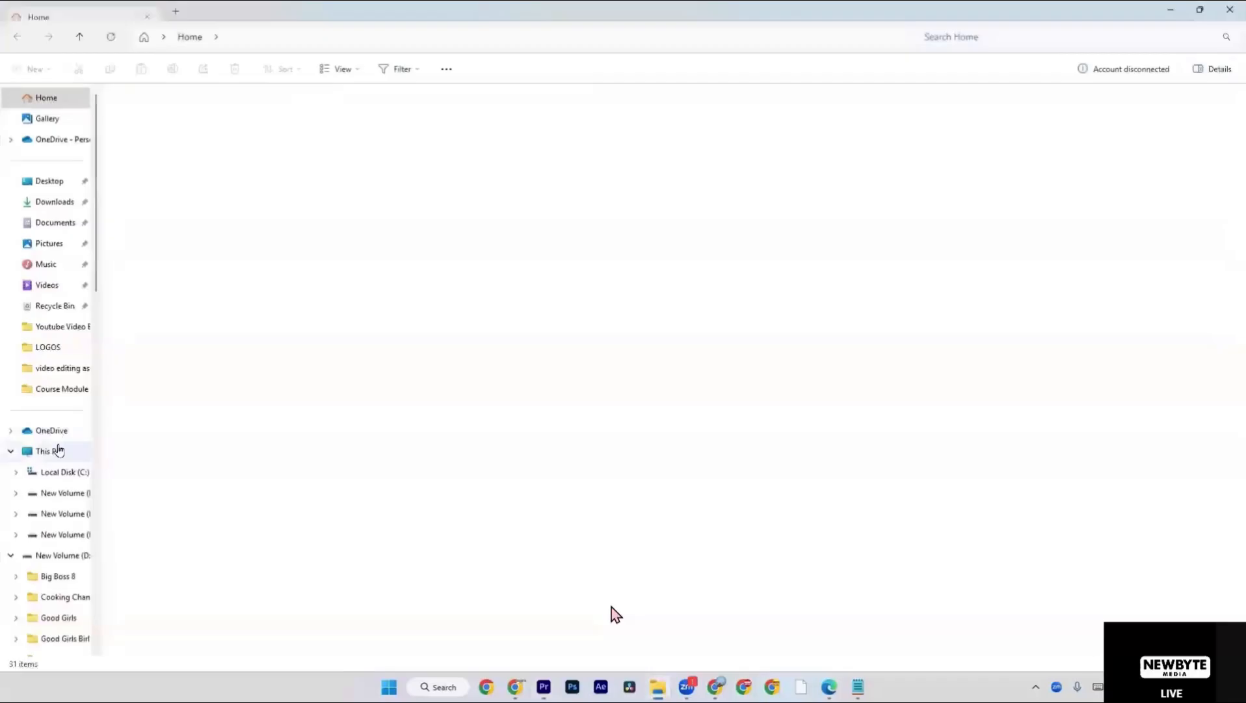
{"action": "left_click", "coordinate": [57, 450]}
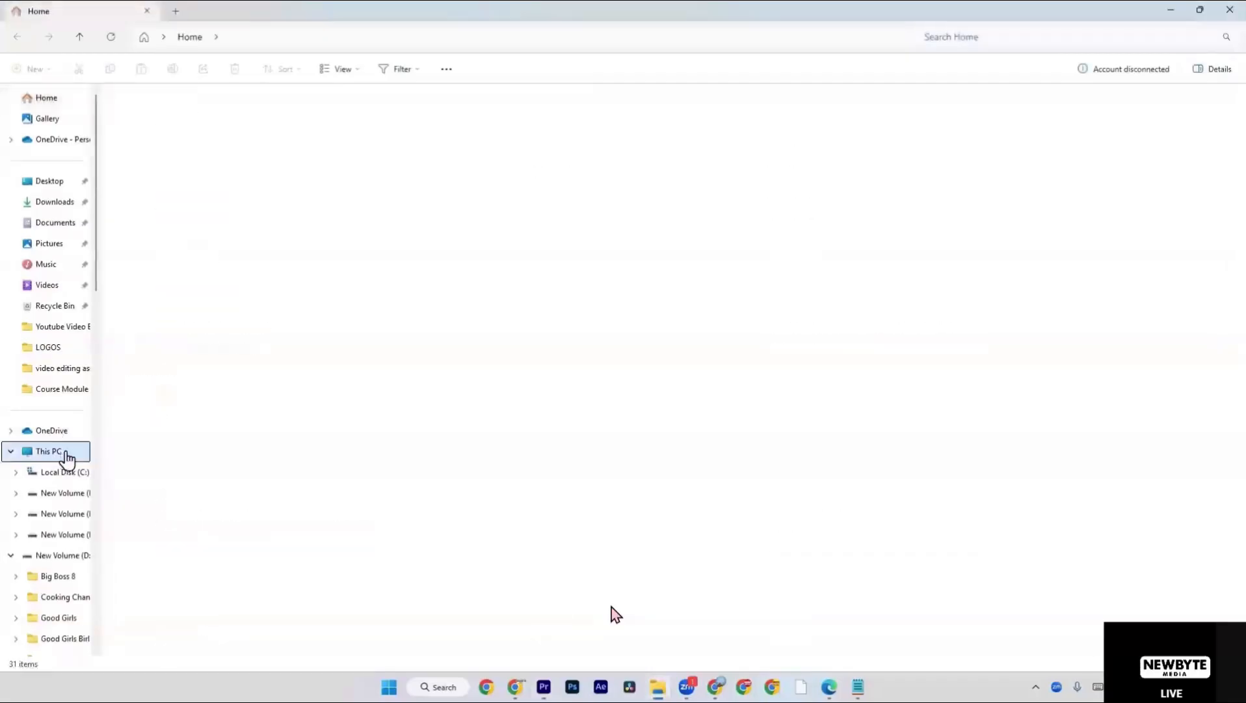
{"action": "double_click", "coordinate": [395, 132]}
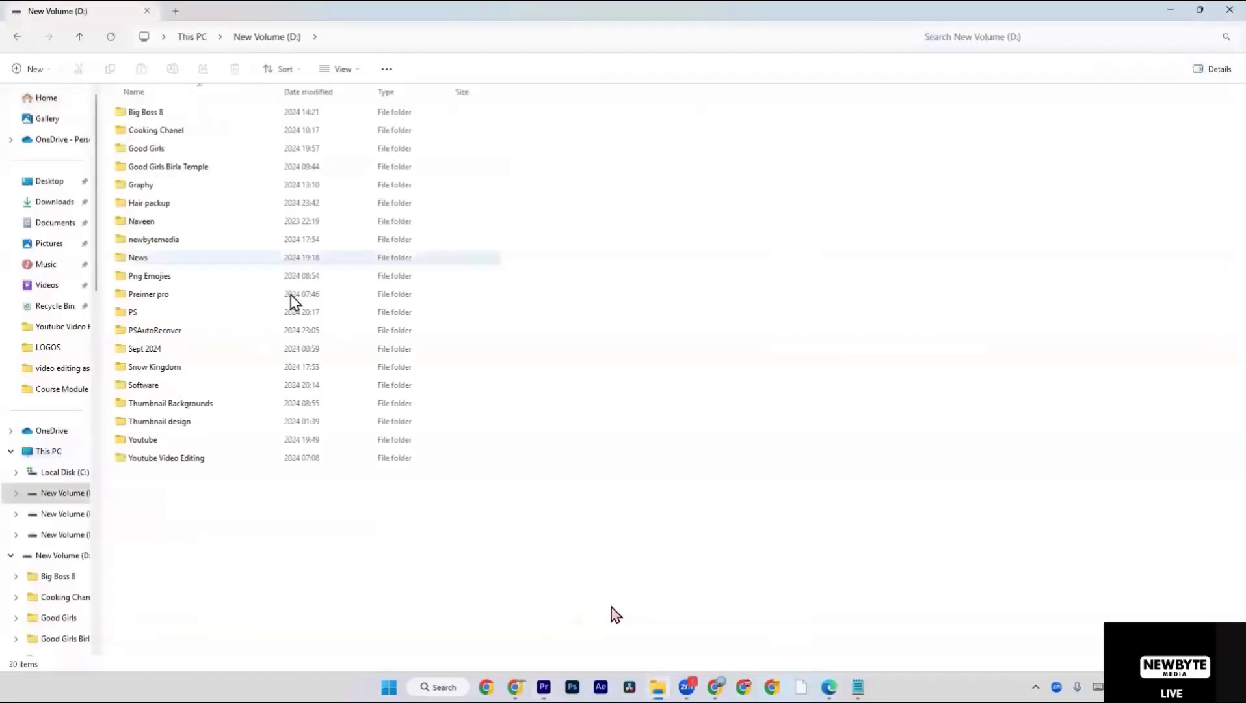
{"action": "right_click", "coordinate": [209, 555]}
{"action": "mouse_move", "coordinate": [315, 462]}
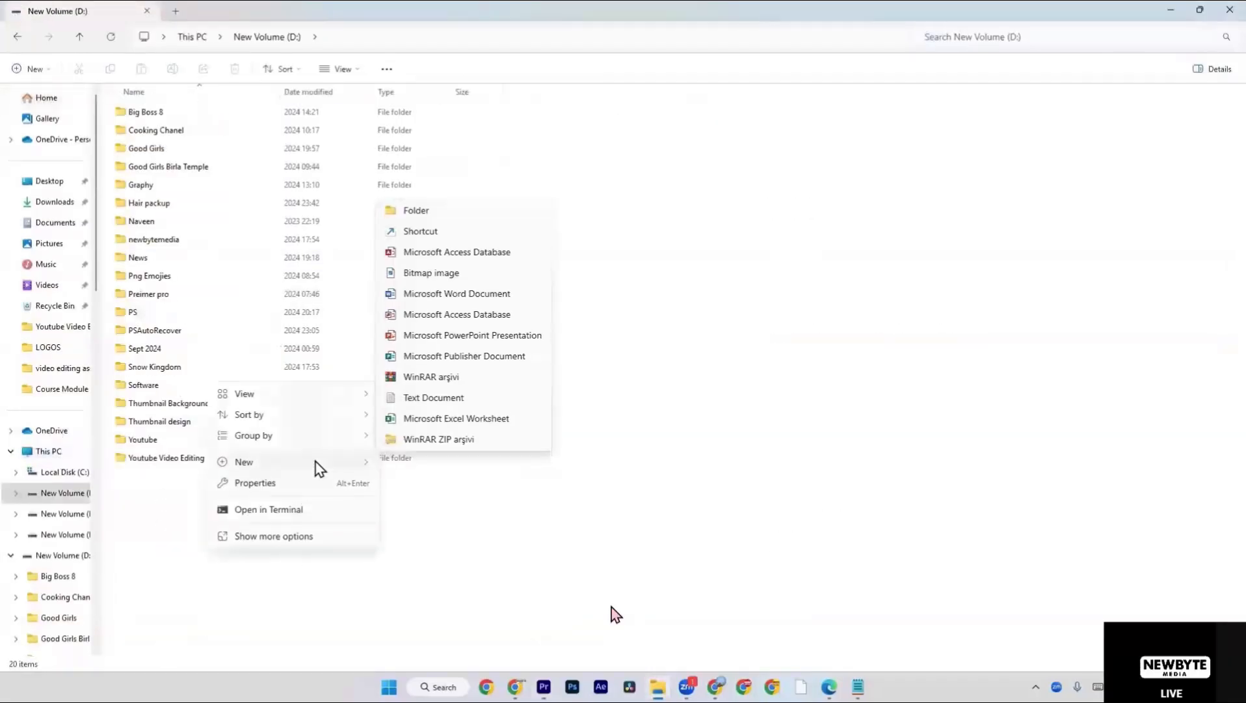
{"action": "left_click", "coordinate": [447, 215]}
{"action": "type", "text": "123"}
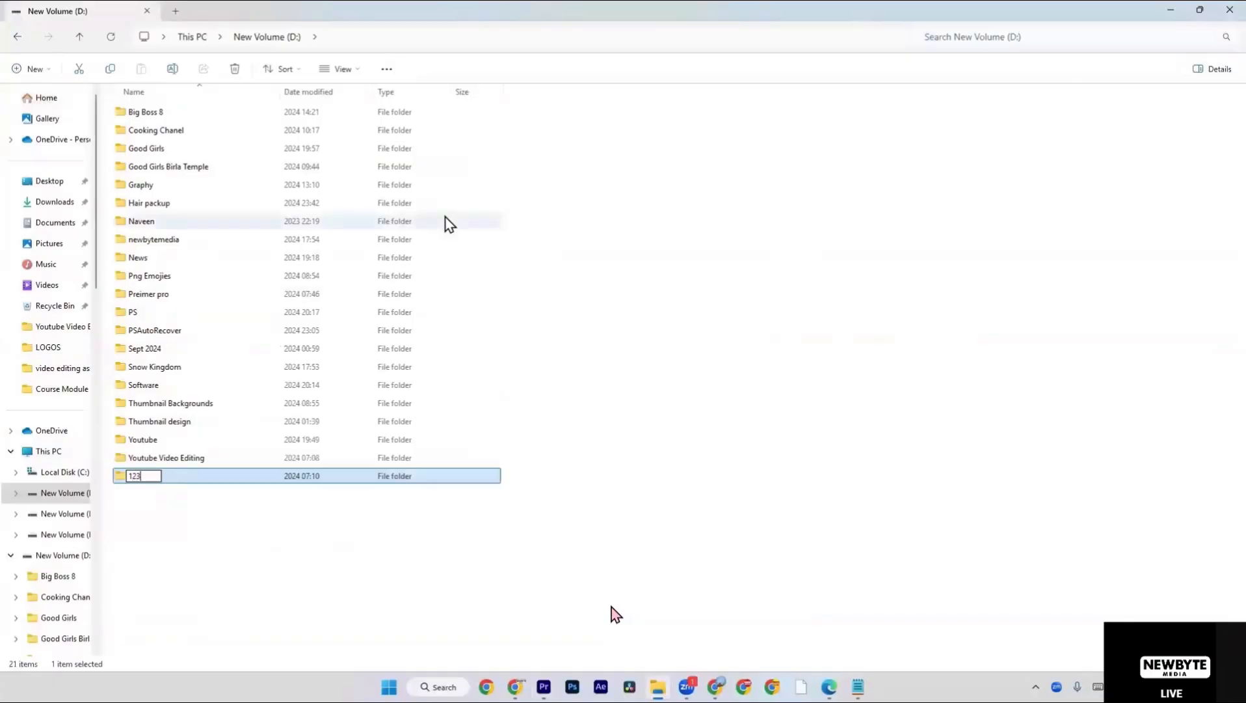
{"action": "key", "text": "Return"}
{"action": "key", "text": "Return"}
Create a subfolder named "1" inside the 123 folder.
{"action": "right_click", "coordinate": [433, 208]}
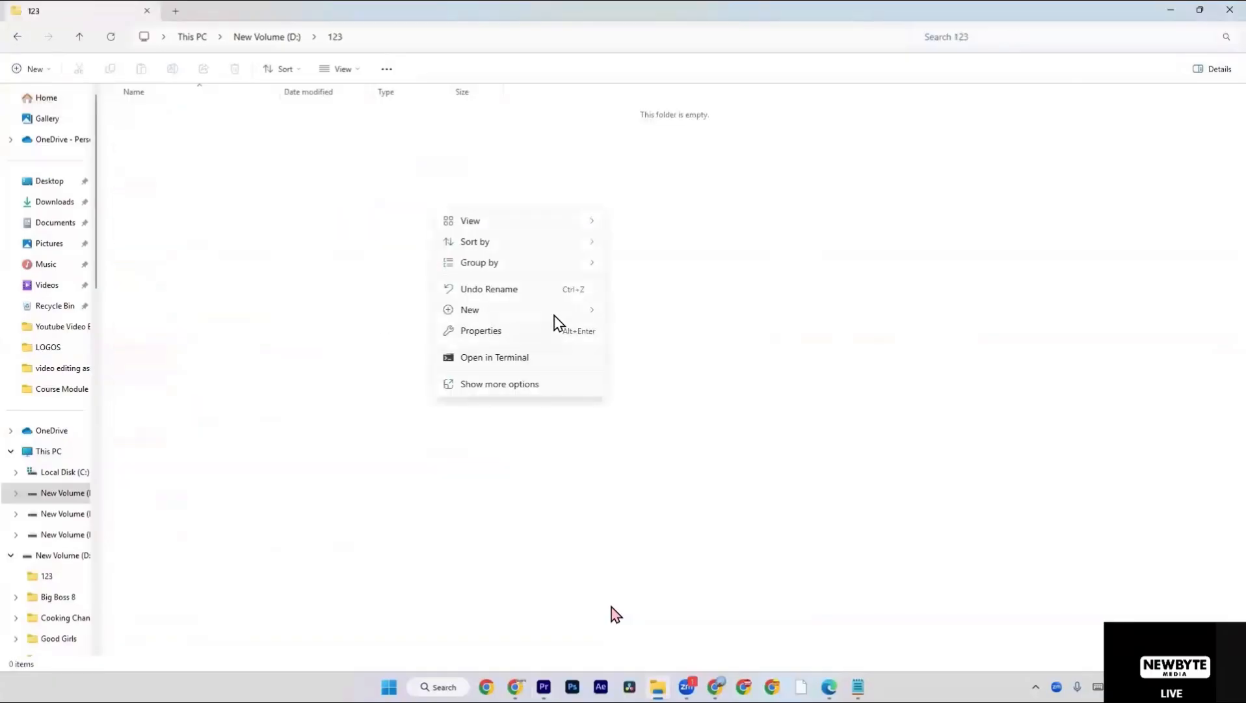
{"action": "mouse_move", "coordinate": [559, 310]}
{"action": "left_click", "coordinate": [633, 313]}
{"action": "type", "text": "1"}
{"action": "key", "text": "Return"}
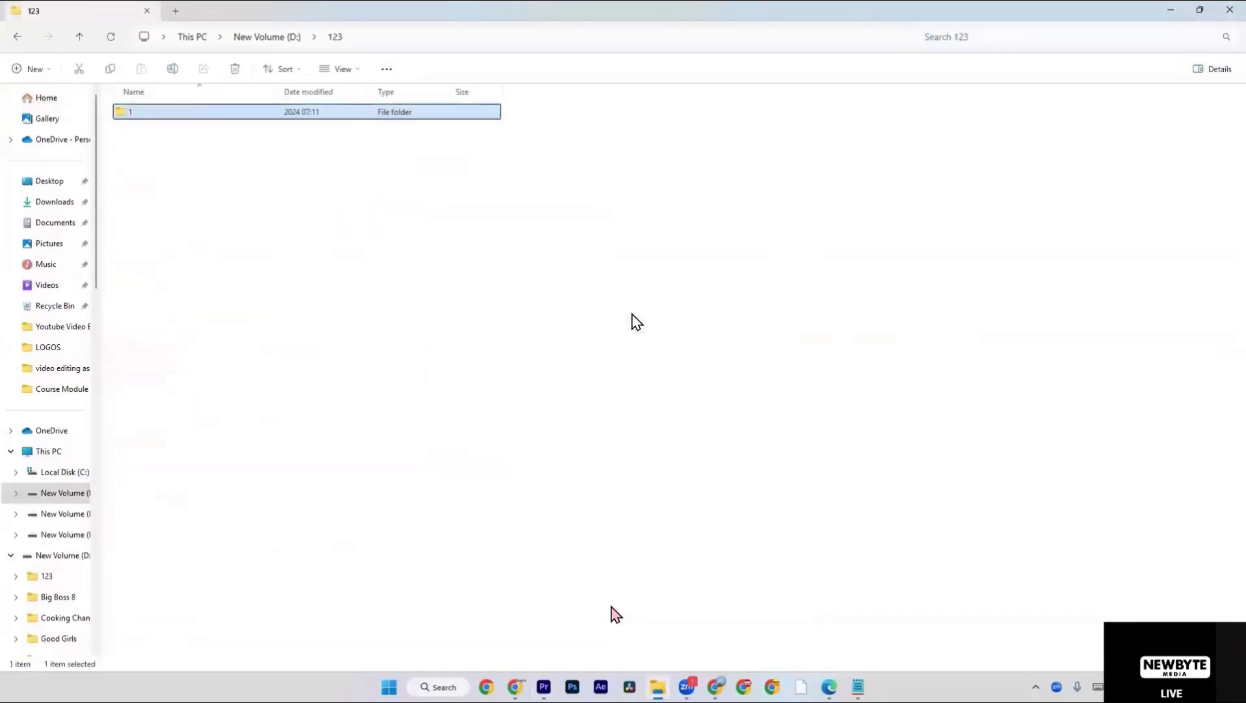
{"action": "left_click", "coordinate": [637, 322]}
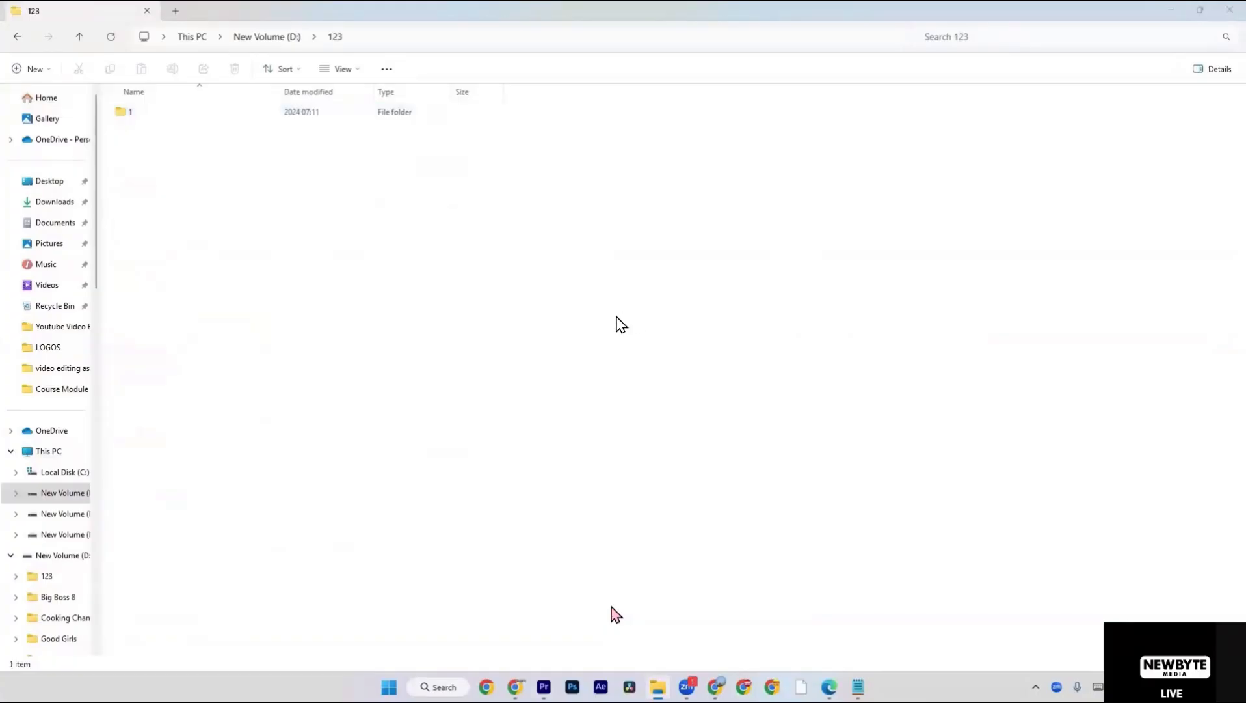
Switch back to Premiere Pro and return from the Audio bin to the project's root level.
{"action": "key", "text": "alt+Tab"}
{"action": "right_click", "coordinate": [214, 490]}
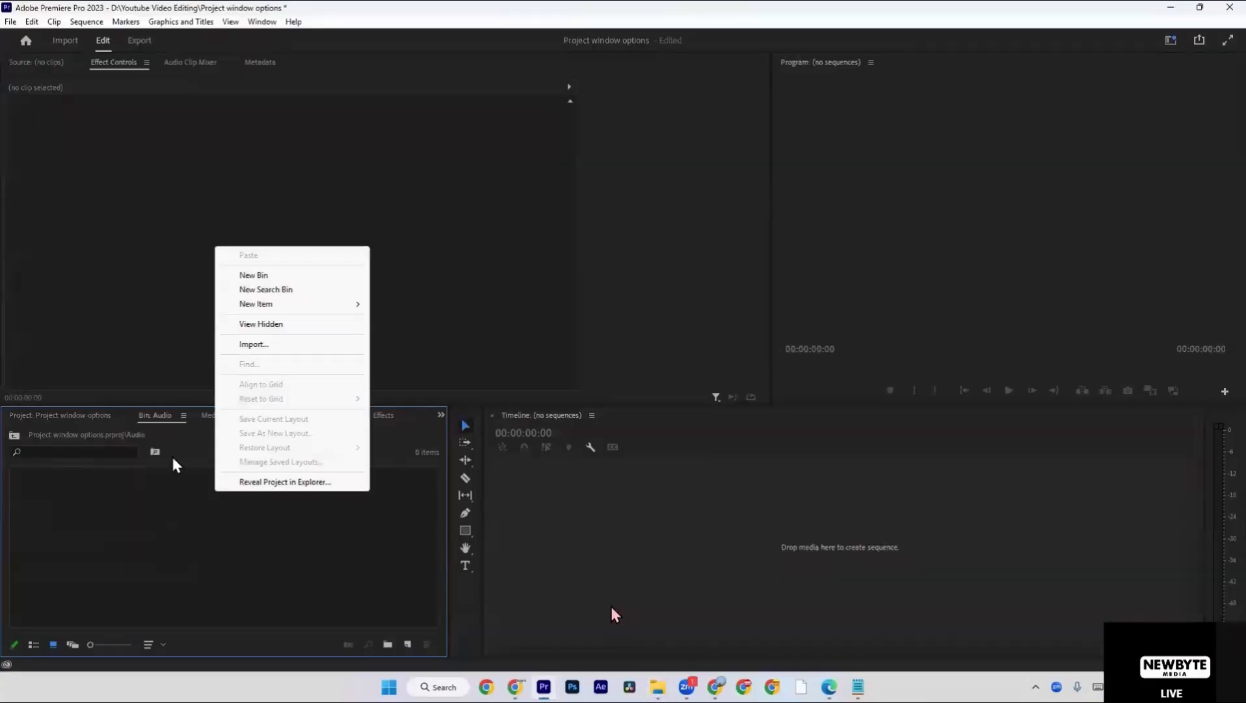
{"action": "left_click", "coordinate": [133, 486]}
{"action": "left_click", "coordinate": [76, 414]}
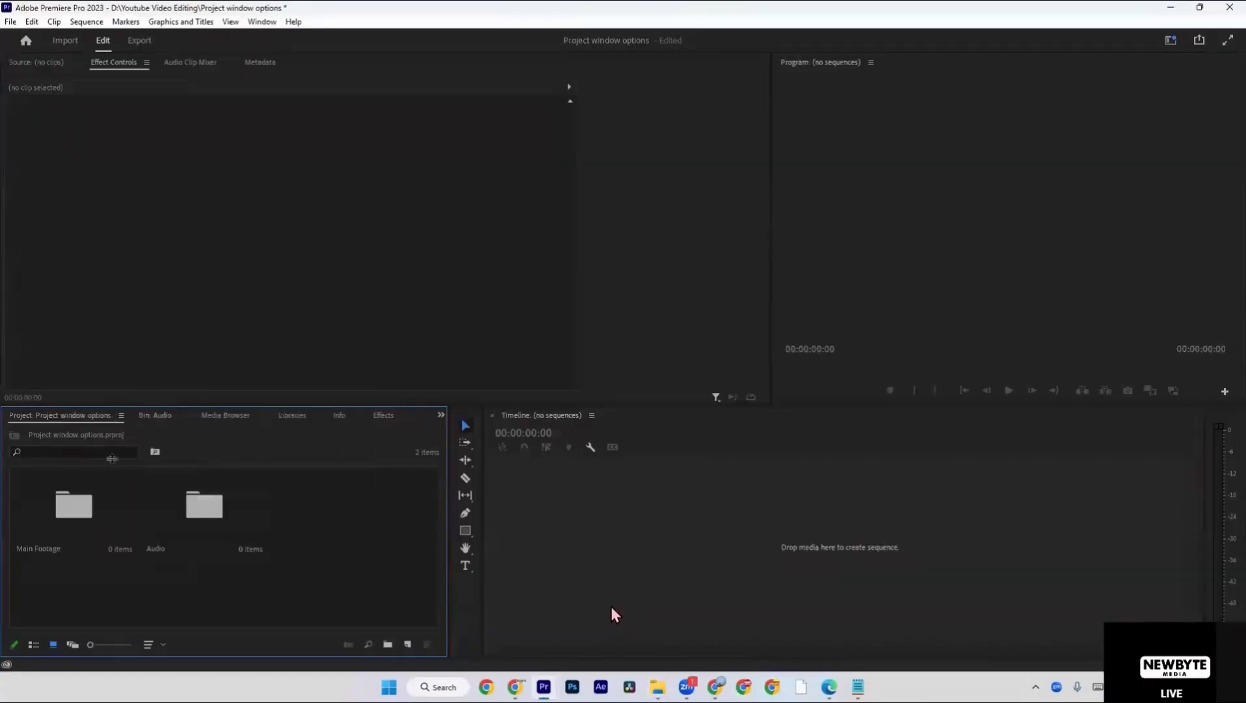
Open the Main Footage bin, view the Audio bin as well, and return to the project's root level.
{"action": "double_click", "coordinate": [90, 498]}
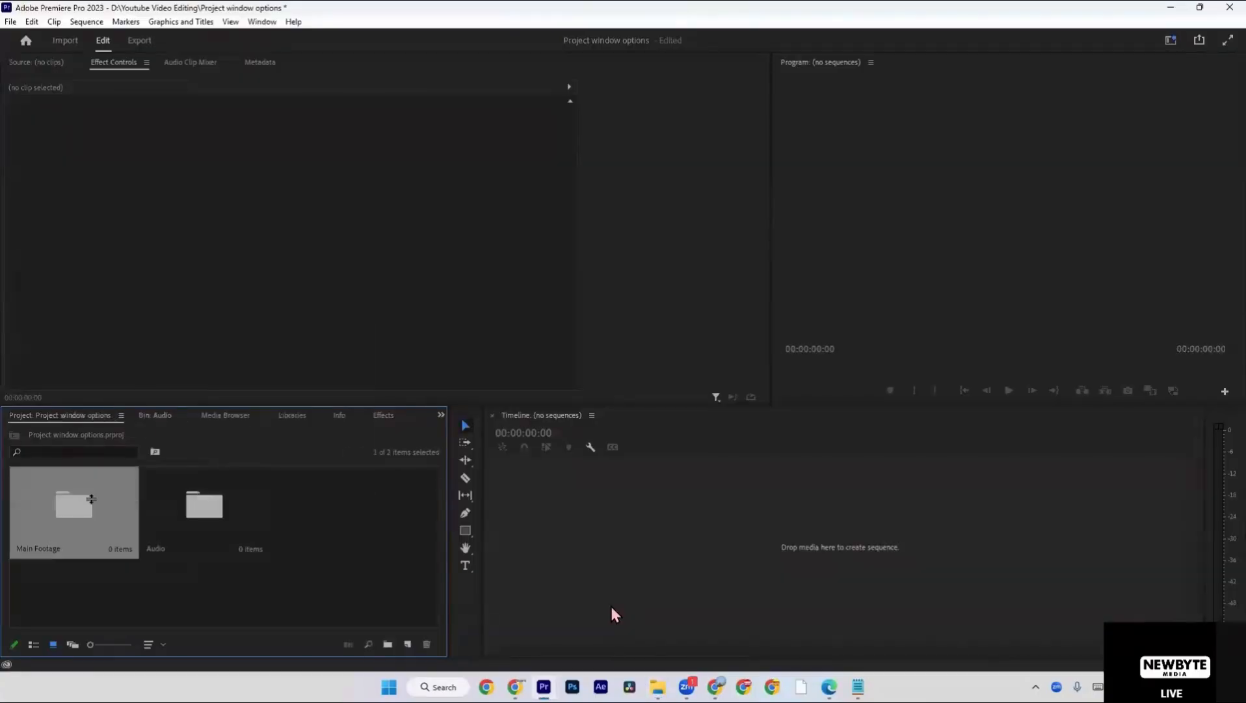
{"action": "left_click", "coordinate": [78, 417]}
{"action": "left_click", "coordinate": [177, 416]}
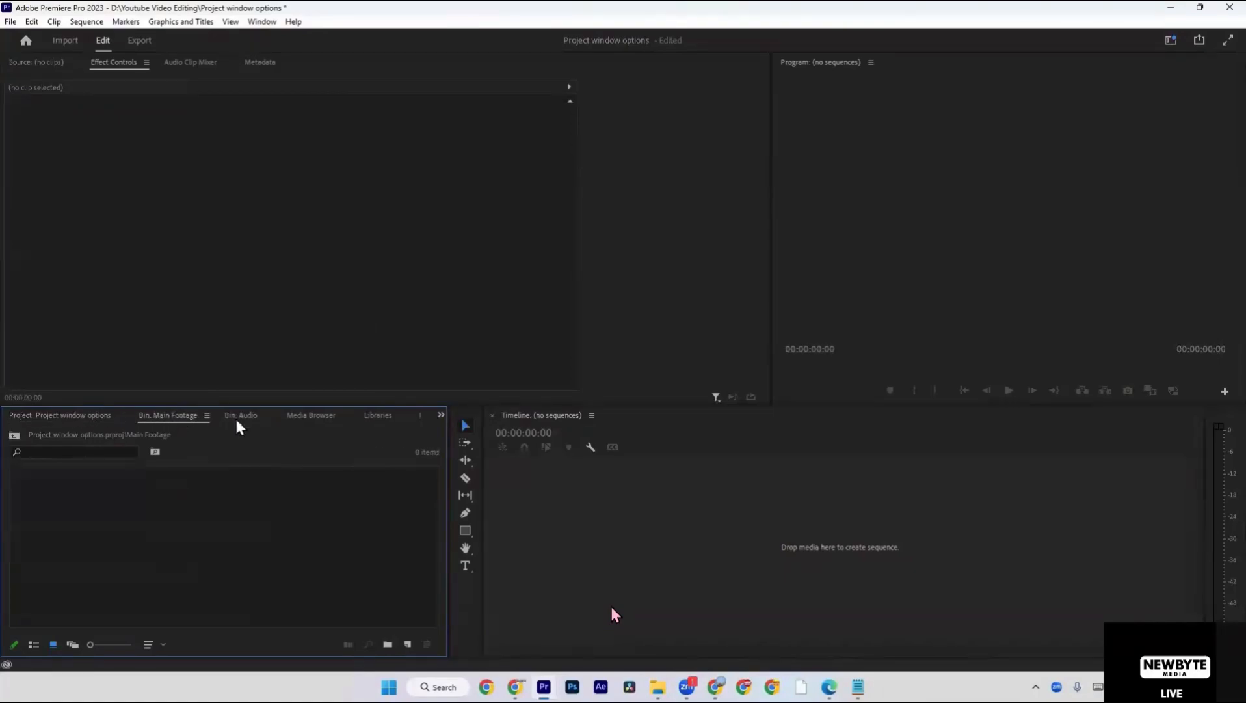
{"action": "left_click", "coordinate": [245, 417]}
{"action": "left_click", "coordinate": [77, 421]}
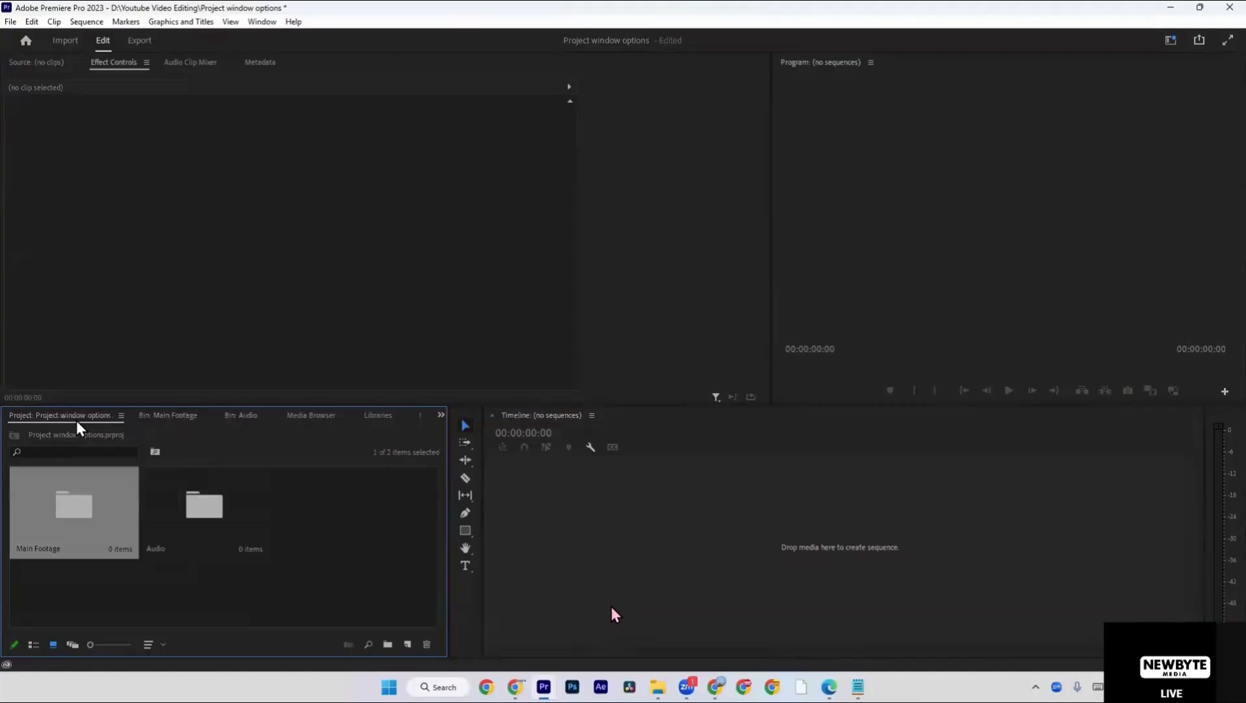
Create a third bin at the project's root level and name it "Stock Images".
{"action": "left_click", "coordinate": [297, 608]}
{"action": "right_click", "coordinate": [307, 596]}
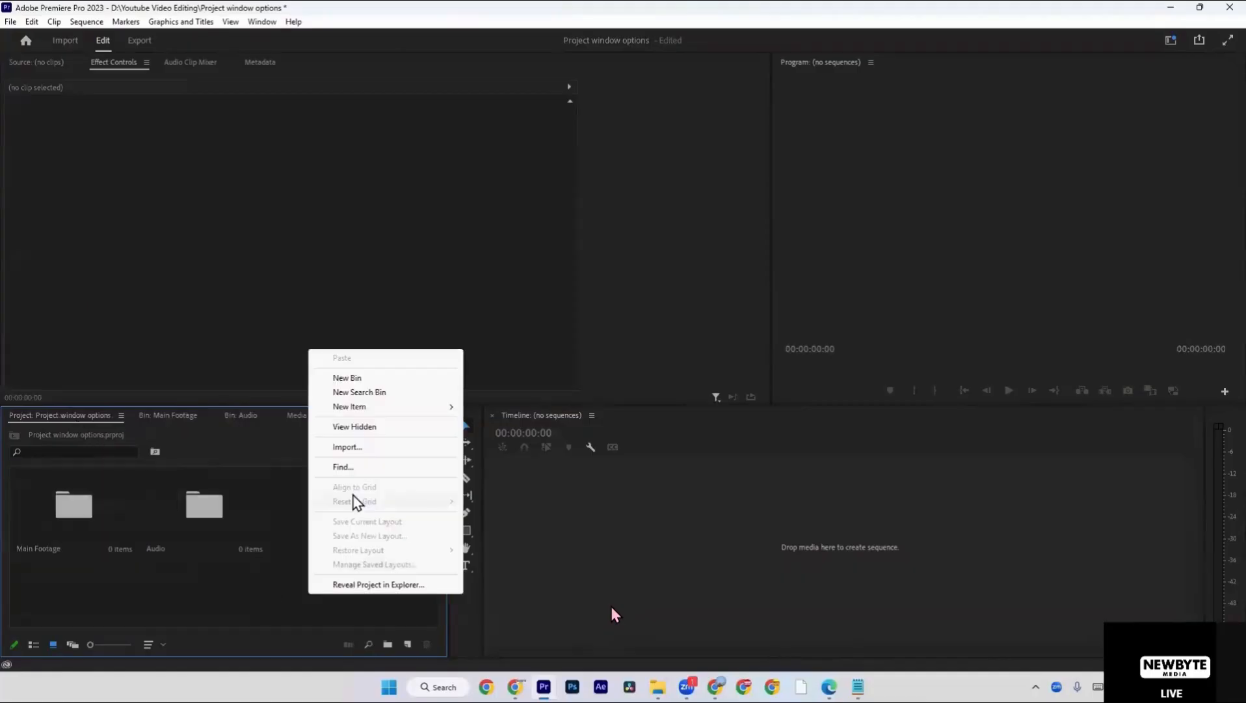
{"action": "left_click", "coordinate": [369, 381]}
{"action": "type", "text": "S"}
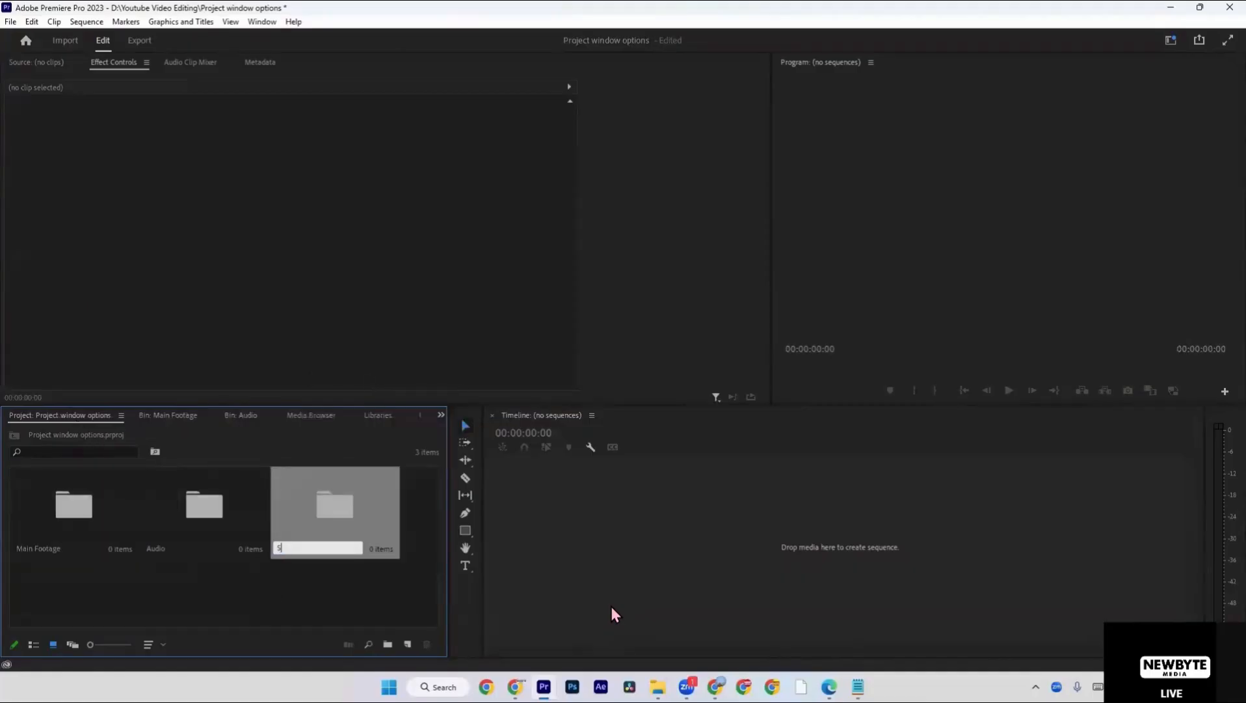
{"action": "type", "text": "tock Images"}
{"action": "key", "text": "Return"}
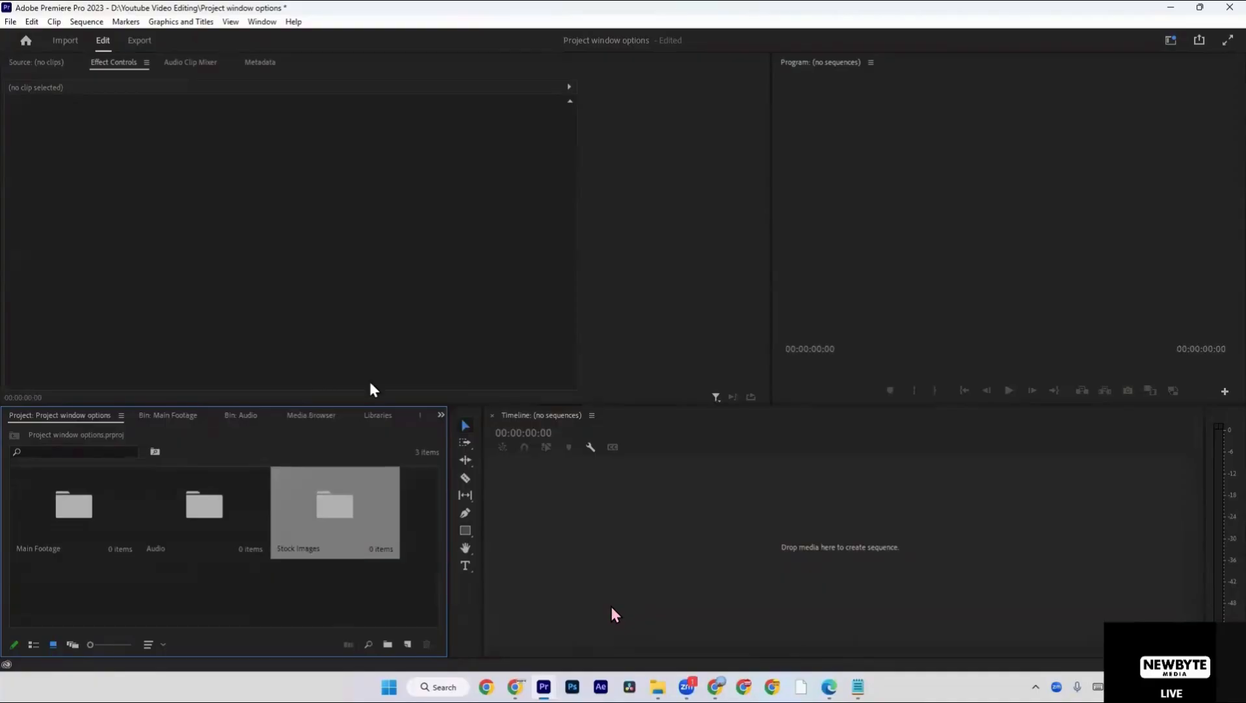
Open the Stock Images bin, look through the Main Footage and Audio bins, and return to the project root.
{"action": "left_click", "coordinate": [349, 506]}
{"action": "double_click", "coordinate": [322, 520]}
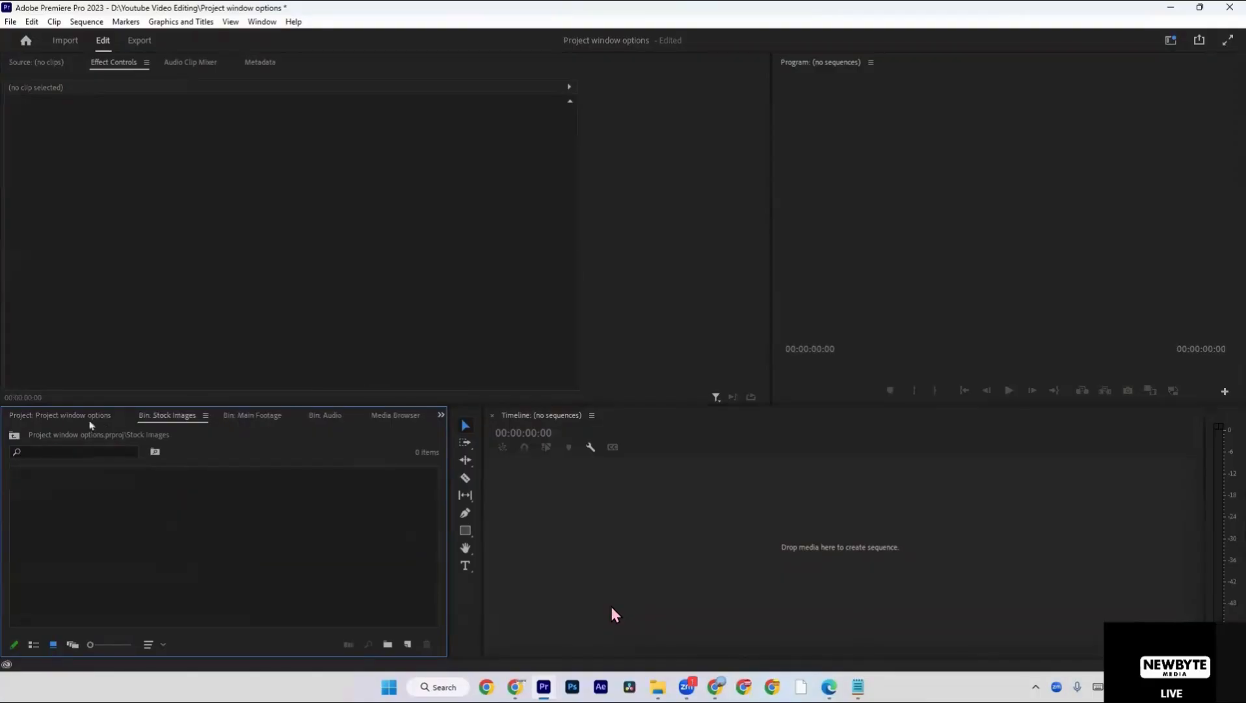
{"action": "left_click", "coordinate": [254, 419]}
{"action": "left_click", "coordinate": [325, 415]}
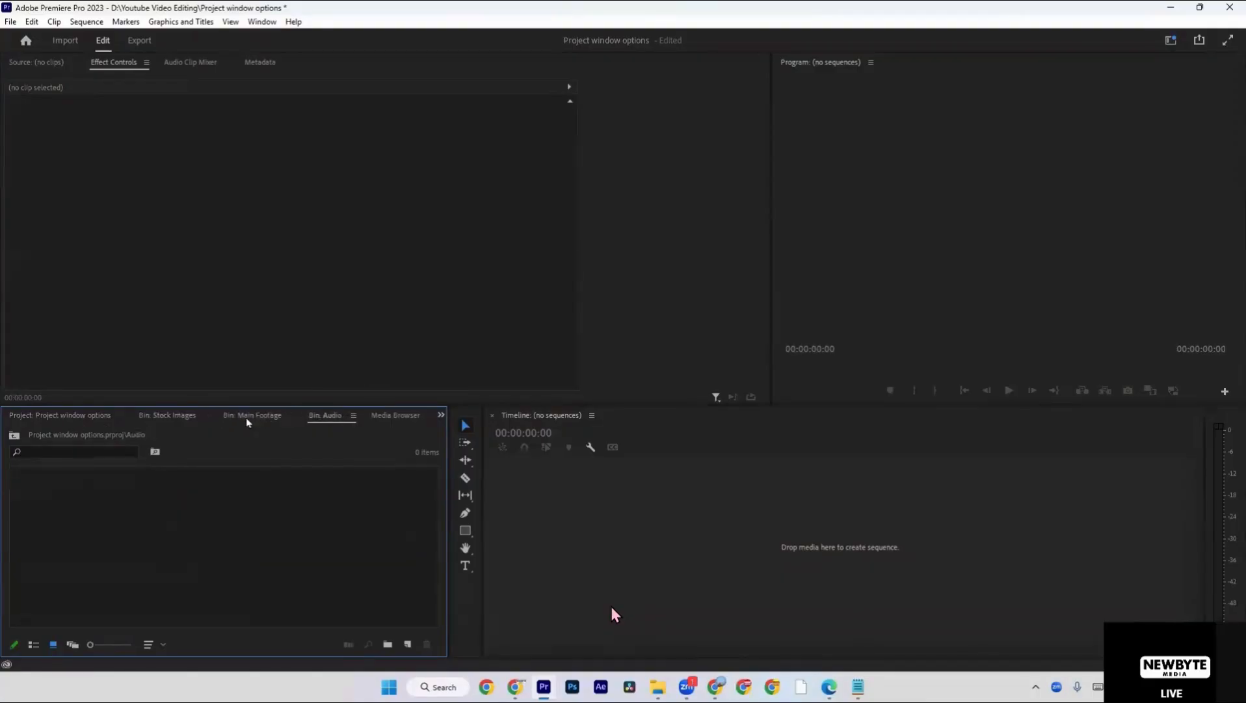
{"action": "left_click", "coordinate": [76, 418]}
{"action": "left_click", "coordinate": [148, 573]}
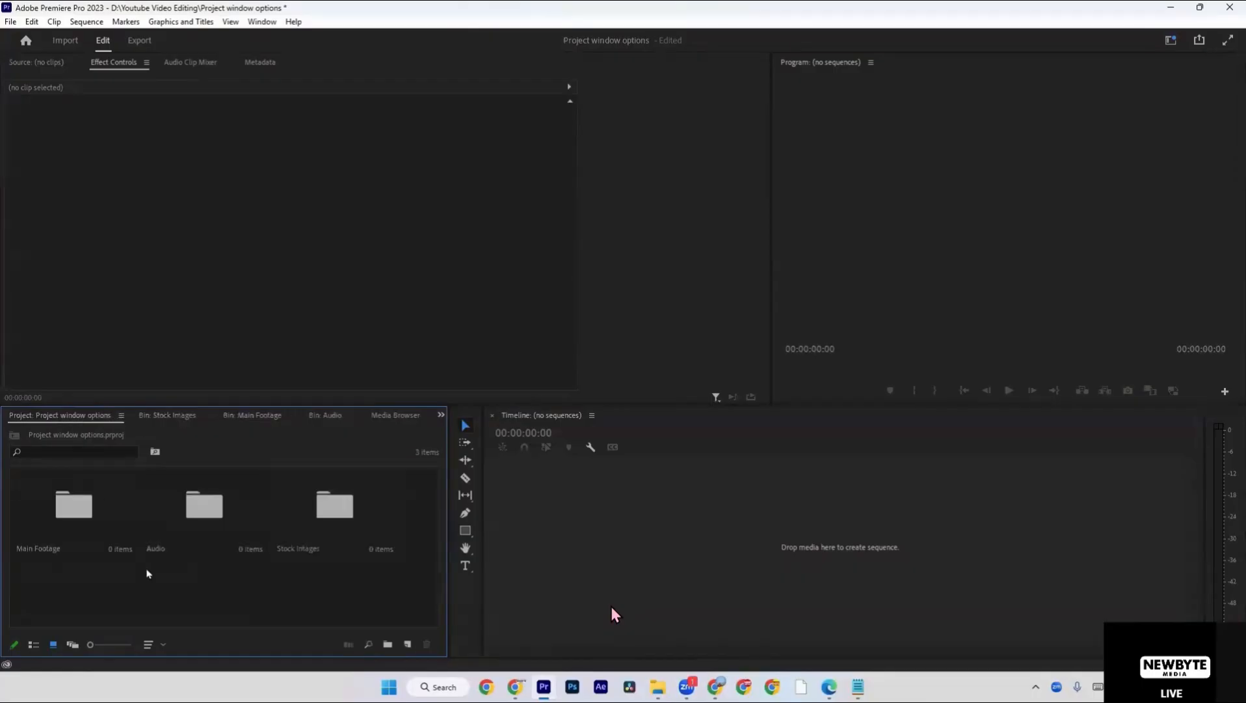
Create a new sequence from the DSLR 1080p25 preset, keeping the default name.
{"action": "right_click", "coordinate": [147, 573]}
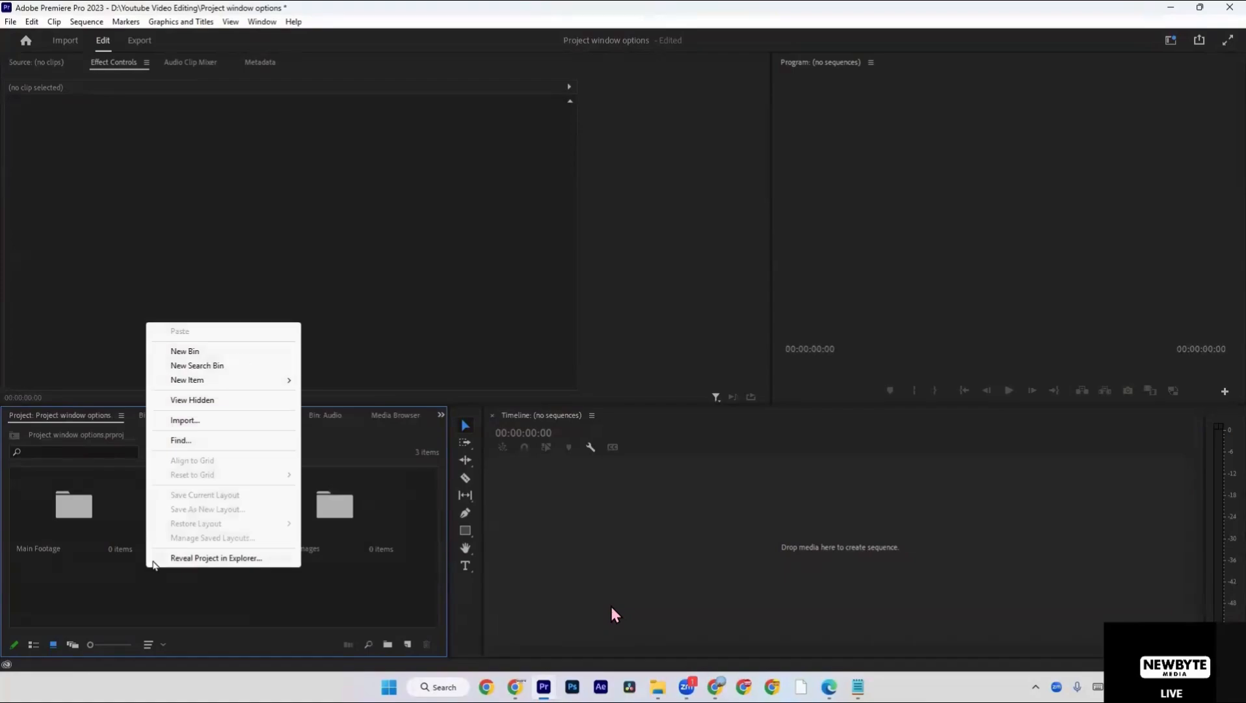
{"action": "mouse_move", "coordinate": [259, 387]}
{"action": "left_click", "coordinate": [330, 380]}
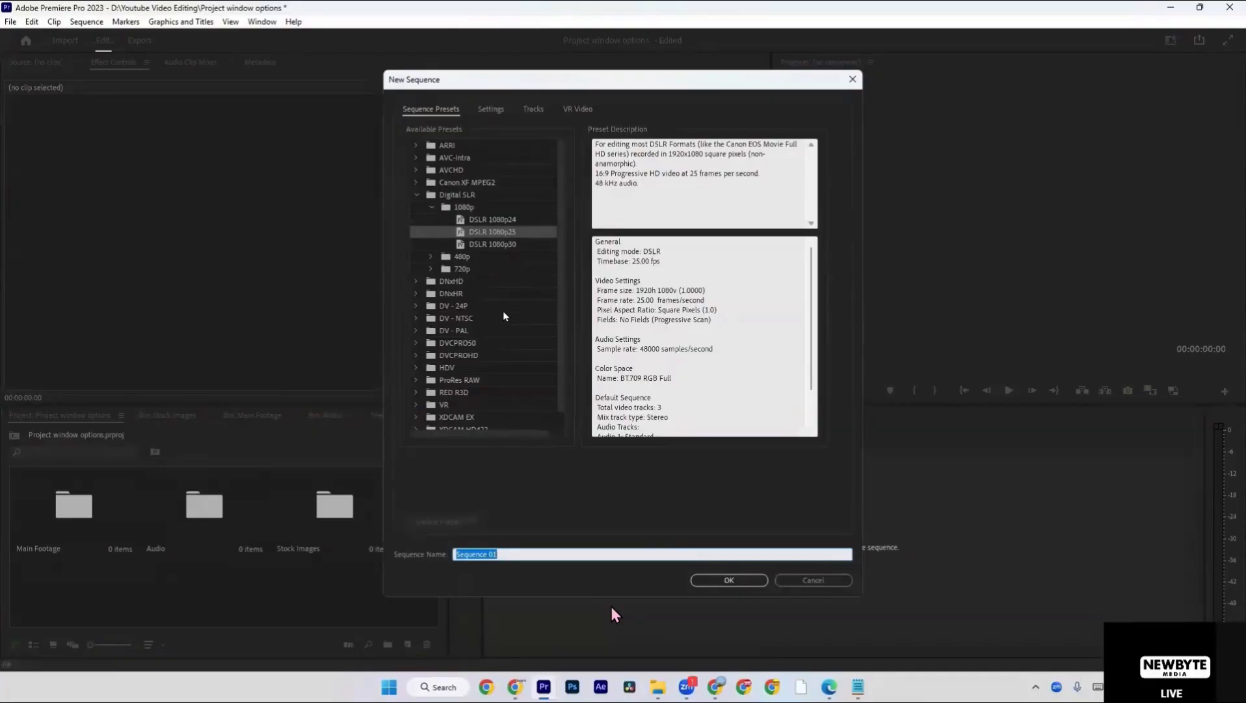
{"action": "left_click", "coordinate": [504, 234]}
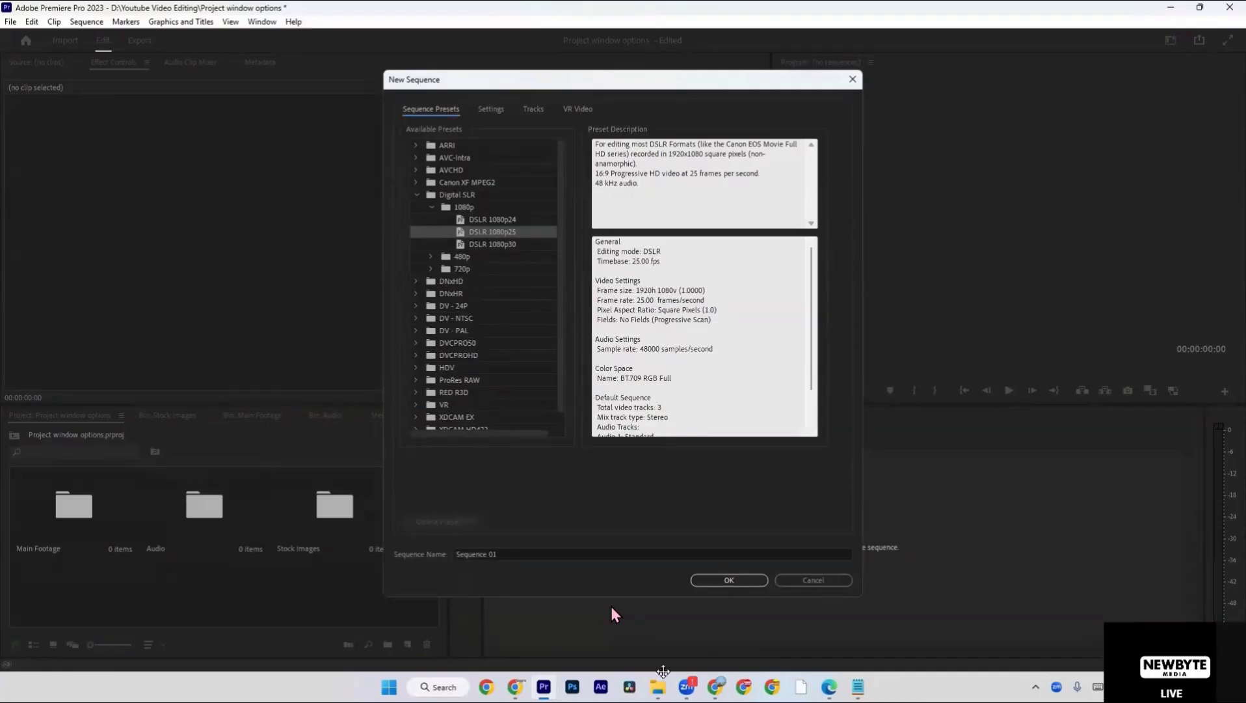
{"action": "left_click", "coordinate": [517, 121]}
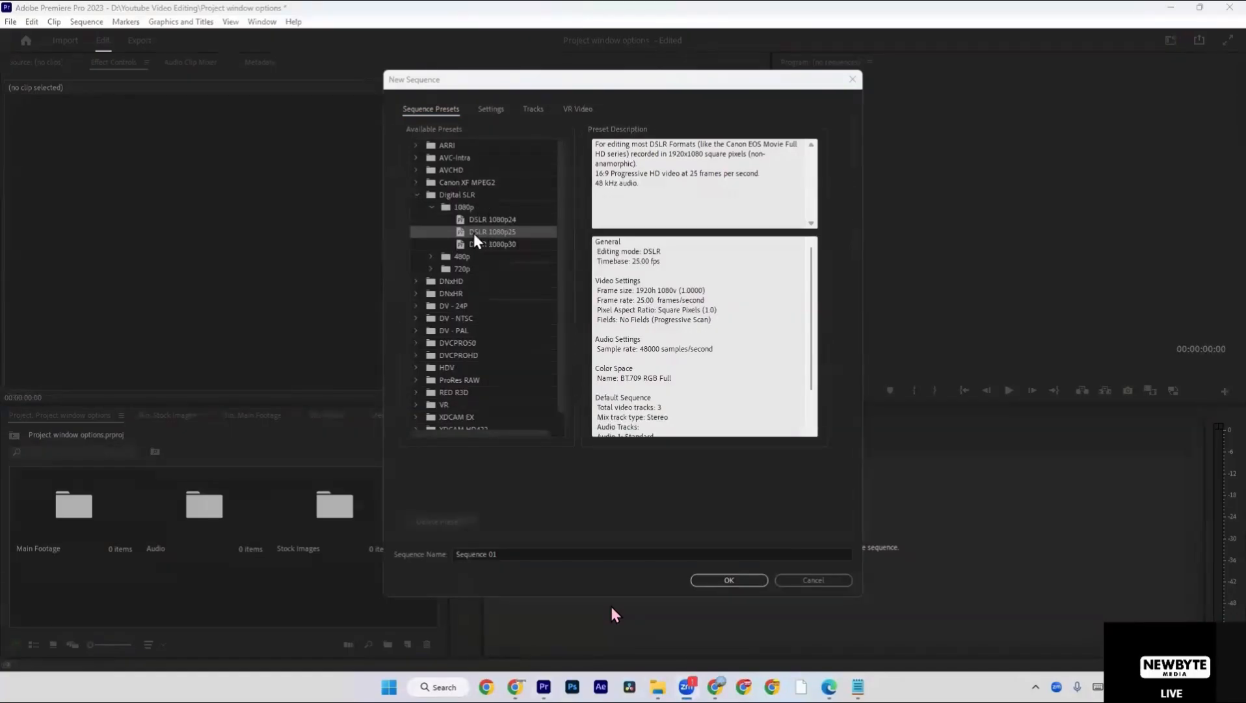
{"action": "left_click", "coordinate": [708, 582]}
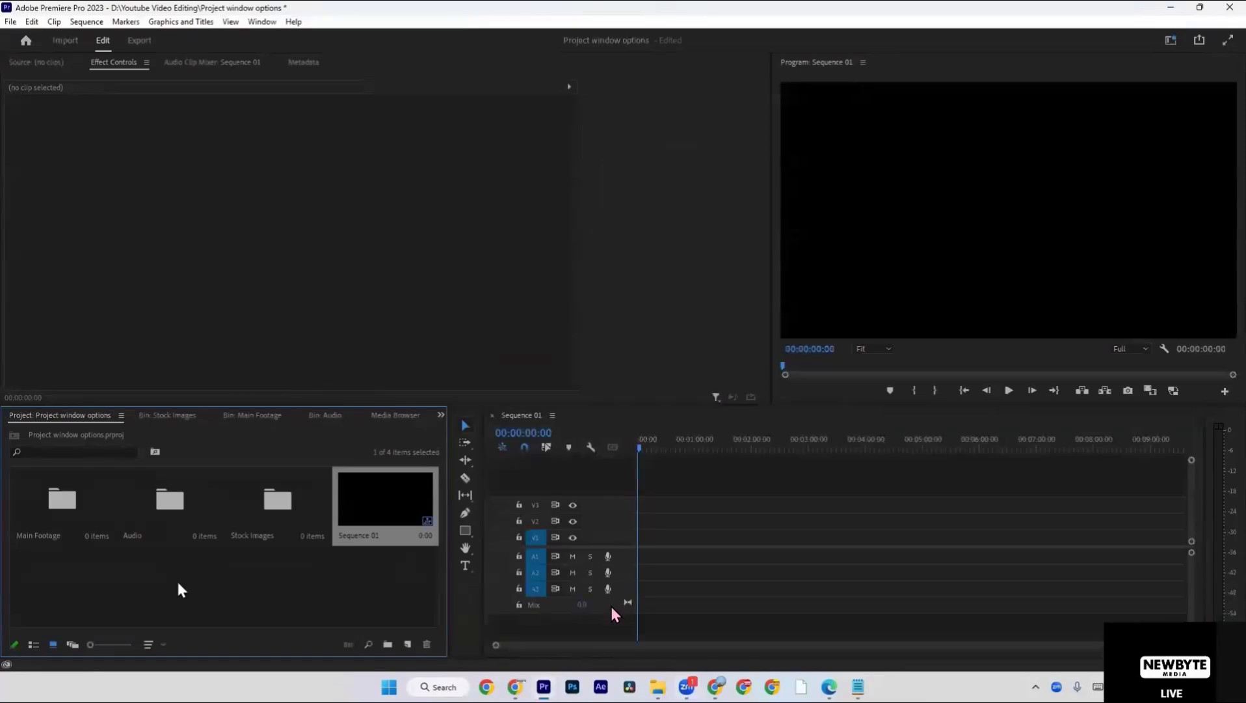
{"action": "left_click", "coordinate": [178, 583]}
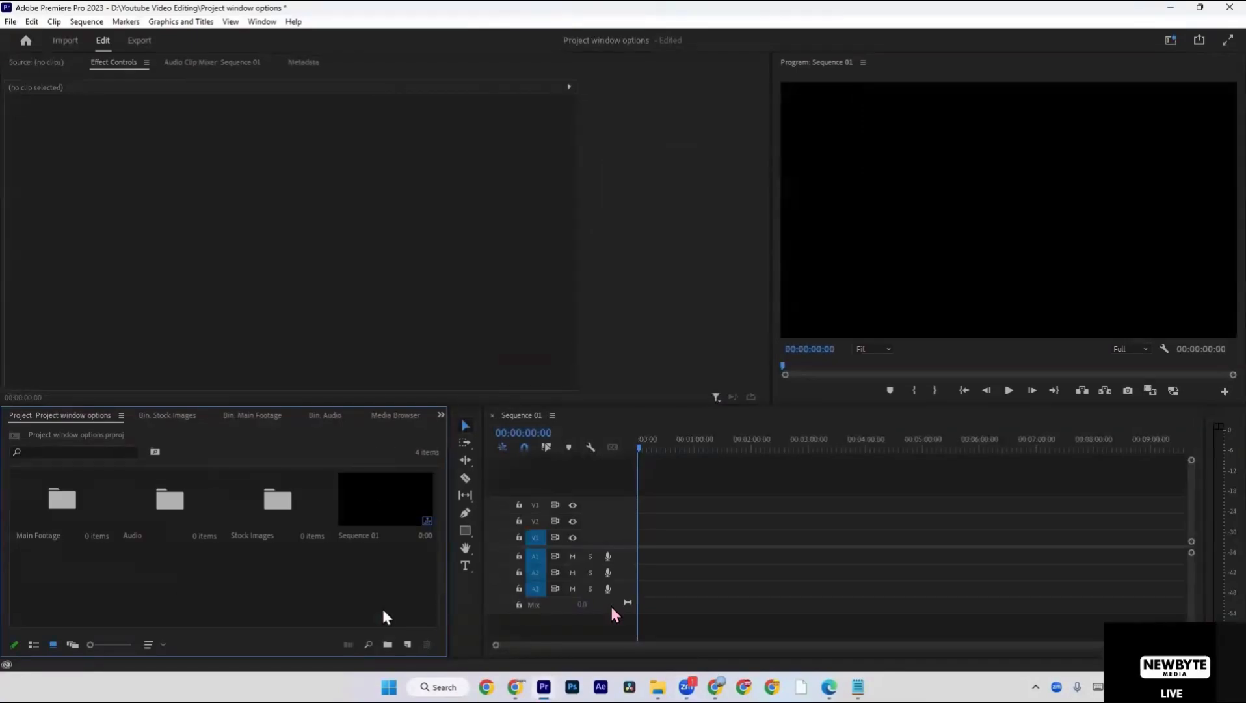
Delete Sequence 01 from the project.
{"action": "left_click", "coordinate": [376, 488]}
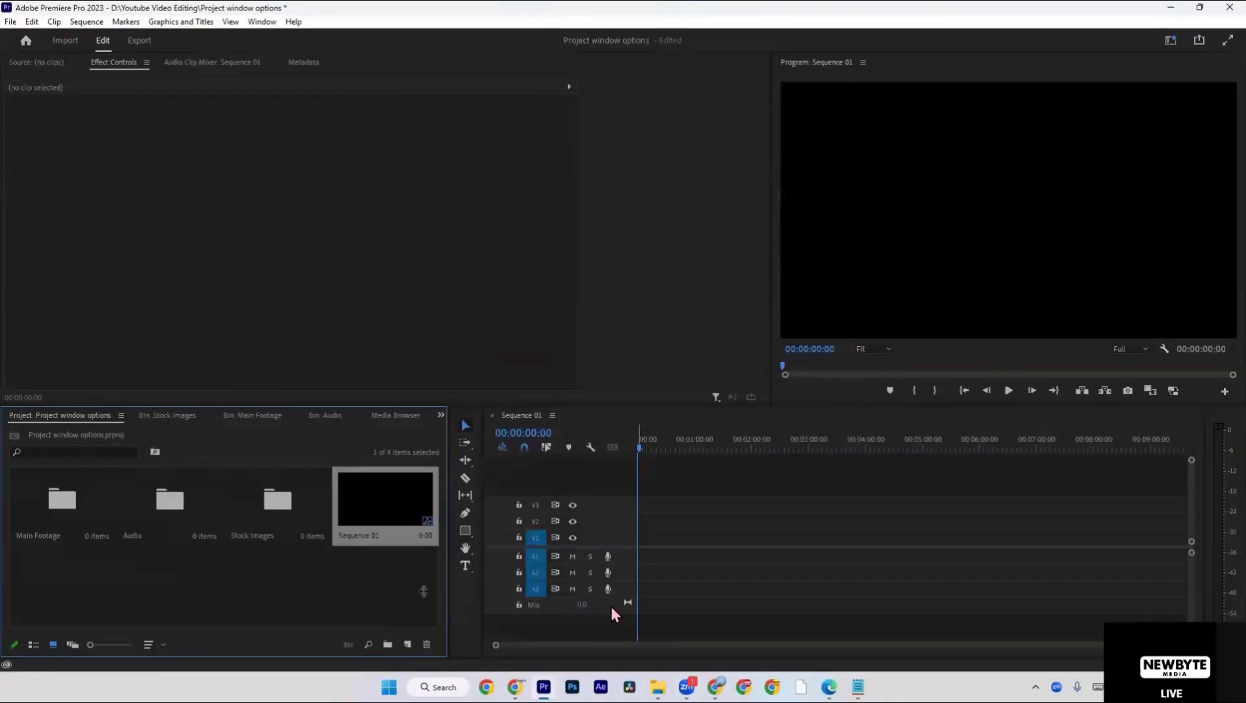
{"action": "left_click", "coordinate": [366, 603]}
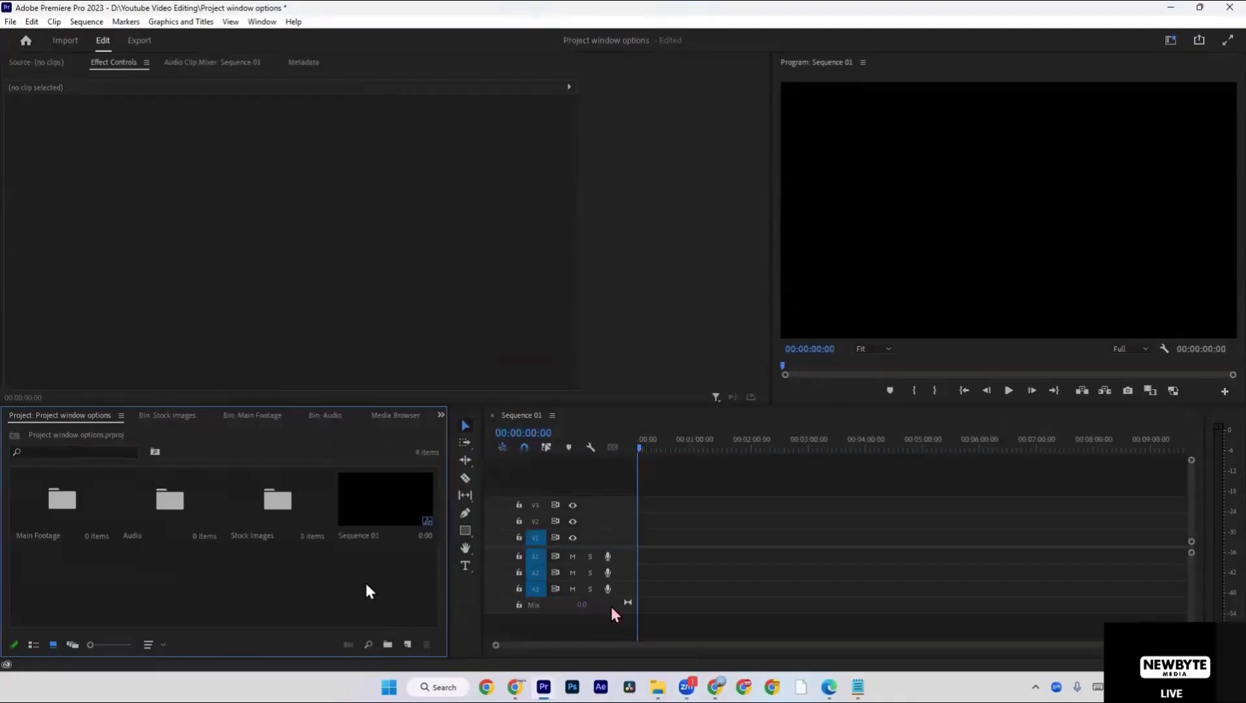
{"action": "left_click", "coordinate": [364, 519]}
{"action": "right_click", "coordinate": [365, 521]}
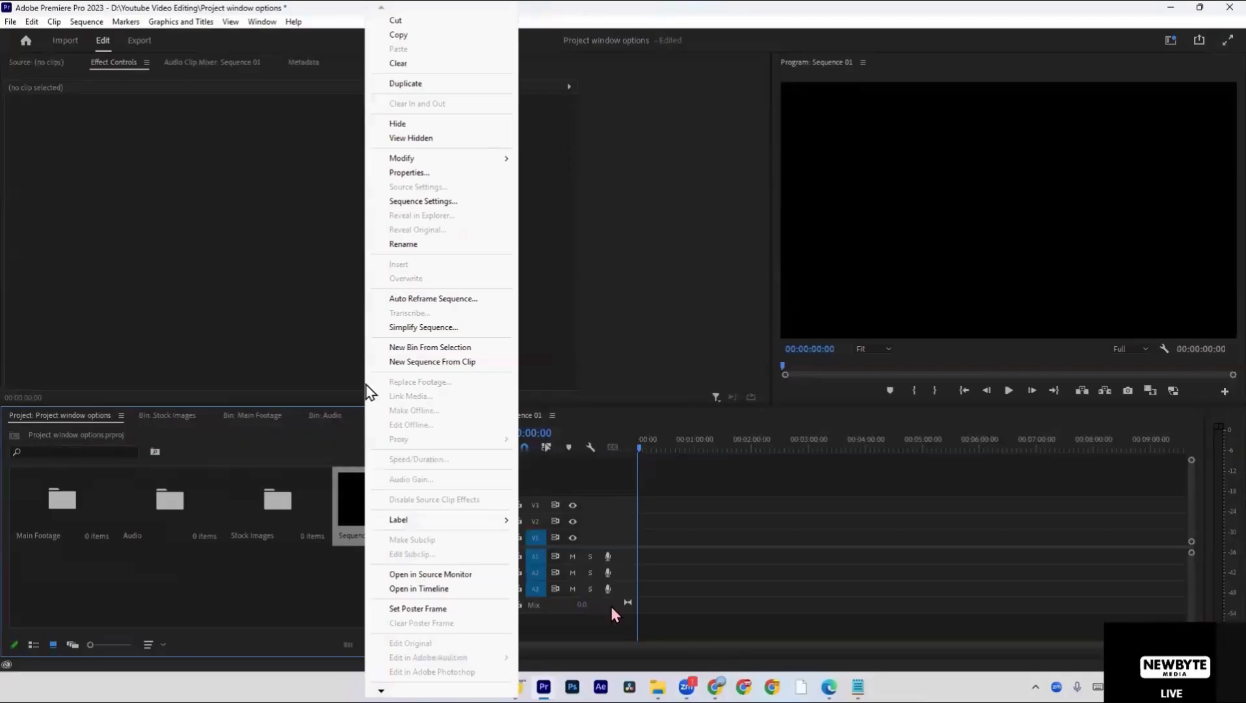
{"action": "left_click", "coordinate": [340, 562]}
{"action": "left_click", "coordinate": [360, 507]}
{"action": "key", "text": "Delete"}
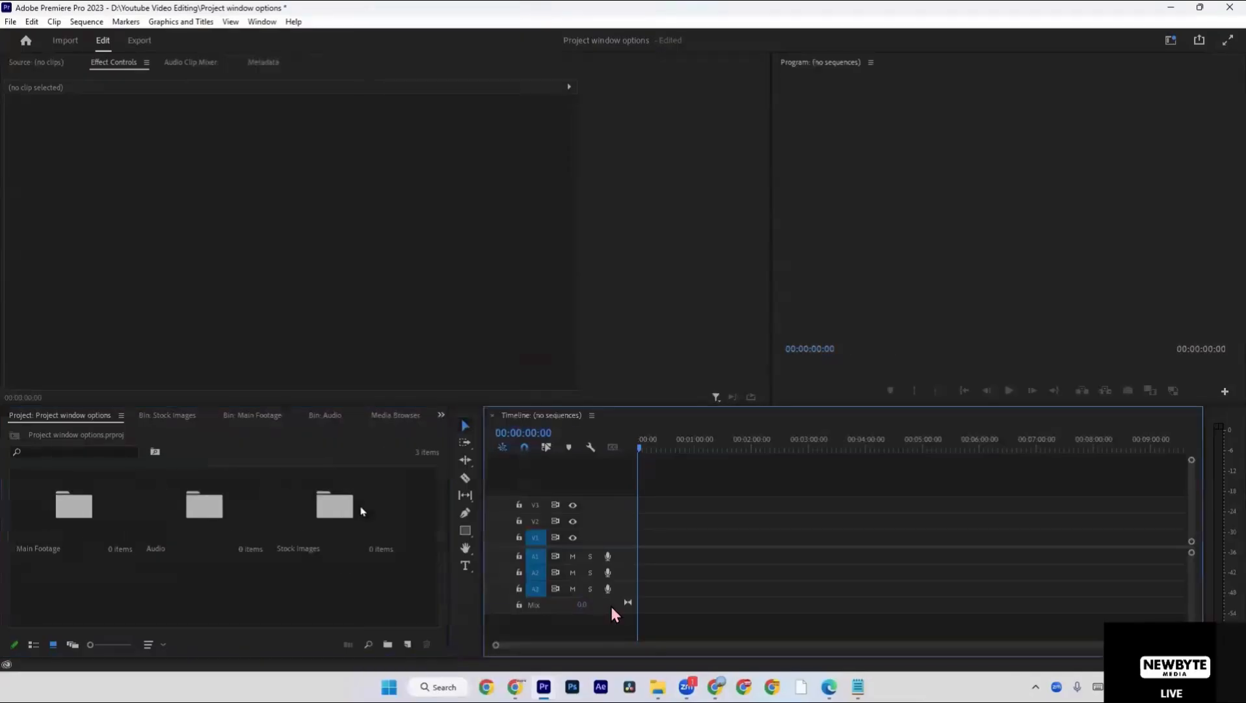
Create a new sequence from the DSLR 1080p25 preset and name it "Project options".
{"action": "right_click", "coordinate": [345, 576]}
{"action": "mouse_move", "coordinate": [413, 387]}
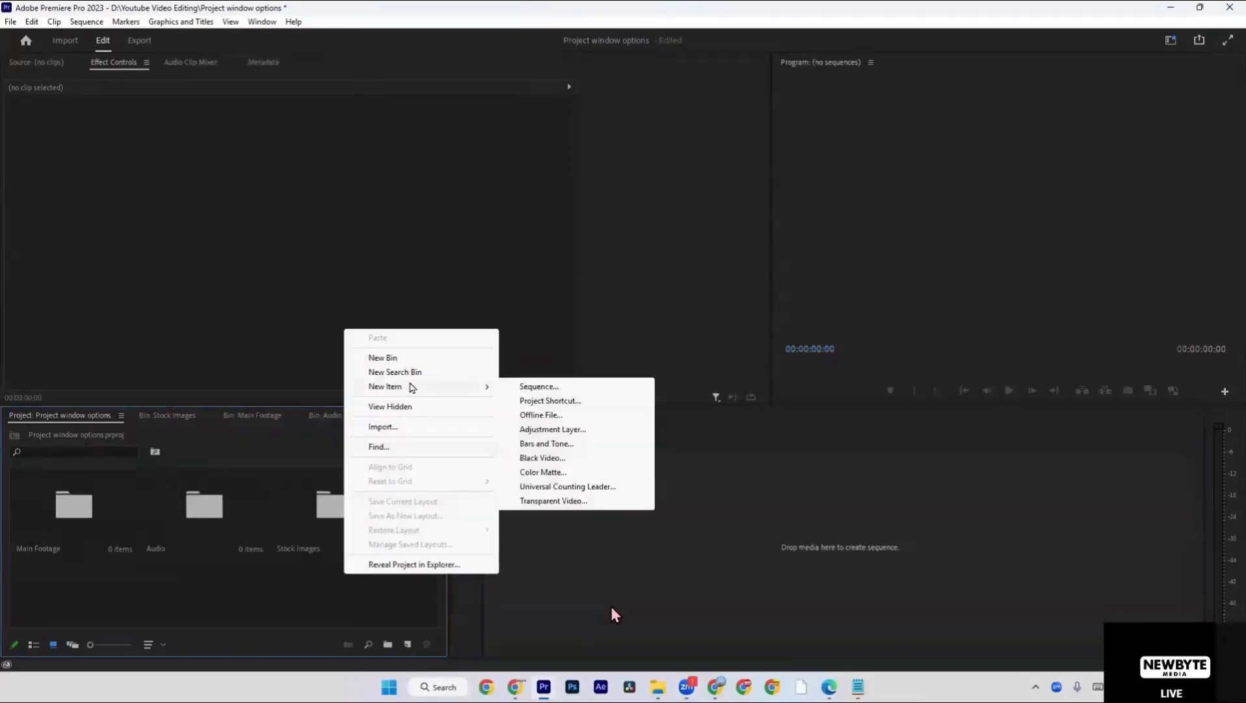
{"action": "left_click", "coordinate": [542, 388]}
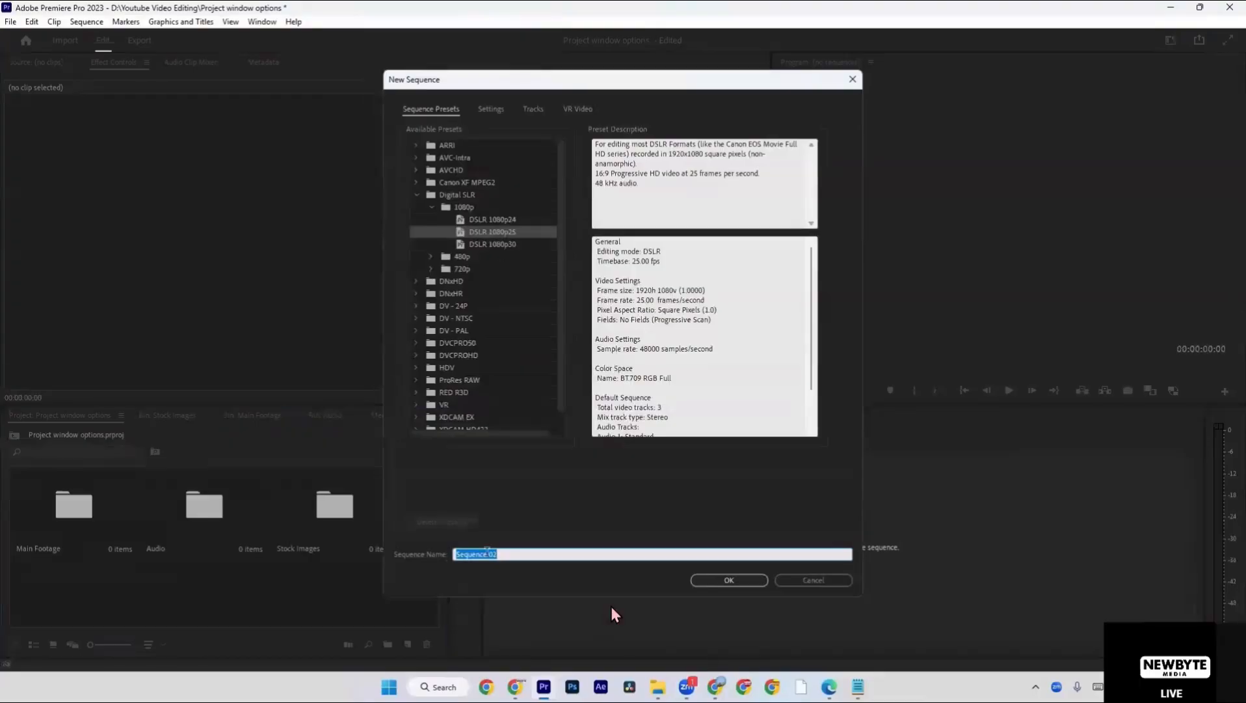
{"action": "left_click_drag", "start_coordinate": [510, 552], "coordinate": [380, 525]}
{"action": "type", "text": "Projrect options"}
{"action": "left_click", "coordinate": [740, 577]}
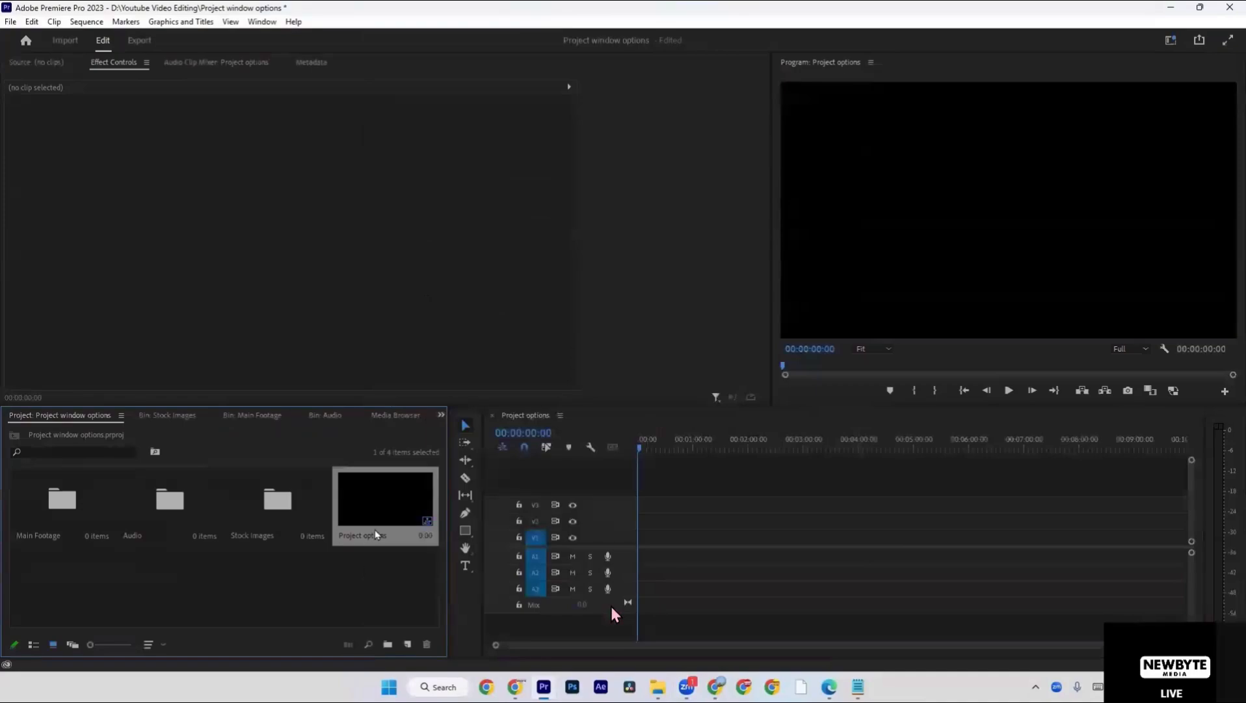
{"action": "left_click", "coordinate": [364, 571]}
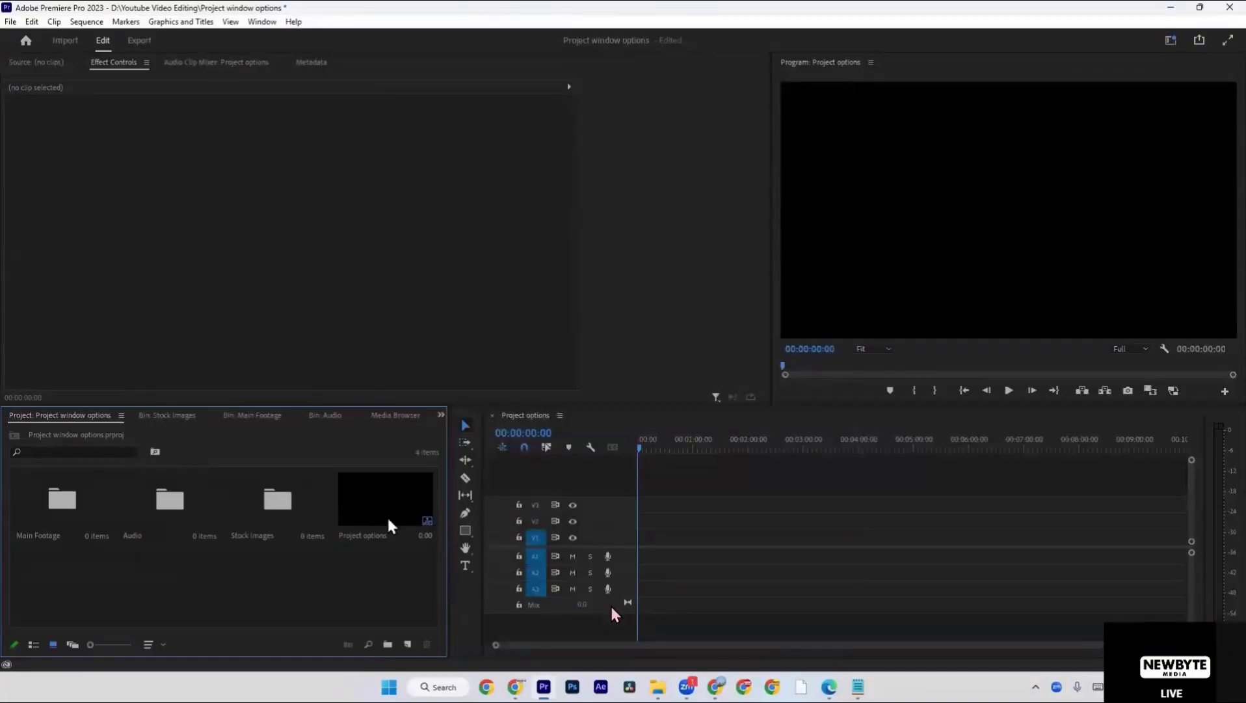
Create a bin named "Seqence" and move the Project options sequence into it.
{"action": "left_click", "coordinate": [388, 644]}
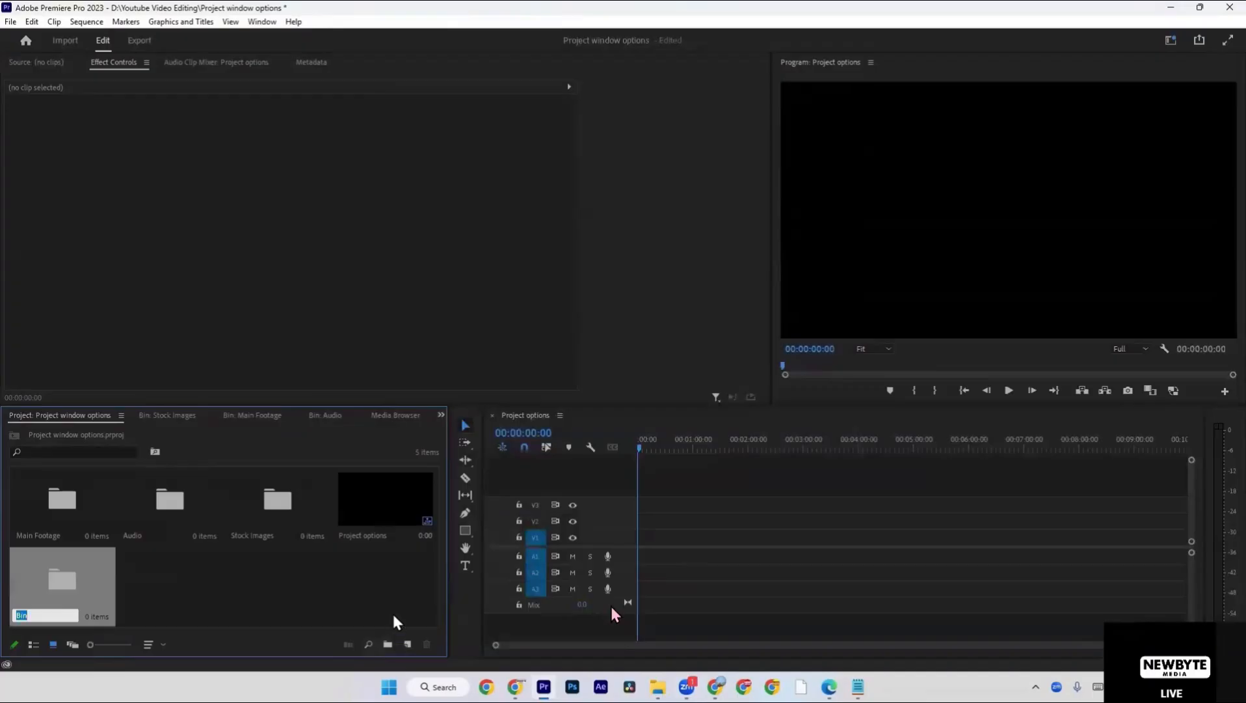
{"action": "type", "text": "Seqence"}
{"action": "left_click", "coordinate": [377, 572]}
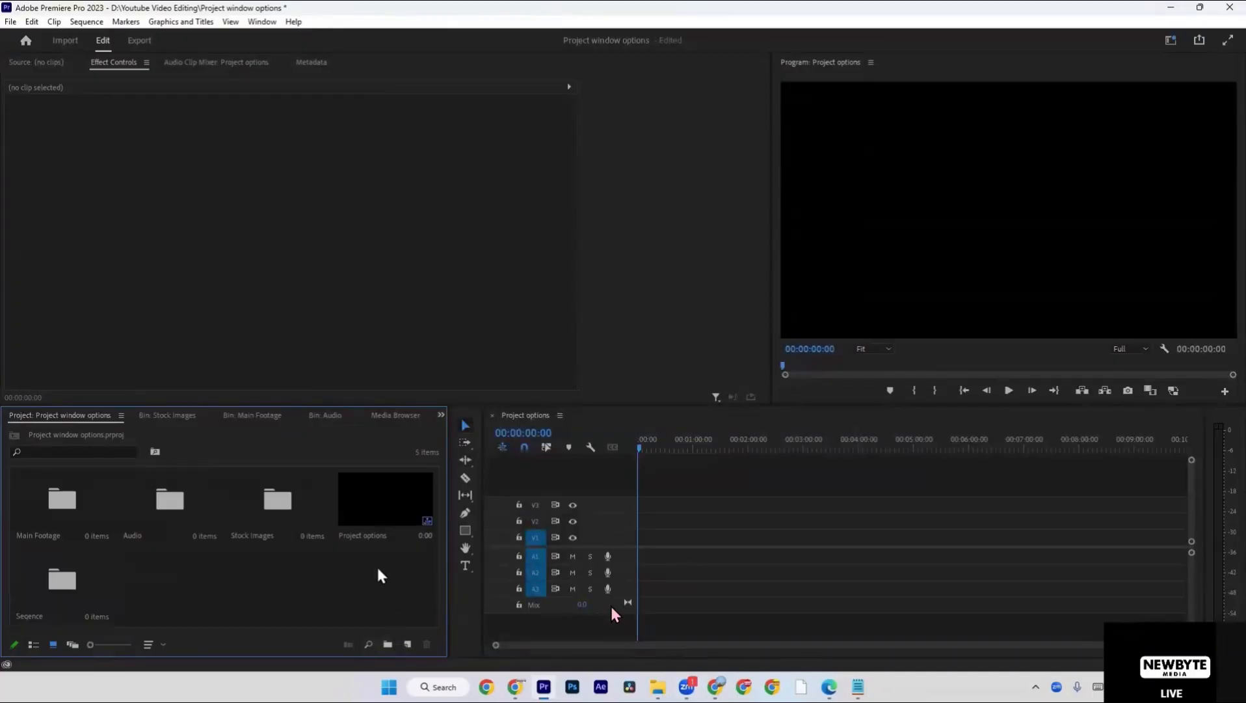
{"action": "left_click", "coordinate": [376, 510]}
{"action": "left_click_drag", "start_coordinate": [309, 577], "coordinate": [67, 592]}
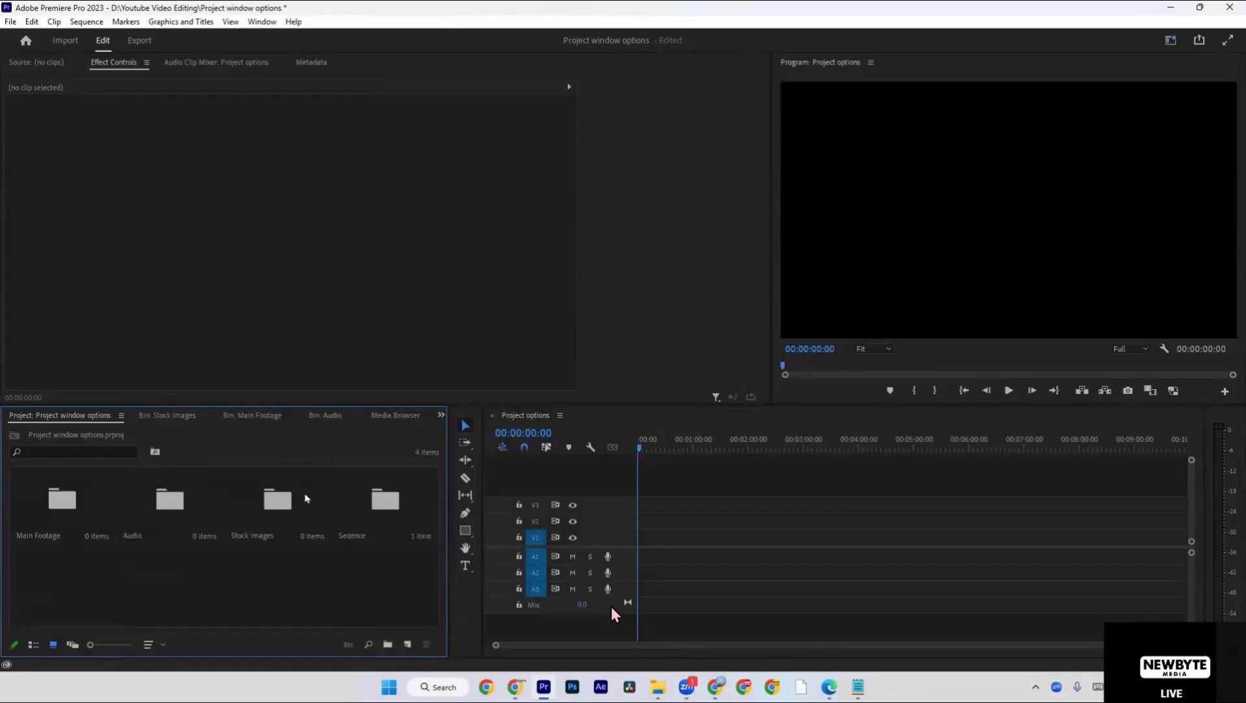
Open the Seqence bin and close the Project options sequence in the timeline.
{"action": "double_click", "coordinate": [380, 501]}
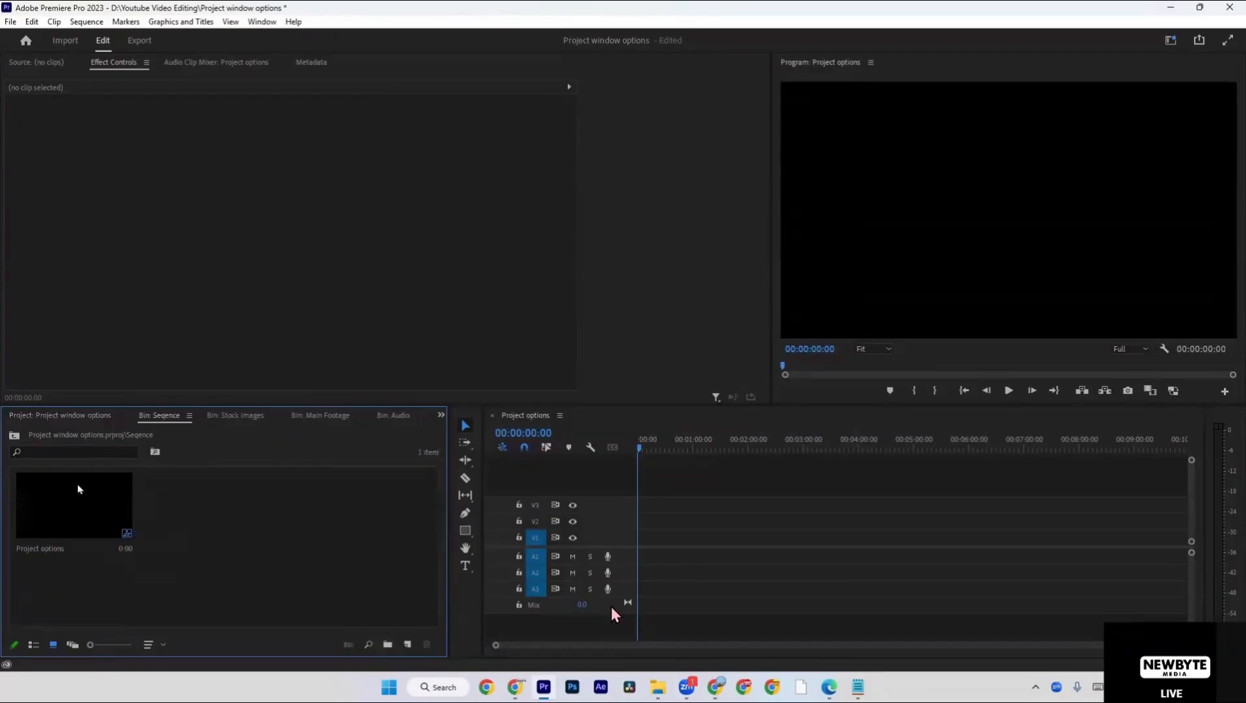
{"action": "left_click", "coordinate": [492, 414]}
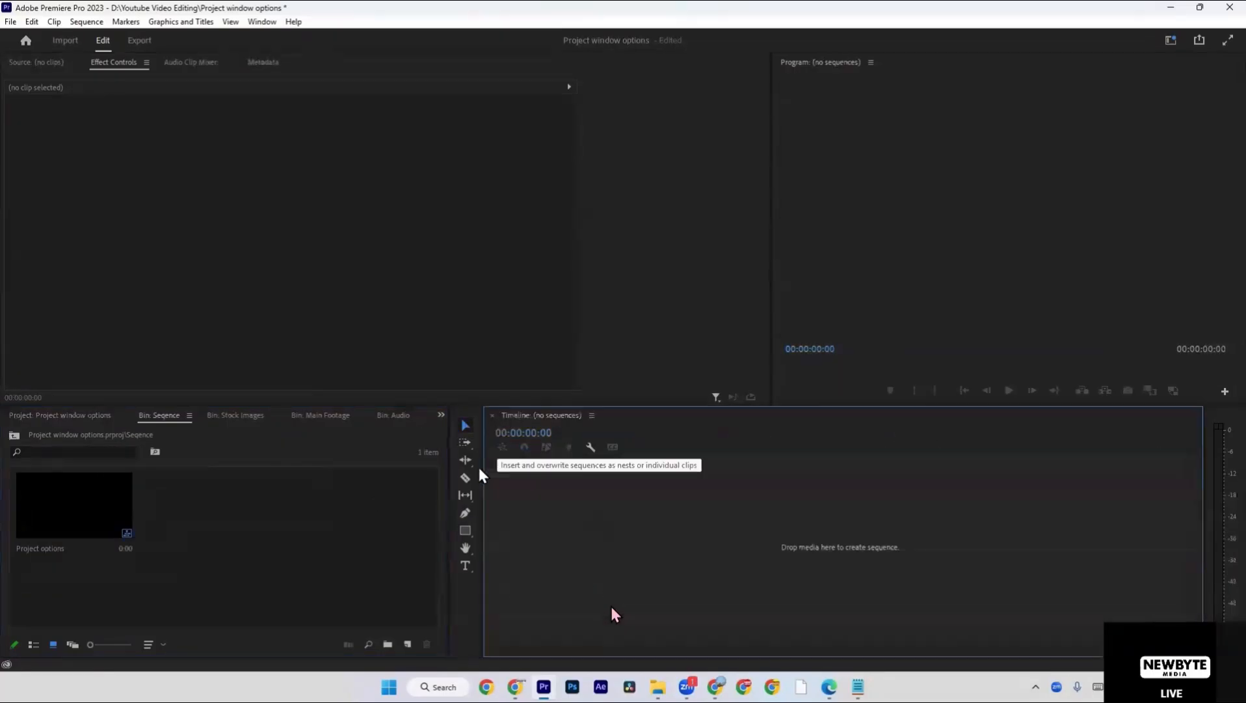
Return to the project's root bins and close the empty Timeline panel.
{"action": "left_click", "coordinate": [98, 415]}
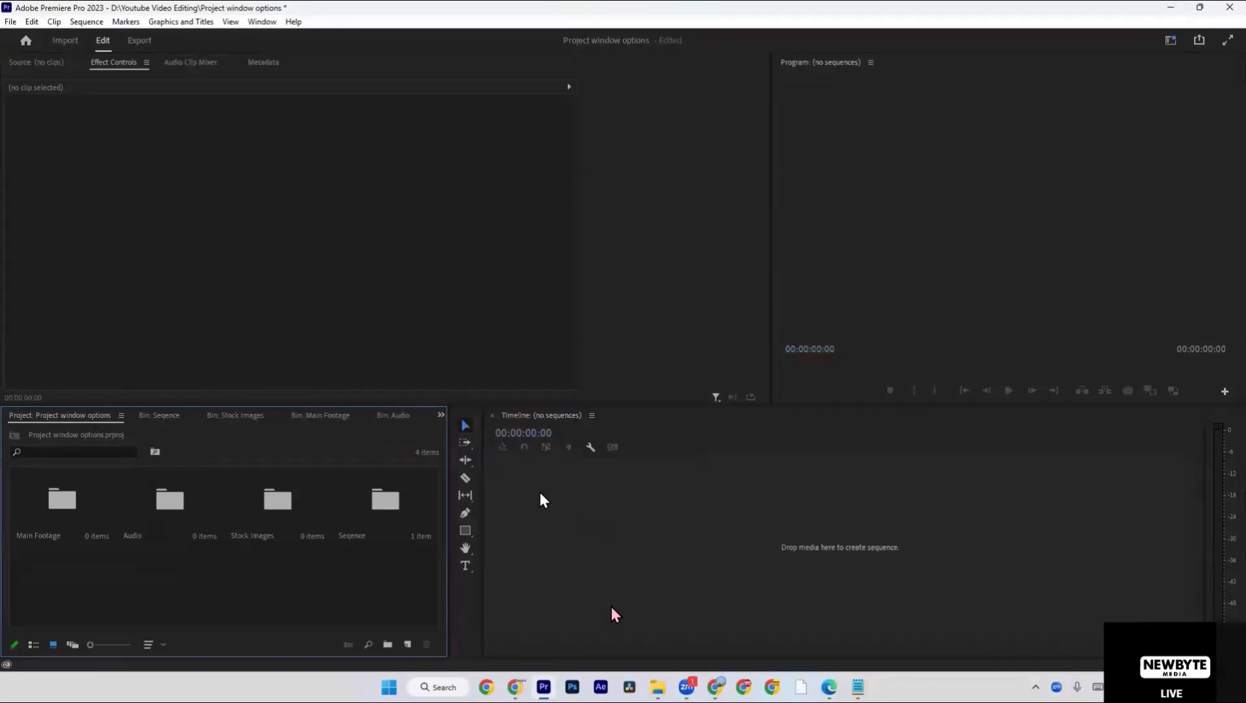
{"action": "left_click", "coordinate": [492, 418]}
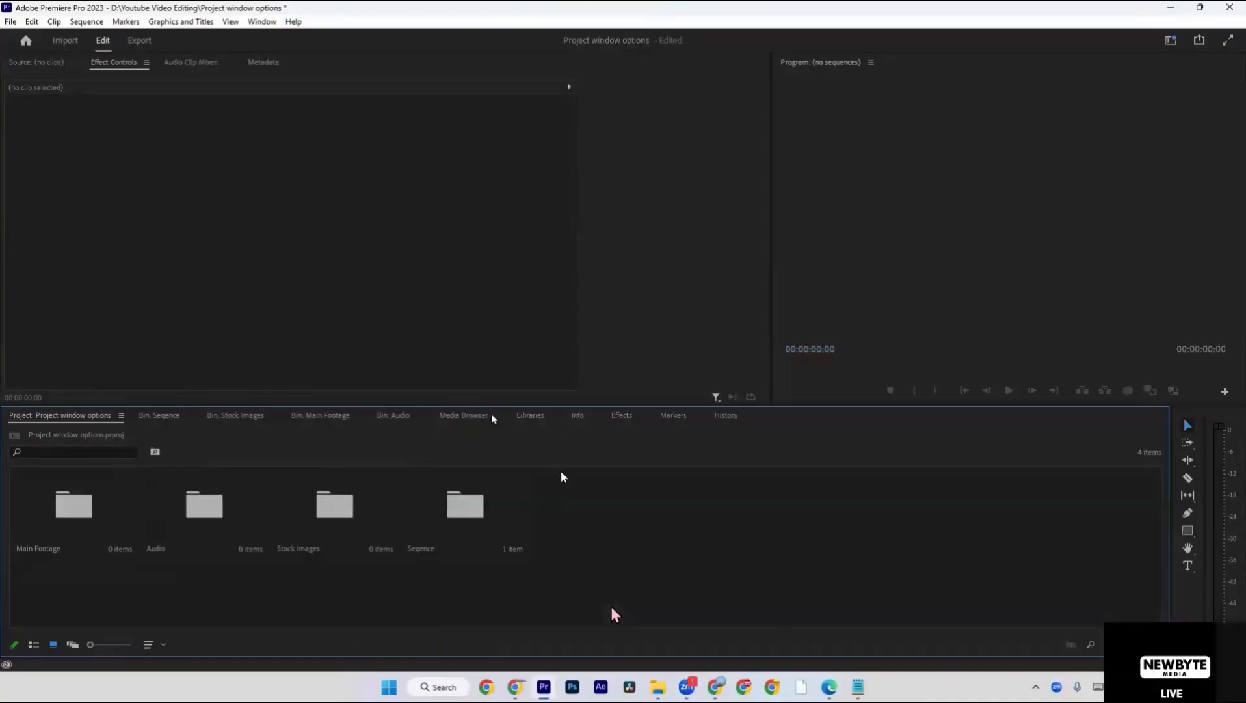
{"action": "left_click", "coordinate": [888, 293]}
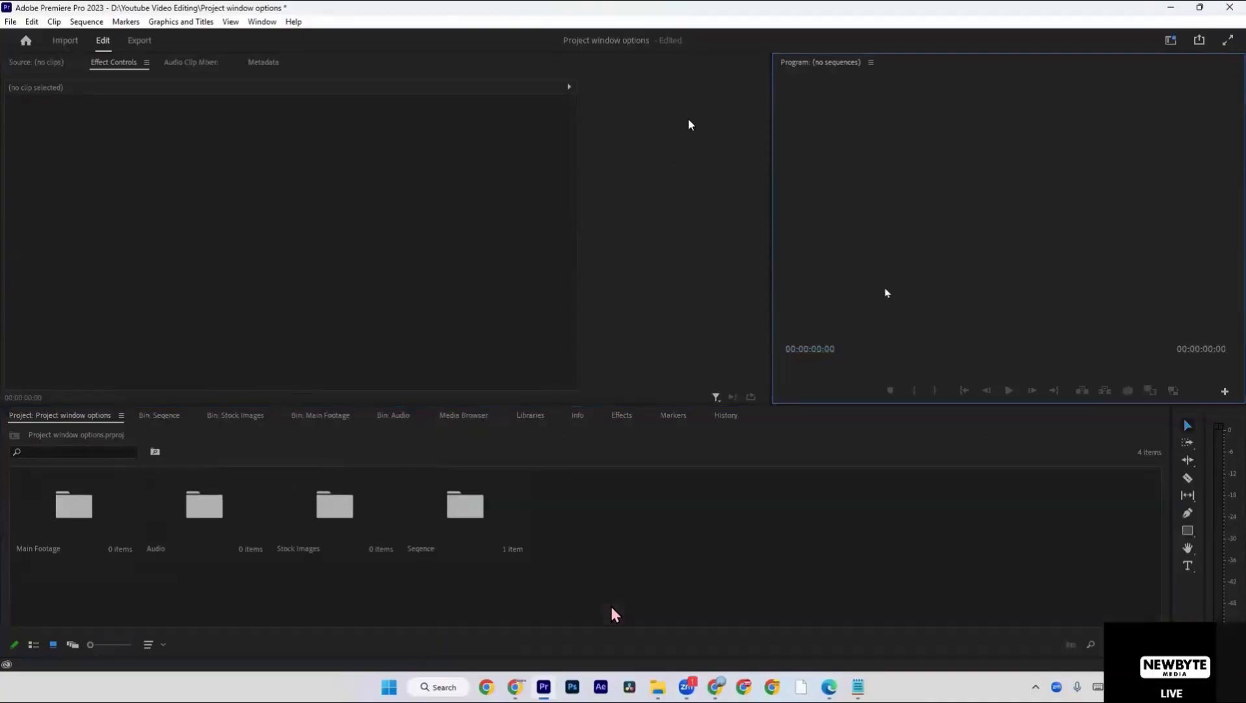
Open the Project options sequence from the Seqence bin and widen the Timeline panel to show its tracks.
{"action": "left_click", "coordinate": [472, 519]}
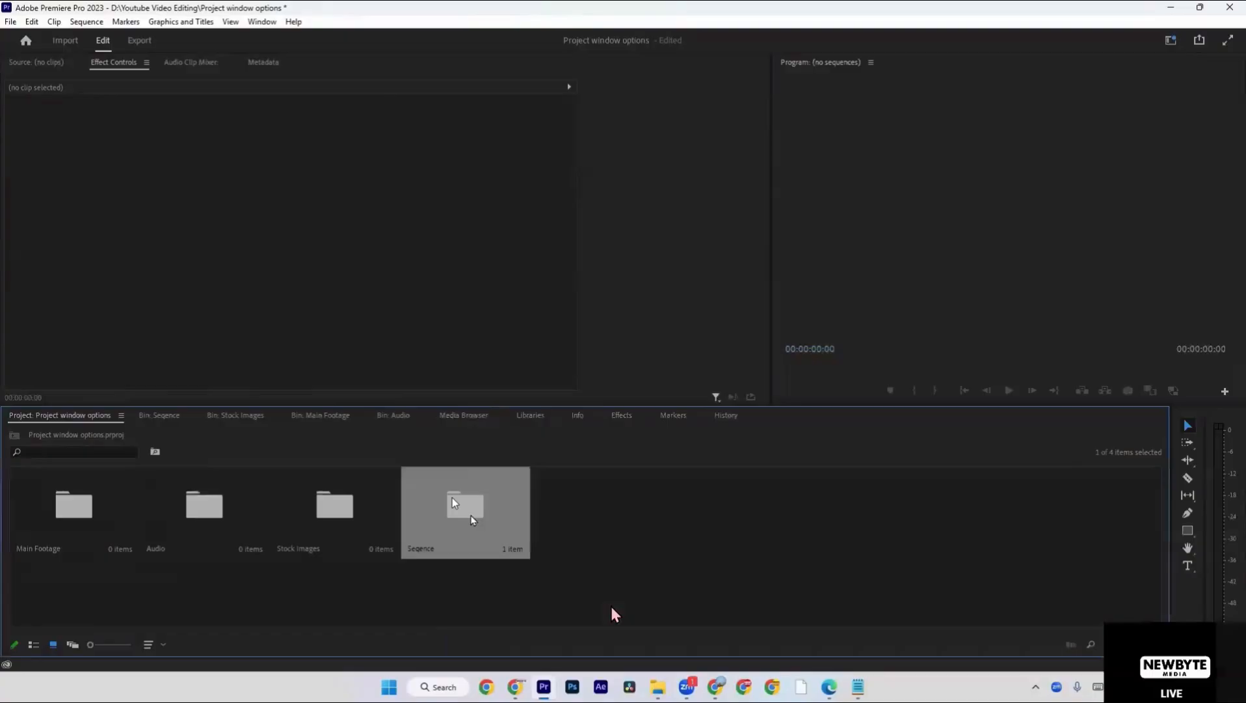
{"action": "double_click", "coordinate": [454, 502]}
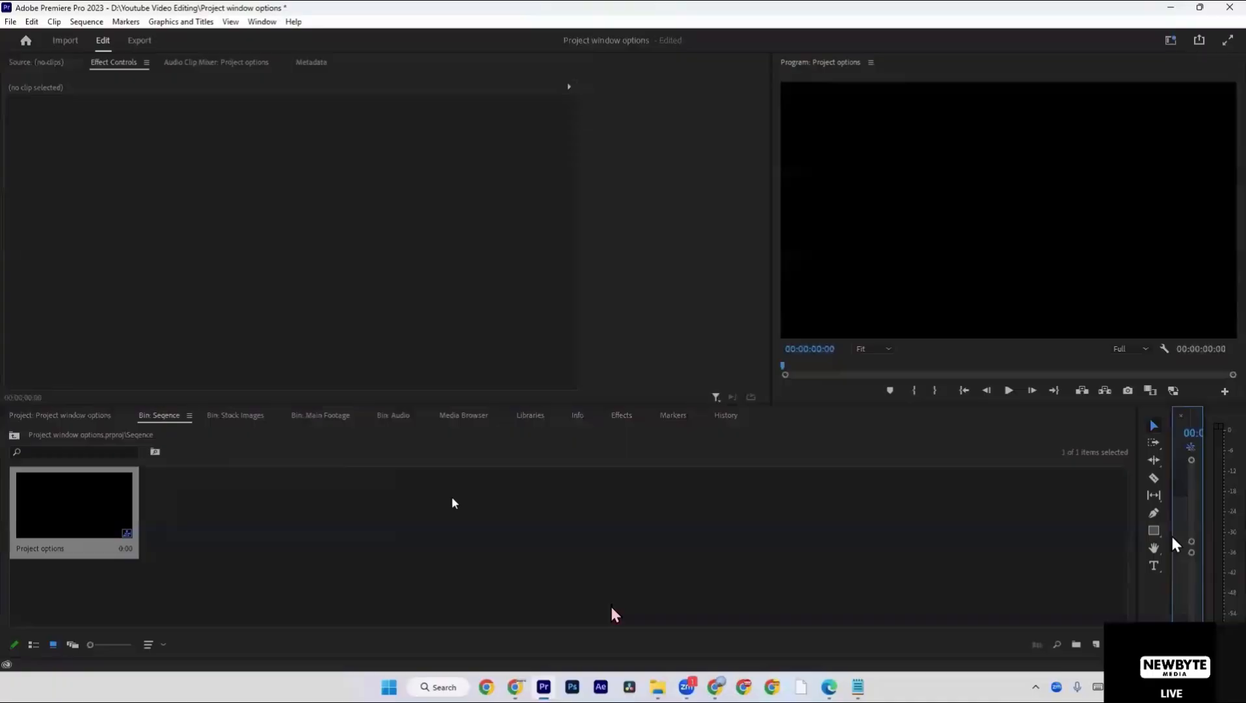
{"action": "left_click_drag", "start_coordinate": [1173, 538], "coordinate": [388, 488]}
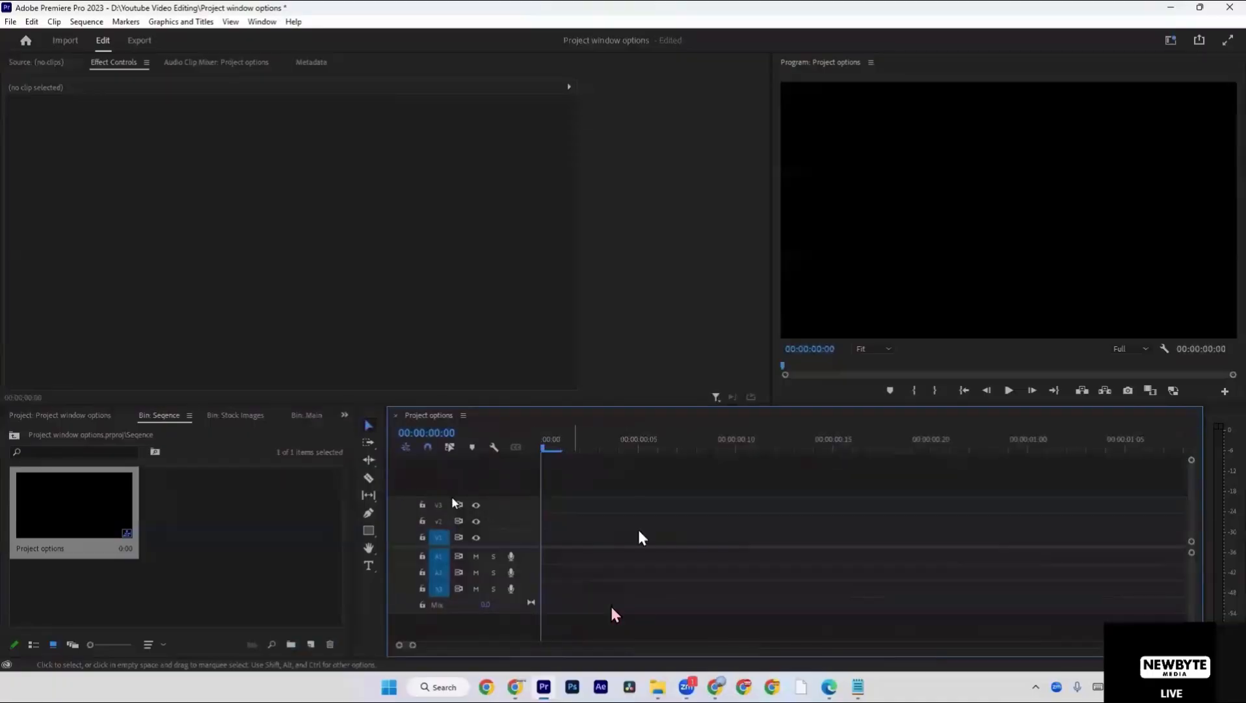
{"action": "left_click", "coordinate": [181, 551]}
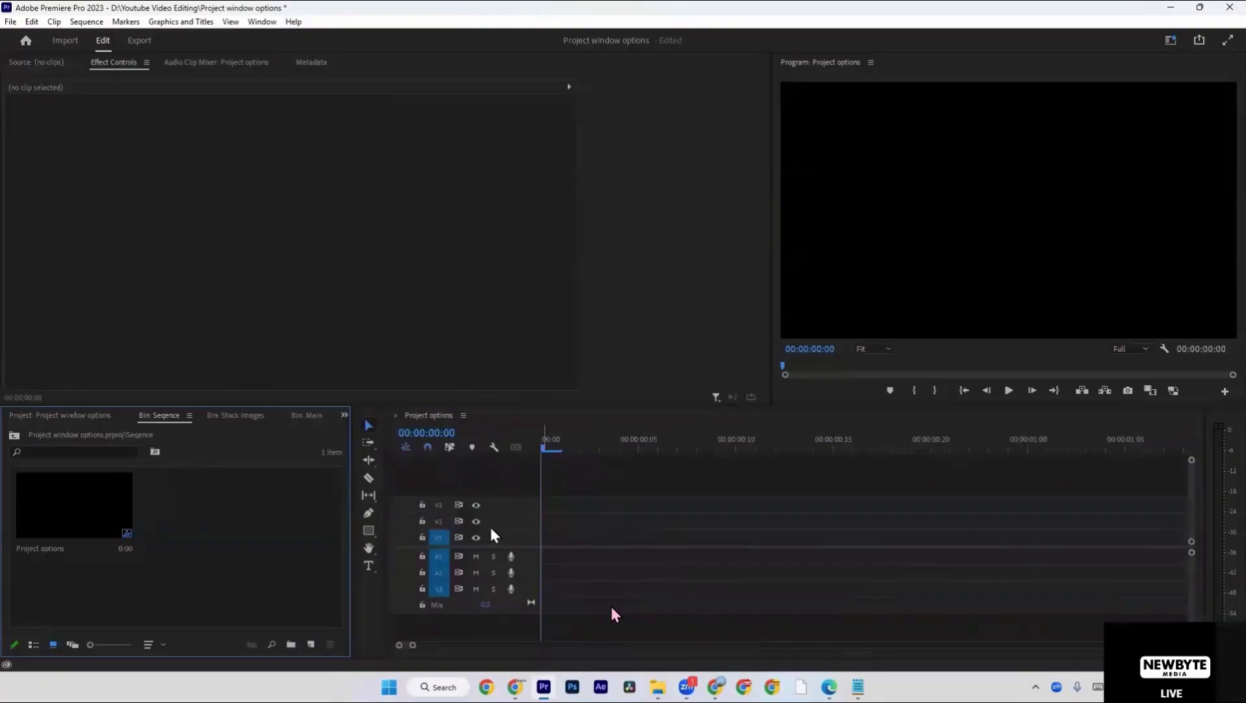
Switch to File Explorer, open Downloads and select the four stock clips 4393393, 2746004, 2464034 and 4258906.
{"action": "left_click", "coordinate": [662, 682]}
{"action": "left_click", "coordinate": [49, 181]}
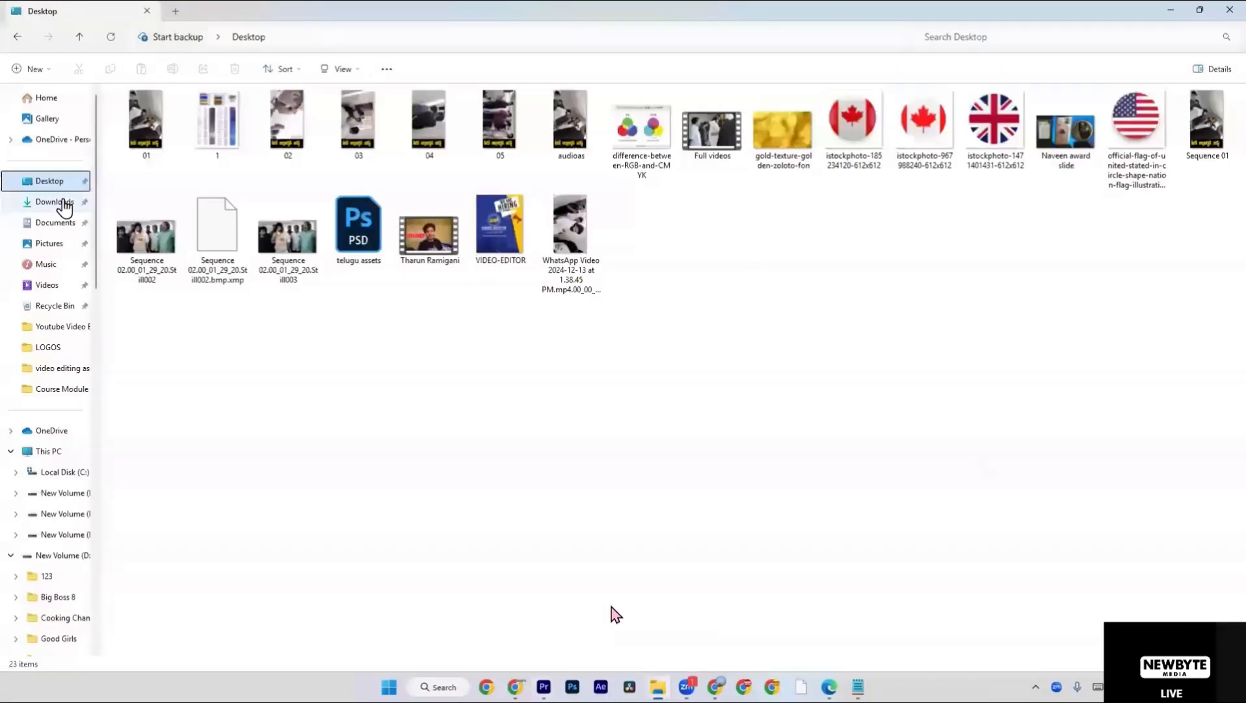
{"action": "left_click", "coordinate": [62, 203]}
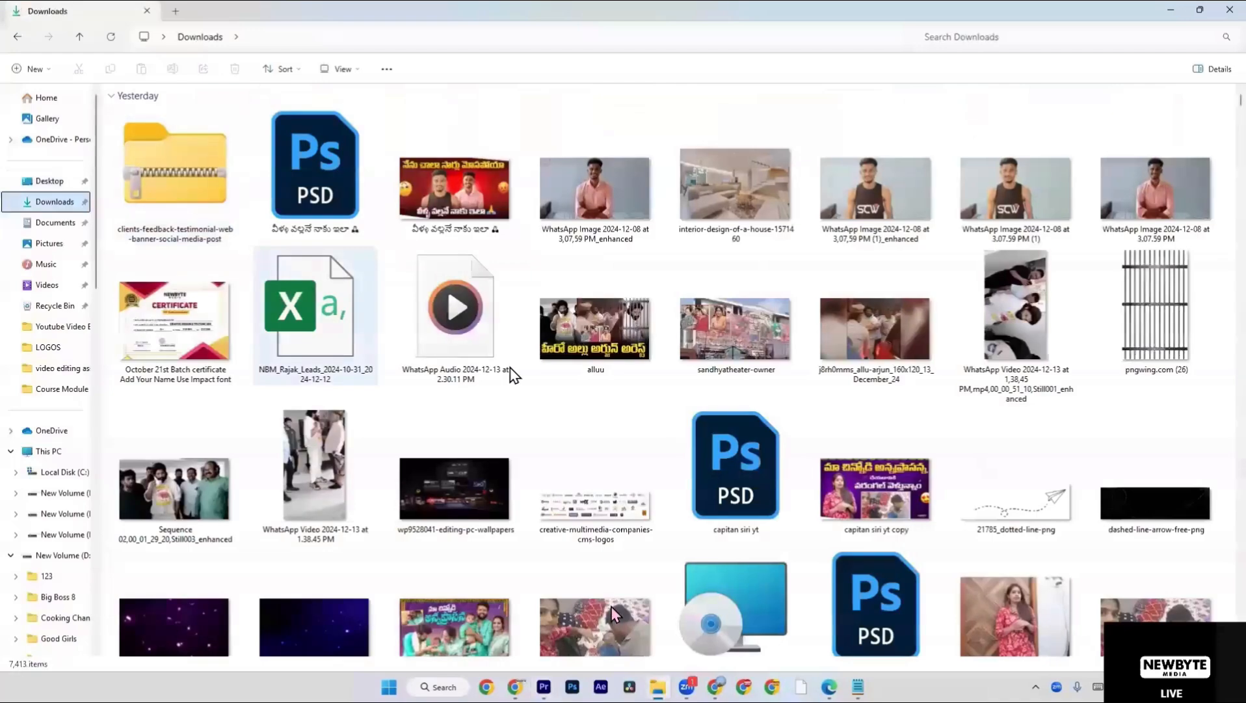
{"action": "scroll", "coordinate": [510, 373], "scroll_direction": "down", "scroll_amount": 5}
{"action": "scroll", "coordinate": [514, 375], "scroll_direction": "down", "scroll_amount": 4}
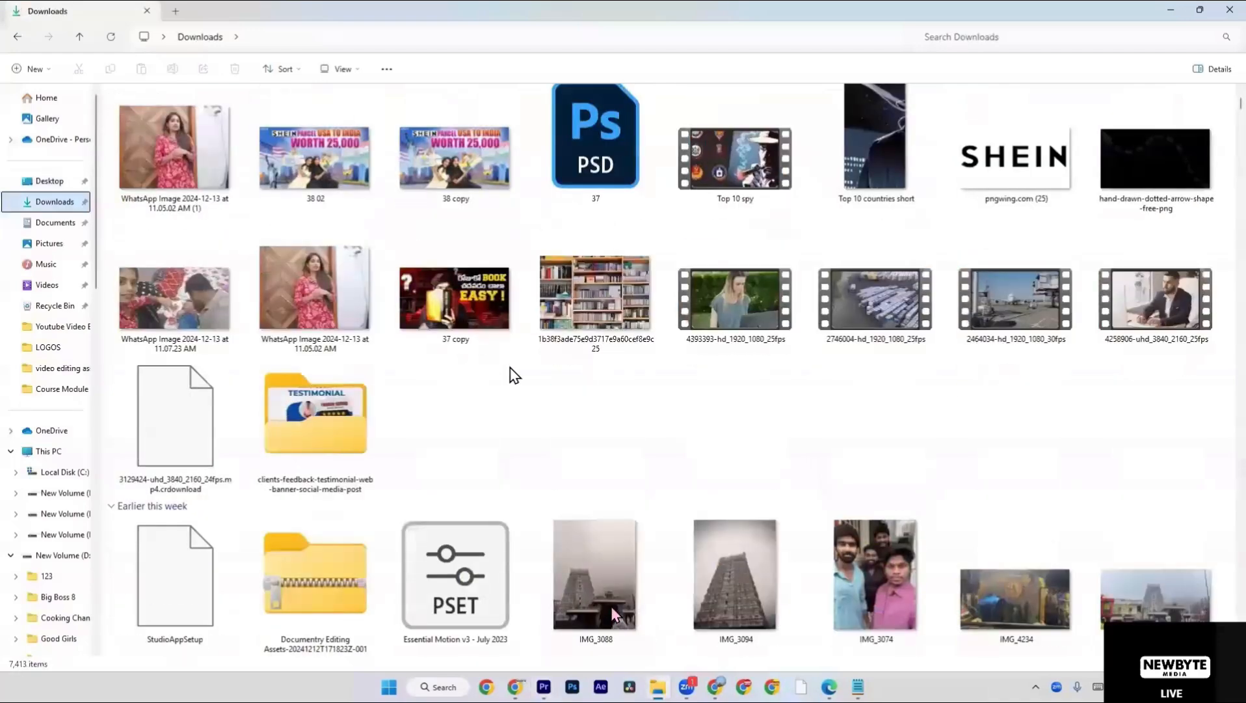
{"action": "left_click", "coordinate": [758, 312]}
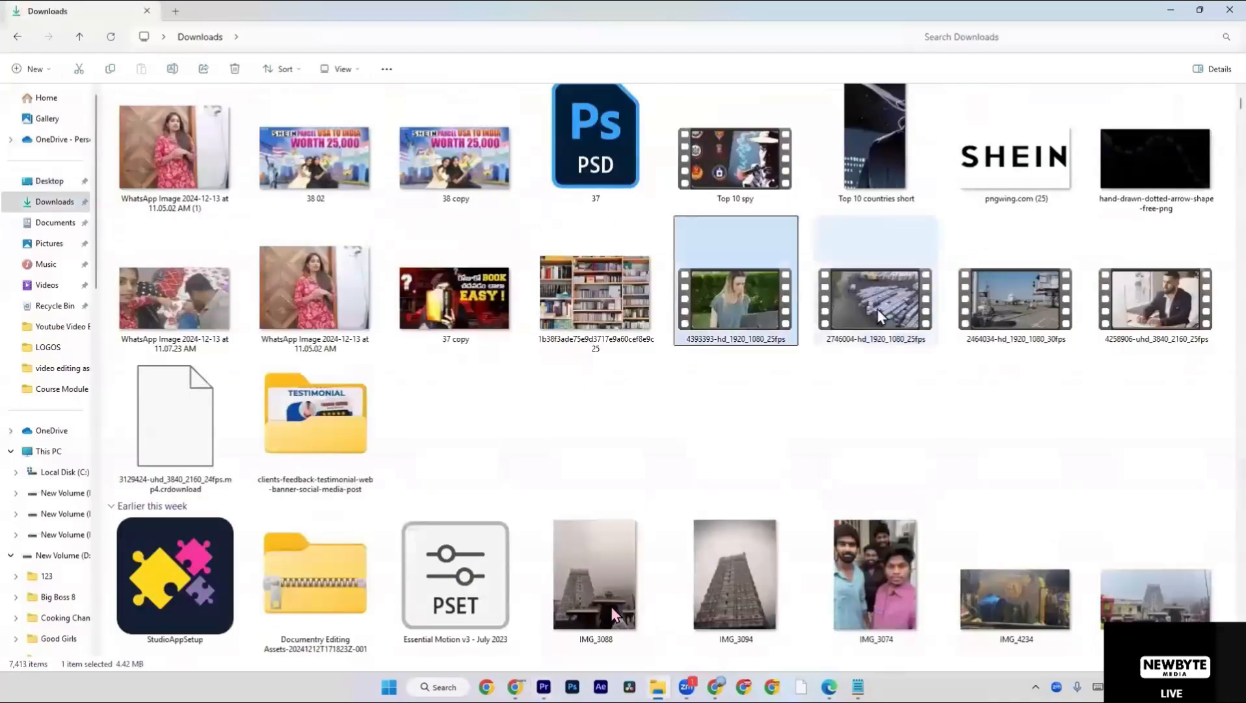
{"action": "left_click", "coordinate": [1119, 309], "text": "shift"}
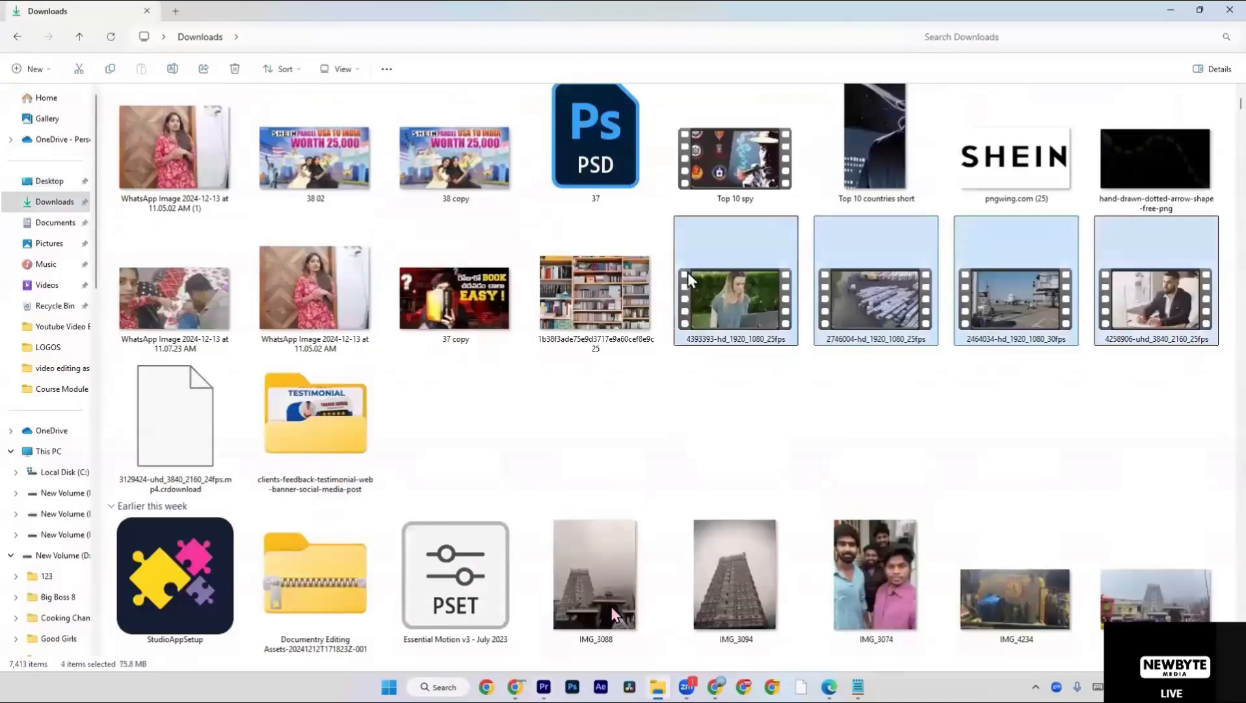
{"action": "left_click_drag", "start_coordinate": [687, 274], "coordinate": [712, 307]}
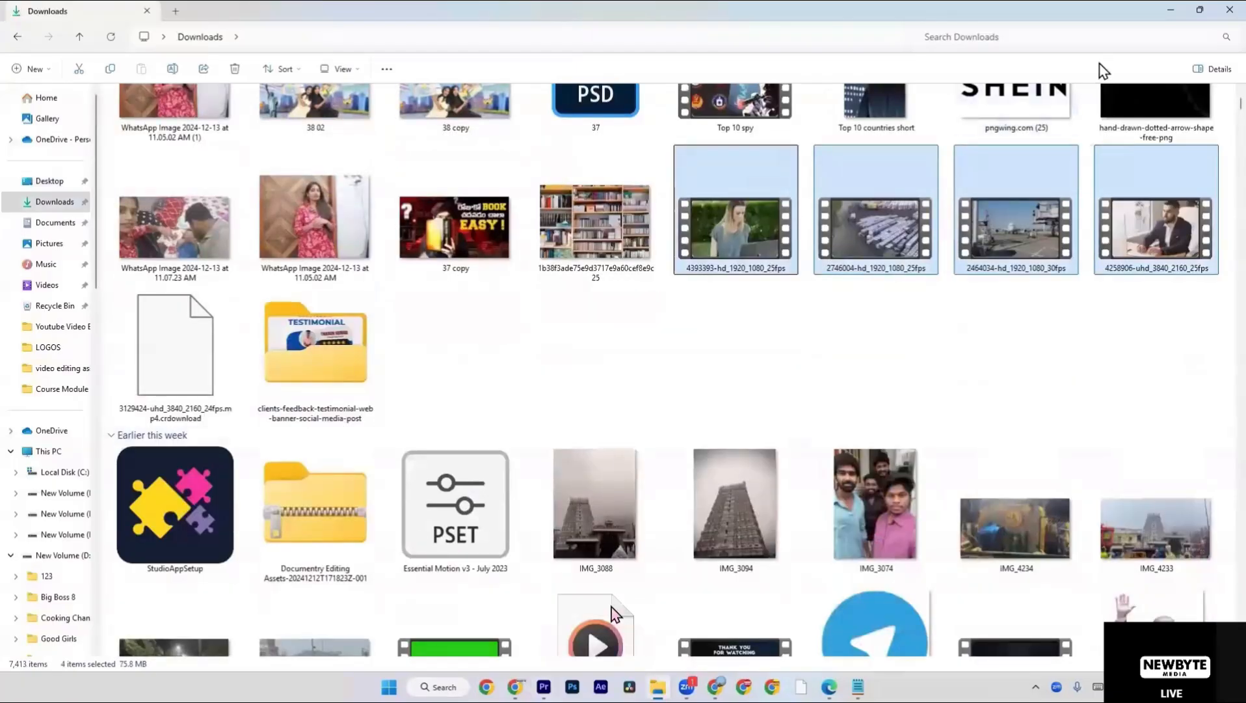
Shrink the File Explorer window and place it beside the Seqence bin so both are accessible, wide enough for three columns of files.
{"action": "left_click", "coordinate": [1201, 10]}
{"action": "mouse_move", "coordinate": [1197, 10]}
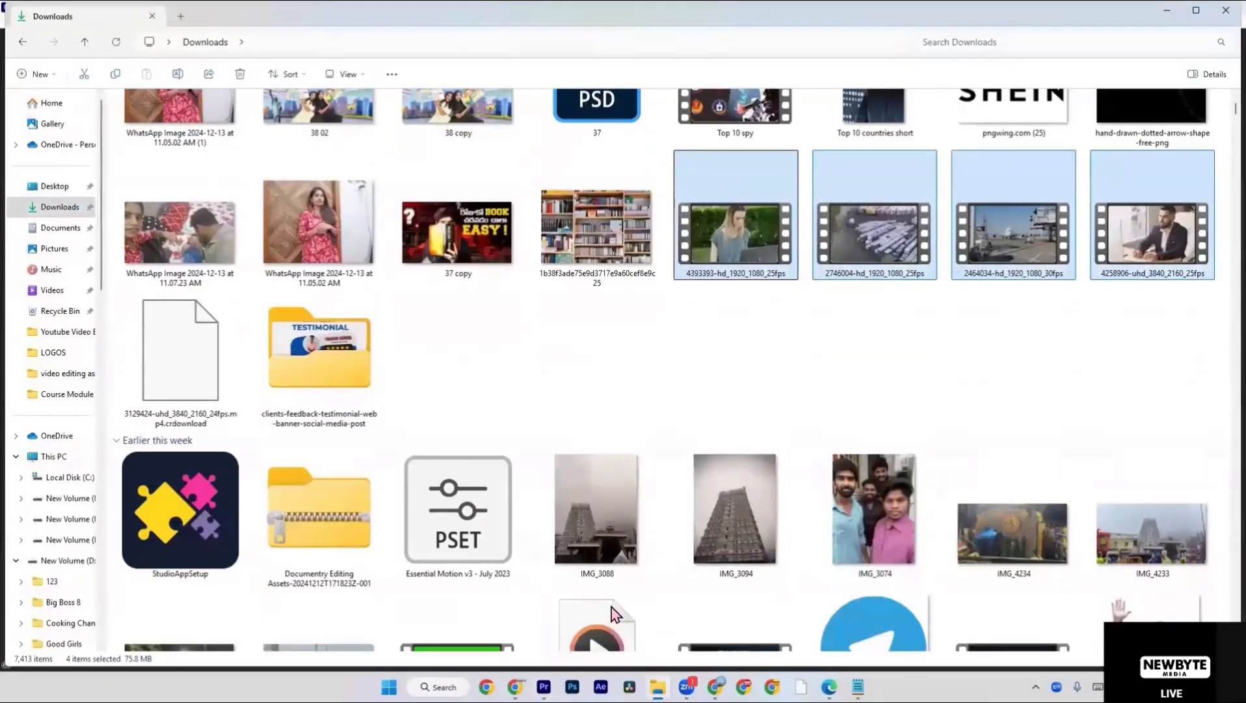
{"action": "left_click_drag", "start_coordinate": [1241, 665], "coordinate": [466, 597]}
{"action": "left_click_drag", "start_coordinate": [288, 11], "coordinate": [901, 18]}
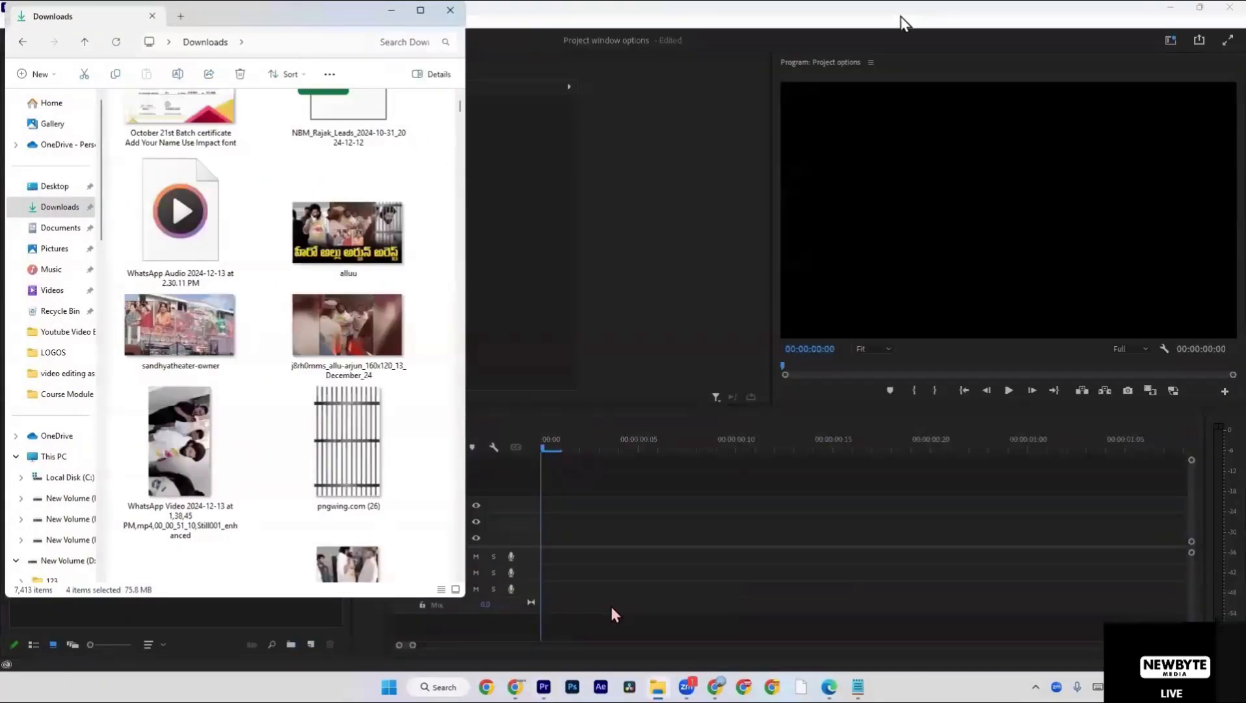
{"action": "scroll", "coordinate": [912, 272], "scroll_direction": "down", "scroll_amount": 6}
{"action": "scroll", "coordinate": [912, 273], "scroll_direction": "down", "scroll_amount": 6}
{"action": "scroll", "coordinate": [913, 282], "scroll_direction": "up", "scroll_amount": 11}
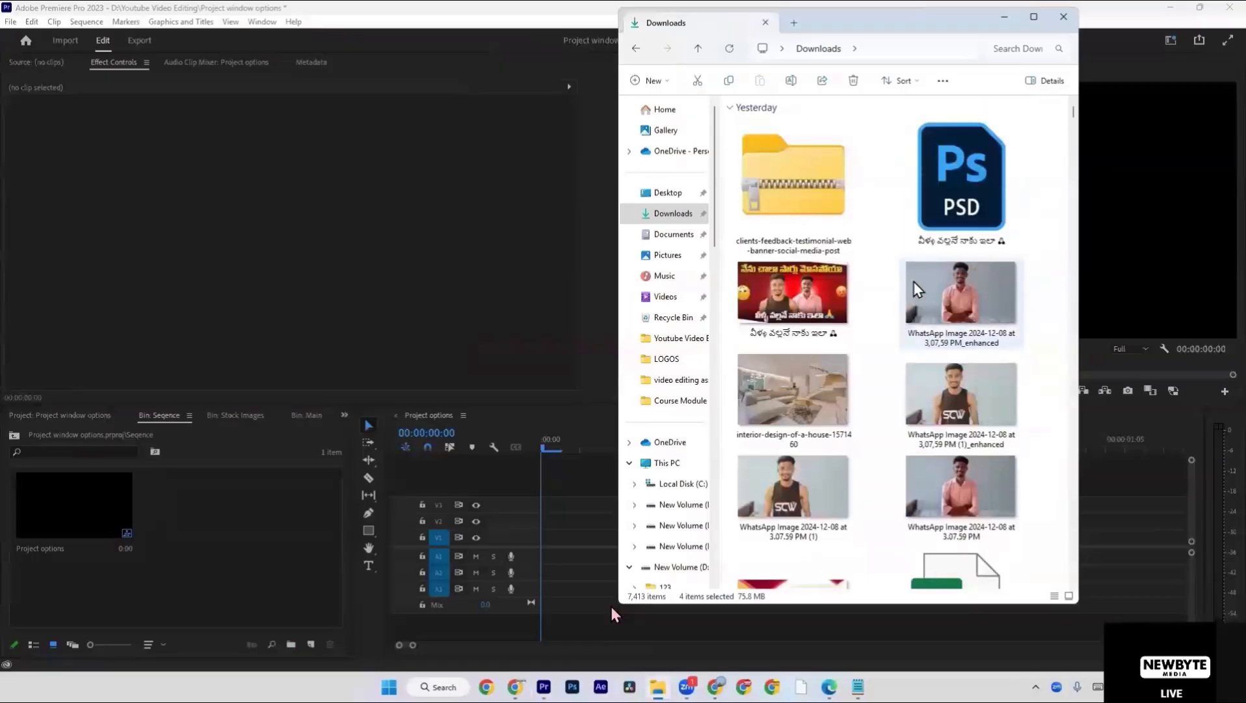
{"action": "scroll", "coordinate": [915, 281], "scroll_direction": "down", "scroll_amount": 8}
{"action": "scroll", "coordinate": [914, 282], "scroll_direction": "down", "scroll_amount": 10}
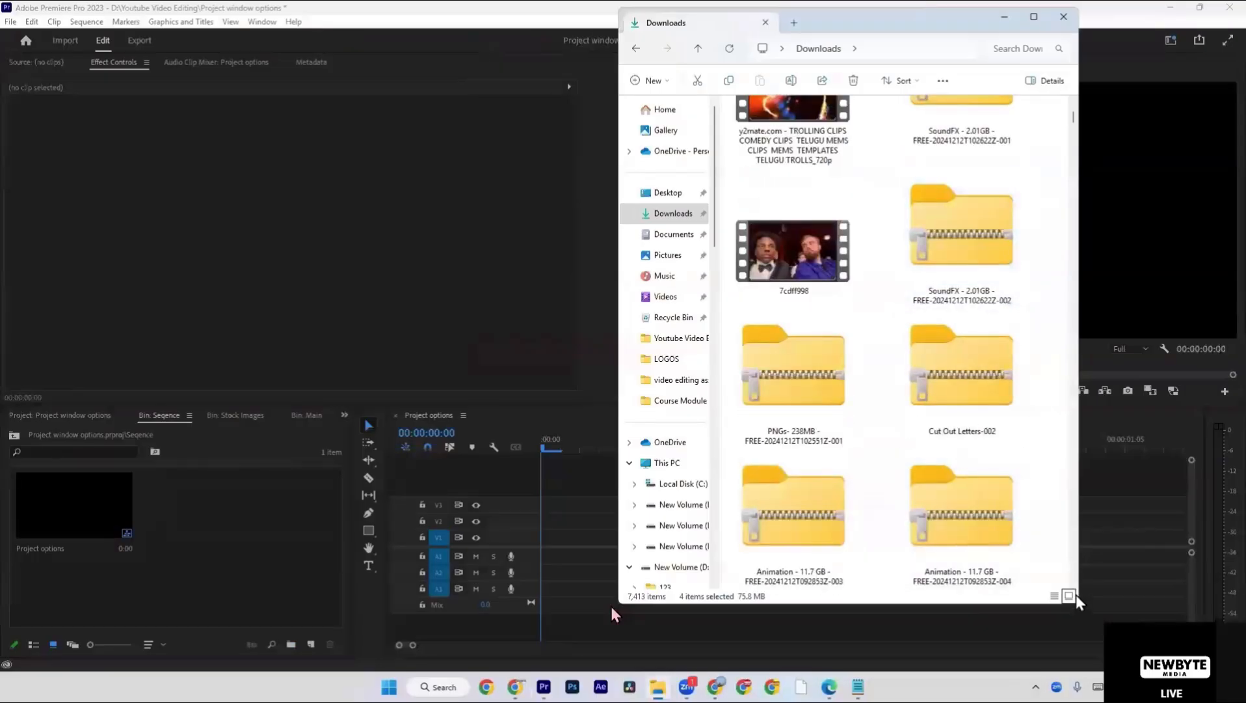
{"action": "left_click_drag", "start_coordinate": [1078, 595], "coordinate": [1207, 595]}
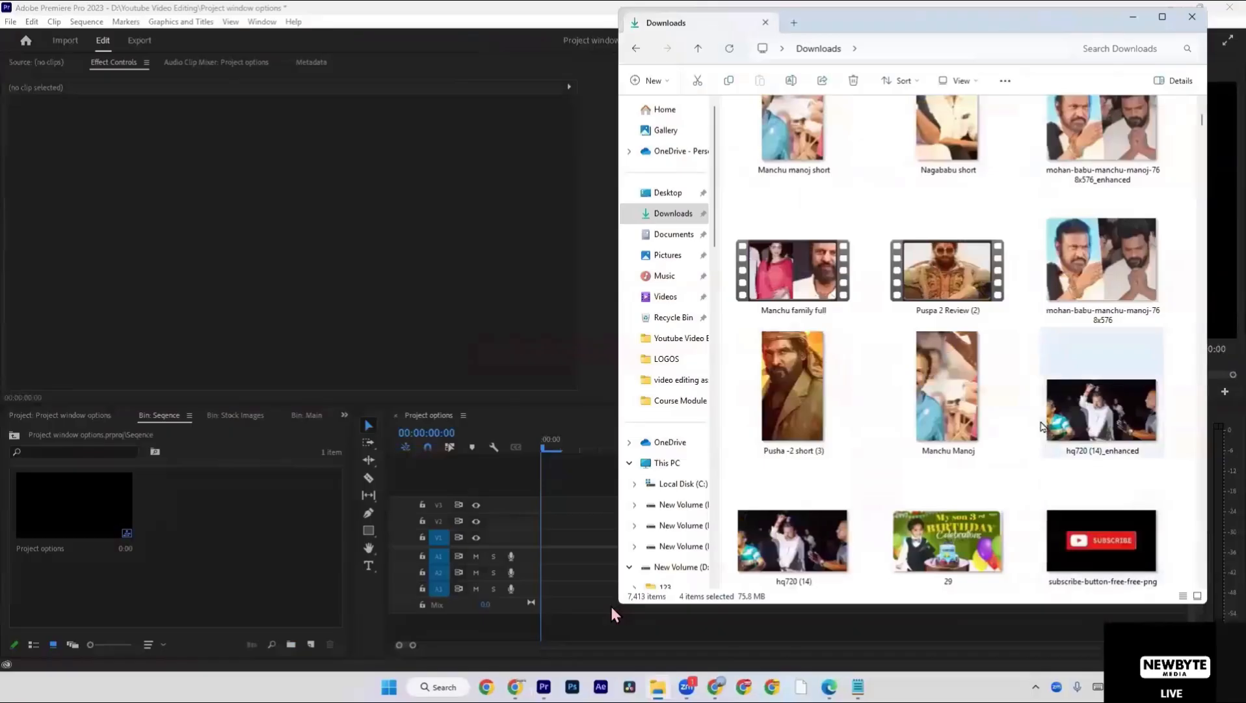
Select the increasing-social-media-view-counter and 7cdff998 videos in Downloads and return to the stock clips.
{"action": "scroll", "coordinate": [1041, 426], "scroll_direction": "up", "scroll_amount": 15}
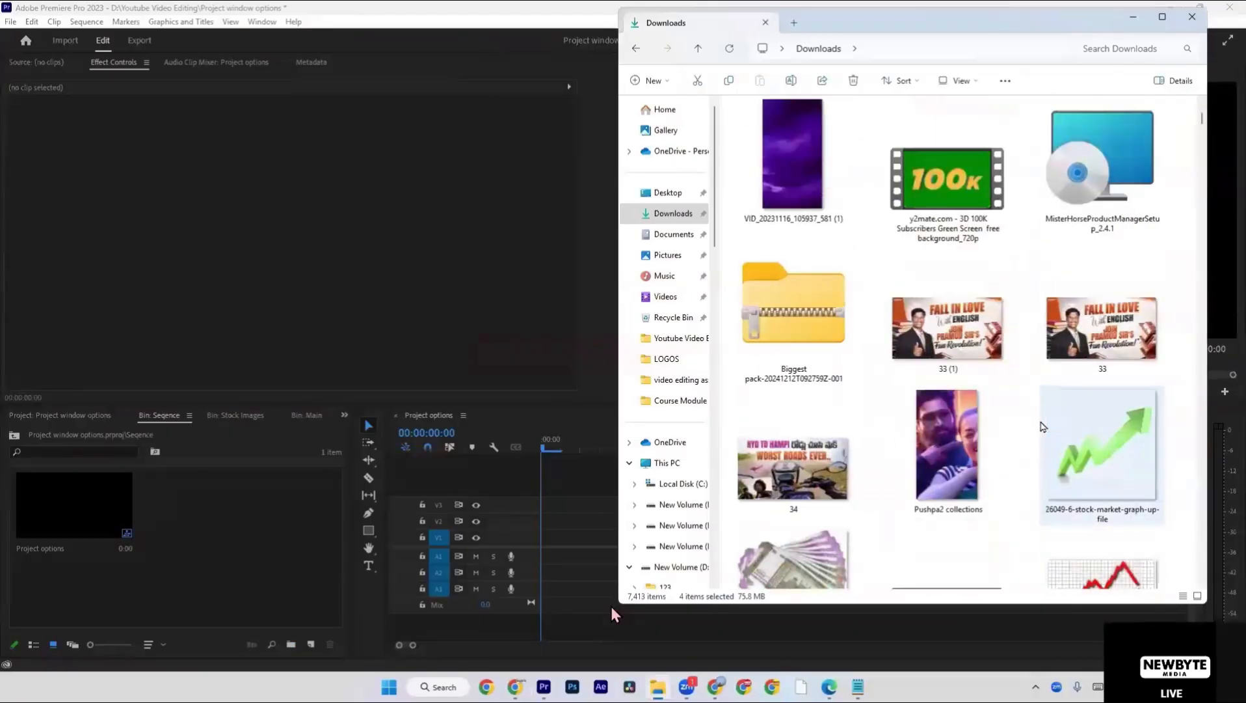
{"action": "scroll", "coordinate": [1043, 426], "scroll_direction": "up", "scroll_amount": 5}
{"action": "scroll", "coordinate": [1041, 426], "scroll_direction": "down", "scroll_amount": 3}
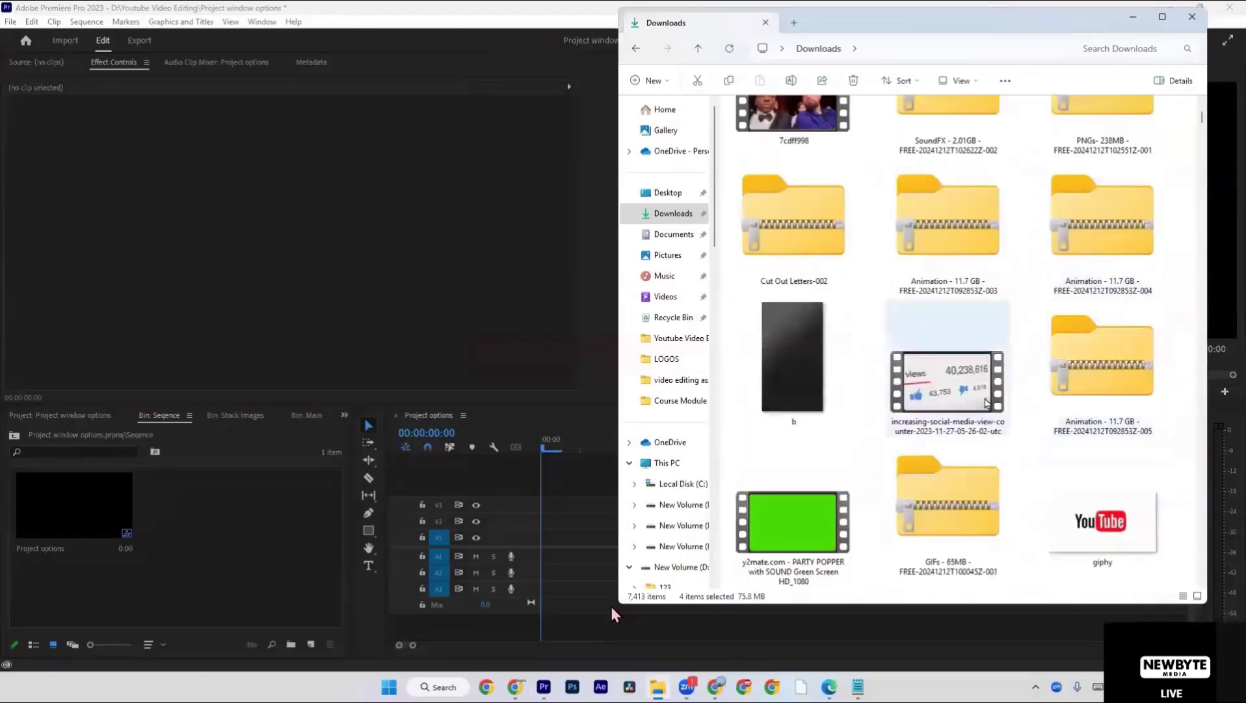
{"action": "left_click", "coordinate": [982, 403]}
{"action": "scroll", "coordinate": [984, 403], "scroll_direction": "up", "scroll_amount": 3}
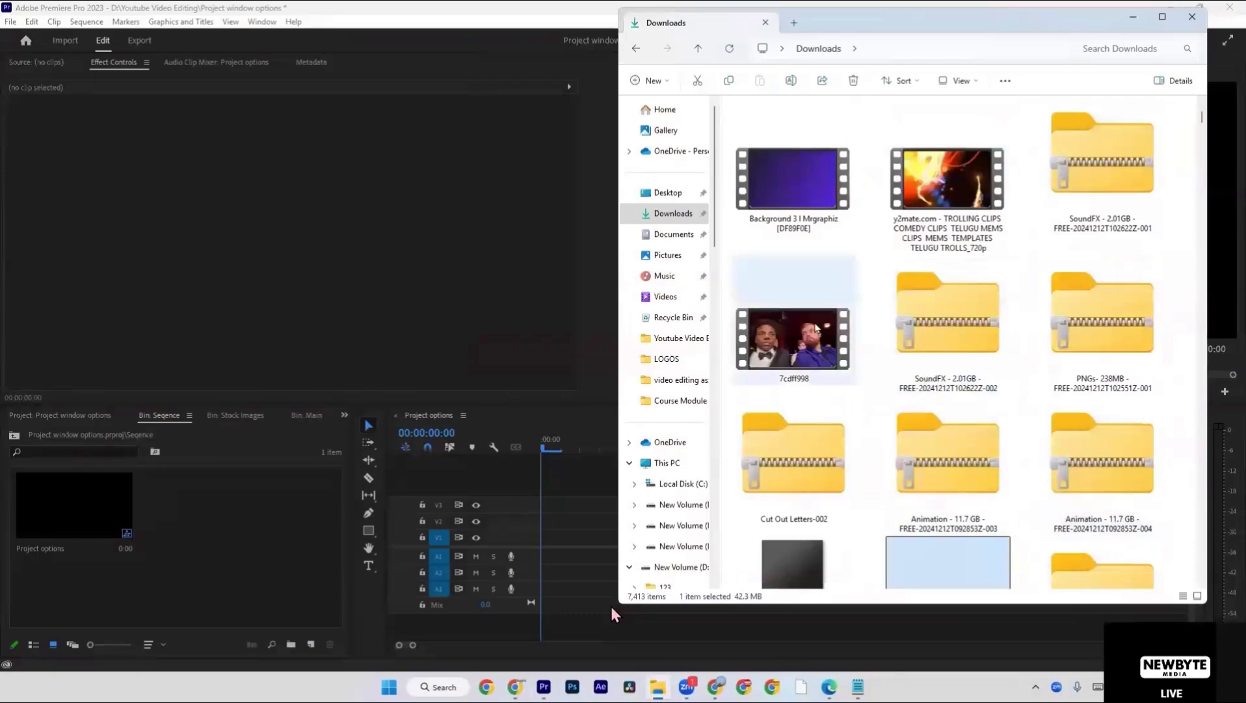
{"action": "left_click", "coordinate": [818, 328], "text": "ctrl"}
{"action": "scroll", "coordinate": [818, 329], "scroll_direction": "up", "scroll_amount": 8}
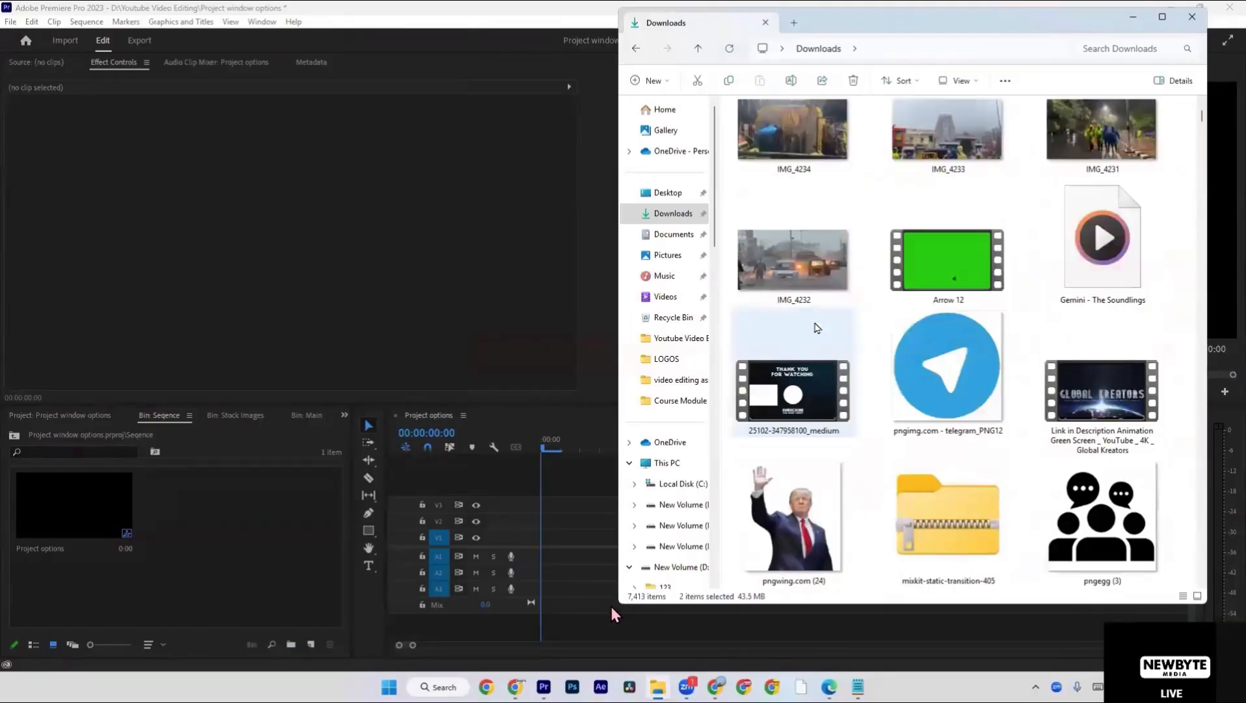
{"action": "scroll", "coordinate": [817, 328], "scroll_direction": "up", "scroll_amount": 5}
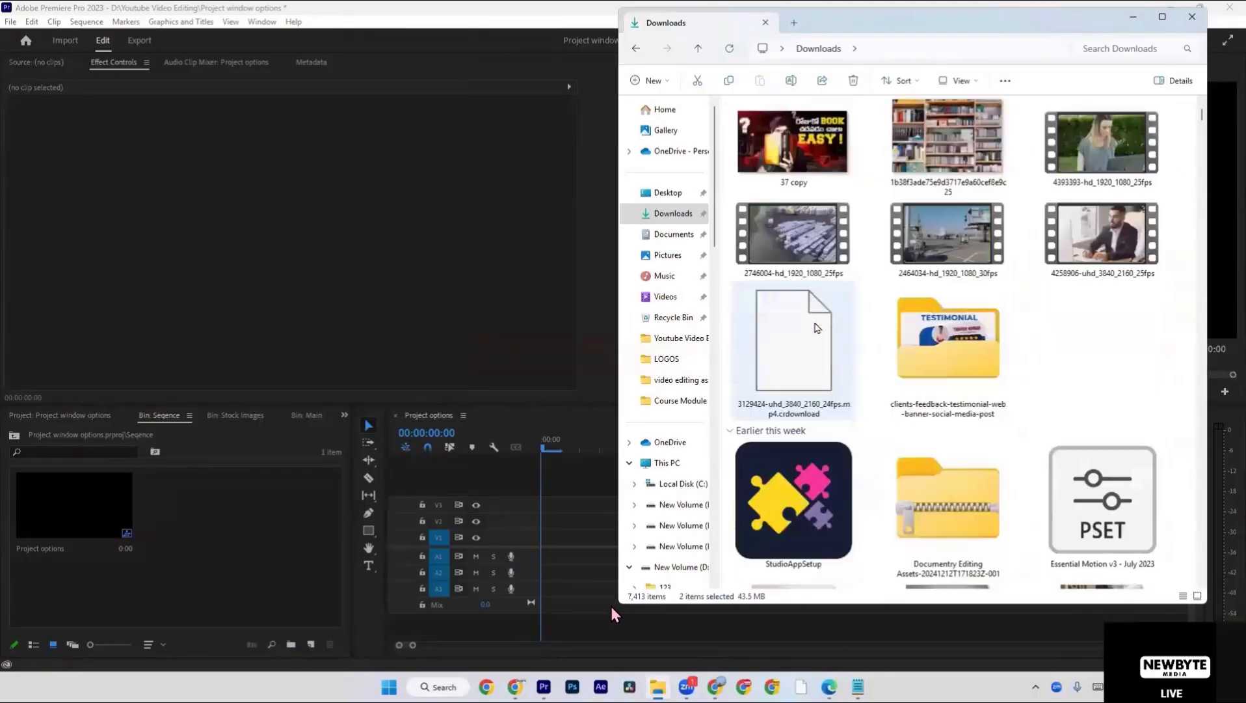
Select the stock clips in Downloads and import 2746004-hd_1920_1080_25fps into the Seqence bin.
{"action": "left_click", "coordinate": [948, 234], "text": "ctrl"}
{"action": "left_click", "coordinate": [1103, 234], "text": "ctrl"}
{"action": "left_click", "coordinate": [1102, 143], "text": "ctrl"}
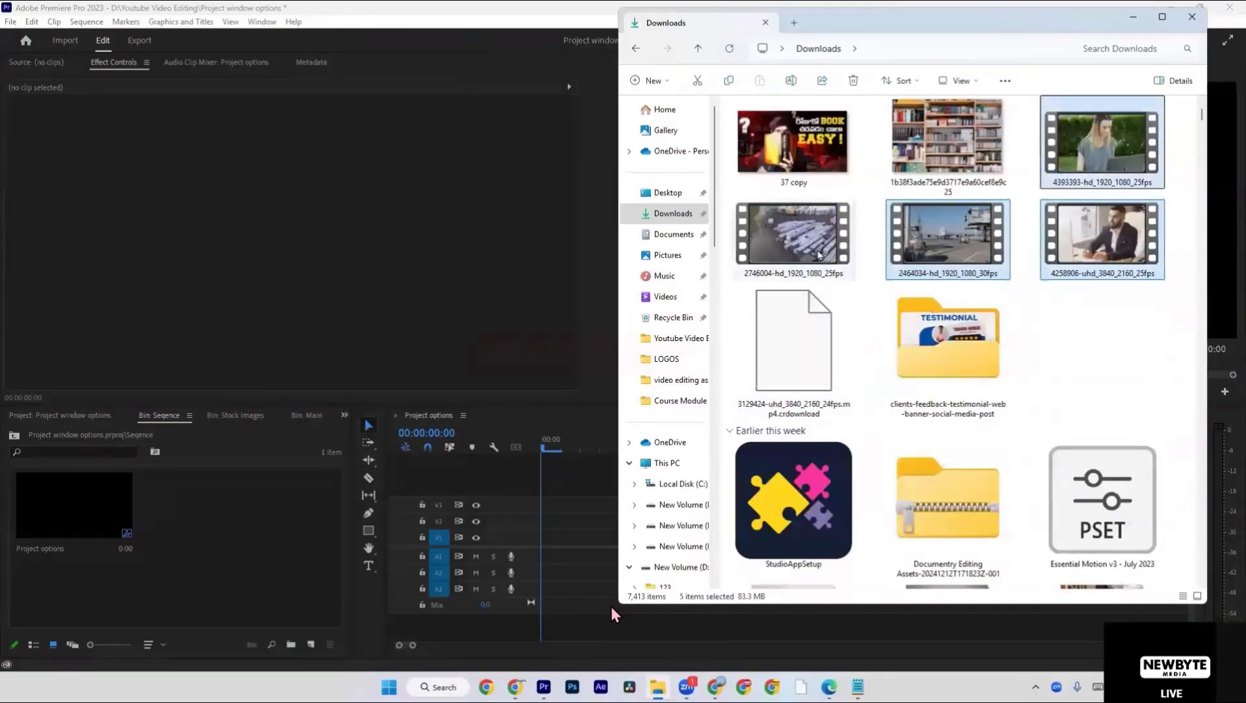
{"action": "left_click", "coordinate": [823, 255]}
{"action": "left_click_drag", "start_coordinate": [823, 255], "coordinate": [224, 595]}
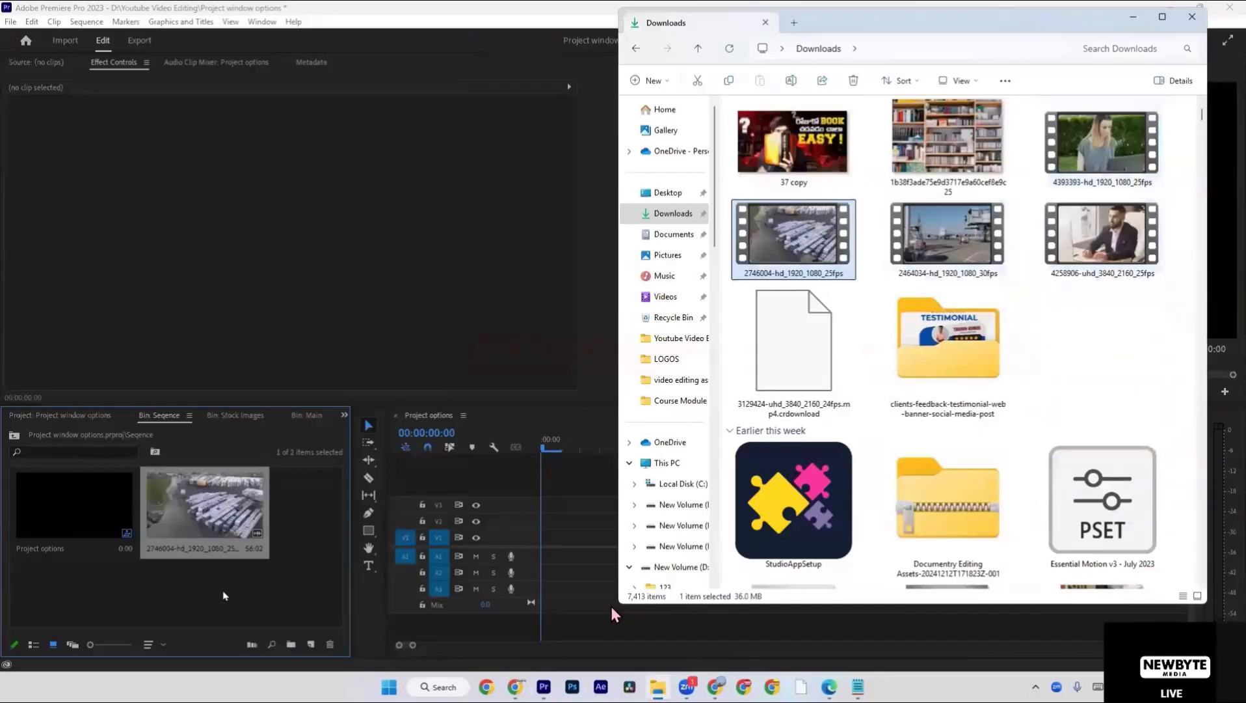
Import the four stock clips 4393393, 2746004, 2464034 and 4258906 into the Seqence bin and delete the duplicate 2746004 clip.
{"action": "left_click", "coordinate": [999, 257], "text": "ctrl"}
{"action": "left_click", "coordinate": [1102, 234], "text": "ctrl"}
{"action": "left_click", "coordinate": [1102, 172], "text": "ctrl"}
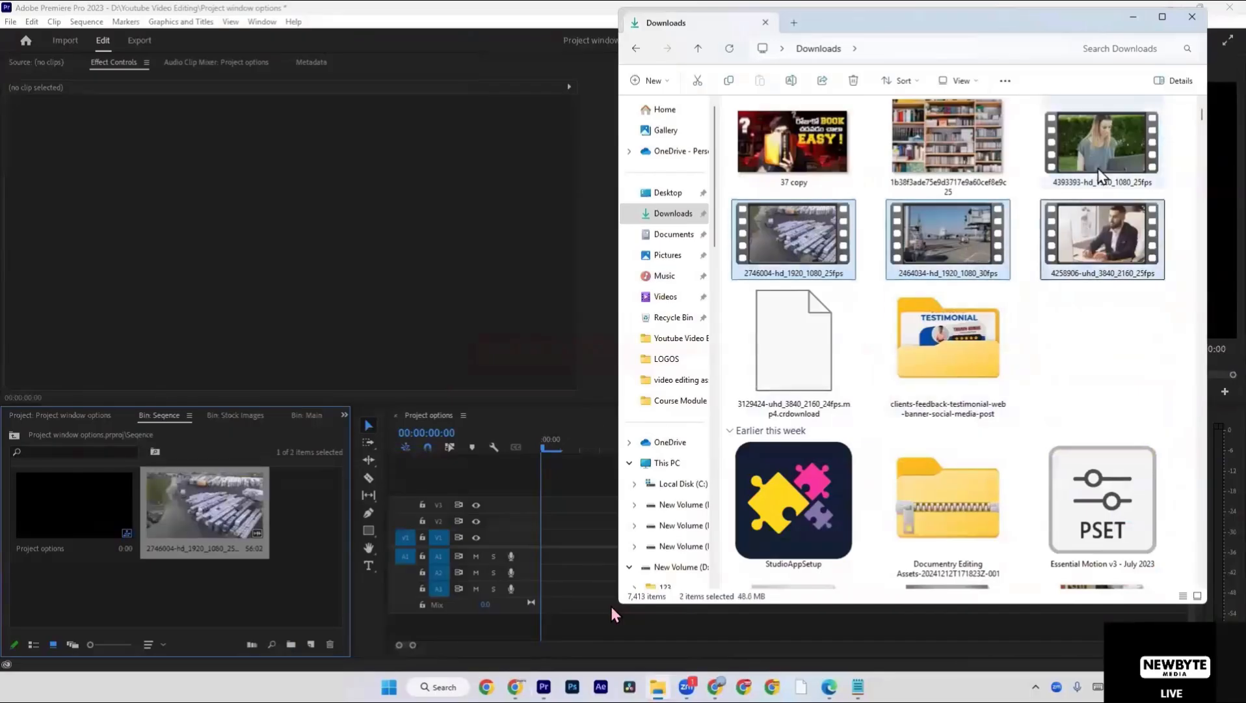
{"action": "left_click_drag", "start_coordinate": [1011, 270], "coordinate": [259, 605]}
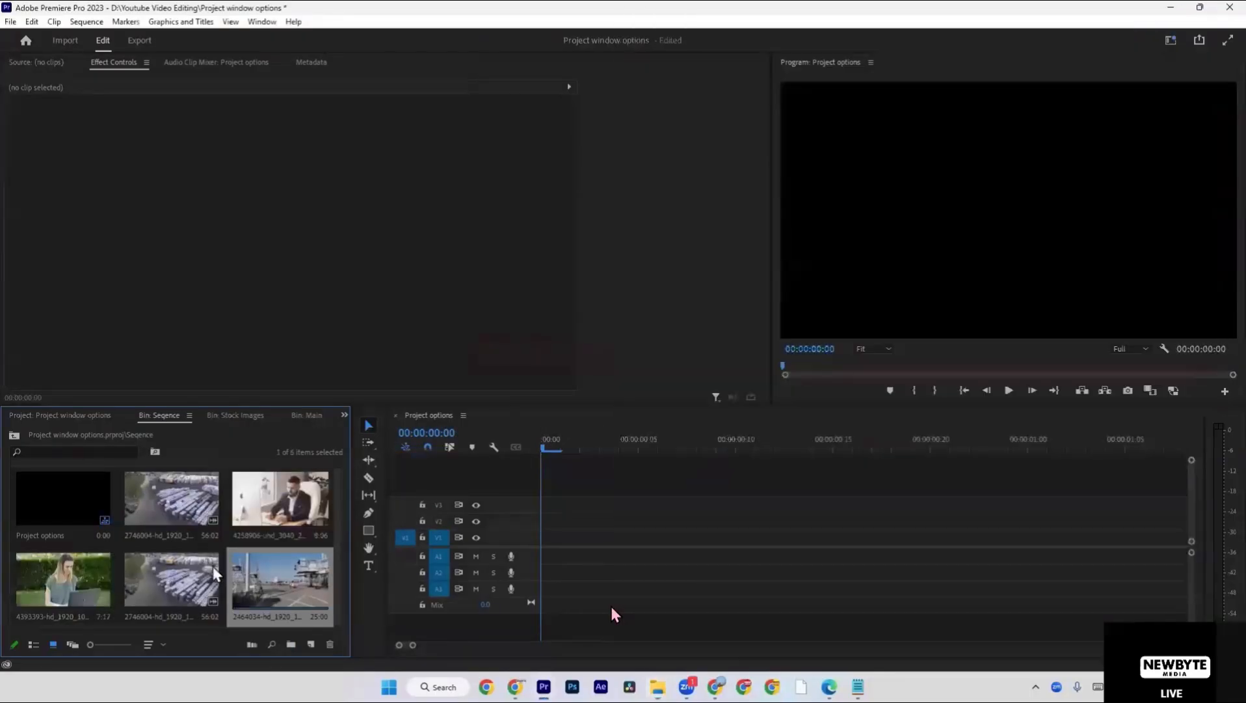
{"action": "left_click", "coordinate": [207, 571]}
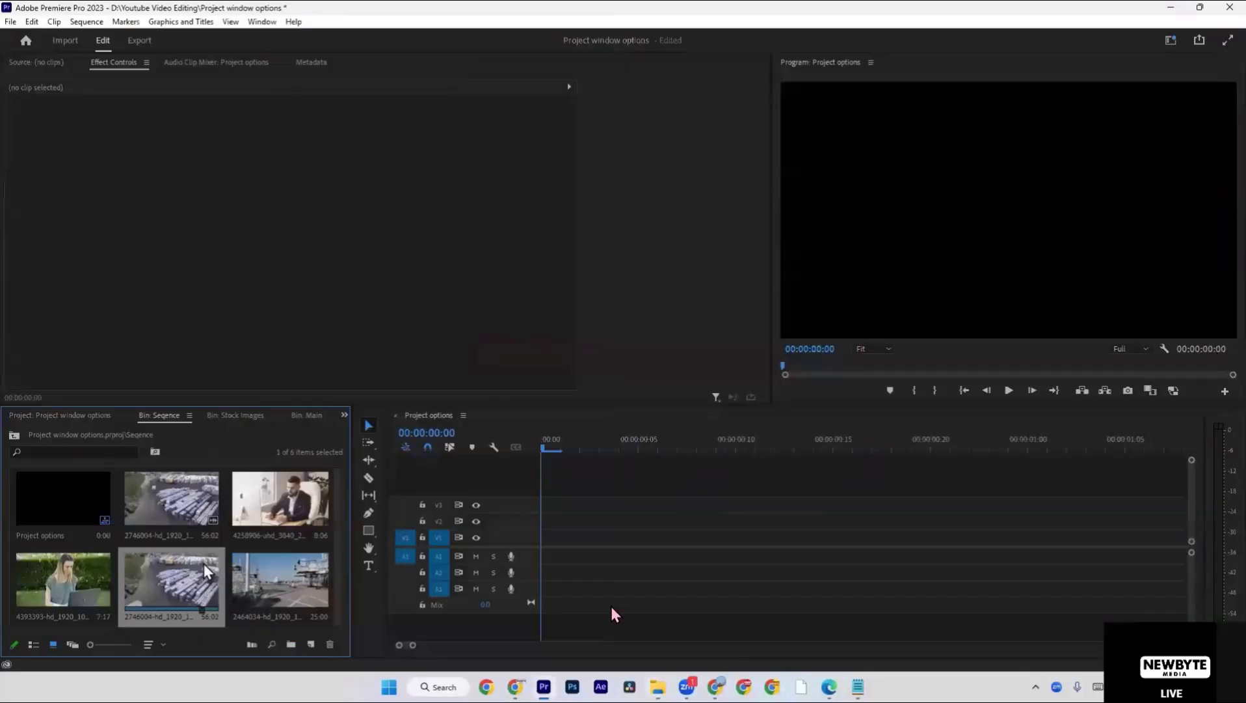
{"action": "key", "text": "Delete"}
Place the 2746004 clip at the start of track V1 in the Project options sequence, scrub its first frames, and delete it.
{"action": "left_click_drag", "start_coordinate": [187, 514], "coordinate": [544, 553]}
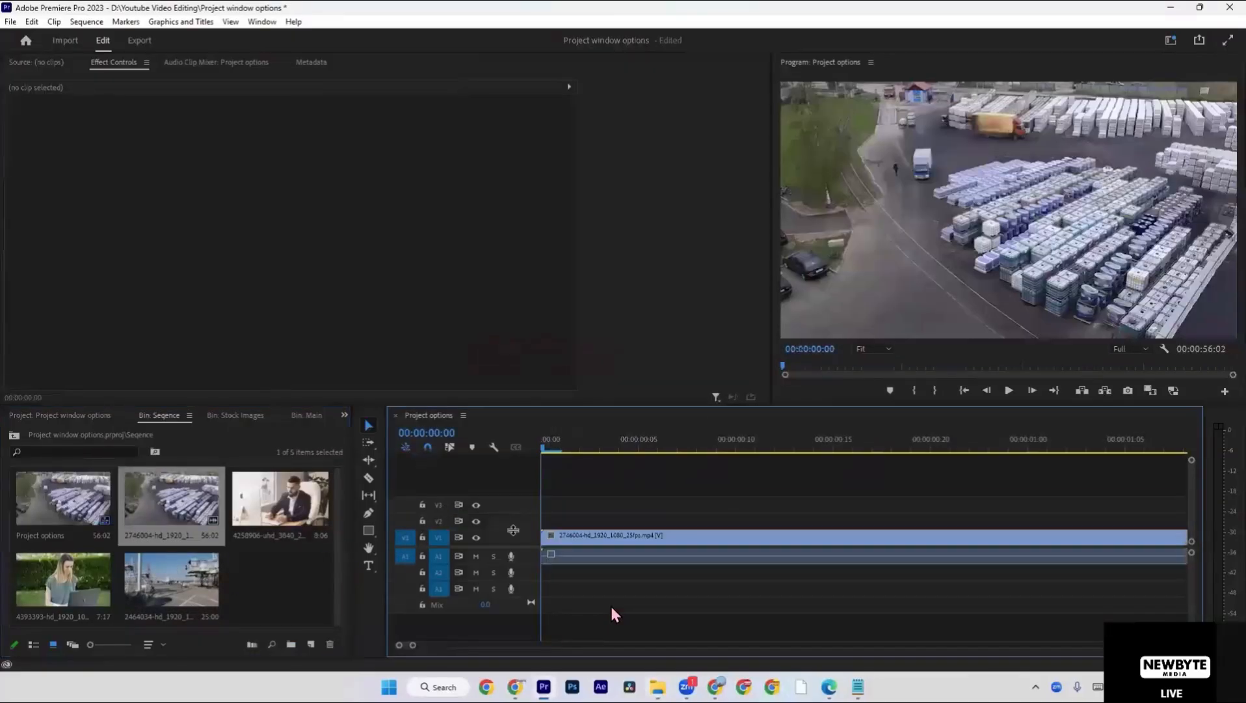
{"action": "left_click_drag", "start_coordinate": [551, 445], "coordinate": [586, 449]}
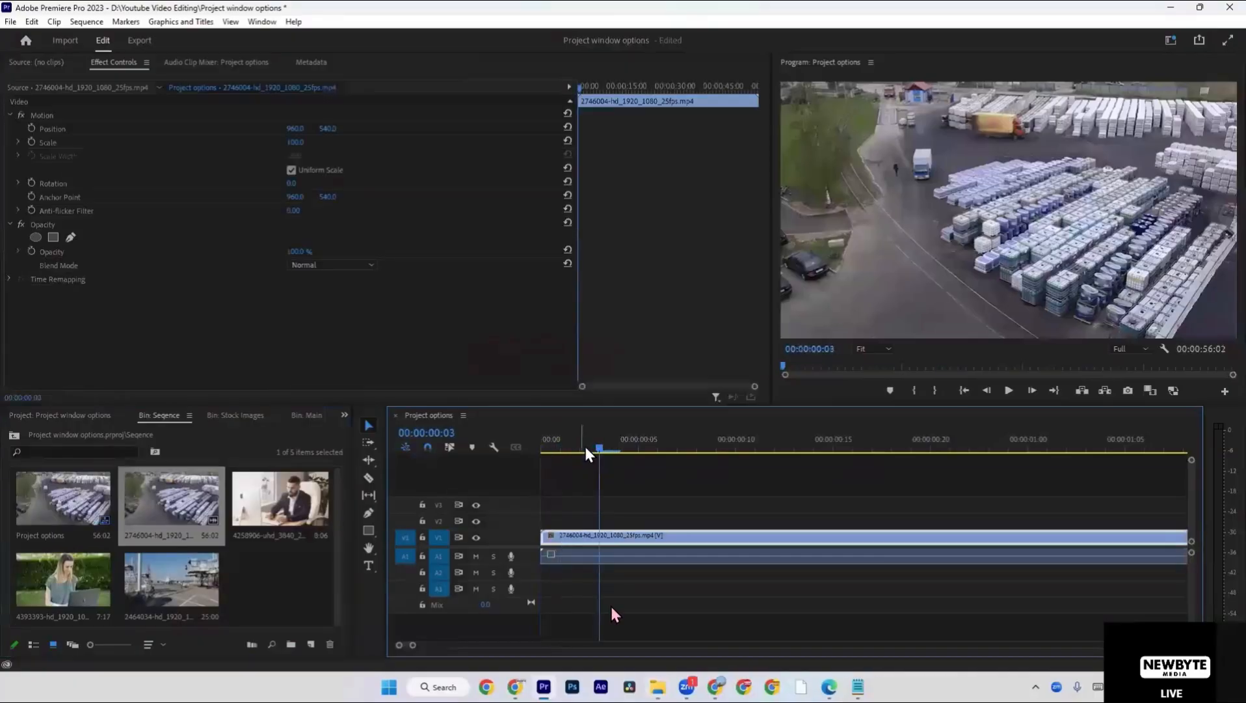
{"action": "left_click", "coordinate": [609, 482]}
{"action": "left_click_drag", "start_coordinate": [691, 514], "coordinate": [649, 566]}
{"action": "key", "text": "Delete"}
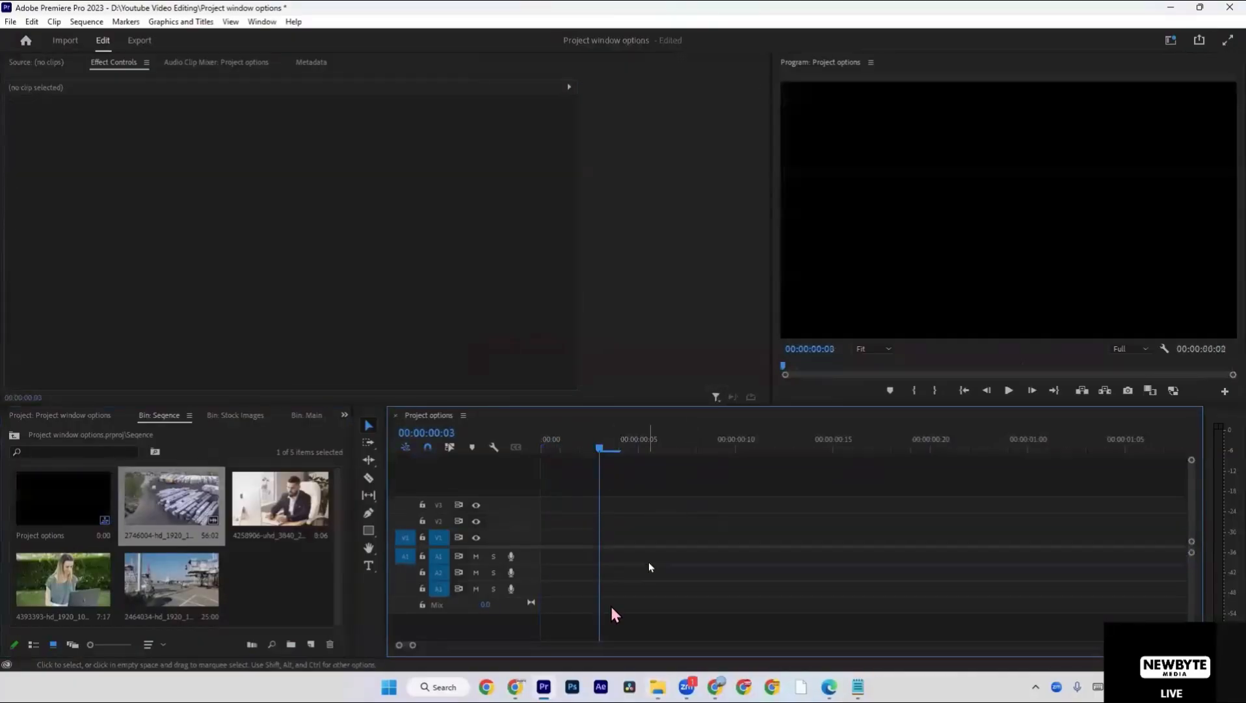
Delete all the imported stock clips from the Seqence bin, keeping only the Project options sequence.
{"action": "left_click", "coordinate": [276, 566]}
{"action": "left_click_drag", "start_coordinate": [276, 564], "coordinate": [209, 506]}
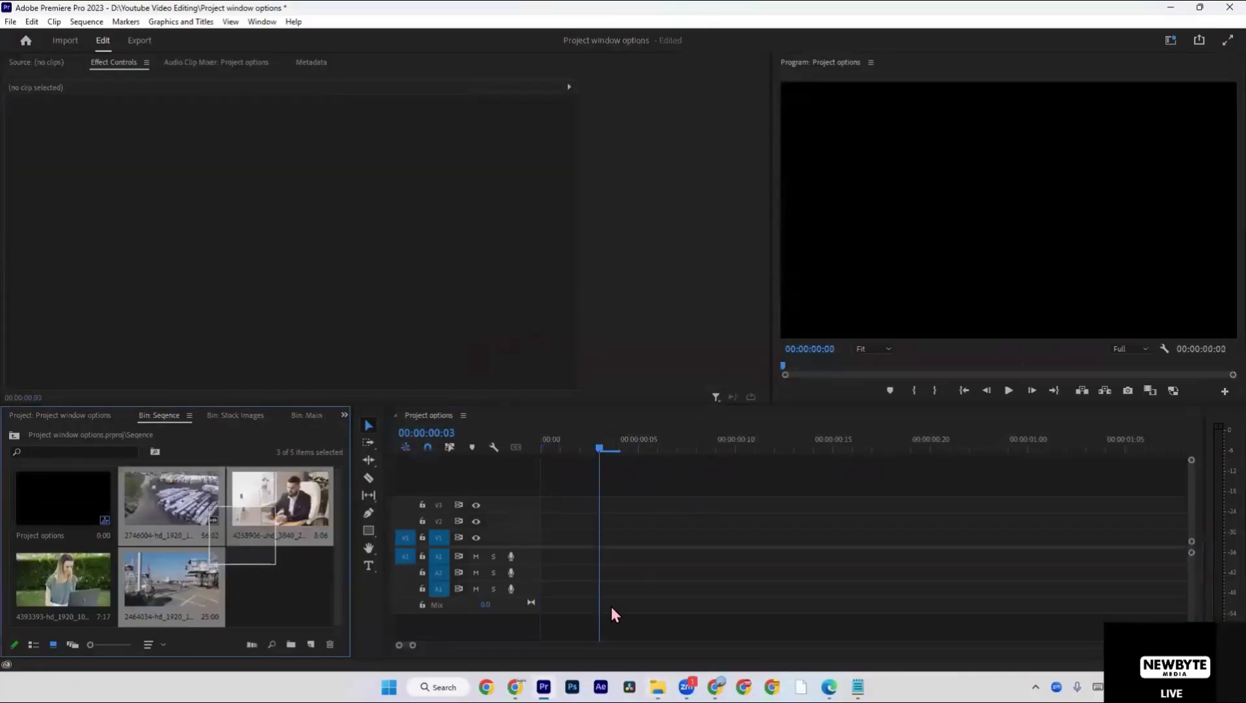
{"action": "key", "text": "Delete"}
{"action": "key", "text": "Delete"}
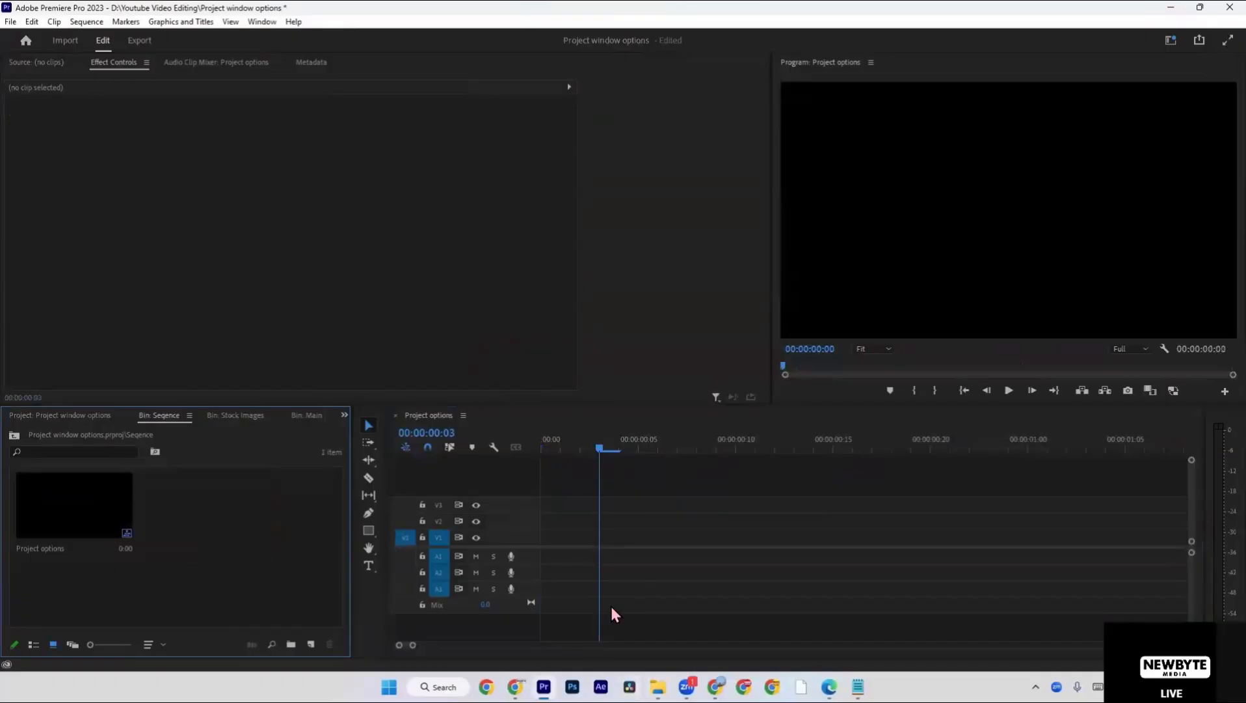
Switch to Chrome, search Google for "free pexels videos" and open the "video" category on the Pexels site.
{"action": "left_click", "coordinate": [515, 687]}
{"action": "left_click", "coordinate": [344, 13]}
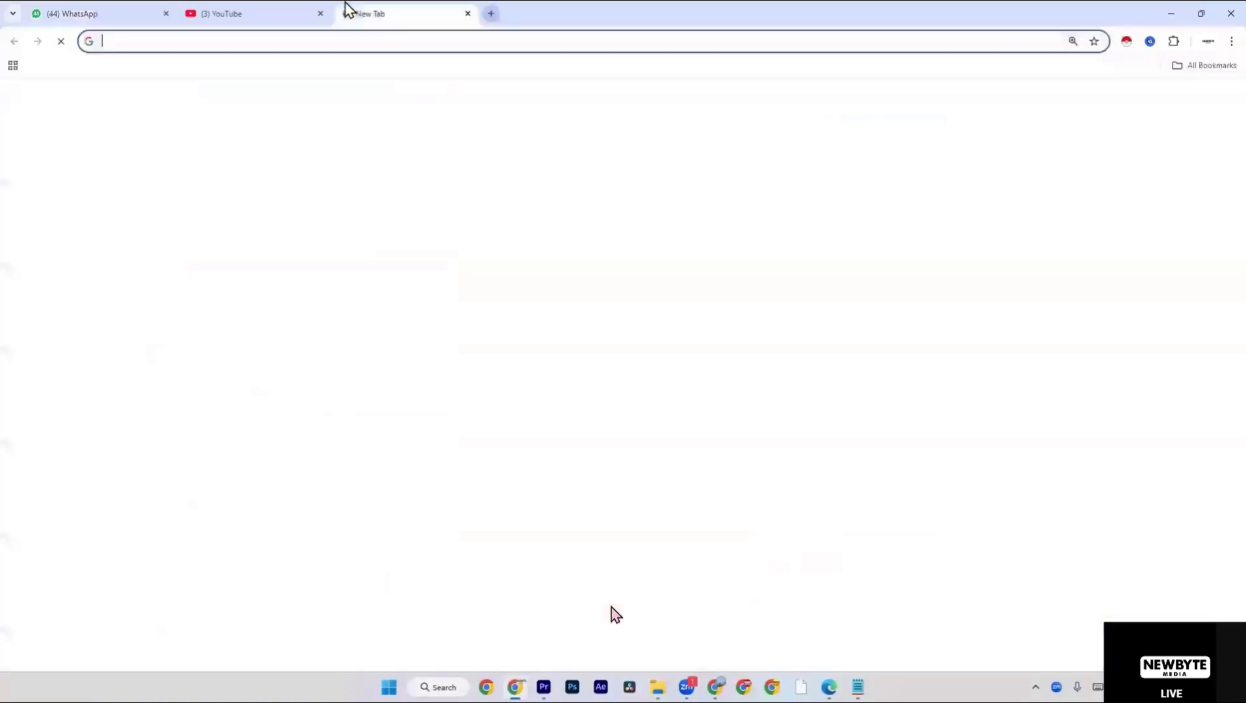
{"action": "type", "text": "fr"}
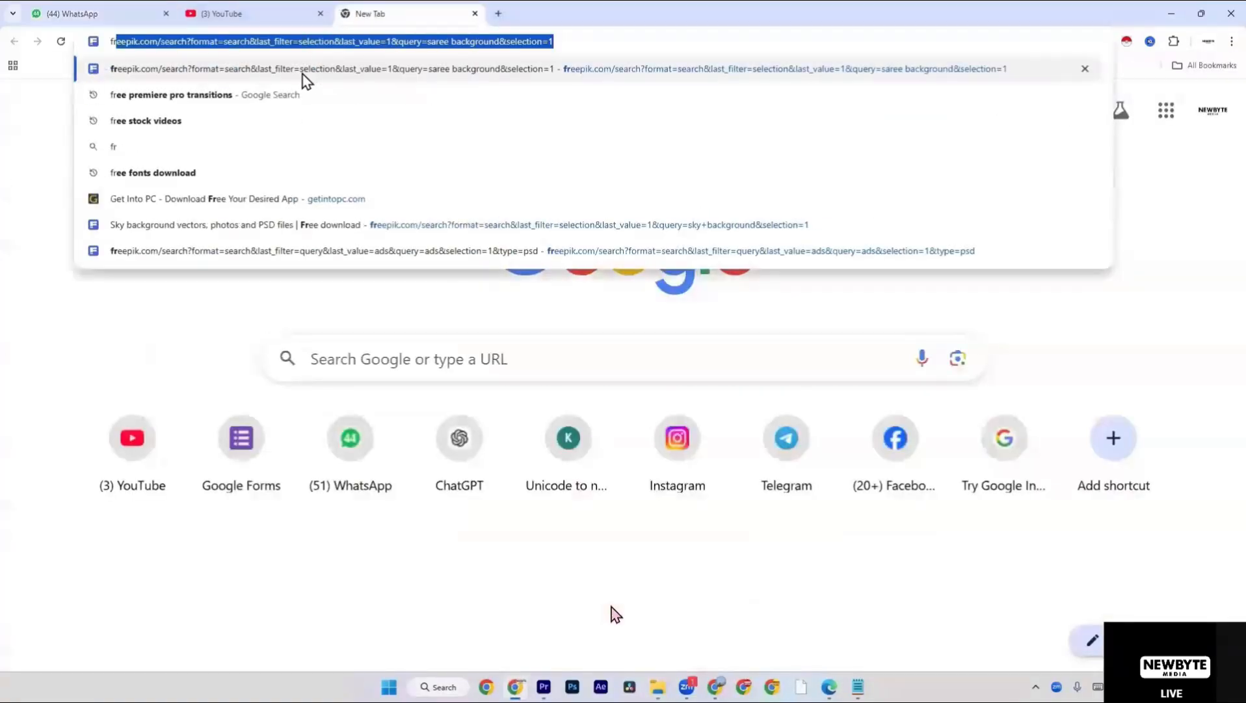
{"action": "key", "text": "ctrl+a"}
{"action": "type", "text": "free p"}
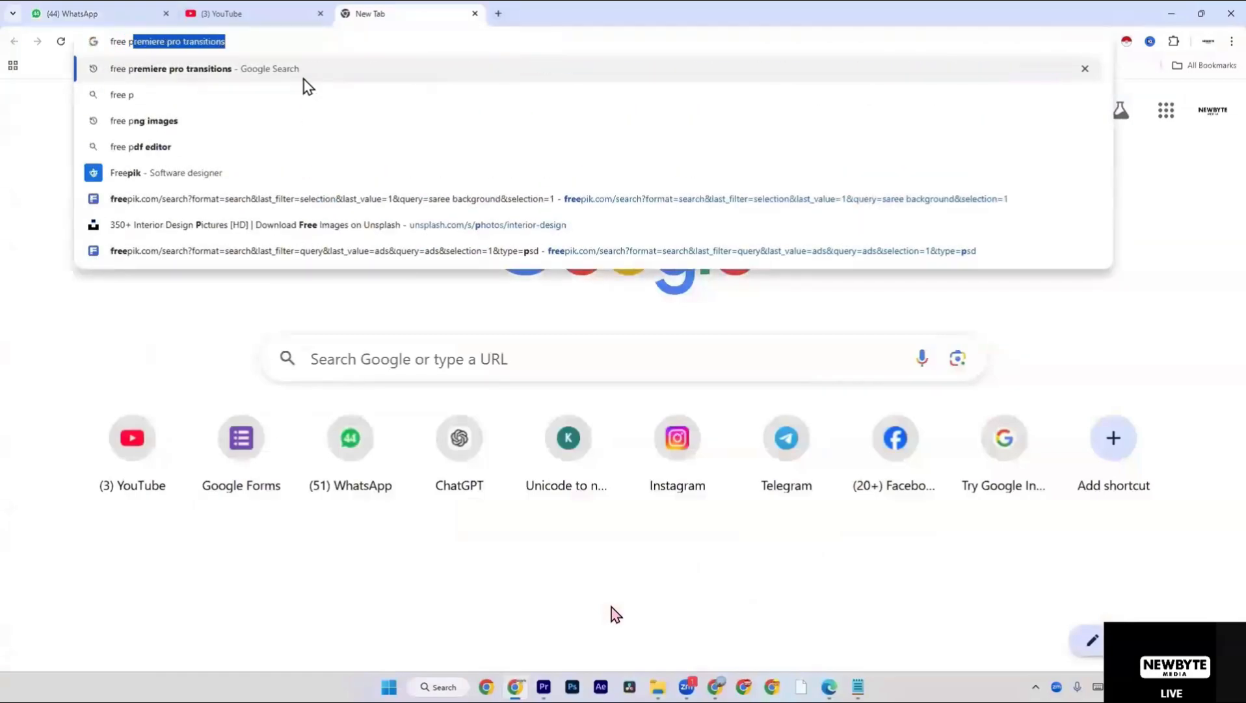
{"action": "type", "text": "ixels"}
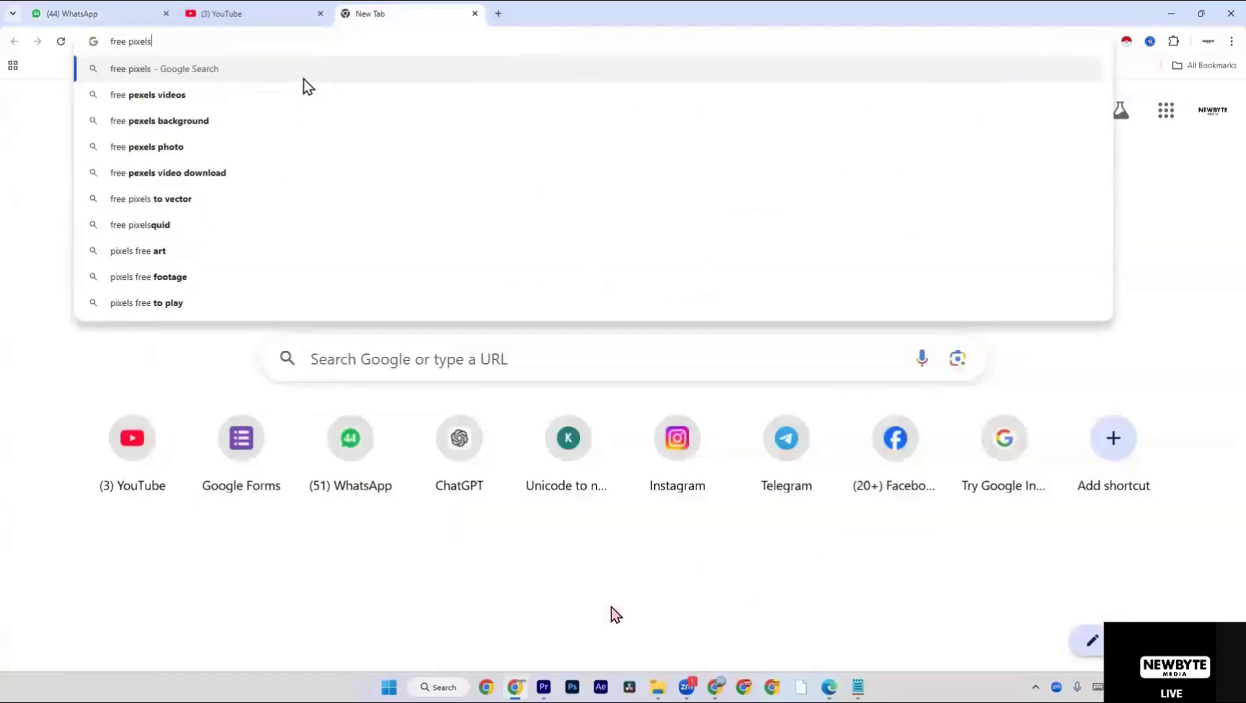
{"action": "left_click", "coordinate": [286, 96]}
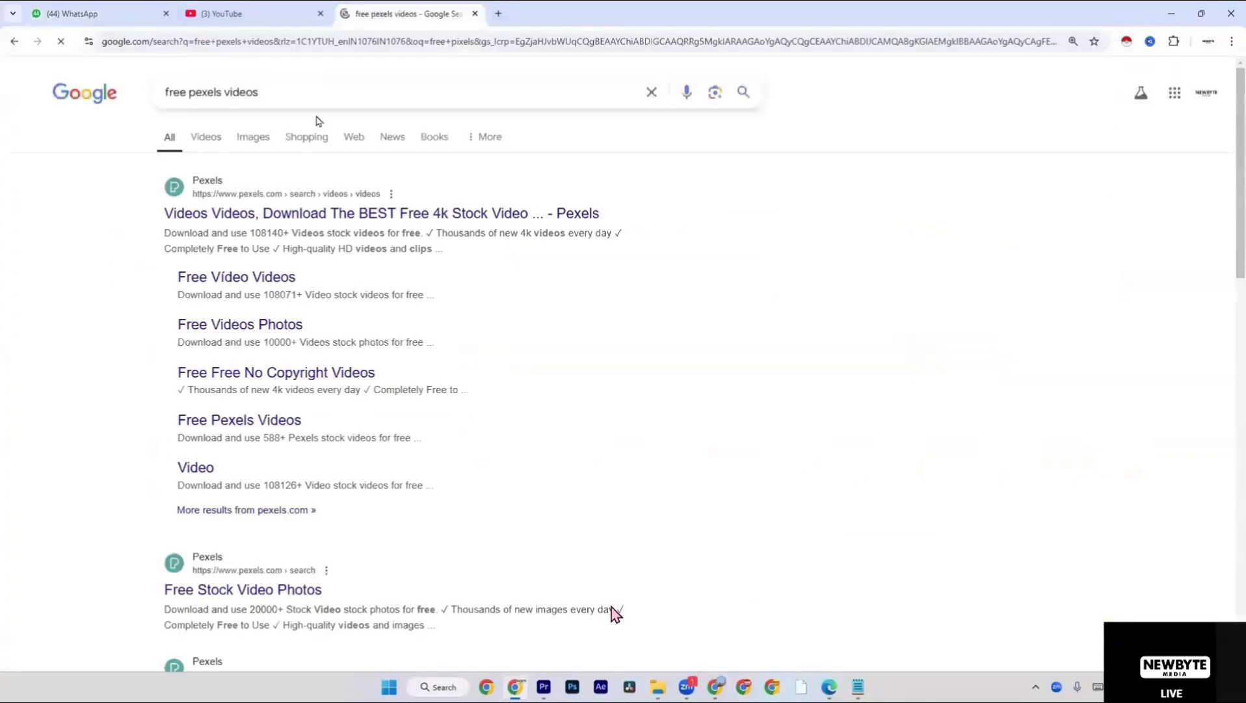
{"action": "left_click", "coordinate": [373, 214]}
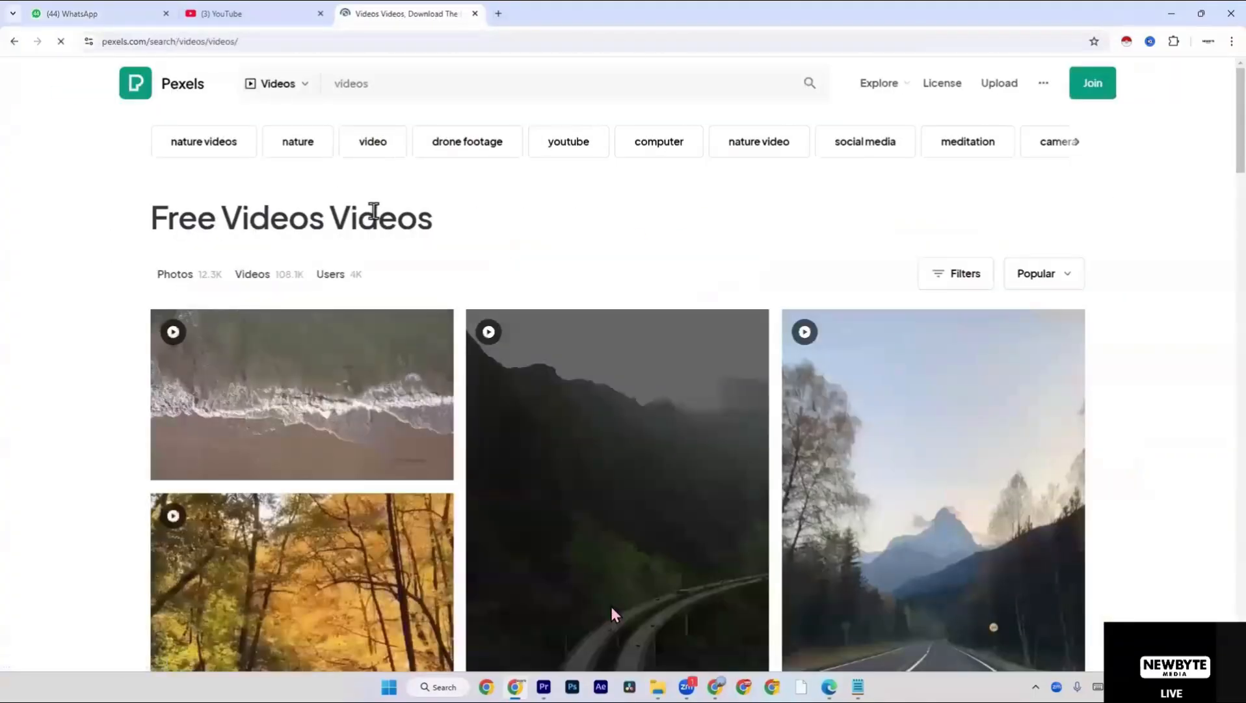
{"action": "left_click", "coordinate": [379, 149]}
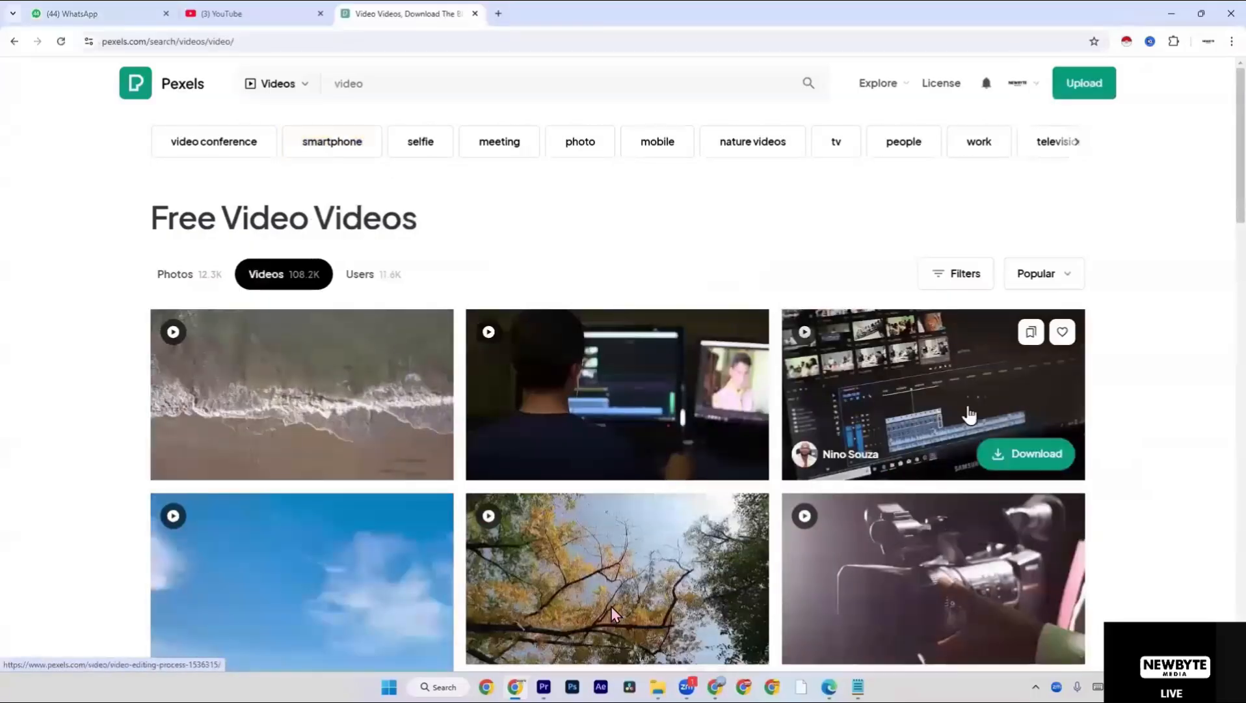
Download the "People Walking On A Commercial Street At Night" video from Pexels and return to the results.
{"action": "scroll", "coordinate": [970, 413], "scroll_direction": "down", "scroll_amount": 3}
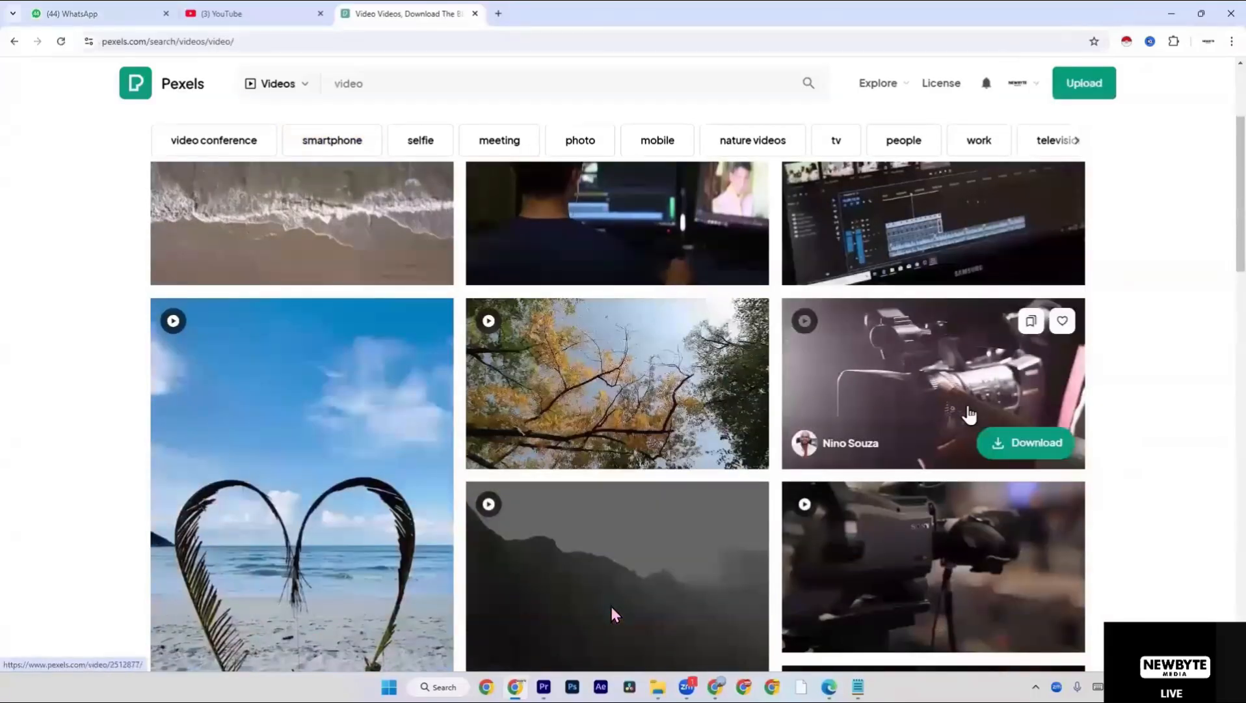
{"action": "scroll", "coordinate": [350, 353], "scroll_direction": "down", "scroll_amount": 10}
{"action": "scroll", "coordinate": [350, 353], "scroll_direction": "down", "scroll_amount": 6}
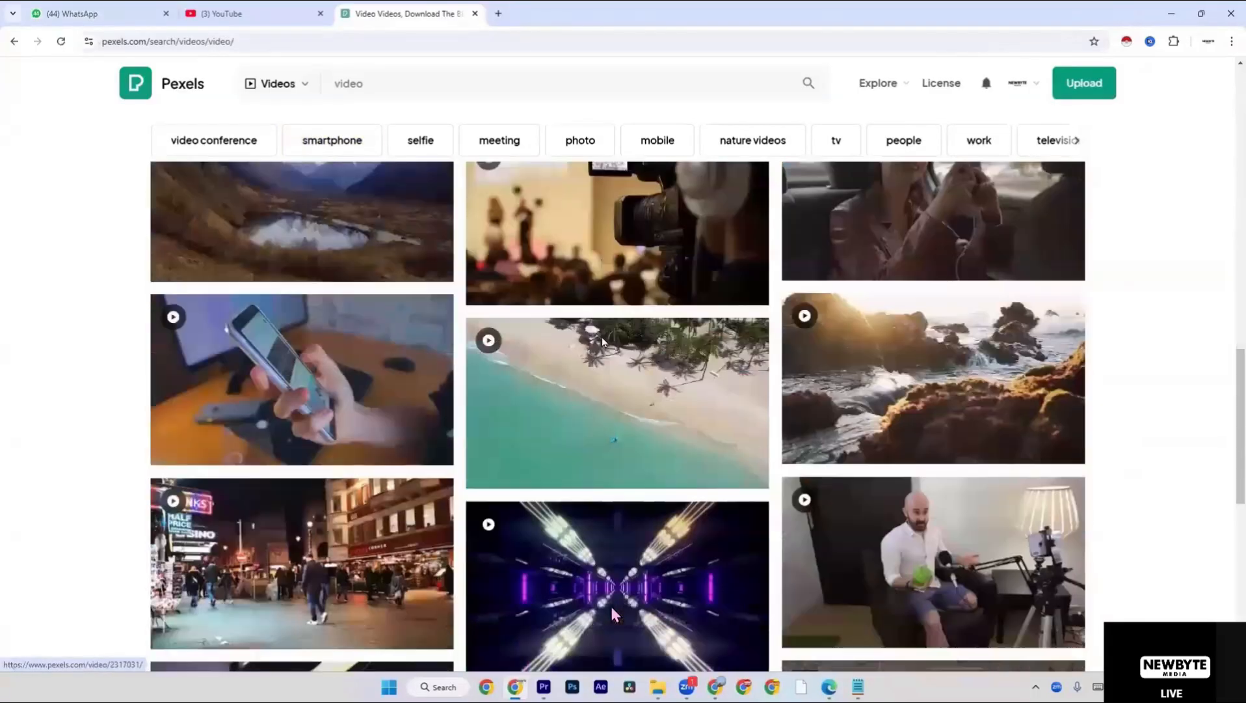
{"action": "left_click", "coordinate": [414, 446]}
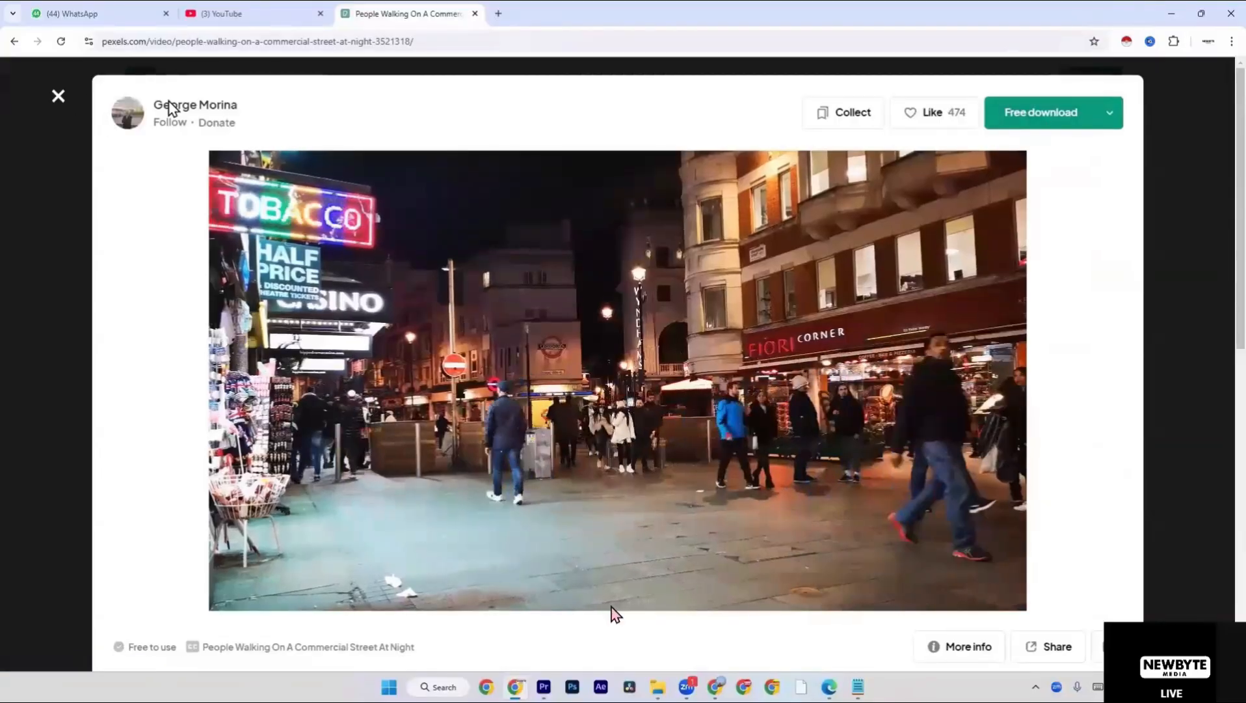
{"action": "left_click", "coordinate": [1033, 122]}
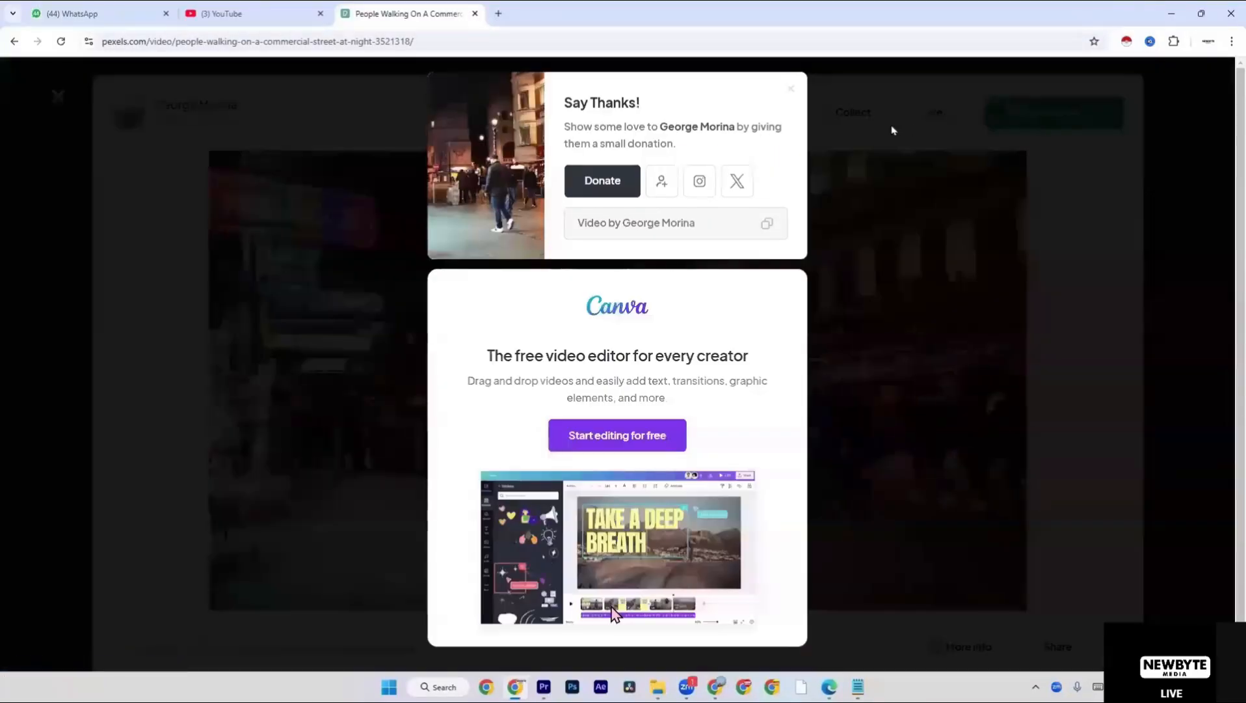
{"action": "left_click", "coordinate": [793, 98]}
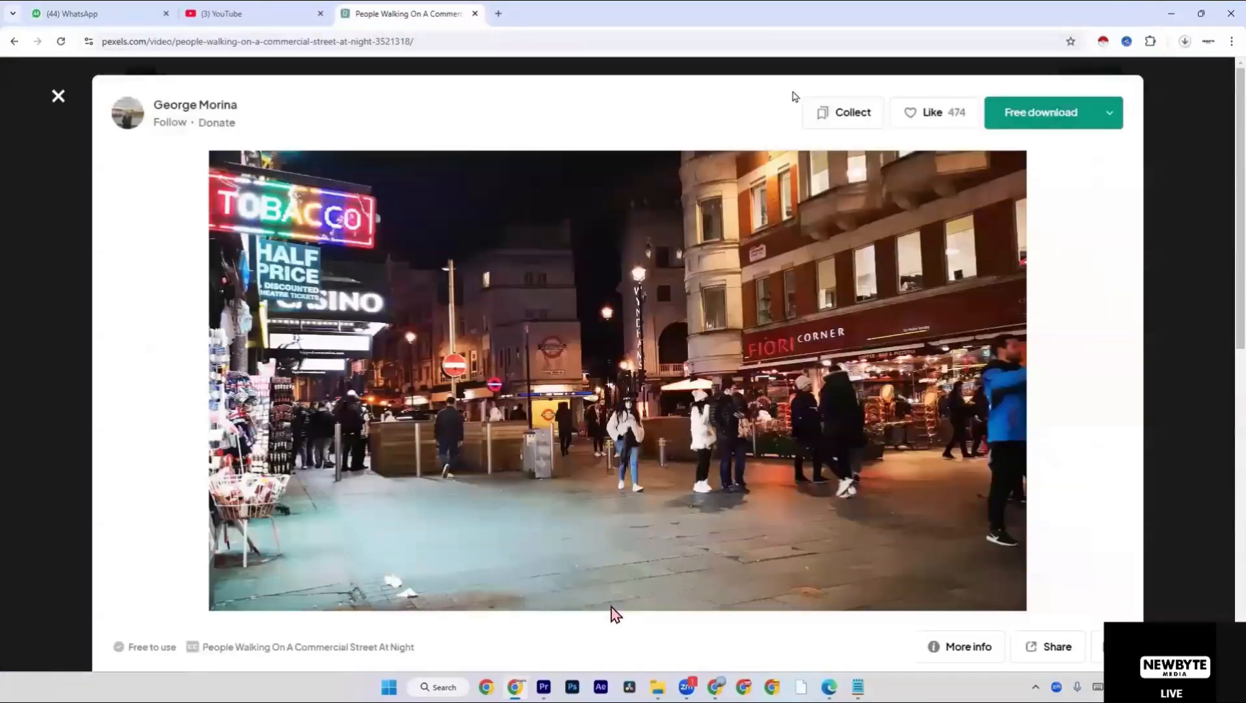
{"action": "left_click", "coordinate": [71, 101]}
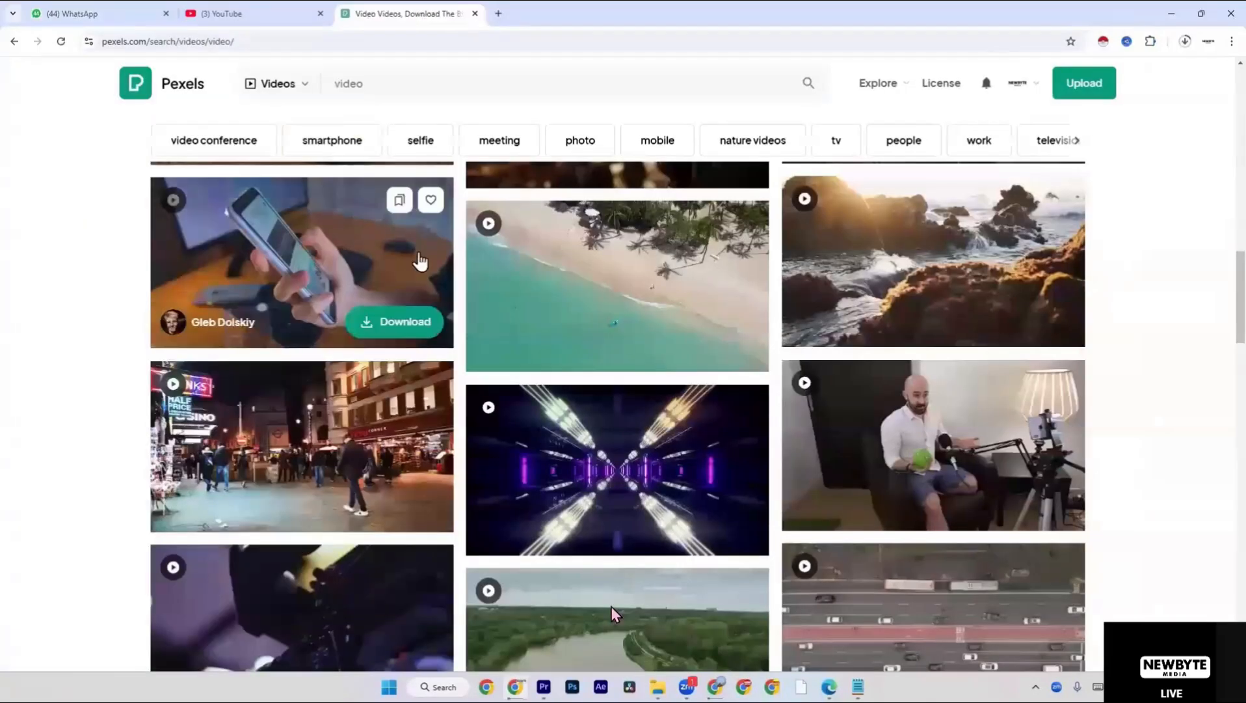
Browse further through the free video results and switch to the "people" category.
{"action": "scroll", "coordinate": [416, 260], "scroll_direction": "down", "scroll_amount": 8}
{"action": "scroll", "coordinate": [439, 263], "scroll_direction": "down", "scroll_amount": 10}
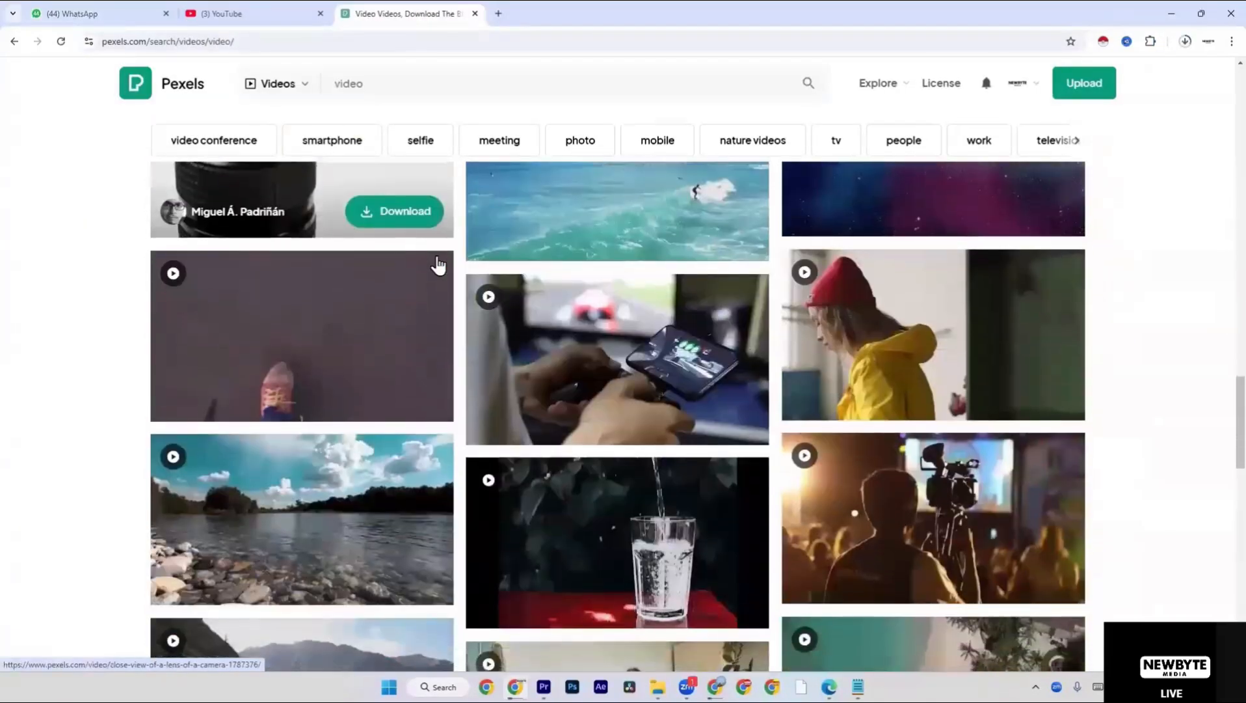
{"action": "scroll", "coordinate": [438, 263], "scroll_direction": "down", "scroll_amount": 6}
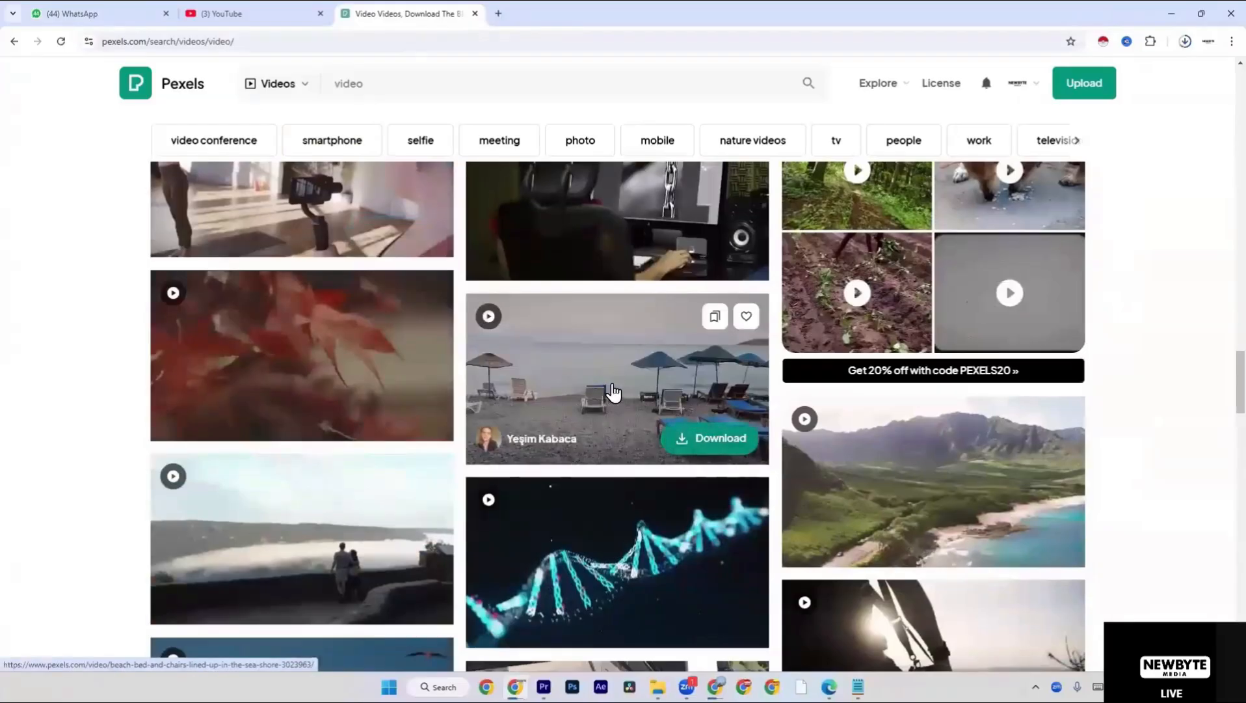
{"action": "scroll", "coordinate": [534, 389], "scroll_direction": "down", "scroll_amount": 8}
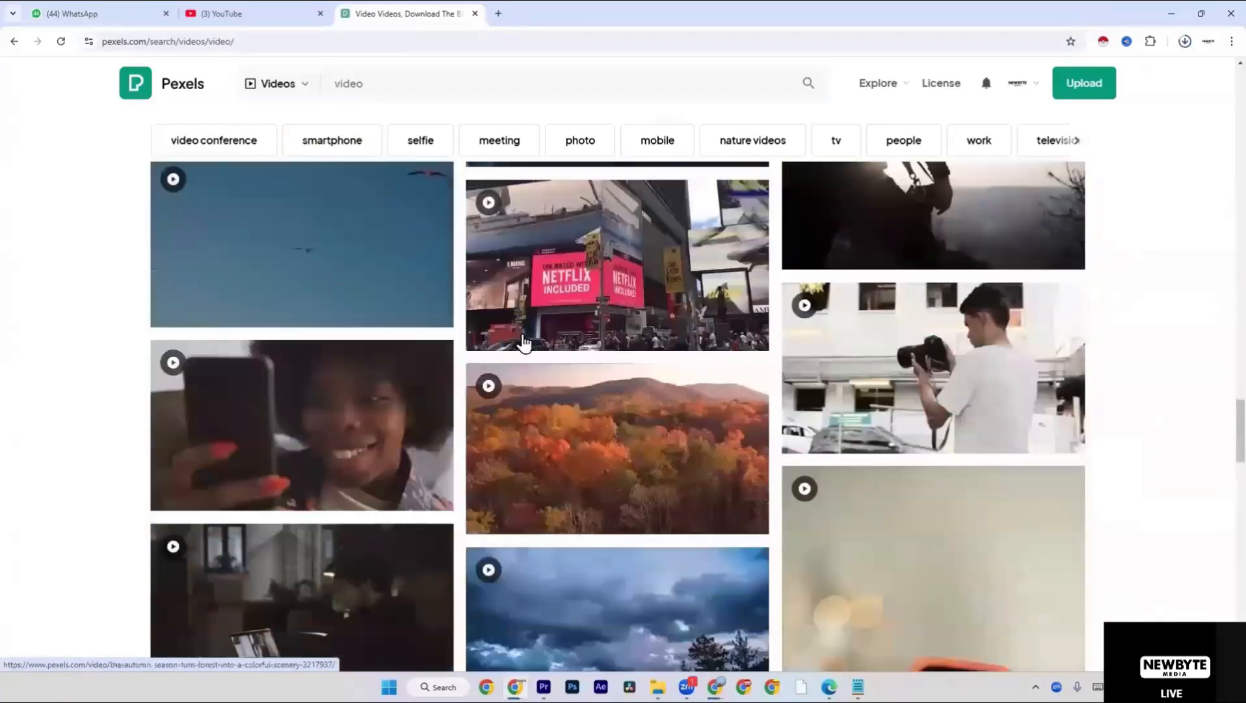
{"action": "scroll", "coordinate": [577, 299], "scroll_direction": "down", "scroll_amount": 8}
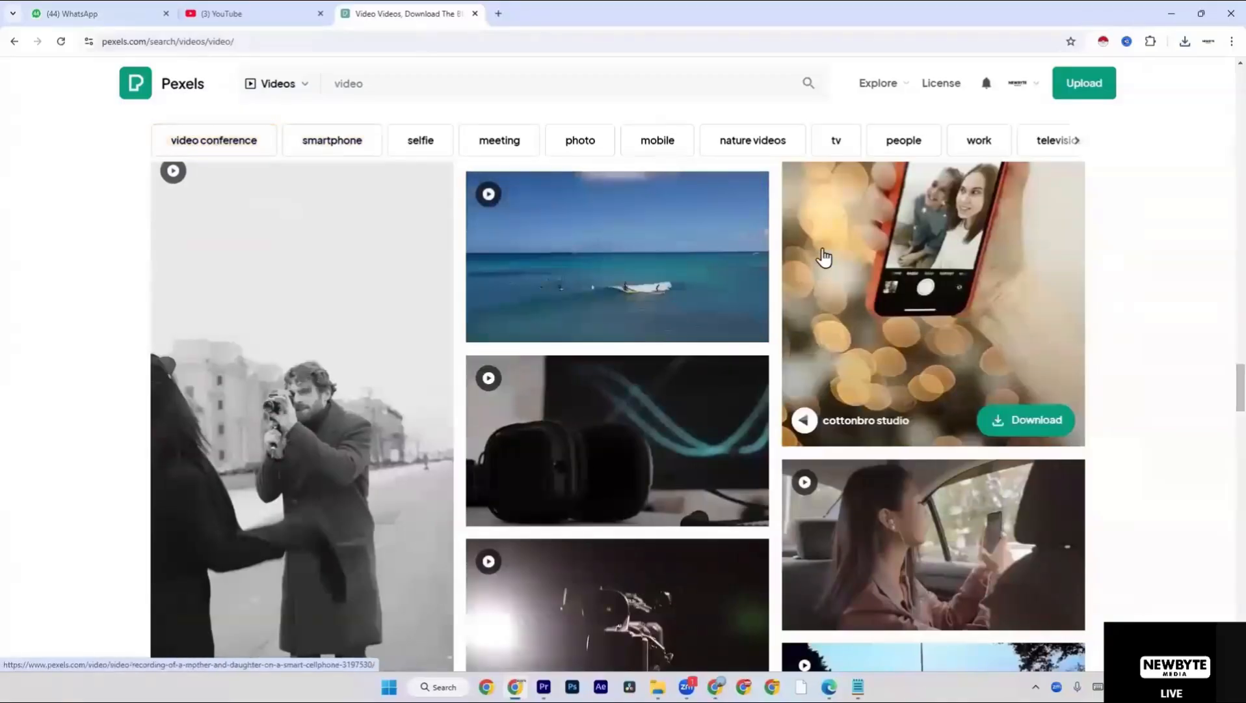
{"action": "left_click", "coordinate": [892, 149]}
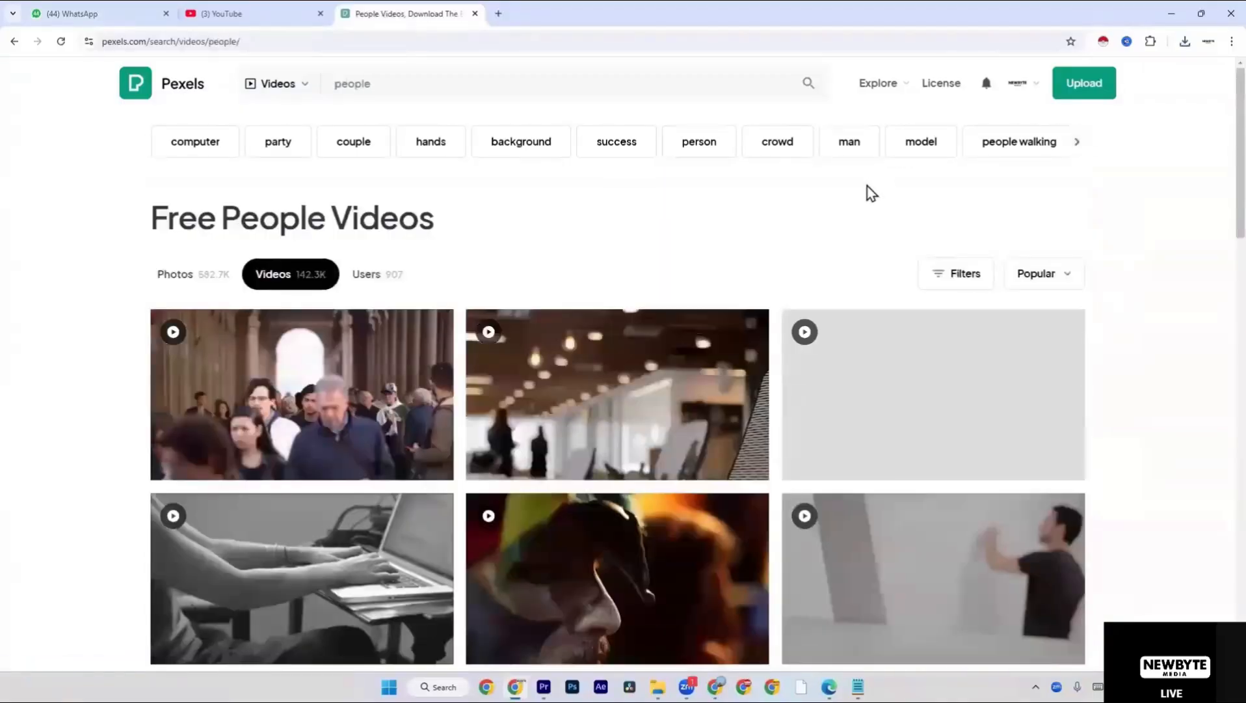
Download the "Tourist Crossing The Street" video from the people category and return to the results.
{"action": "scroll", "coordinate": [476, 388], "scroll_direction": "down", "scroll_amount": 7}
{"action": "scroll", "coordinate": [602, 472], "scroll_direction": "down", "scroll_amount": 3}
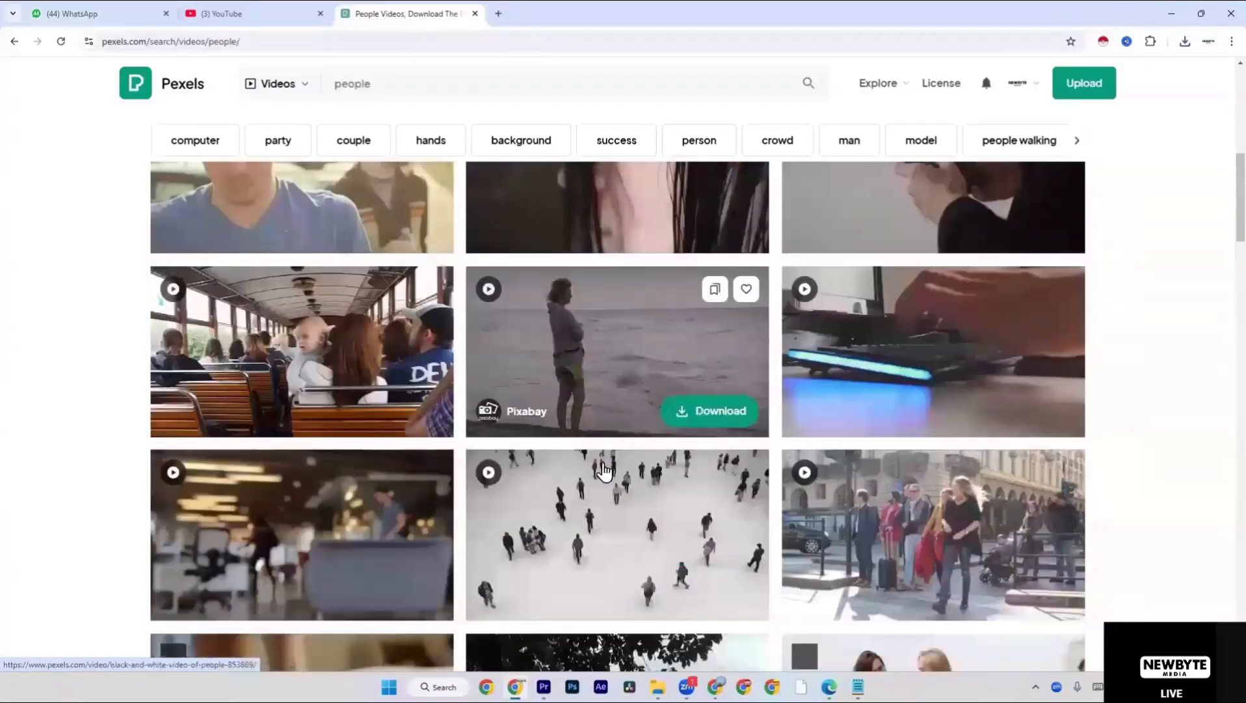
{"action": "left_click", "coordinate": [893, 457]}
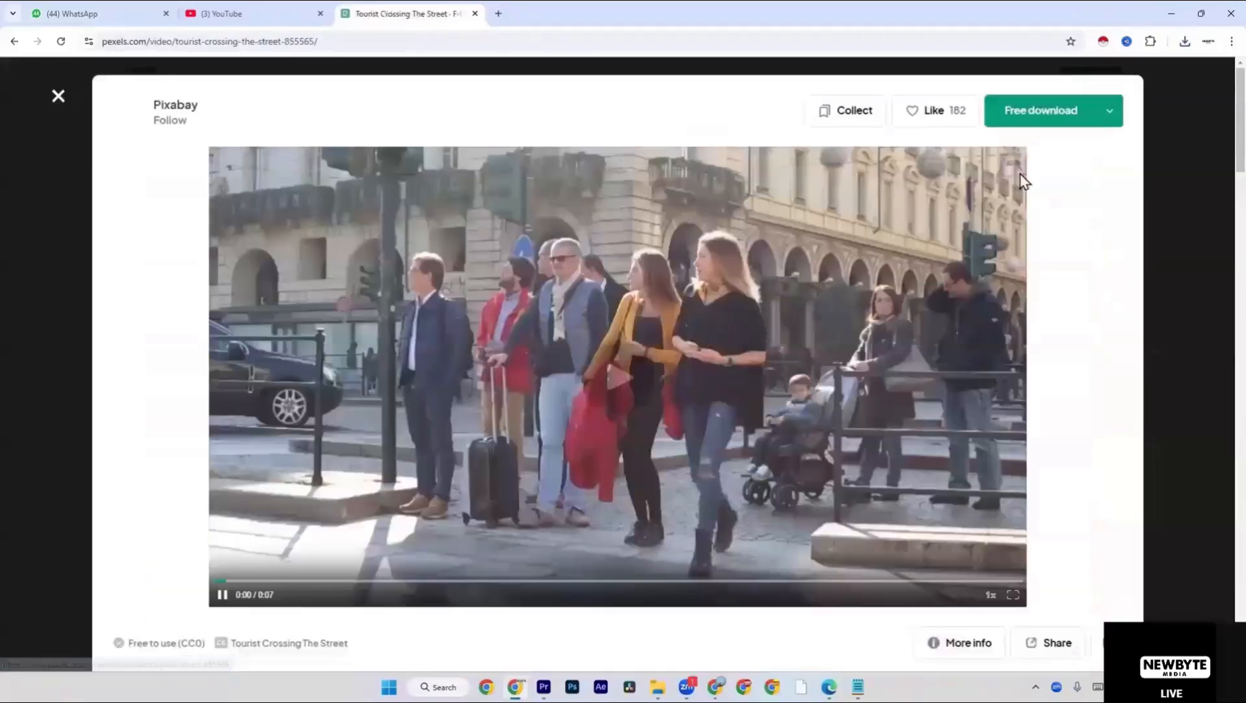
{"action": "left_click", "coordinate": [1028, 111]}
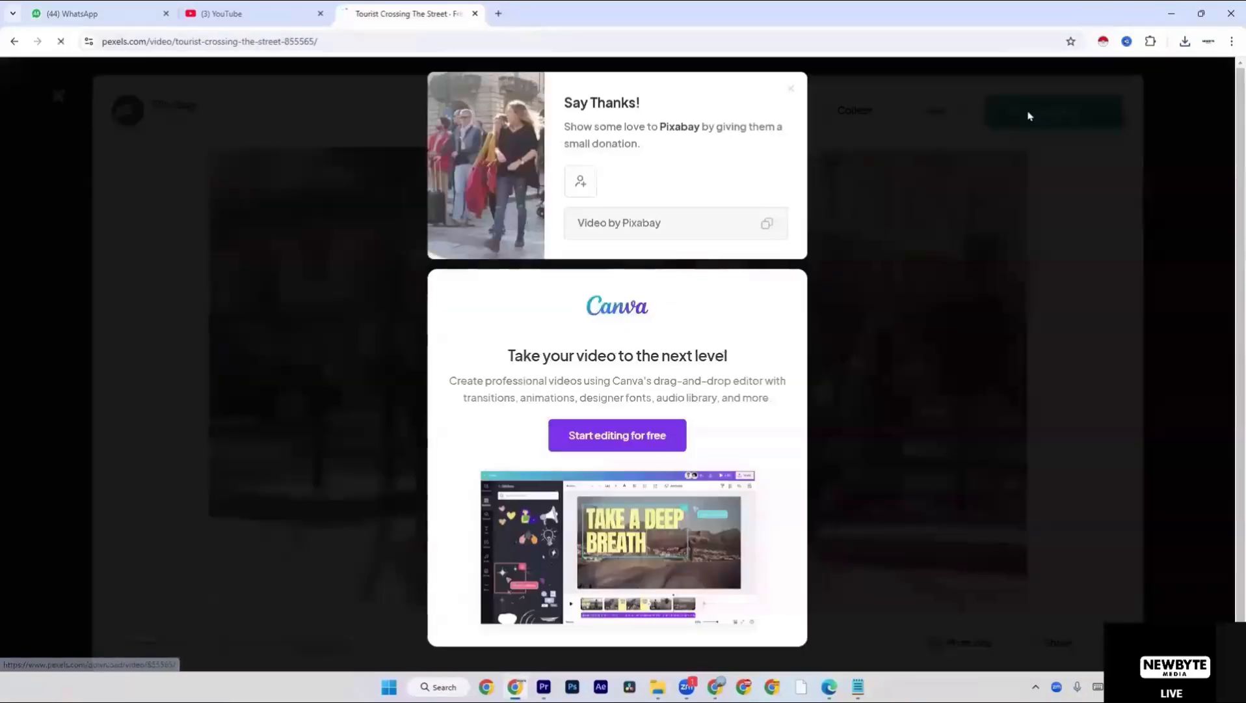
{"action": "left_click", "coordinate": [58, 96]}
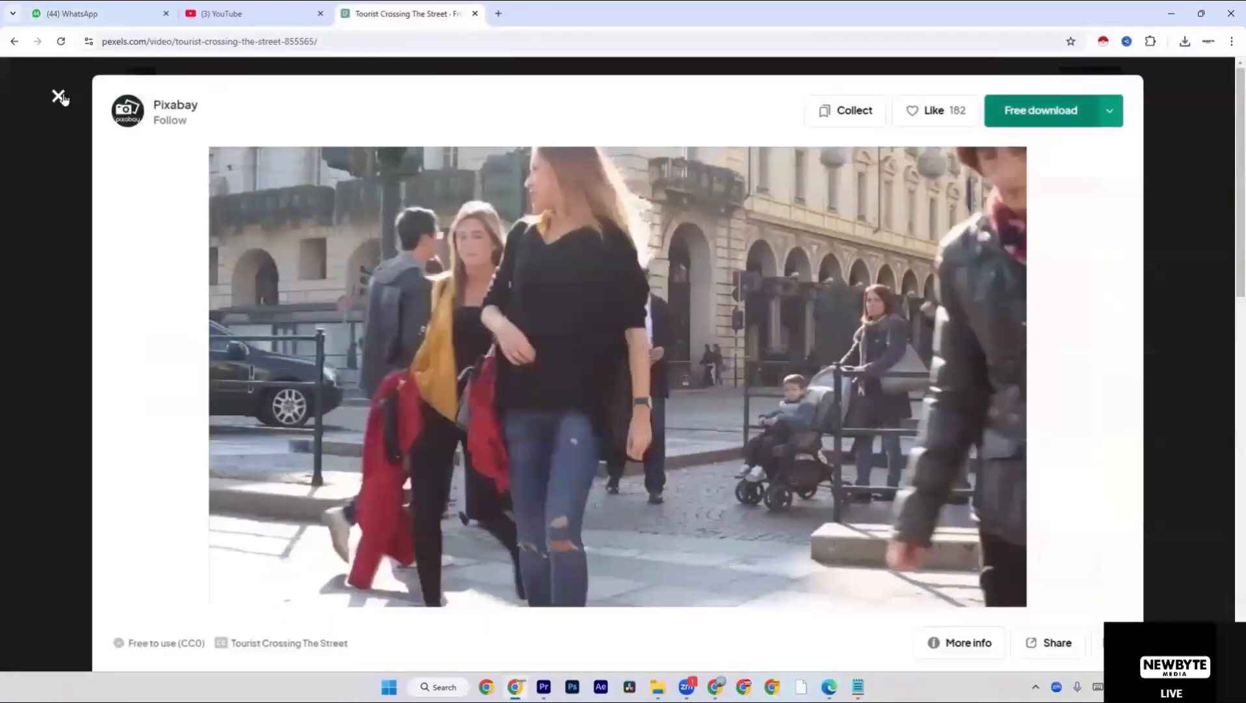
{"action": "left_click", "coordinate": [57, 98]}
Preview the "People In A Shopping Center In Timelapse Mode" video and return to the people results.
{"action": "scroll", "coordinate": [604, 371], "scroll_direction": "down", "scroll_amount": 4}
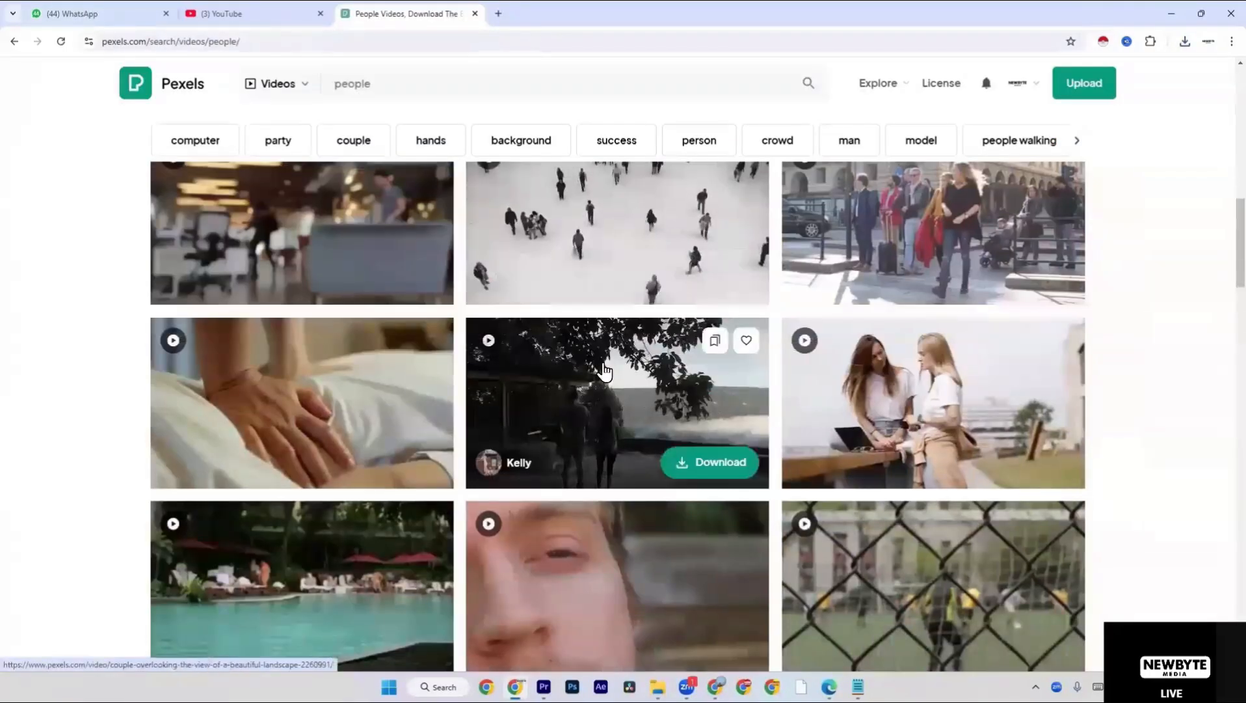
{"action": "scroll", "coordinate": [604, 371], "scroll_direction": "down", "scroll_amount": 7}
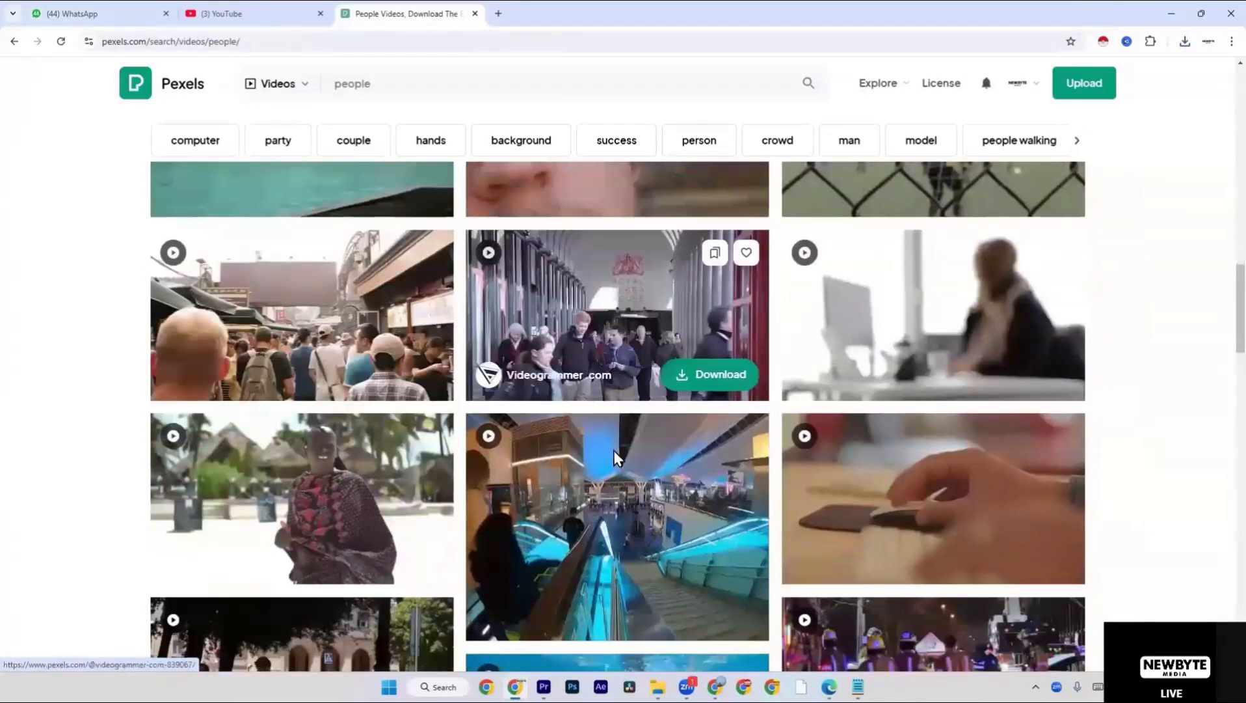
{"action": "scroll", "coordinate": [618, 458], "scroll_direction": "down", "scroll_amount": 1}
{"action": "scroll", "coordinate": [617, 496], "scroll_direction": "down", "scroll_amount": 2}
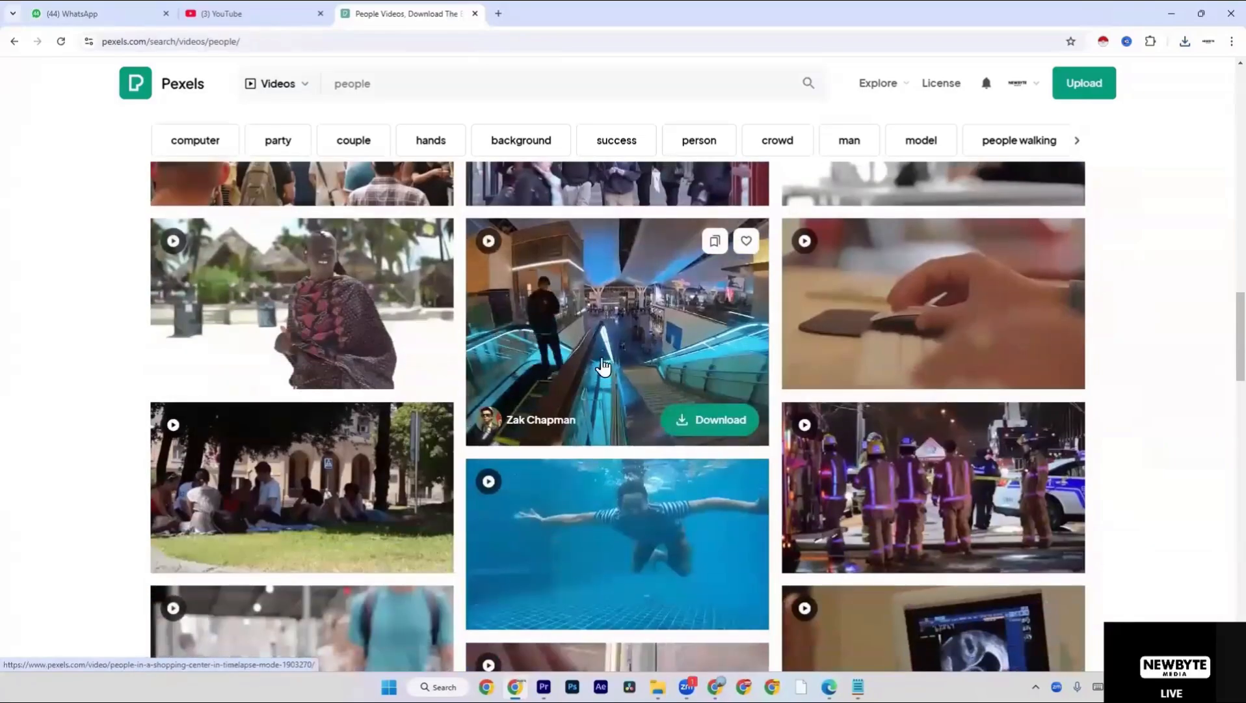
{"action": "left_click", "coordinate": [604, 366]}
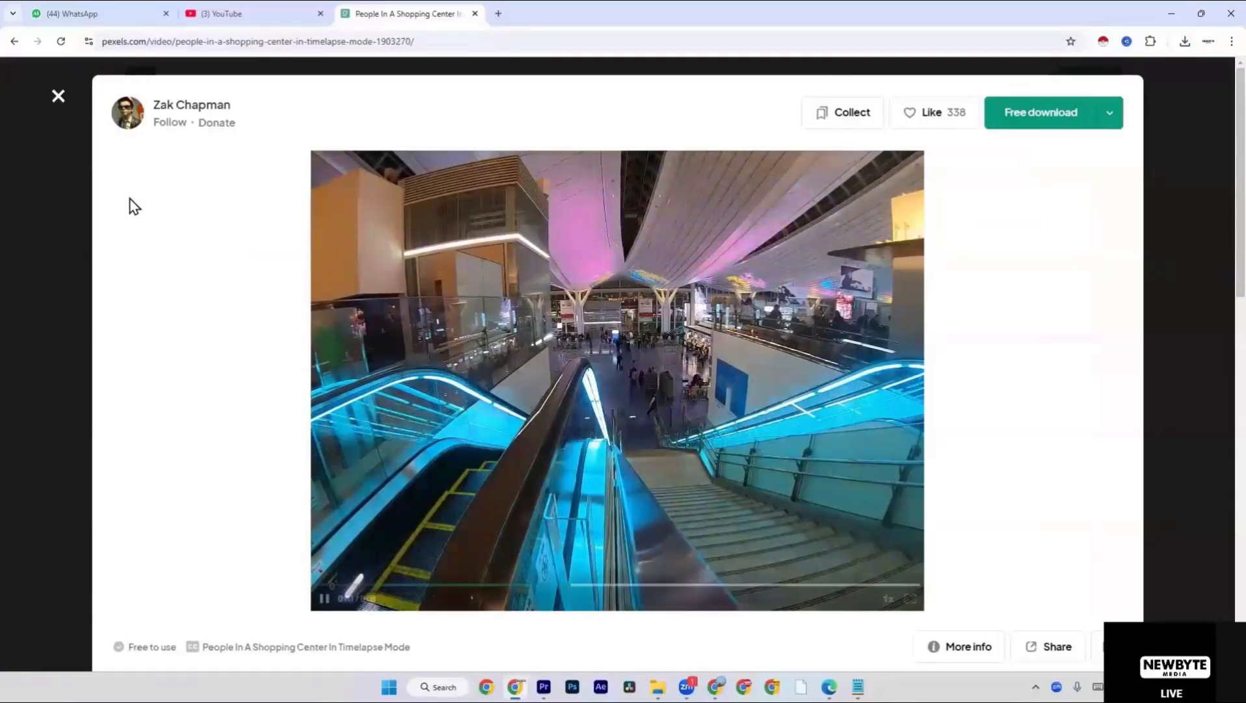
{"action": "left_click", "coordinate": [59, 97]}
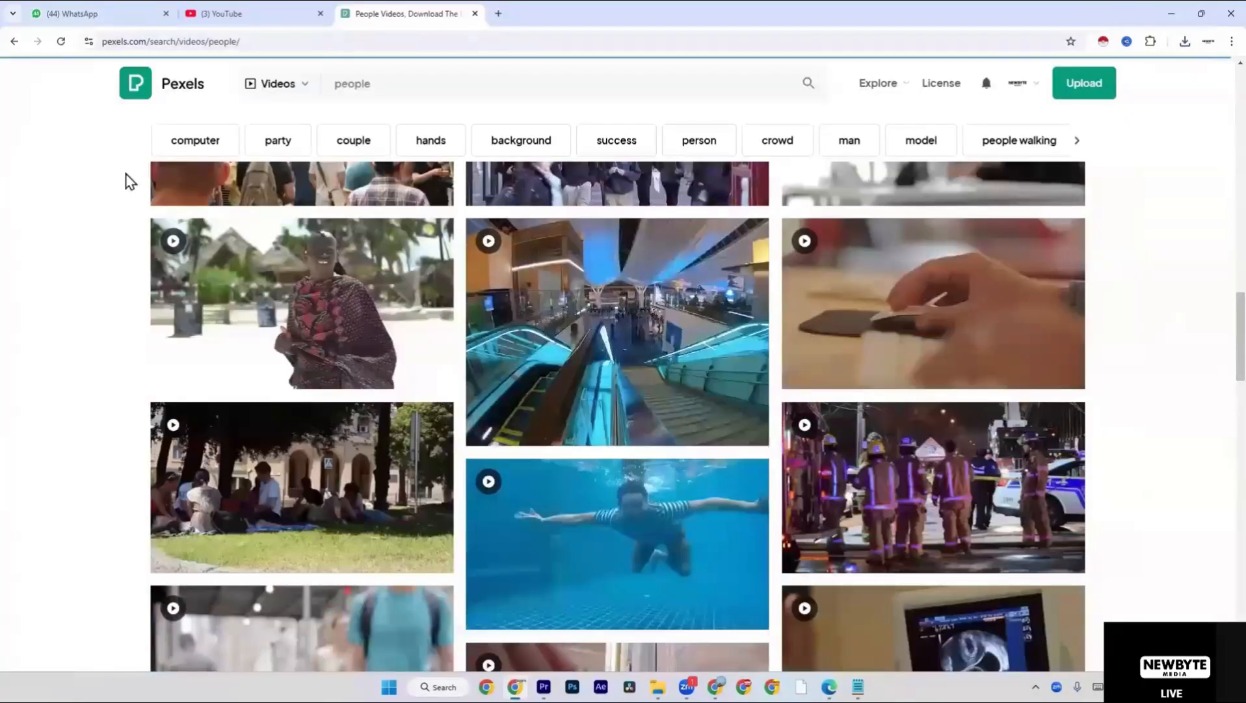
Download the "Man Walking Along The Sidewalk Carrying A Camera" video from the people results.
{"action": "scroll", "coordinate": [305, 317], "scroll_direction": "down", "scroll_amount": 5}
{"action": "scroll", "coordinate": [319, 366], "scroll_direction": "down", "scroll_amount": 3}
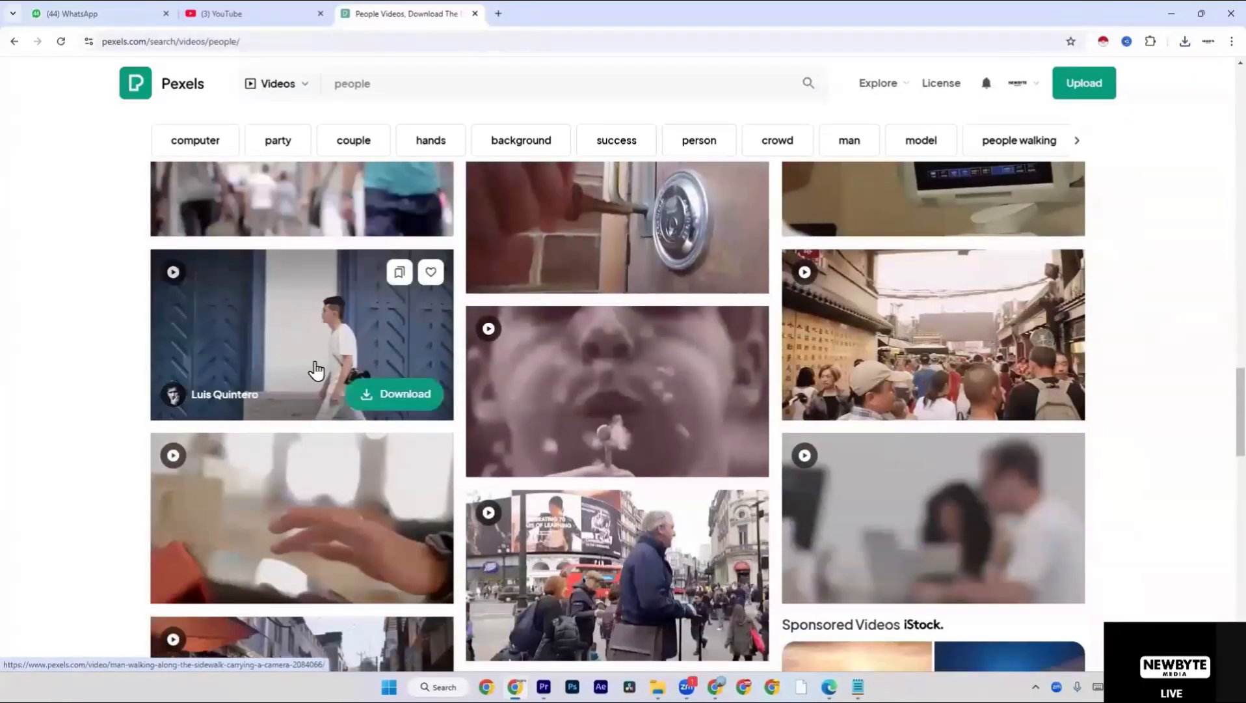
{"action": "scroll", "coordinate": [317, 370], "scroll_direction": "down", "scroll_amount": 5}
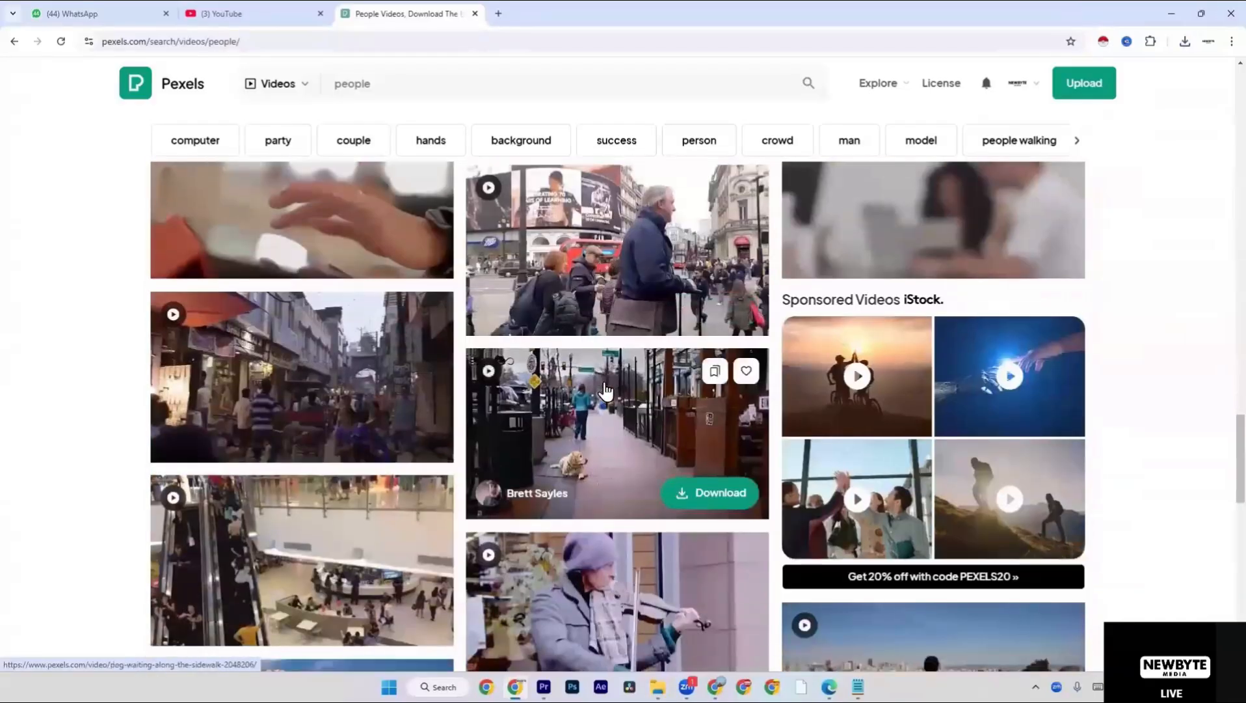
{"action": "scroll", "coordinate": [301, 306], "scroll_direction": "up", "scroll_amount": 5}
{"action": "left_click", "coordinate": [300, 370]}
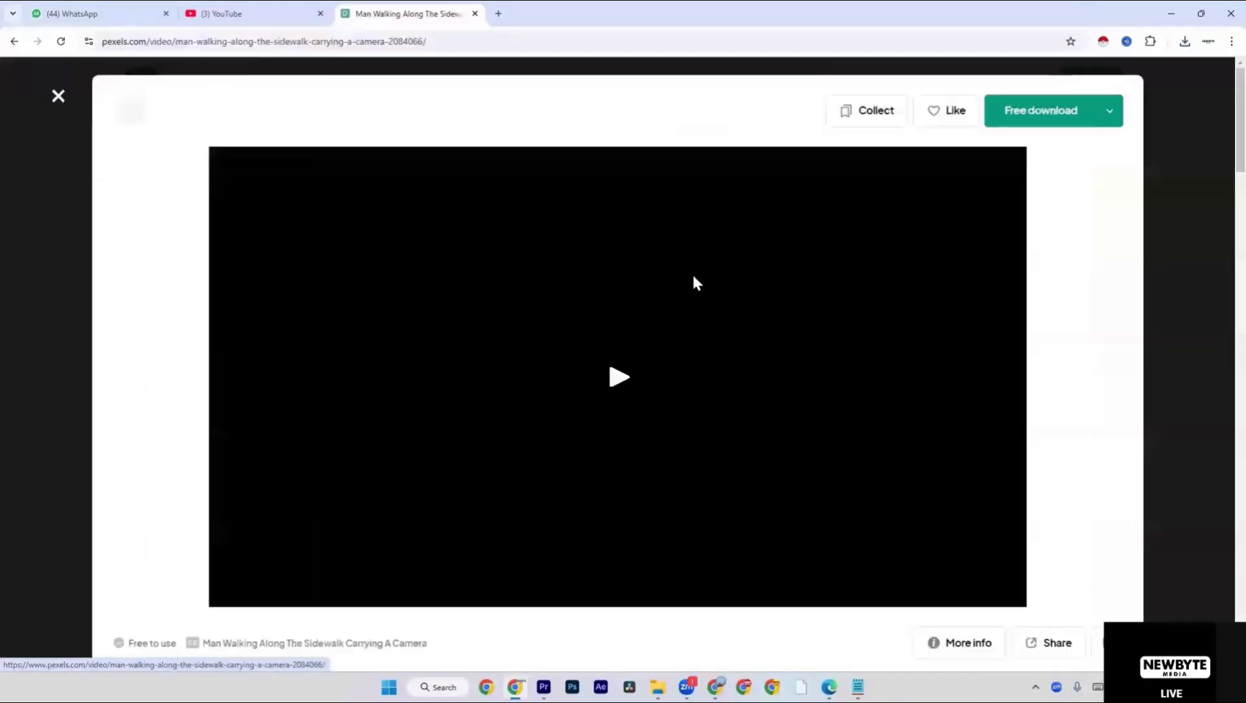
{"action": "left_click", "coordinate": [1043, 110]}
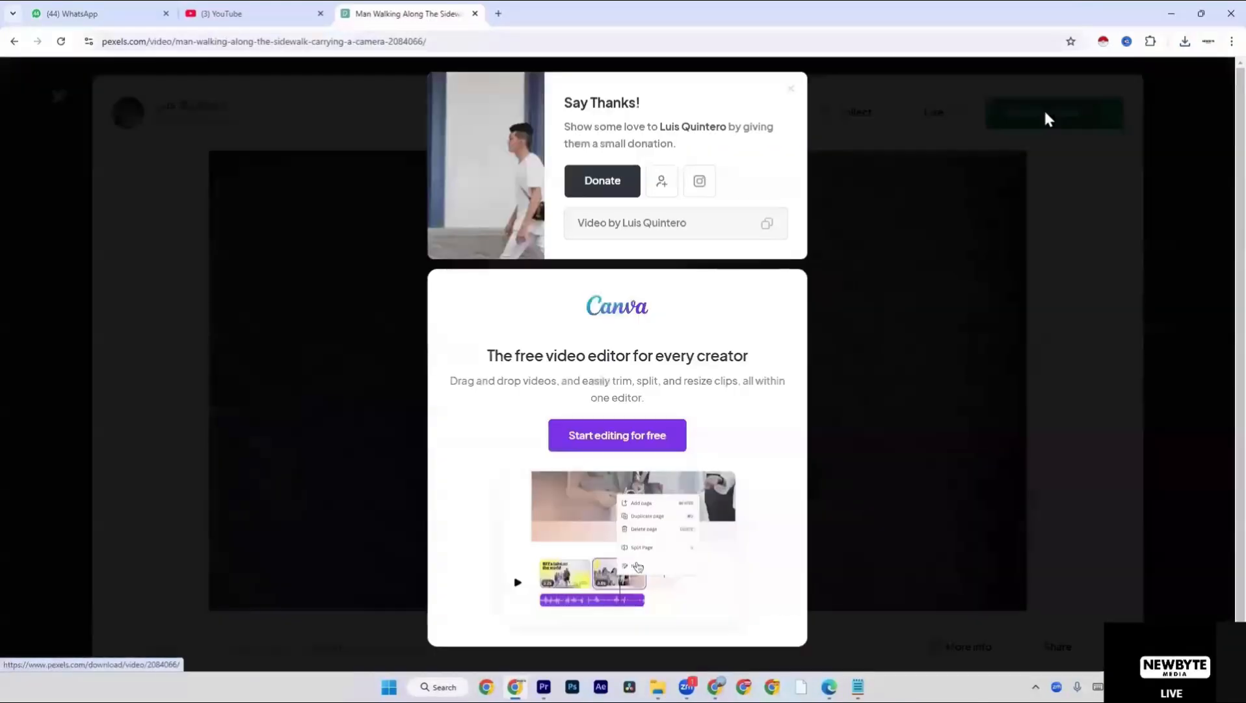
Import the downloaded 855565-hd_1920_1080_24fps clip into Premiere Pro's Seqence bin and place it at the start of track V1, keeping the existing sequence settings.
{"action": "left_click", "coordinate": [1185, 41]}
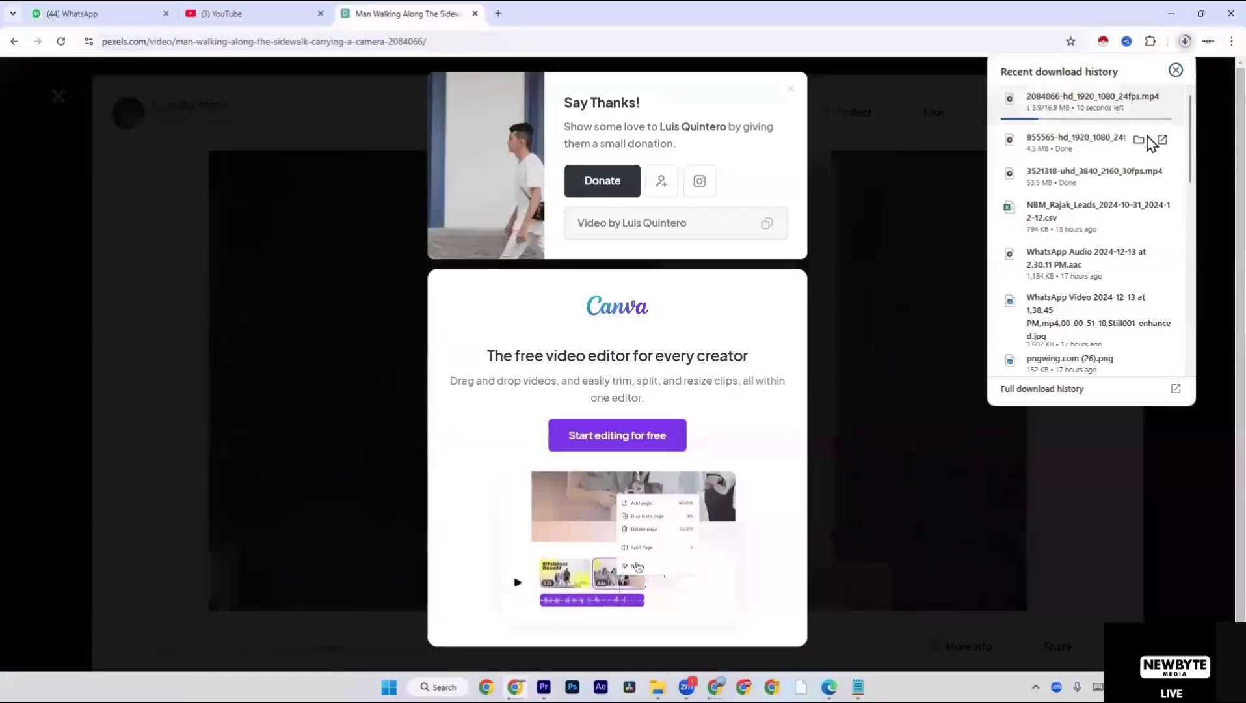
{"action": "left_click", "coordinate": [1138, 140]}
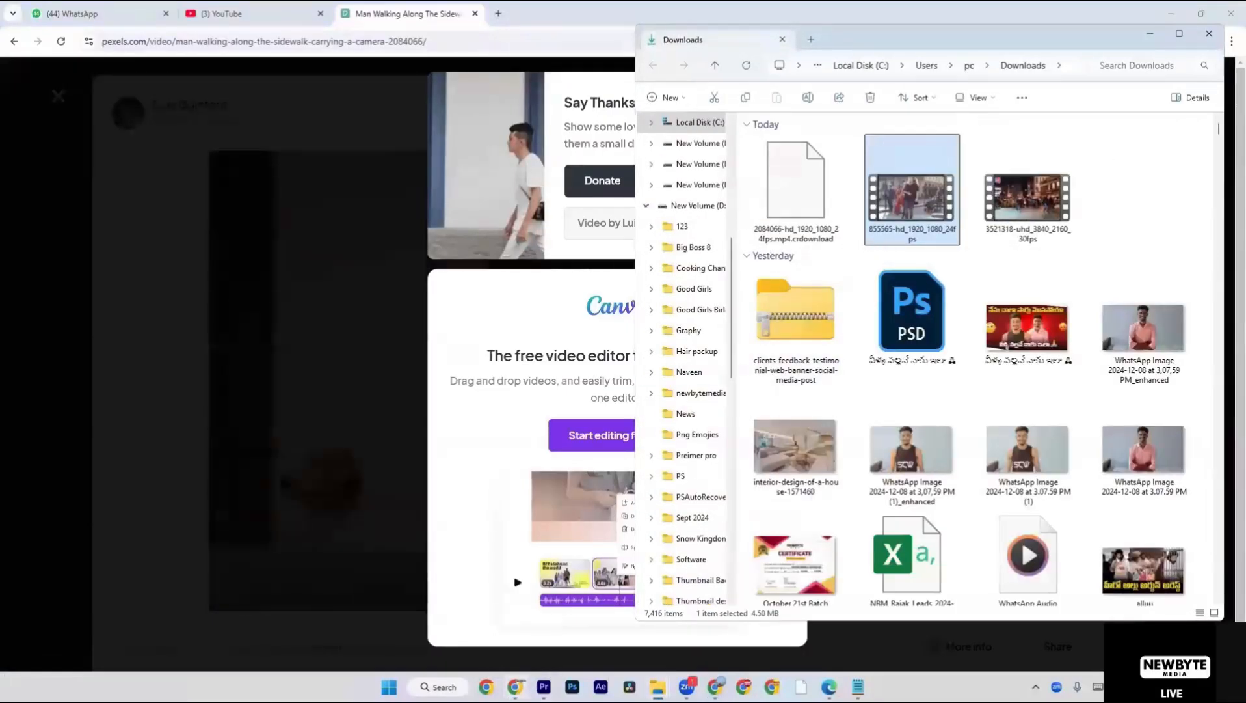
{"action": "left_click_drag", "start_coordinate": [544, 687], "coordinate": [537, 539]}
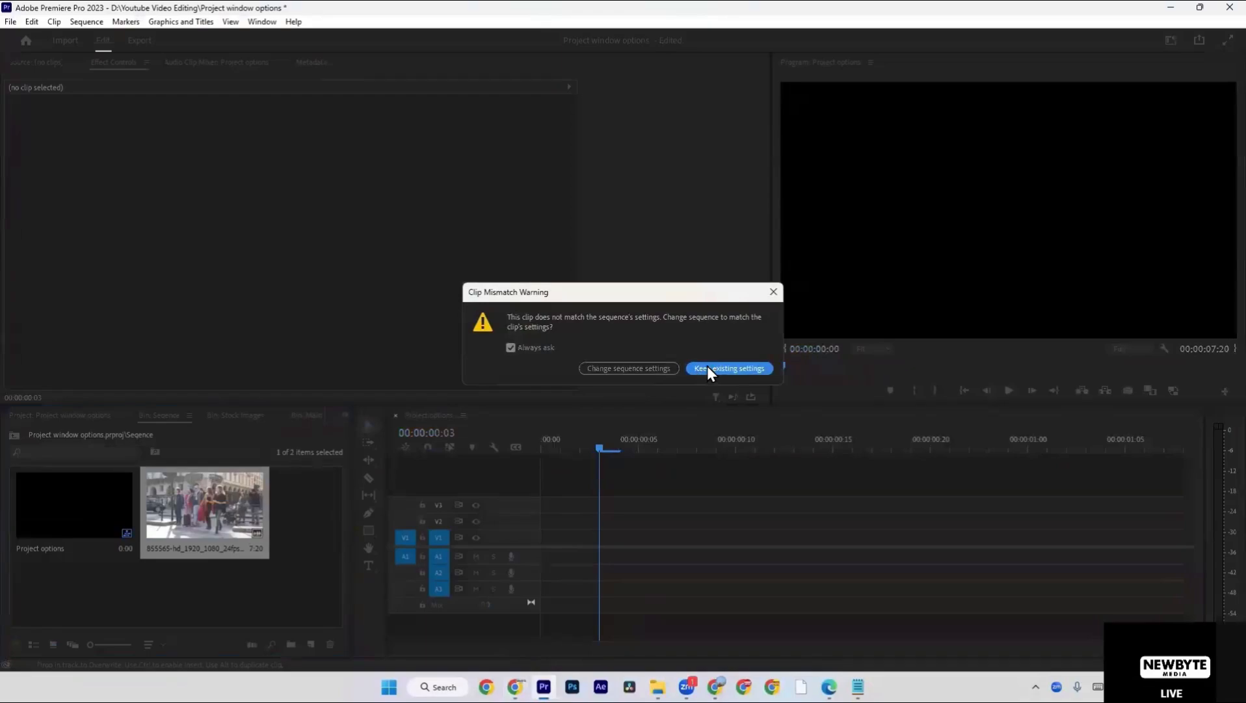
{"action": "left_click", "coordinate": [707, 368]}
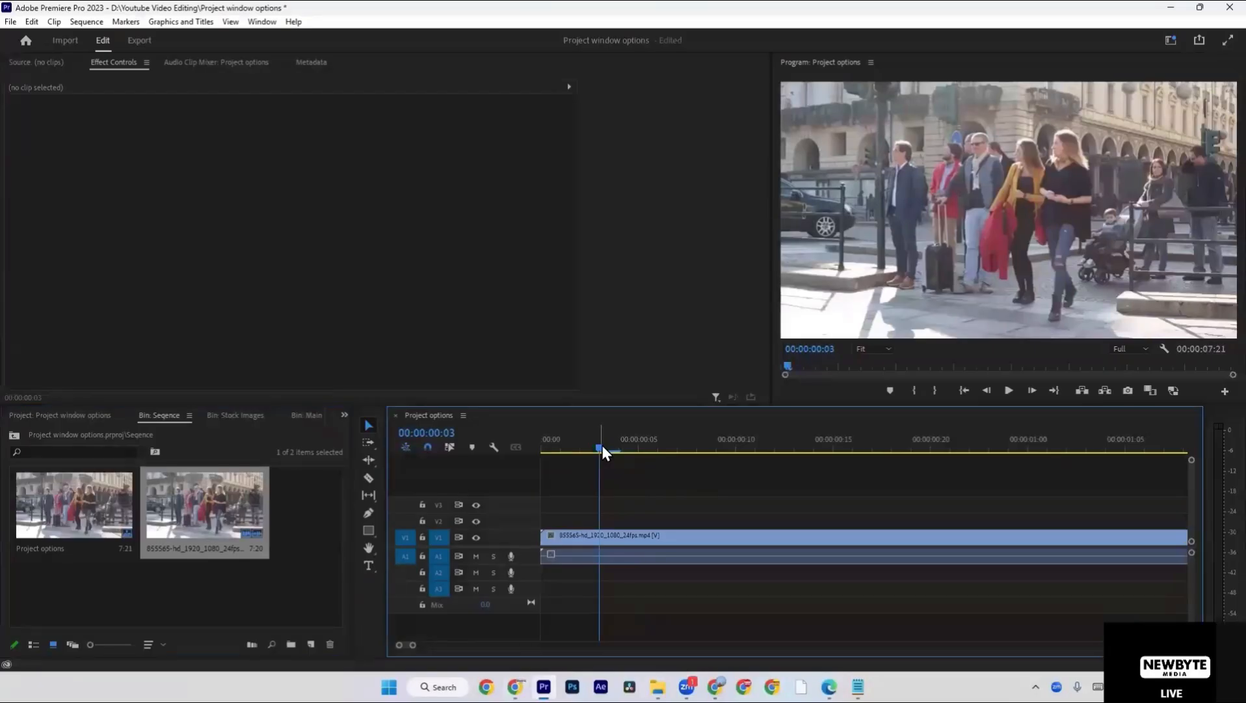
Delete the 855565 clip from the timeline and place it again at the start of track V1, keeping the existing sequence settings.
{"action": "left_click", "coordinate": [644, 536]}
{"action": "key", "text": "Delete"}
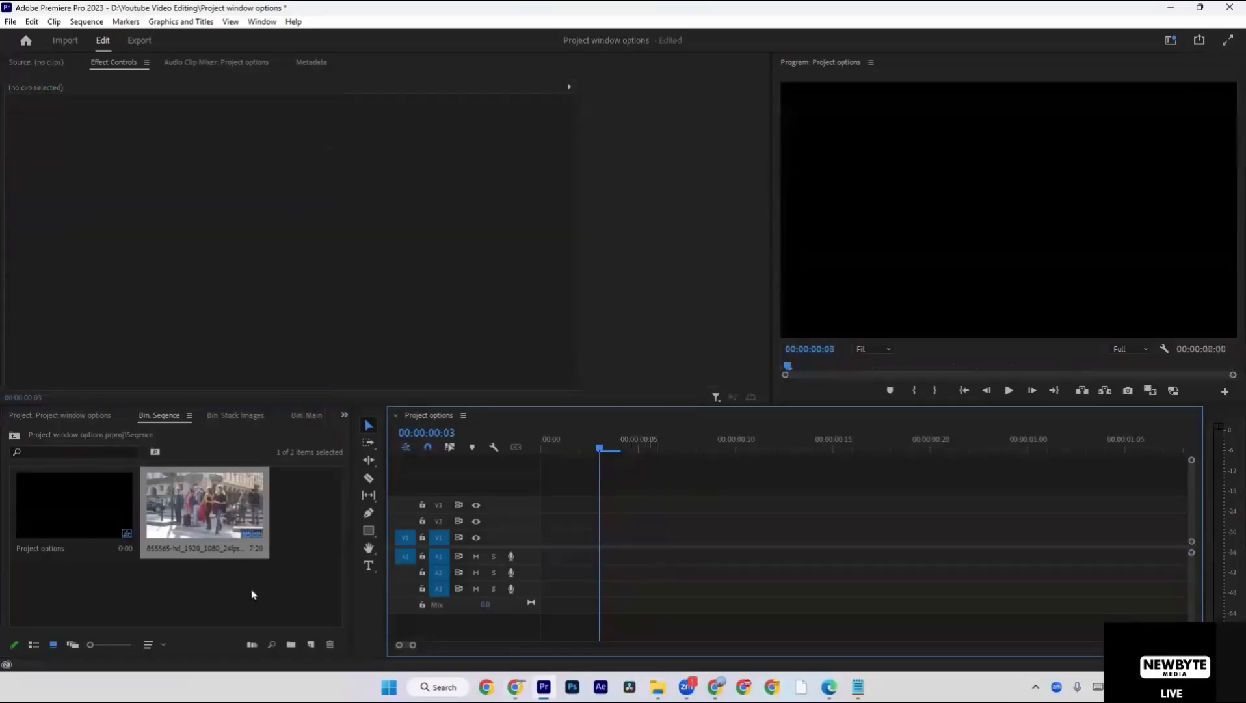
{"action": "left_click_drag", "start_coordinate": [205, 507], "coordinate": [563, 530]}
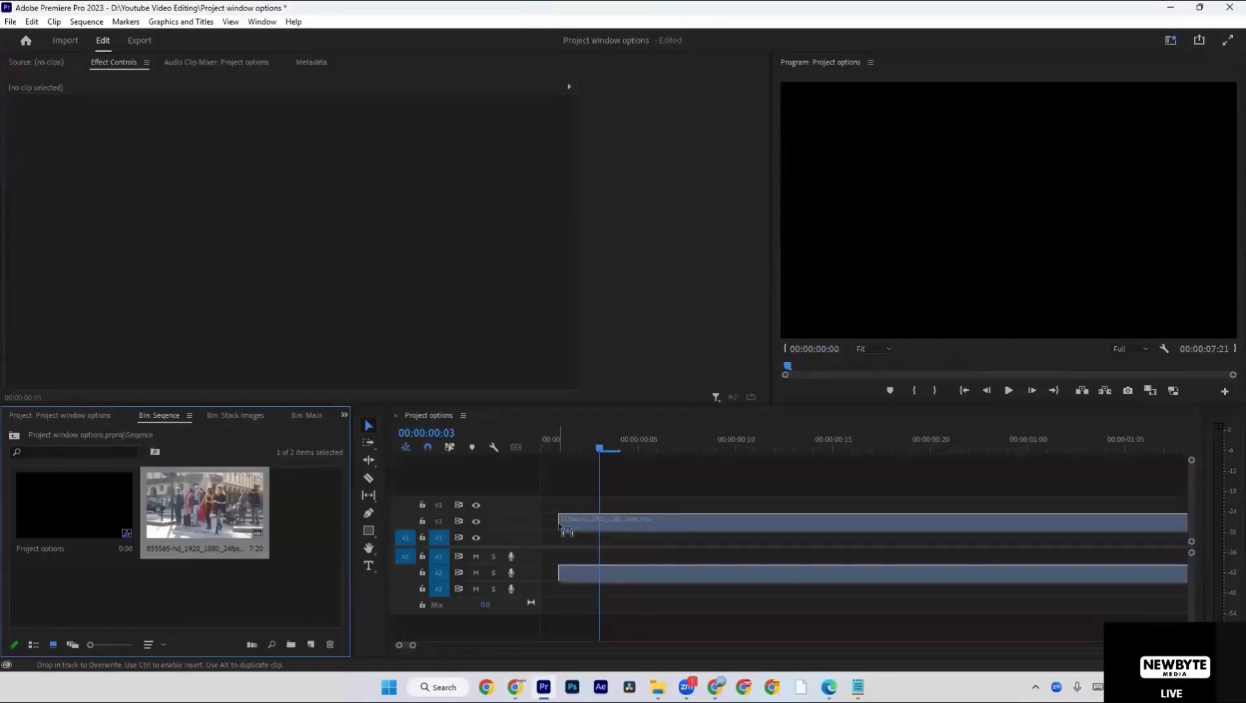
{"action": "mouse_move", "coordinate": [562, 531]}
{"action": "left_mouse_down"}
{"action": "mouse_move", "coordinate": [563, 520]}
{"action": "mouse_move", "coordinate": [553, 540]}
{"action": "left_mouse_up"}
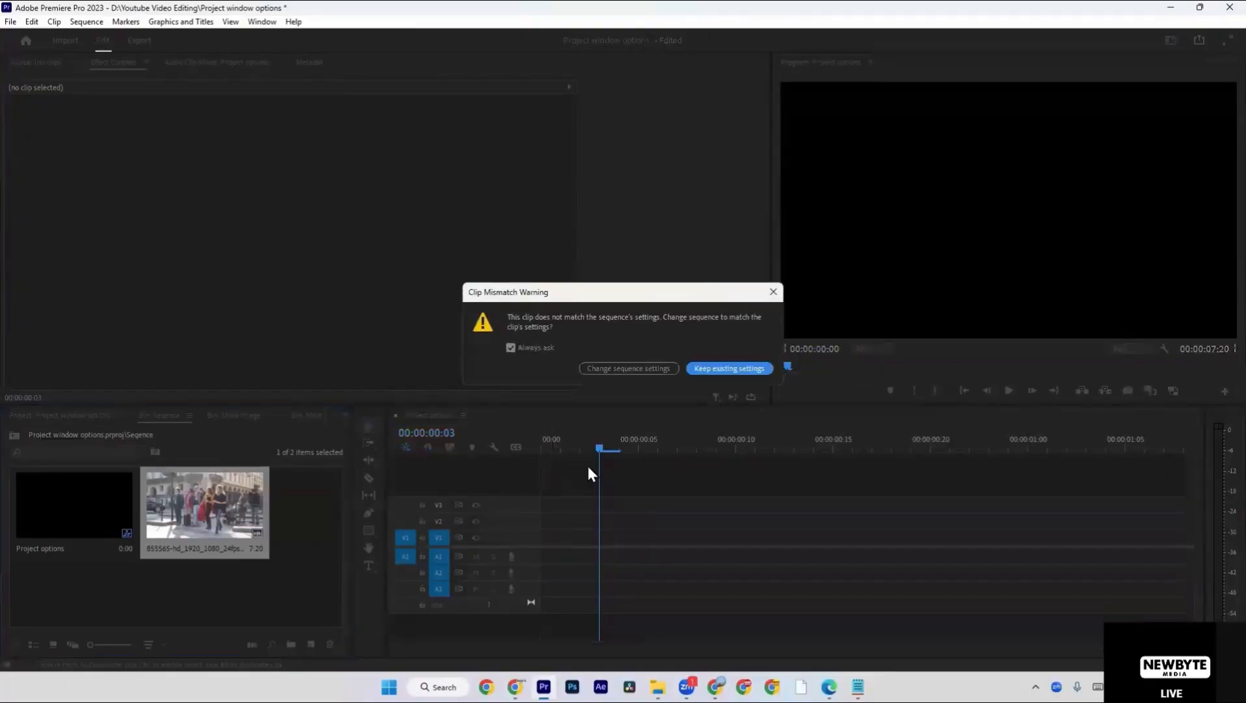
{"action": "left_click", "coordinate": [735, 368]}
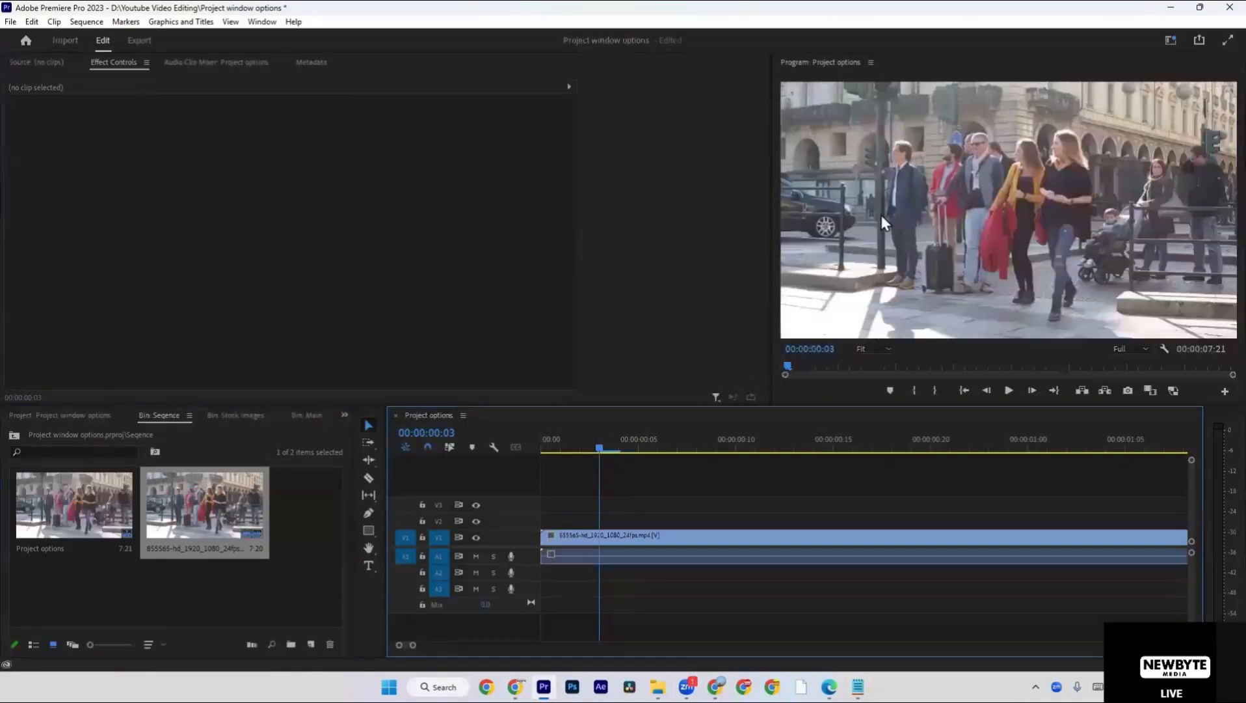
Trim the end of the 855565 clip's video and audio to 00:00:07:09.
{"action": "left_click", "coordinate": [670, 539]}
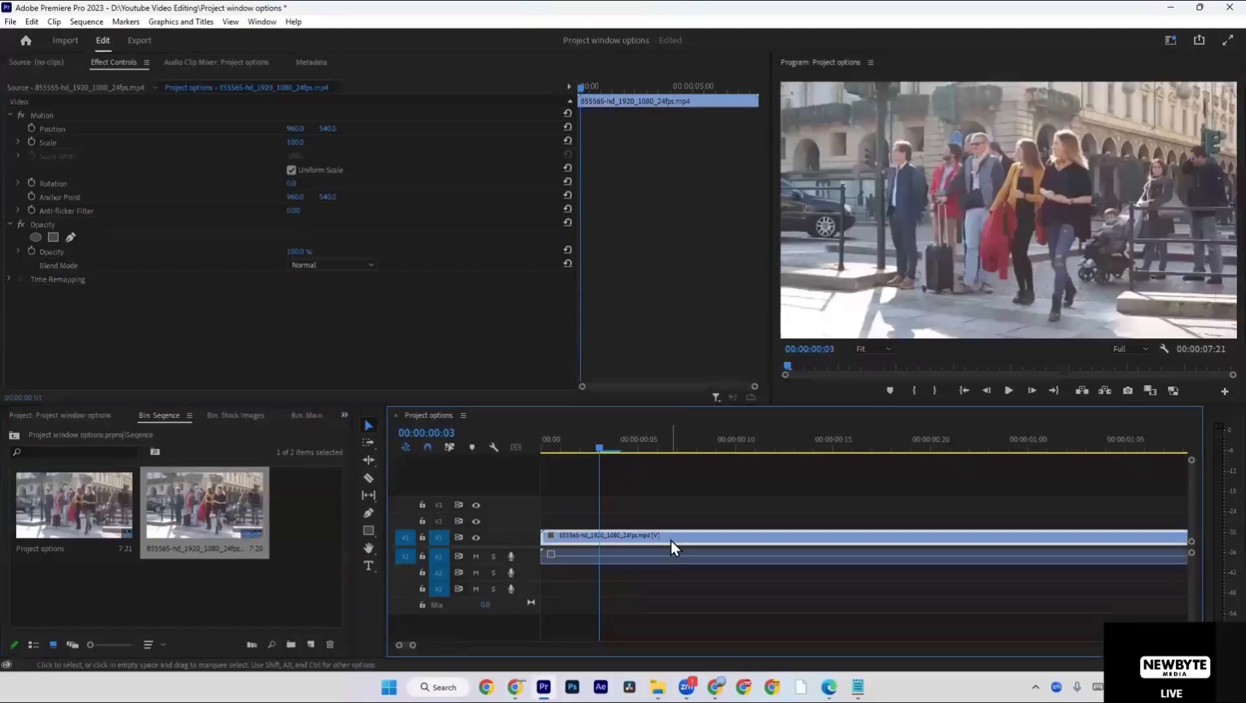
{"action": "right_click", "coordinate": [671, 539]}
{"action": "left_click", "coordinate": [740, 529]}
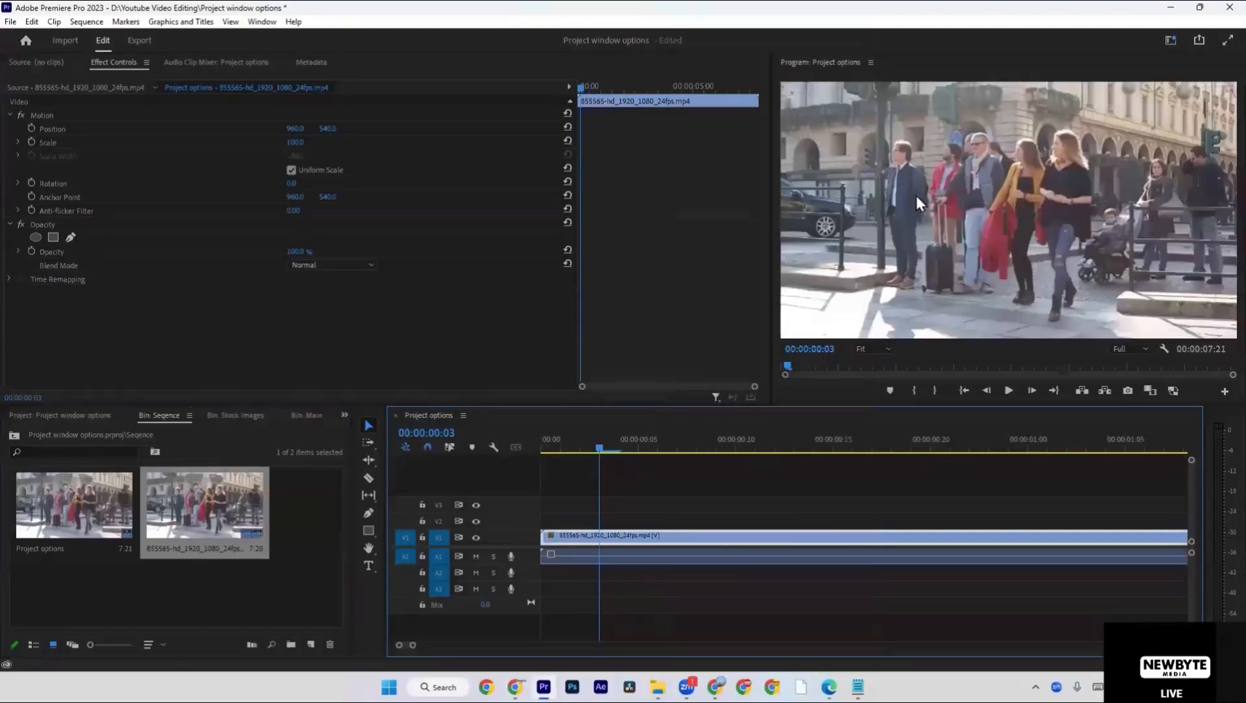
{"action": "left_click", "coordinate": [651, 488]}
{"action": "key", "text": "backslash"}
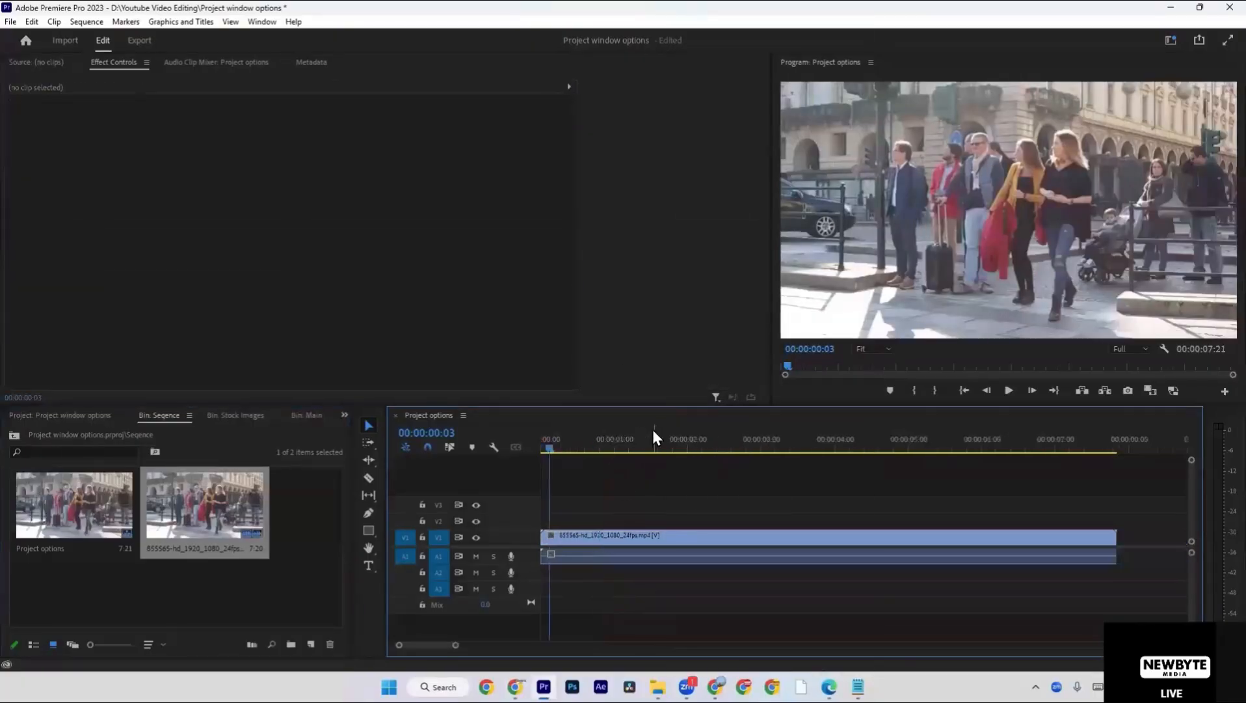
{"action": "left_click_drag", "start_coordinate": [580, 448], "coordinate": [1084, 391]}
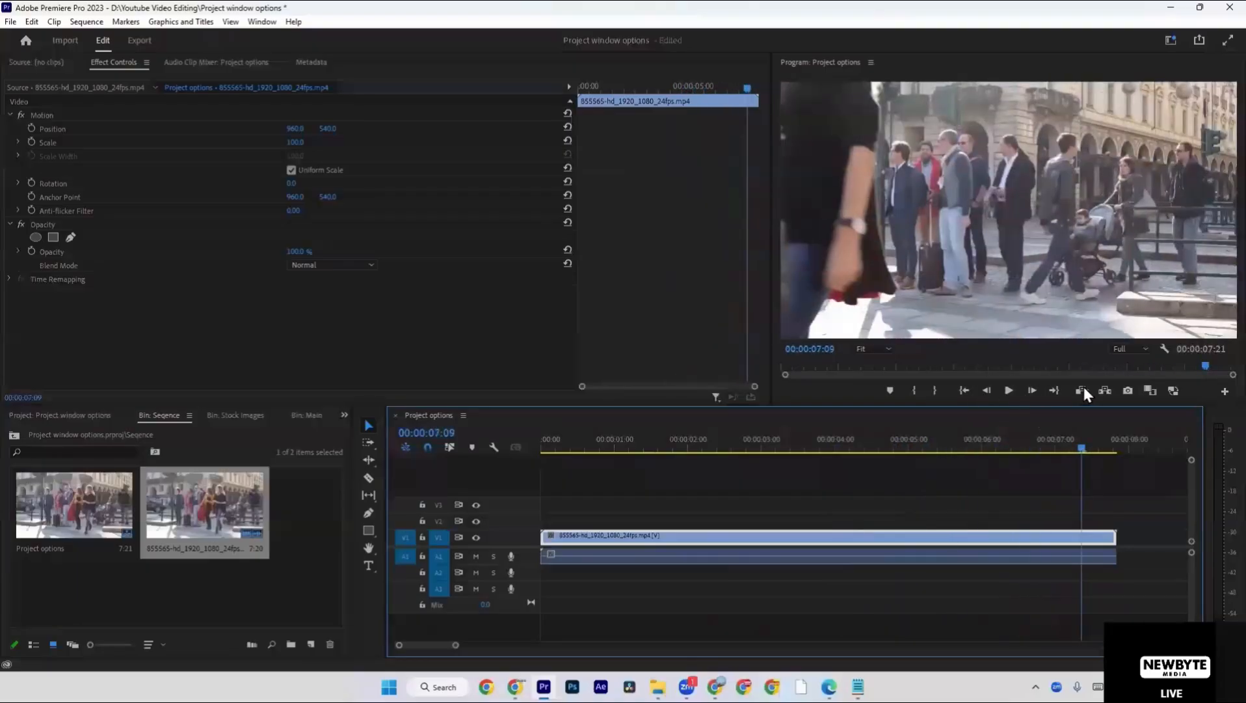
{"action": "left_click_drag", "start_coordinate": [1166, 493], "coordinate": [1113, 553]}
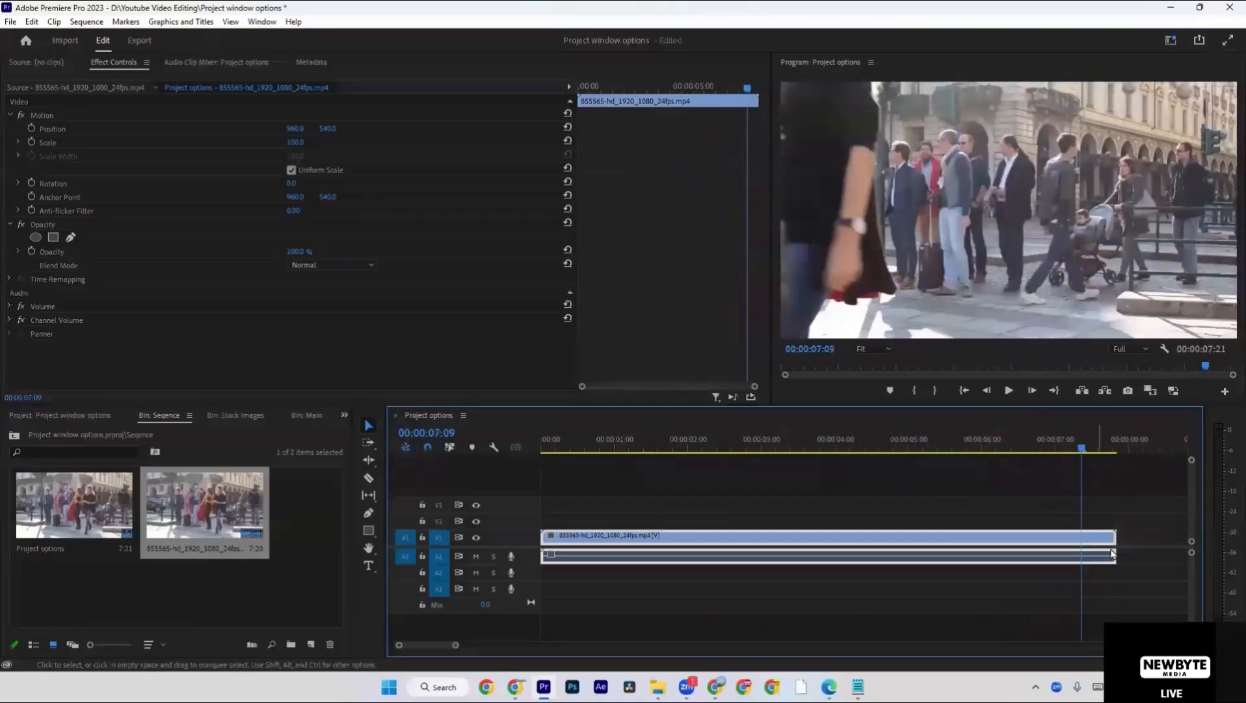
{"action": "left_click_drag", "start_coordinate": [1127, 487], "coordinate": [1082, 558]}
Set the speed of the 855565 clip in the timeline to 400%.
{"action": "left_click_drag", "start_coordinate": [980, 447], "coordinate": [965, 446]}
{"action": "right_click", "coordinate": [984, 536]}
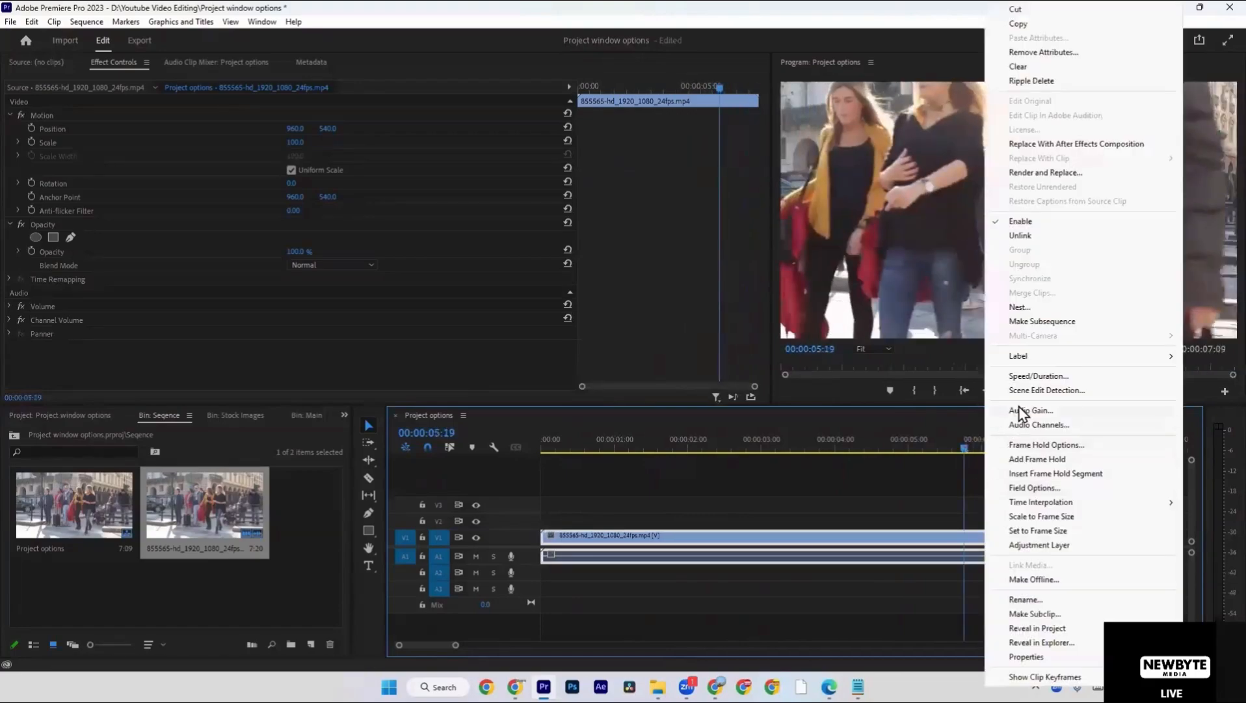
{"action": "left_click", "coordinate": [1026, 378]}
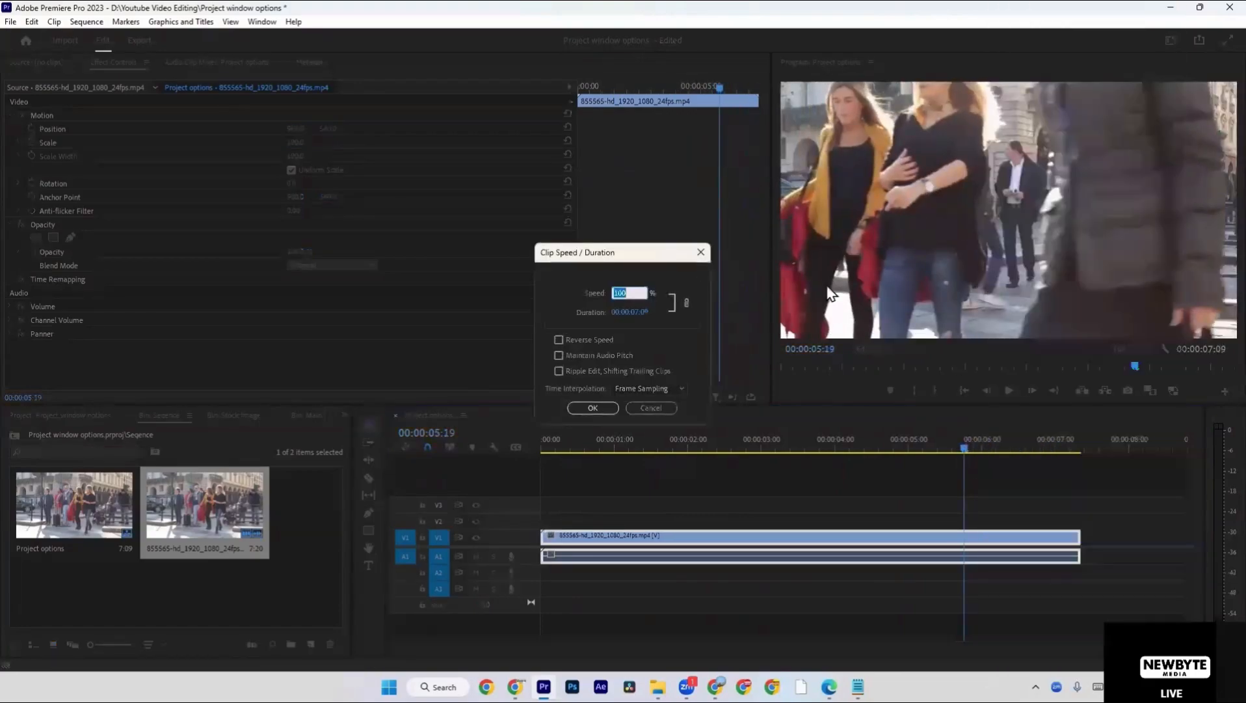
{"action": "type", "text": "0"}
{"action": "left_click", "coordinate": [587, 409]}
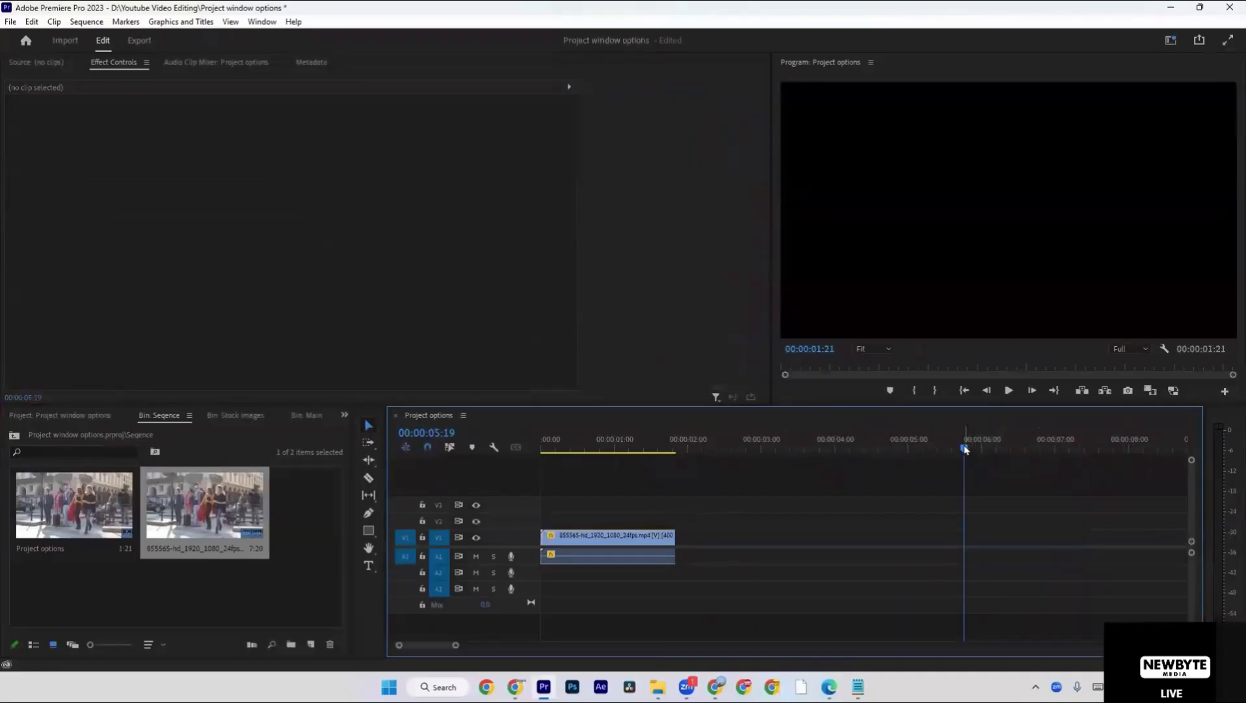
Play back the sped-up clip from the start of the sequence and undo the speed change.
{"action": "left_click_drag", "start_coordinate": [966, 448], "coordinate": [679, 454]}
{"action": "key", "text": "space"}
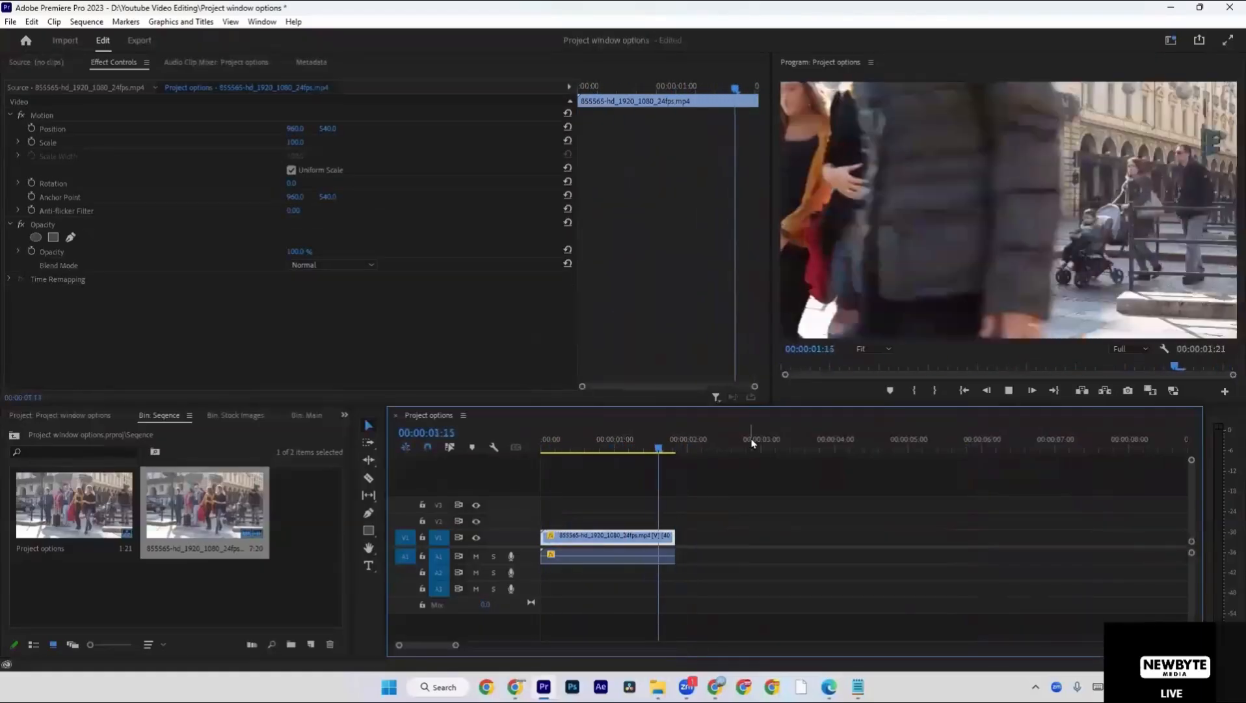
{"action": "left_click", "coordinate": [542, 451]}
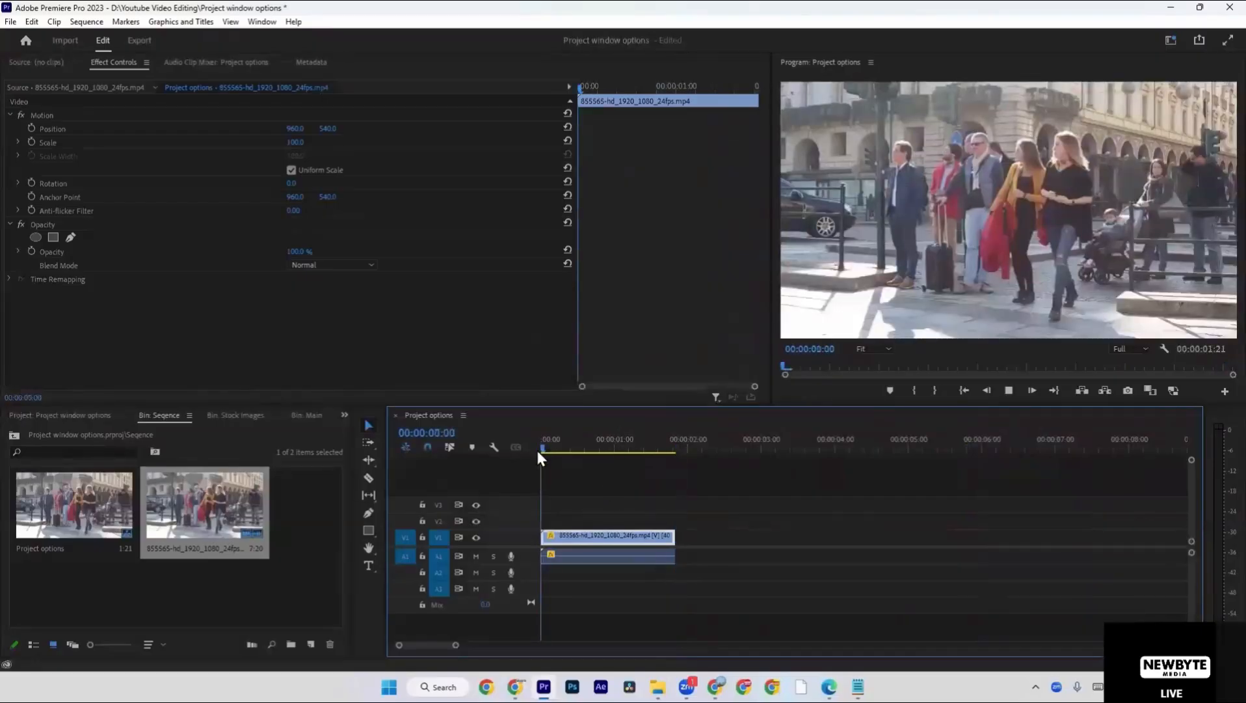
{"action": "key", "text": "space"}
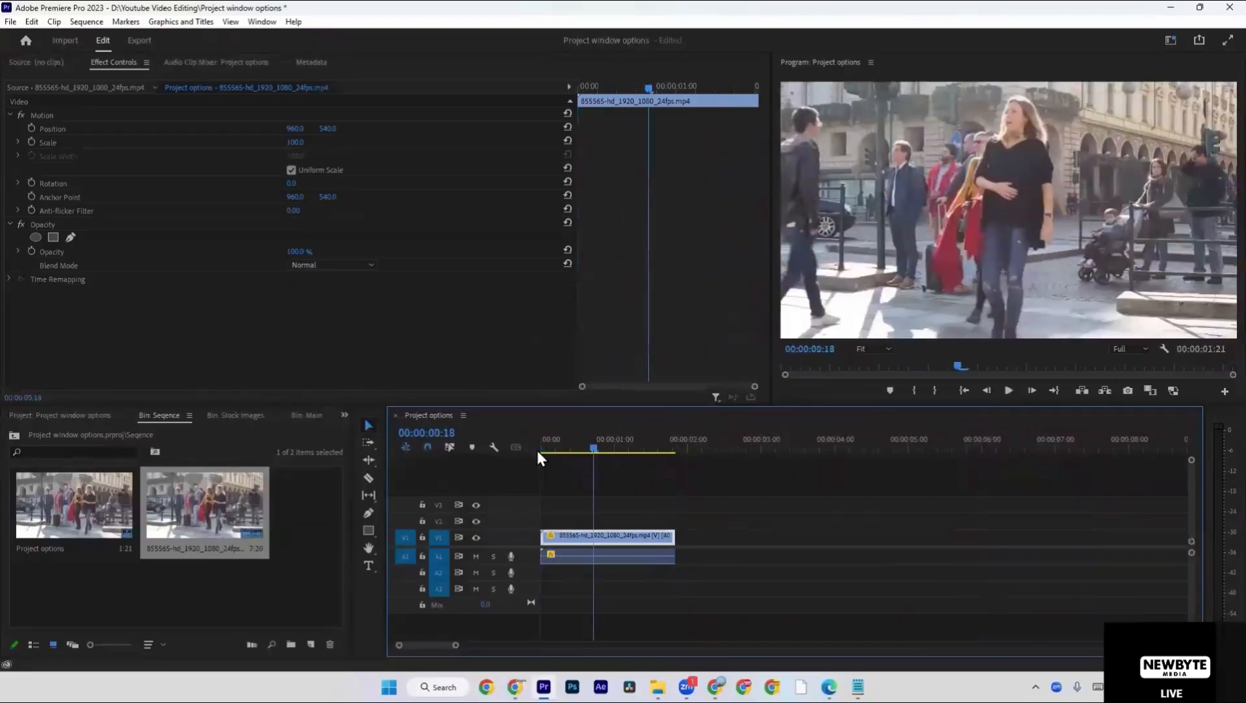
{"action": "key", "text": "ctrl+z"}
{"action": "left_click", "coordinate": [607, 489]}
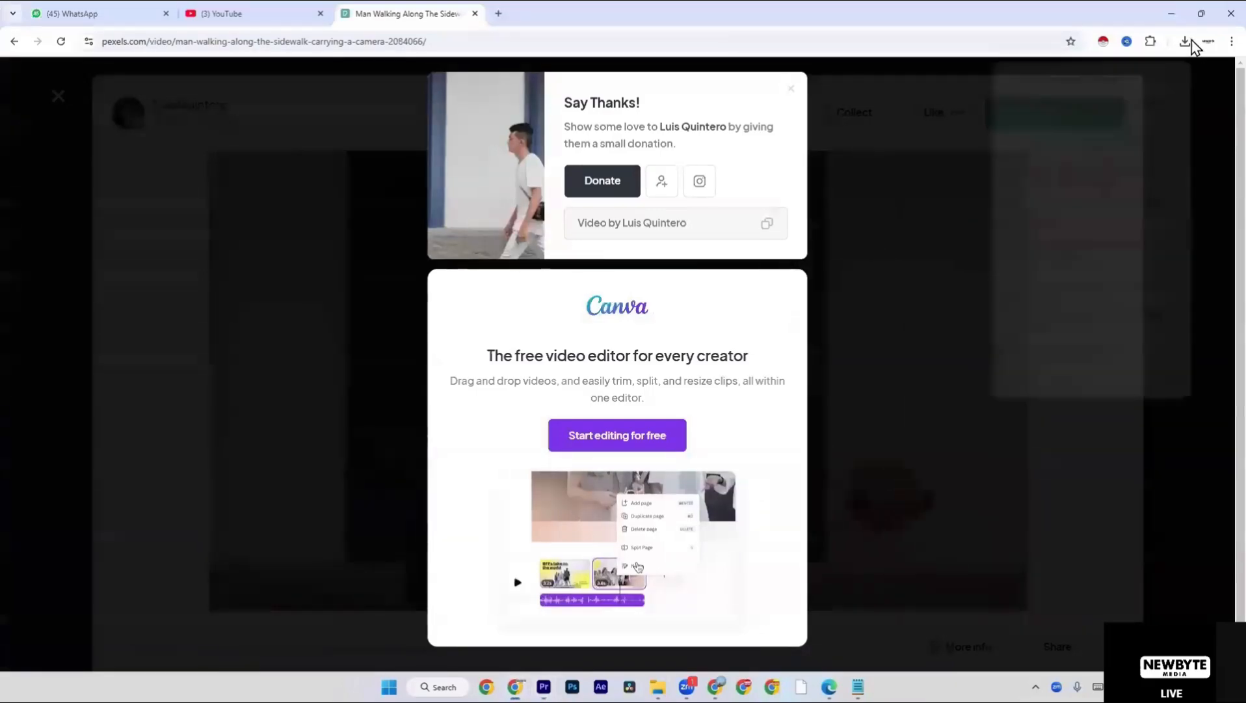
Import the downloaded 2084066-hd_1920_1080_24fps clip from the browser into the Seqence bin and place it directly after the first clip on V1.
{"action": "left_click", "coordinate": [1193, 41]}
{"action": "left_click", "coordinate": [1139, 103]}
{"action": "left_click_drag", "start_coordinate": [1151, 190], "coordinate": [195, 600]}
{"action": "key", "text": "alt+Tab"}
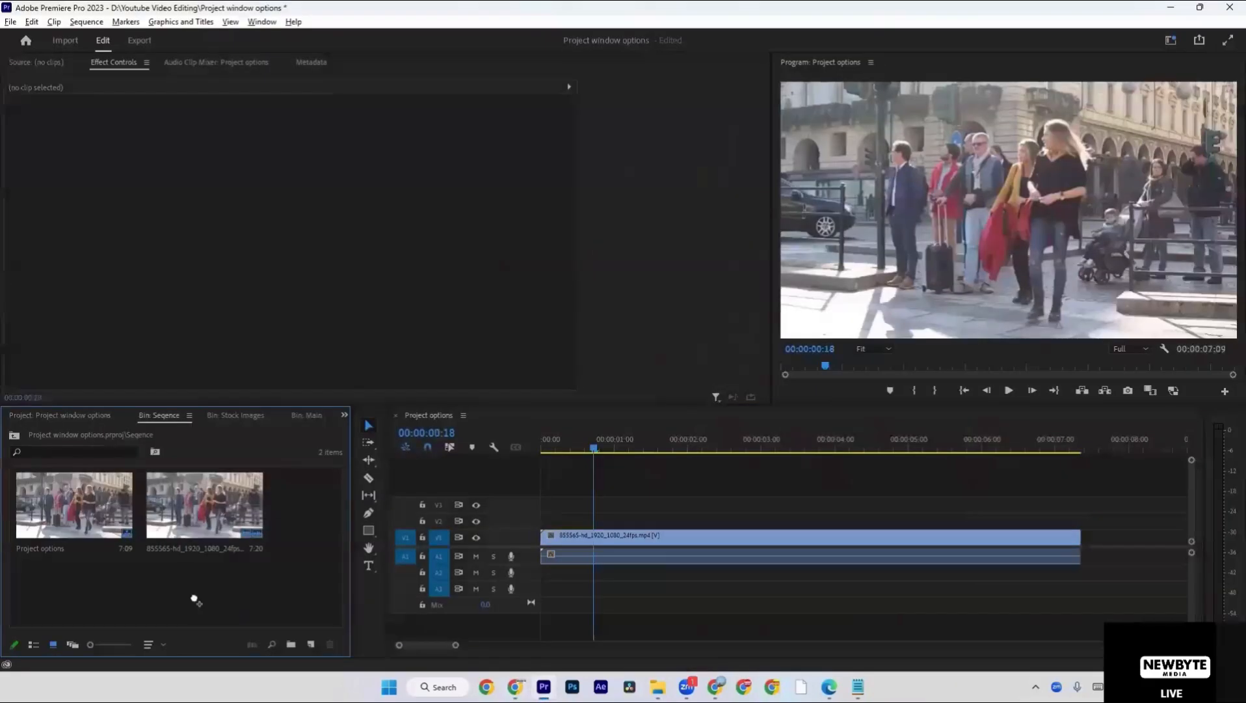
{"action": "left_click_drag", "start_coordinate": [262, 505], "coordinate": [1080, 544]}
{"action": "key", "text": "backslash"}
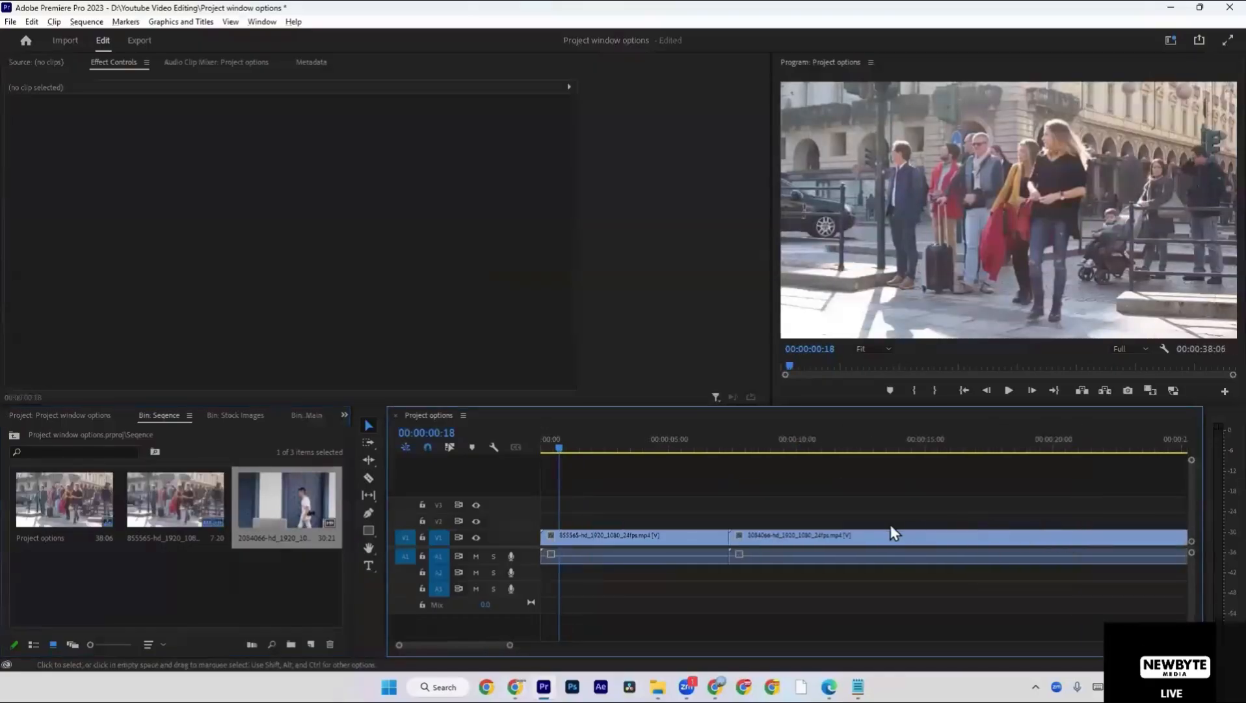
Turn on Linked Selection, try moving the 2084066 clip up to track V3, and undo the move.
{"action": "left_click_drag", "start_coordinate": [872, 538], "coordinate": [866, 523]}
{"action": "key", "text": "ctrl+z"}
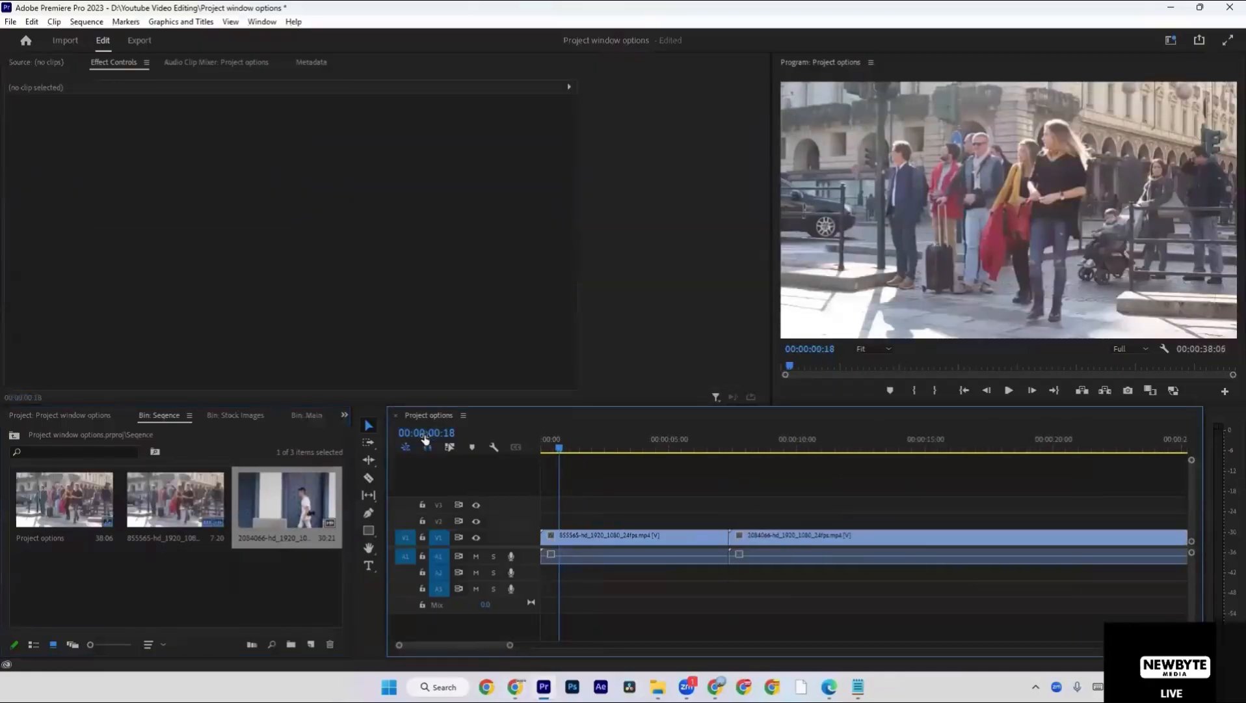
{"action": "left_click", "coordinate": [449, 447]}
{"action": "left_click_drag", "start_coordinate": [974, 537], "coordinate": [961, 506]}
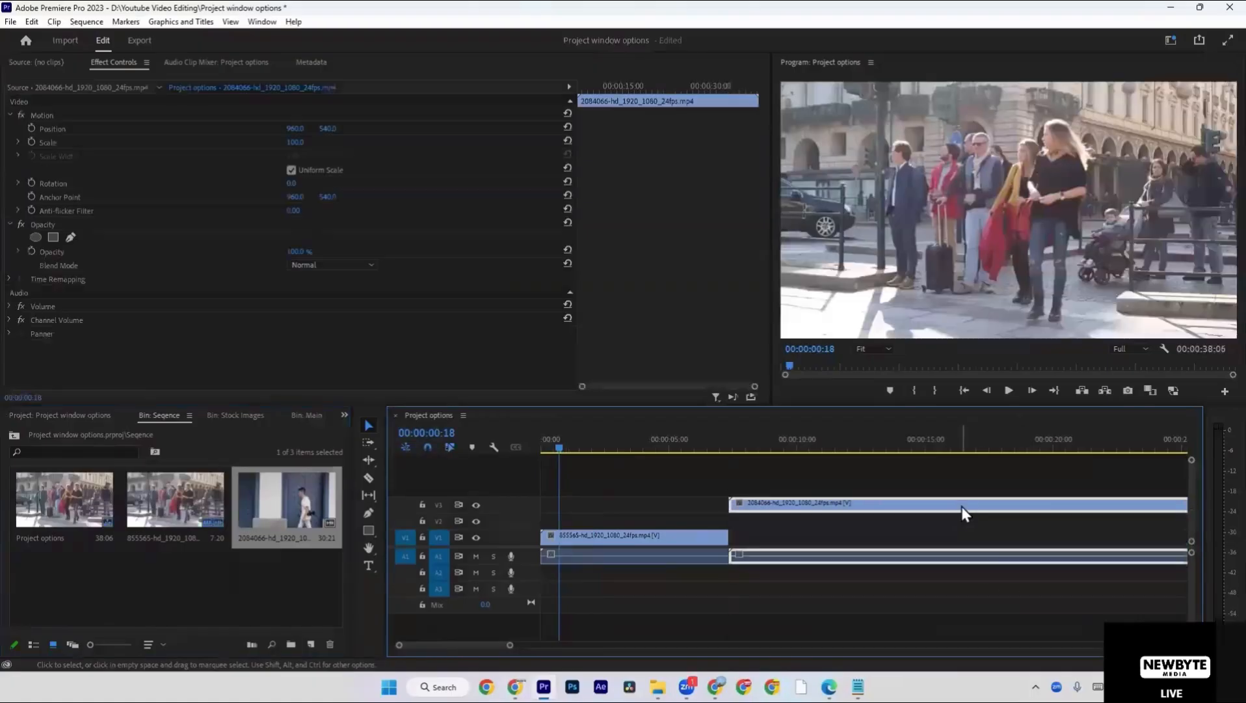
{"action": "key", "text": "ctrl+z"}
{"action": "left_click", "coordinate": [905, 506]}
{"action": "key", "text": "backslash"}
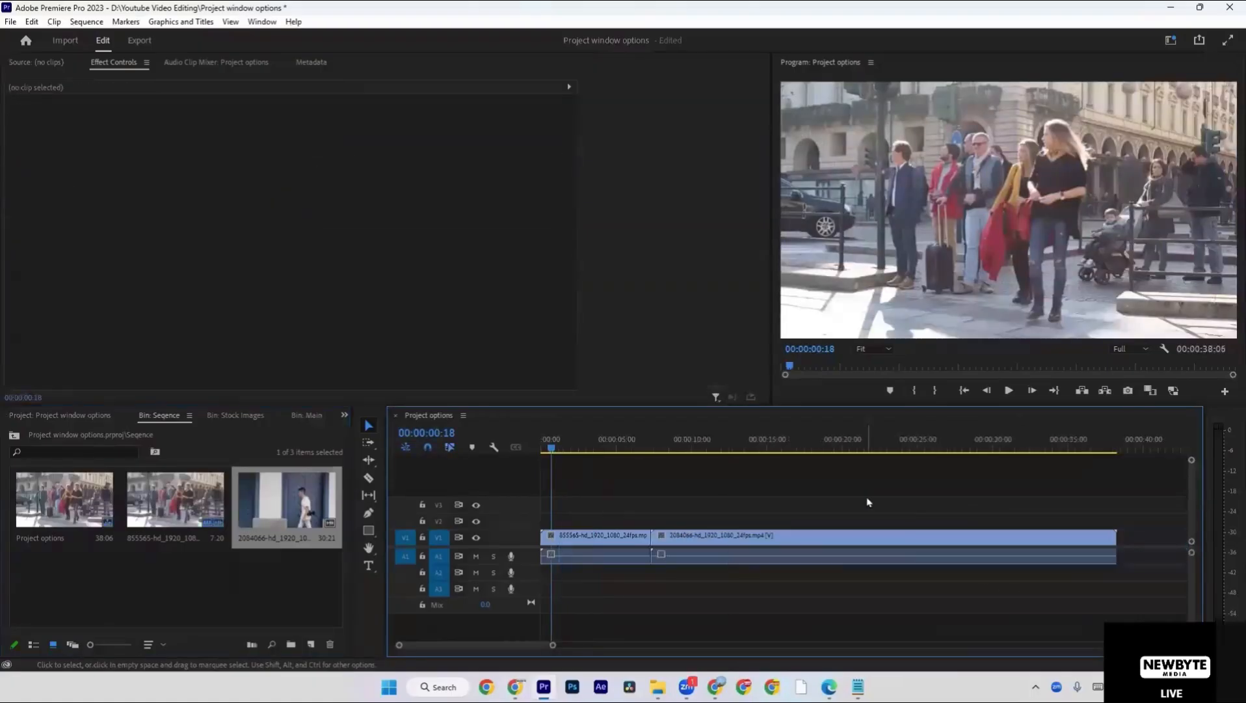
Create a new Project Shortcut named 123 from the Seqence bin.
{"action": "left_click", "coordinate": [634, 536]}
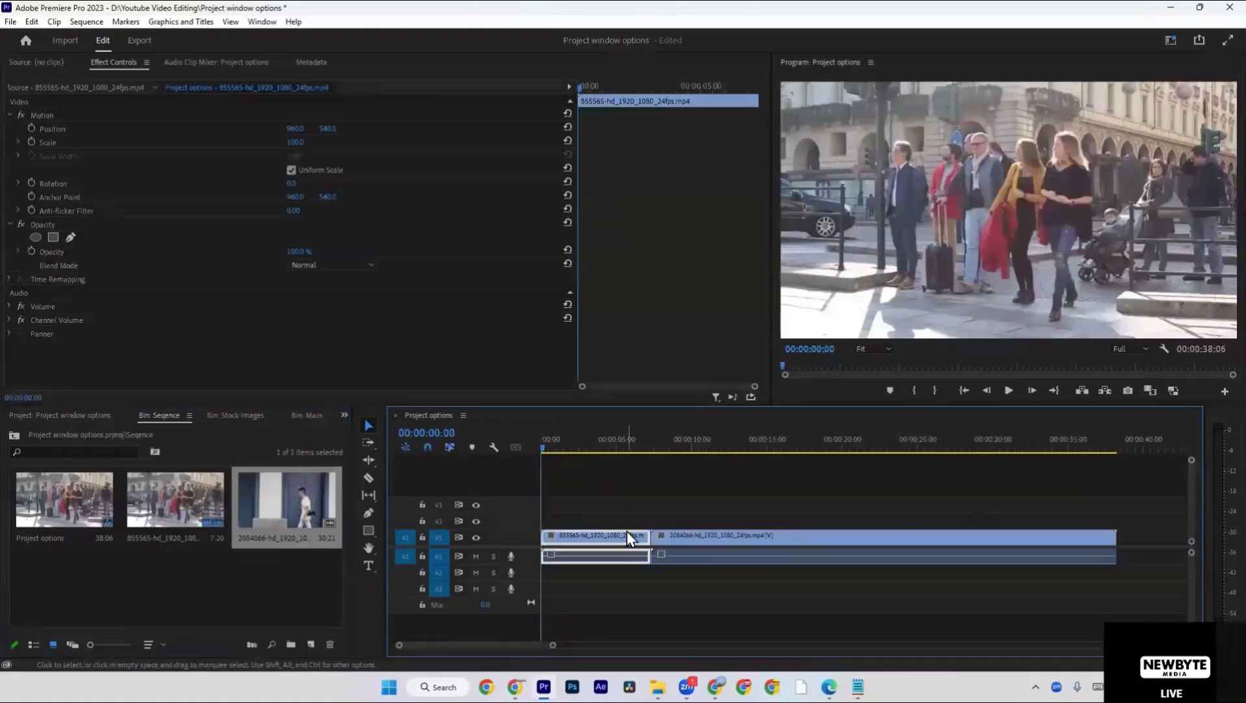
{"action": "right_click", "coordinate": [198, 570]}
{"action": "mouse_move", "coordinate": [237, 385]}
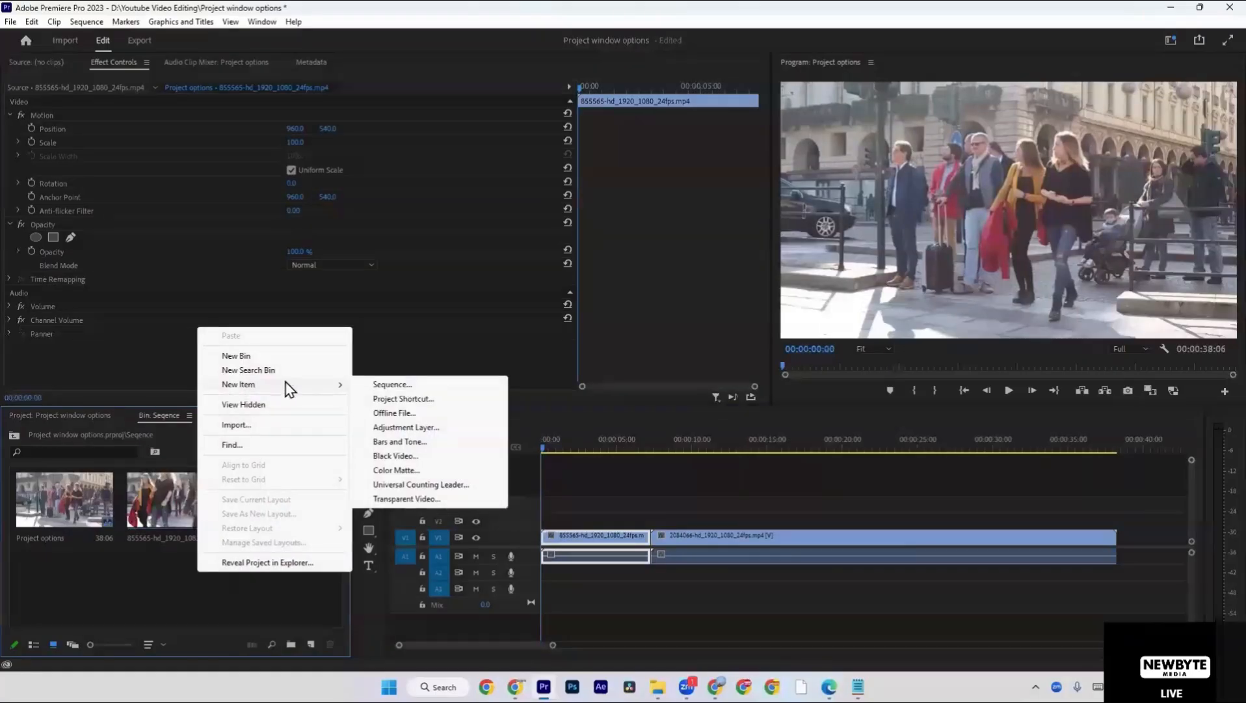
{"action": "left_click", "coordinate": [424, 400]}
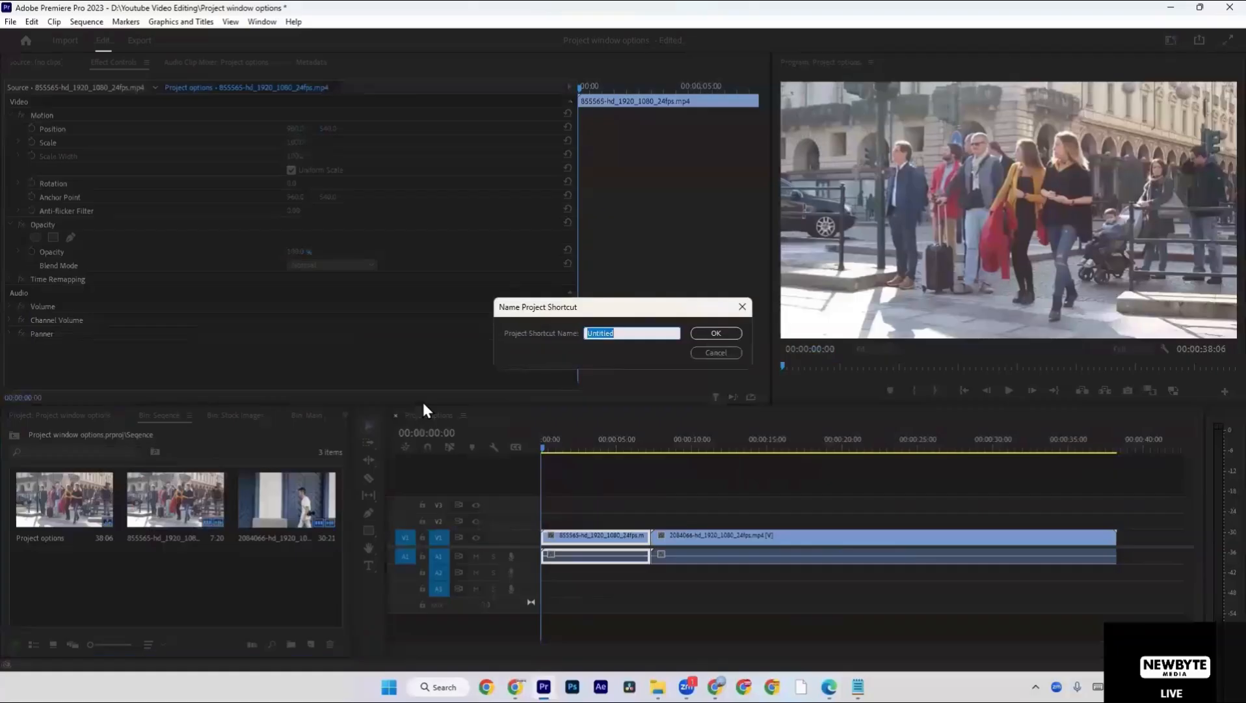
{"action": "type", "text": "123"}
{"action": "key", "text": "Return"}
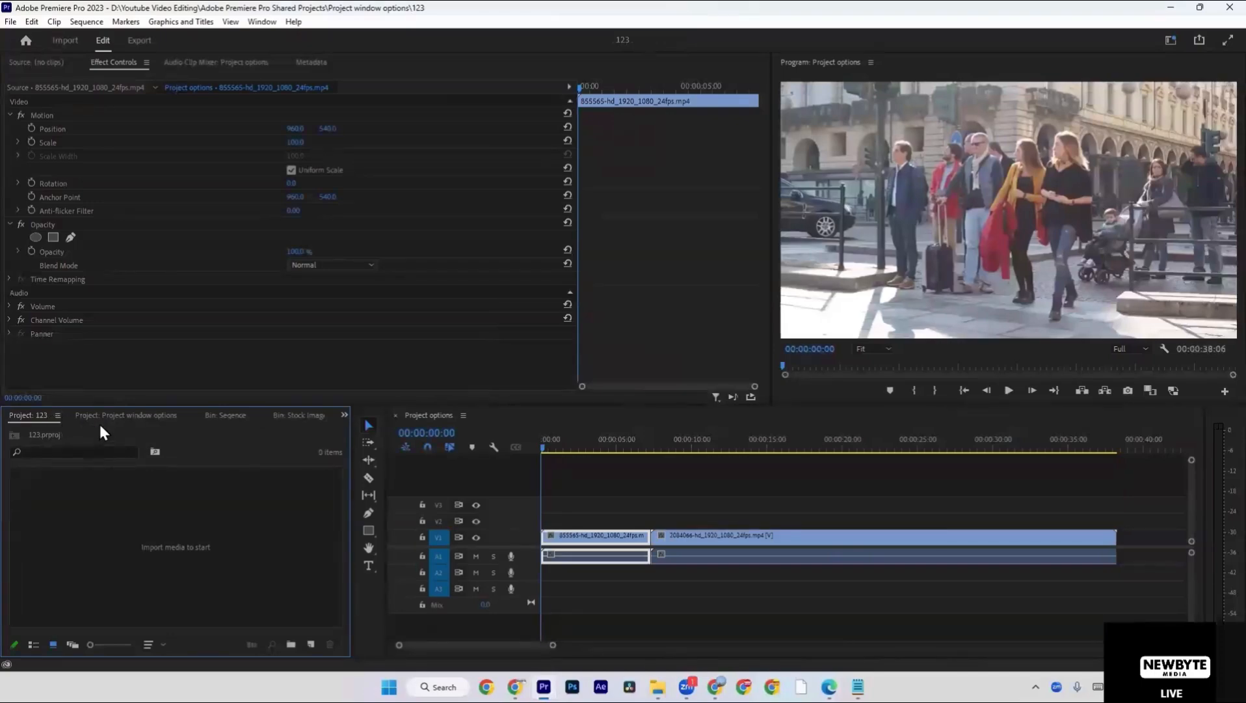
Examine the New Item options available in the empty 123 project.
{"action": "right_click", "coordinate": [105, 503]}
{"action": "left_click", "coordinate": [113, 522]}
{"action": "left_click", "coordinate": [753, 514]}
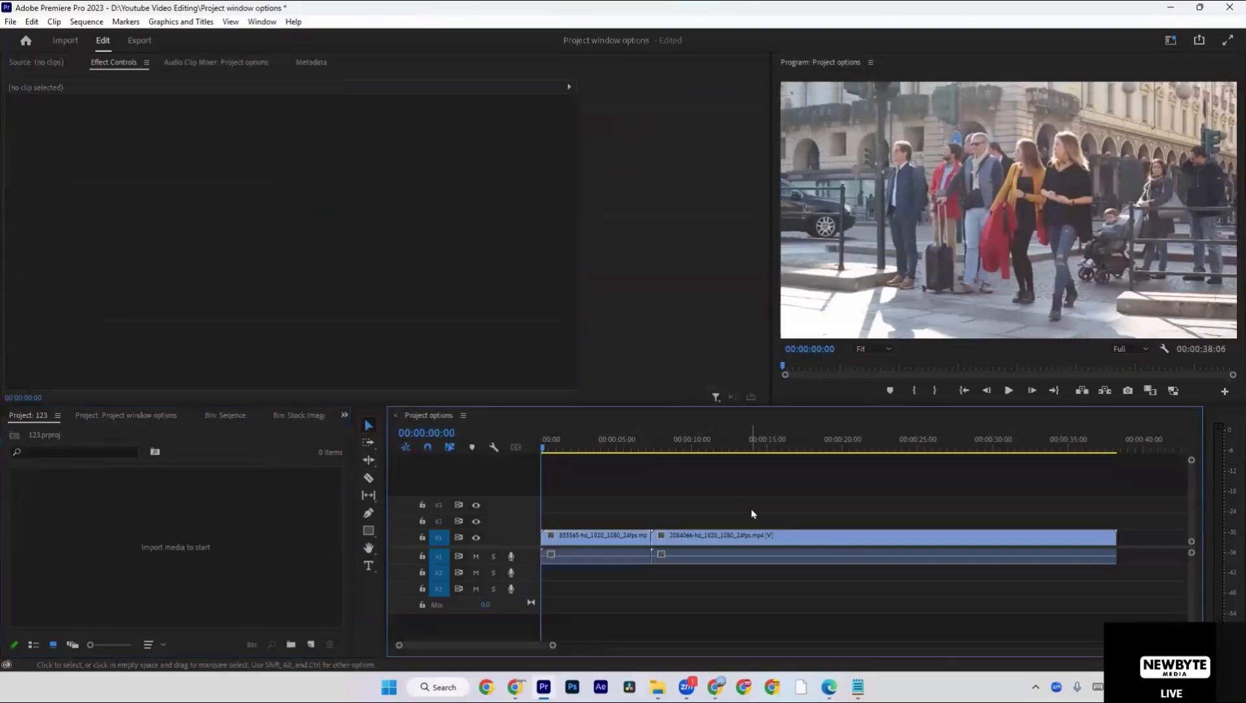
{"action": "right_click", "coordinate": [102, 489]}
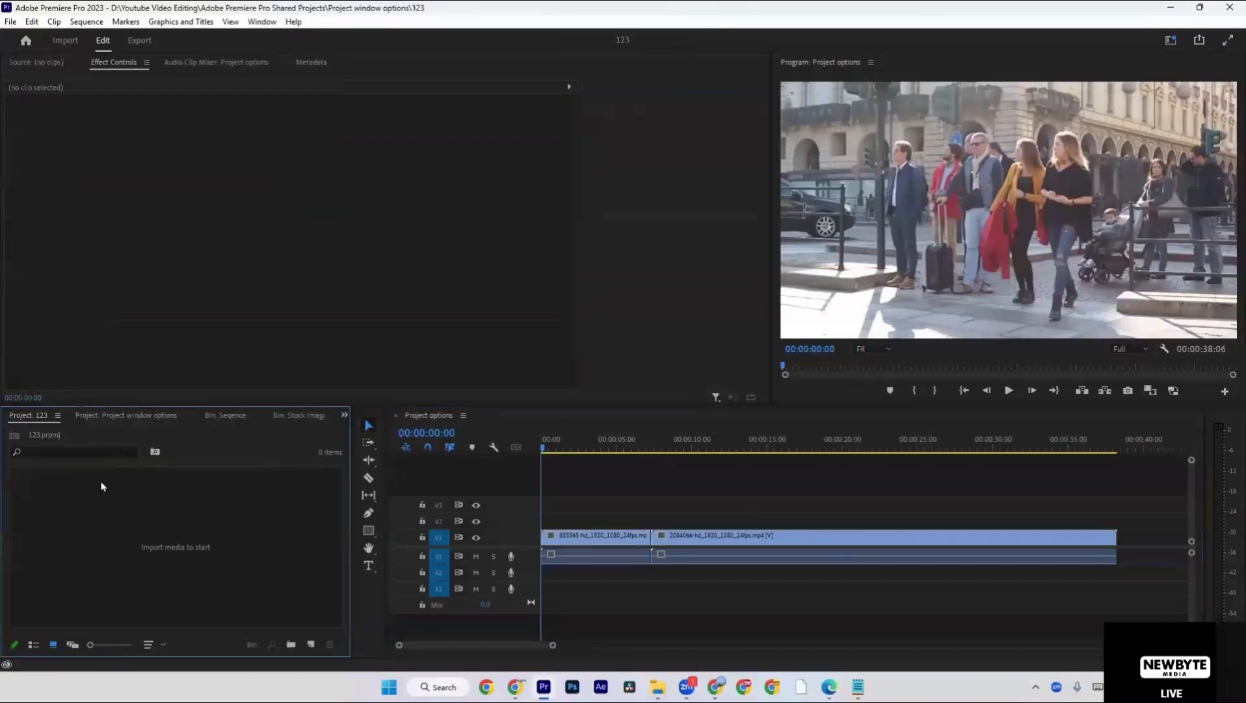
{"action": "mouse_move", "coordinate": [211, 294]}
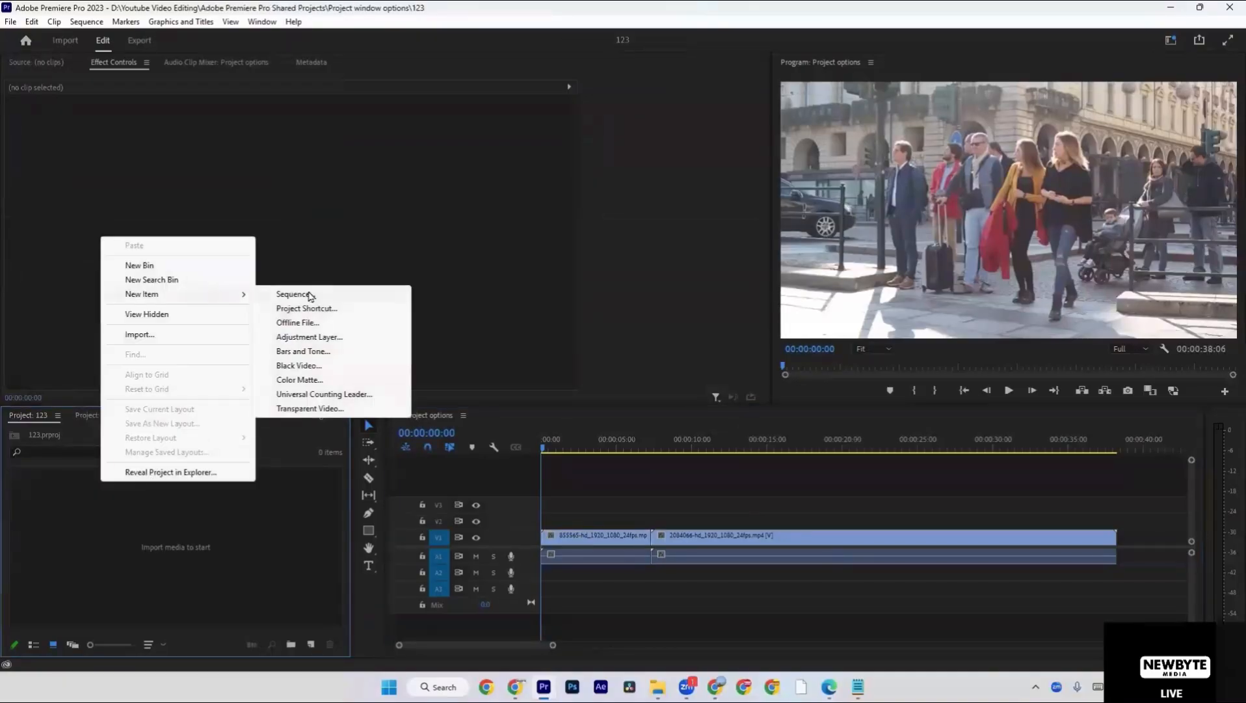
{"action": "left_click", "coordinate": [330, 532]}
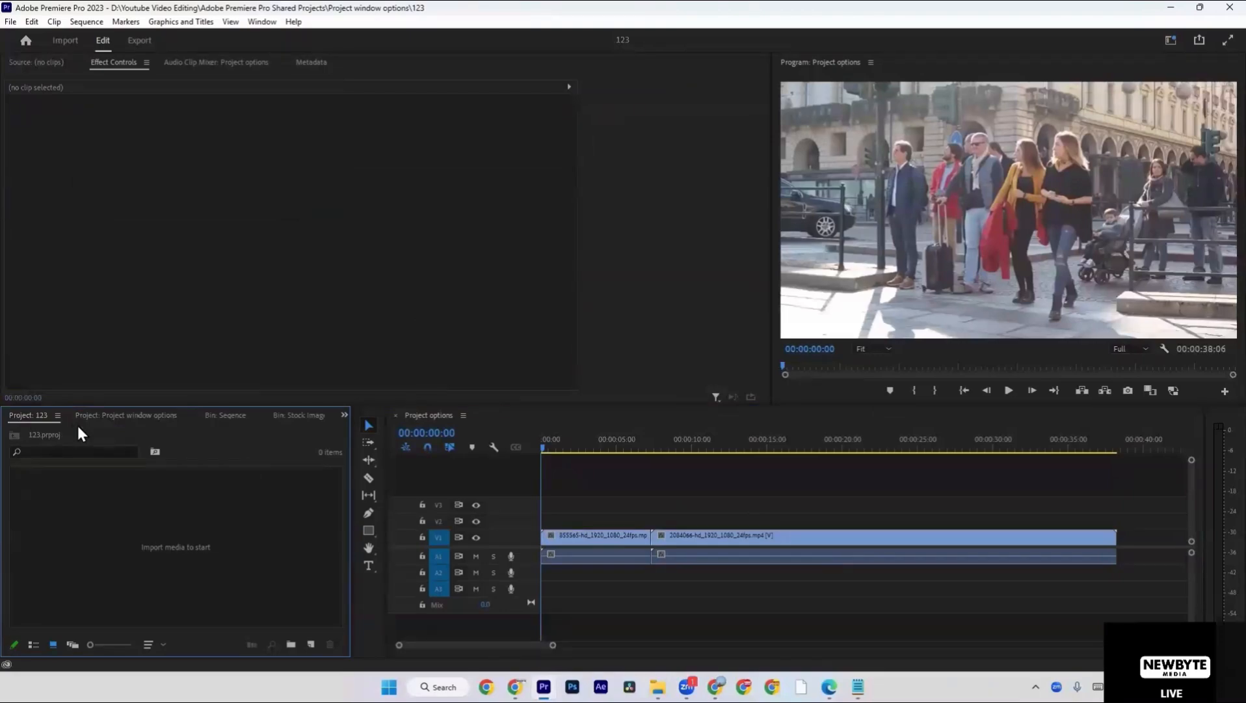
{"action": "right_click", "coordinate": [134, 555]}
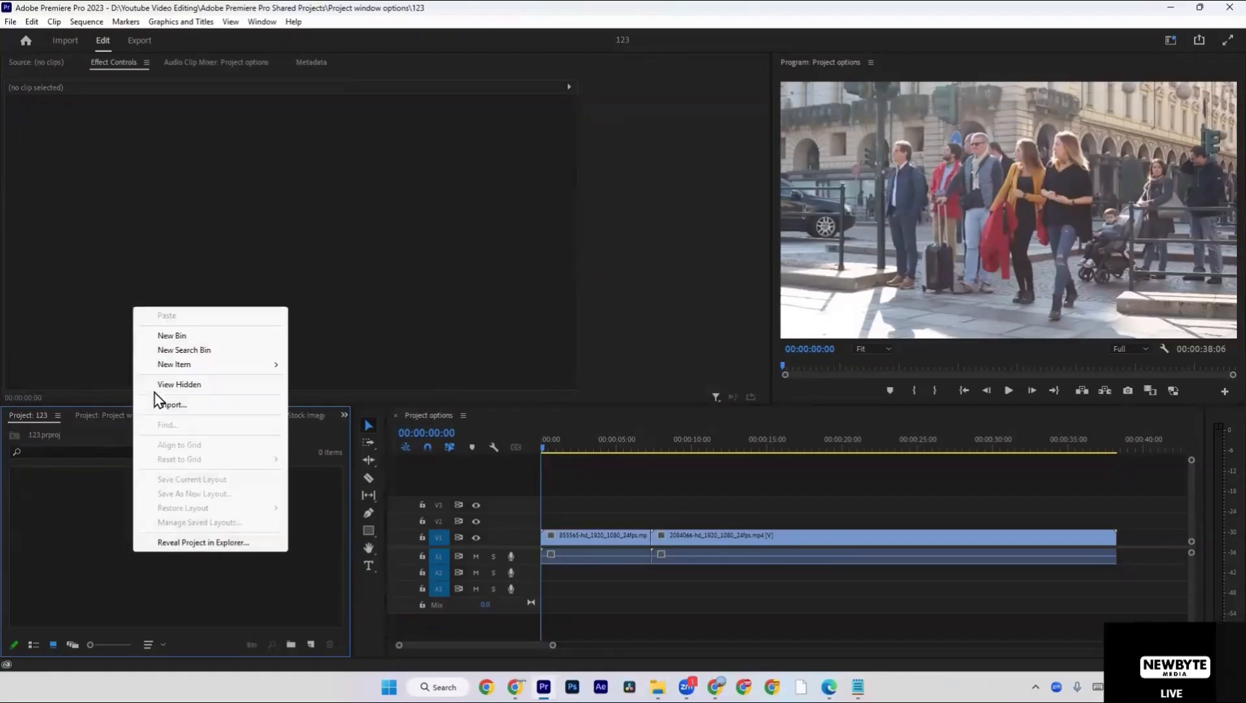
{"action": "mouse_move", "coordinate": [231, 365]}
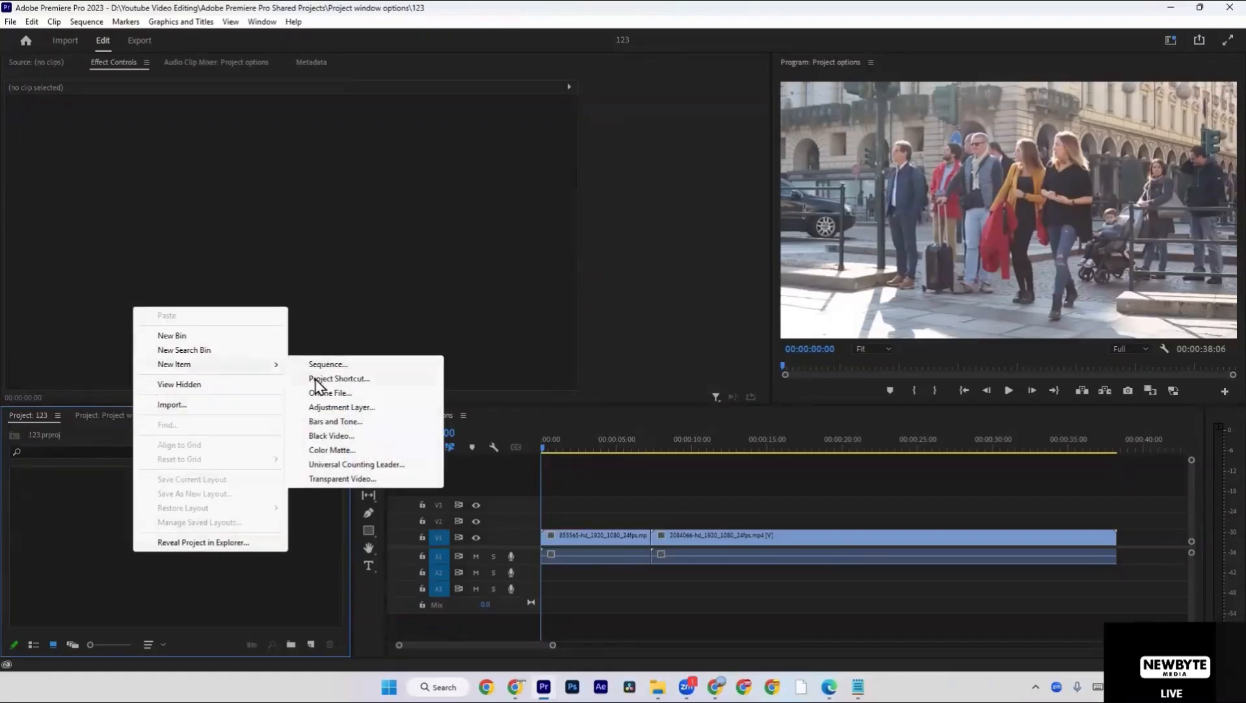
{"action": "left_click", "coordinate": [31, 498]}
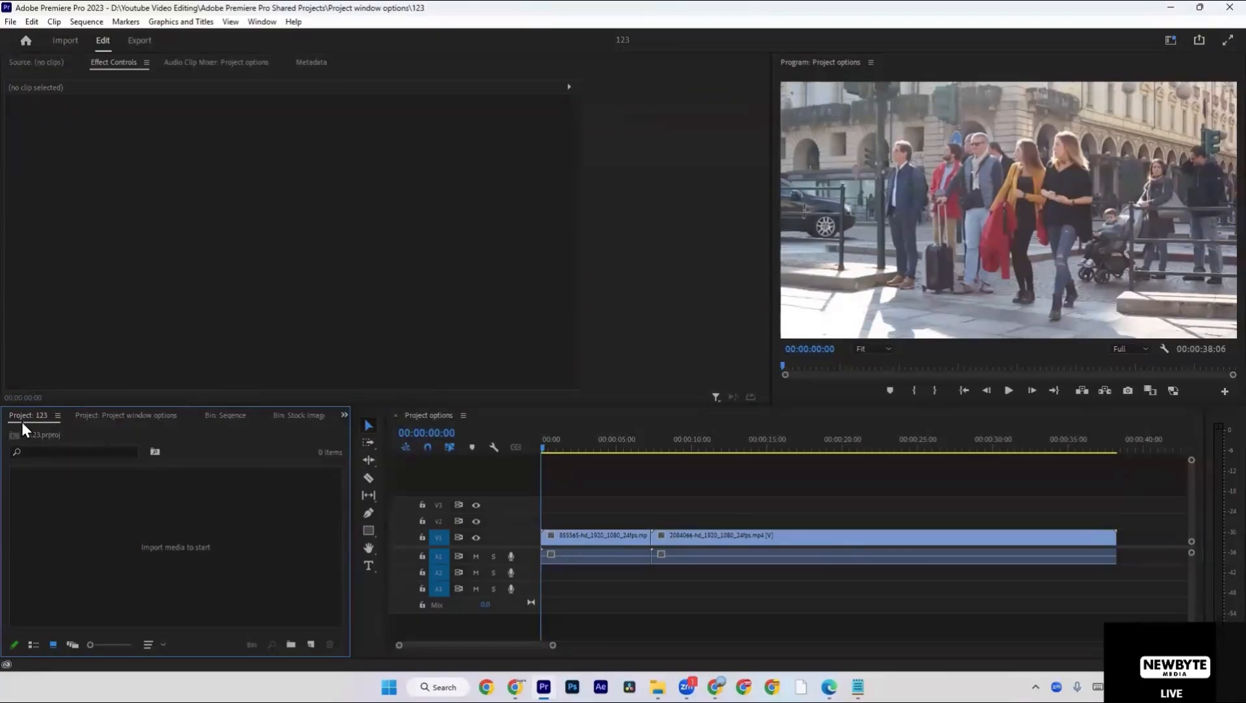
{"action": "right_click", "coordinate": [80, 505]}
{"action": "mouse_move", "coordinate": [153, 324]}
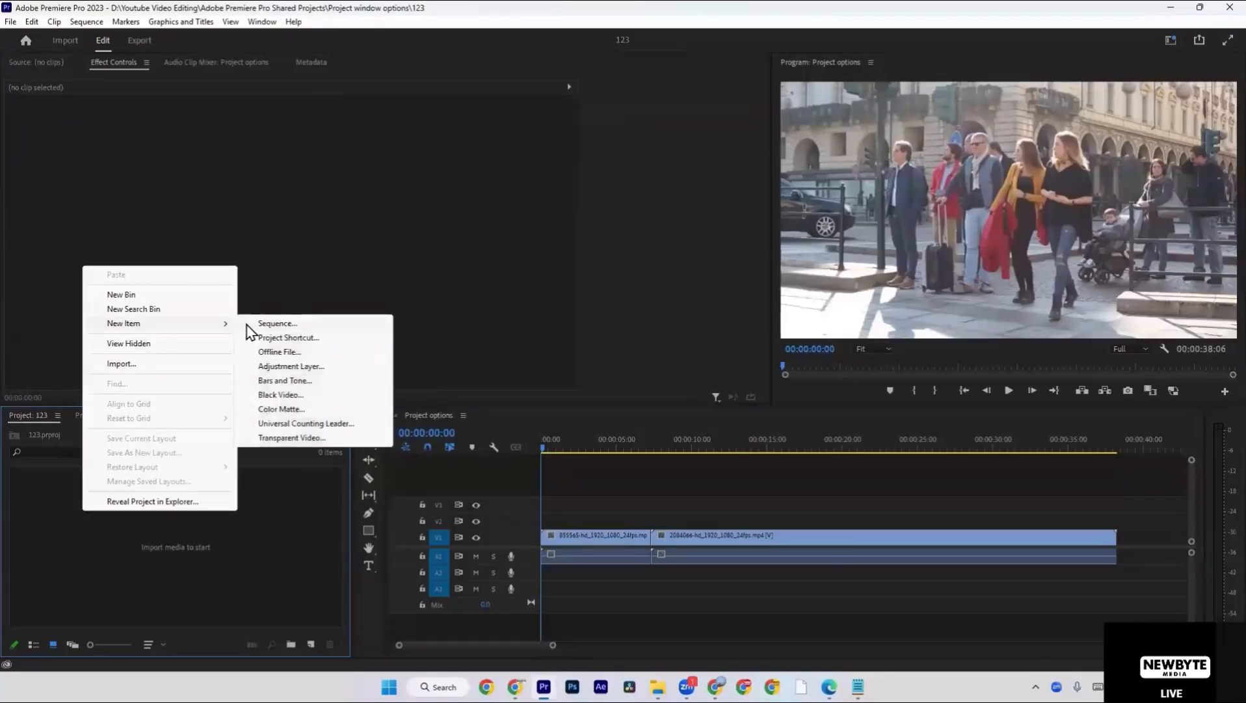
{"action": "left_click", "coordinate": [198, 517]}
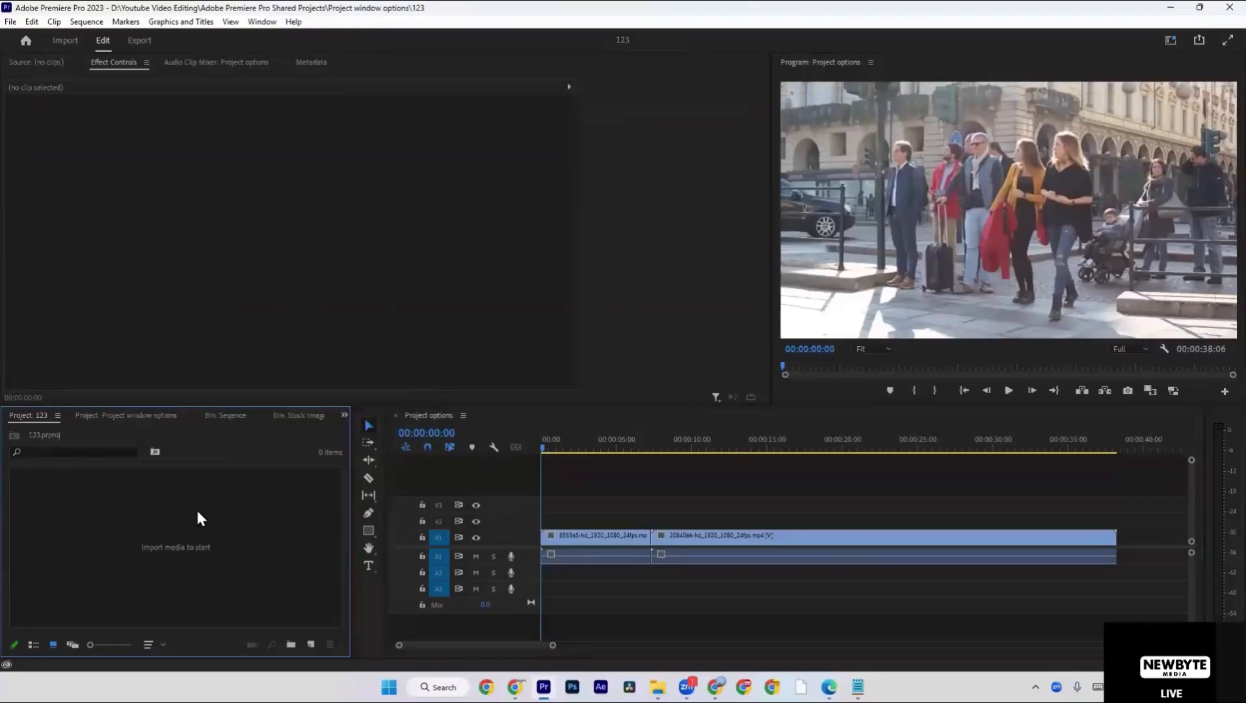
Close the 123 project and delete its shortcut from the Project window options project.
{"action": "right_click", "coordinate": [38, 416]}
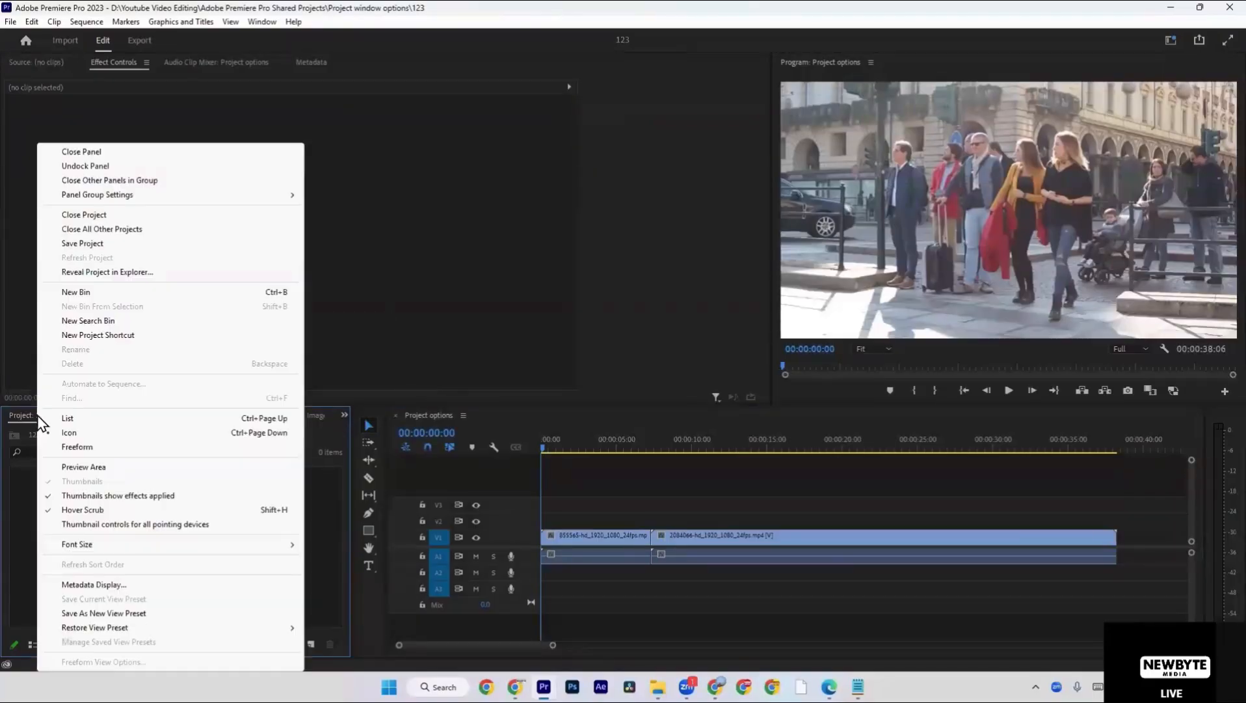
{"action": "left_click", "coordinate": [77, 216]}
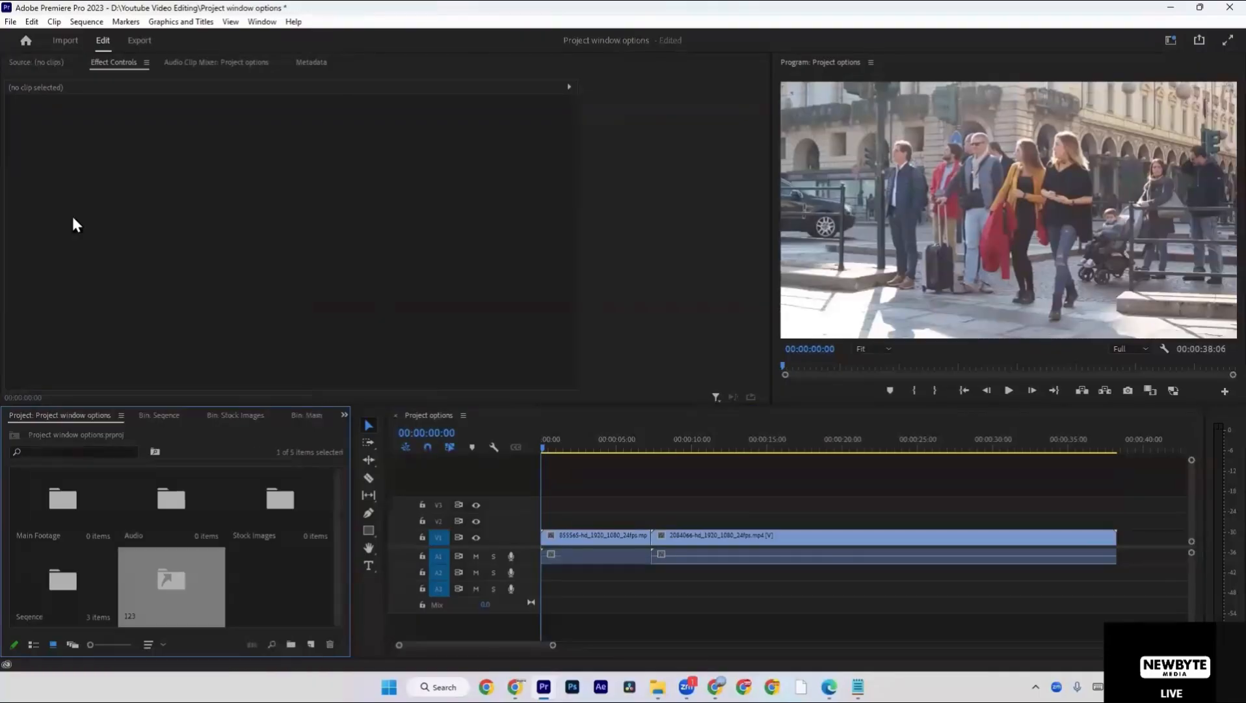
{"action": "right_click", "coordinate": [285, 602]}
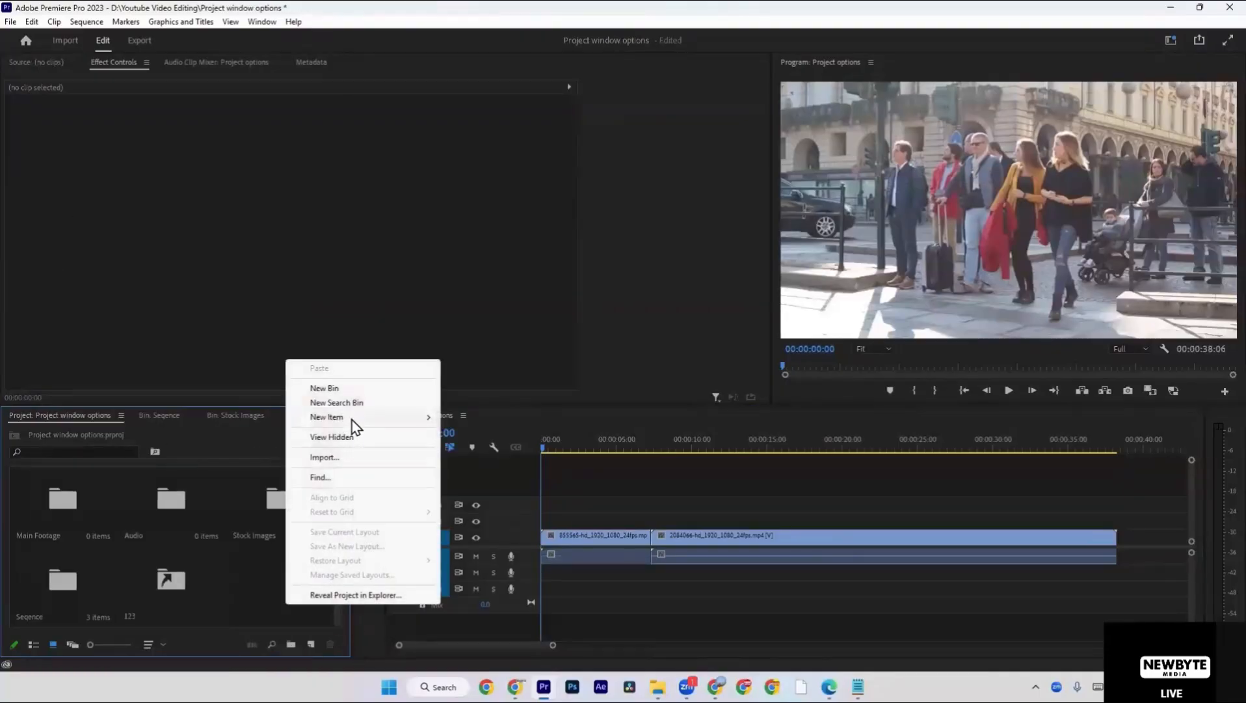
{"action": "mouse_move", "coordinate": [351, 420]}
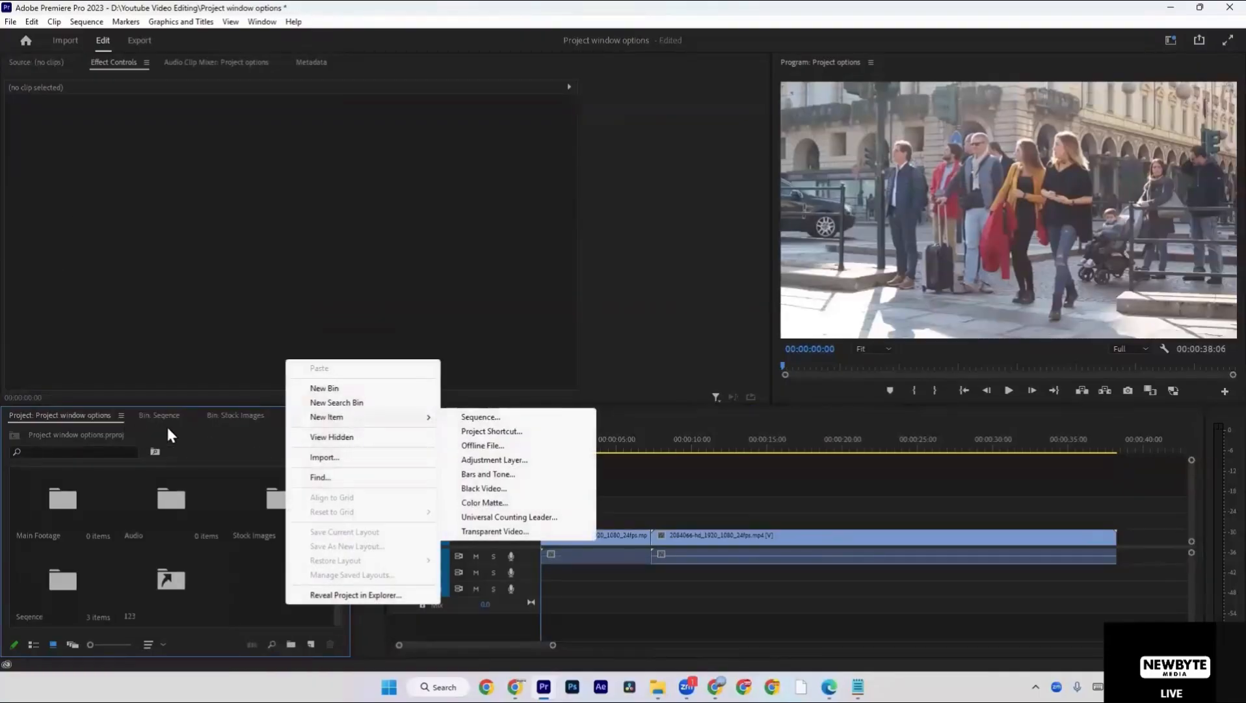
{"action": "left_click", "coordinate": [75, 411]}
{"action": "right_click", "coordinate": [75, 411]}
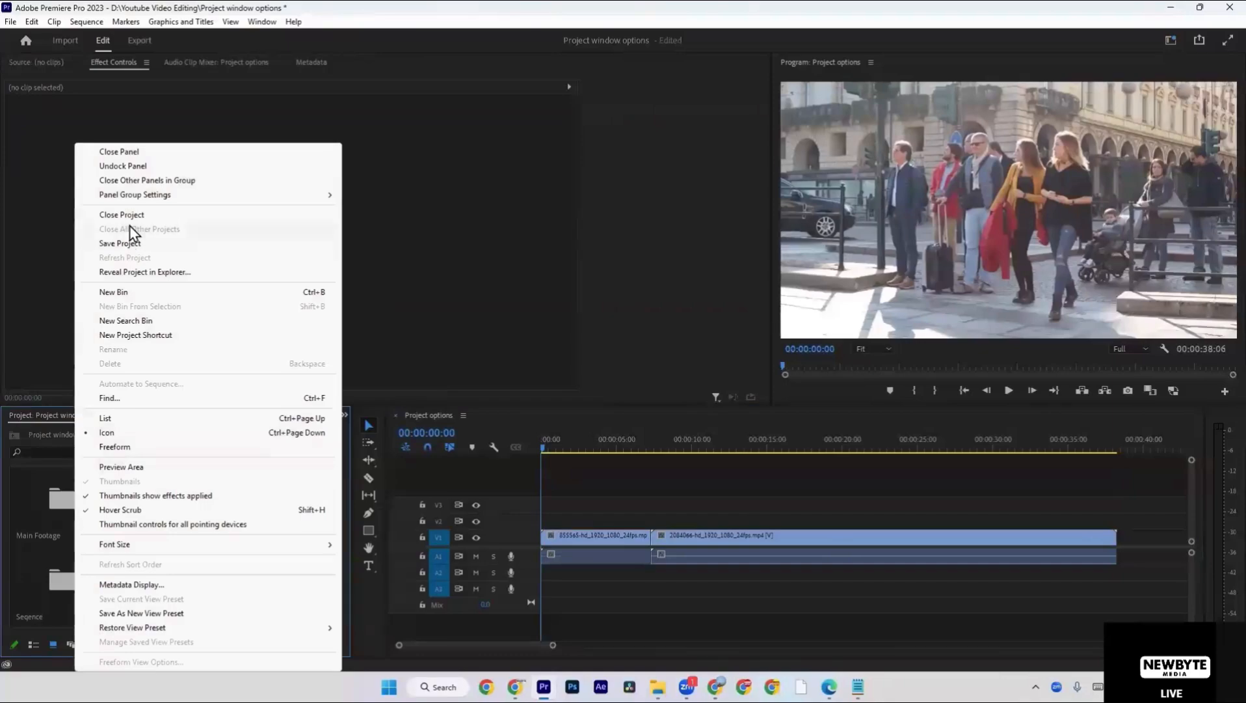
{"action": "left_click", "coordinate": [51, 423]}
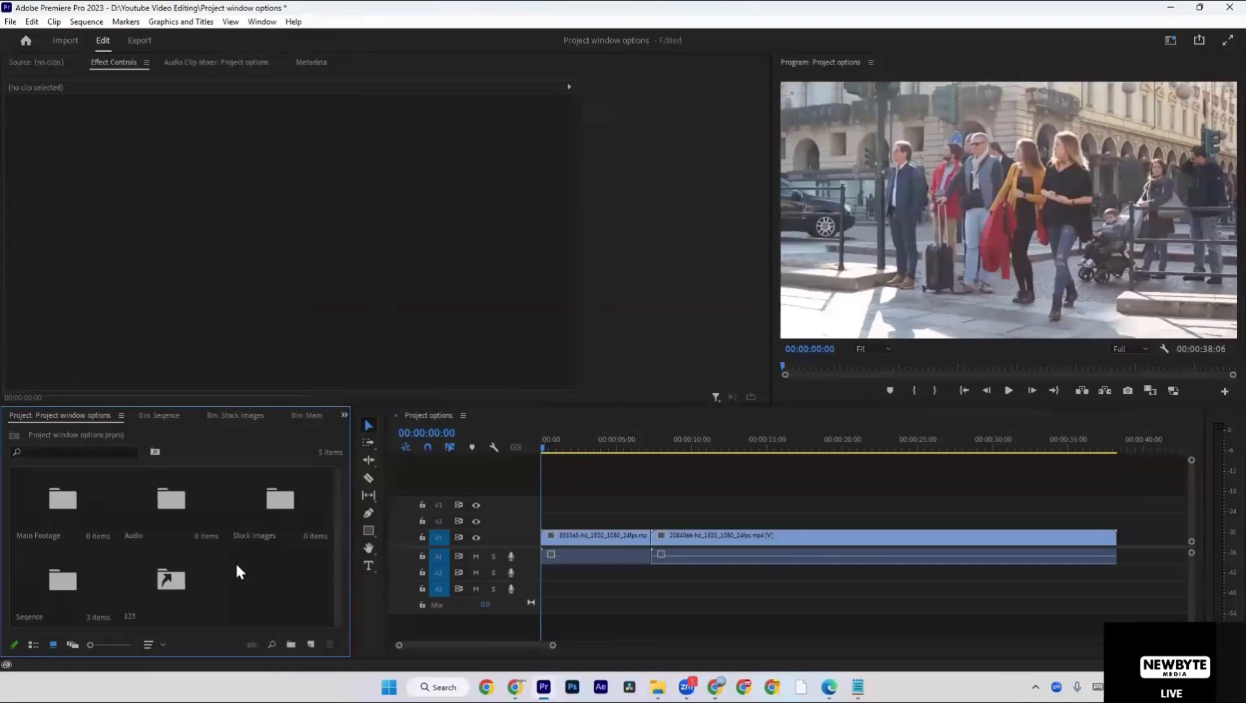
{"action": "right_click", "coordinate": [258, 572]}
{"action": "left_click", "coordinate": [248, 582]}
{"action": "left_click_drag", "start_coordinate": [264, 600], "coordinate": [195, 571]}
{"action": "key", "text": "Delete"}
Create a new 1920 x 1080, 25.00 fps Offline File with 48000 Hz audio and the tape name meeting.
{"action": "right_click", "coordinate": [195, 566]}
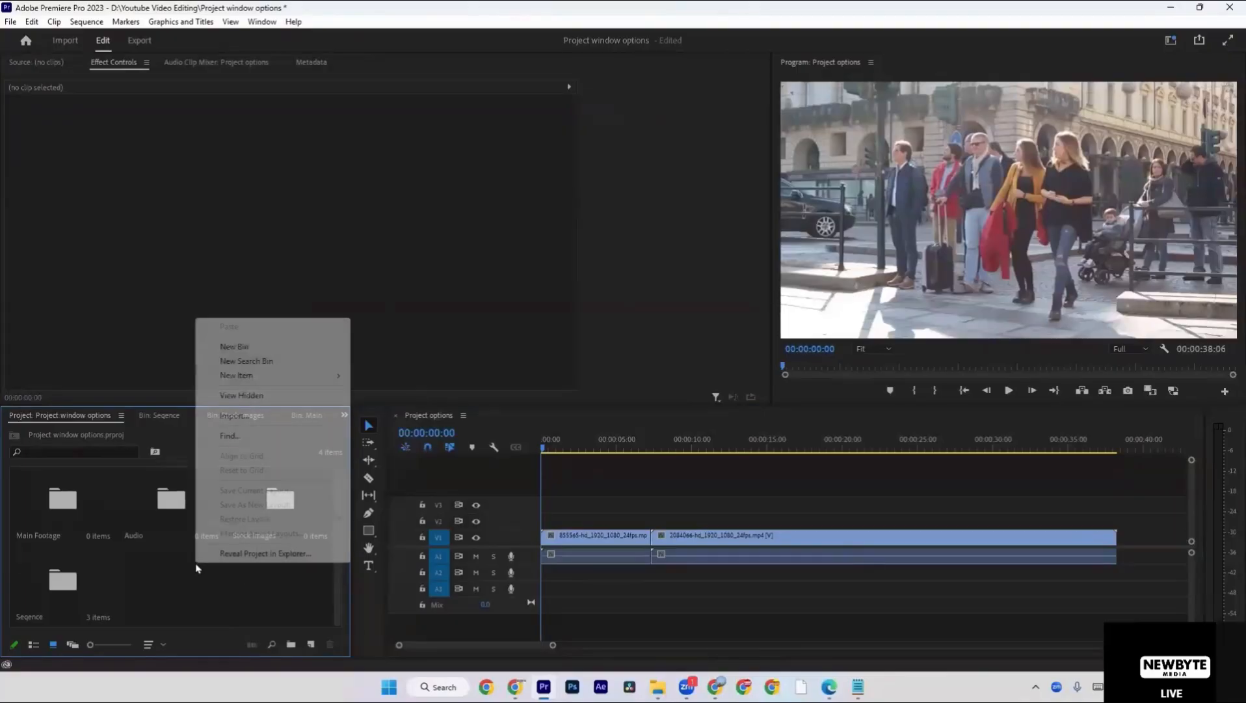
{"action": "mouse_move", "coordinate": [270, 379]}
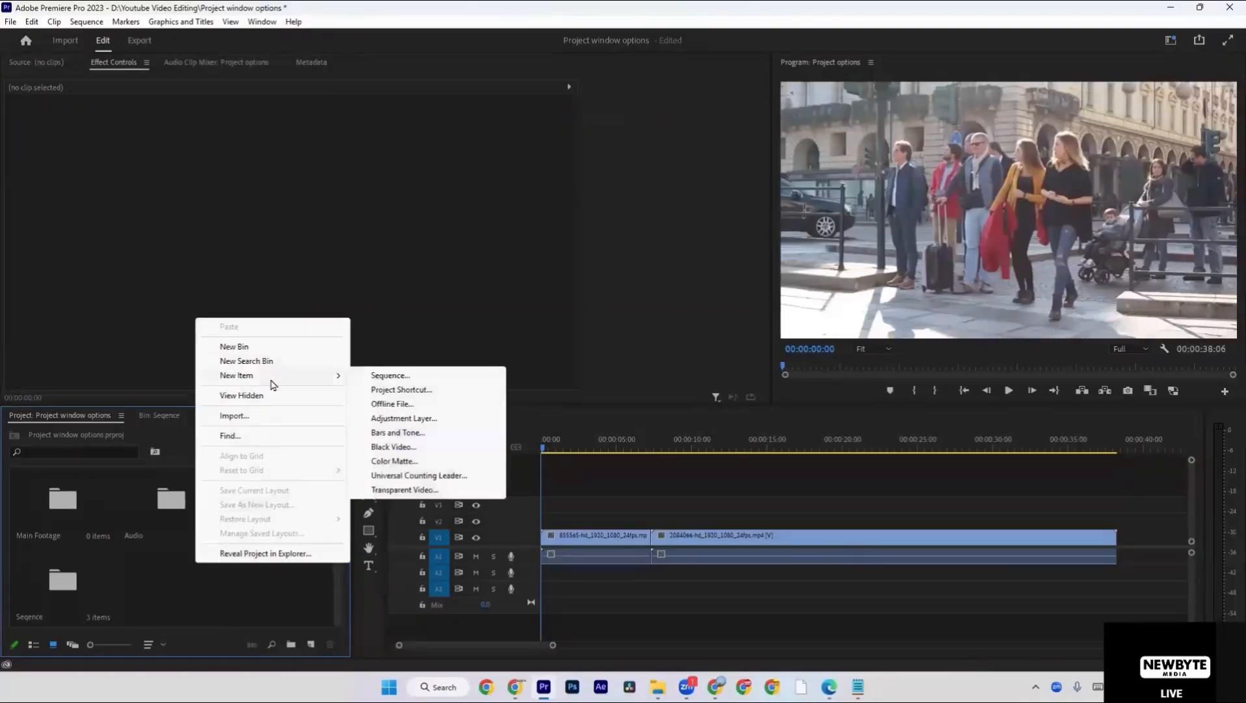
{"action": "left_click", "coordinate": [434, 407]}
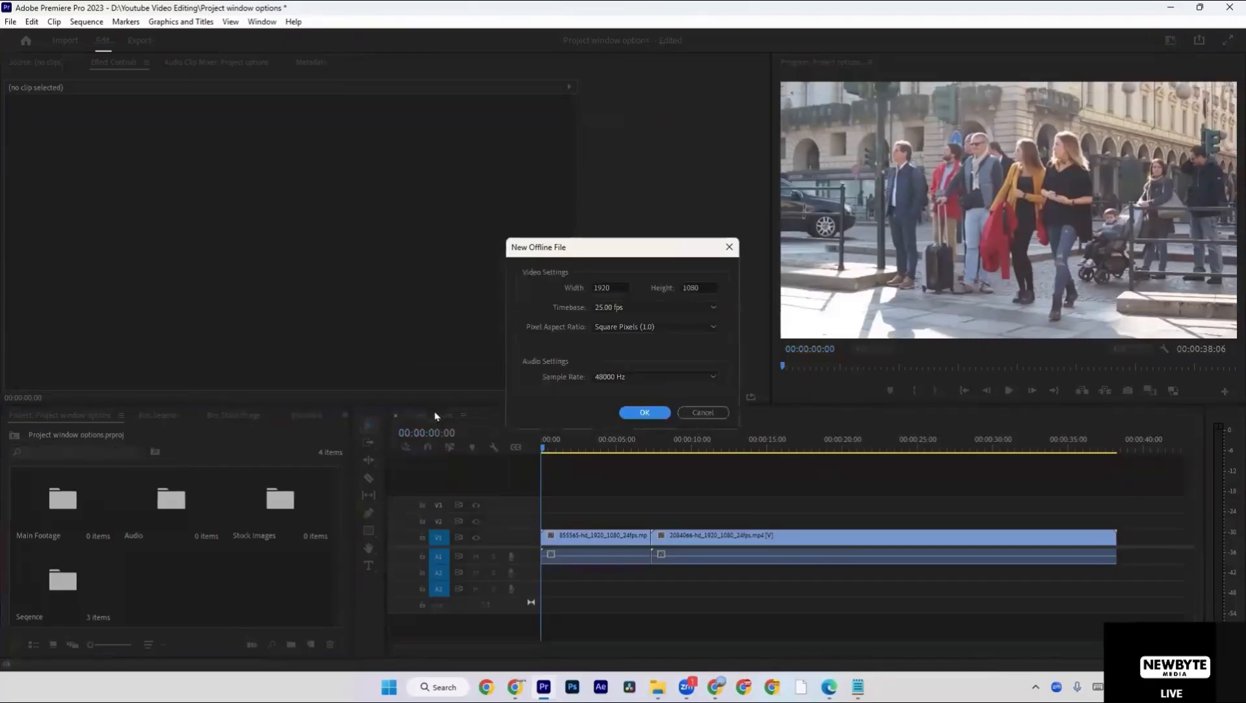
{"action": "left_click", "coordinate": [606, 288]}
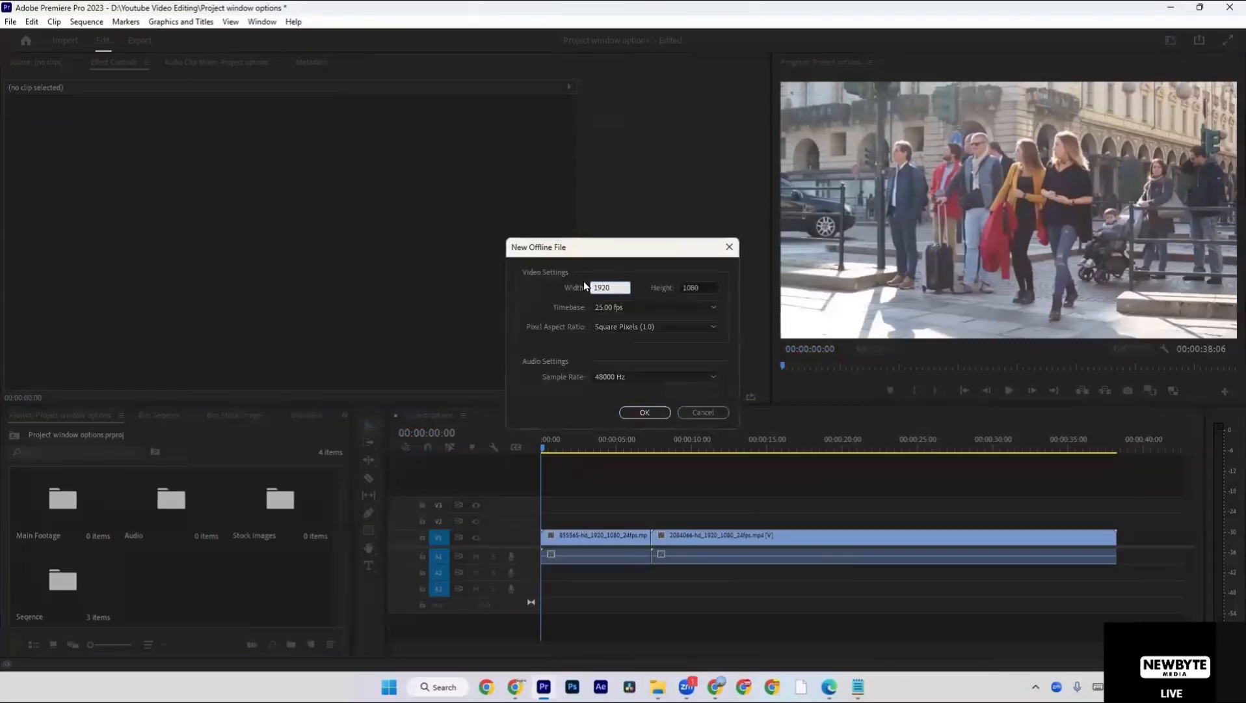
{"action": "left_click", "coordinate": [695, 283]}
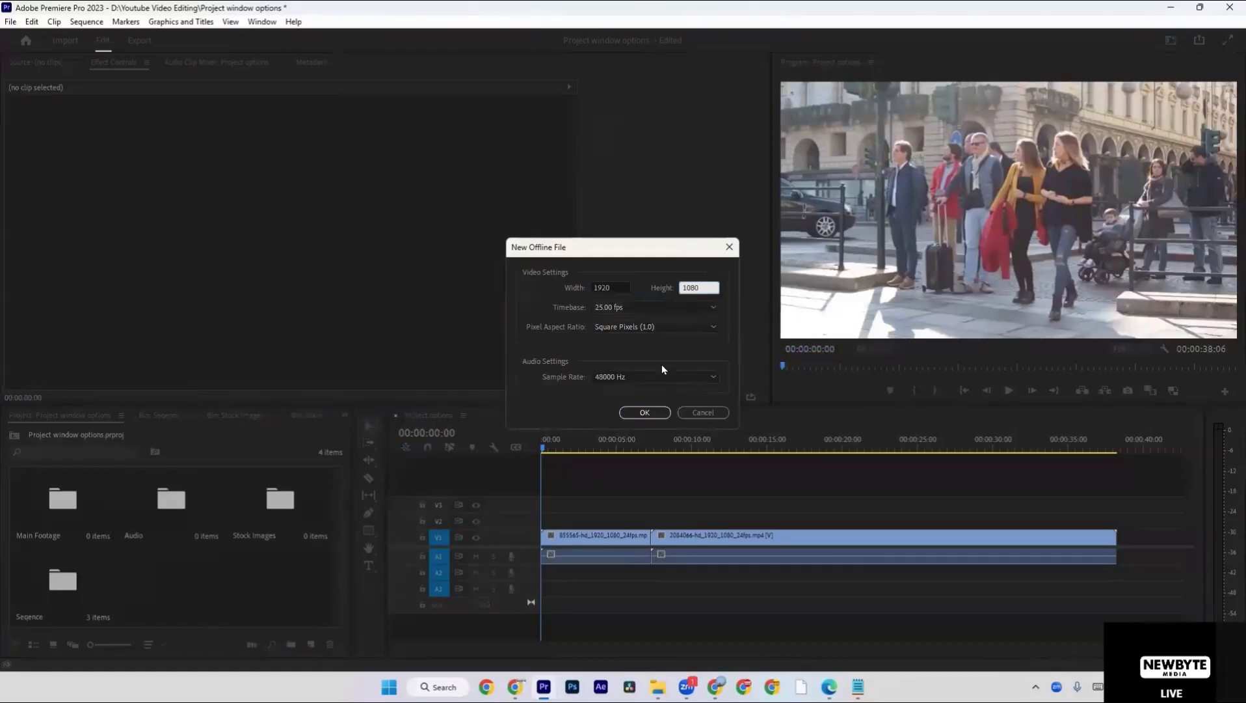
{"action": "left_click", "coordinate": [645, 413]}
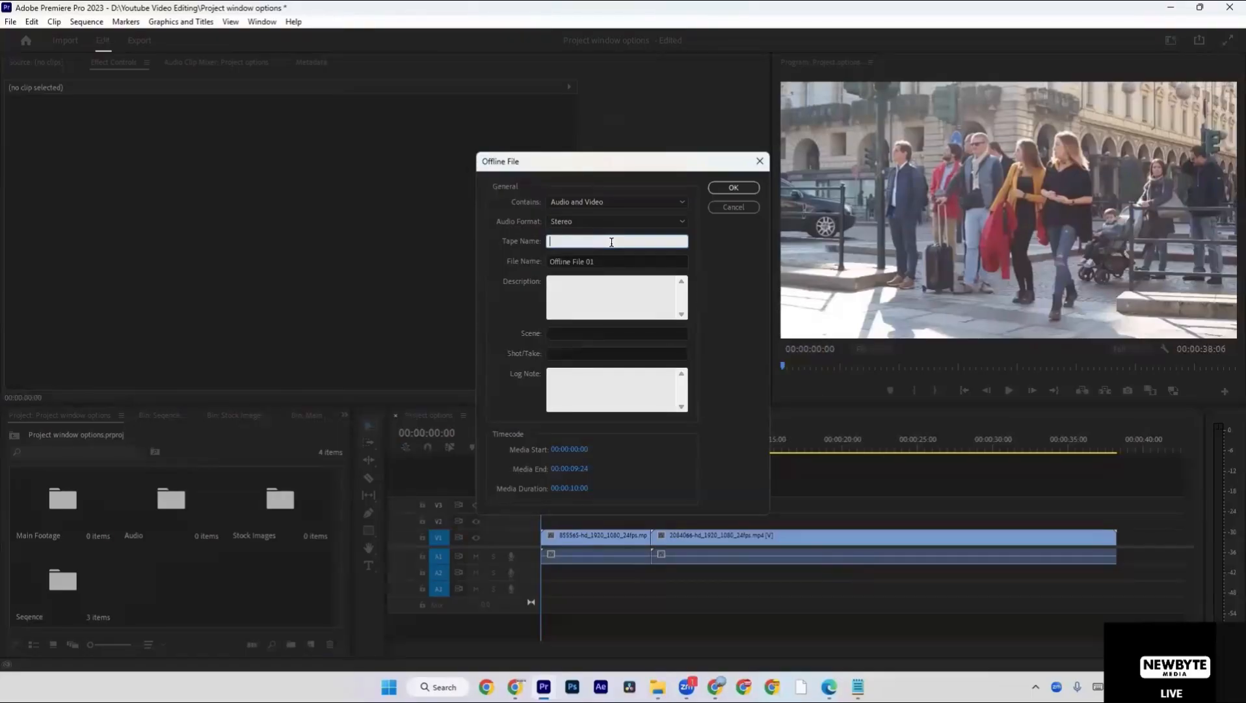
{"action": "type", "text": "meeting"}
{"action": "left_click", "coordinate": [741, 188]}
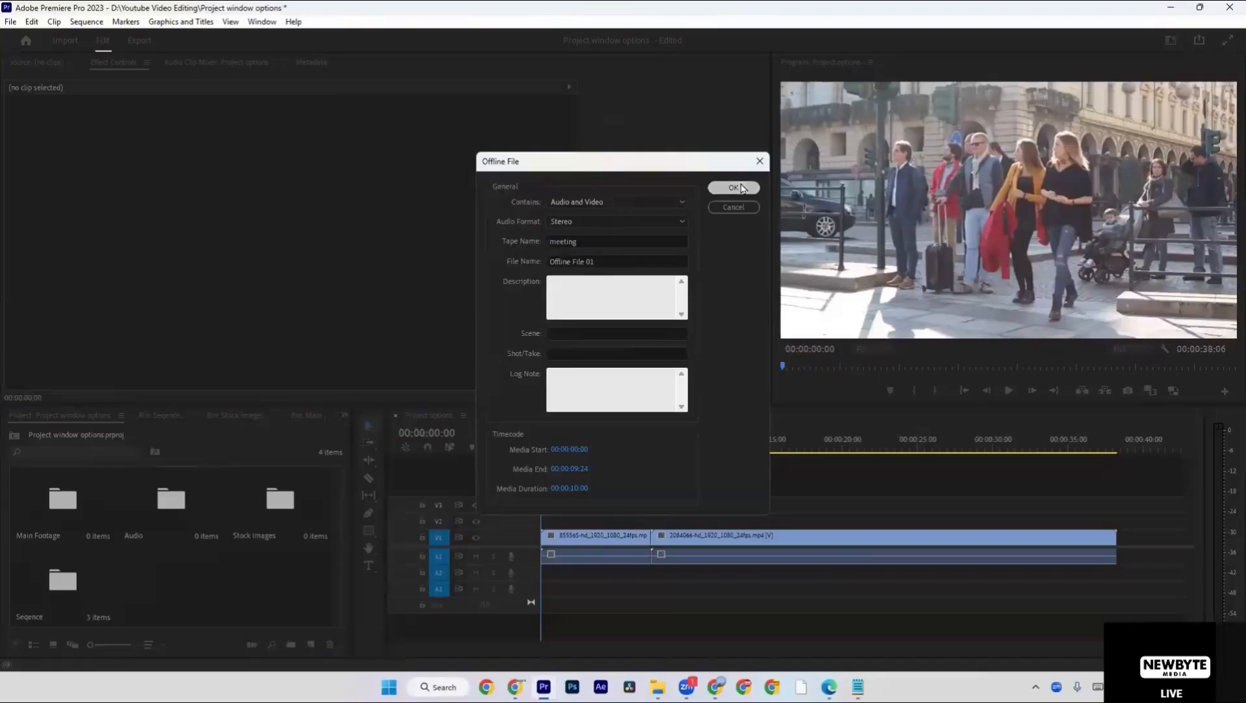
{"action": "left_click", "coordinate": [692, 496]}
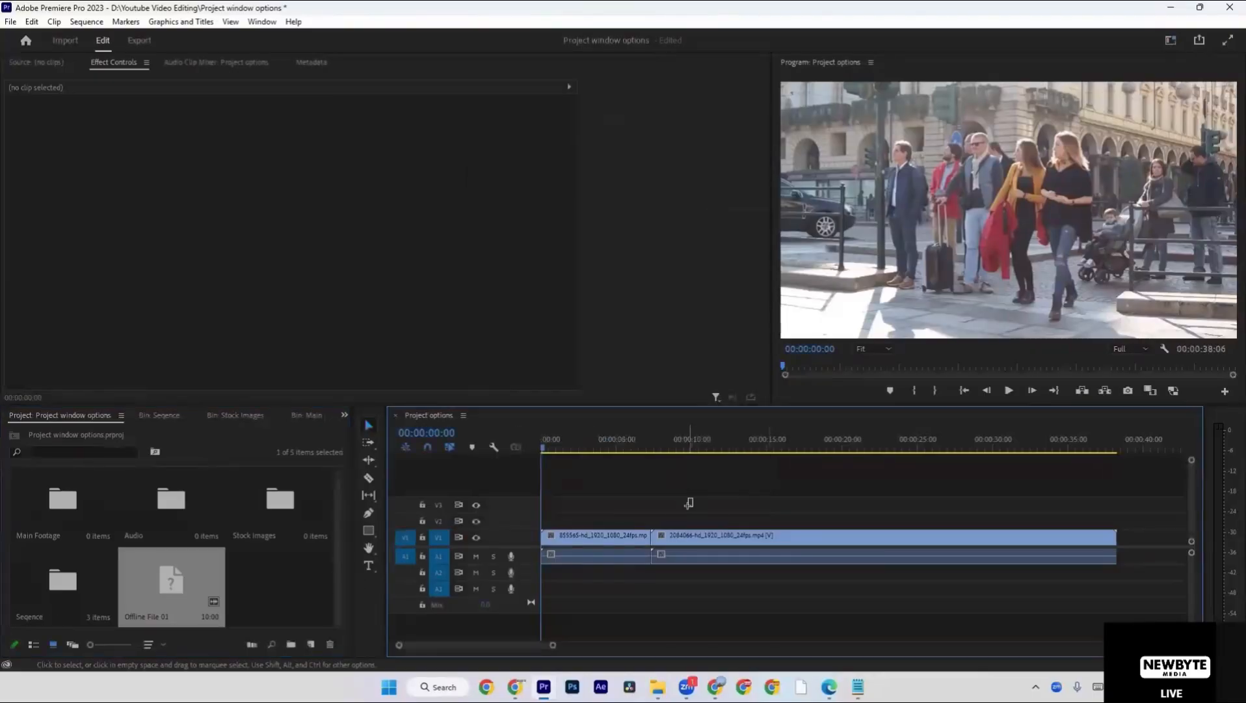
Play across the cut between the two V1 clips and return the playhead to that cut.
{"action": "left_click_drag", "start_coordinate": [603, 443], "coordinate": [630, 446]}
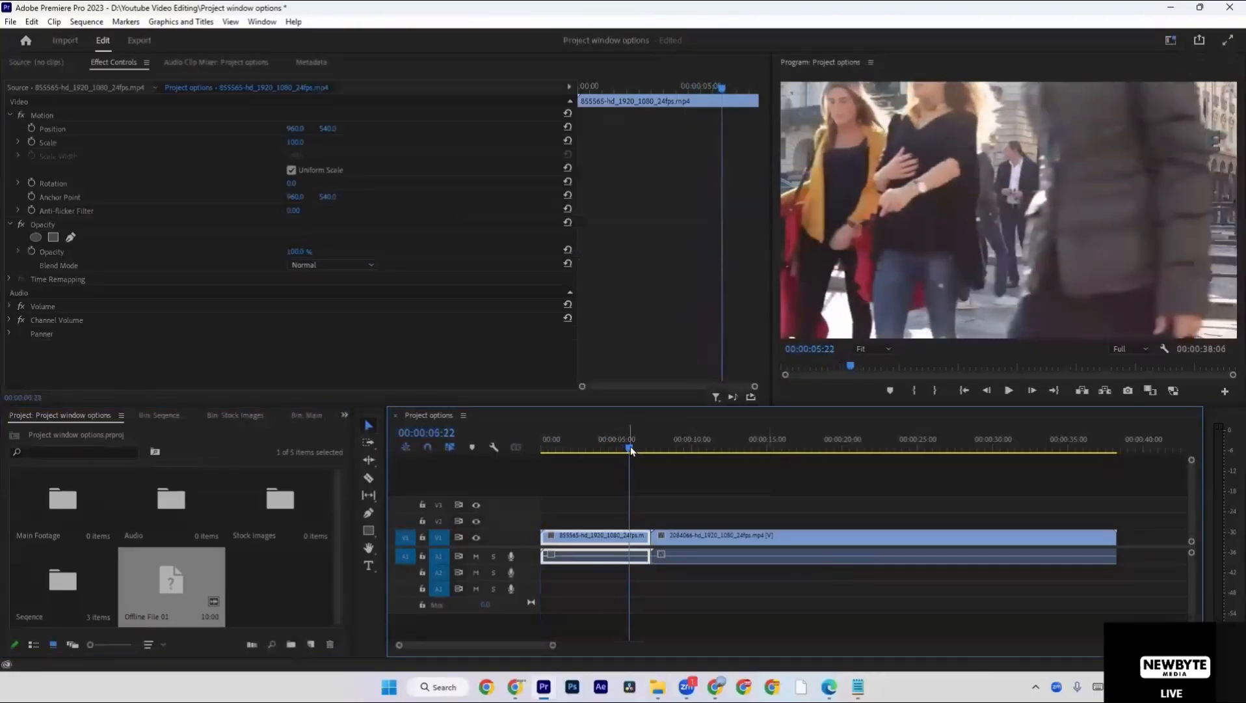
{"action": "left_click", "coordinate": [1010, 390]}
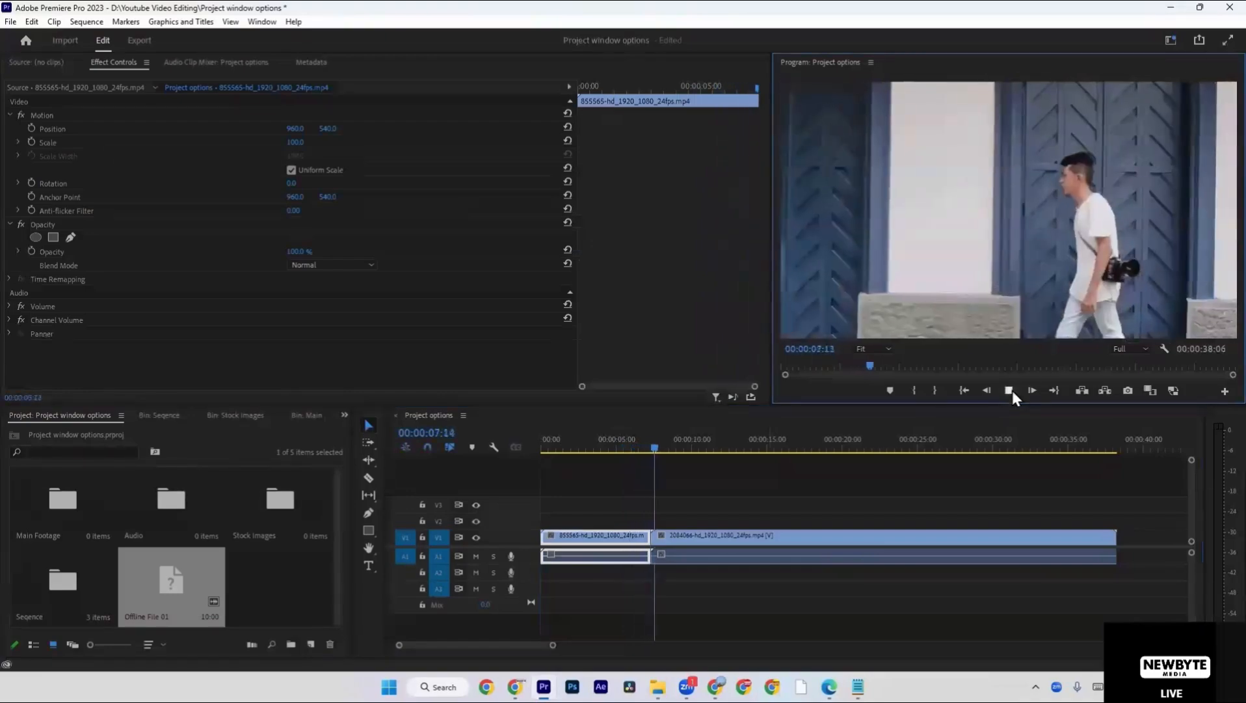
{"action": "left_click", "coordinate": [700, 496]}
{"action": "key", "text": "Up"}
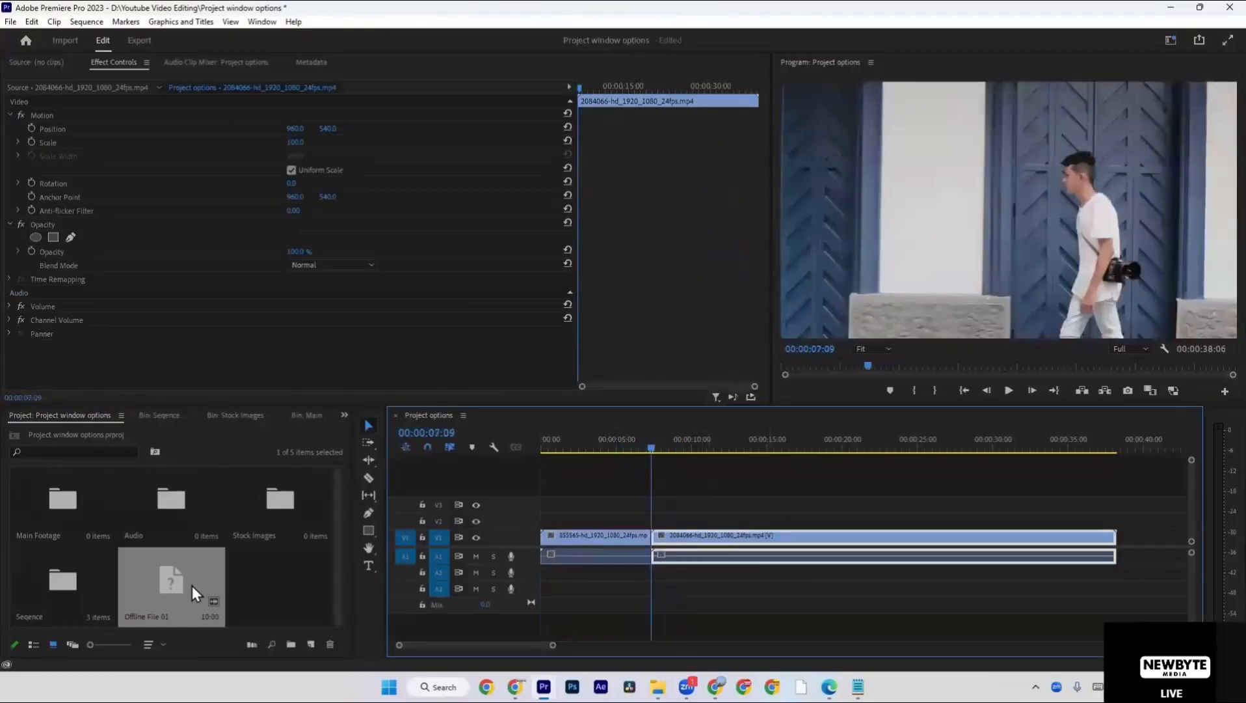
Shift the 2084066 clip later on V1 and place Offline File 01 directly after the 855565 clip.
{"action": "left_click", "coordinate": [684, 509]}
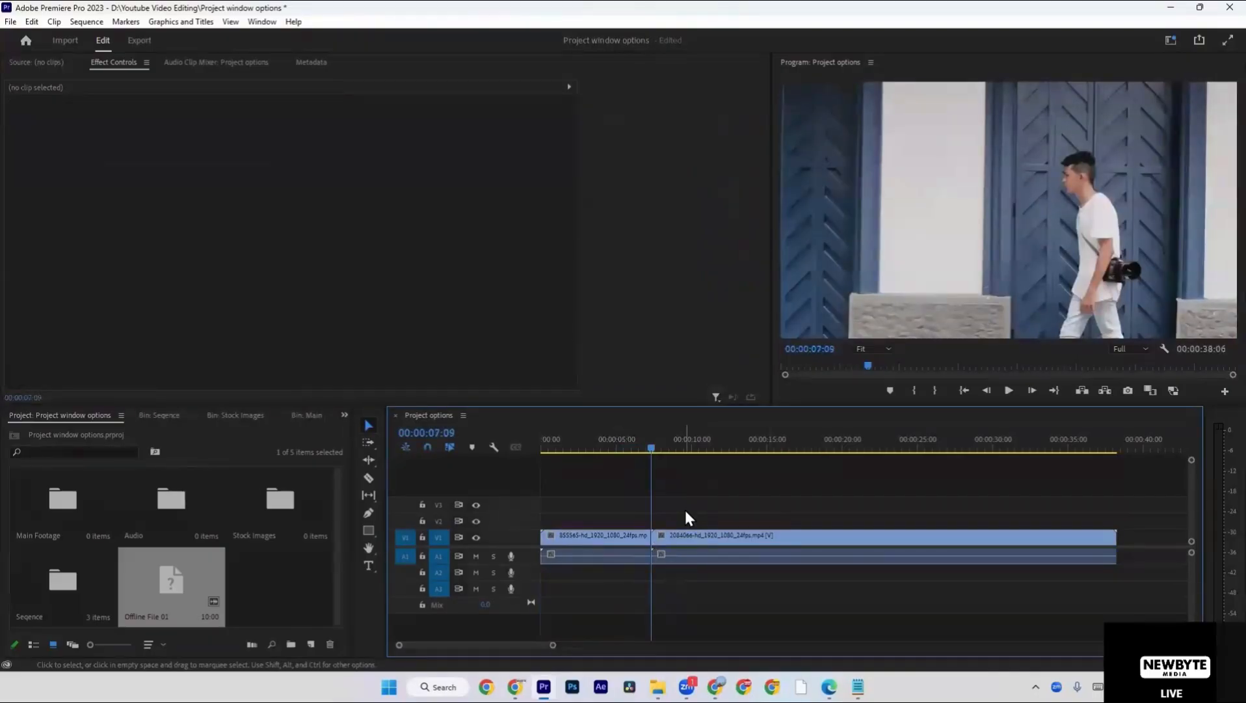
{"action": "left_click_drag", "start_coordinate": [685, 516], "coordinate": [864, 533]}
{"action": "left_click_drag", "start_coordinate": [168, 554], "coordinate": [653, 549]}
Try Ripple Delete on the gap between Offline File 01 and the 2084066 clip, undoing each attempt.
{"action": "right_click", "coordinate": [817, 542]}
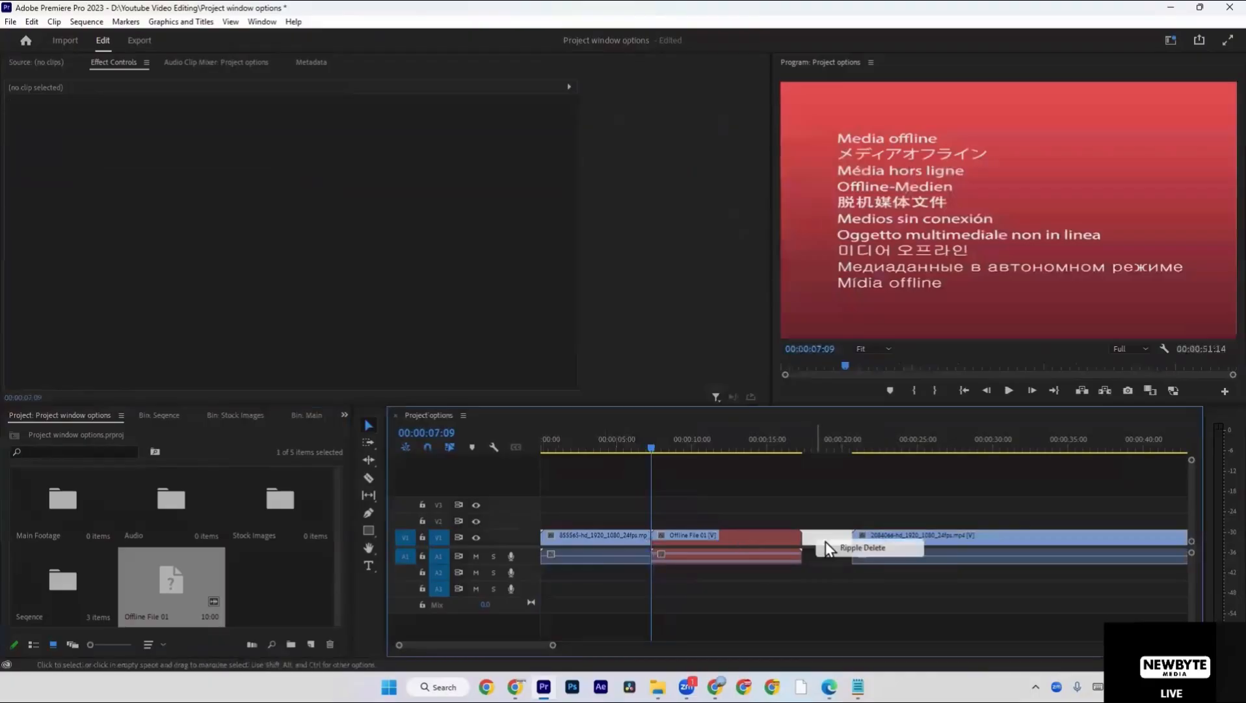
{"action": "left_click", "coordinate": [825, 541]}
{"action": "key", "text": "ctrl+z"}
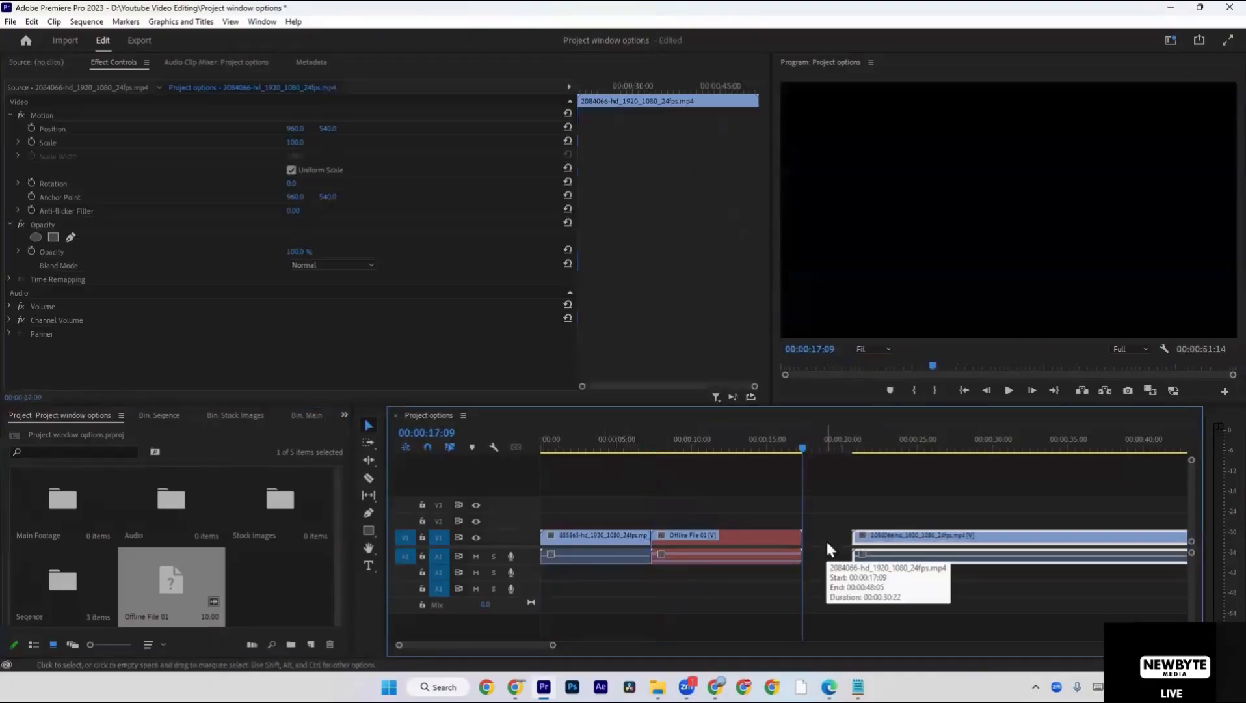
{"action": "left_click", "coordinate": [826, 541]}
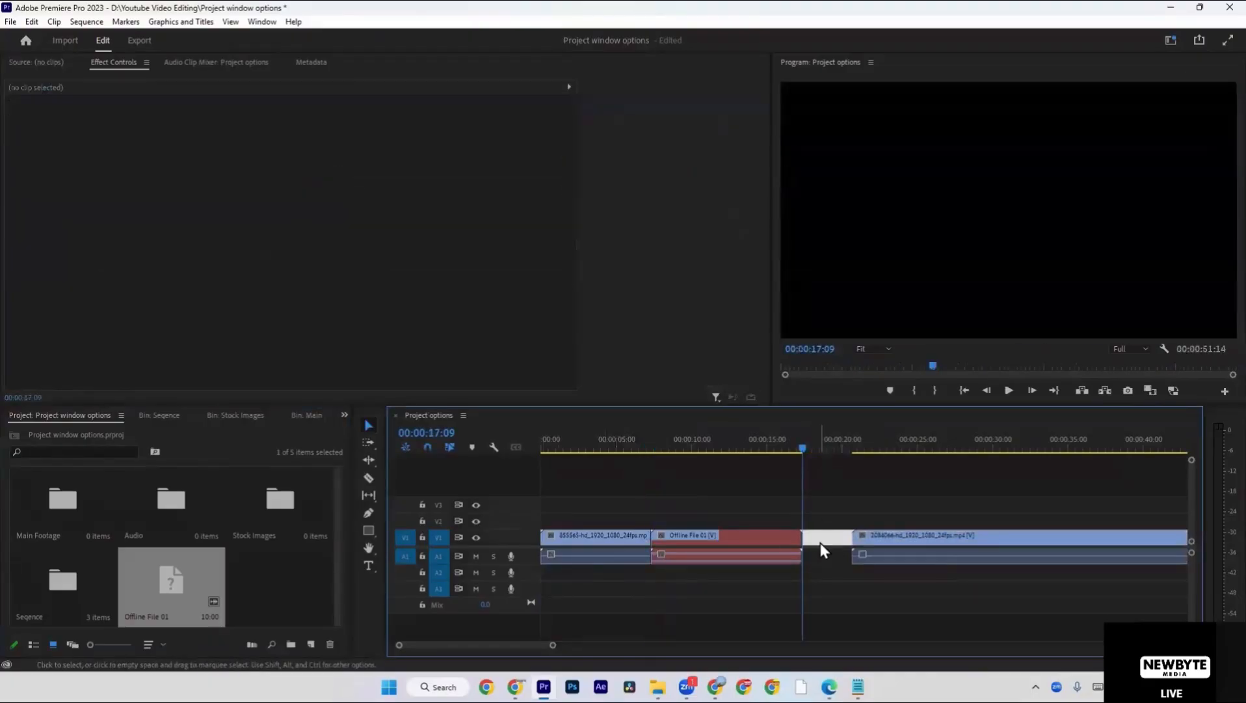
{"action": "right_click", "coordinate": [821, 543]}
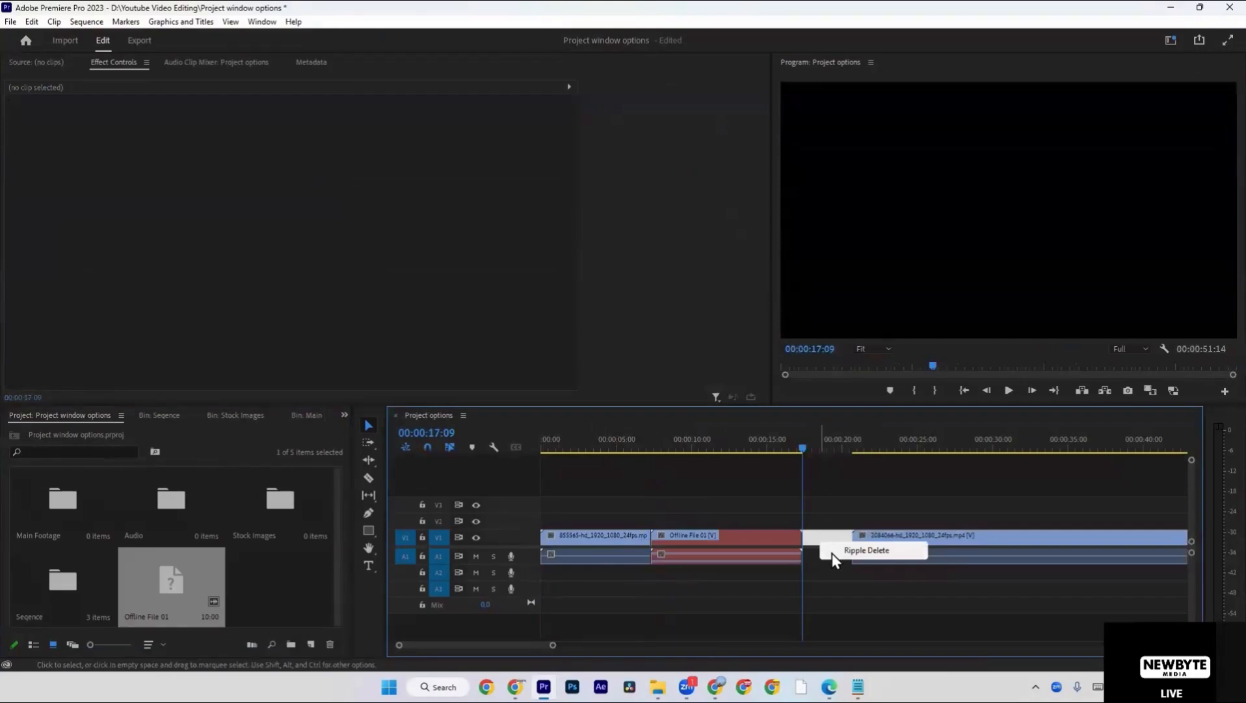
{"action": "left_click", "coordinate": [832, 553]}
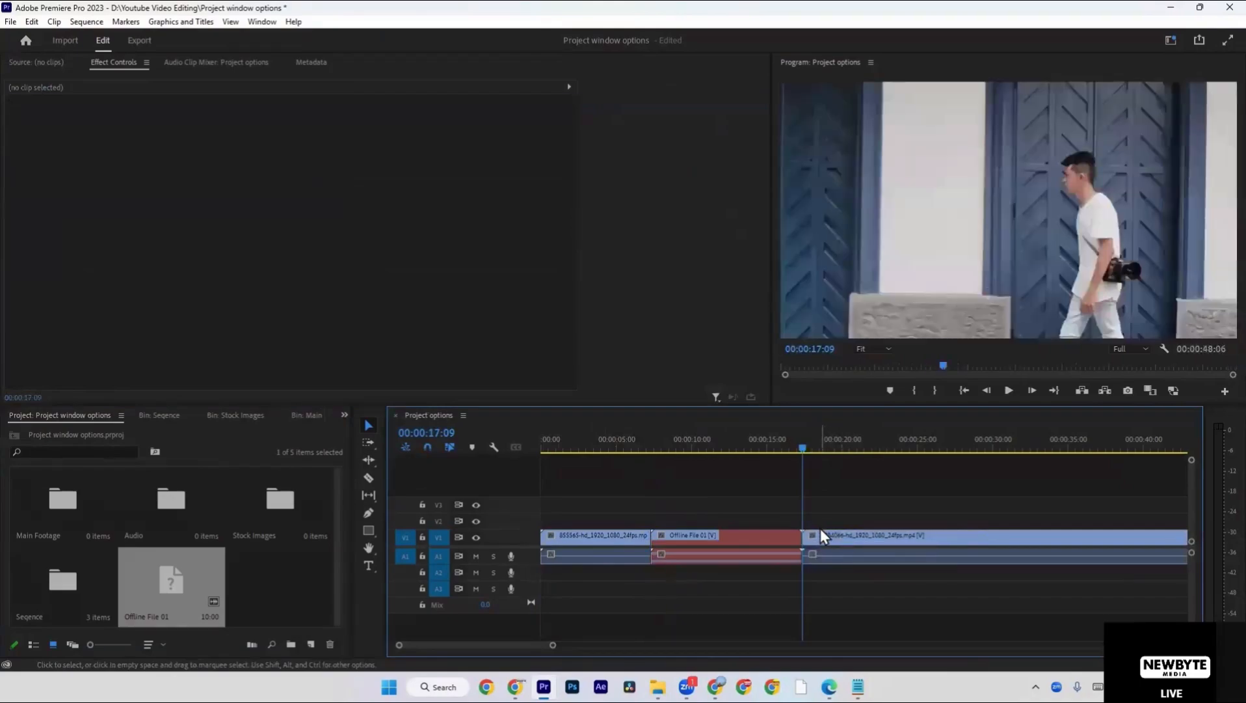
{"action": "key", "text": "ctrl+z"}
{"action": "right_click", "coordinate": [815, 535]}
{"action": "left_click", "coordinate": [830, 543]}
{"action": "key", "text": "ctrl+z"}
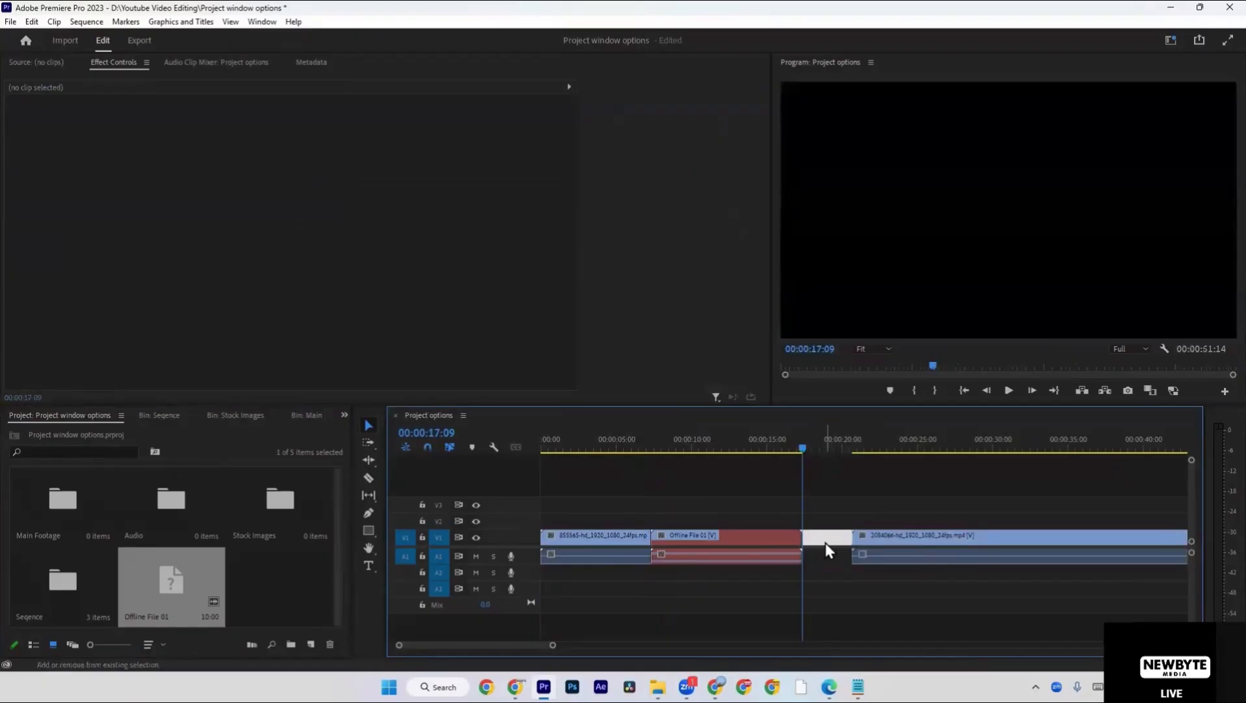
Delete the gap after Offline File 01 and return the playhead to the start of the offline clip.
{"action": "key", "text": "Delete"}
{"action": "key", "text": "Up"}
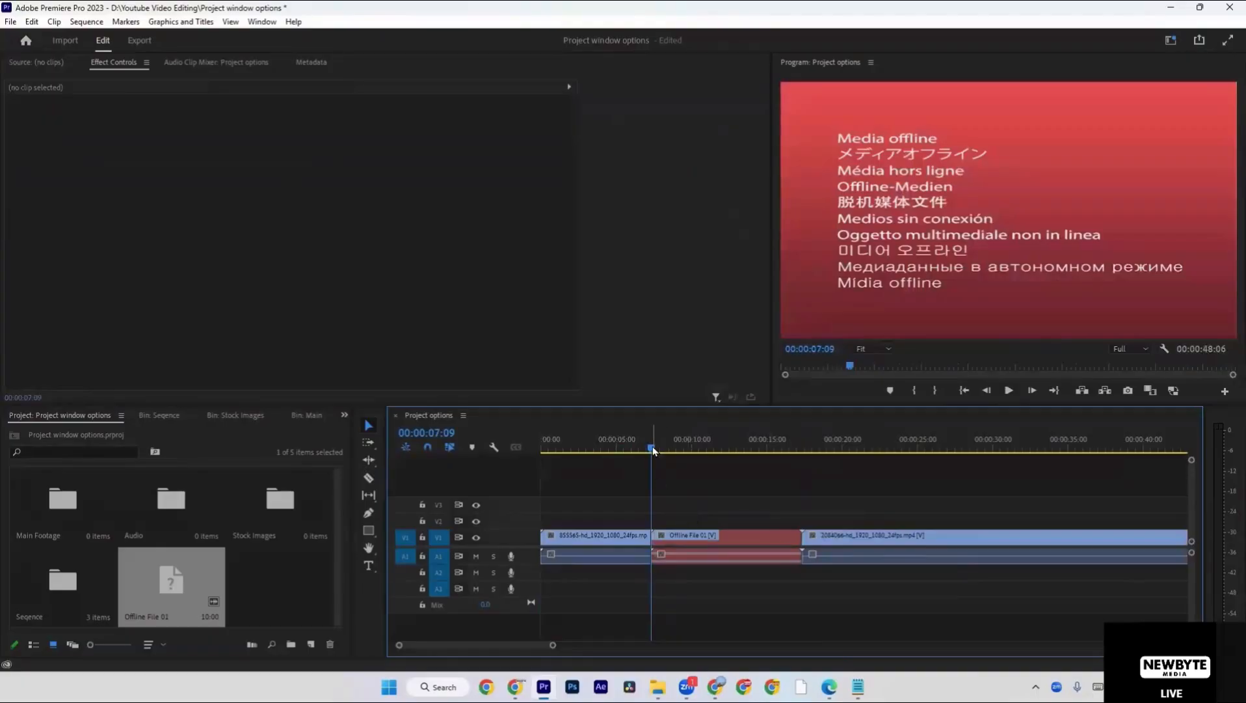
Play the sequence from the start into Offline File 01 and compare the offline clip with the 855565 clip.
{"action": "left_click_drag", "start_coordinate": [651, 448], "coordinate": [532, 448]}
{"action": "key", "text": "space"}
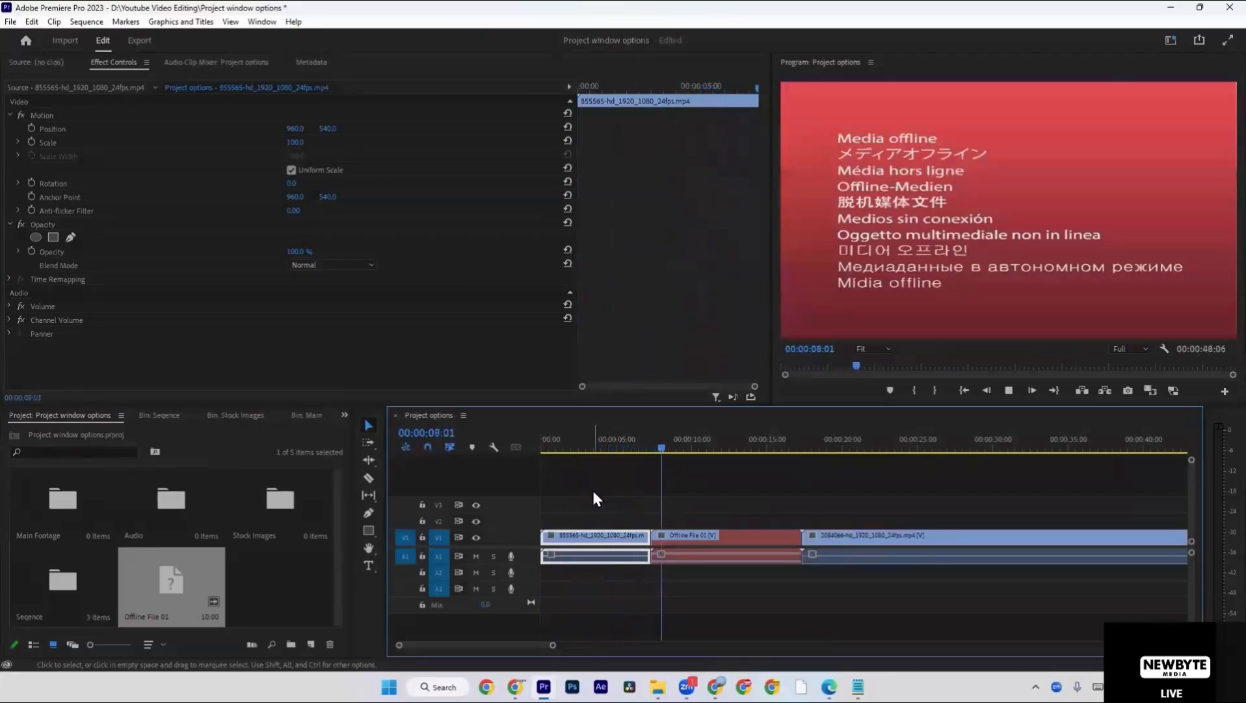
{"action": "left_click", "coordinate": [634, 511]}
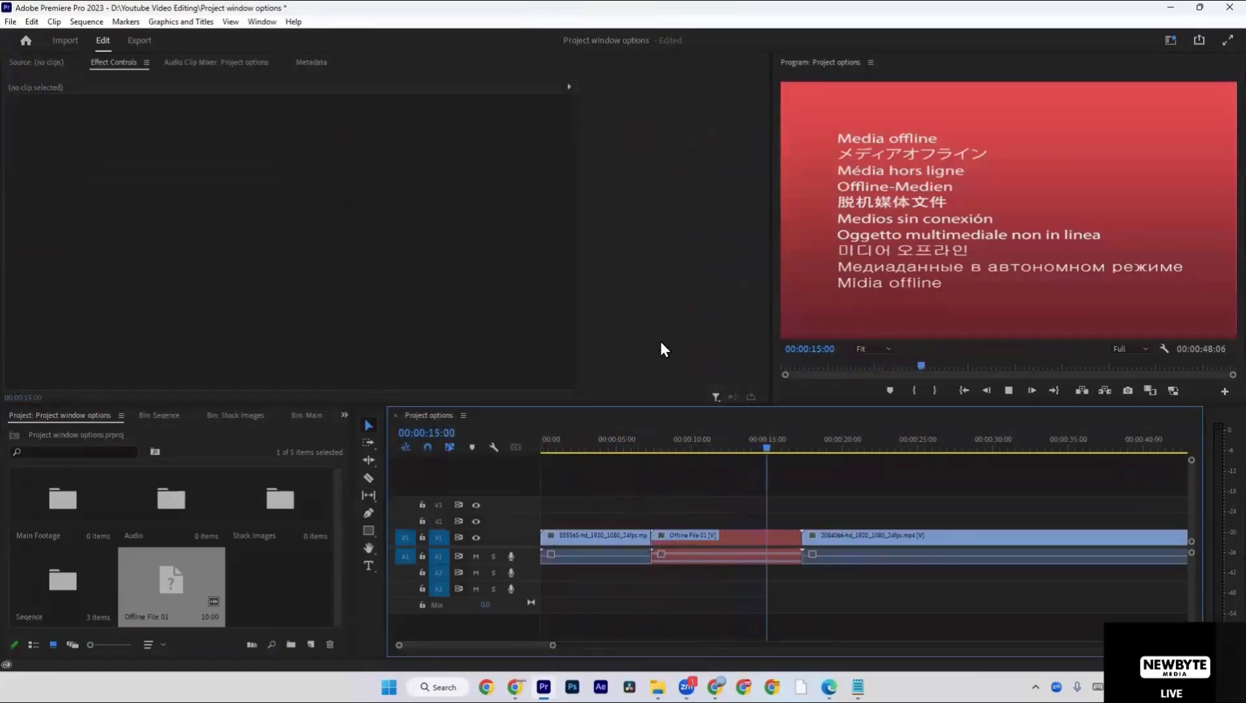
{"action": "left_click", "coordinate": [888, 538]}
{"action": "left_click", "coordinate": [728, 450]}
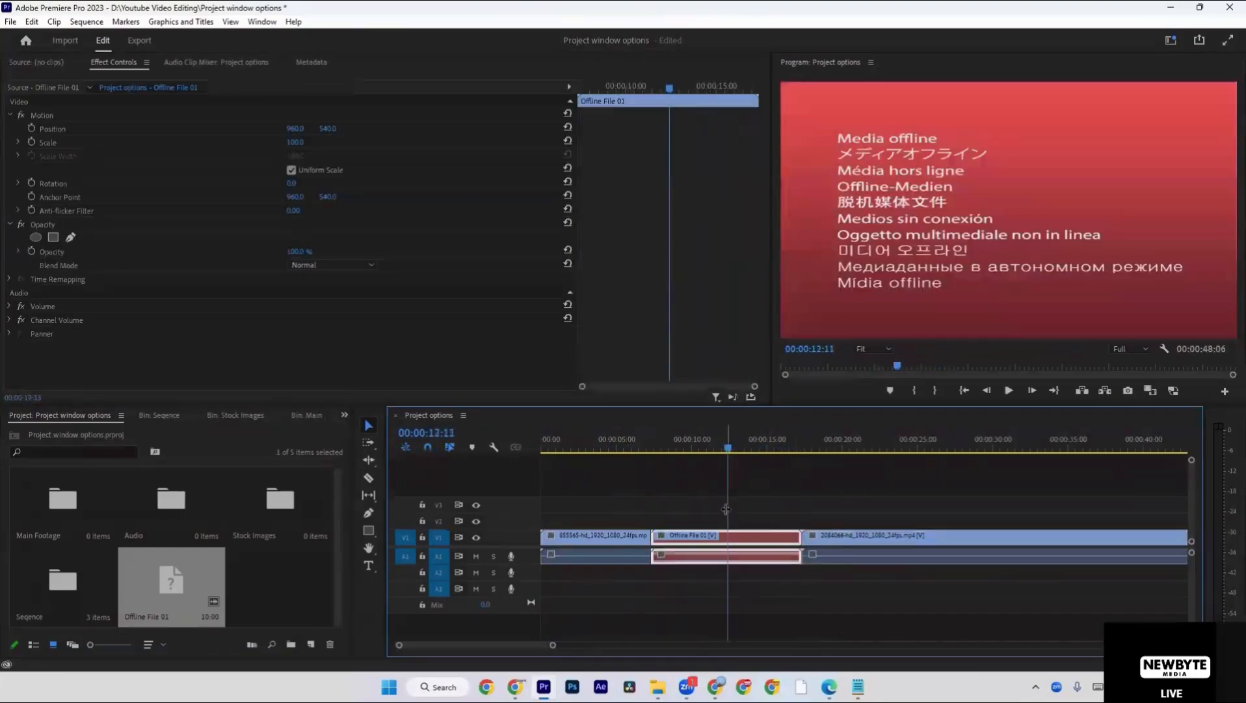
{"action": "left_click", "coordinate": [754, 513]}
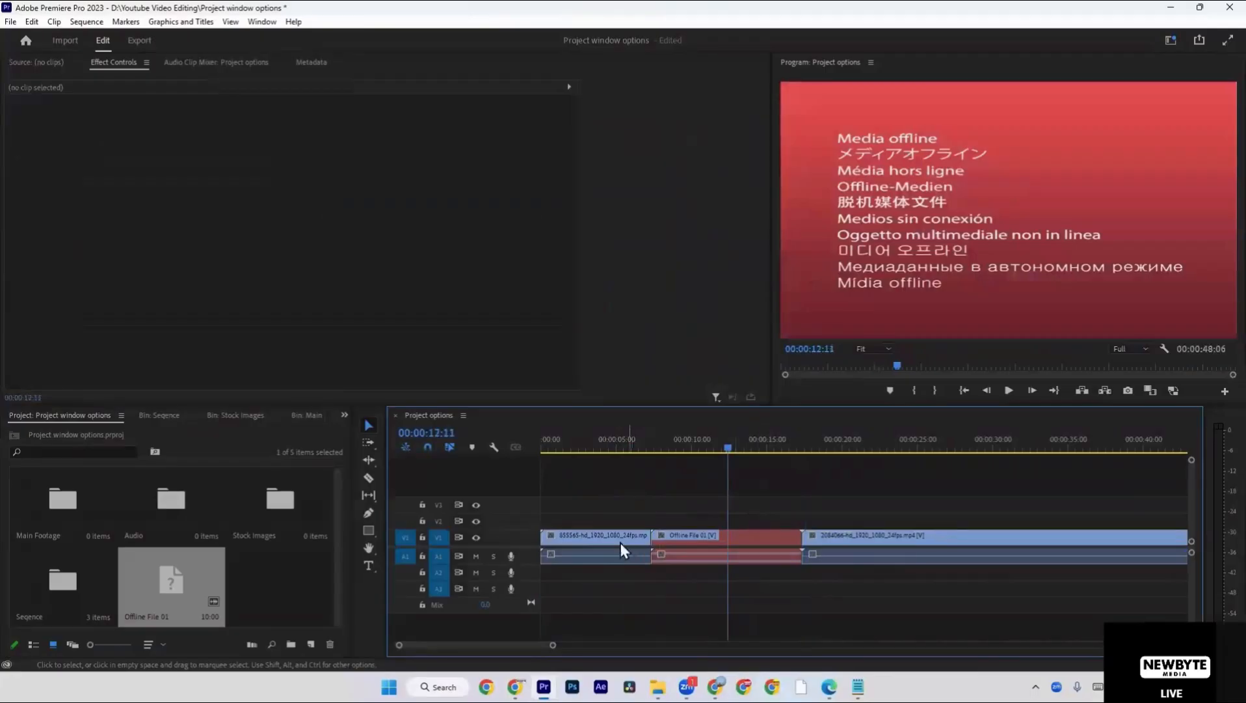
{"action": "left_click", "coordinate": [602, 540]}
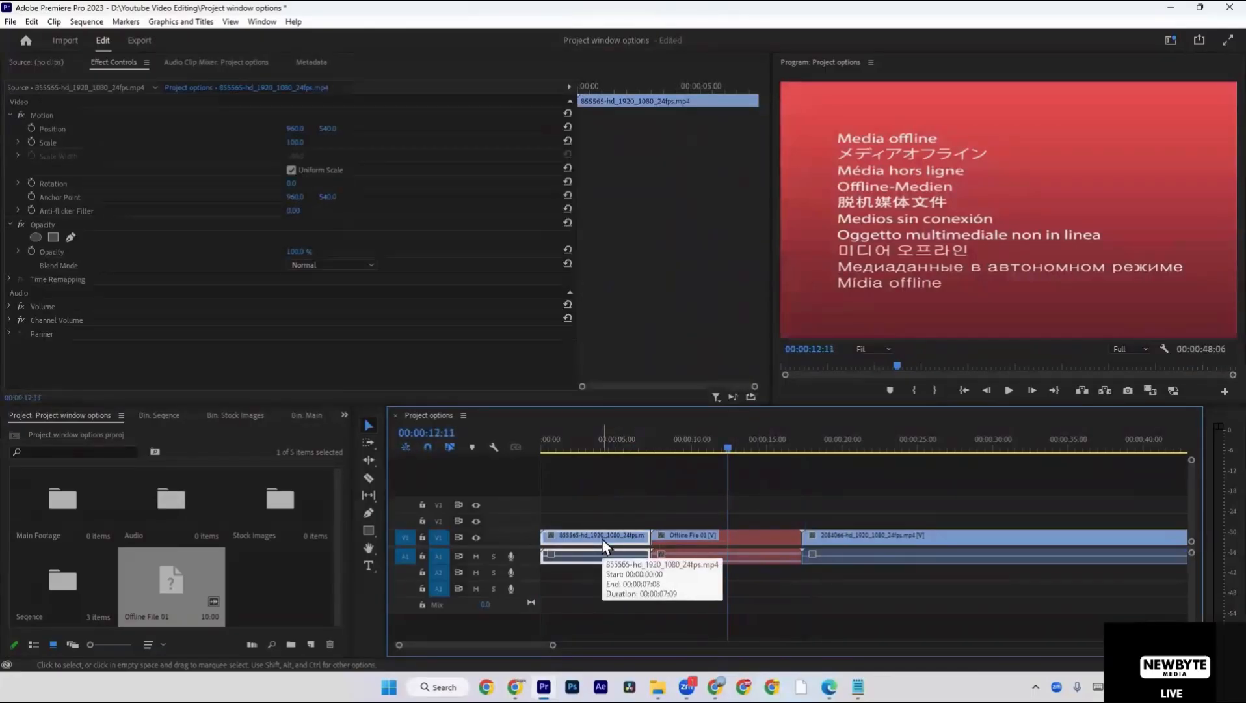
{"action": "left_click", "coordinate": [765, 553]}
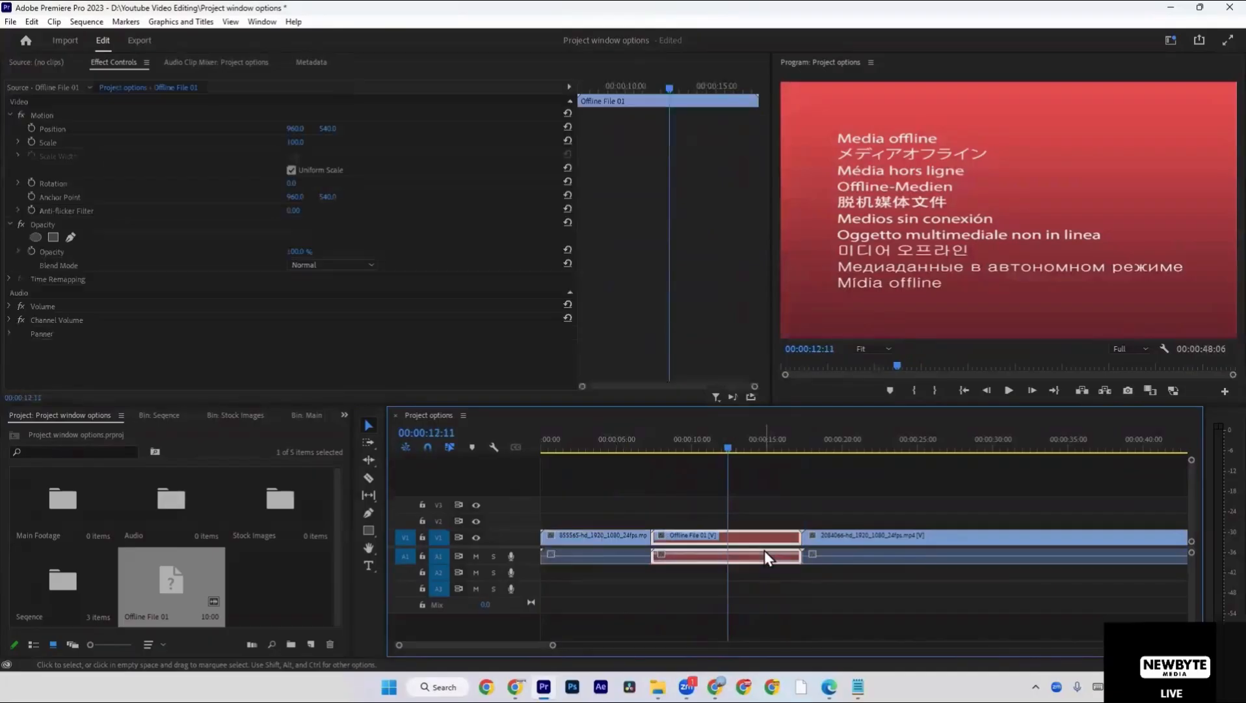
Reveal the 855565 clip's source file in Explorer, delete it from Downloads, and switch back to Premiere Pro.
{"action": "mouse_move", "coordinate": [608, 449]}
{"action": "left_mouse_down"}
{"action": "mouse_move", "coordinate": [562, 448]}
{"action": "mouse_move", "coordinate": [588, 448]}
{"action": "left_mouse_up"}
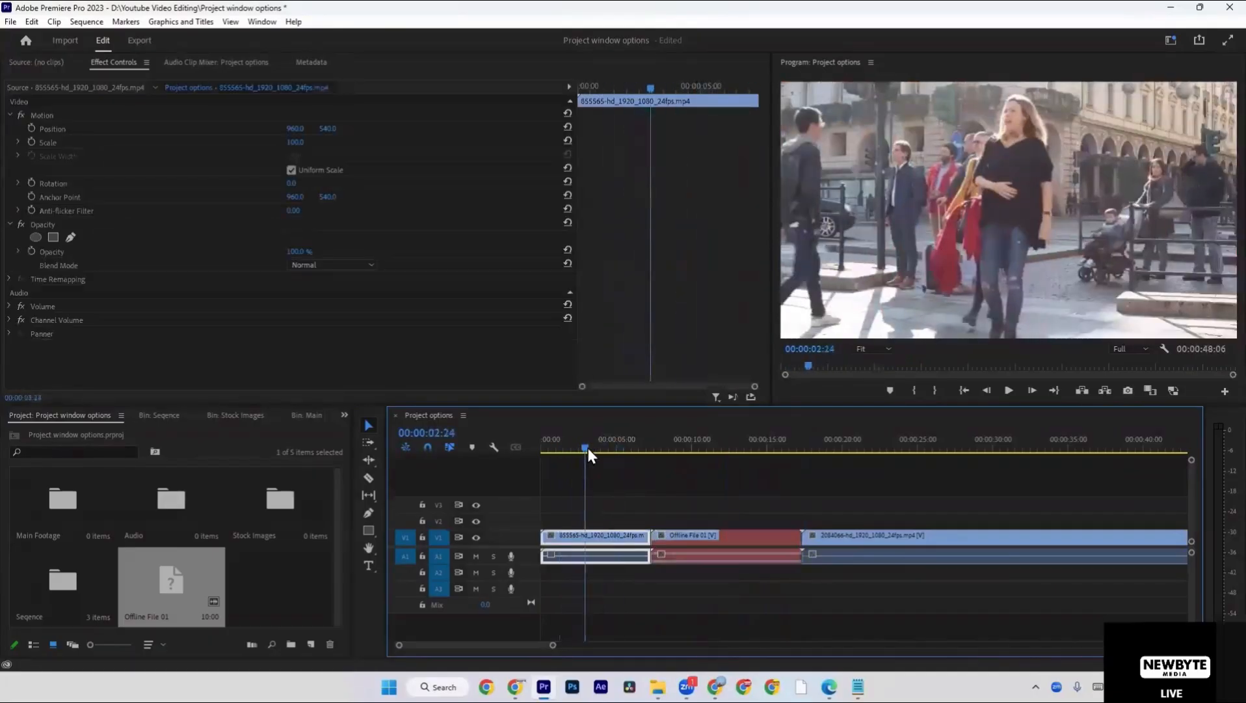
{"action": "right_click", "coordinate": [603, 540]}
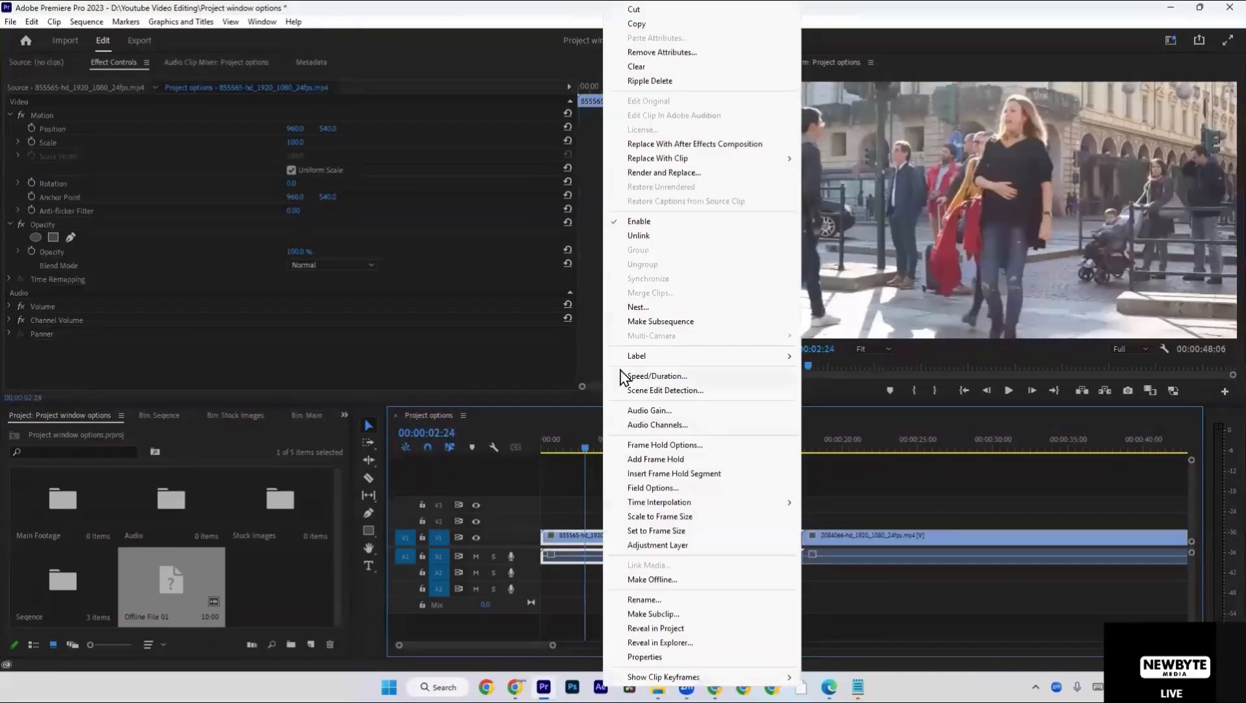
{"action": "left_click", "coordinate": [685, 642]}
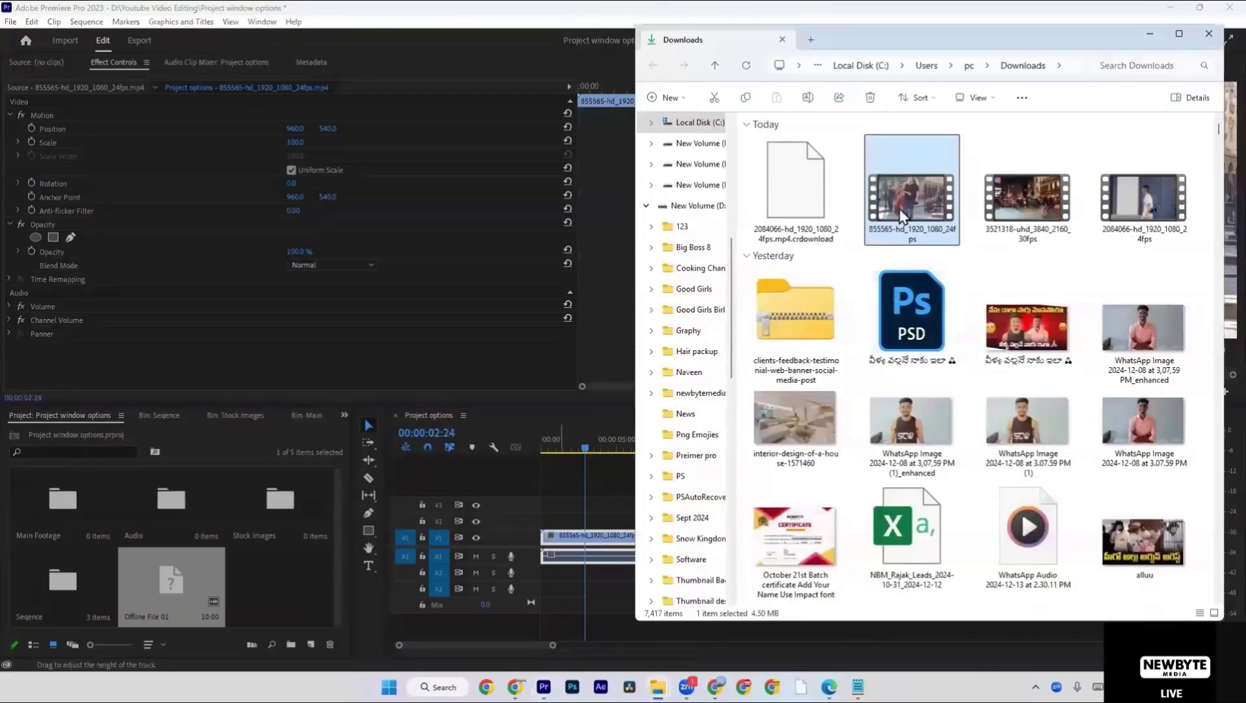
{"action": "key", "text": "Delete"}
{"action": "left_click", "coordinate": [608, 499]}
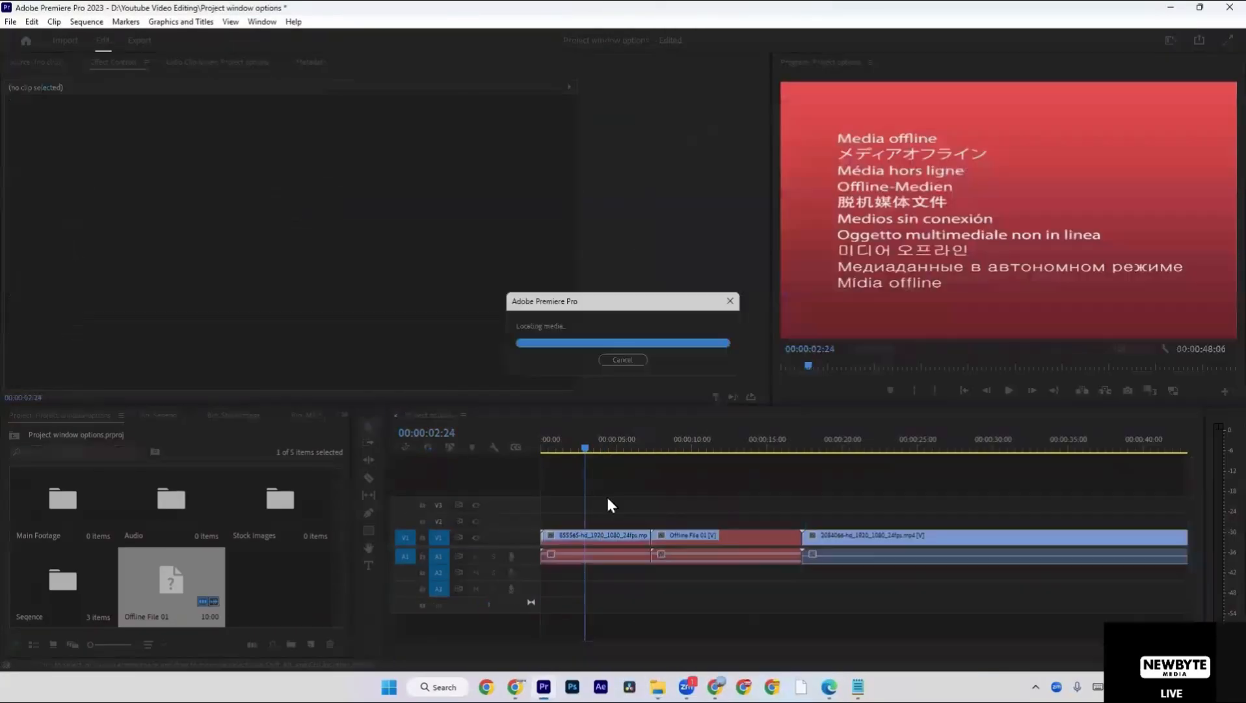
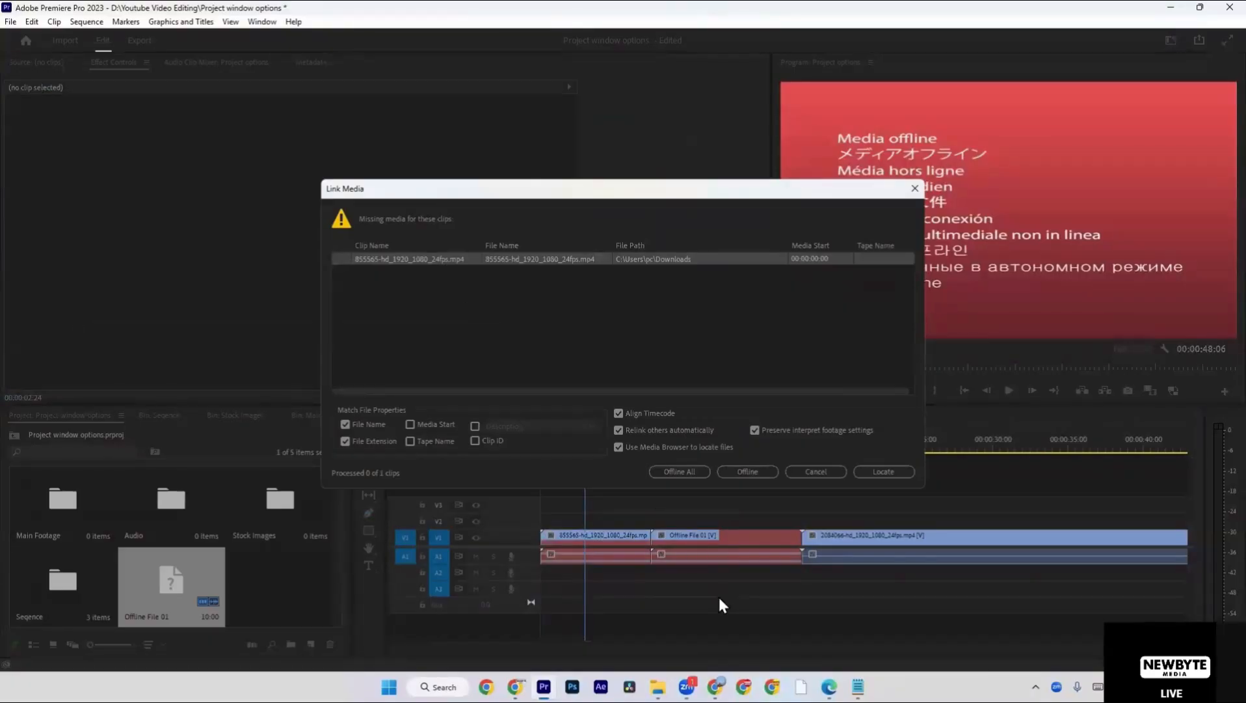
Switch to File Explorer and open the Youtube Video Editing folder on New Volume (D:).
{"action": "left_click", "coordinate": [658, 687]}
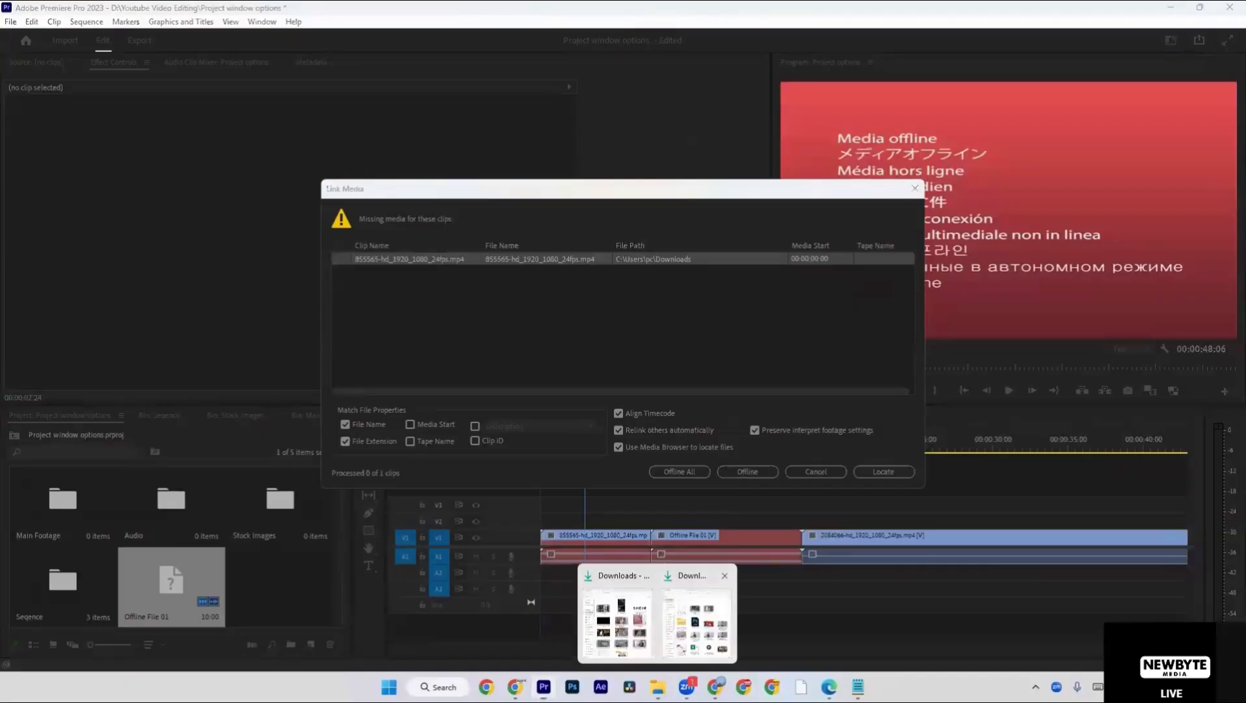
{"action": "left_click", "coordinate": [618, 621]}
{"action": "scroll", "coordinate": [693, 455], "scroll_direction": "up", "scroll_amount": 5}
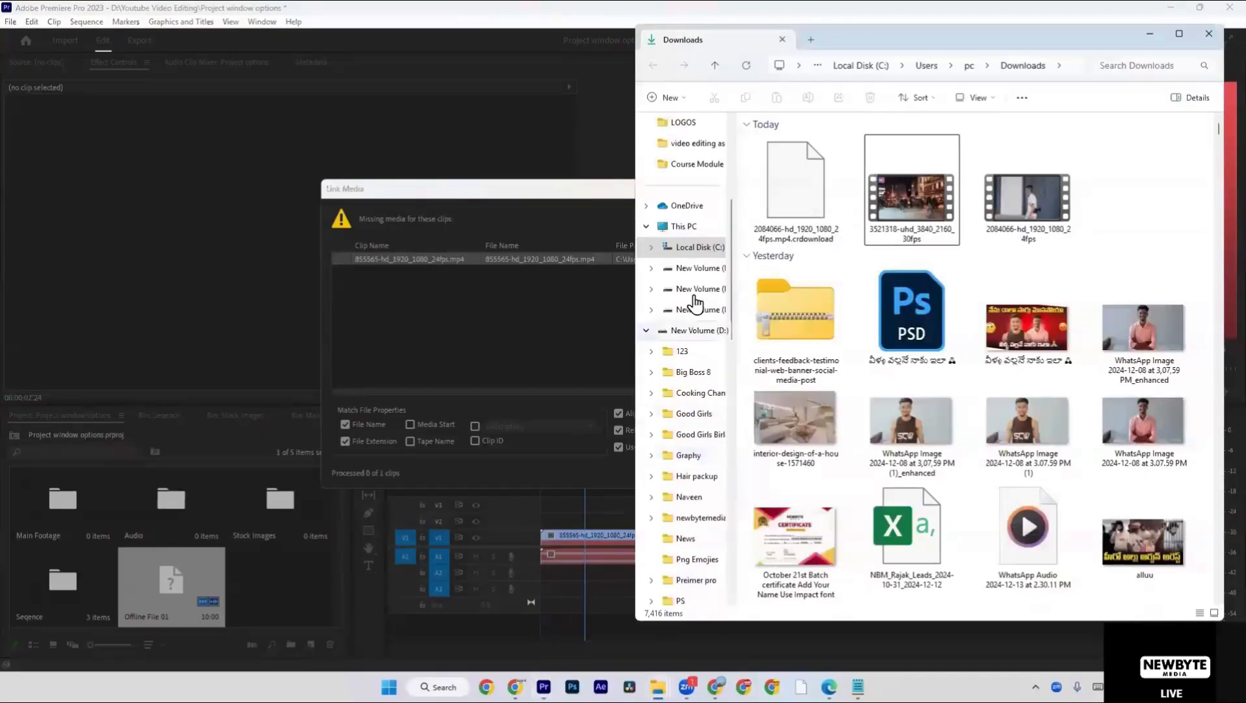
{"action": "left_click", "coordinate": [696, 229]}
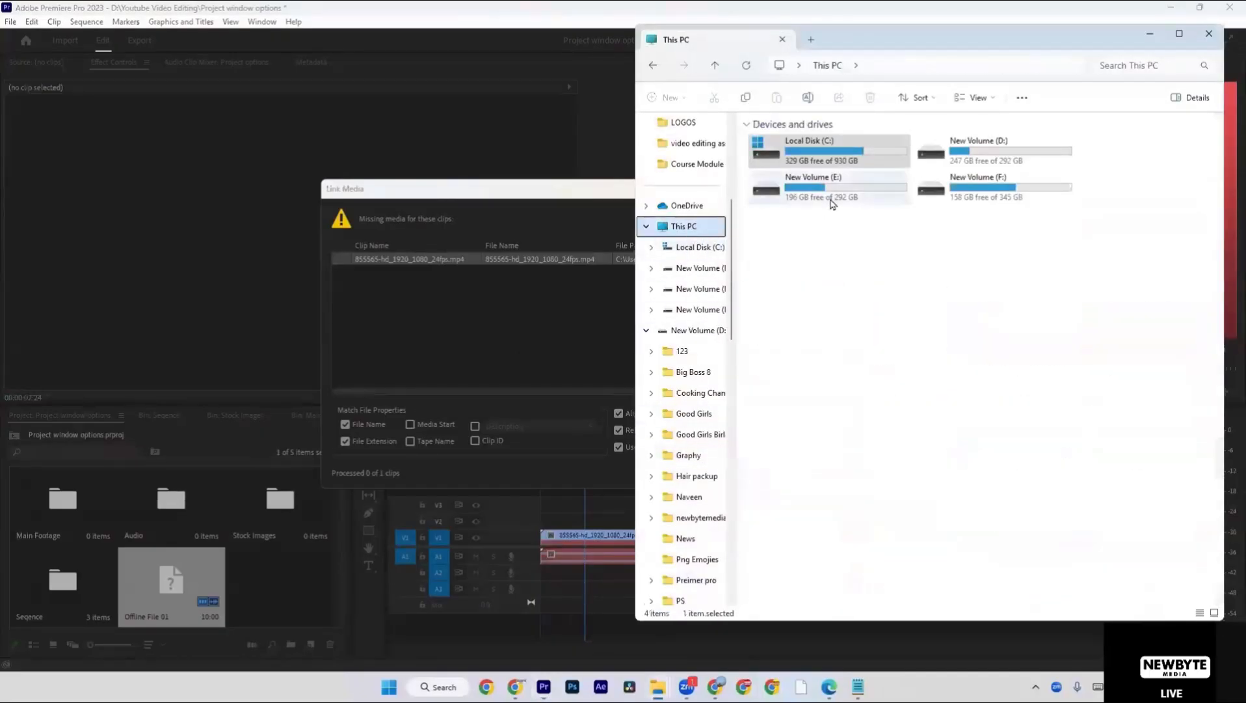
{"action": "double_click", "coordinate": [975, 153]}
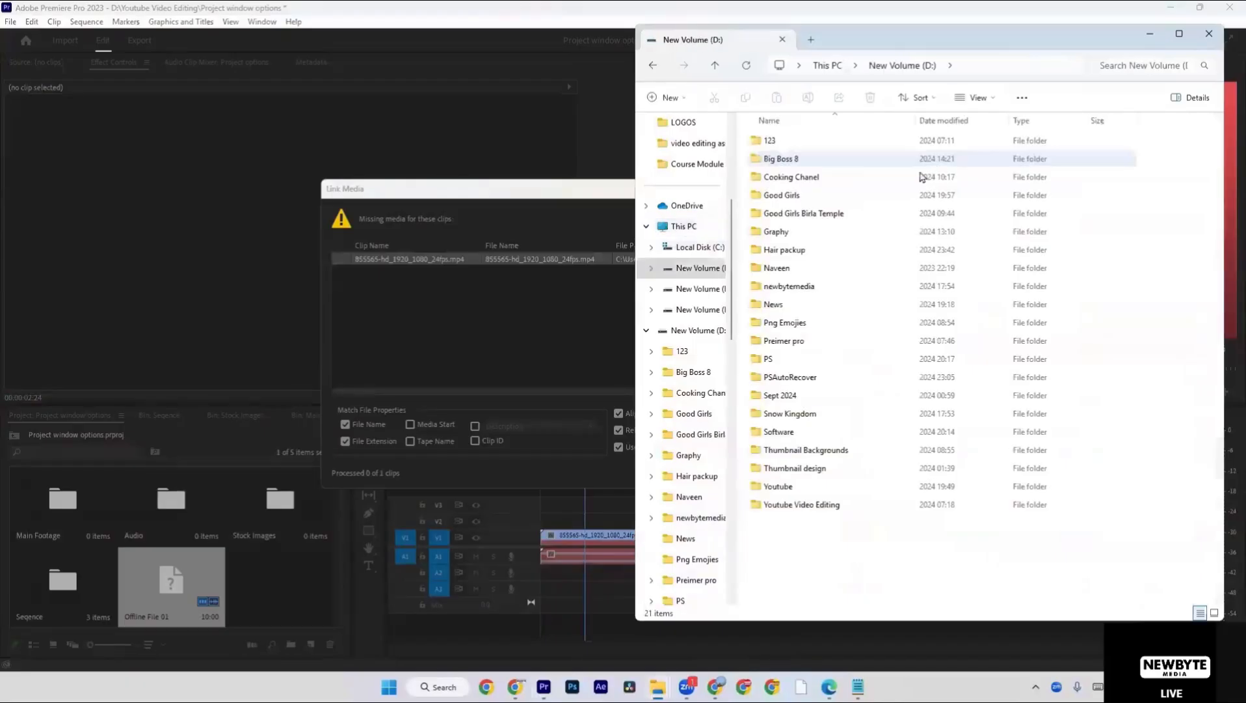
{"action": "double_click", "coordinate": [810, 508]}
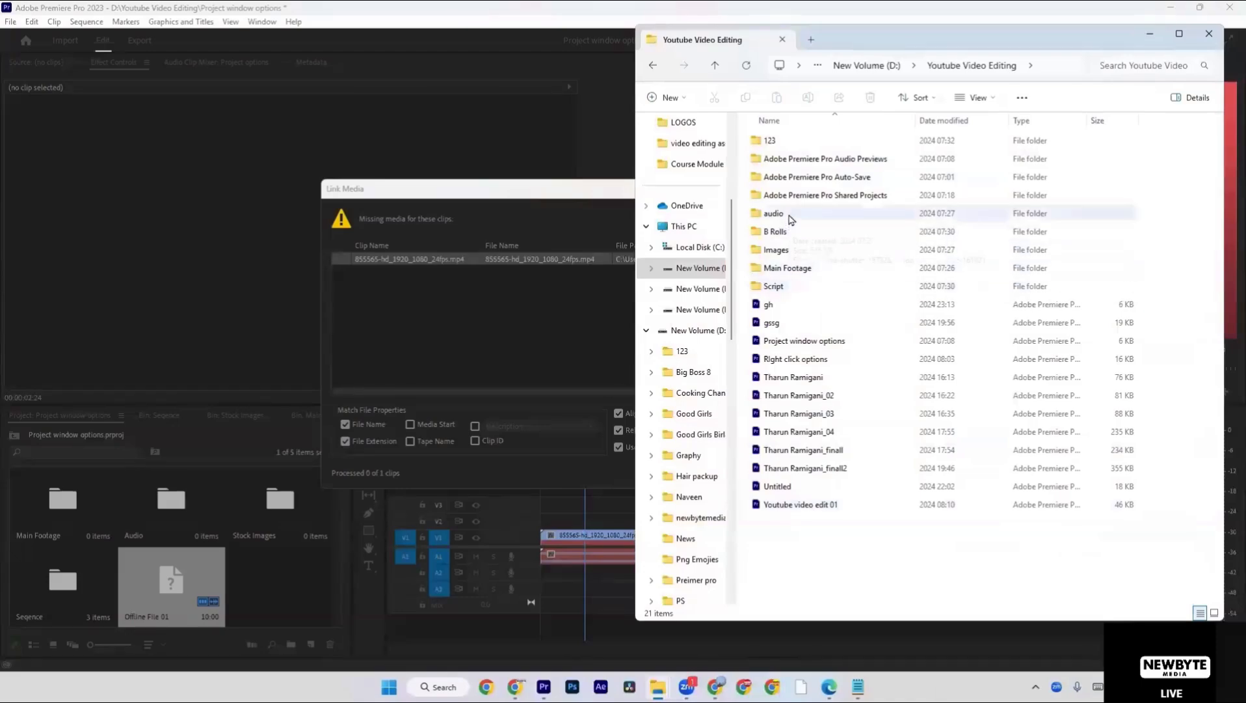
Check the Downloads folder for the missing 855565 file, then return to Premiere Pro and dismiss the Link Media prompt.
{"action": "scroll", "coordinate": [716, 241], "scroll_direction": "up", "scroll_amount": 3}
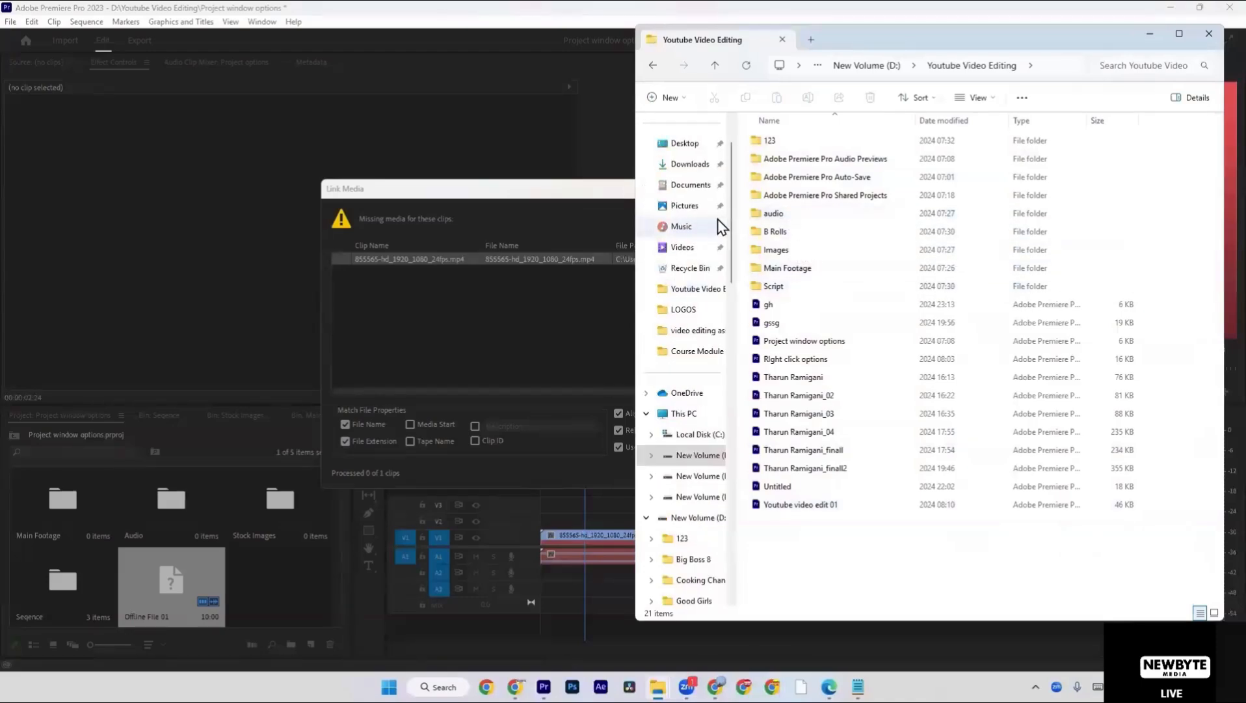
{"action": "left_click", "coordinate": [709, 182]}
{"action": "left_click", "coordinate": [706, 164]}
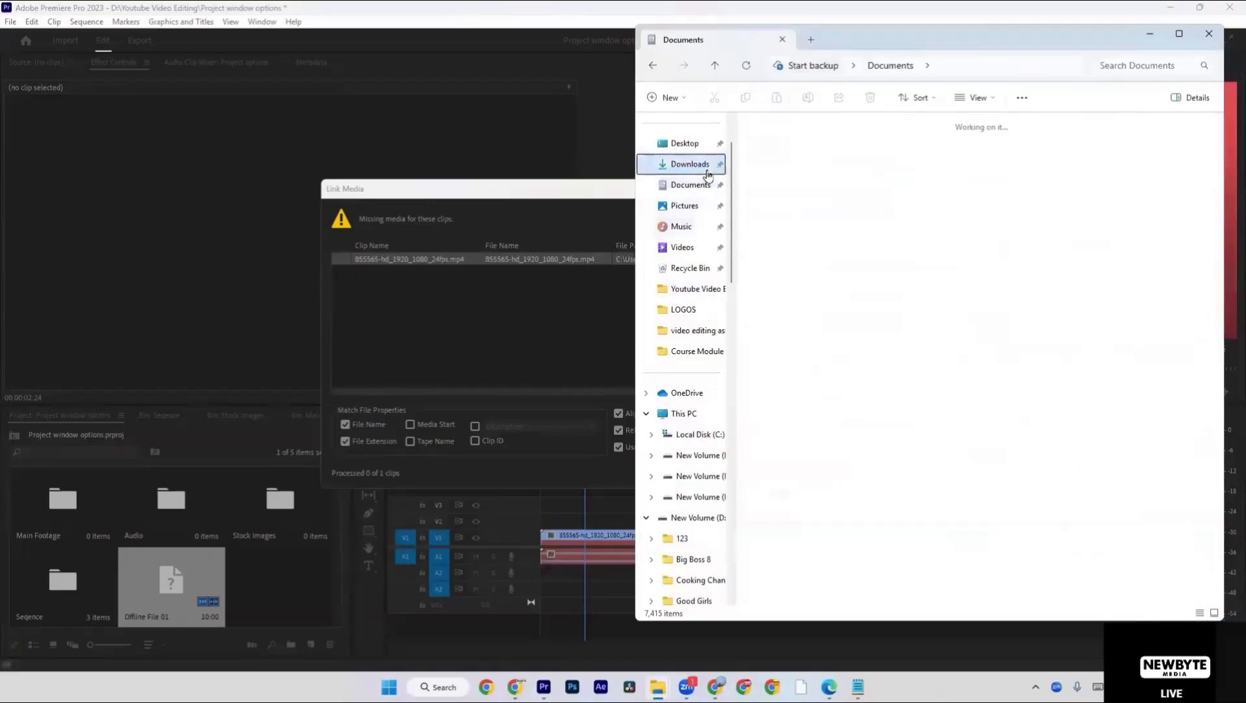
{"action": "left_click", "coordinate": [567, 271]}
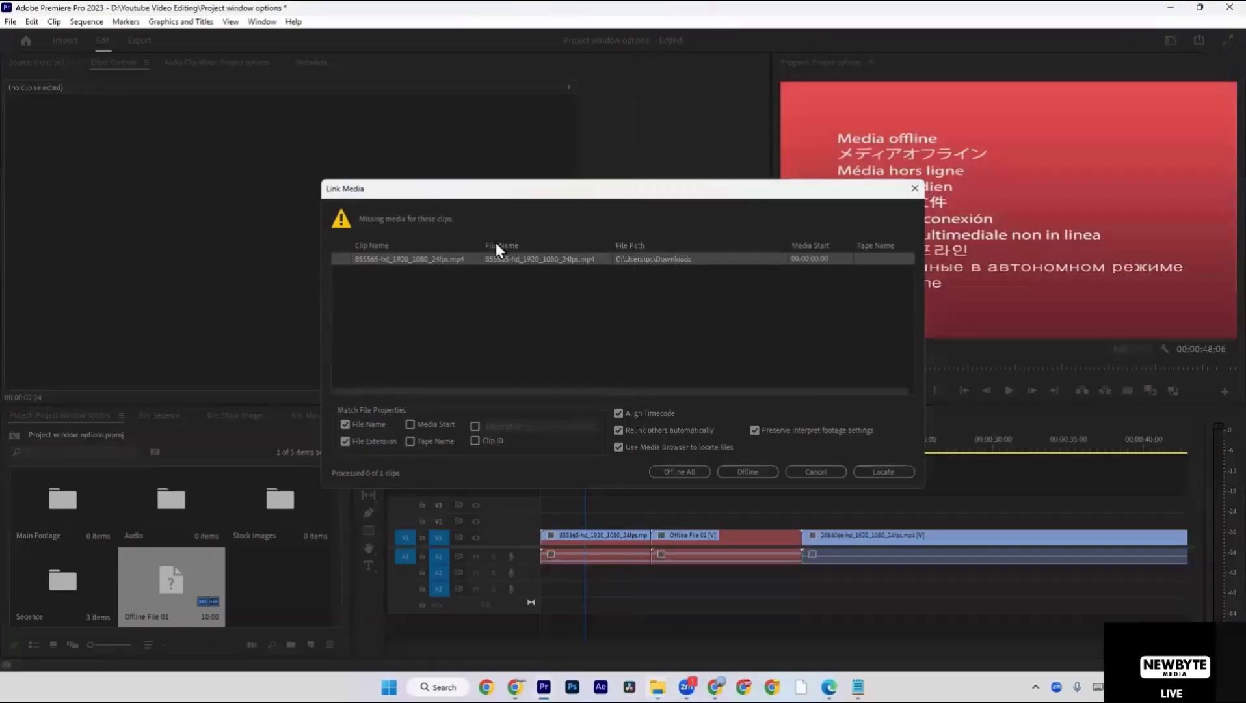
{"action": "left_click", "coordinate": [830, 468]}
Open Link Media for the offline 855565 clip in the timeline.
{"action": "left_click", "coordinate": [599, 535]}
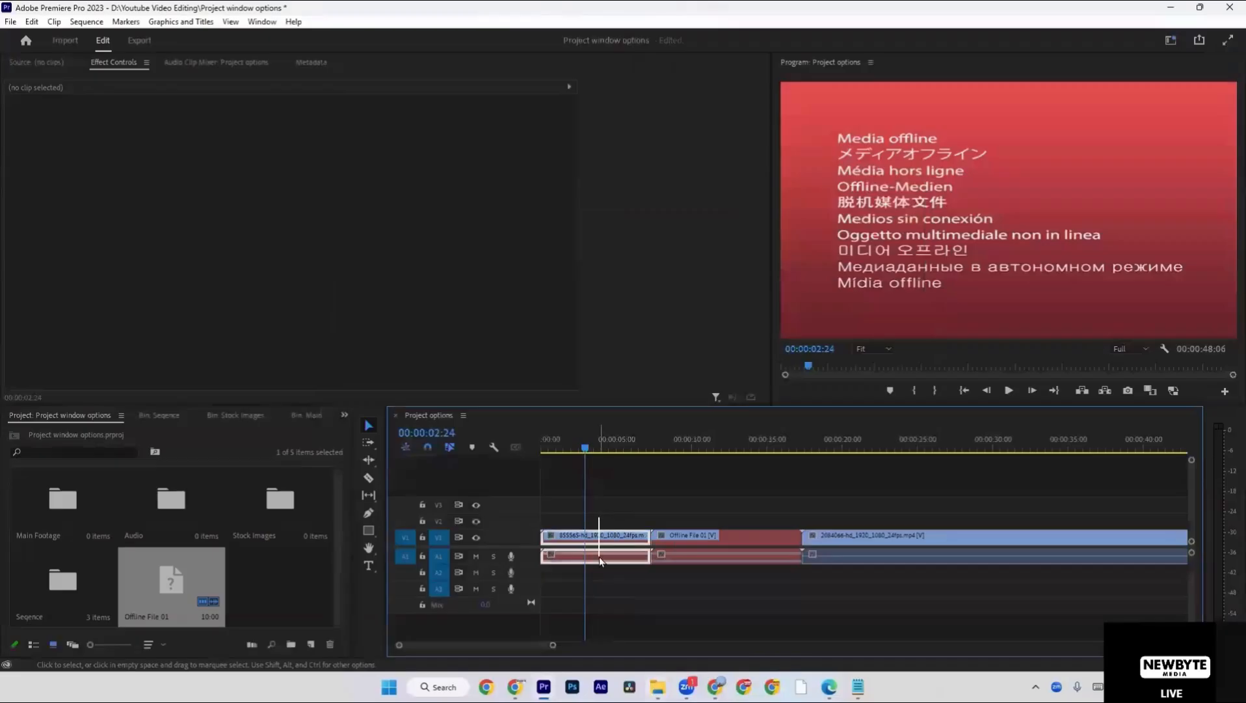
{"action": "left_click", "coordinate": [603, 507]}
{"action": "left_click", "coordinate": [602, 539]}
{"action": "right_click", "coordinate": [602, 544]}
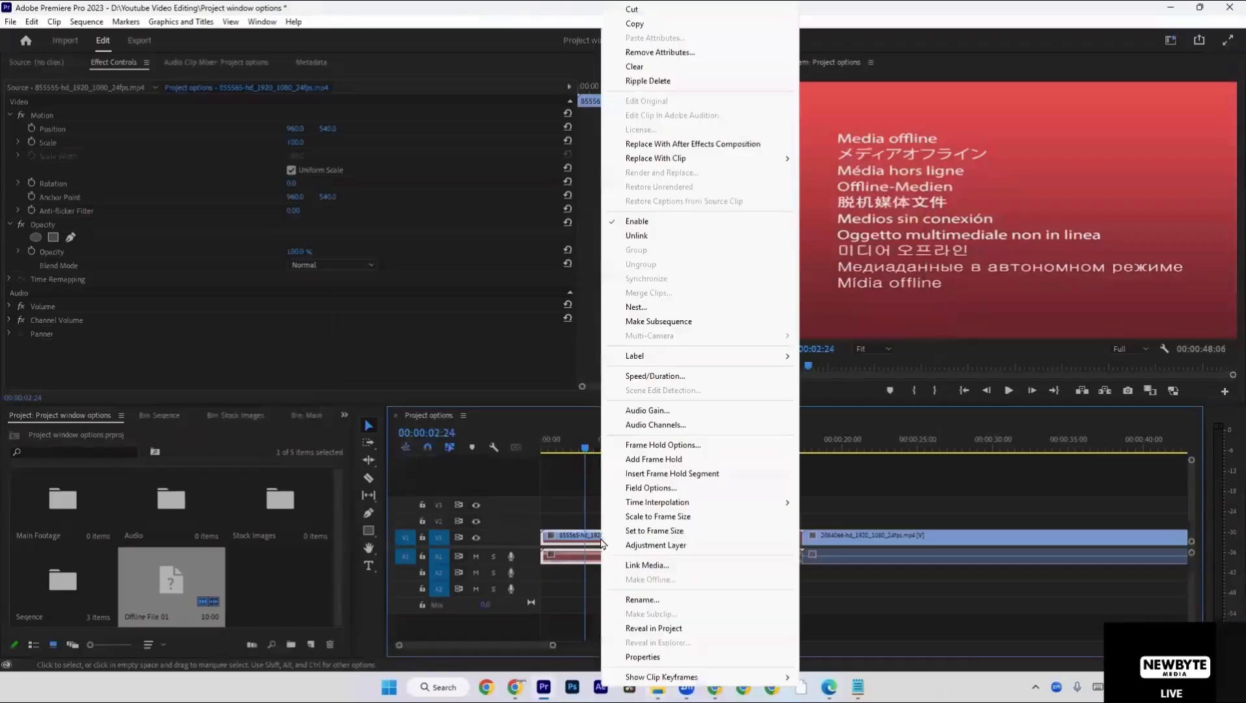
{"action": "left_click", "coordinate": [593, 503]}
{"action": "left_click", "coordinate": [618, 533]}
{"action": "right_click", "coordinate": [619, 534]}
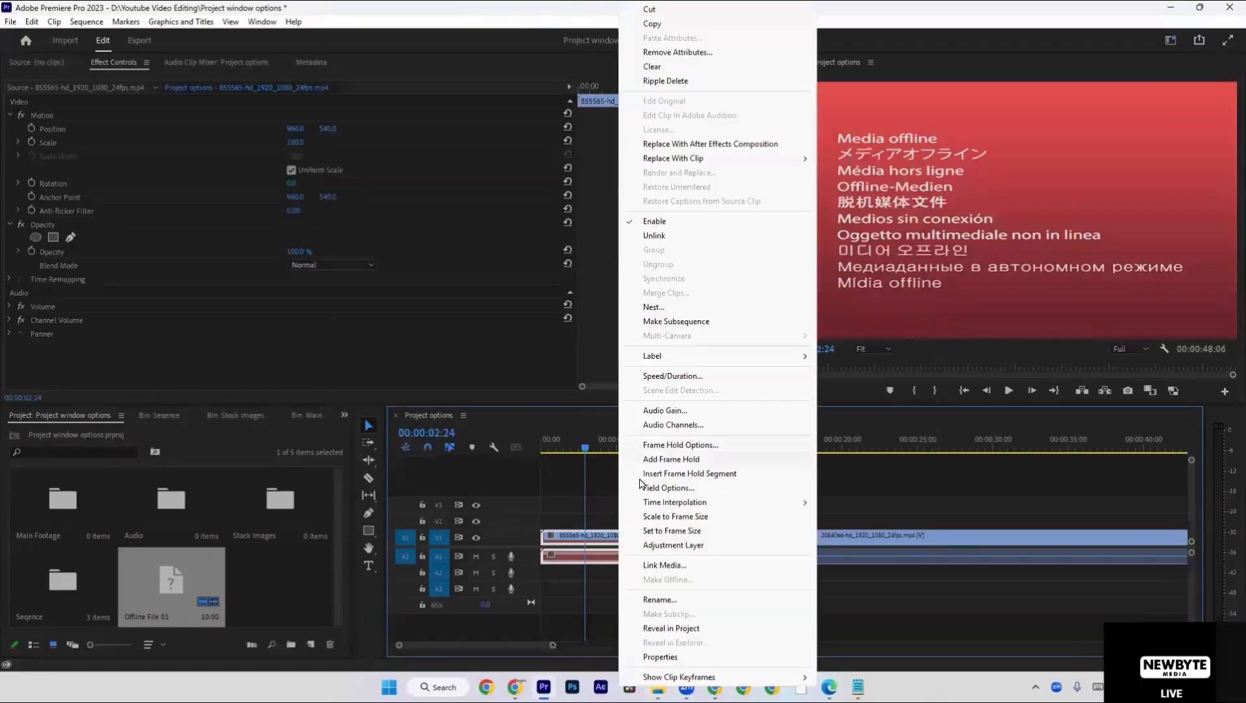
{"action": "left_click", "coordinate": [659, 566]}
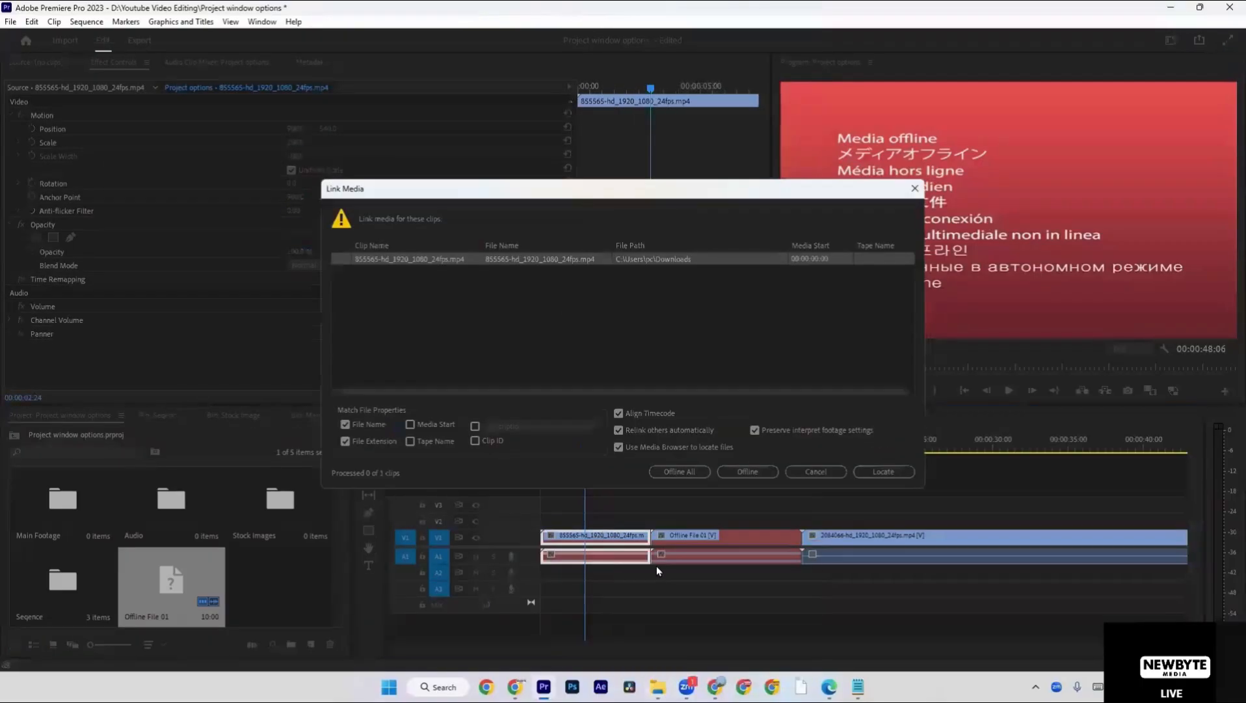
Try to locate the missing 855565 file by searching Local Disk (C:), and cancel the search and relinking.
{"action": "left_click", "coordinate": [883, 472]}
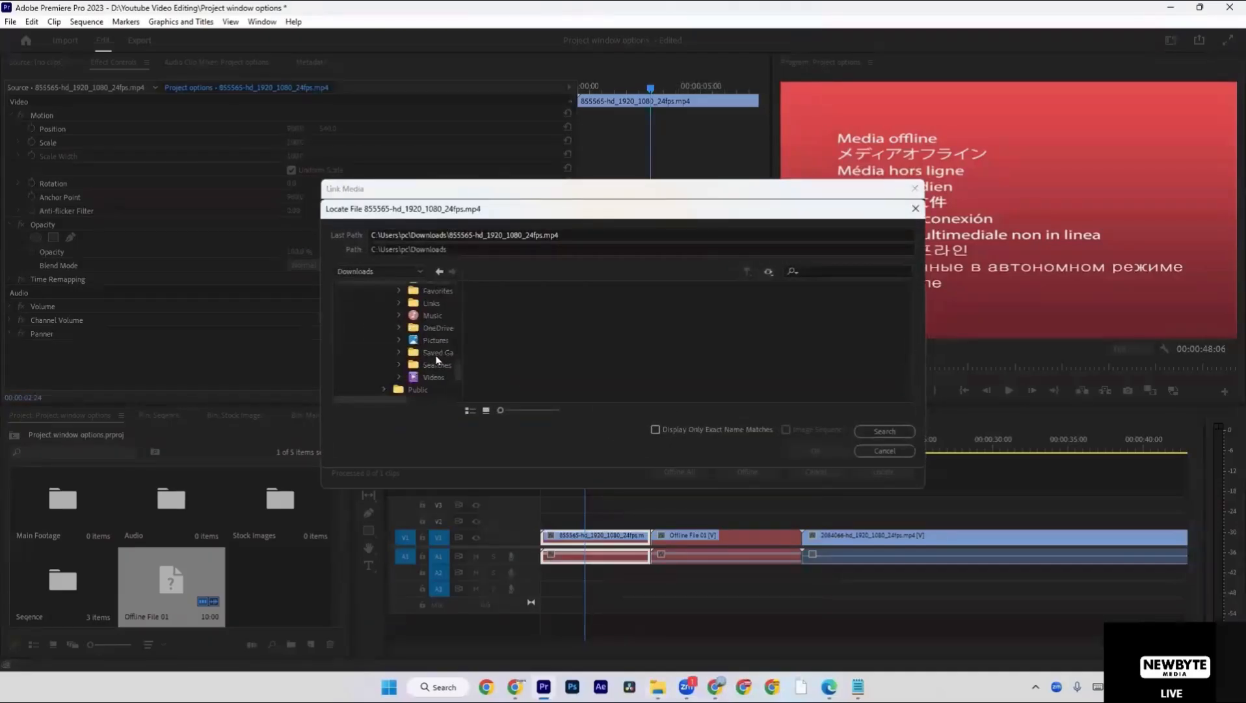
{"action": "scroll", "coordinate": [436, 360], "scroll_direction": "up", "scroll_amount": 7}
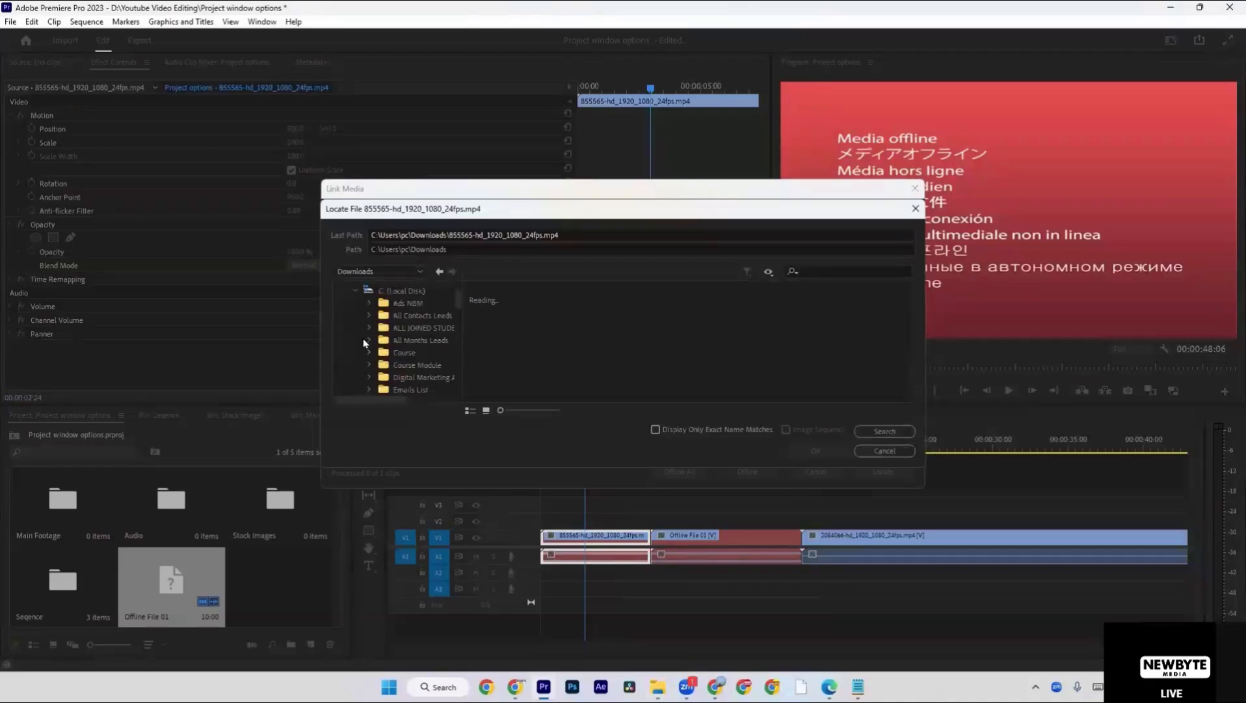
{"action": "left_click", "coordinate": [352, 292]}
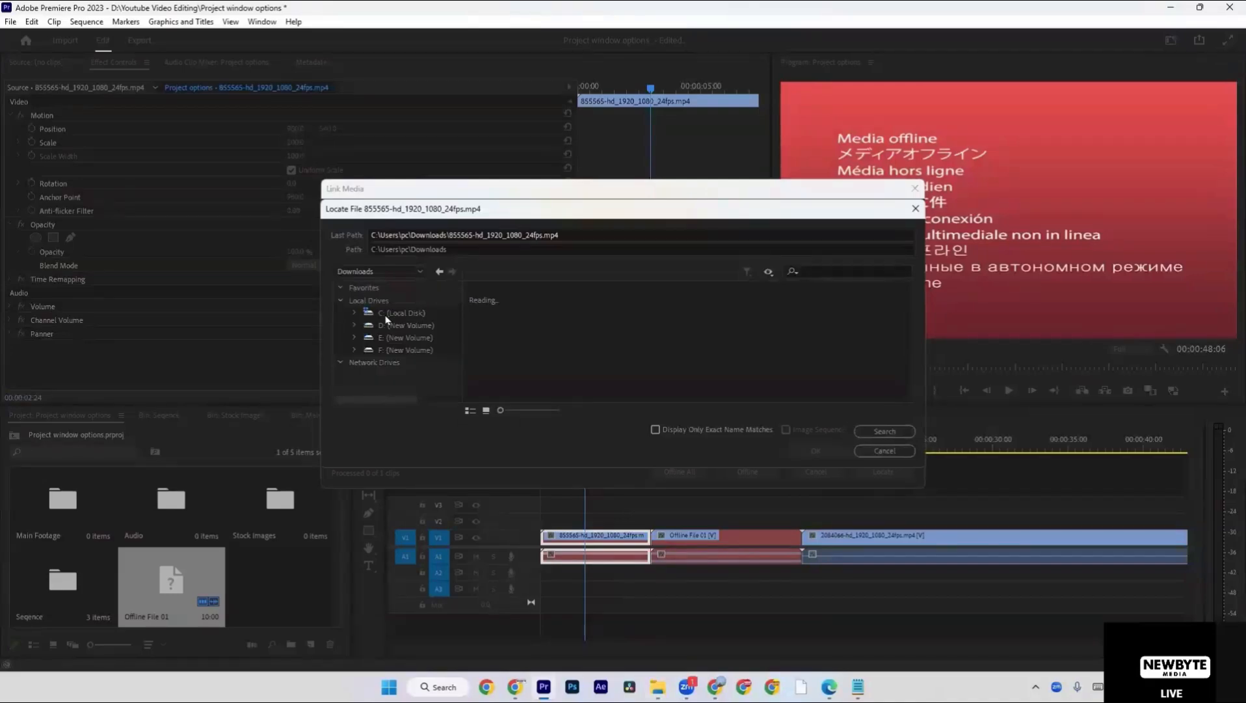
{"action": "left_click", "coordinate": [900, 433]}
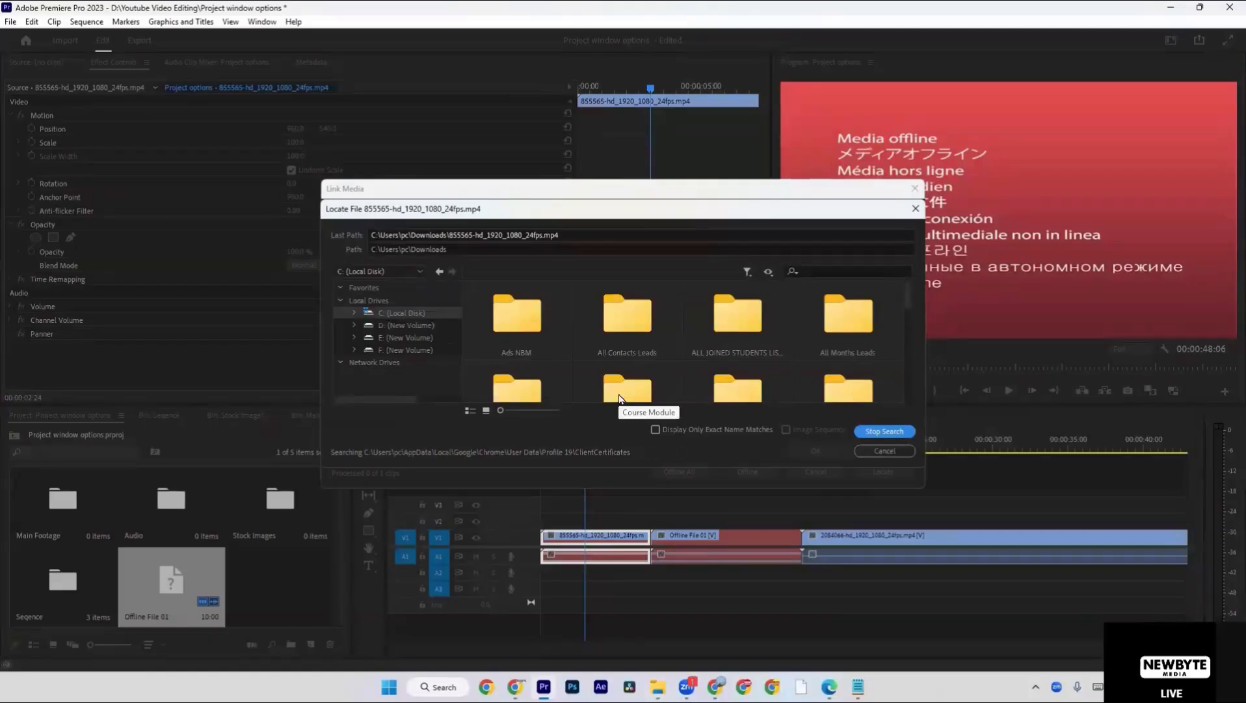
{"action": "left_click", "coordinate": [884, 451]}
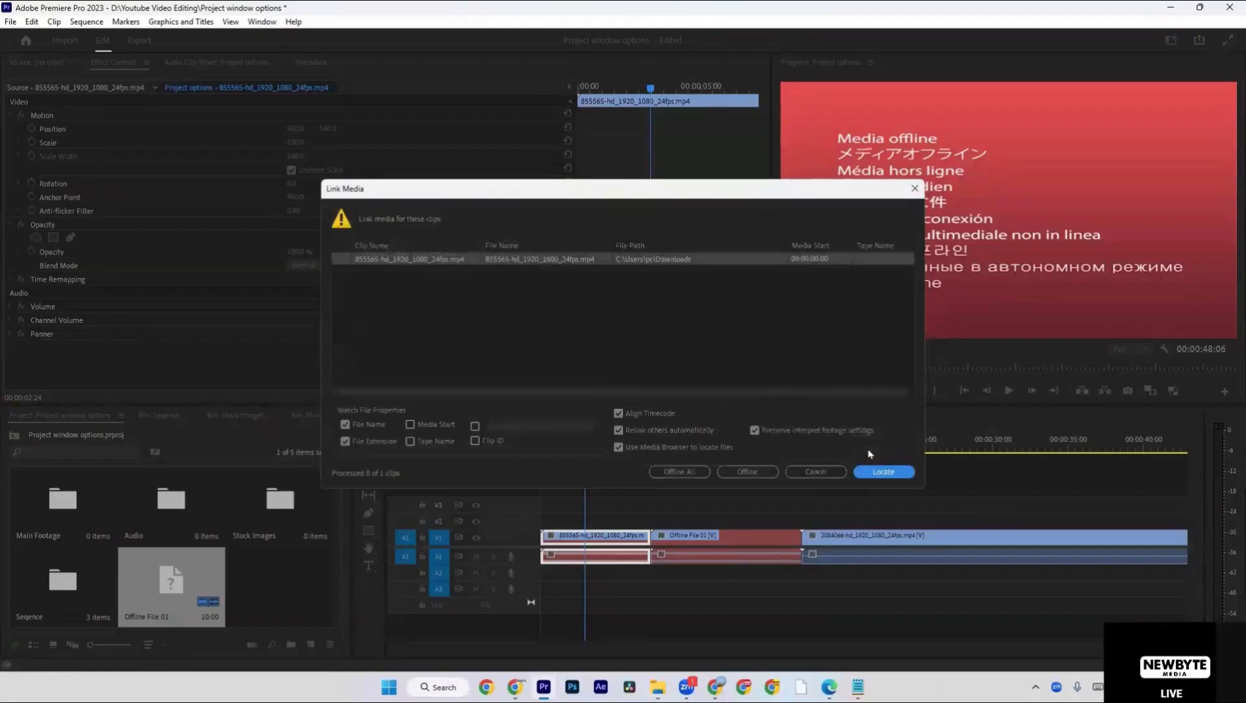
{"action": "left_click", "coordinate": [802, 471]}
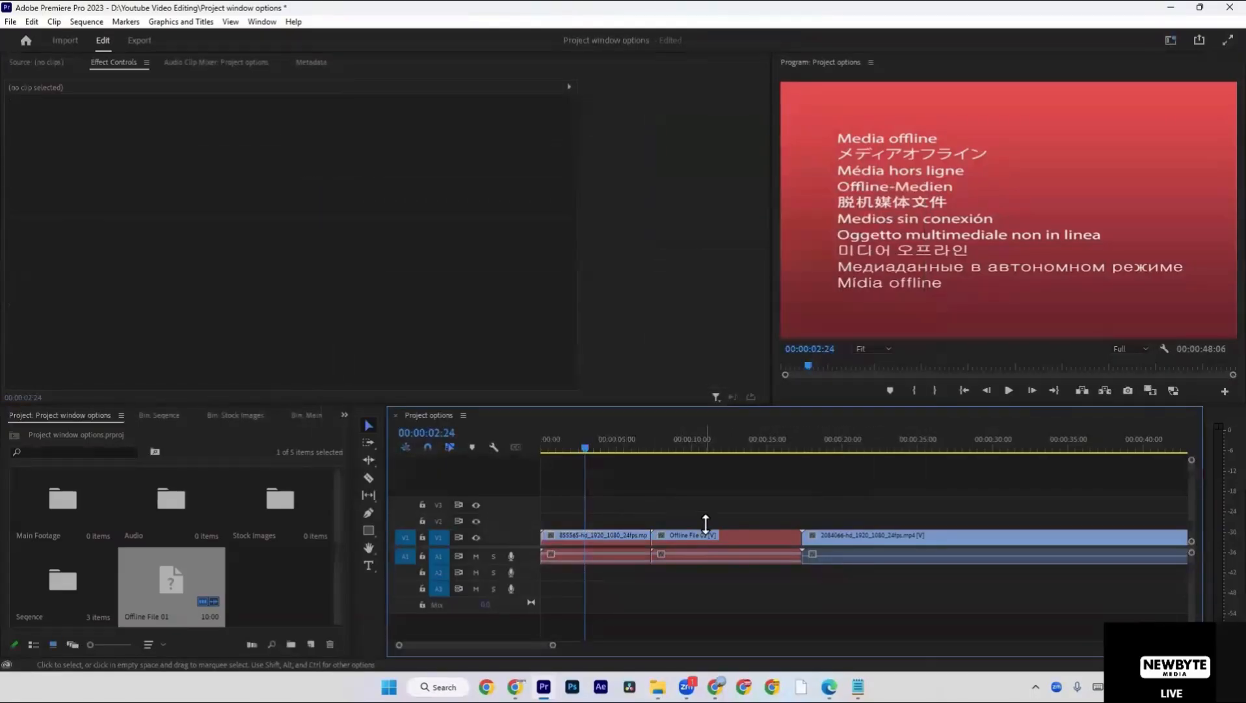
Compare Offline File 01 with the 855565 clip, and restore the 855565 source file from the Recycle Bin.
{"action": "left_click", "coordinate": [715, 542]}
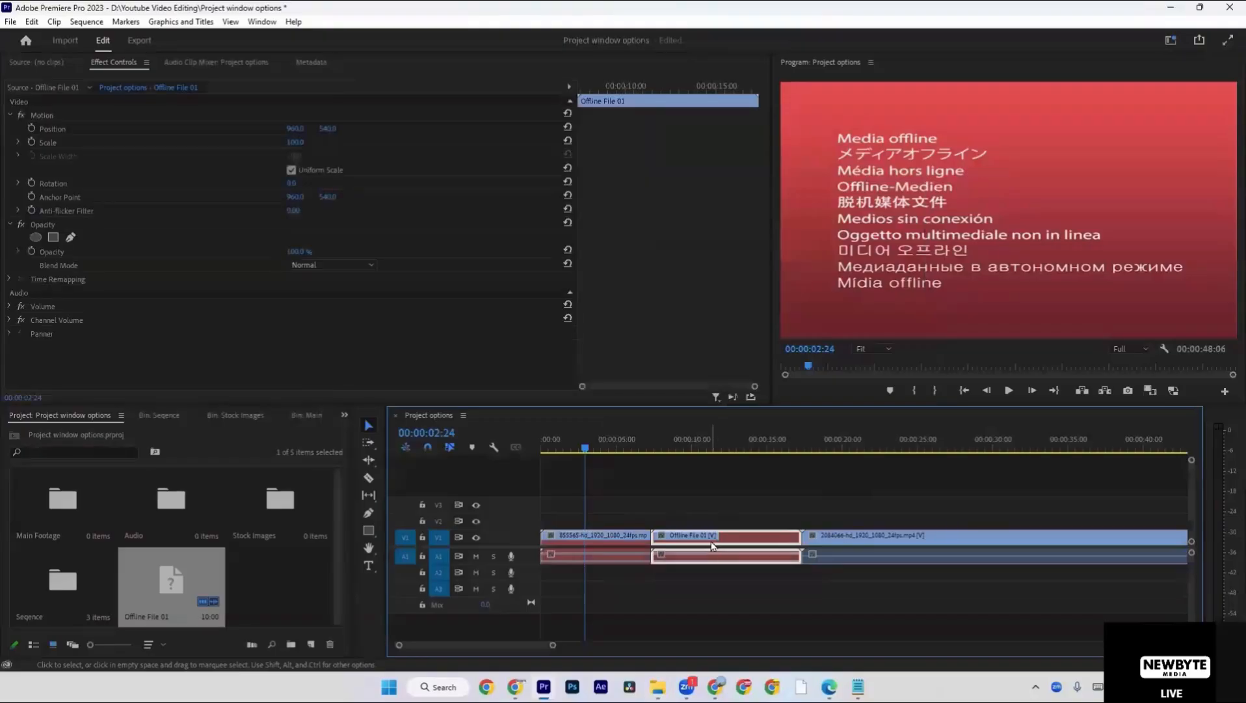
{"action": "left_click", "coordinate": [628, 533]}
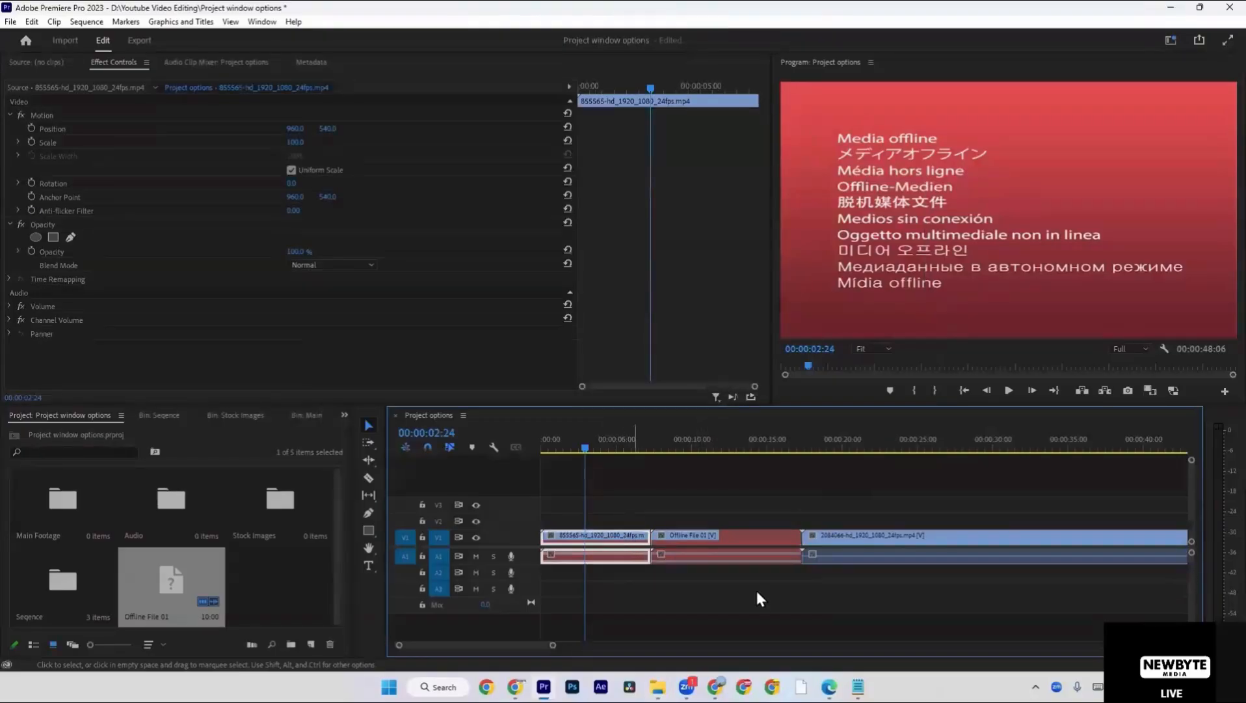
{"action": "key", "text": "super+d"}
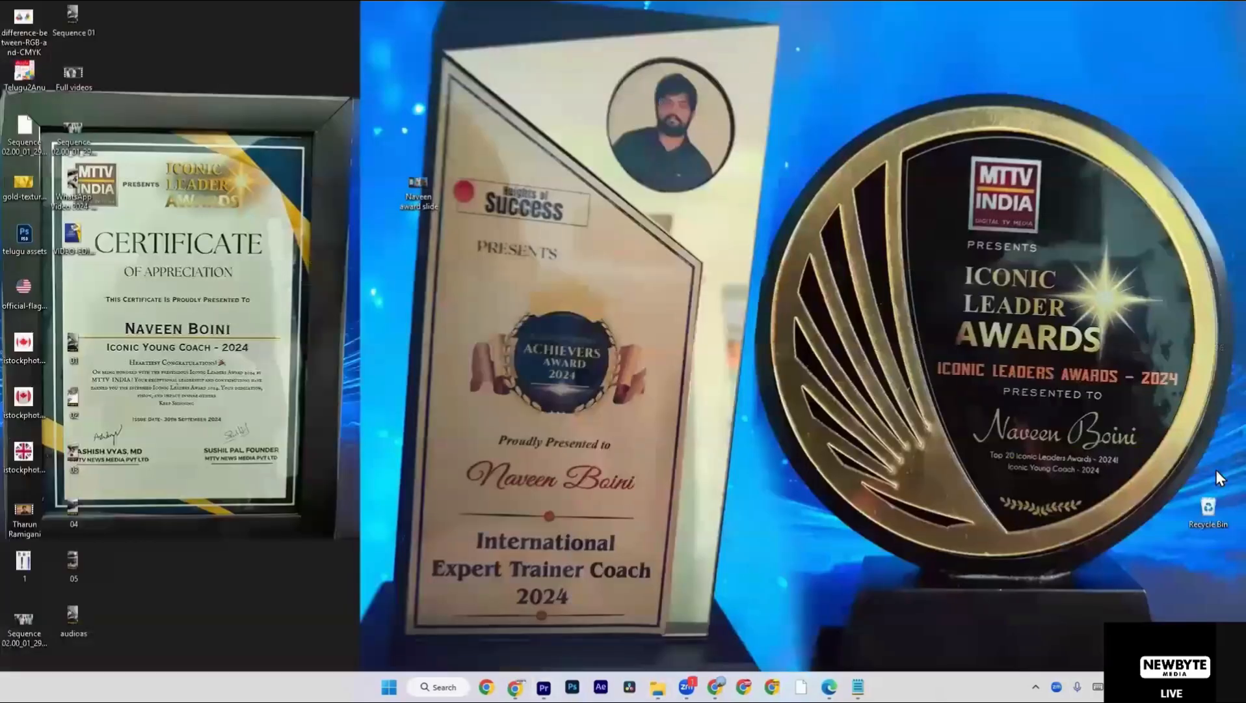
{"action": "double_click", "coordinate": [1205, 504]}
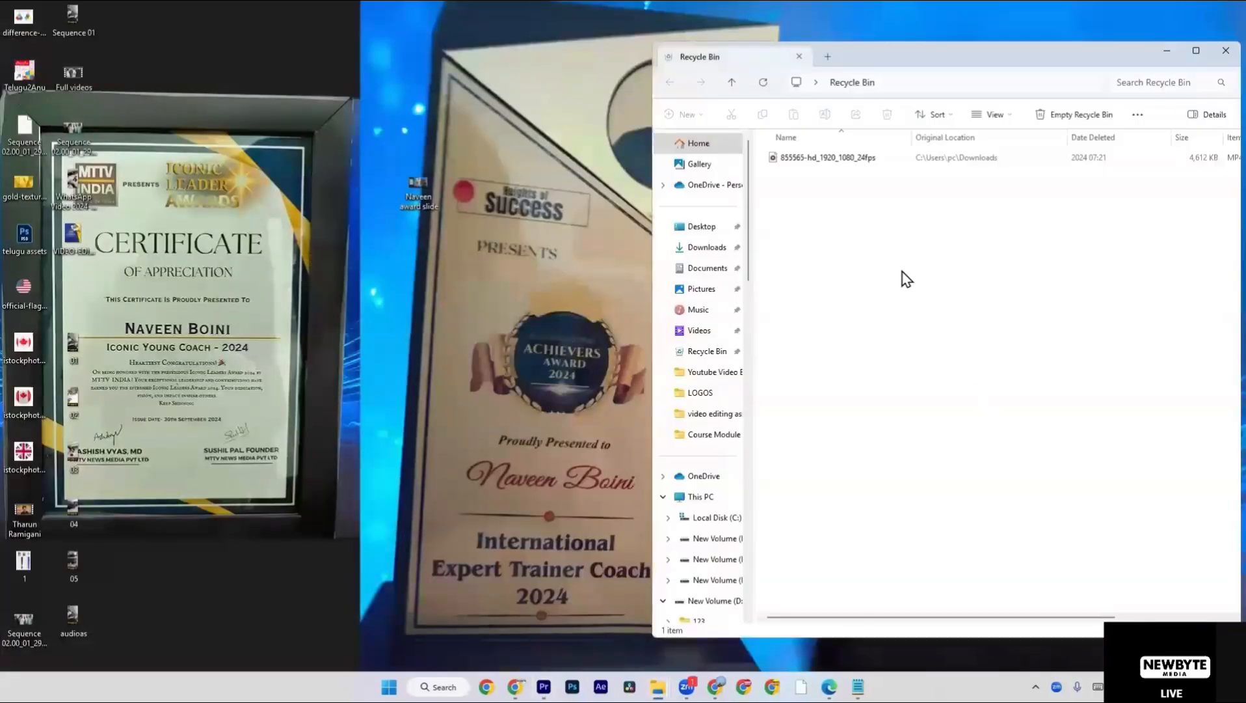
{"action": "right_click", "coordinate": [871, 158]}
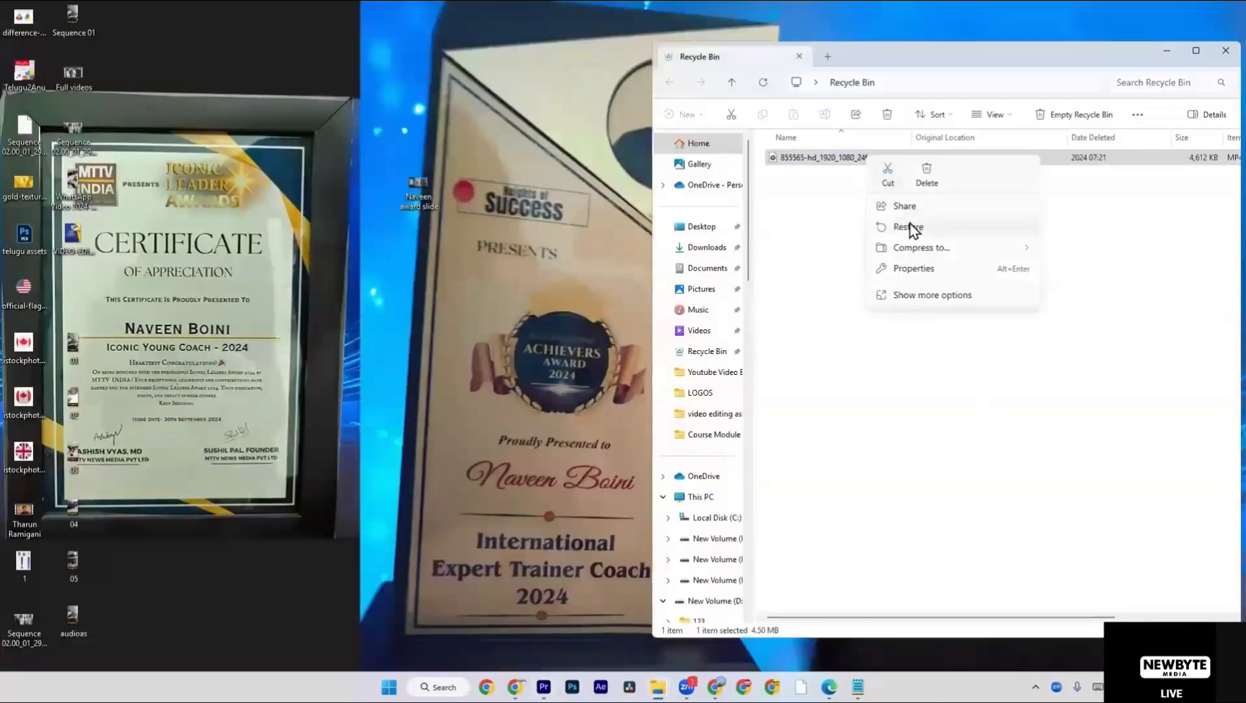
{"action": "left_click", "coordinate": [909, 226]}
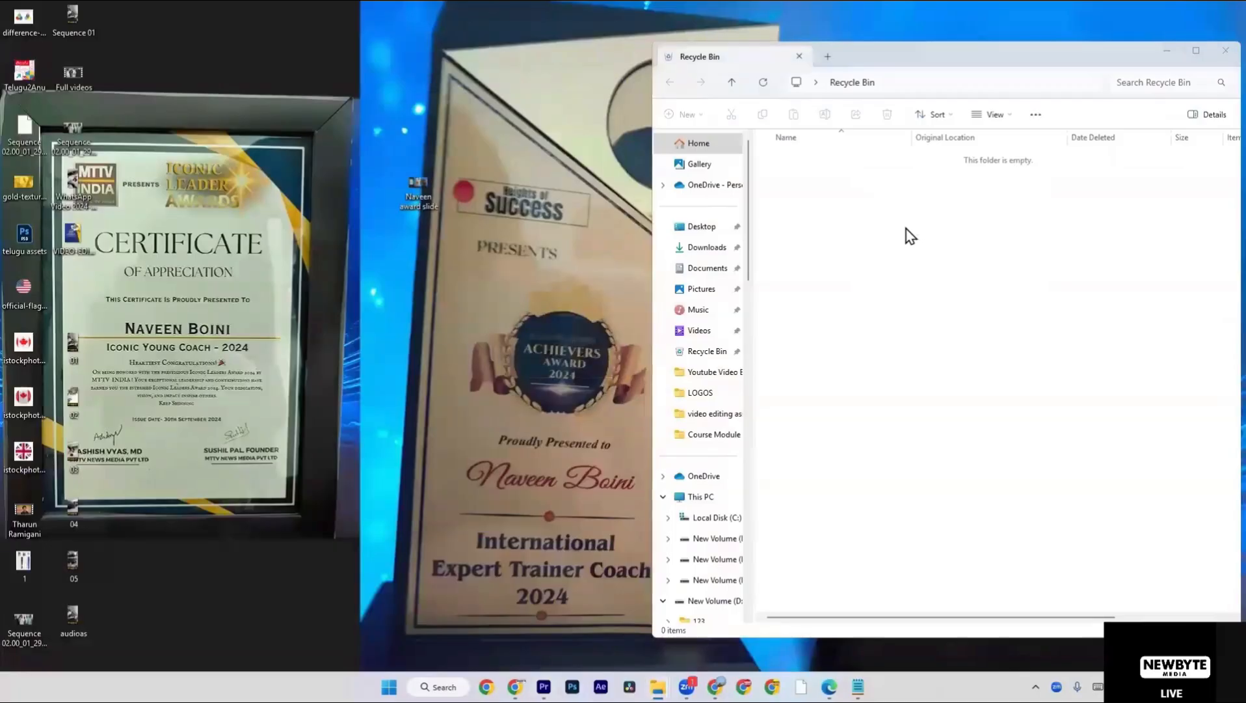
Check the restored 855565 video in the Downloads folder and switch back to Premiere Pro.
{"action": "key", "text": "super+e"}
{"action": "left_click", "coordinate": [51, 456]}
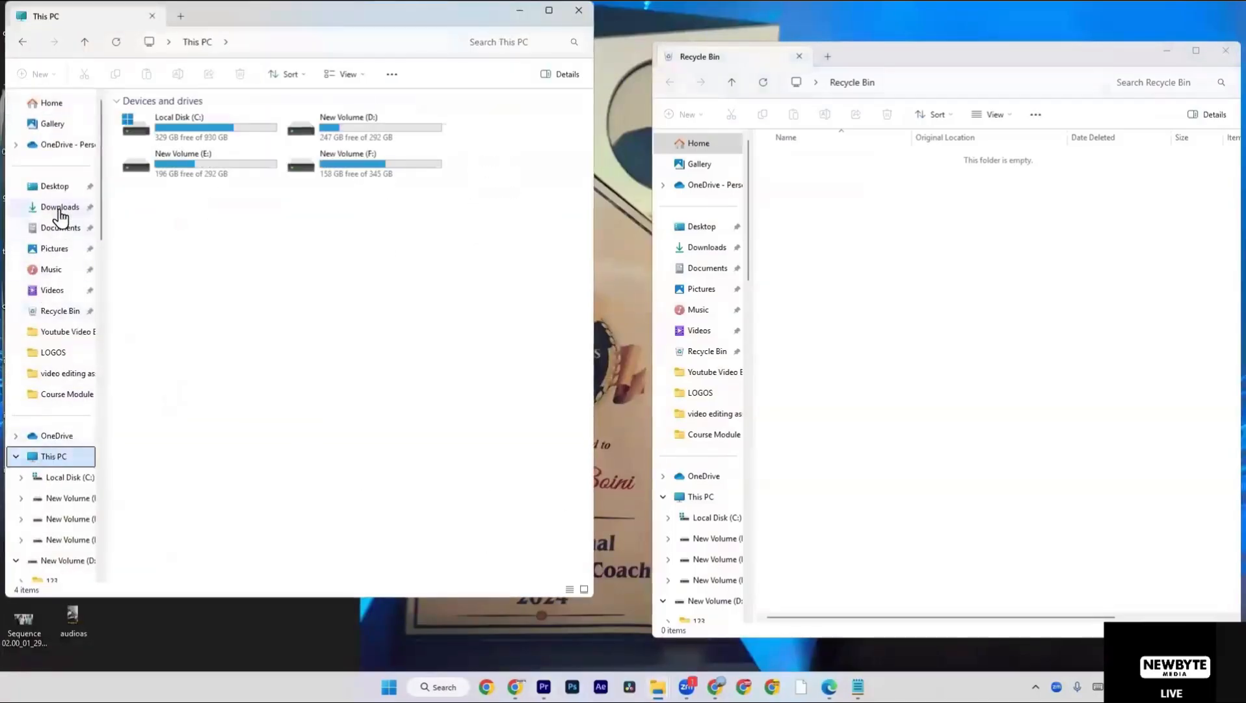
{"action": "left_click", "coordinate": [59, 207]}
{"action": "left_click", "coordinate": [334, 195]}
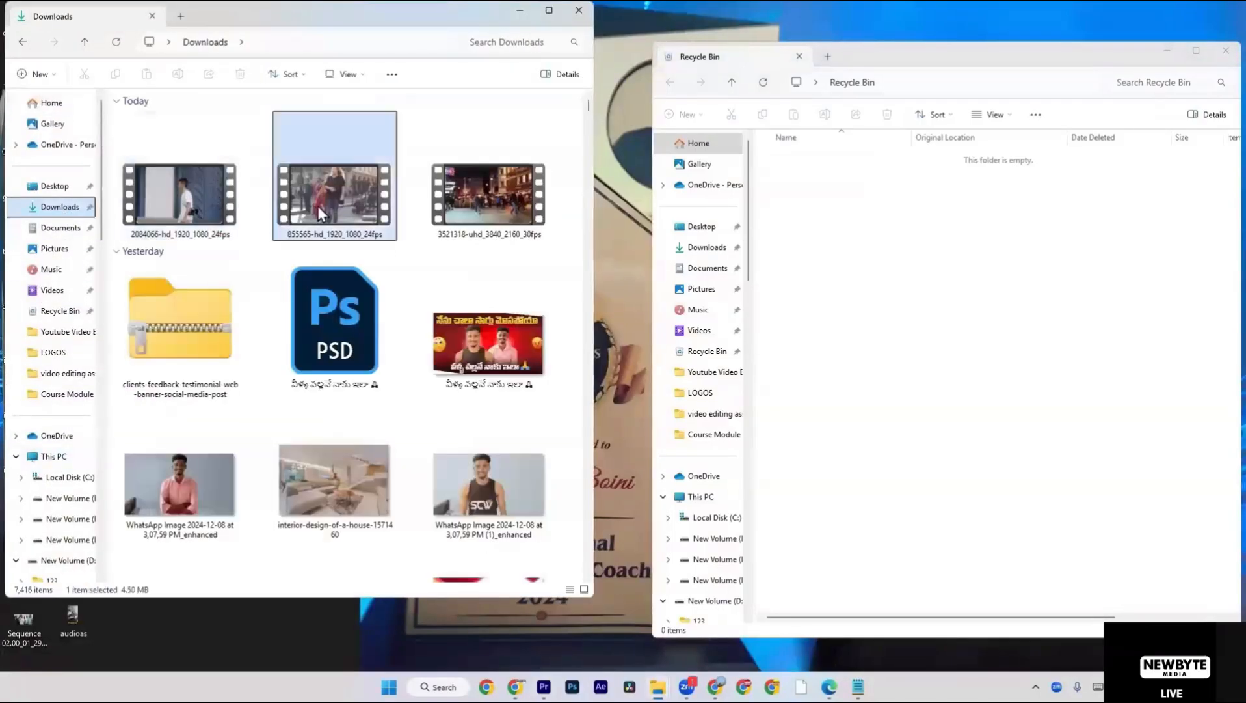
{"action": "key", "text": "alt+Tab"}
{"action": "key", "text": "Tab"}
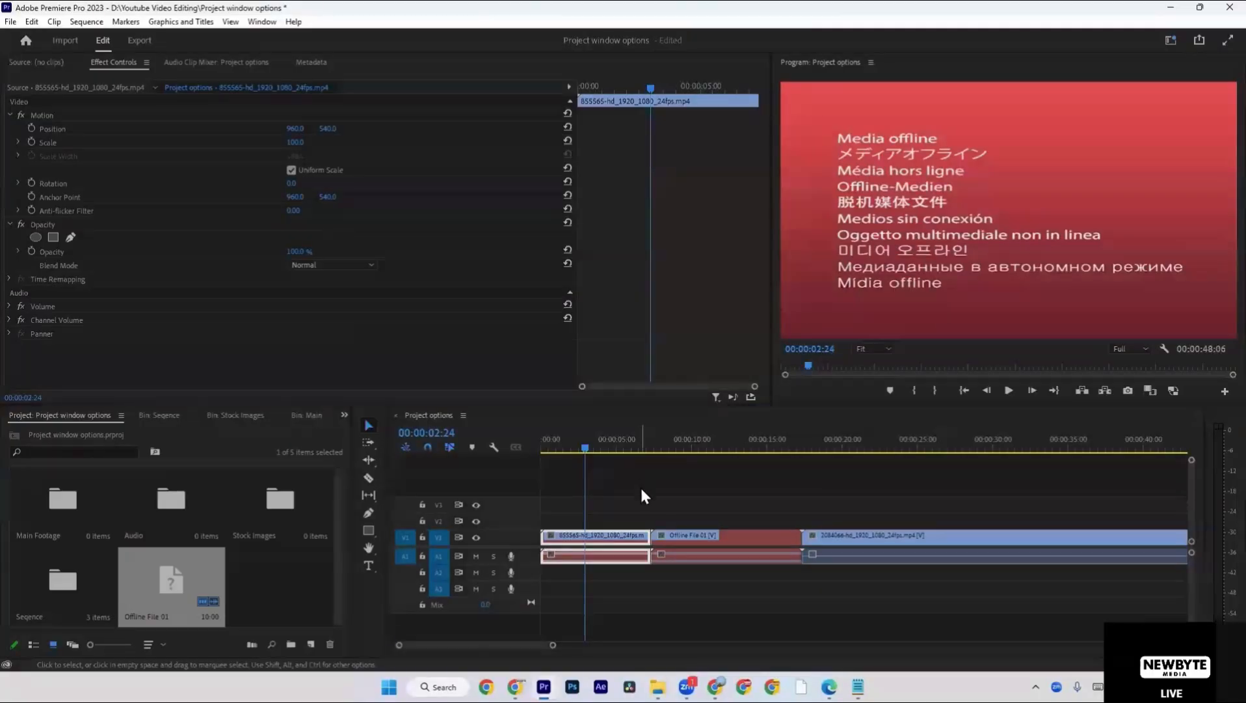
Examine the source videos in Downloads, then scrub through the 2084066 clip in the Premiere Pro timeline to 00:00:31:03.
{"action": "key", "text": "alt+Tab"}
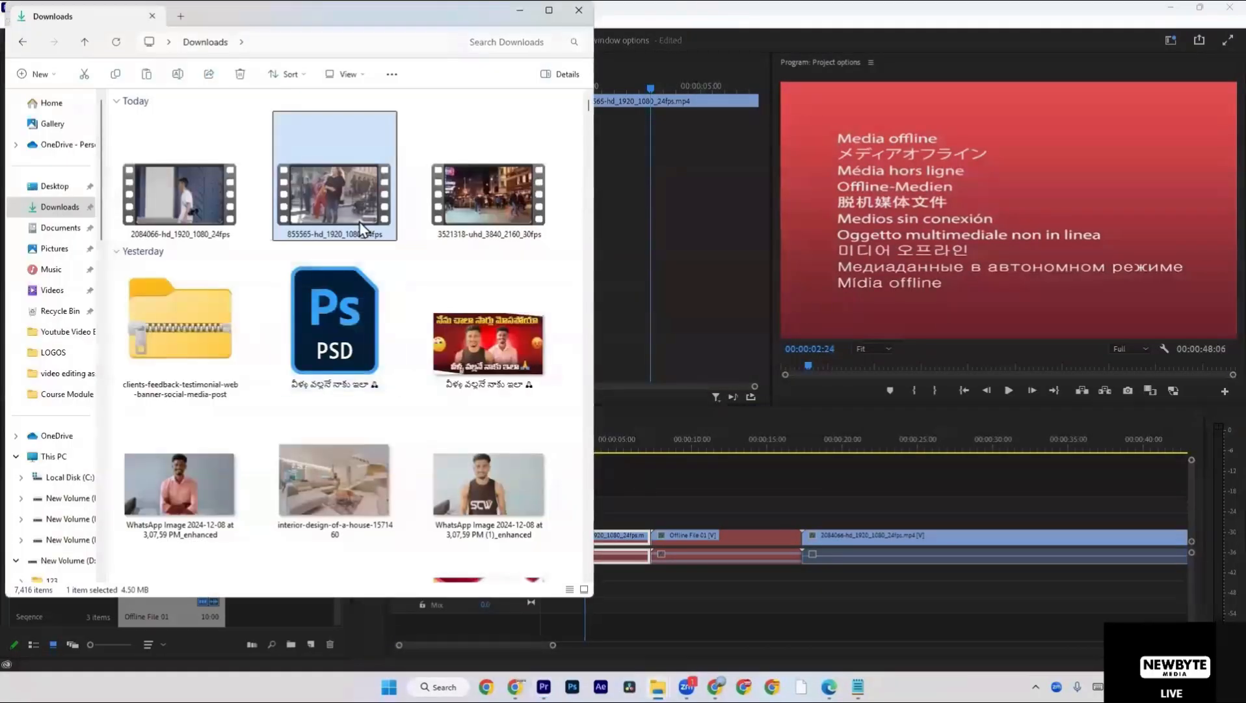
{"action": "left_click", "coordinate": [52, 457]}
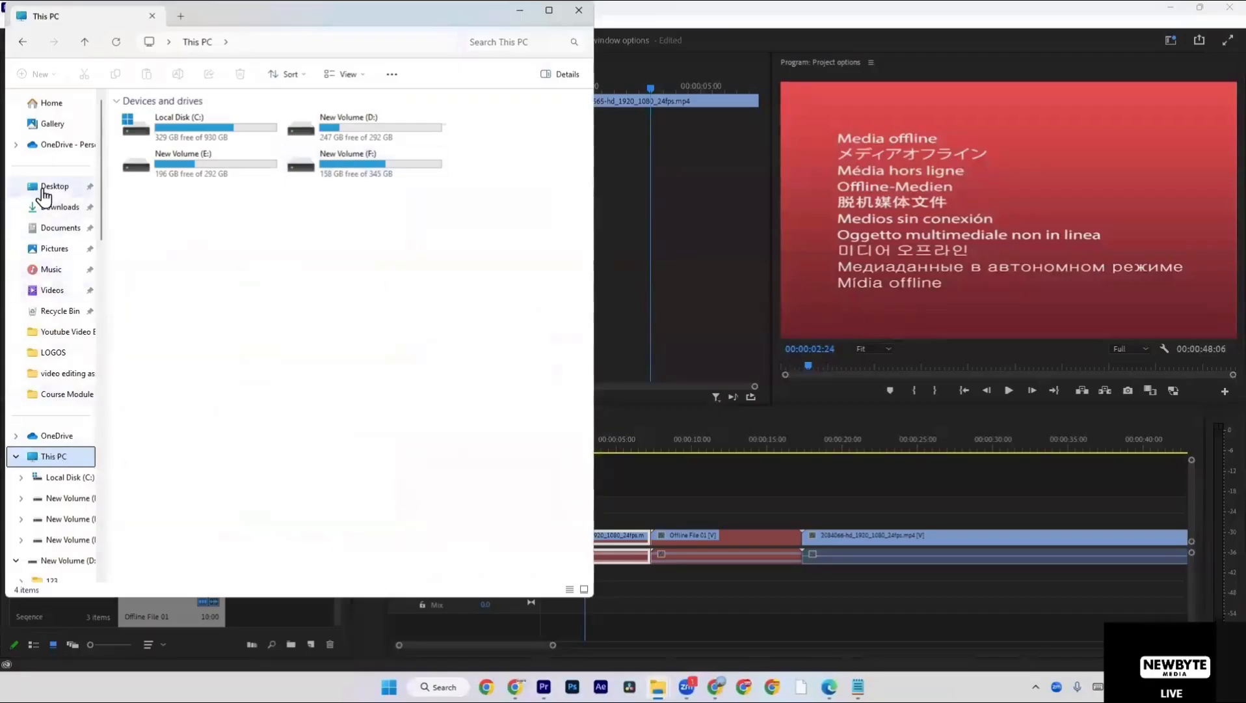
{"action": "left_click", "coordinate": [45, 207]}
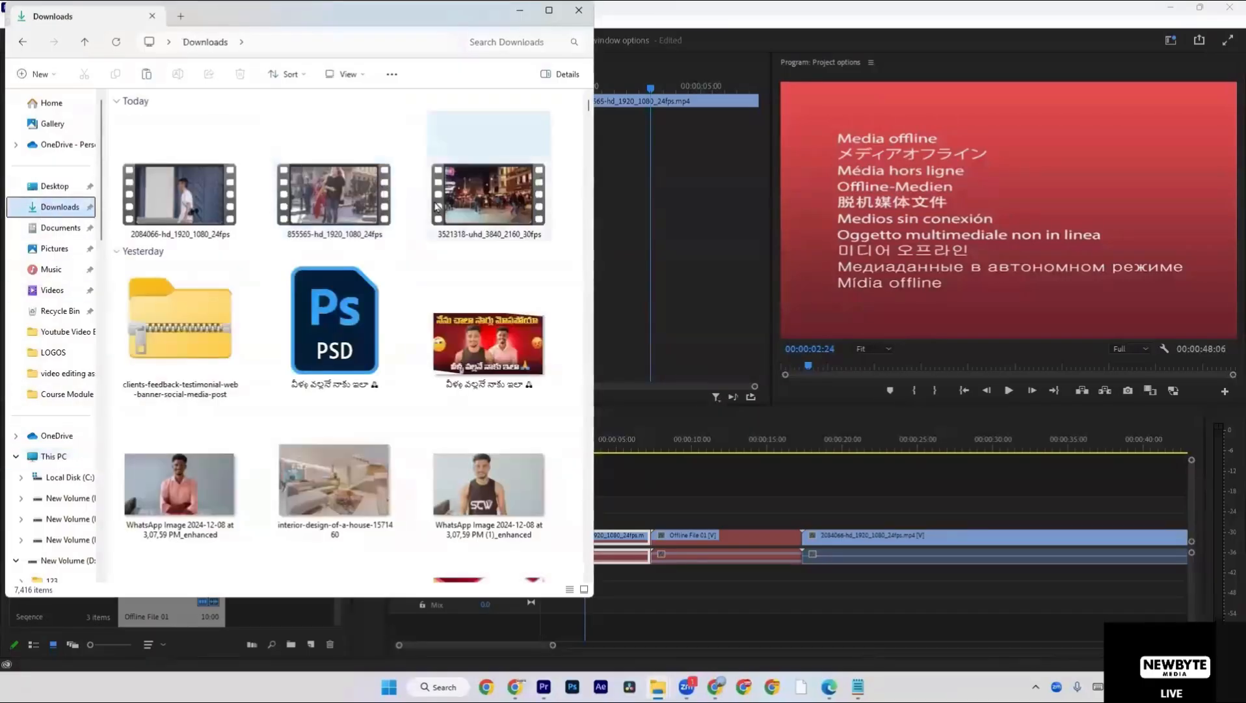
{"action": "left_click", "coordinate": [436, 206]}
{"action": "left_click", "coordinate": [199, 214]}
{"action": "left_click", "coordinate": [853, 439]}
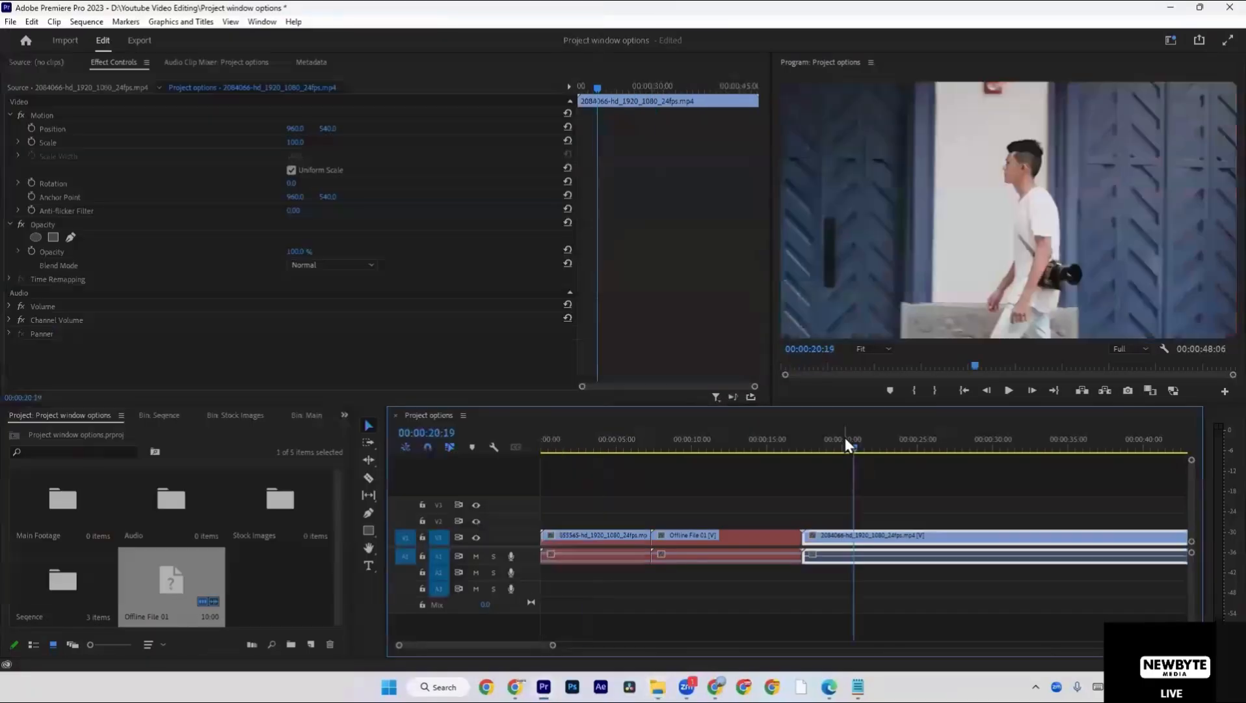
{"action": "left_click_drag", "start_coordinate": [847, 444], "coordinate": [1009, 449]}
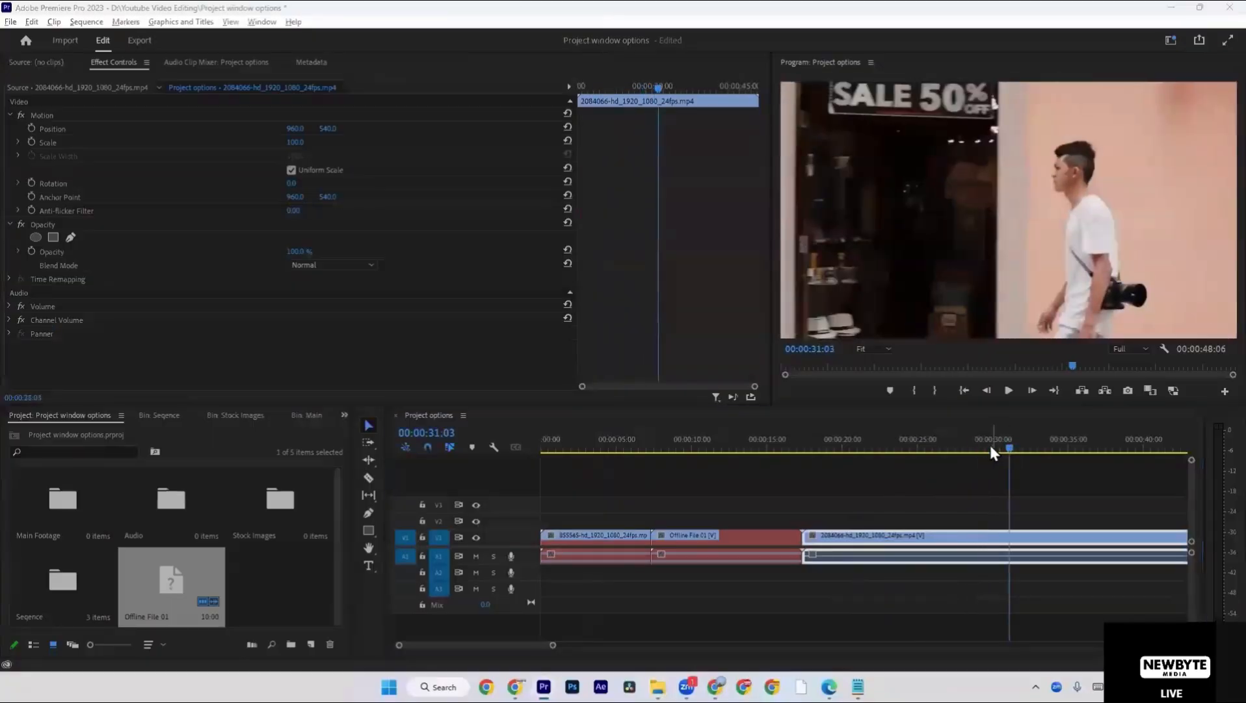
Switch to File Explorer, take the 2084066 and 855565 videos from Downloads, and open the Youtube Video Editing folder on drive D:.
{"action": "key", "text": "alt+Tab"}
{"action": "left_click", "coordinate": [330, 213], "text": "ctrl"}
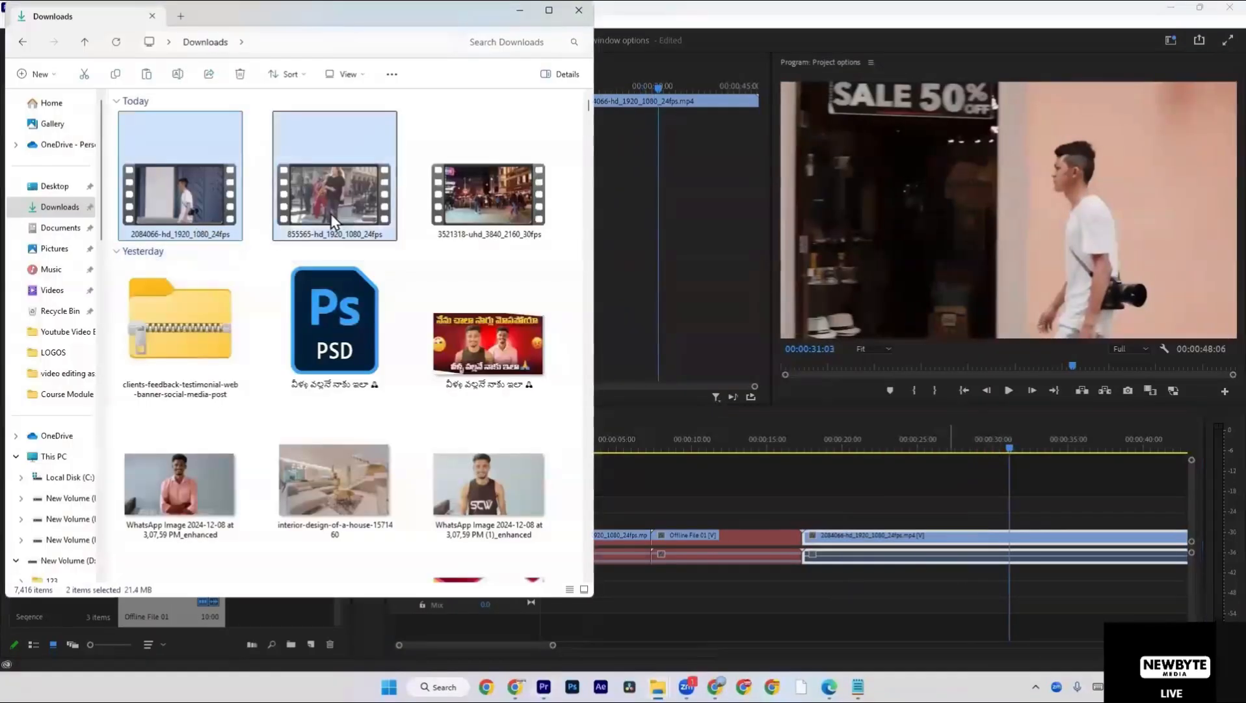
{"action": "left_click", "coordinate": [71, 458]}
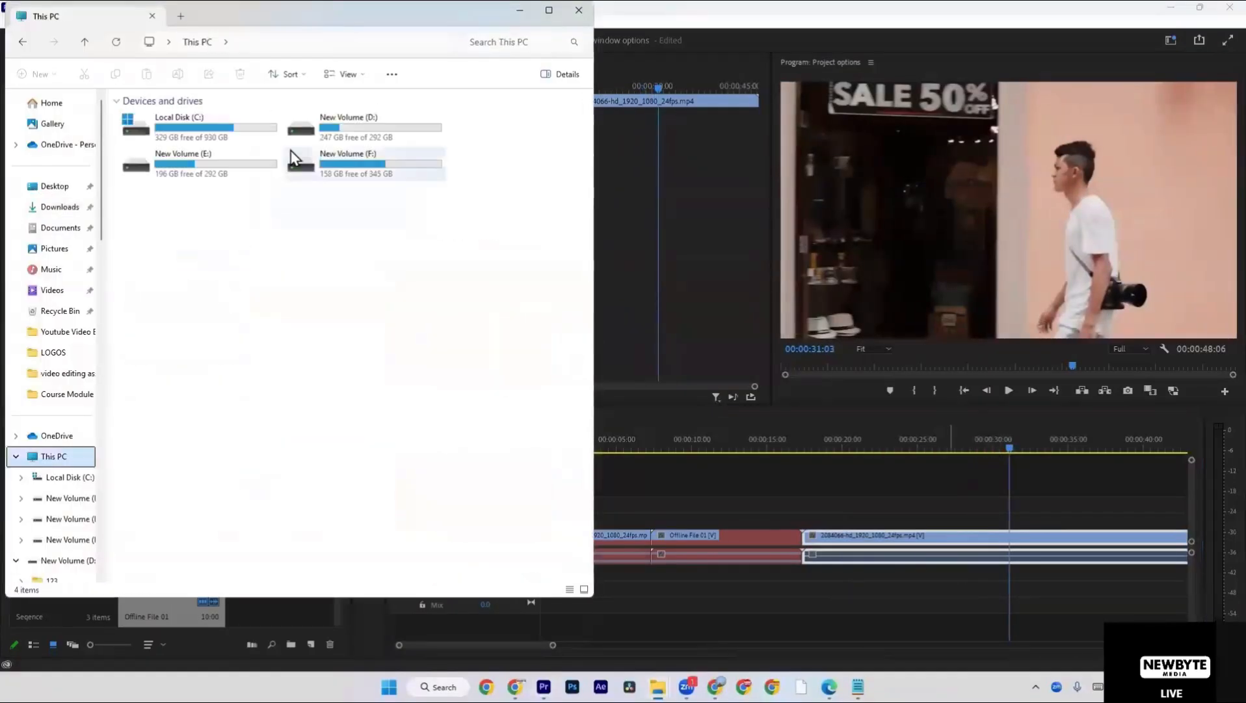
{"action": "double_click", "coordinate": [338, 134]}
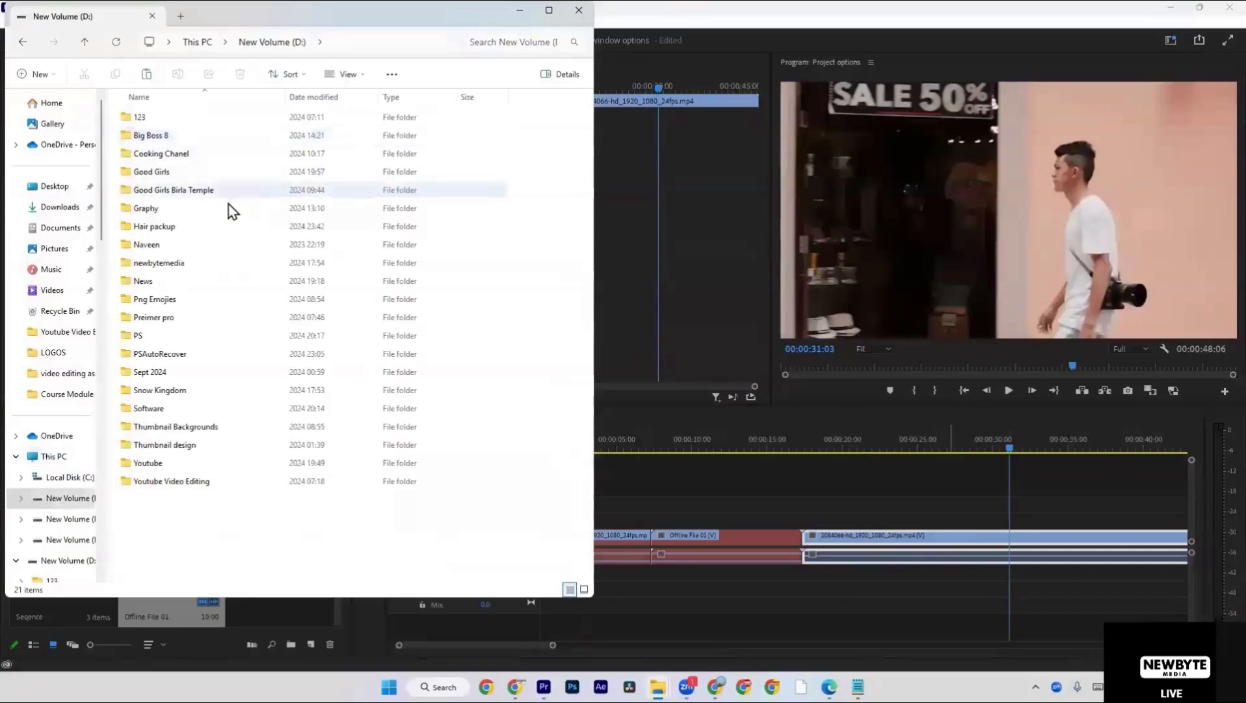
{"action": "left_click", "coordinate": [227, 262]}
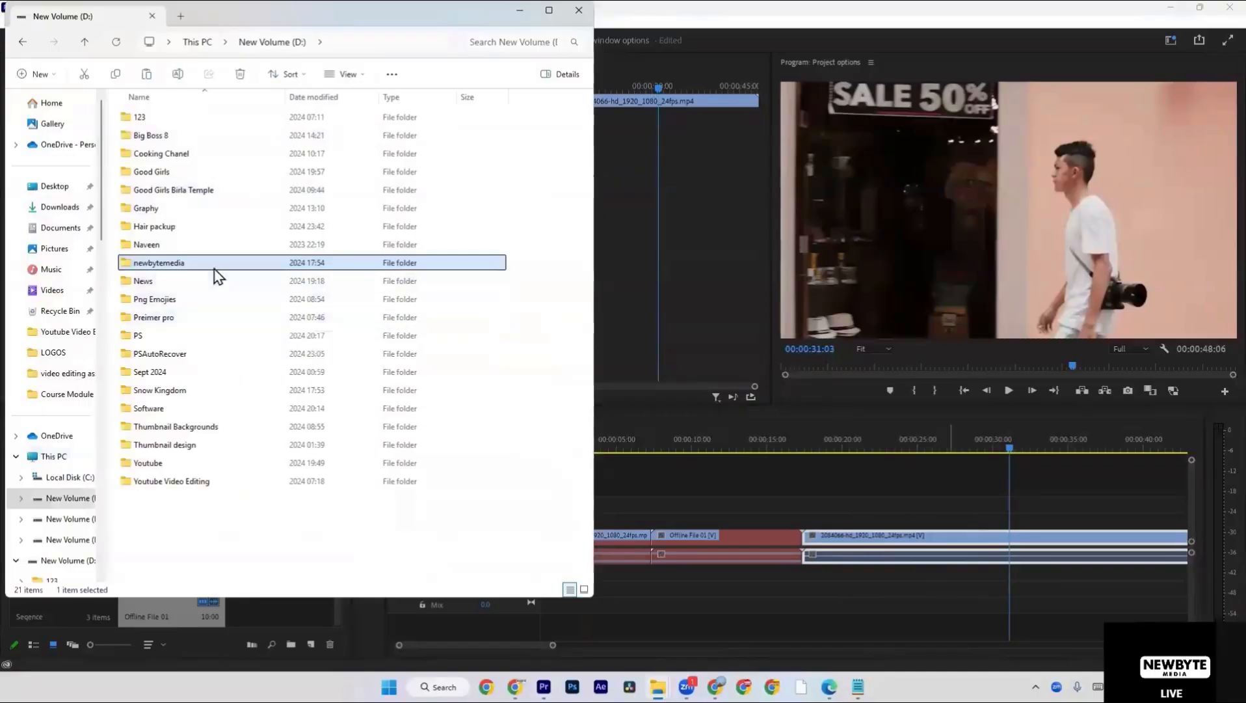
{"action": "double_click", "coordinate": [172, 481]}
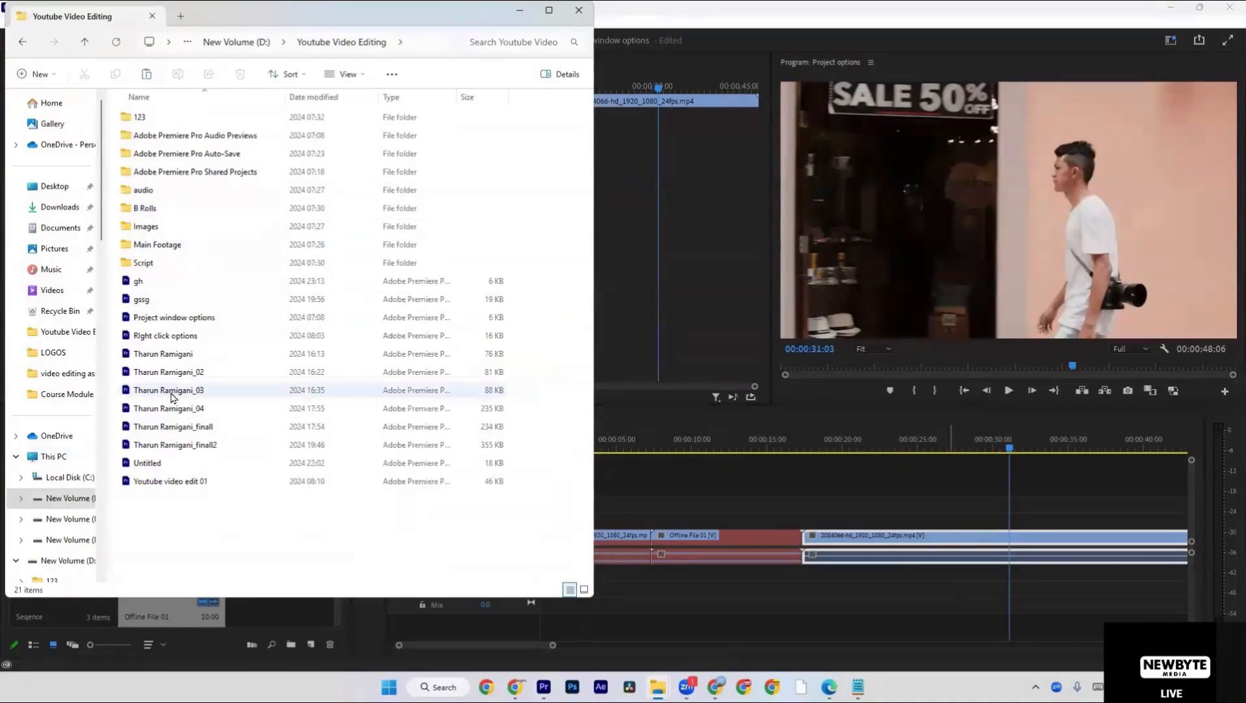
Create a folder named "videos" in Youtube Video Editing and put the two source videos into it.
{"action": "key", "text": "ctrl+shift+n"}
{"action": "type", "text": "videos"}
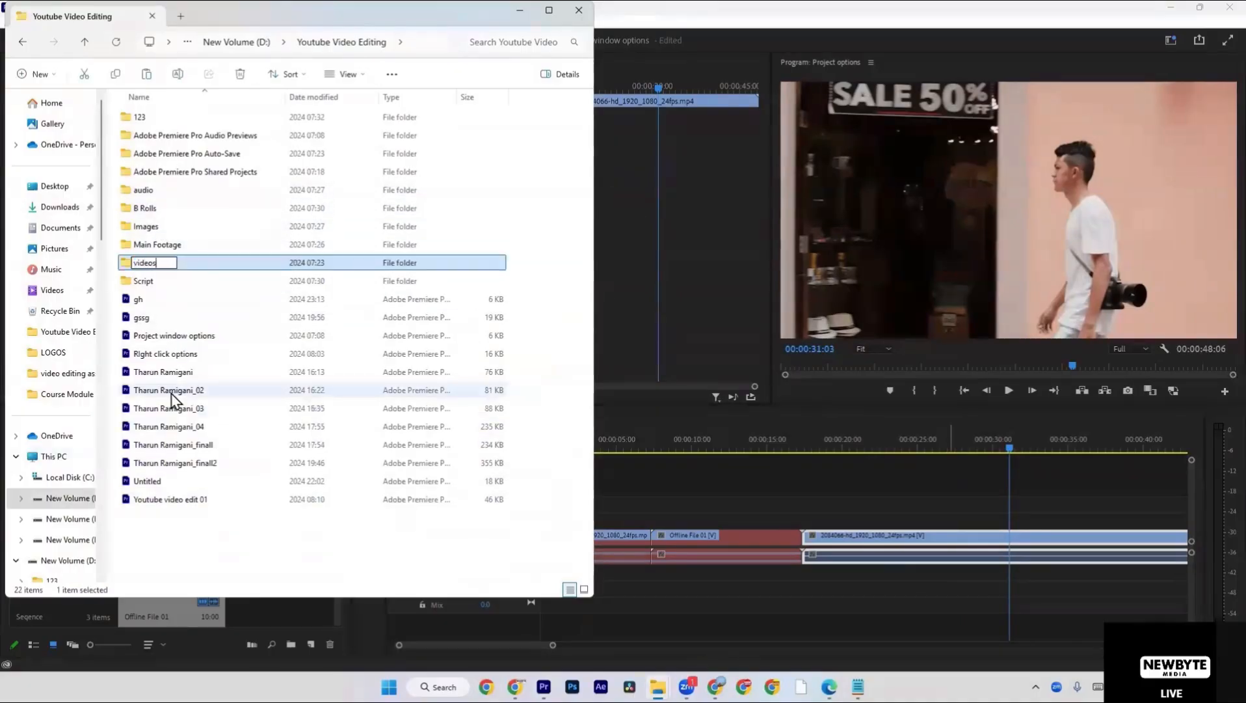
{"action": "key", "text": "Return"}
{"action": "key", "text": "Return"}
{"action": "key", "text": "ctrl+a"}
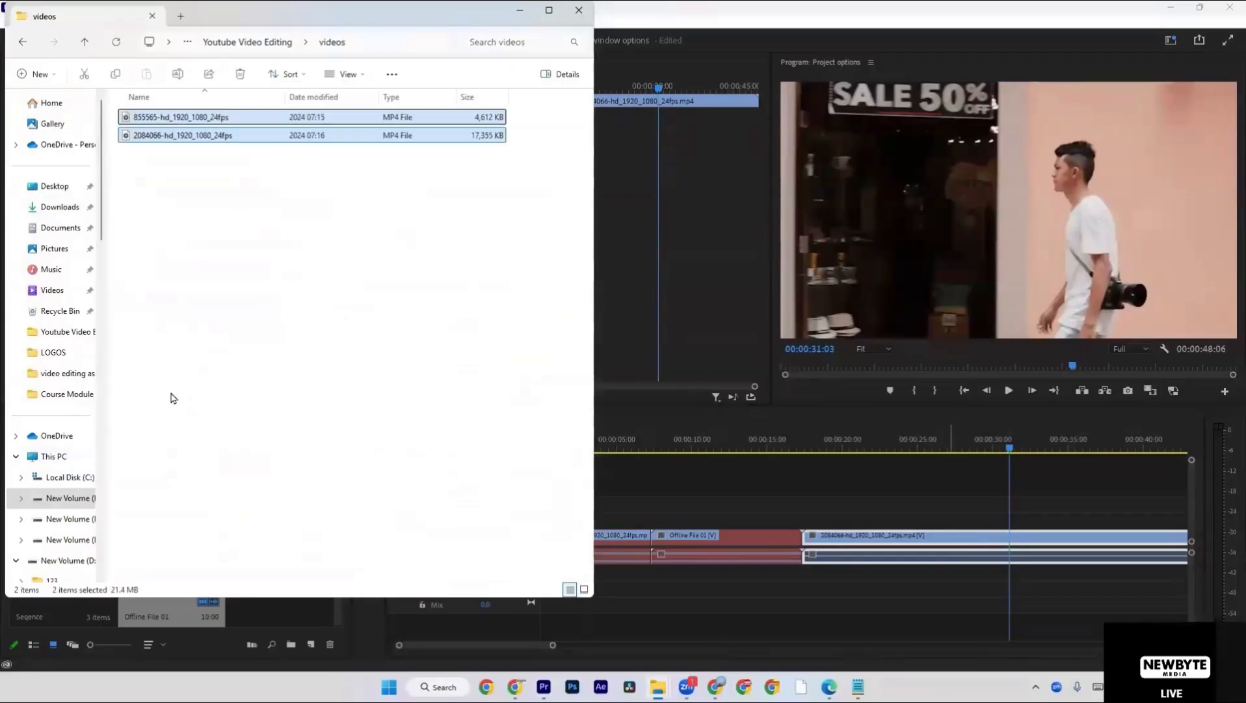
Return to Premiere Pro and scrub across the sequence's clips to check their media, stopping on the 855565 clip at 00:00:03:05.
{"action": "left_click", "coordinate": [899, 518]}
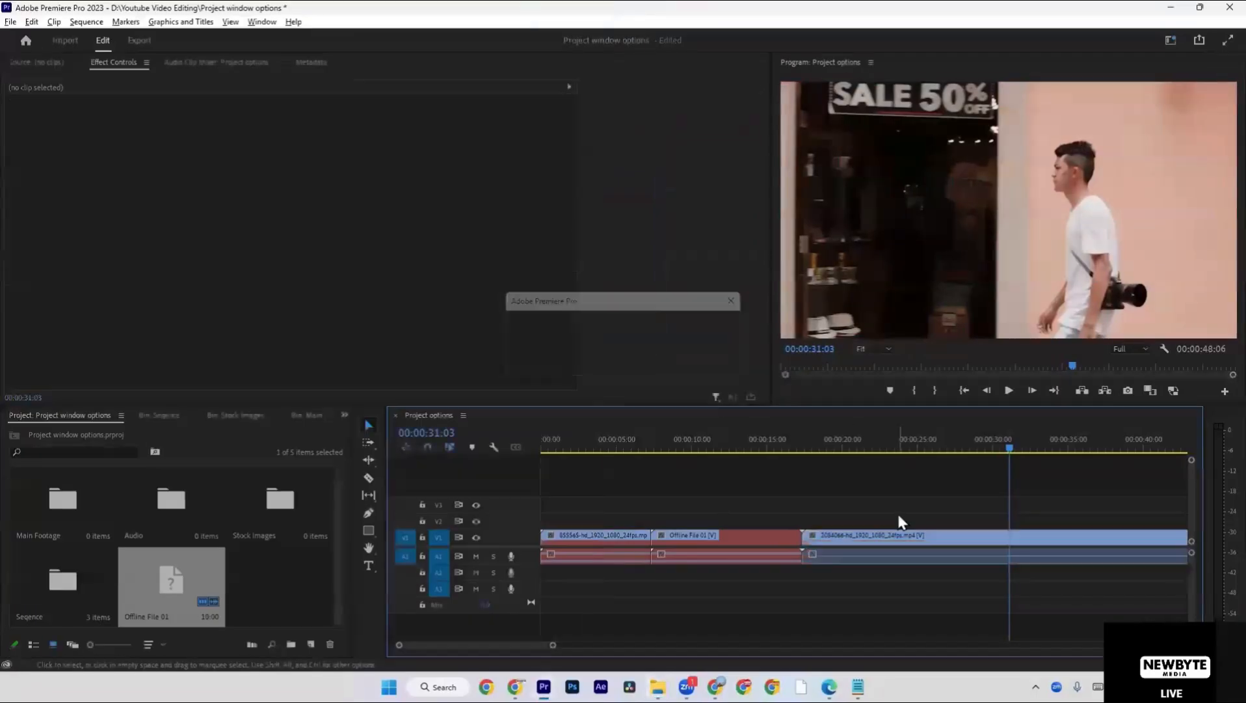
{"action": "key", "text": "minus"}
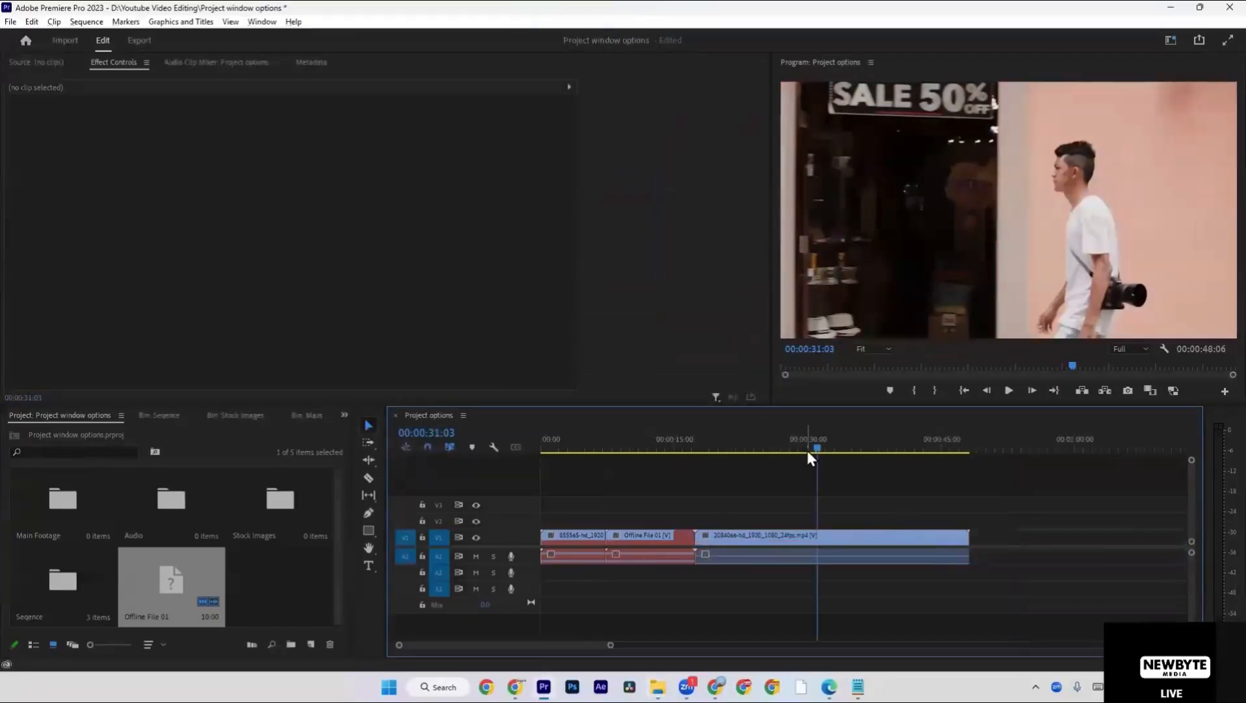
{"action": "left_click_drag", "start_coordinate": [809, 450], "coordinate": [832, 453]}
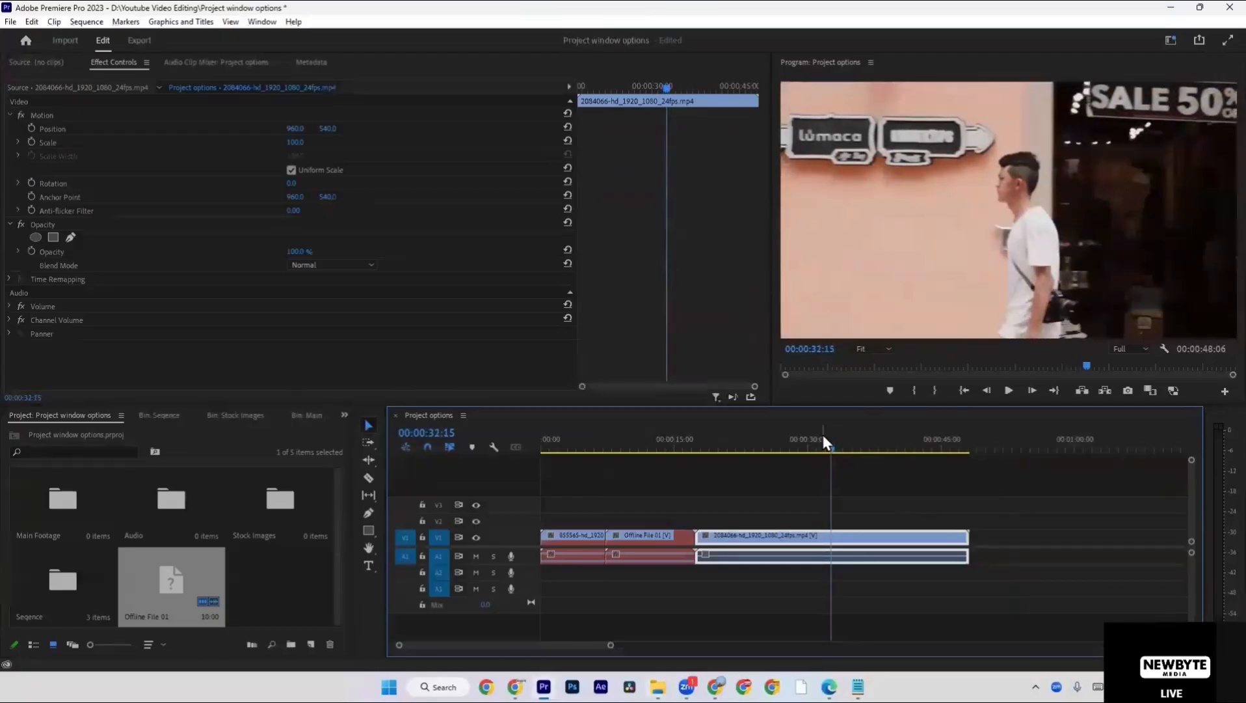
{"action": "left_click", "coordinate": [625, 452]}
{"action": "left_click_drag", "start_coordinate": [672, 454], "coordinate": [800, 454]}
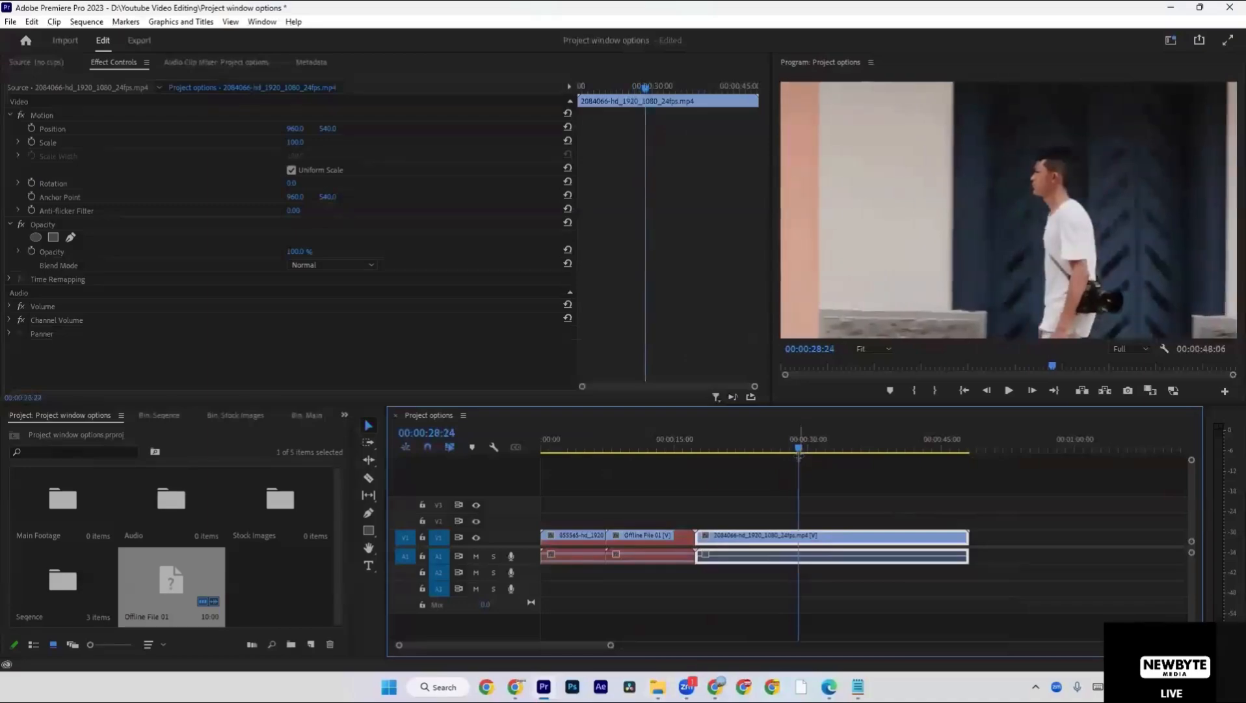
{"action": "left_click", "coordinate": [566, 451]}
{"action": "left_click_drag", "start_coordinate": [568, 449], "coordinate": [573, 450]}
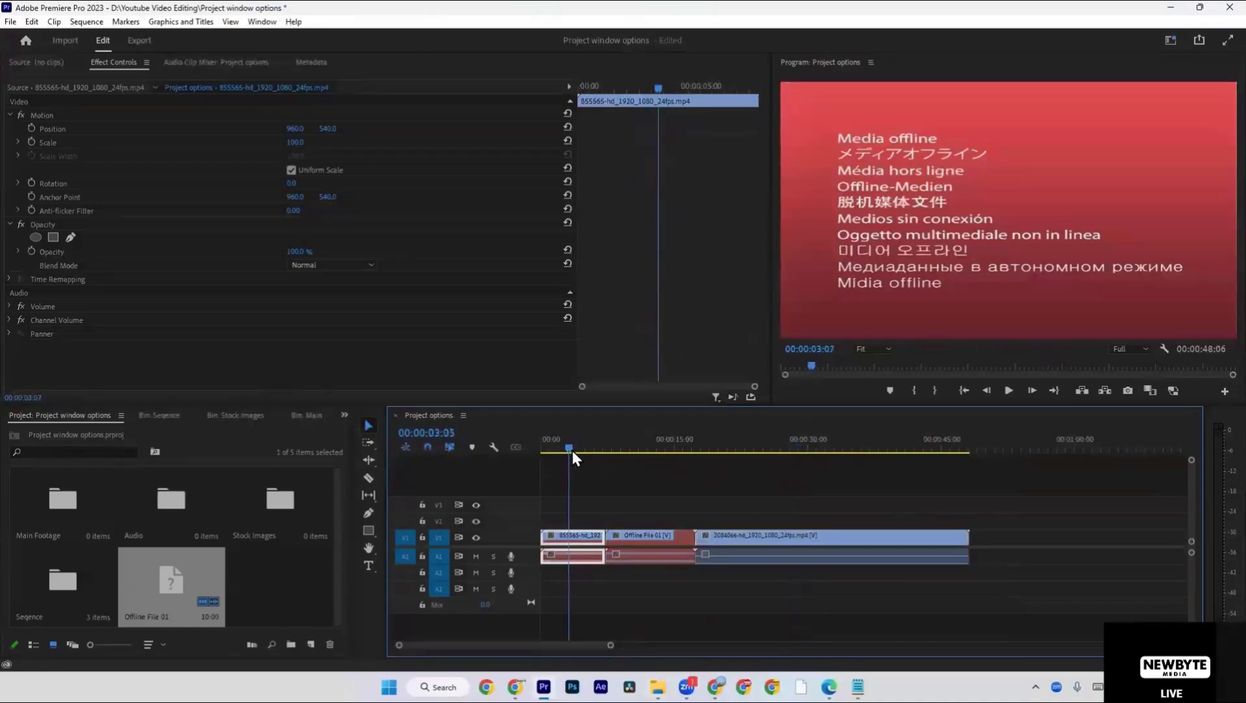
Relink the offline 855565 clip to its source file in D:\Youtube Video Editing\videos by searching drive D:.
{"action": "scroll", "coordinate": [584, 554], "scroll_direction": "up", "scroll_amount": 3}
{"action": "scroll", "coordinate": [586, 555], "scroll_direction": "up", "scroll_amount": 1}
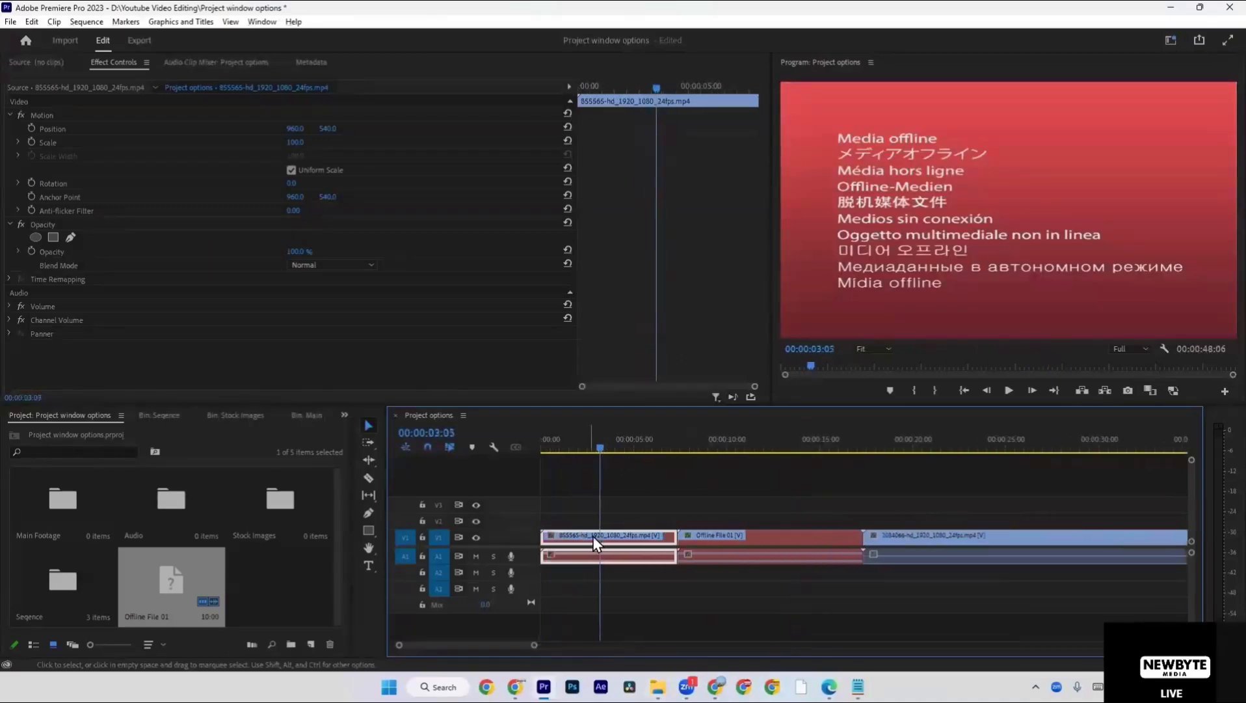
{"action": "right_click", "coordinate": [593, 536]}
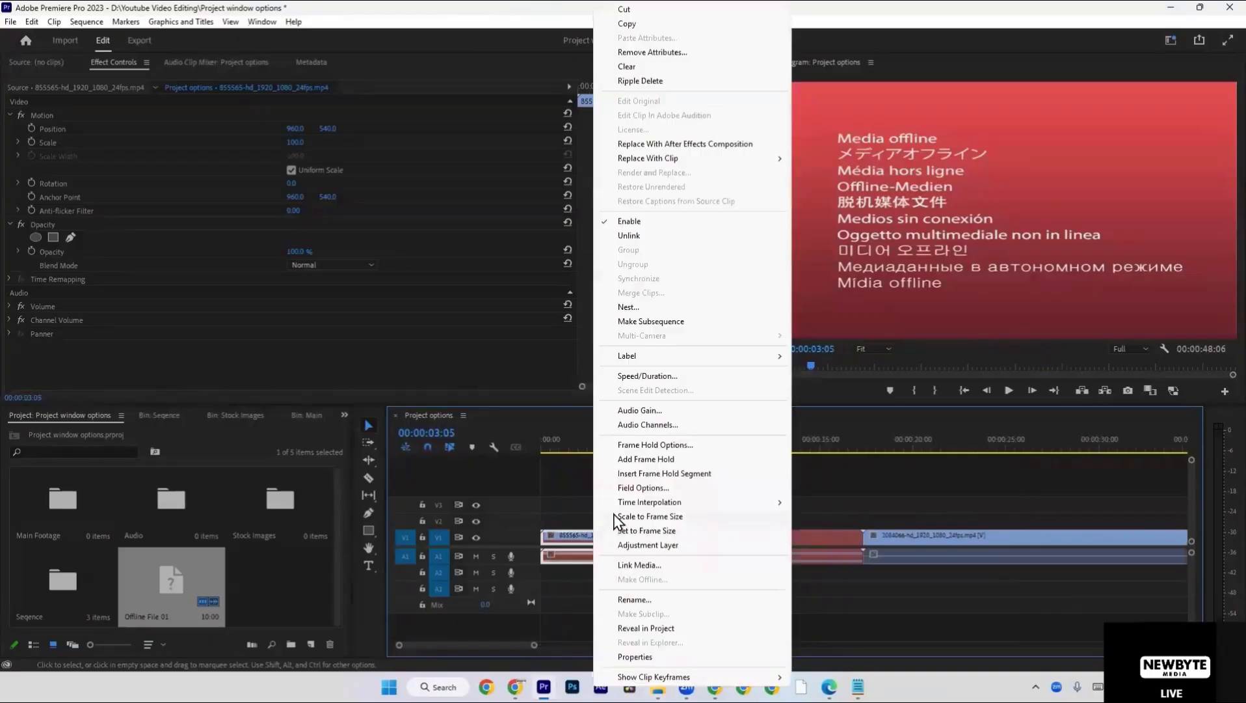
{"action": "left_click", "coordinate": [635, 568]}
{"action": "left_click", "coordinate": [884, 471]}
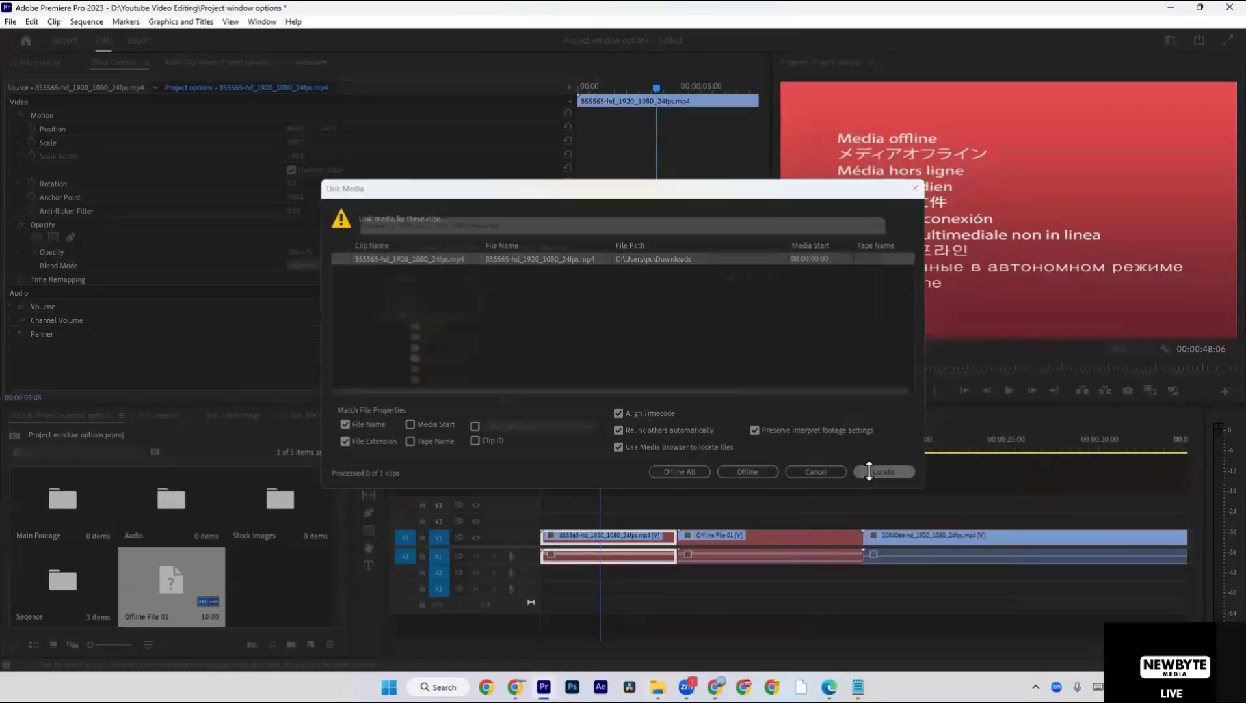
{"action": "scroll", "coordinate": [353, 336], "scroll_direction": "up", "scroll_amount": 10}
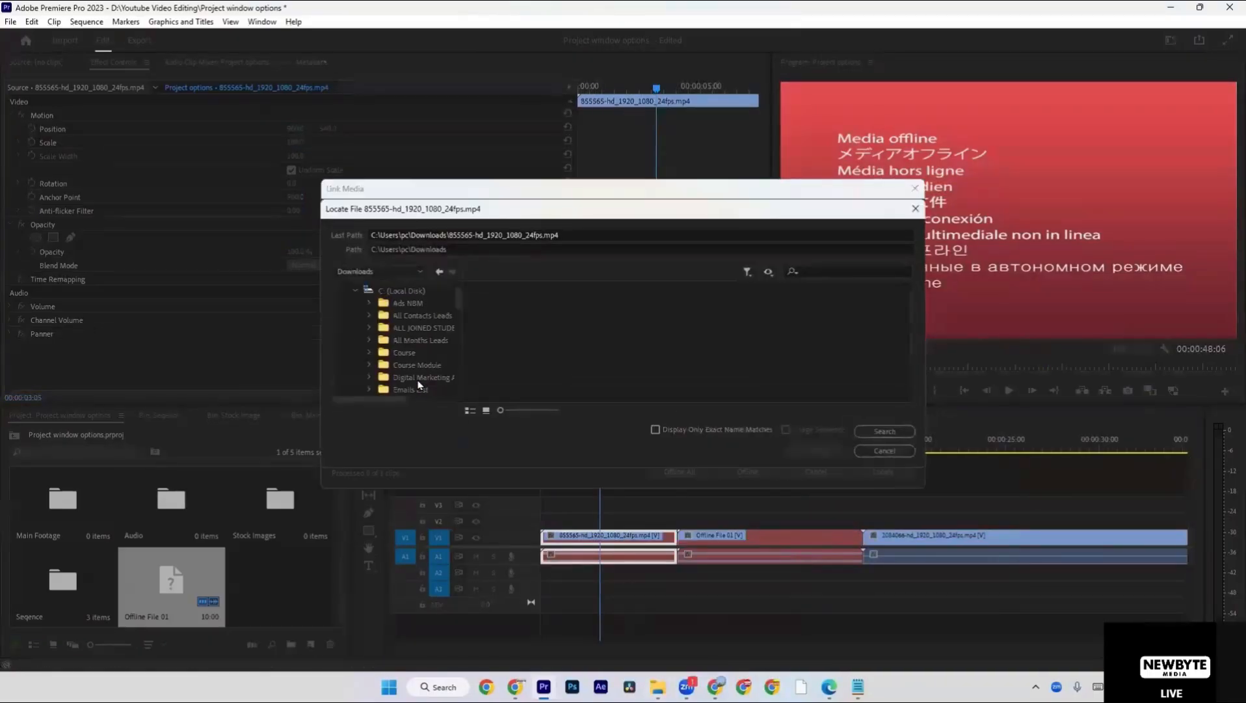
{"action": "left_click", "coordinate": [355, 314]}
{"action": "left_click", "coordinate": [386, 329]}
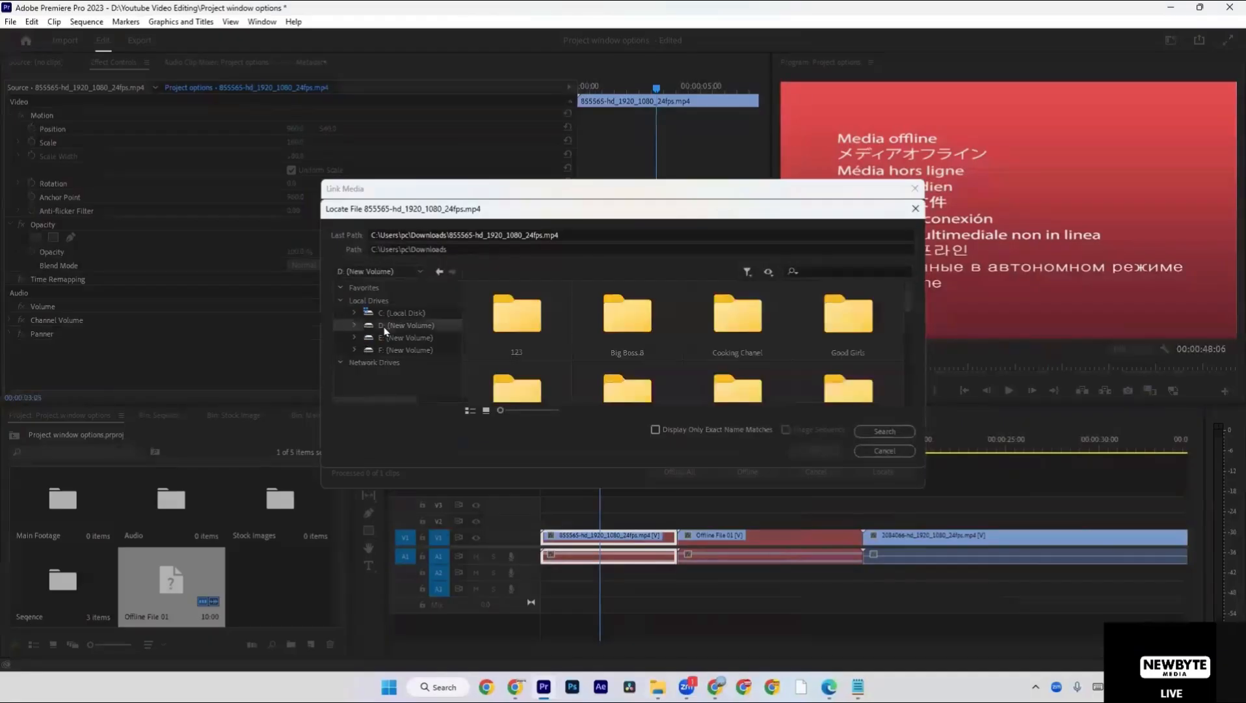
{"action": "left_click", "coordinate": [899, 431]}
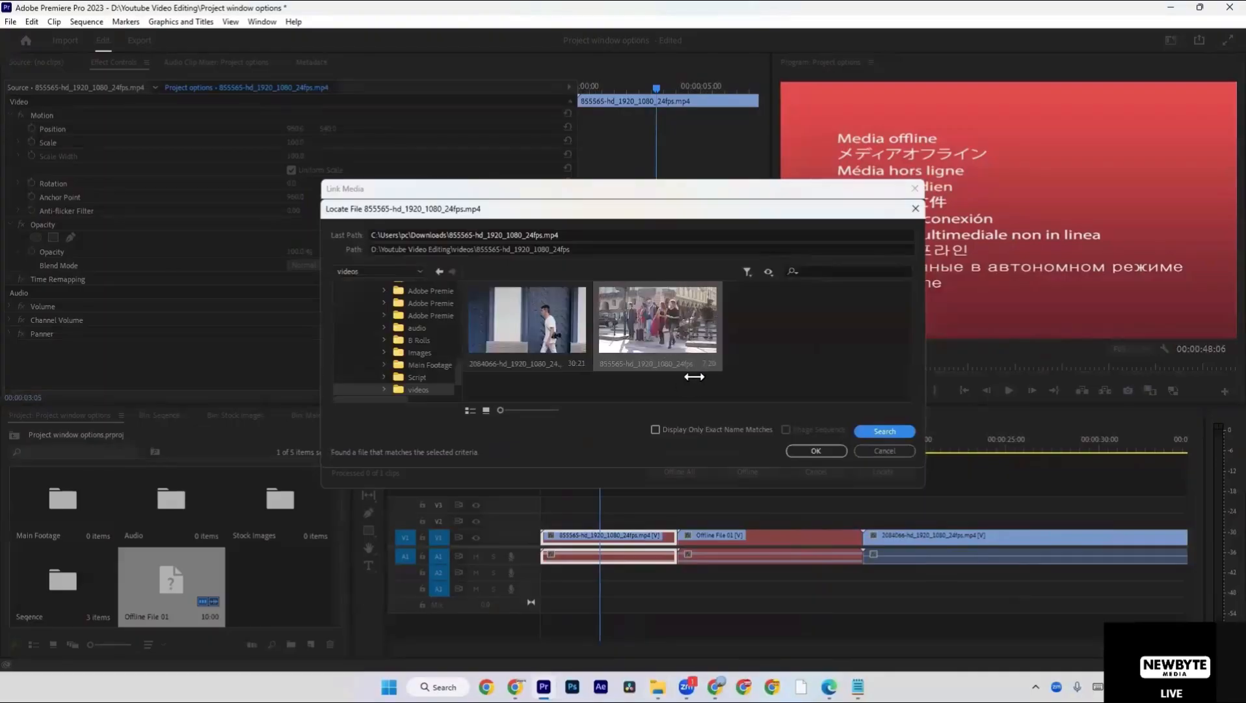
{"action": "left_click", "coordinate": [810, 447]}
{"action": "left_click", "coordinate": [713, 492]}
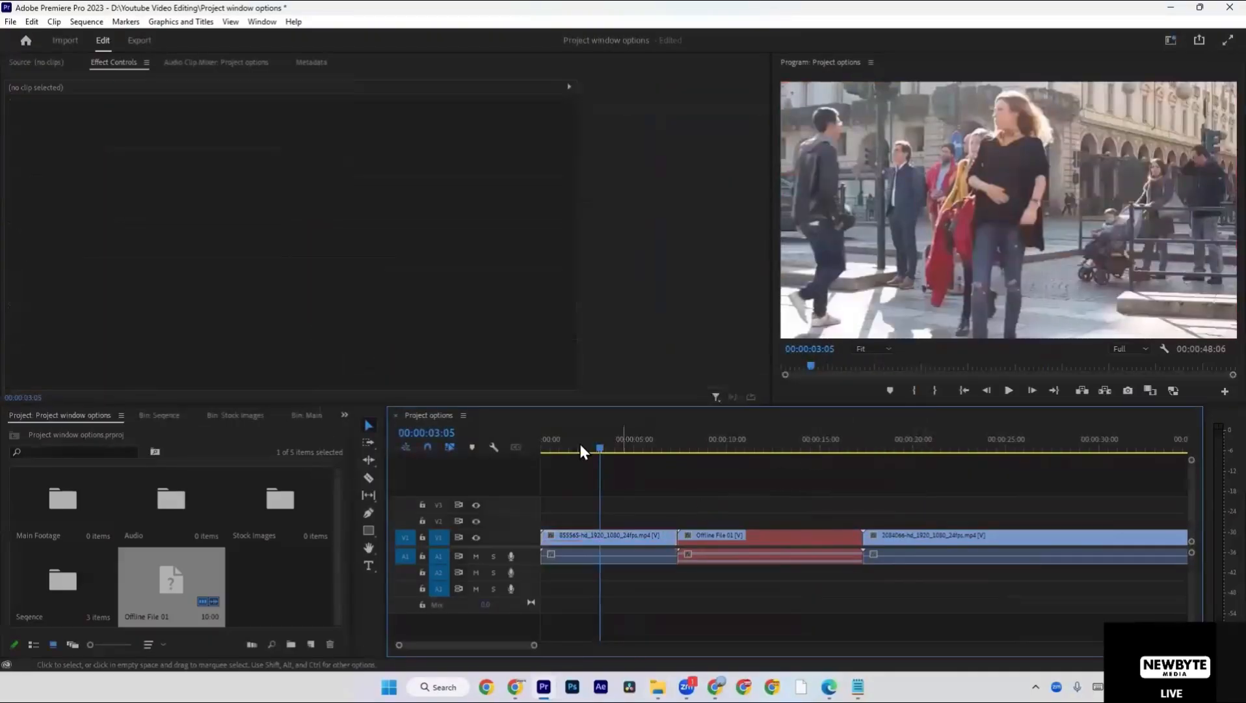
Move the playhead to 00:00:10:22 on Offline File 01 and start locating media to link to that clip.
{"action": "left_click_drag", "start_coordinate": [615, 449], "coordinate": [744, 448]}
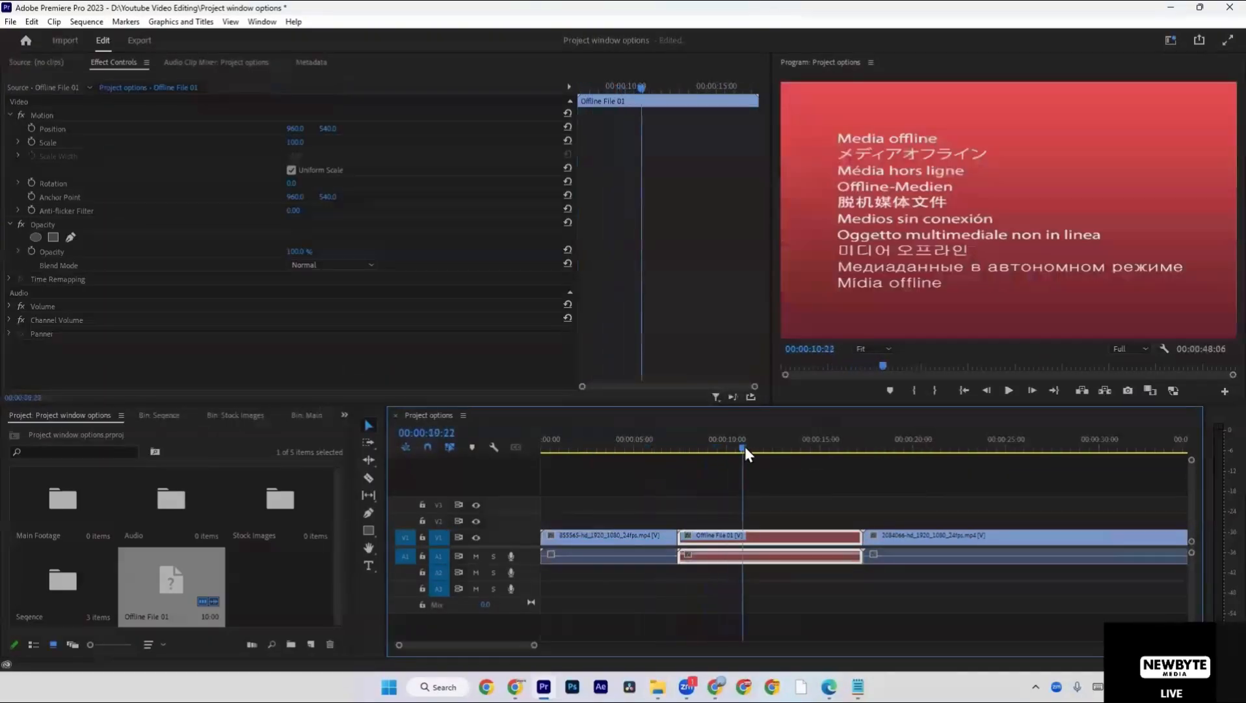
{"action": "right_click", "coordinate": [770, 540]}
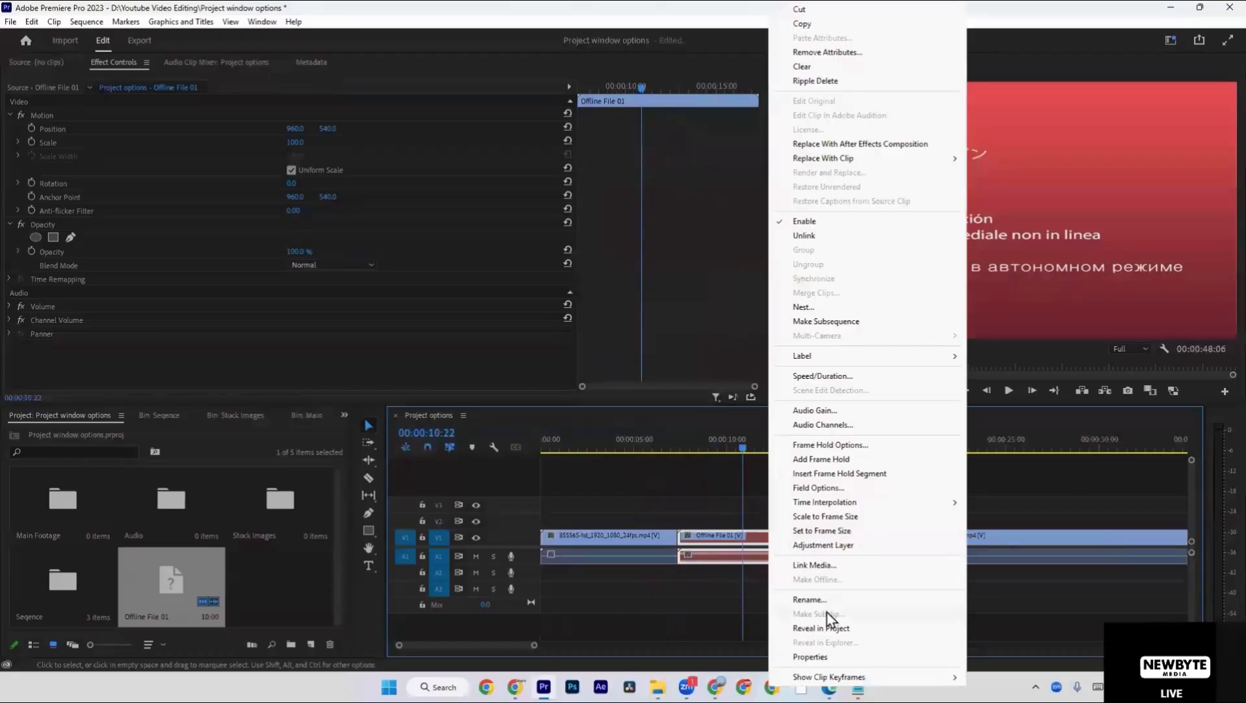
{"action": "left_click", "coordinate": [833, 566]}
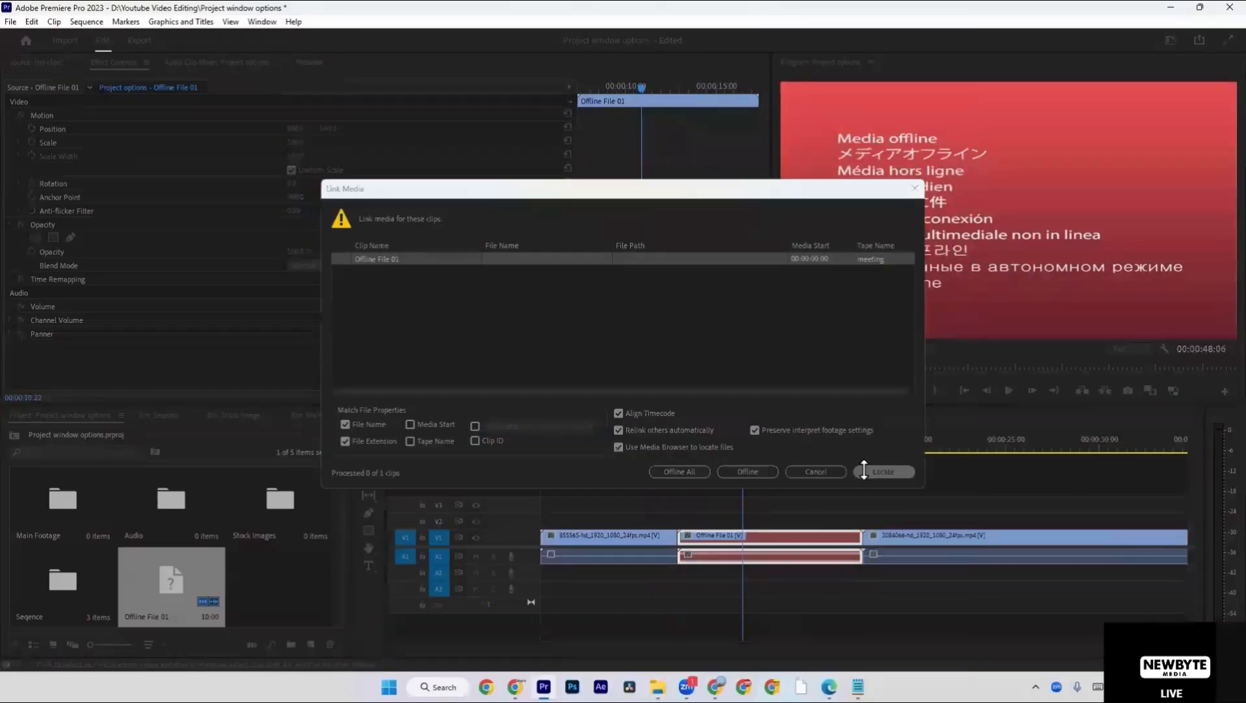
{"action": "left_click", "coordinate": [868, 469]}
Look through the local drives, network drives and favorites for a possible source folder for Offline File 01.
{"action": "scroll", "coordinate": [422, 322], "scroll_direction": "down", "scroll_amount": 2}
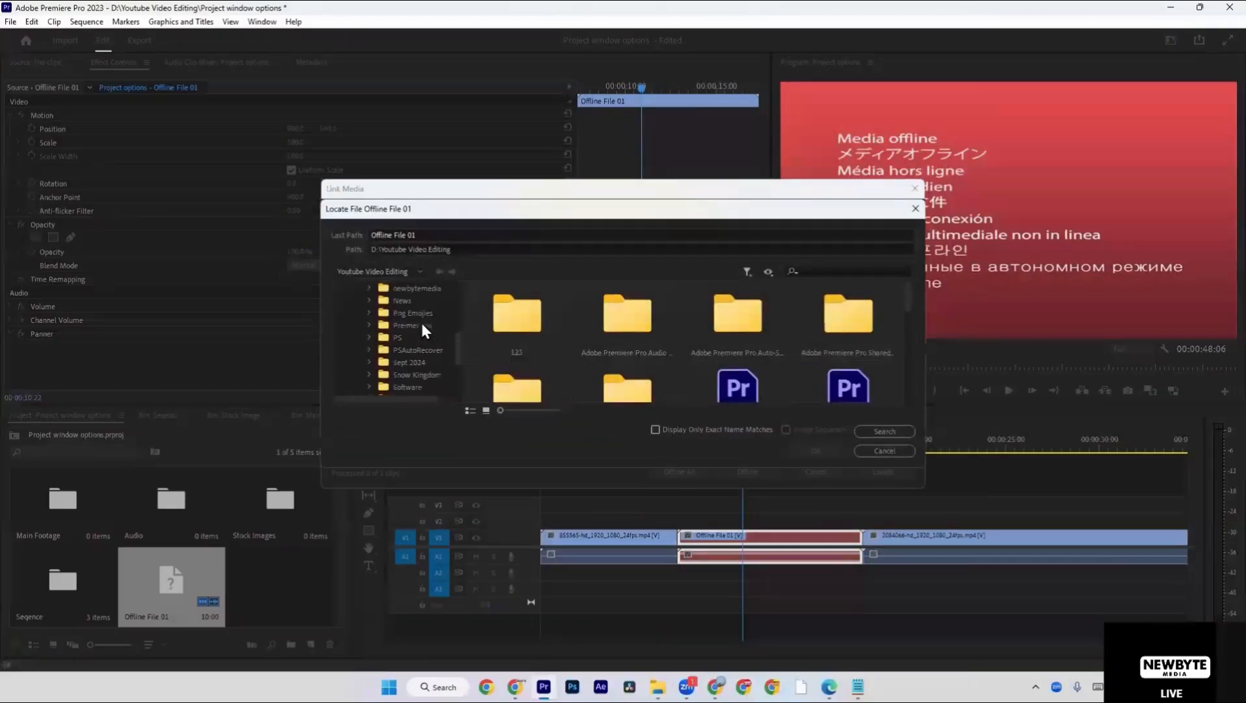
{"action": "scroll", "coordinate": [433, 334], "scroll_direction": "up", "scroll_amount": 2}
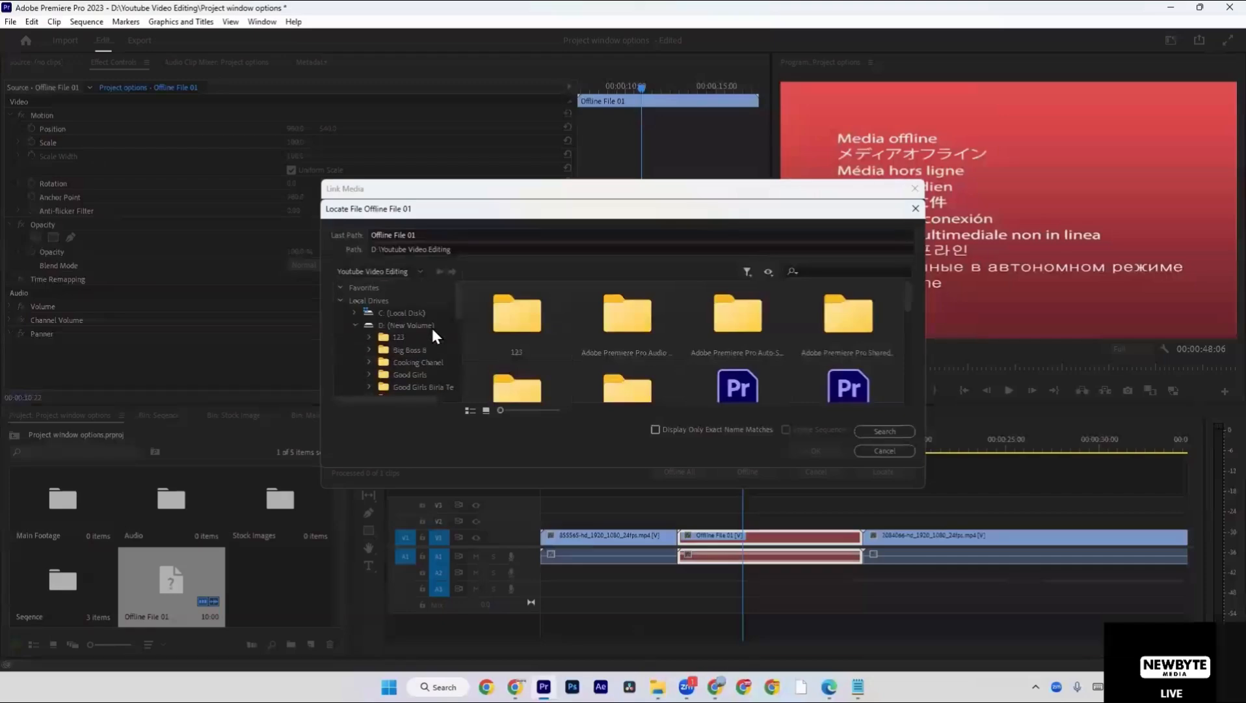
{"action": "scroll", "coordinate": [384, 345], "scroll_direction": "down", "scroll_amount": 3}
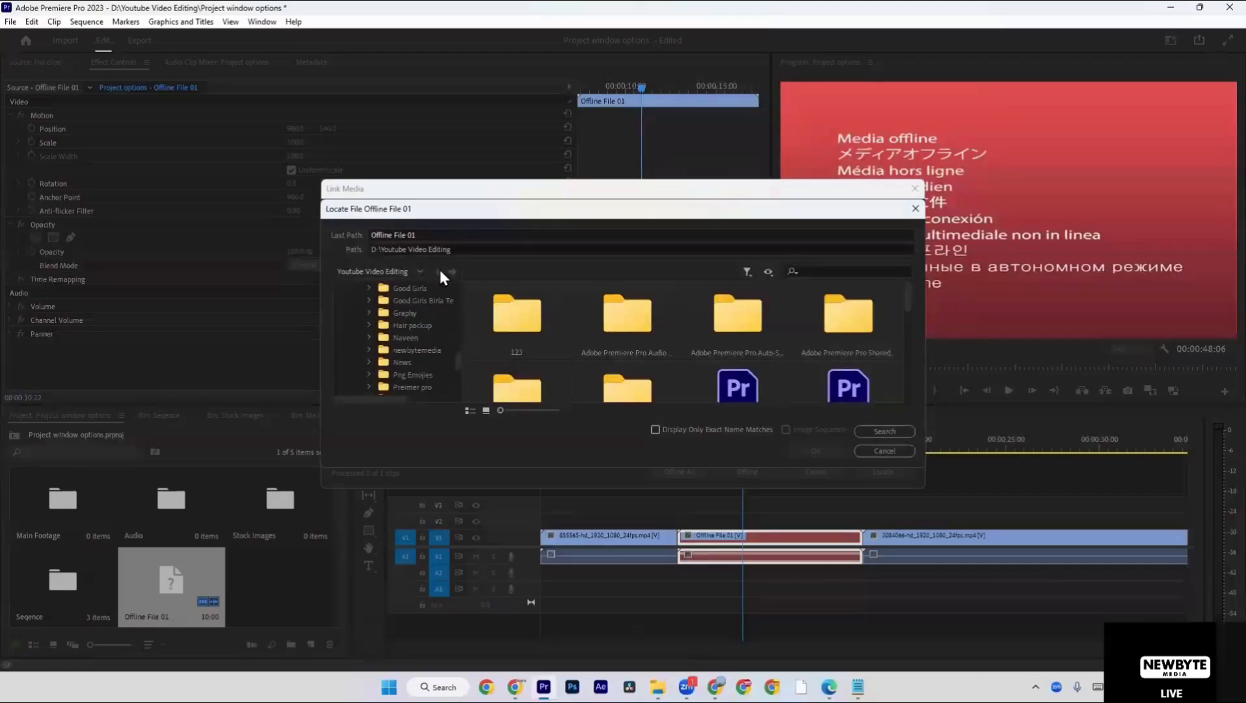
{"action": "left_click", "coordinate": [421, 270]}
{"action": "left_click", "coordinate": [421, 271]}
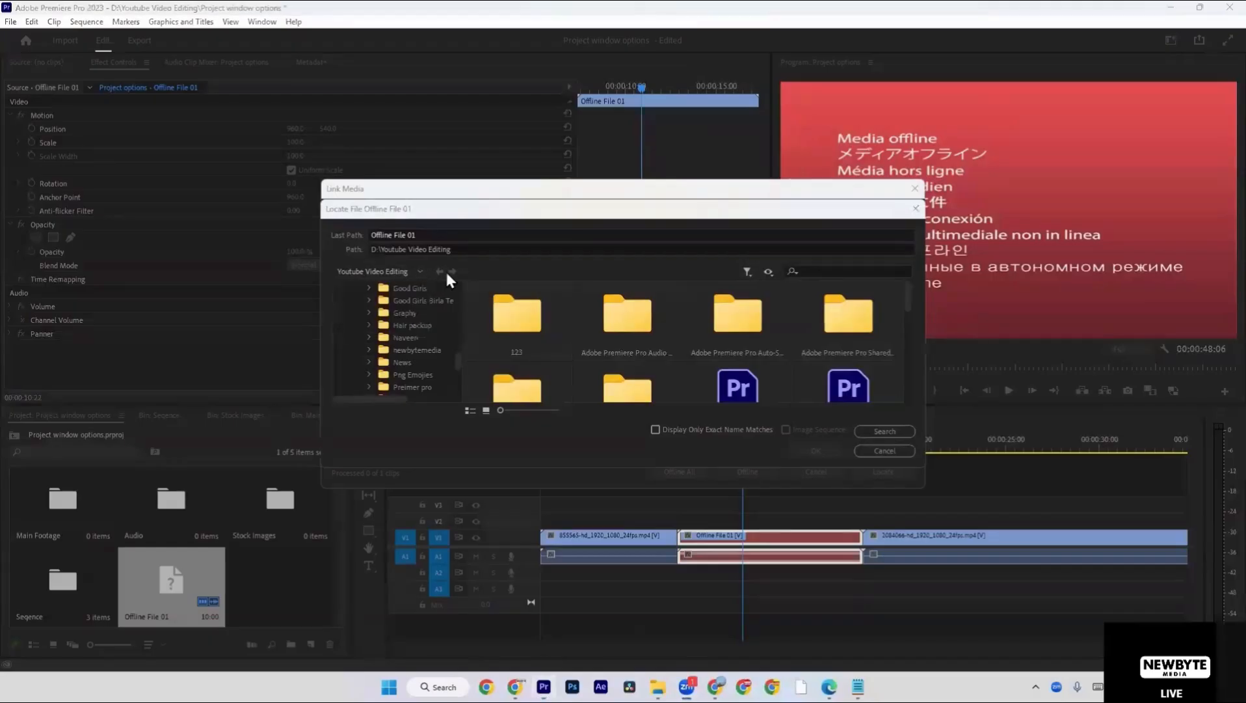
{"action": "scroll", "coordinate": [414, 345], "scroll_direction": "down", "scroll_amount": 5}
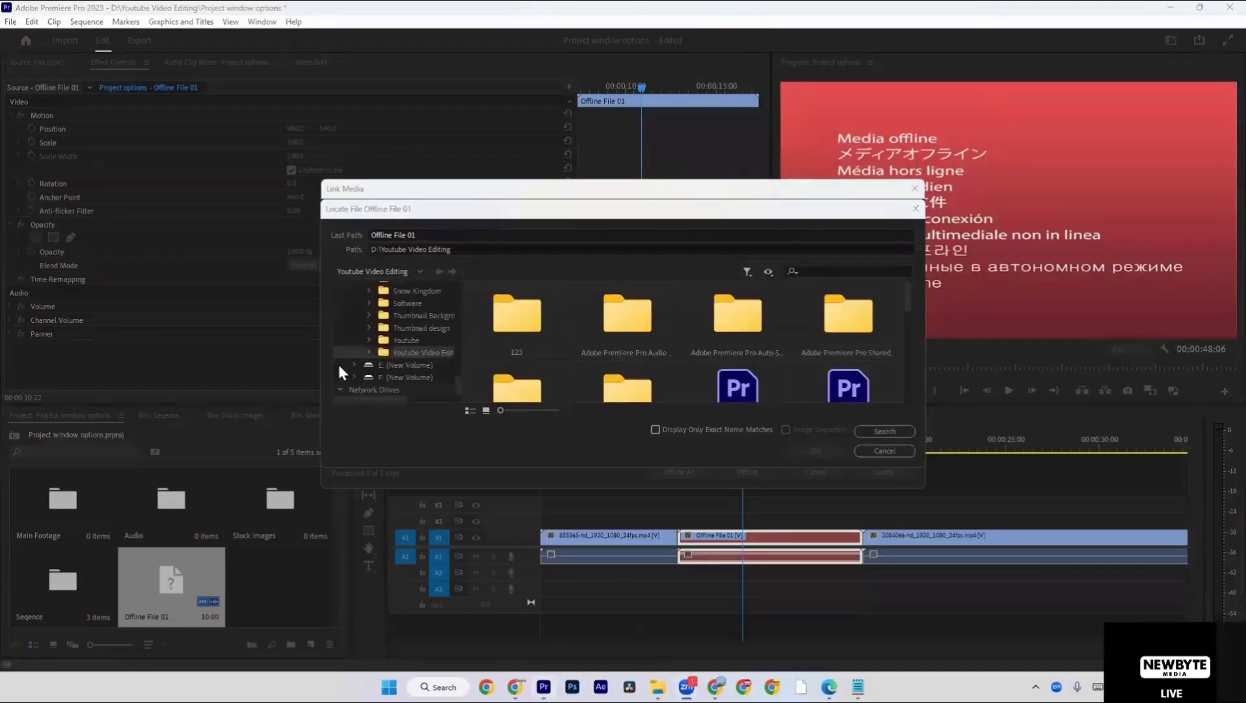
{"action": "scroll", "coordinate": [356, 365], "scroll_direction": "up", "scroll_amount": 10}
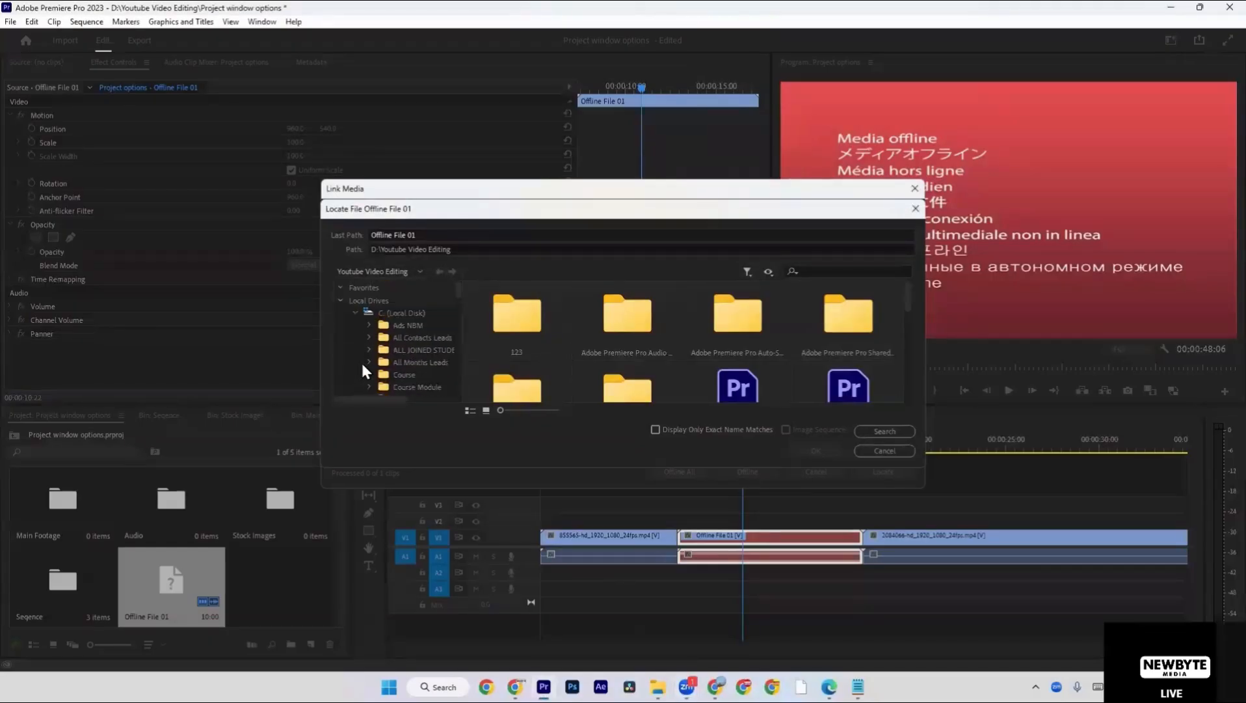
{"action": "left_click", "coordinate": [341, 300]}
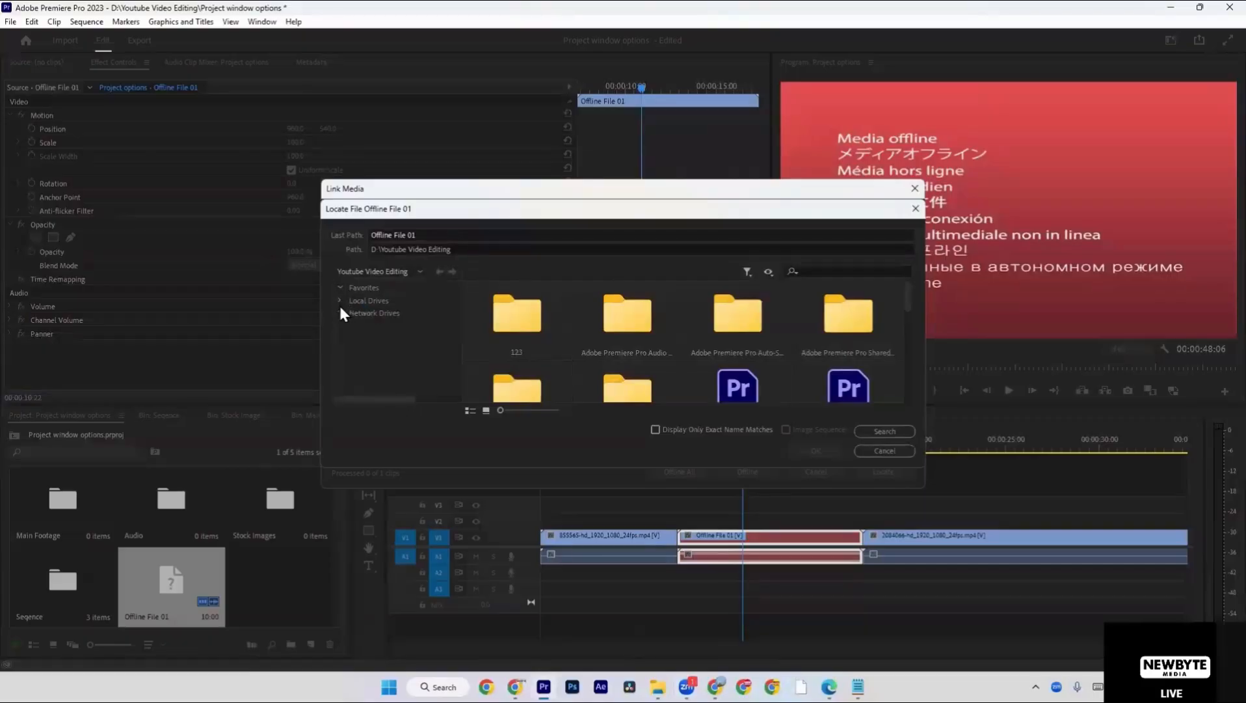
{"action": "left_click", "coordinate": [339, 313]}
{"action": "left_click", "coordinate": [340, 300]}
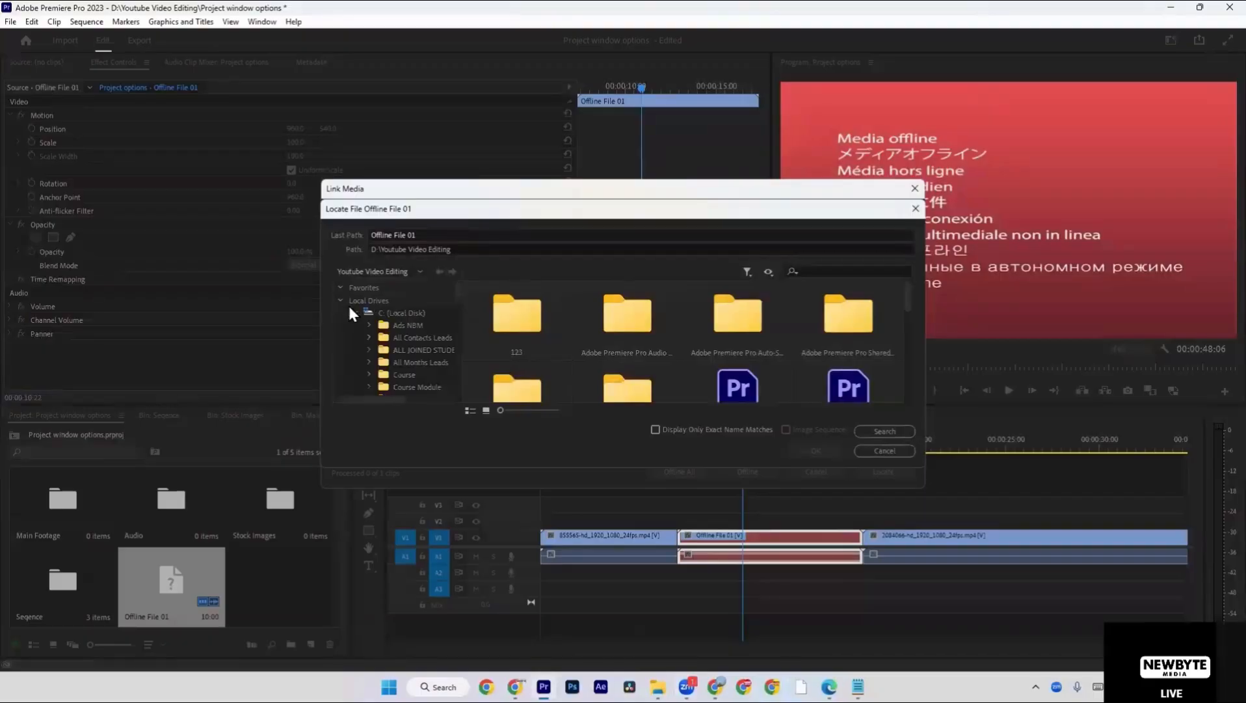
{"action": "scroll", "coordinate": [356, 312], "scroll_direction": "down", "scroll_amount": 5}
{"action": "scroll", "coordinate": [360, 327], "scroll_direction": "up", "scroll_amount": 5}
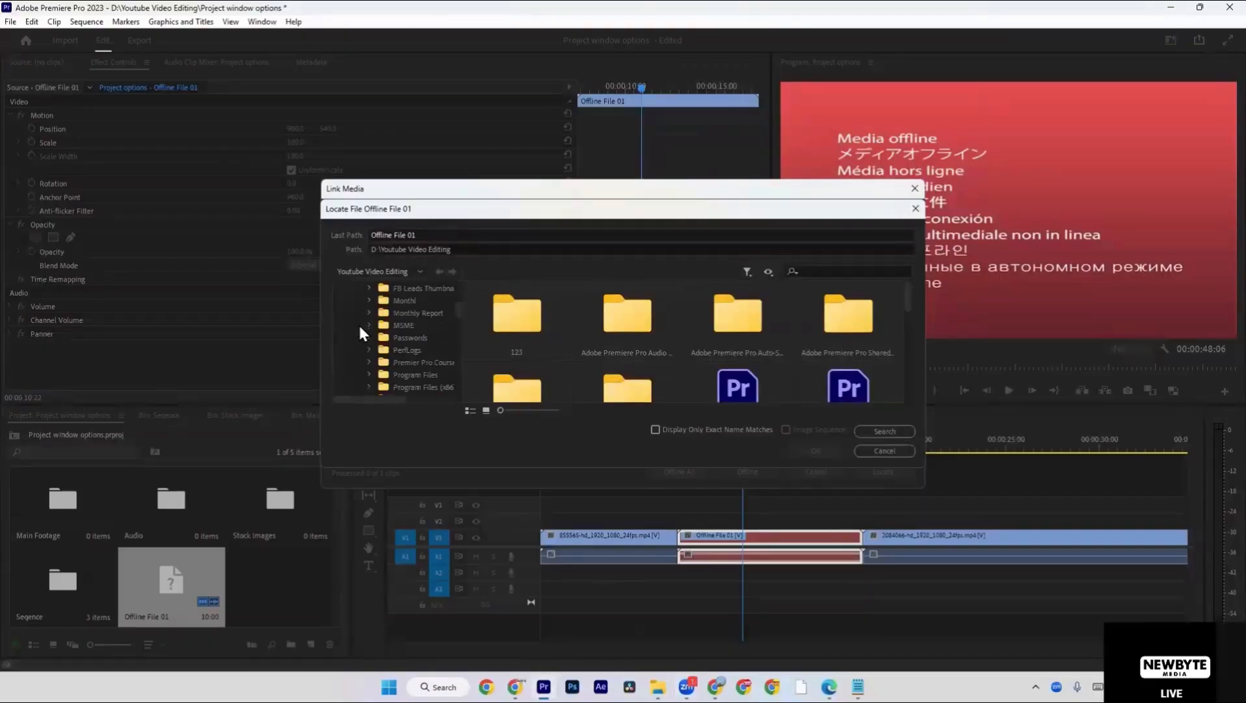
{"action": "left_click", "coordinate": [341, 287]}
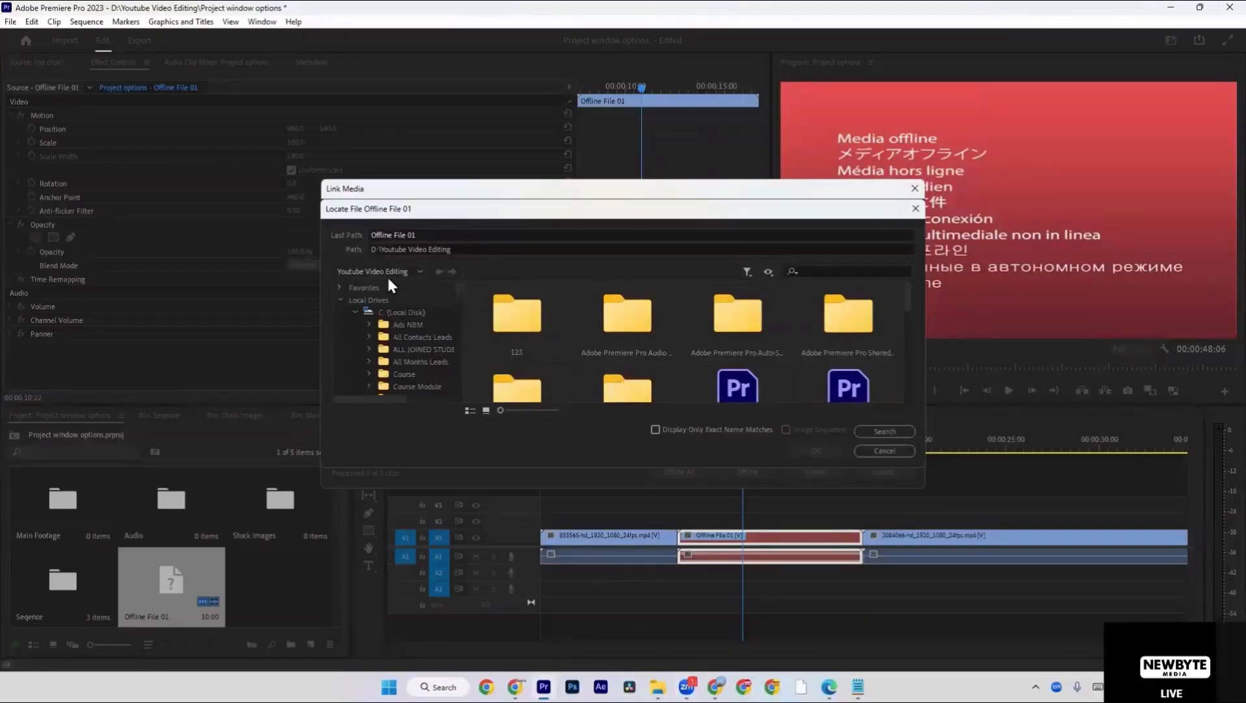
Shorten the search path to drive D and try searching it for Offline File 01.
{"action": "left_click", "coordinate": [430, 248]}
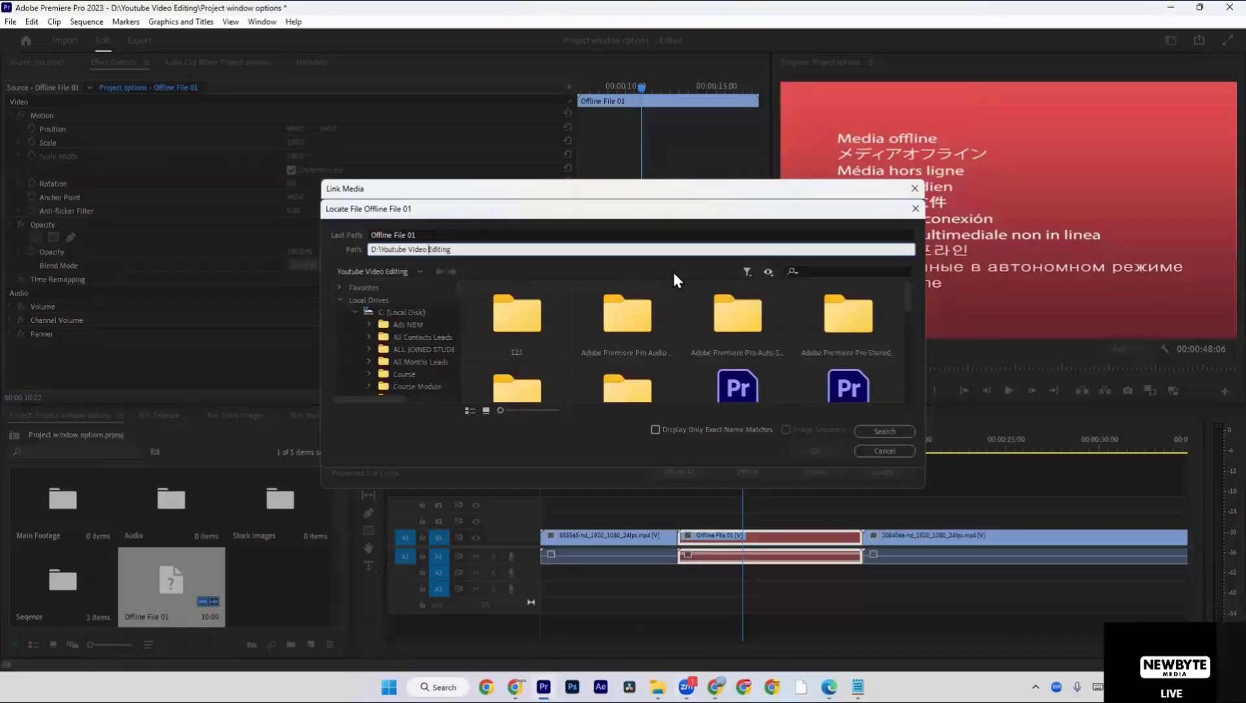
{"action": "left_click_drag", "start_coordinate": [475, 249], "coordinate": [377, 250]}
{"action": "key", "text": "BackSpace"}
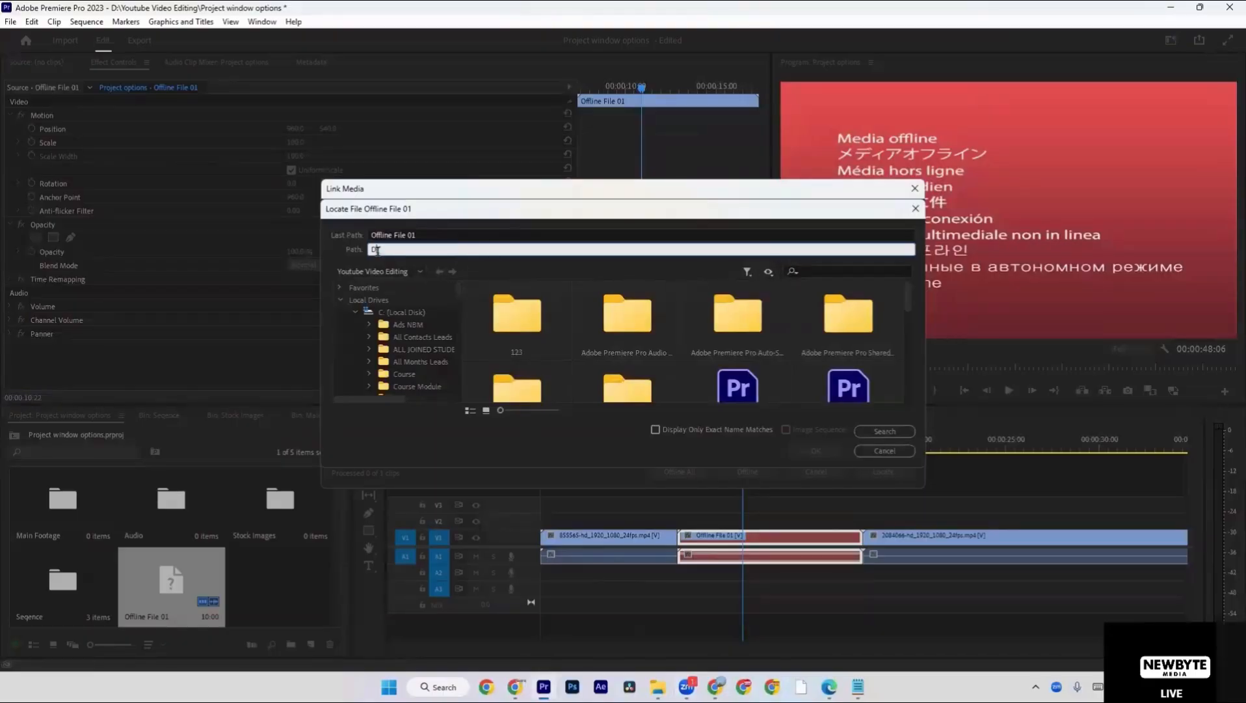
{"action": "left_click", "coordinate": [885, 431]}
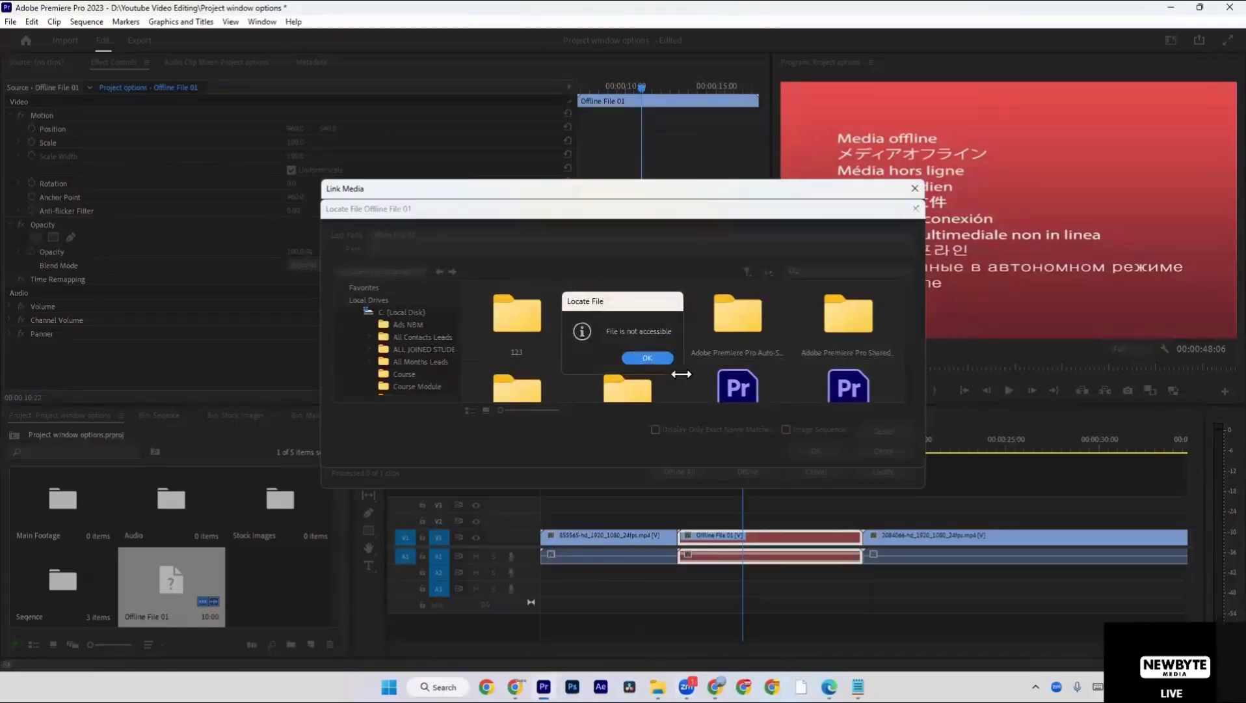
Browse the drive folders and the contents of D:\Youtube Video Editing in list view for the source of Offline File 01.
{"action": "left_click", "coordinate": [644, 358]}
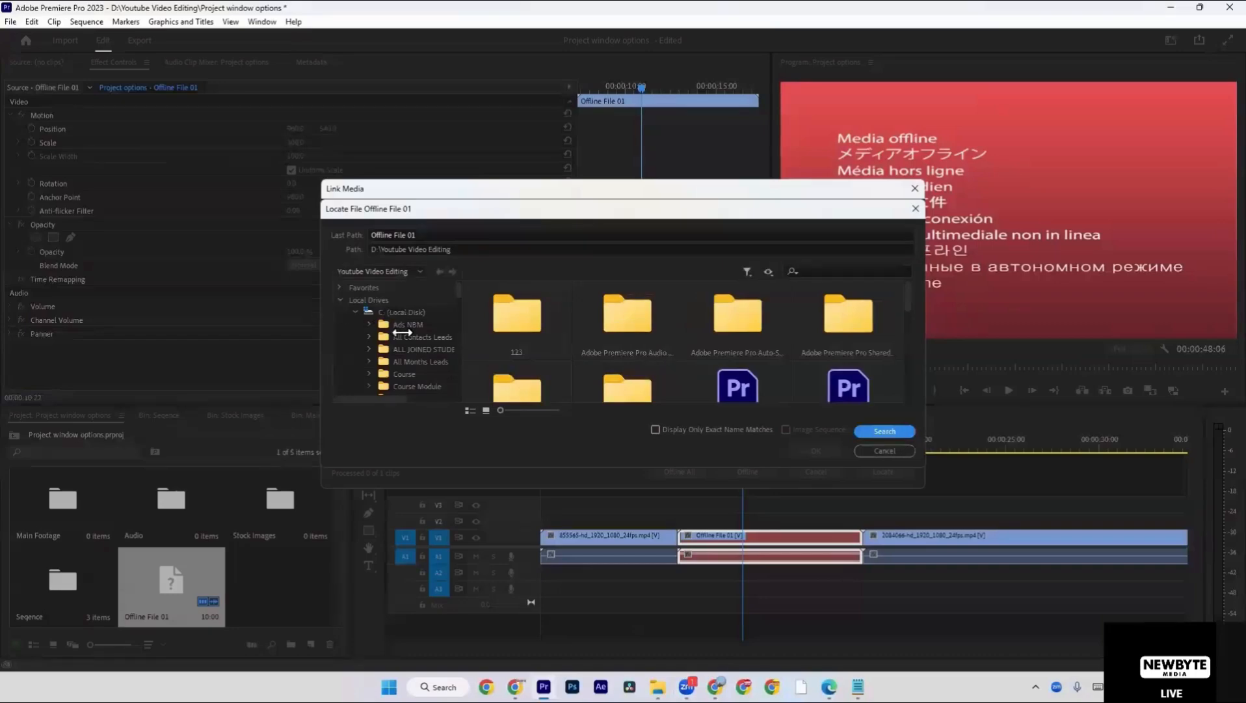
{"action": "scroll", "coordinate": [406, 372], "scroll_direction": "down", "scroll_amount": 3}
{"action": "scroll", "coordinate": [407, 371], "scroll_direction": "down", "scroll_amount": 5}
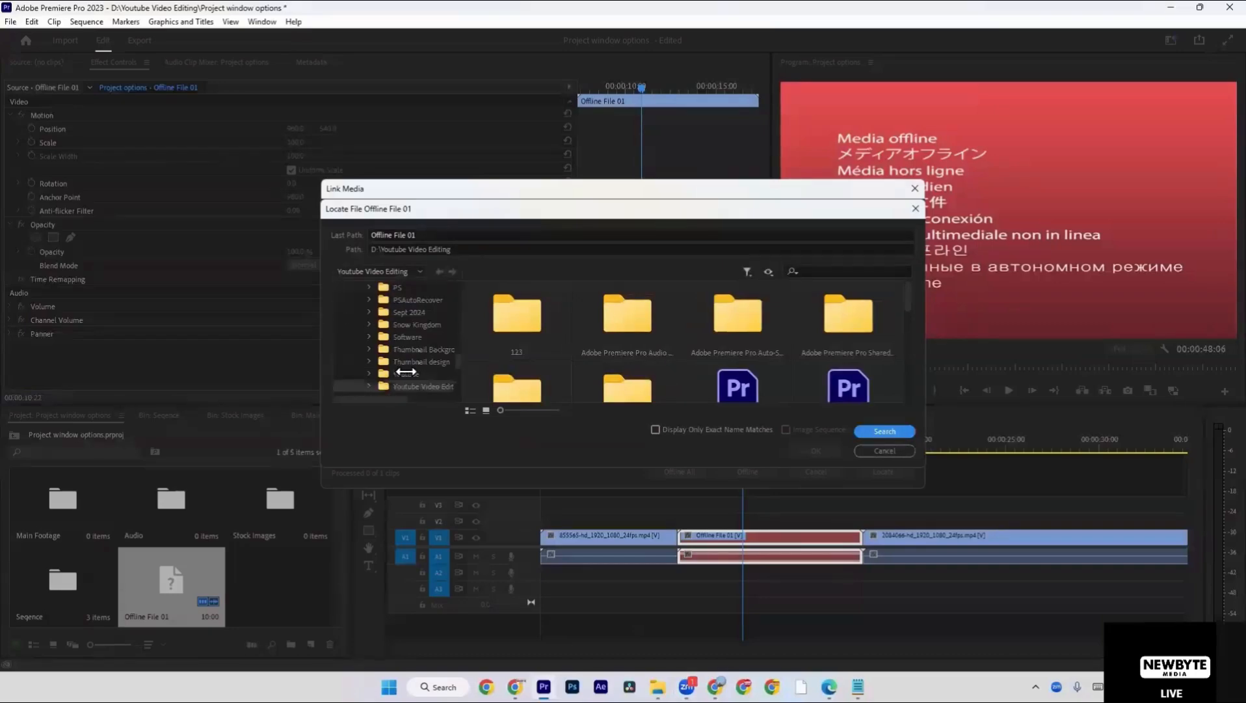
{"action": "scroll", "coordinate": [406, 371], "scroll_direction": "down", "scroll_amount": 3}
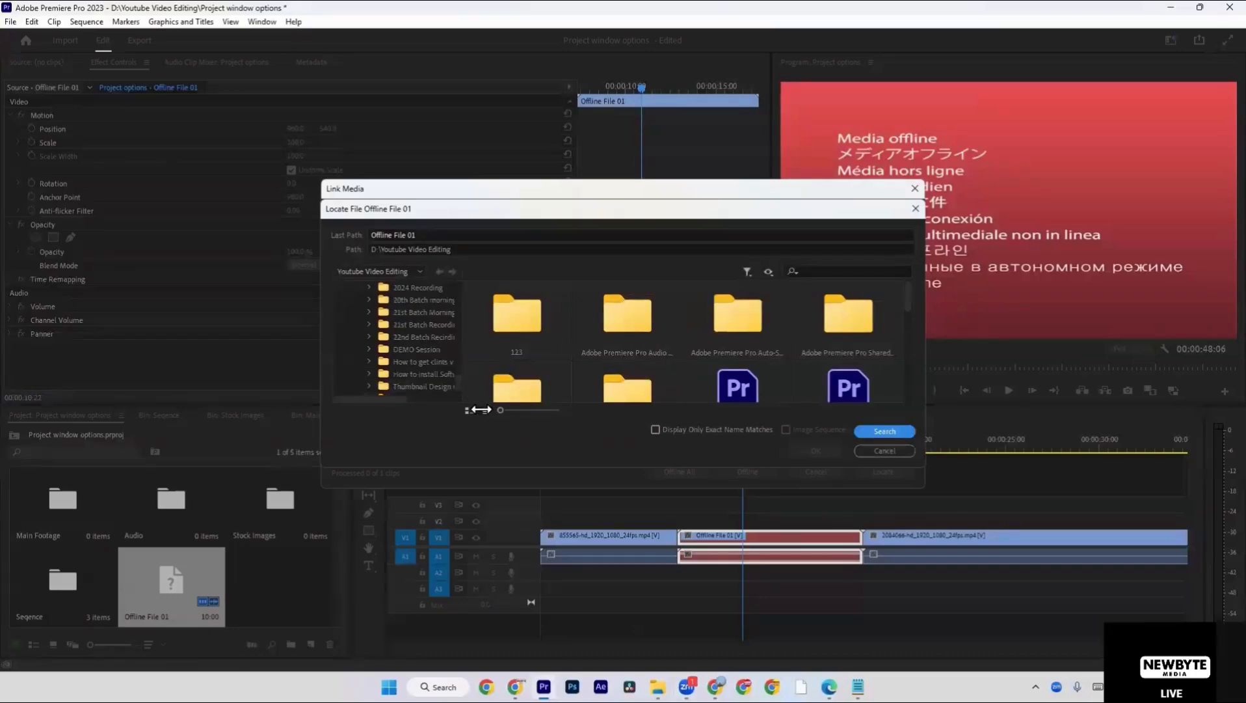
{"action": "left_click", "coordinate": [471, 410]}
{"action": "scroll", "coordinate": [488, 362], "scroll_direction": "down", "scroll_amount": 5}
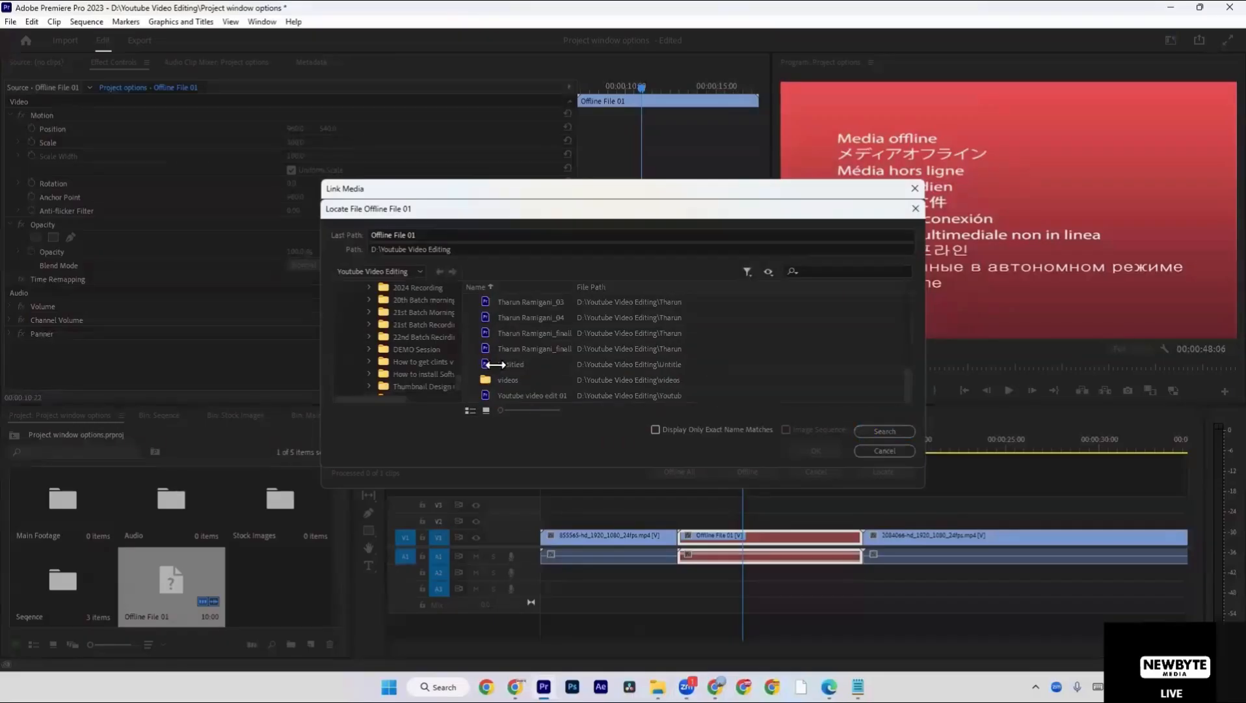
{"action": "scroll", "coordinate": [442, 354], "scroll_direction": "up", "scroll_amount": 3}
{"action": "scroll", "coordinate": [416, 338], "scroll_direction": "up", "scroll_amount": 5}
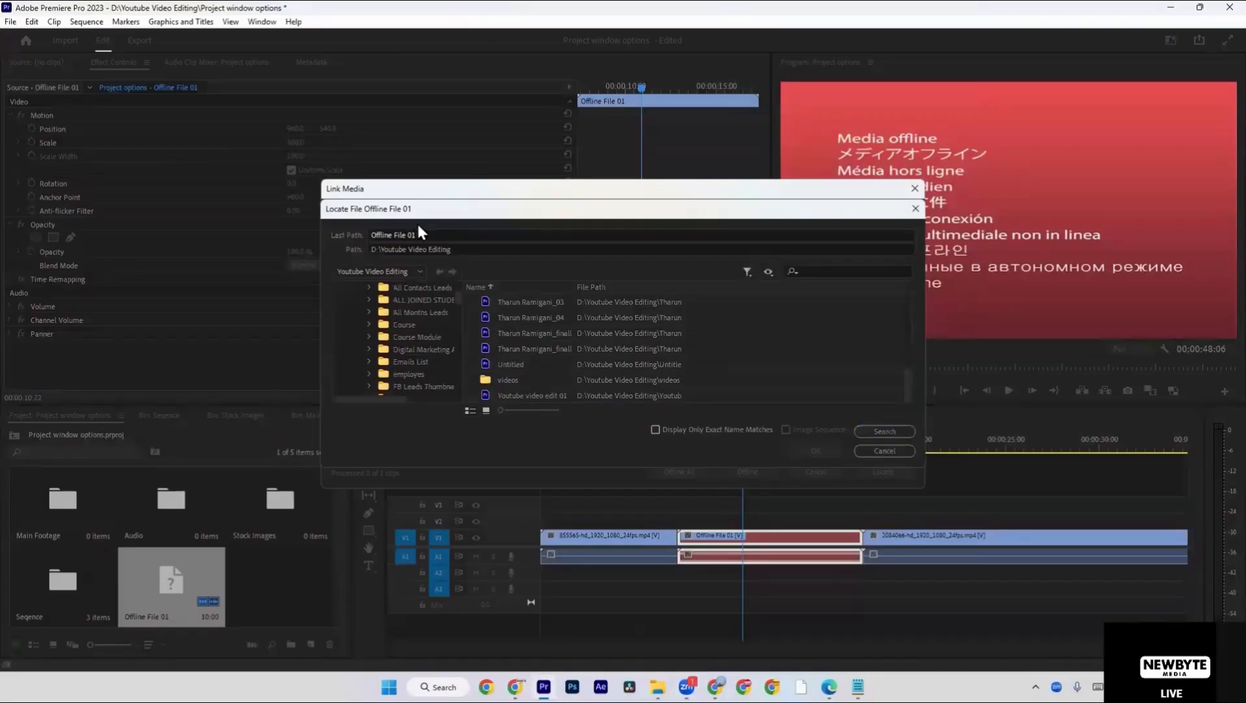
Try to replace the search path for Offline File 01 with the Downloads address taken from File Explorer.
{"action": "left_click_drag", "start_coordinate": [481, 248], "coordinate": [333, 245]}
{"action": "key", "text": "BackSpace"}
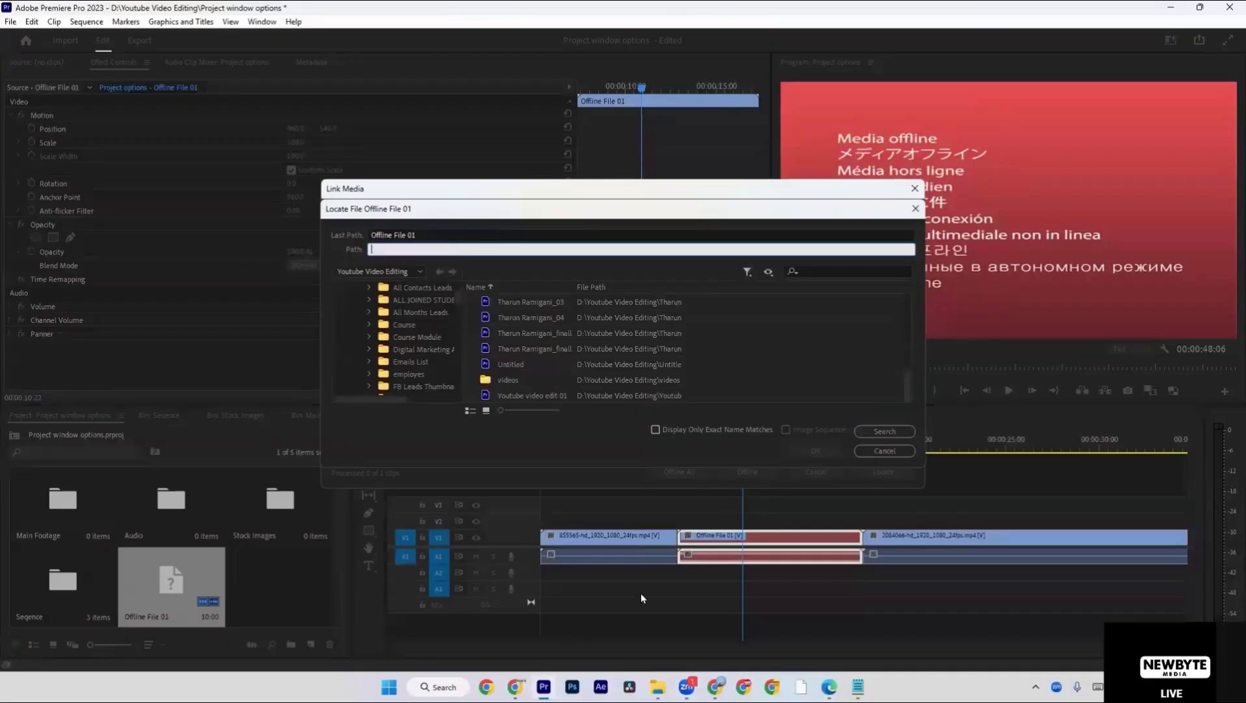
{"action": "mouse_move", "coordinate": [657, 686]}
{"action": "left_click", "coordinate": [615, 615]}
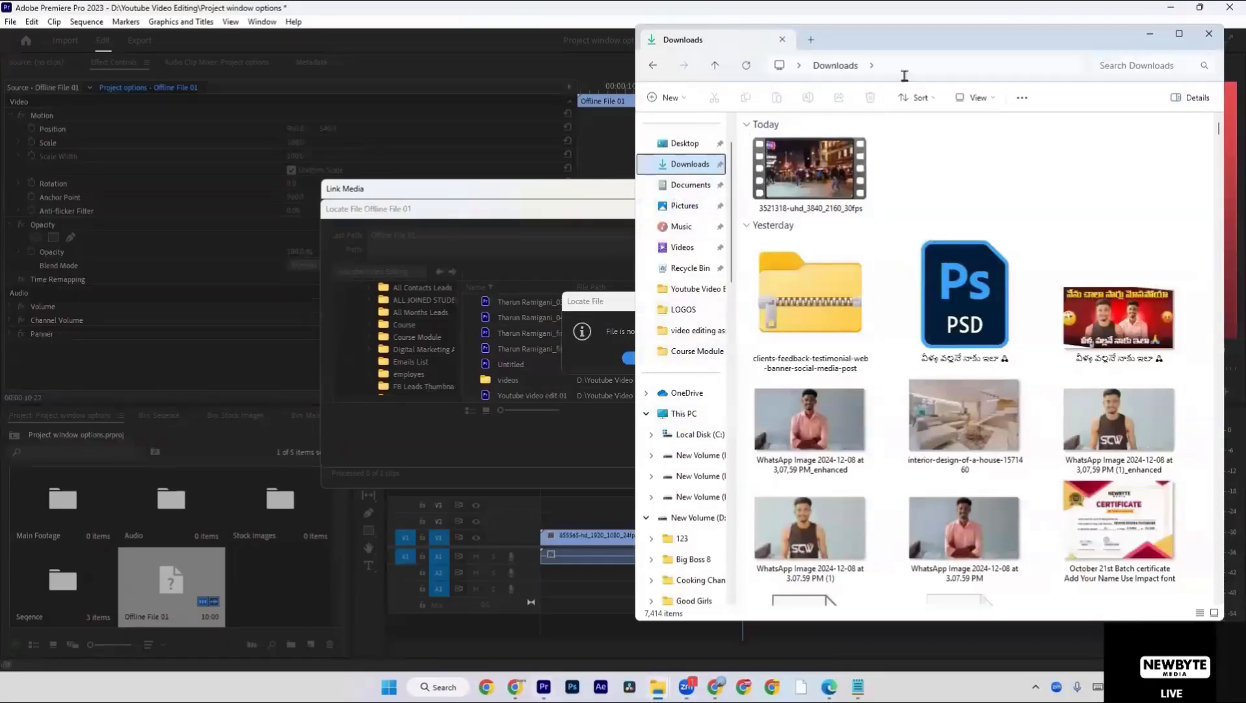
{"action": "left_click", "coordinate": [905, 76]}
{"action": "key", "text": "Escape"}
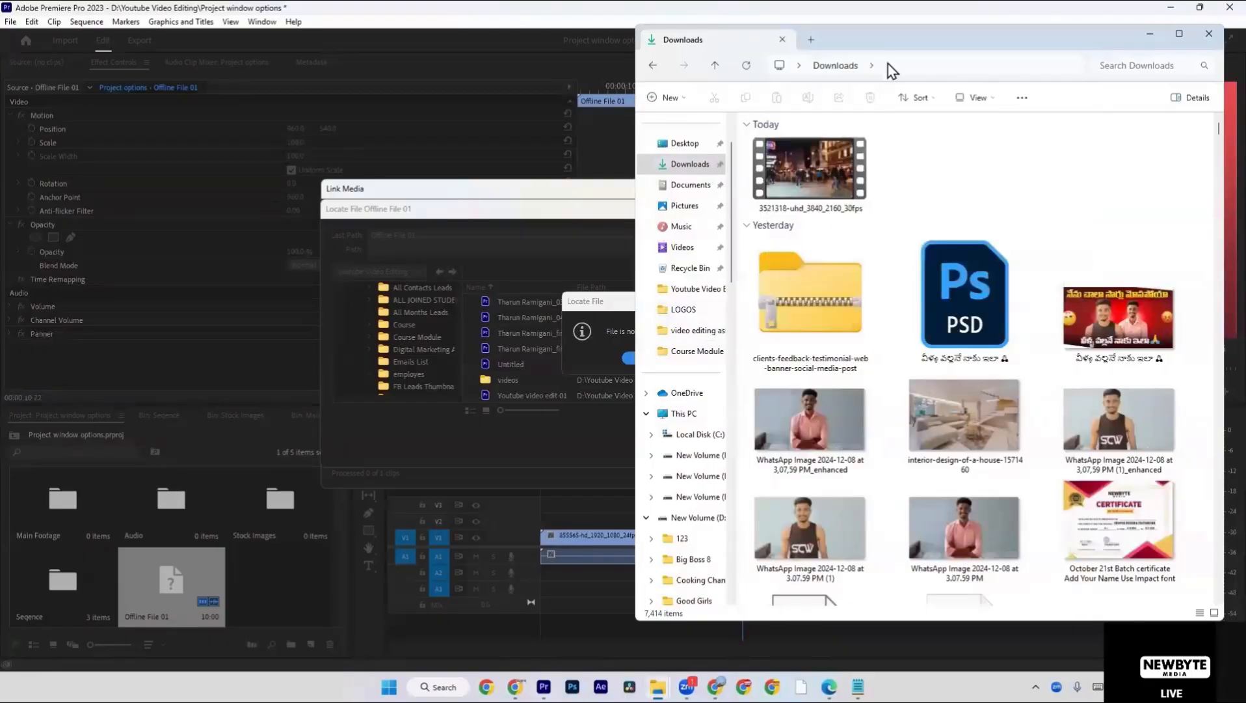
{"action": "left_click", "coordinate": [892, 70]}
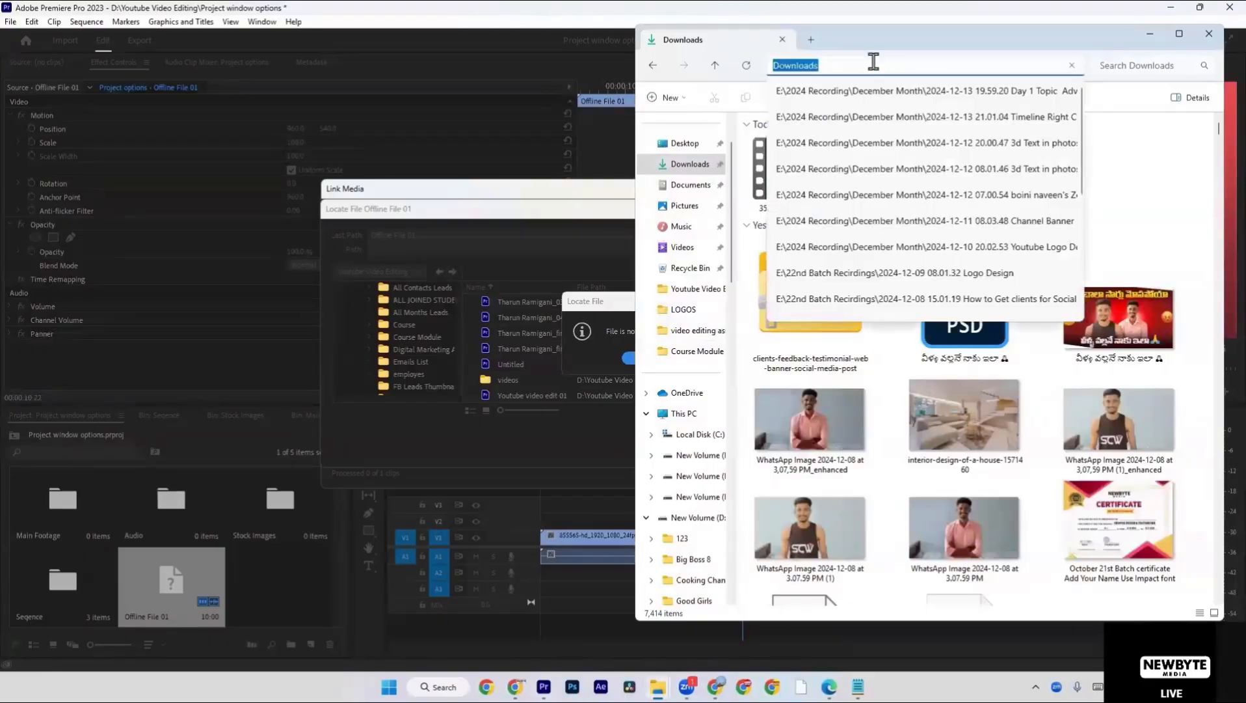
{"action": "left_click", "coordinate": [428, 251]}
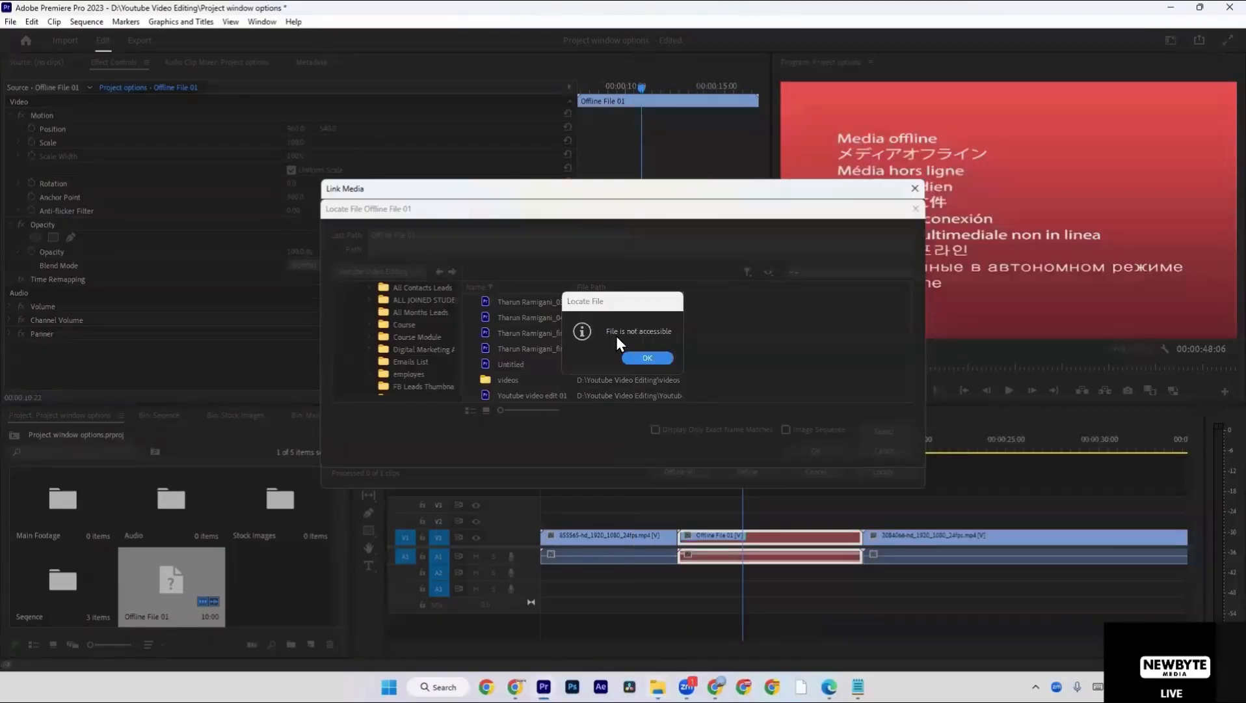
{"action": "left_click", "coordinate": [646, 357]}
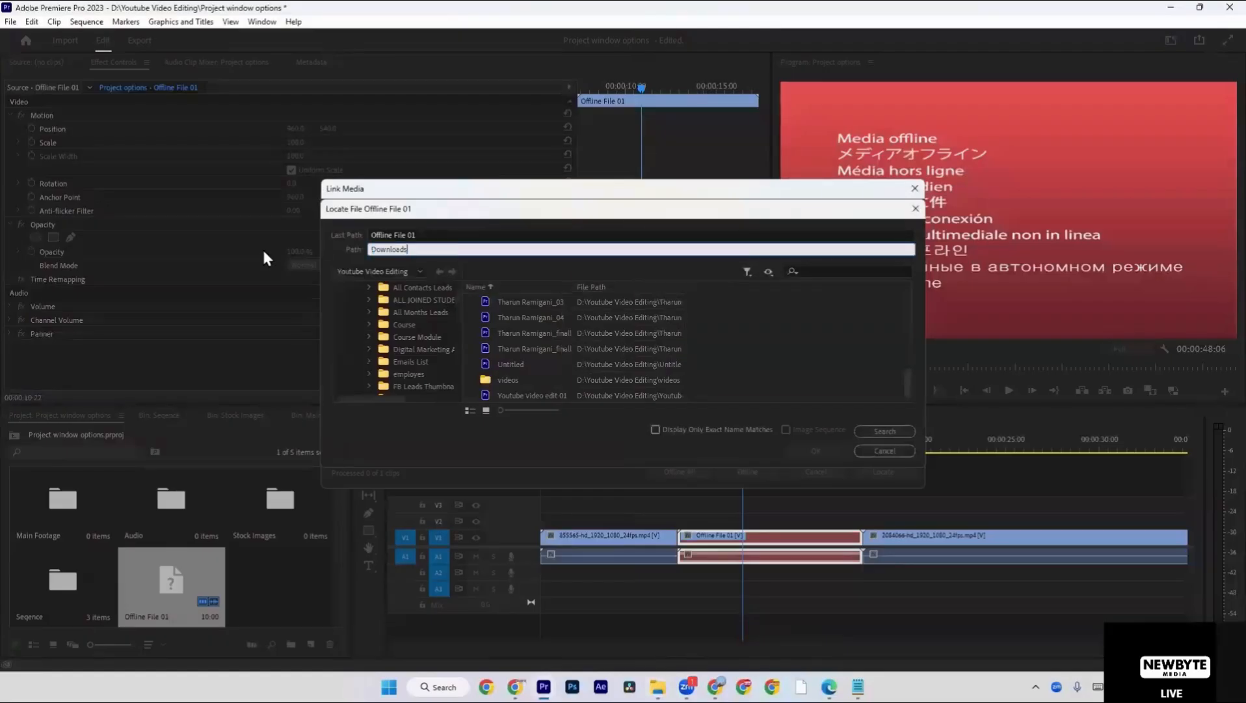
{"action": "key", "text": "Return"}
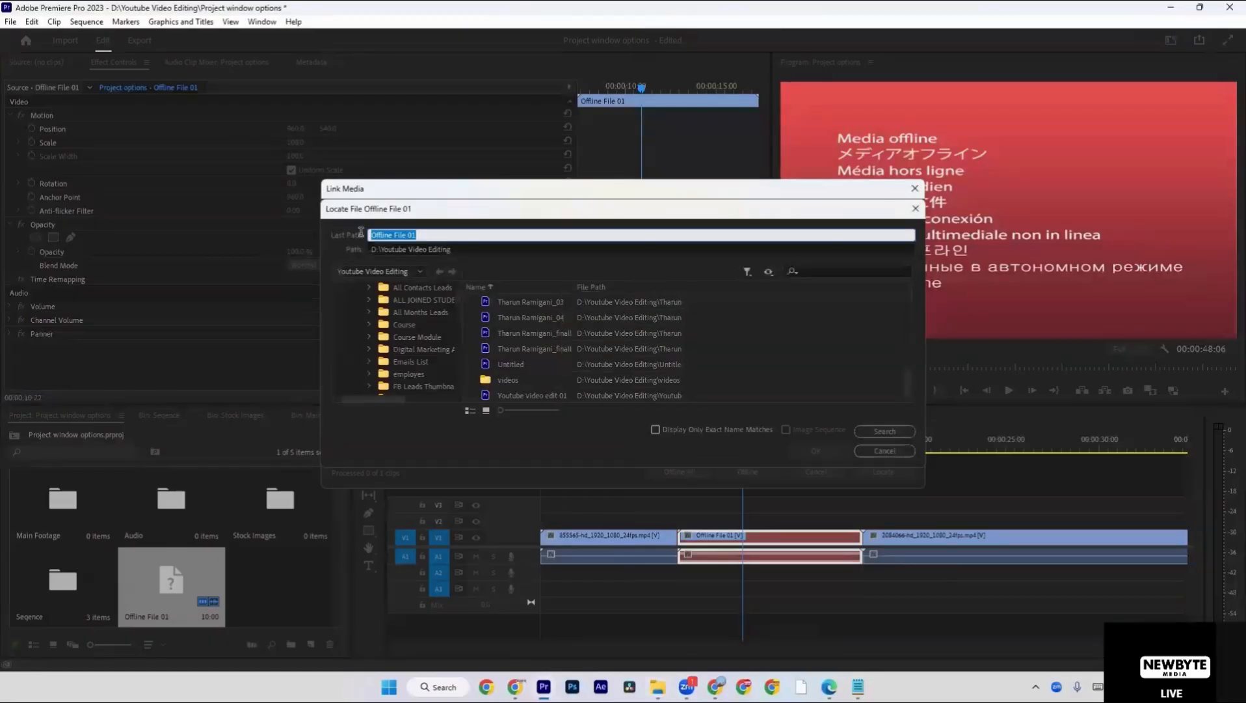
Search D:\Youtube Video Editing for Offline File 01 and look through the drive list with drive C collapsed.
{"action": "left_click", "coordinate": [361, 236]}
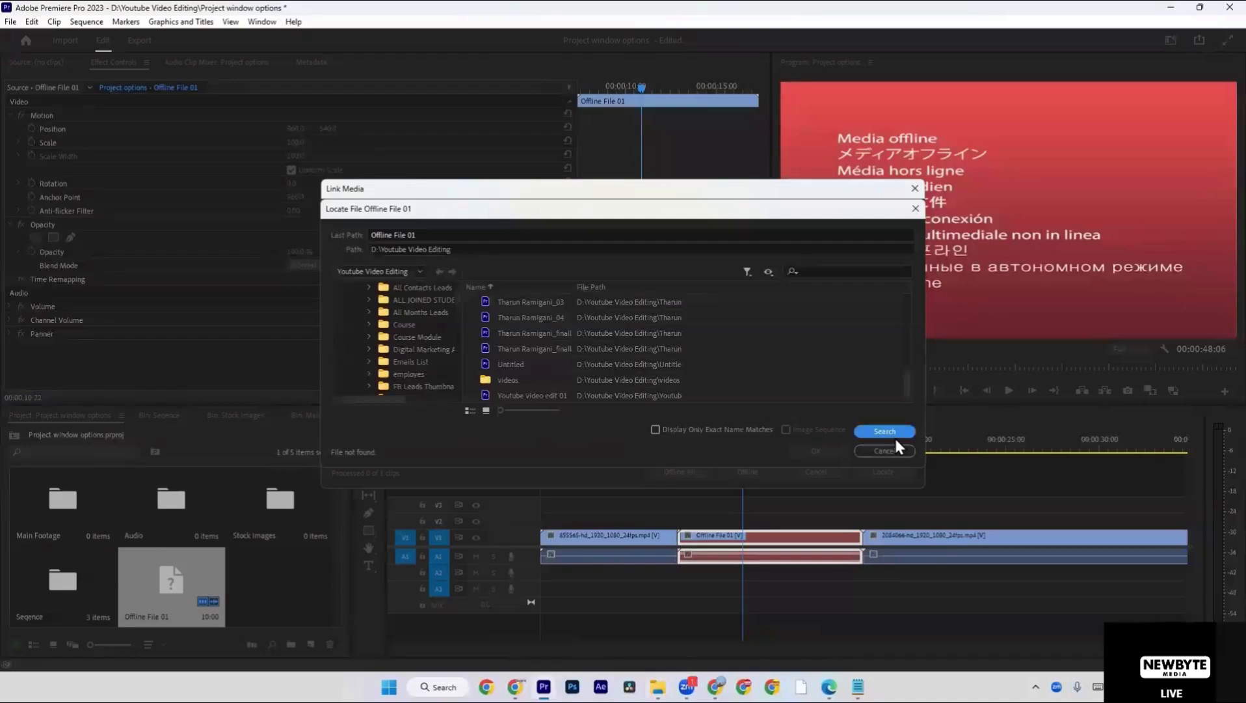
{"action": "scroll", "coordinate": [391, 326], "scroll_direction": "up", "scroll_amount": 2}
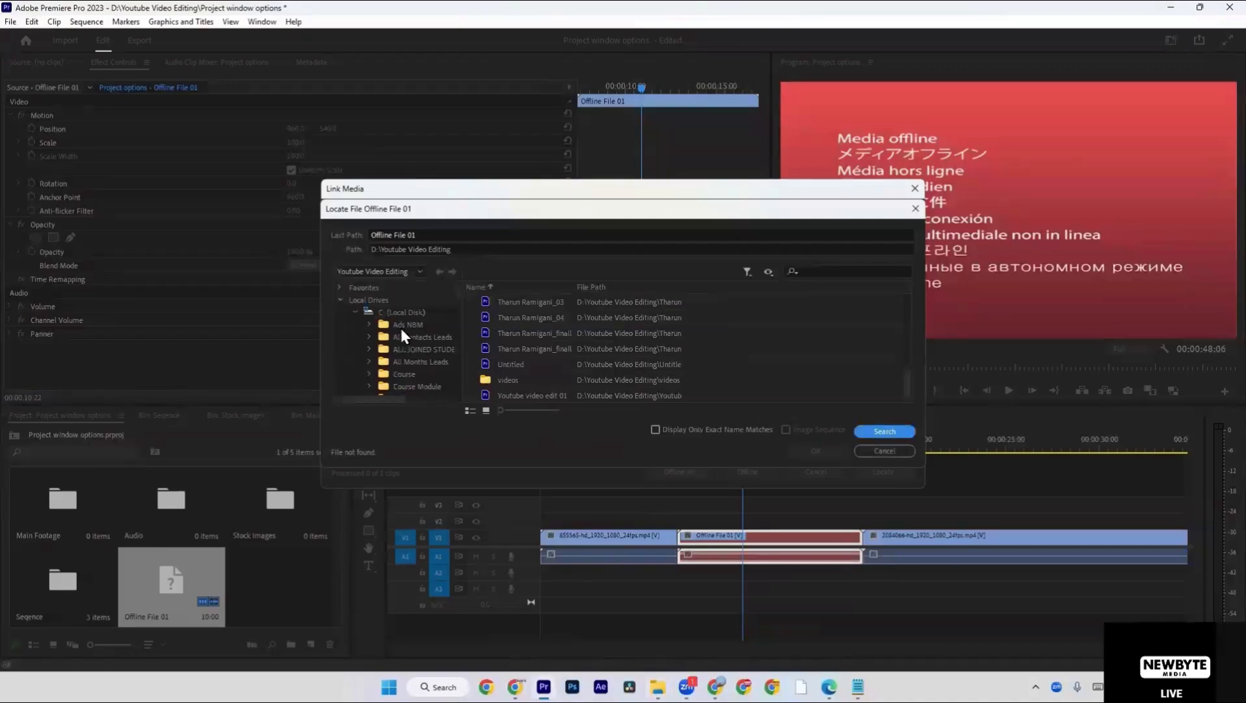
{"action": "left_click", "coordinate": [355, 311]}
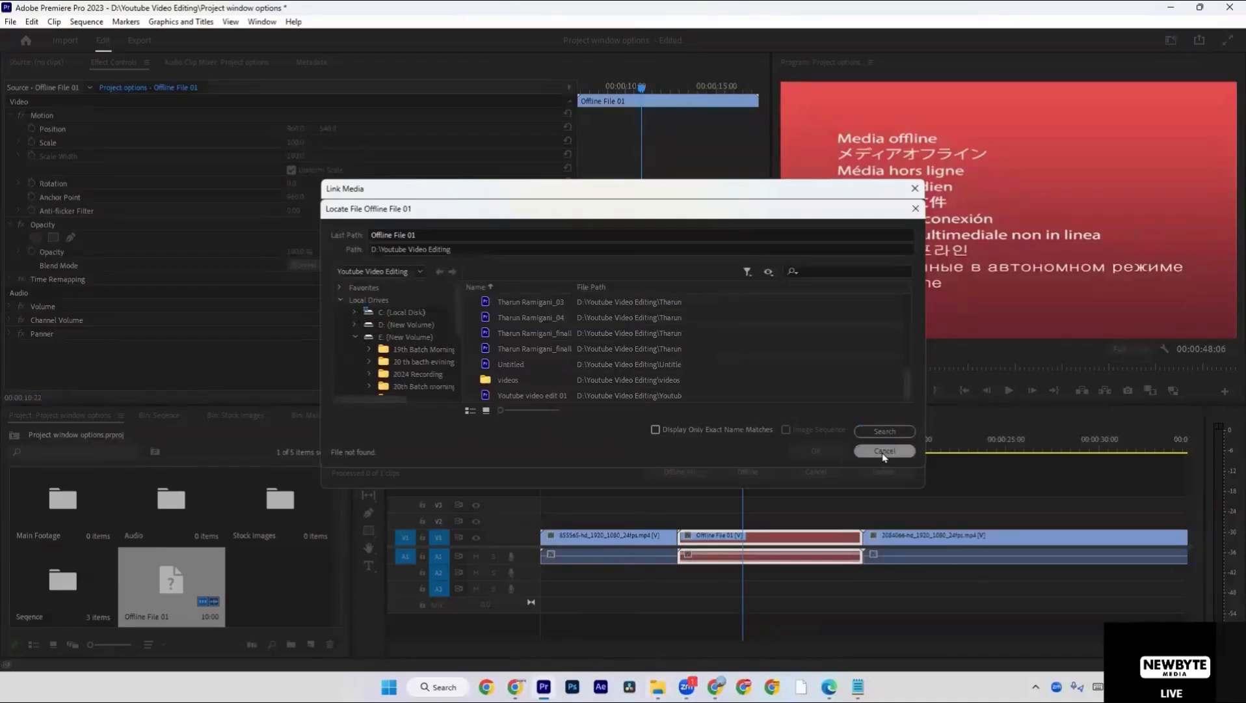
{"action": "scroll", "coordinate": [368, 346], "scroll_direction": "down", "scroll_amount": 3}
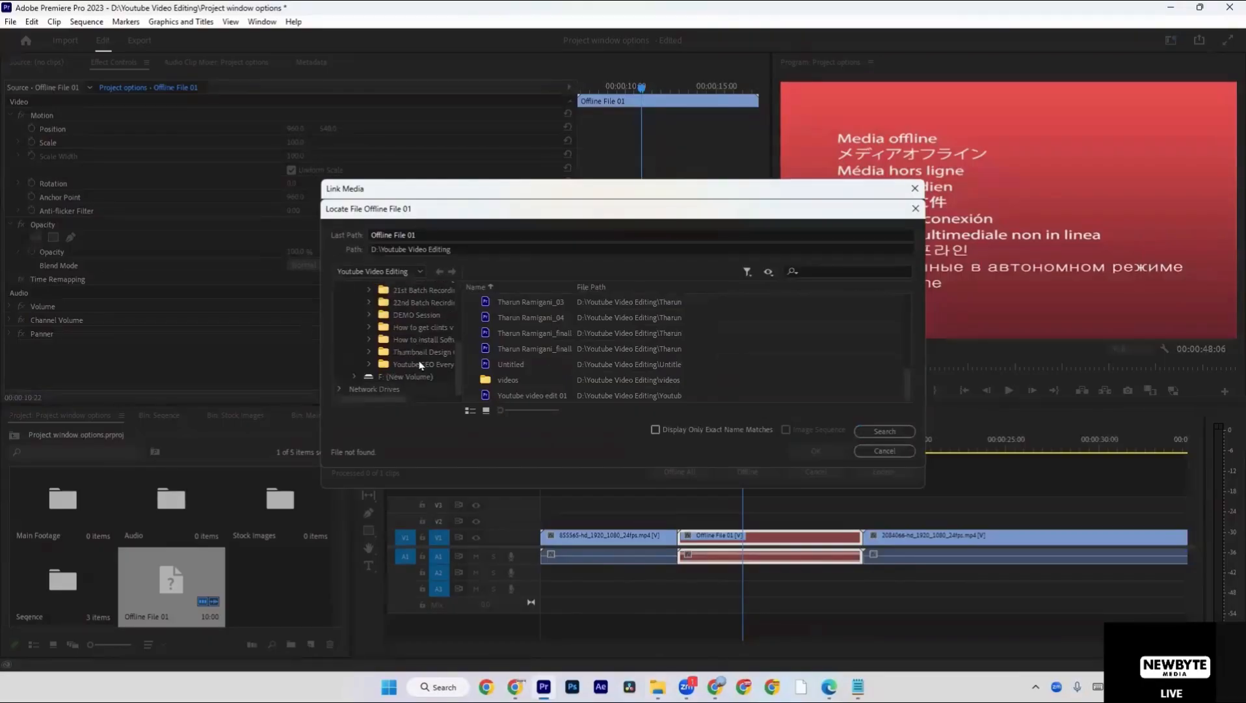
{"action": "scroll", "coordinate": [403, 368], "scroll_direction": "up", "scroll_amount": 3}
Look through the Downloads folder in File Explorer for the source video and cancel linking Offline File 01.
{"action": "key", "text": "alt+Tab"}
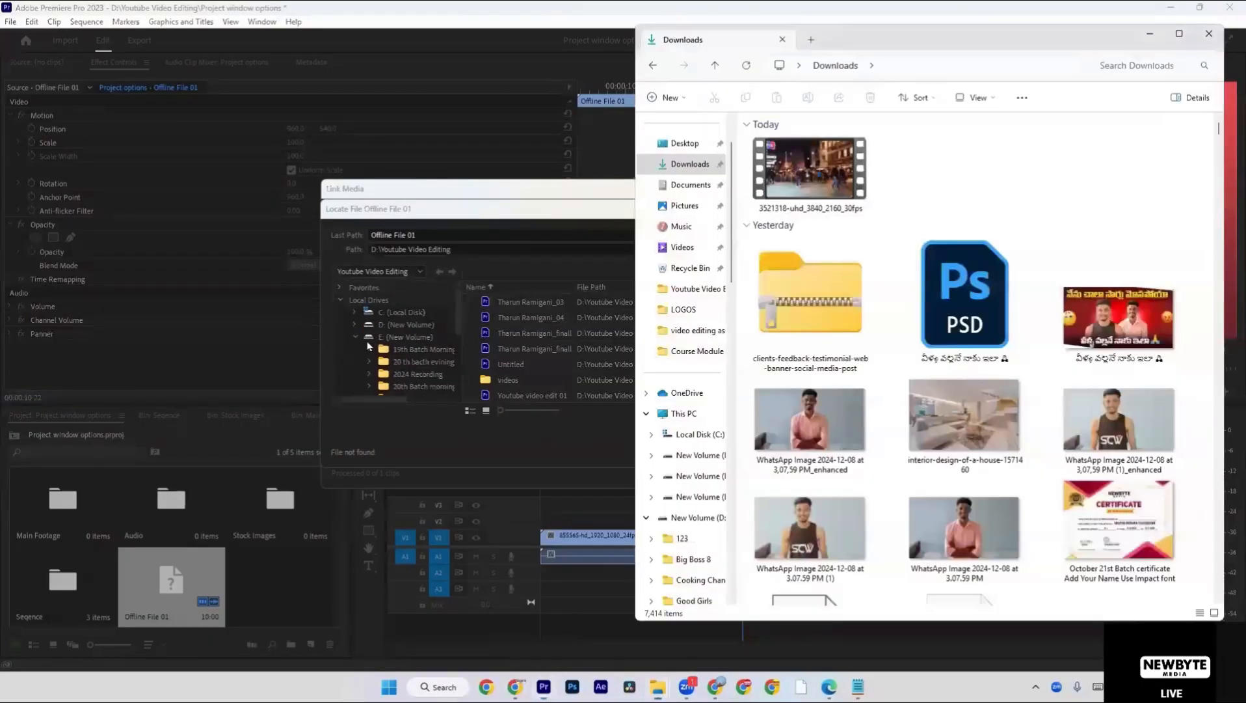
{"action": "left_click", "coordinate": [956, 65]}
{"action": "left_click", "coordinate": [1174, 211]}
{"action": "scroll", "coordinate": [896, 205], "scroll_direction": "down", "scroll_amount": 15}
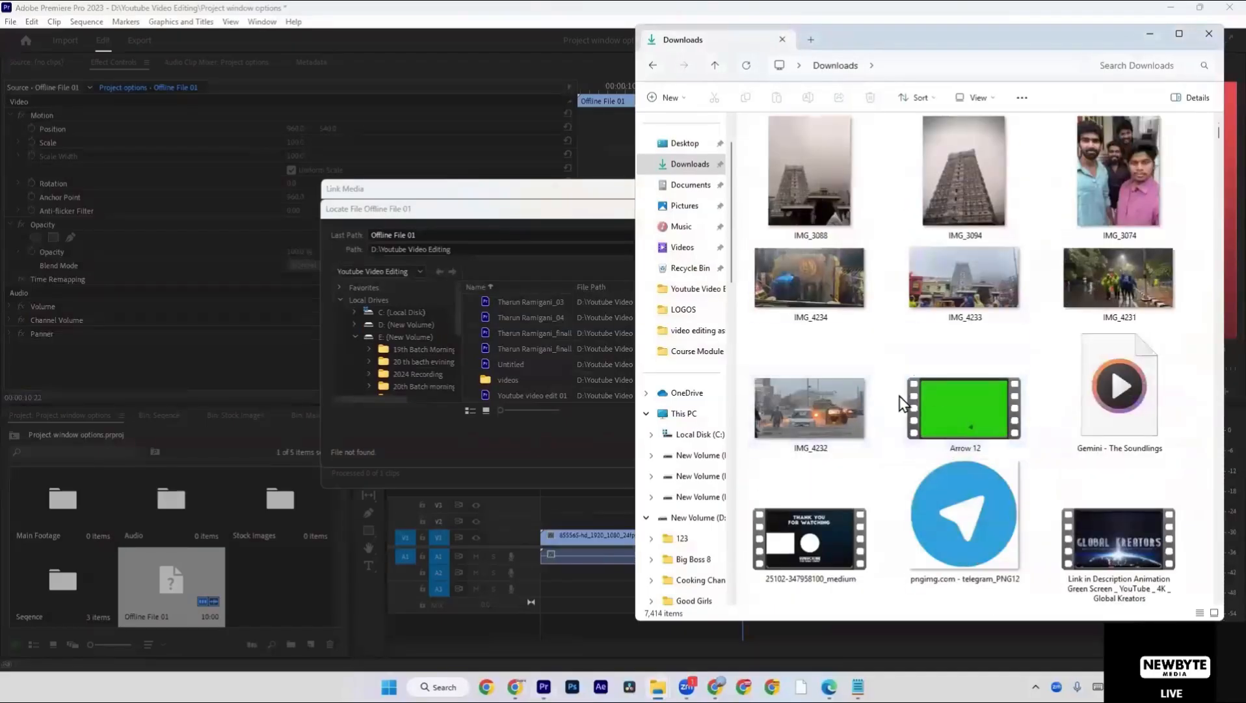
{"action": "scroll", "coordinate": [911, 397], "scroll_direction": "down", "scroll_amount": 10}
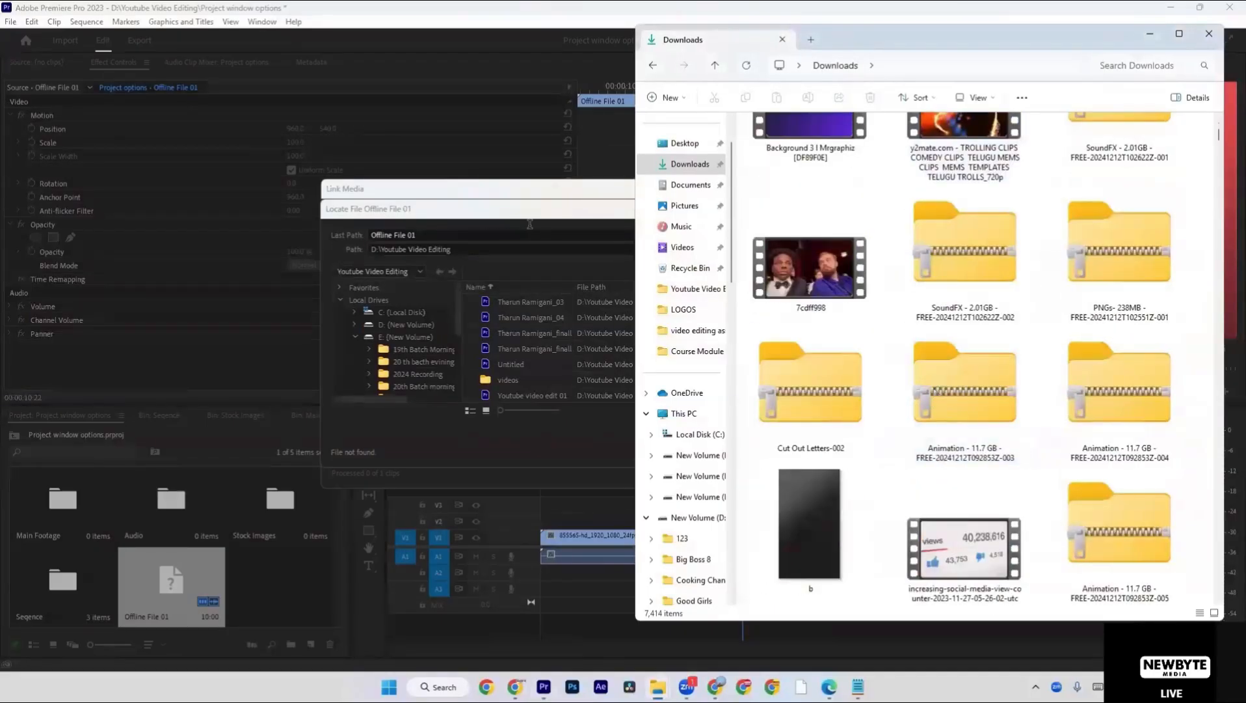
{"action": "key", "text": "alt+Tab"}
{"action": "left_click", "coordinate": [916, 208]}
{"action": "left_click", "coordinate": [916, 188]}
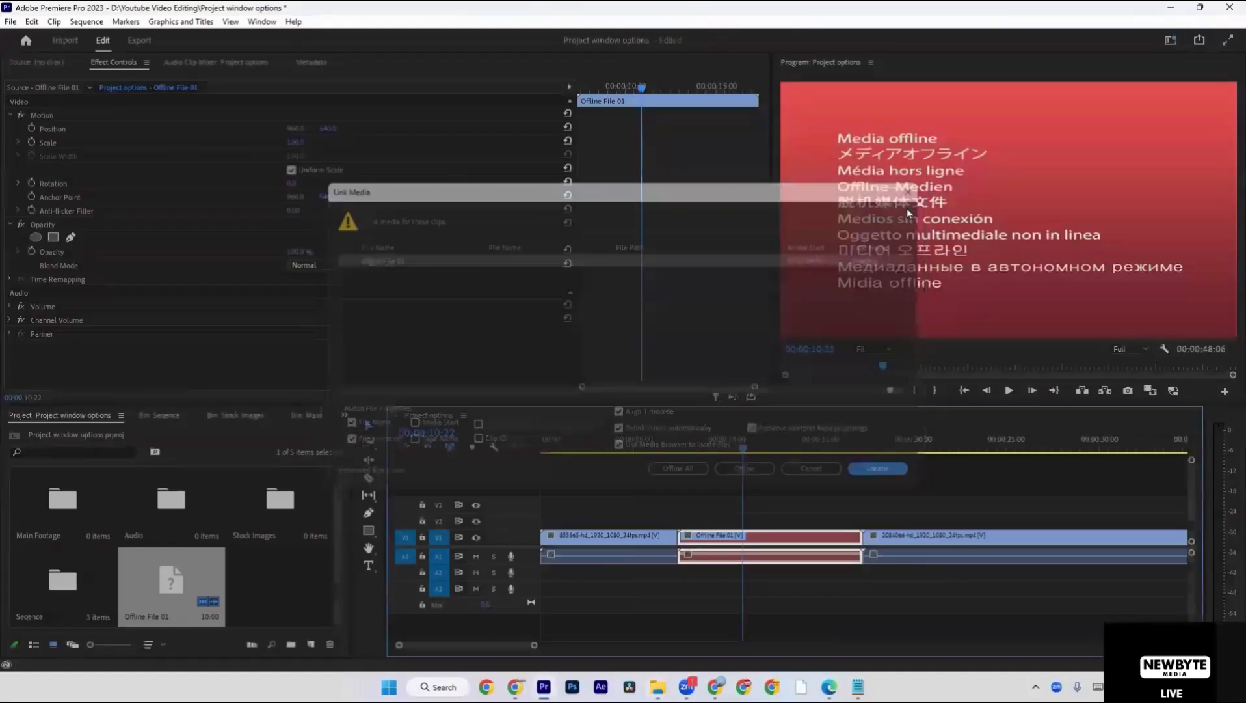
Start locating media again for the Offline File 01 clip in the timeline and expand C:\Users\Public in the folder tree.
{"action": "right_click", "coordinate": [776, 540]}
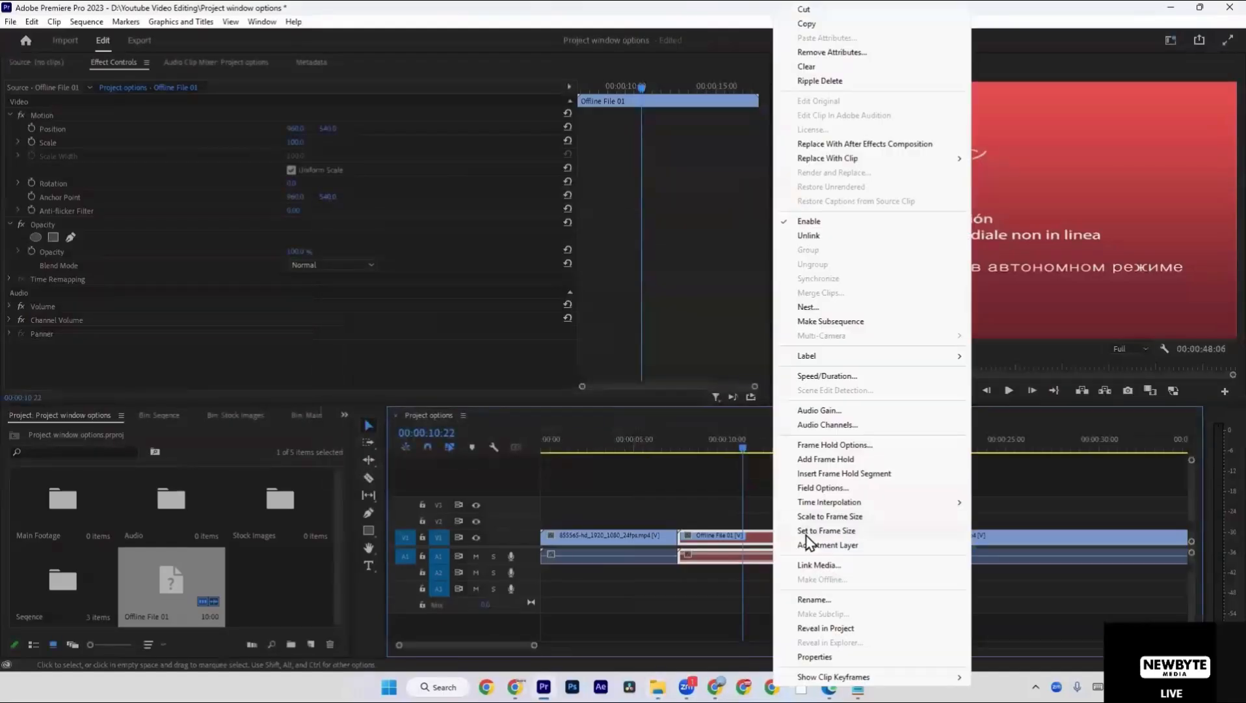
{"action": "left_click", "coordinate": [816, 567]}
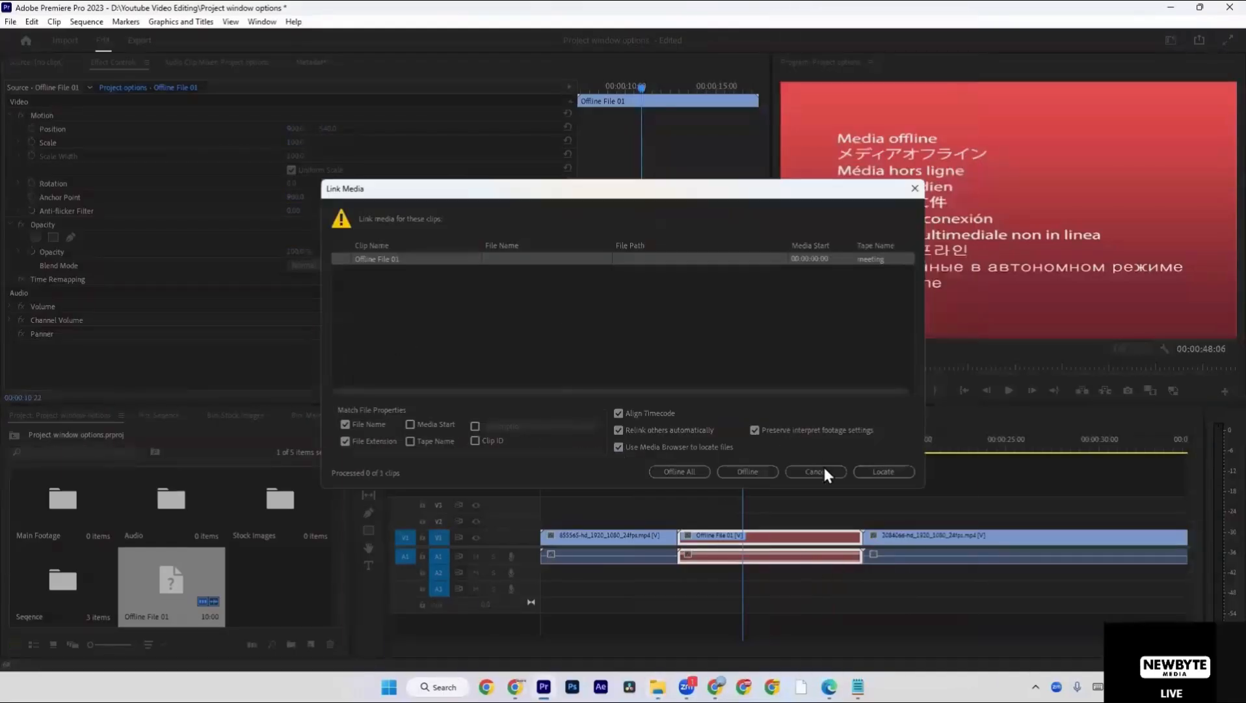
{"action": "left_click", "coordinate": [877, 473]}
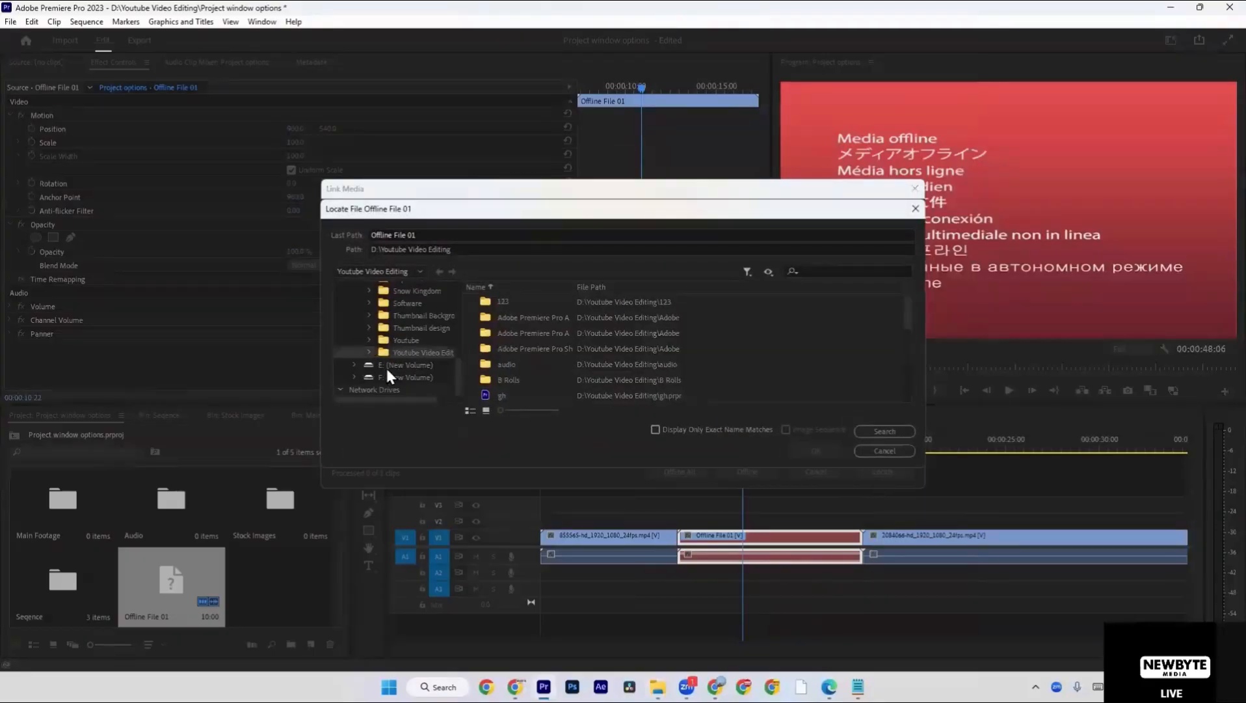
{"action": "scroll", "coordinate": [394, 358], "scroll_direction": "up", "scroll_amount": 10}
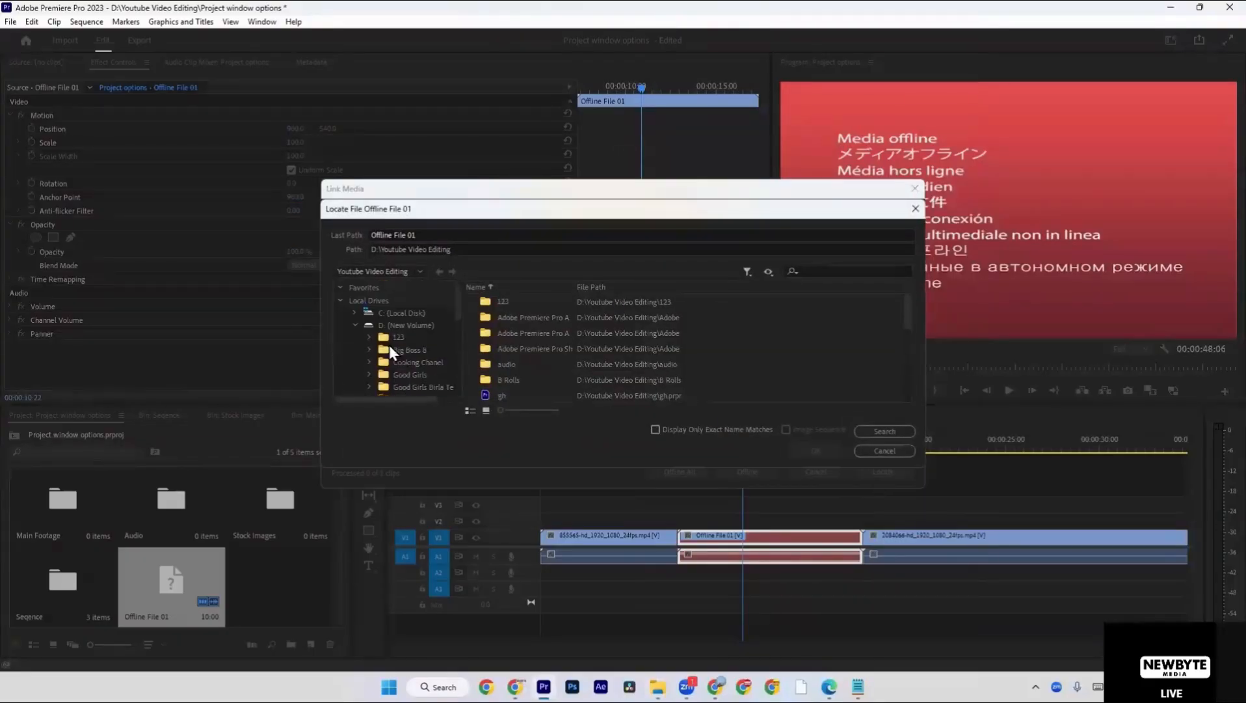
{"action": "scroll", "coordinate": [390, 334], "scroll_direction": "down", "scroll_amount": 5}
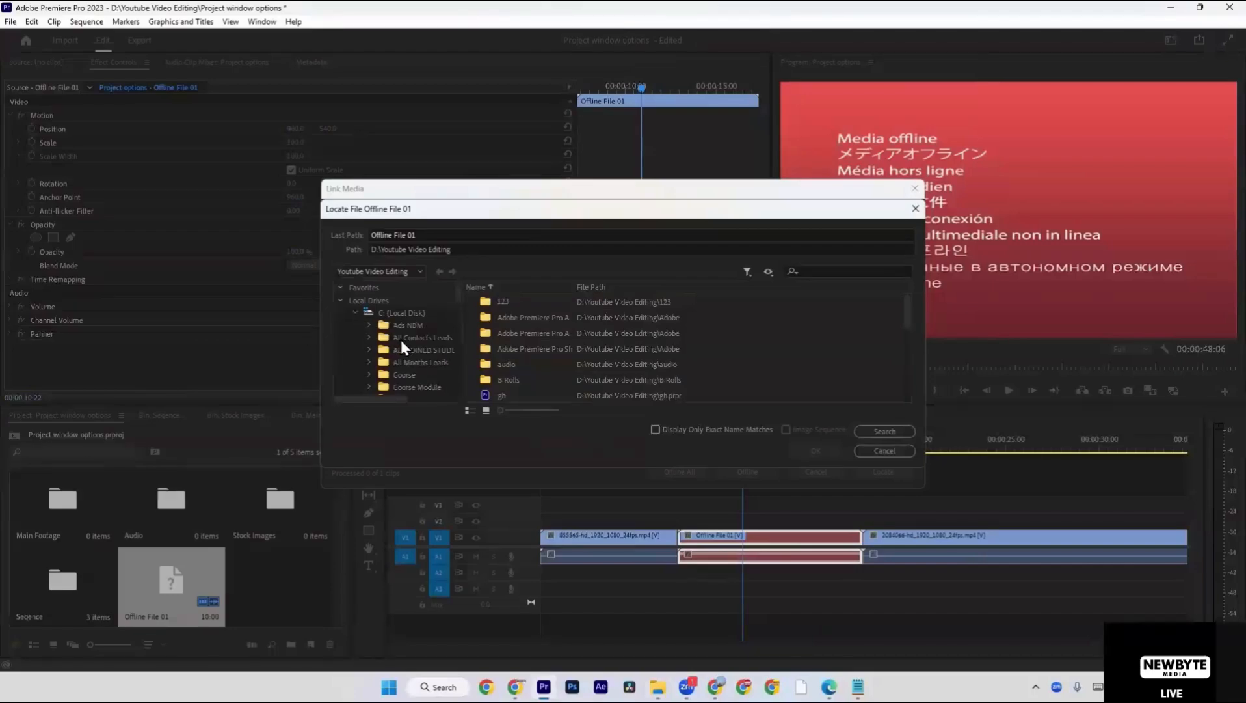
{"action": "scroll", "coordinate": [410, 364], "scroll_direction": "down", "scroll_amount": 3}
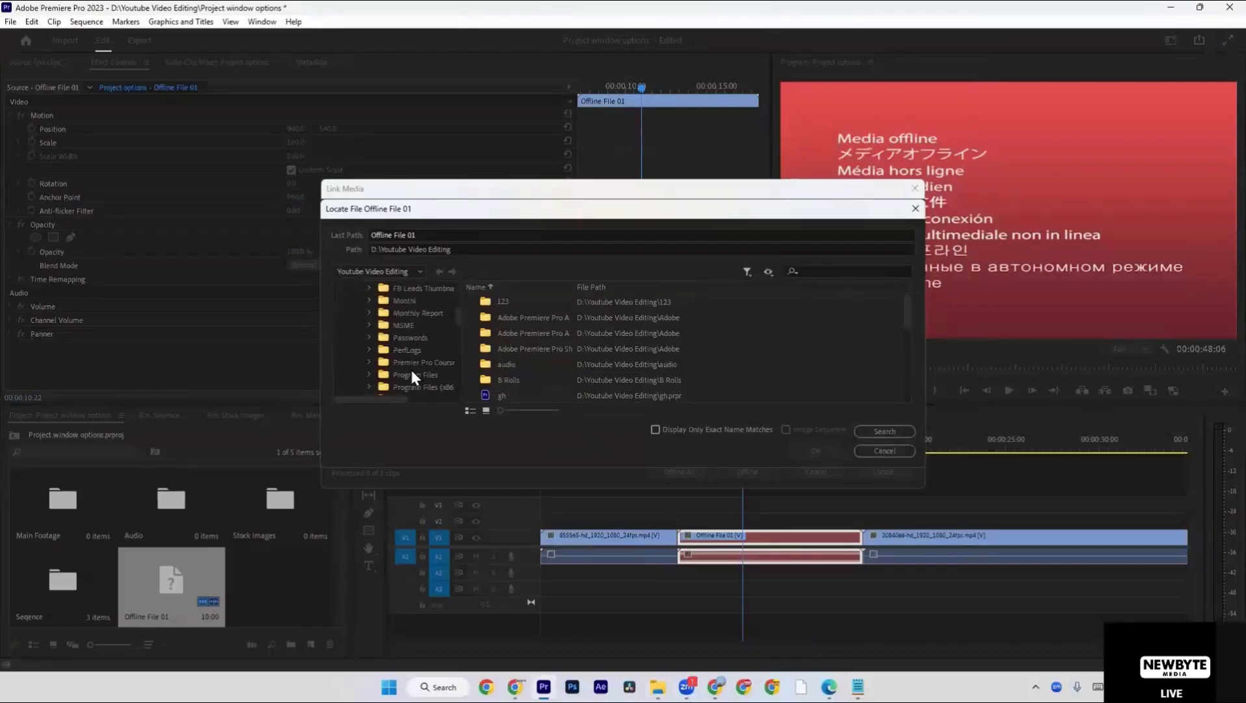
{"action": "scroll", "coordinate": [404, 345], "scroll_direction": "down", "scroll_amount": 2}
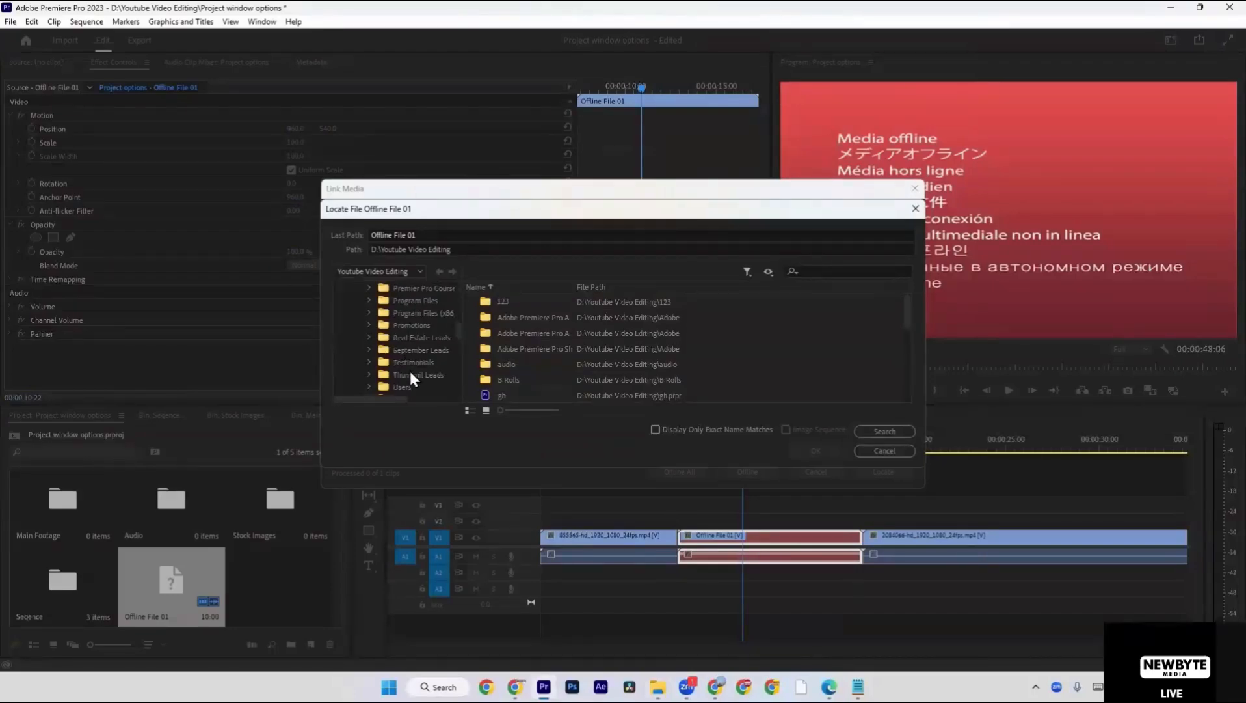
{"action": "scroll", "coordinate": [411, 376], "scroll_direction": "down", "scroll_amount": 2}
{"action": "left_click", "coordinate": [404, 313]}
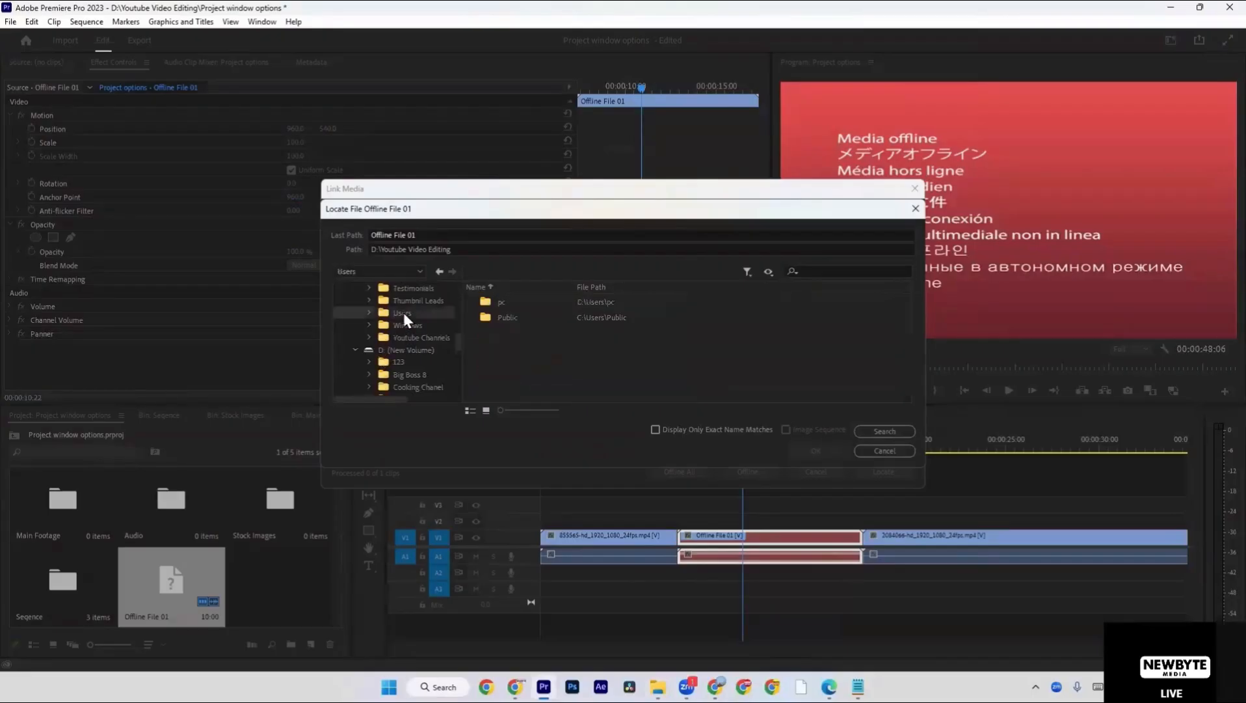
{"action": "left_click", "coordinate": [369, 312]}
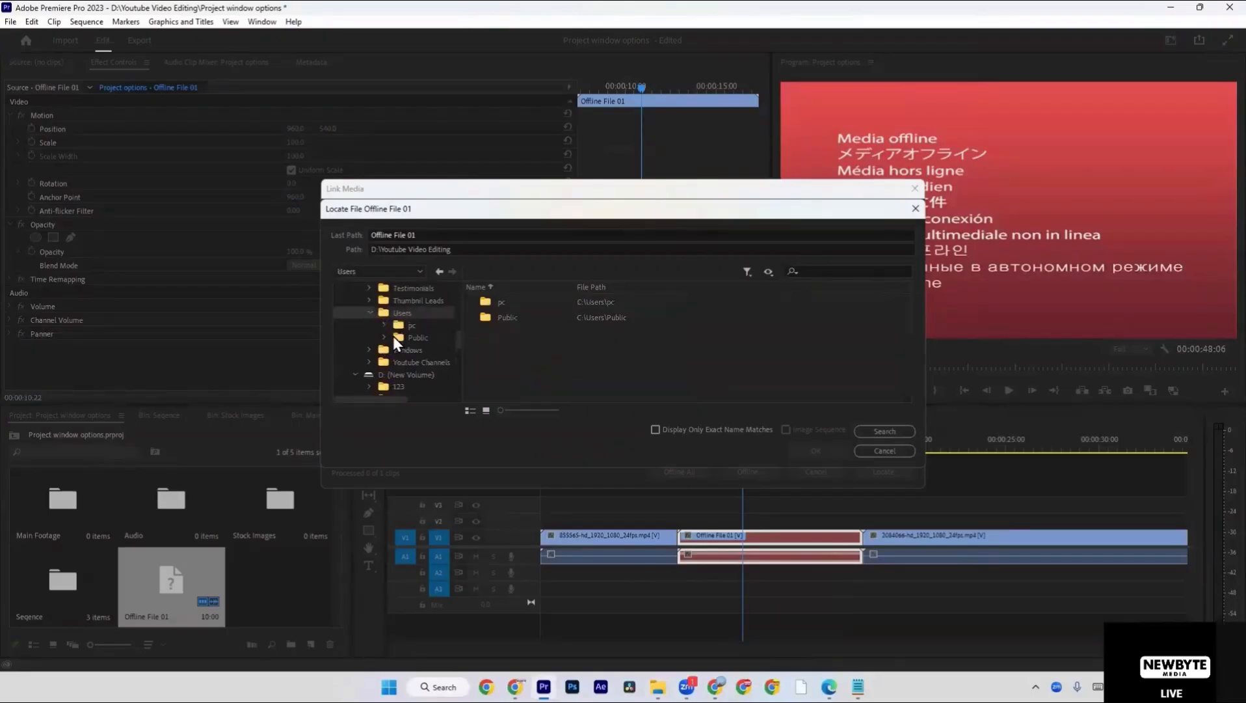
{"action": "left_click", "coordinate": [386, 336]}
{"action": "scroll", "coordinate": [397, 339], "scroll_direction": "down", "scroll_amount": 1}
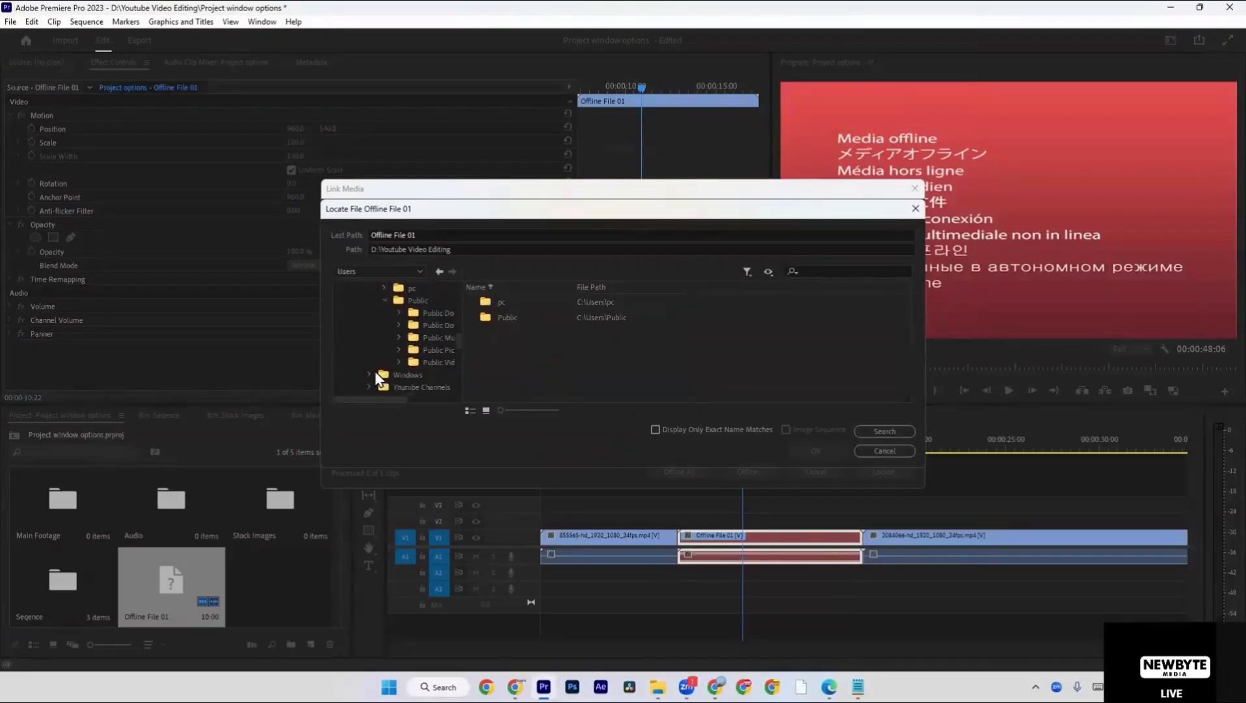
Switch to File Explorer and copy the video 3191422-uhd_4096_2160_25fps from the Downloads folder.
{"action": "key", "text": "alt+Tab"}
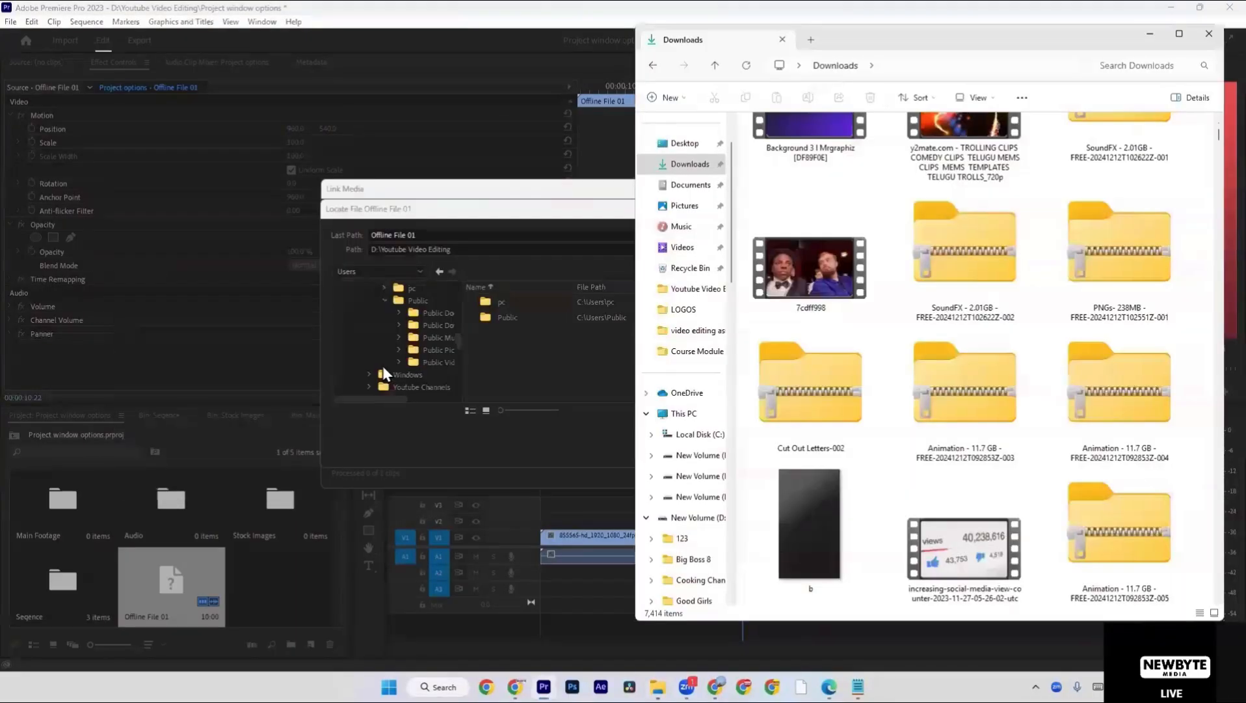
{"action": "scroll", "coordinate": [912, 334], "scroll_direction": "down", "scroll_amount": 5}
{"action": "scroll", "coordinate": [904, 365], "scroll_direction": "up", "scroll_amount": 3}
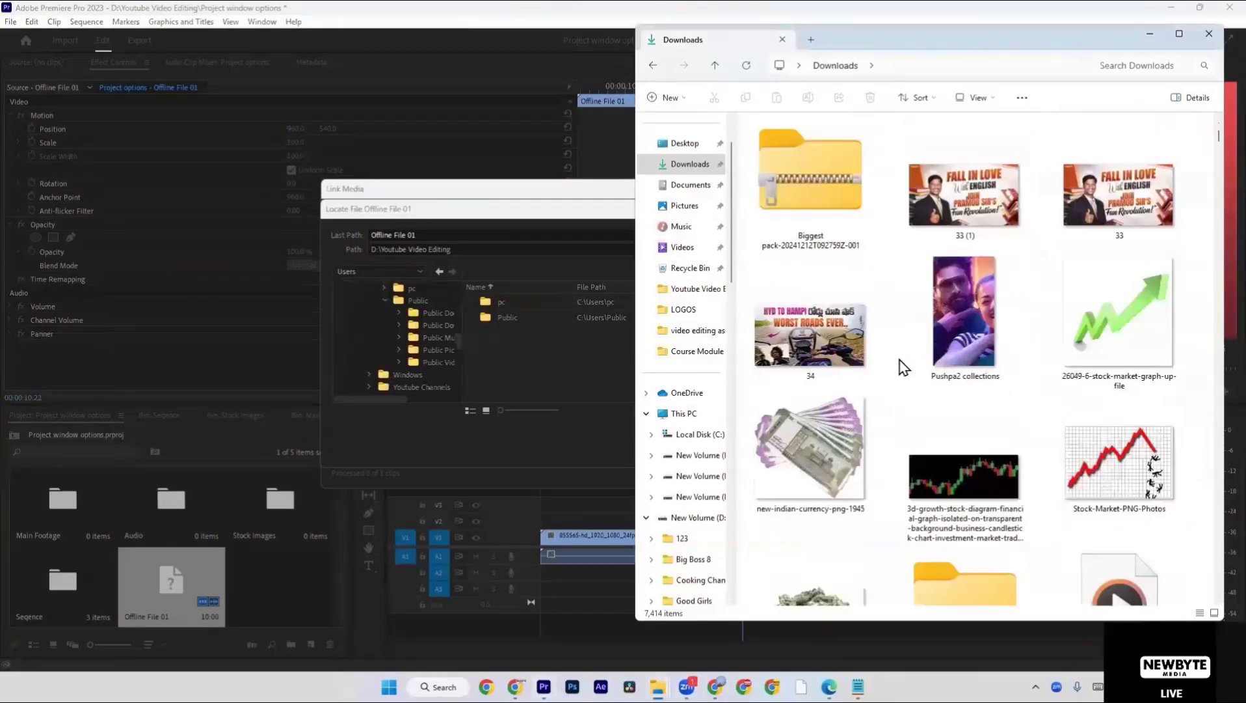
{"action": "scroll", "coordinate": [905, 364], "scroll_direction": "down", "scroll_amount": 8}
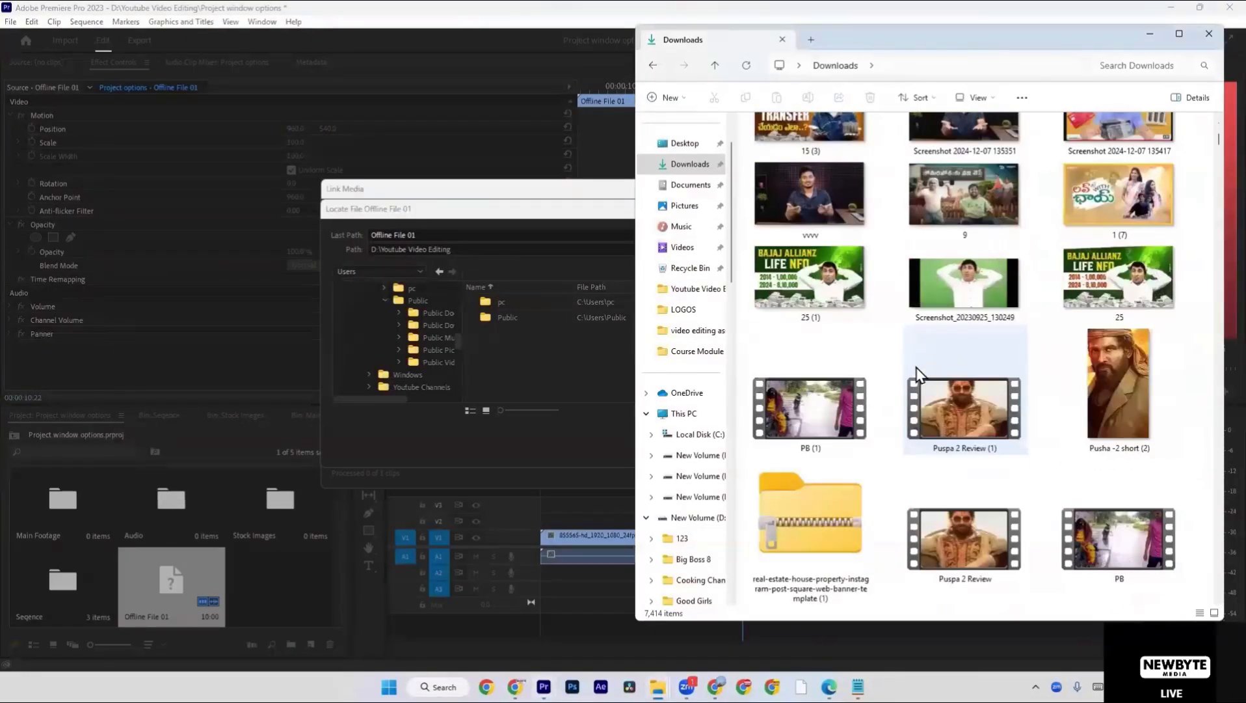
{"action": "scroll", "coordinate": [917, 374], "scroll_direction": "down", "scroll_amount": 5}
{"action": "left_click", "coordinate": [816, 322]}
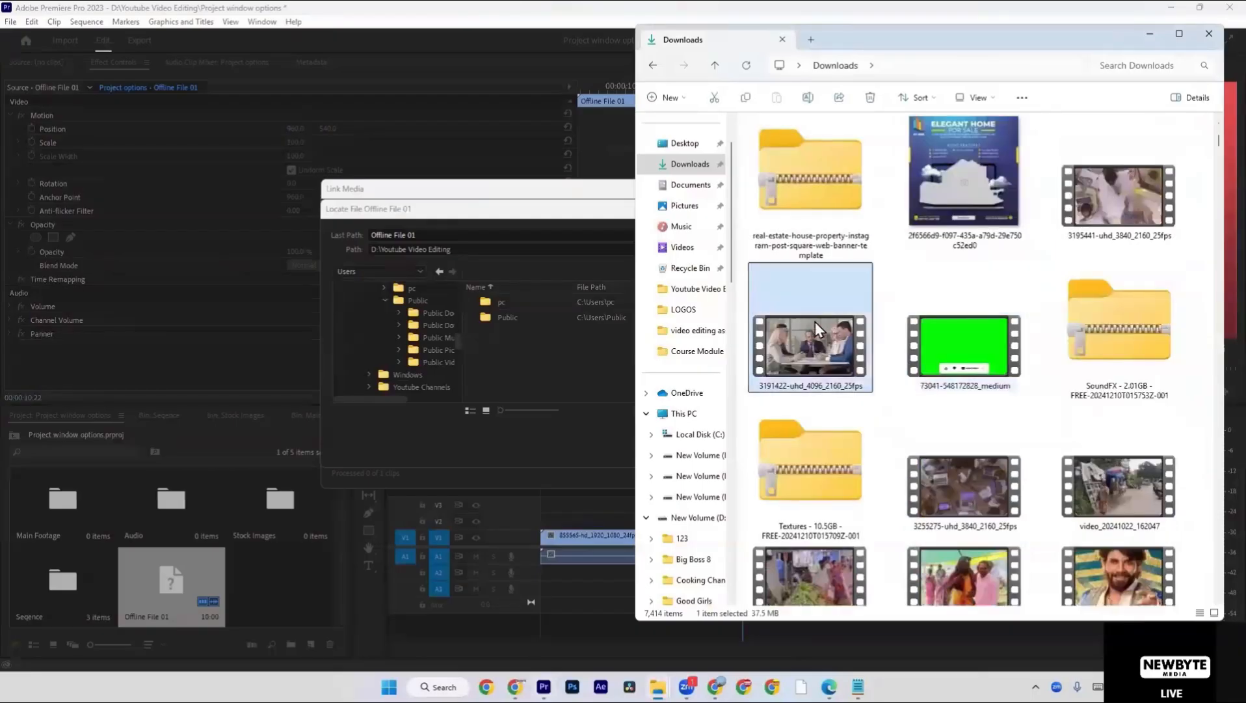
{"action": "right_click", "coordinate": [810, 318]}
{"action": "left_click", "coordinate": [881, 342]}
Paste the copied video into the videos folder inside D:\Youtube Video Editing.
{"action": "left_click", "coordinate": [710, 417]}
{"action": "double_click", "coordinate": [986, 151]}
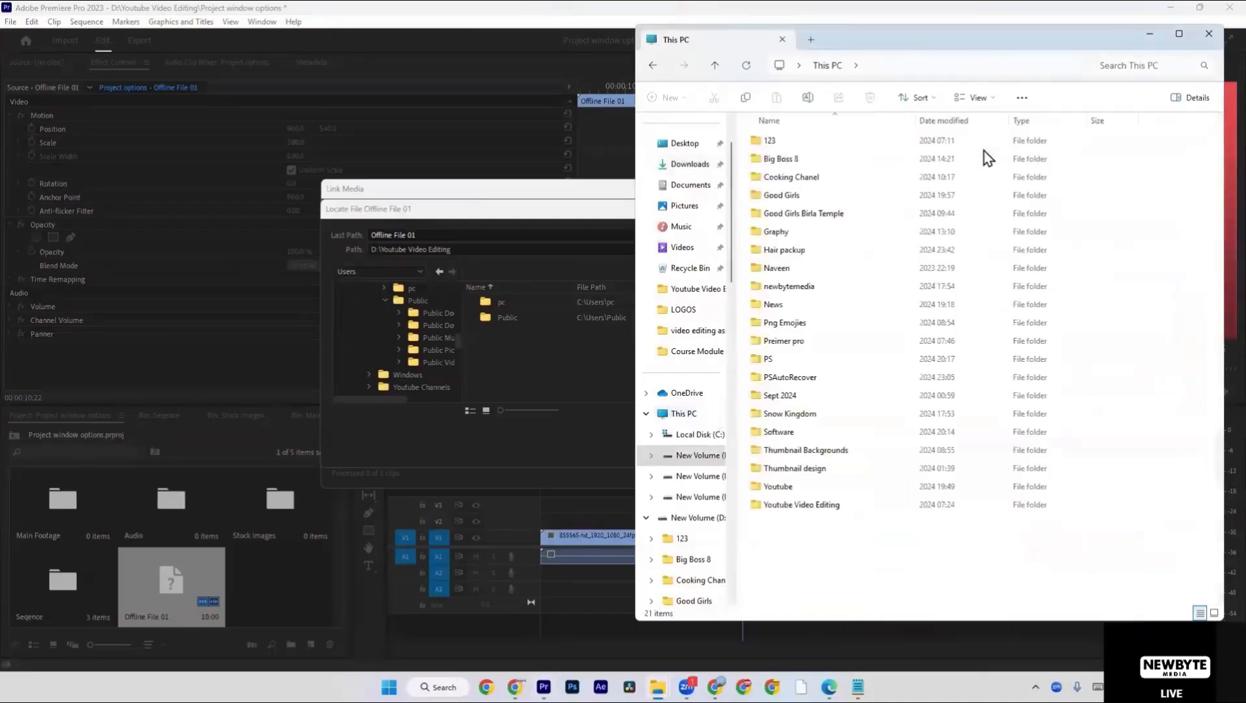
{"action": "left_click", "coordinate": [797, 252]}
{"action": "left_click", "coordinate": [821, 506]}
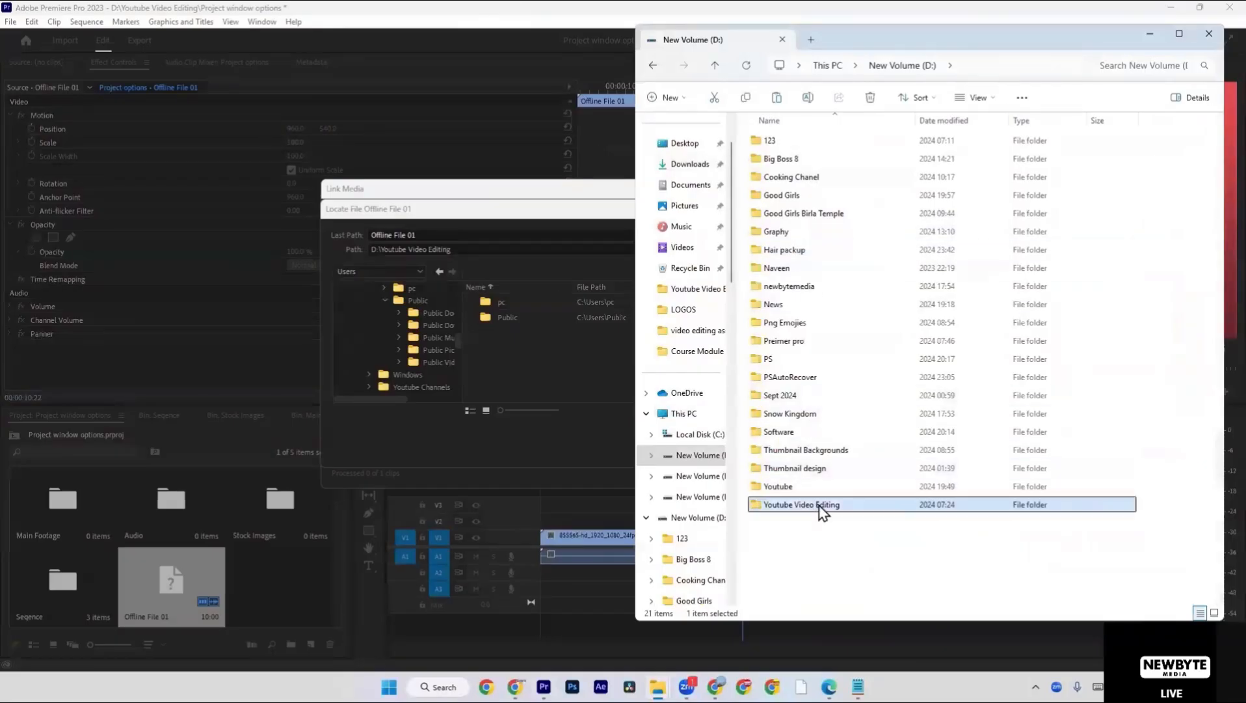
{"action": "double_click", "coordinate": [821, 506]}
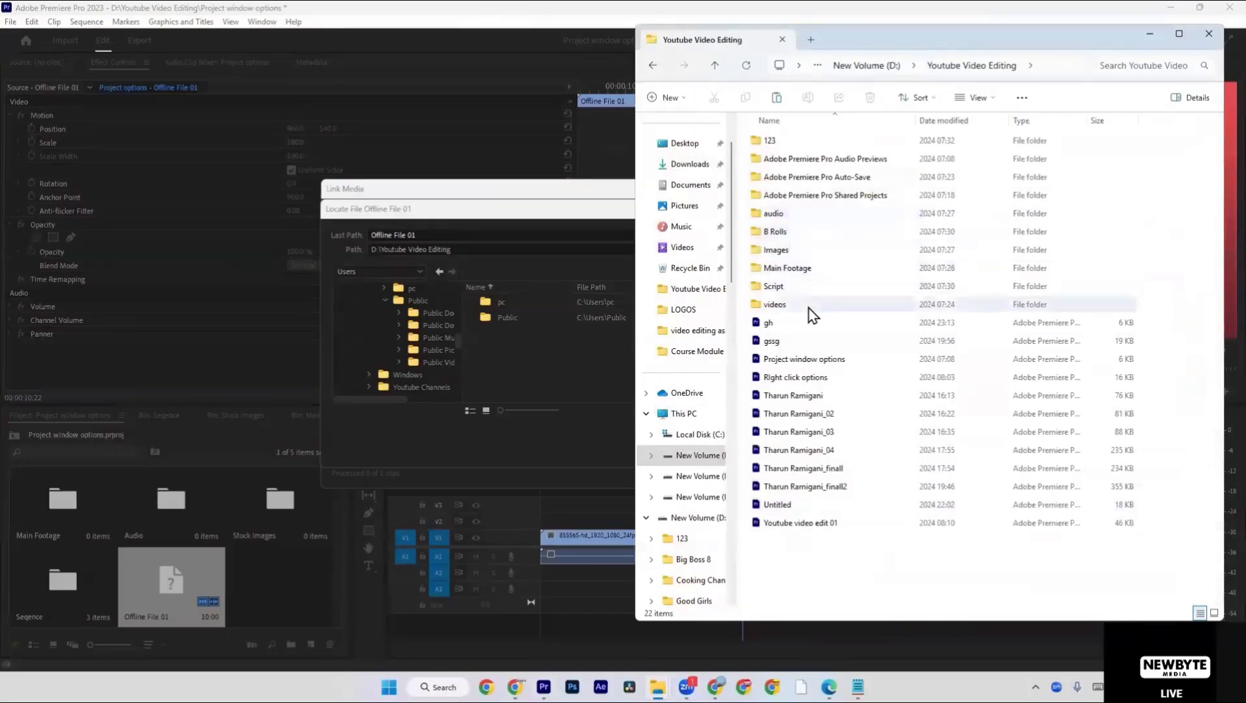
{"action": "double_click", "coordinate": [809, 308]}
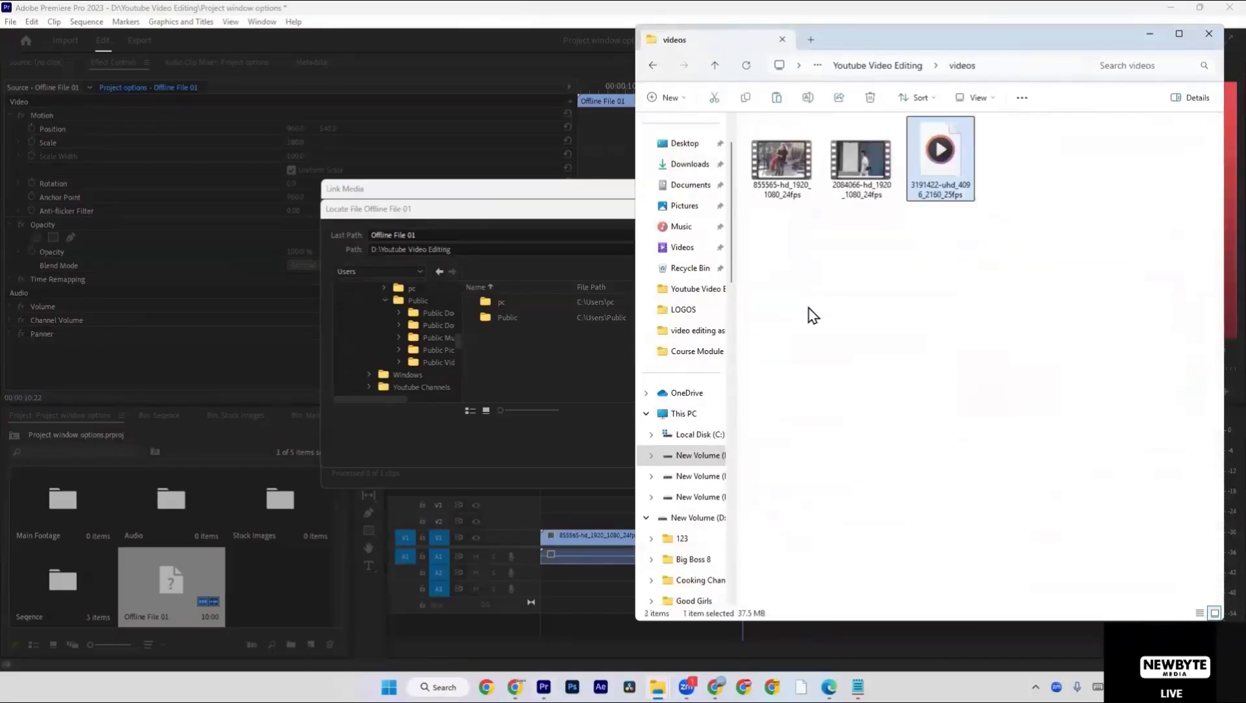
Return to Premiere Pro, cancel the open link attempt and restart locating media for the Offline File 01 clip in the timeline.
{"action": "left_click", "coordinate": [584, 341]}
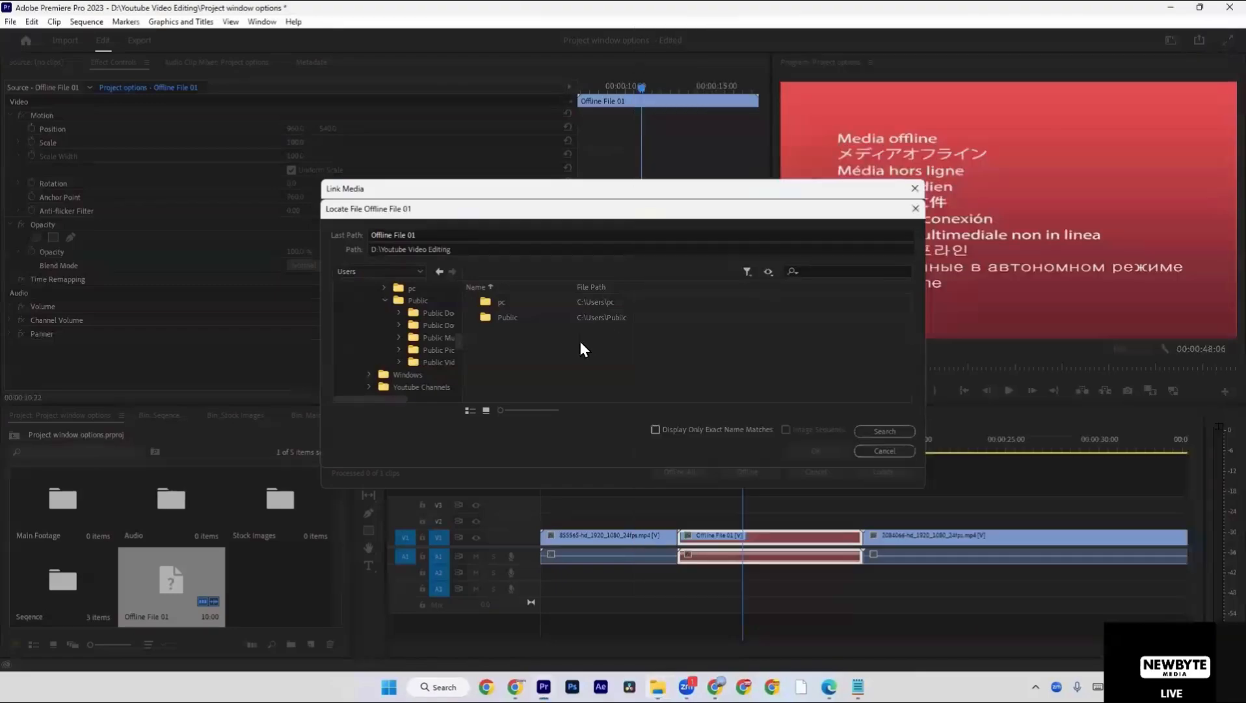
{"action": "left_click", "coordinate": [914, 208]}
{"action": "left_click", "coordinate": [914, 189]}
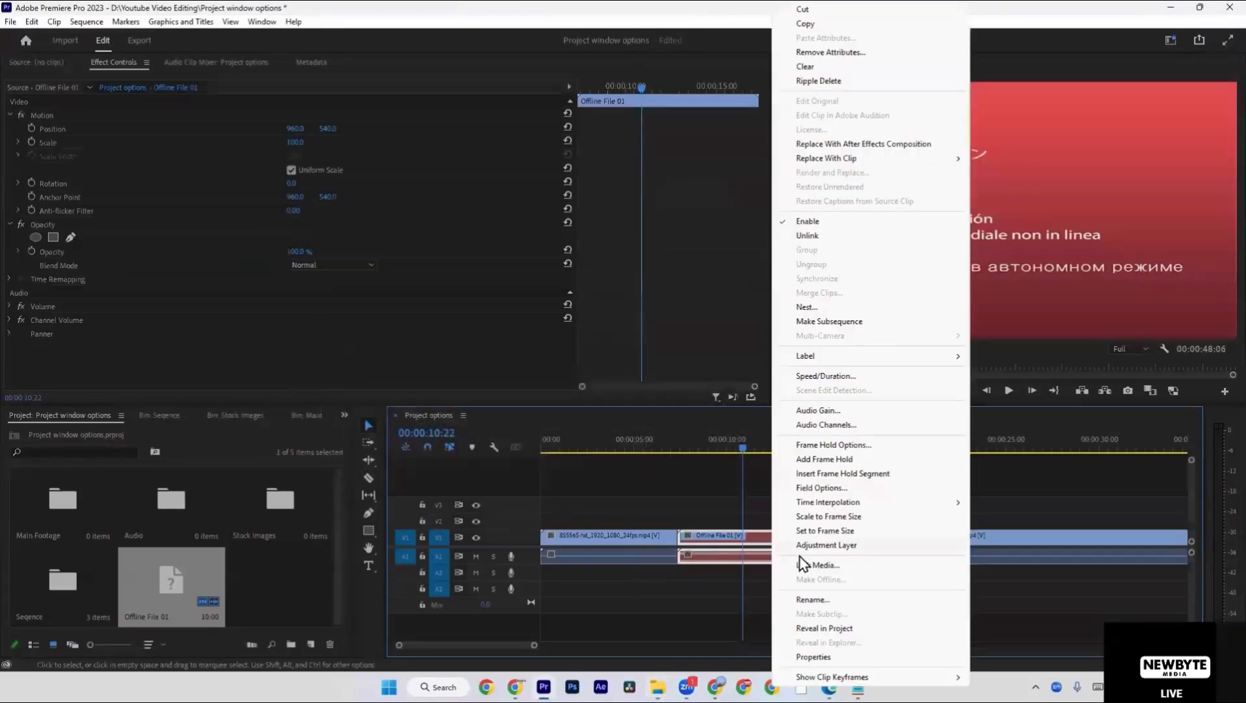
{"action": "right_click", "coordinate": [773, 539]}
{"action": "left_click", "coordinate": [807, 565]}
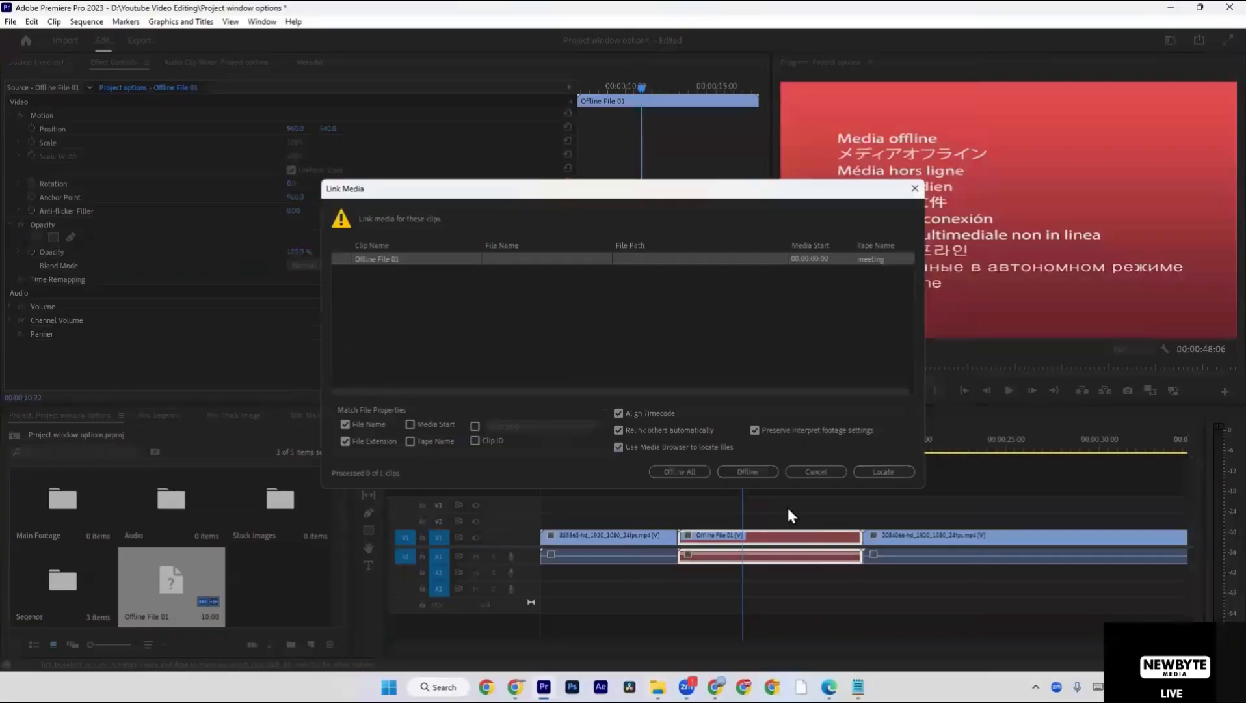
{"action": "left_click", "coordinate": [877, 477]}
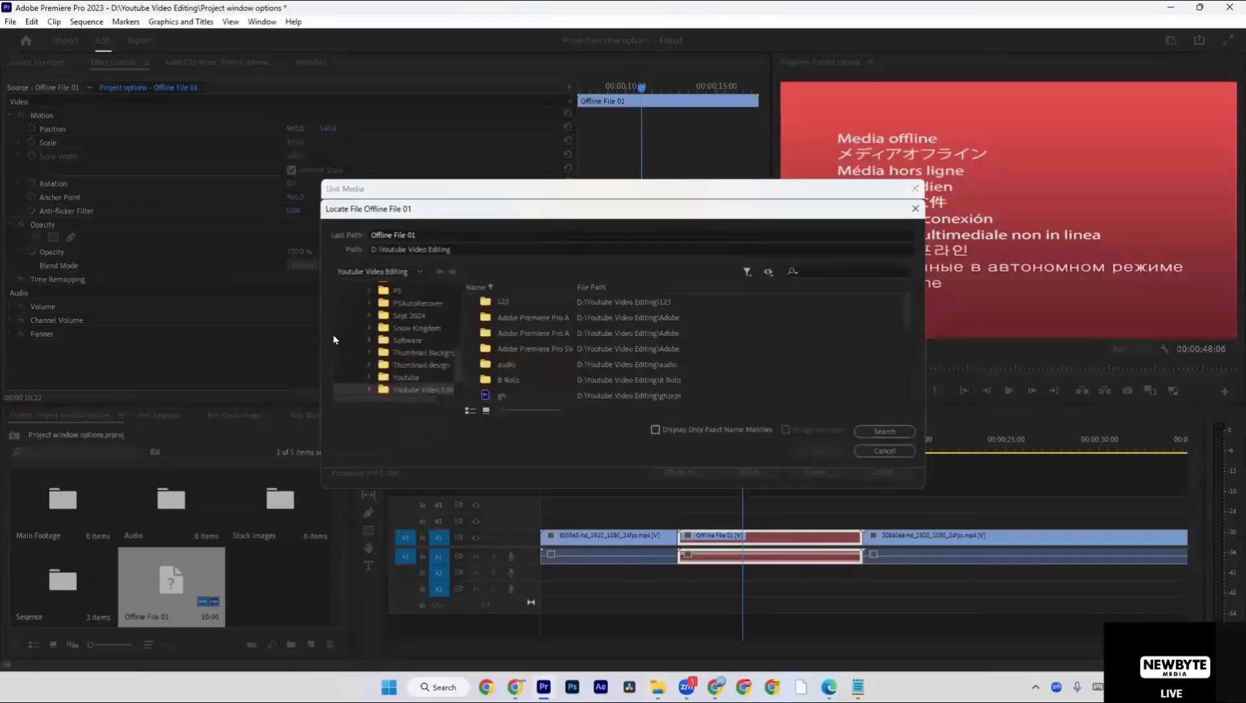
Open the videos folder in D:\Youtube Video Editing and check its video files as candidates for Offline File 01.
{"action": "scroll", "coordinate": [401, 351], "scroll_direction": "down", "scroll_amount": 10}
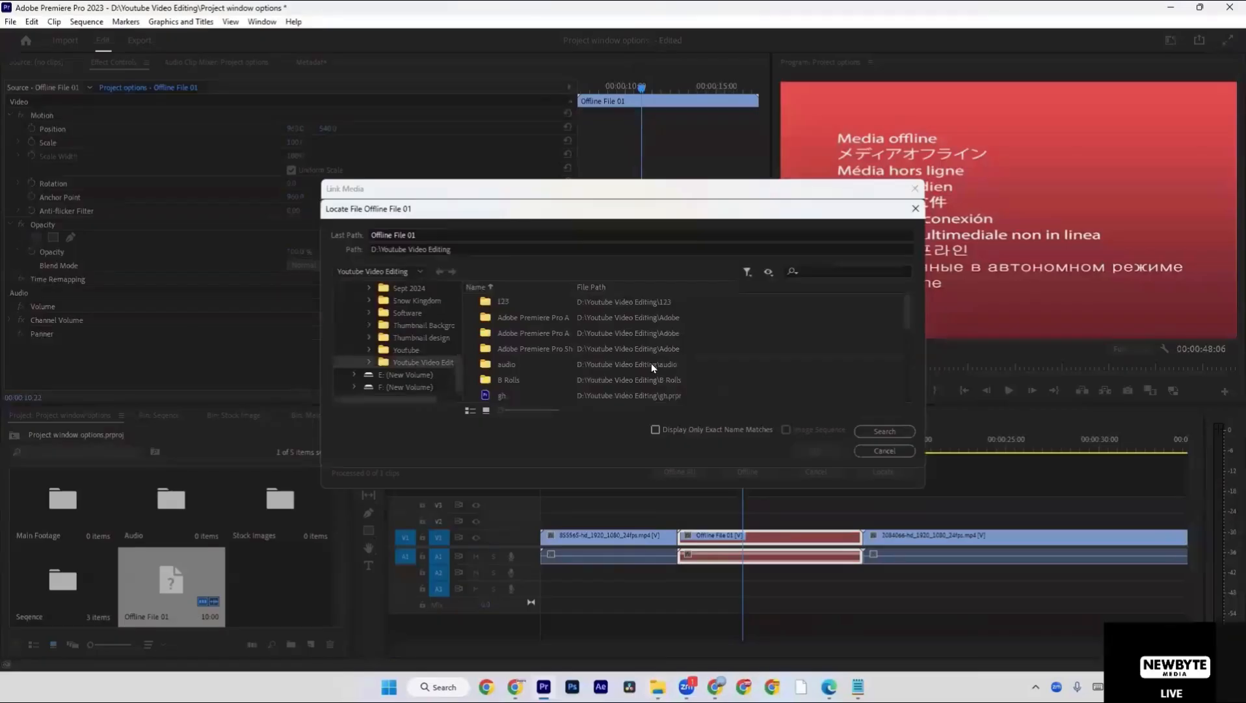
{"action": "scroll", "coordinate": [625, 348], "scroll_direction": "down", "scroll_amount": 3}
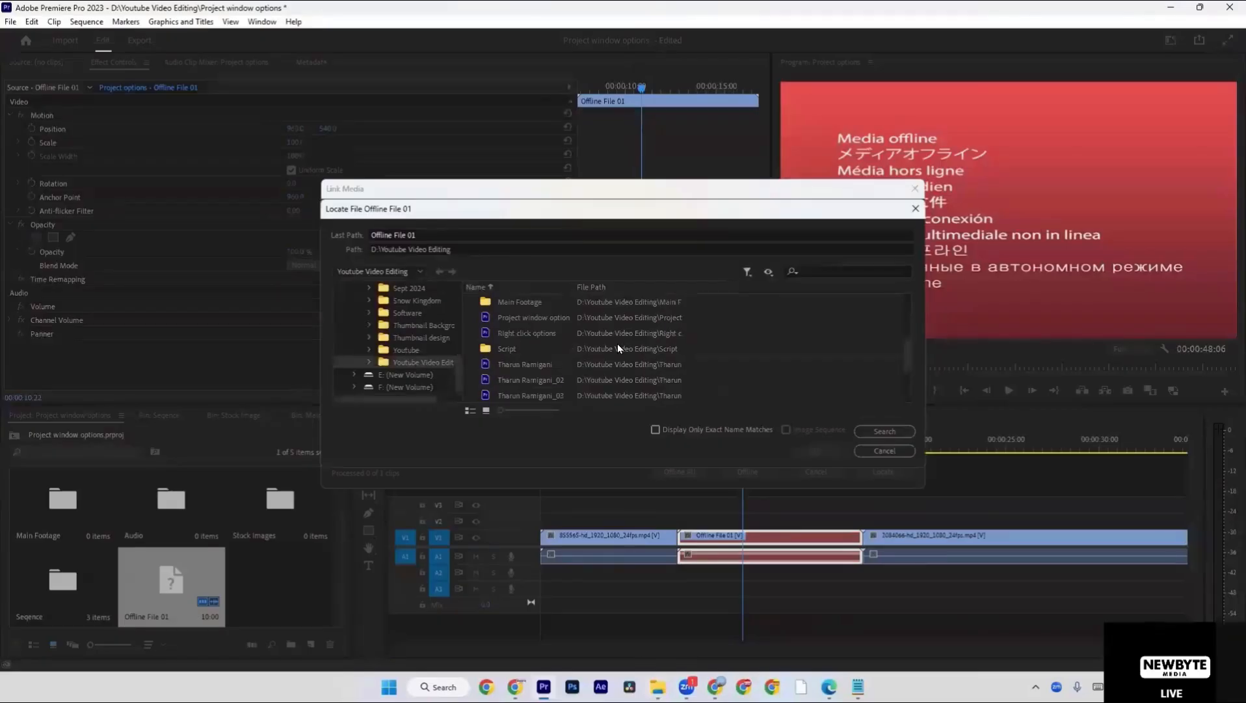
{"action": "double_click", "coordinate": [590, 376]}
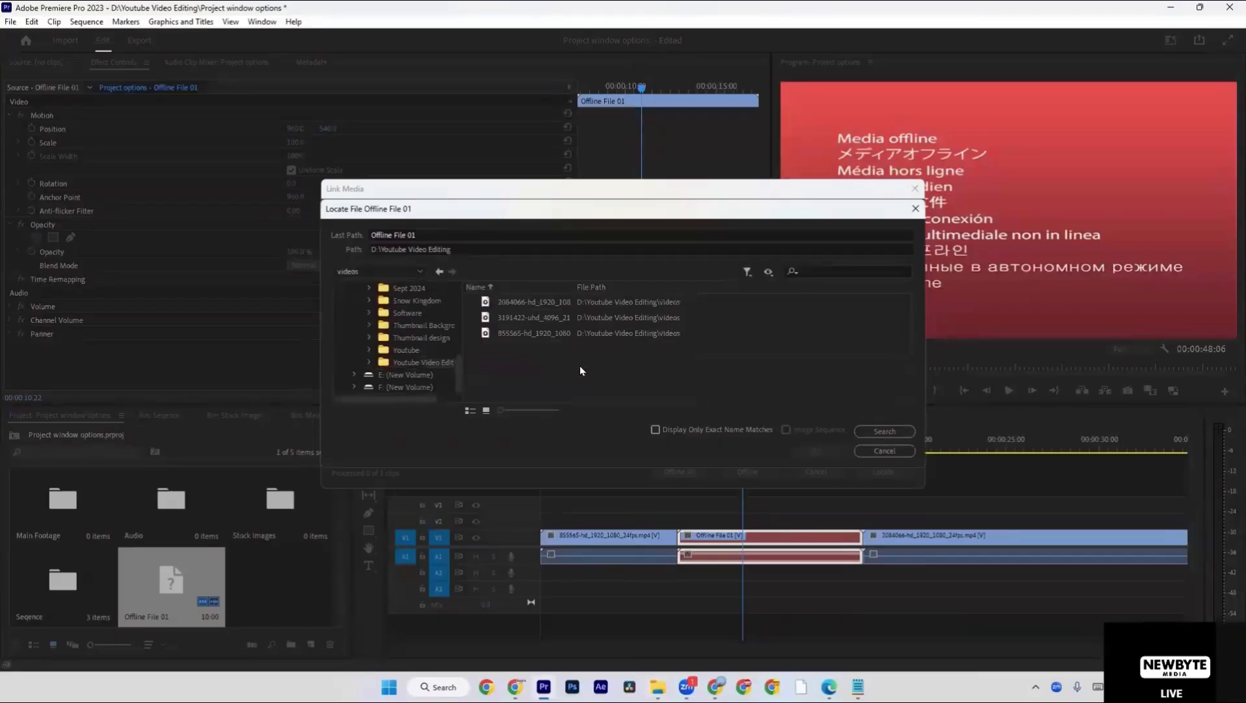
{"action": "left_click", "coordinate": [569, 333]}
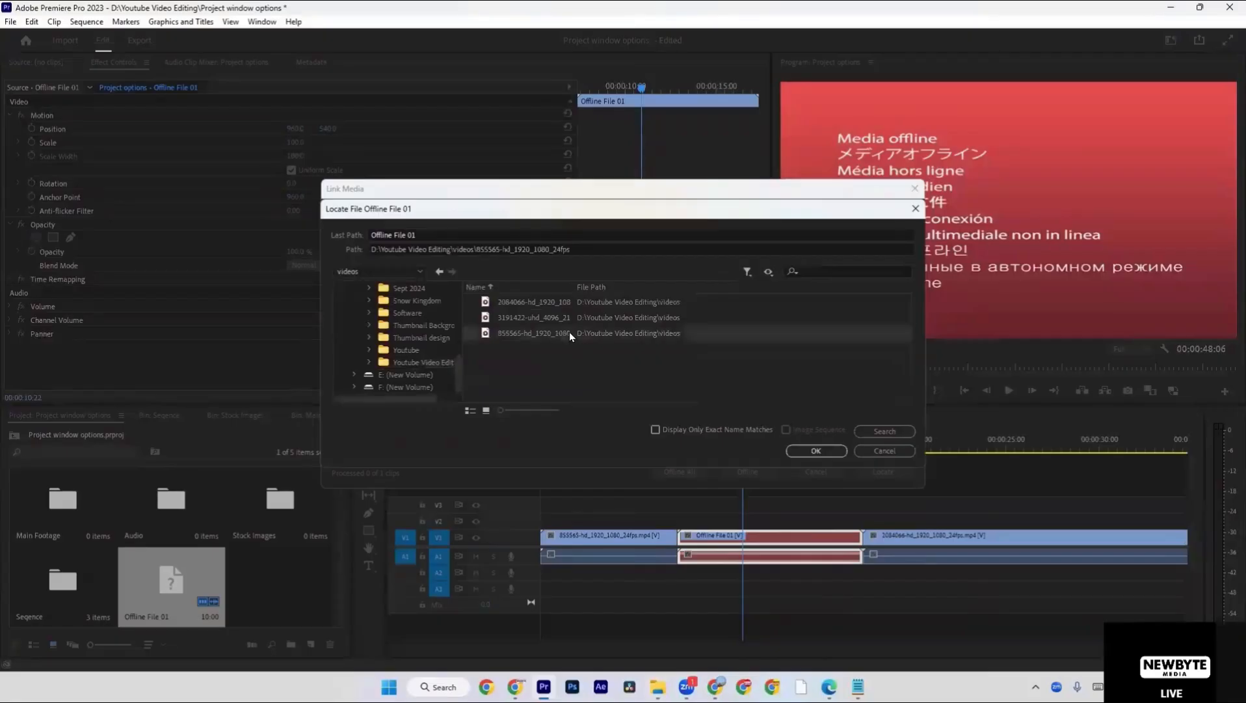
{"action": "left_click", "coordinate": [566, 323]}
{"action": "left_click", "coordinate": [562, 308]}
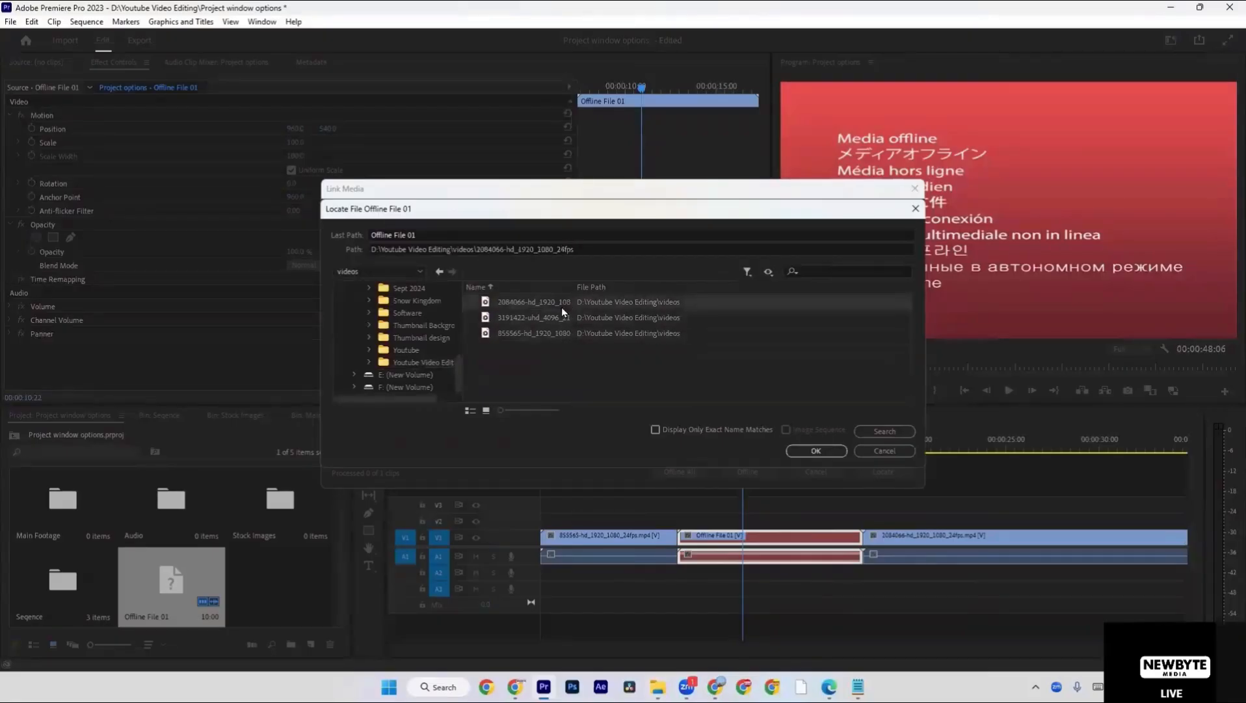
Display the candidate files as thumbnails and link Offline File 01 to 3191422-uhd_4096_2160_25fps.
{"action": "left_click", "coordinate": [486, 410]}
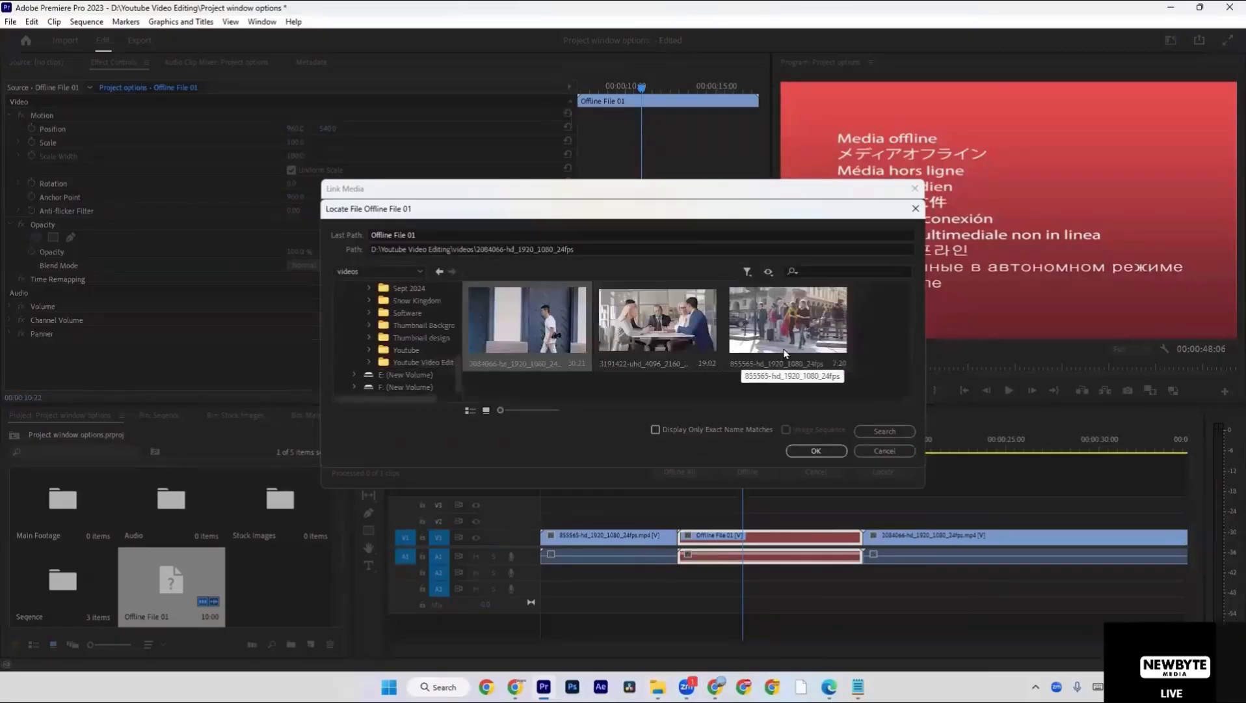
{"action": "left_click", "coordinate": [471, 411]}
{"action": "left_click", "coordinate": [486, 411]}
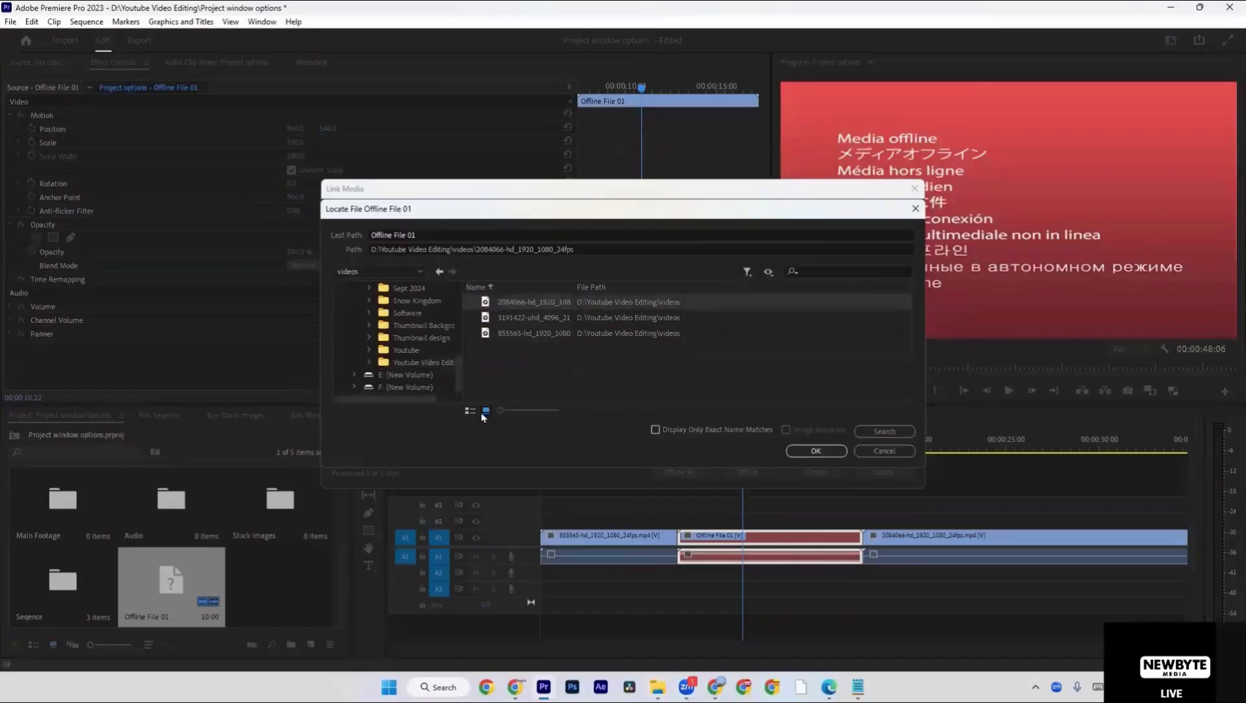
{"action": "left_click", "coordinate": [652, 348]}
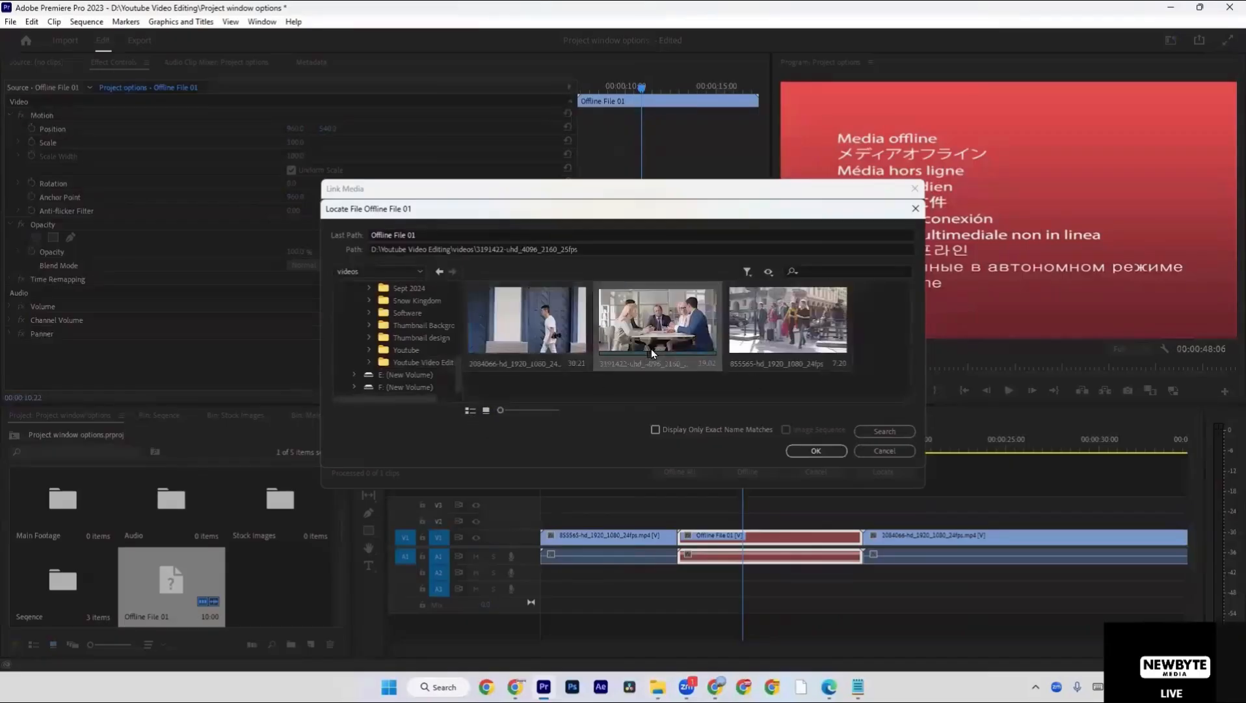
{"action": "left_click", "coordinate": [835, 447]}
{"action": "left_click", "coordinate": [689, 362]}
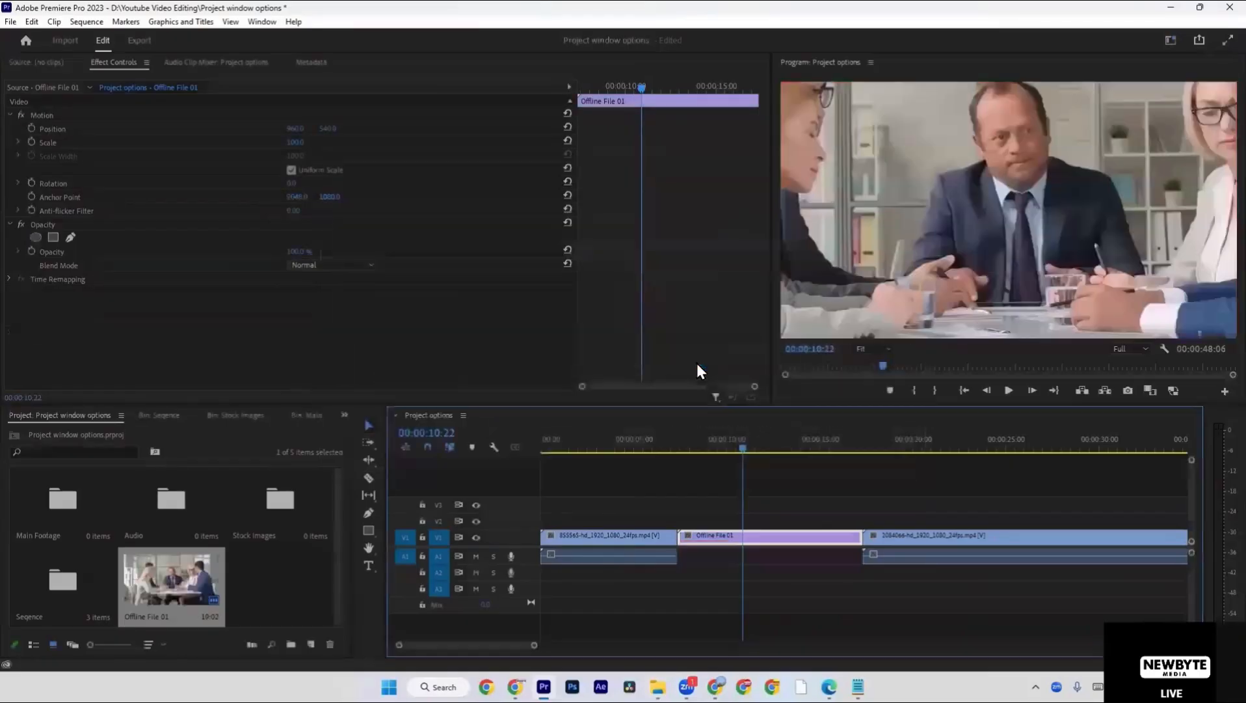
Preview the relinked Offline File 01 at 00:00:11:18 in the sequence and scrub it in the Source Monitor to 00:00:03:17.
{"action": "mouse_move", "coordinate": [751, 442]}
{"action": "left_mouse_down"}
{"action": "mouse_move", "coordinate": [696, 444]}
{"action": "mouse_move", "coordinate": [818, 446]}
{"action": "mouse_move", "coordinate": [702, 445]}
{"action": "mouse_move", "coordinate": [761, 446]}
{"action": "left_mouse_up"}
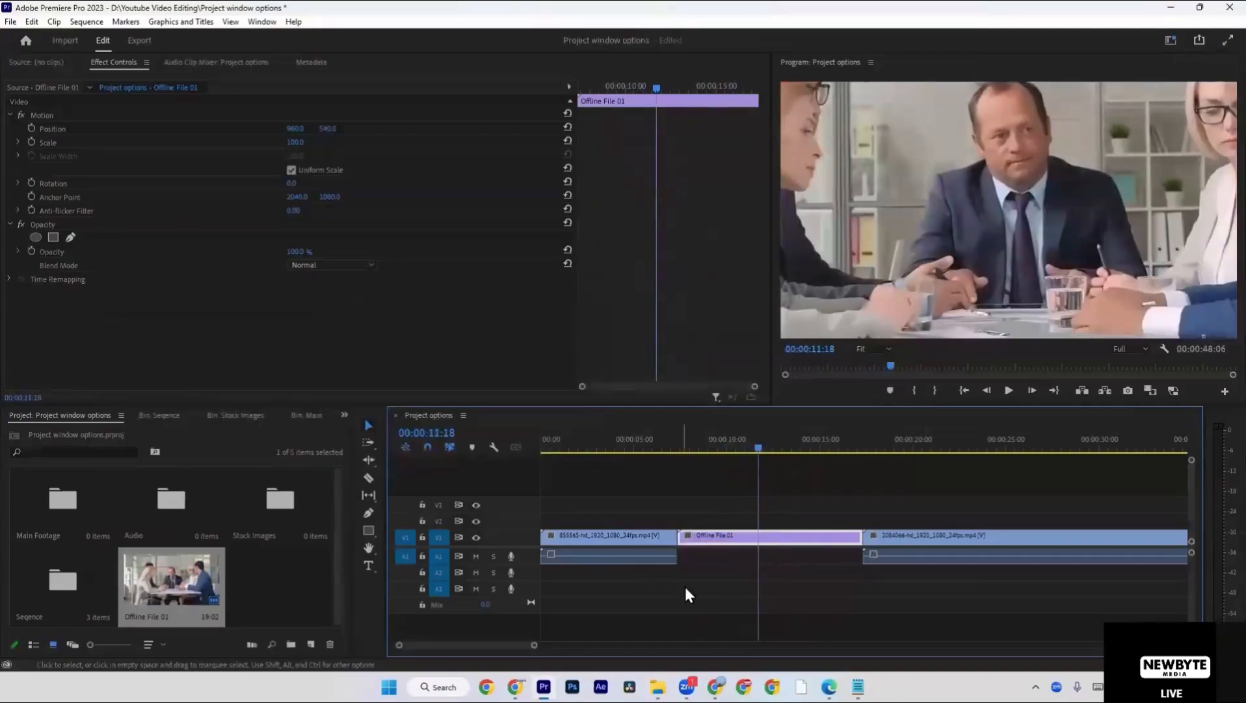
{"action": "double_click", "coordinate": [692, 537]}
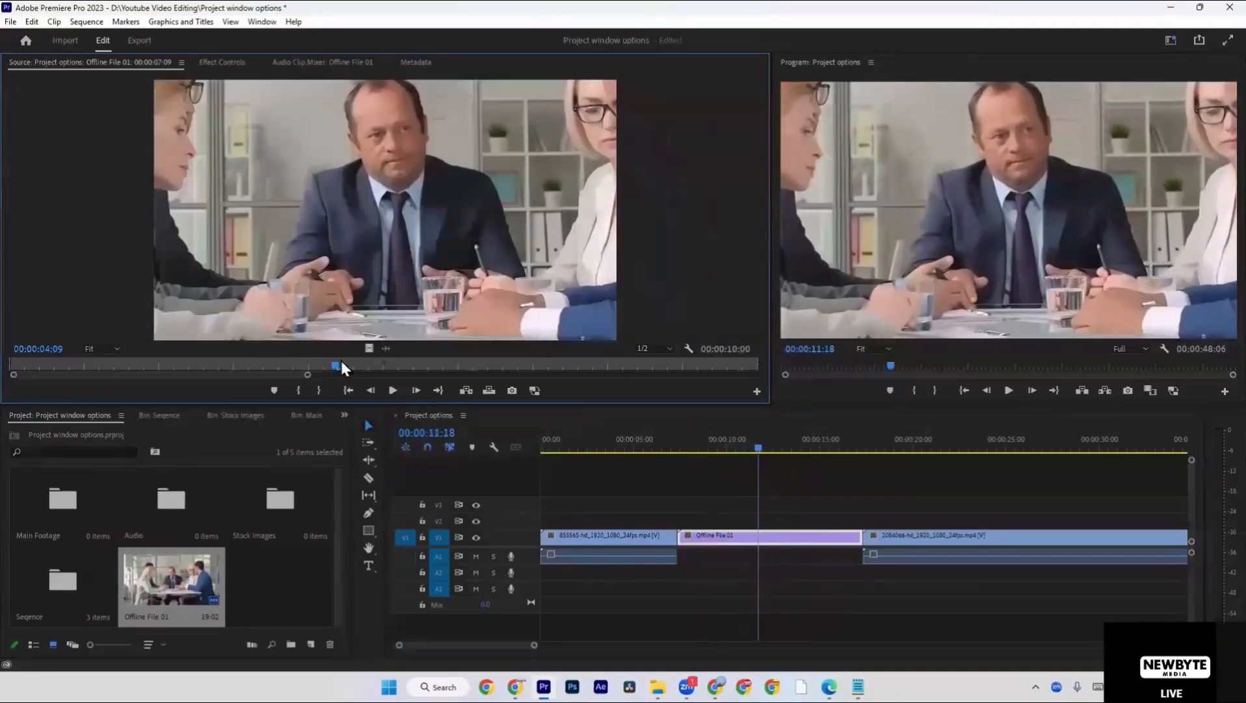
{"action": "left_click_drag", "start_coordinate": [325, 366], "coordinate": [286, 368]}
Apply Set to Frame Size to the Offline File 01 clip in the timeline and deselect it.
{"action": "right_click", "coordinate": [781, 534]}
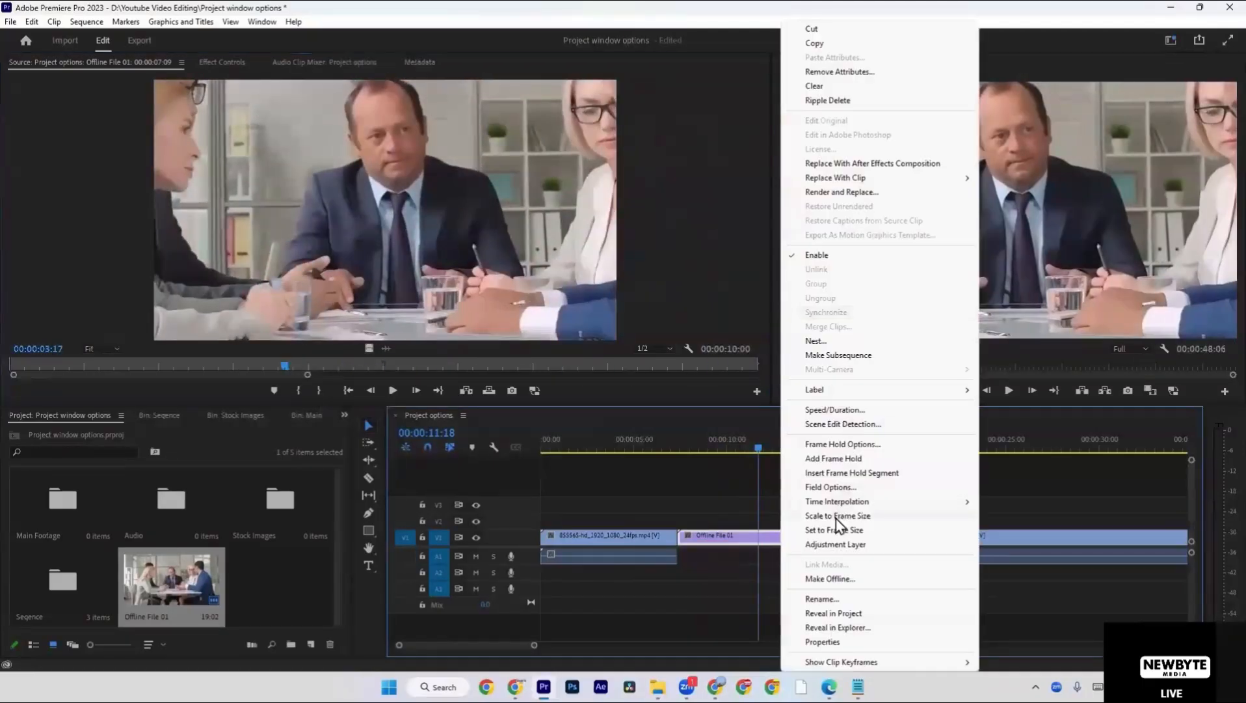
{"action": "left_click", "coordinate": [836, 530]}
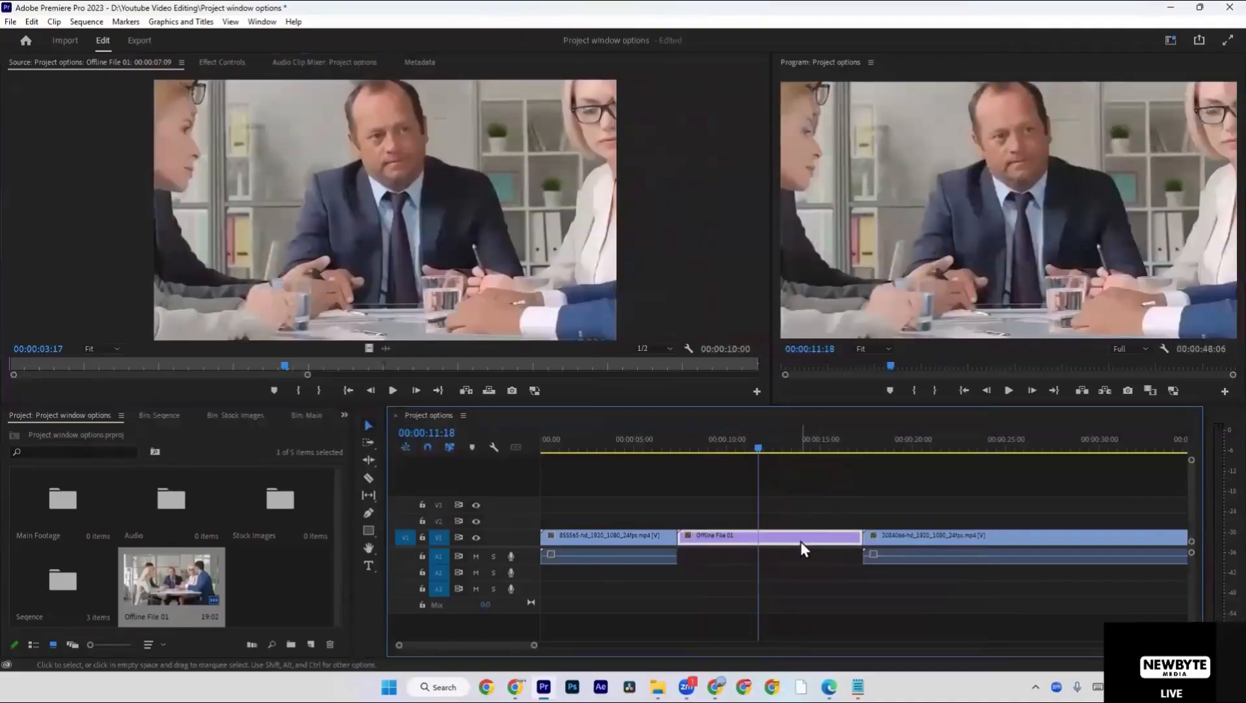
{"action": "right_click", "coordinate": [802, 544]}
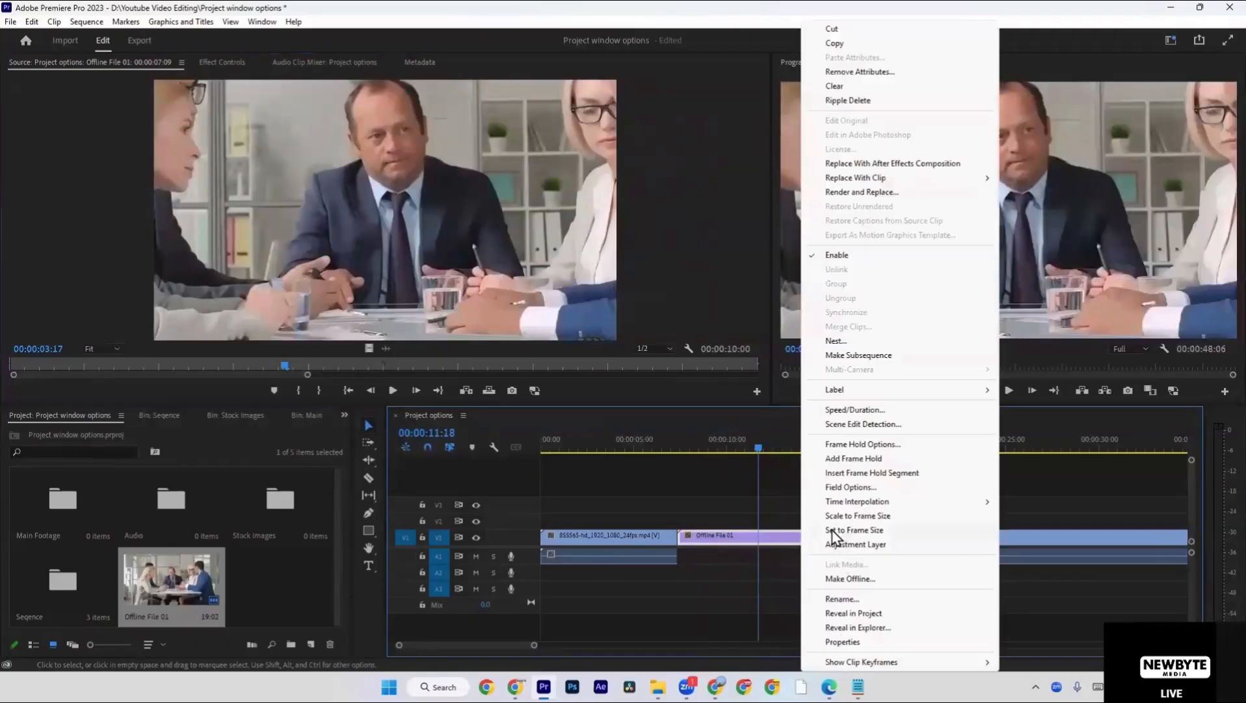
{"action": "left_click", "coordinate": [839, 530]}
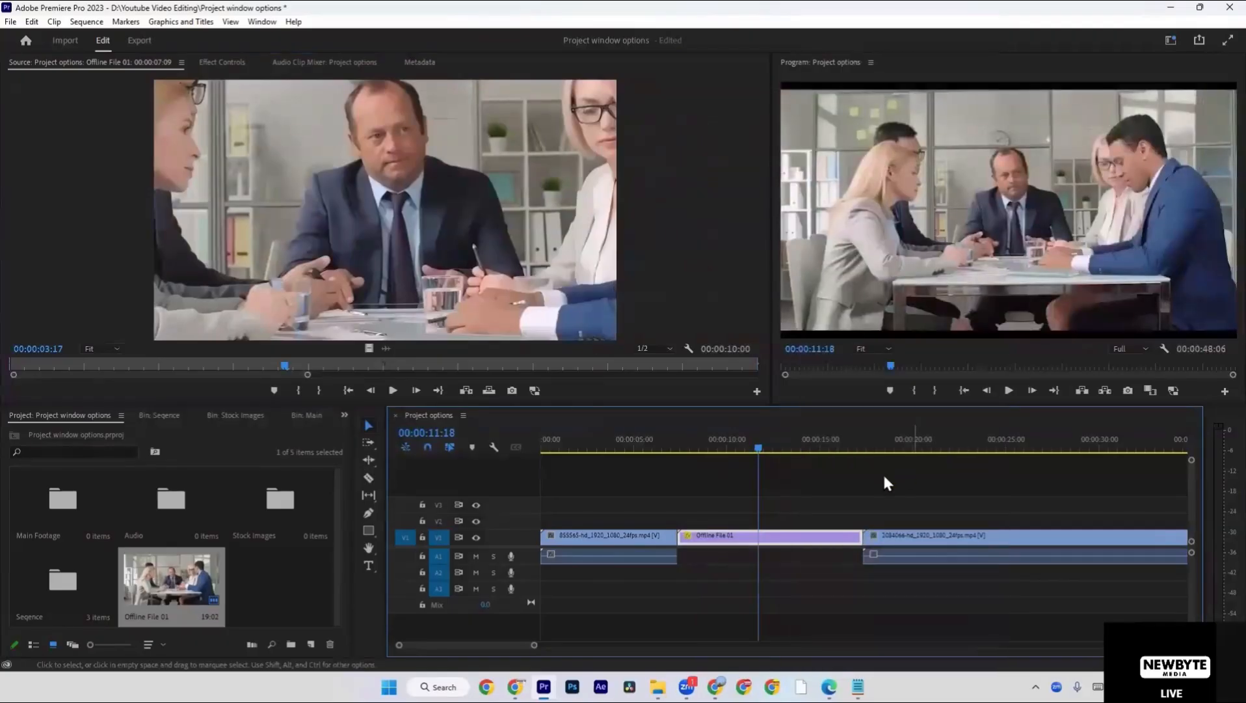
{"action": "left_click", "coordinate": [843, 486]}
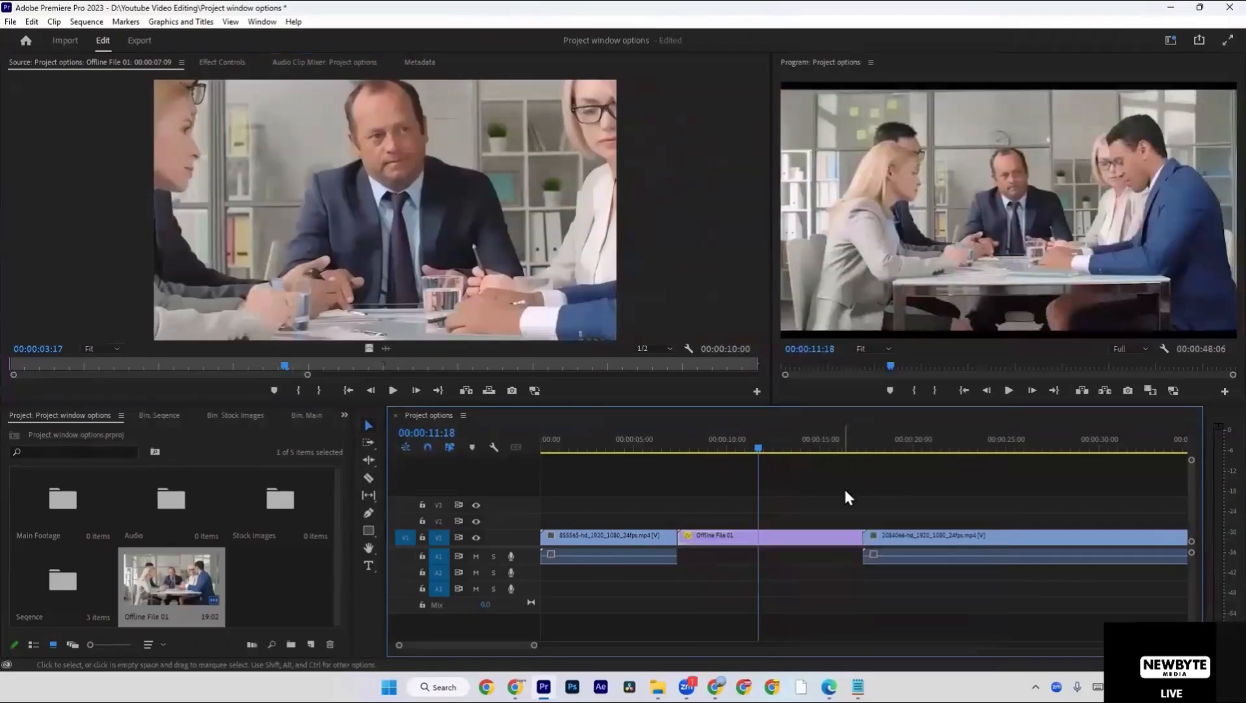
{"action": "left_click", "coordinate": [769, 535]}
{"action": "left_click", "coordinate": [770, 517]}
{"action": "right_click", "coordinate": [271, 573]}
{"action": "mouse_move", "coordinate": [354, 389]}
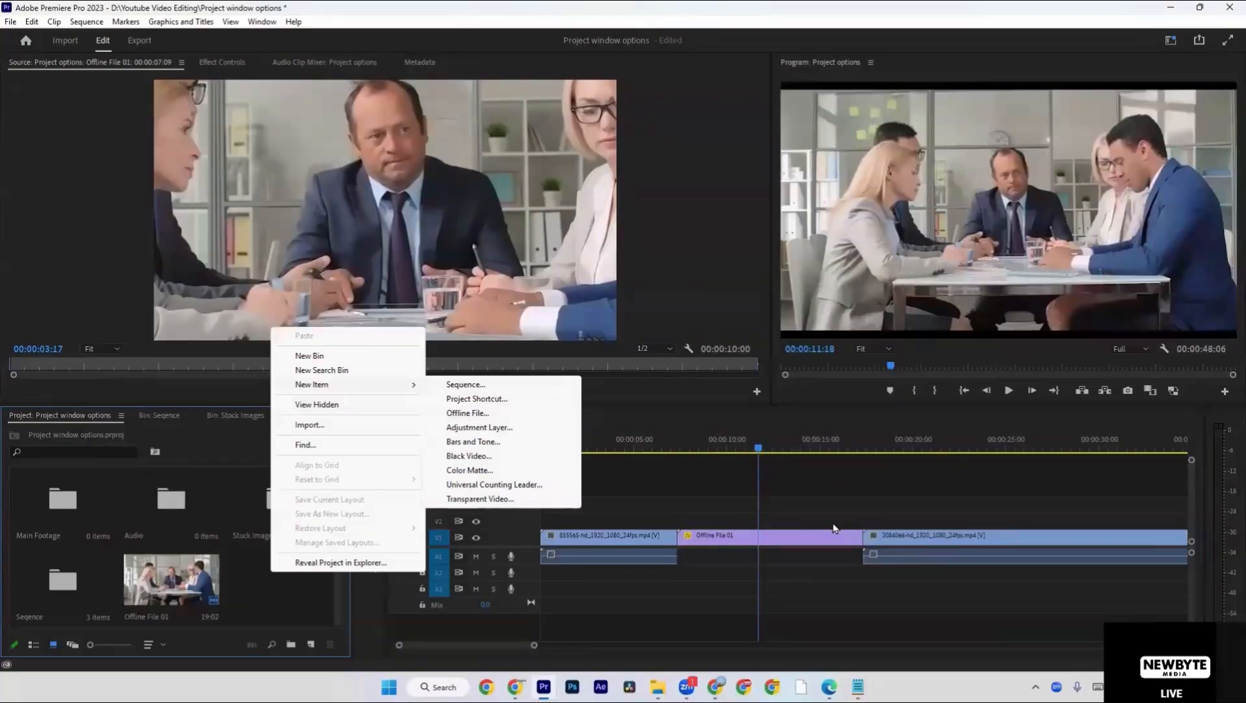
{"action": "left_click", "coordinate": [453, 564]}
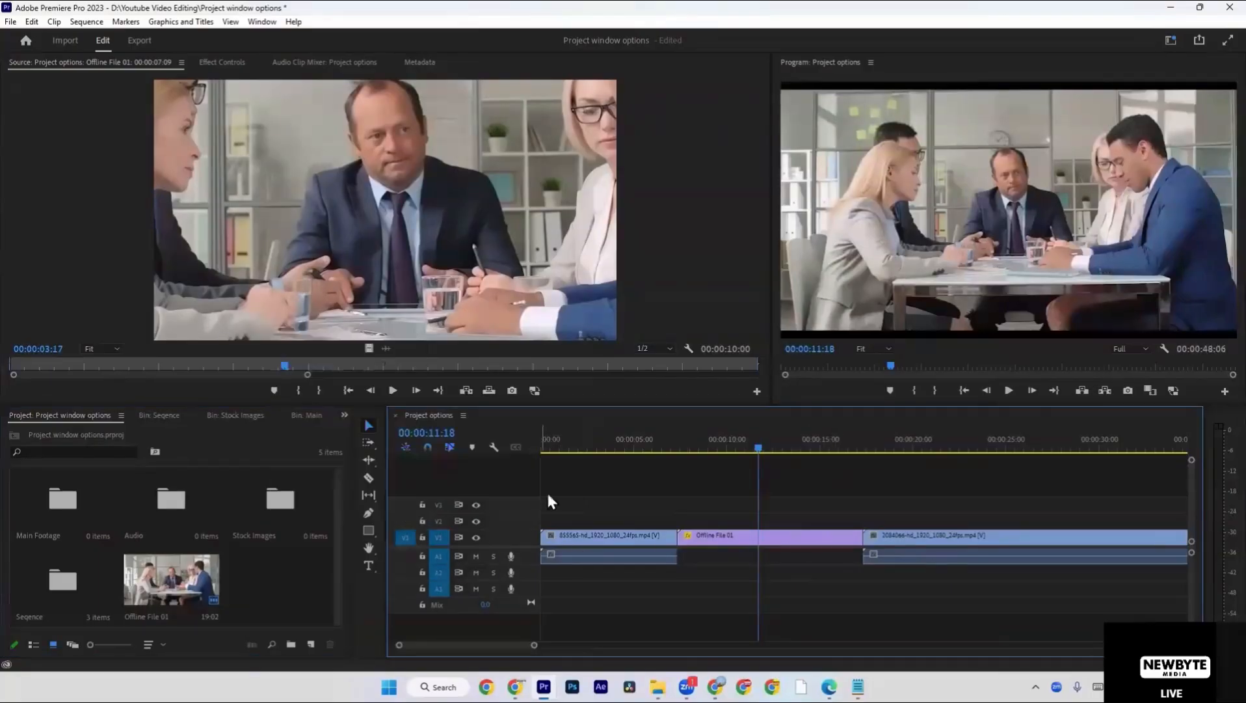
Scrub the sequence to 00:00:19:15, over the 2084066-hd_1920_1080_24fps.mp4 clip.
{"action": "left_click", "coordinate": [596, 446]}
{"action": "left_click_drag", "start_coordinate": [598, 449], "coordinate": [908, 449]}
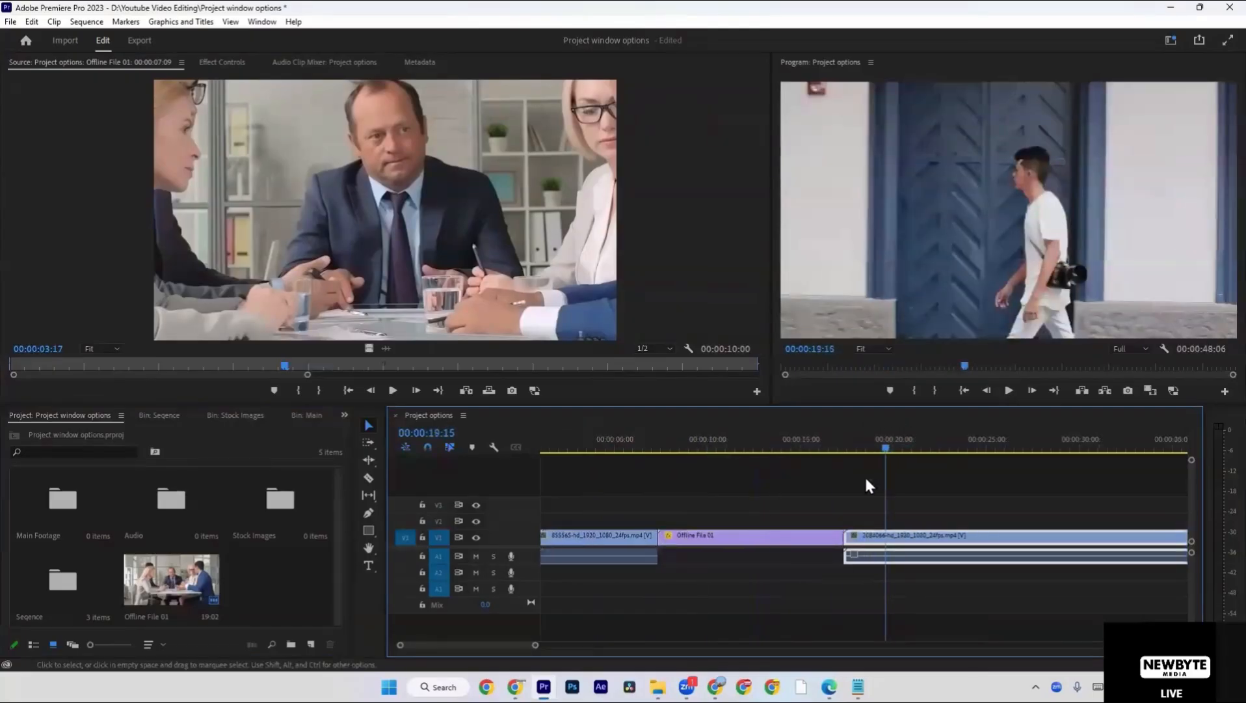
{"action": "scroll", "coordinate": [864, 475], "scroll_direction": "down", "scroll_amount": 3}
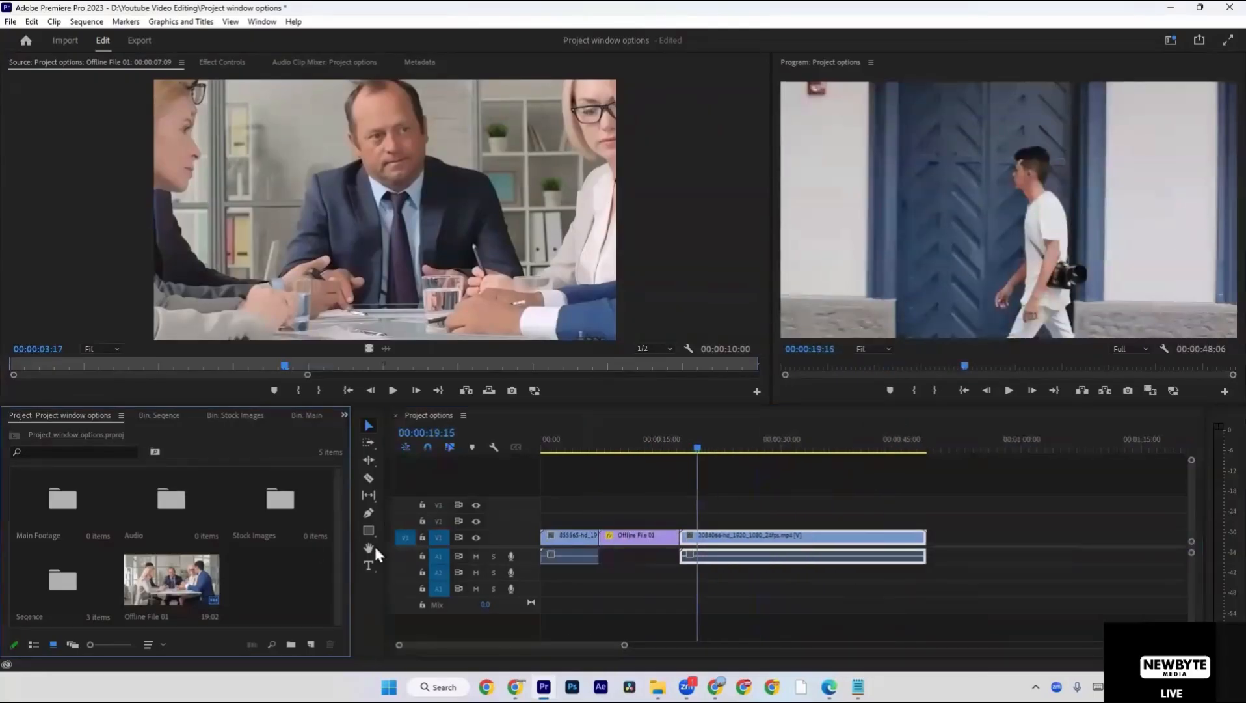
{"action": "right_click", "coordinate": [794, 535]}
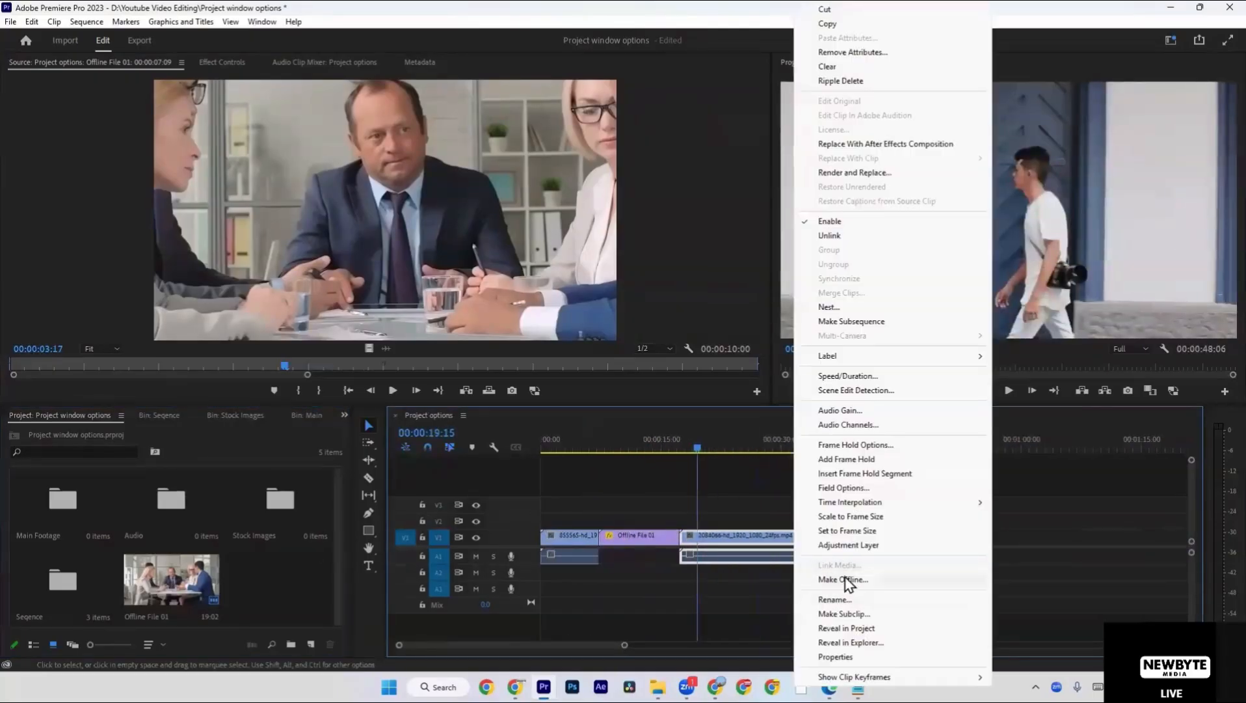
{"action": "left_click", "coordinate": [696, 514]}
{"action": "left_click", "coordinate": [751, 514]}
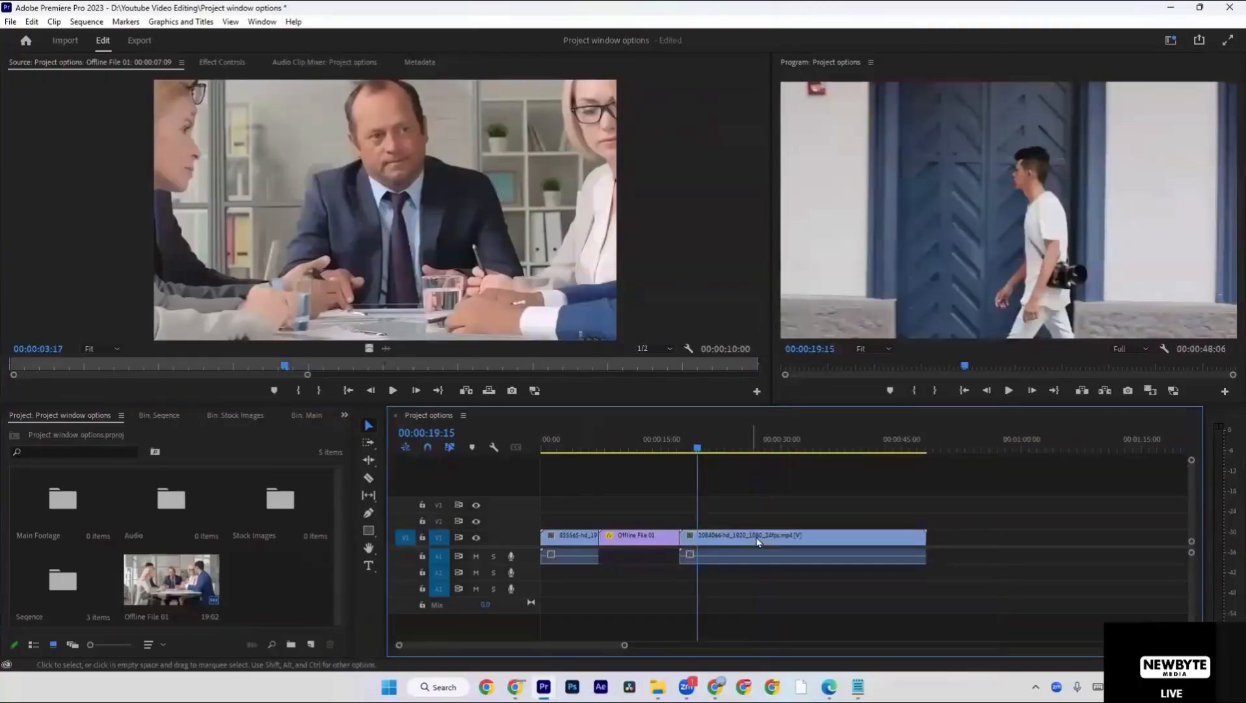
{"action": "right_click", "coordinate": [752, 539]}
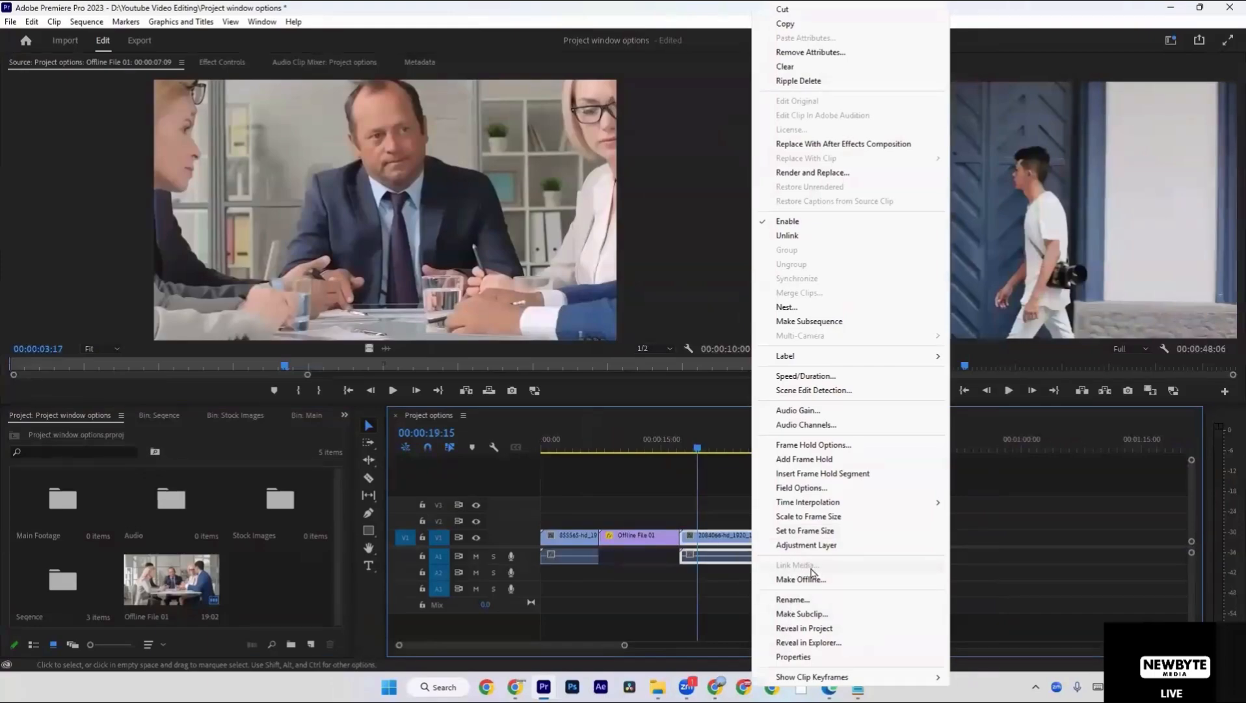
{"action": "left_click", "coordinate": [687, 509]}
{"action": "left_click", "coordinate": [644, 538]}
Create a 1920 × 1080 adjustment layer at 25.00 fps and place it on V2 over the start of the 2084066-hd_1920_1080_24fps.mp4 clip.
{"action": "left_click", "coordinate": [290, 575]}
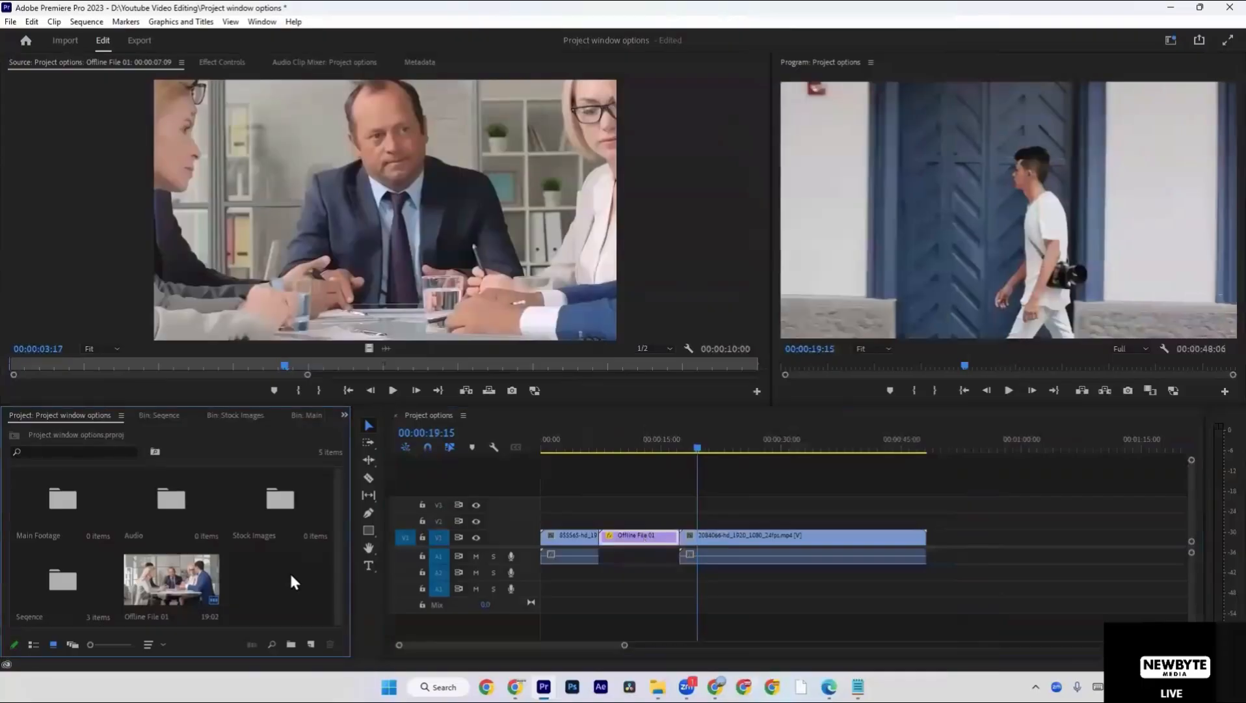
{"action": "right_click", "coordinate": [291, 576]}
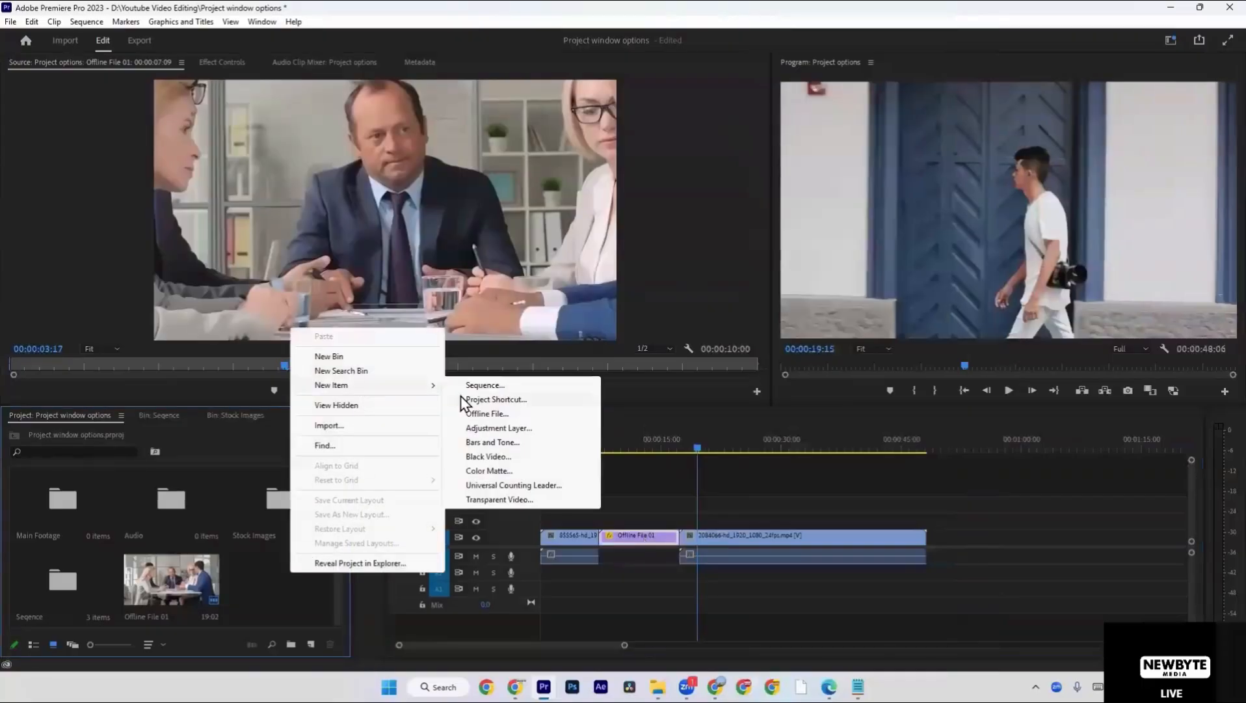
{"action": "left_click", "coordinate": [485, 429]}
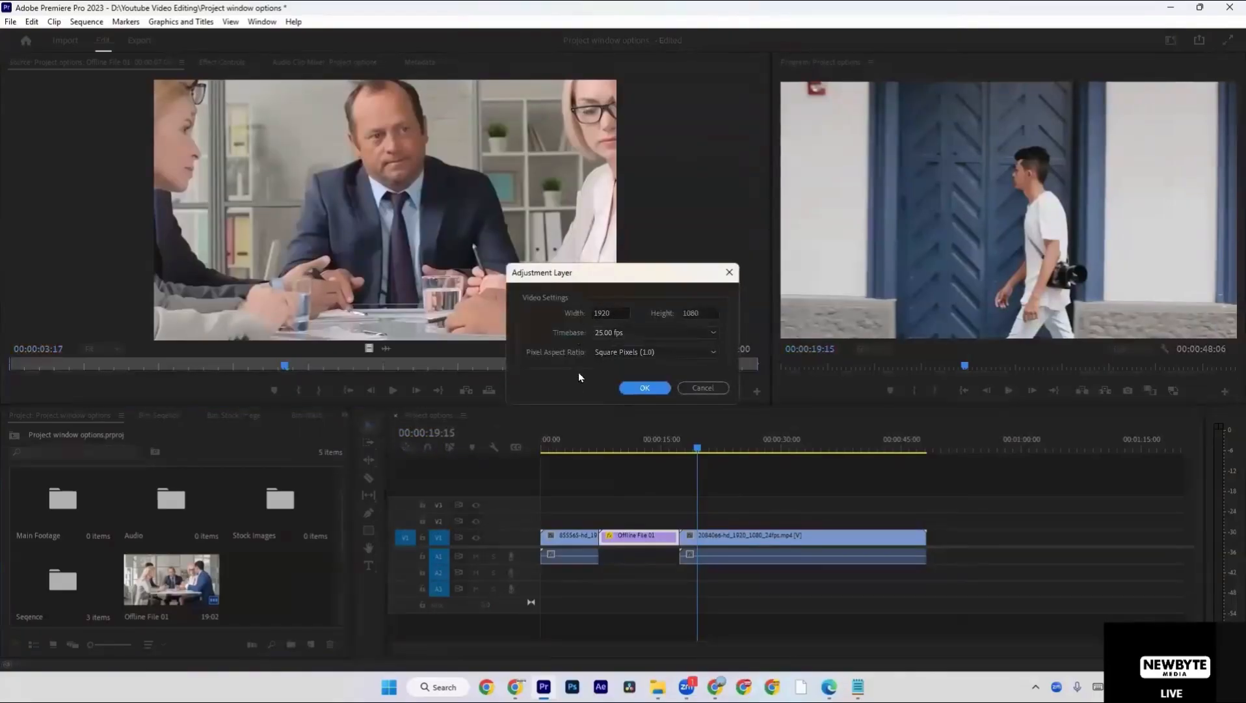
{"action": "left_click", "coordinate": [643, 387]}
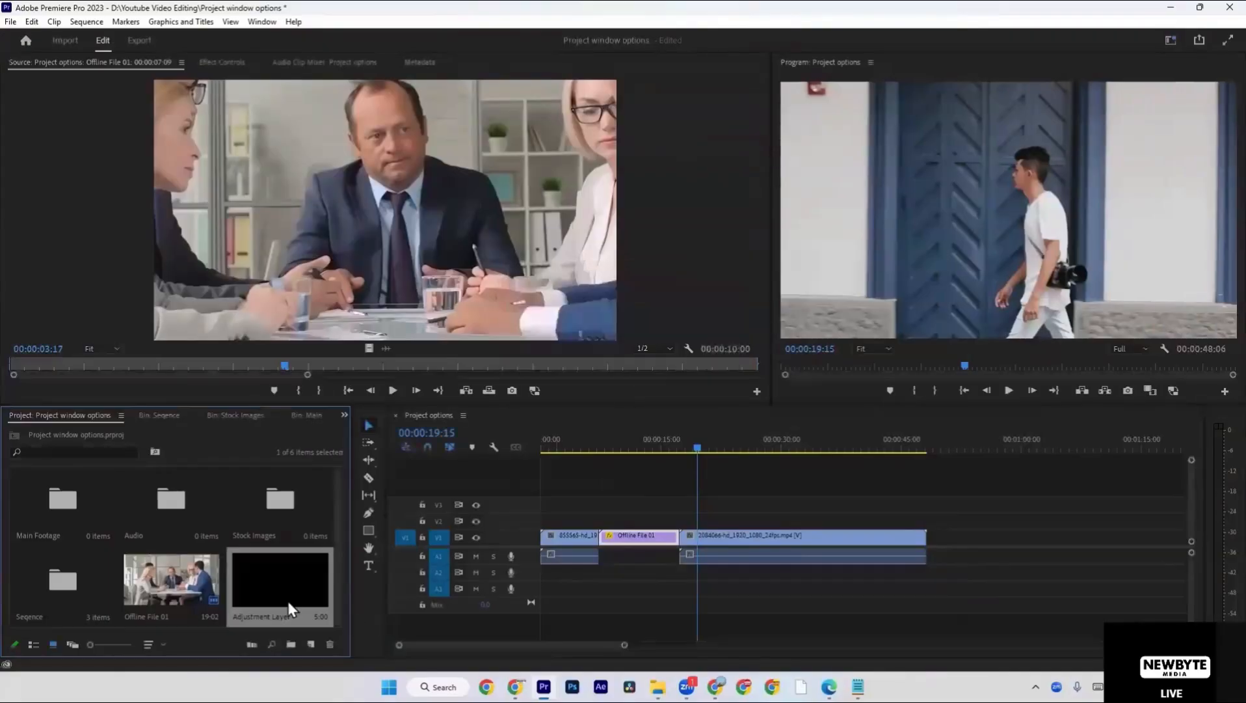
{"action": "left_click_drag", "start_coordinate": [289, 605], "coordinate": [688, 529]}
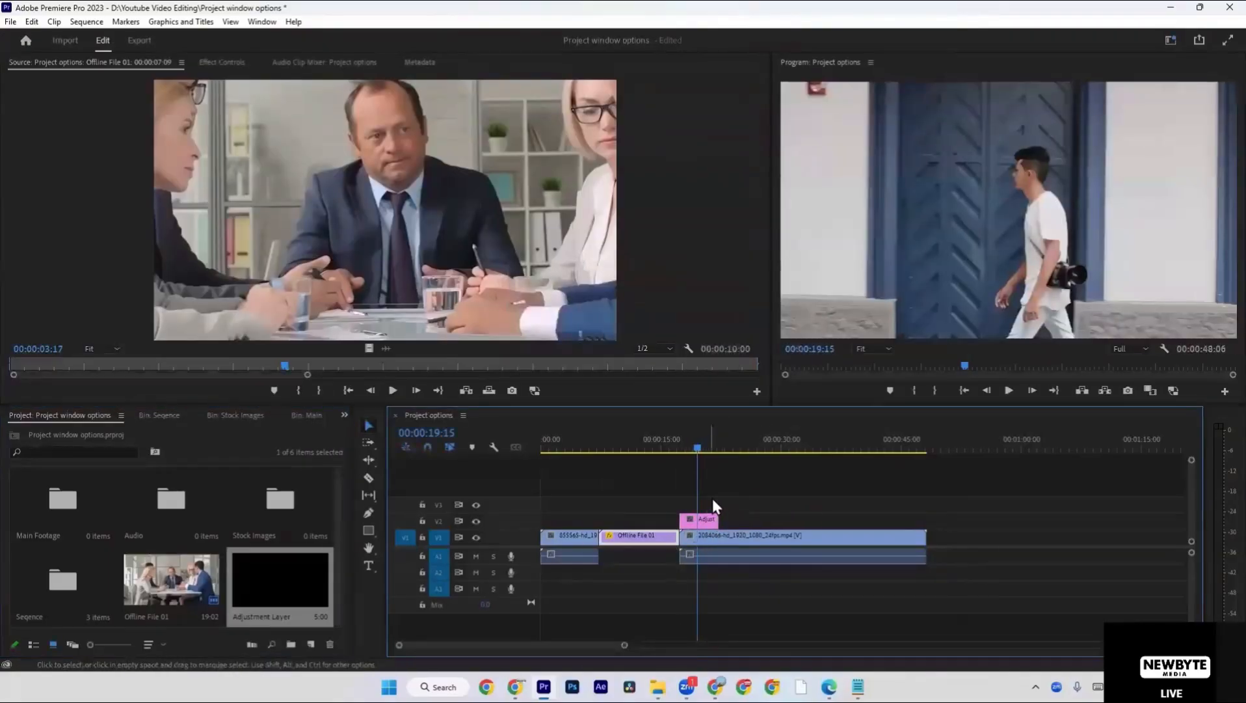
Display the Lumetri Color controls for the adjustment layer clip on V2.
{"action": "left_click", "coordinate": [729, 537]}
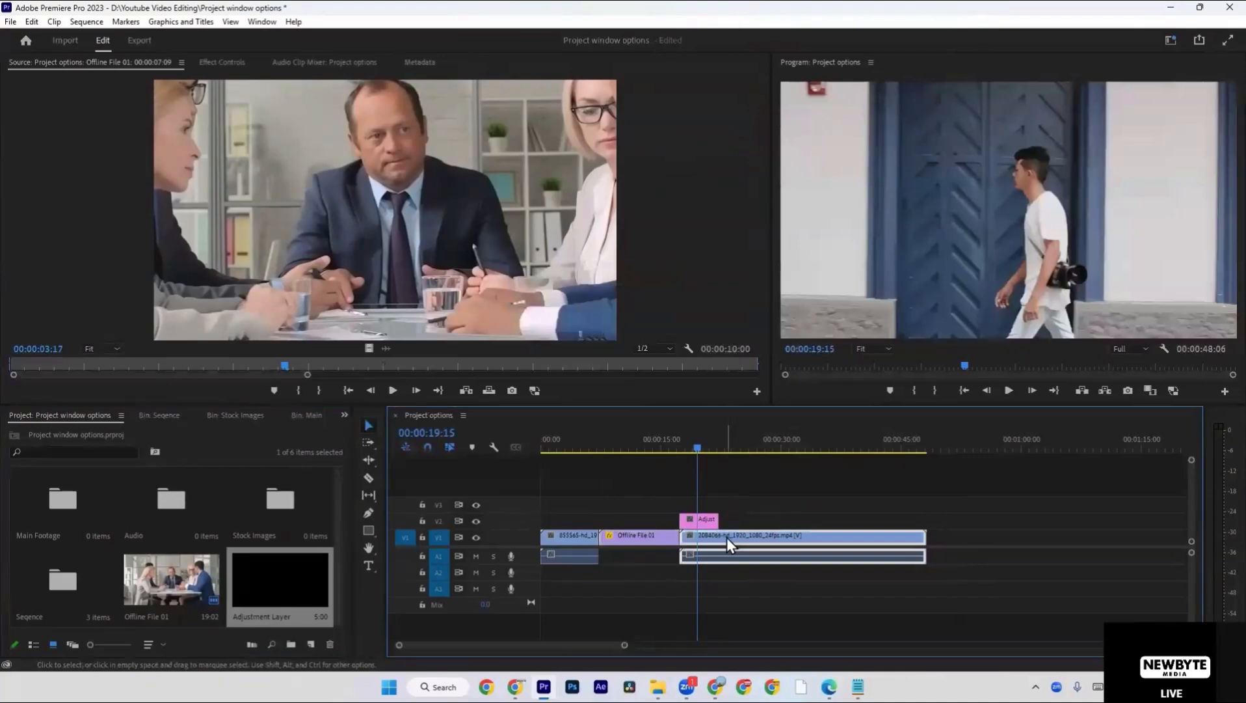
{"action": "left_click", "coordinate": [259, 23]}
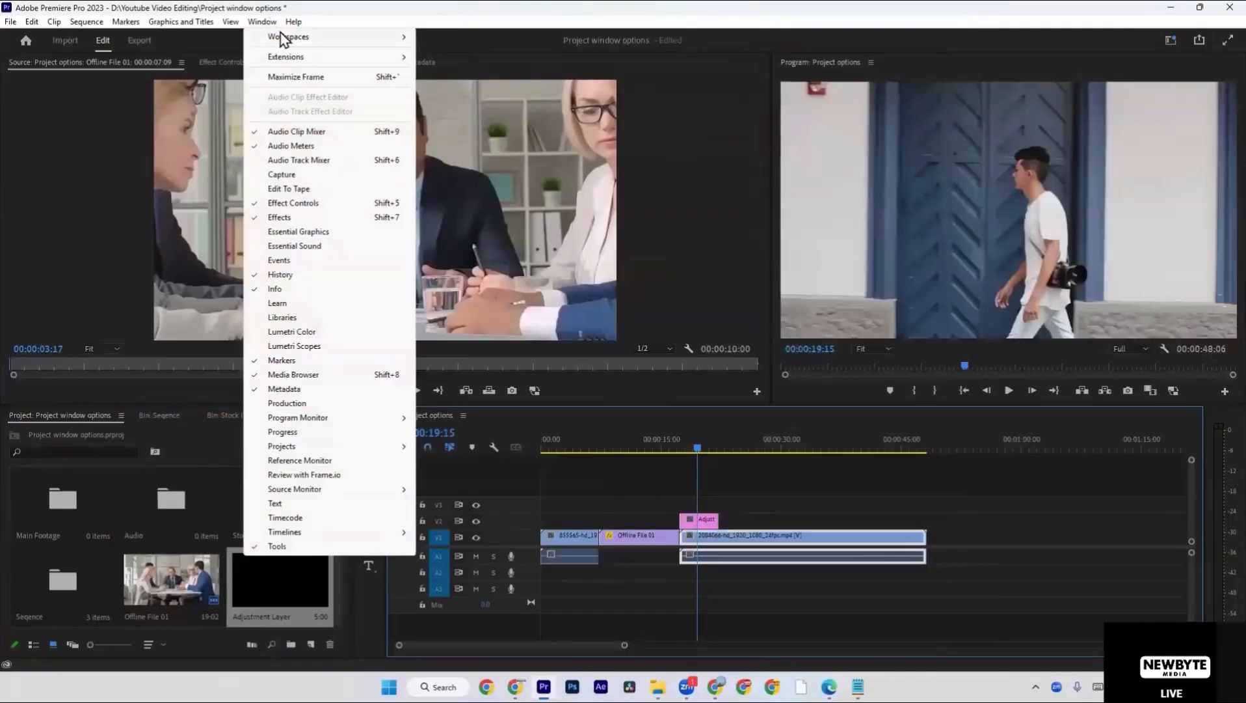
{"action": "mouse_move", "coordinate": [282, 37]}
{"action": "left_click", "coordinate": [337, 334]}
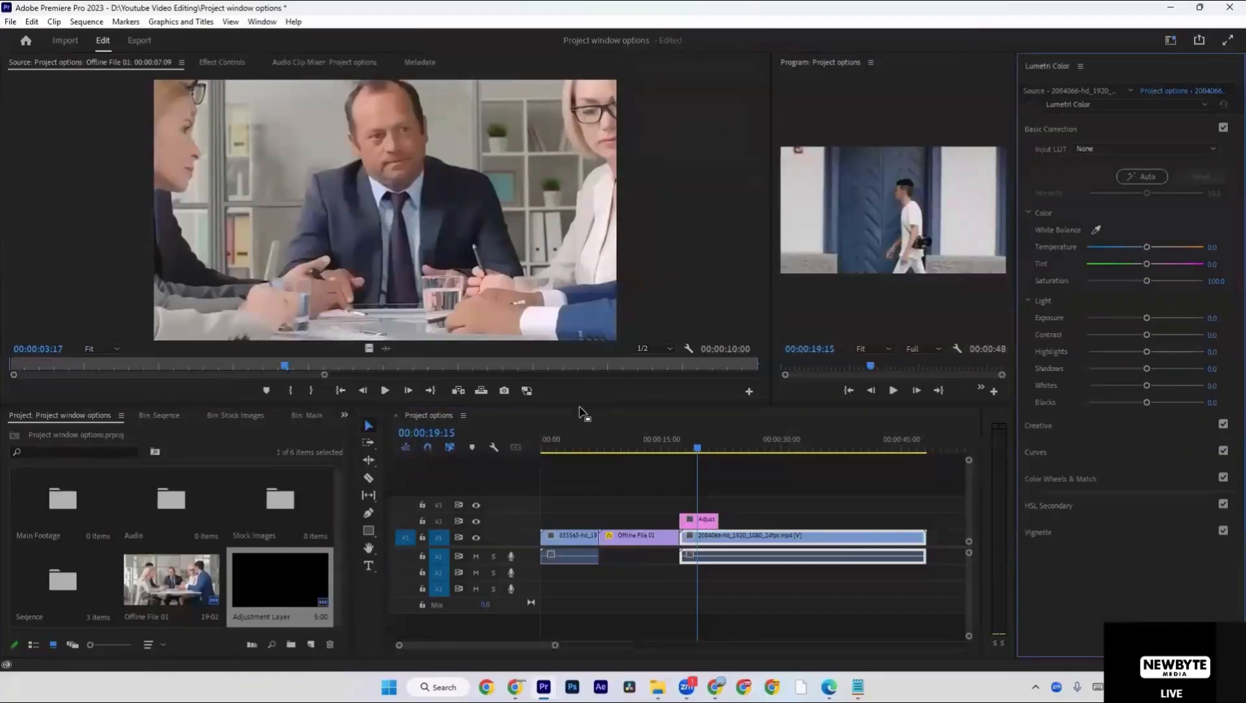
{"action": "left_click", "coordinate": [695, 524]}
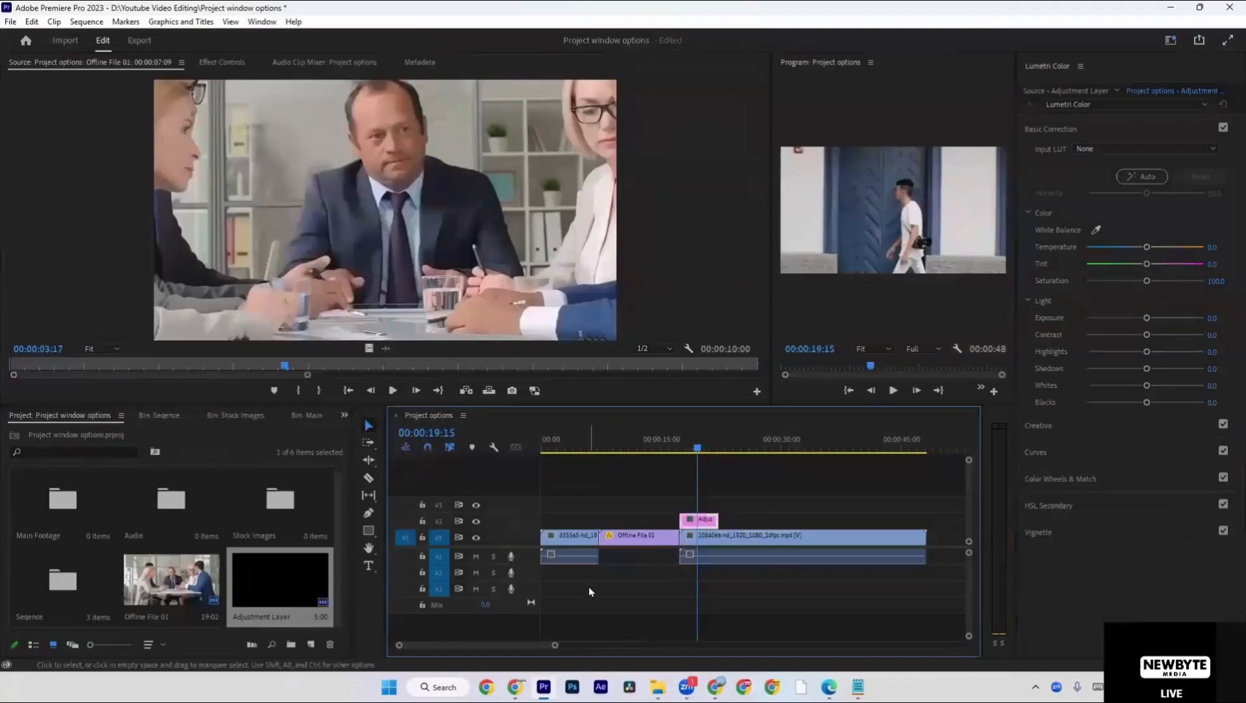
Replace the short adjustment layer clip on V2 with one spanning all V1 clips from the sequence start to the end of the last clip.
{"action": "mouse_move", "coordinate": [681, 519]}
{"action": "left_mouse_down"}
{"action": "mouse_move", "coordinate": [524, 521]}
{"action": "mouse_move", "coordinate": [691, 521]}
{"action": "left_mouse_up"}
{"action": "left_click", "coordinate": [737, 503]}
{"action": "left_click", "coordinate": [705, 521]}
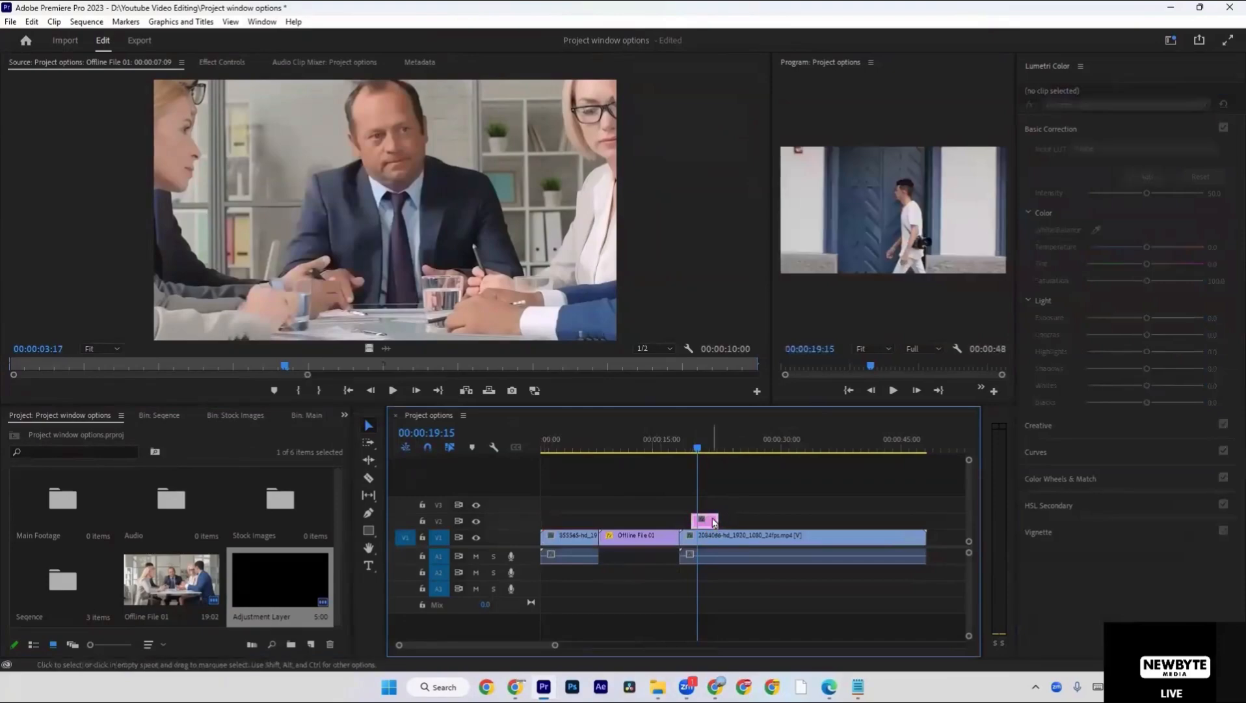
{"action": "key", "text": "Delete"}
{"action": "left_click_drag", "start_coordinate": [316, 590], "coordinate": [926, 520]}
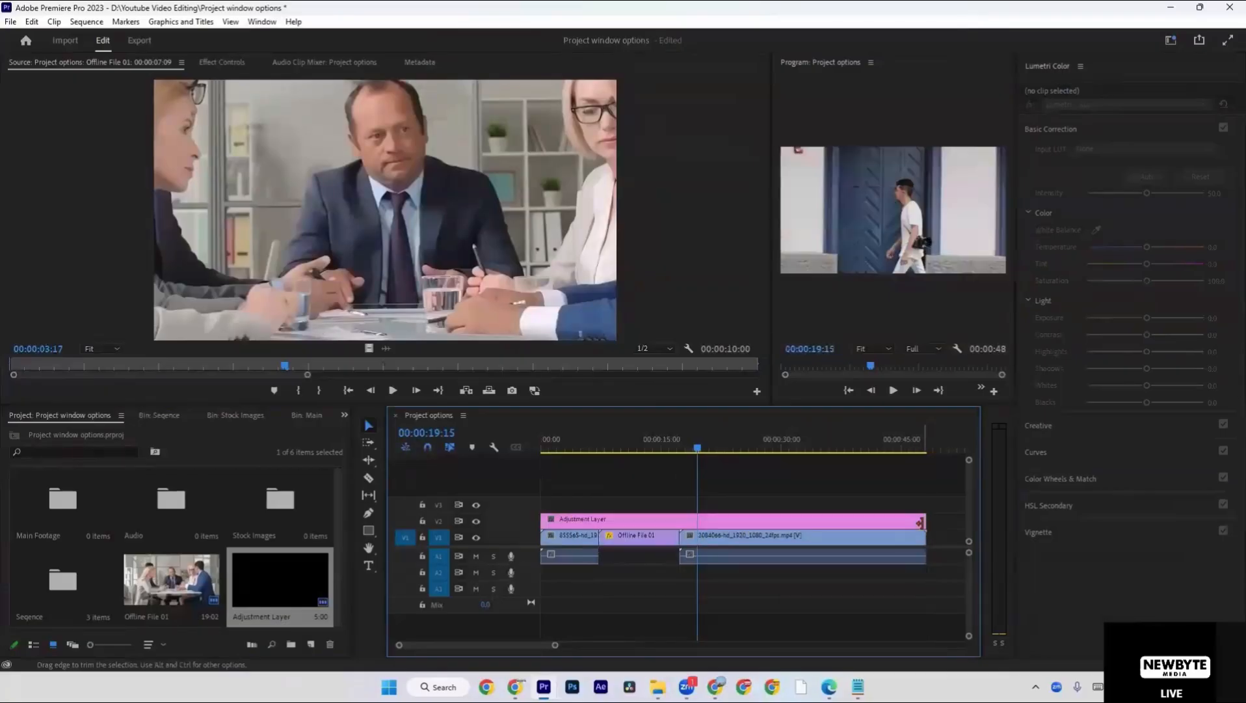
Set the adjustment layer's Lumetri temperature to 100, tint to 100 and saturation to 200.
{"action": "left_click", "coordinate": [866, 517]}
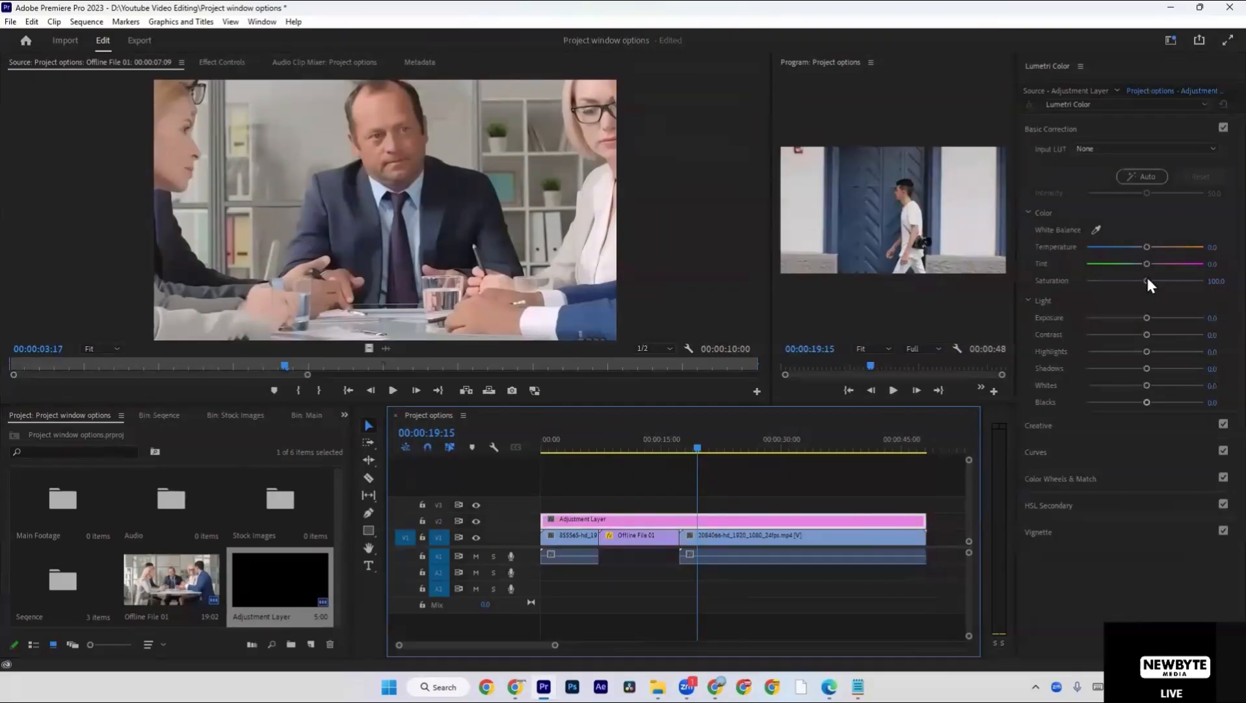
{"action": "left_click_drag", "start_coordinate": [1147, 280], "coordinate": [1217, 279]}
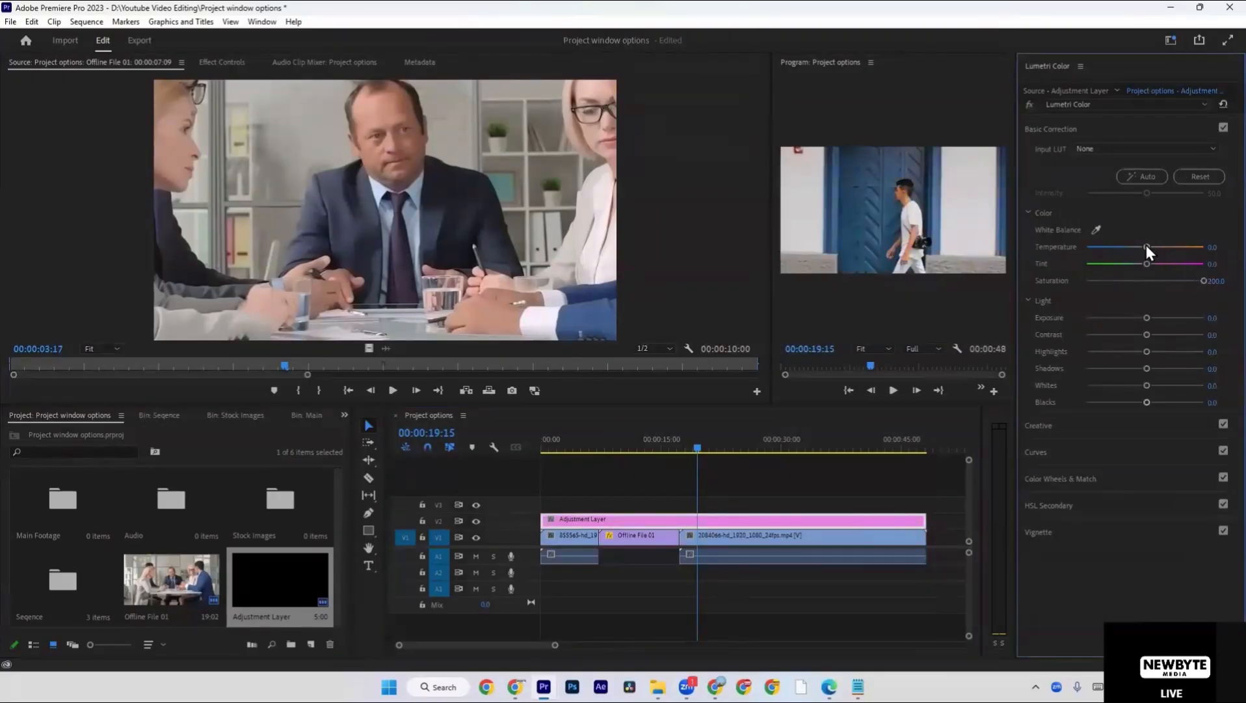
{"action": "left_click_drag", "start_coordinate": [1147, 263], "coordinate": [1217, 262]}
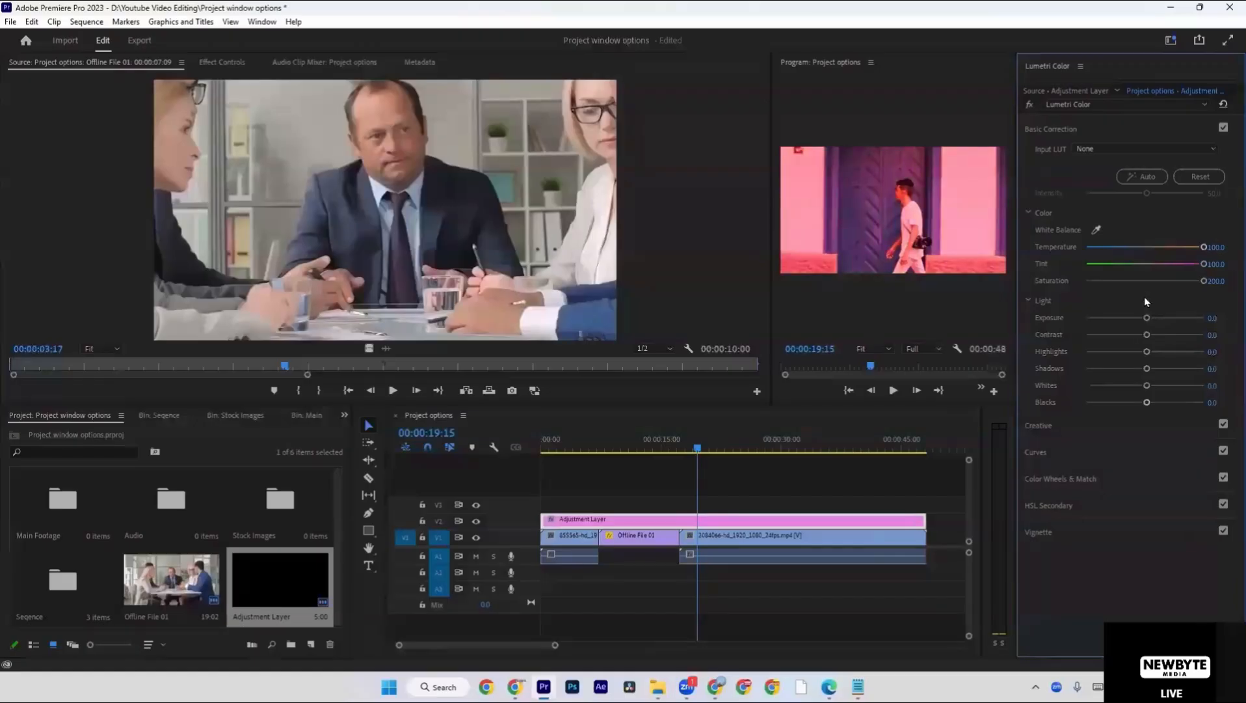
{"action": "left_click_drag", "start_coordinate": [1201, 281], "coordinate": [1156, 282]}
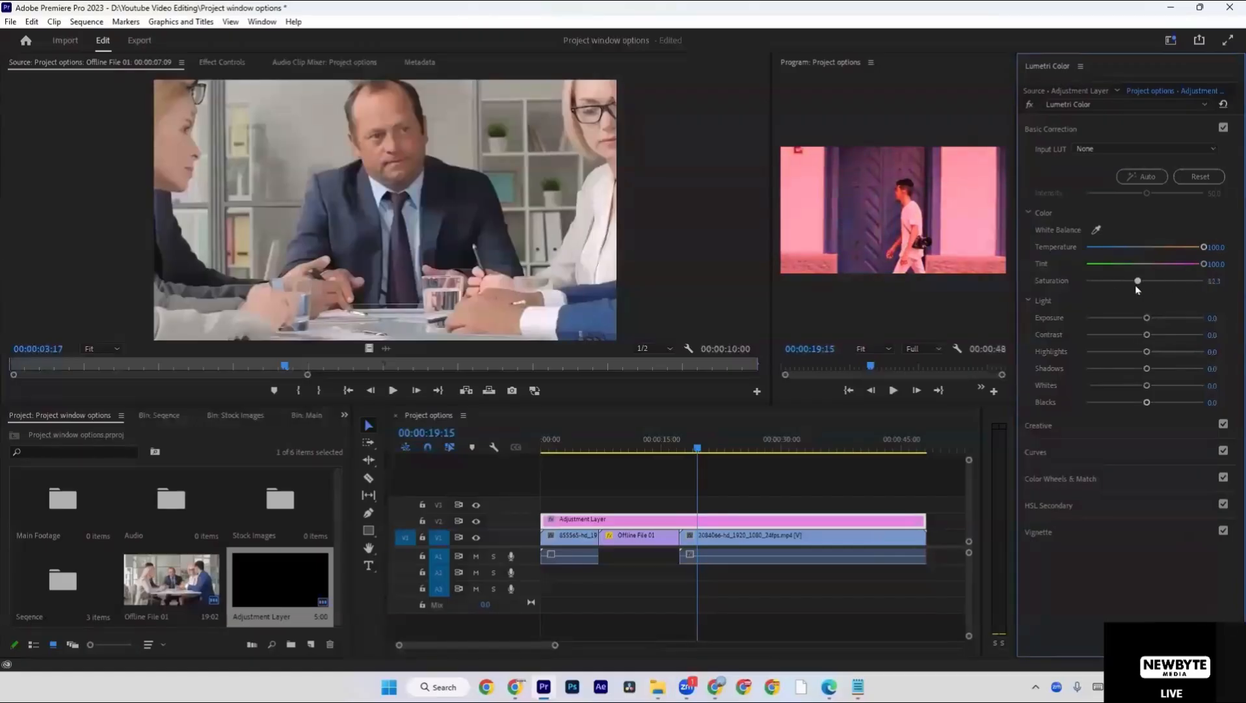
Play the color-adjusted sequence from the start and delete the adjustment layer from the timeline.
{"action": "left_click_drag", "start_coordinate": [697, 447], "coordinate": [501, 453]}
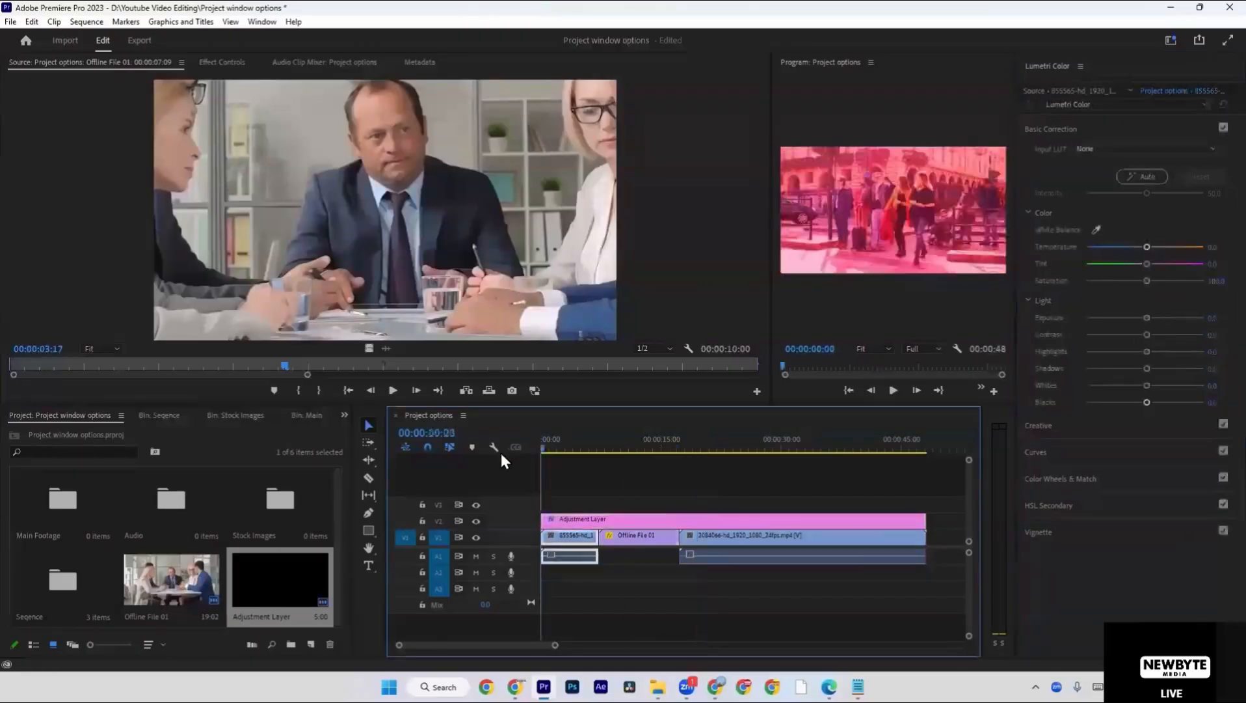
{"action": "left_click", "coordinate": [894, 389]}
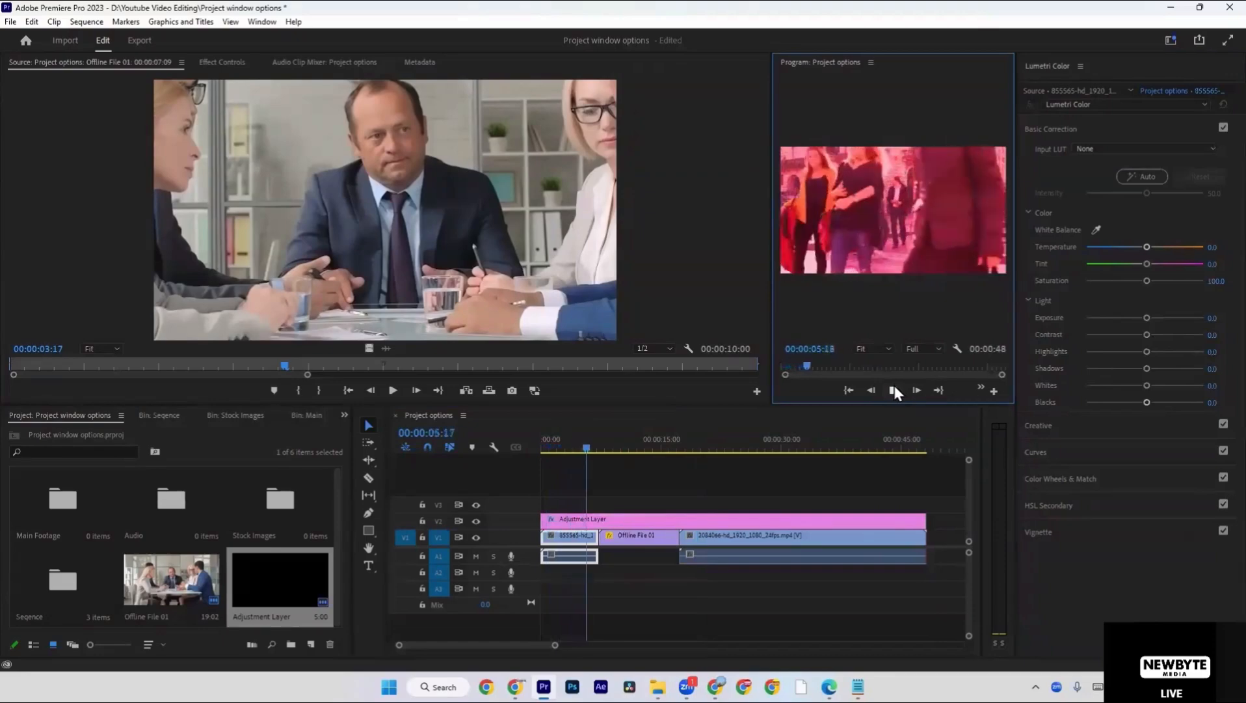
{"action": "left_click", "coordinate": [761, 518]}
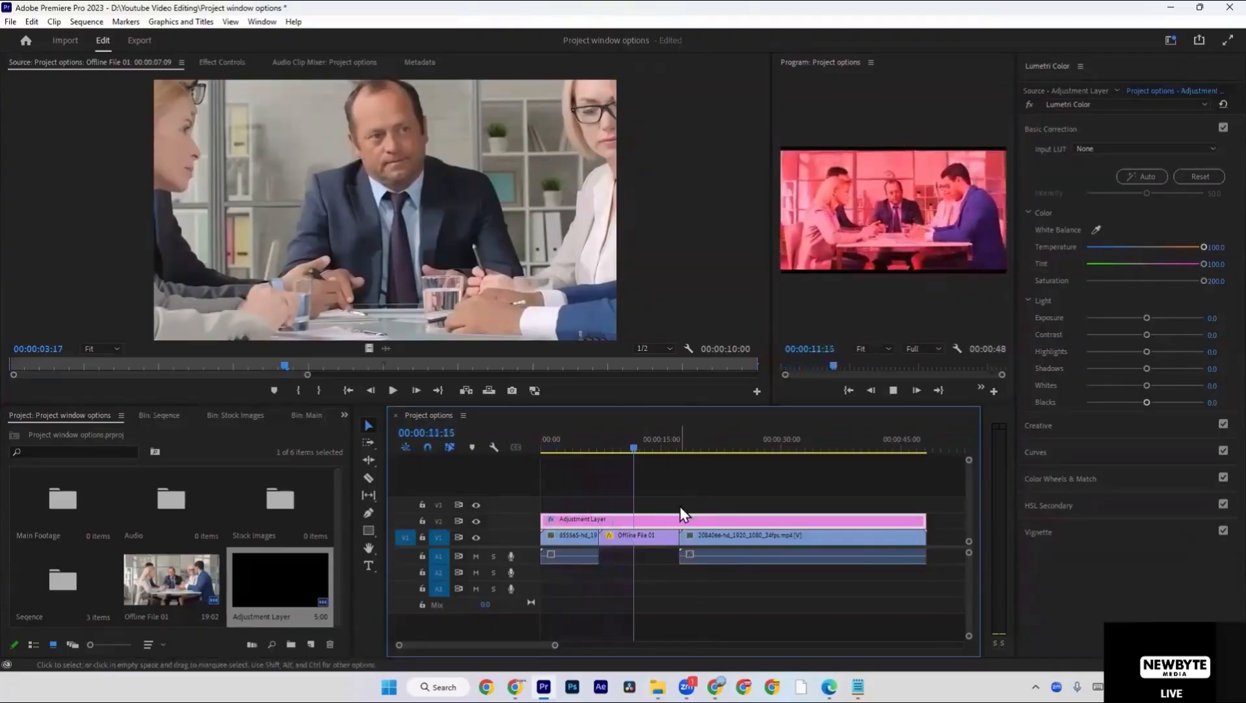
{"action": "key", "text": "Delete"}
Set the 2084066-hd_1920_1080_24fps.mp4 clip's temperature to -100, tint to about -28 and saturation to 200, and scrub to 00:00:23:14.
{"action": "left_click", "coordinate": [722, 449]}
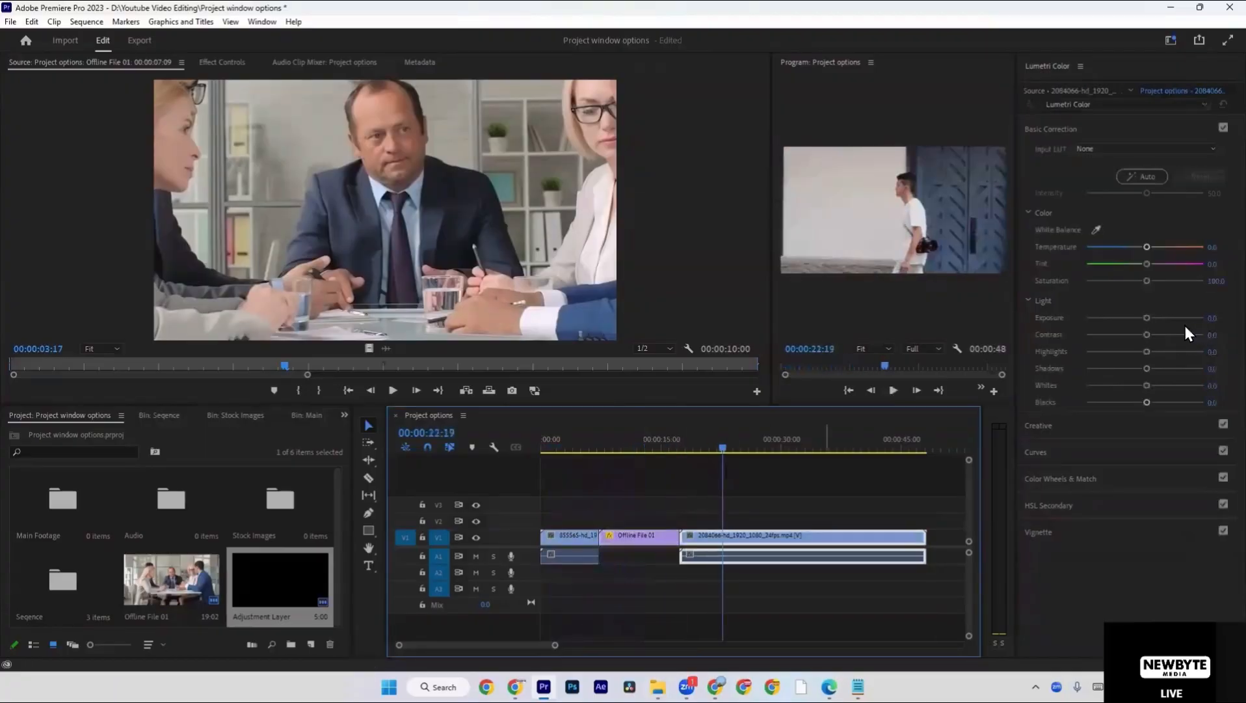
{"action": "left_click_drag", "start_coordinate": [1147, 247], "coordinate": [1092, 248]}
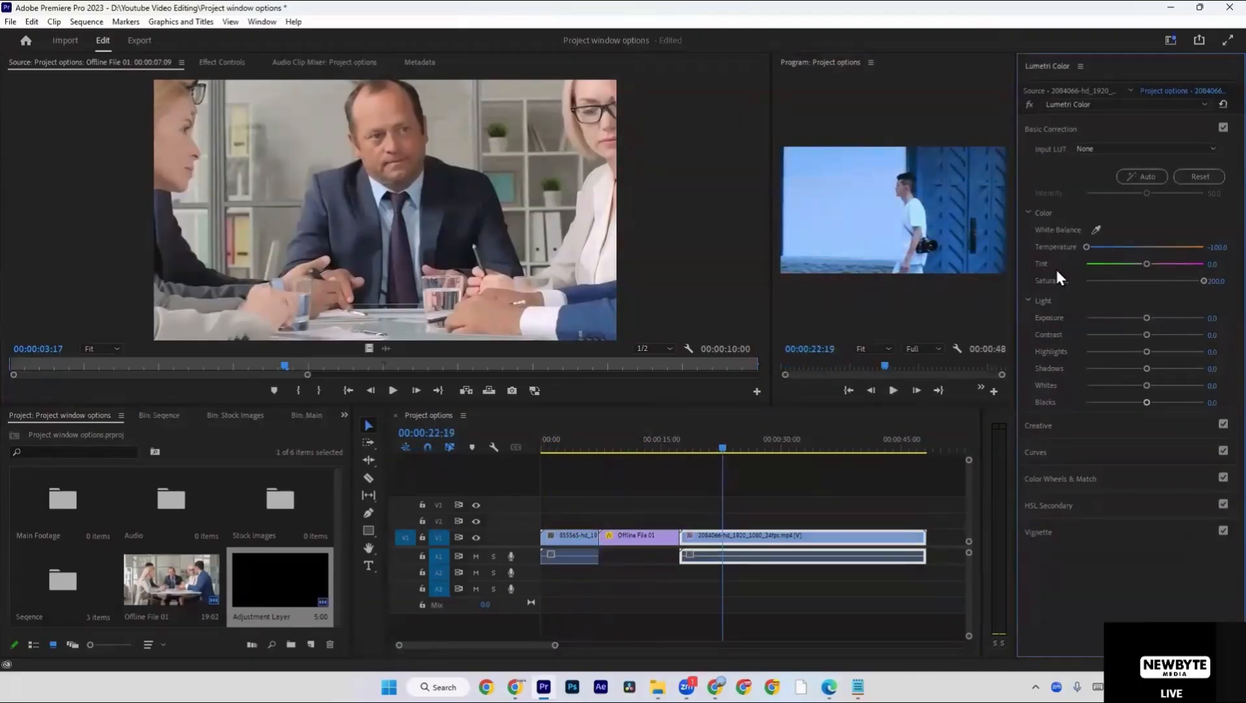
{"action": "left_click_drag", "start_coordinate": [1152, 269], "coordinate": [1086, 266]}
{"action": "double_click", "coordinate": [1128, 264]}
{"action": "left_click", "coordinate": [744, 479]}
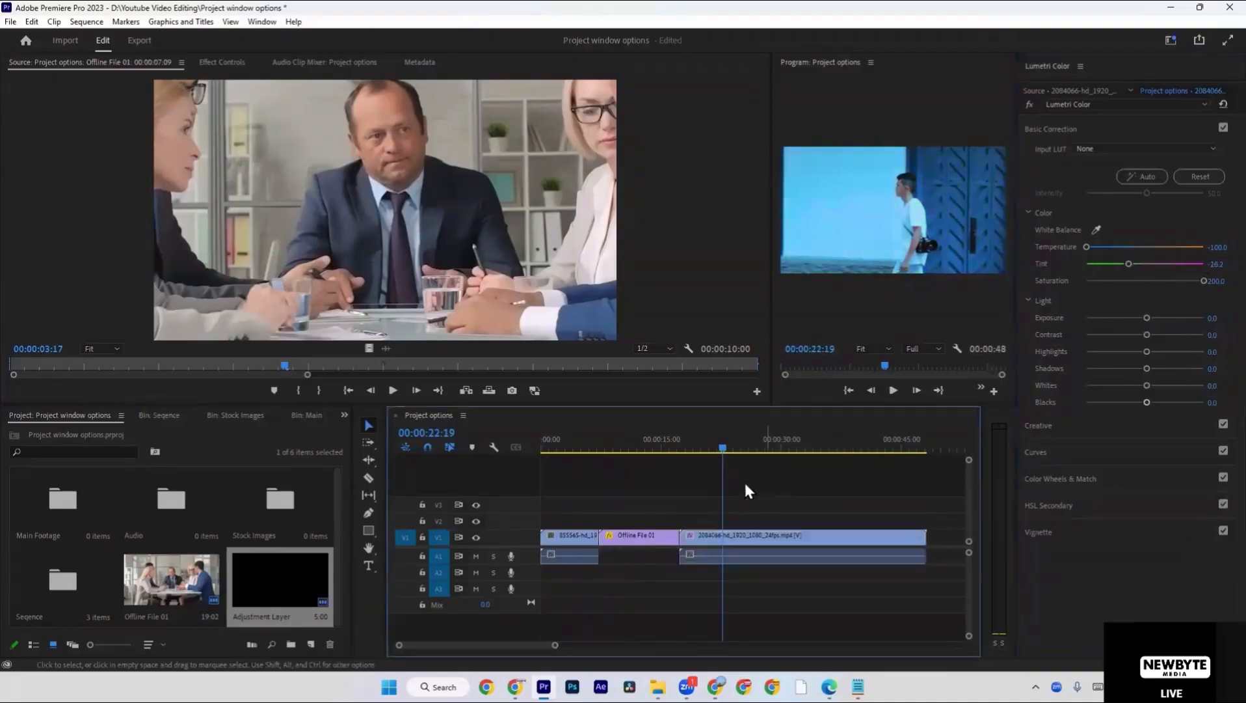
{"action": "mouse_move", "coordinate": [726, 454]}
{"action": "left_mouse_down"}
{"action": "mouse_move", "coordinate": [543, 452]}
{"action": "mouse_move", "coordinate": [734, 453]}
{"action": "left_mouse_up"}
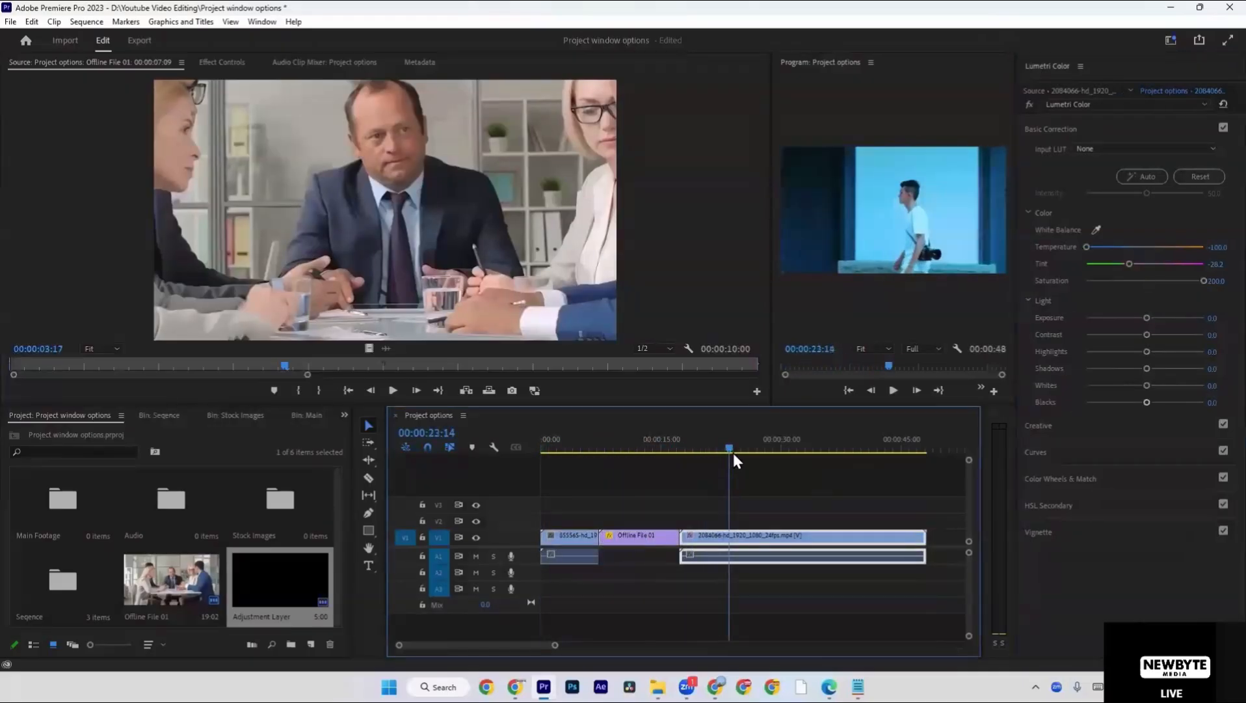
Undo the temperature, tint and saturation changes on the 2084066-hd_1920_1080_24fps.mp4 clip and deselect it.
{"action": "left_click", "coordinate": [761, 535]}
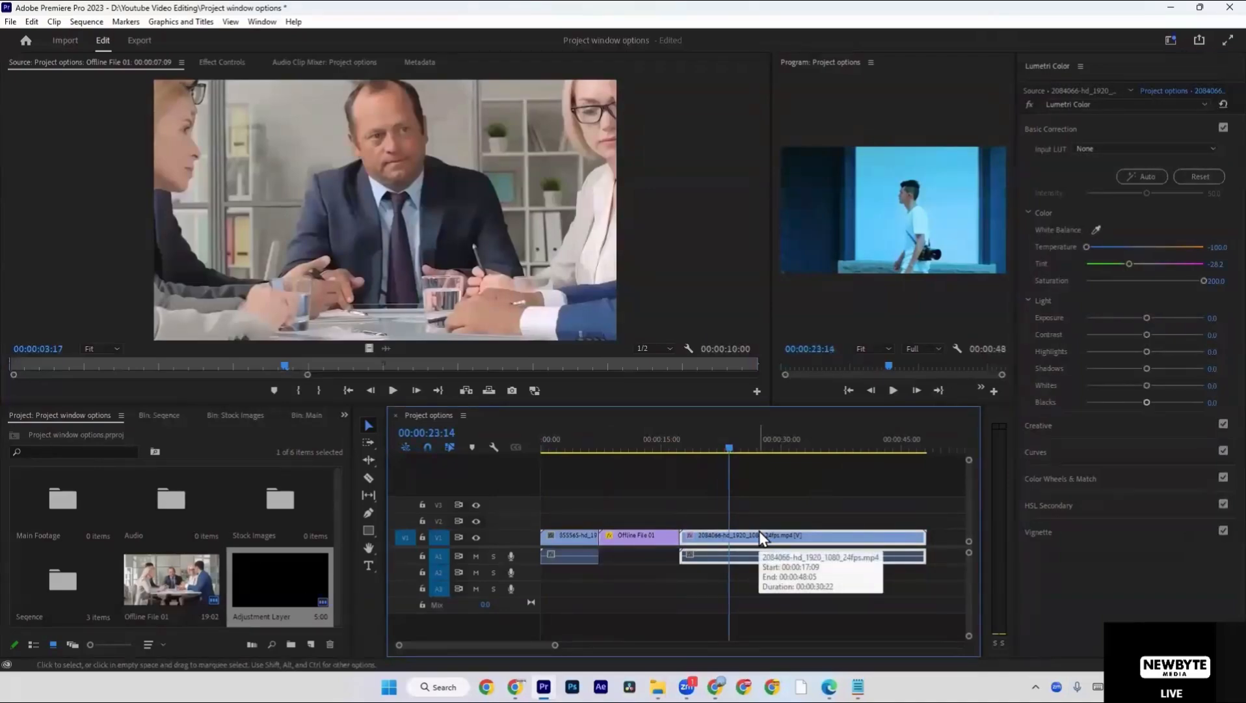
{"action": "key", "text": "ctrl+z"}
{"action": "key", "text": "ctrl+z"}
{"action": "key", "text": "ctrl+z"}
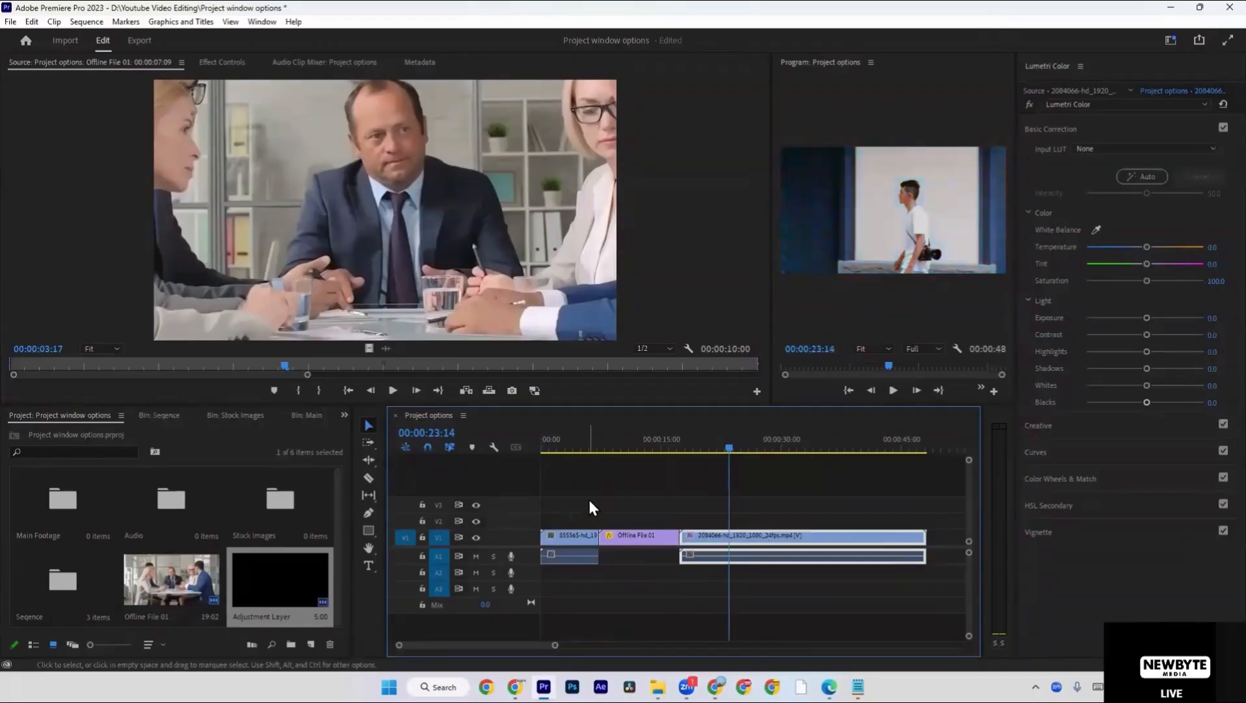
{"action": "left_click", "coordinate": [611, 500]}
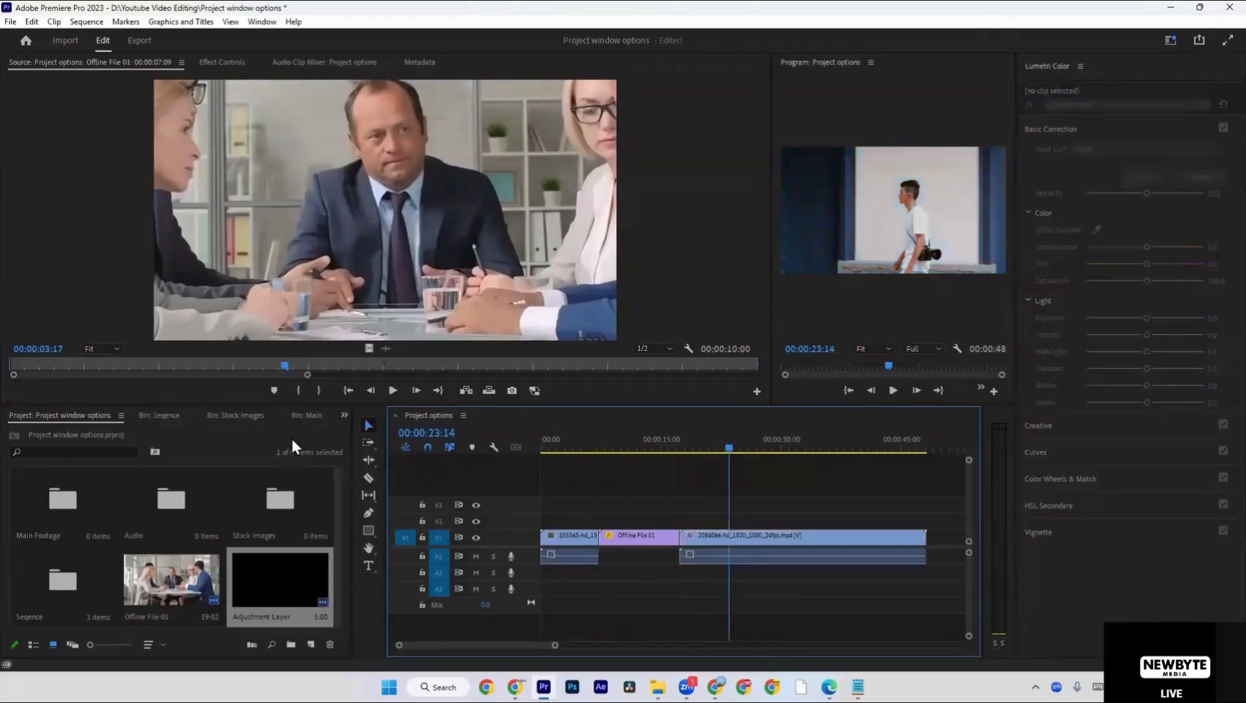
Switch the project items from thumbnails to List View.
{"action": "left_click", "coordinate": [93, 644]}
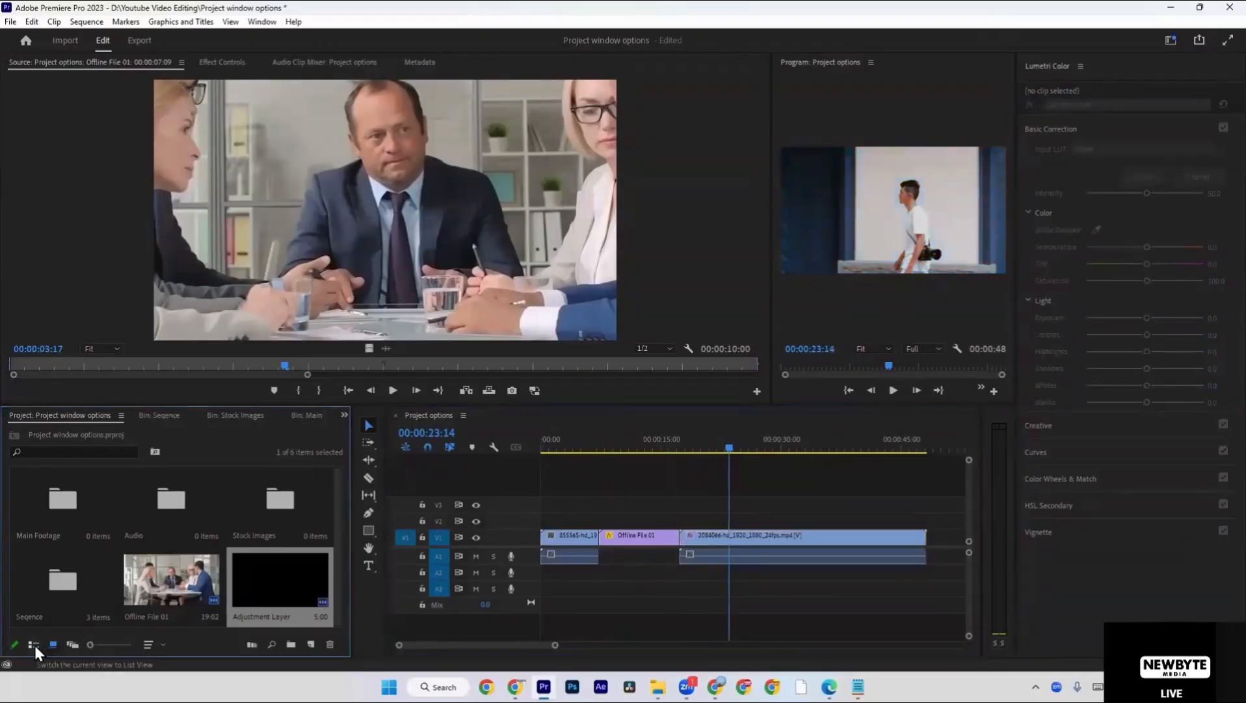
{"action": "left_click", "coordinate": [34, 645]}
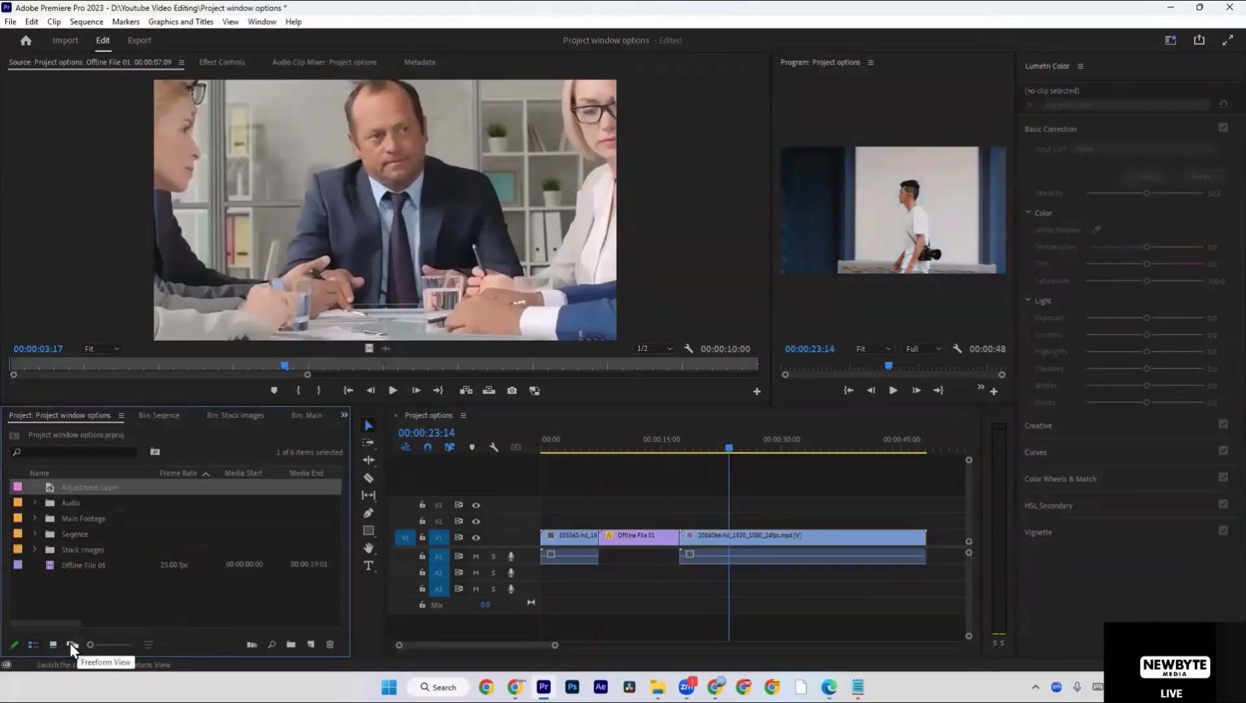
{"action": "left_click", "coordinate": [52, 644]}
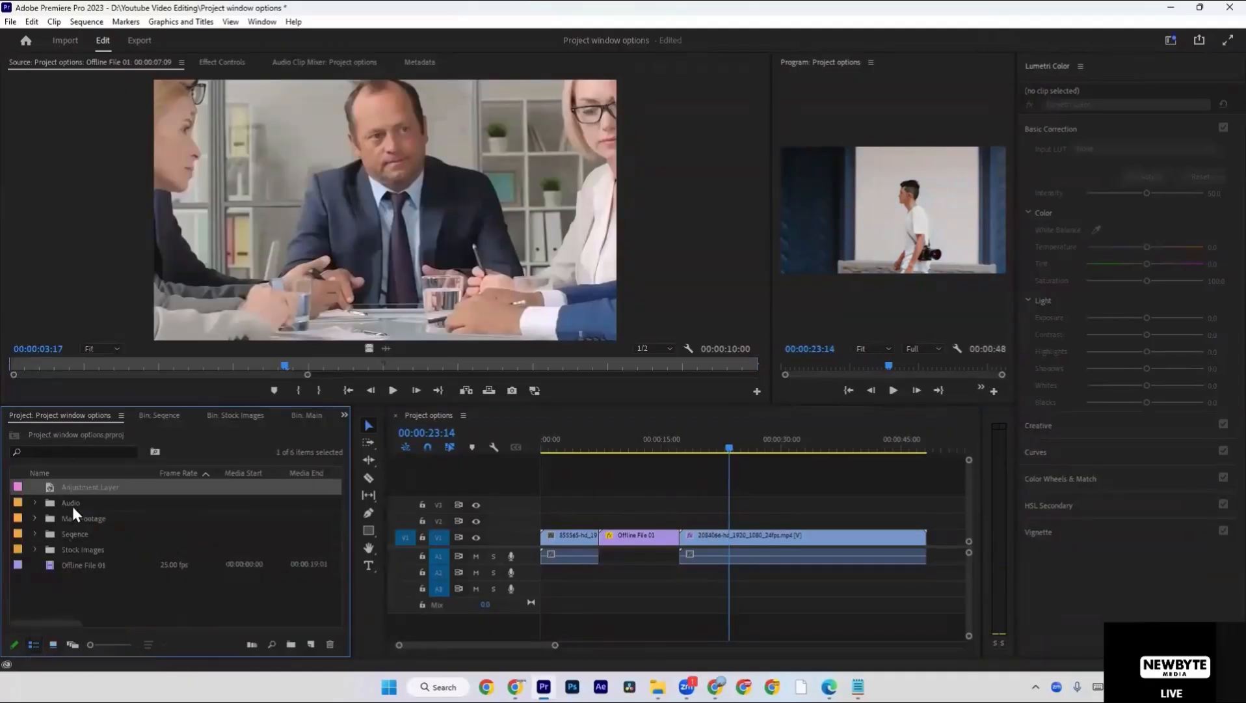
Create a Bars and Tone item matching the sequence at 1920 × 1080, 25.00 fps, Rec. 709 and 48000 Hz audio.
{"action": "left_click", "coordinate": [76, 599]}
{"action": "right_click", "coordinate": [77, 599]}
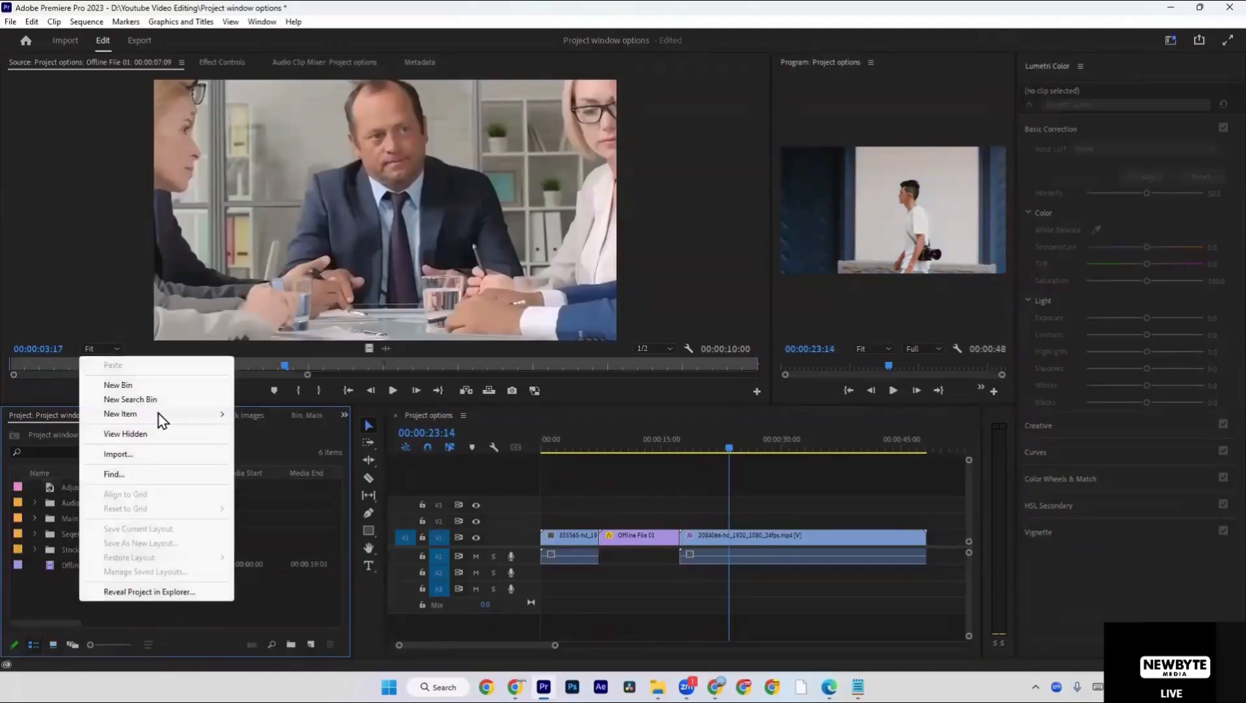
{"action": "mouse_move", "coordinate": [159, 413]}
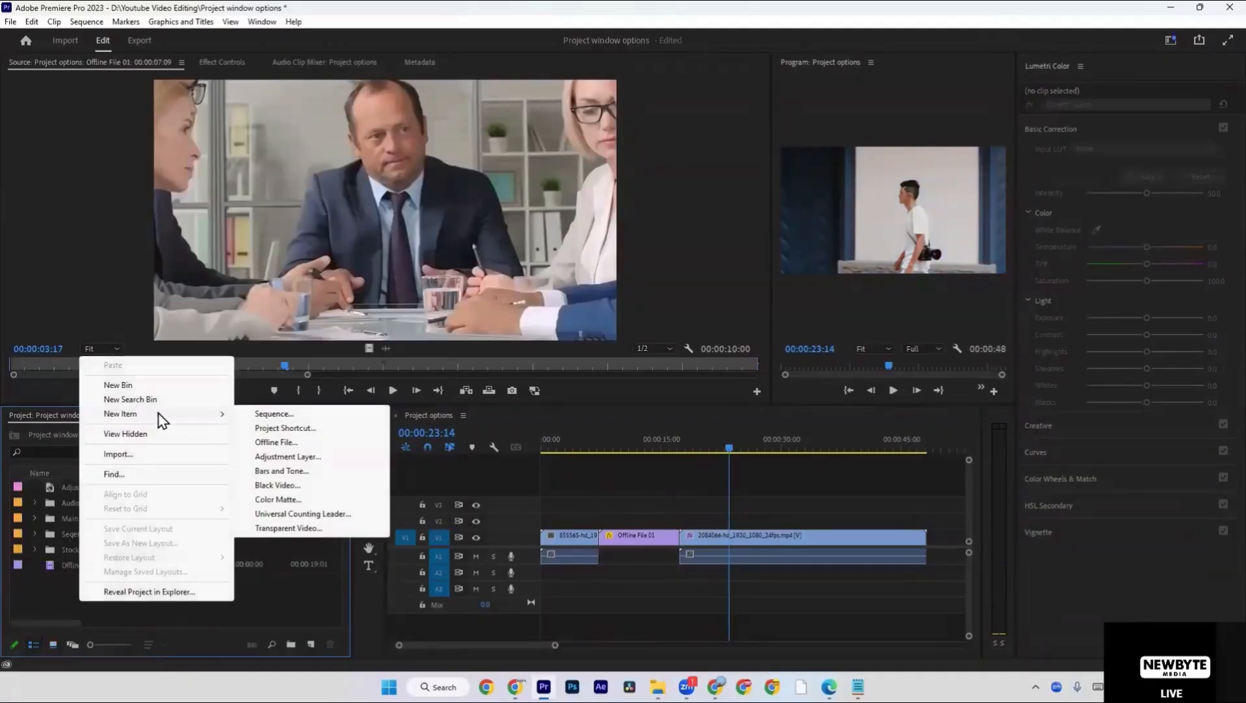
{"action": "left_click", "coordinate": [280, 471]}
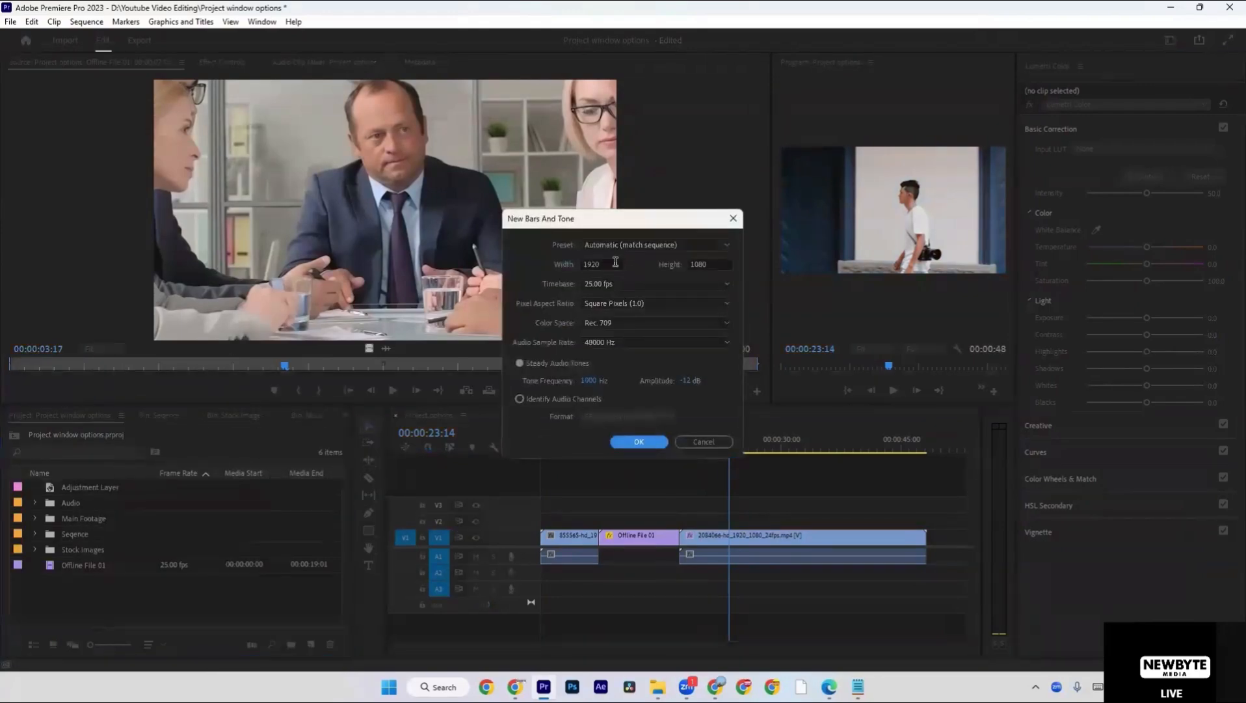
{"action": "left_click", "coordinate": [634, 442]}
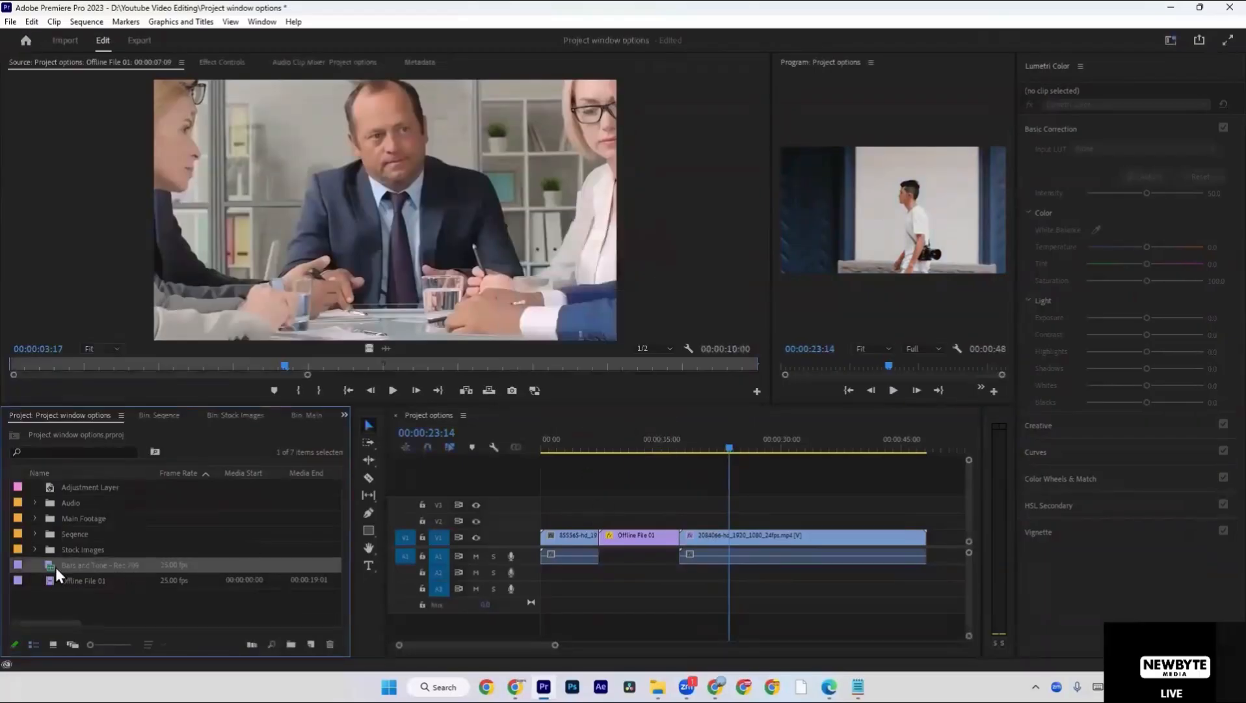
Append the Bars and Tone item after the last clip in the sequence and move the playhead to about 00:00:47:22.
{"action": "left_click_drag", "start_coordinate": [50, 566], "coordinate": [934, 536]}
{"action": "scroll", "coordinate": [846, 520], "scroll_direction": "right", "scroll_amount": 2}
{"action": "left_click", "coordinate": [826, 448]}
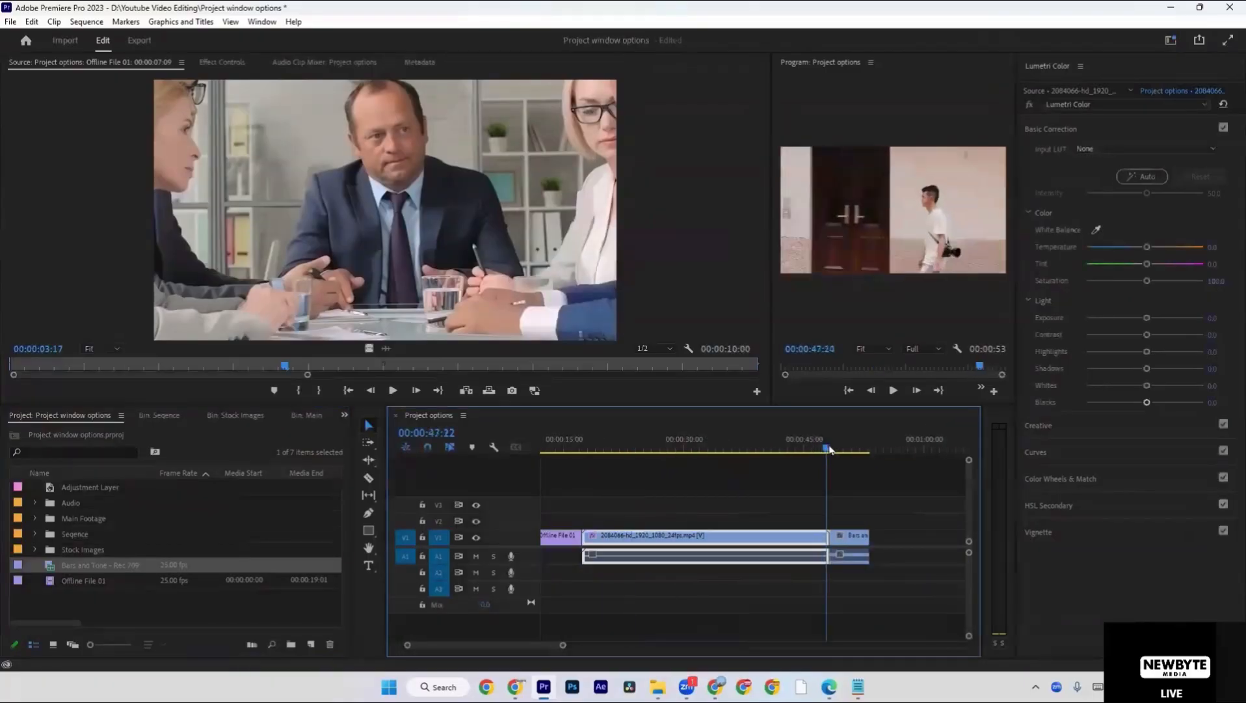
Play the Bars and Tone clip in the sequence and check its end and start points.
{"action": "key", "text": "space"}
{"action": "scroll", "coordinate": [829, 463], "scroll_direction": "right", "scroll_amount": 1}
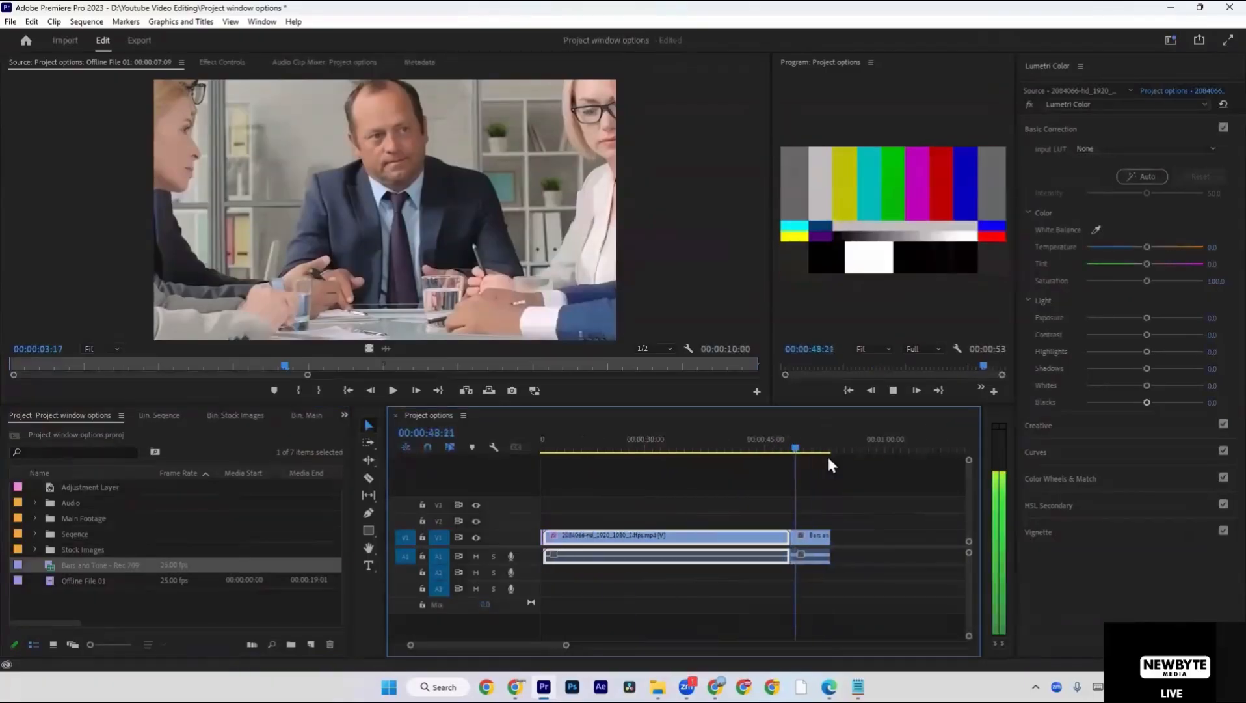
{"action": "key", "text": "space"}
{"action": "left_click", "coordinate": [835, 516]}
{"action": "key", "text": "equal"}
{"action": "key", "text": "equal"}
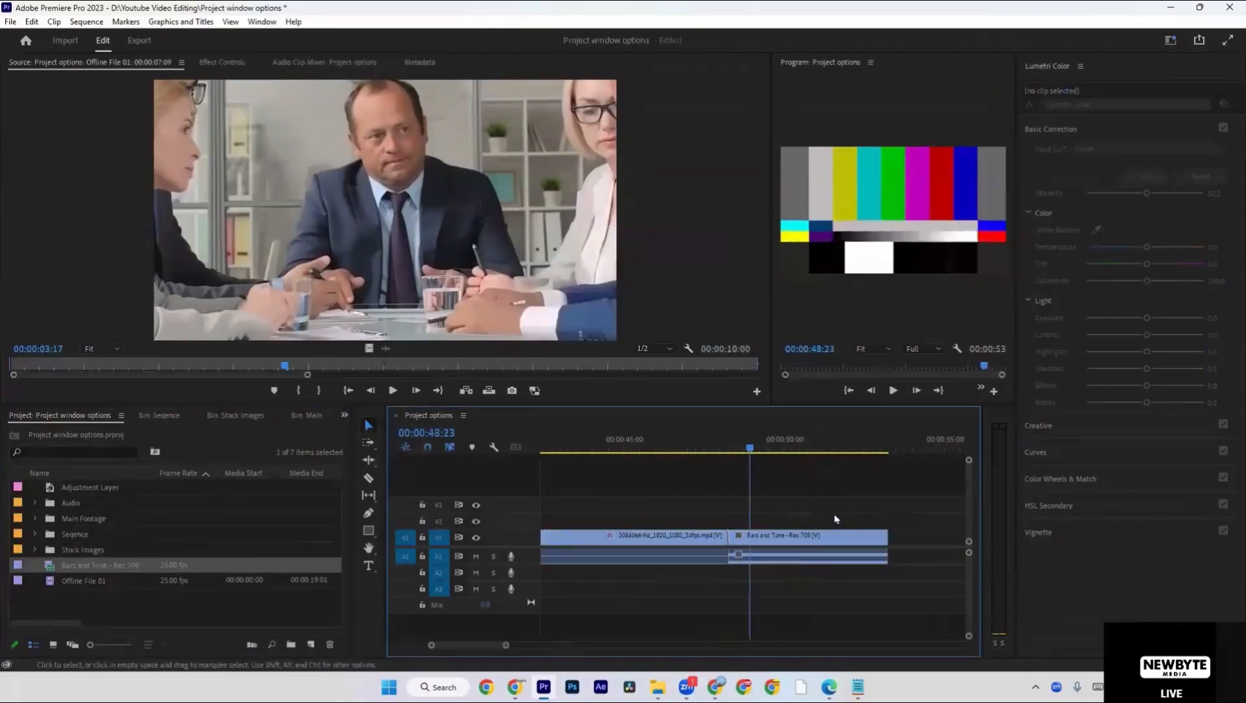
{"action": "key", "text": "End"}
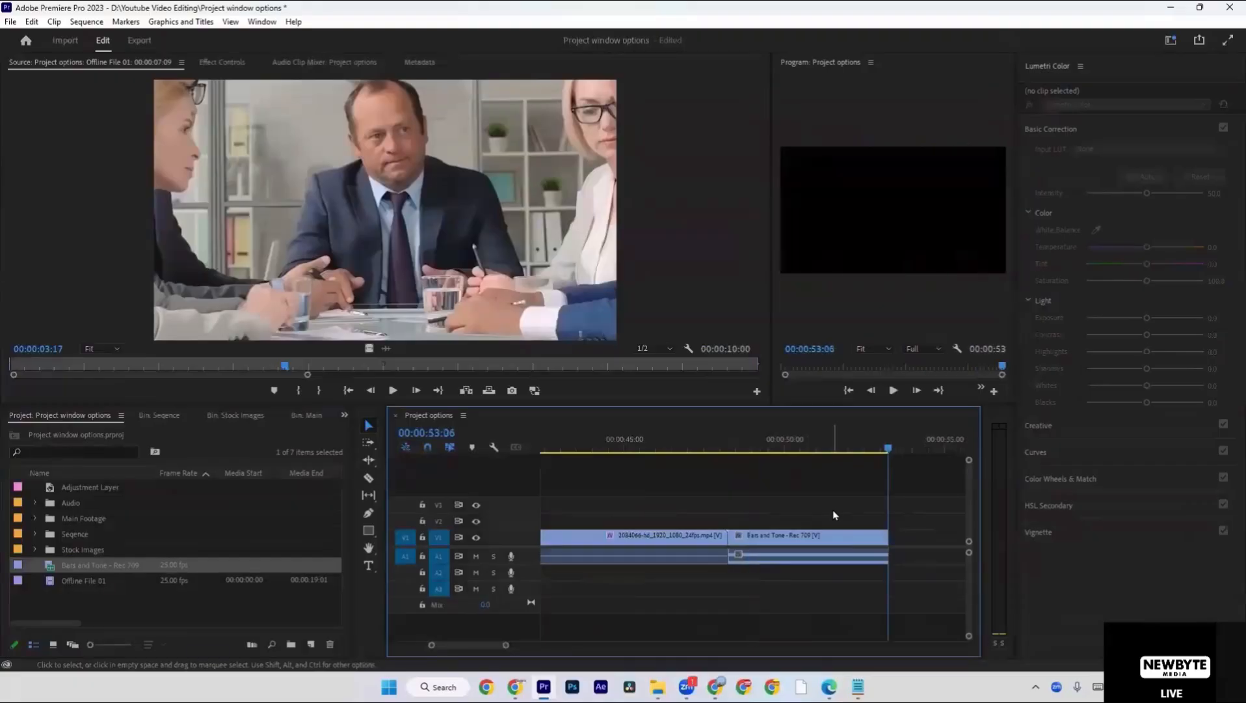
{"action": "key", "text": "Up"}
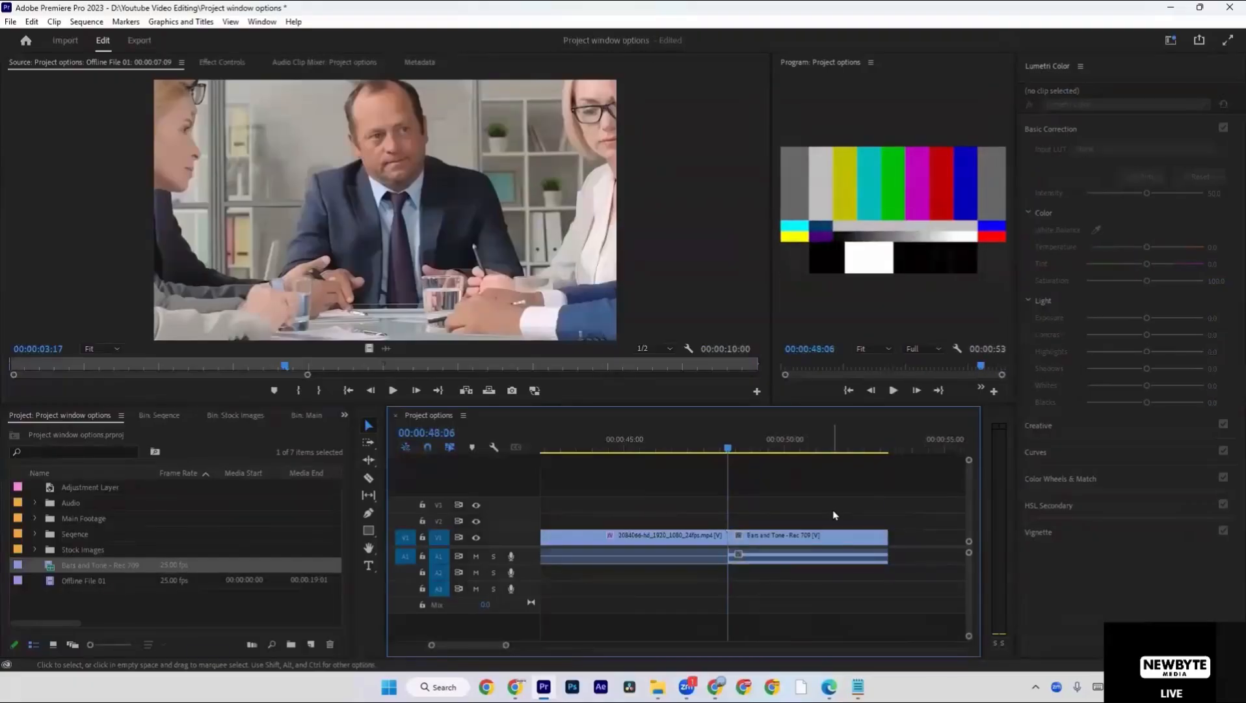
Clear the project item selection and move the playhead back to 00:00:35:02 in the sequence.
{"action": "left_click", "coordinate": [314, 617]}
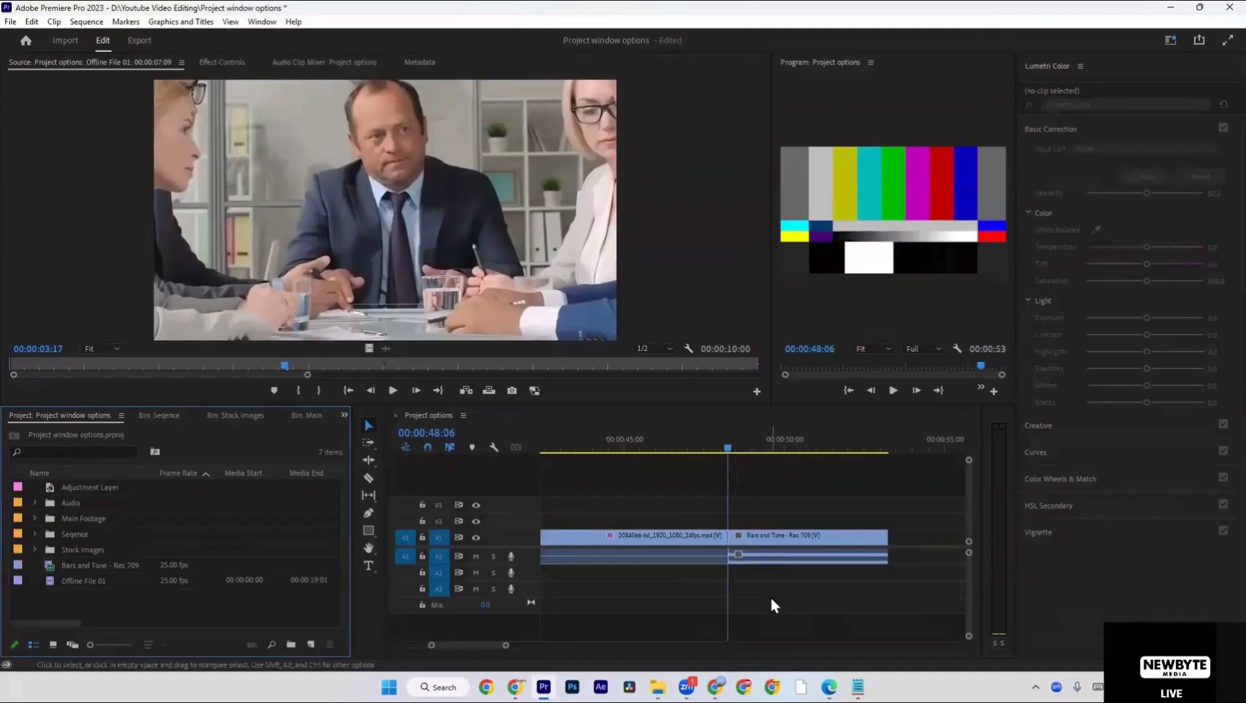
{"action": "scroll", "coordinate": [770, 594], "scroll_direction": "up", "scroll_amount": 3}
{"action": "scroll", "coordinate": [762, 550], "scroll_direction": "down", "scroll_amount": 5}
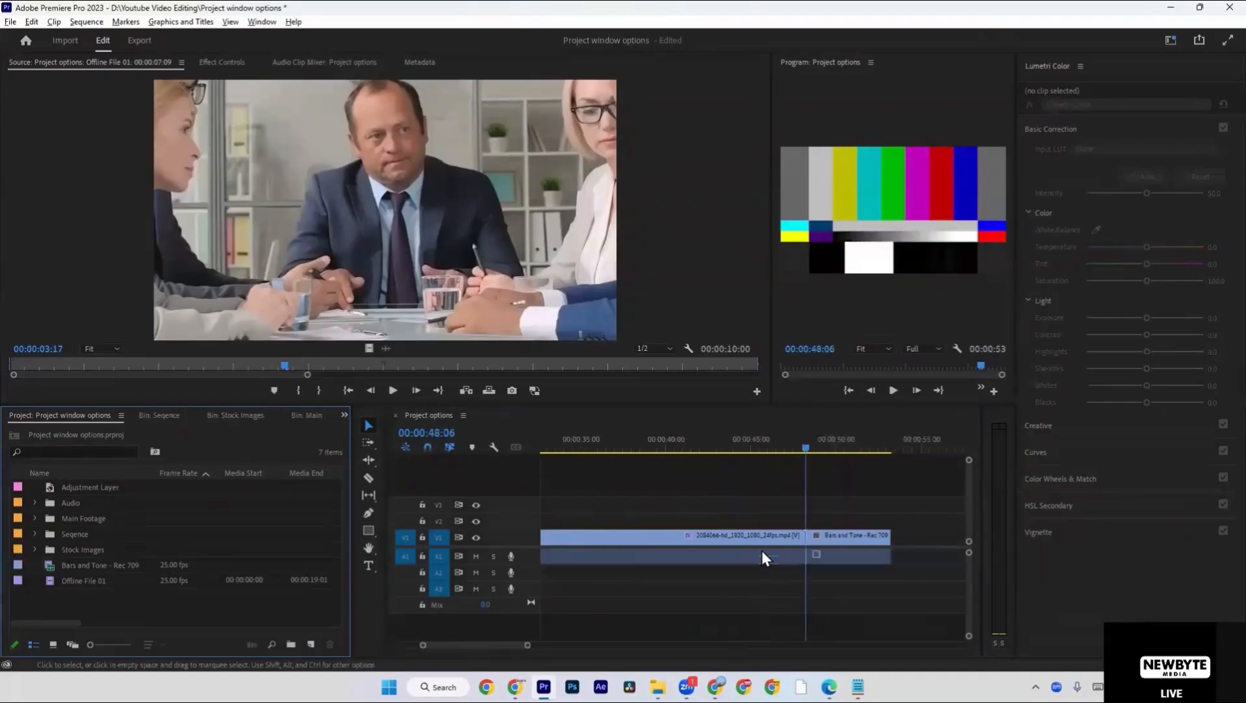
{"action": "left_click_drag", "start_coordinate": [770, 446], "coordinate": [828, 457]}
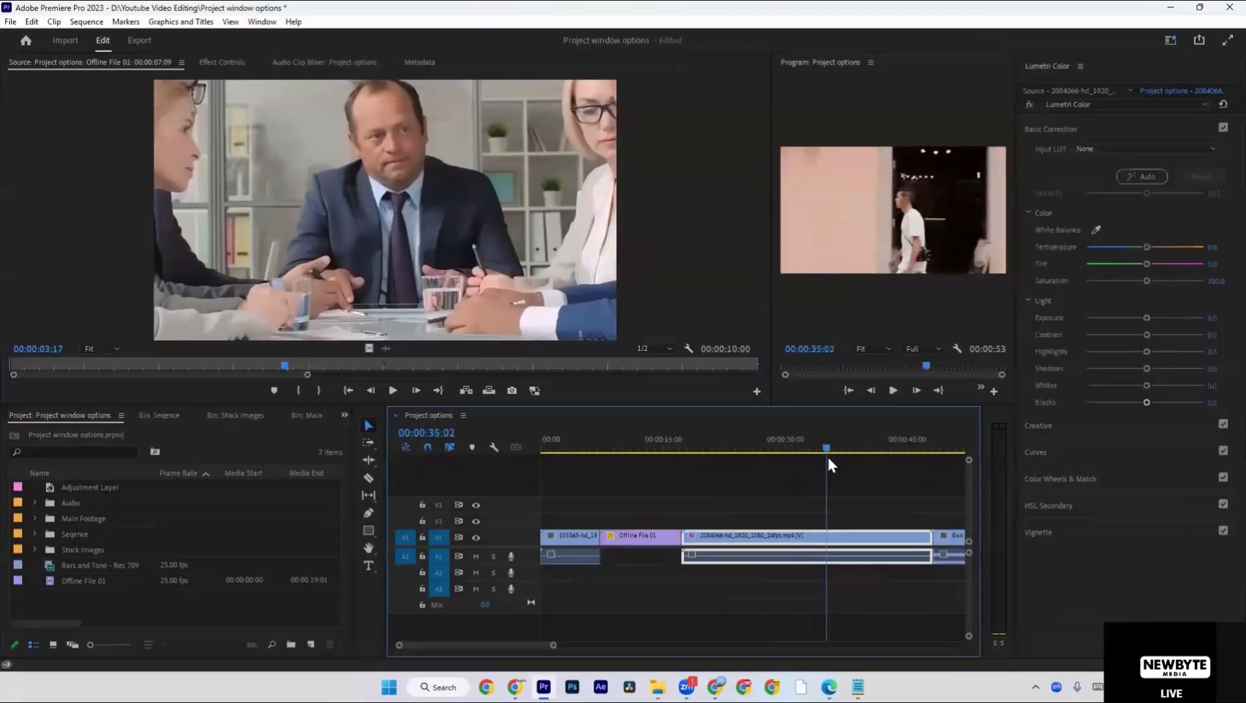
Import MVI_1017 (1).MP4 from the Premier Pro Course Stock Videos folder on Local Disk (C:).
{"action": "double_click", "coordinate": [201, 617]}
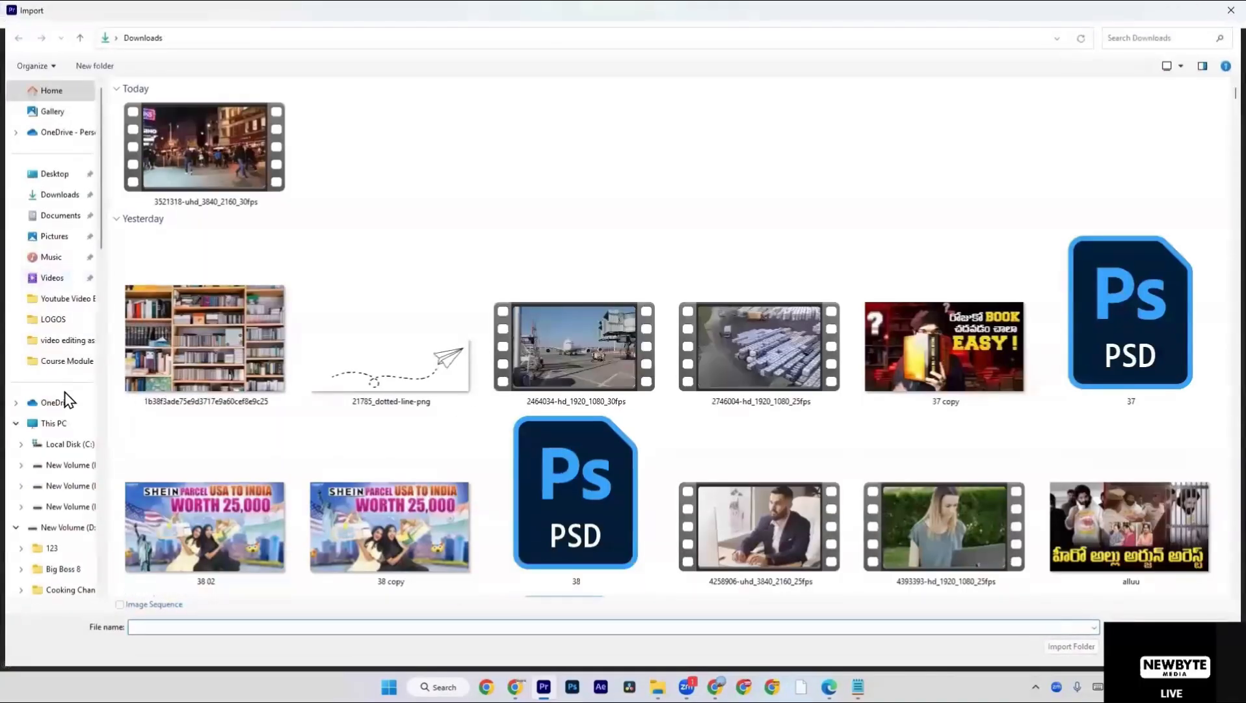
{"action": "left_click", "coordinate": [63, 423]}
{"action": "double_click", "coordinate": [191, 118]}
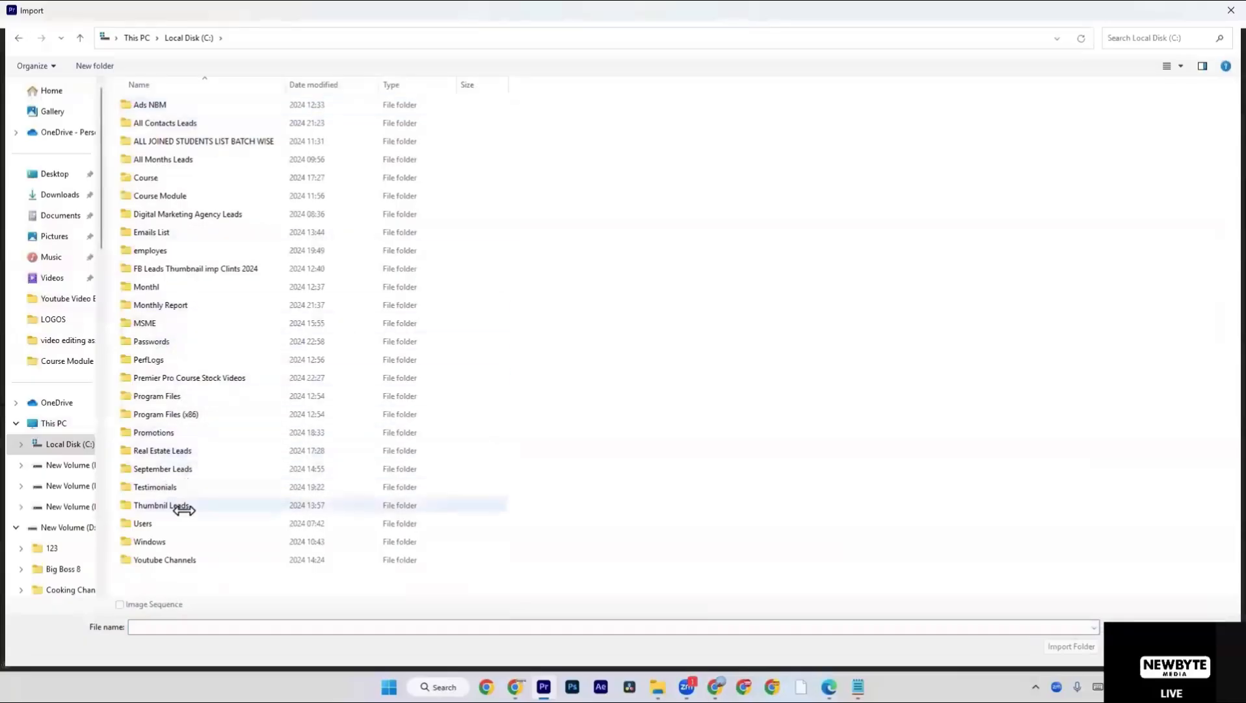
{"action": "left_click", "coordinate": [191, 546]}
{"action": "key", "text": "c"}
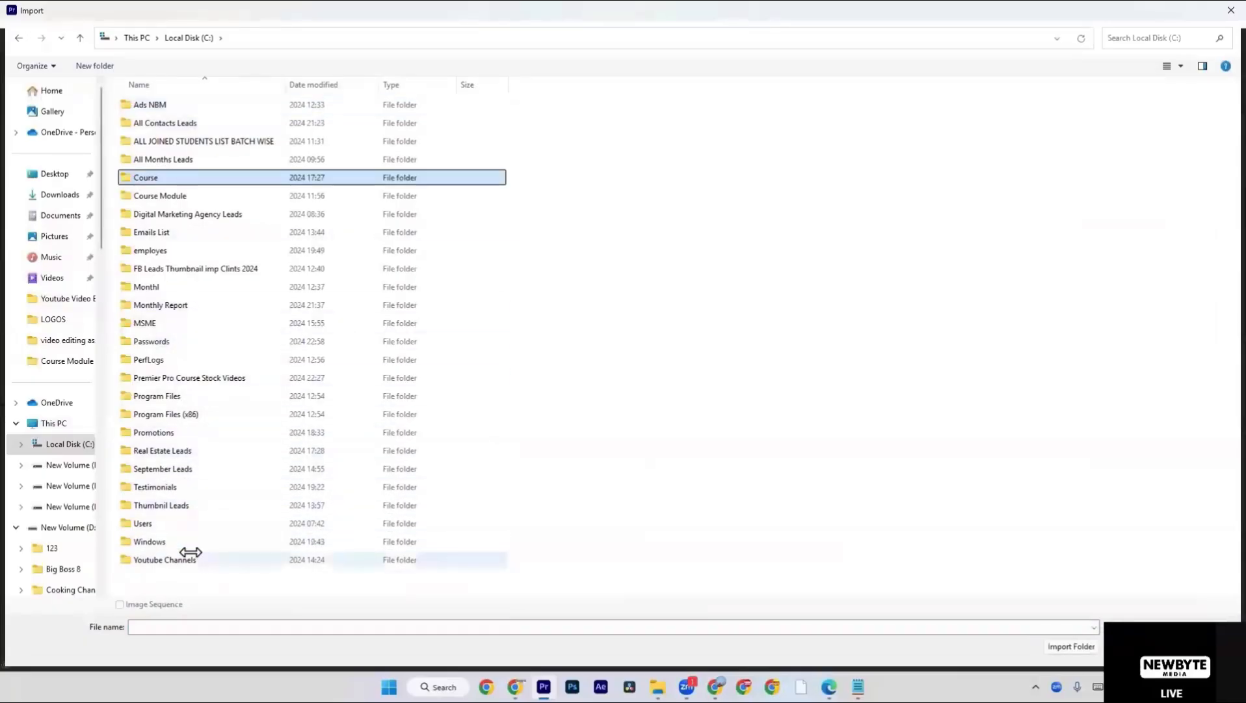
{"action": "left_click", "coordinate": [216, 377]}
{"action": "double_click", "coordinate": [217, 377]}
{"action": "double_click", "coordinate": [154, 147]}
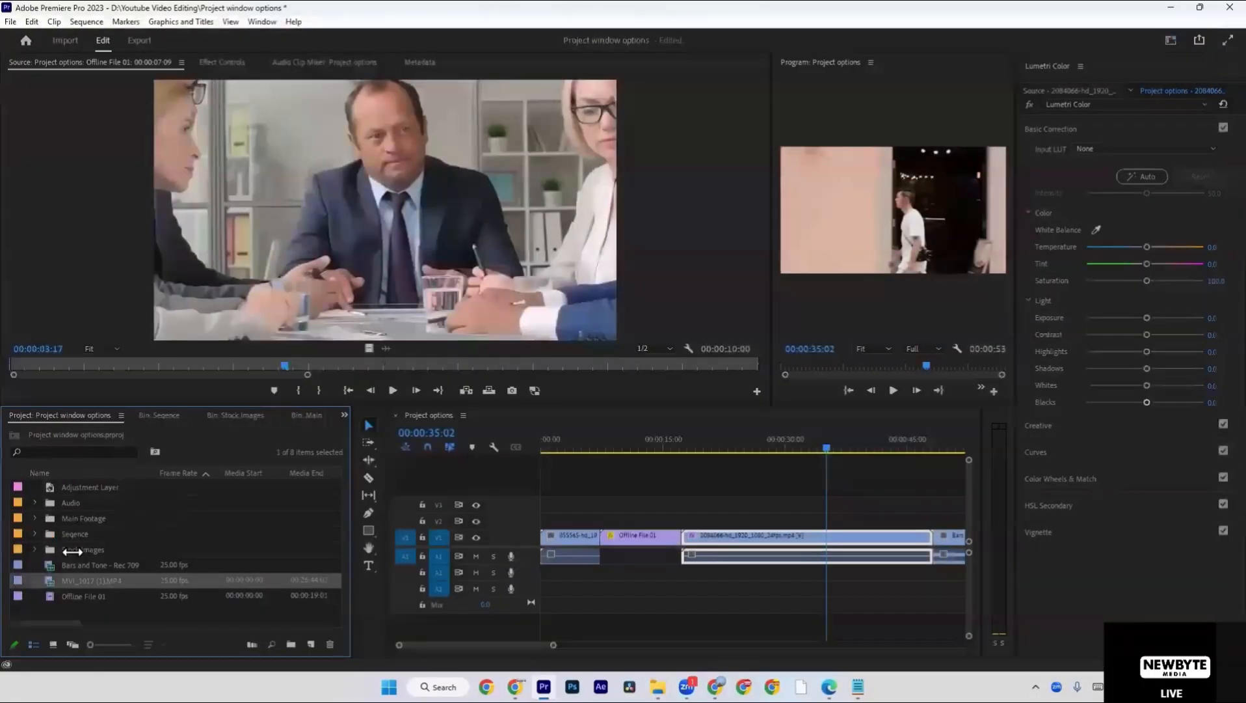
Add MVI_1017 (1).MP4 to tracks V2 and A2, starting near the beginning of the Offline File 01 clip.
{"action": "left_click_drag", "start_coordinate": [65, 580], "coordinate": [615, 522]}
{"action": "left_click", "coordinate": [632, 500]}
{"action": "scroll", "coordinate": [631, 500], "scroll_direction": "down", "scroll_amount": 6}
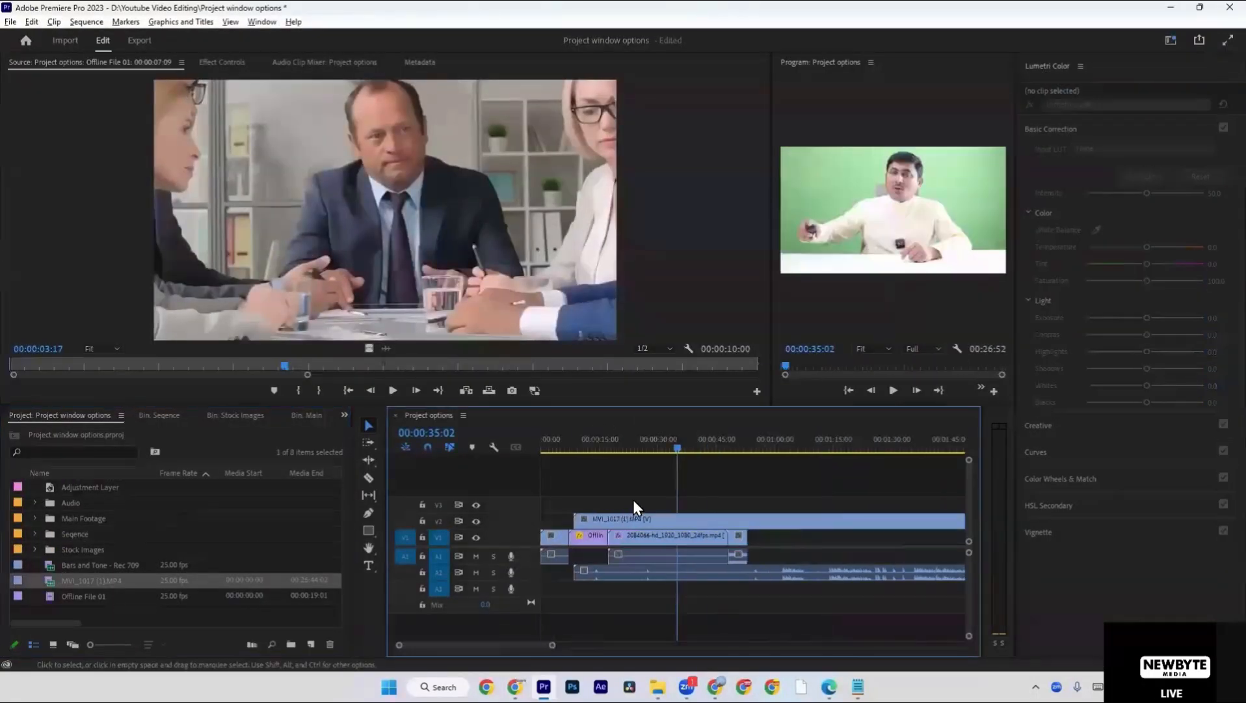
Move the MVI_1017 (1).MP4 clip past the Bars and Tone clip, leaving a gap, and down to tracks V1 and A1.
{"action": "left_click_drag", "start_coordinate": [694, 517], "coordinate": [814, 524]}
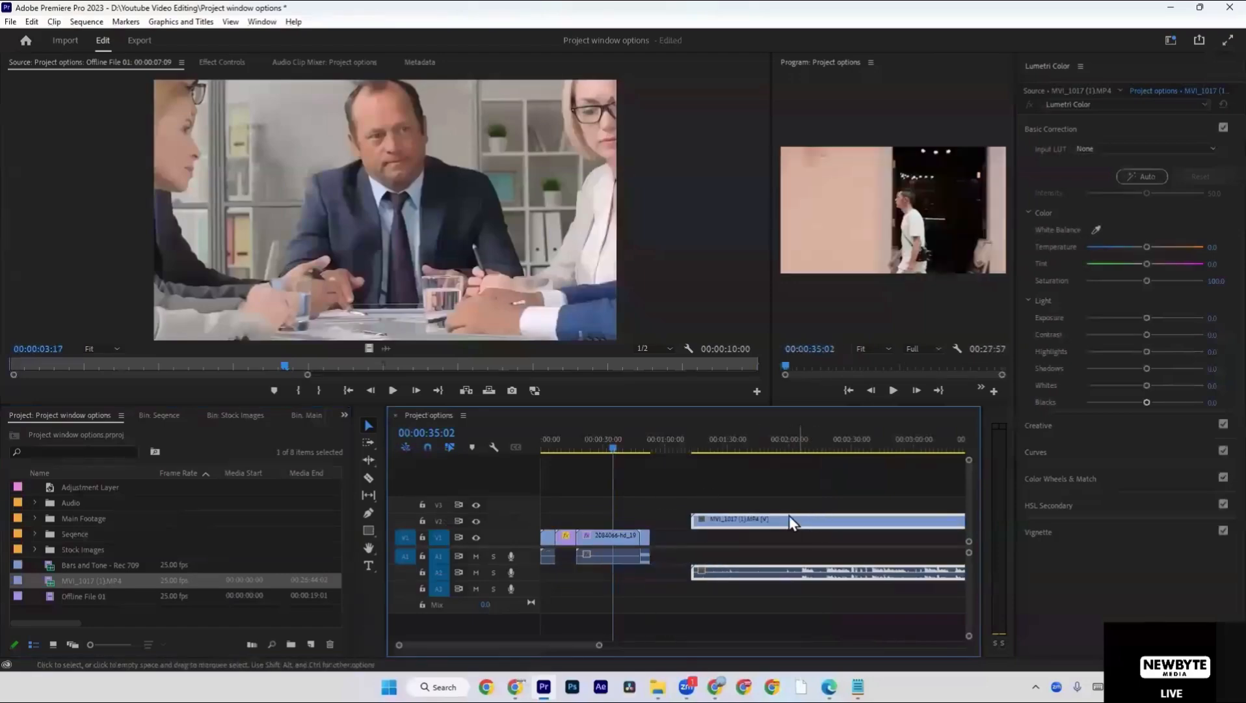
{"action": "left_click", "coordinate": [748, 491]}
{"action": "scroll", "coordinate": [730, 494], "scroll_direction": "down", "scroll_amount": 2}
{"action": "scroll", "coordinate": [729, 495], "scroll_direction": "down", "scroll_amount": 1}
{"action": "left_click_drag", "start_coordinate": [690, 576], "coordinate": [695, 528]}
{"action": "left_click", "coordinate": [696, 518]}
{"action": "scroll", "coordinate": [666, 498], "scroll_direction": "down", "scroll_amount": 3}
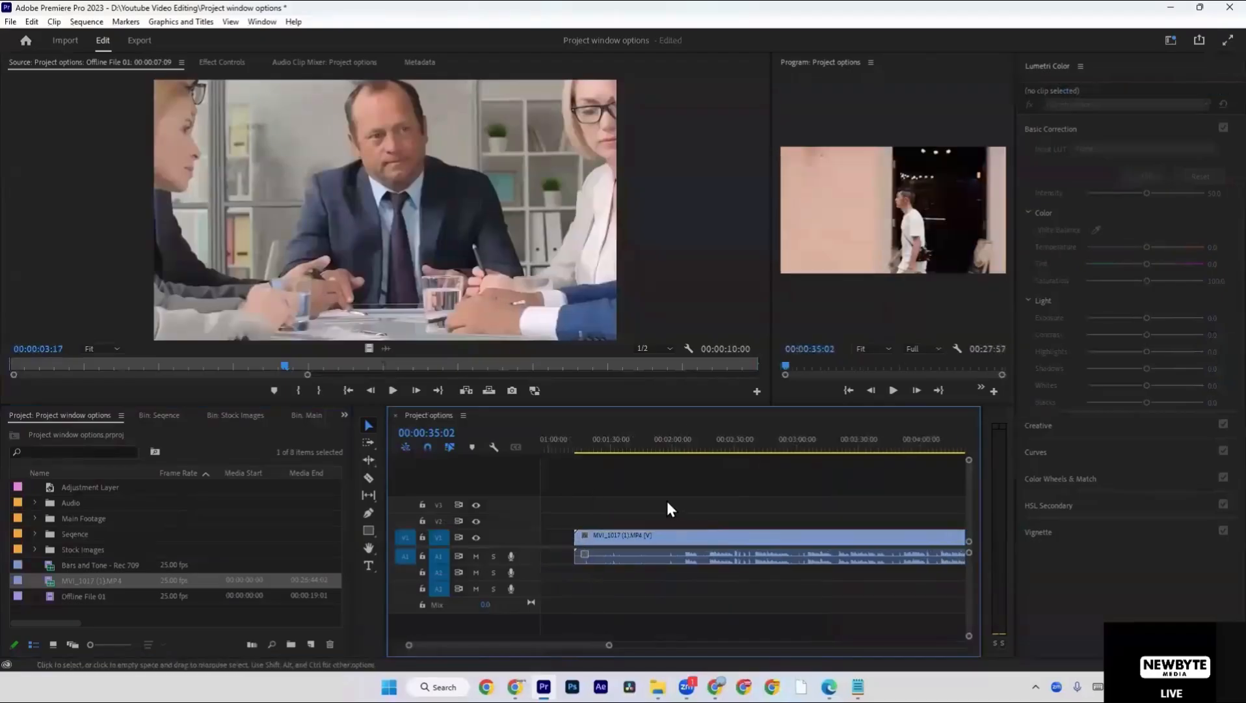
Play the MVI_1017 (1).MP4 clip from 00:02:05:00 to about 00:02:12:01 with the system volume lowered.
{"action": "mouse_move", "coordinate": [679, 452]}
{"action": "left_mouse_down"}
{"action": "mouse_move", "coordinate": [847, 452]}
{"action": "mouse_move", "coordinate": [678, 463]}
{"action": "left_mouse_up"}
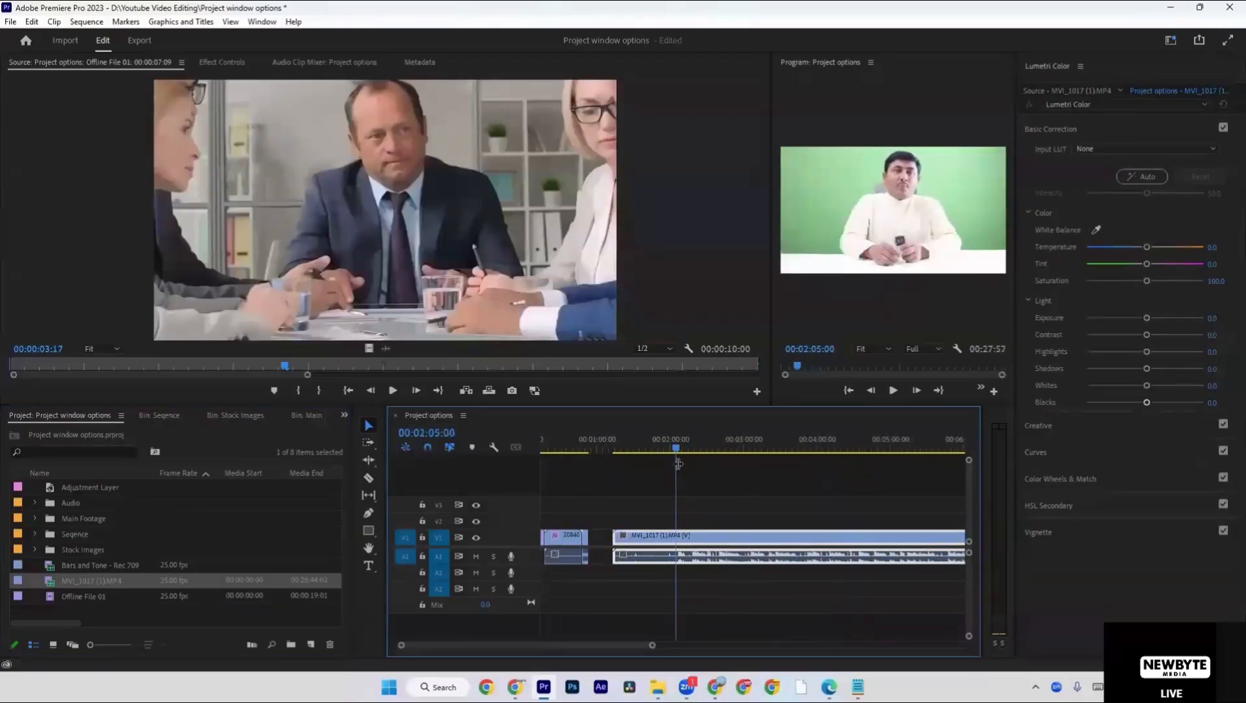
{"action": "key", "text": "XF86AudioLowerVolume"}
{"action": "left_click", "coordinate": [694, 477]}
{"action": "key", "text": "space"}
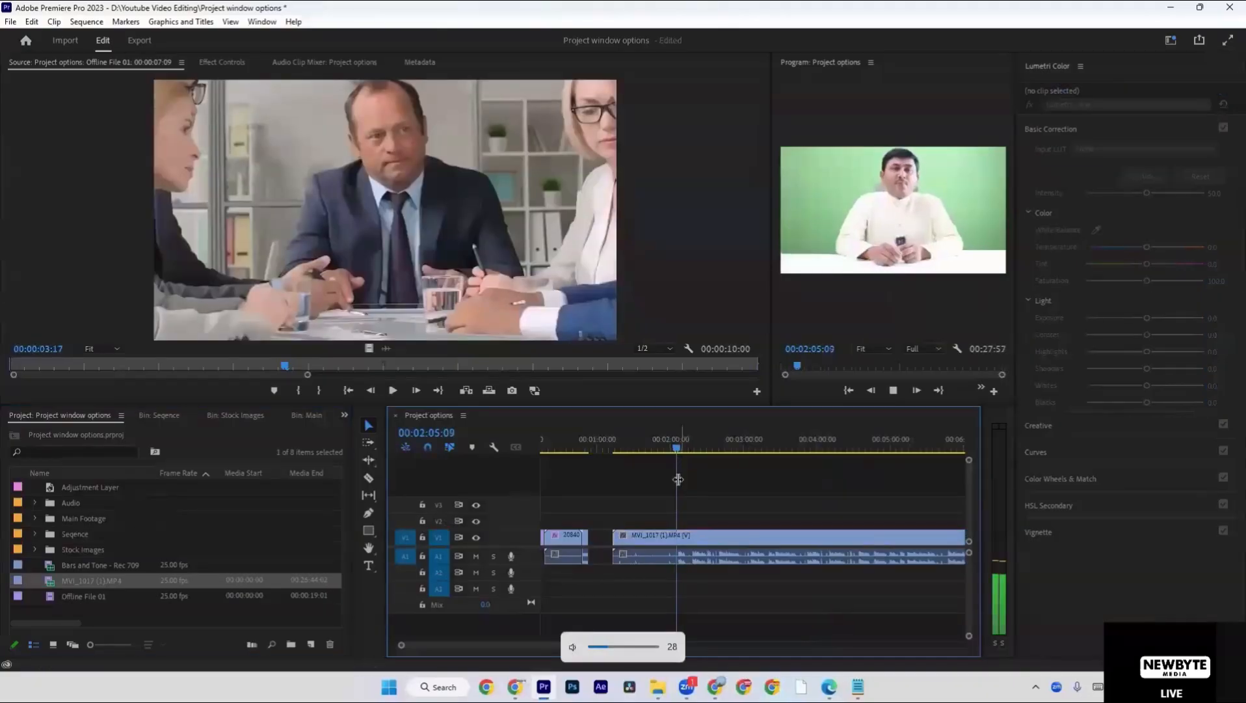
{"action": "key", "text": "equal"}
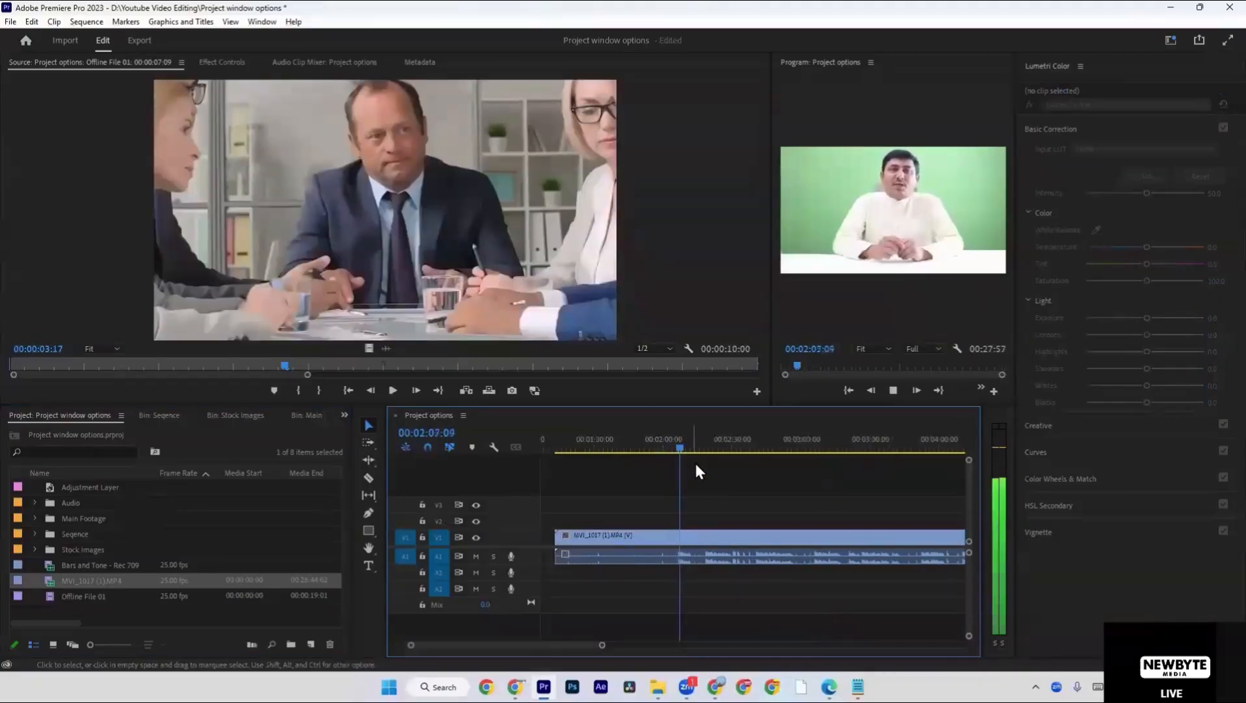
{"action": "key", "text": "minus"}
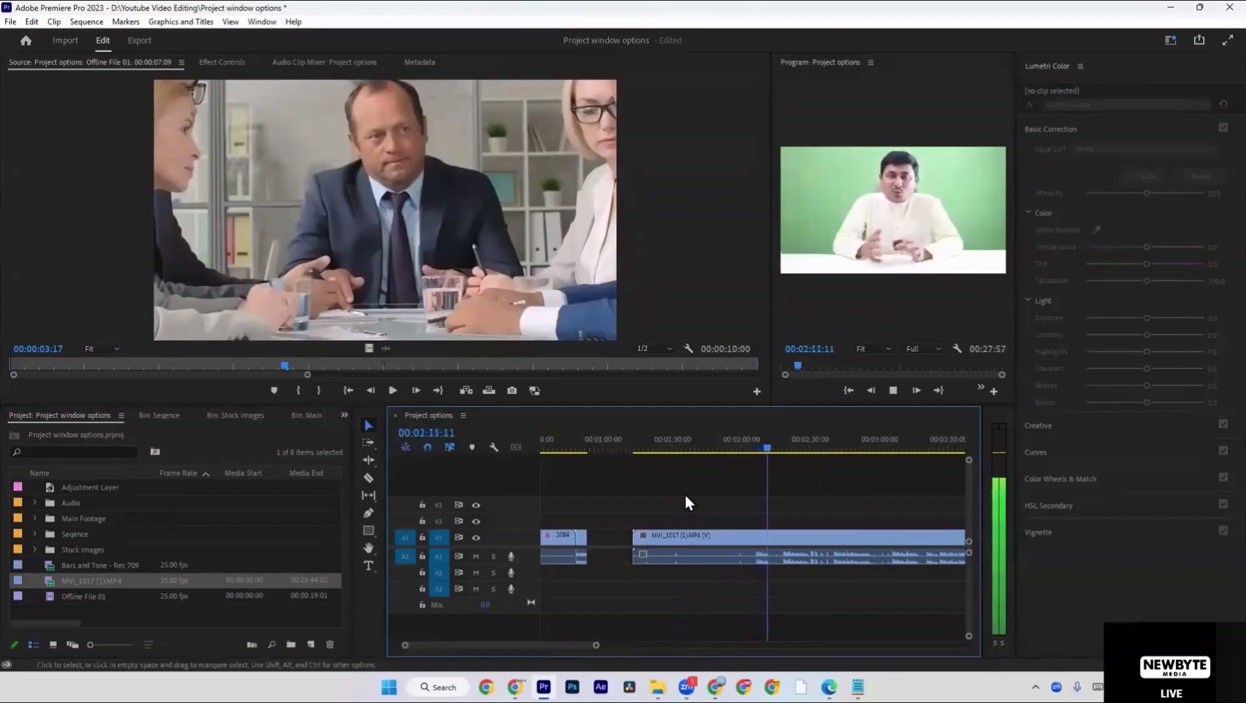
{"action": "left_click", "coordinate": [641, 535]}
{"action": "left_click", "coordinate": [597, 521]}
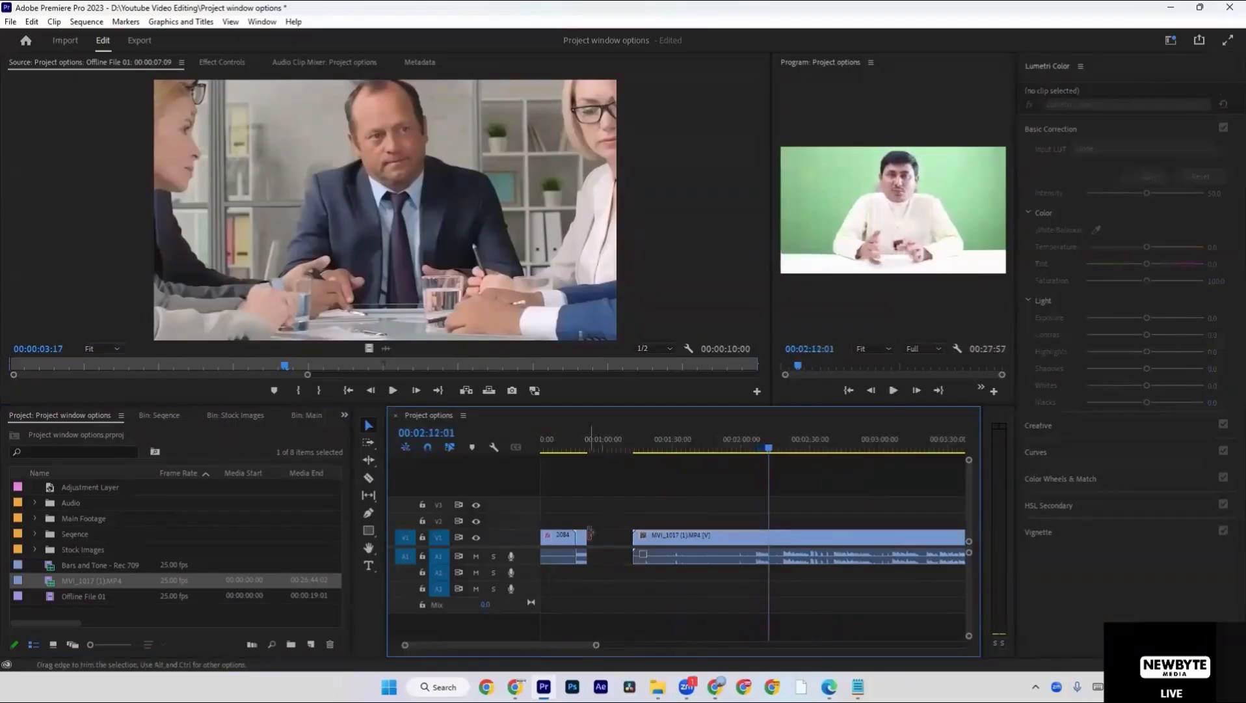
Move the Bars and Tone clip into the gap before the MVI_1017 (1).MP4 clip on tracks V1 and A1.
{"action": "left_click", "coordinate": [582, 536]}
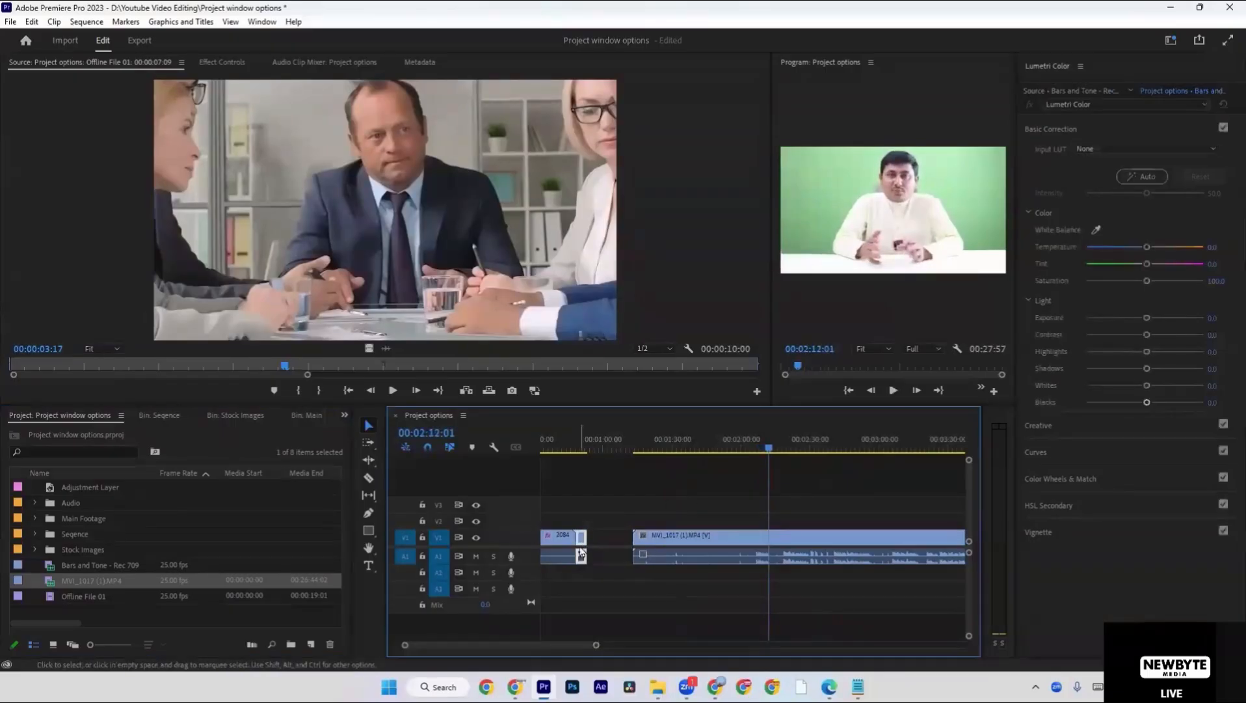
{"action": "left_click_drag", "start_coordinate": [582, 537], "coordinate": [613, 523]}
{"action": "left_click", "coordinate": [613, 522]}
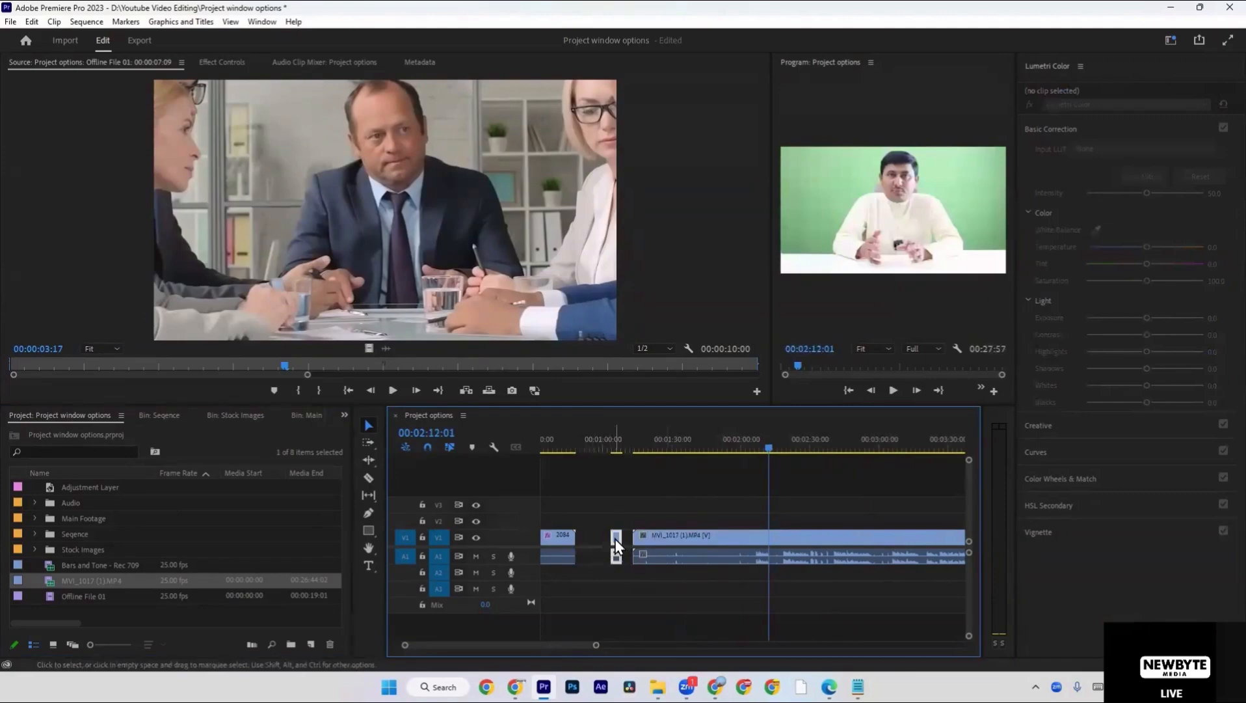
{"action": "mouse_move", "coordinate": [615, 540]}
{"action": "left_mouse_down"}
{"action": "mouse_move", "coordinate": [619, 509]}
{"action": "mouse_move", "coordinate": [753, 534]}
{"action": "mouse_move", "coordinate": [762, 493]}
{"action": "mouse_move", "coordinate": [763, 557]}
{"action": "mouse_move", "coordinate": [765, 487]}
{"action": "mouse_move", "coordinate": [765, 530]}
{"action": "mouse_move", "coordinate": [765, 506]}
{"action": "mouse_move", "coordinate": [612, 509]}
{"action": "mouse_move", "coordinate": [610, 544]}
{"action": "left_mouse_up"}
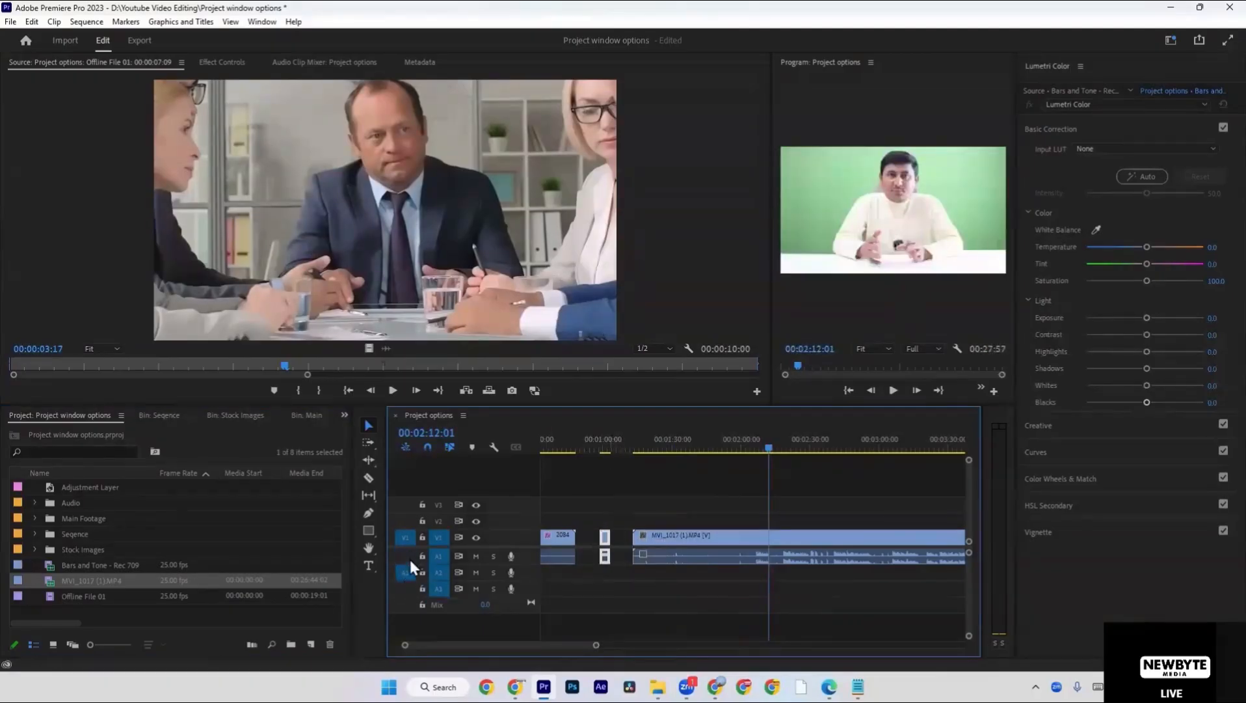
Move the Bars and Tone clip to tracks V2 and A2, and turn on targeting for V2 and V3.
{"action": "left_click_drag", "start_coordinate": [606, 541], "coordinate": [607, 568]}
{"action": "left_click", "coordinate": [613, 553]}
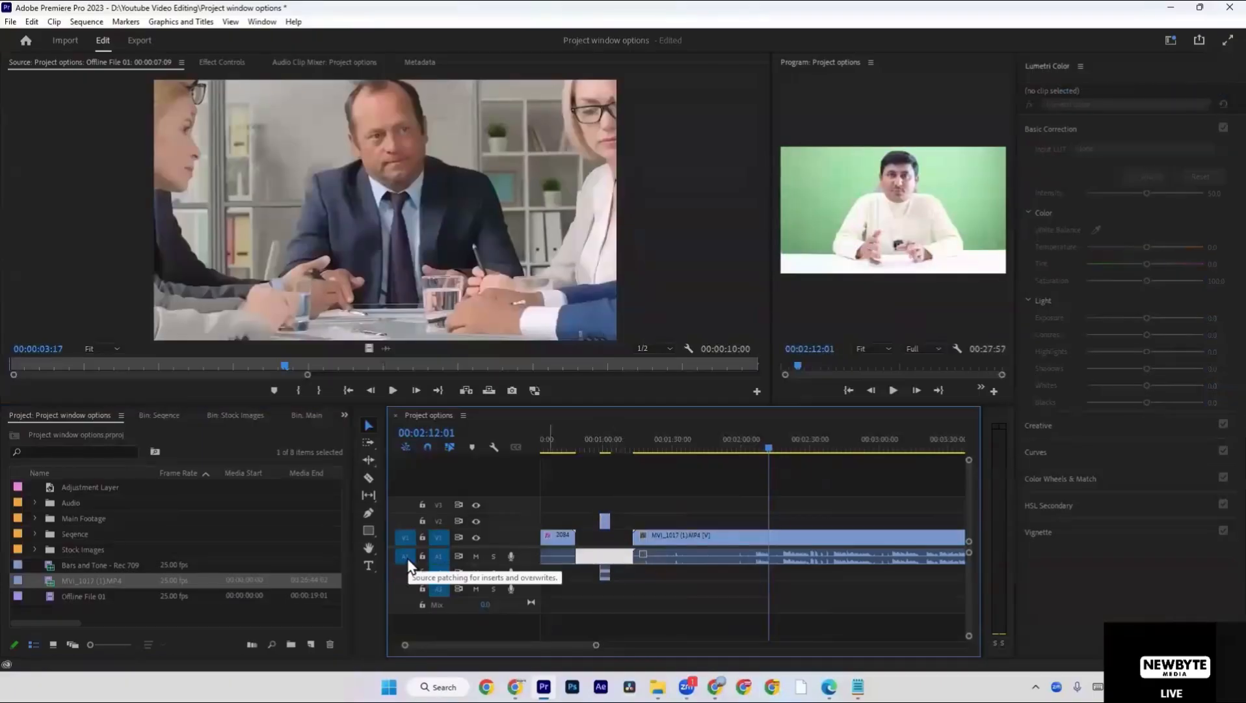
{"action": "left_click", "coordinate": [407, 557]}
{"action": "left_click", "coordinate": [439, 520]}
{"action": "left_click", "coordinate": [441, 506]}
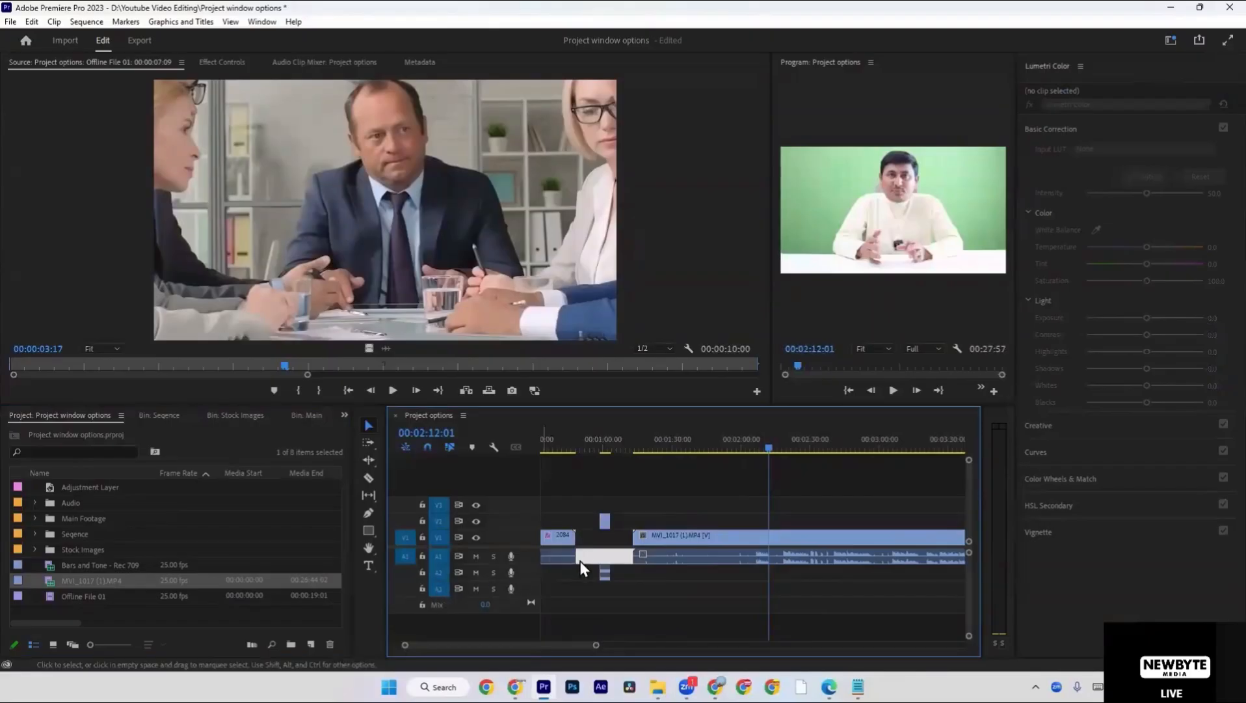
Undo the last Bars and Tone move and place the clip on V2 and A2 over MVI_1017 (1).MP4, ending at 00:02:12:01.
{"action": "key", "text": "ctrl+z"}
{"action": "key", "text": "ctrl+z"}
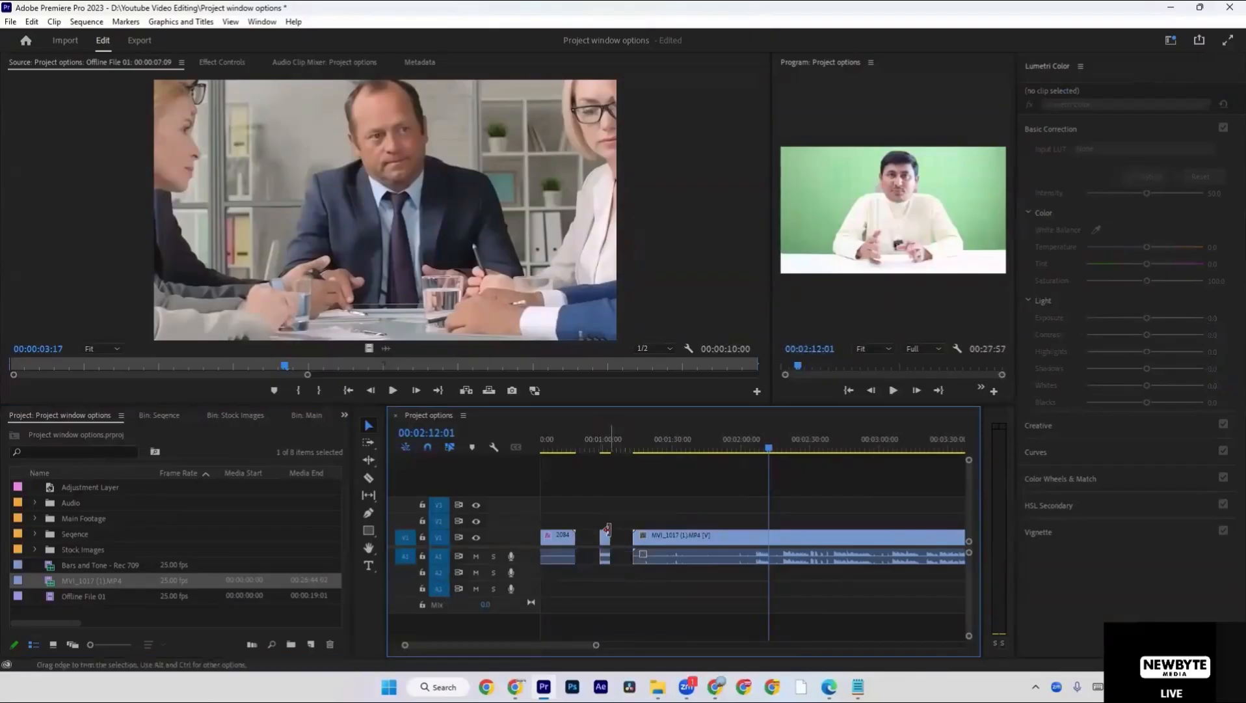
{"action": "left_click_drag", "start_coordinate": [607, 544], "coordinate": [604, 568]}
{"action": "left_click_drag", "start_coordinate": [607, 523], "coordinate": [765, 520]}
{"action": "left_click_drag", "start_coordinate": [759, 522], "coordinate": [757, 521]}
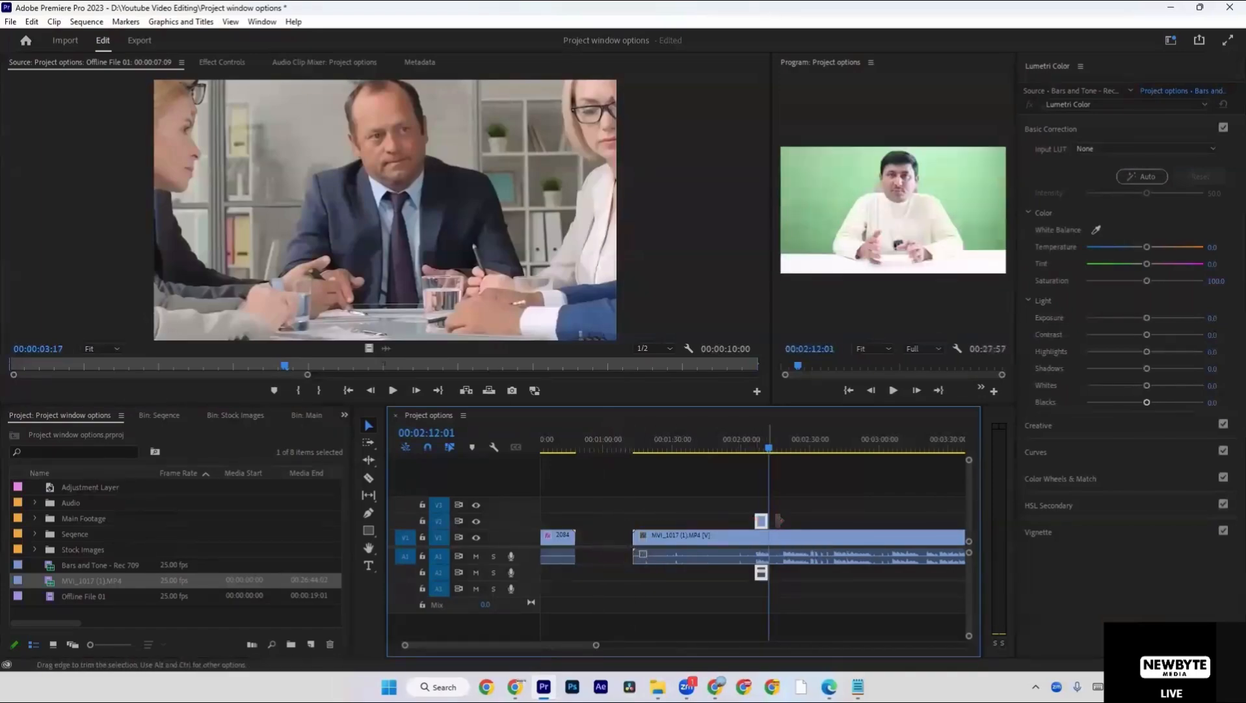
Trim the start of the Bars and Tone clip on V2 to about 00:02:08.
{"action": "left_click", "coordinate": [780, 519]}
{"action": "scroll", "coordinate": [777, 521], "scroll_direction": "up", "scroll_amount": 3}
{"action": "scroll", "coordinate": [760, 515], "scroll_direction": "up", "scroll_amount": 2}
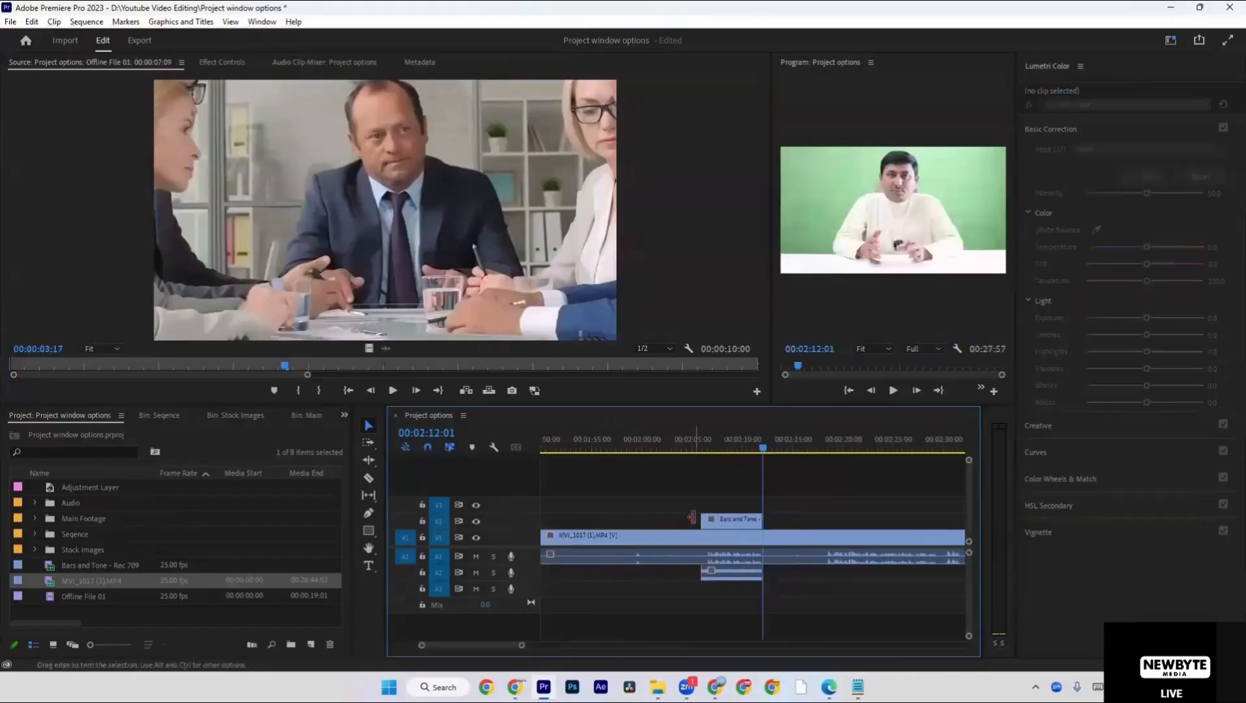
{"action": "left_click_drag", "start_coordinate": [703, 520], "coordinate": [722, 523]}
Play the sequence from about 00:02:06 through the trimmed Bars and Tone clip, stopping at 00:02:12:06.
{"action": "left_click", "coordinate": [704, 449]}
{"action": "key", "text": "space"}
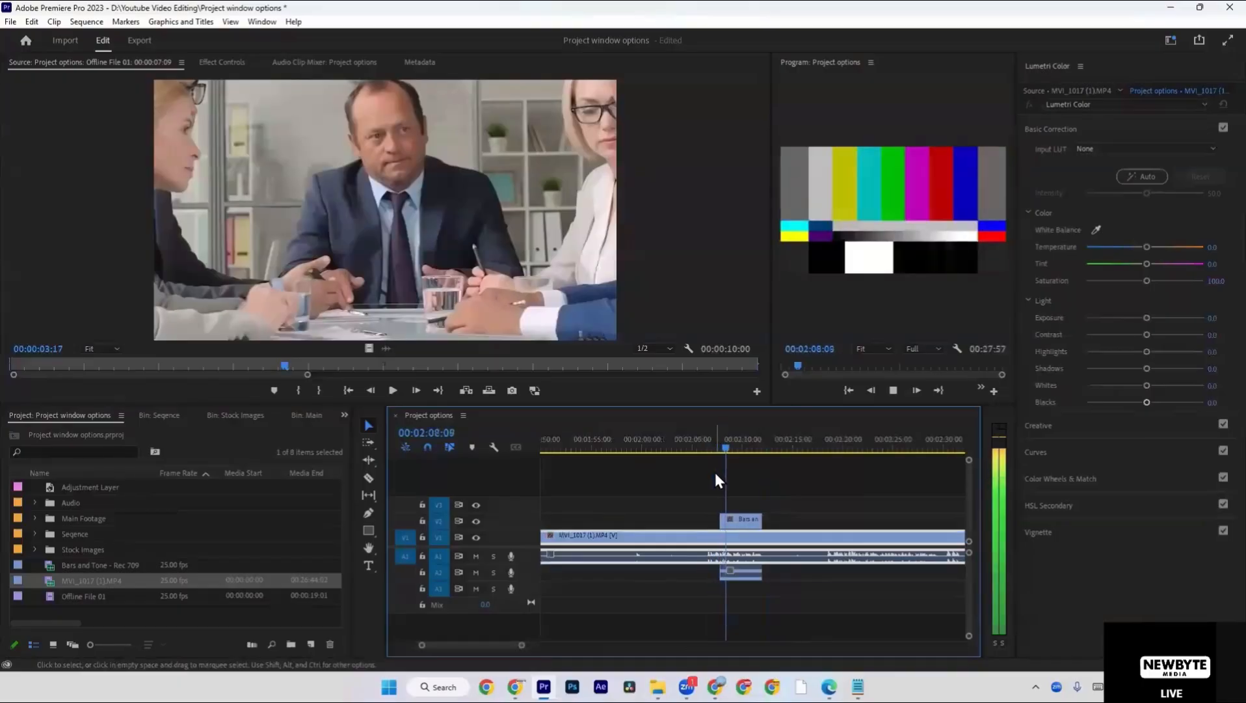
{"action": "left_click", "coordinate": [752, 519]}
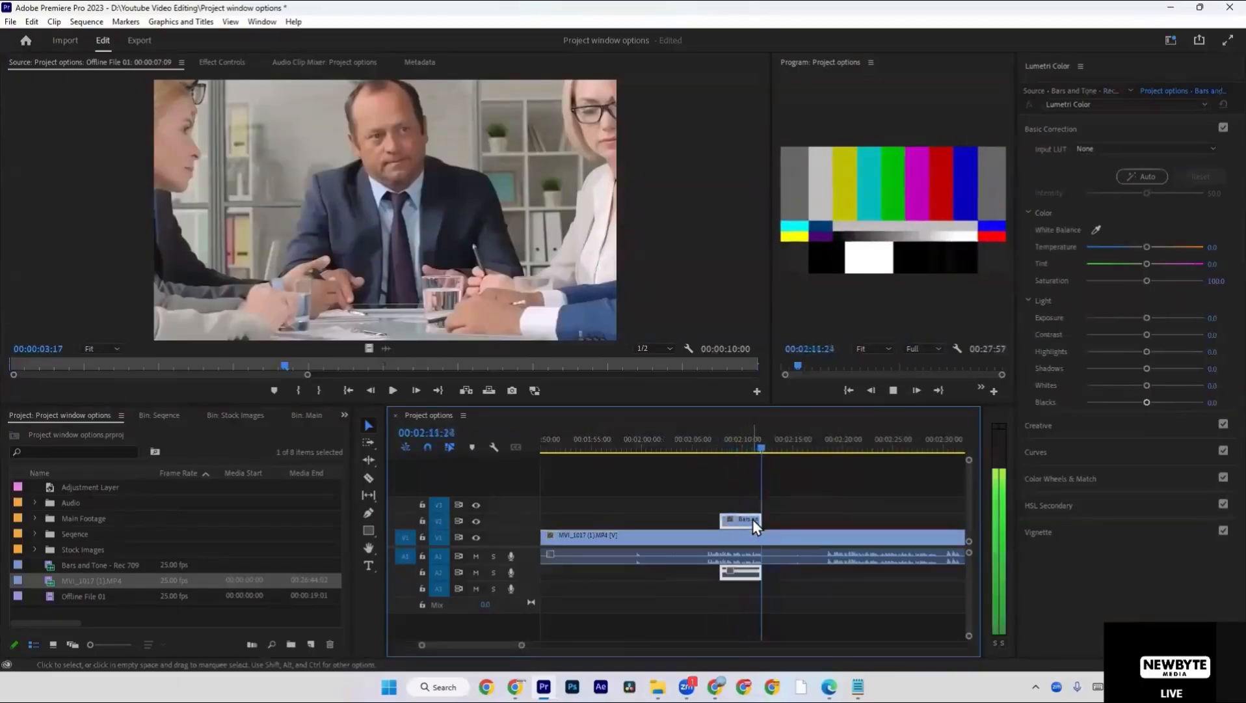
{"action": "key", "text": "space"}
{"action": "left_click", "coordinate": [745, 504]}
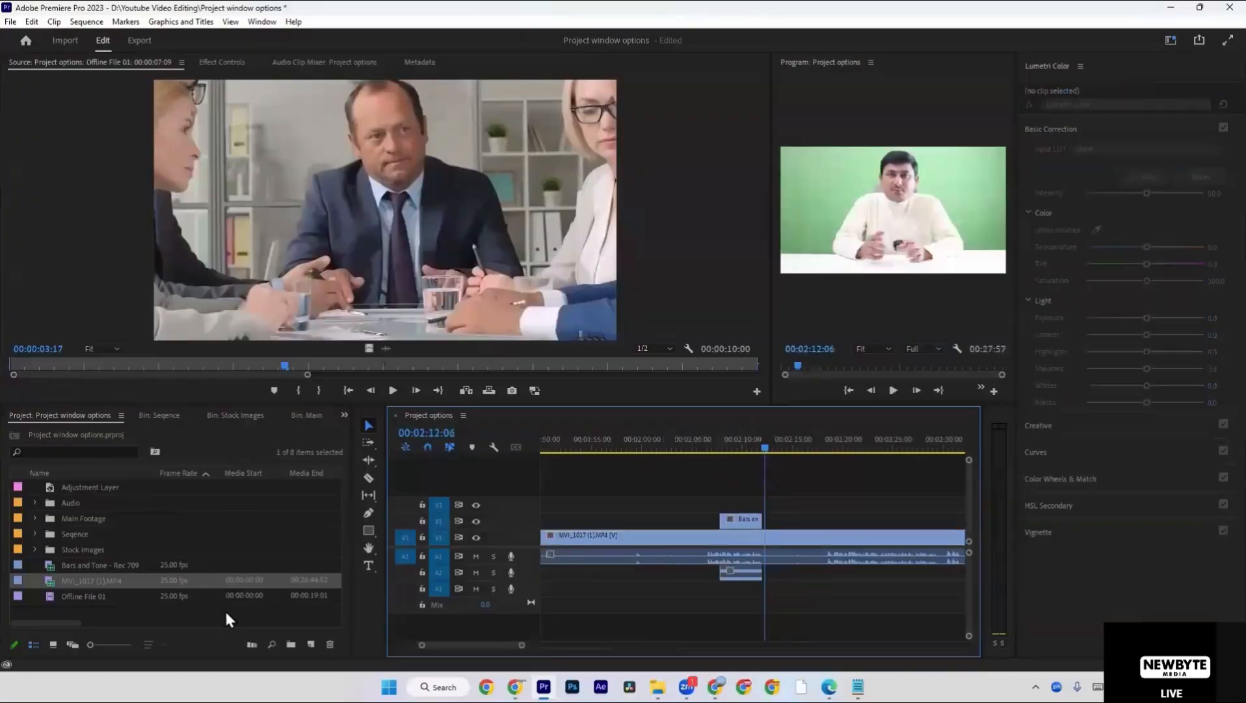
Create a Black Video item at 1920 × 1080, 25.00 fps, with Square Pixels (1.0).
{"action": "left_click", "coordinate": [226, 616]}
{"action": "right_click", "coordinate": [226, 613]}
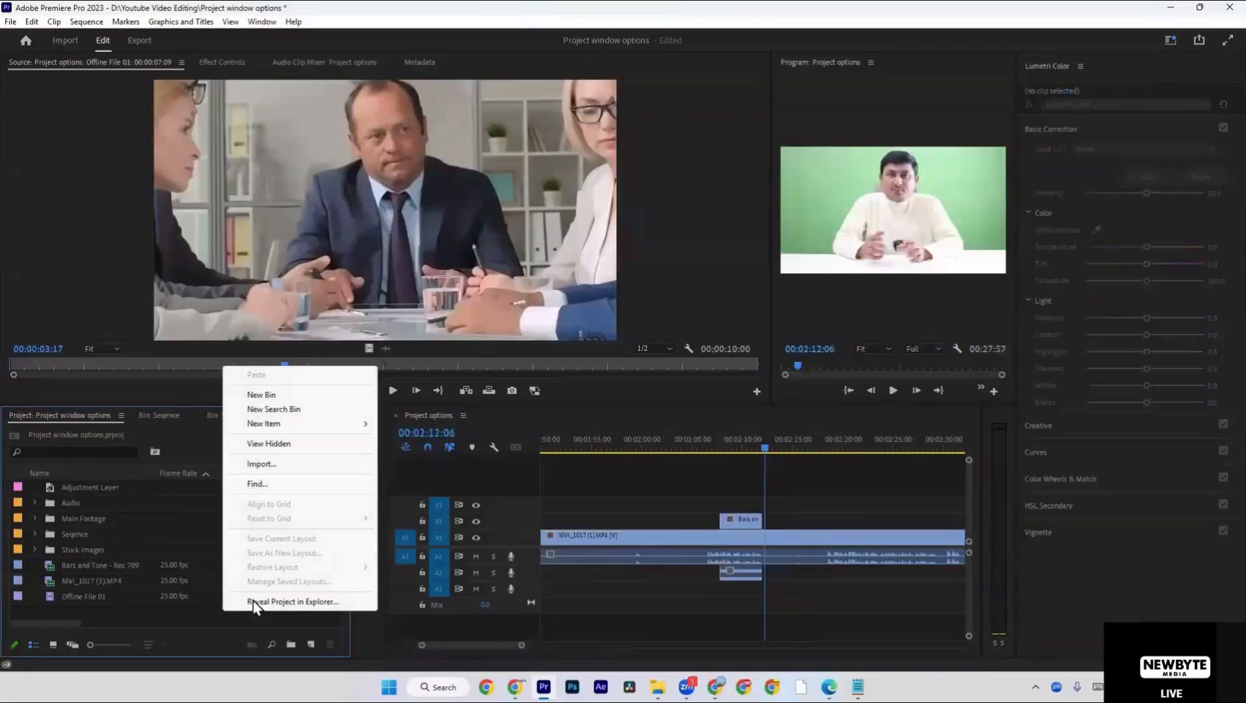
{"action": "mouse_move", "coordinate": [304, 429]}
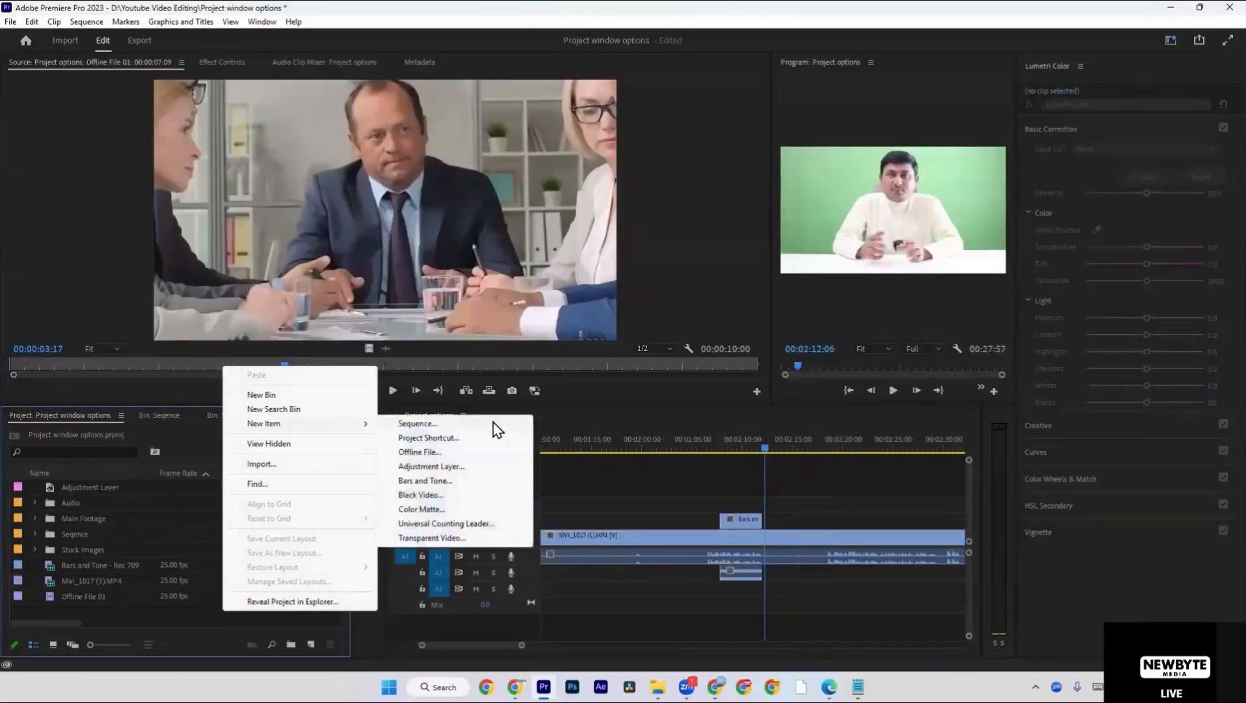
{"action": "left_click", "coordinate": [475, 496]}
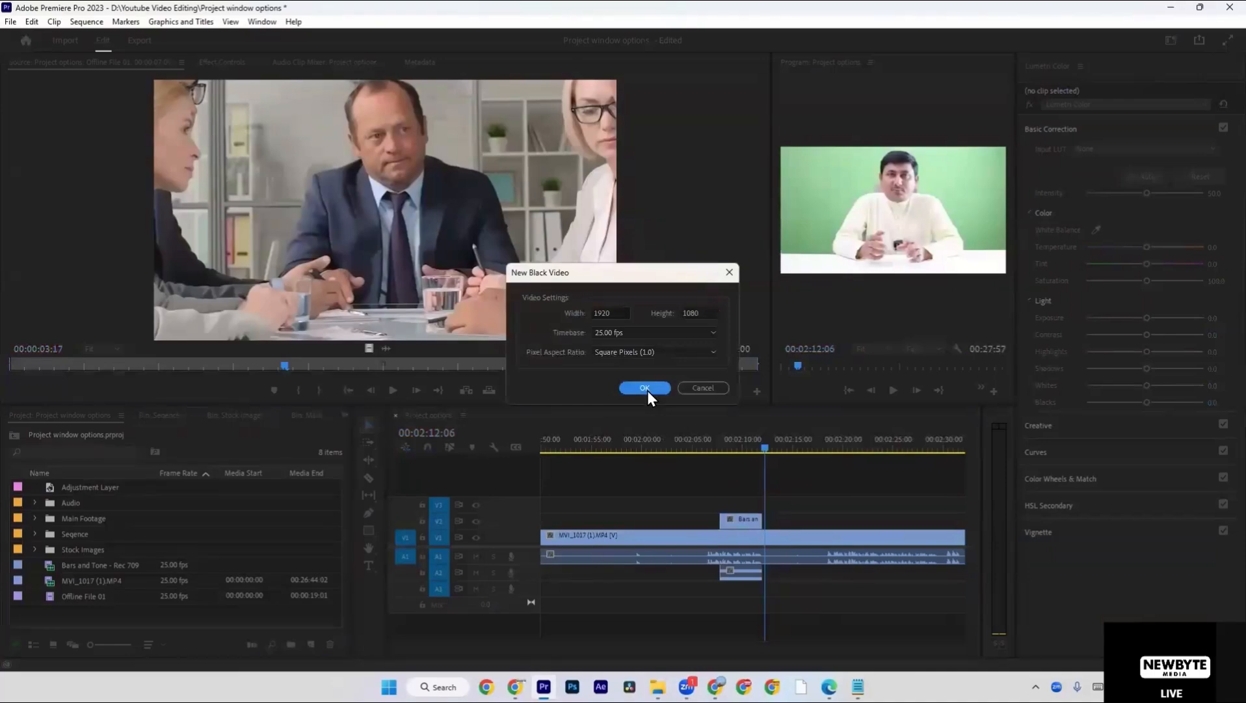
{"action": "left_click", "coordinate": [644, 388]}
Place the Black Video item on V2 above Offline File 01 from 00:00:07:09 and lower its opacity to reveal the footage.
{"action": "left_click", "coordinate": [662, 479]}
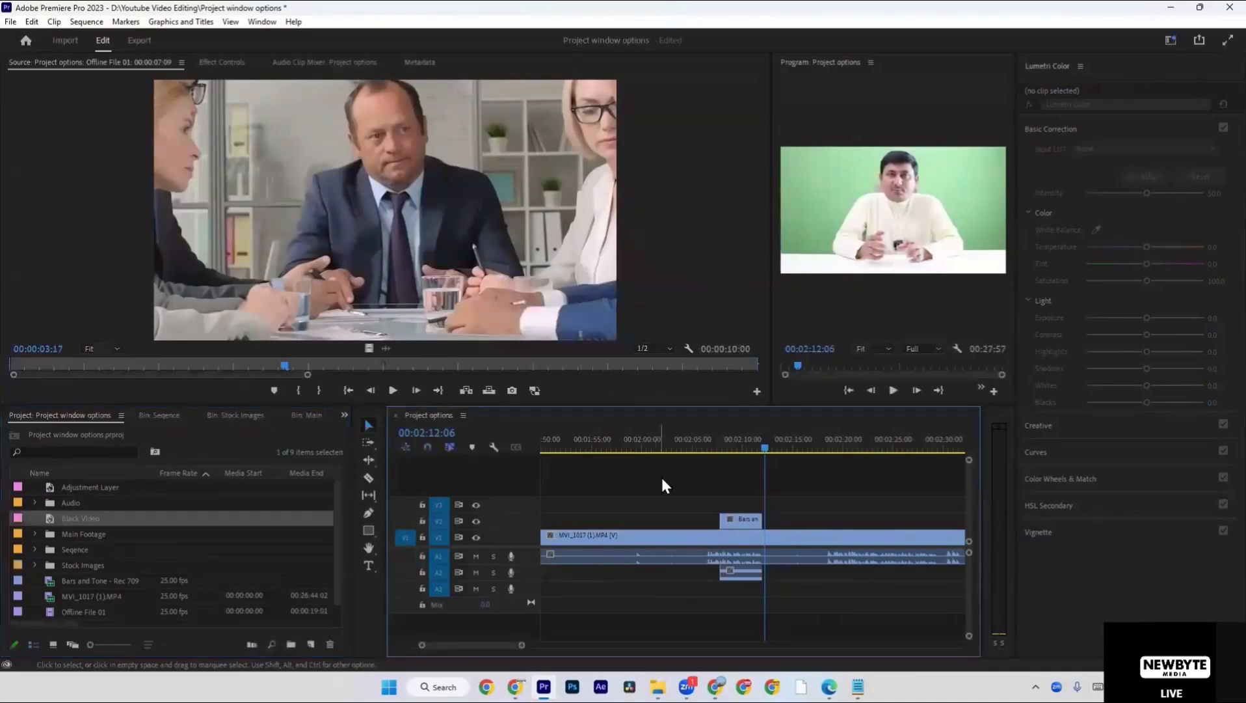
{"action": "key", "text": "Home"}
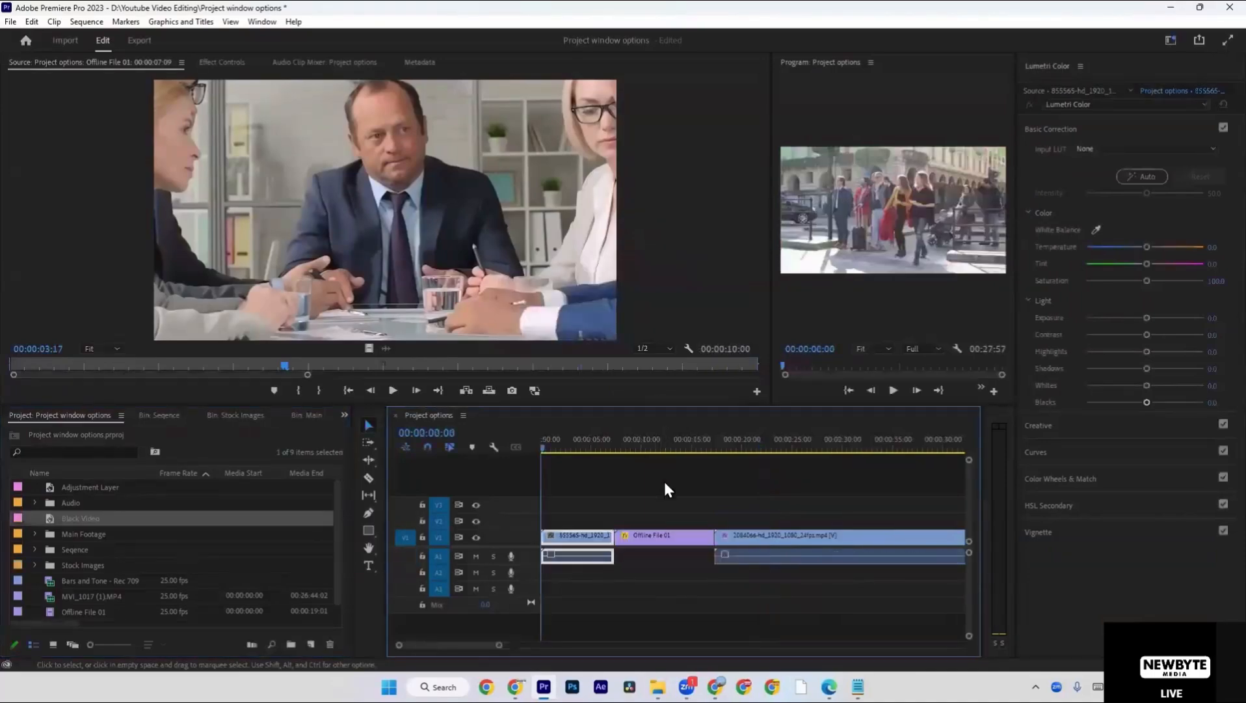
{"action": "left_click_drag", "start_coordinate": [558, 445], "coordinate": [671, 451]}
{"action": "key", "text": "Up"}
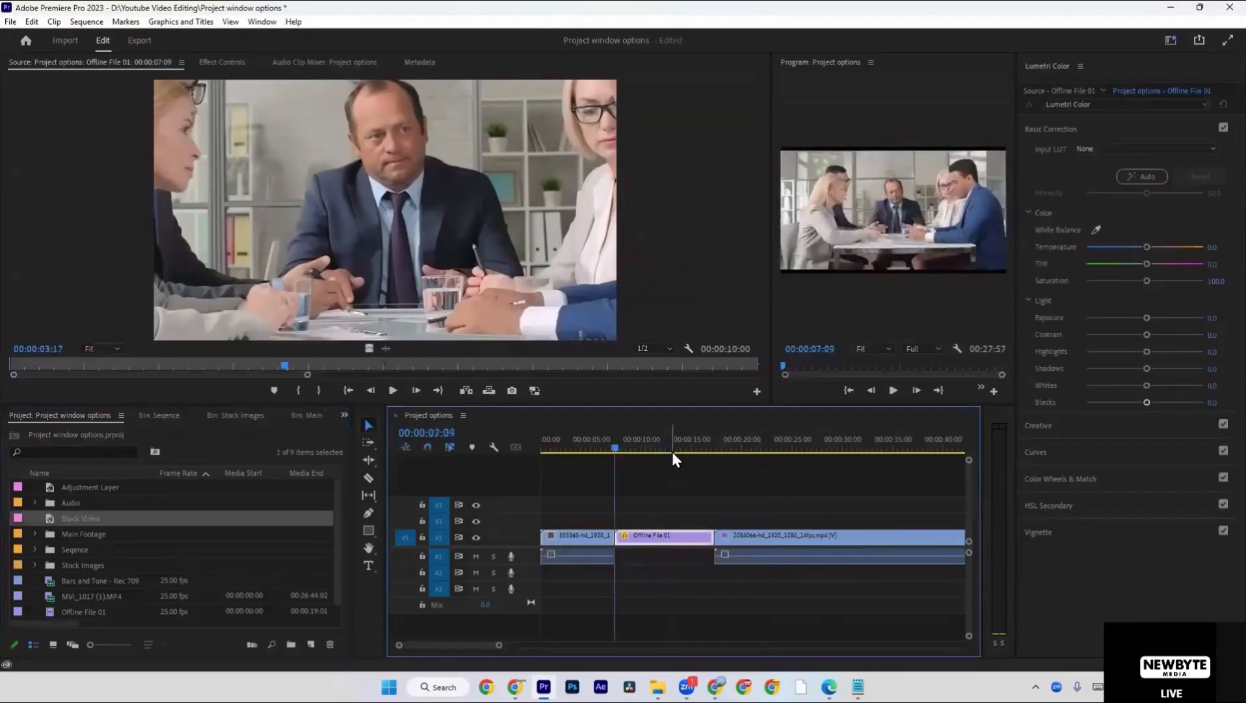
{"action": "left_click_drag", "start_coordinate": [52, 517], "coordinate": [714, 524]}
{"action": "left_click_drag", "start_coordinate": [635, 448], "coordinate": [654, 449]}
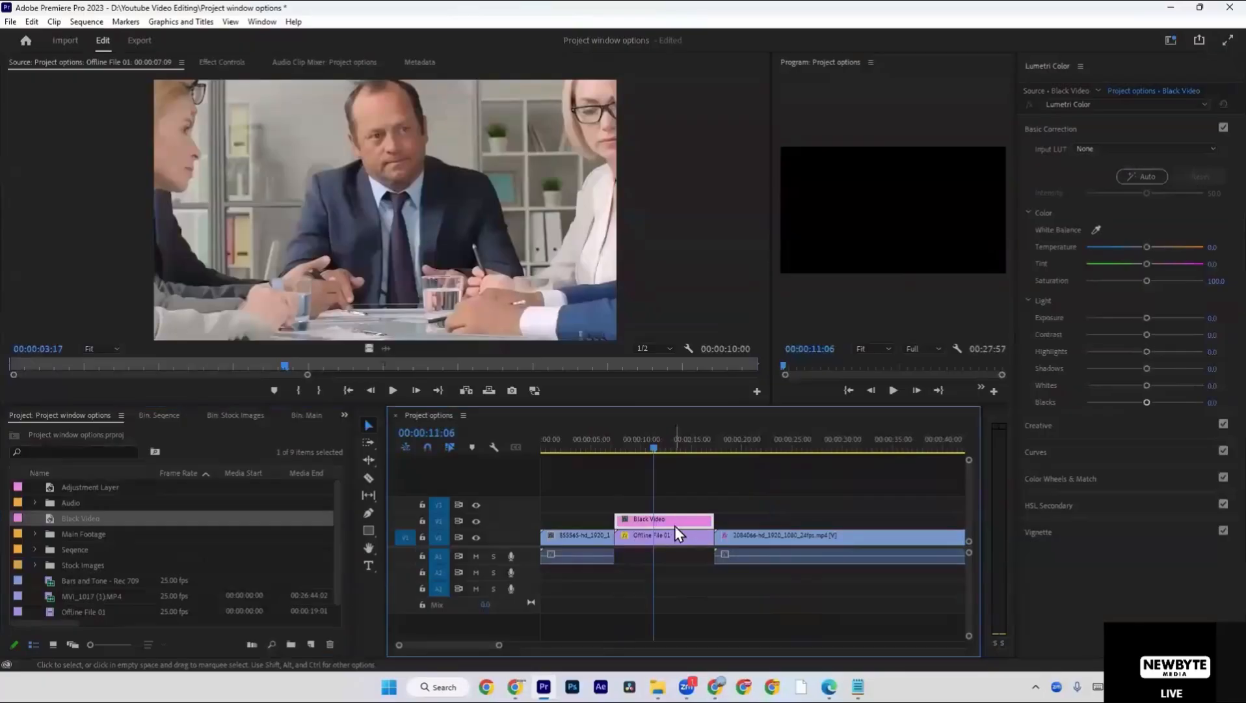
{"action": "left_click", "coordinate": [222, 63]}
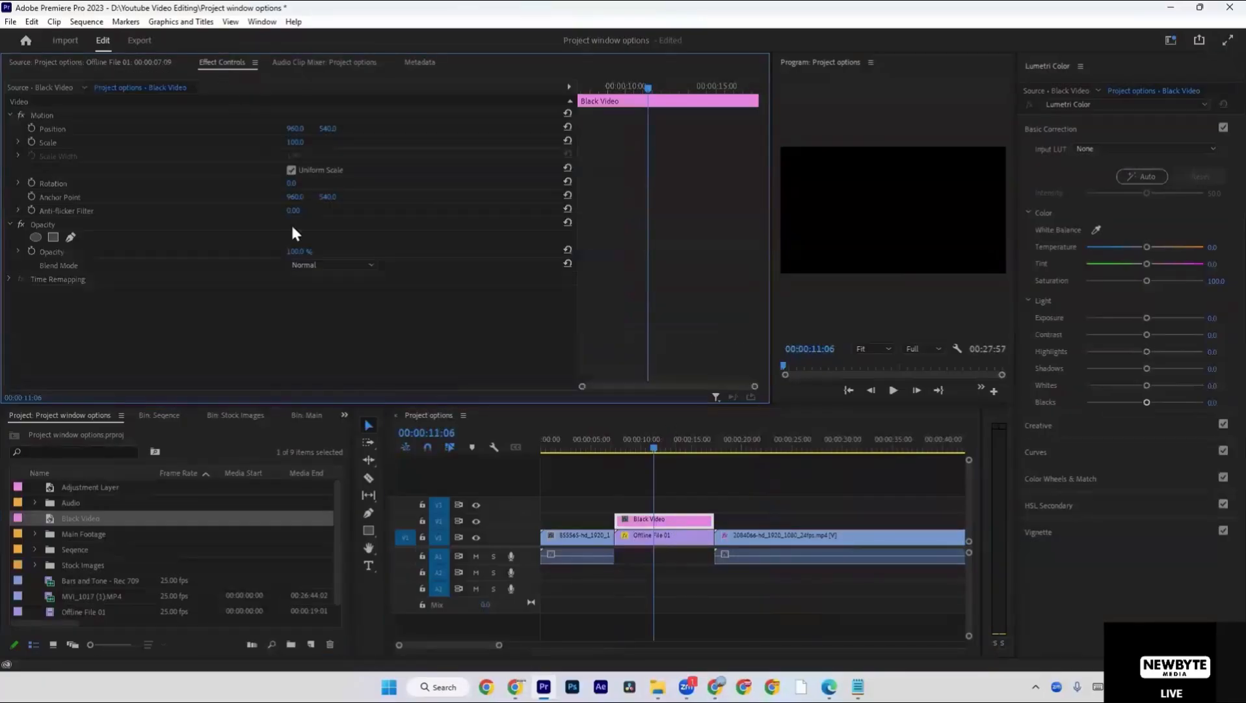
{"action": "left_click_drag", "start_coordinate": [296, 252], "coordinate": [271, 252]}
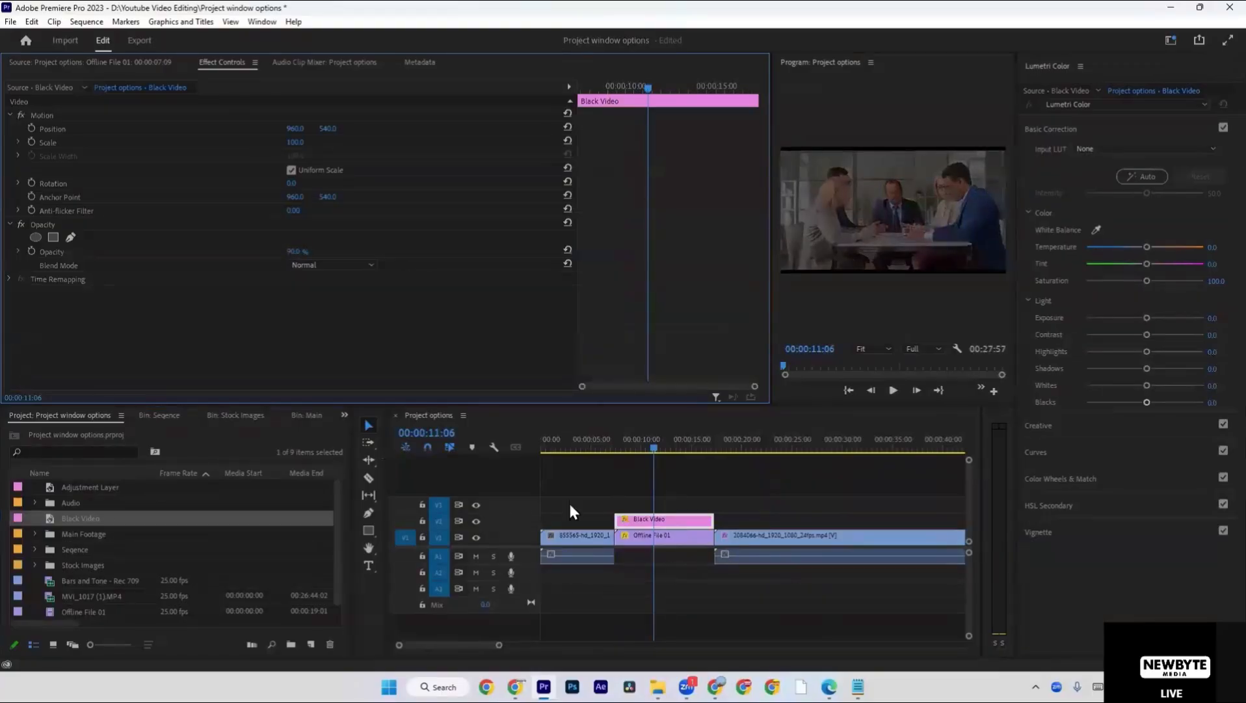
Increase the scale of the Offline File 01 clip on V1 slightly so it fills the frame.
{"action": "left_click", "coordinate": [646, 535]}
{"action": "left_click", "coordinate": [304, 138]}
{"action": "key", "text": "Up"}
{"action": "key", "text": "Up"}
{"action": "key", "text": "Up"}
{"action": "key", "text": "Up"}
{"action": "key", "text": "Up"}
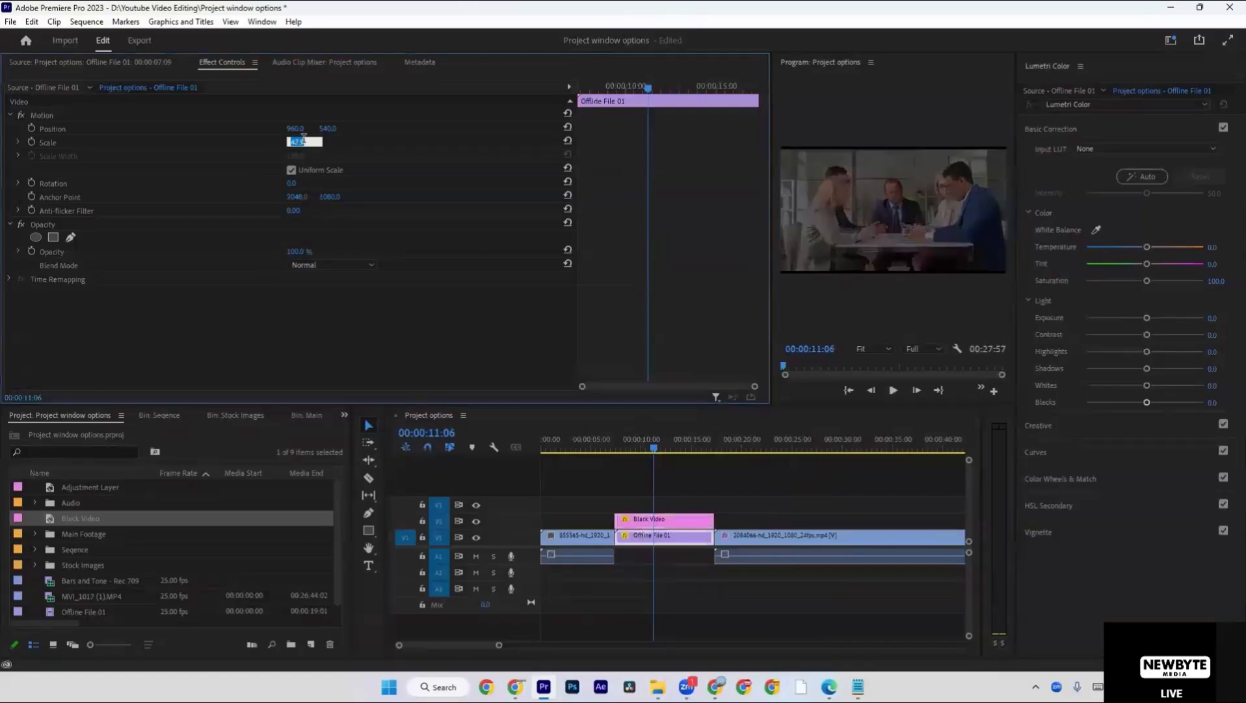
Set the opacity of the Black Video clip on V2 to 90%.
{"action": "left_click", "coordinate": [706, 519]}
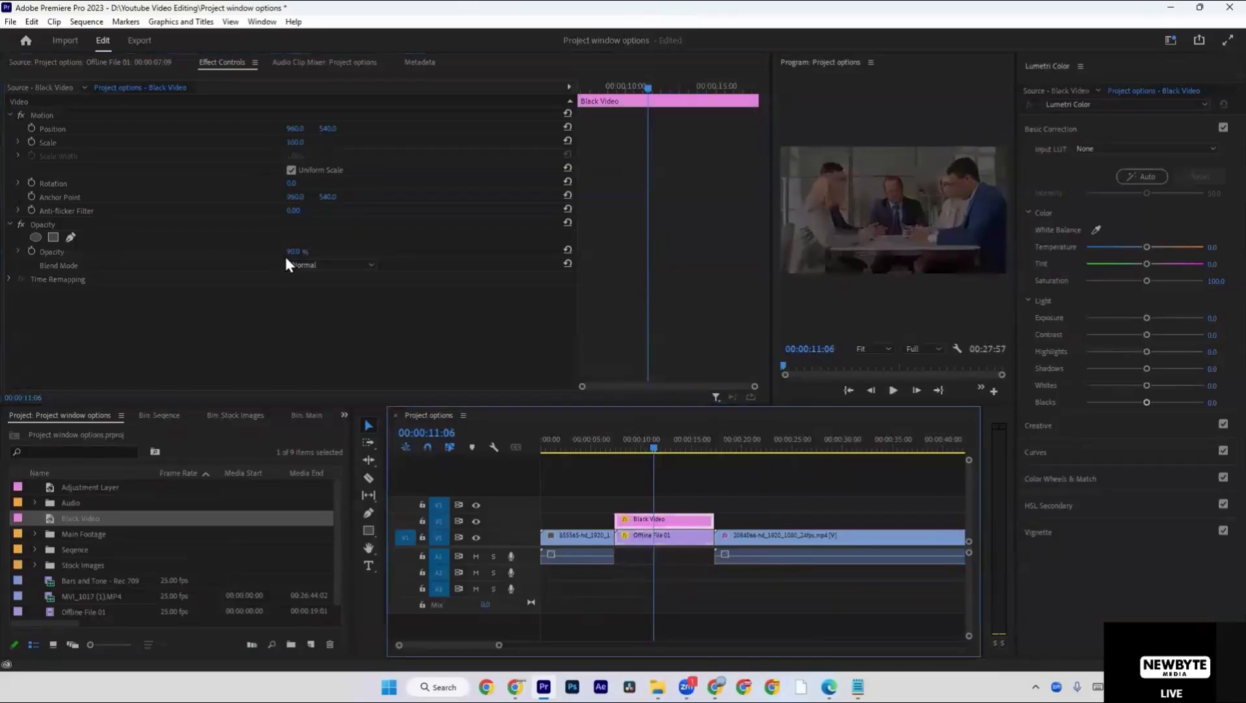
{"action": "left_click_drag", "start_coordinate": [293, 253], "coordinate": [345, 253]}
{"action": "left_click", "coordinate": [304, 252]}
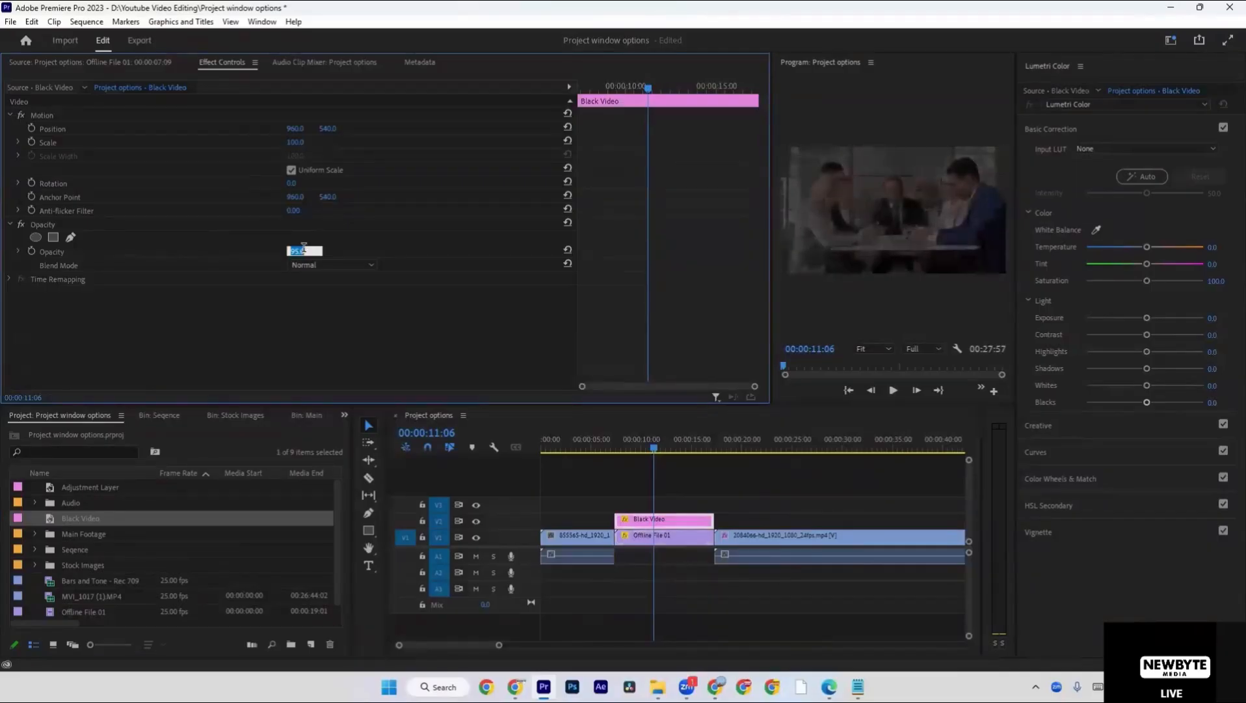
{"action": "type", "text": "90"}
{"action": "key", "text": "Return"}
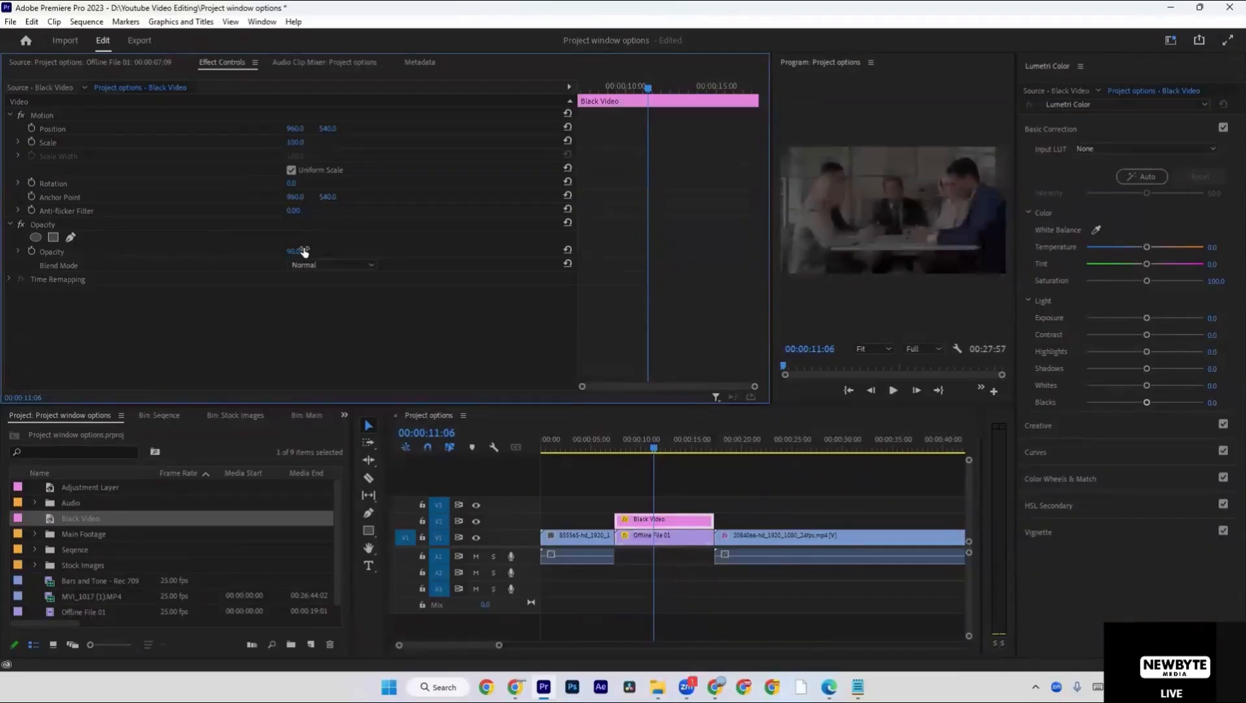
Add the title text "video Editing" over the footage at 00:00:11:06 with the Type tool and set it to All Caps.
{"action": "left_click", "coordinate": [667, 464]}
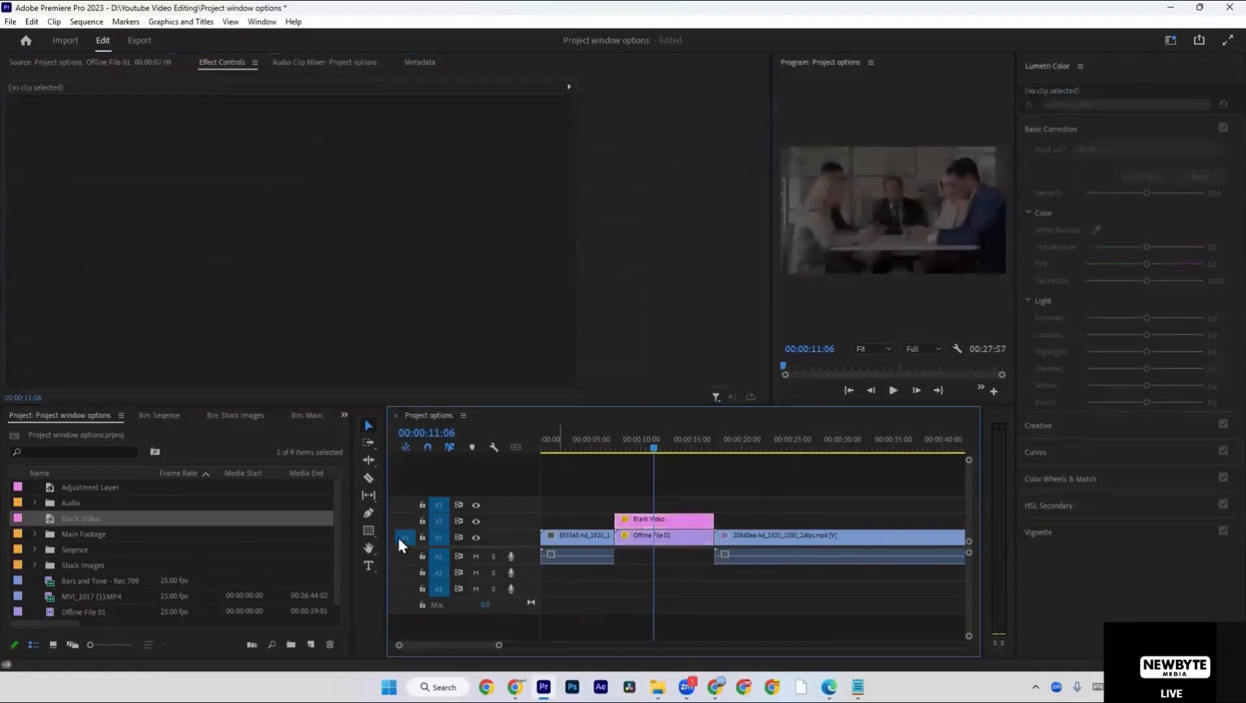
{"action": "left_click", "coordinate": [369, 565]}
{"action": "left_click", "coordinate": [841, 226]}
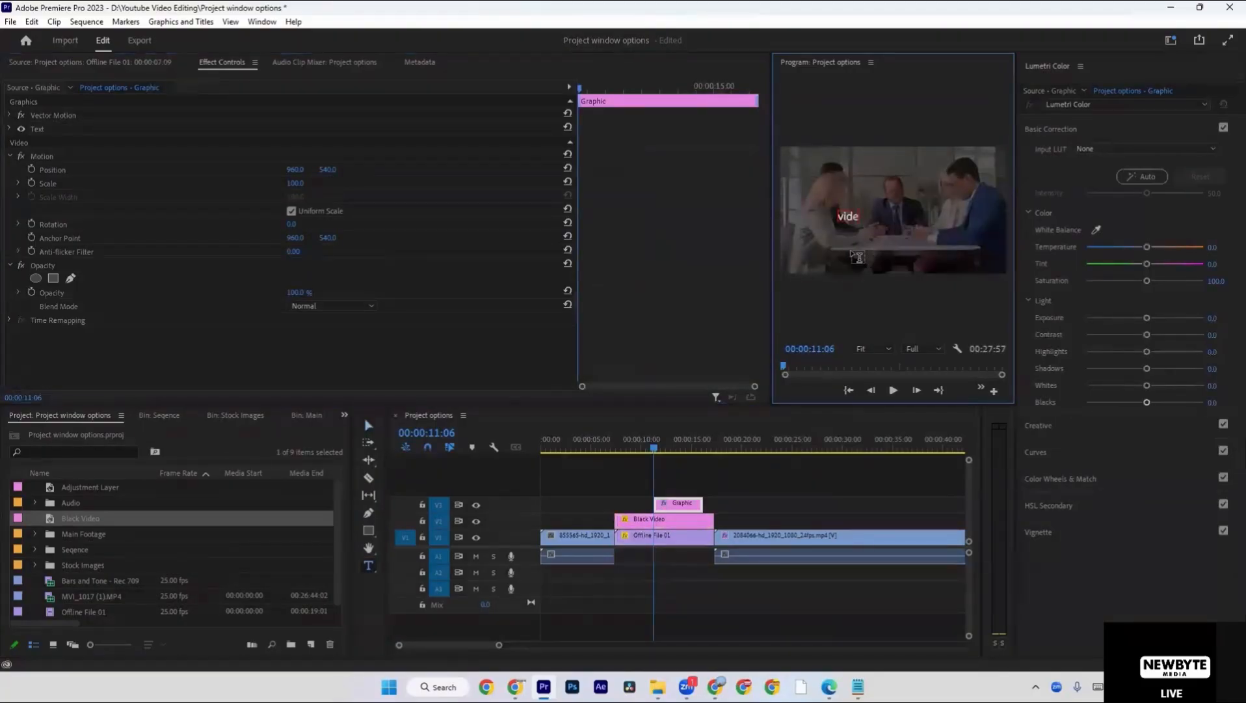
{"action": "type", "text": "WE"}
{"action": "key", "text": "ctrl+a"}
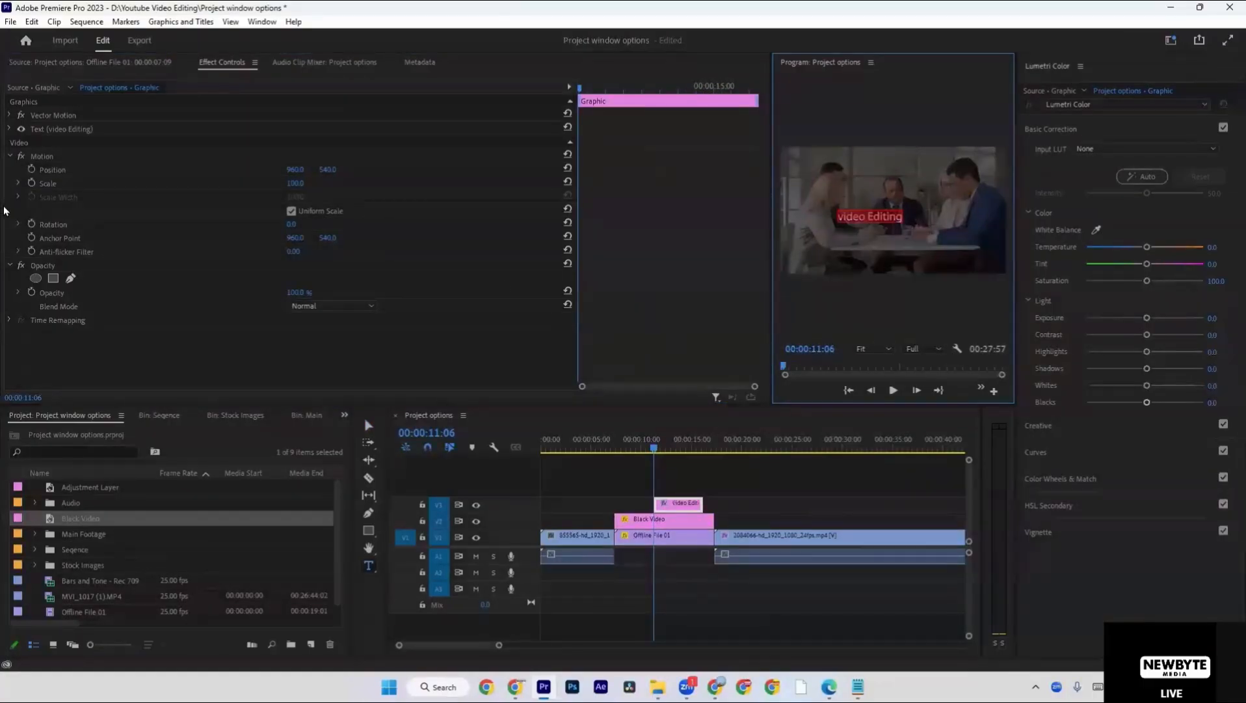
{"action": "left_click", "coordinate": [8, 133]}
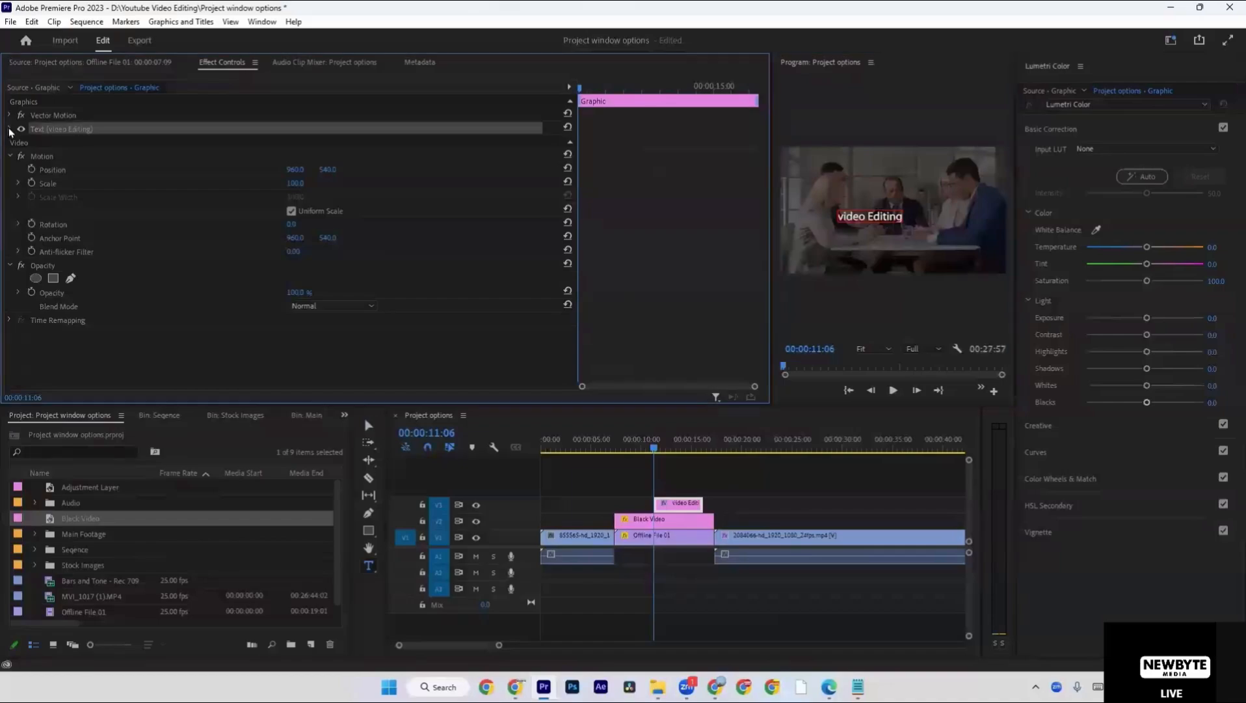
{"action": "left_click", "coordinate": [8, 130]}
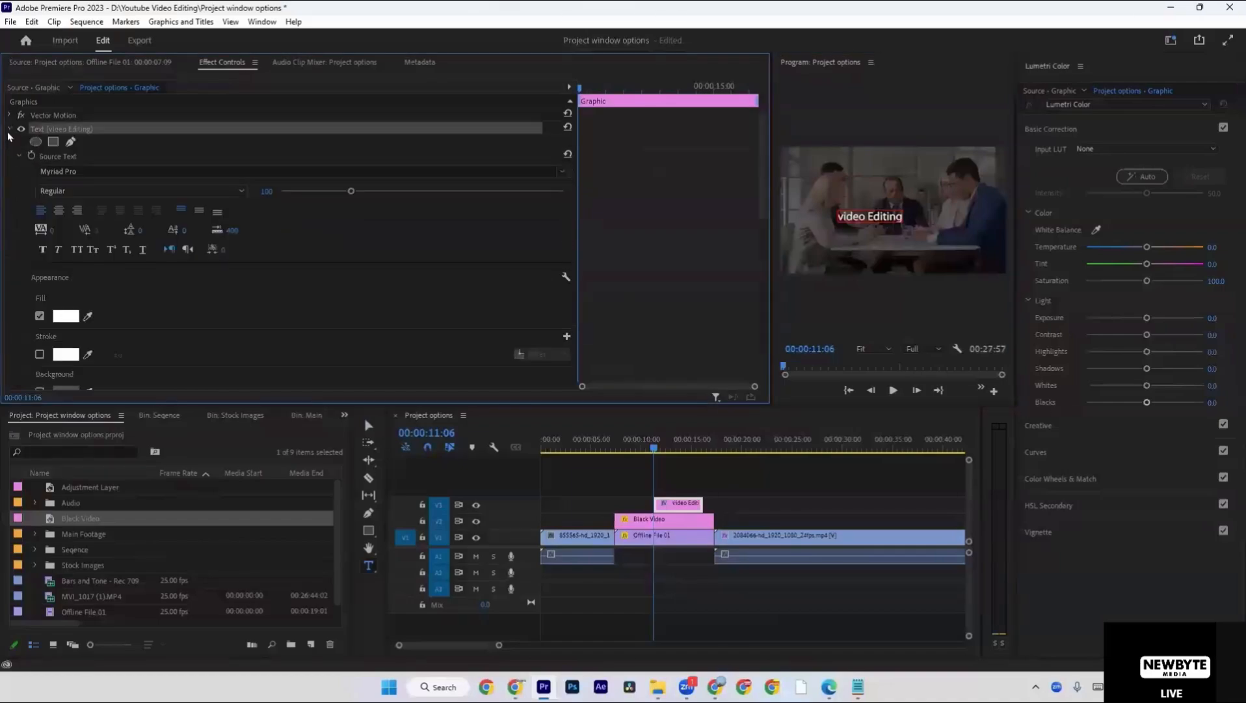
{"action": "left_click", "coordinate": [77, 250]}
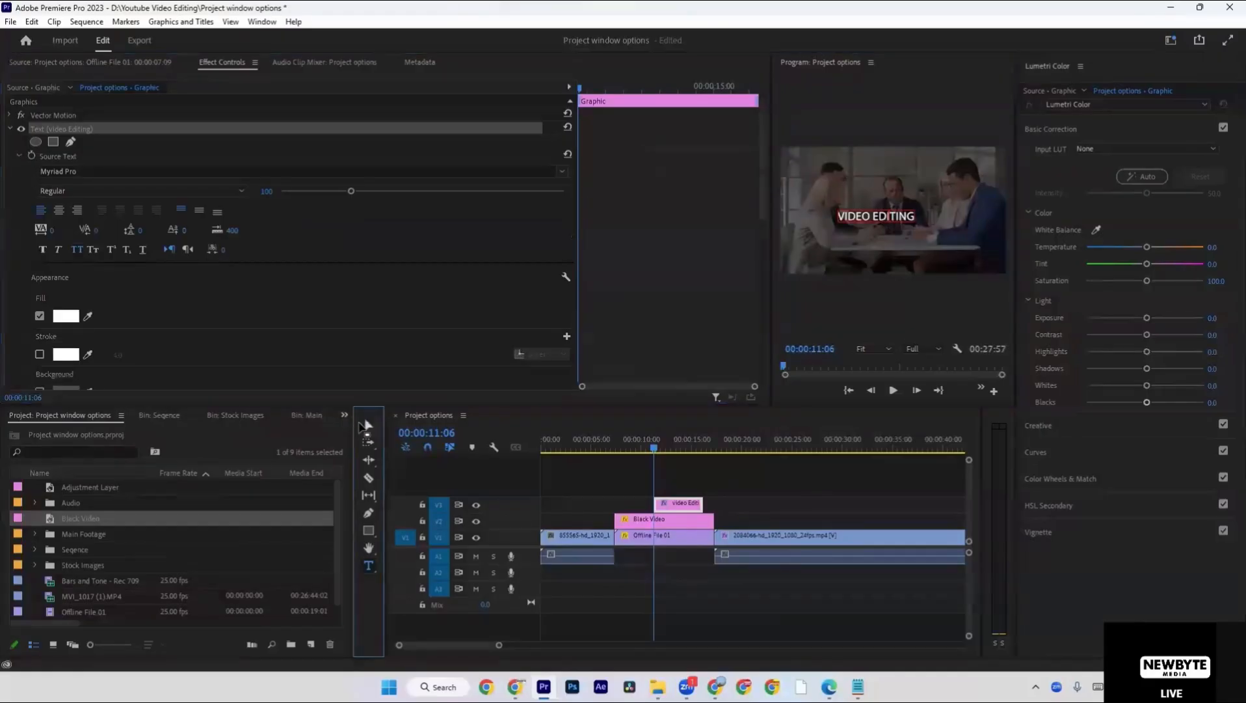
Enlarge the title text and centre it in the frame using the maximized program view.
{"action": "key", "text": "grave"}
{"action": "left_click_drag", "start_coordinate": [709, 369], "coordinate": [926, 343]}
{"action": "key", "text": "grave"}
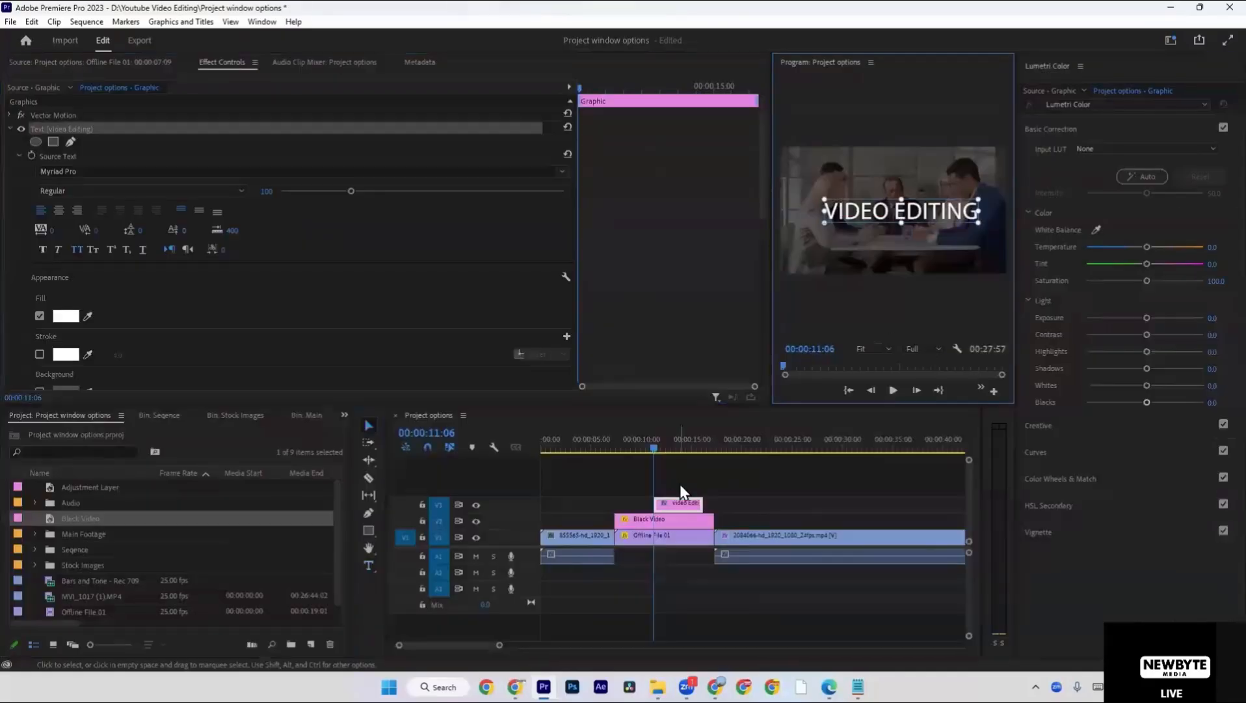
Change the title's font to Anton and enlarge the text to a scale of about 263.
{"action": "left_click", "coordinate": [99, 170]}
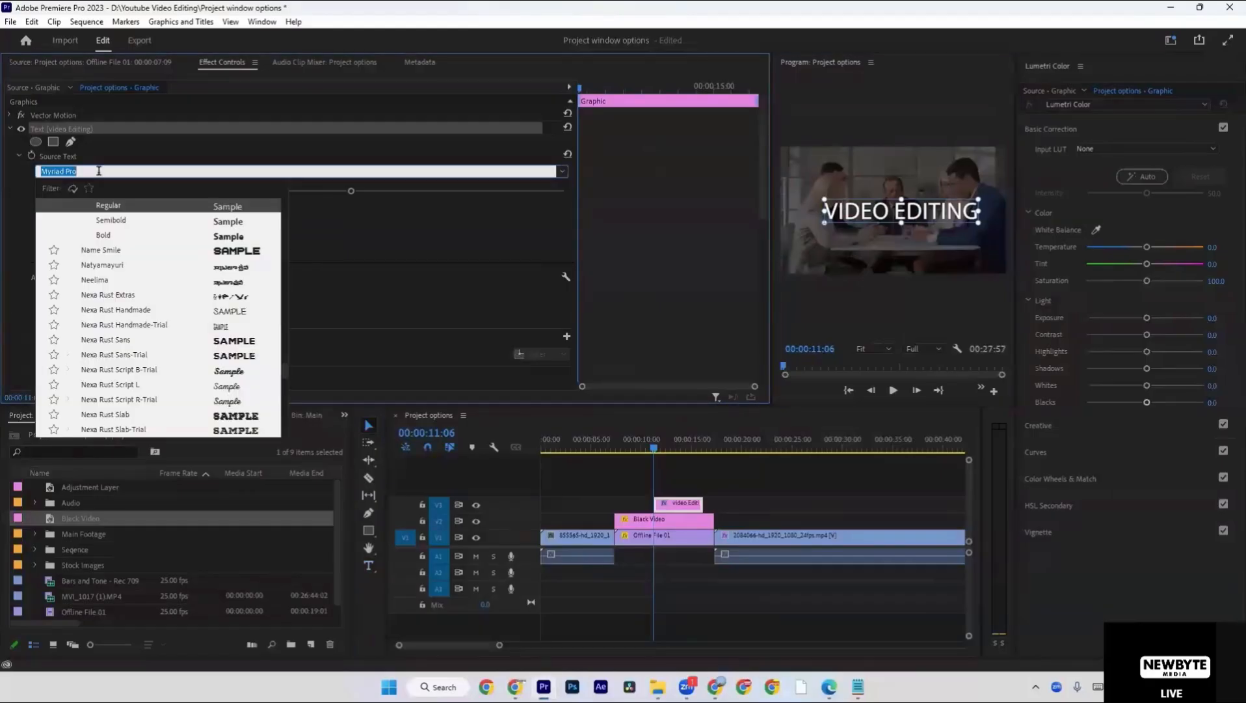
{"action": "type", "text": "anto"}
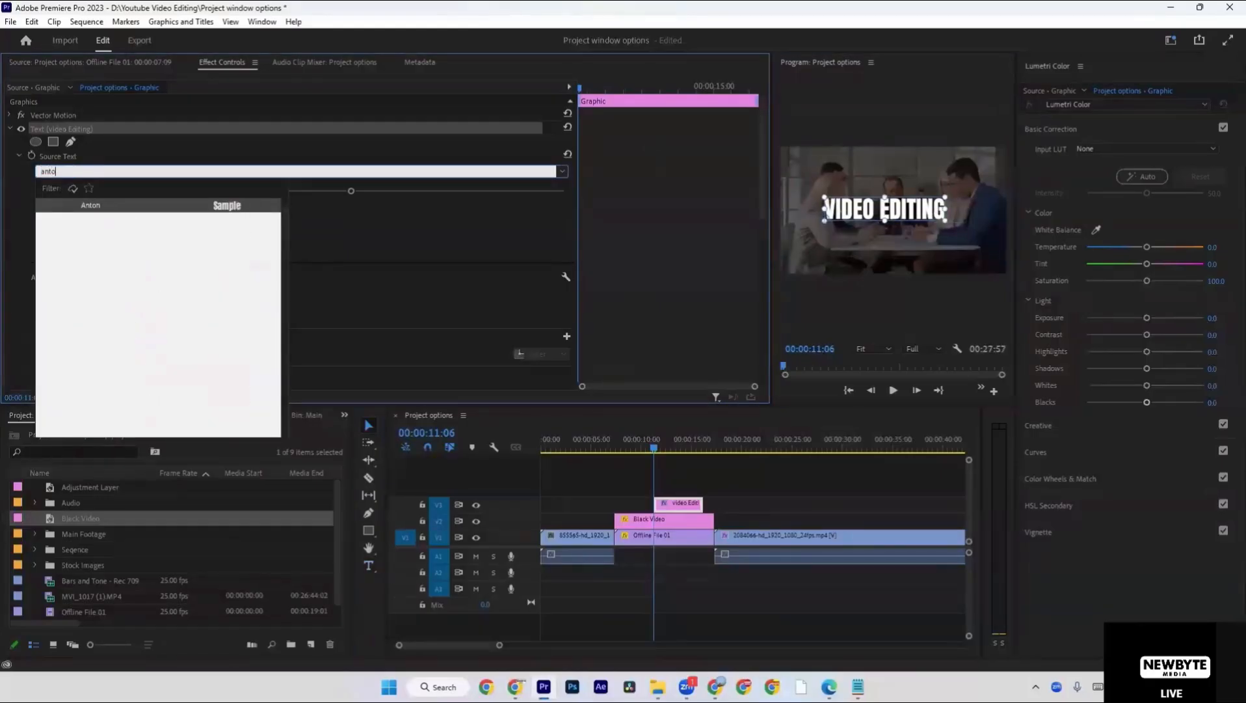
{"action": "left_click", "coordinate": [127, 207]}
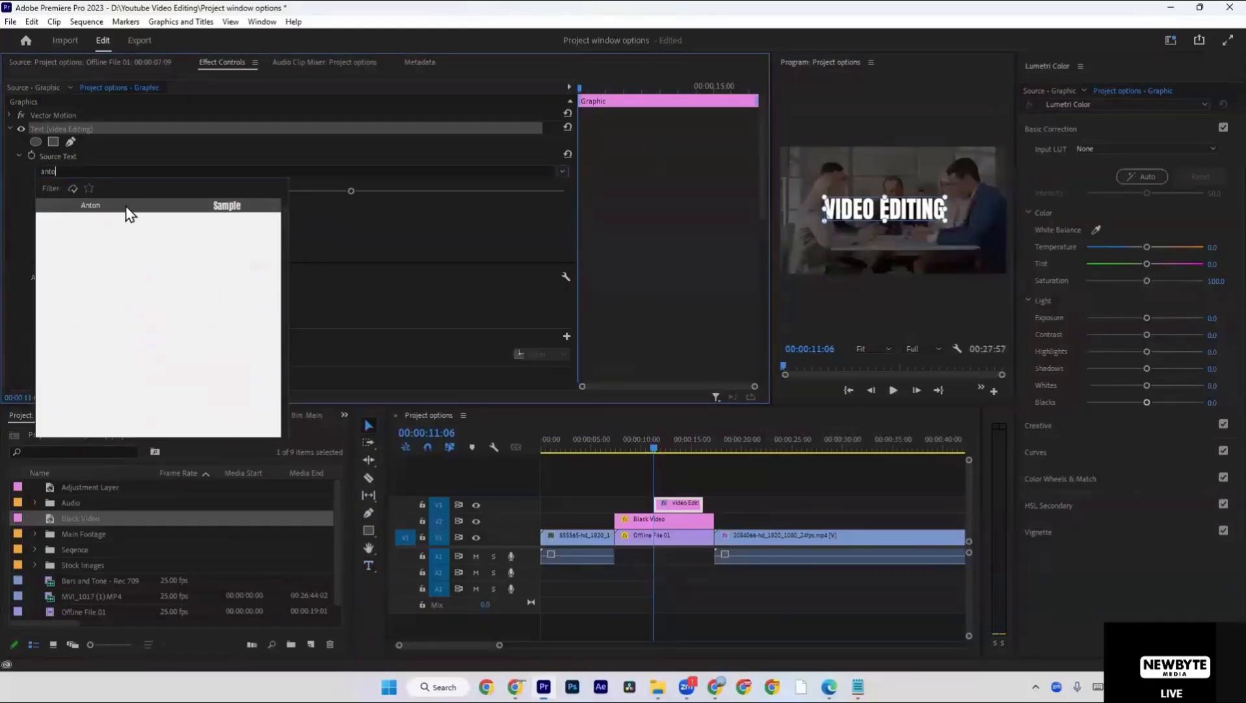
{"action": "left_click_drag", "start_coordinate": [946, 208], "coordinate": [977, 209]}
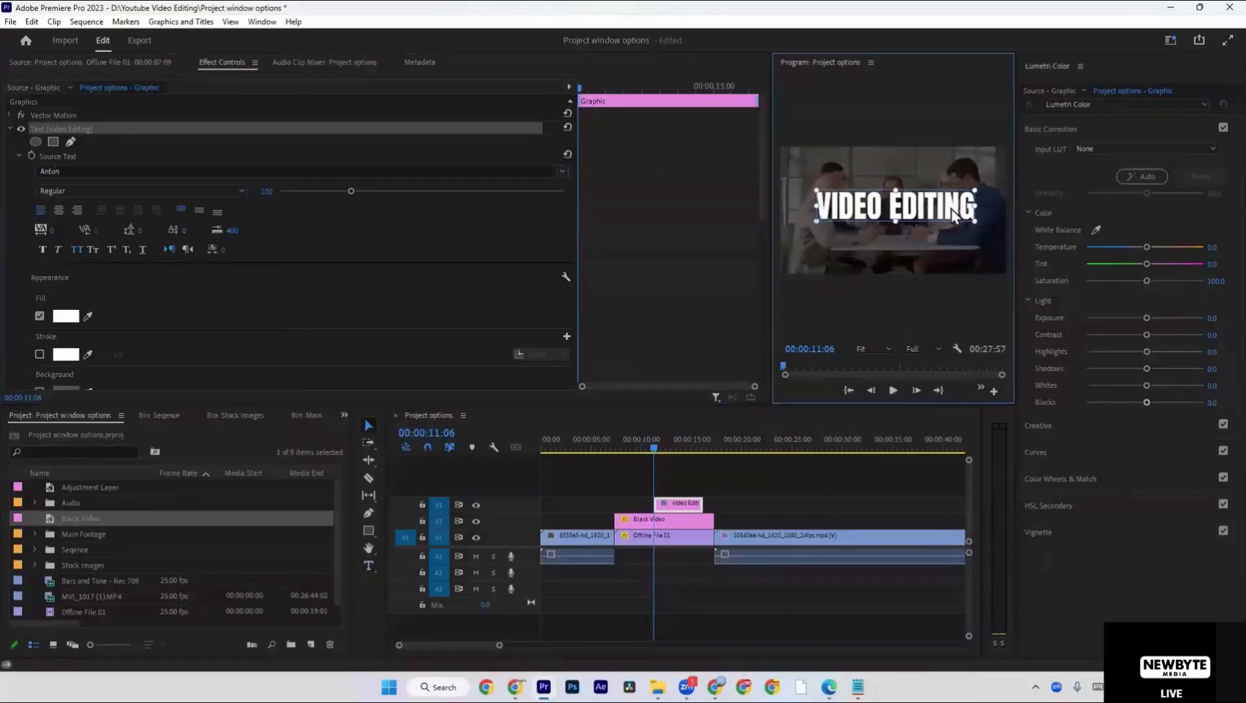
Set the blend mode of the title graphic to Overlay.
{"action": "scroll", "coordinate": [185, 316], "scroll_direction": "down", "scroll_amount": 2}
{"action": "scroll", "coordinate": [186, 317], "scroll_direction": "down", "scroll_amount": 8}
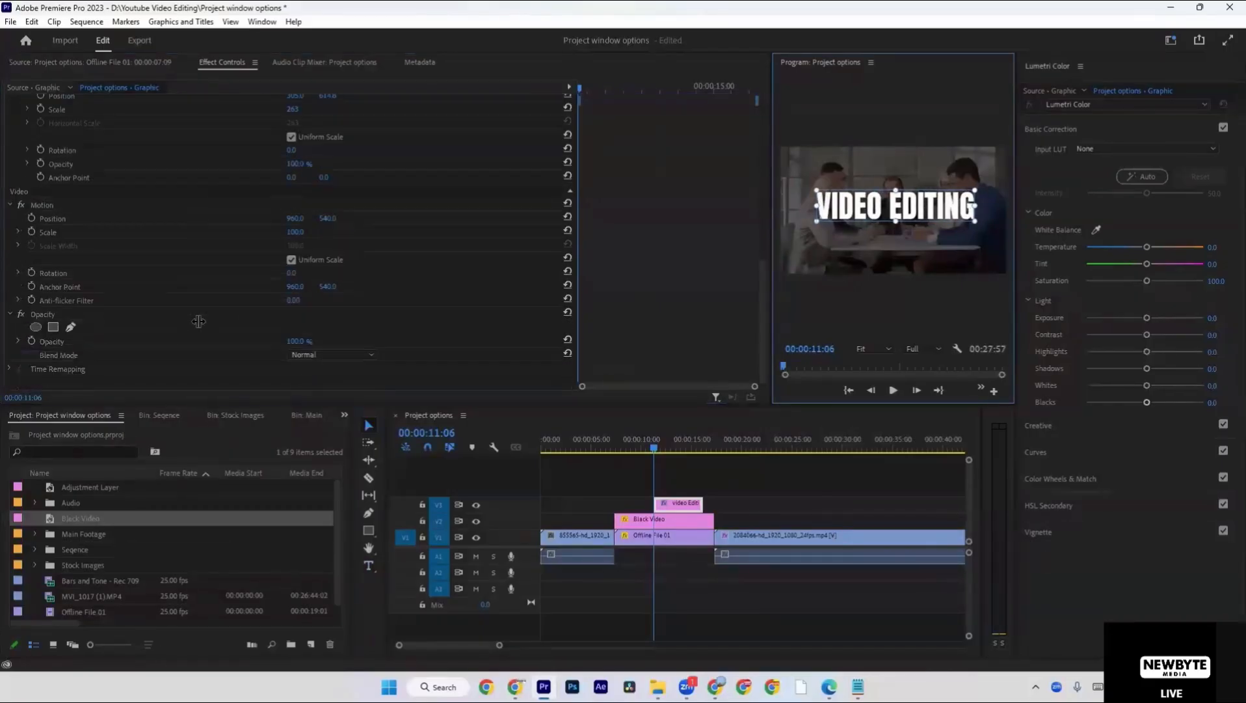
{"action": "left_click", "coordinate": [321, 354]}
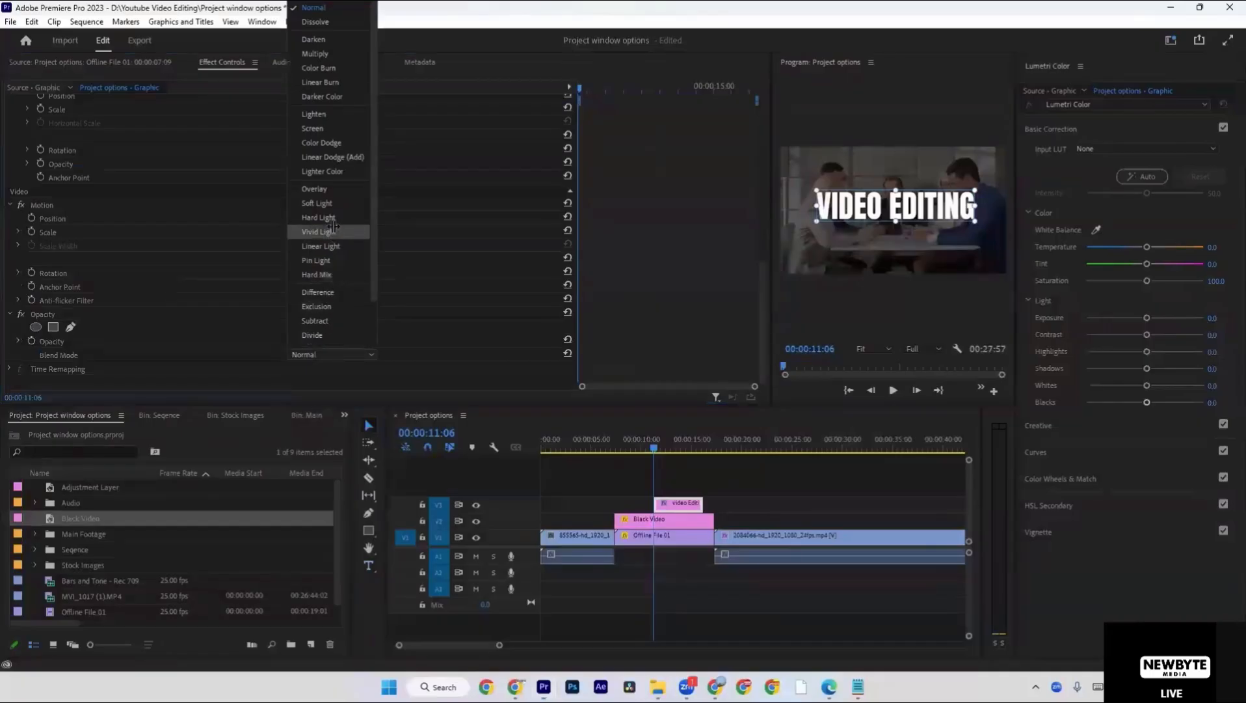
{"action": "left_click", "coordinate": [333, 190]}
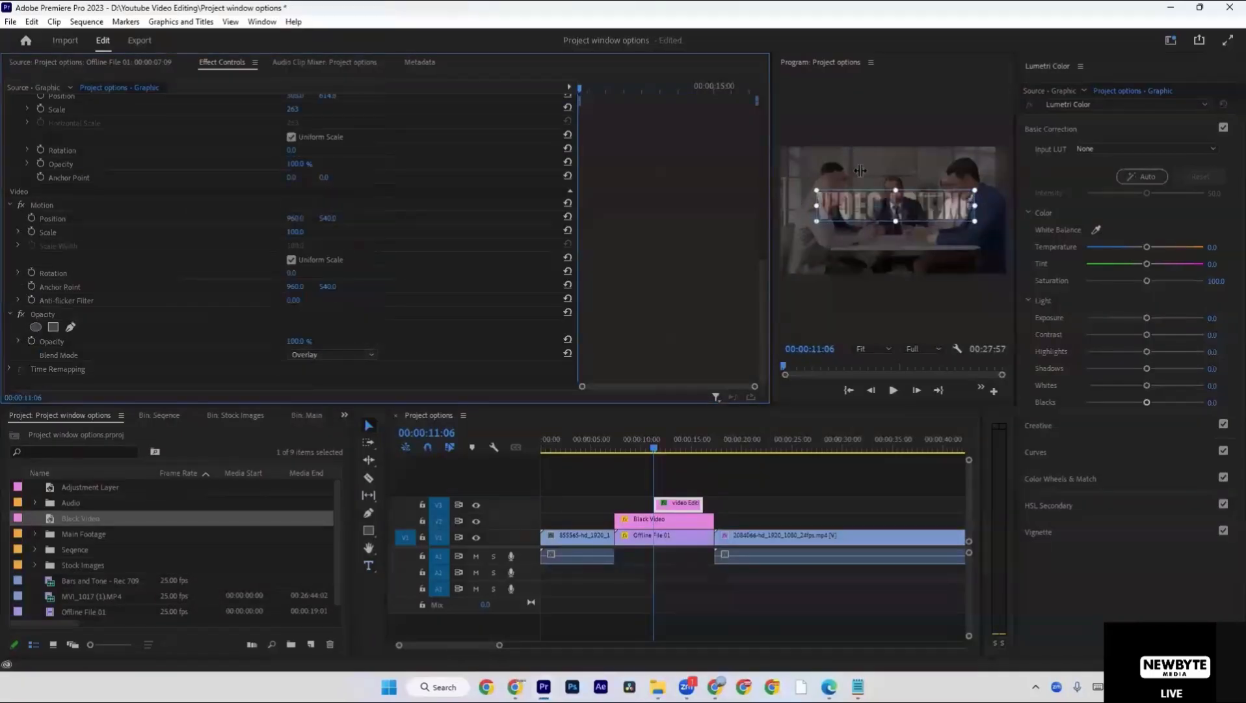
Move the title to the upper part of the video frame and reduce its scale to about 174.
{"action": "key", "text": "grave"}
{"action": "left_click_drag", "start_coordinate": [812, 441], "coordinate": [809, 469]}
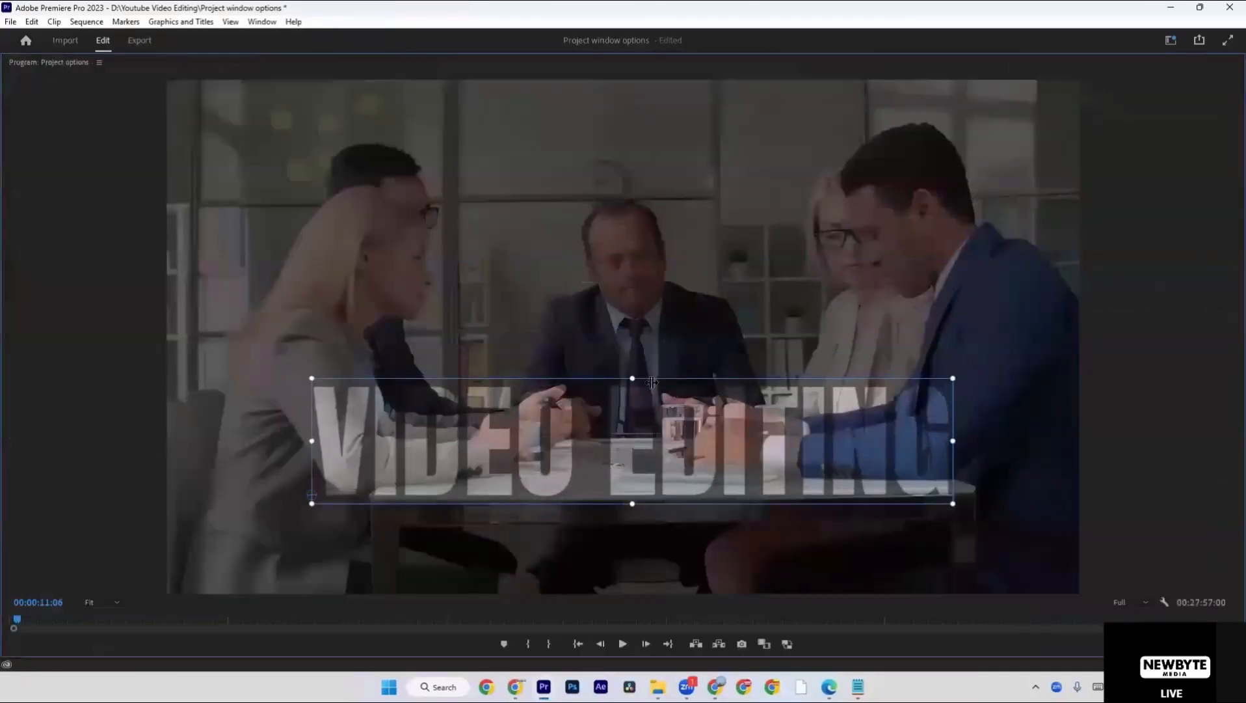
{"action": "left_click_drag", "start_coordinate": [632, 379], "coordinate": [731, 127]}
{"action": "left_click", "coordinate": [733, 201]}
{"action": "key", "text": "grave"}
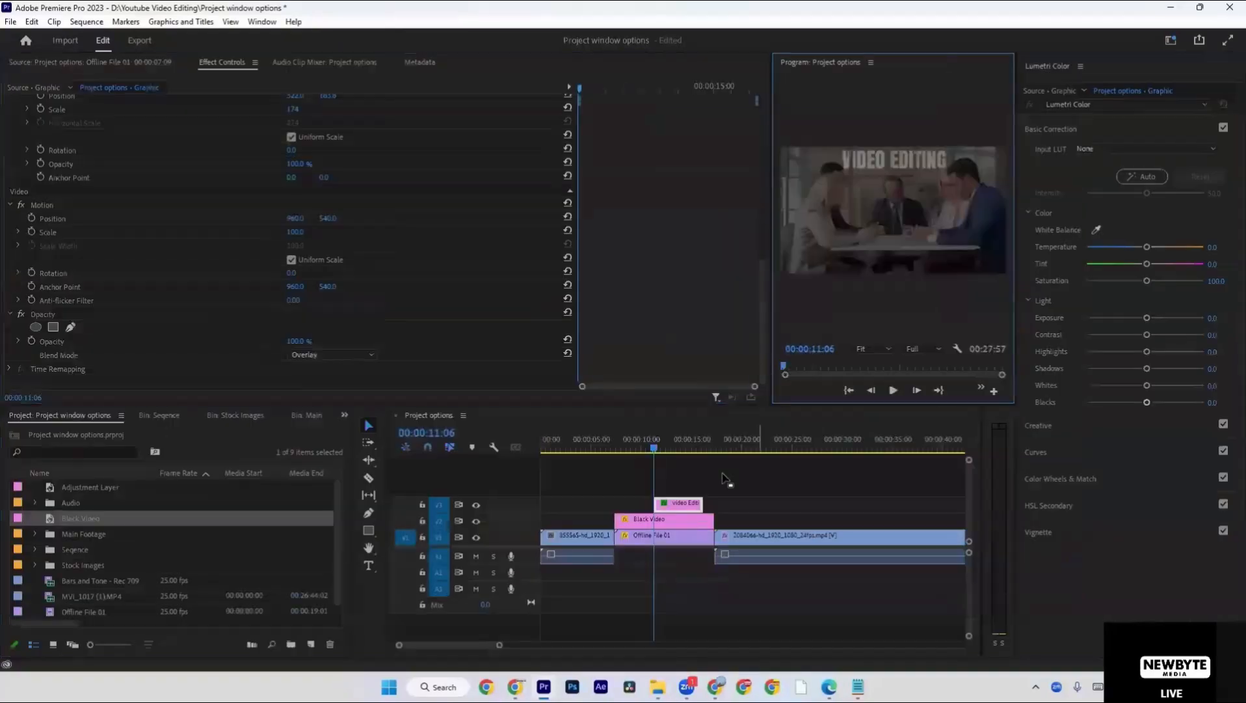
Extend both ends of the title clip on V3 to match the Black Video clip and return the playhead to 00:00:07:09.
{"action": "left_click_drag", "start_coordinate": [658, 503], "coordinate": [616, 503]}
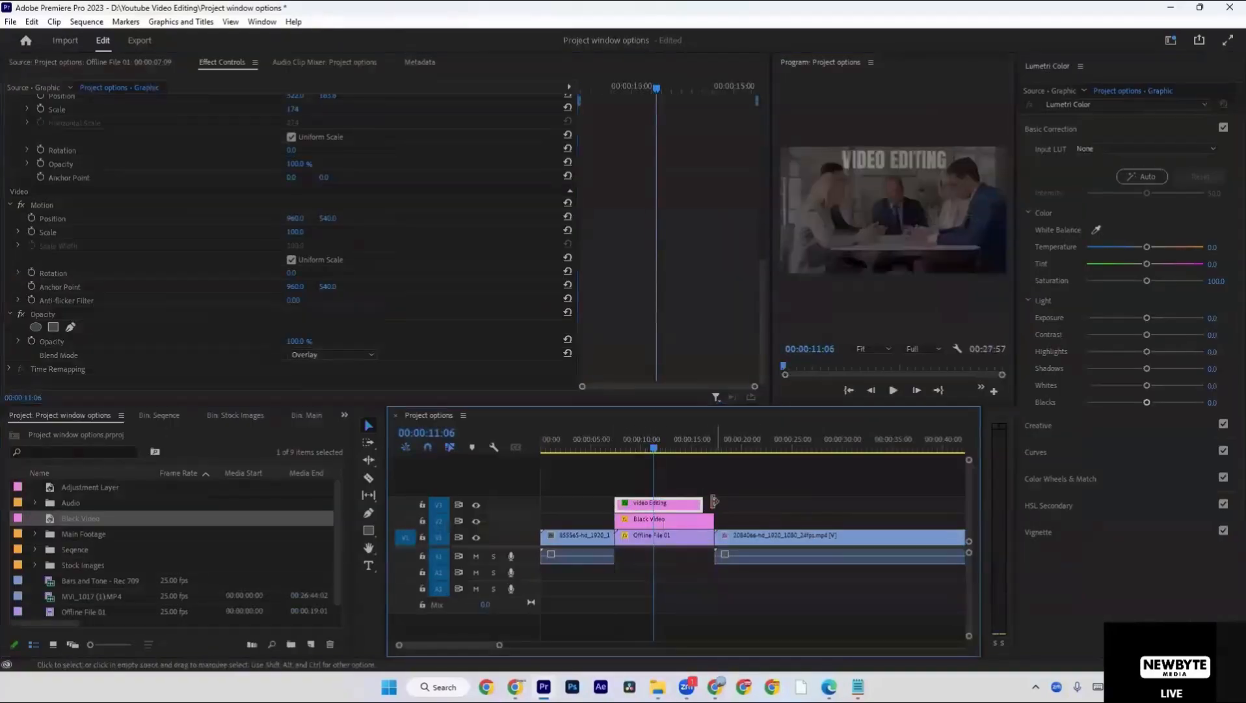
{"action": "left_click_drag", "start_coordinate": [703, 503], "coordinate": [714, 501]}
{"action": "key", "text": "Up"}
{"action": "left_click", "coordinate": [738, 500]}
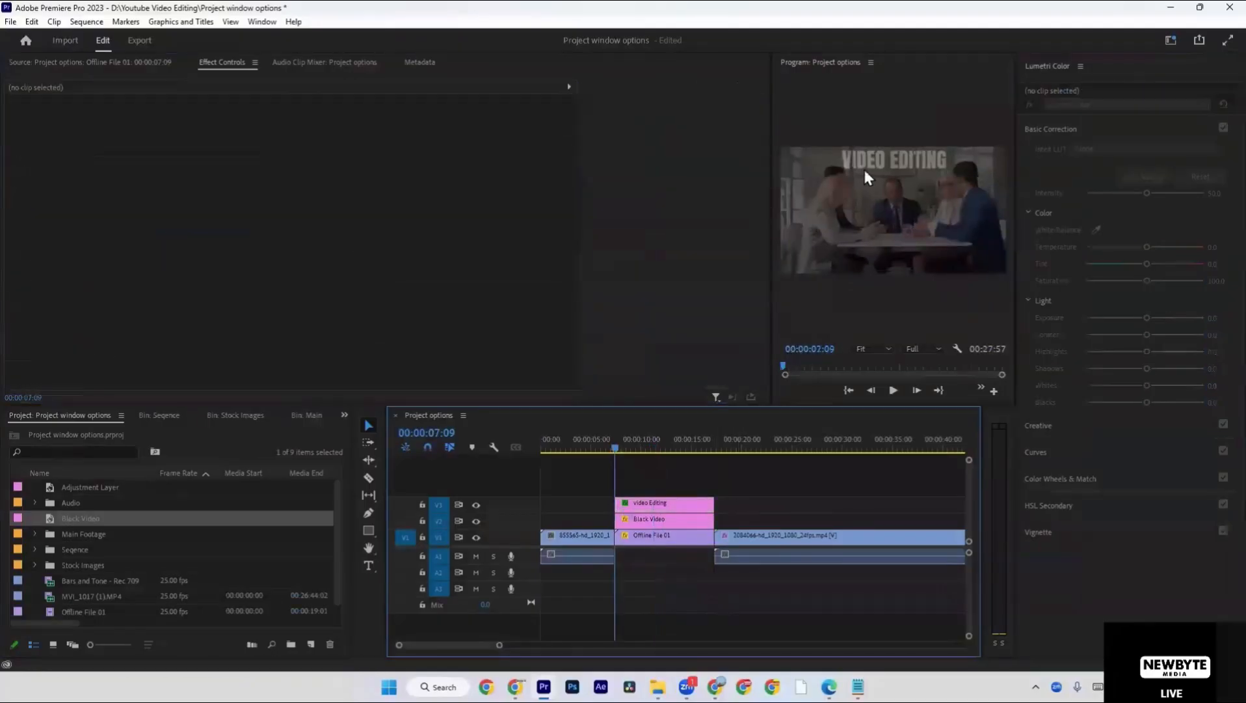
Play the titled section from 00:00:07:09 to 00:00:08:09 and shift the title slightly right, to about position 556.8, 186.7.
{"action": "key", "text": "grave"}
{"action": "key", "text": "space"}
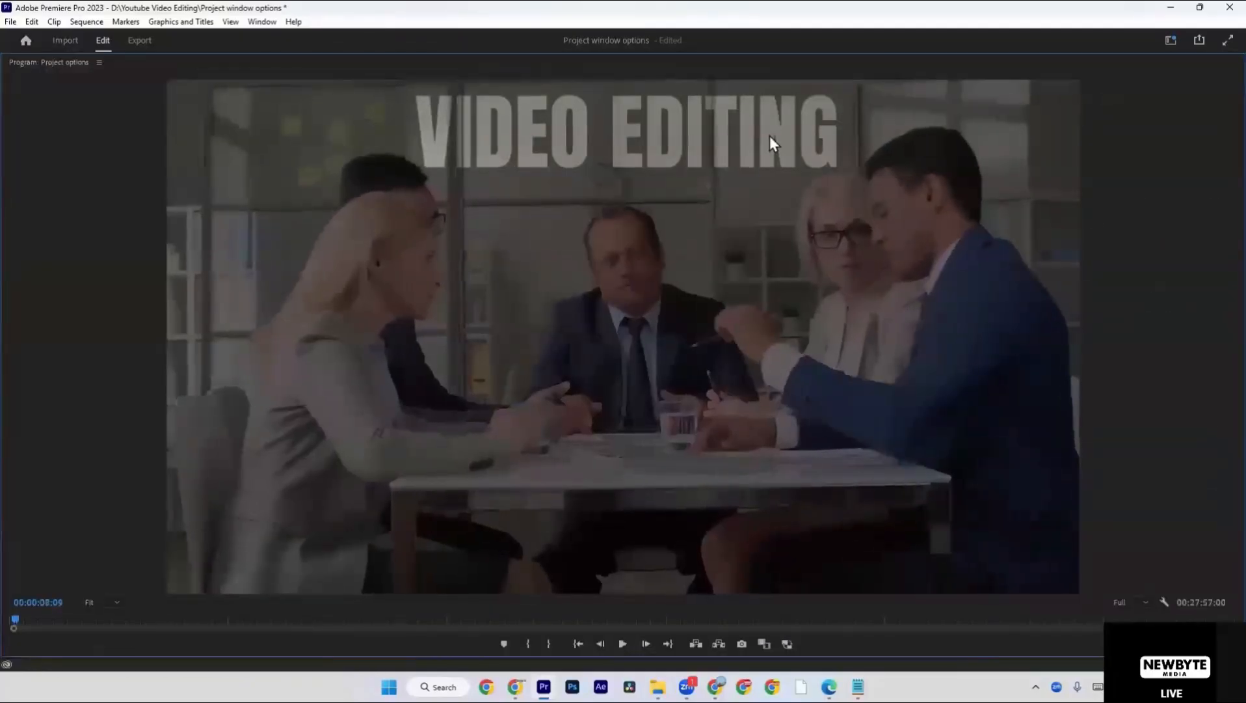
{"action": "mouse_move", "coordinate": [770, 135]}
{"action": "left_mouse_down"}
{"action": "mouse_move", "coordinate": [788, 396]}
{"action": "mouse_move", "coordinate": [792, 133]}
{"action": "left_mouse_up"}
{"action": "left_click", "coordinate": [883, 127]}
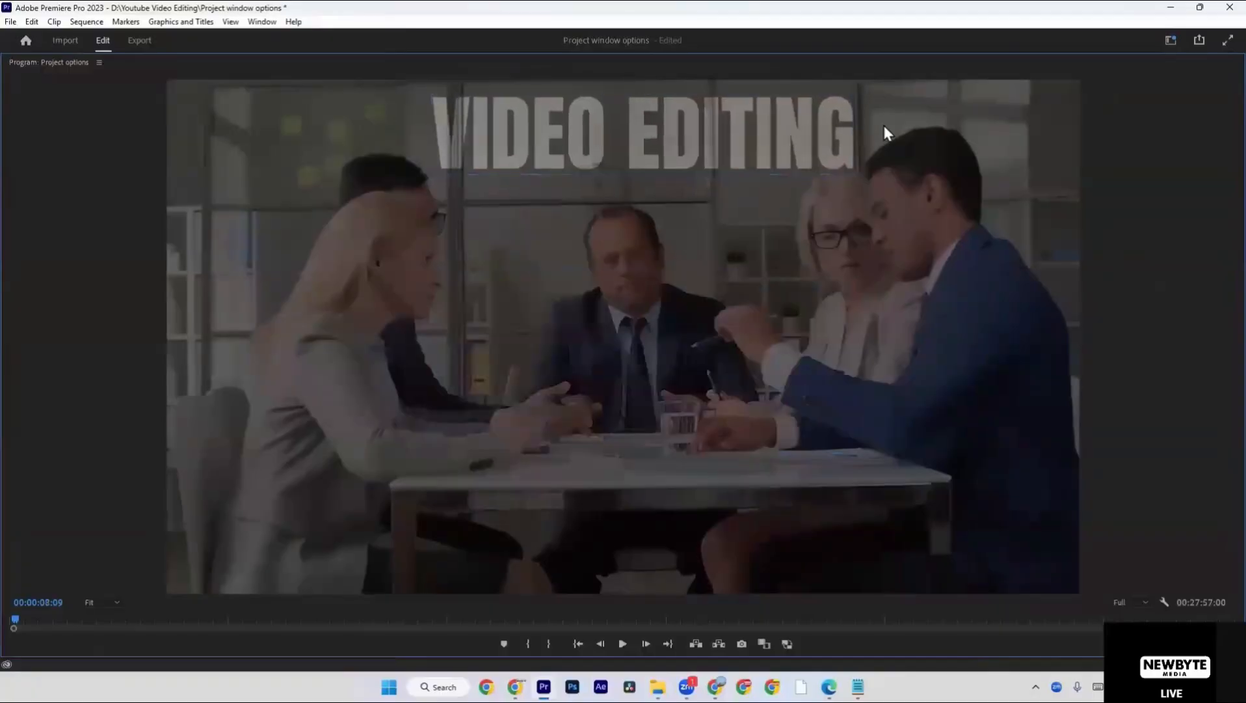
Play the titled section onward from 00:00:08:09 in the maximized program view.
{"action": "key", "text": "grave"}
{"action": "left_click", "coordinate": [724, 480]}
{"action": "key", "text": "Up"}
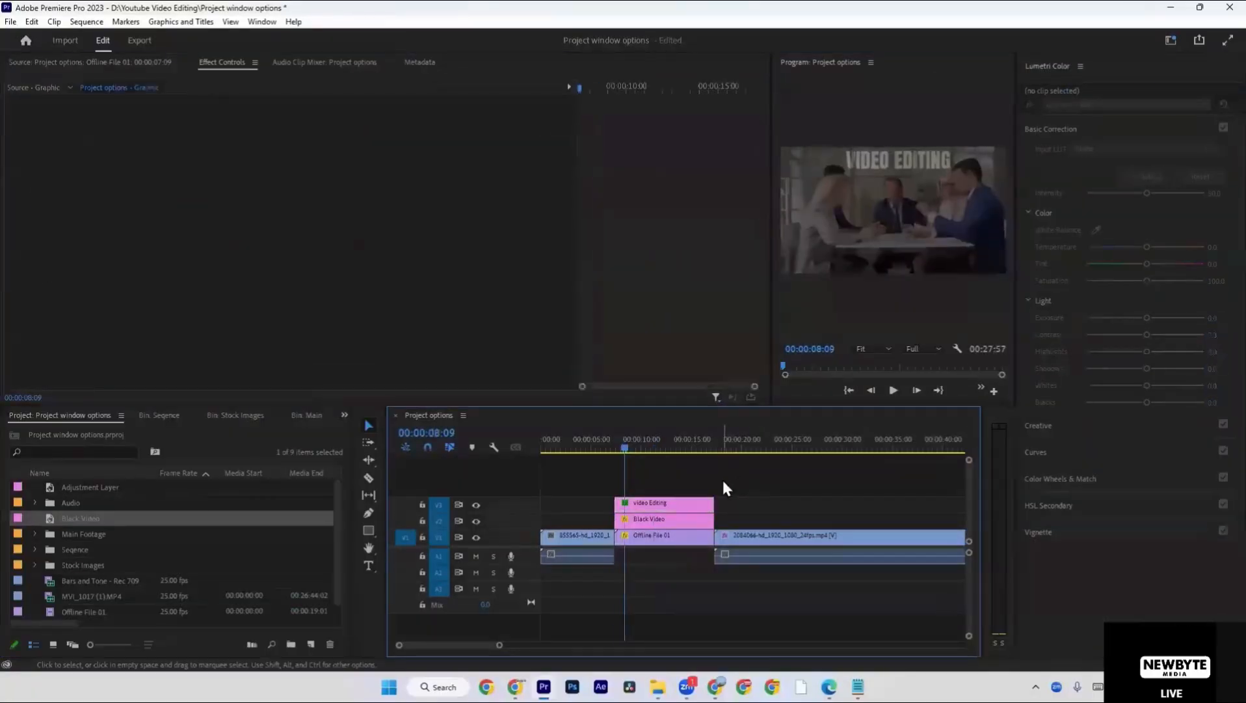
{"action": "key", "text": "space"}
{"action": "key", "text": "grave"}
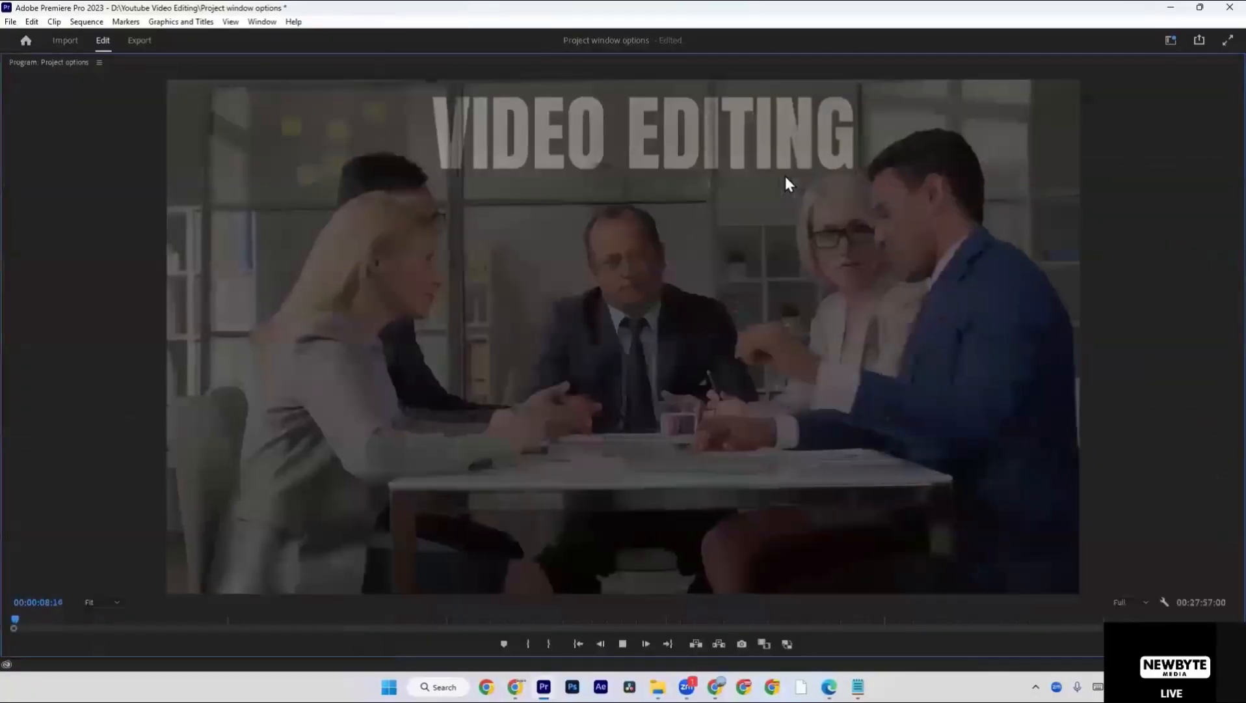
Set the title's position to about 516.8, 226.7 and its scale to about 169.
{"action": "left_click", "coordinate": [726, 158]}
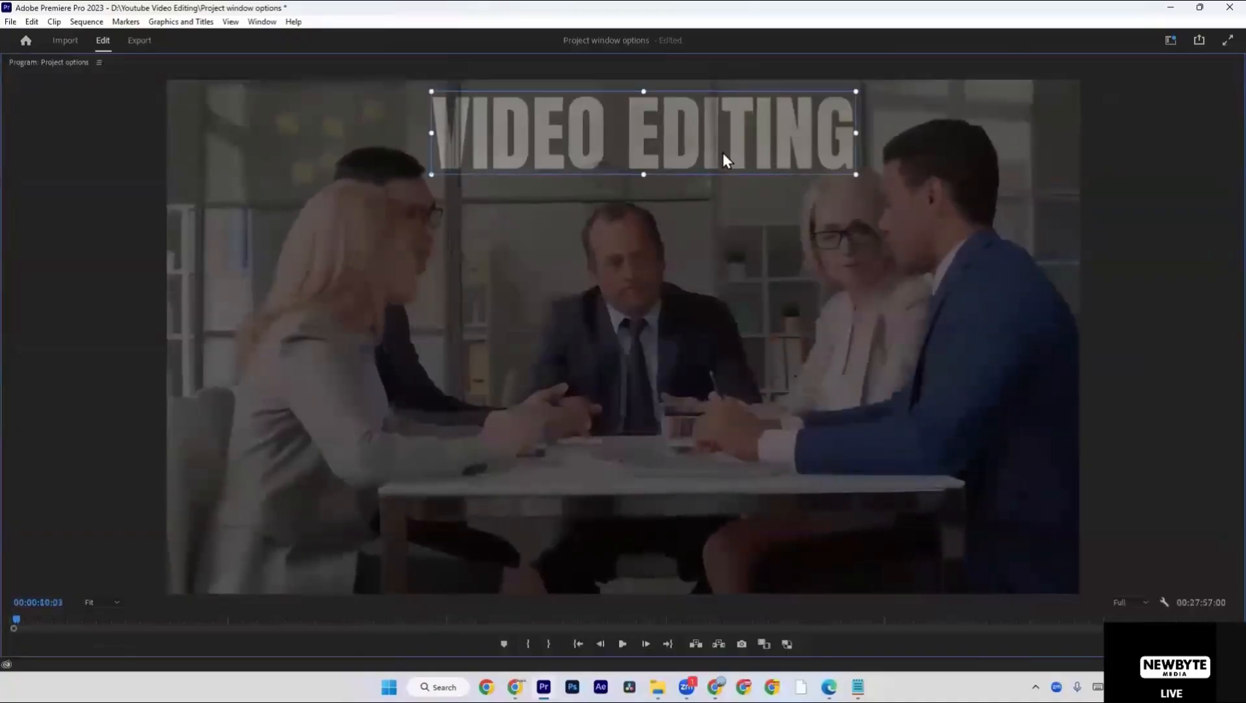
{"action": "key", "text": "grave"}
{"action": "scroll", "coordinate": [157, 303], "scroll_direction": "down", "scroll_amount": 6}
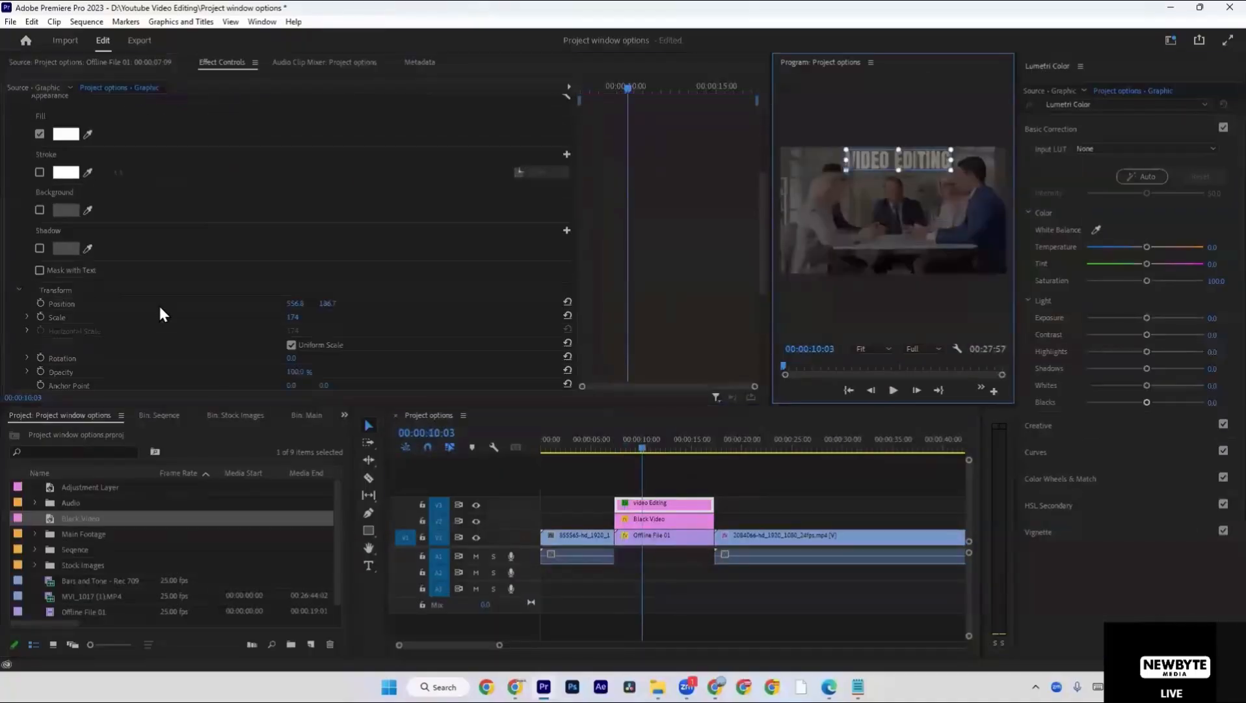
{"action": "mouse_move", "coordinate": [290, 296]}
{"action": "left_mouse_down"}
{"action": "mouse_move", "coordinate": [98, 296]}
{"action": "mouse_move", "coordinate": [337, 308]}
{"action": "mouse_move", "coordinate": [391, 291]}
{"action": "mouse_move", "coordinate": [475, 290]}
{"action": "mouse_move", "coordinate": [321, 290]}
{"action": "mouse_move", "coordinate": [331, 290]}
{"action": "mouse_move", "coordinate": [278, 304]}
{"action": "mouse_move", "coordinate": [289, 304]}
{"action": "left_mouse_up"}
{"action": "scroll", "coordinate": [280, 239], "scroll_direction": "up", "scroll_amount": 1}
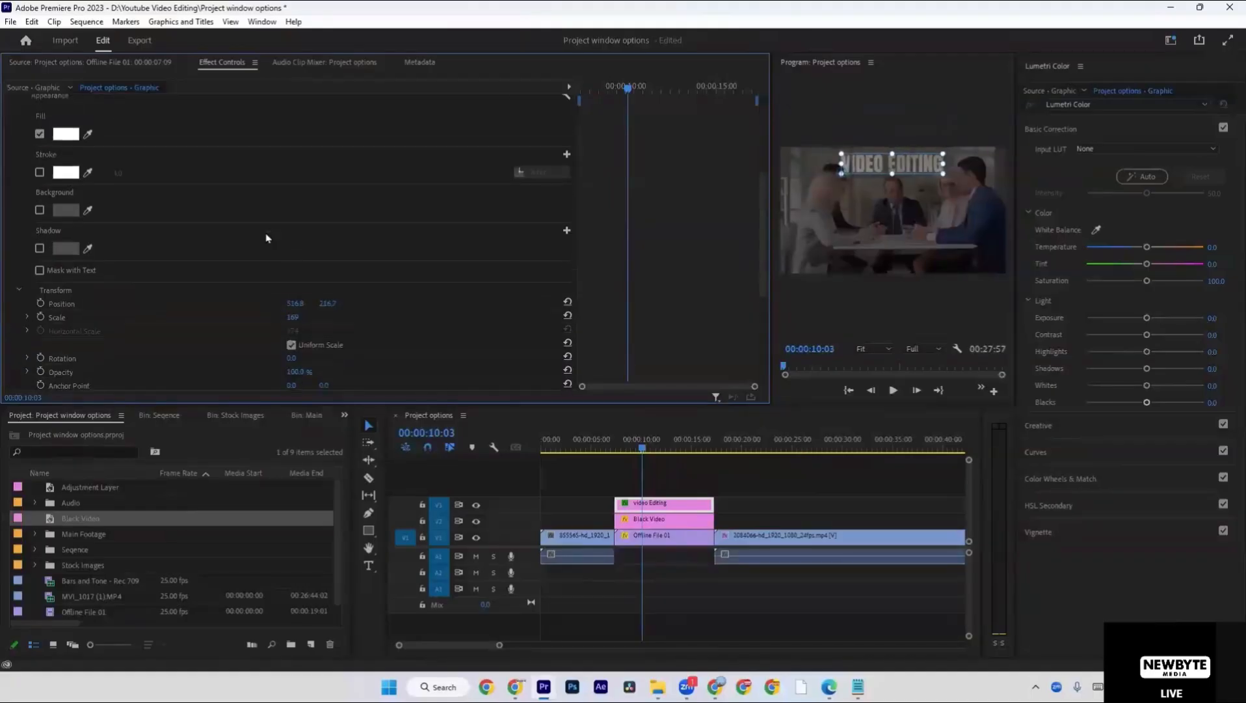
Enable an outer stroke on the VIDEO EDITING title and colour it red.
{"action": "left_click", "coordinate": [39, 172]}
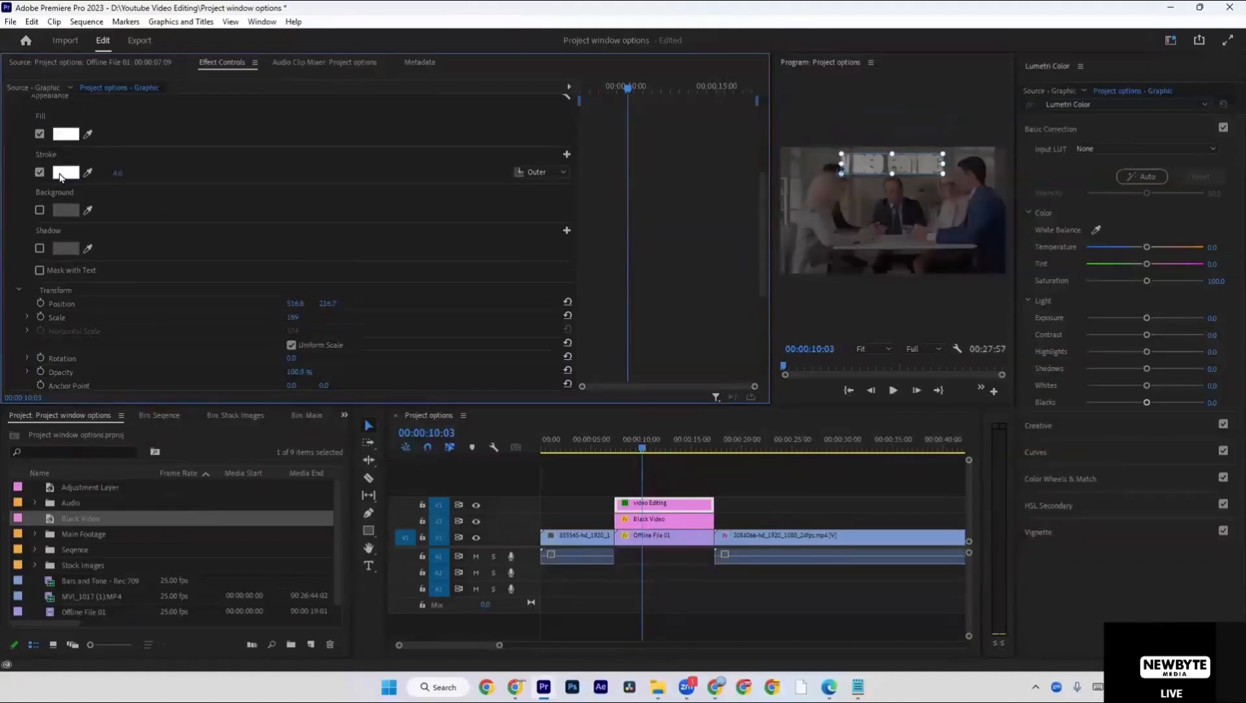
{"action": "left_click", "coordinate": [65, 172]}
{"action": "left_click_drag", "start_coordinate": [488, 322], "coordinate": [677, 484]}
{"action": "key", "text": "Return"}
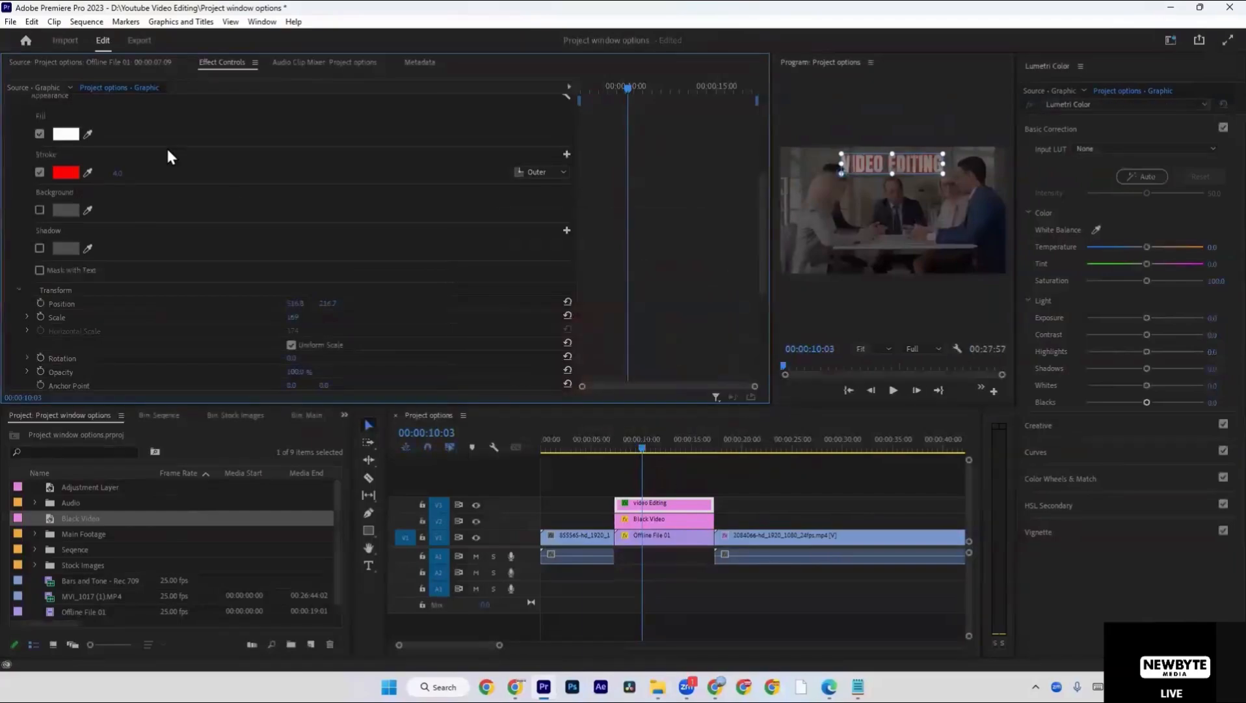
Set the title clip's opacity blend mode to Divide.
{"action": "scroll", "coordinate": [241, 298], "scroll_direction": "down", "scroll_amount": 8}
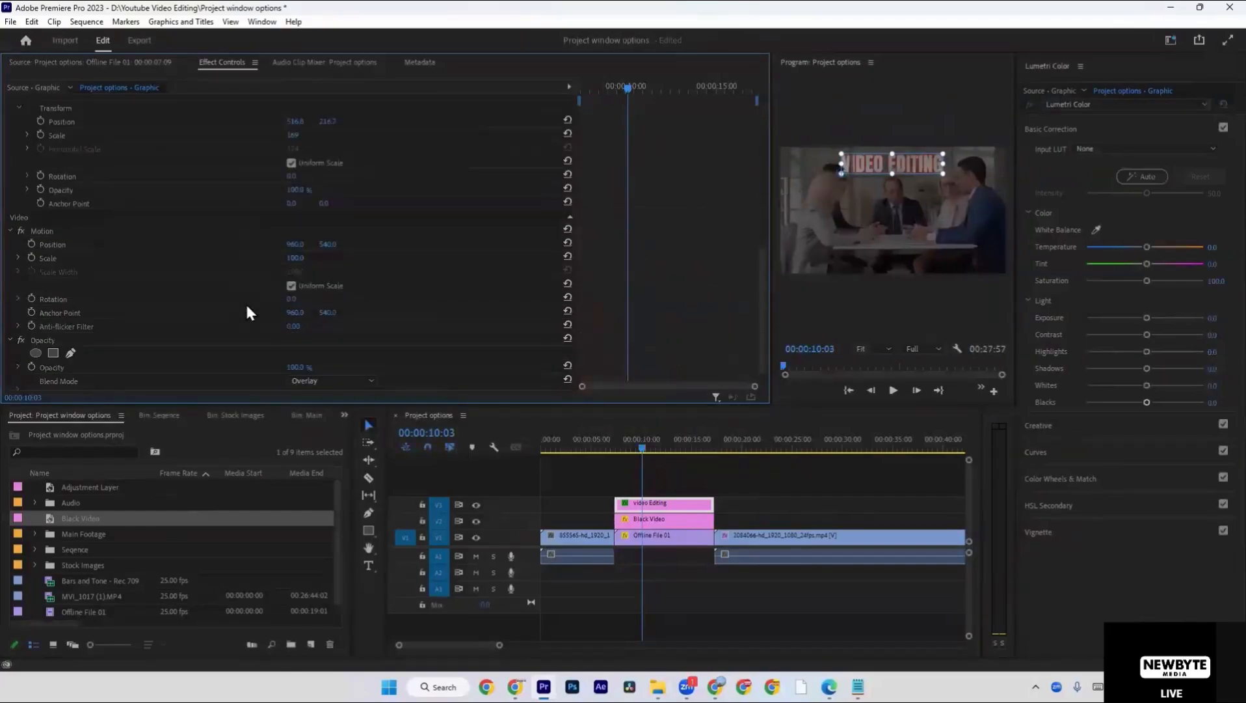
{"action": "left_click", "coordinate": [315, 351]}
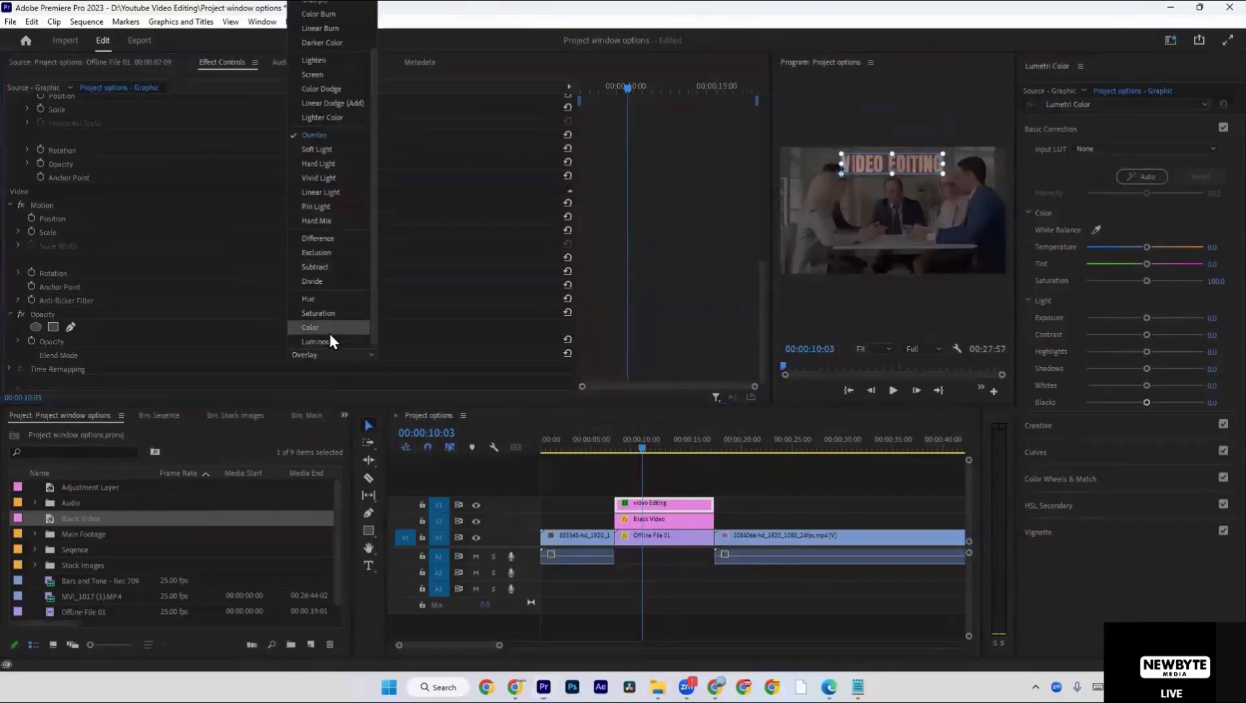
{"action": "left_click", "coordinate": [326, 281]}
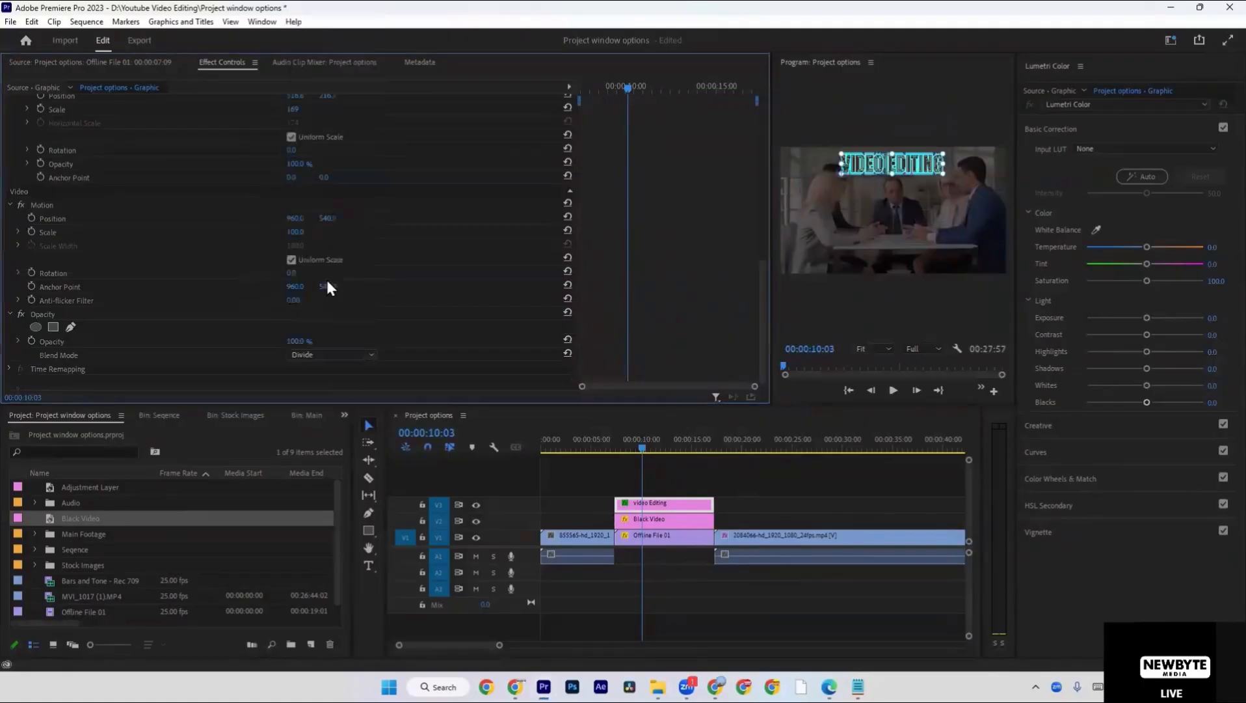
Turn off the title's stroke and move the title down over the table, to a vertical position of about 769.
{"action": "scroll", "coordinate": [82, 194], "scroll_direction": "up", "scroll_amount": 6}
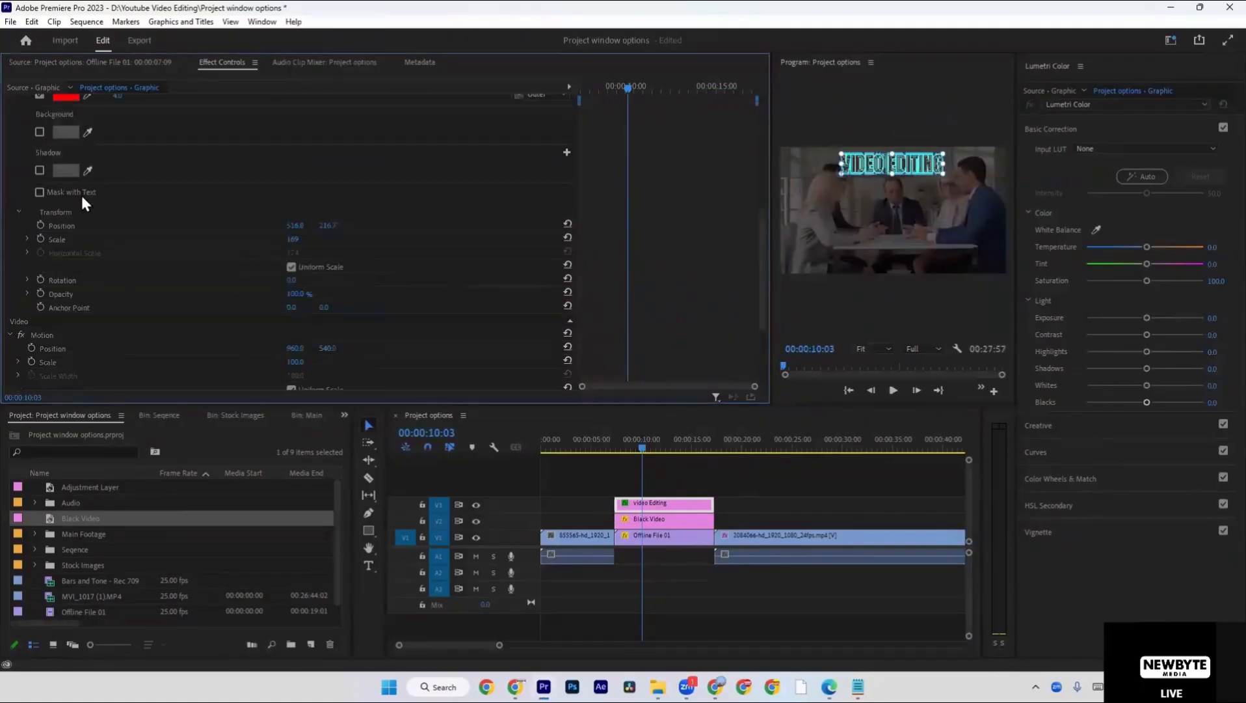
{"action": "left_click", "coordinate": [40, 184]}
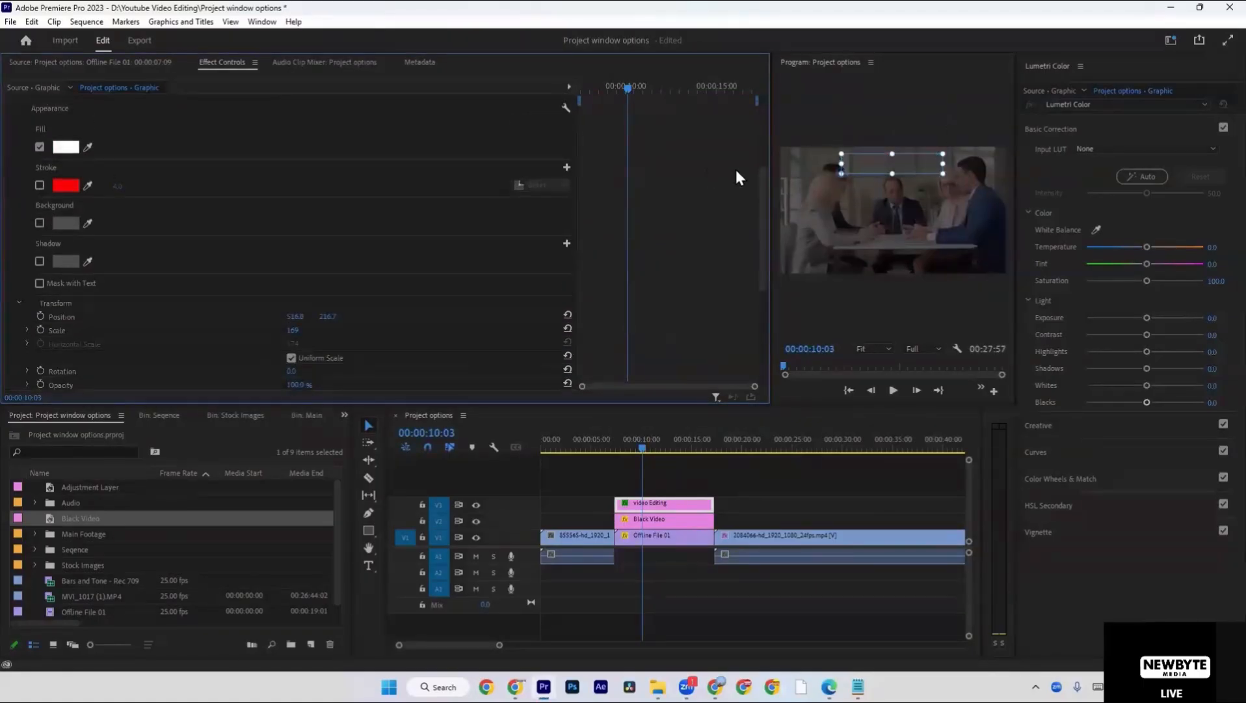
{"action": "left_click_drag", "start_coordinate": [907, 158], "coordinate": [911, 220]}
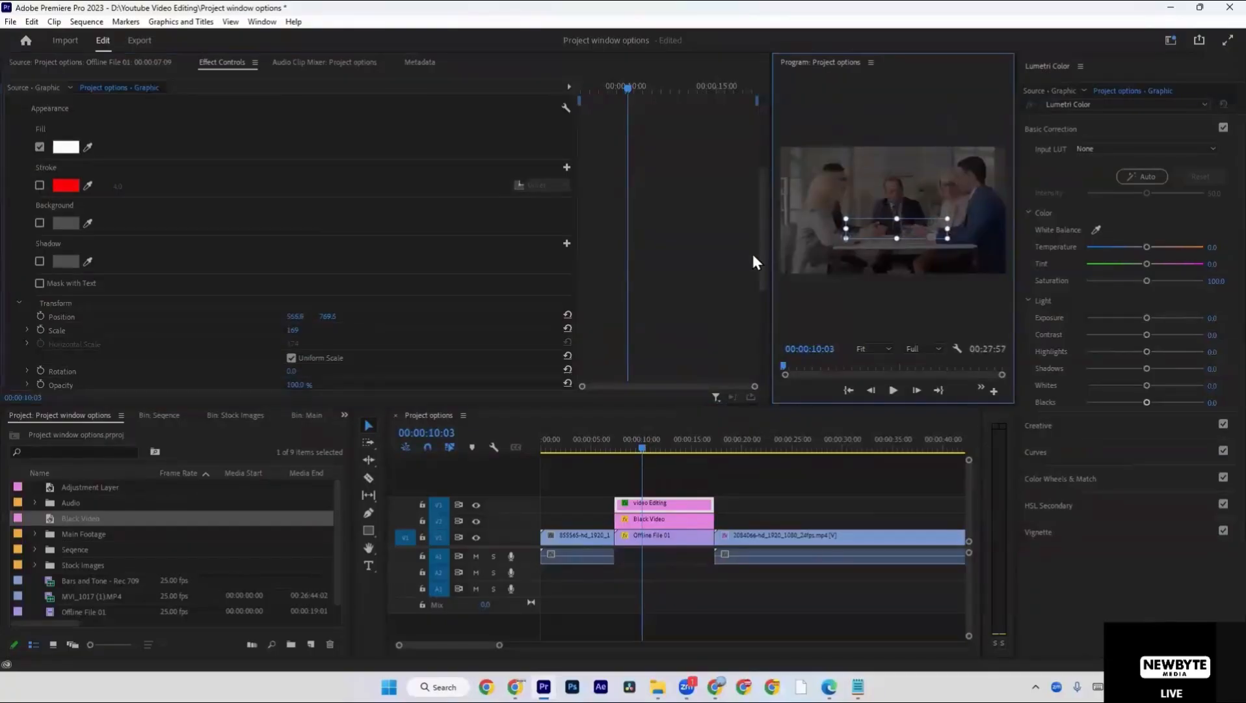
Set the title clip's blend mode to Normal and move the title up near the frame's upper edge, at about 237 vertically.
{"action": "scroll", "coordinate": [172, 267], "scroll_direction": "down", "scroll_amount": 6}
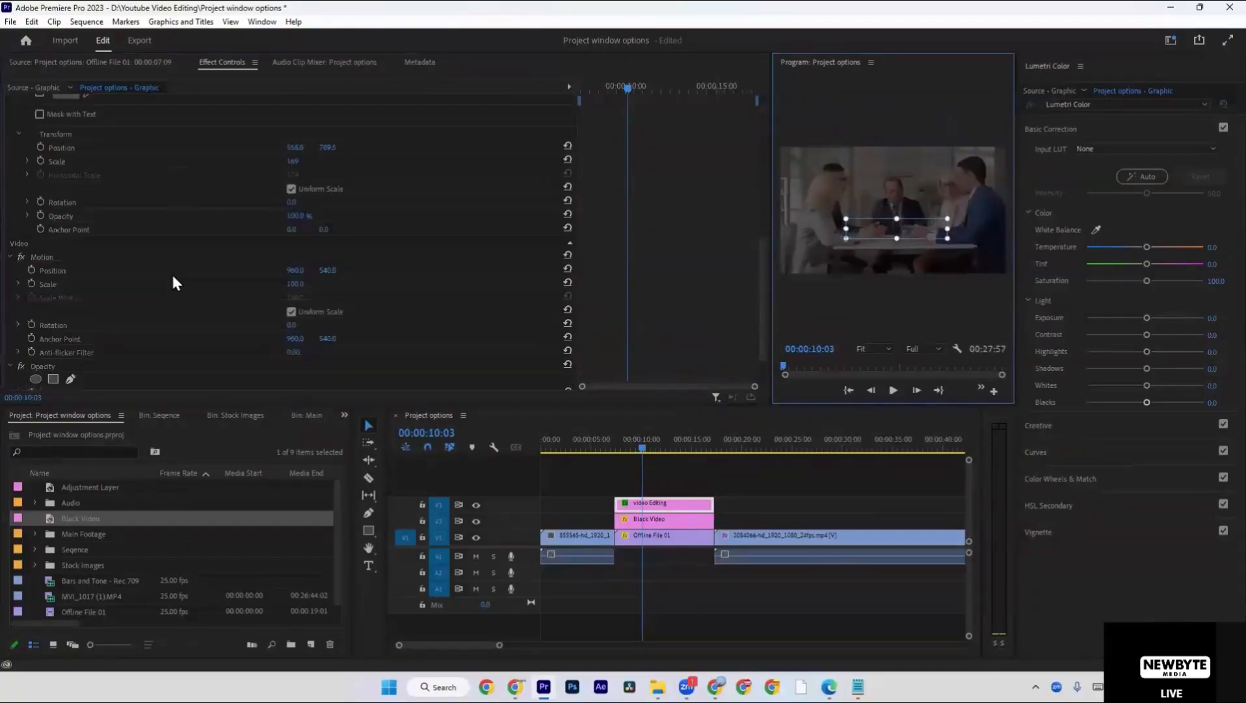
{"action": "left_click", "coordinate": [306, 356]}
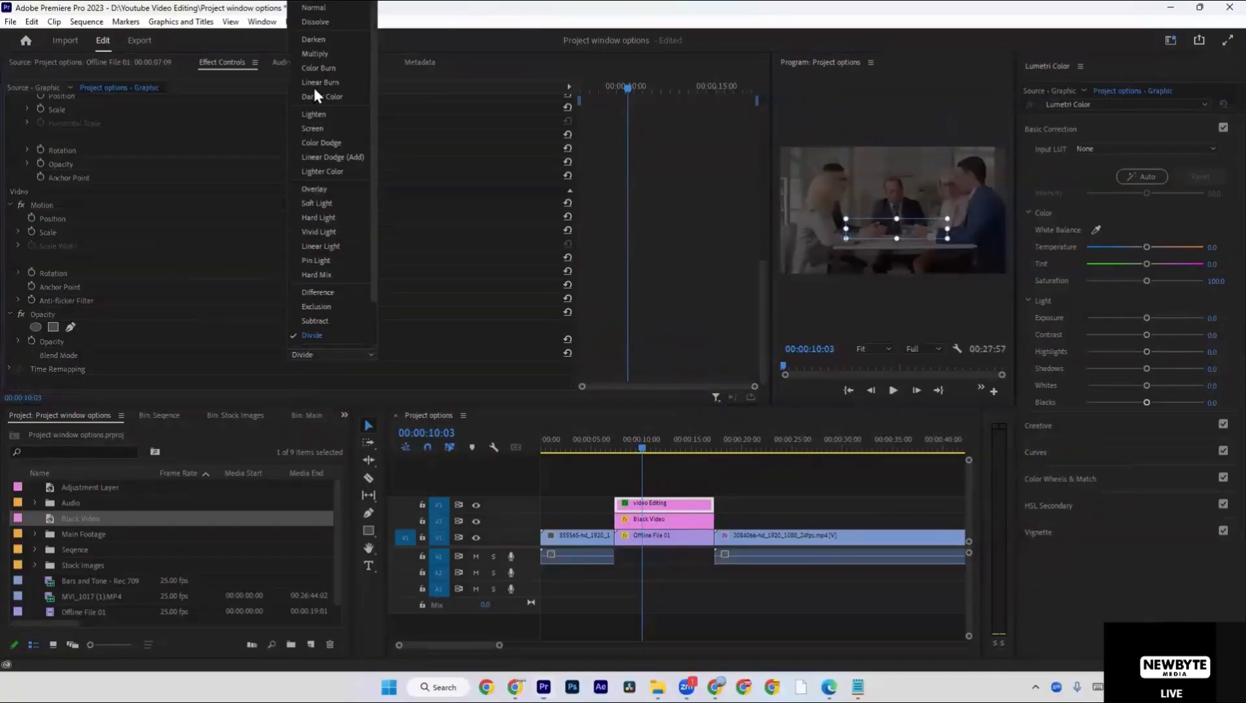
{"action": "left_click", "coordinate": [321, 6]}
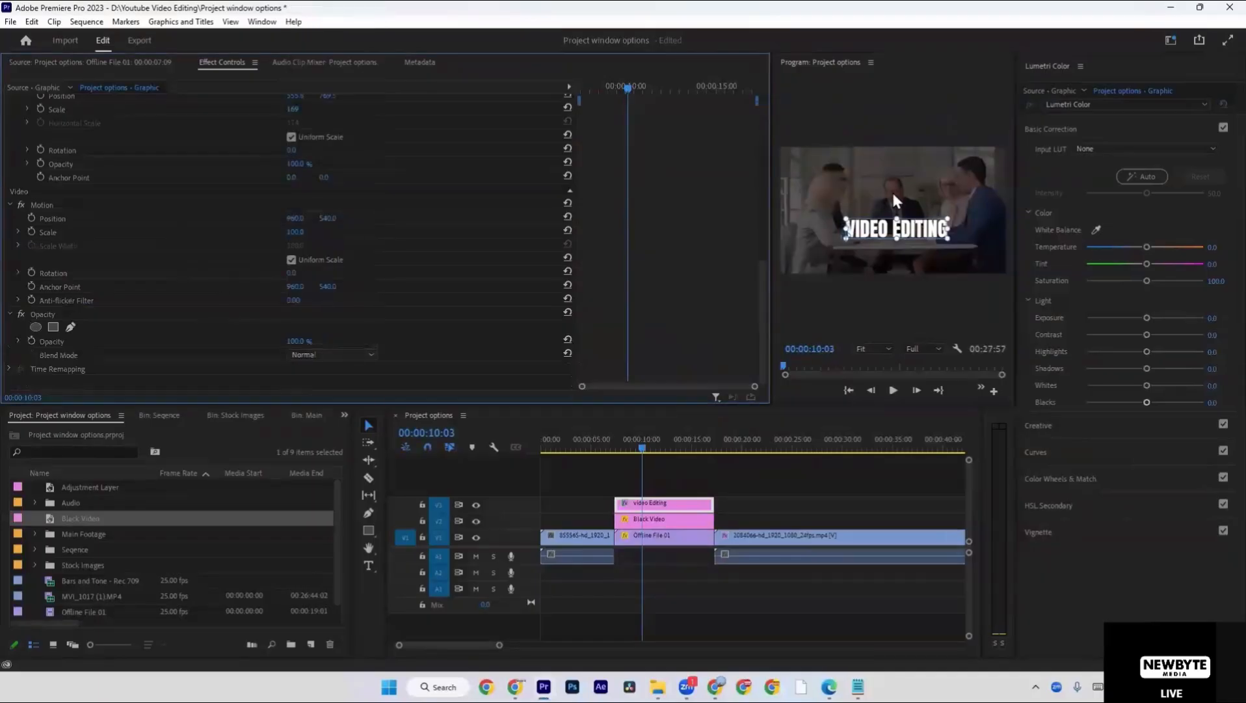
{"action": "left_click_drag", "start_coordinate": [908, 229], "coordinate": [905, 166]}
Change the title text's fill to yellow using the hex colour ffee00.
{"action": "scroll", "coordinate": [142, 216], "scroll_direction": "up", "scroll_amount": 5}
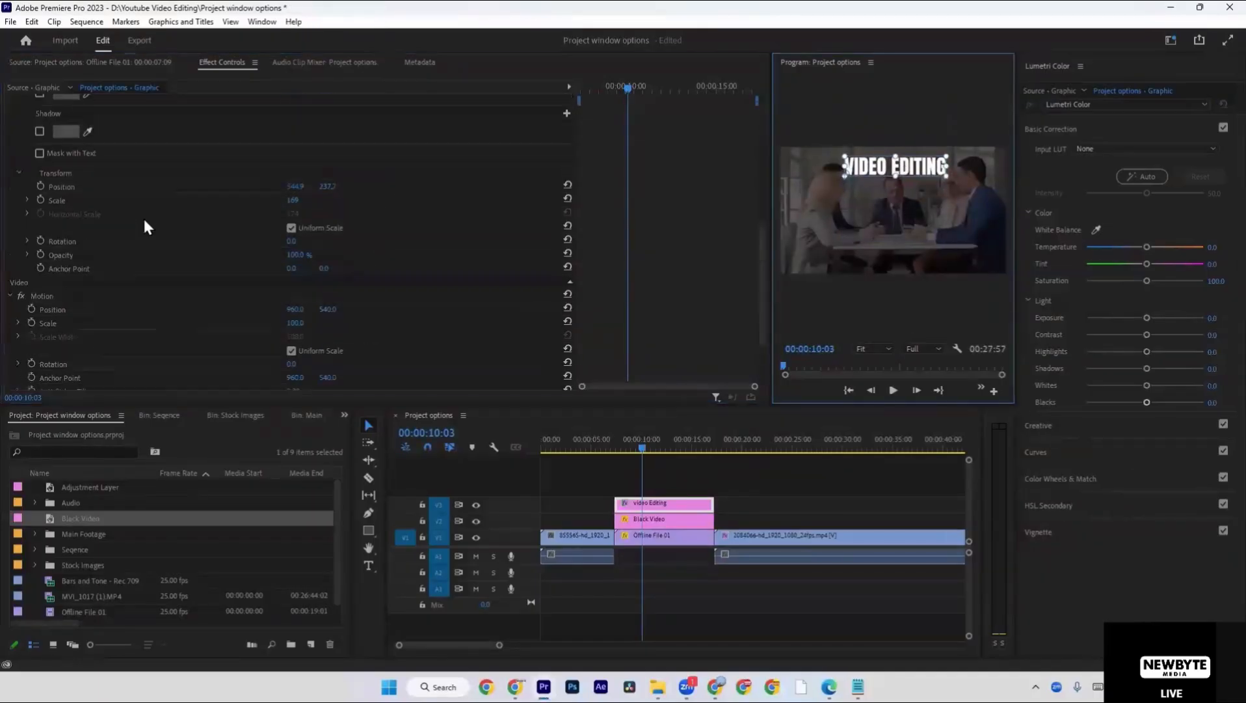
{"action": "left_click", "coordinate": [65, 109]}
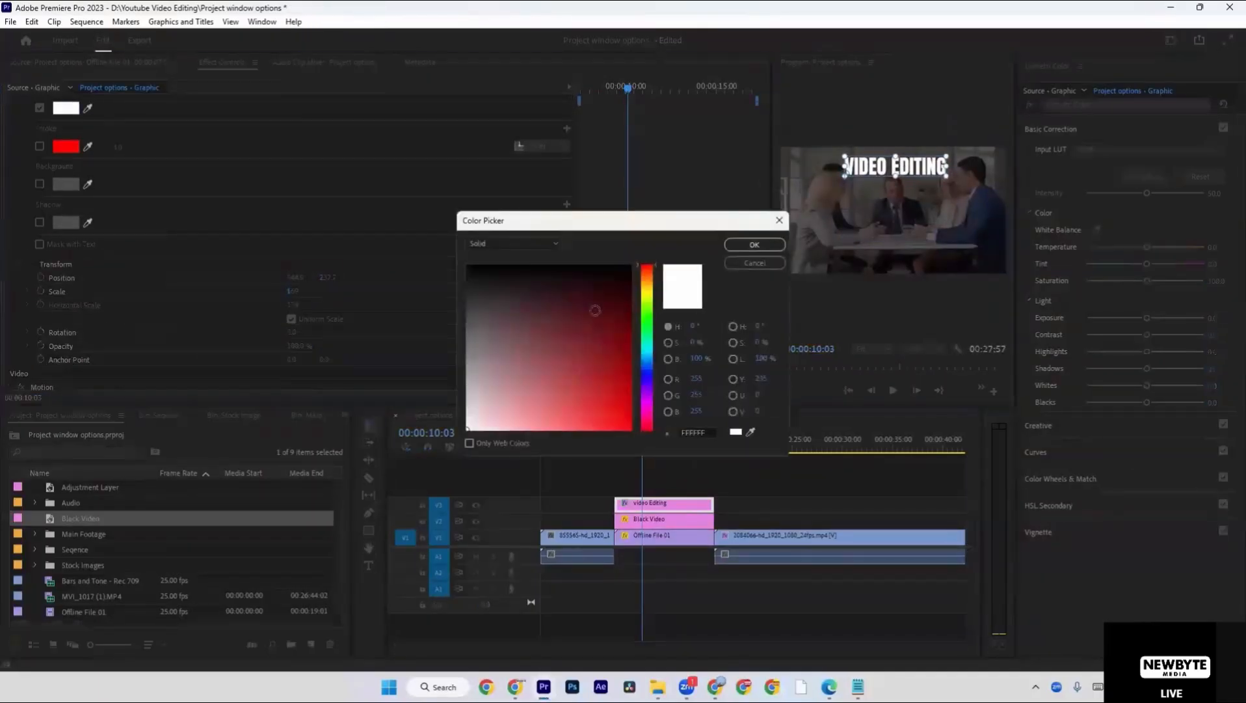
{"action": "left_click_drag", "start_coordinate": [652, 307], "coordinate": [655, 300]}
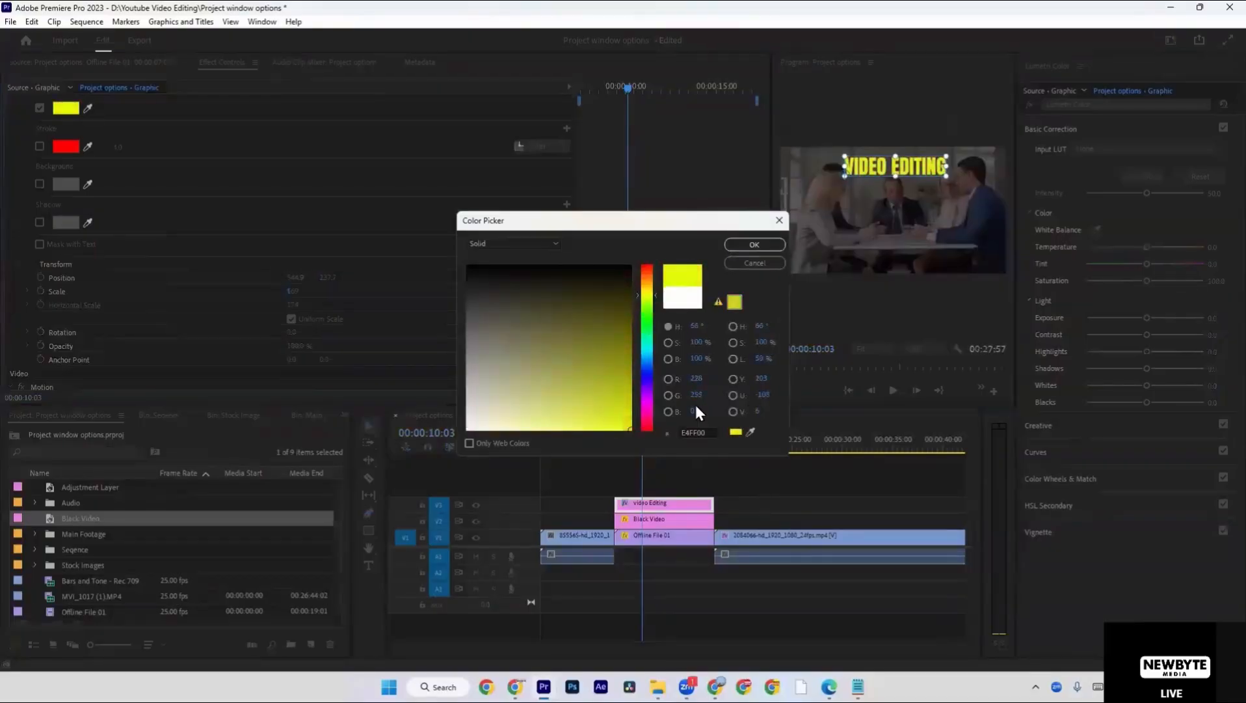
{"action": "left_click", "coordinate": [711, 428]}
{"action": "type", "text": "ffee"}
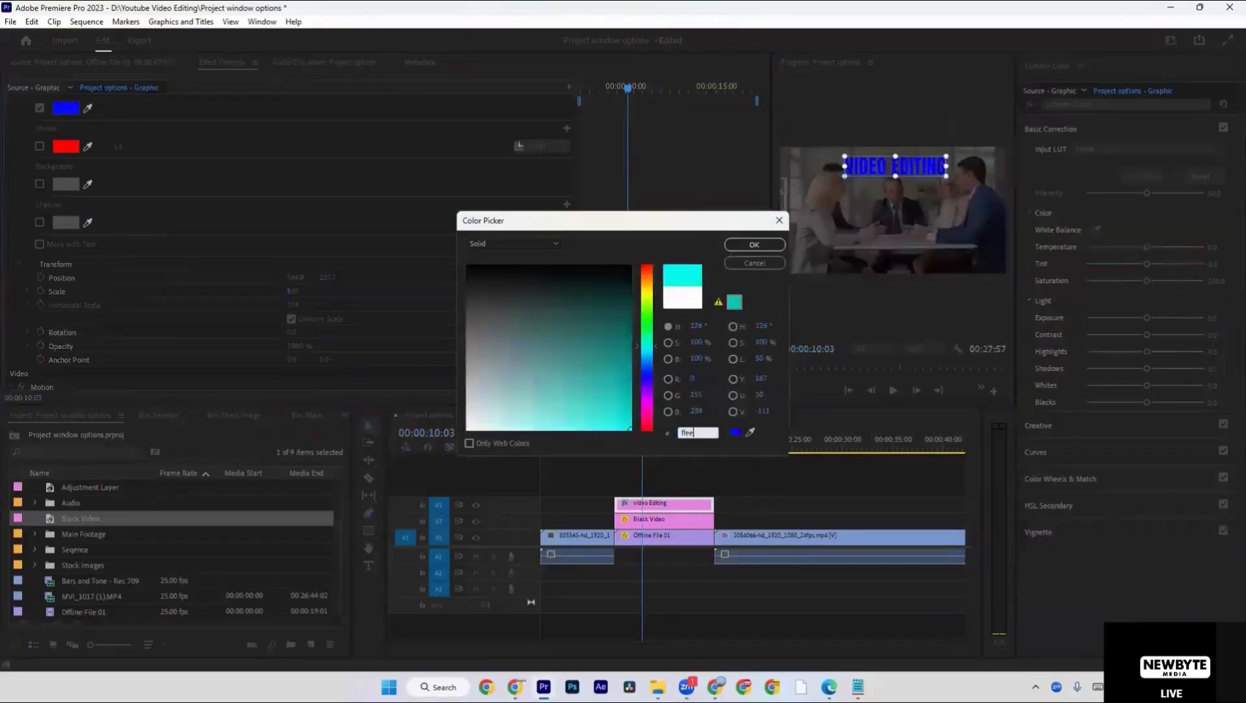
{"action": "type", "text": "00"}
{"action": "key", "text": "Return"}
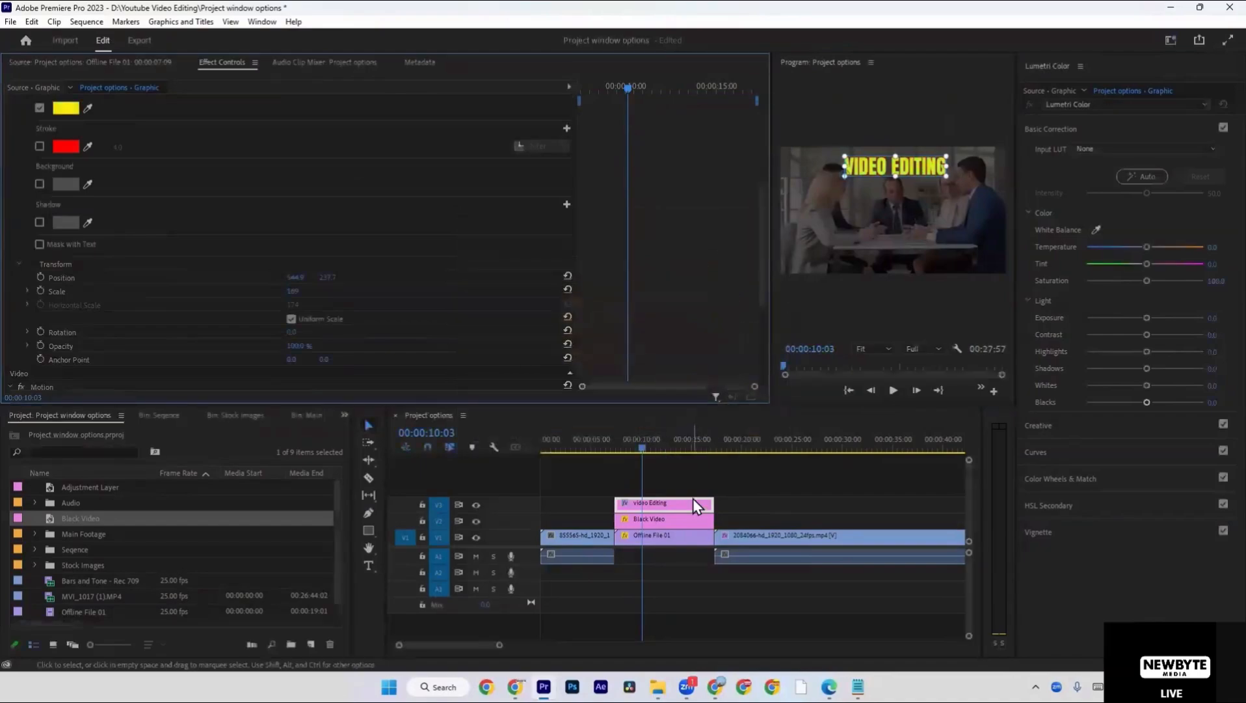
Check the title at 00:00:10:03 in the maximized program view, then restore the layout and open the on-screen keyboard.
{"action": "key", "text": "grave"}
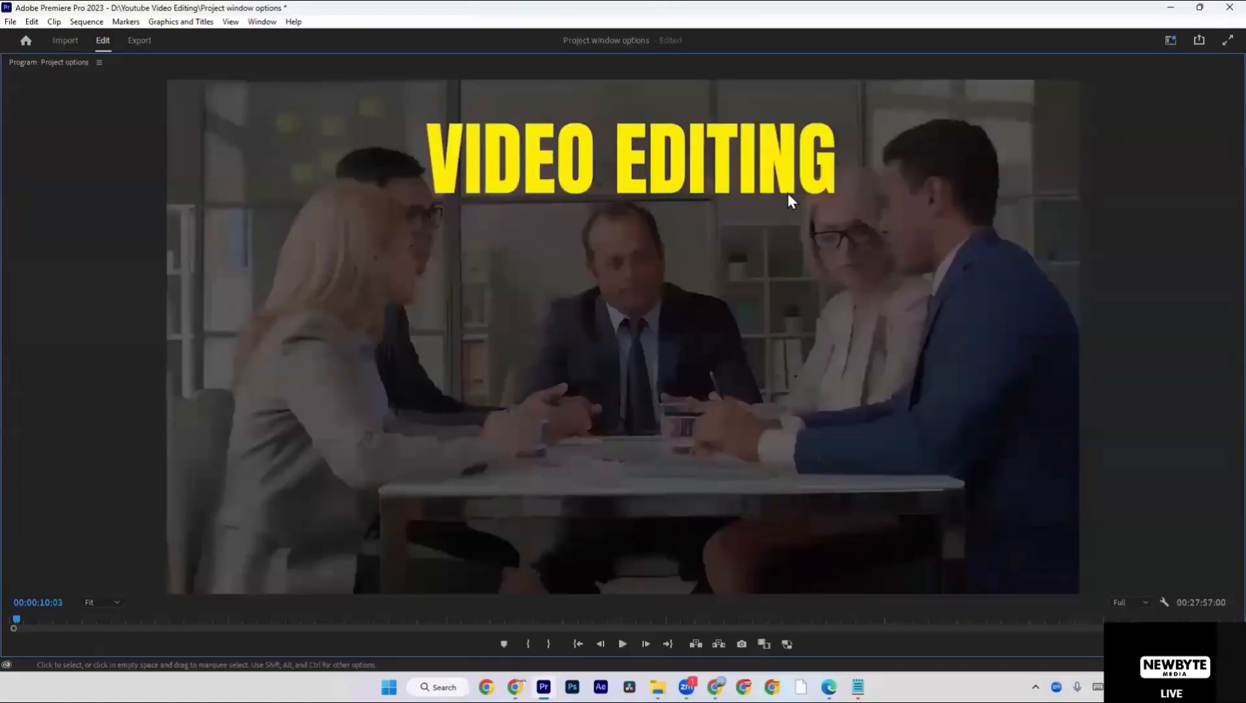
{"action": "key", "text": "grave"}
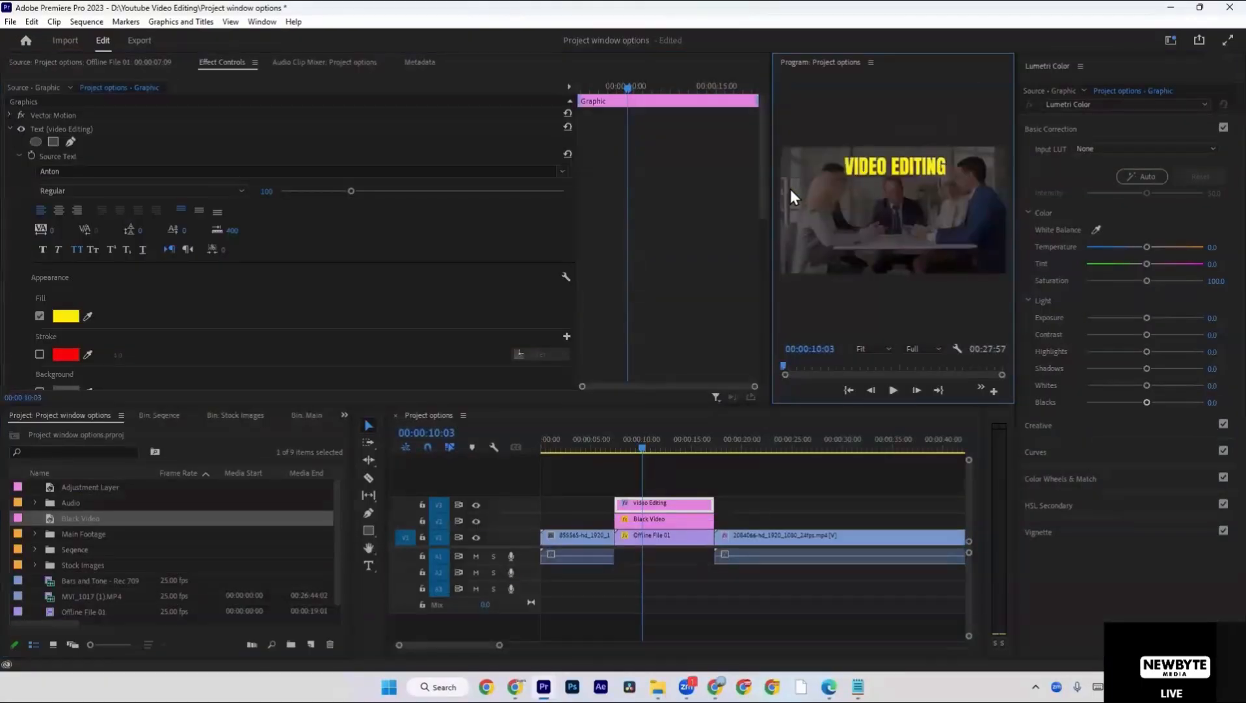
{"action": "key", "text": "ctrl+super+o"}
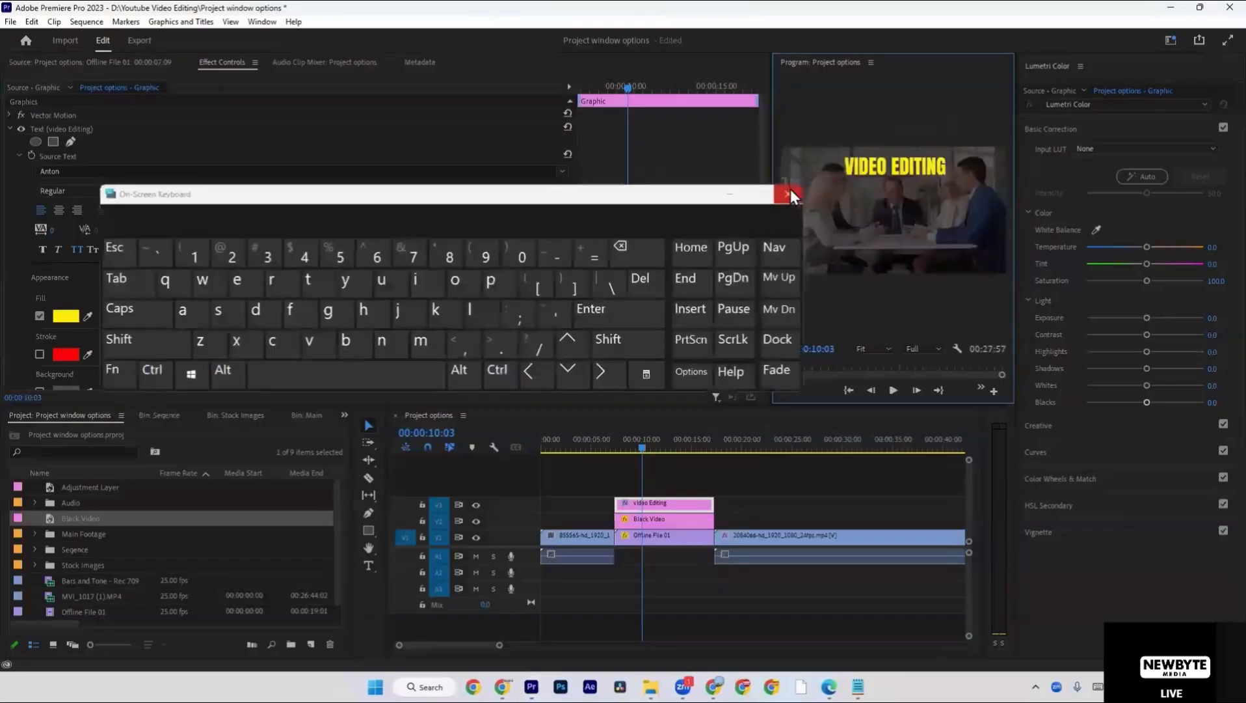
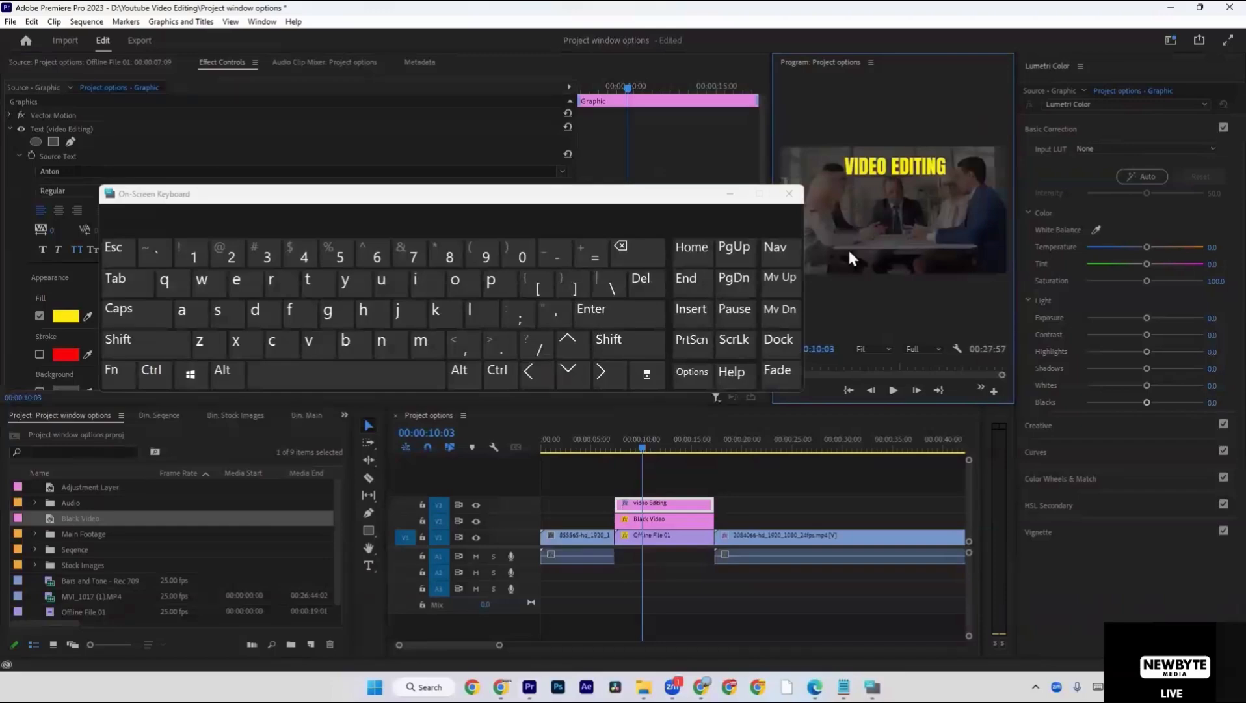
Maximize and restore the program, project, timeline and Lumetri Color panels one after another, finishing with the program view.
{"action": "key", "text": "grave"}
{"action": "key", "text": "grave"}
{"action": "key", "text": "grave"}
{"action": "key", "text": "grave"}
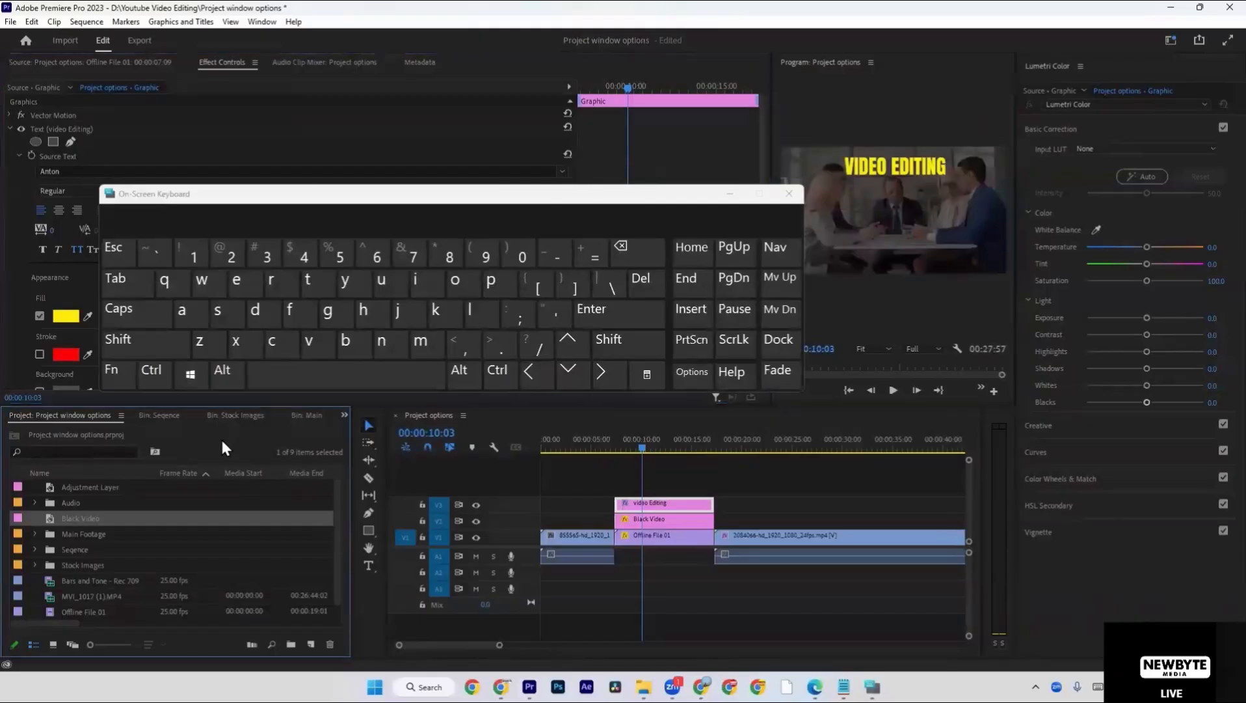
{"action": "key", "text": "grave"}
{"action": "key", "text": "grave"}
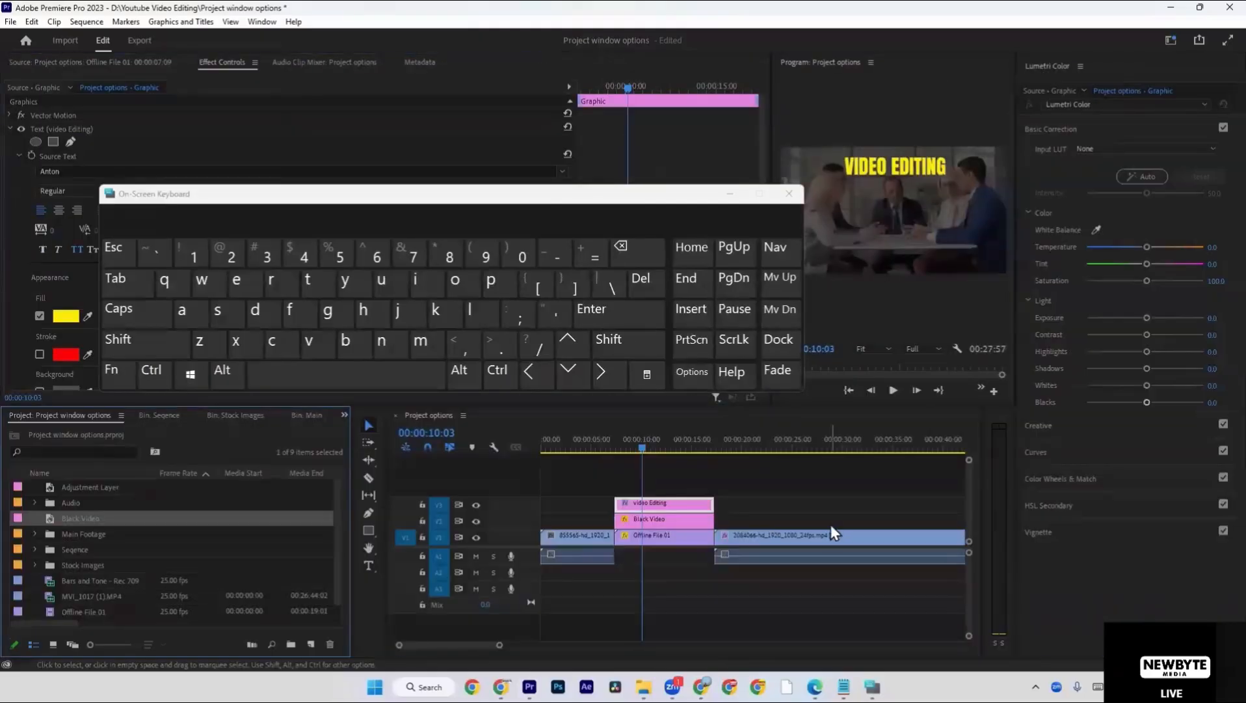
{"action": "key", "text": "grave"}
{"action": "key", "text": "grave"}
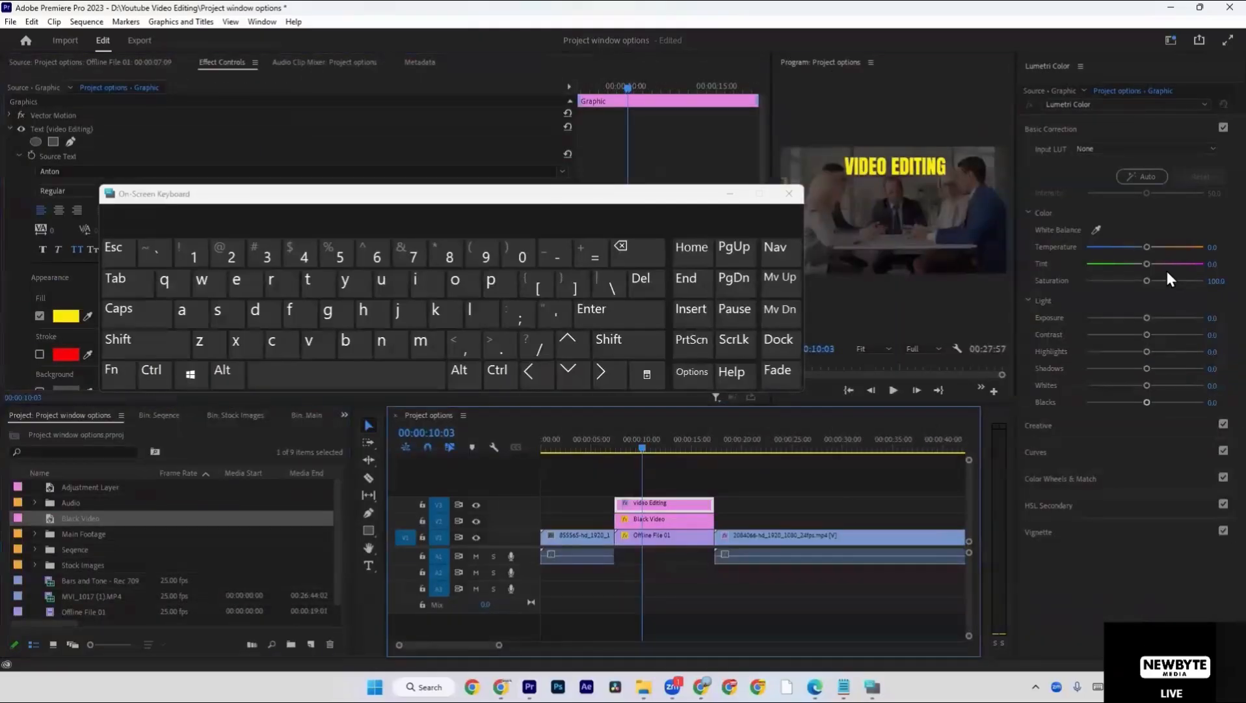
{"action": "key", "text": "alt"}
{"action": "key", "text": "grave"}
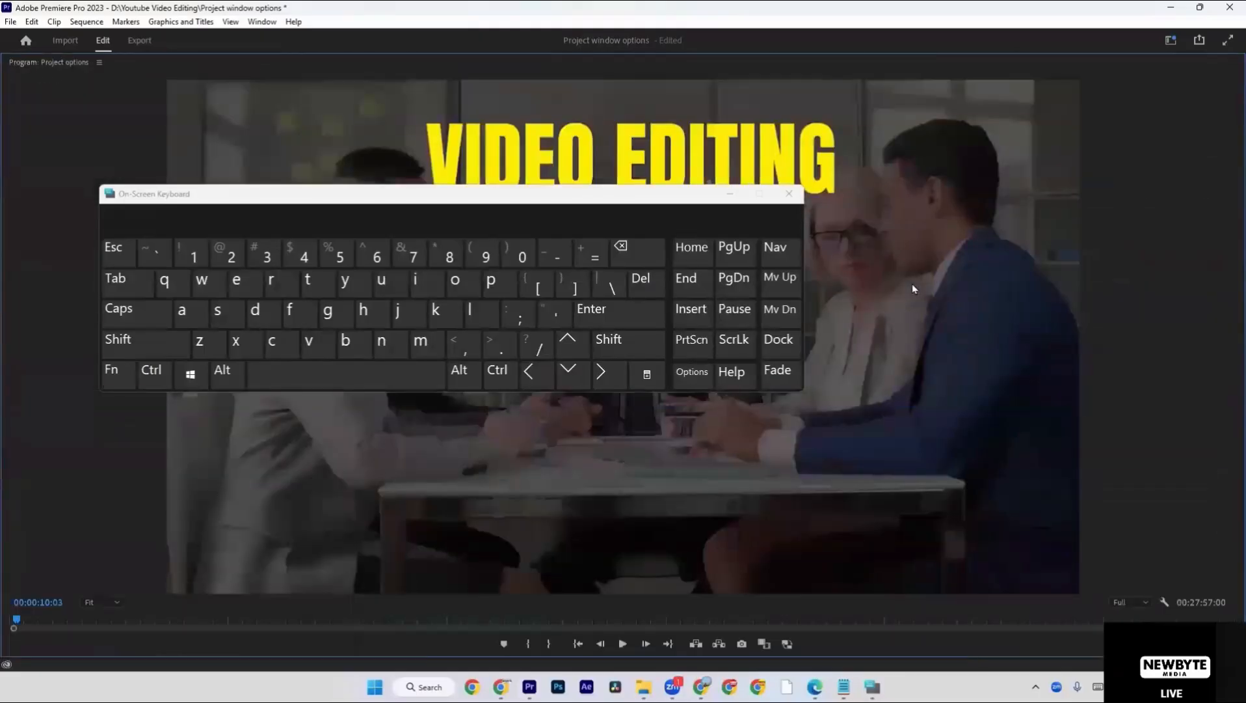
{"action": "key", "text": "grave"}
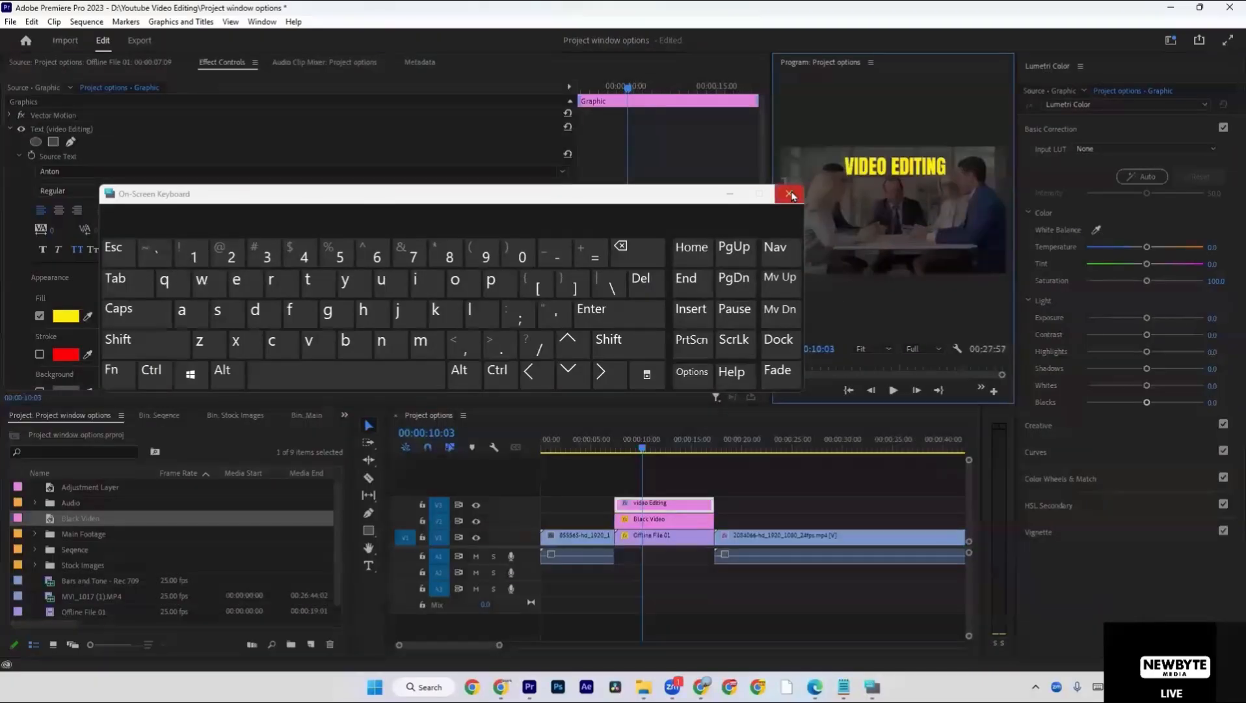
Close the on-screen keyboard, view the title in the maximized program view, and toggle the visibility of the black video's track.
{"action": "left_click", "coordinate": [789, 193]}
{"action": "key", "text": "grave"}
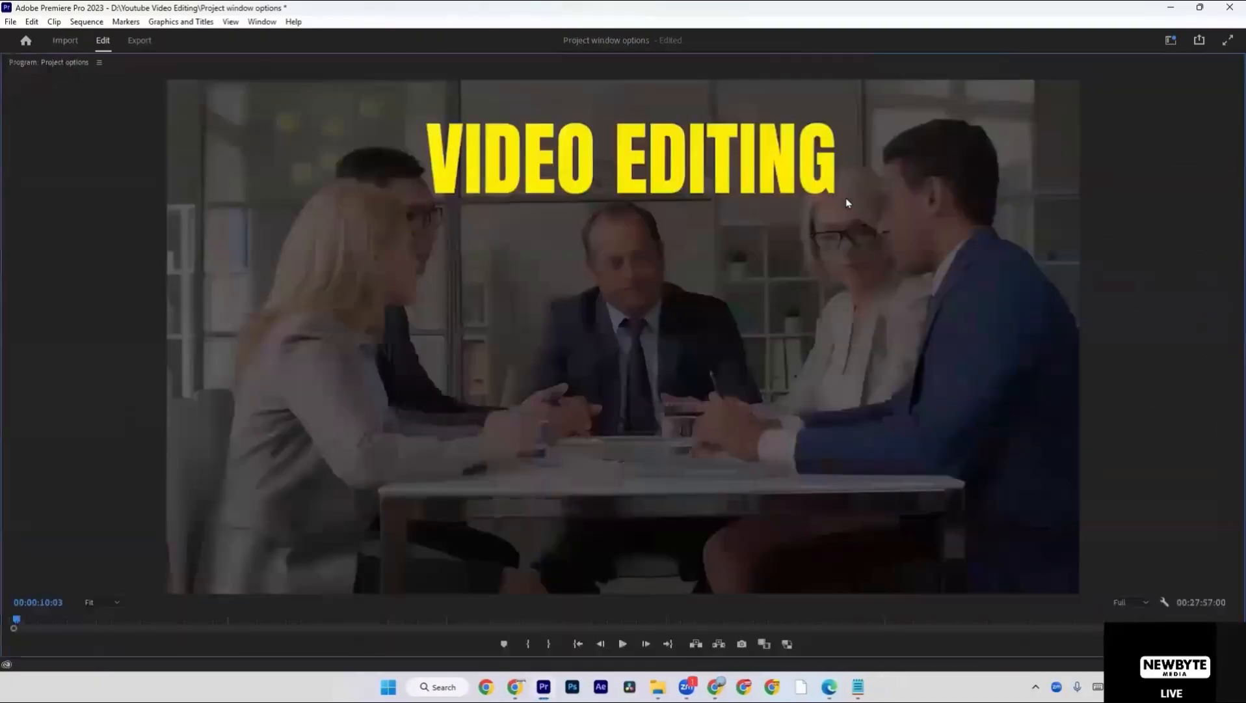
{"action": "key", "text": "grave"}
{"action": "left_click", "coordinate": [669, 517]}
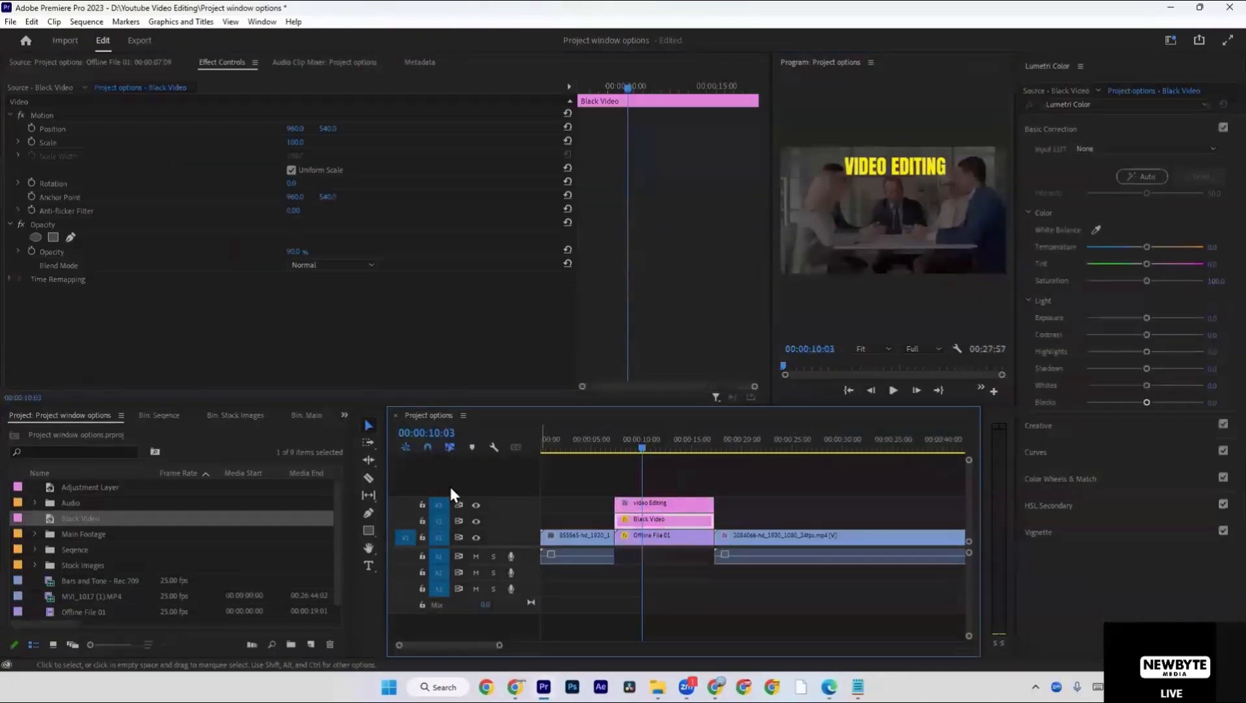
{"action": "left_click", "coordinate": [476, 521]}
Switch to the Chrome browser, open YouTube and search for "telugu assets".
{"action": "key", "text": "alt+Tab"}
{"action": "left_click", "coordinate": [112, 65]}
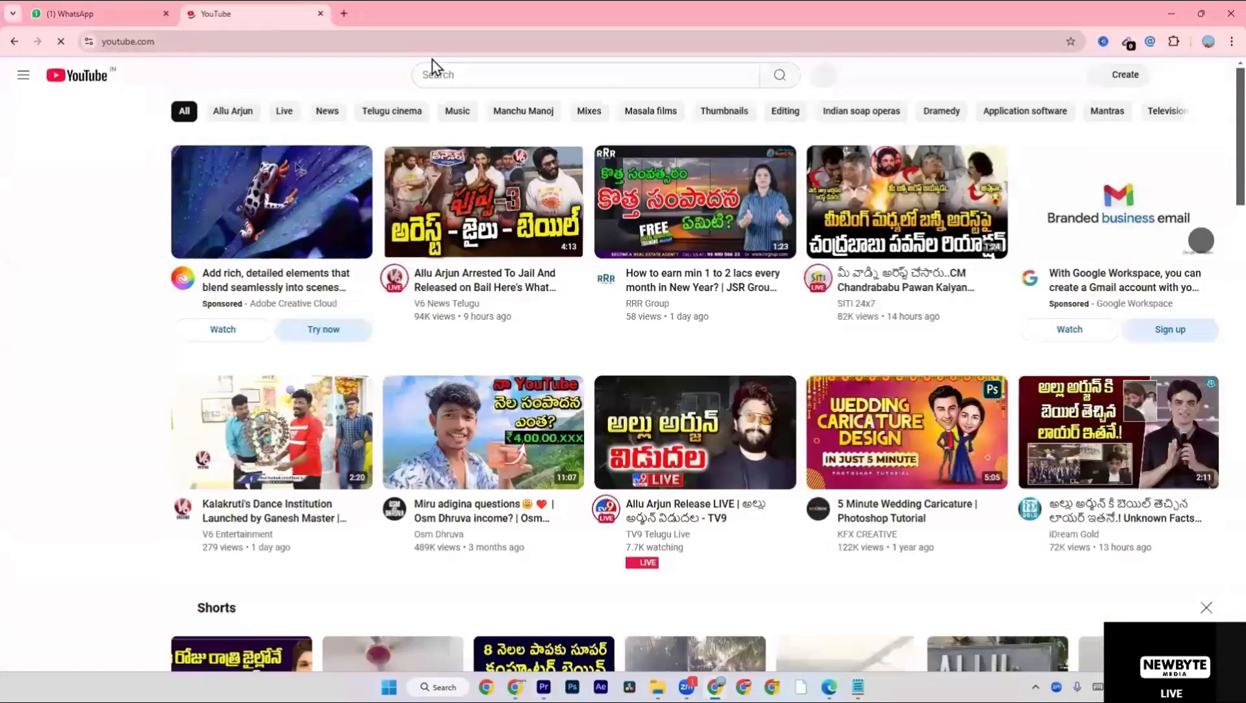
{"action": "left_click", "coordinate": [462, 78]}
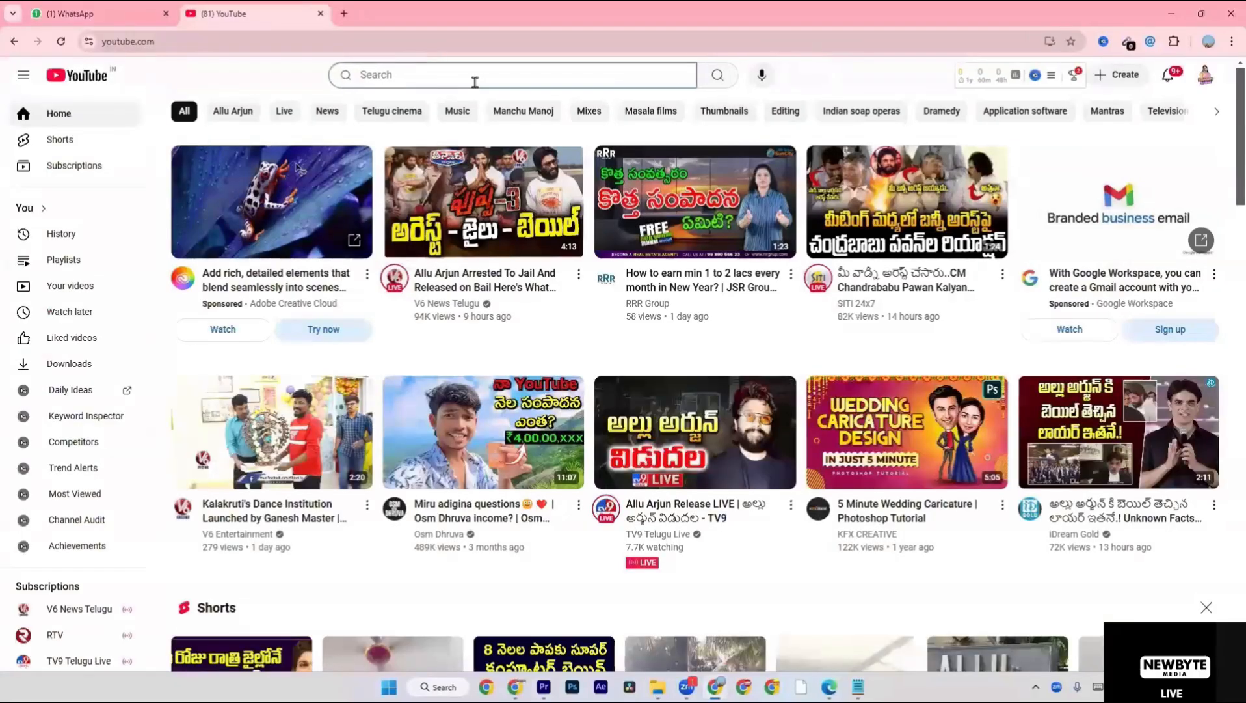
{"action": "type", "text": "telug"}
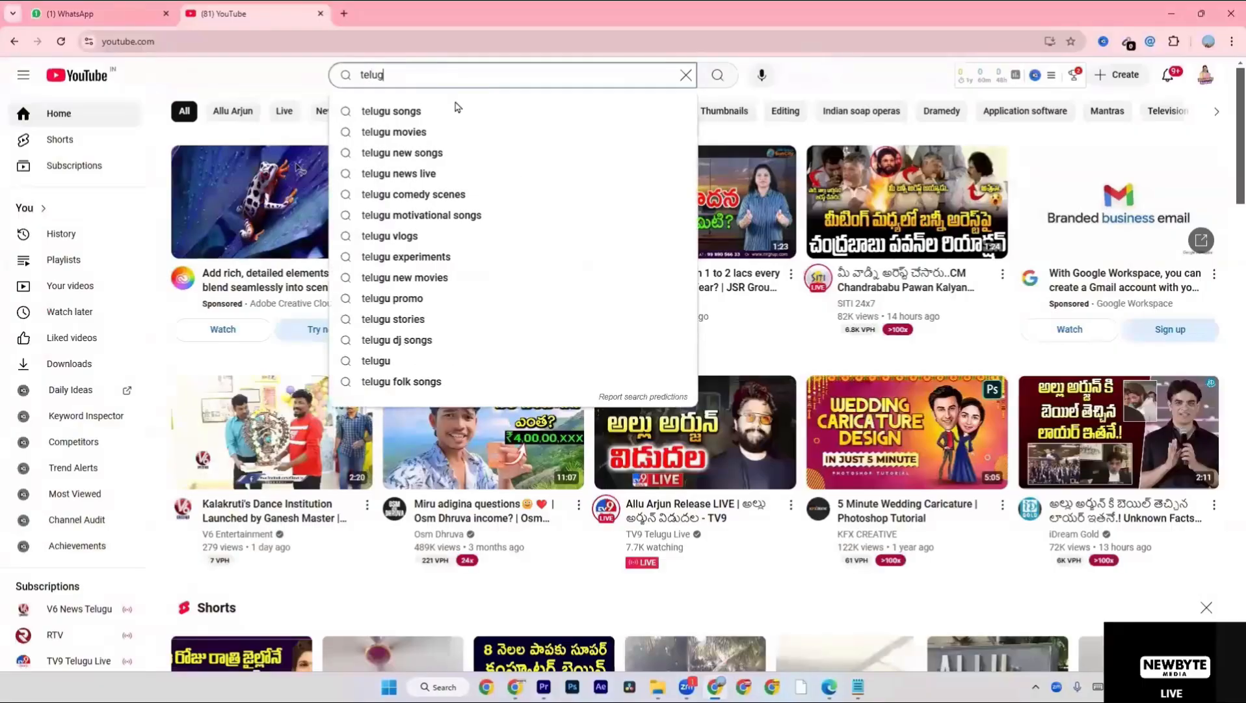
{"action": "type", "text": "u as"}
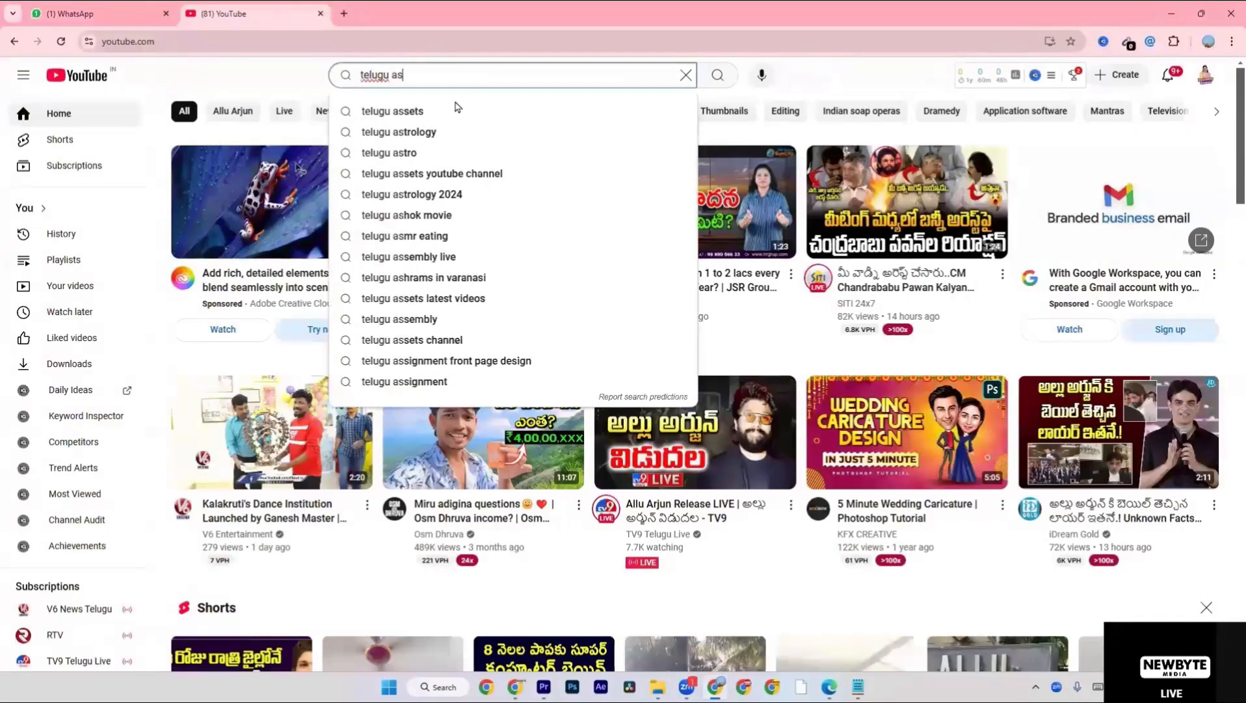
{"action": "left_click", "coordinate": [446, 112]}
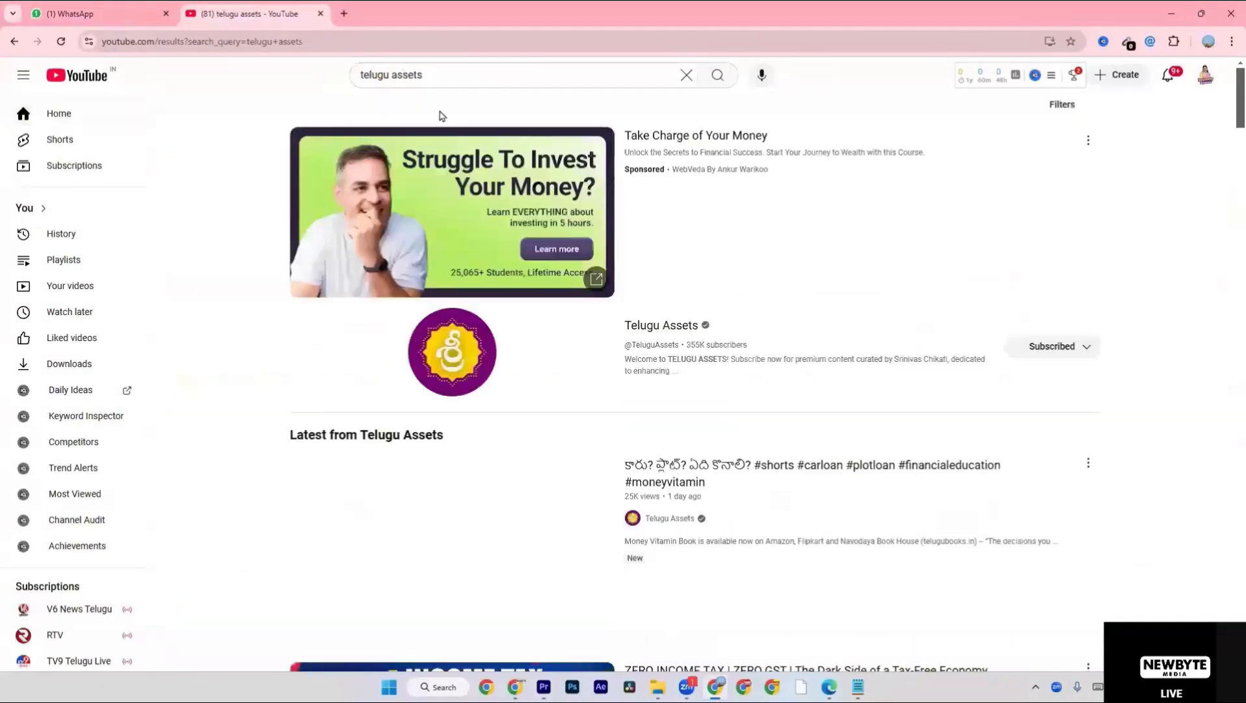
Open the "ZERO INCOME TAX | ZERO GST" video from the search results and skip its advertisement.
{"action": "scroll", "coordinate": [586, 327], "scroll_direction": "down", "scroll_amount": 3}
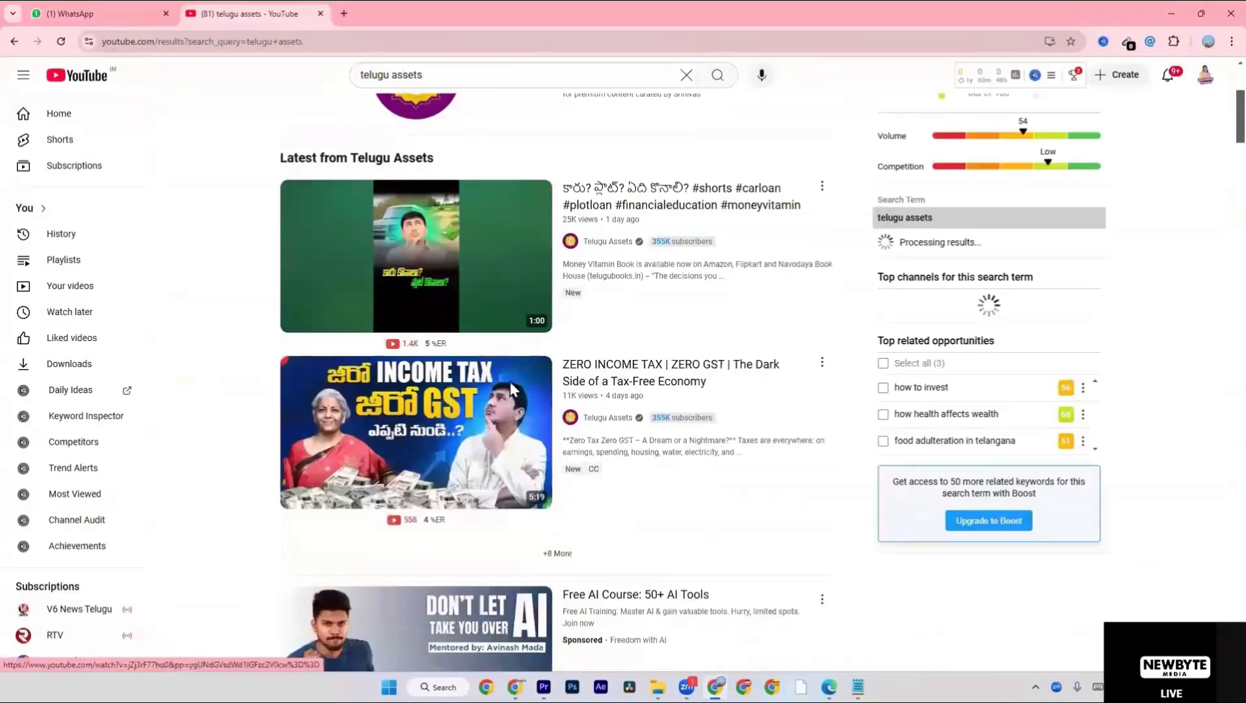
{"action": "left_click", "coordinate": [300, 455]}
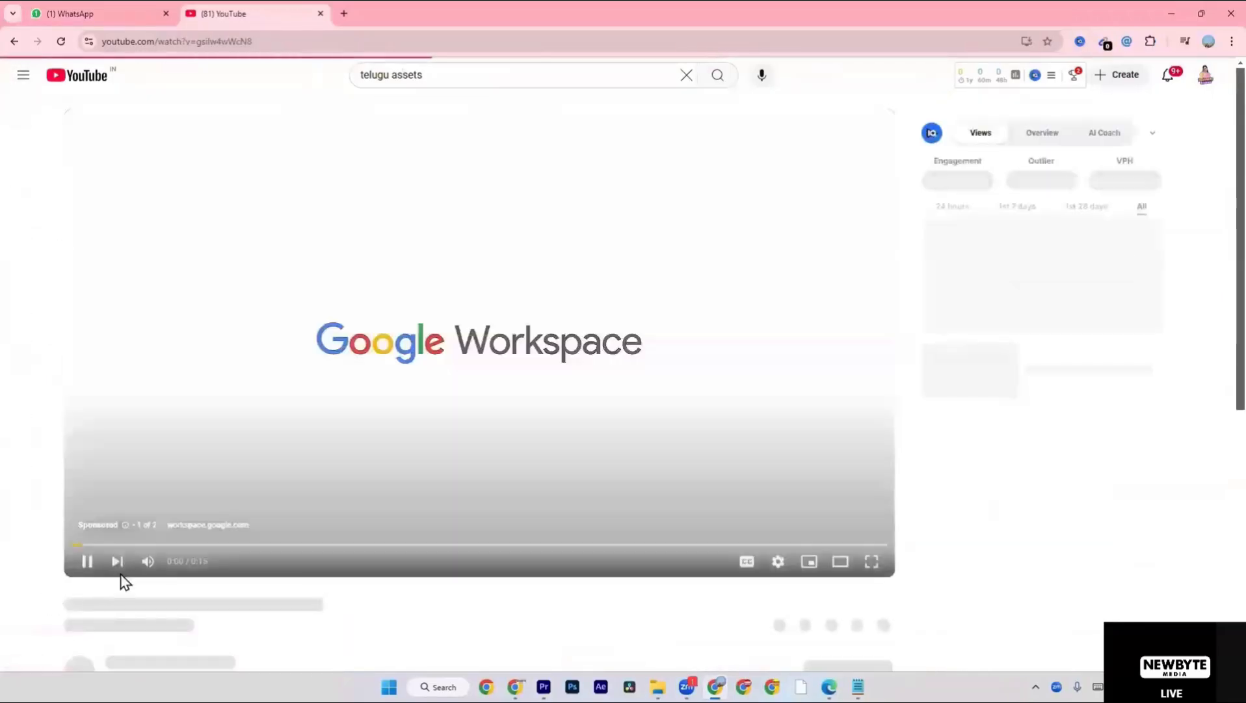
{"action": "scroll", "coordinate": [198, 491], "scroll_direction": "down", "scroll_amount": 3}
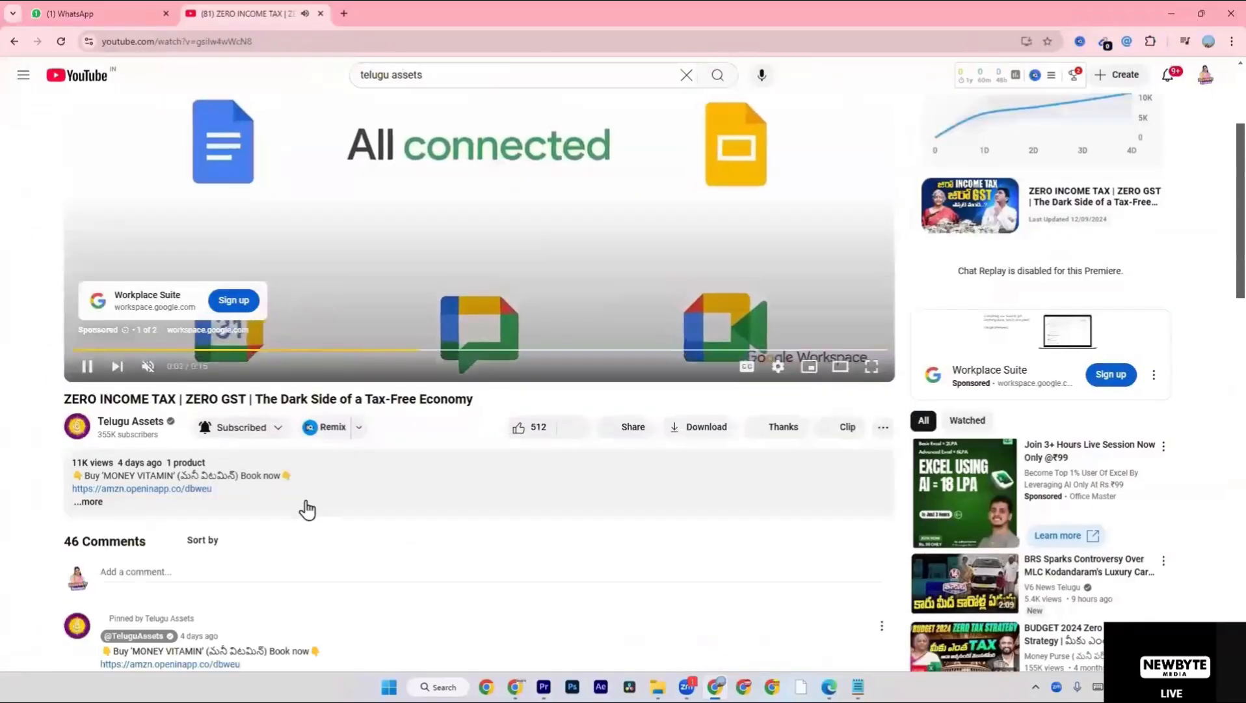
{"action": "scroll", "coordinate": [307, 497], "scroll_direction": "down", "scroll_amount": 2}
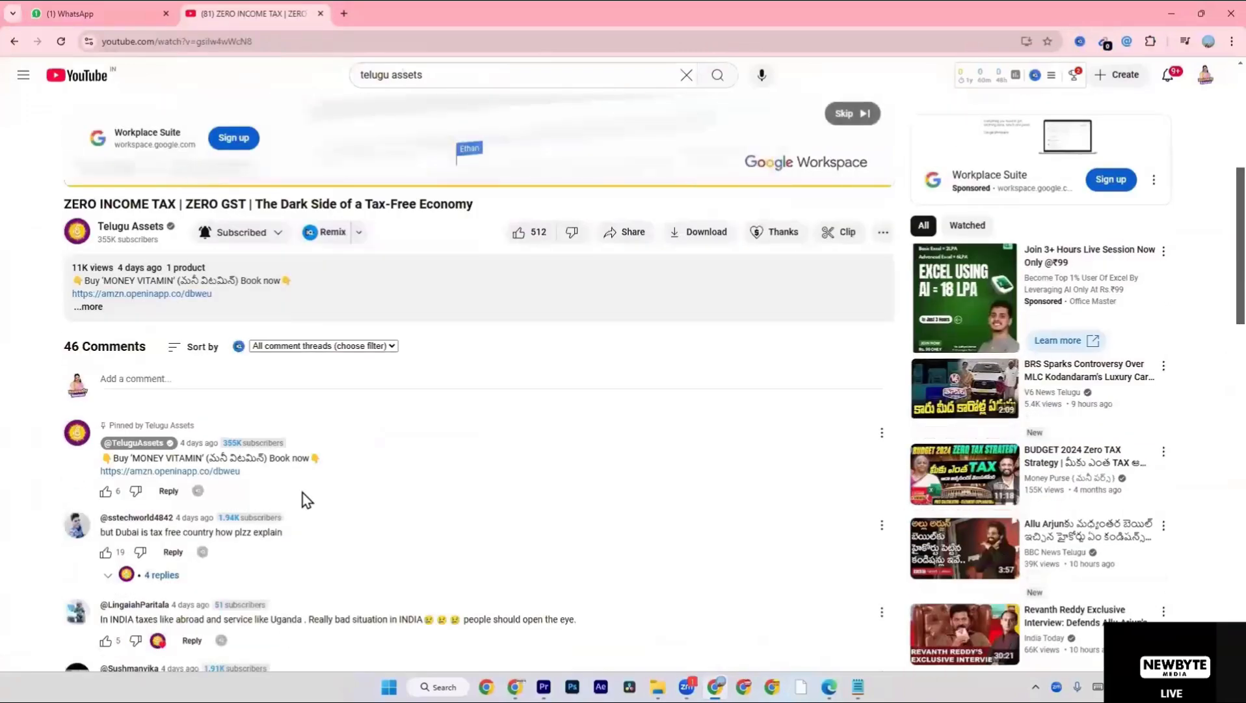
{"action": "left_click", "coordinate": [843, 115]}
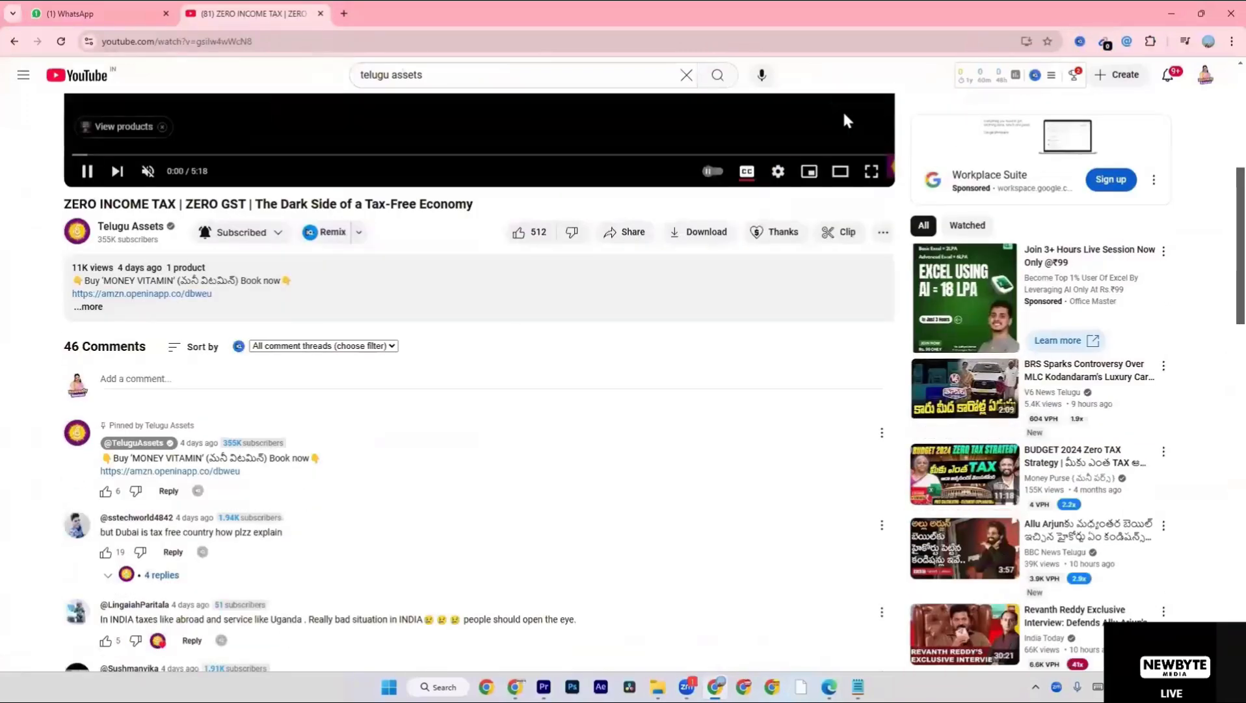
{"action": "scroll", "coordinate": [660, 203], "scroll_direction": "up", "scroll_amount": 5}
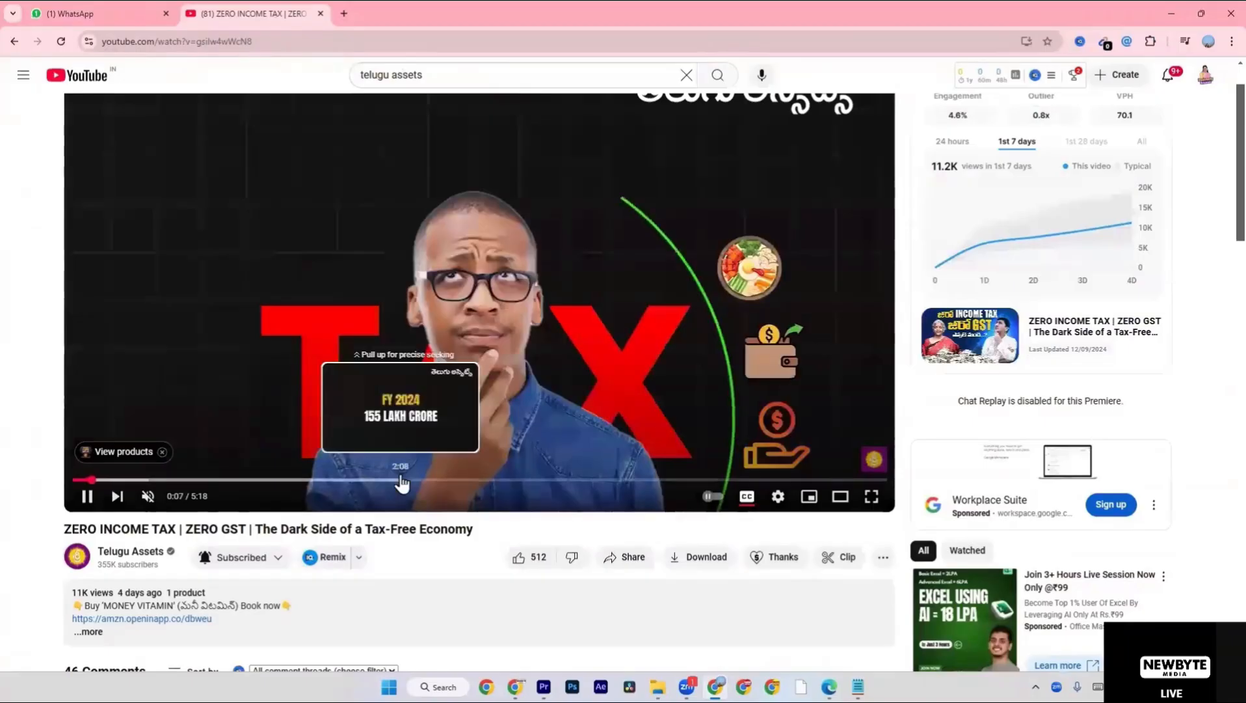
Skim through the video to the "50 - 100 CRORE" title over darkened footage and pause it at about 3:34.
{"action": "left_click", "coordinate": [401, 480]}
{"action": "left_click", "coordinate": [422, 480]}
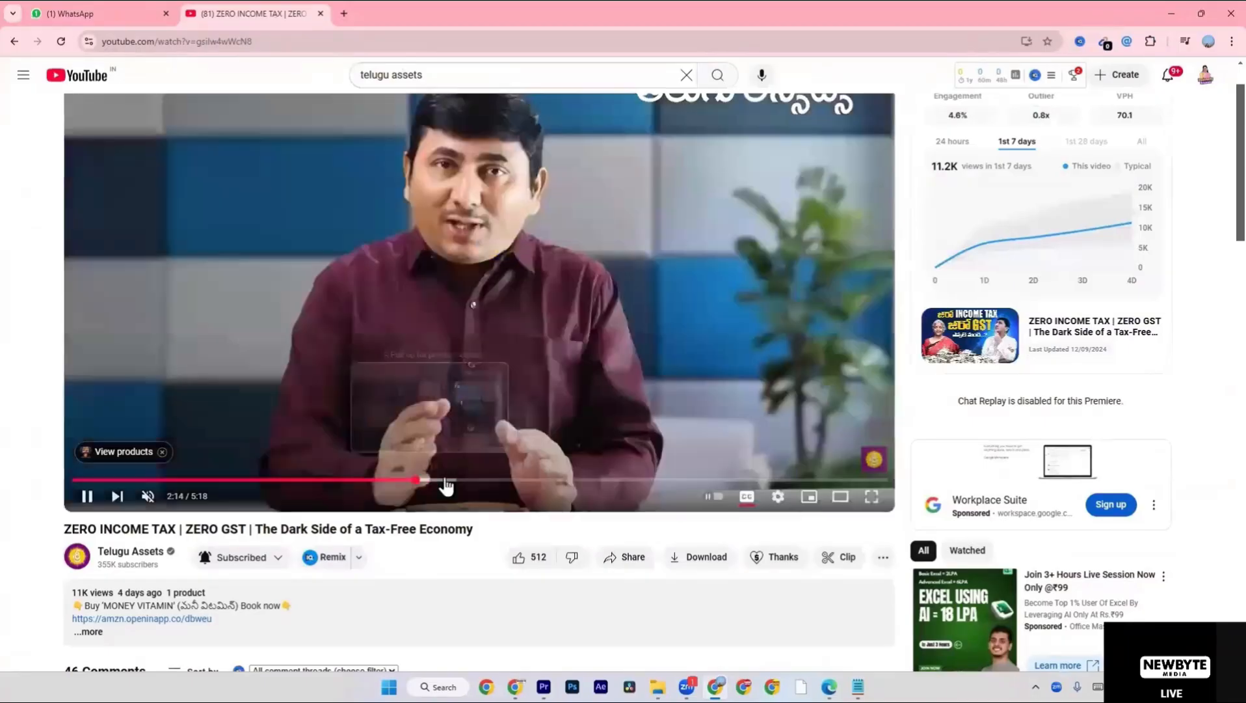
{"action": "left_click", "coordinate": [450, 480]}
{"action": "left_click", "coordinate": [474, 480]}
{"action": "left_click", "coordinate": [498, 480]}
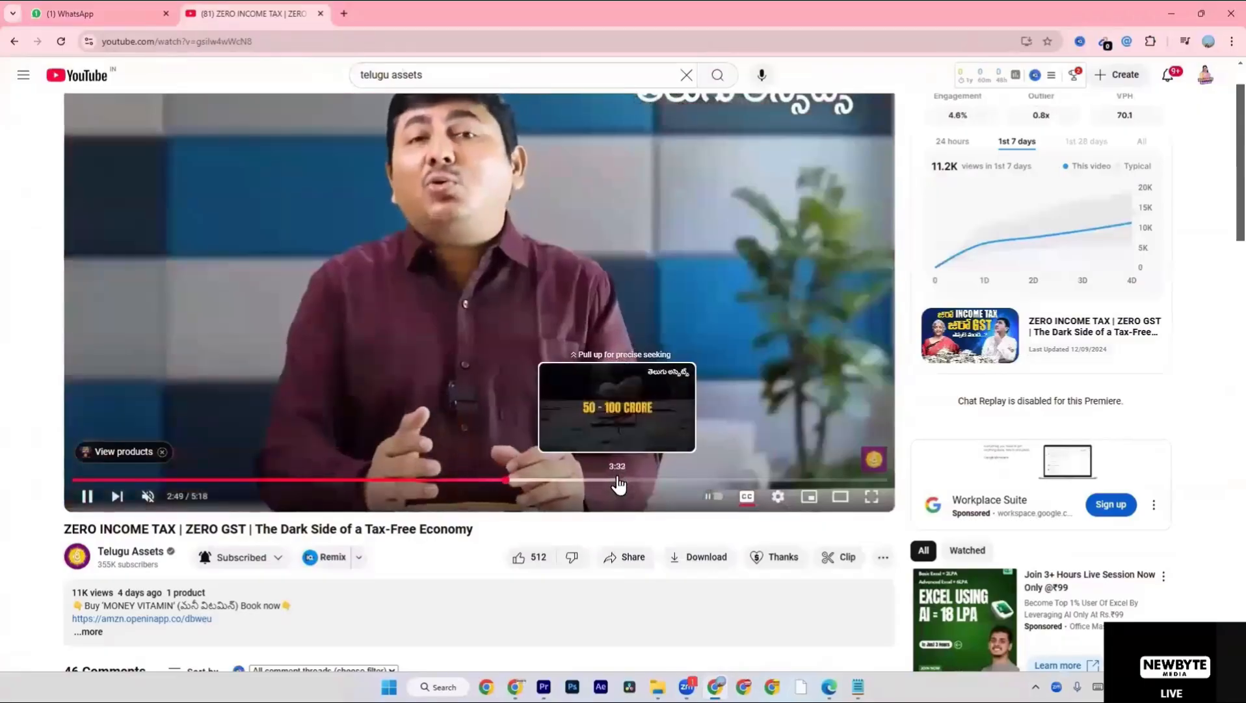
{"action": "left_click", "coordinate": [619, 481]}
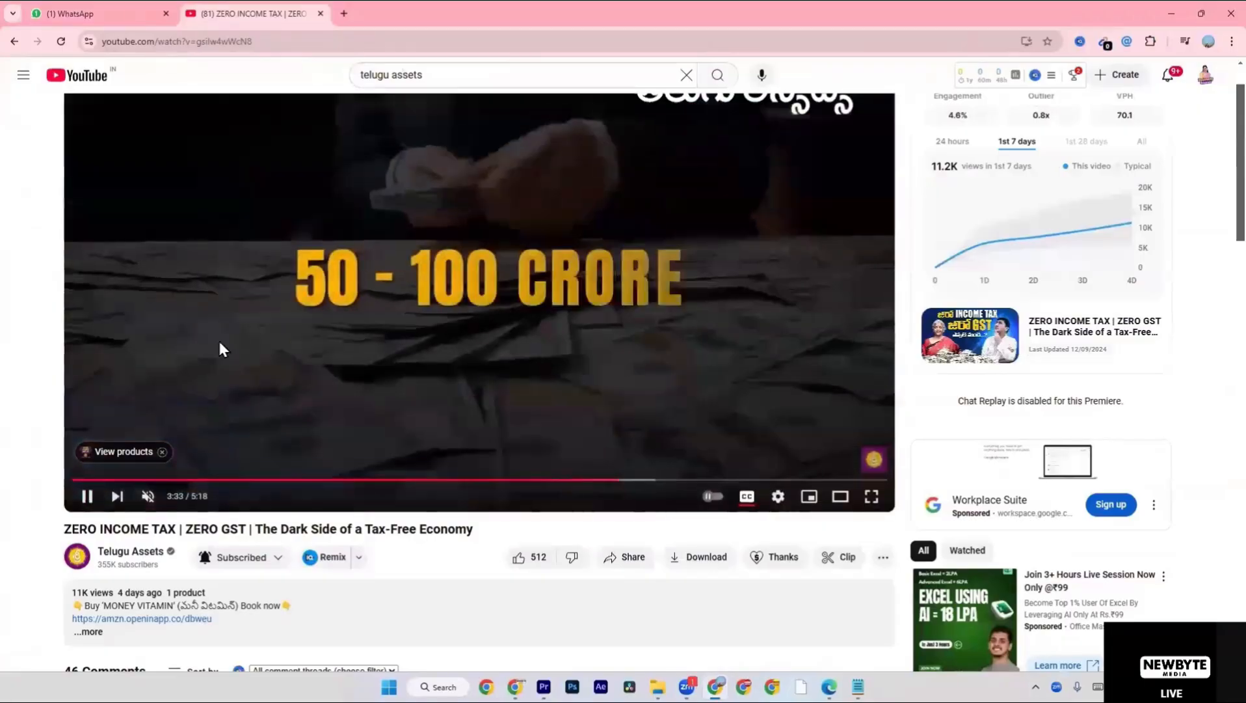
{"action": "left_click", "coordinate": [137, 390]}
{"action": "left_click", "coordinate": [610, 481]}
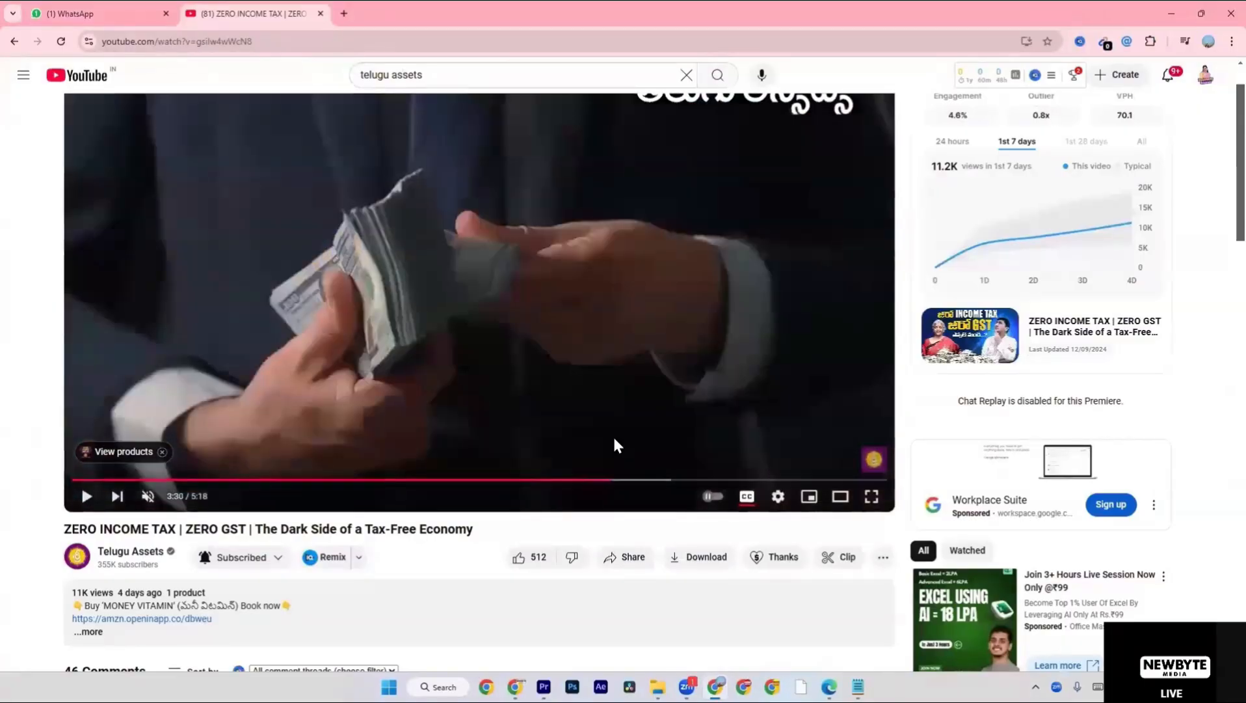
{"action": "left_click", "coordinate": [613, 434]}
{"action": "scroll", "coordinate": [613, 435], "scroll_direction": "up", "scroll_amount": 1}
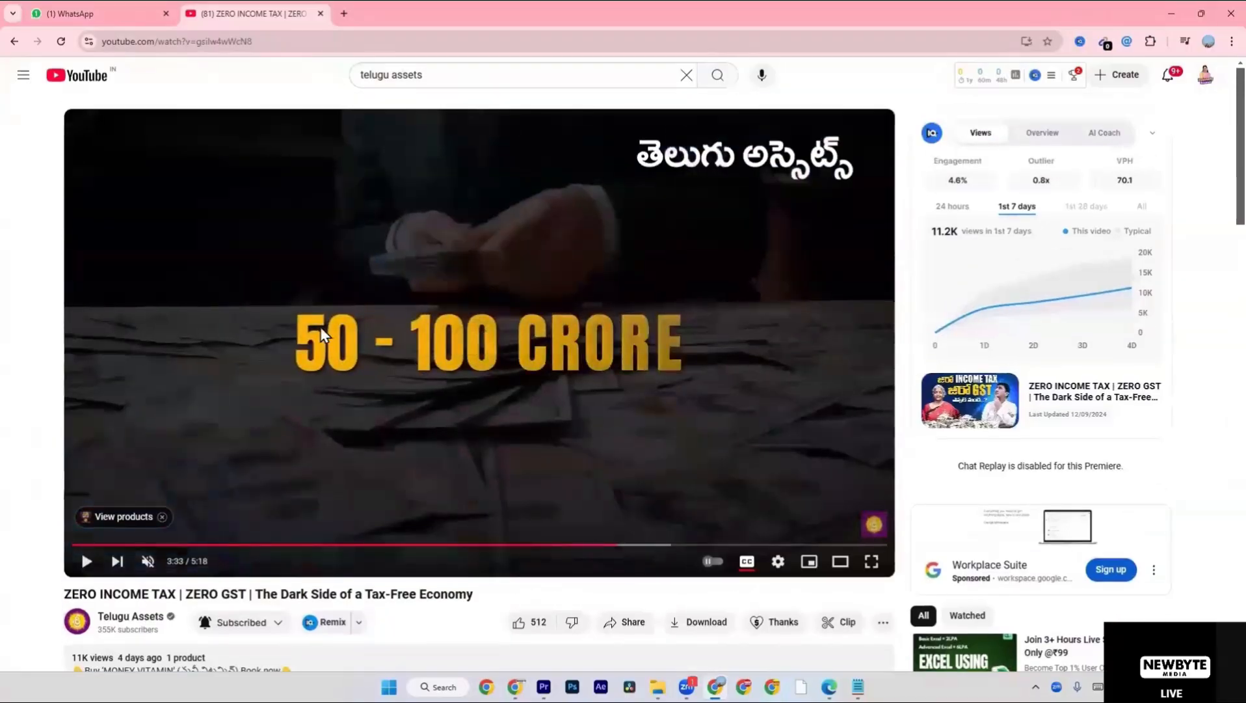
{"action": "left_click", "coordinate": [613, 545]}
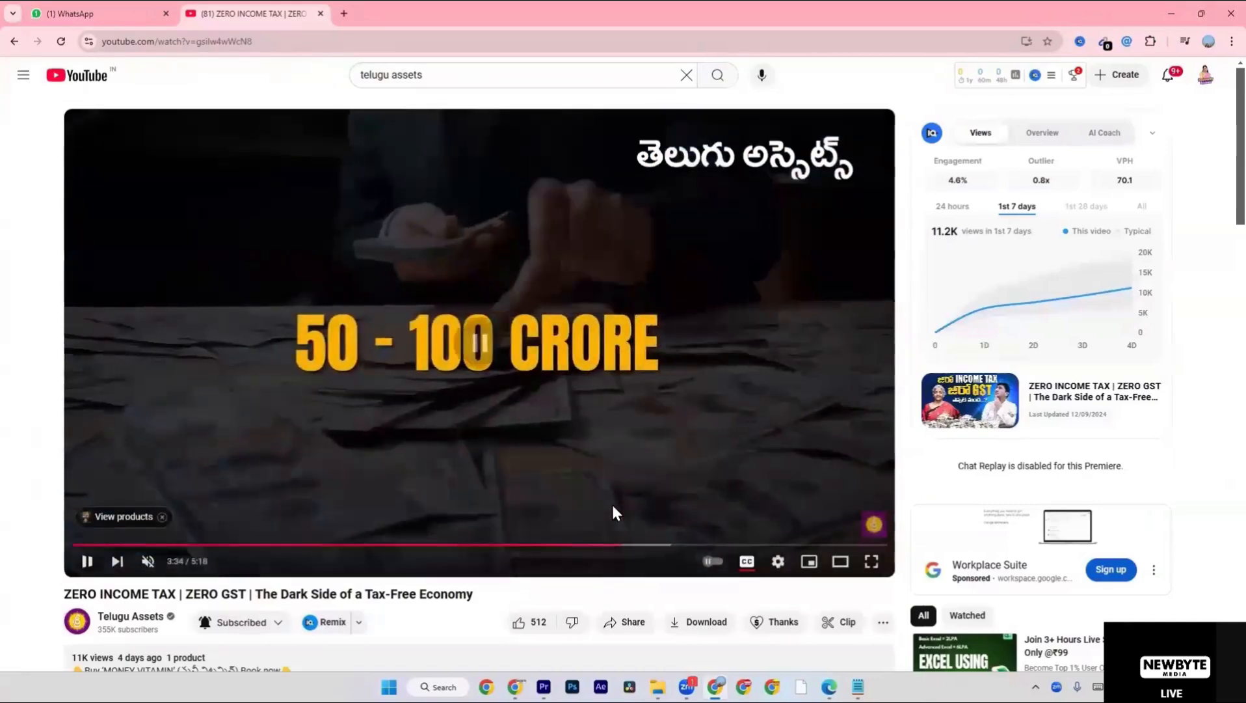
{"action": "left_click", "coordinate": [613, 507]}
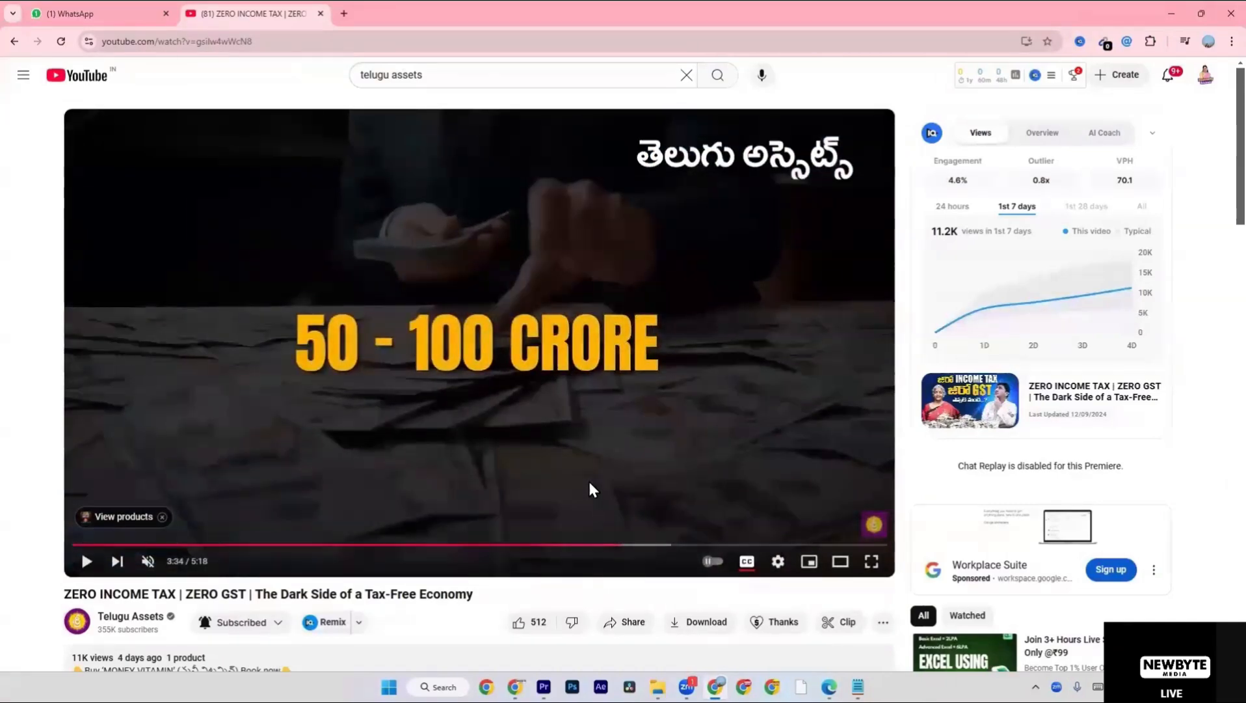
Switch back to Premiere Pro and change the VIDEO EDITING title's fill to orange using the hex colour ffae00.
{"action": "key", "text": "alt+Tab"}
{"action": "key", "text": "alt+Tab"}
{"action": "key", "text": "Tab"}
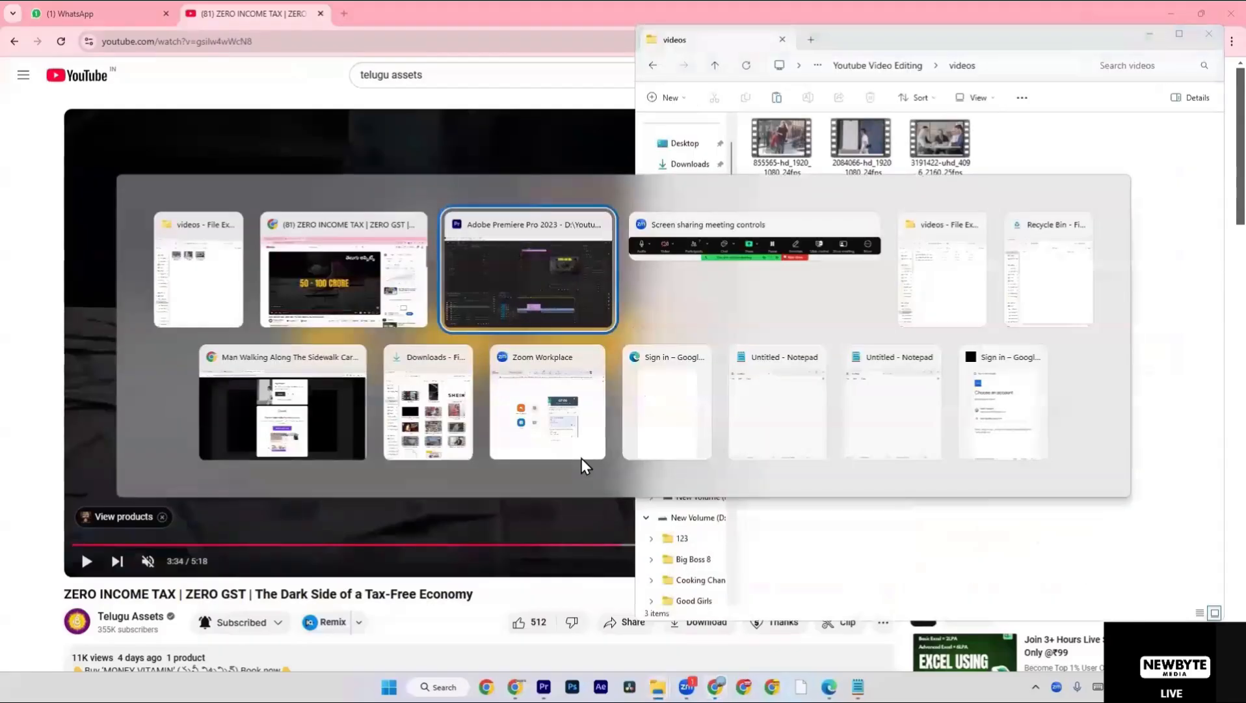
{"action": "left_click", "coordinate": [883, 166]}
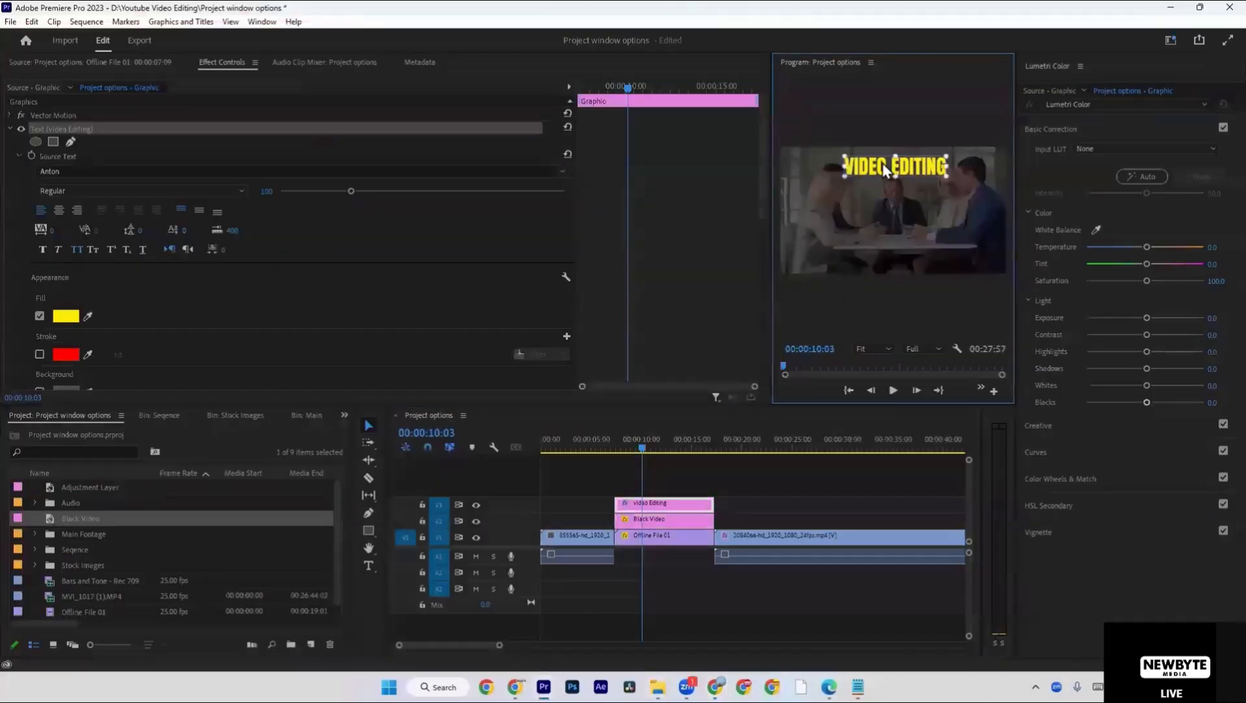
{"action": "left_click", "coordinate": [65, 316]}
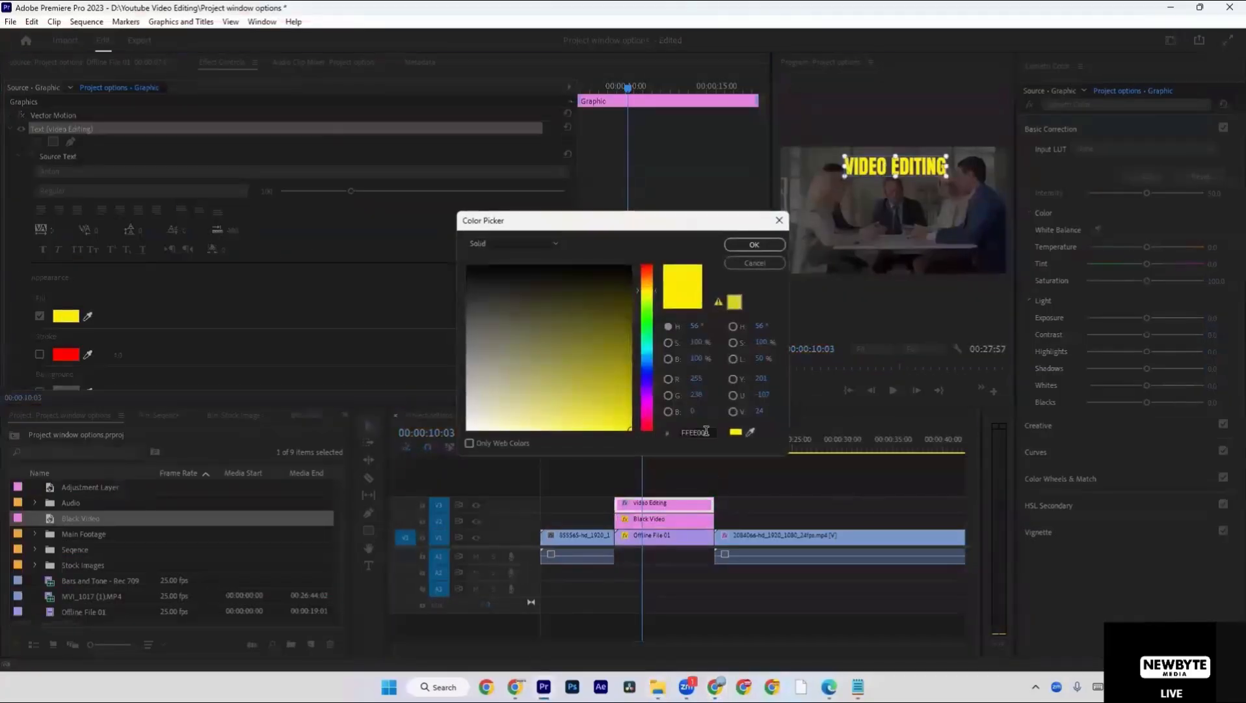
{"action": "type", "text": "ffae00"}
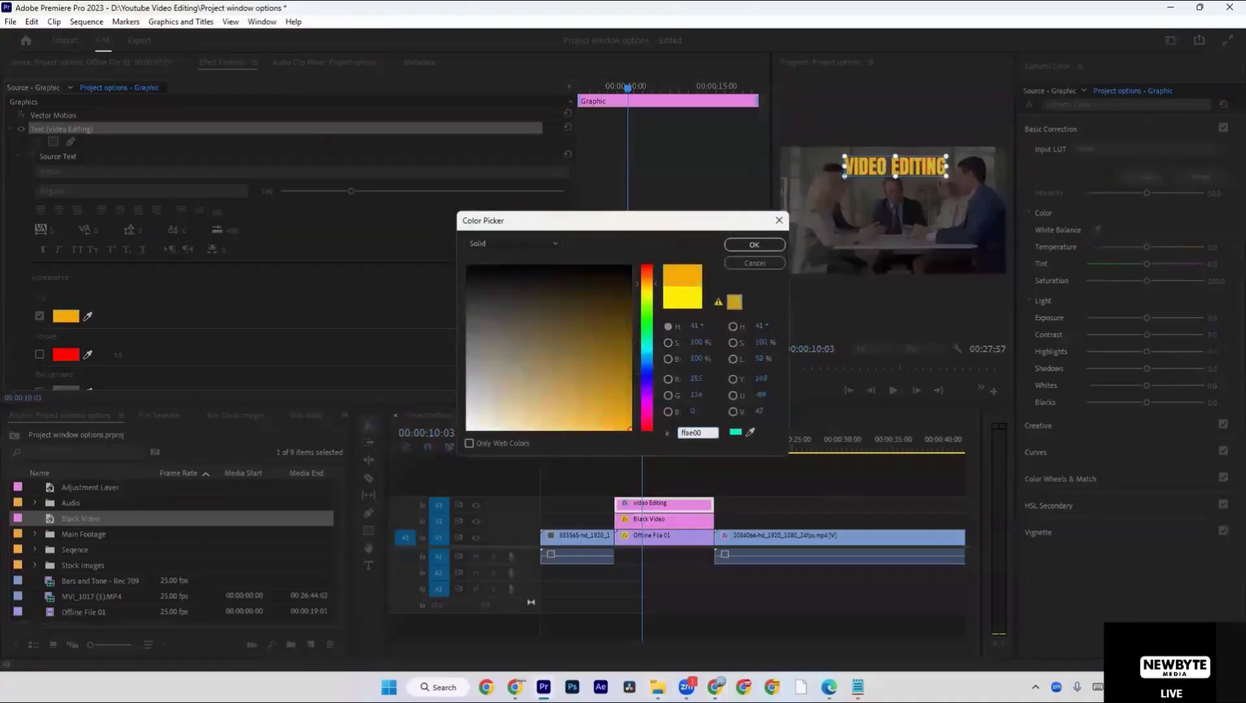
{"action": "key", "text": "Return"}
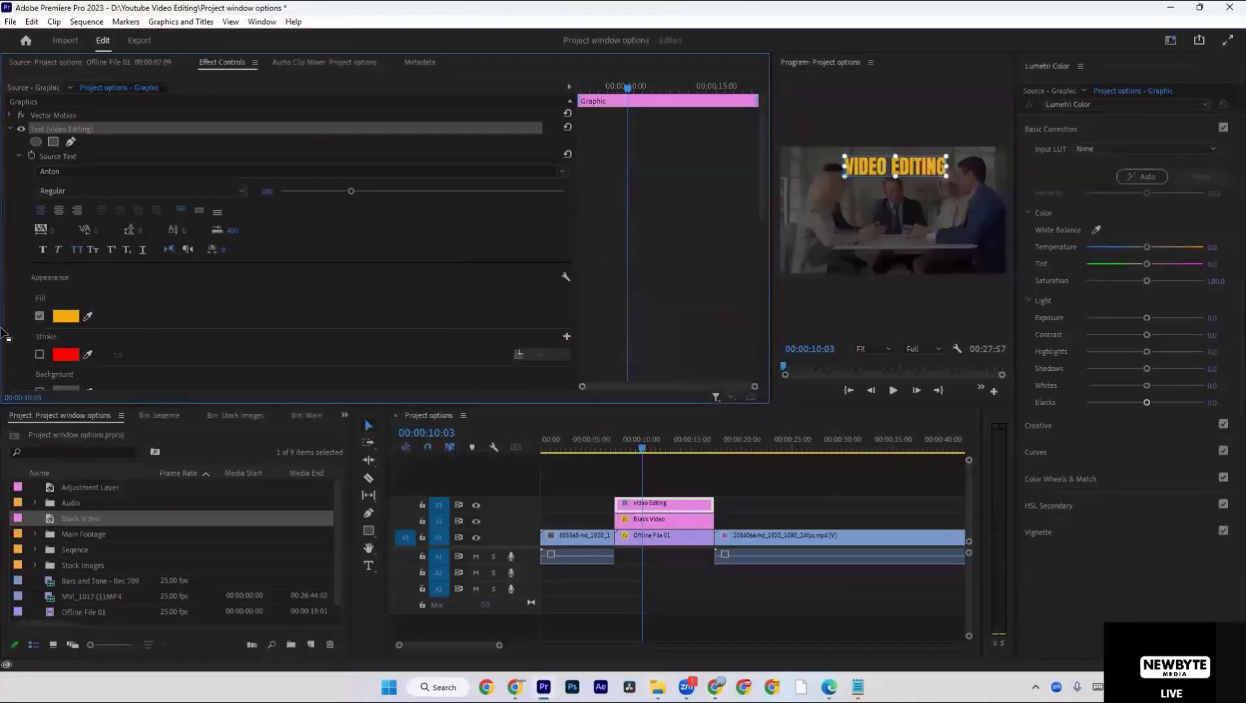
Turn on the title's shadow, give it a darker colour and adjust the shadow distance.
{"action": "scroll", "coordinate": [12, 340], "scroll_direction": "down", "scroll_amount": 3}
{"action": "left_click", "coordinate": [39, 352]}
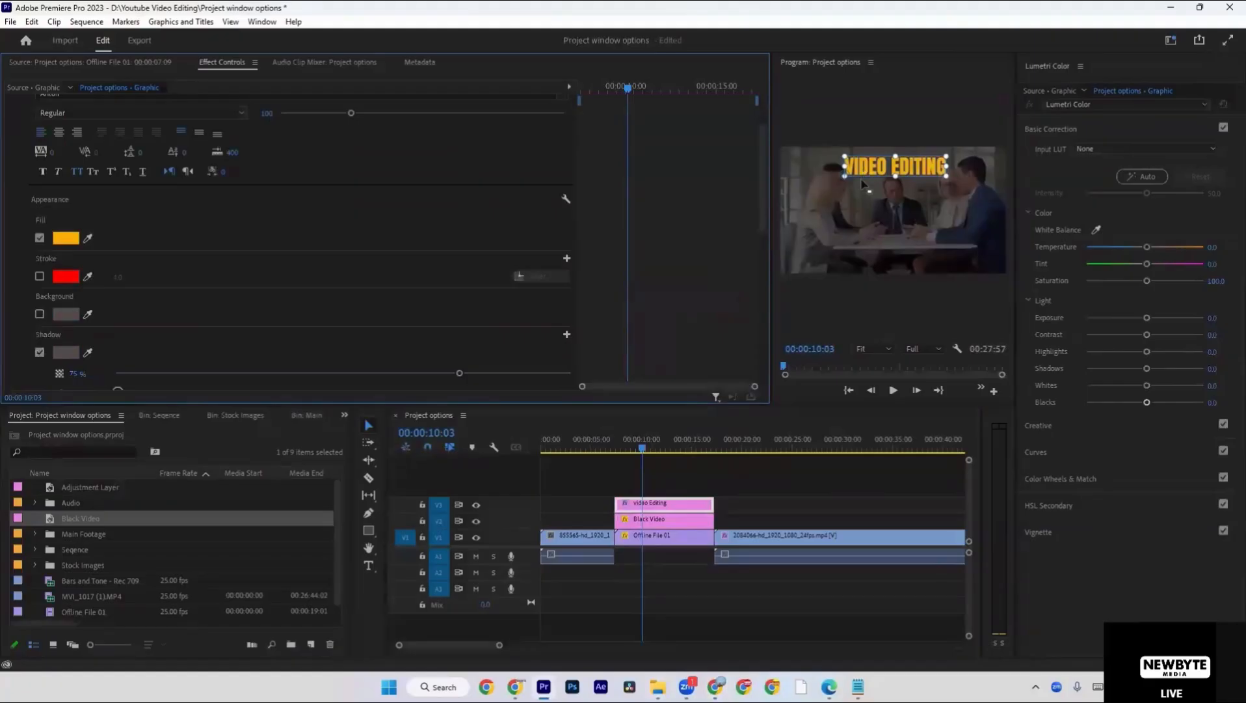
{"action": "left_click", "coordinate": [68, 352]}
{"action": "key", "text": "Return"}
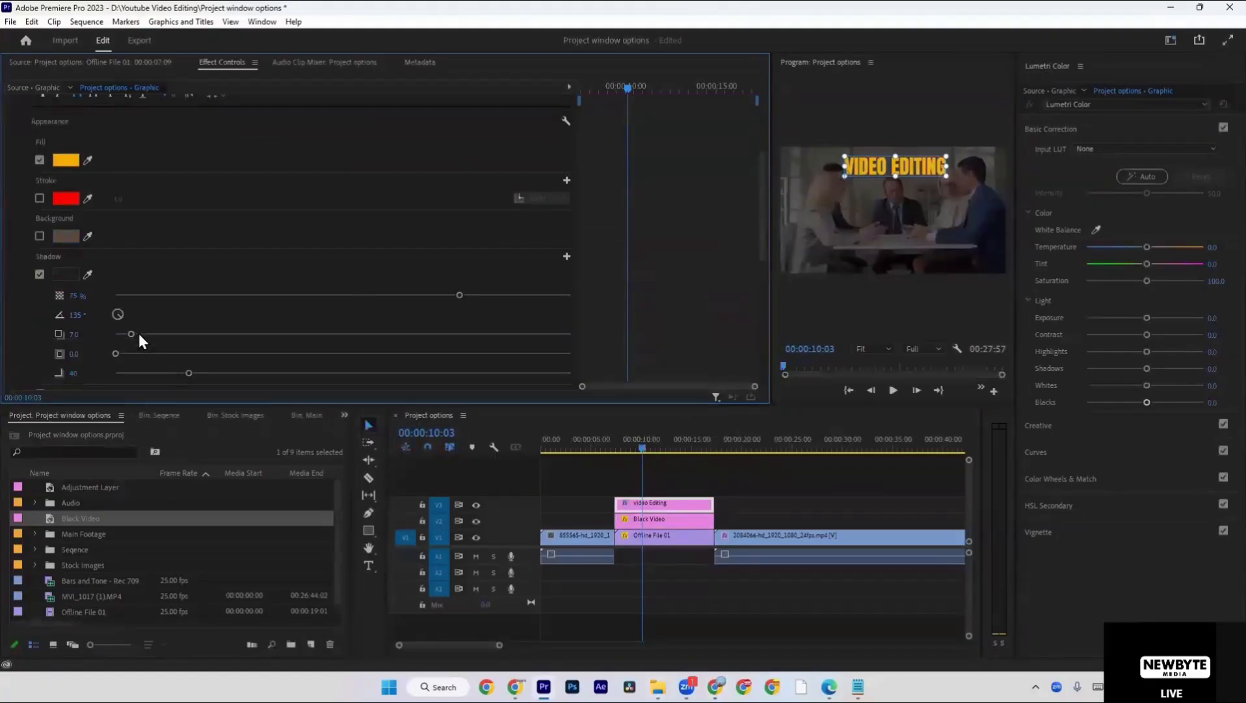
{"action": "left_click_drag", "start_coordinate": [152, 335], "coordinate": [139, 333]}
Check the orange title and its shadow in the maximized program view, then restore the panel layout.
{"action": "left_click", "coordinate": [939, 198]}
{"action": "key", "text": "grave"}
{"action": "left_click", "coordinate": [760, 174]}
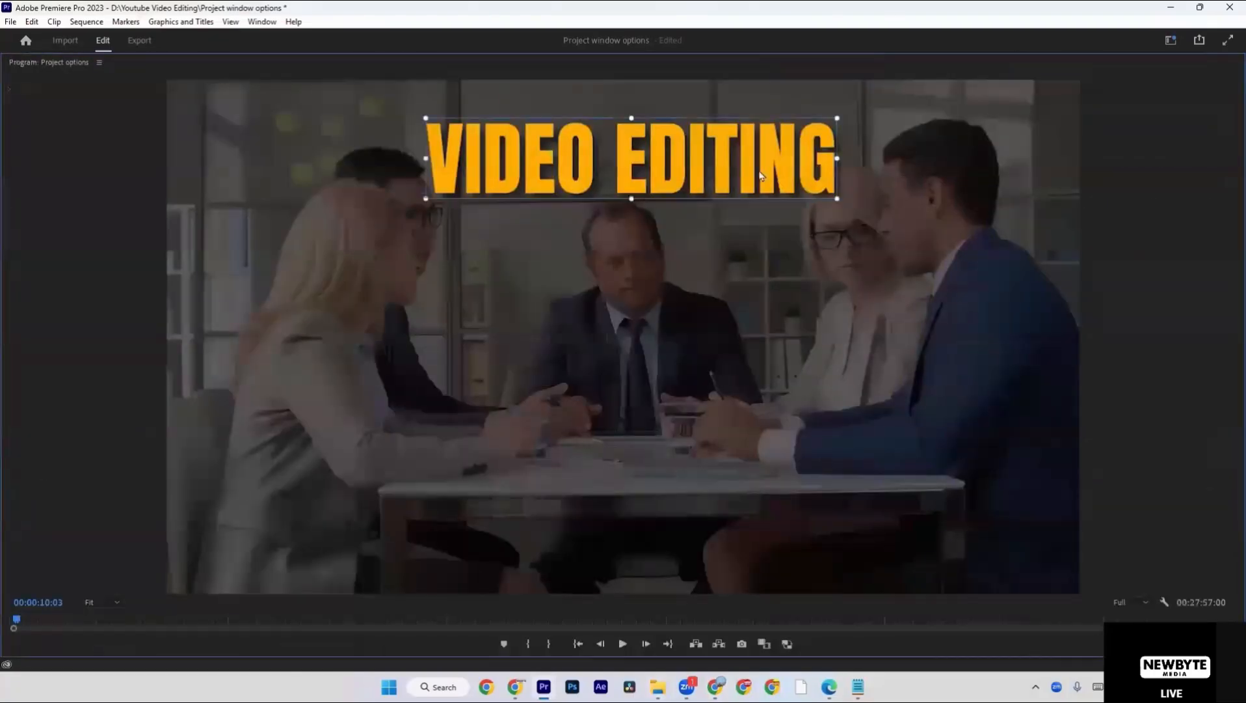
{"action": "key", "text": "grave"}
Select the Black Video clip, then hide and show track V2 to compare the footage with and without dimming.
{"action": "left_click", "coordinate": [676, 520]}
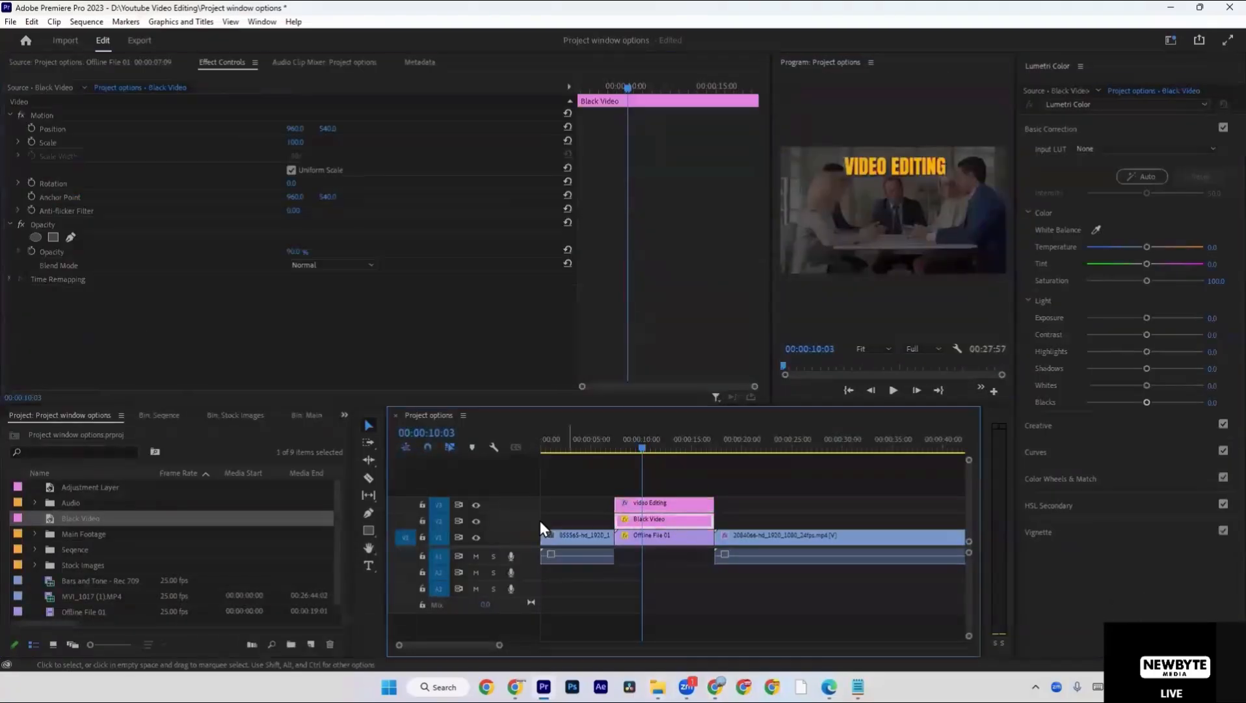
{"action": "left_click", "coordinate": [476, 524]}
{"action": "left_click", "coordinate": [476, 524]}
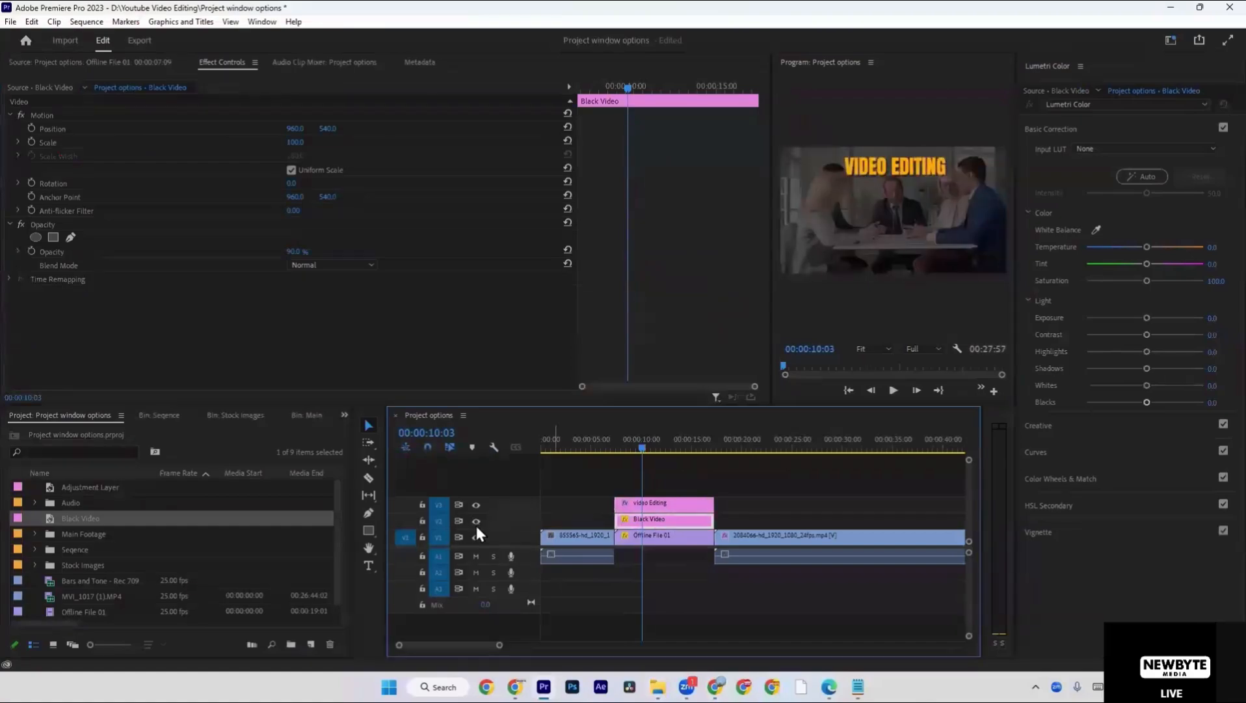
Move the VIDEO EDITING title down to the lower part of the frame and turn off its shadow.
{"action": "left_click", "coordinate": [476, 524]}
{"action": "left_click", "coordinate": [476, 524]}
{"action": "left_click_drag", "start_coordinate": [928, 166], "coordinate": [922, 248]}
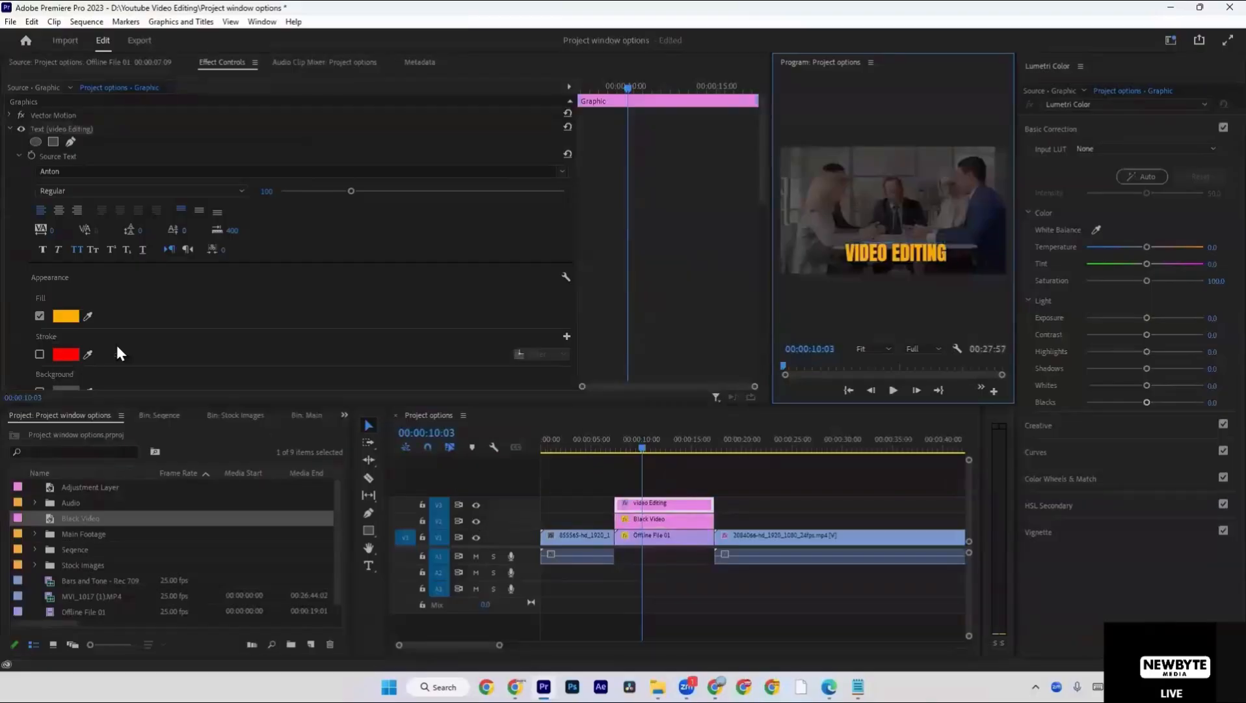
{"action": "scroll", "coordinate": [97, 343], "scroll_direction": "down", "scroll_amount": 3}
{"action": "left_click", "coordinate": [39, 353]}
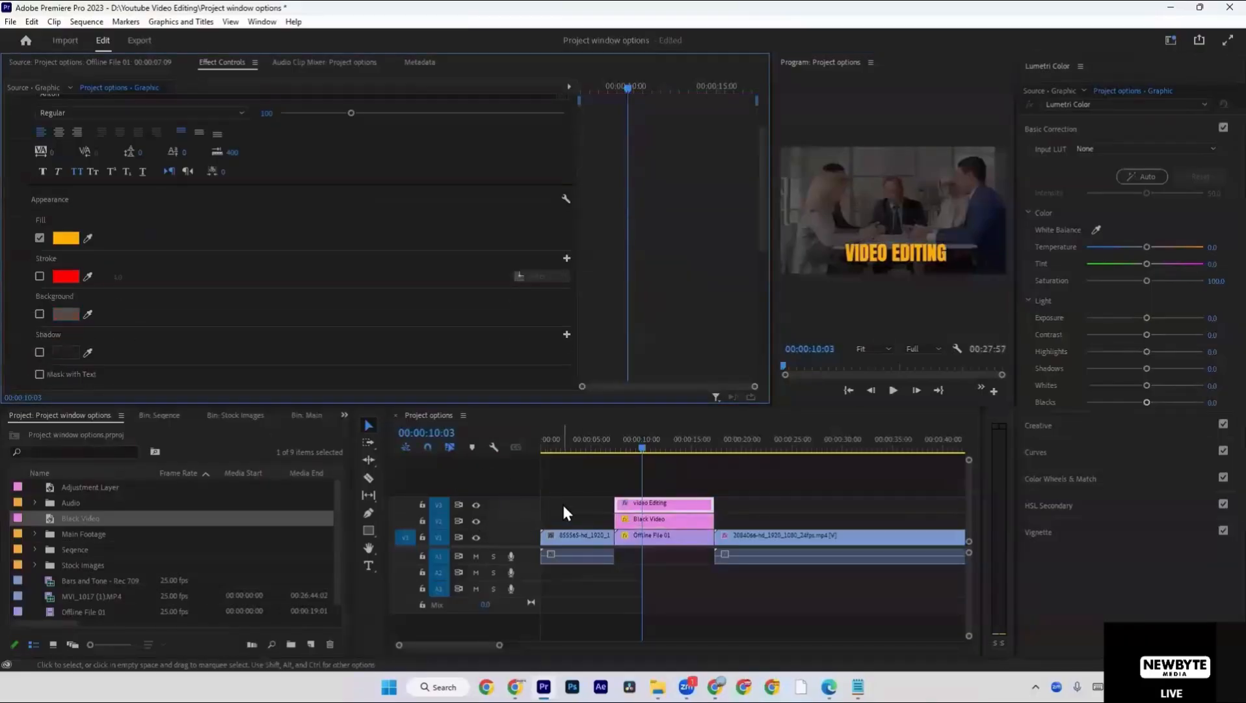
Hide track V2 and examine the title over the undimmed footage in the maximized program view, then show the track again.
{"action": "left_click", "coordinate": [634, 521]}
{"action": "left_click", "coordinate": [475, 521]}
{"action": "key", "text": "grave"}
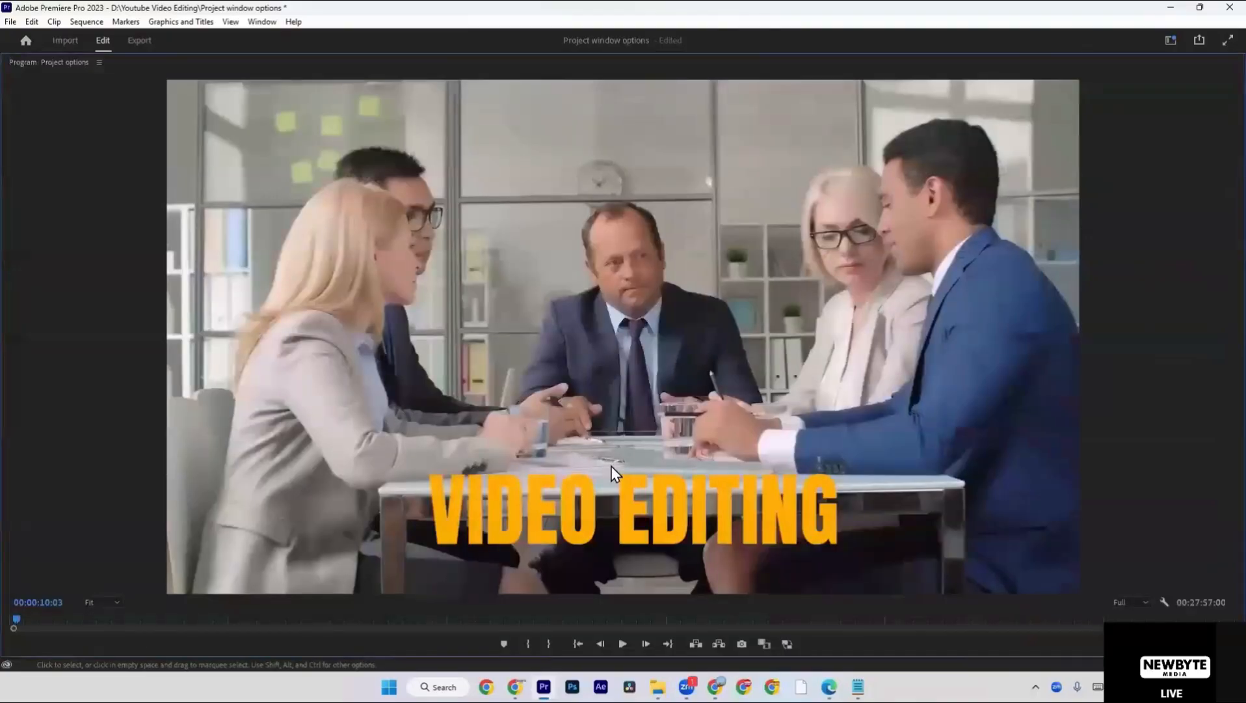
{"action": "key", "text": "grave"}
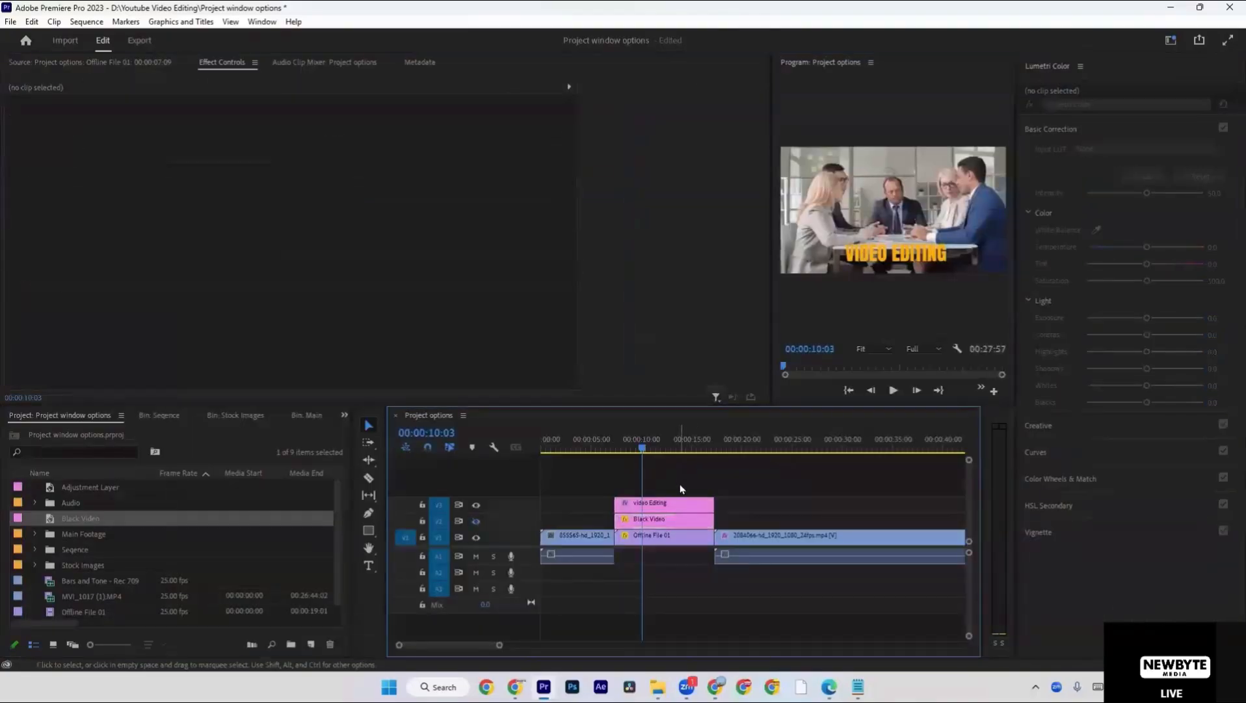
{"action": "left_click", "coordinate": [475, 521]}
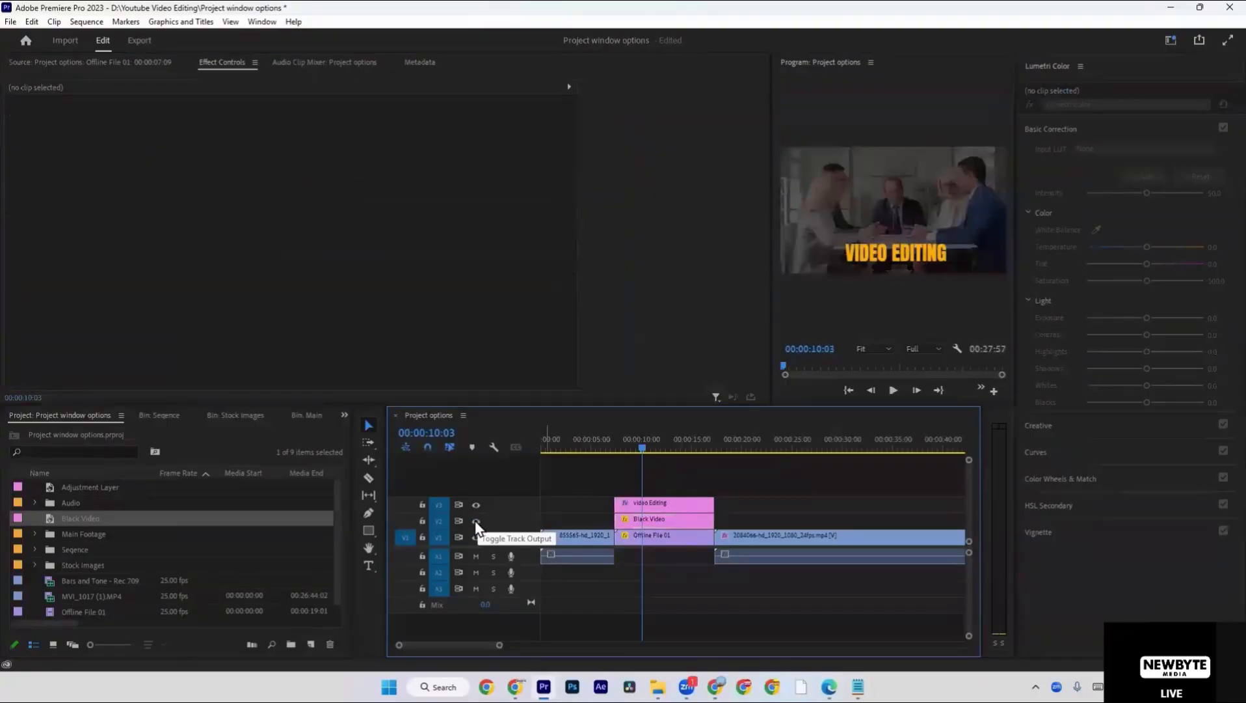
{"action": "right_click", "coordinate": [250, 448]}
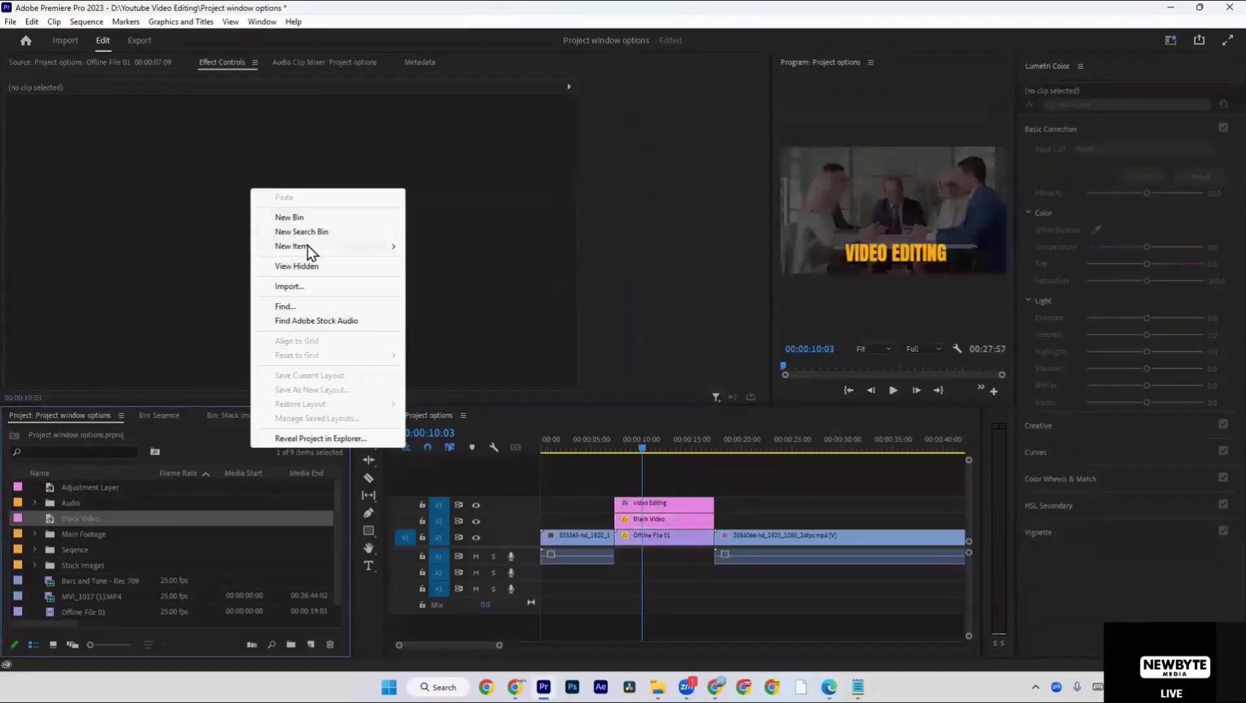
{"action": "mouse_move", "coordinate": [355, 248]}
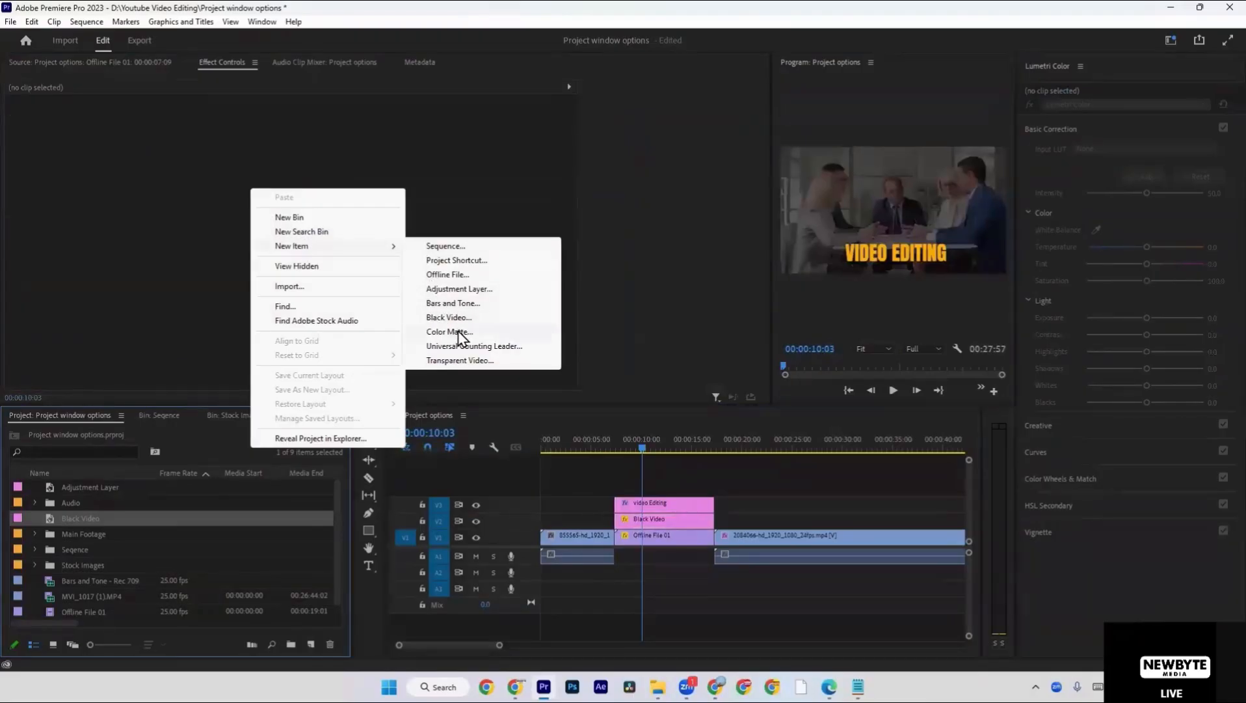
{"action": "left_click", "coordinate": [688, 518]}
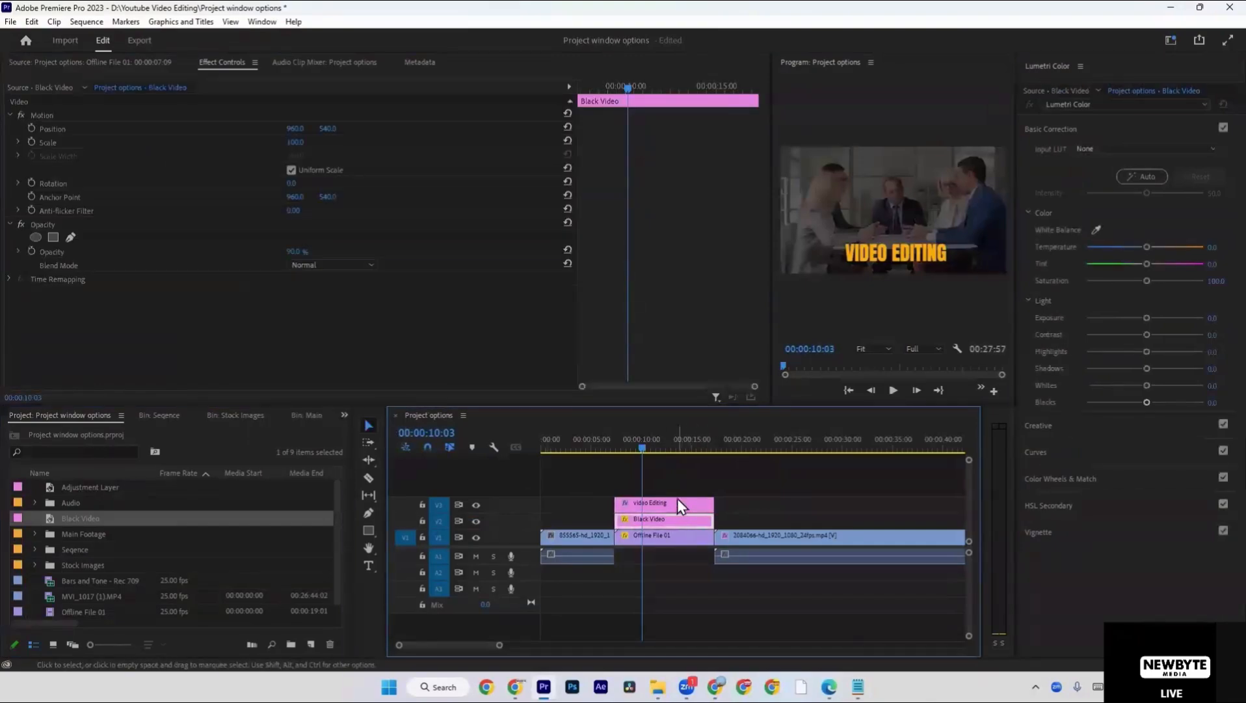
Duplicate the Video Editing title on V3 above the 2084066-hd_1920_1080_24fps.mp4 clip and delete the original over the Black Video.
{"action": "left_click", "coordinate": [676, 499]}
{"action": "left_click_drag", "start_coordinate": [661, 502], "coordinate": [764, 506]}
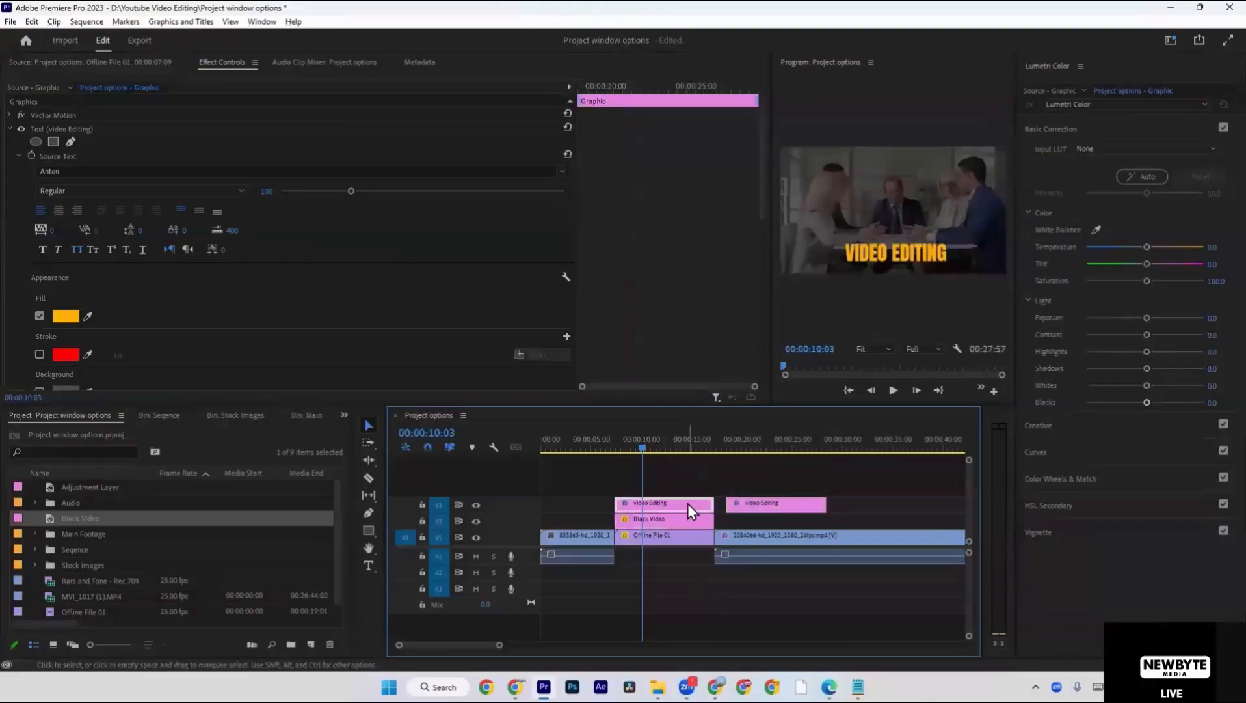
{"action": "left_click", "coordinate": [687, 502]}
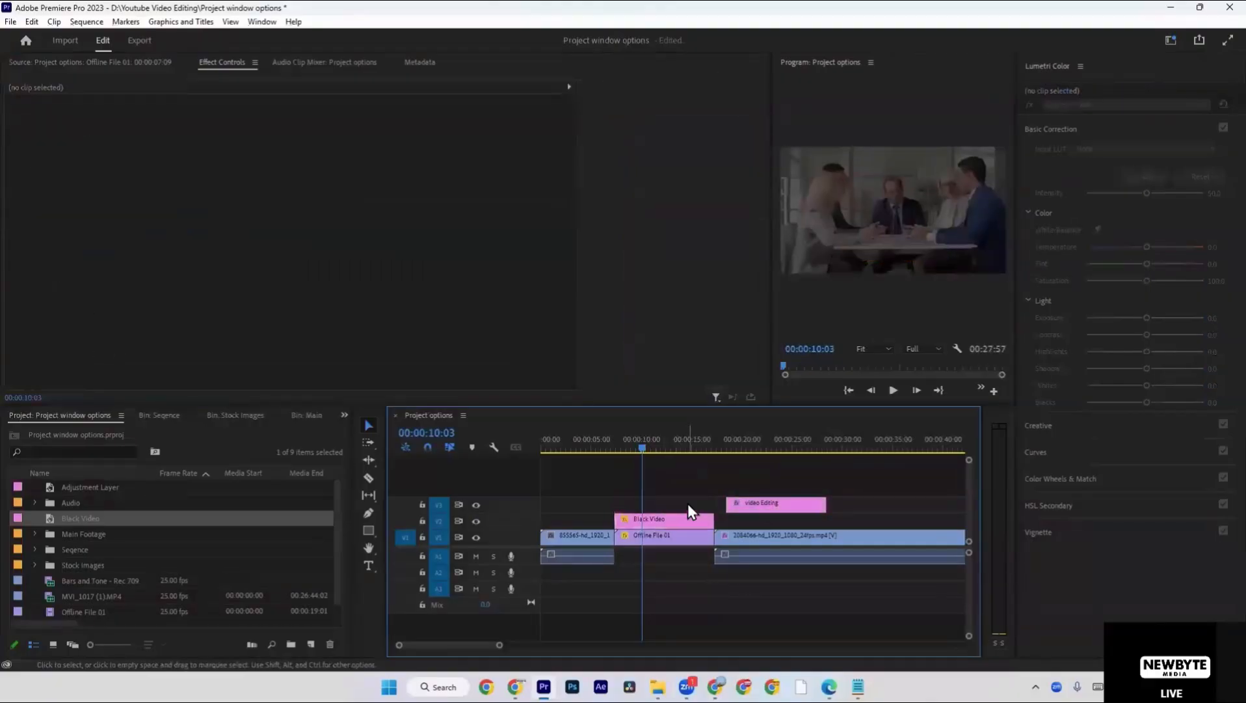
Move the playhead to 00:00:11:24 and set the Black Video clip's opacity to 94%.
{"action": "left_click", "coordinate": [661, 447]}
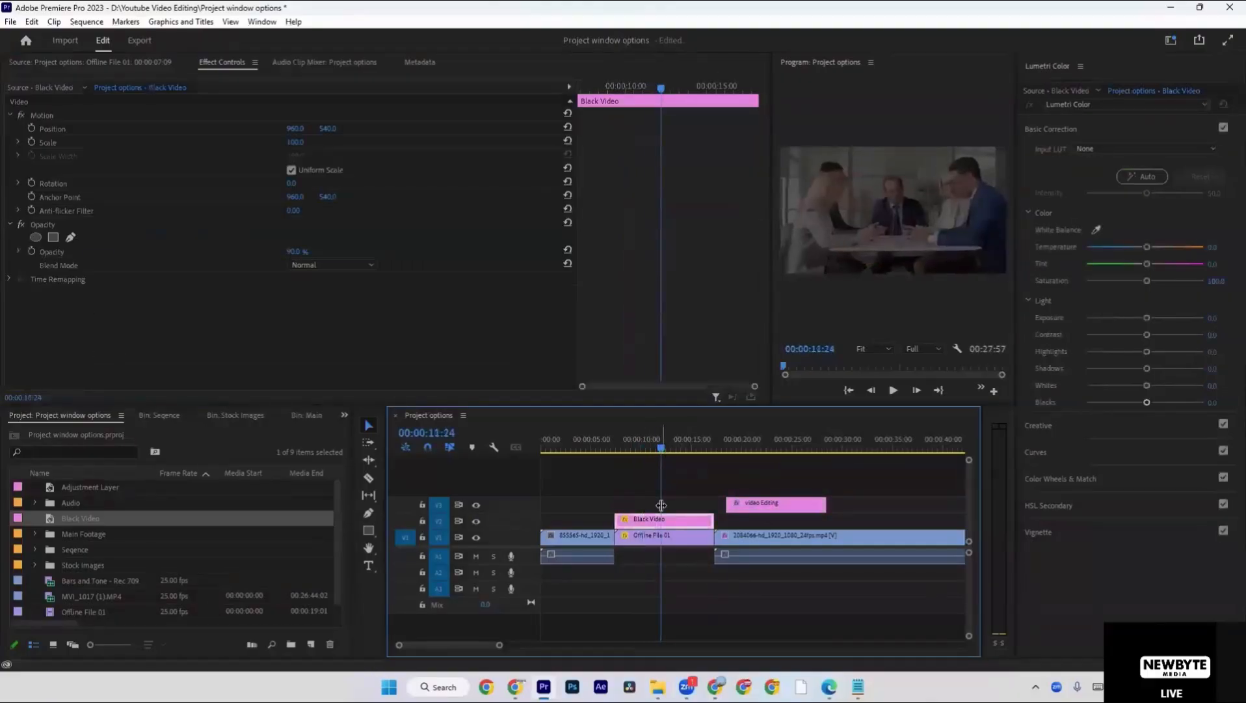
{"action": "left_click_drag", "start_coordinate": [290, 253], "coordinate": [316, 253]}
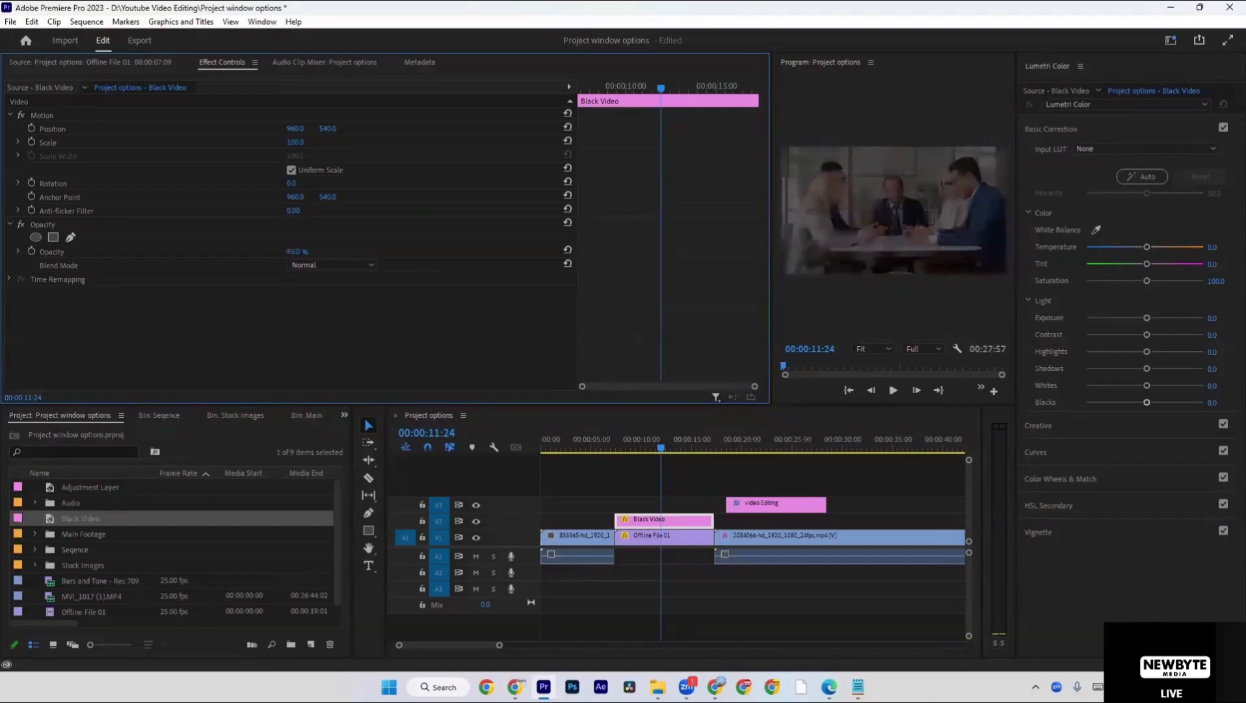
{"action": "left_click_drag", "start_coordinate": [316, 253], "coordinate": [319, 253]}
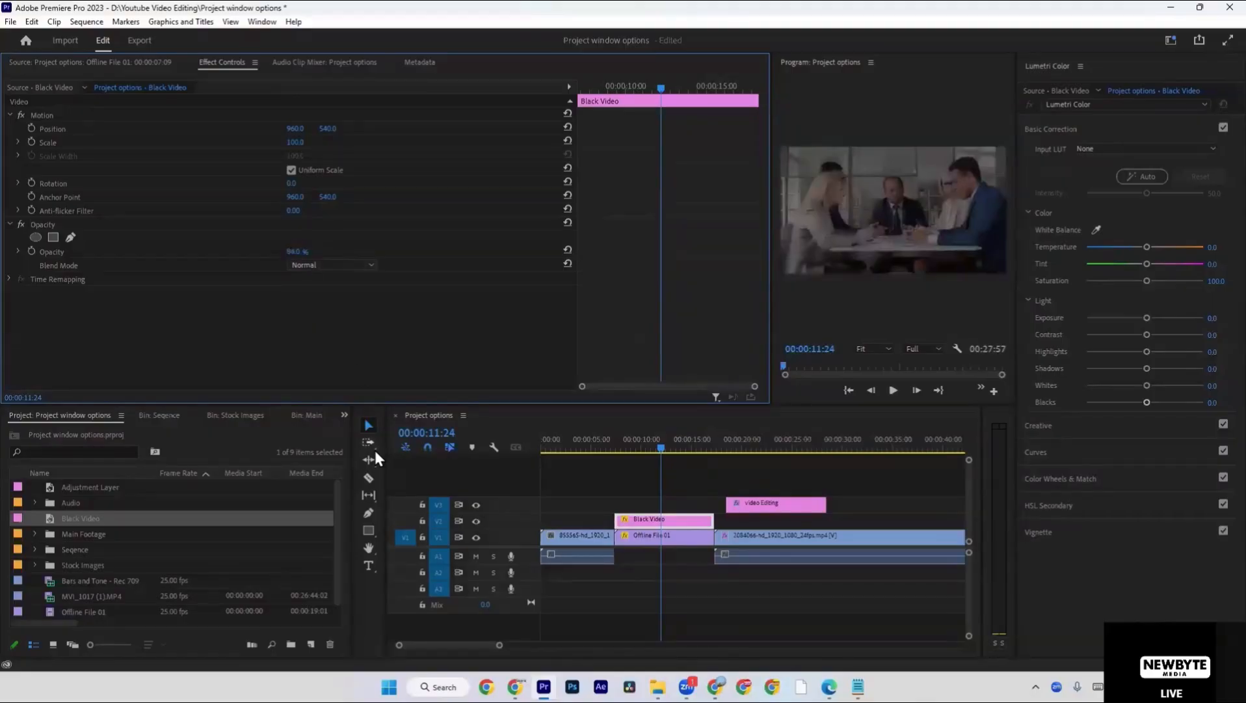
Toggle track V2's output repeatedly to compare the meeting footage with and without the black dimming layer.
{"action": "left_click", "coordinate": [476, 520]}
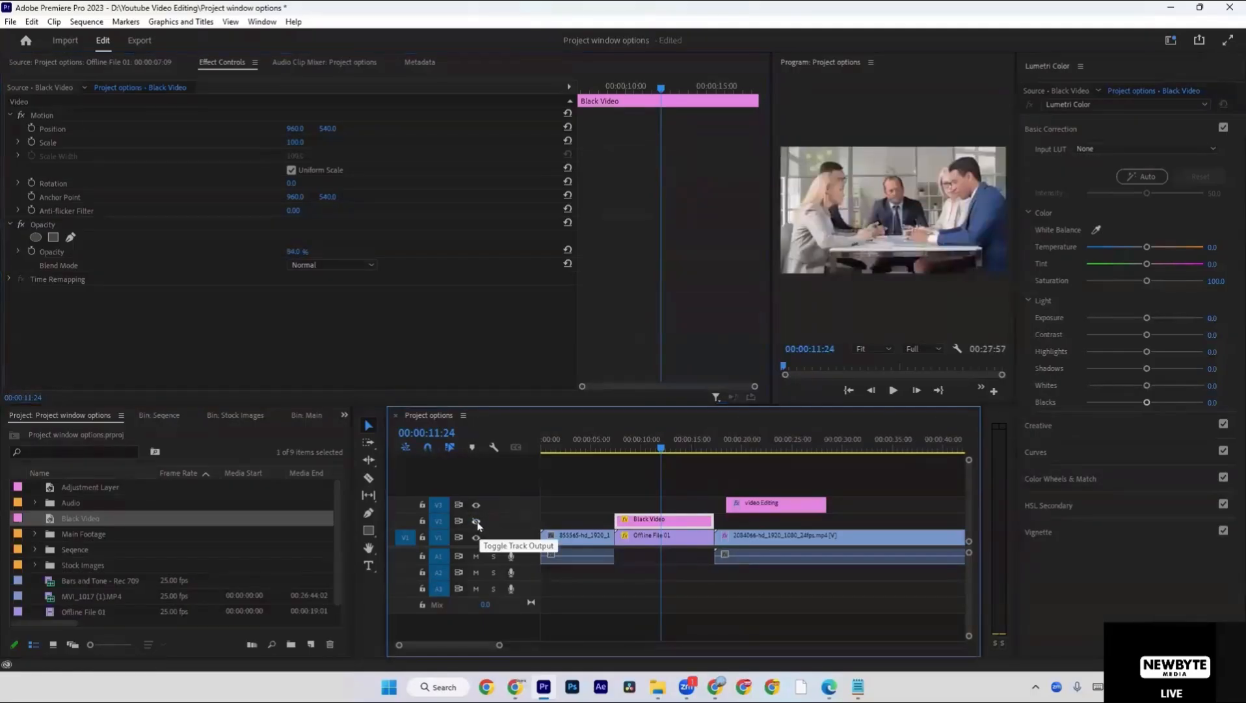
{"action": "left_click", "coordinate": [477, 523]}
{"action": "left_click", "coordinate": [477, 523]}
{"action": "left_click", "coordinate": [478, 523]}
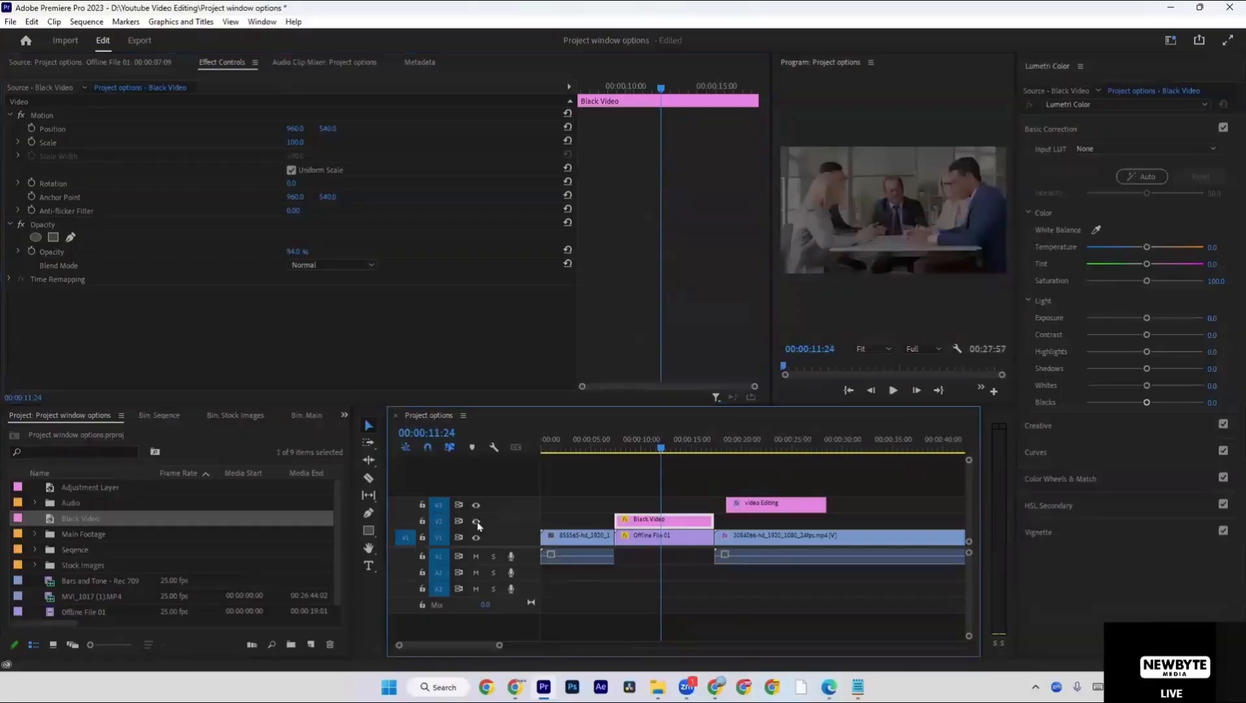
{"action": "left_click", "coordinate": [478, 523]}
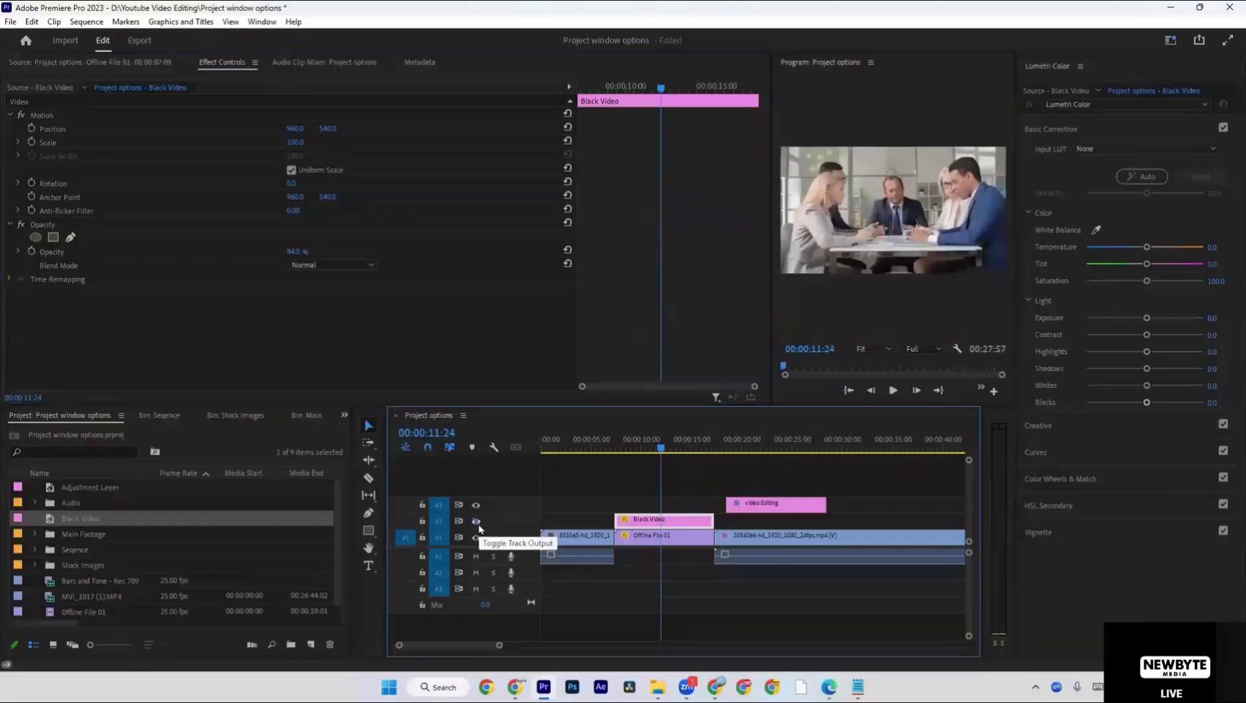
{"action": "left_click", "coordinate": [477, 522]}
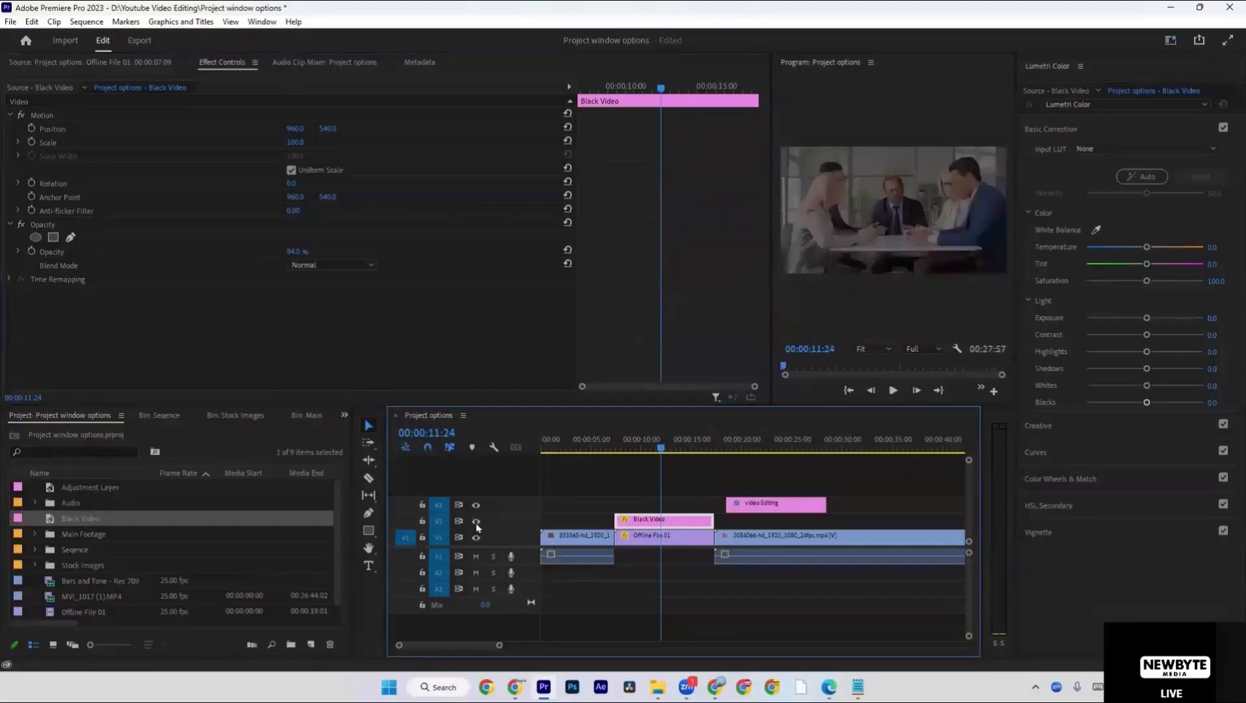
{"action": "left_click", "coordinate": [477, 523]}
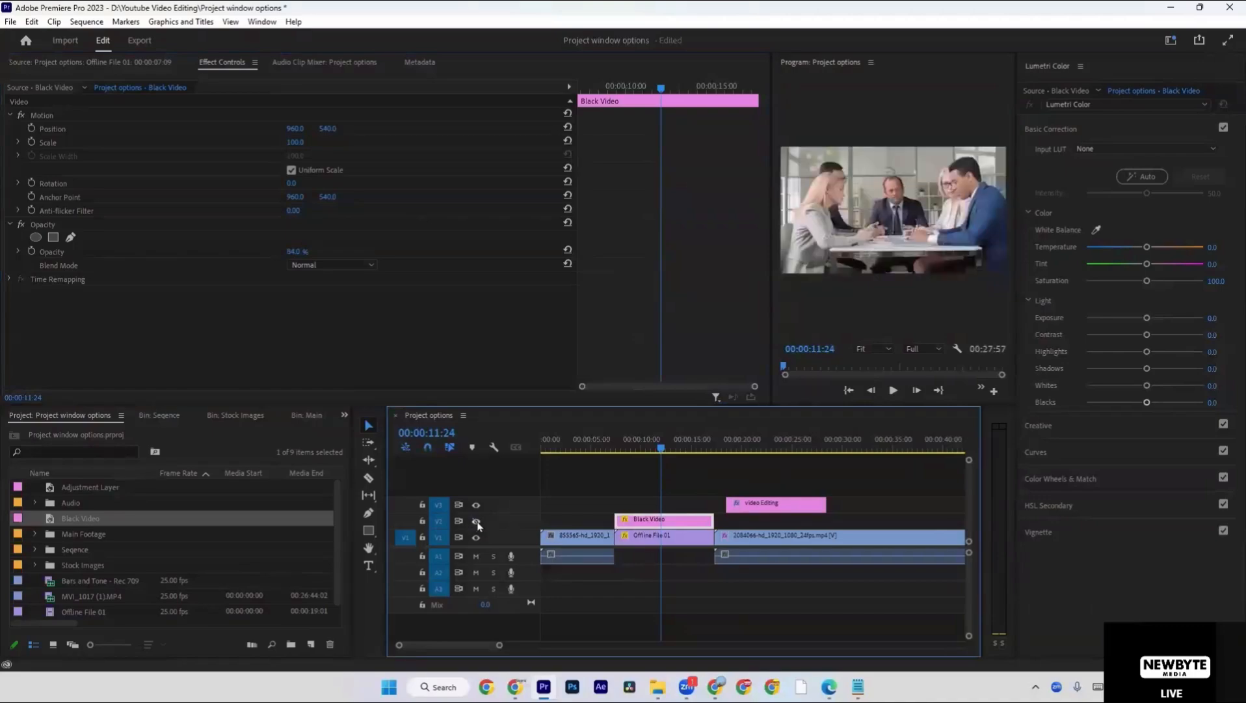
{"action": "left_click", "coordinate": [477, 522]}
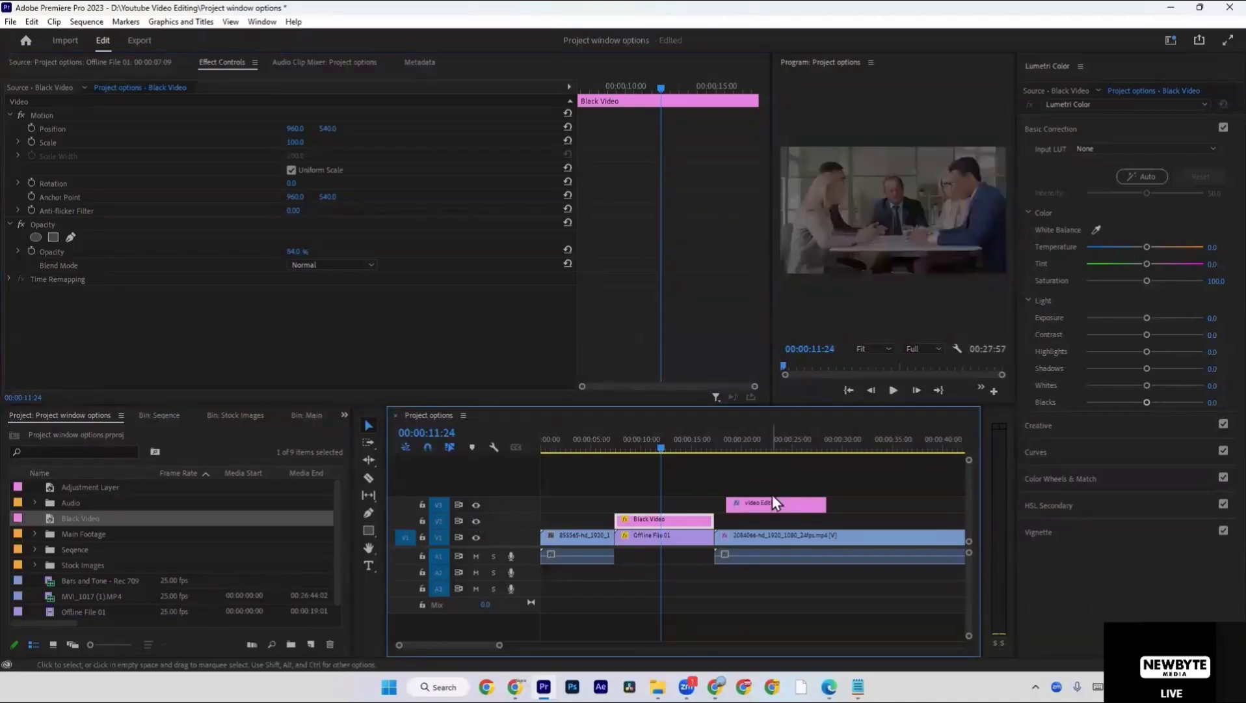
Place the playhead at 00:00:48:06, at the end of the 2084066-hd_1920_1080_24fps.mp4 clip.
{"action": "left_click", "coordinate": [773, 502]}
{"action": "left_click", "coordinate": [681, 522]}
{"action": "left_click", "coordinate": [771, 507]}
{"action": "left_click", "coordinate": [745, 523]}
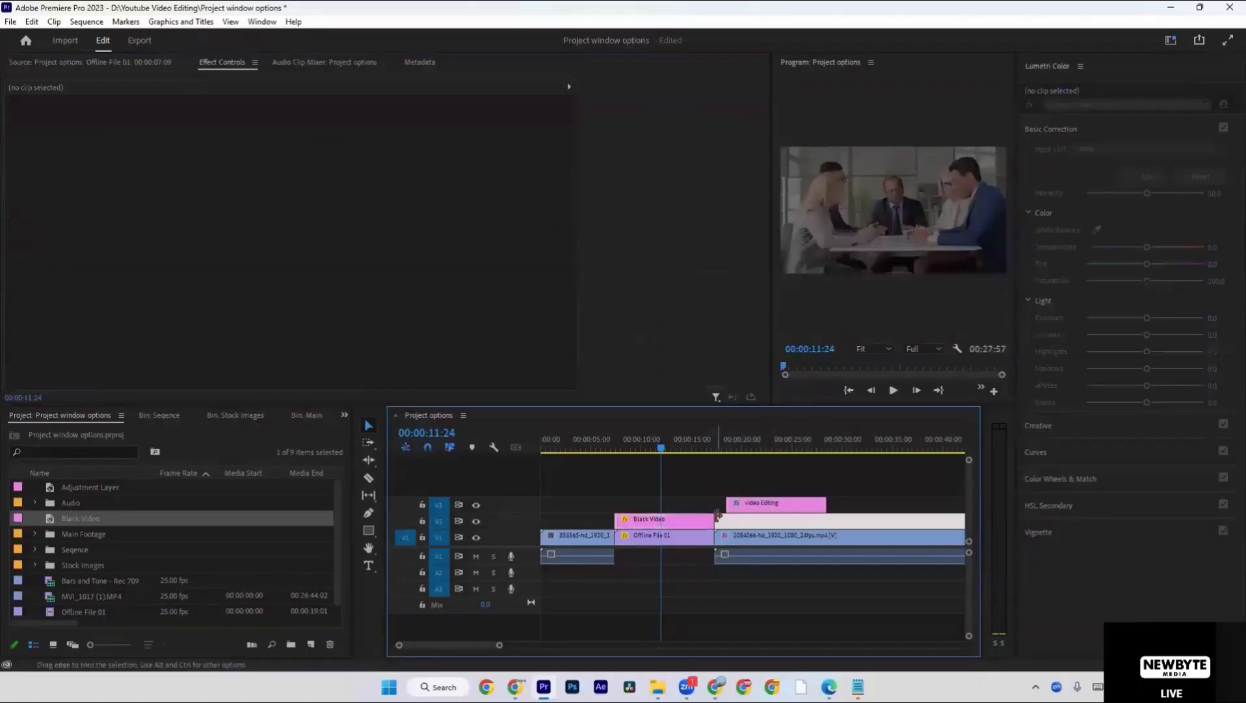
{"action": "key", "text": "Down"}
{"action": "left_click", "coordinate": [728, 523]}
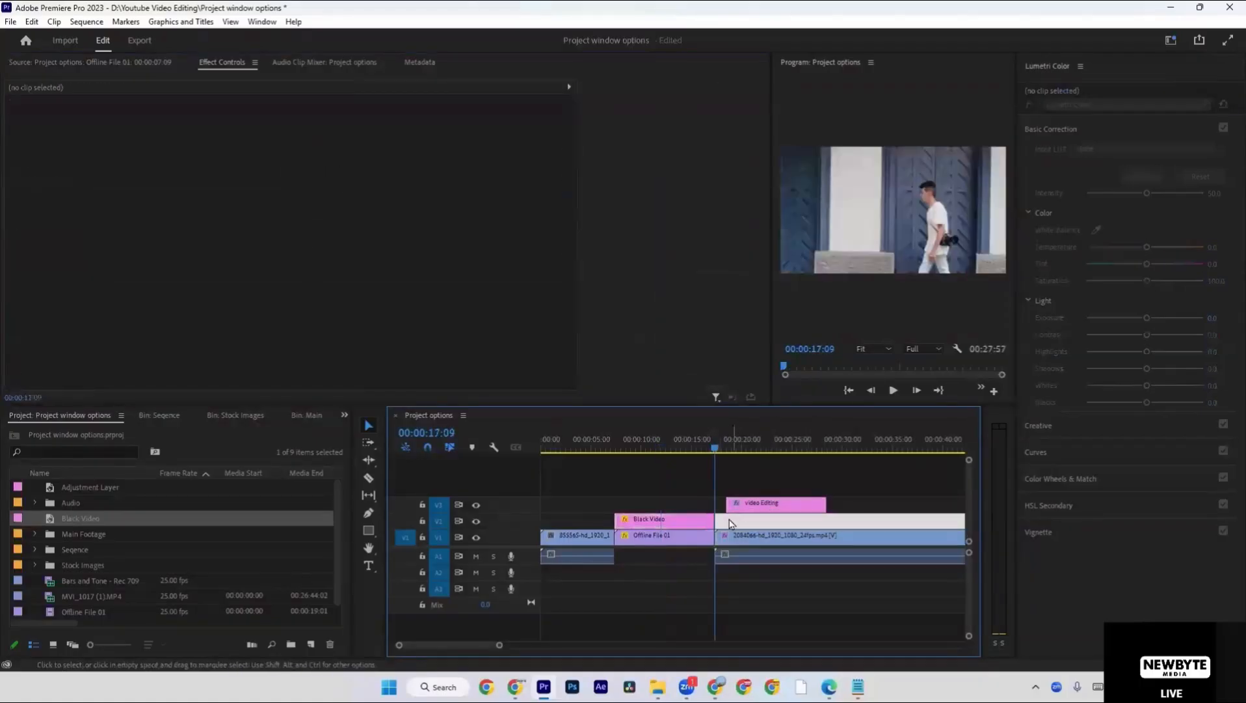
{"action": "left_click", "coordinate": [735, 485]}
{"action": "key", "text": "minus"}
{"action": "key", "text": "minus"}
{"action": "key", "text": "minus"}
{"action": "left_click", "coordinate": [709, 454]}
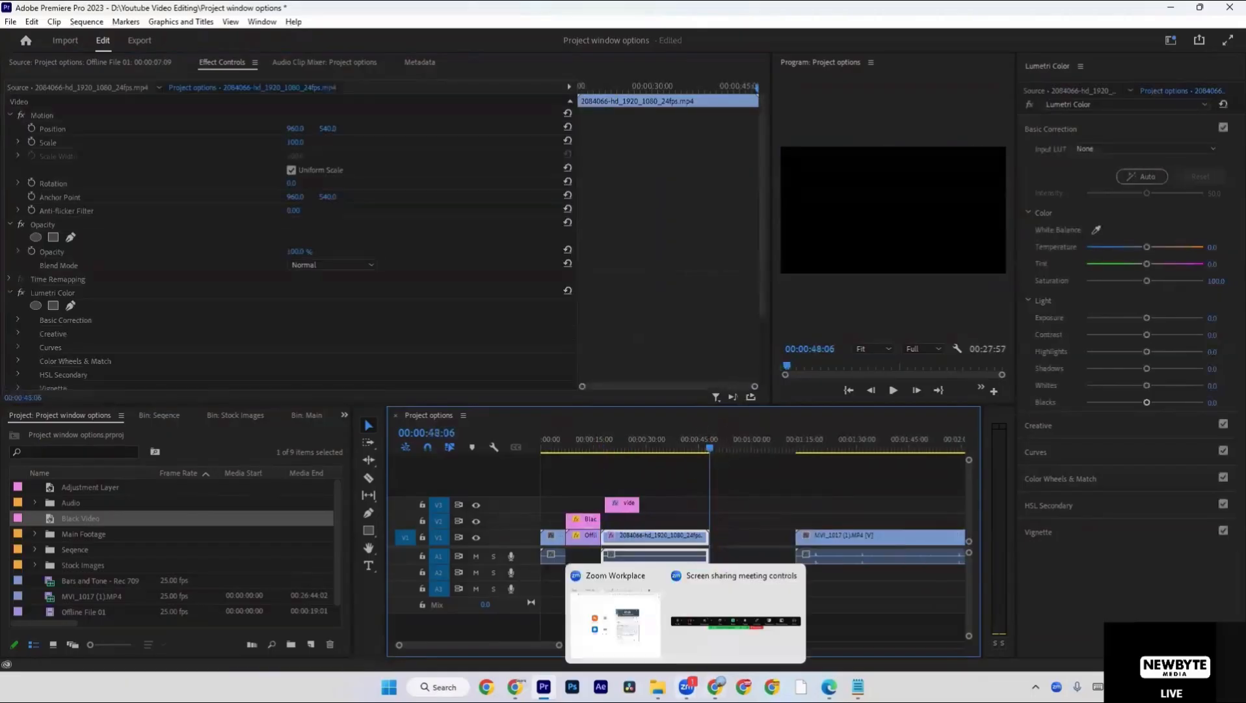
Switch to the browser's Biggest pack folder in Google Drive and open the "BG- 10.3 GB - FREE" folder.
{"action": "mouse_move", "coordinate": [687, 687]}
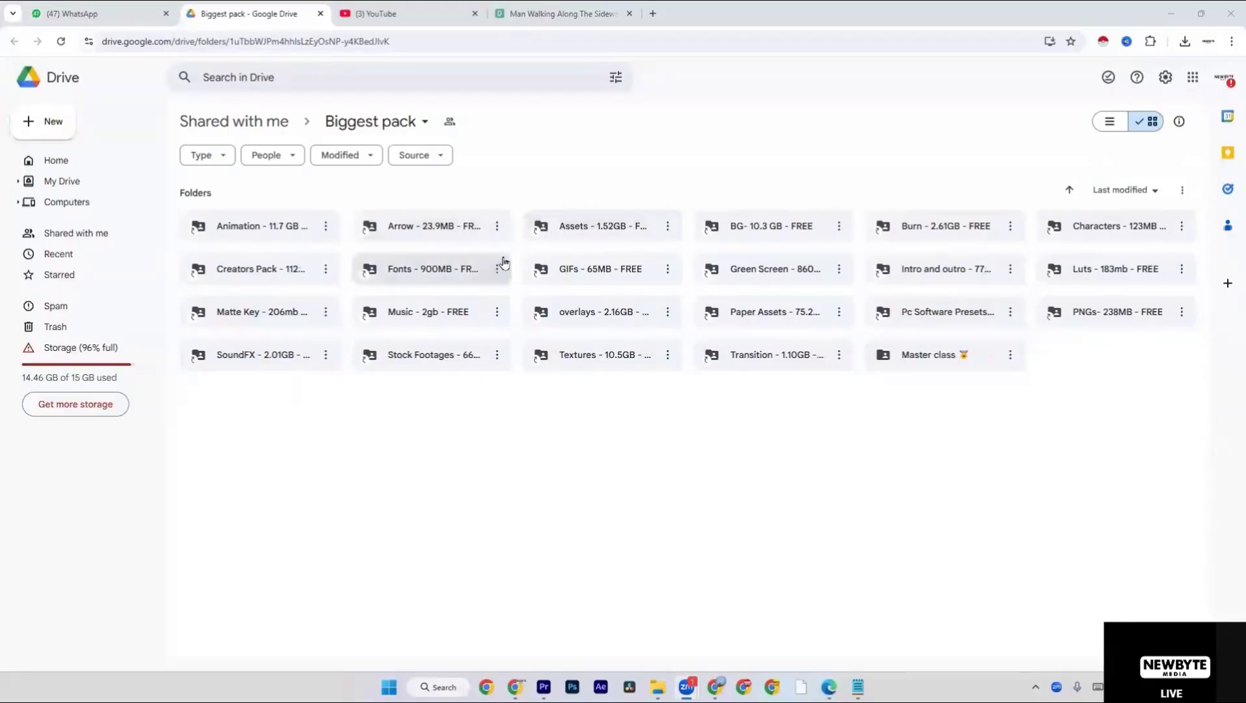
{"action": "left_click", "coordinate": [799, 229]}
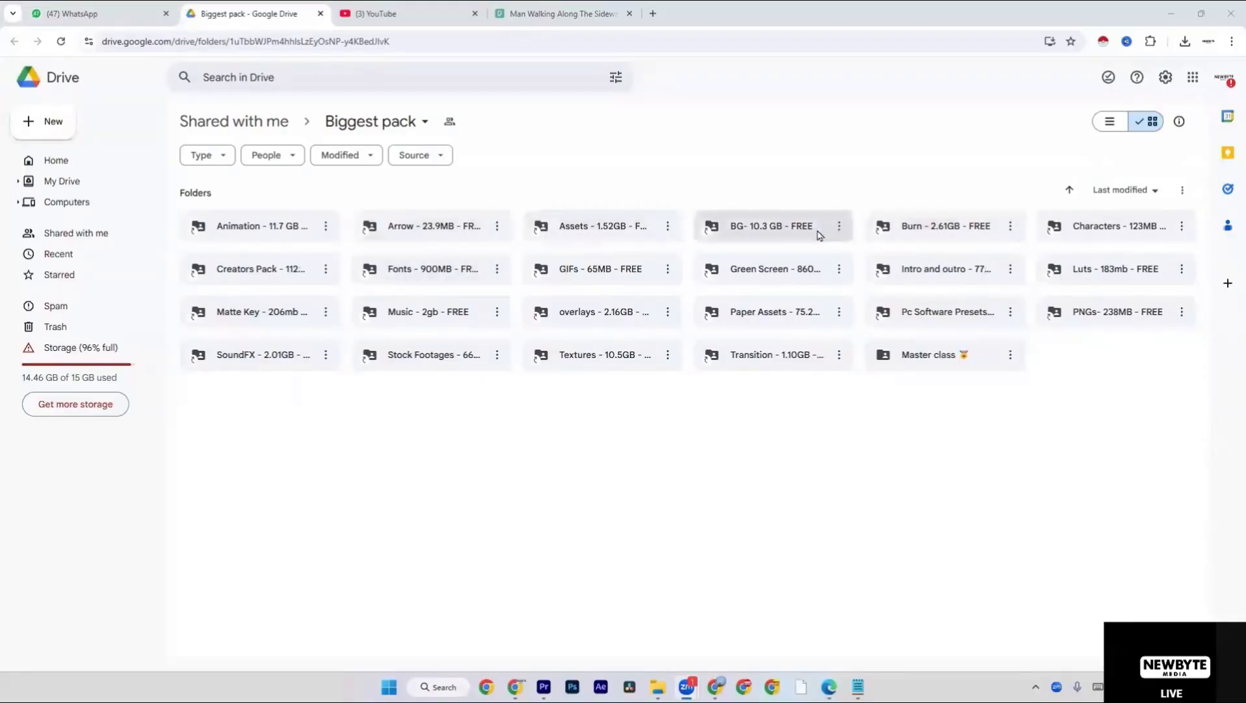
{"action": "double_click", "coordinate": [799, 229]}
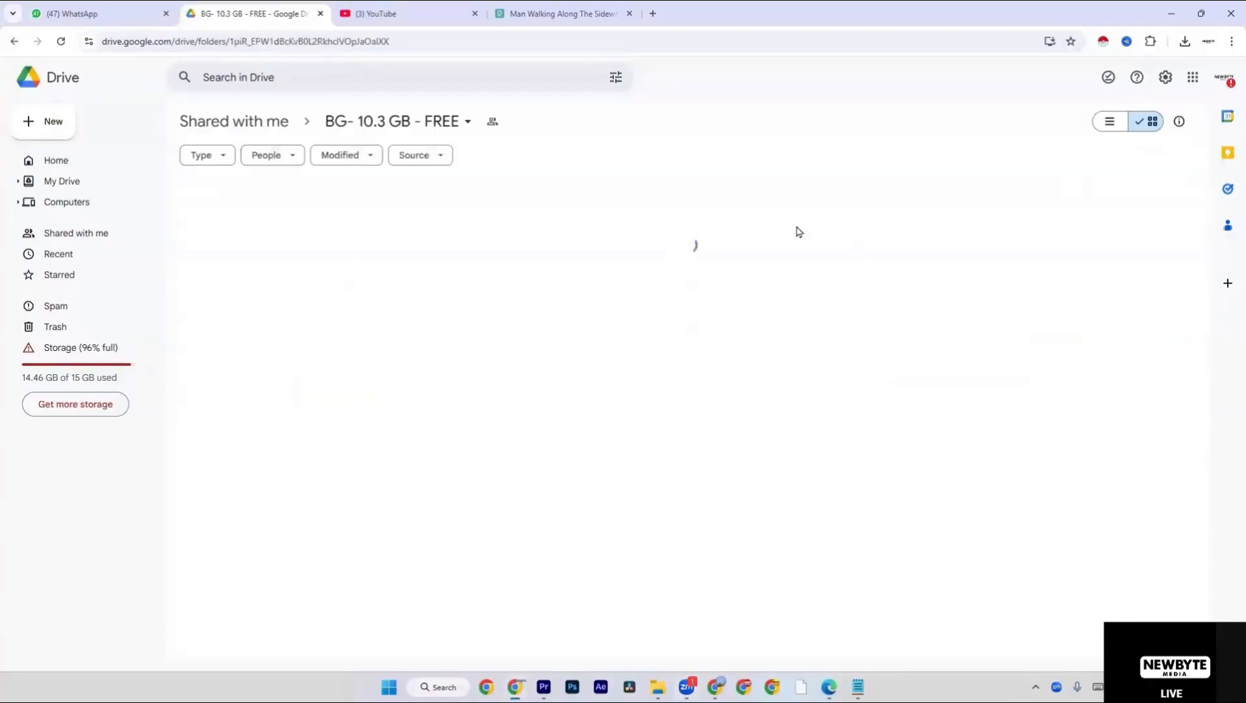
Look through the background videos in the BG folder, including Grid Pattern.mp4 and the other grid, gradient and motion backgrounds.
{"action": "scroll", "coordinate": [799, 231], "scroll_direction": "down", "scroll_amount": 3}
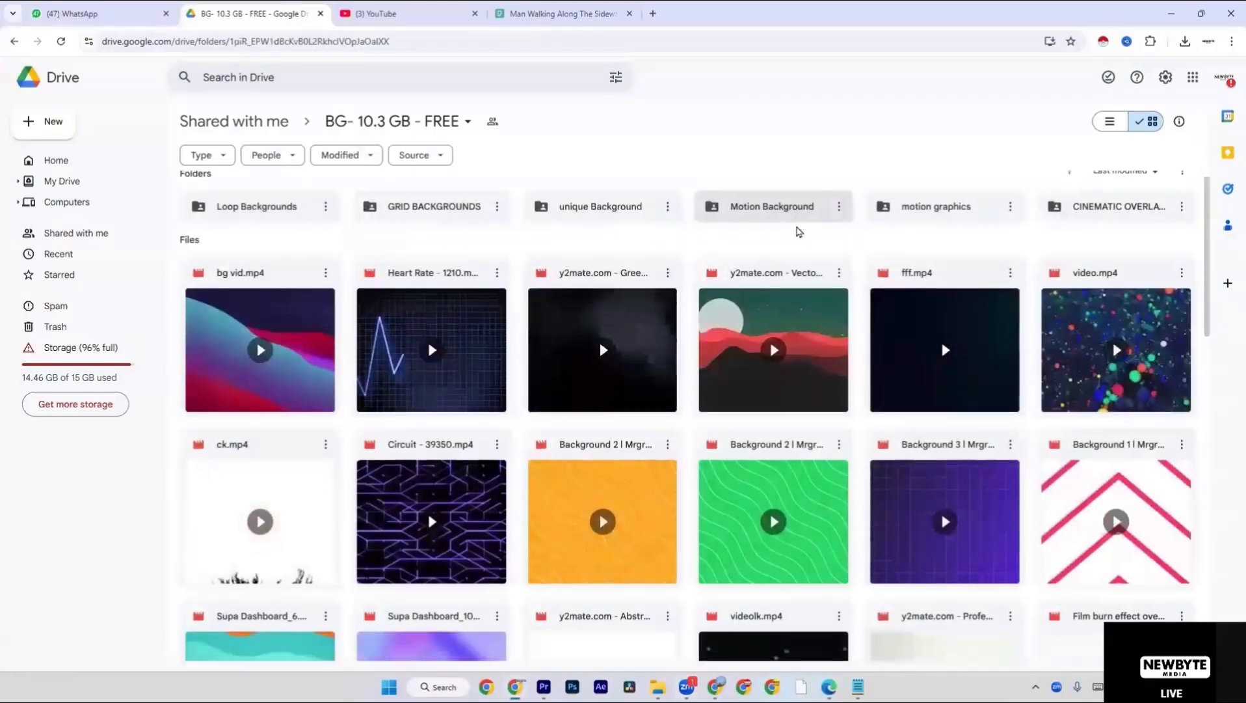
{"action": "scroll", "coordinate": [839, 369], "scroll_direction": "down", "scroll_amount": 3}
{"action": "scroll", "coordinate": [837, 366], "scroll_direction": "down", "scroll_amount": 10}
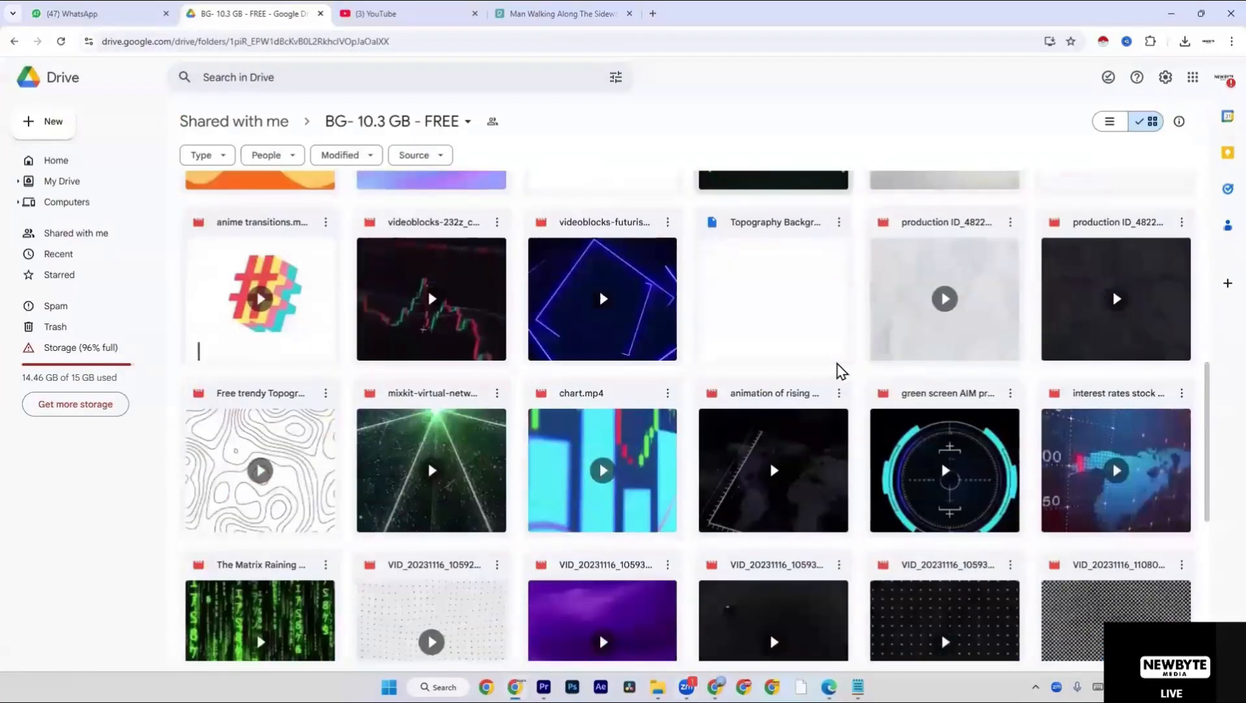
{"action": "scroll", "coordinate": [835, 366], "scroll_direction": "down", "scroll_amount": 9}
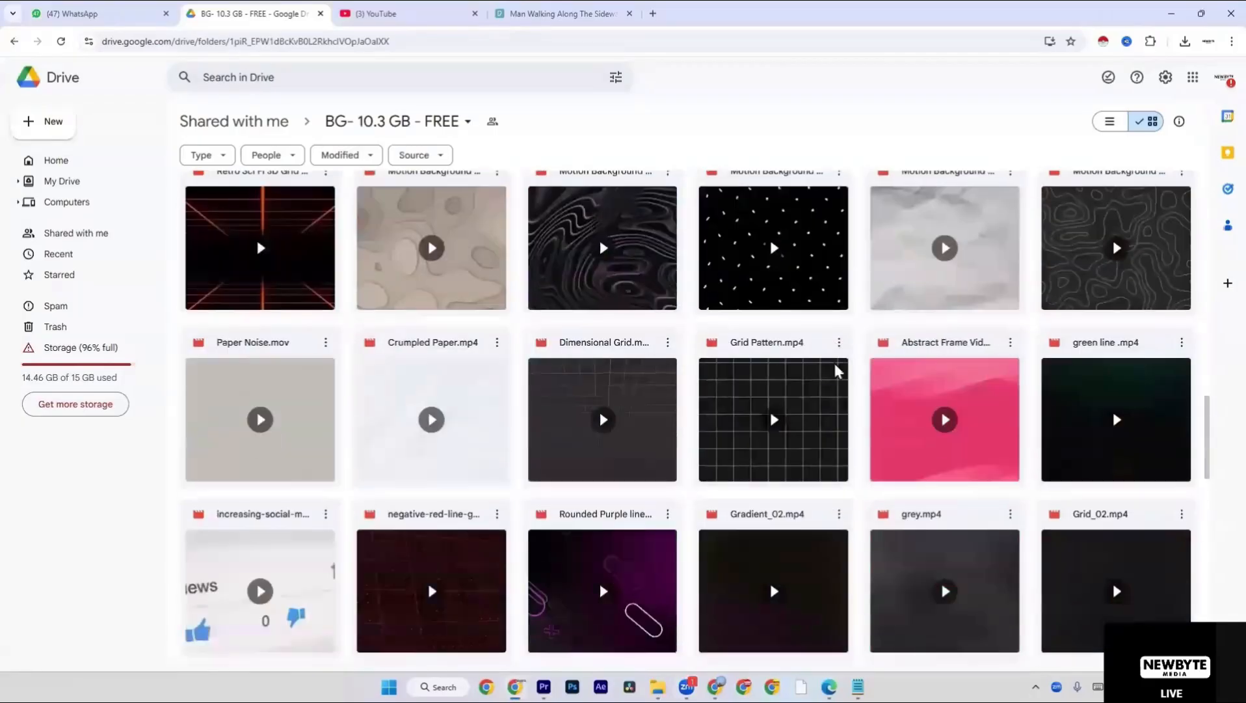
{"action": "scroll", "coordinate": [646, 306], "scroll_direction": "up", "scroll_amount": 2}
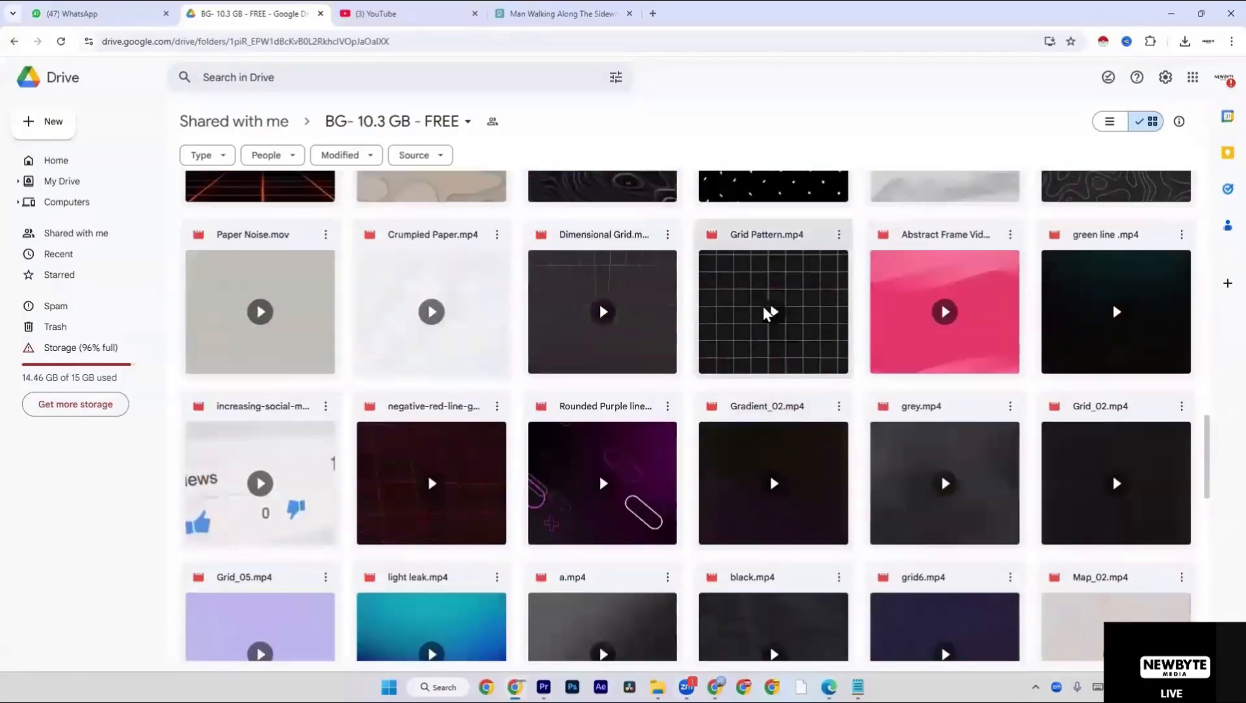
{"action": "left_click", "coordinate": [768, 313]}
{"action": "scroll", "coordinate": [766, 313], "scroll_direction": "down", "scroll_amount": 7}
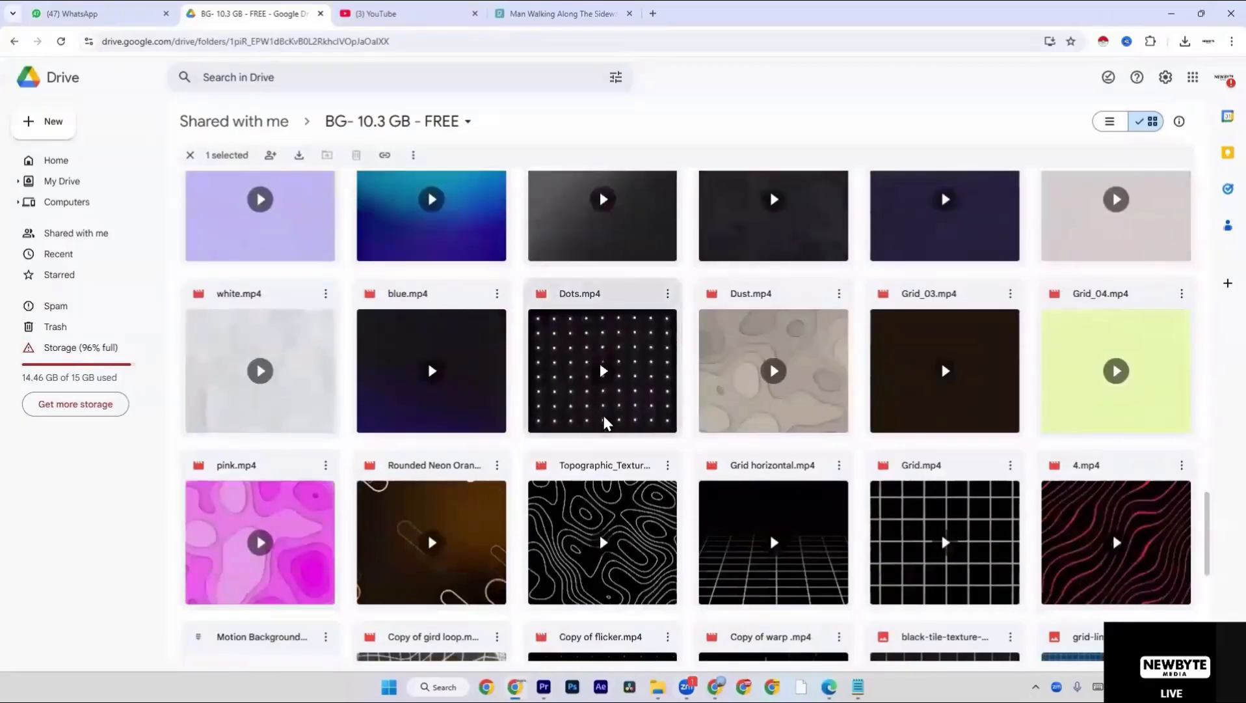
{"action": "scroll", "coordinate": [784, 468], "scroll_direction": "down", "scroll_amount": 14}
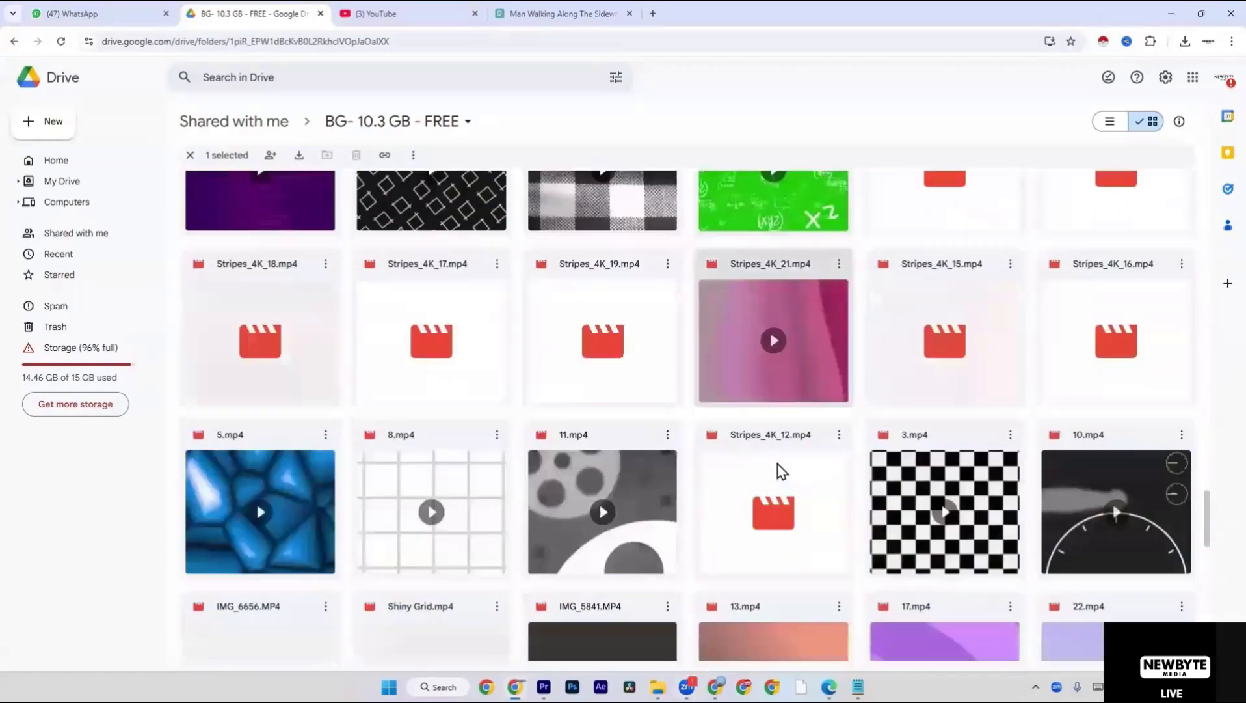
{"action": "scroll", "coordinate": [778, 463], "scroll_direction": "down", "scroll_amount": 8}
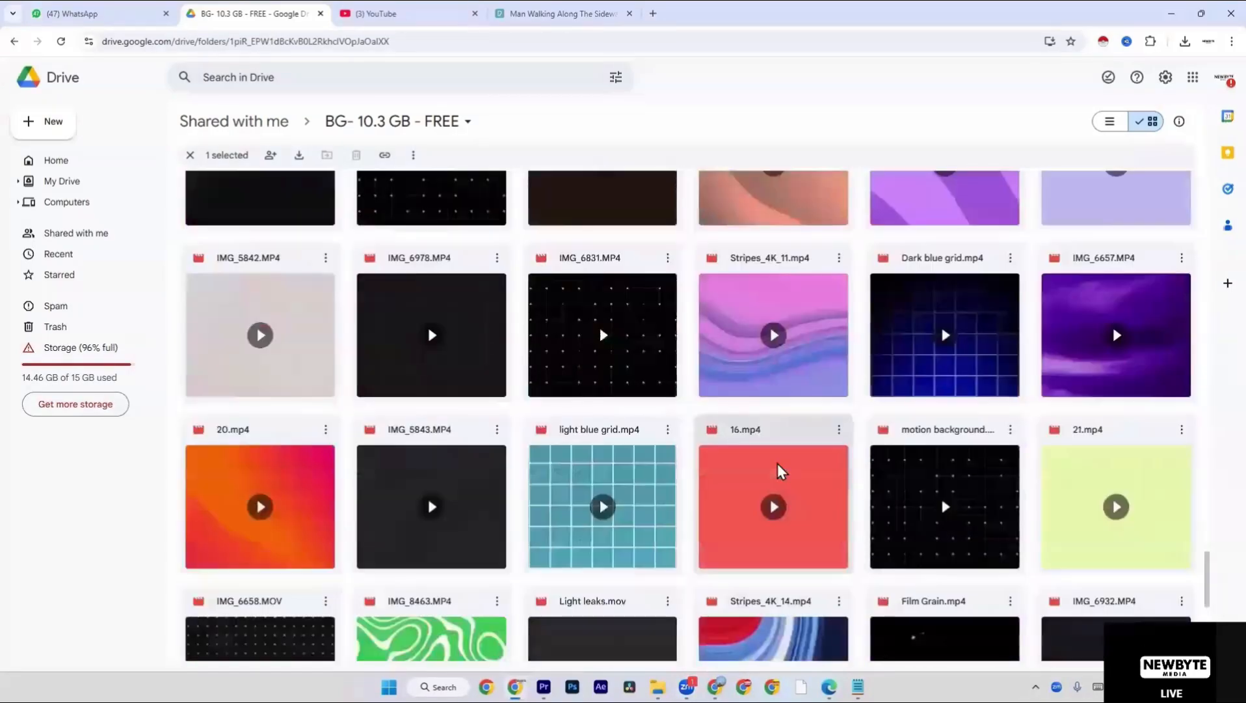
{"action": "scroll", "coordinate": [778, 464], "scroll_direction": "down", "scroll_amount": 13}
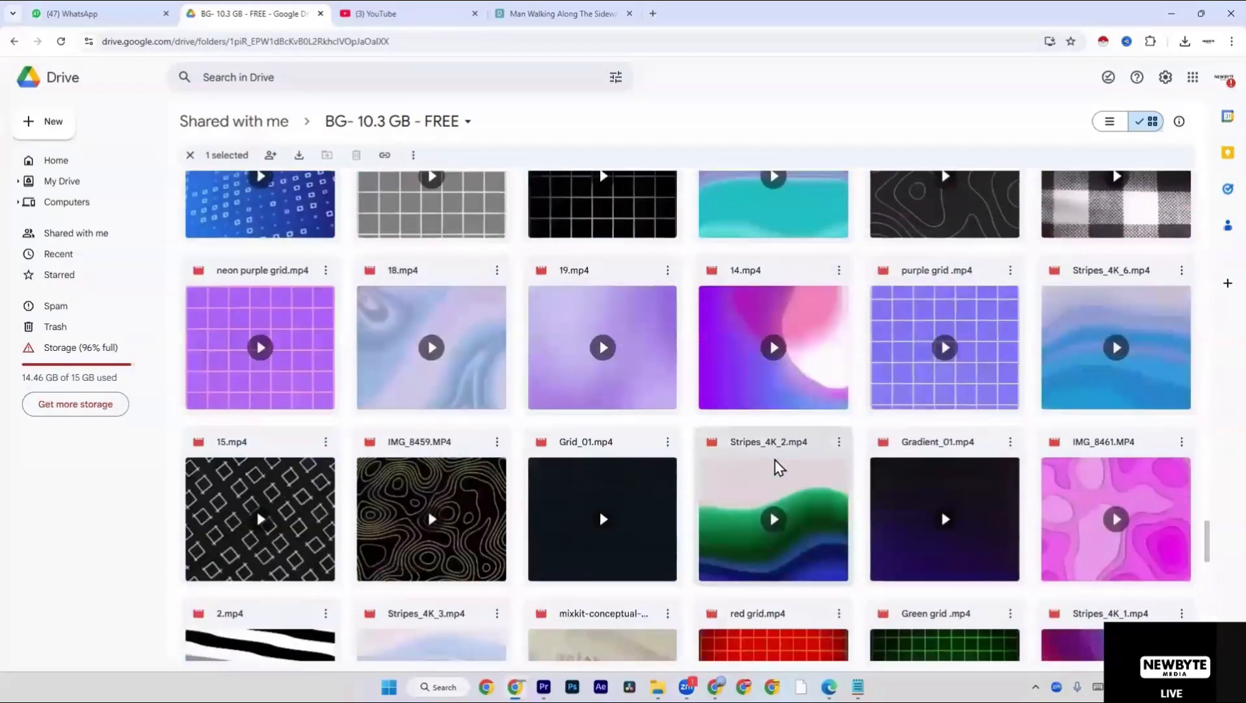
{"action": "scroll", "coordinate": [776, 460], "scroll_direction": "down", "scroll_amount": 8}
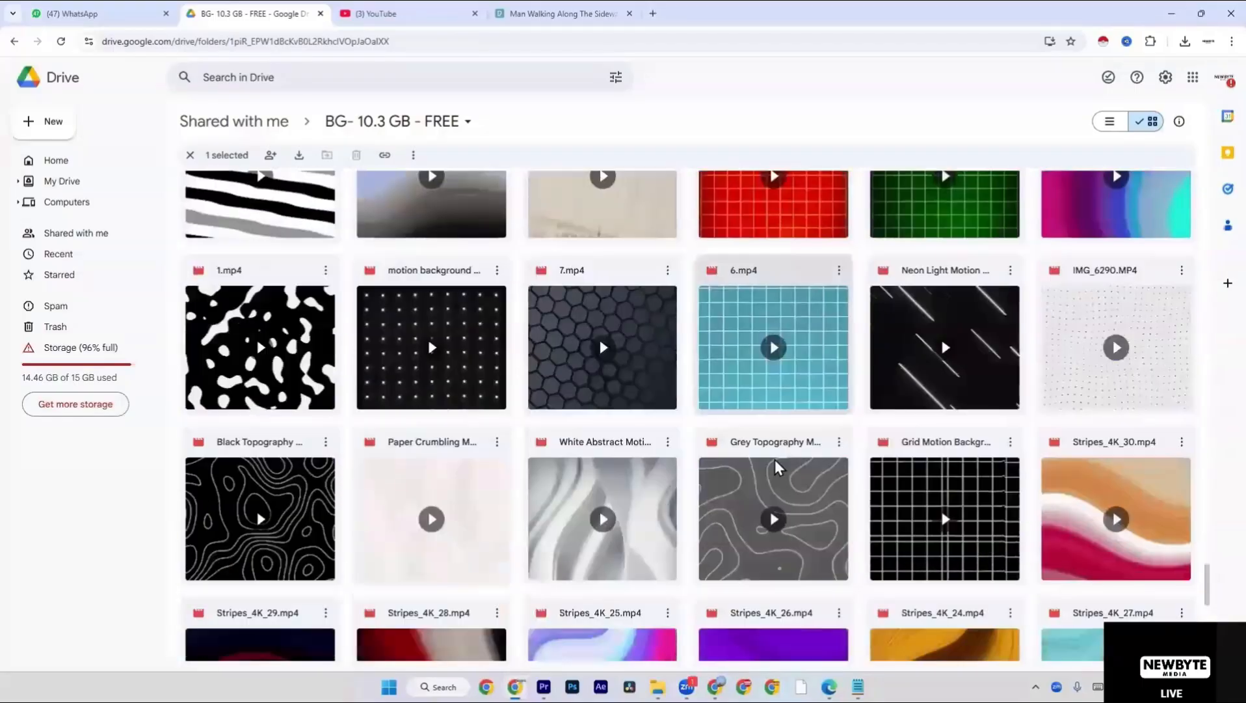
{"action": "scroll", "coordinate": [775, 460], "scroll_direction": "down", "scroll_amount": 10}
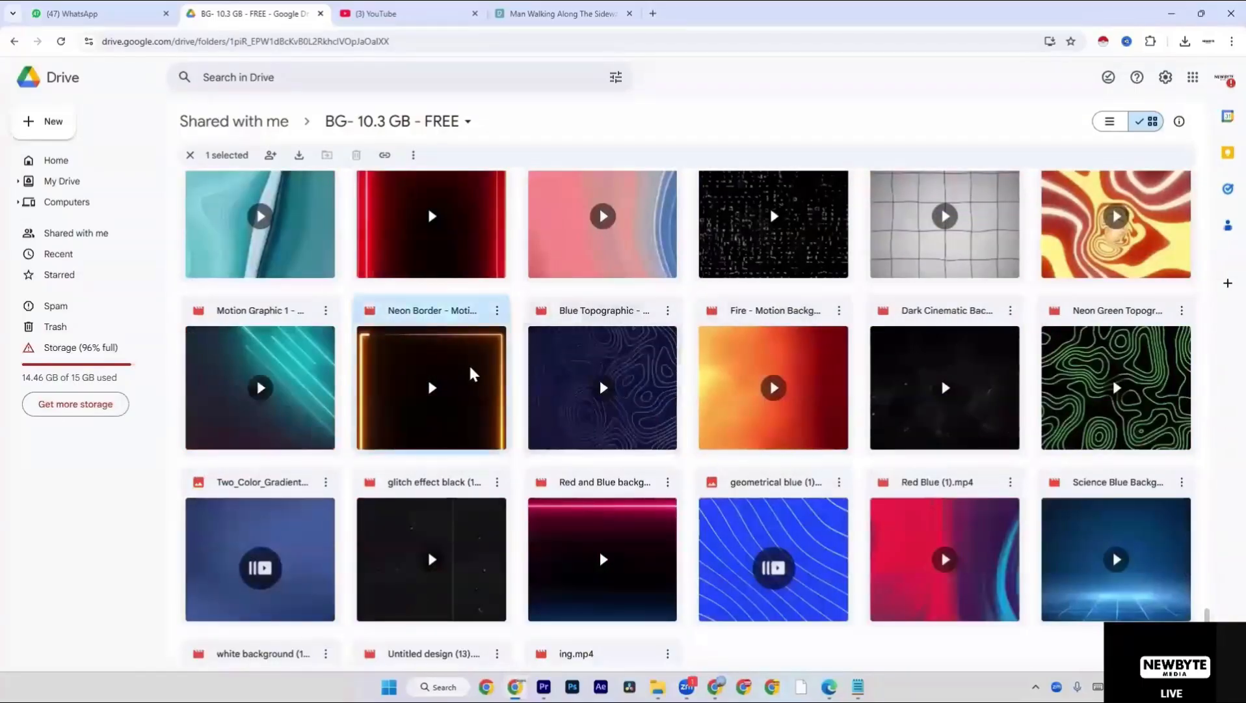
Preview the Neon Border - Motion Background (1).mp4 video, and play and download Red and Blue background (1).mp4.
{"action": "double_click", "coordinate": [469, 368]}
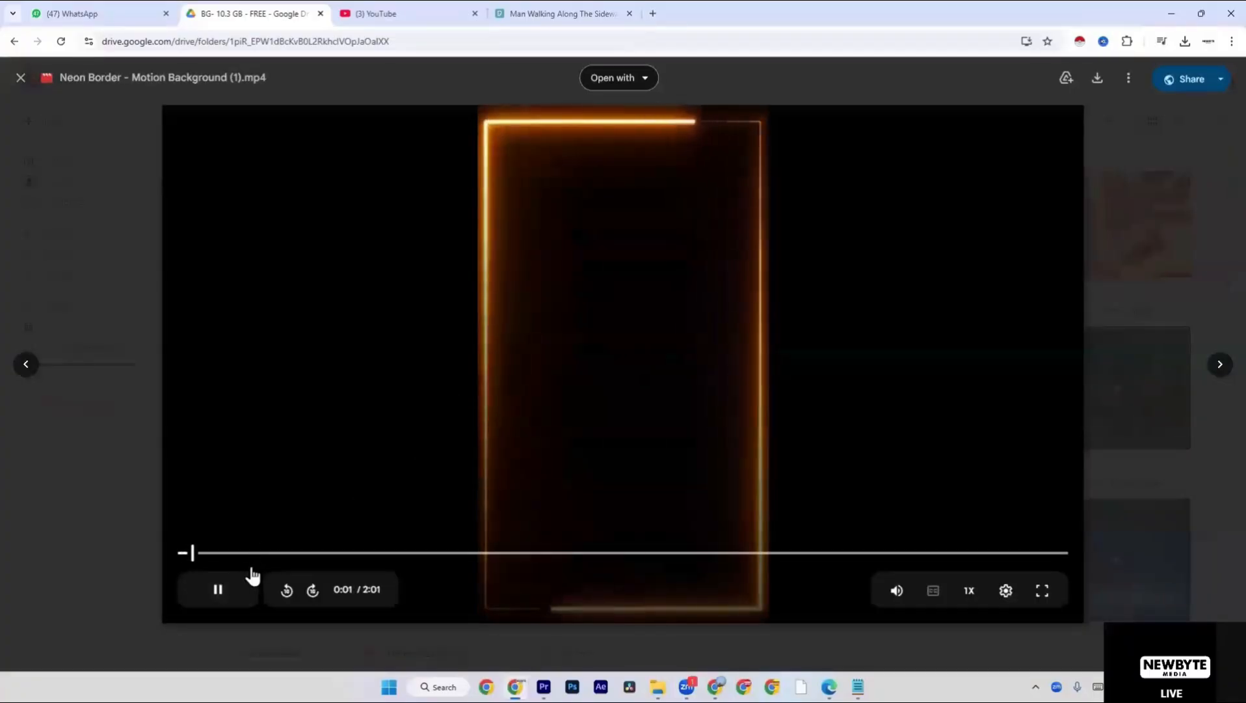
{"action": "left_click", "coordinate": [19, 82]}
{"action": "left_click", "coordinate": [622, 509]}
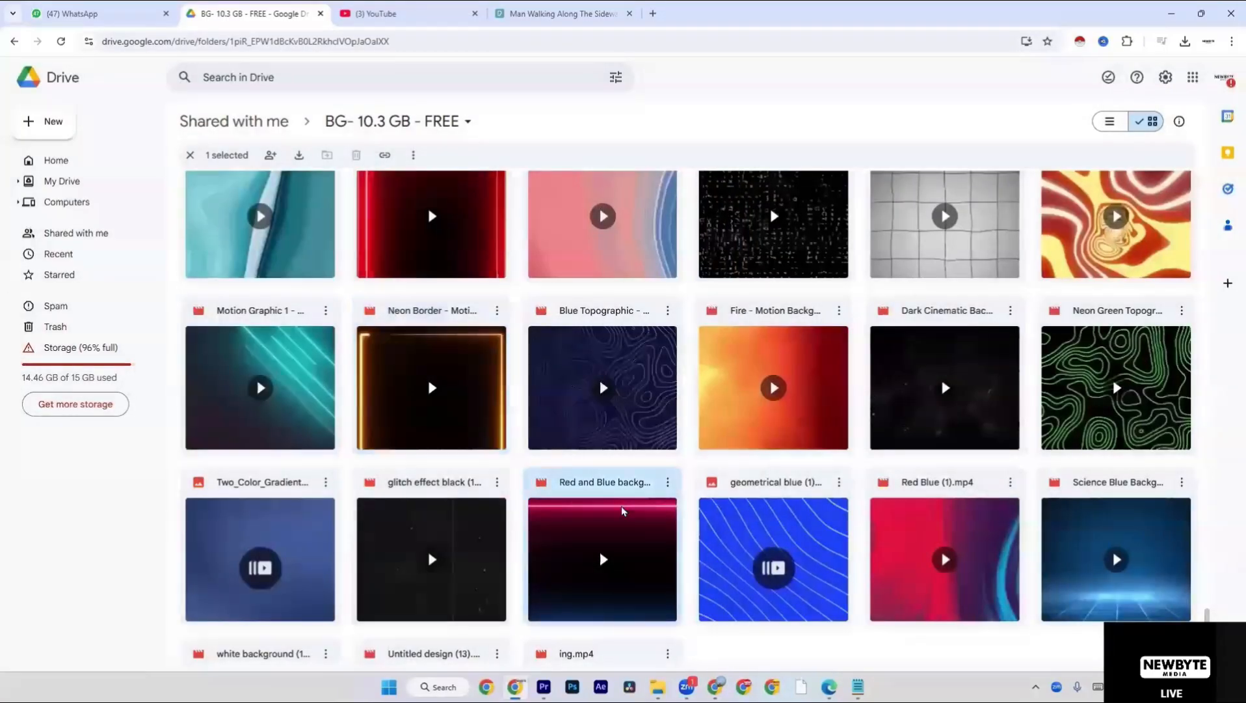
{"action": "left_click", "coordinate": [622, 505]}
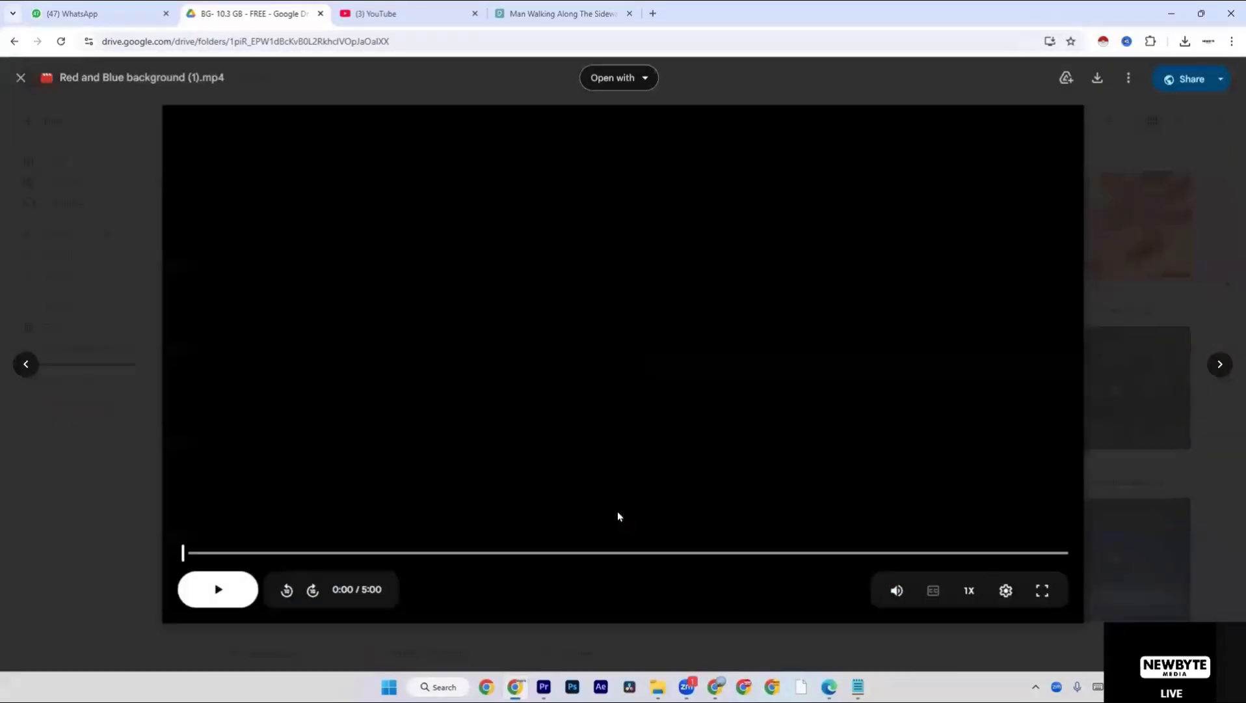
{"action": "left_click", "coordinate": [225, 590]}
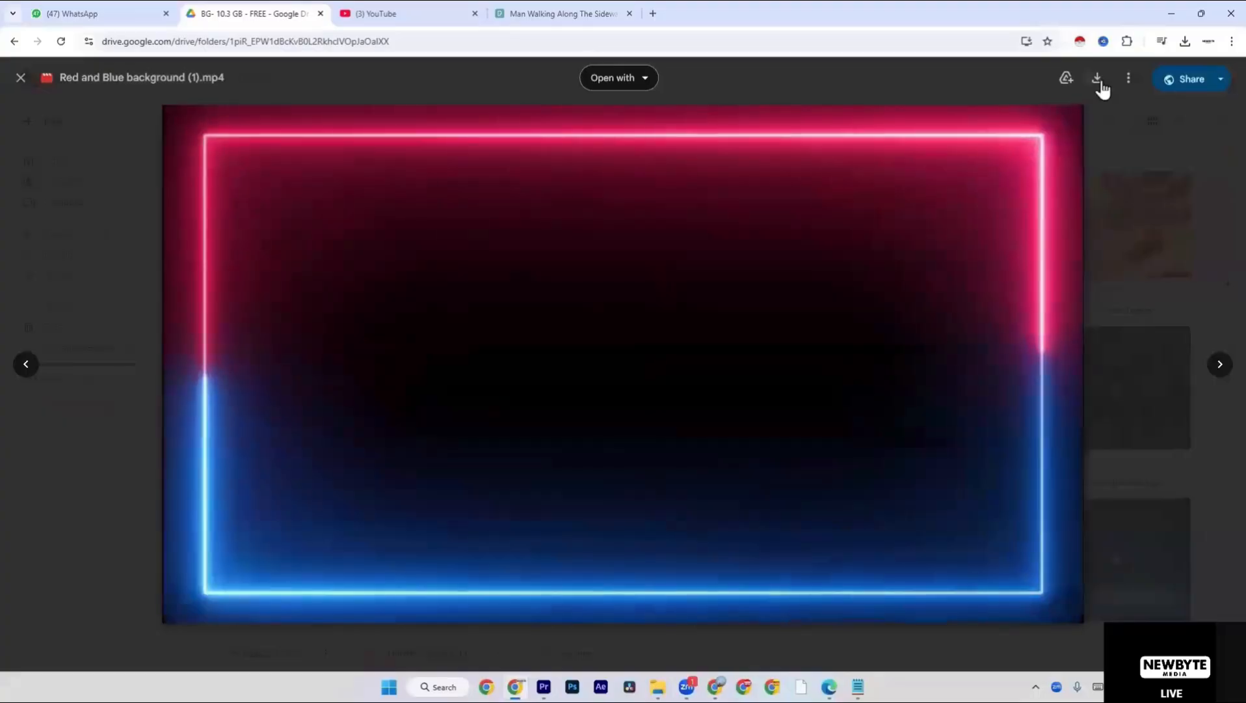
{"action": "left_click", "coordinate": [1099, 84]}
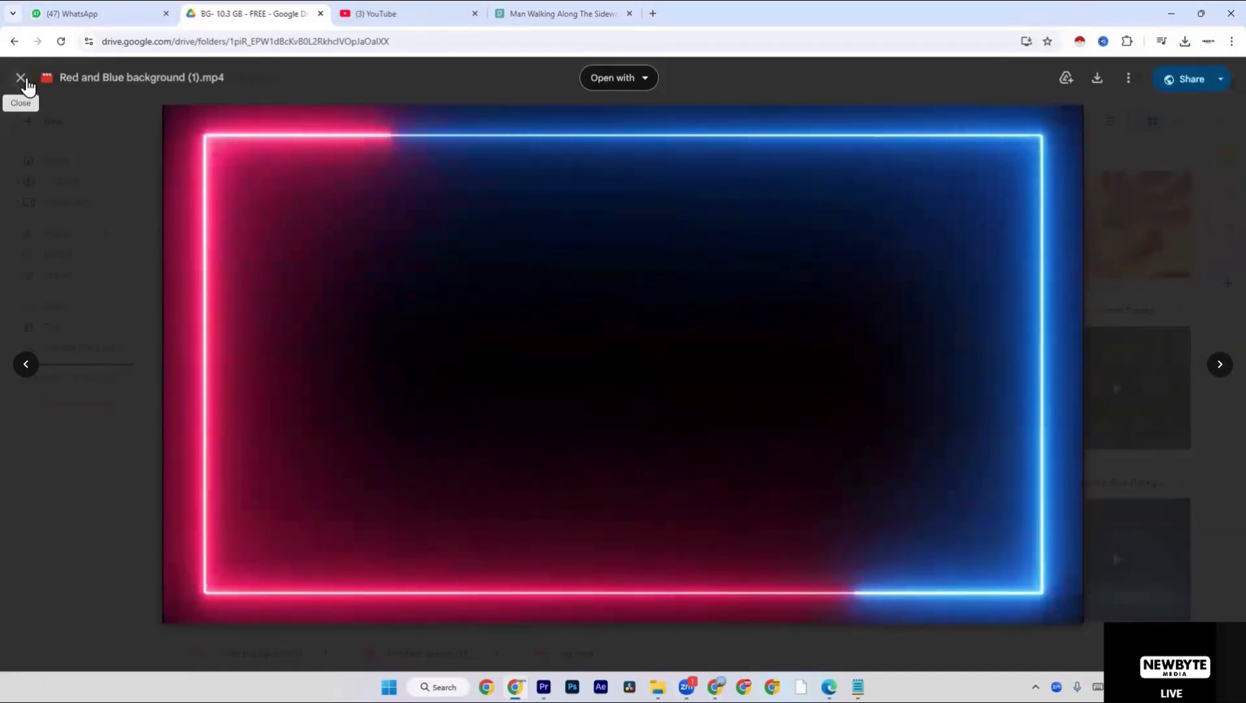
{"action": "left_click", "coordinate": [21, 78]}
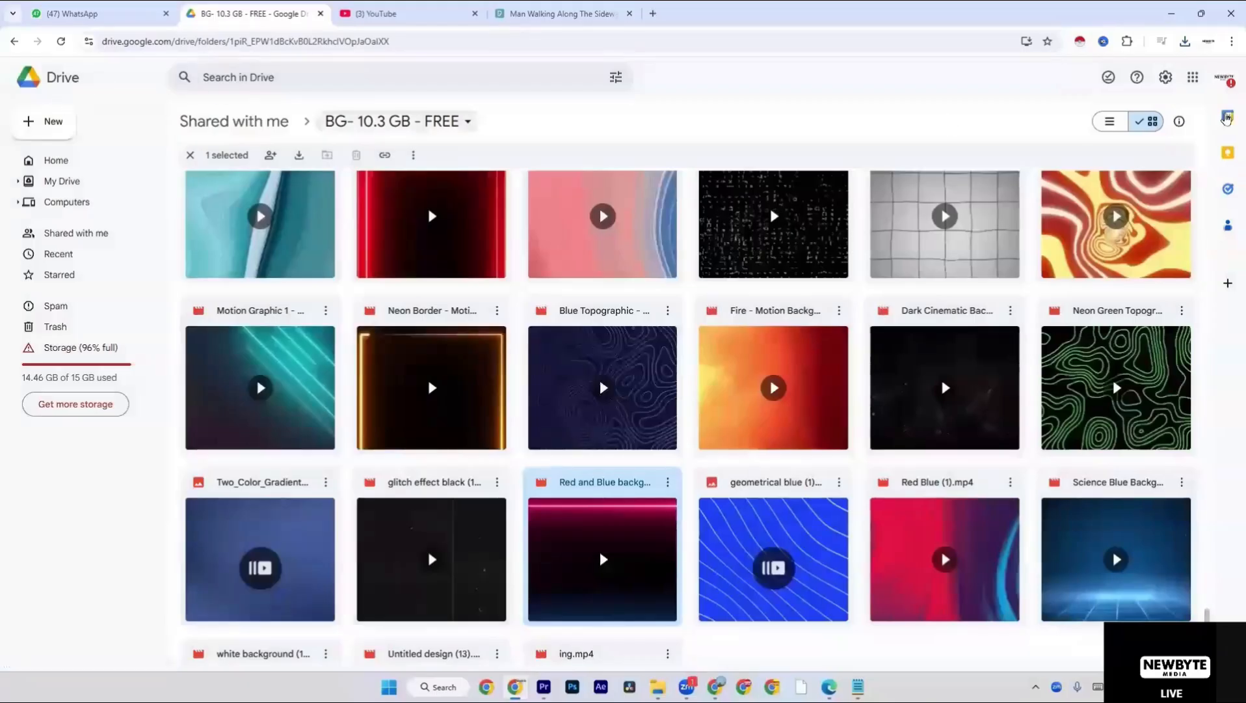
Show the downloaded Red and Blue background (1) file in its folder and import it into the Premiere Pro project.
{"action": "left_click", "coordinate": [1184, 41]}
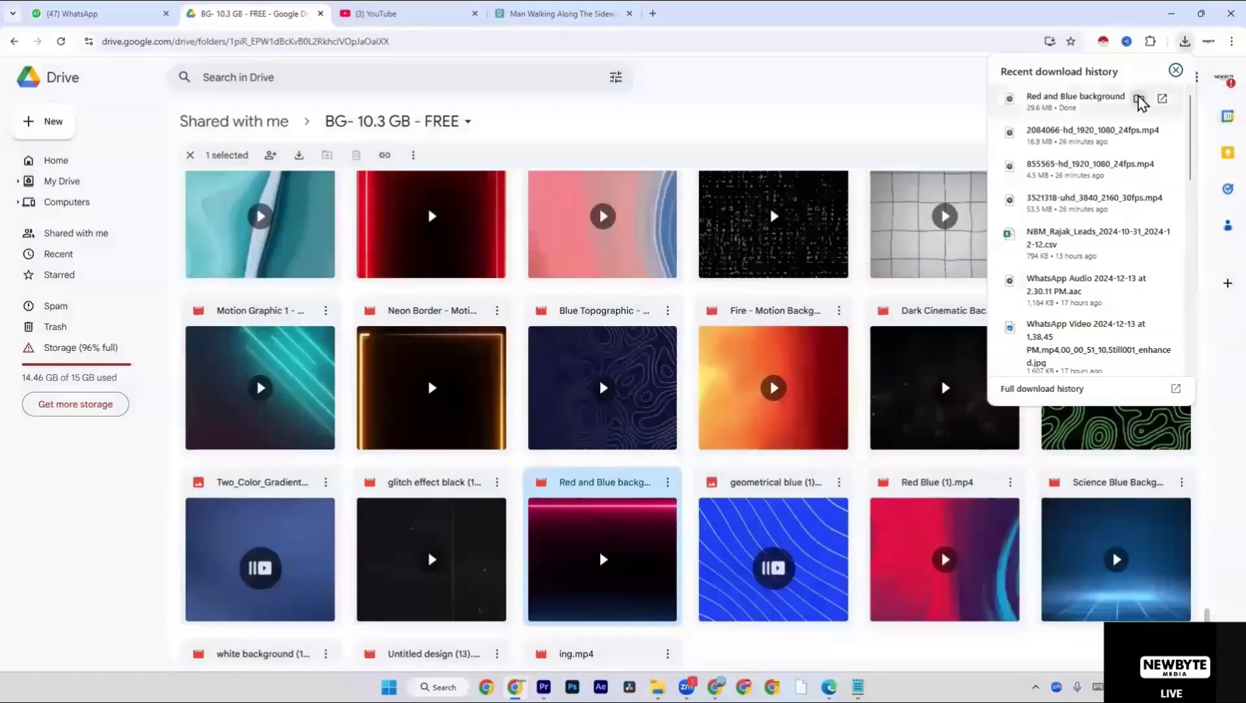
{"action": "left_click", "coordinate": [1139, 100]}
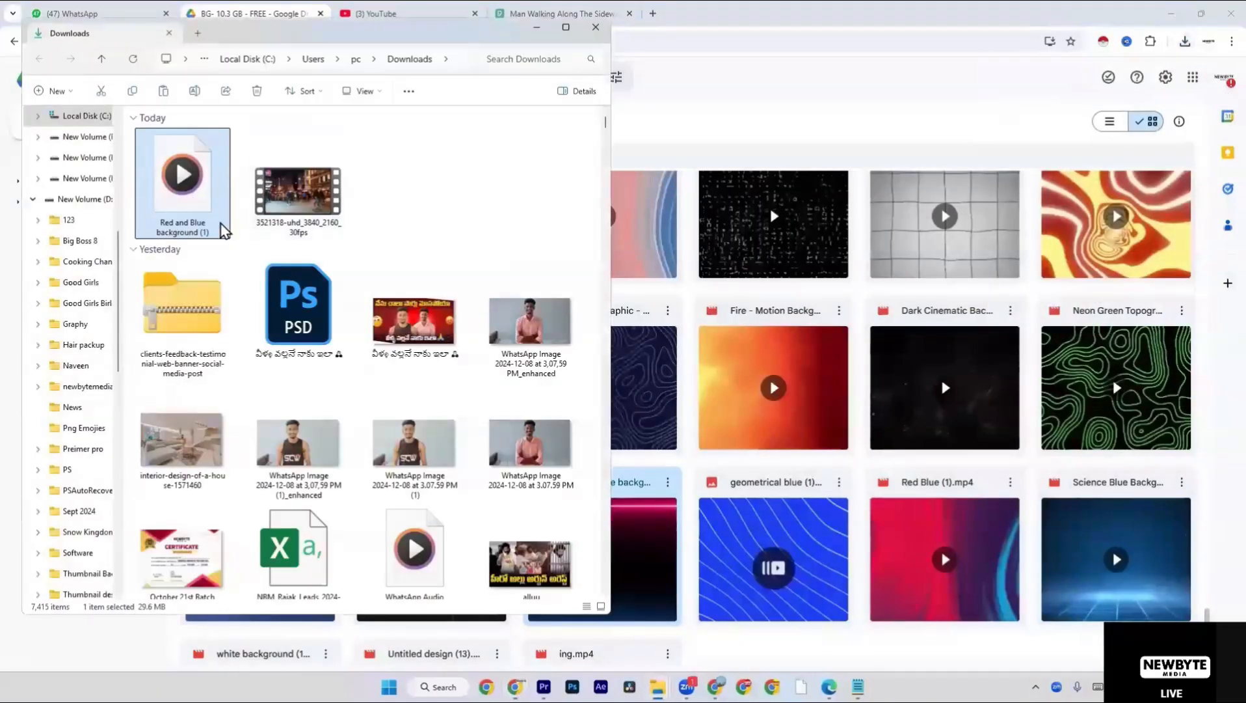
{"action": "left_click_drag", "start_coordinate": [223, 229], "coordinate": [210, 588]}
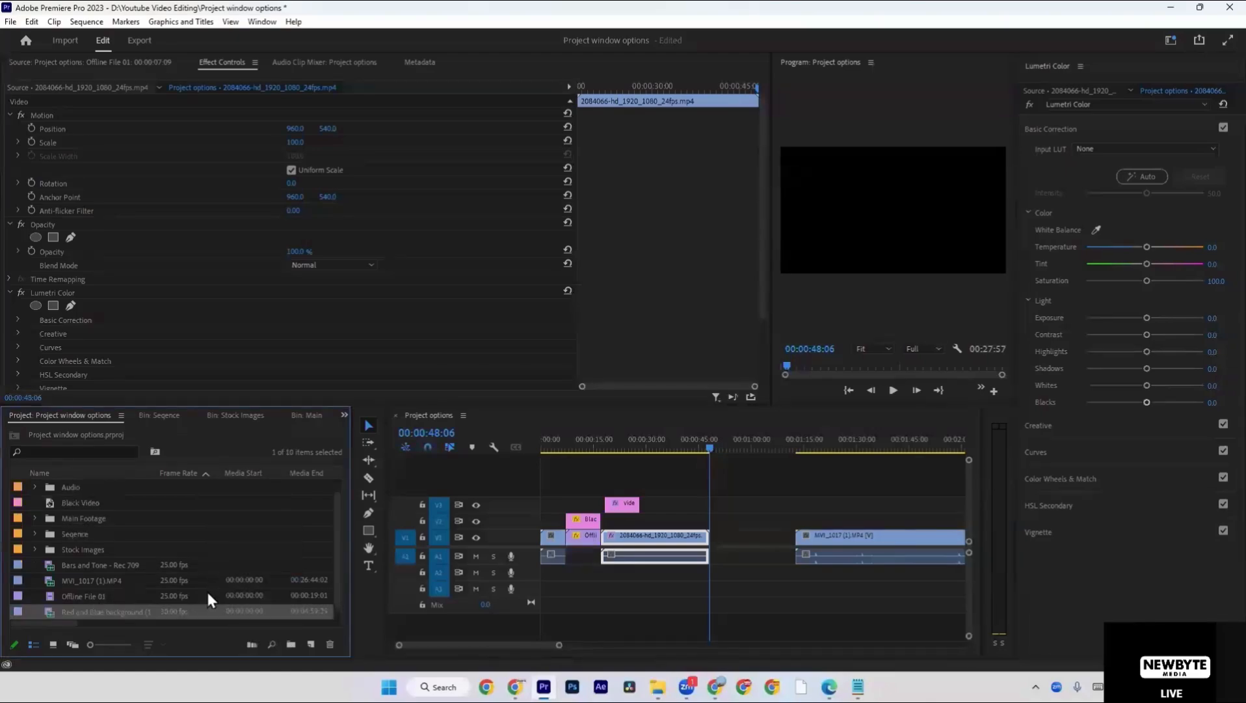
Preview the Red and Blue background (1).mp4 clip and place it on V2 starting at 00:00:48:06.
{"action": "double_click", "coordinate": [47, 611]}
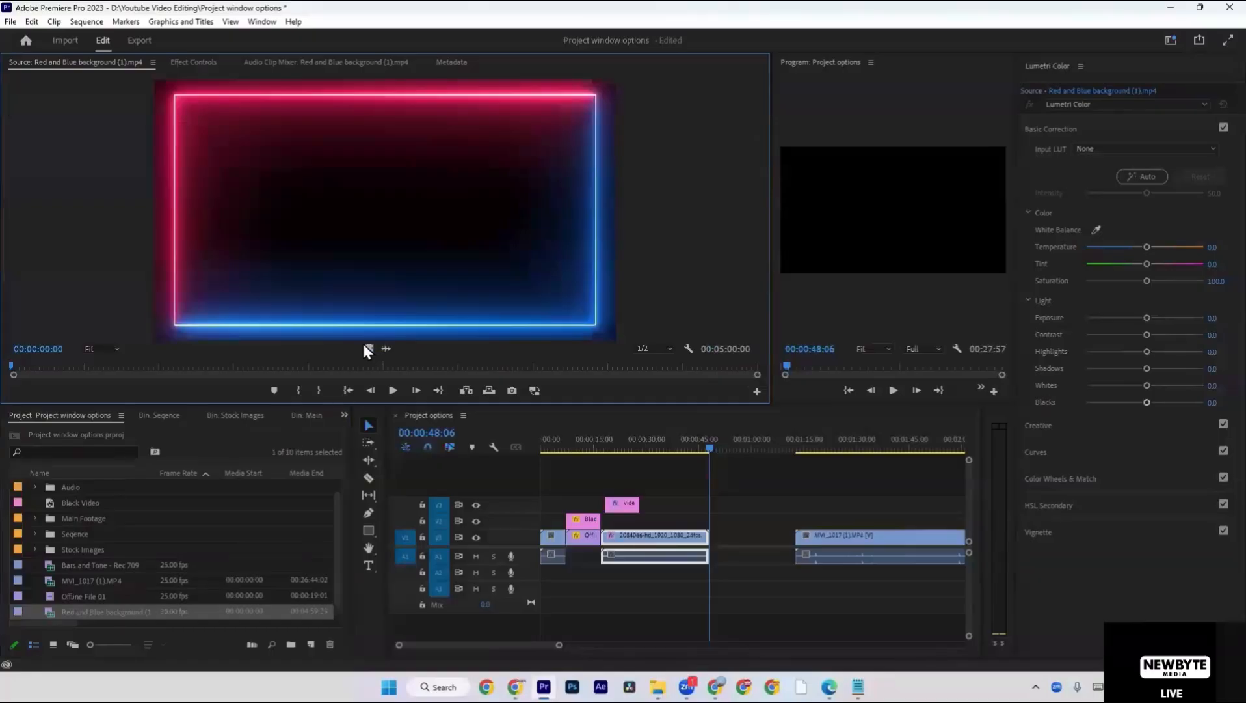
{"action": "left_click_drag", "start_coordinate": [42, 611], "coordinate": [715, 524]}
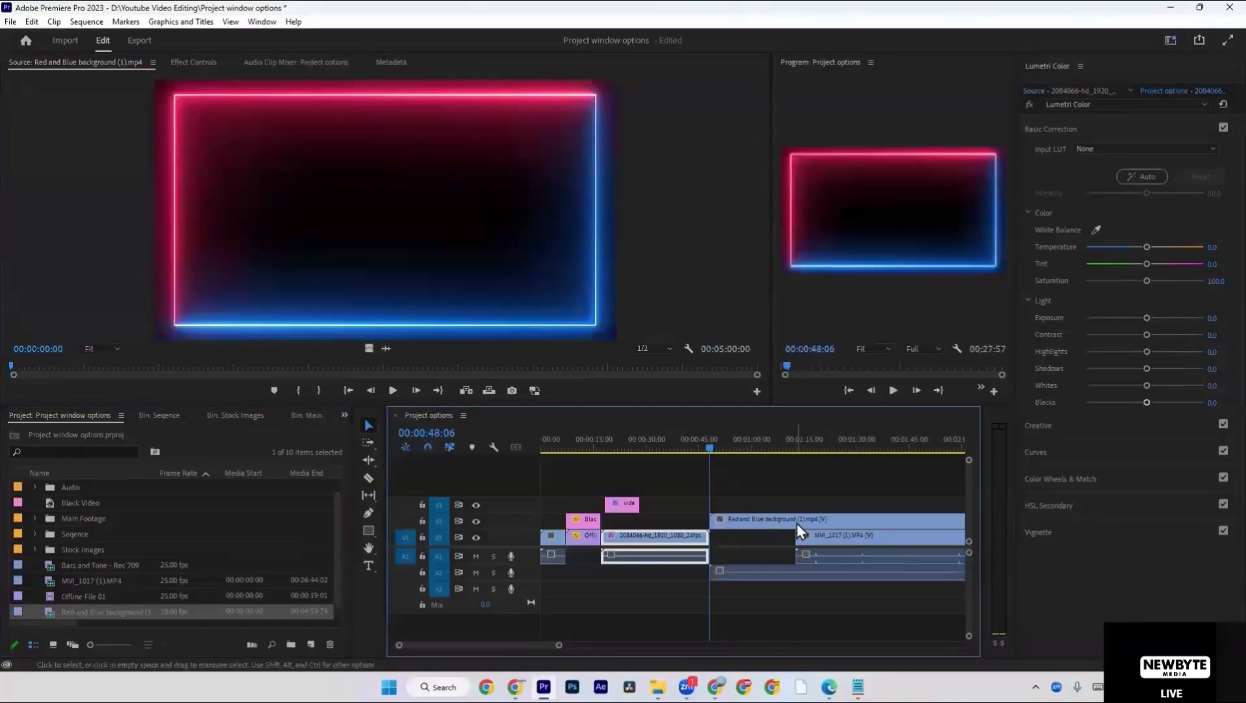
{"action": "scroll", "coordinate": [796, 523], "scroll_direction": "down", "scroll_amount": 3}
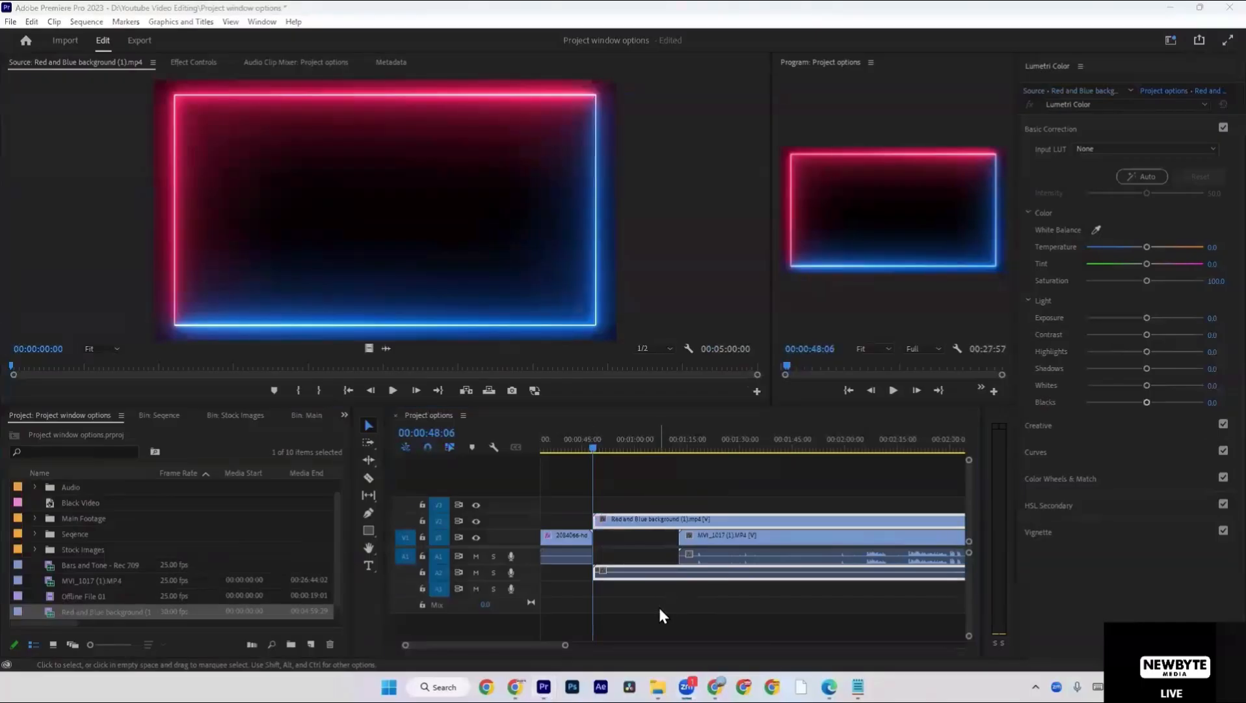
{"action": "left_click", "coordinate": [680, 466]}
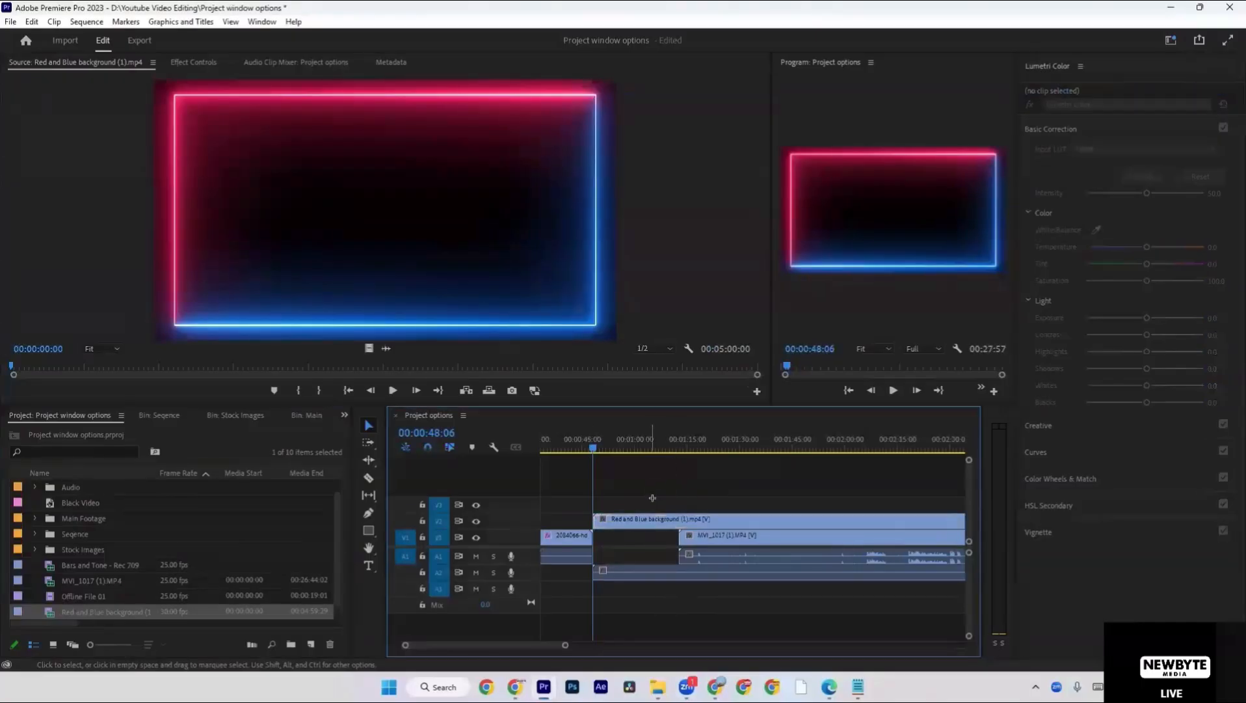
{"action": "left_click", "coordinate": [652, 570]}
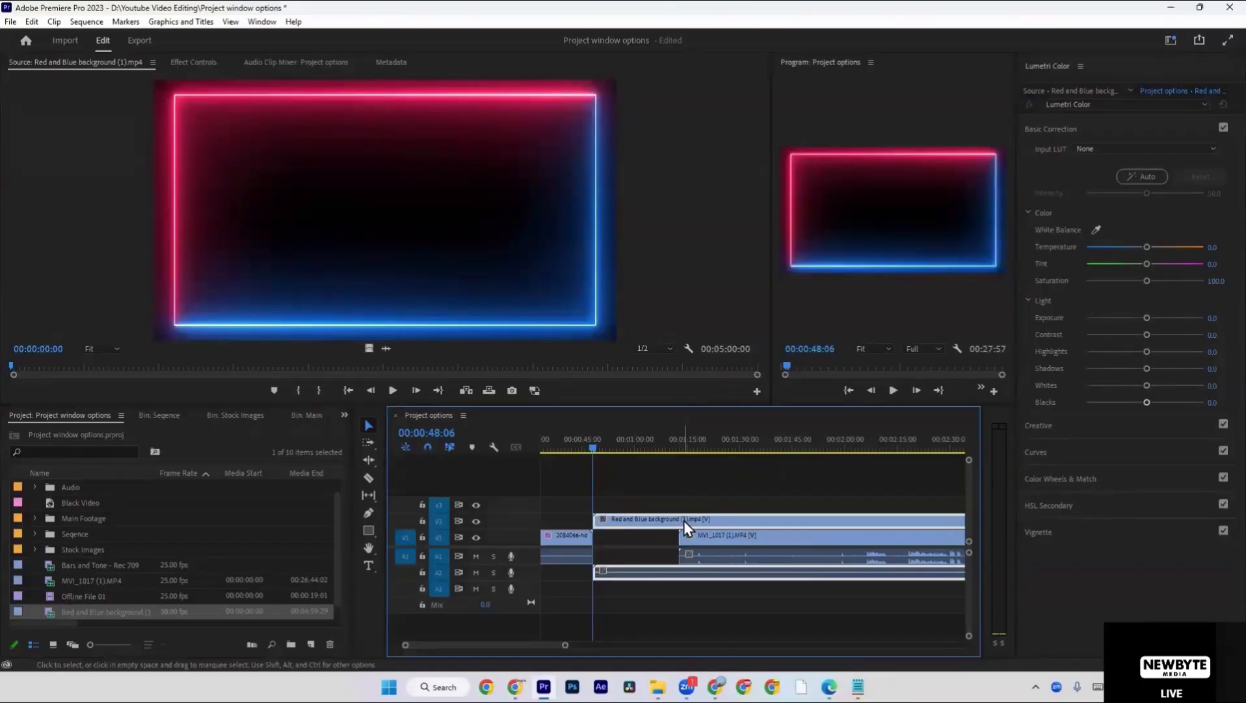
Cut the Red and Blue background clip where the MVI_1017 (1).MP4 clip starts and delete the part after the cut.
{"action": "key", "text": "c"}
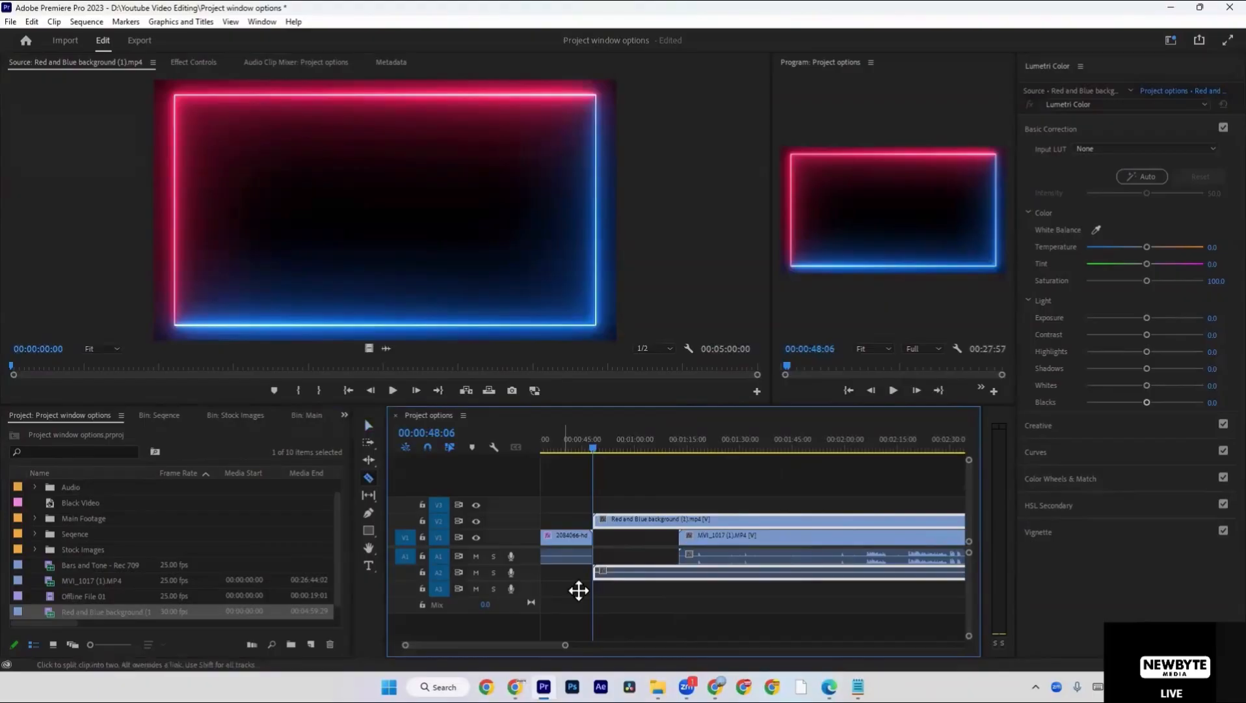
{"action": "left_click", "coordinate": [578, 590]}
{"action": "left_click", "coordinate": [680, 519]}
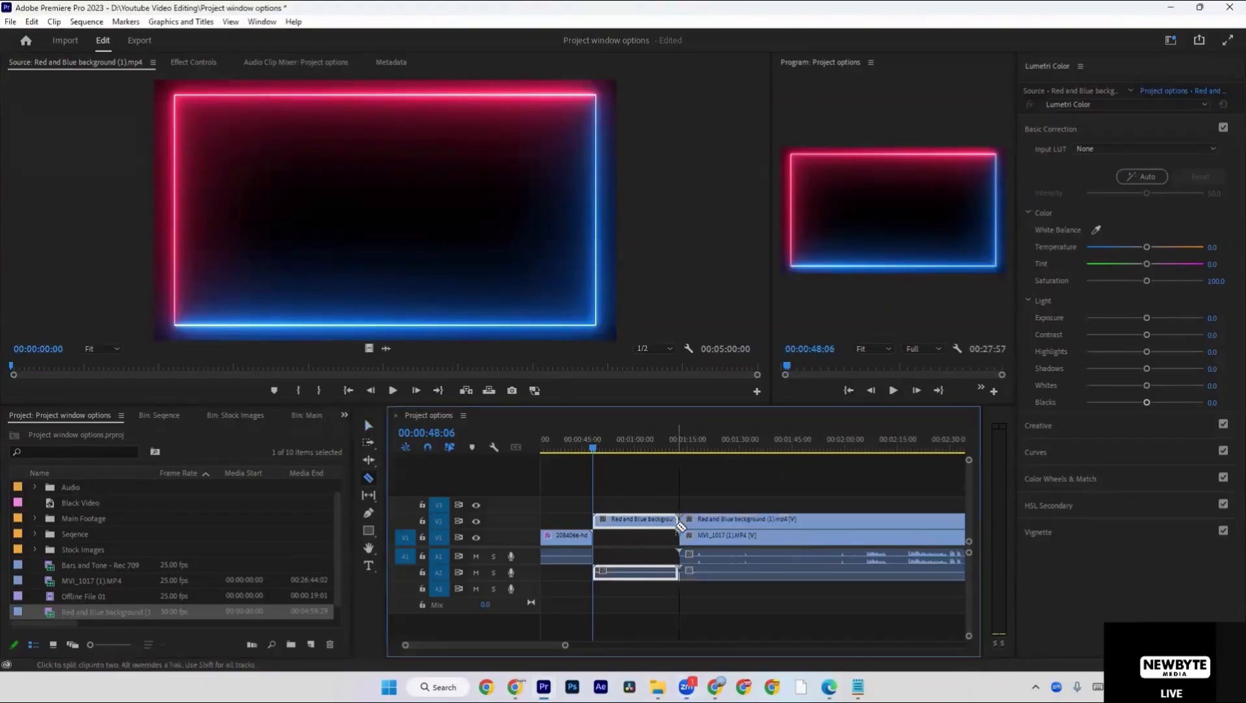
{"action": "key", "text": "v"}
{"action": "left_click", "coordinate": [714, 530]}
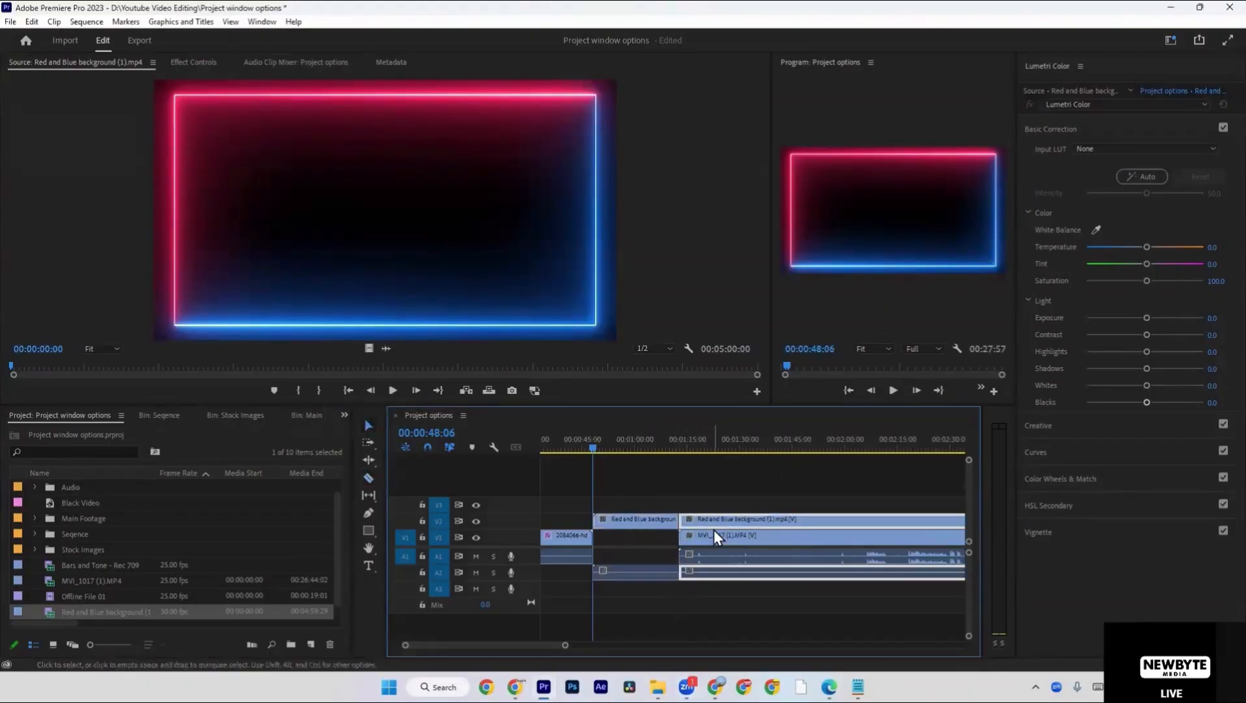
{"action": "key", "text": "Delete"}
Move the trimmed background clip with its audio into the gap on V1 and A1, and play it briefly.
{"action": "left_click_drag", "start_coordinate": [637, 575], "coordinate": [633, 540]}
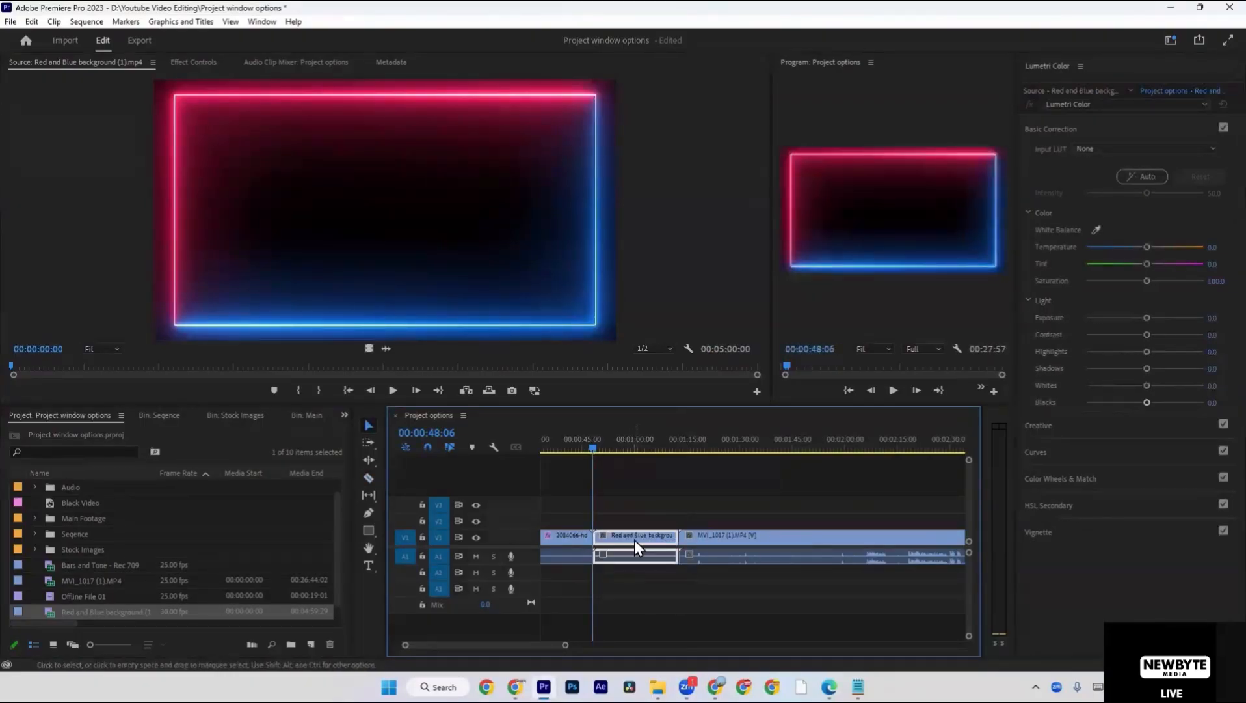
{"action": "key", "text": "space"}
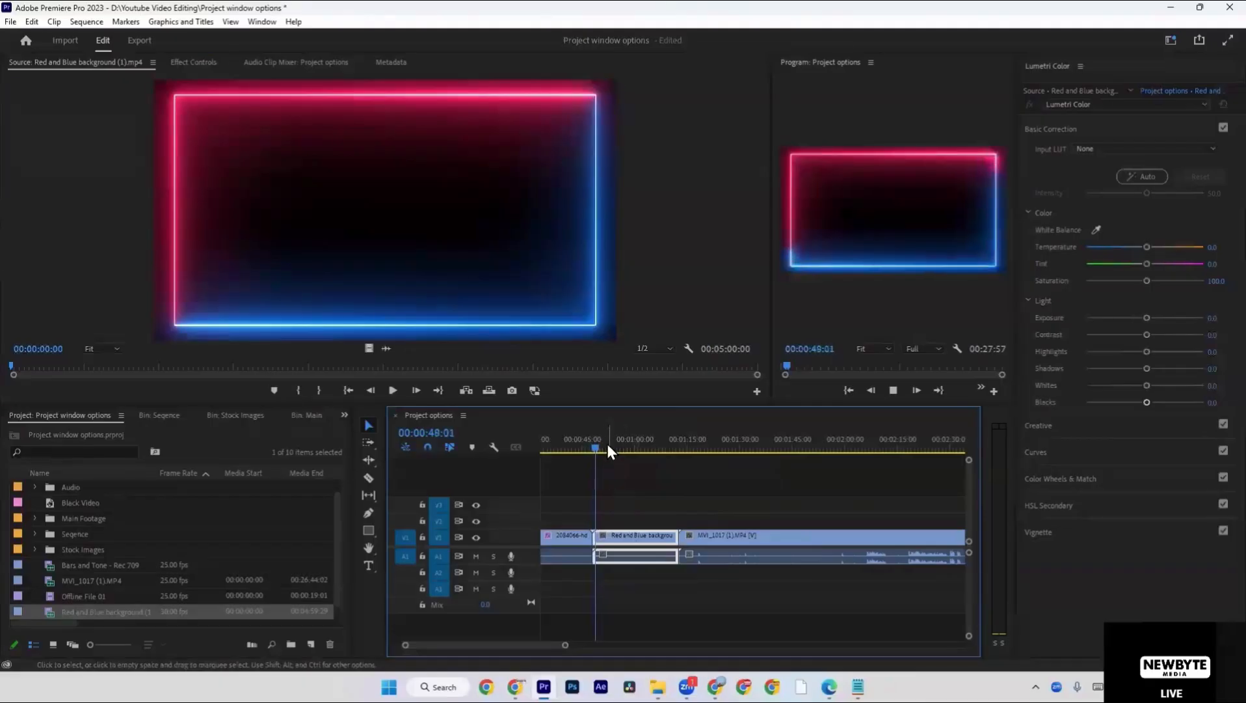
{"action": "key", "text": "space"}
{"action": "left_click", "coordinate": [674, 524]}
Duplicate the VIDEO EDITING title onto V2 over the full length of the background clip and centre its text inside the neon border.
{"action": "scroll", "coordinate": [675, 524], "scroll_direction": "up", "scroll_amount": 2}
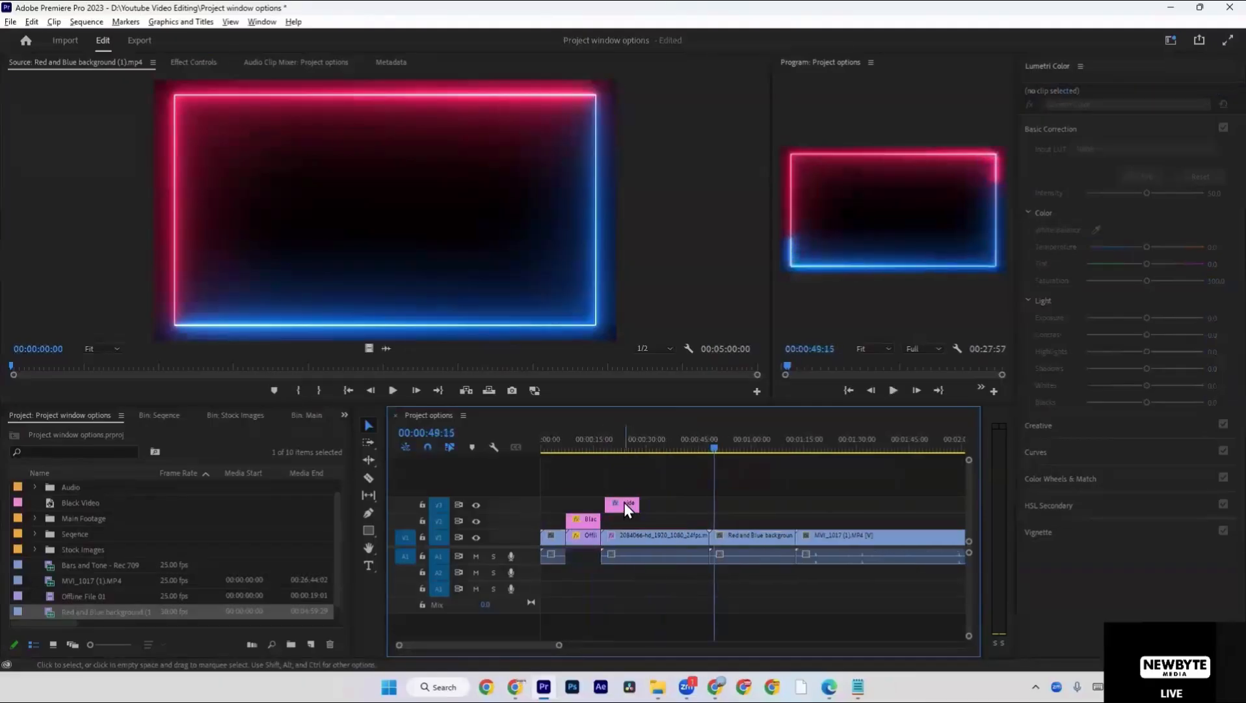
{"action": "left_click_drag", "start_coordinate": [624, 501], "coordinate": [710, 520]}
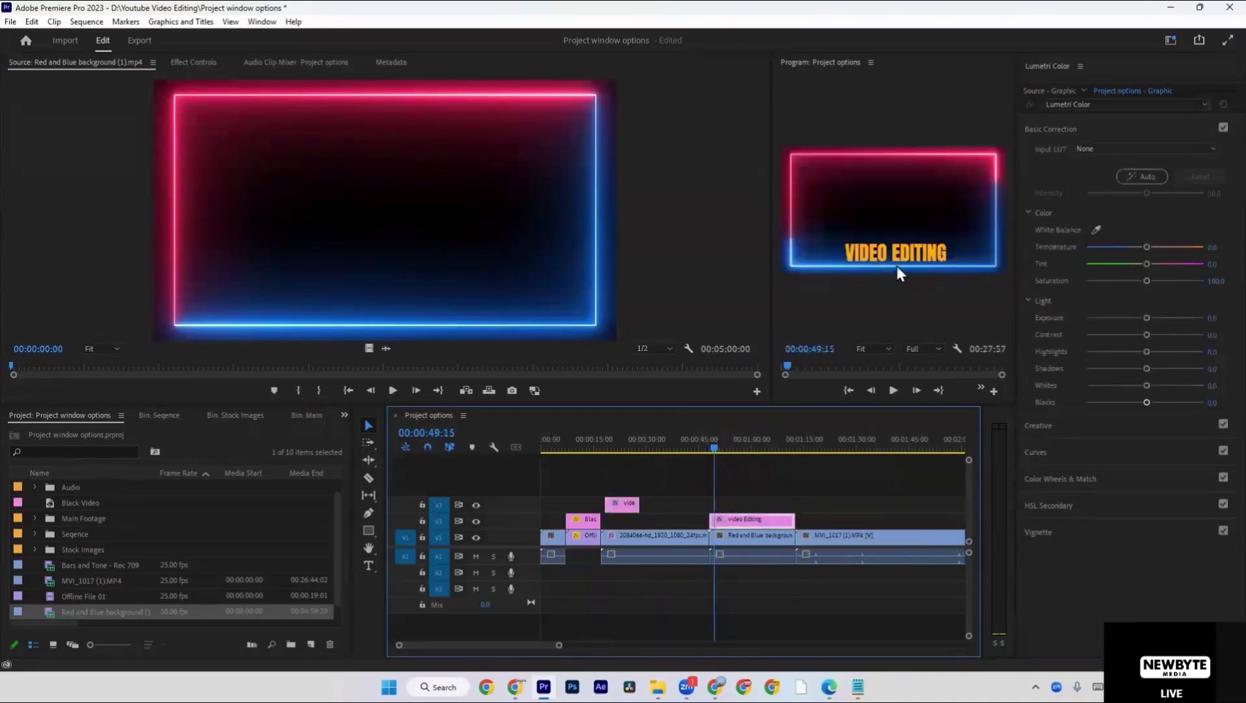
{"action": "left_click", "coordinate": [913, 252]}
{"action": "left_click_drag", "start_coordinate": [914, 253], "coordinate": [934, 213]}
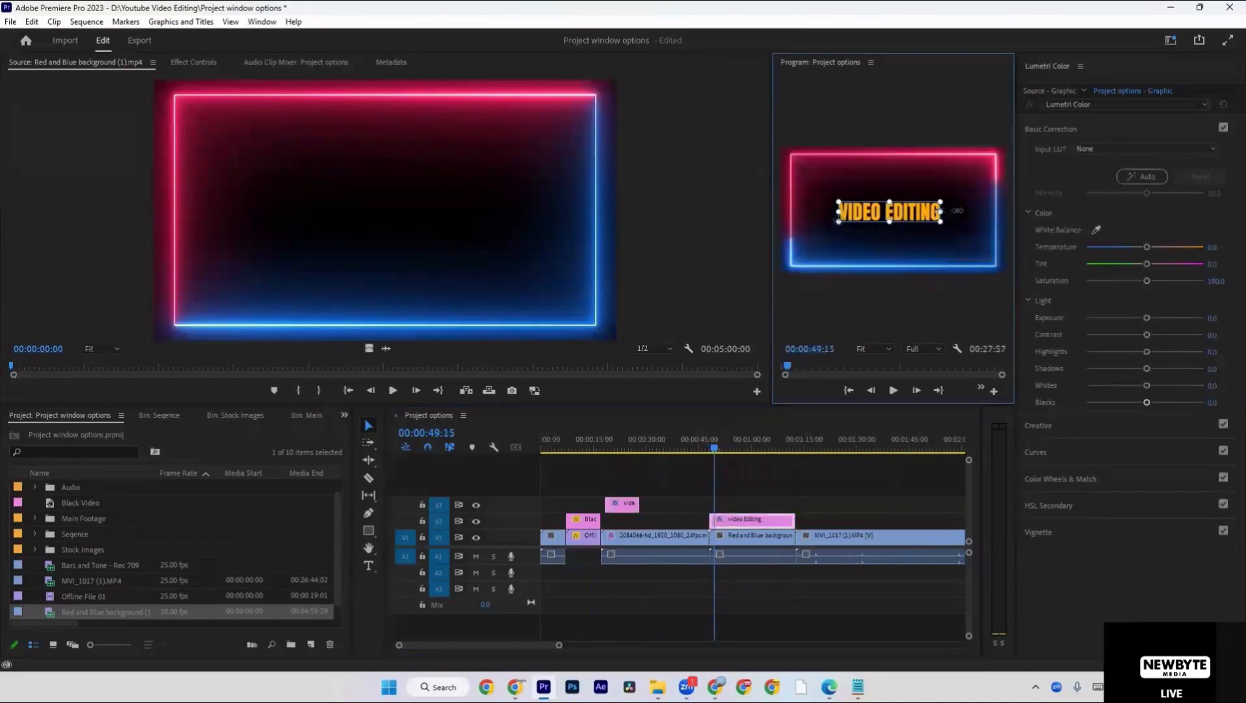
Change the duplicated VIDEO EDITING title's fill colour to white.
{"action": "key", "text": "shift+5"}
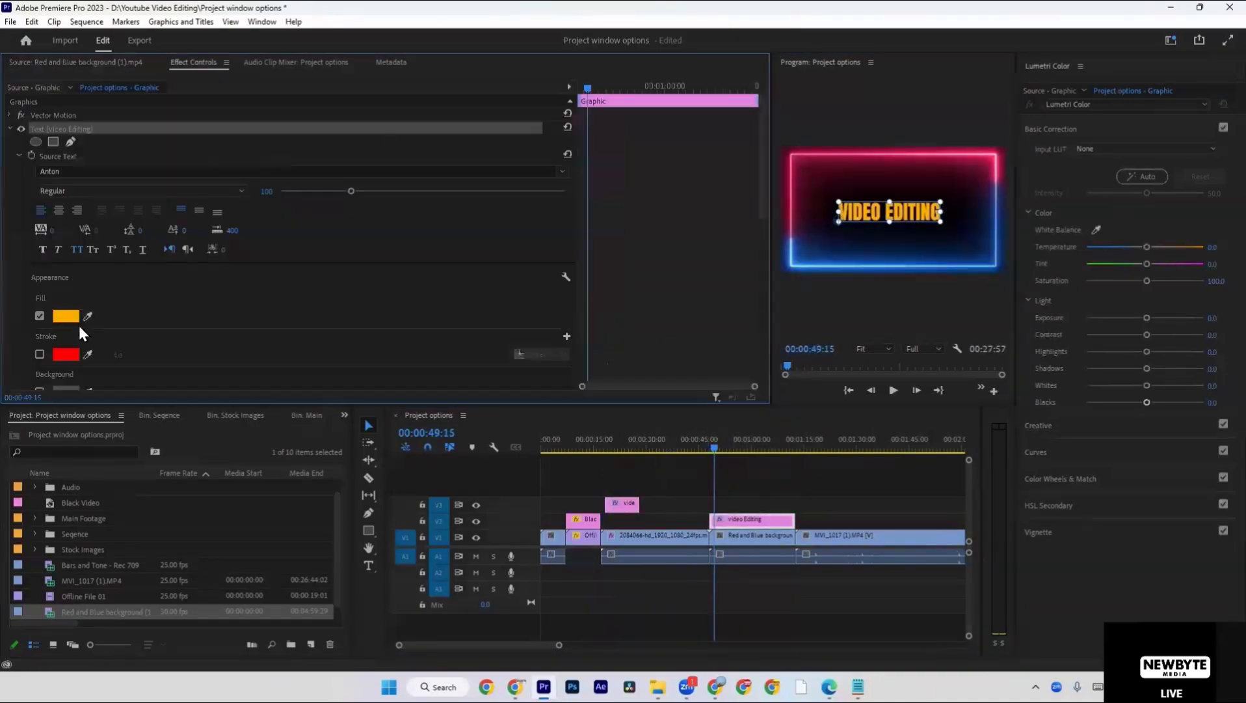
{"action": "left_click", "coordinate": [53, 319]}
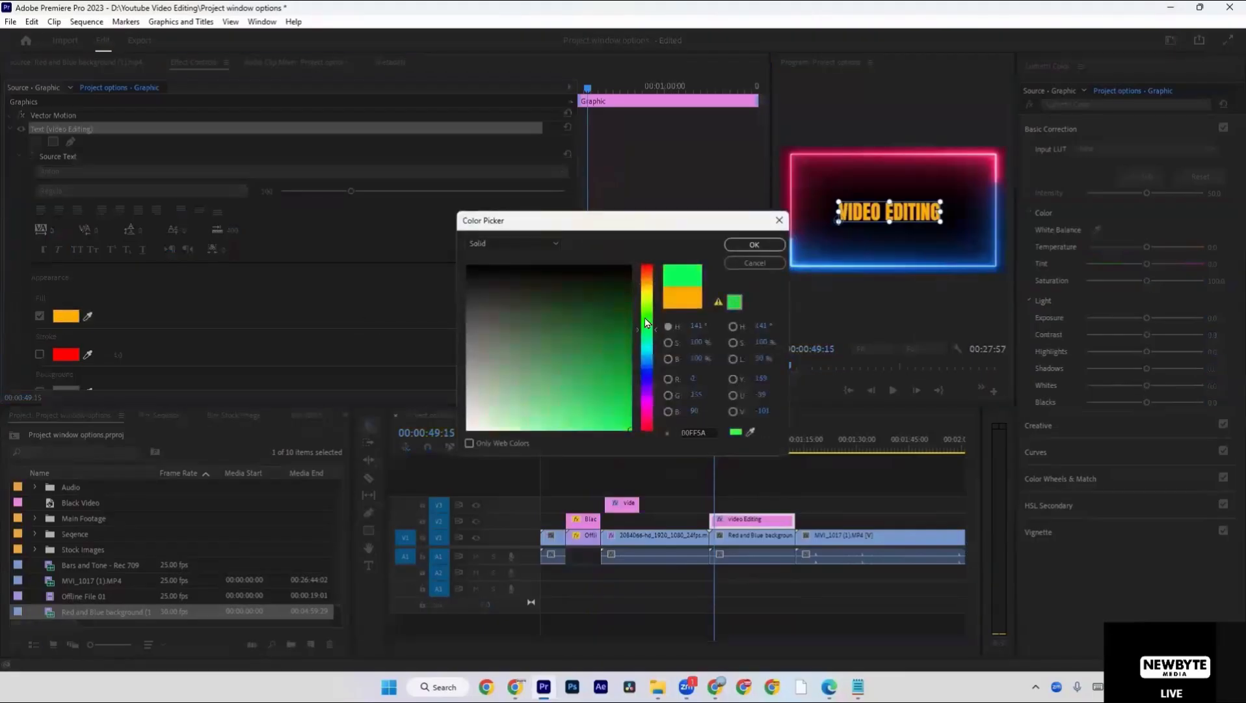
{"action": "left_click_drag", "start_coordinate": [646, 323], "coordinate": [646, 317]}
{"action": "left_click_drag", "start_coordinate": [573, 388], "coordinate": [318, 525]}
{"action": "key", "text": "Return"}
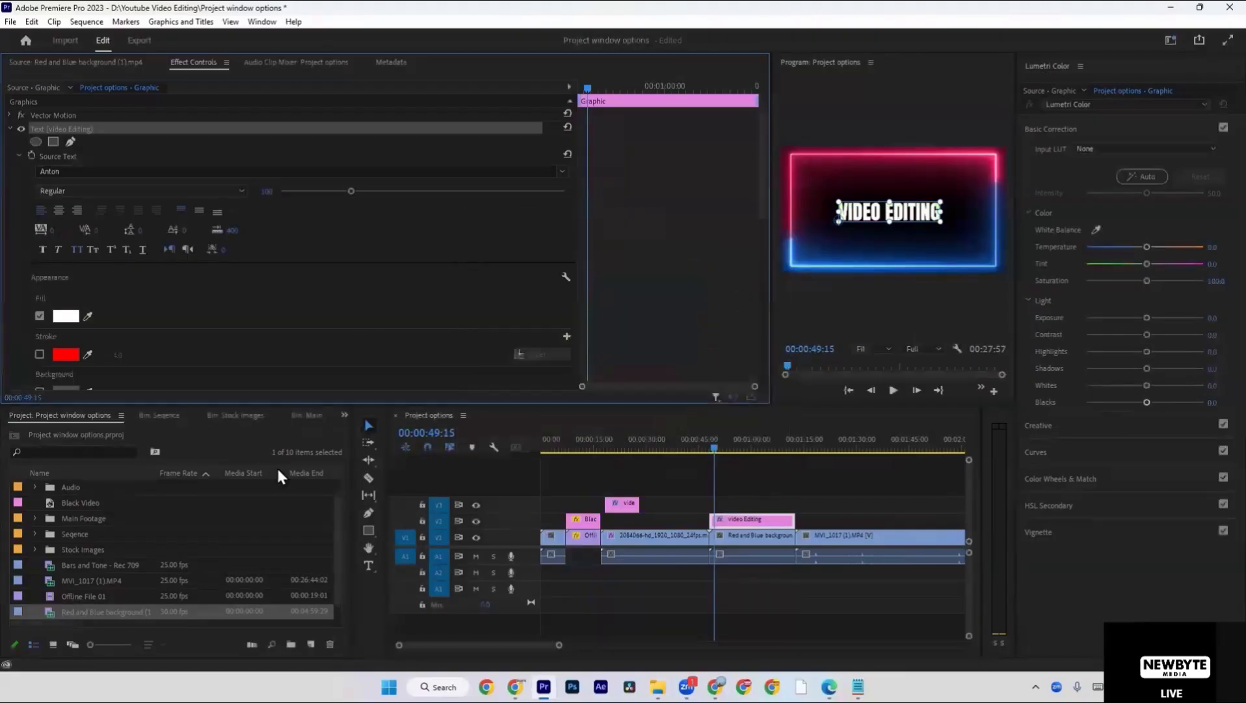
{"action": "left_click", "coordinate": [797, 517]}
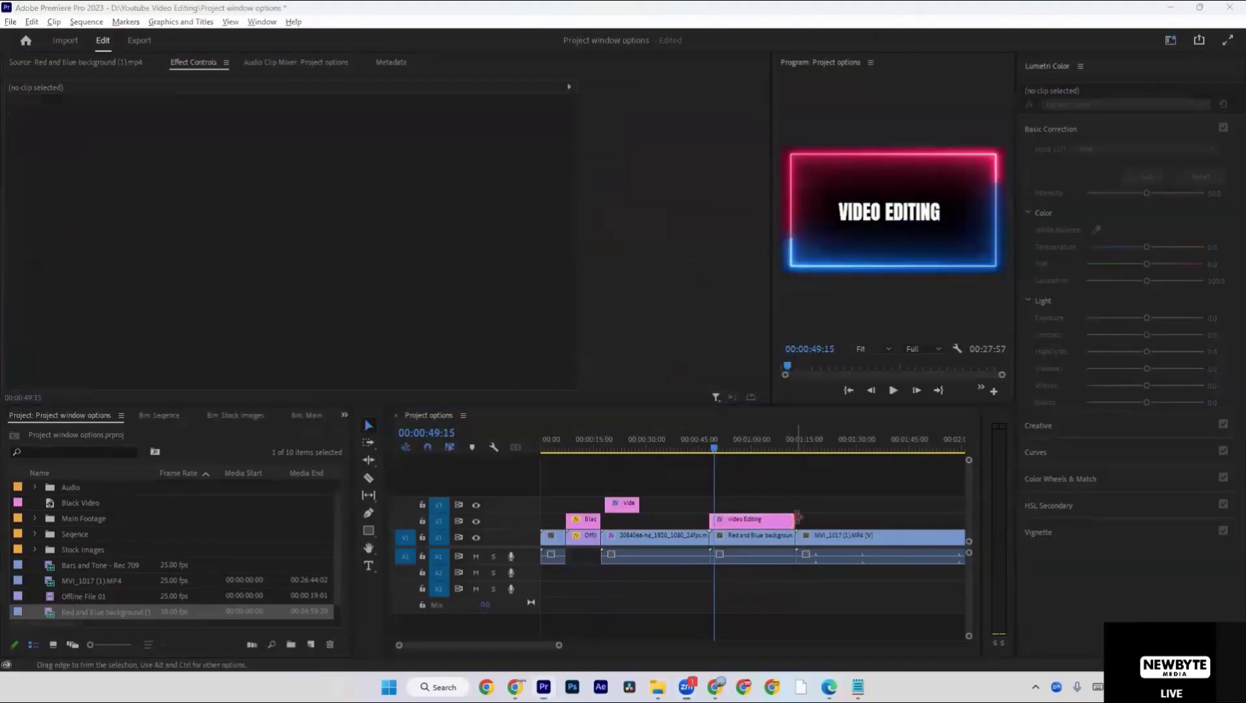
Return to the BG folder in Google Drive and look through the asset folders in Shared with me.
{"action": "key", "text": "alt+Tab"}
{"action": "key", "text": "alt+Tab"}
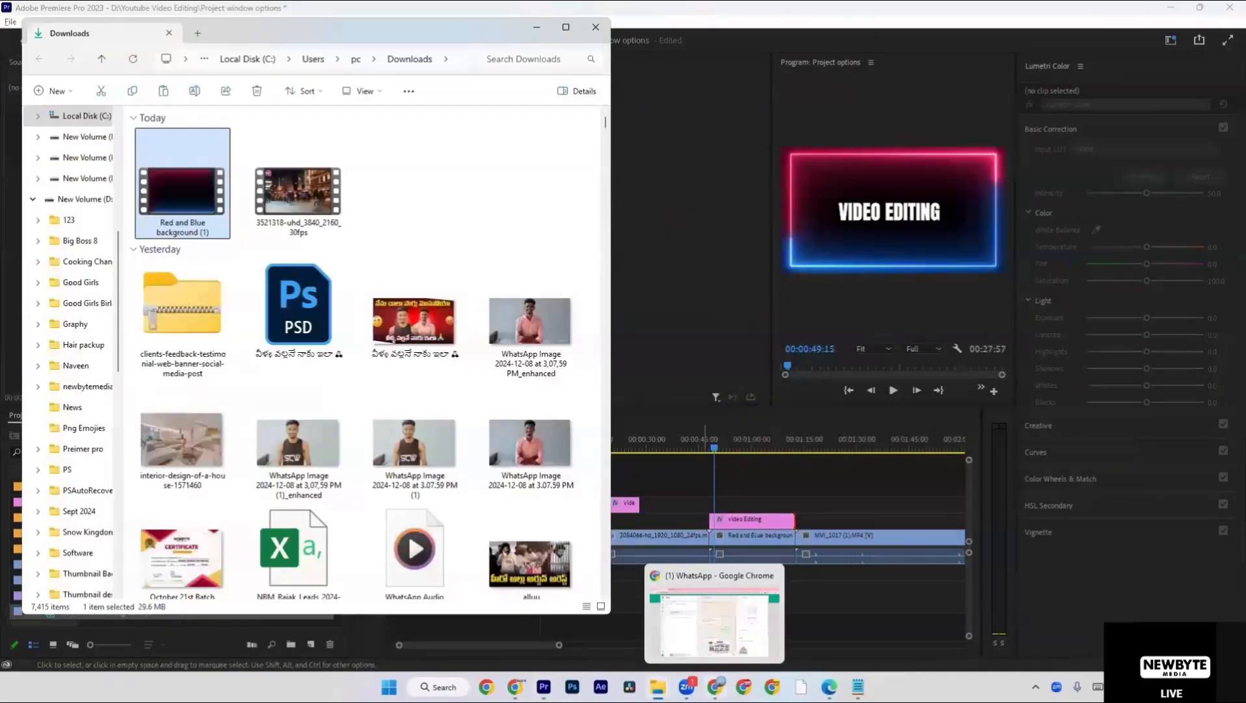
{"action": "left_click", "coordinate": [515, 687]}
{"action": "scroll", "coordinate": [572, 363], "scroll_direction": "up", "scroll_amount": 6}
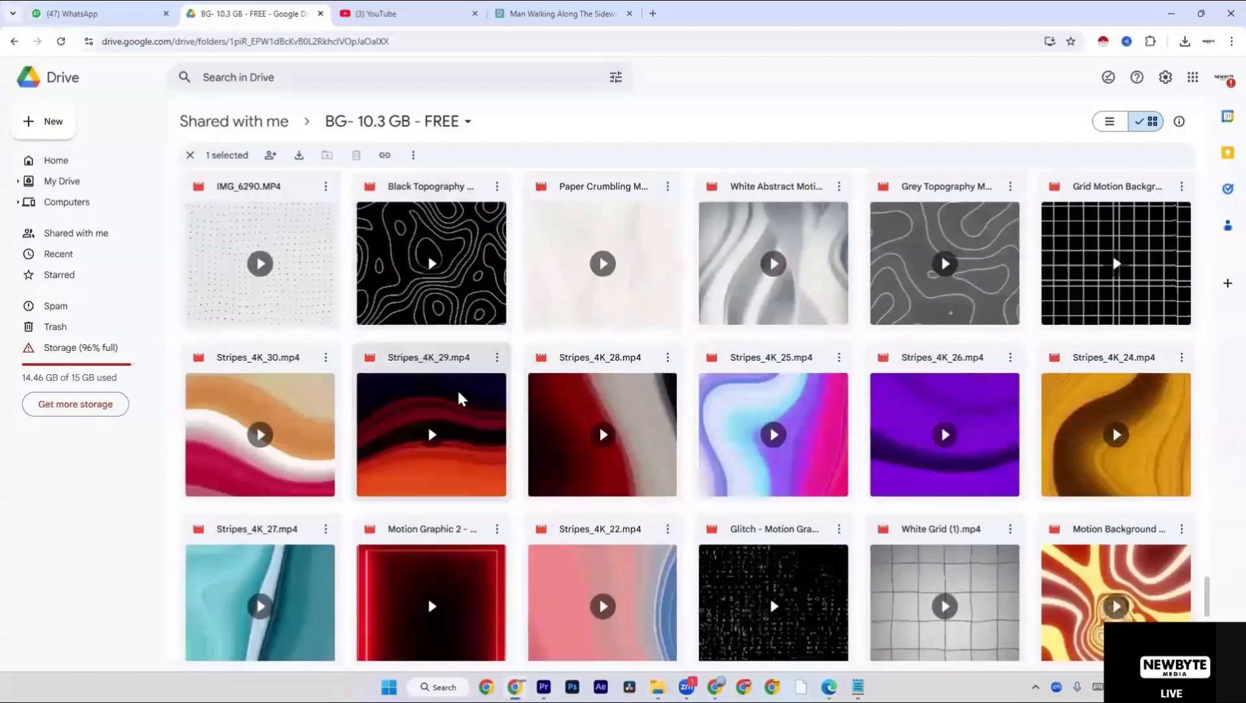
{"action": "scroll", "coordinate": [564, 527], "scroll_direction": "up", "scroll_amount": 10}
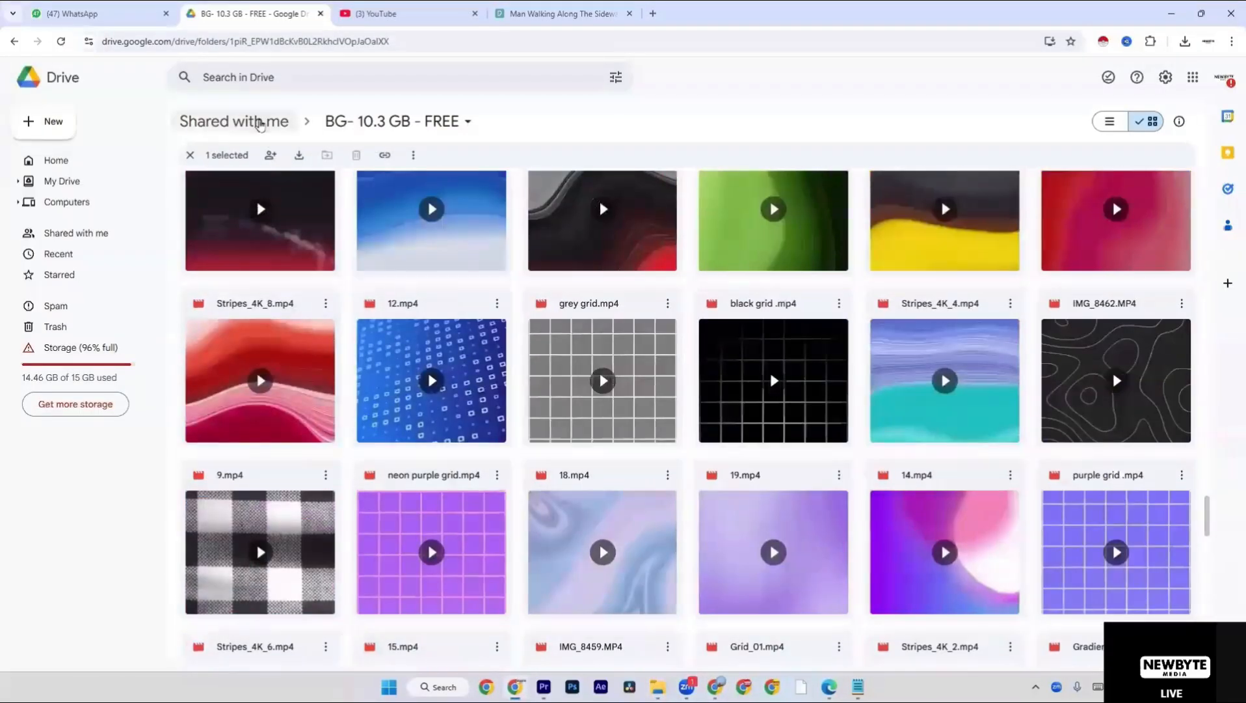
{"action": "left_click", "coordinate": [259, 125]}
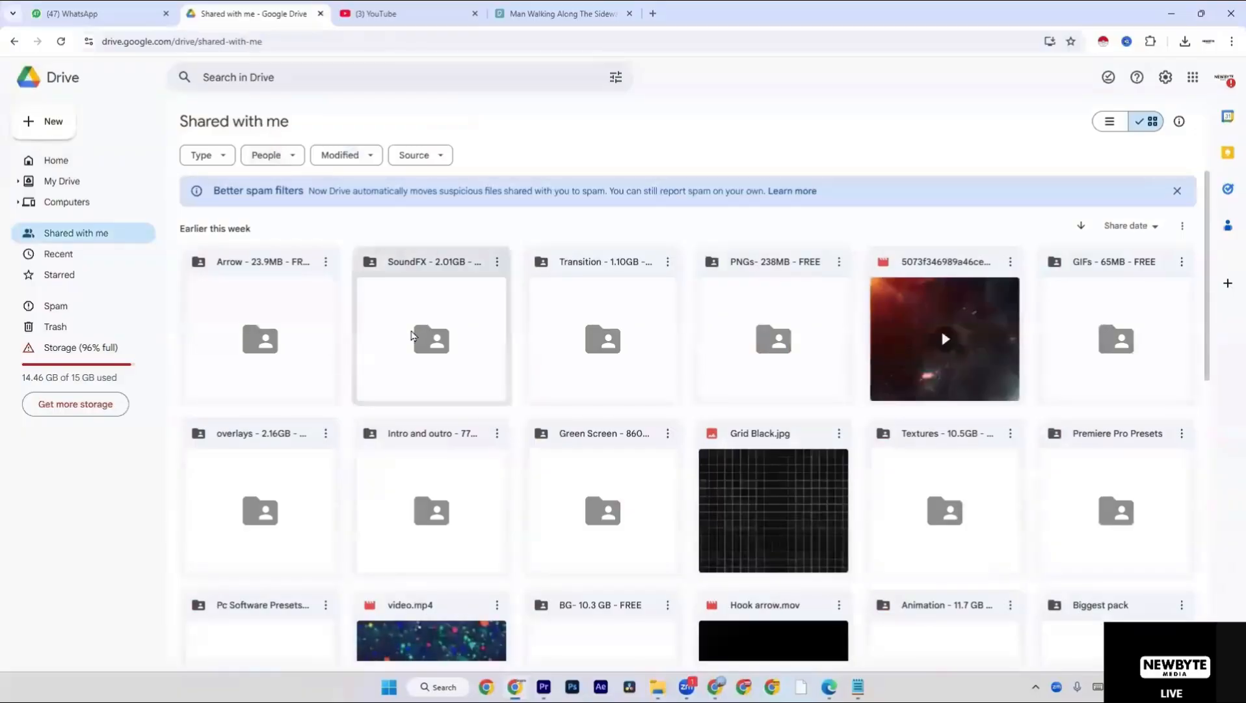
{"action": "scroll", "coordinate": [411, 336], "scroll_direction": "down", "scroll_amount": 8}
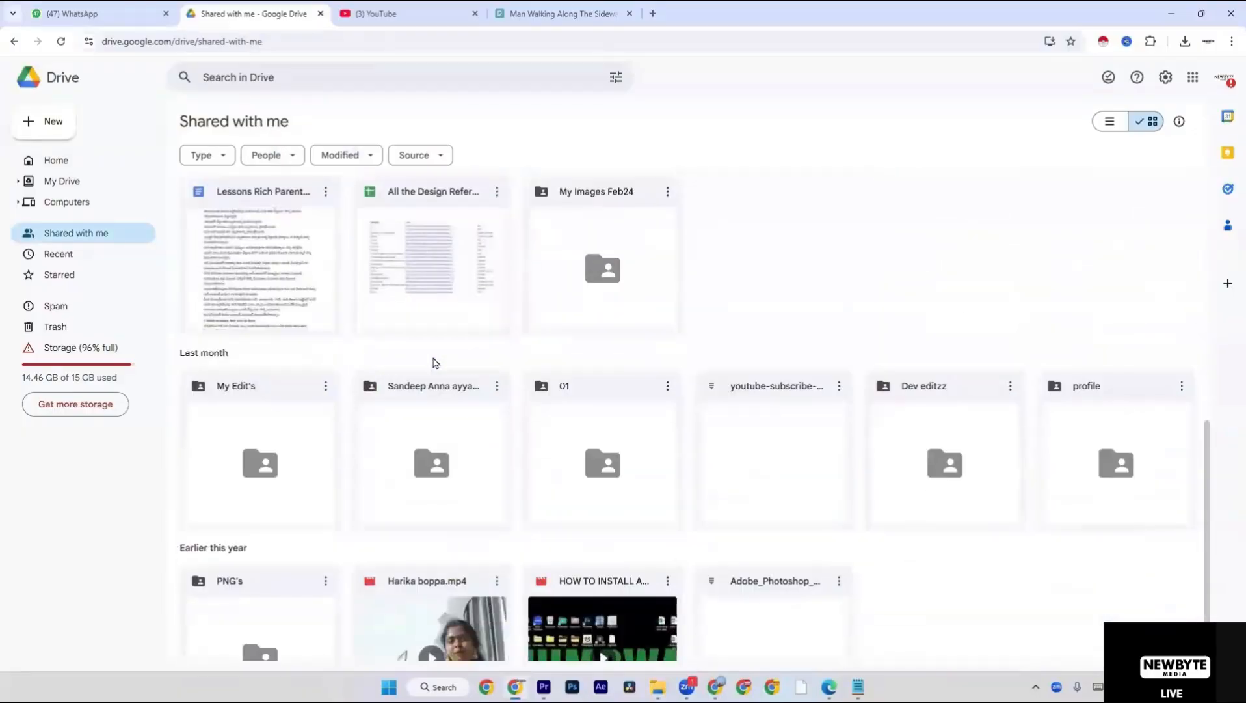
{"action": "scroll", "coordinate": [435, 366], "scroll_direction": "up", "scroll_amount": 8}
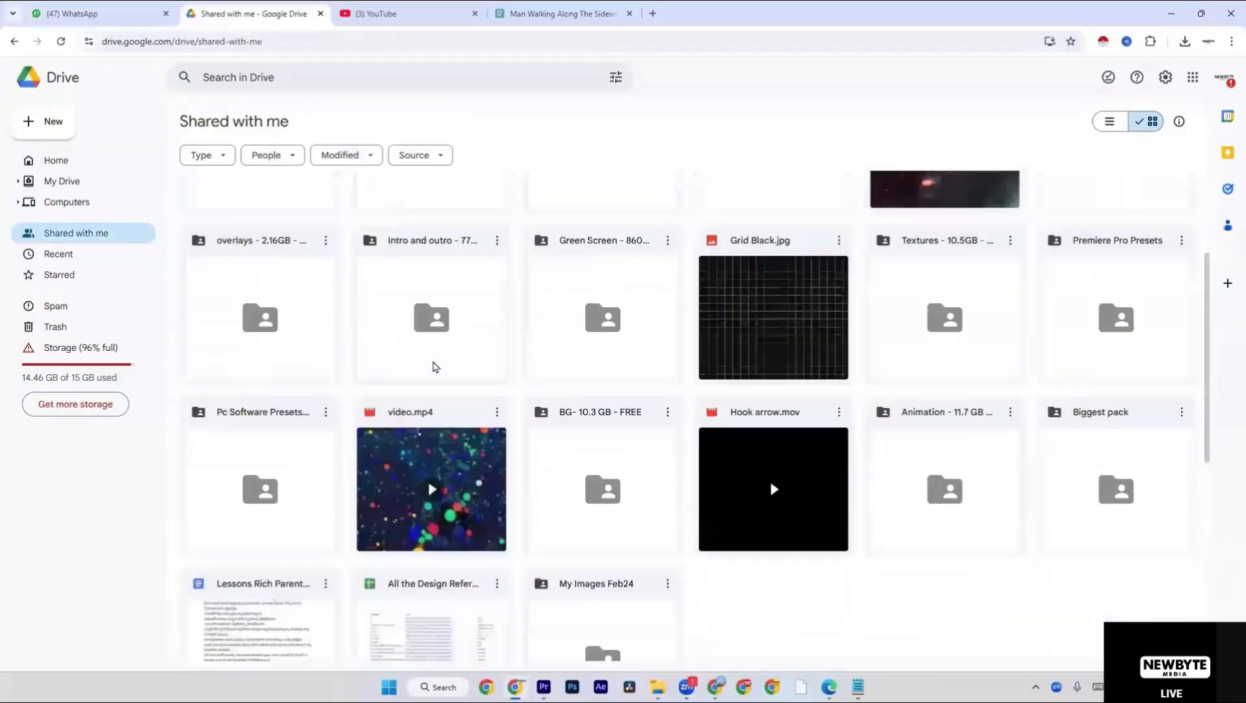
{"action": "scroll", "coordinate": [435, 366], "scroll_direction": "up", "scroll_amount": 1}
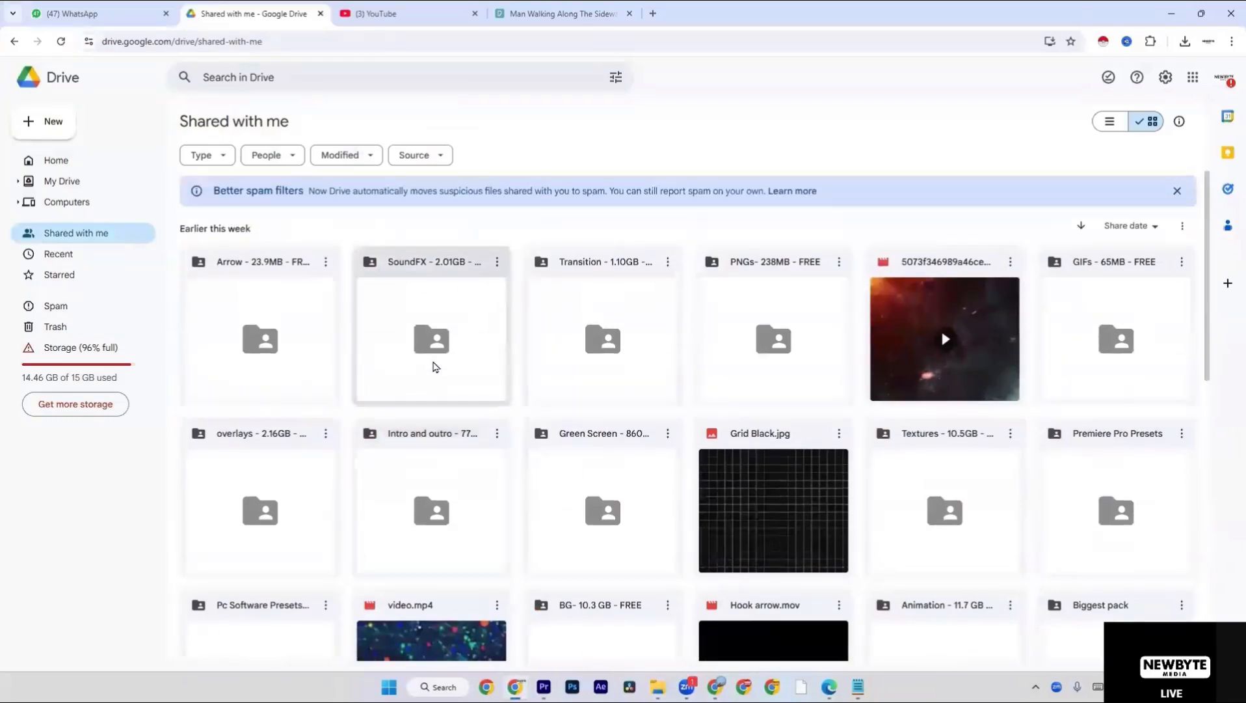
Open the Downloads folder in a new File Explorer window.
{"action": "key", "text": "super+e"}
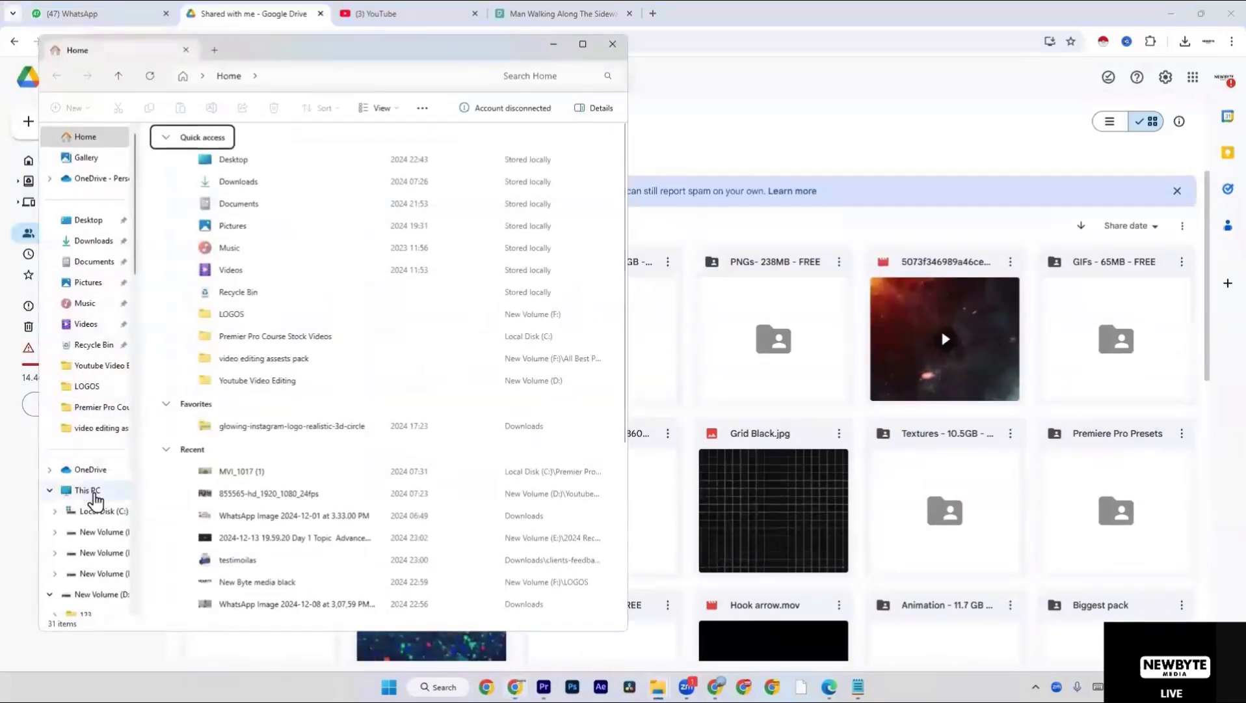
{"action": "left_click", "coordinate": [91, 491]}
{"action": "left_click", "coordinate": [98, 241]}
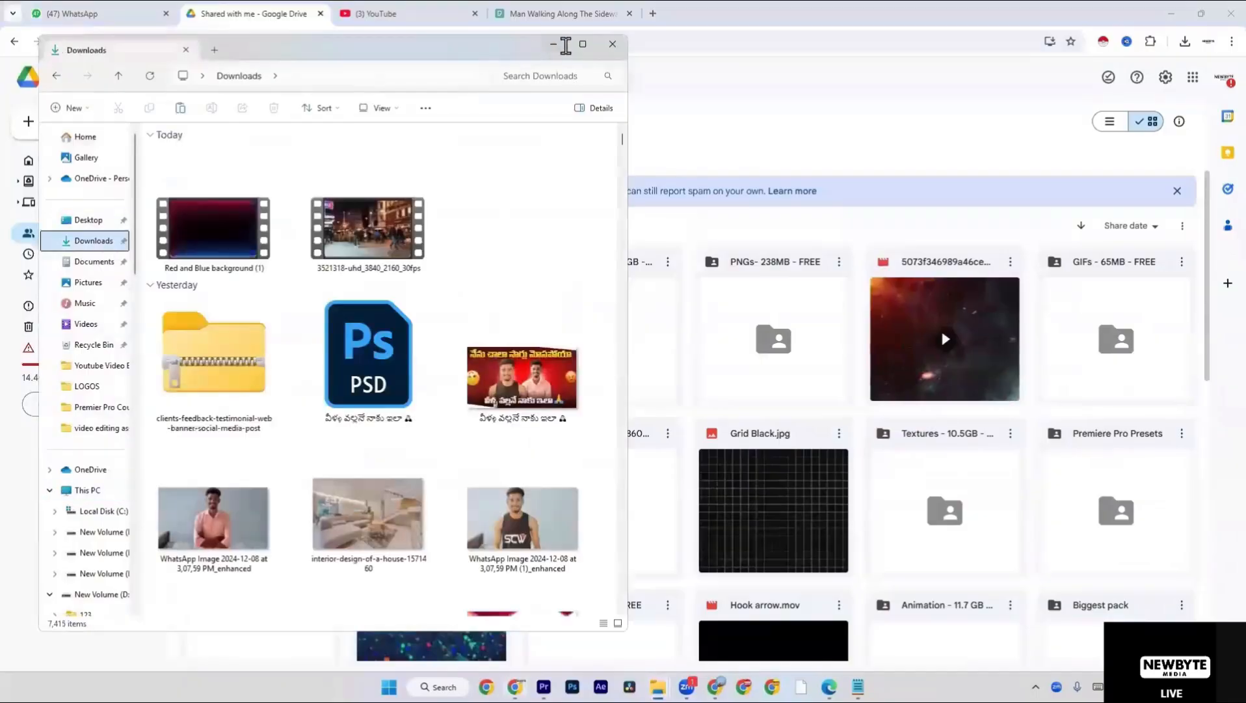
Find the extracted Animation - 11.7 GB folder ending in 003 in Downloads and open its inner Animation - 11.7 GB - FREE folder.
{"action": "left_click", "coordinate": [583, 44]}
{"action": "scroll", "coordinate": [566, 241], "scroll_direction": "down", "scroll_amount": 10}
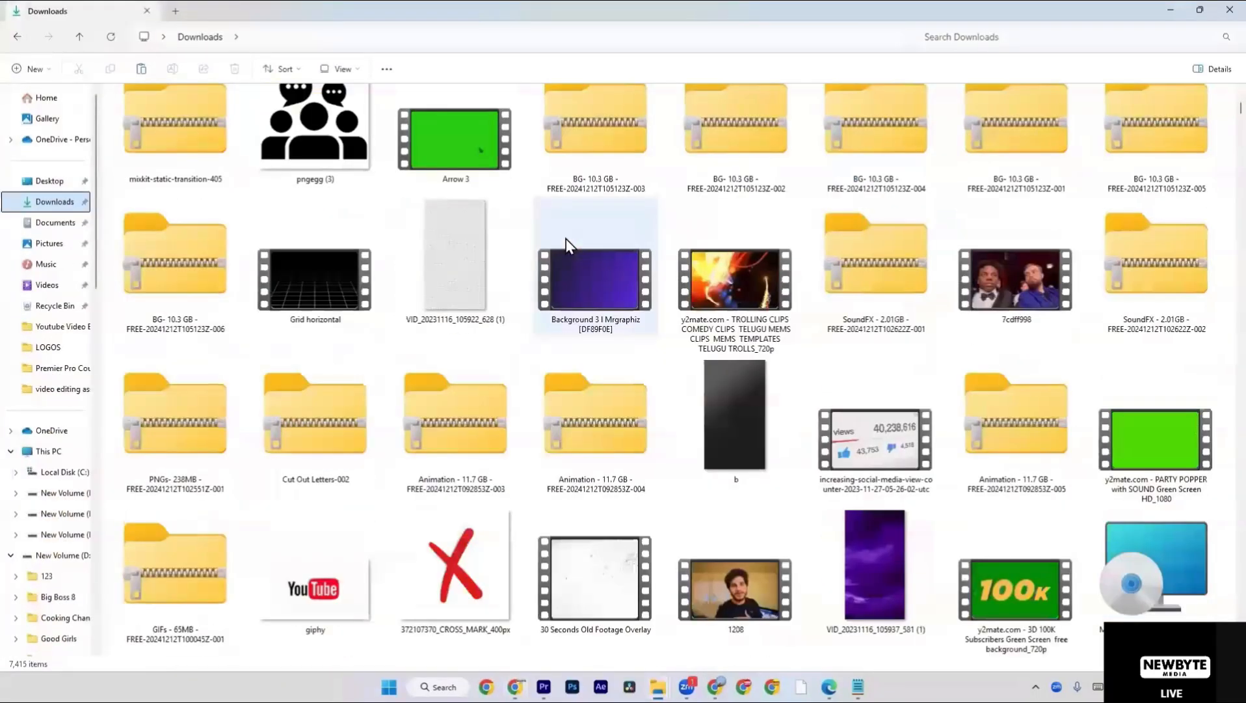
{"action": "left_click", "coordinate": [409, 408]}
{"action": "key", "text": "Right"}
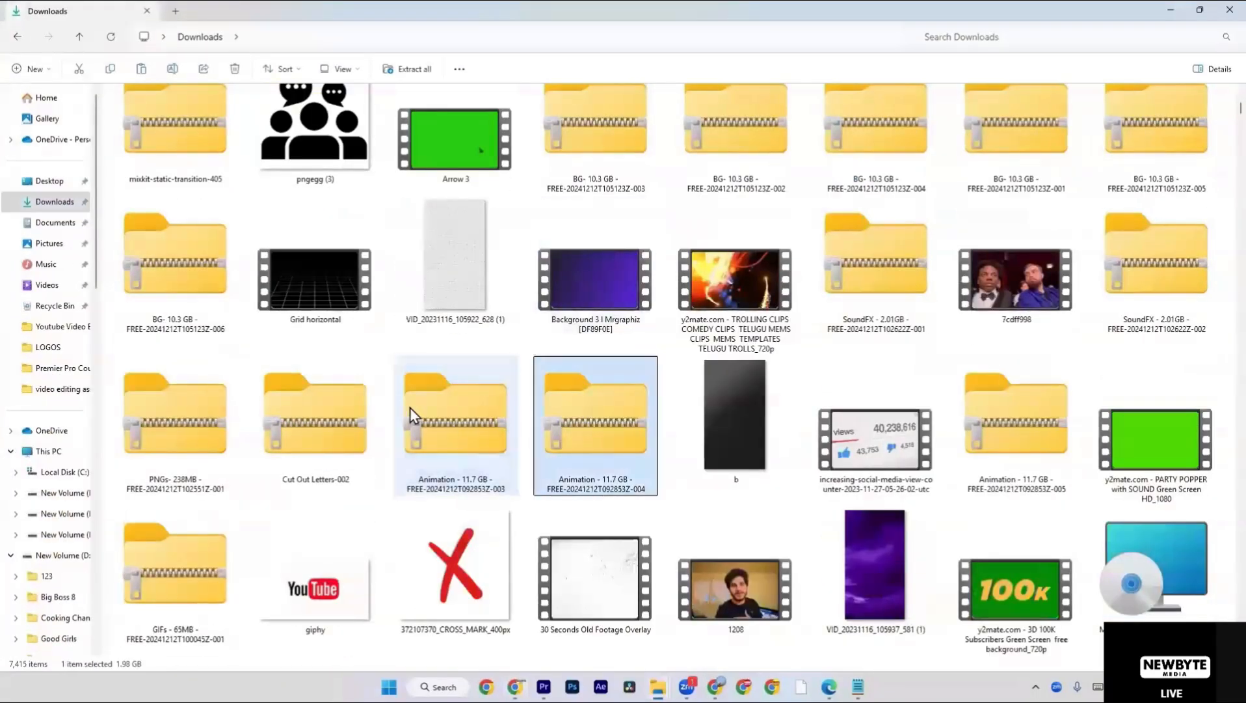
{"action": "scroll", "coordinate": [648, 364], "scroll_direction": "up", "scroll_amount": 2}
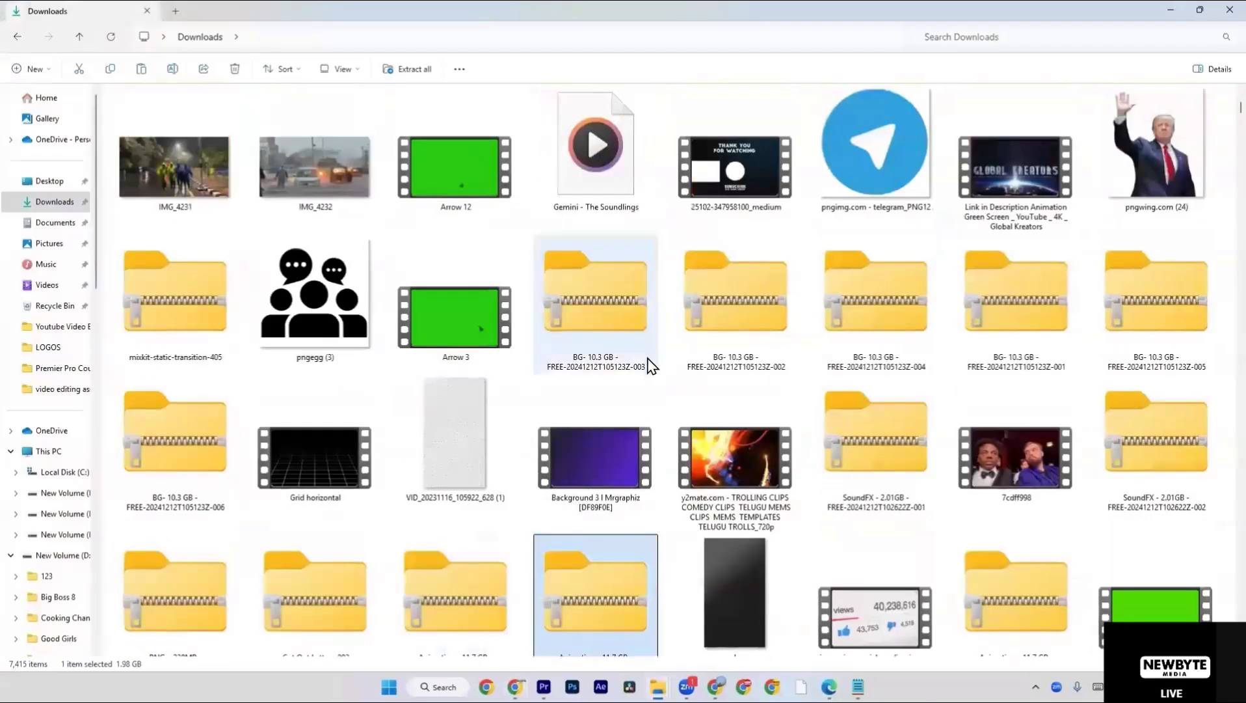
{"action": "scroll", "coordinate": [649, 366], "scroll_direction": "down", "scroll_amount": 3}
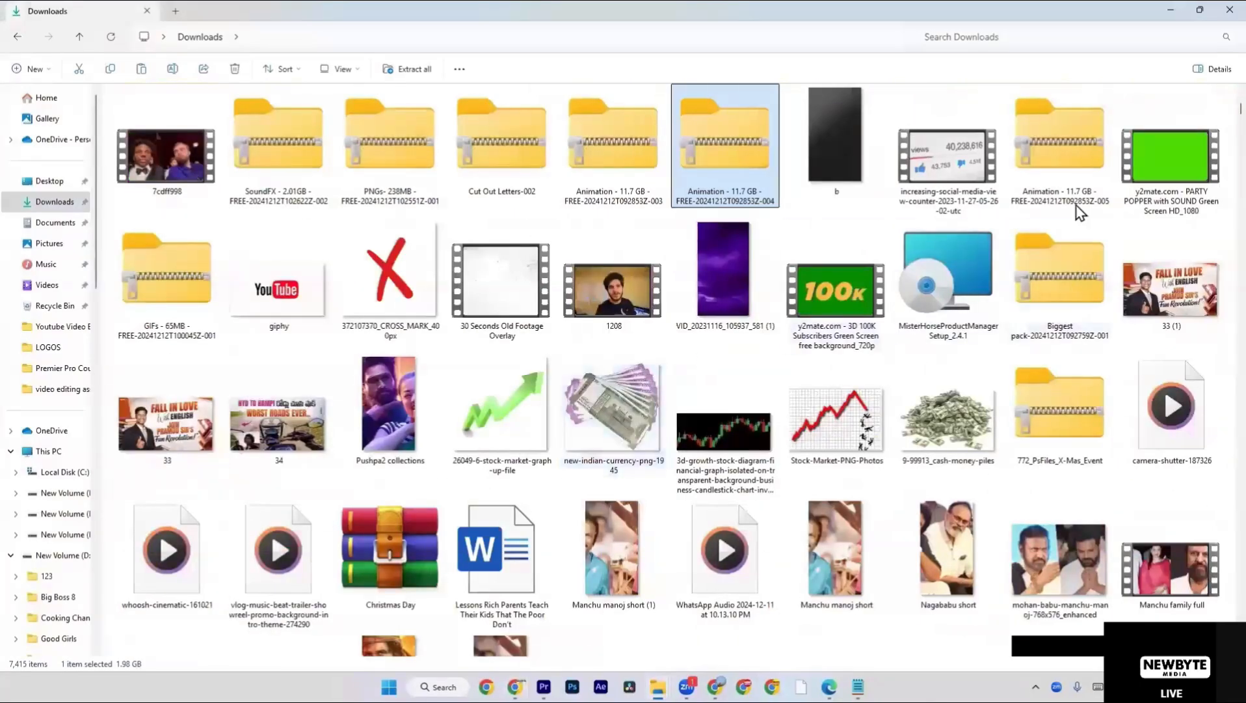
{"action": "left_click", "coordinate": [1064, 186]}
{"action": "key", "text": "a"}
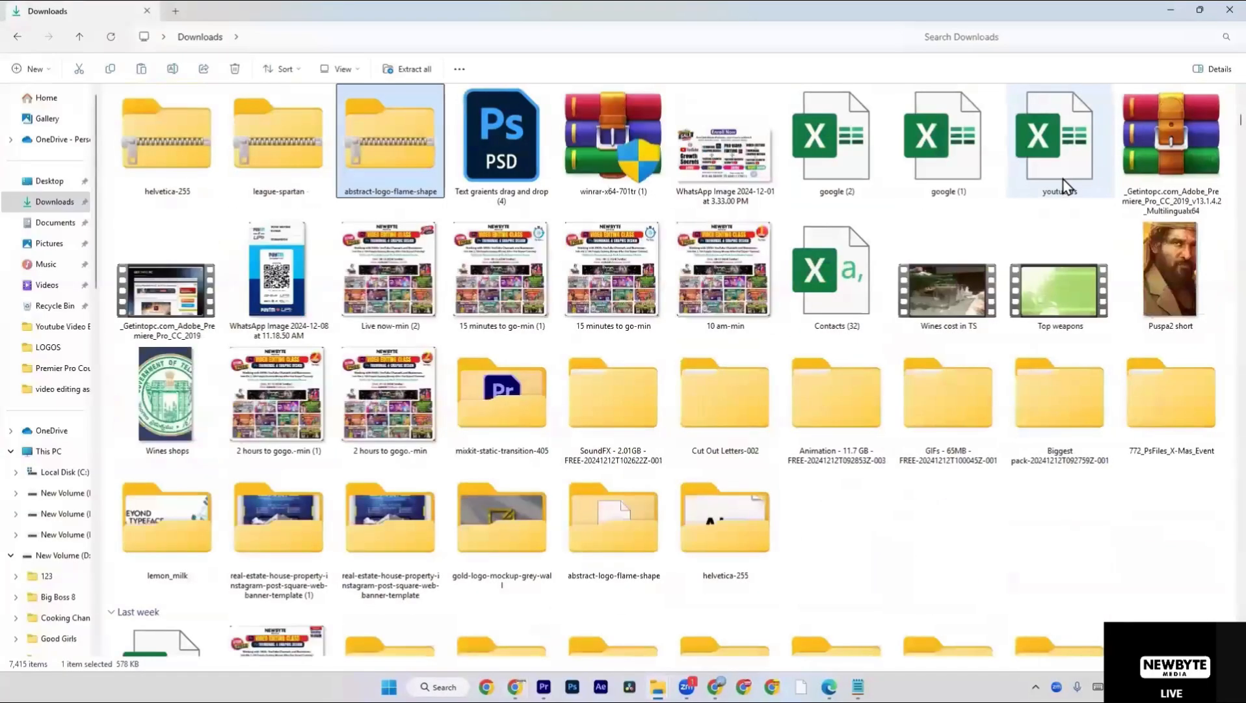
{"action": "key", "text": "a"}
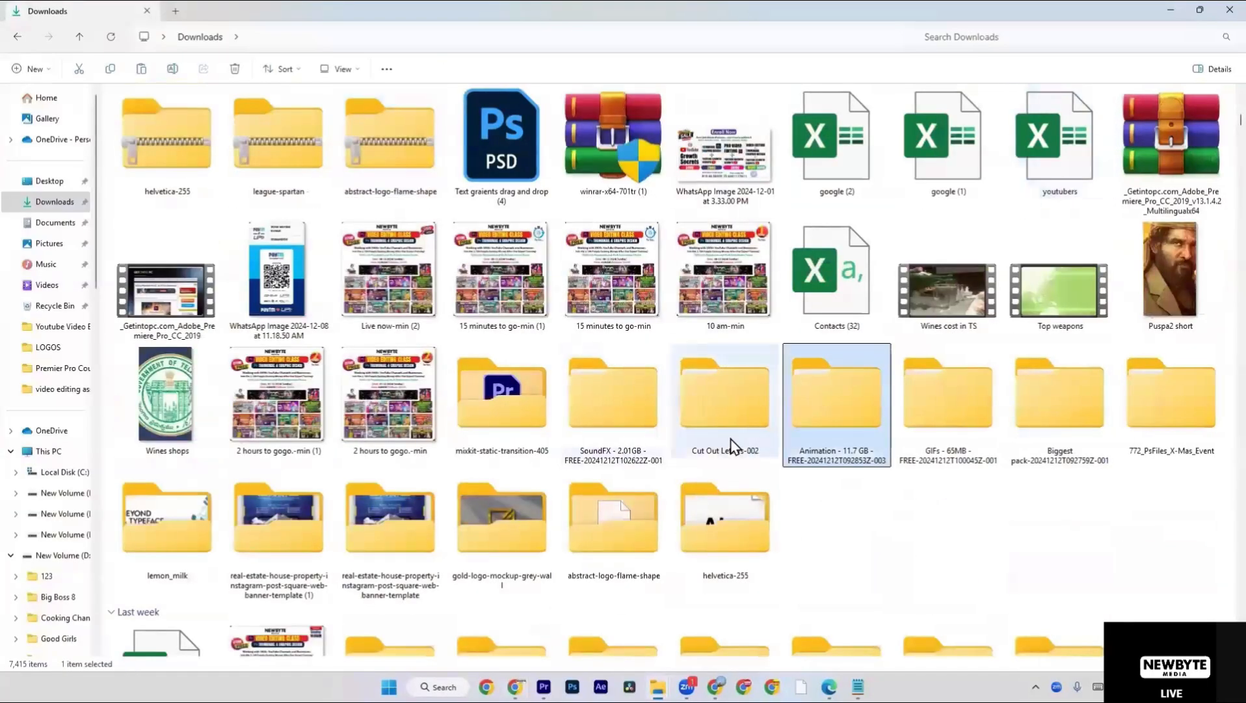
{"action": "double_click", "coordinate": [836, 397]}
{"action": "double_click", "coordinate": [239, 131]}
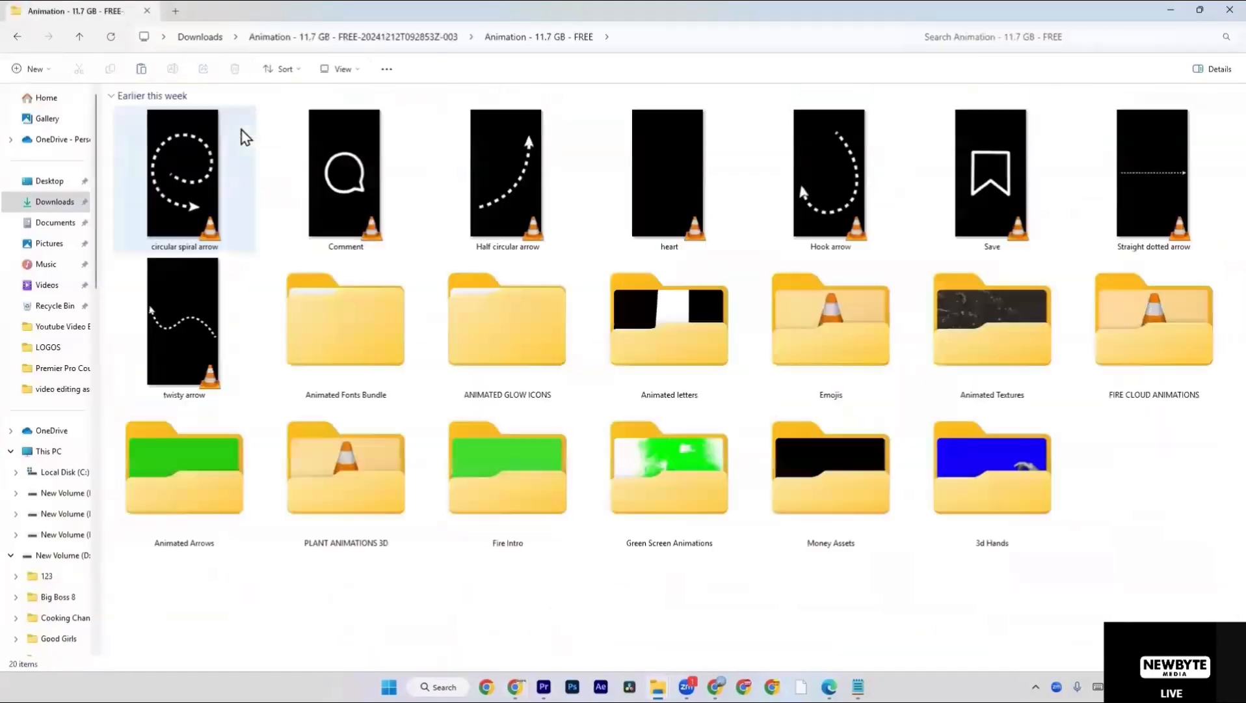
Preview the circular spiral arrow clip in the media player and close it.
{"action": "left_click", "coordinate": [221, 168]}
{"action": "double_click", "coordinate": [218, 165]}
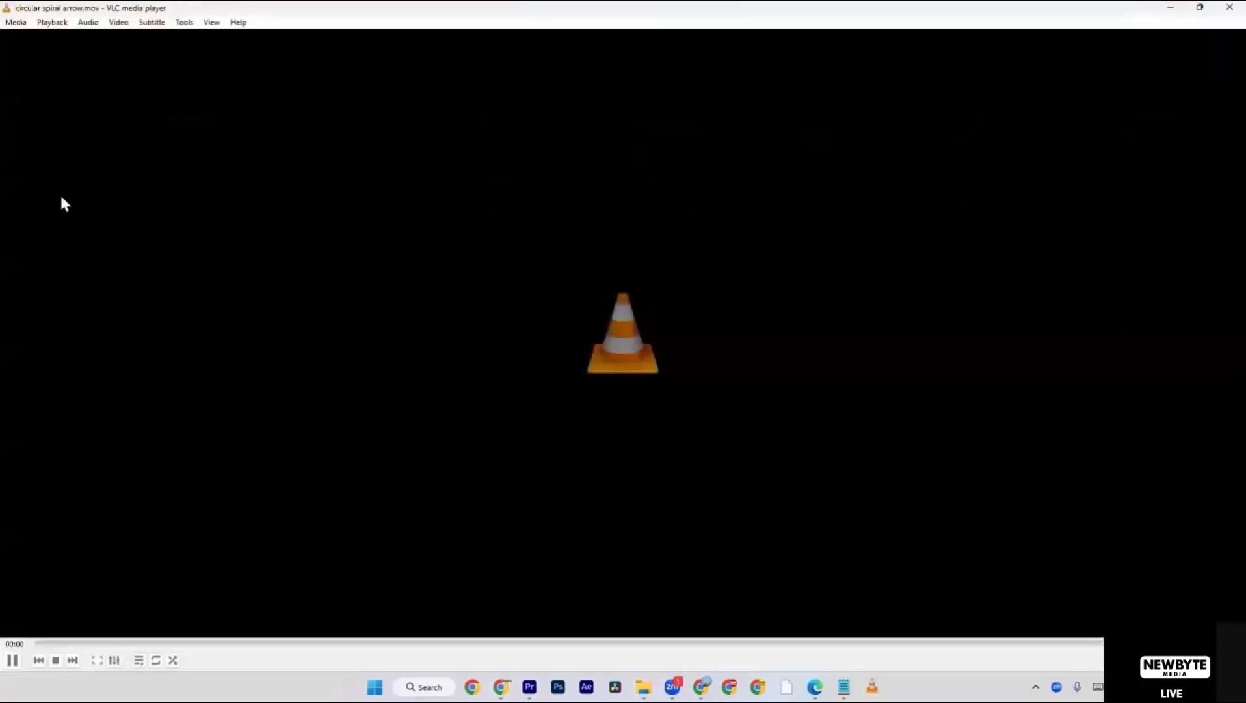
{"action": "left_click", "coordinate": [1229, 8]}
Open the Green Screen Animations folder and preview the Fog Explosed (1) and Search Bar Green Screen a (1) clips.
{"action": "double_click", "coordinate": [647, 507]}
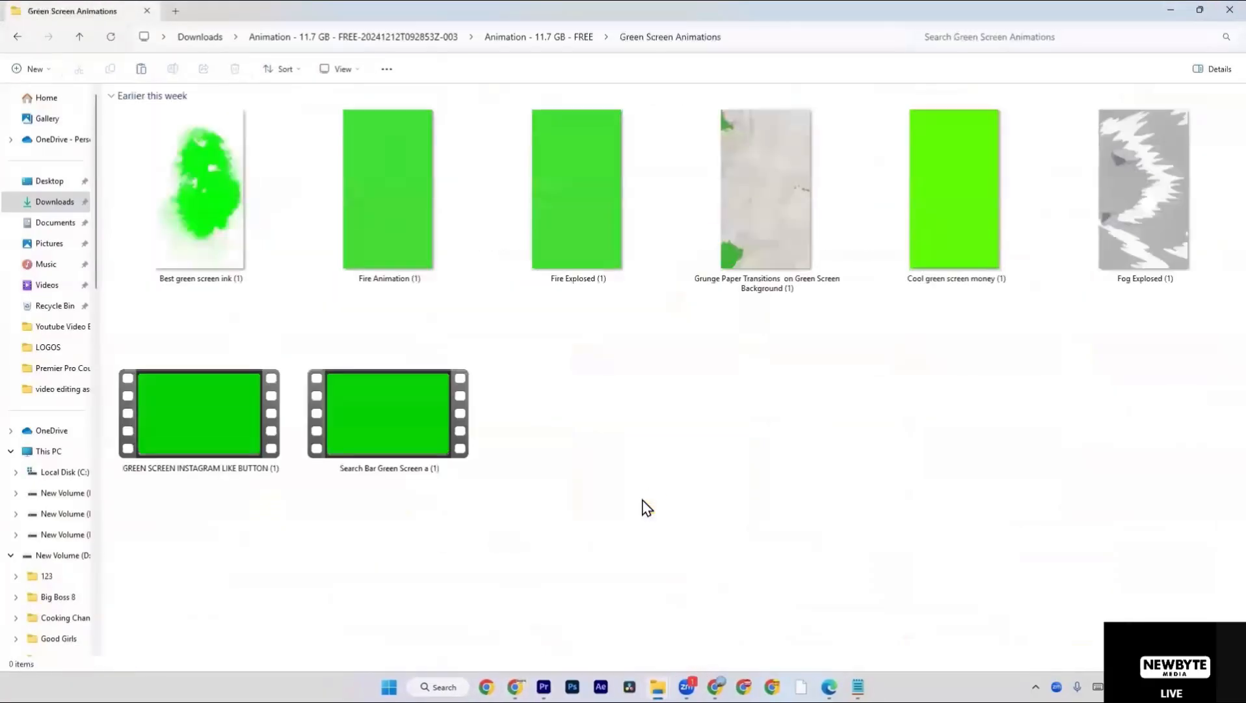
{"action": "double_click", "coordinate": [1082, 255]}
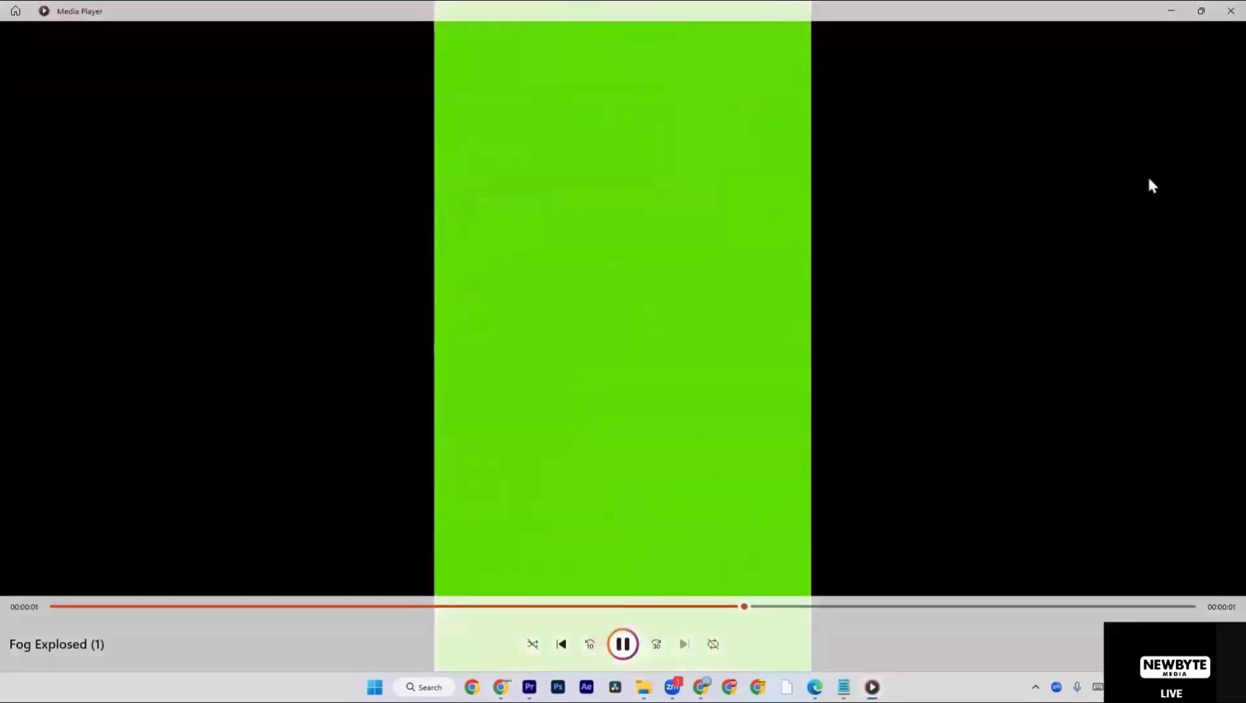
{"action": "left_click", "coordinate": [1231, 11]}
{"action": "left_click", "coordinate": [358, 421]}
{"action": "double_click", "coordinate": [355, 415]}
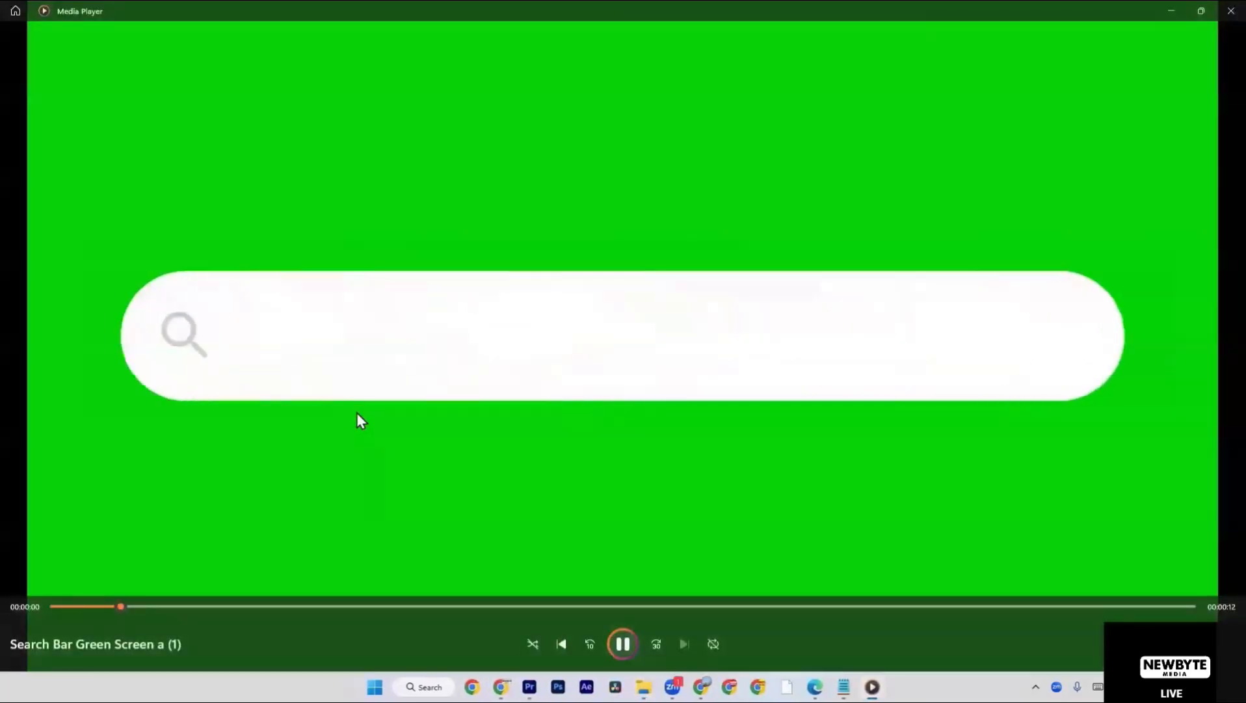
{"action": "left_click", "coordinate": [1220, 9]}
Preview the GREEN SCREEN INSTAGRAM LIKE BUTTON (1) and Grunge Paper Transitions on Green Screen Background (1) clips.
{"action": "double_click", "coordinate": [233, 388]}
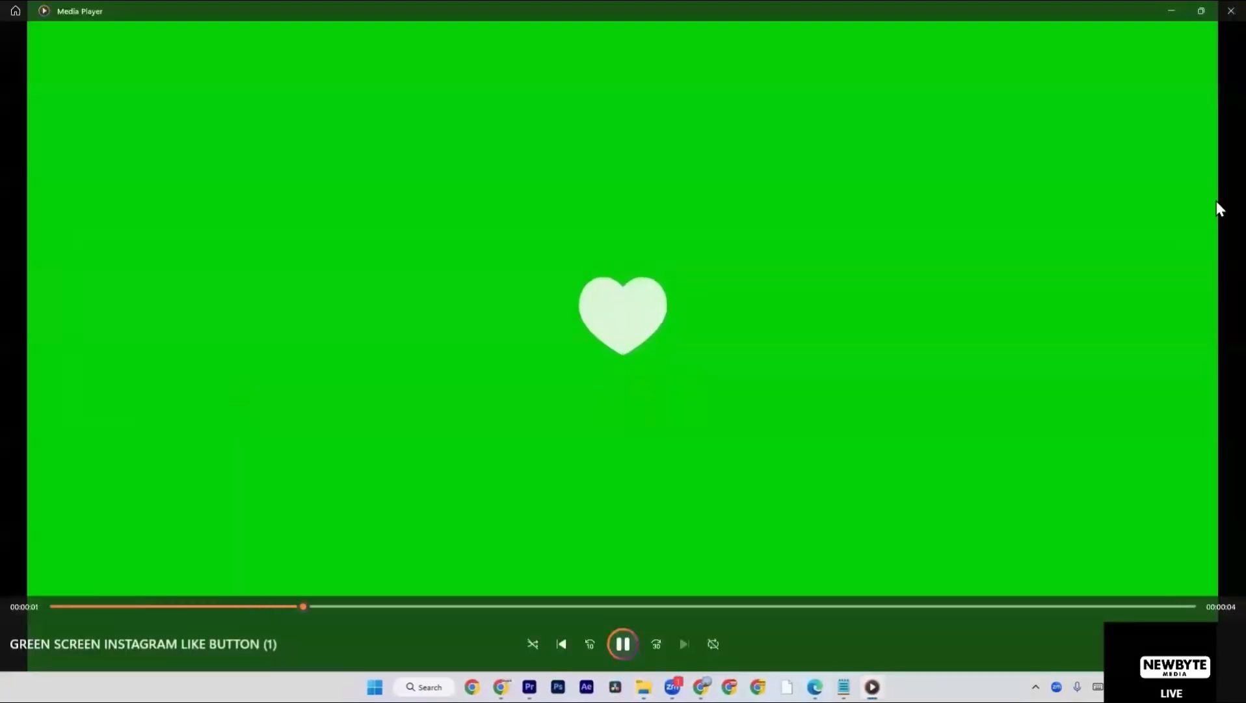
{"action": "left_click", "coordinate": [1231, 11]}
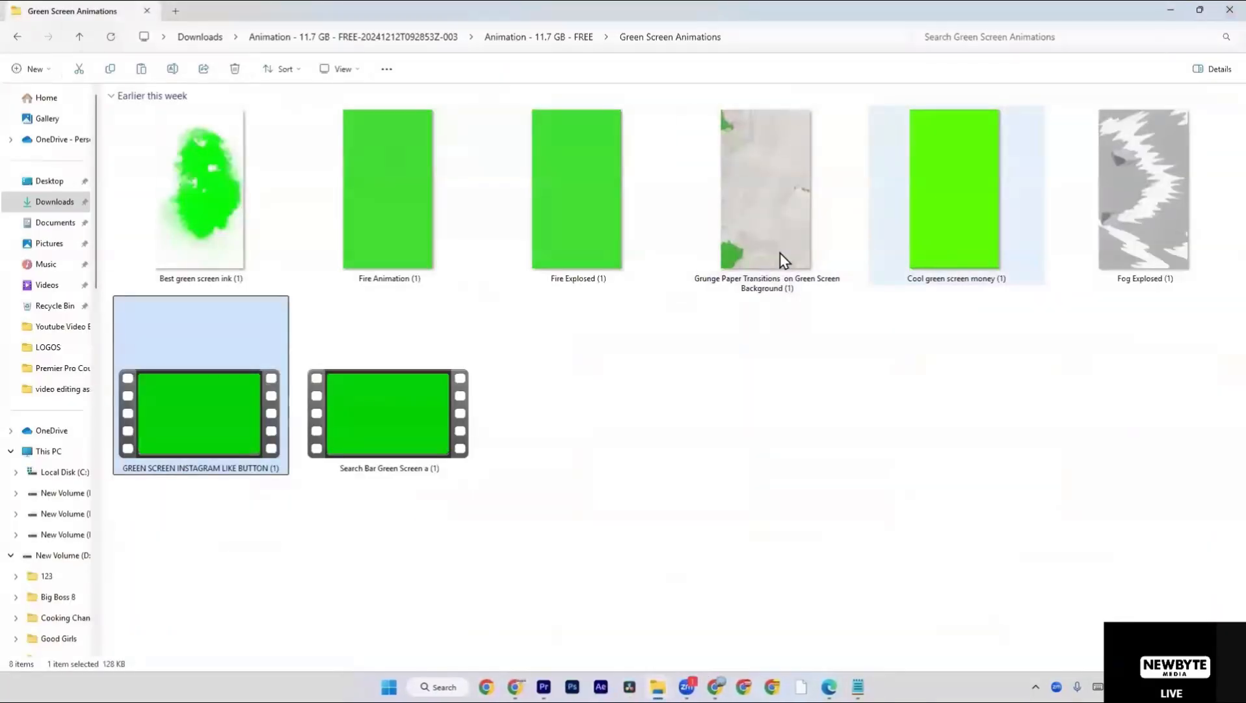
{"action": "left_click", "coordinate": [741, 253]}
{"action": "double_click", "coordinate": [741, 254]}
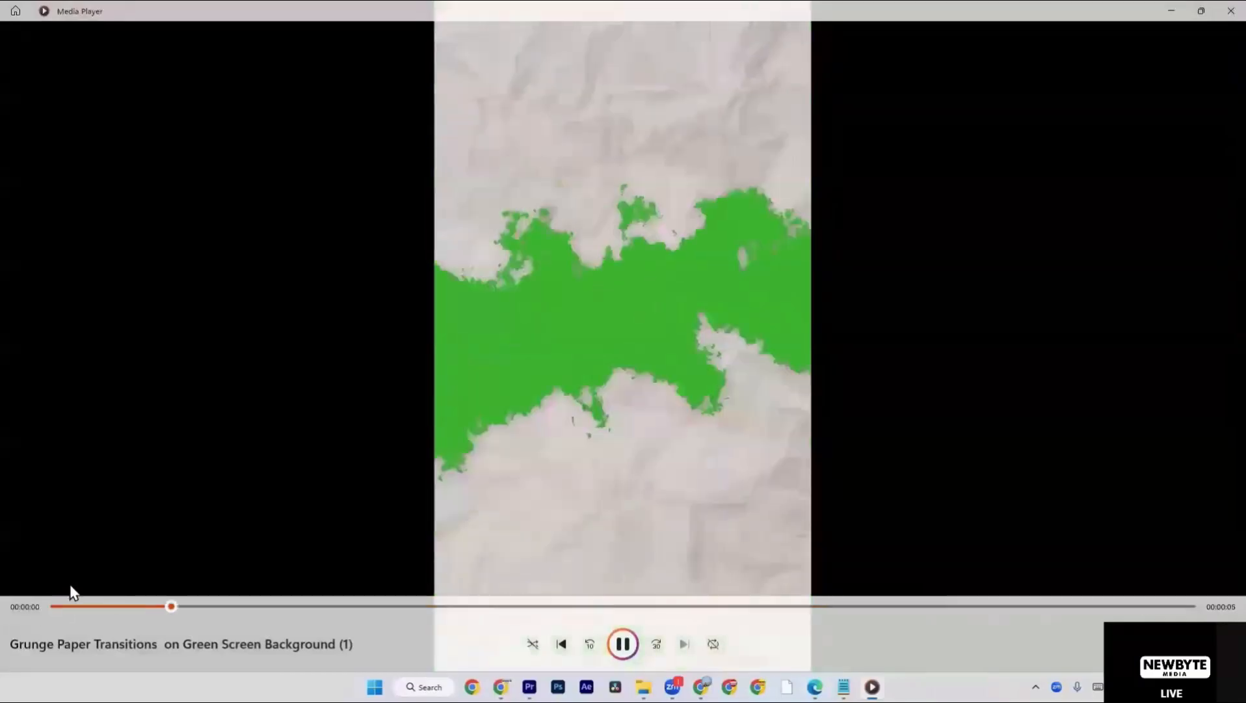
{"action": "left_click", "coordinate": [1228, 11]}
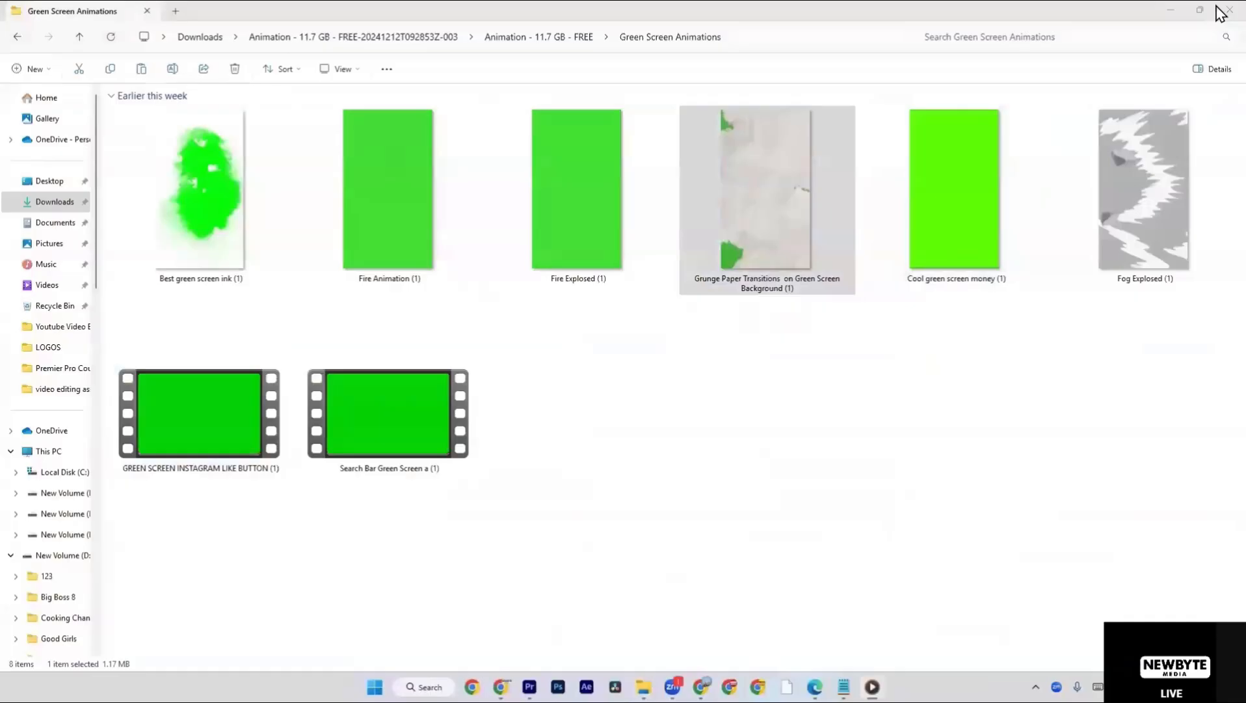
Open the Money Assets folder inside the Animation folder and preview the Money Slide (1) and Money Floating (1) clips.
{"action": "key", "text": "alt+Left"}
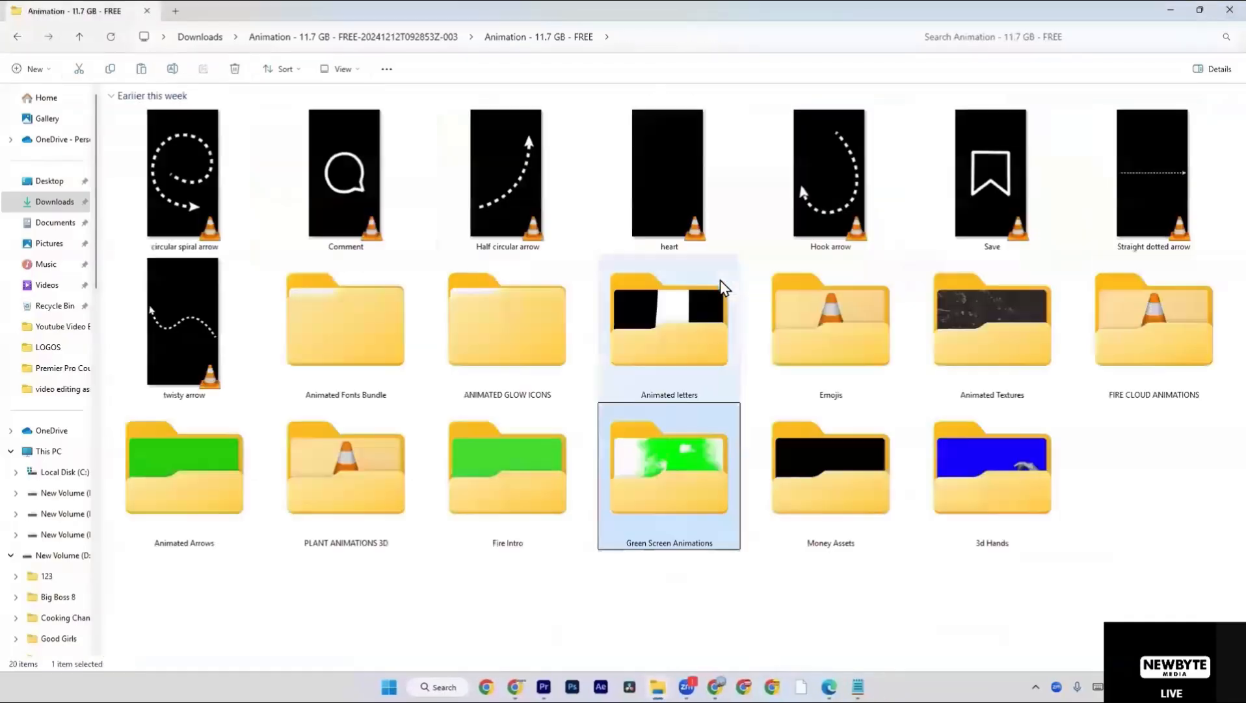
{"action": "double_click", "coordinate": [876, 500]}
{"action": "double_click", "coordinate": [316, 163]}
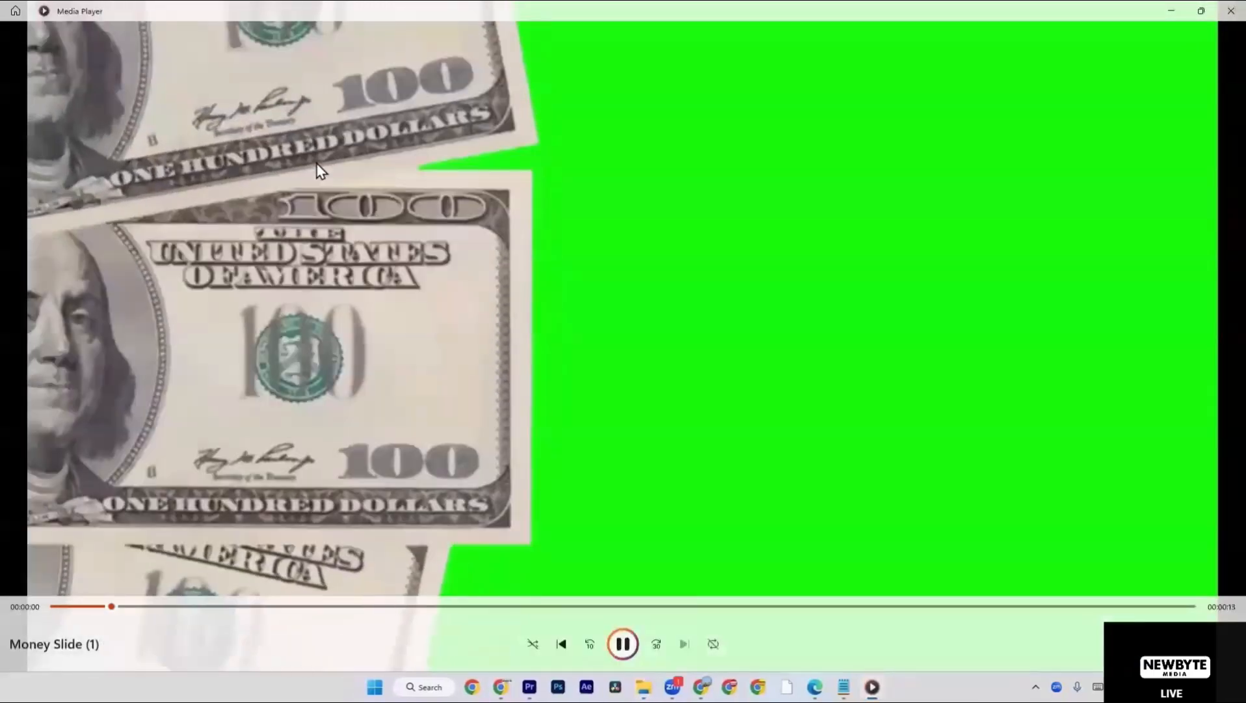
{"action": "left_click", "coordinate": [1230, 10]}
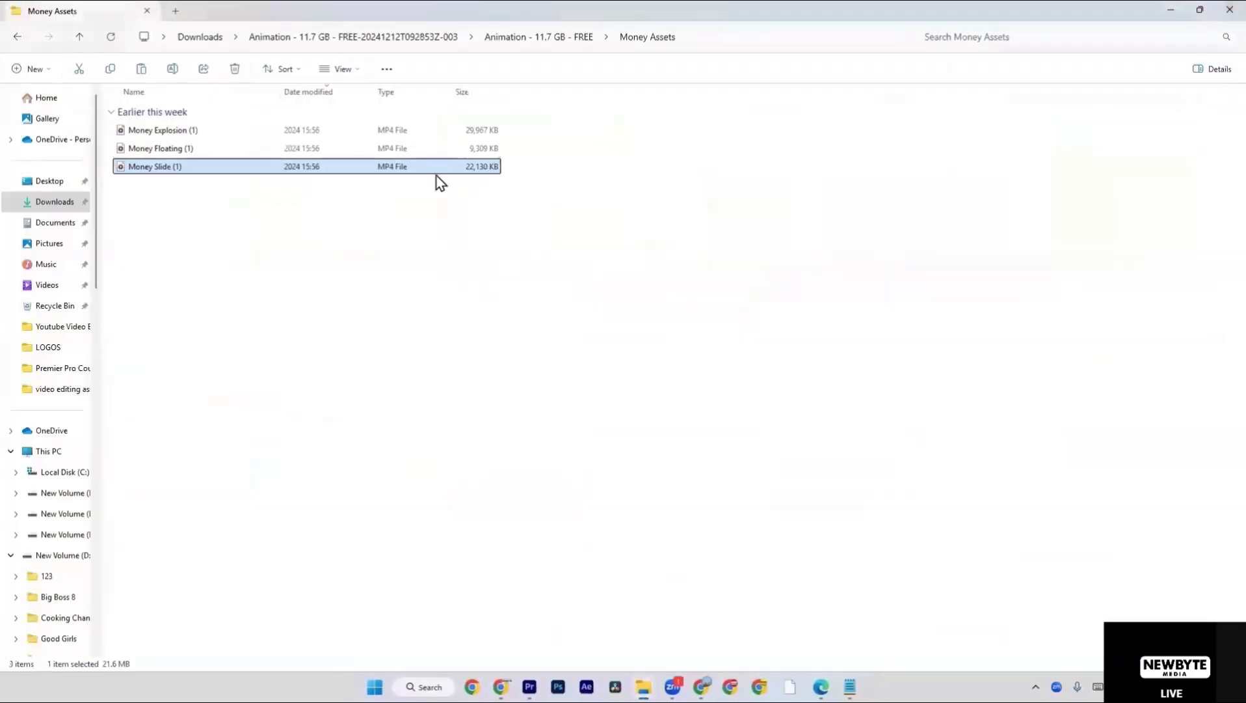
{"action": "double_click", "coordinate": [303, 148]}
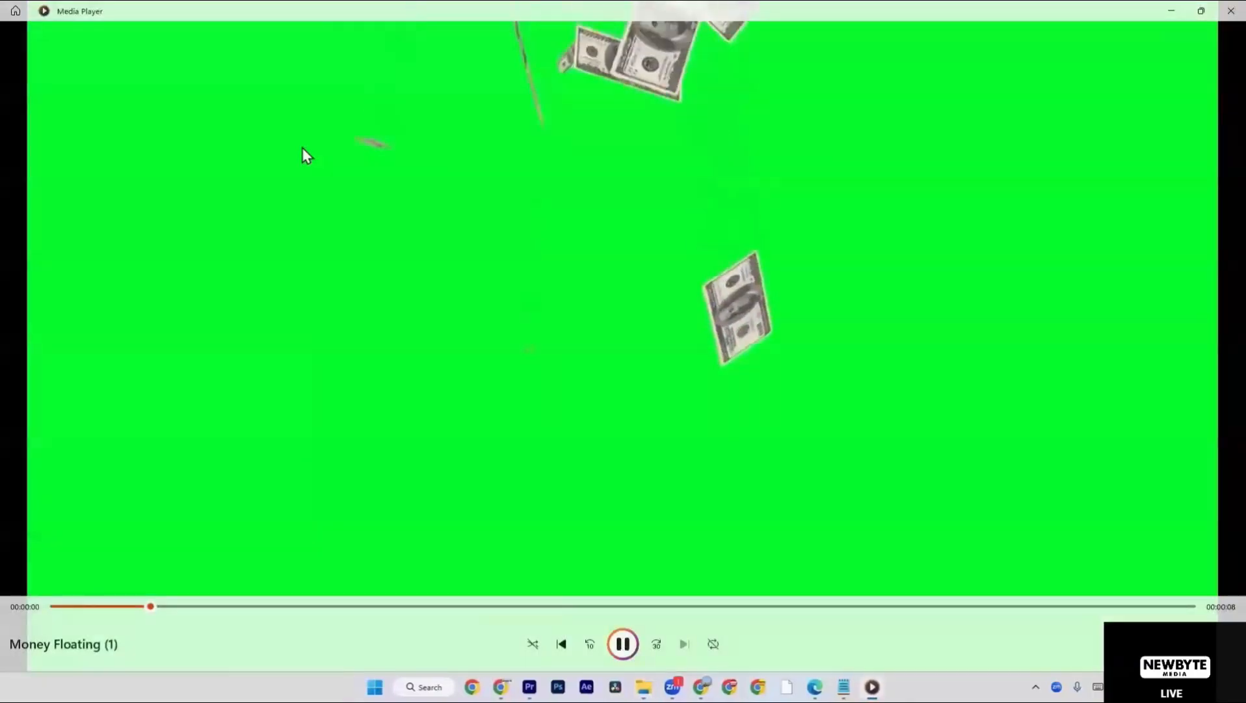
{"action": "left_click", "coordinate": [1223, 7]}
Open the 3d Hands folder inside the Animation folder and preview Hand_Gestures_6-1, Hand_Gestures_3-2 and Hand_Gestures_4-1.
{"action": "key", "text": "BackSpace"}
{"action": "double_click", "coordinate": [992, 468]}
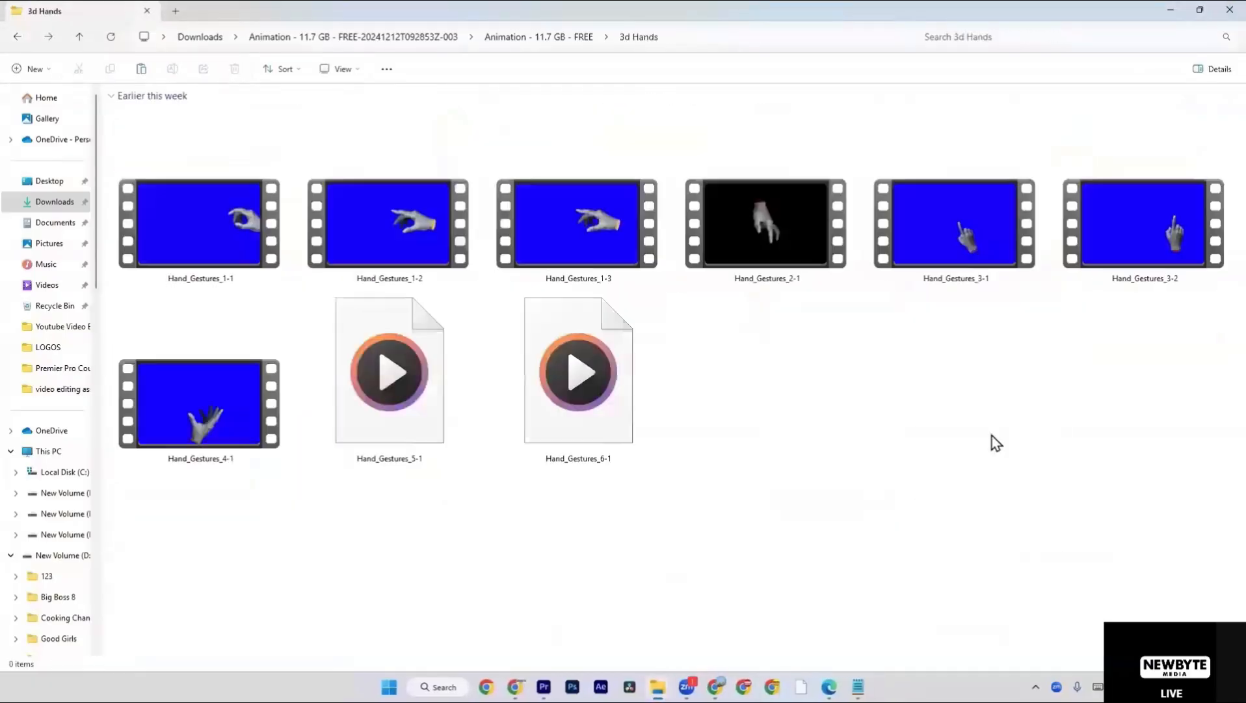
{"action": "double_click", "coordinate": [561, 418]}
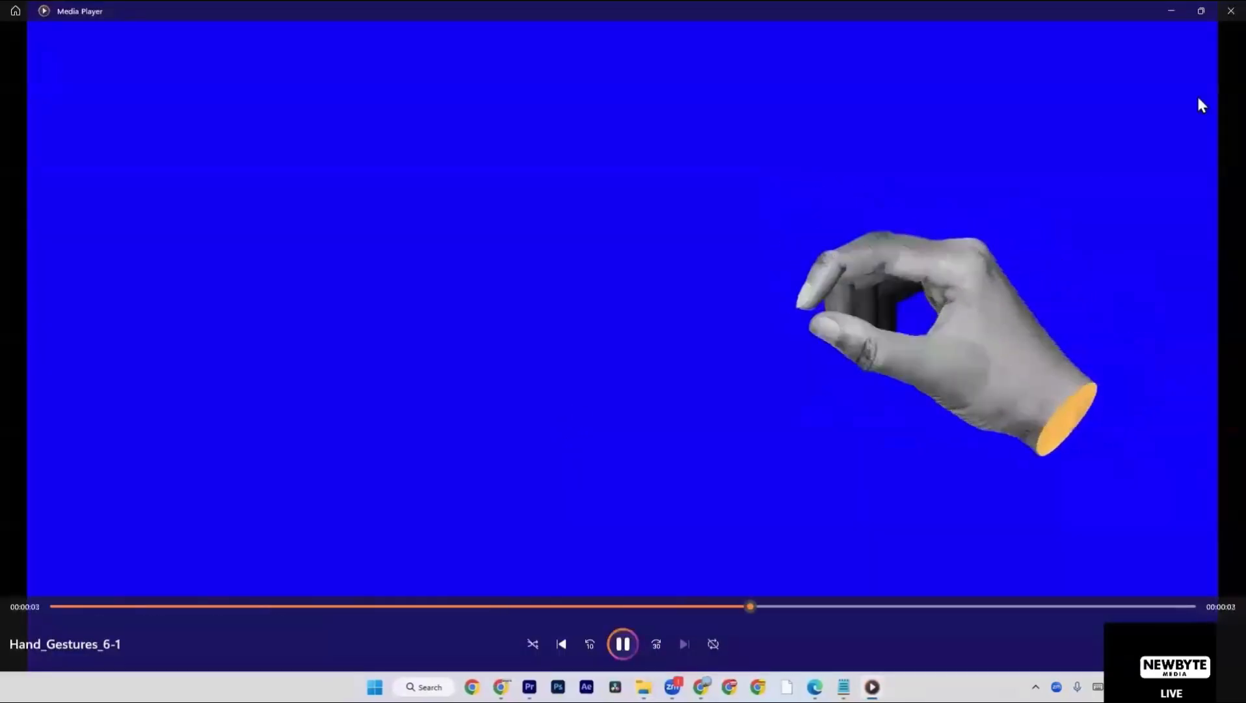
{"action": "left_click", "coordinate": [1220, 18]}
{"action": "double_click", "coordinate": [1067, 233]}
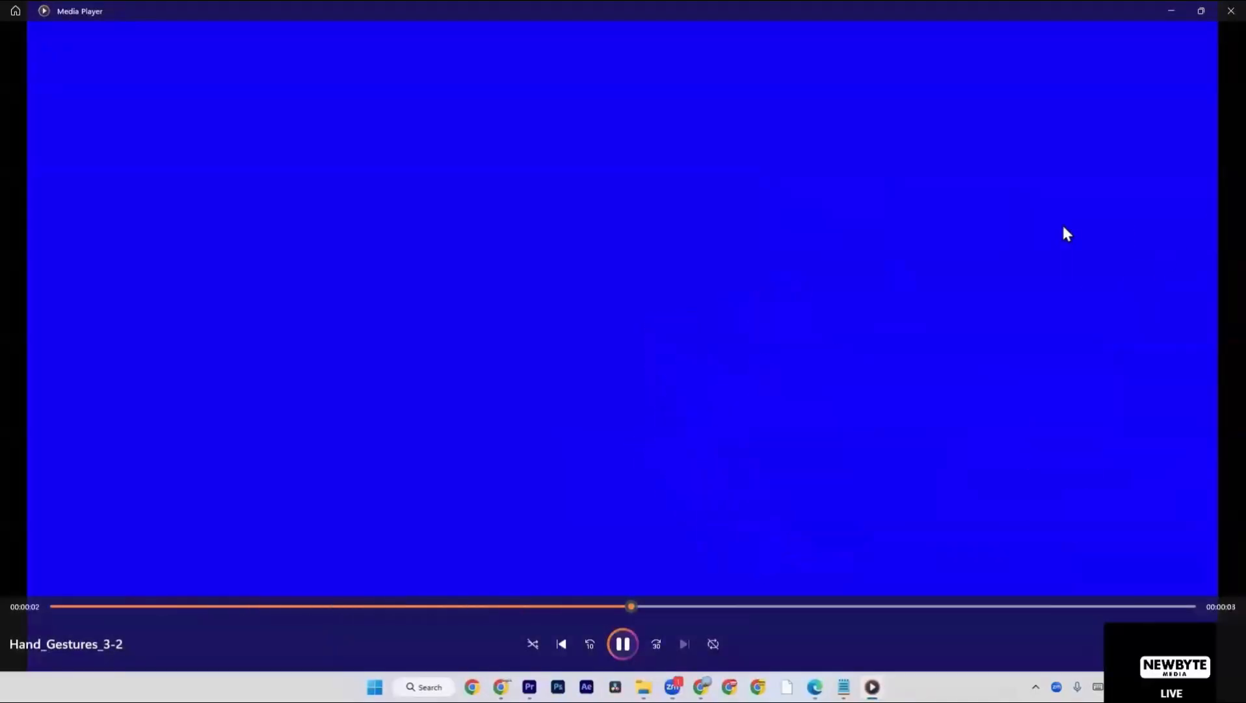
{"action": "left_click", "coordinate": [1220, 18]}
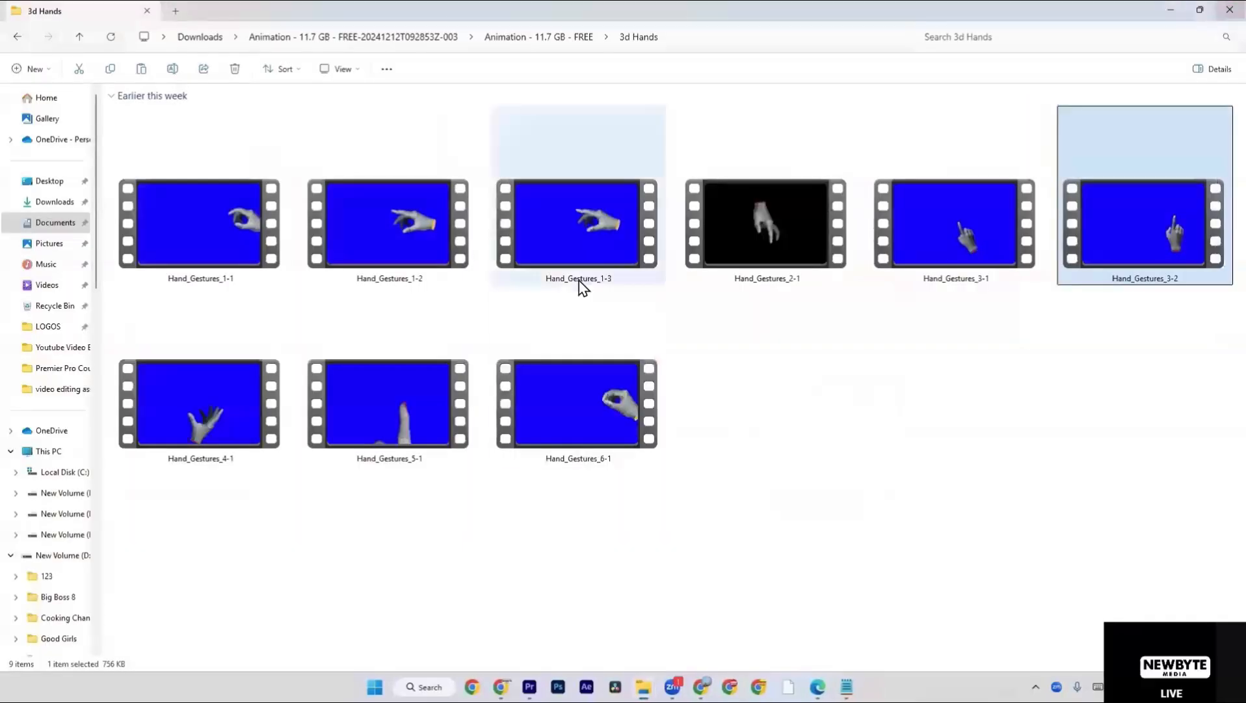
{"action": "double_click", "coordinate": [157, 396]}
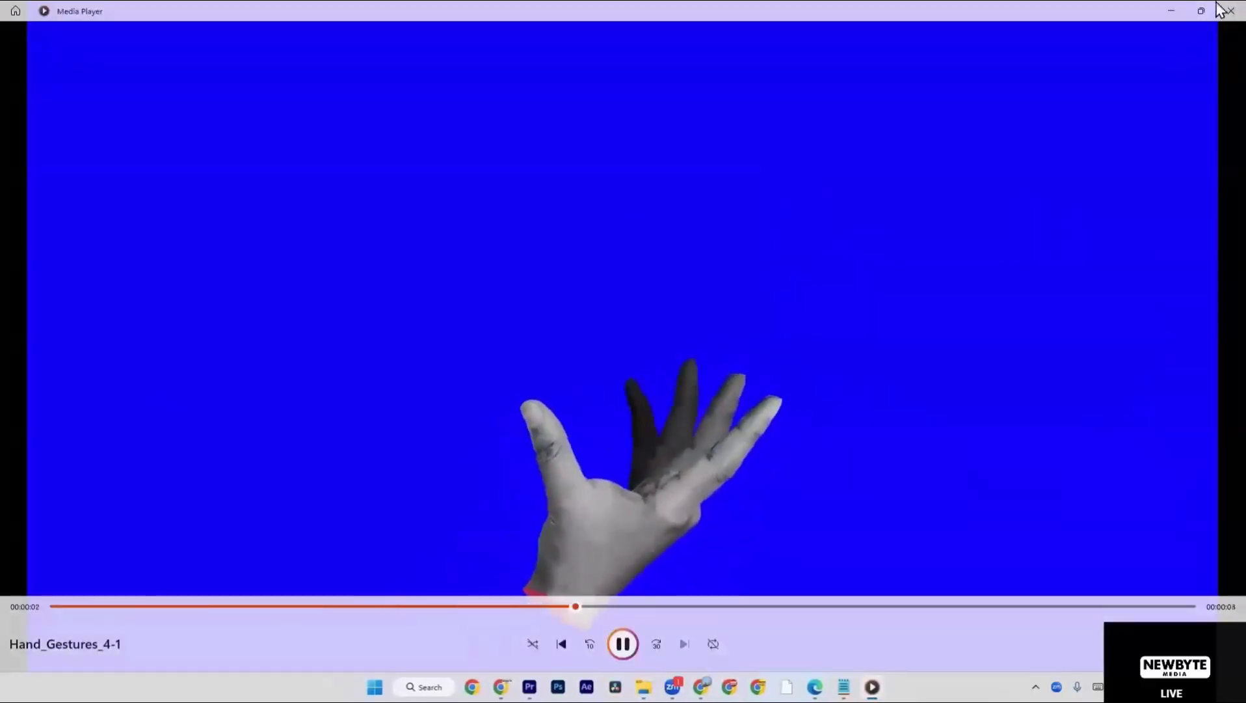
{"action": "left_click", "coordinate": [1220, 18]}
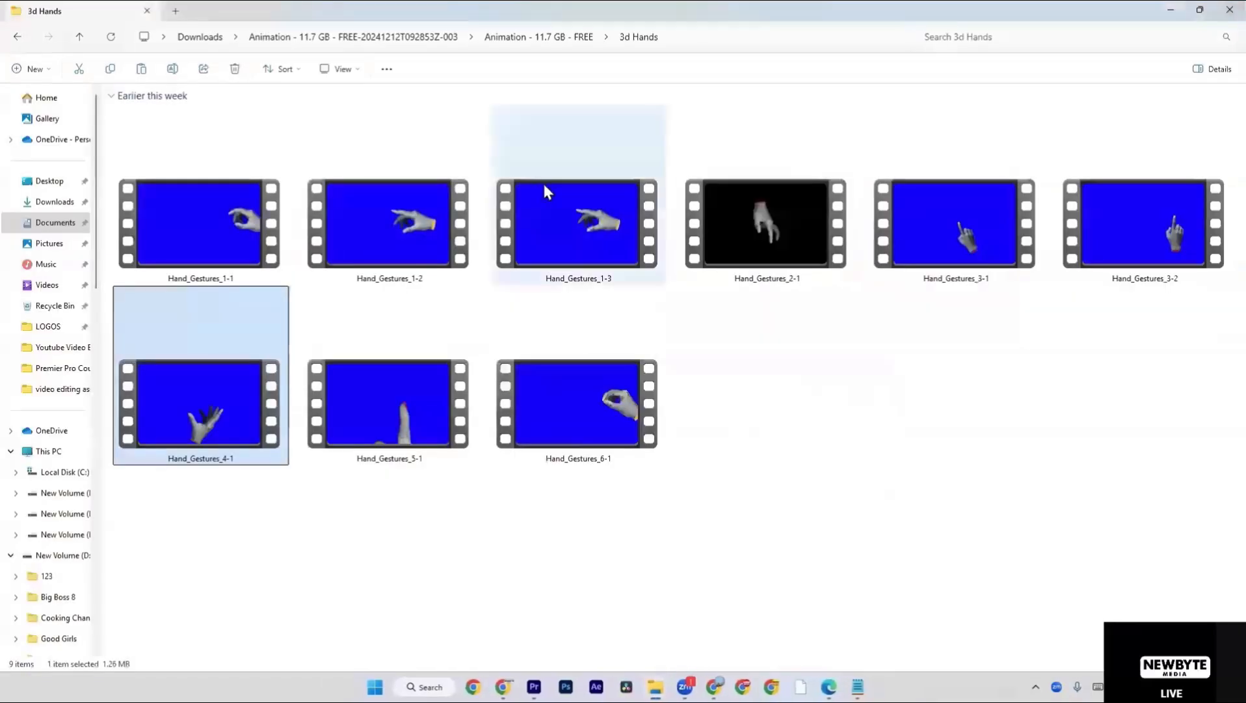
Open the Animated Arrows folder inside the Animation folder and switch its file list to a large thumbnail view.
{"action": "key", "text": "alt+Up"}
{"action": "left_click", "coordinate": [215, 478]}
{"action": "double_click", "coordinate": [215, 478]}
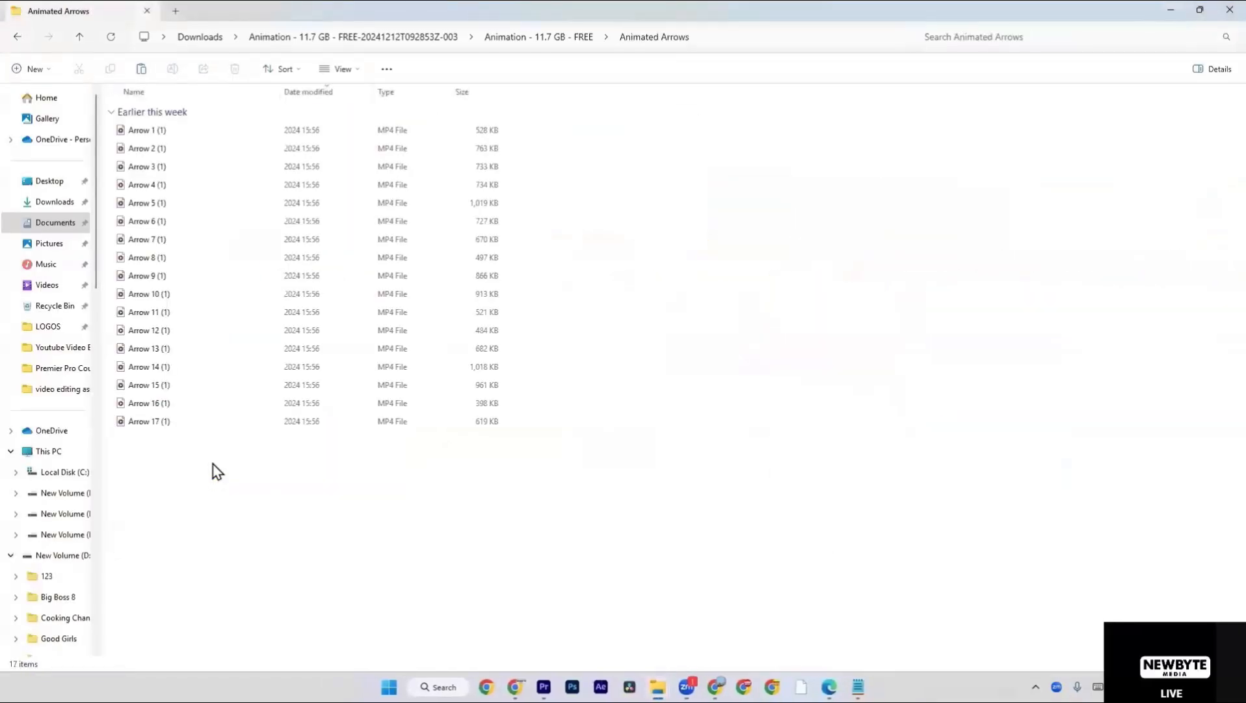
{"action": "right_click", "coordinate": [220, 461]}
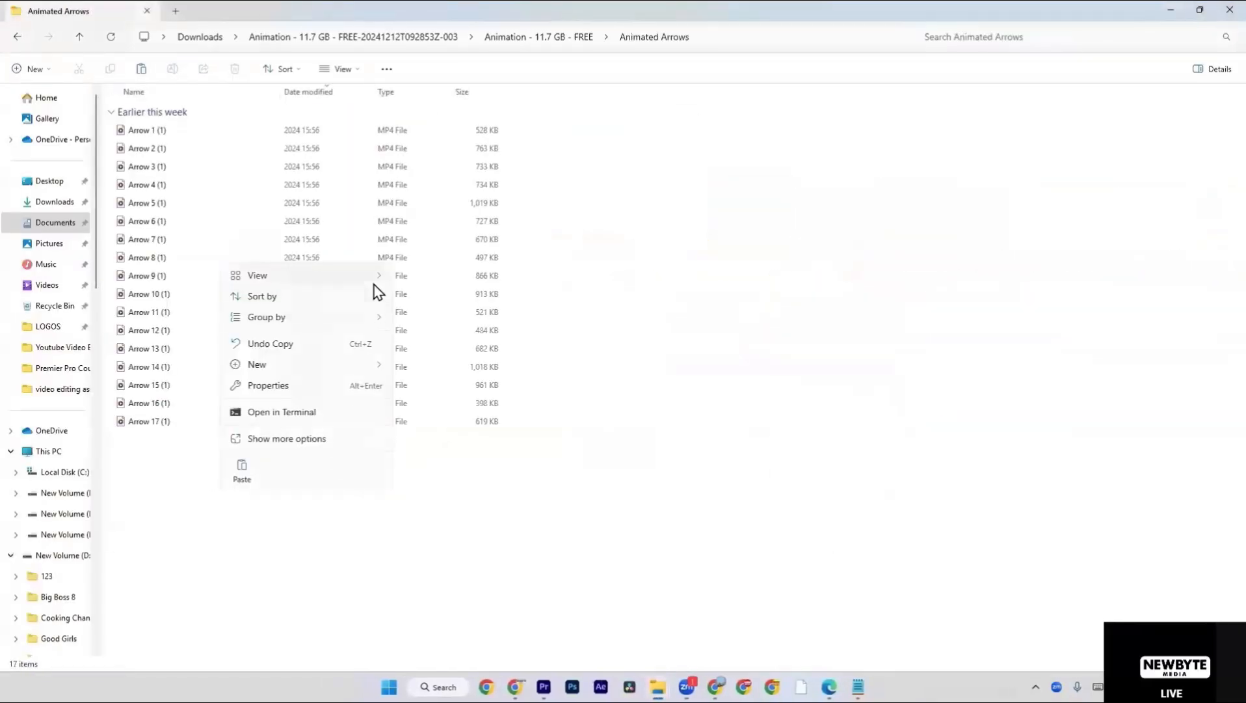
{"action": "mouse_move", "coordinate": [375, 276]}
{"action": "left_click", "coordinate": [422, 280]}
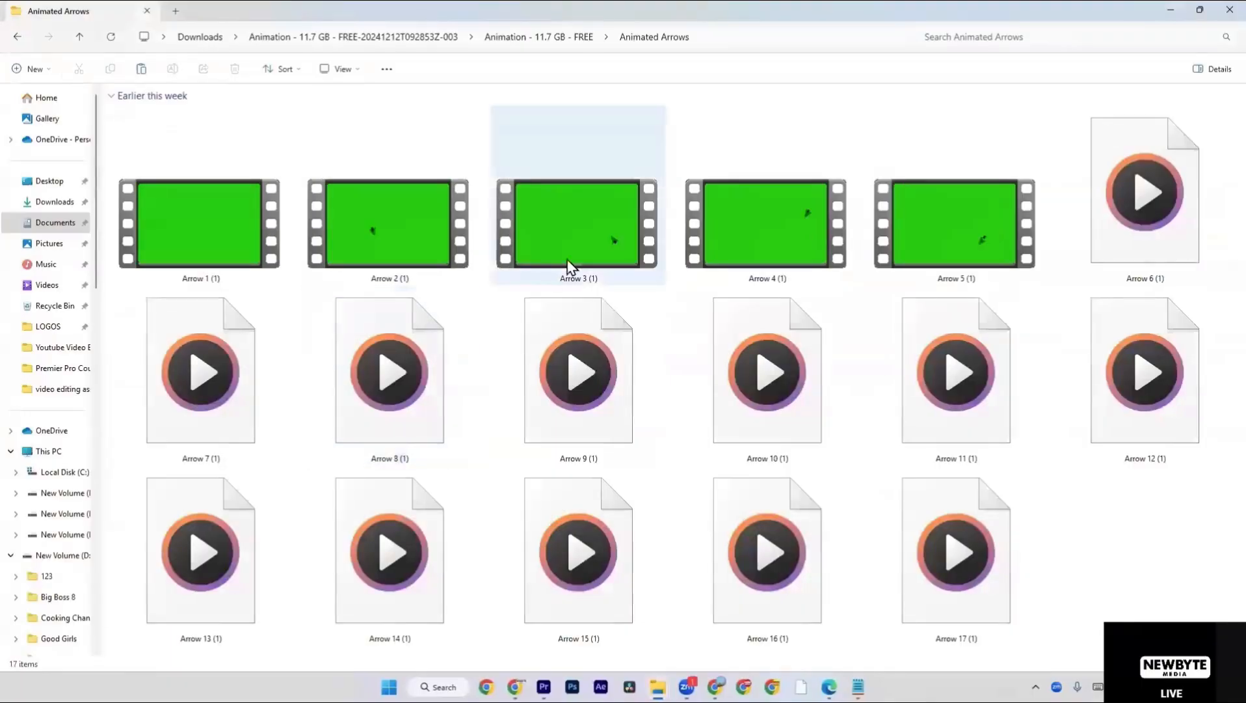
Preview the Arrow 3 (1), Arrow 6 (1) and Arrow 16 (1) clips, closing the player after each.
{"action": "double_click", "coordinate": [596, 247]}
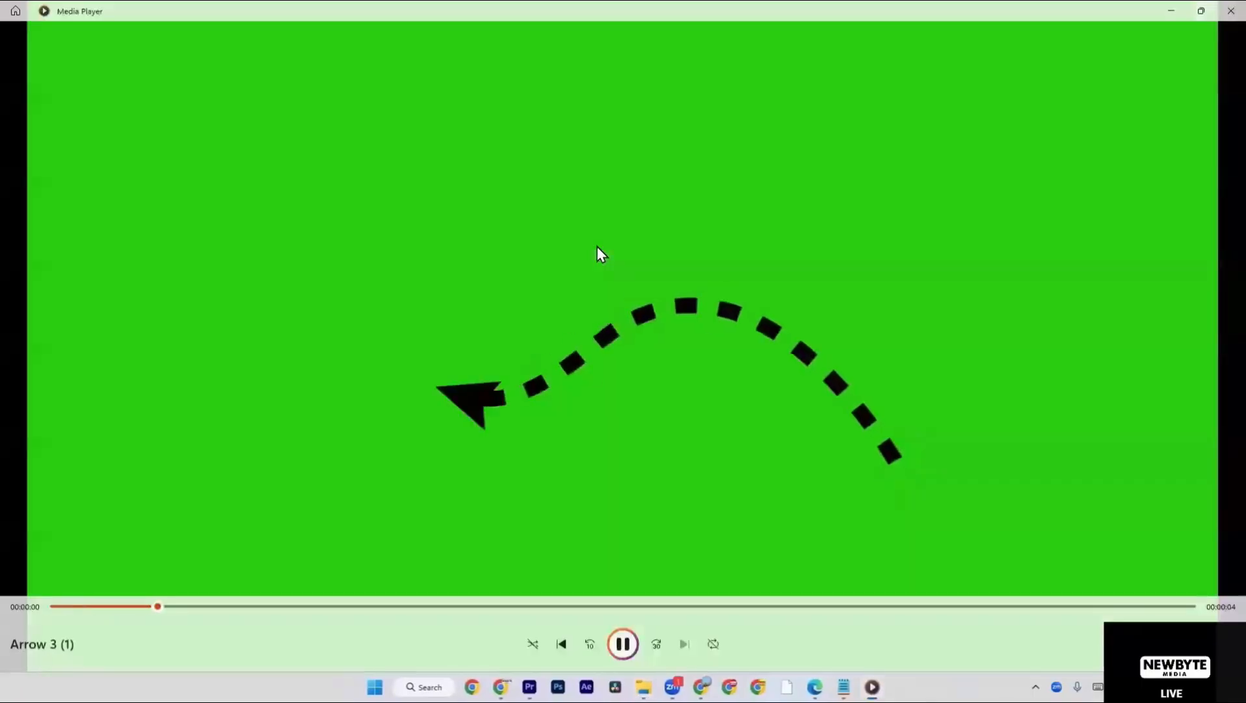
{"action": "left_click", "coordinate": [1232, 11]}
{"action": "double_click", "coordinate": [1131, 223]}
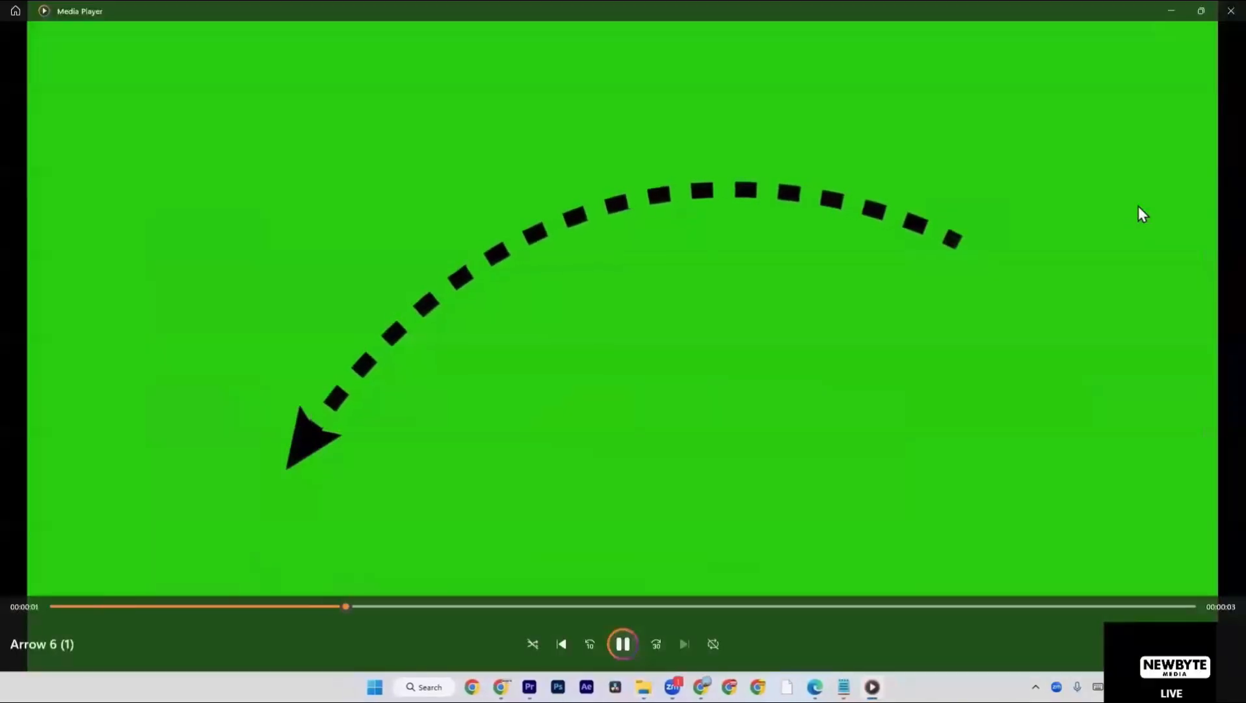
{"action": "left_click", "coordinate": [1221, 7]}
{"action": "double_click", "coordinate": [751, 552]}
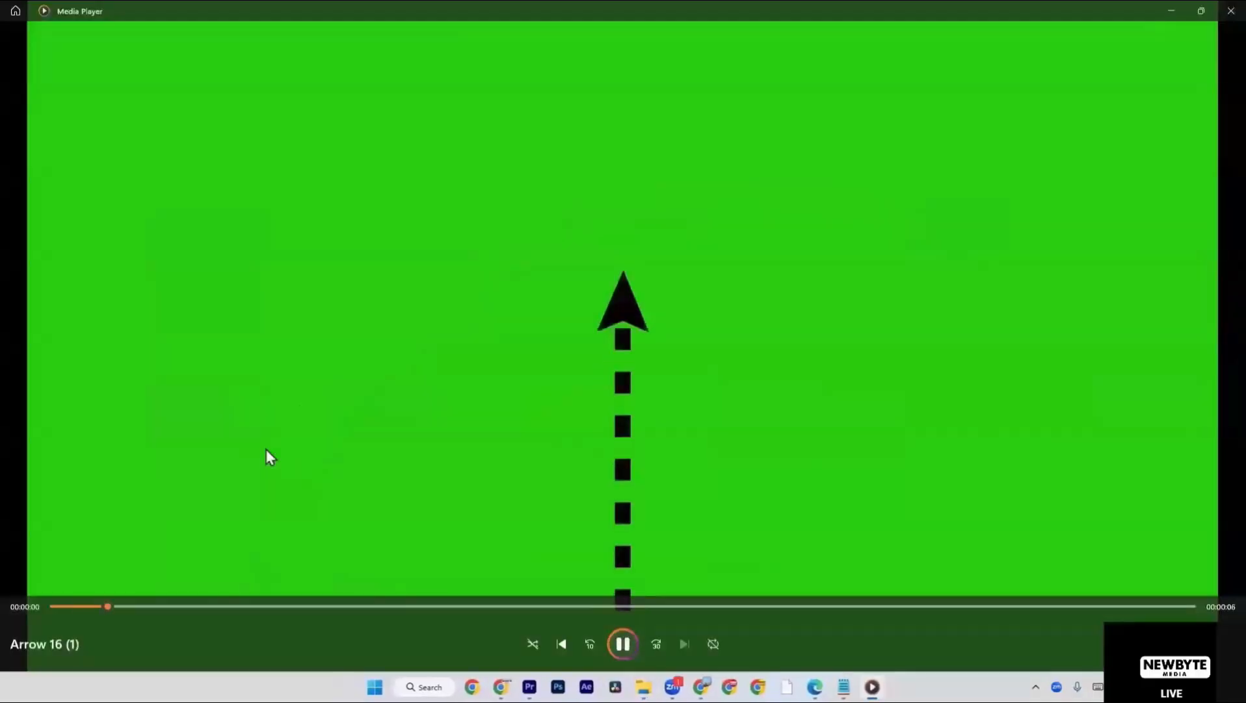
{"action": "left_click", "coordinate": [1221, 9]}
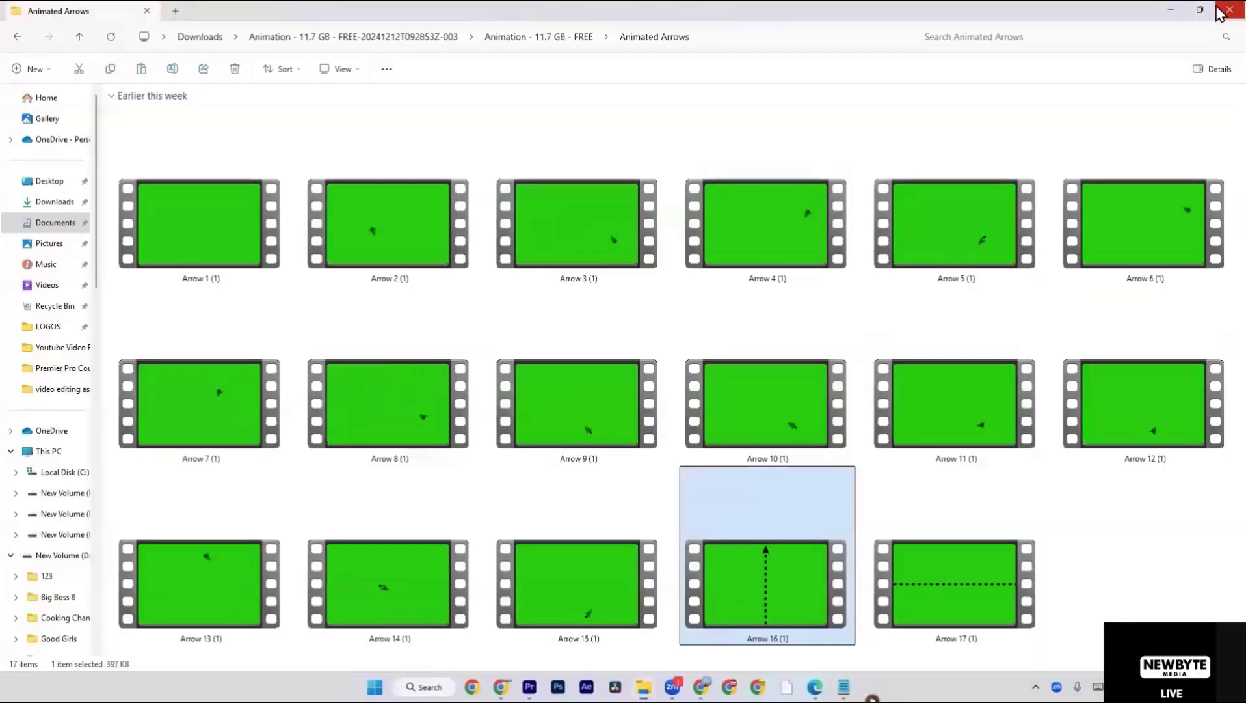
Return to the Animation - 11.7 GB - FREE folder, briefly revisiting its 3d Hands subfolder.
{"action": "left_click", "coordinate": [514, 37]}
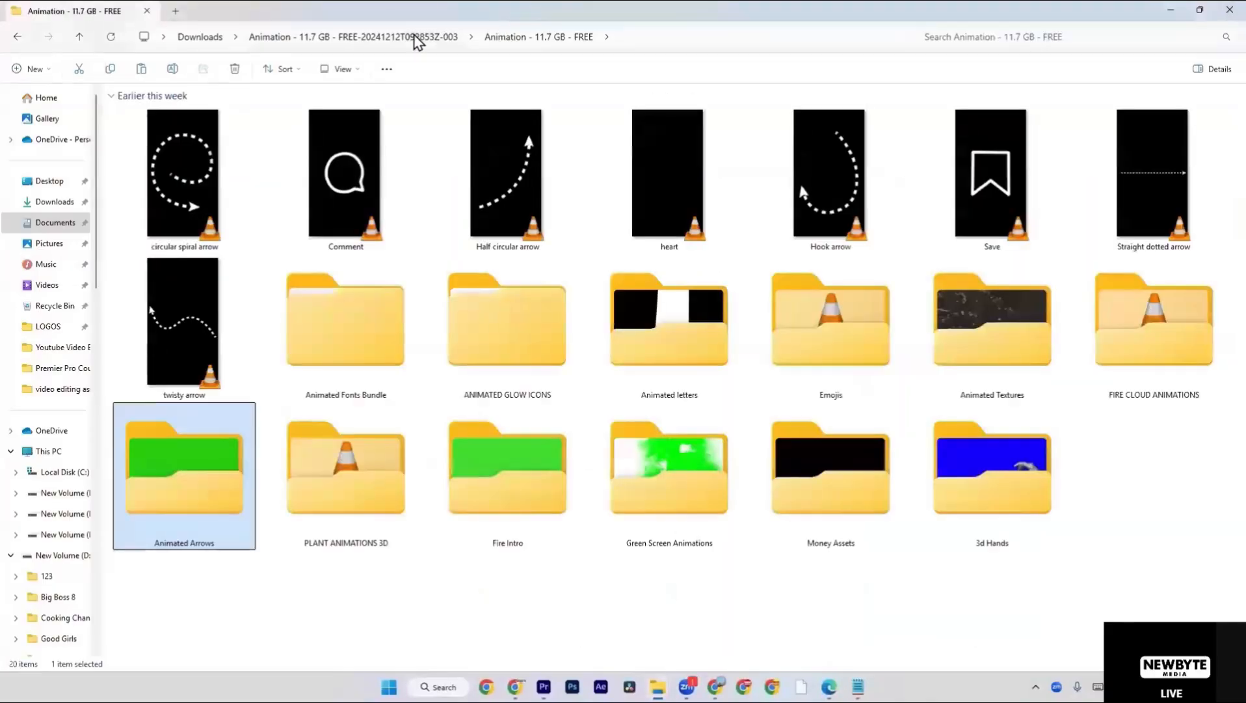
{"action": "double_click", "coordinate": [993, 446]}
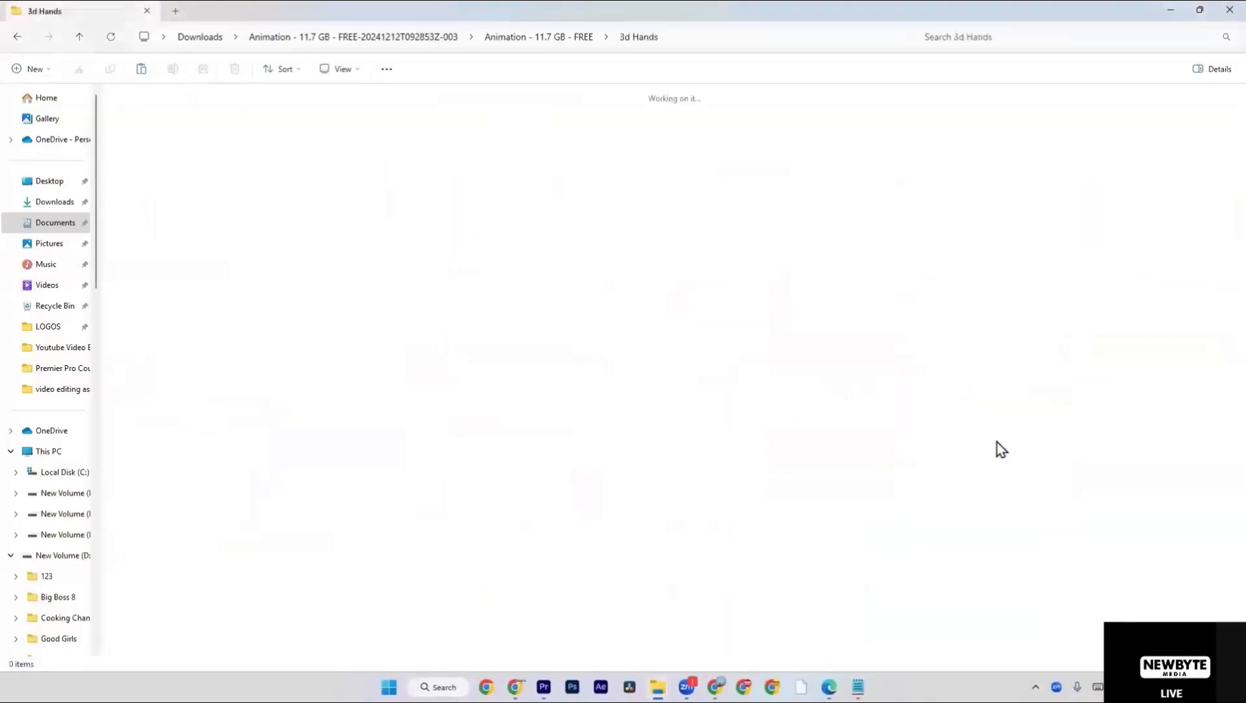
{"action": "left_click", "coordinate": [533, 38]}
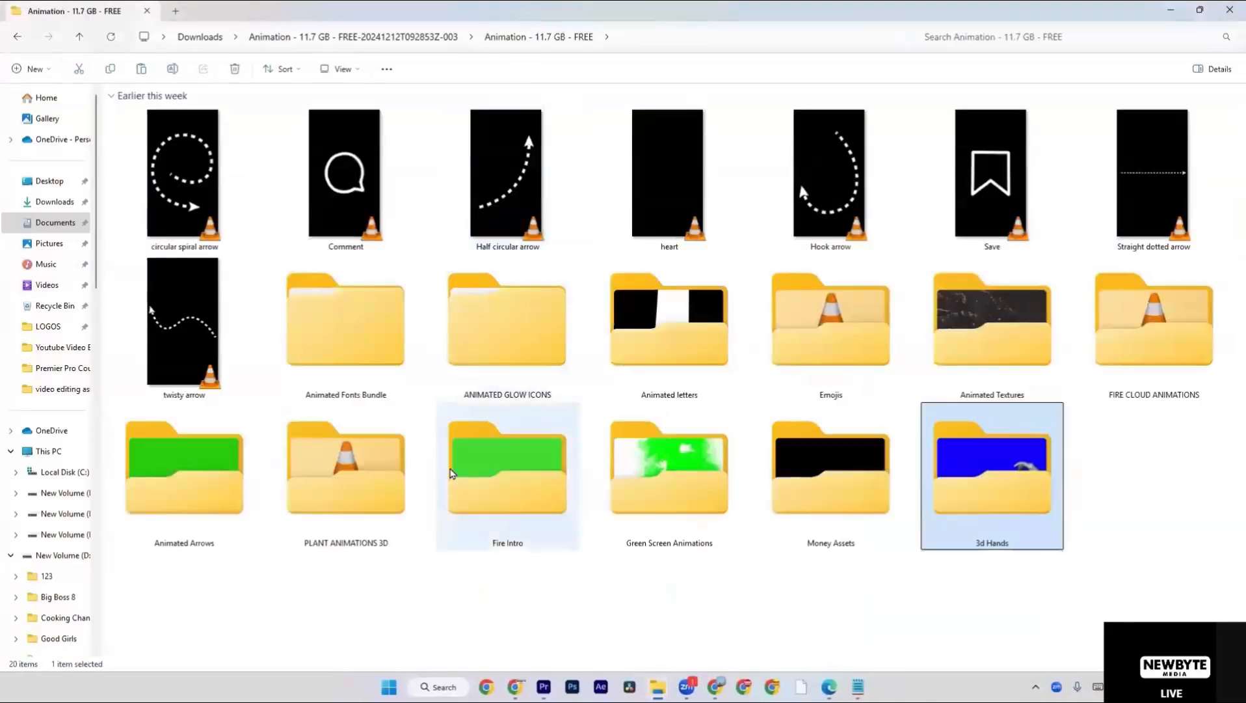
Open the Fire Intro folder and preview the Fire Green Screen (1) clip, closing the player after it.
{"action": "double_click", "coordinate": [452, 473]}
{"action": "double_click", "coordinate": [189, 131]}
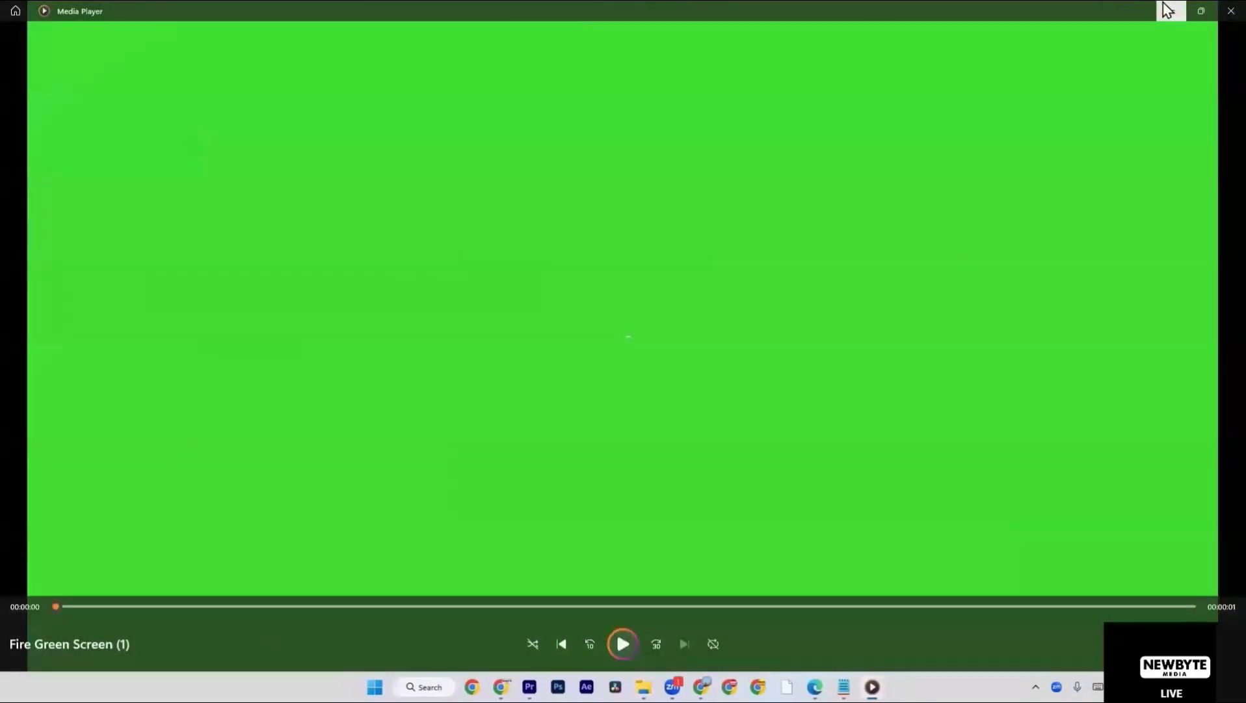
{"action": "left_click", "coordinate": [1230, 10]}
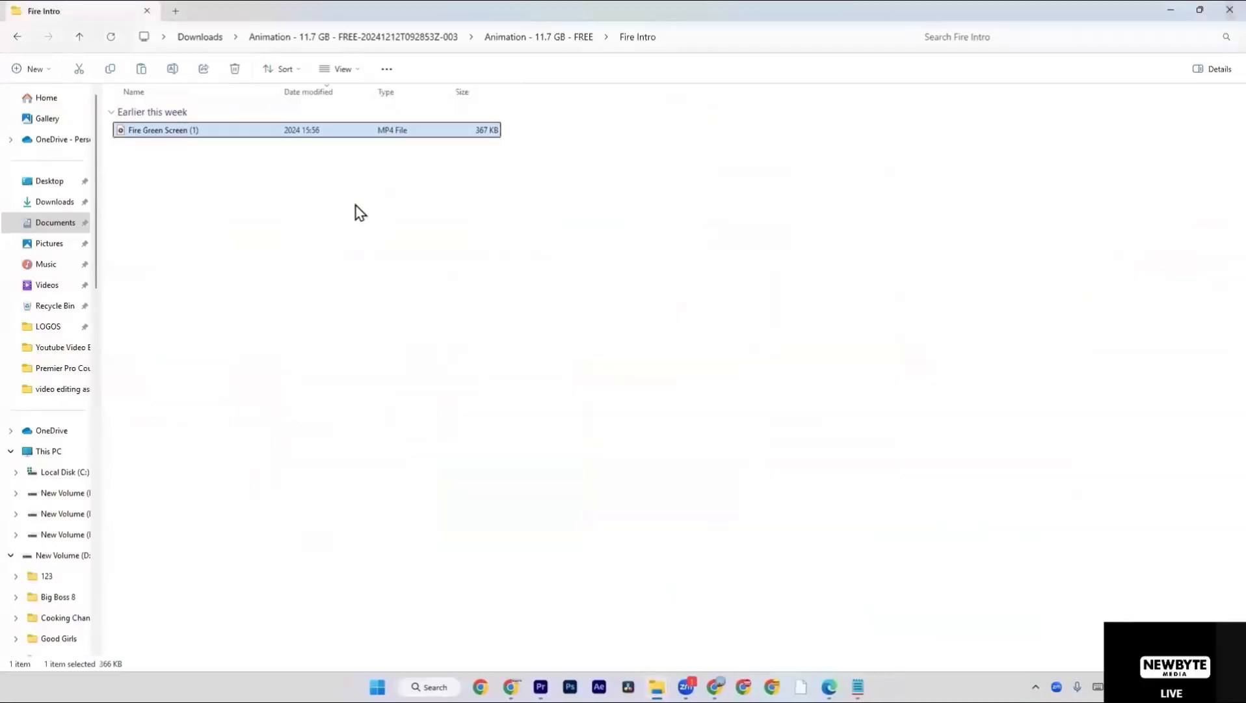
Bring Fire Green Screen (1) from the Fire Intro folder into the Project options timeline in Premiere Pro.
{"action": "key", "text": "alt+Tab"}
{"action": "key", "text": "alt+Tab"}
{"action": "key", "text": "alt+Tab"}
{"action": "key", "text": "alt+Tab"}
{"action": "left_click_drag", "start_coordinate": [273, 164], "coordinate": [683, 484]}
{"action": "key", "text": "alt+Tab"}
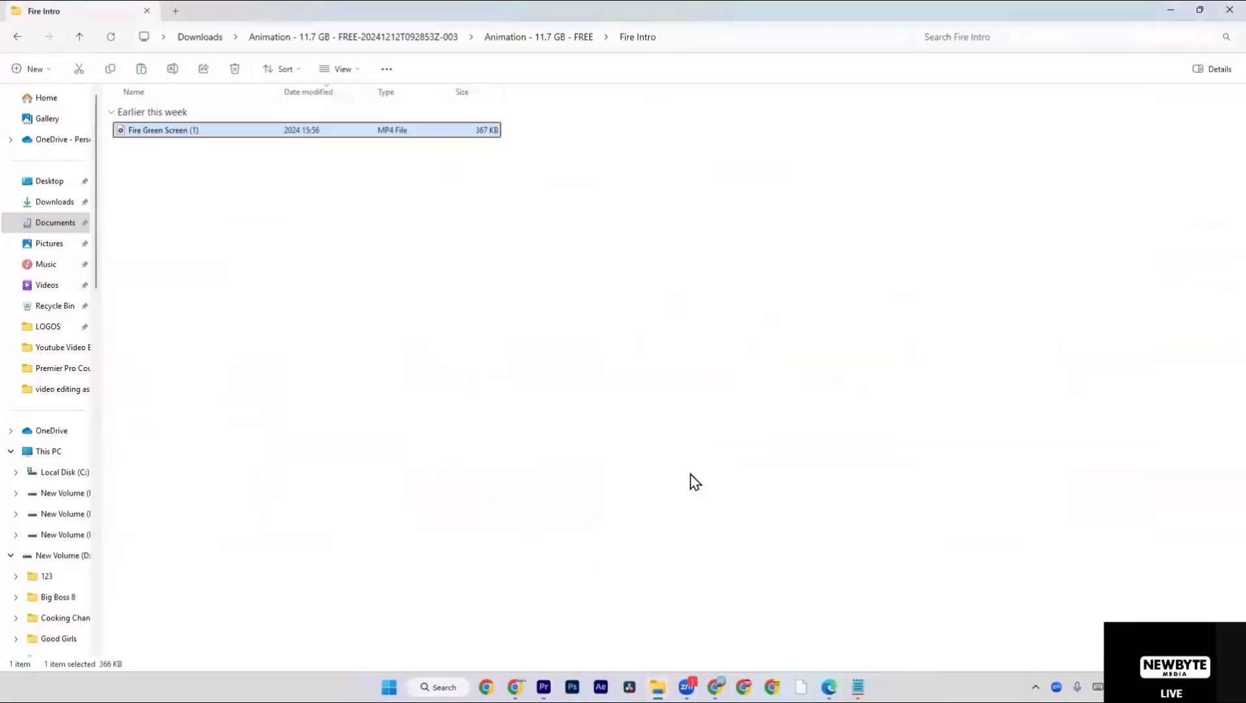
{"action": "left_click_drag", "start_coordinate": [346, 185], "coordinate": [402, 285]}
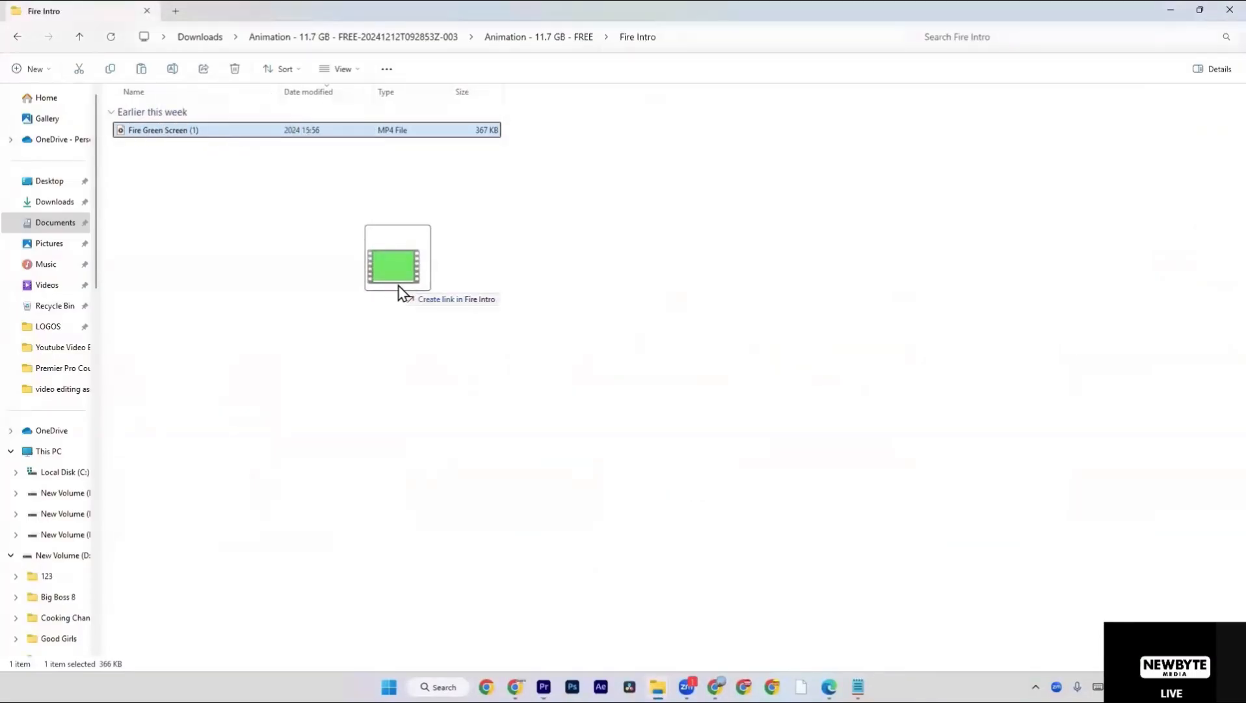
{"action": "key", "text": "alt+Tab"}
{"action": "left_click_drag", "start_coordinate": [397, 284], "coordinate": [753, 520]}
Move the Fire Green Screen (1) clip onto V2 and A2, spanning the cut before the Red and Blue background clip.
{"action": "scroll", "coordinate": [698, 501], "scroll_direction": "up", "scroll_amount": 2}
{"action": "scroll", "coordinate": [729, 517], "scroll_direction": "down", "scroll_amount": 2}
{"action": "key", "text": "equal"}
{"action": "scroll", "coordinate": [615, 499], "scroll_direction": "down", "scroll_amount": 2}
{"action": "scroll", "coordinate": [615, 500], "scroll_direction": "up", "scroll_amount": 6}
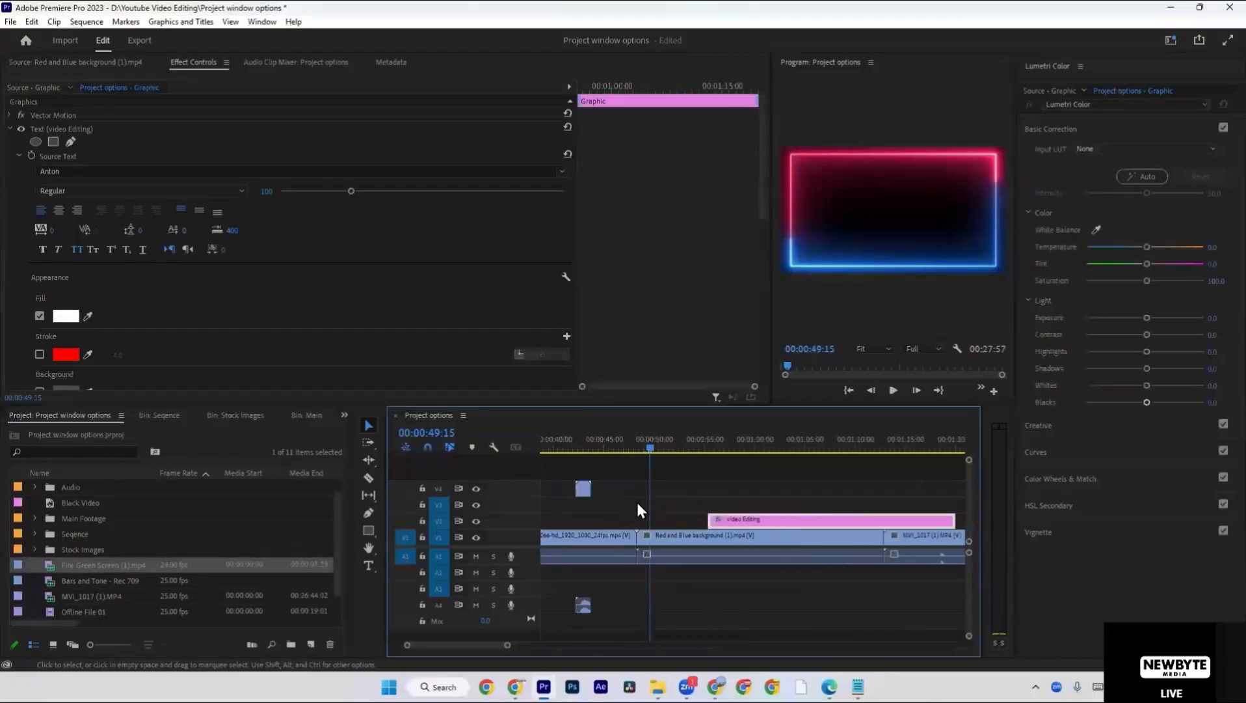
{"action": "left_click_drag", "start_coordinate": [603, 488], "coordinate": [650, 522]}
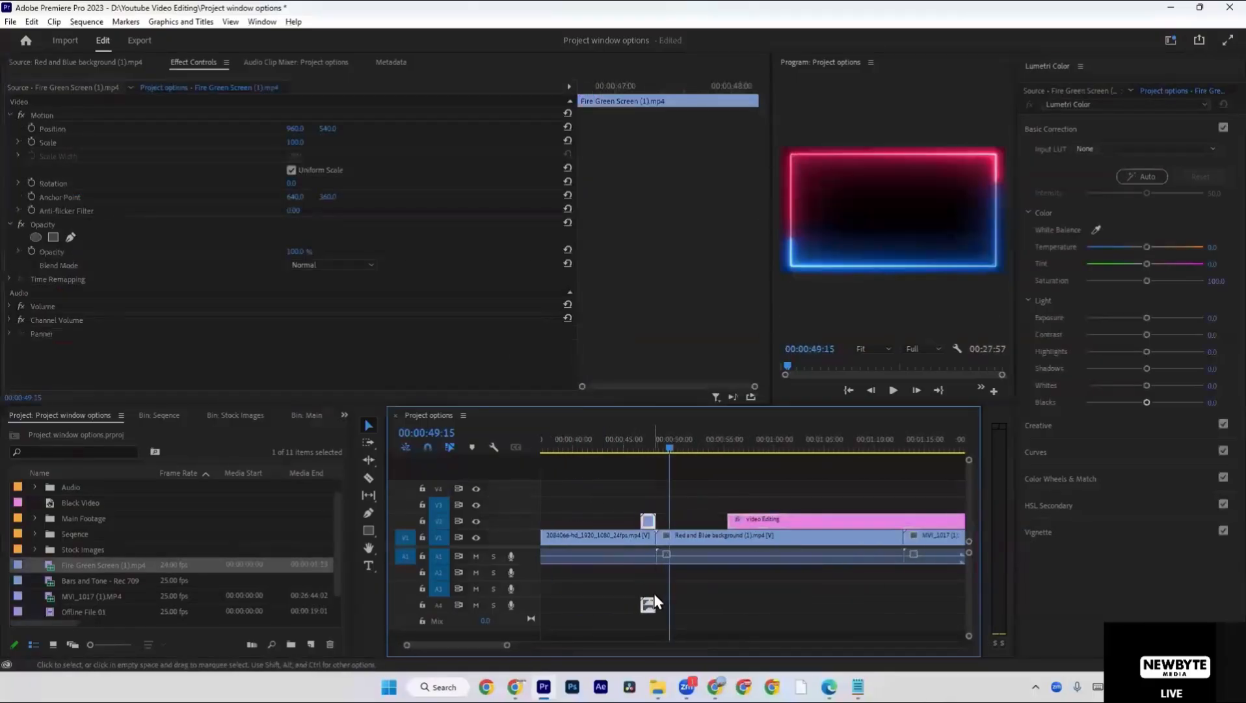
{"action": "left_click_drag", "start_coordinate": [649, 598], "coordinate": [664, 602]}
{"action": "key", "text": "equal"}
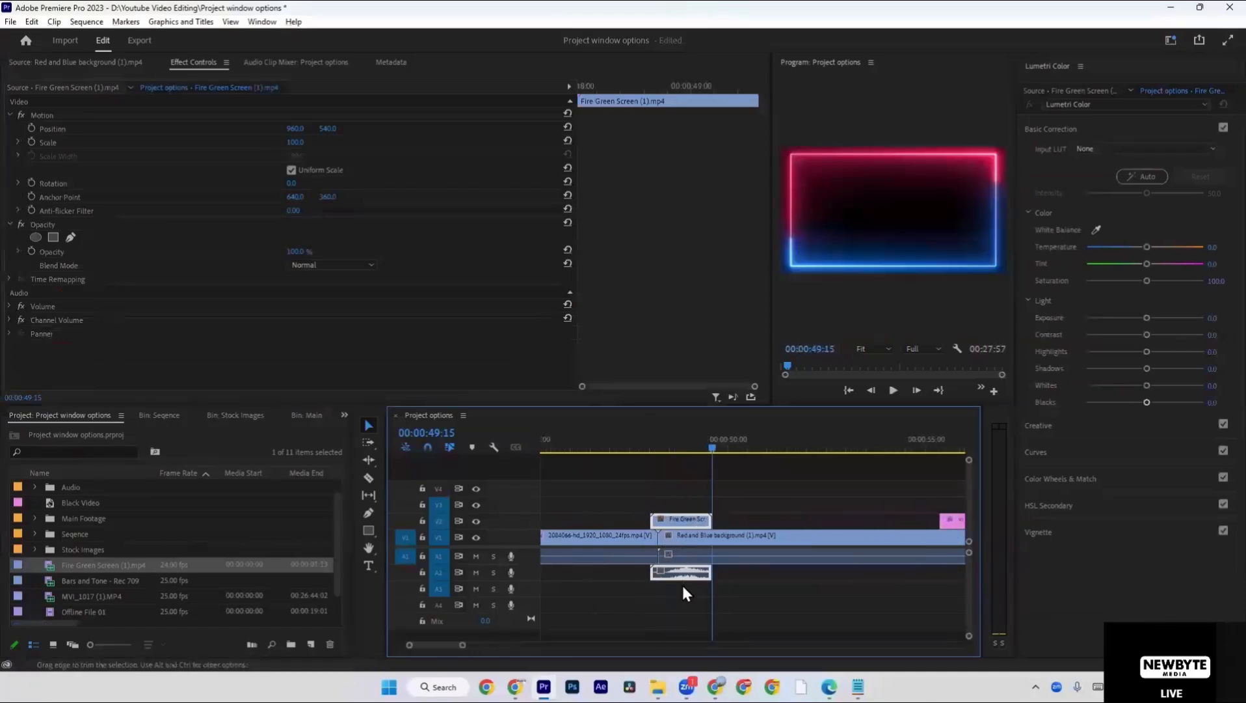
{"action": "left_click", "coordinate": [678, 505]}
{"action": "left_click", "coordinate": [698, 523]}
{"action": "left_click_drag", "start_coordinate": [698, 523], "coordinate": [679, 520]}
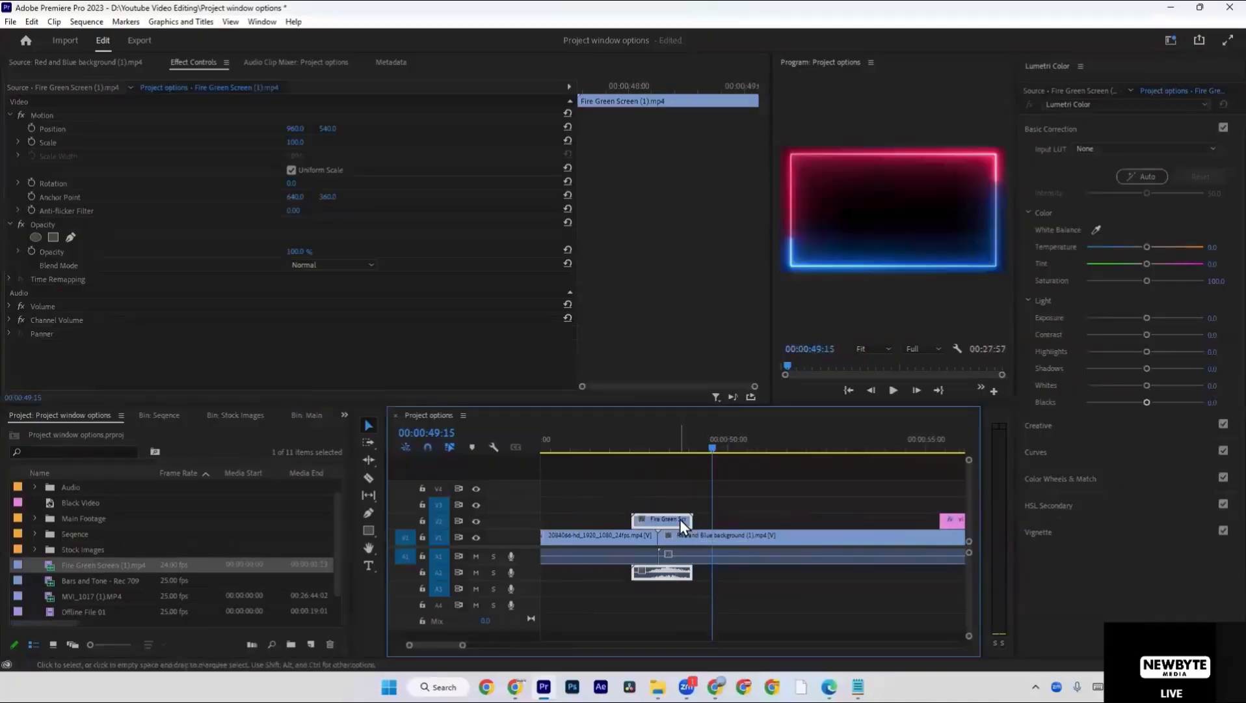
Park the playhead at the cut, find the Ultra Key effect and apply it to the Fire Green Screen (1) clip.
{"action": "key", "text": "Up"}
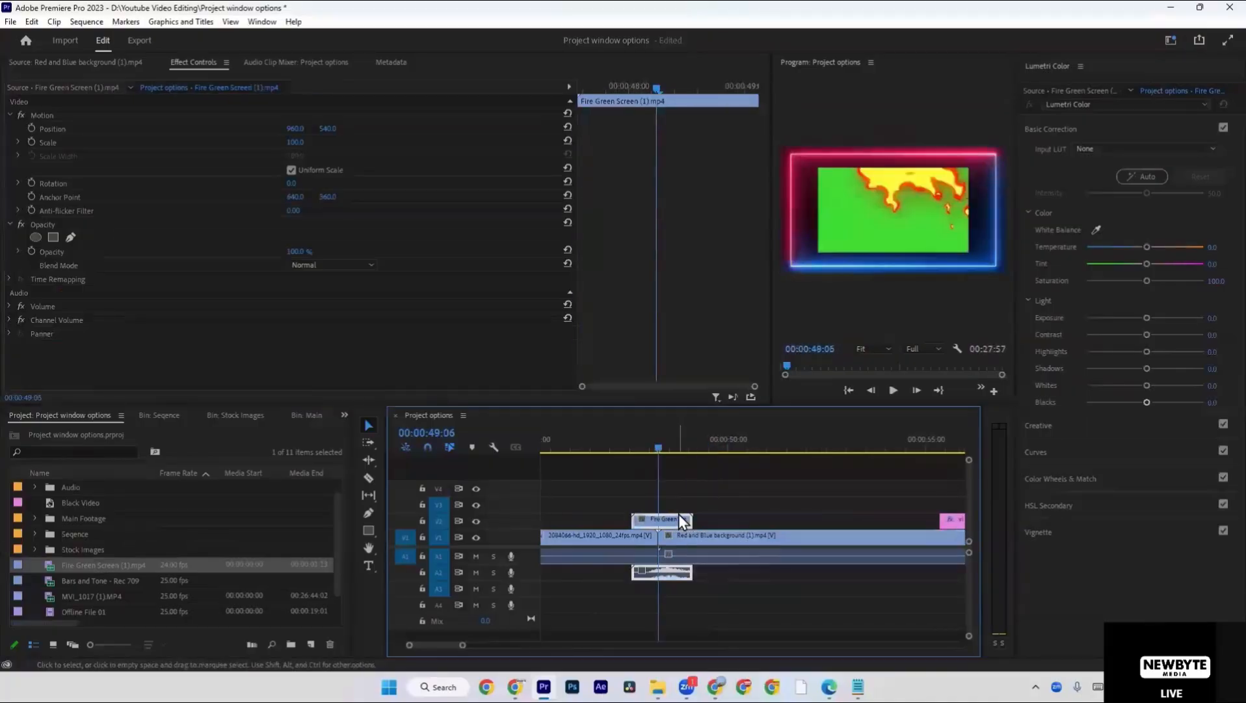
{"action": "left_click", "coordinate": [346, 417]}
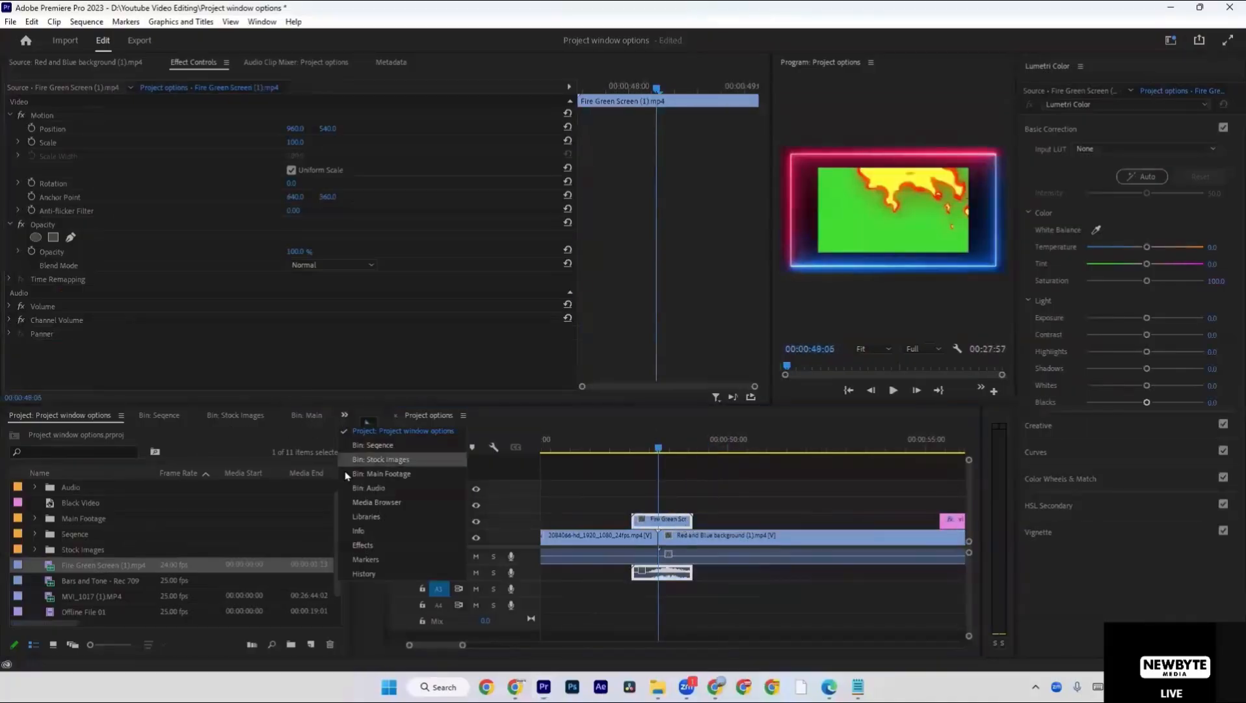
{"action": "left_click", "coordinate": [370, 546]}
{"action": "type", "text": "ultr"}
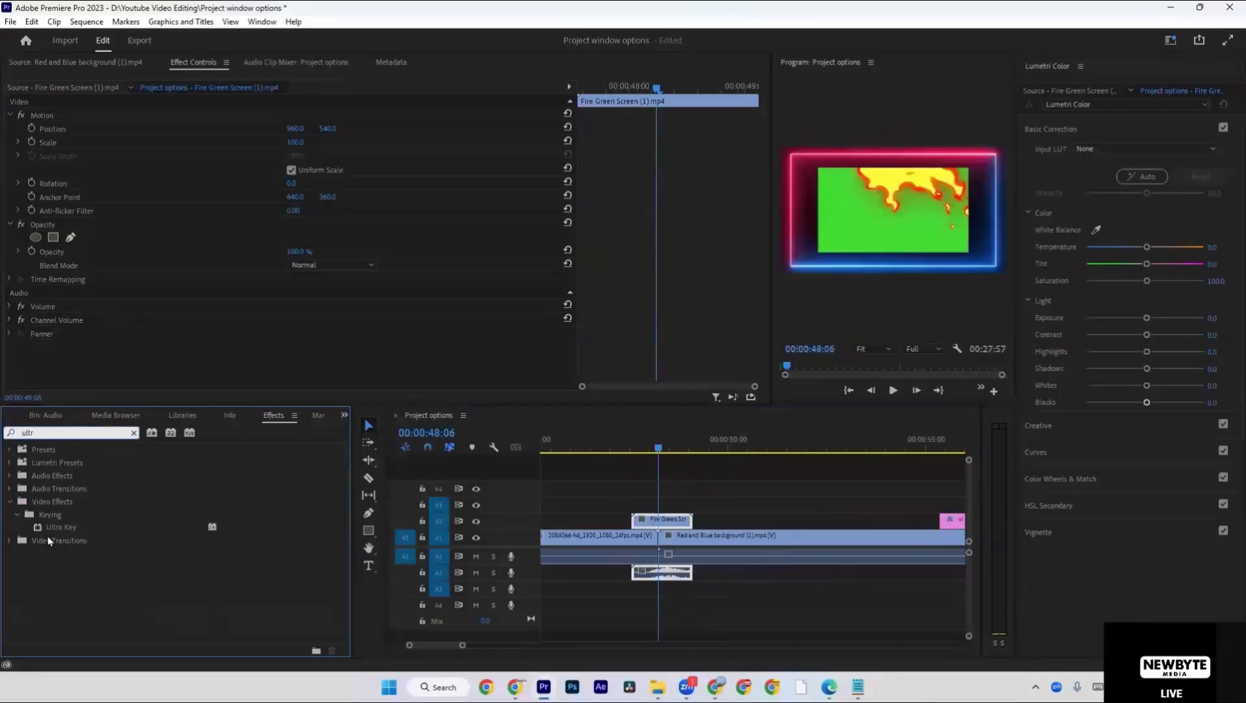
{"action": "left_click", "coordinate": [62, 527]}
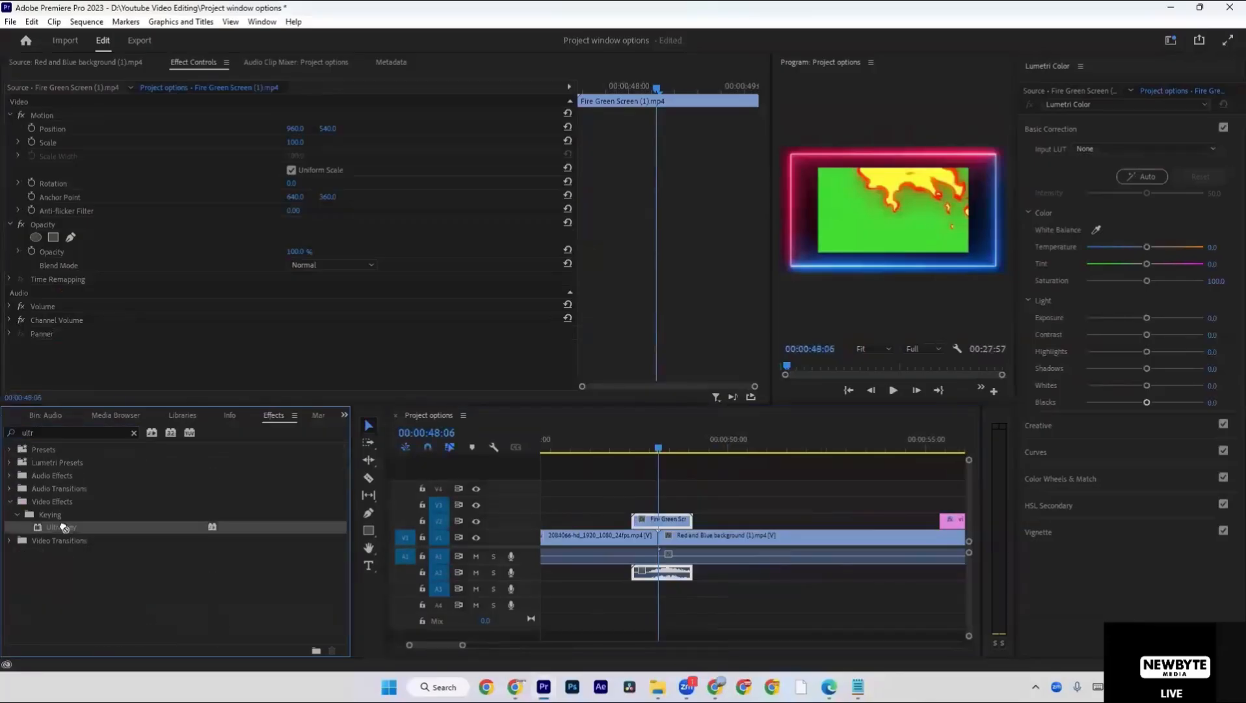
{"action": "left_click_drag", "start_coordinate": [669, 523], "coordinate": [667, 521]}
{"action": "scroll", "coordinate": [306, 313], "scroll_direction": "down", "scroll_amount": 1}
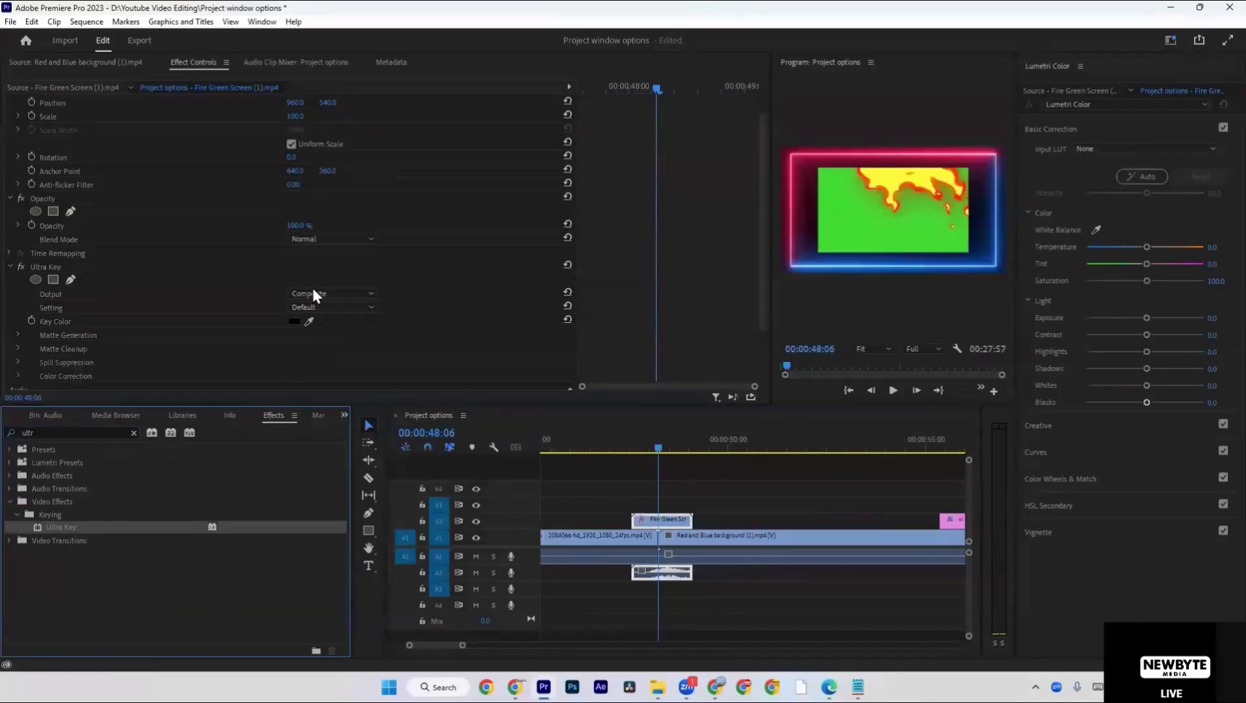
Sample the fire clip's green background as the Ultra Key colour and set the Matte Generation transparency to about 74.
{"action": "left_click", "coordinate": [309, 322]}
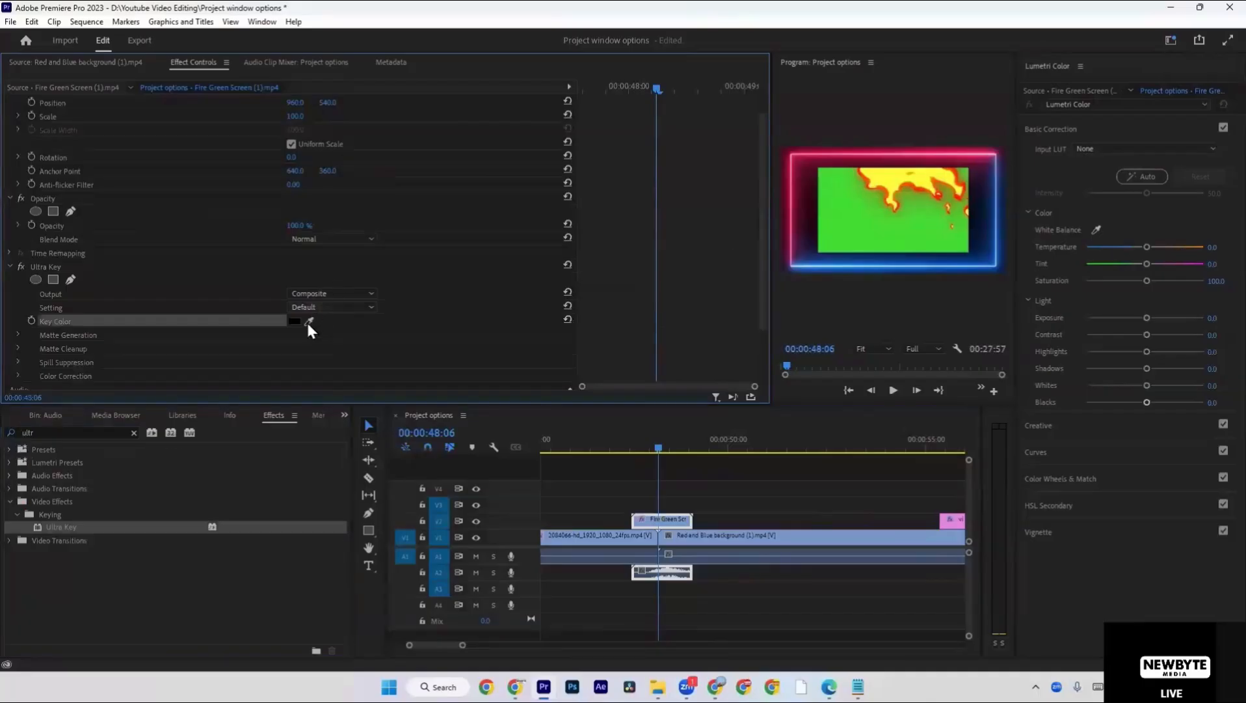
{"action": "left_click", "coordinate": [895, 246]}
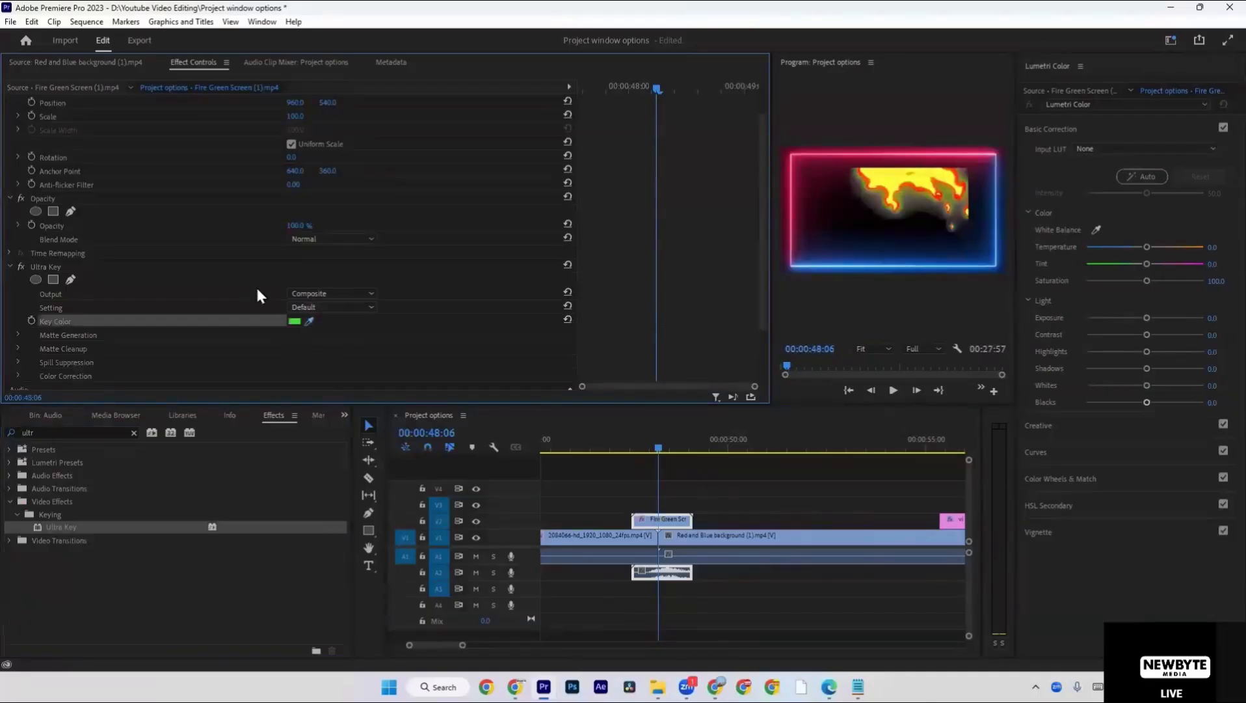
{"action": "left_click", "coordinate": [15, 335]}
{"action": "scroll", "coordinate": [98, 333], "scroll_direction": "down", "scroll_amount": 1}
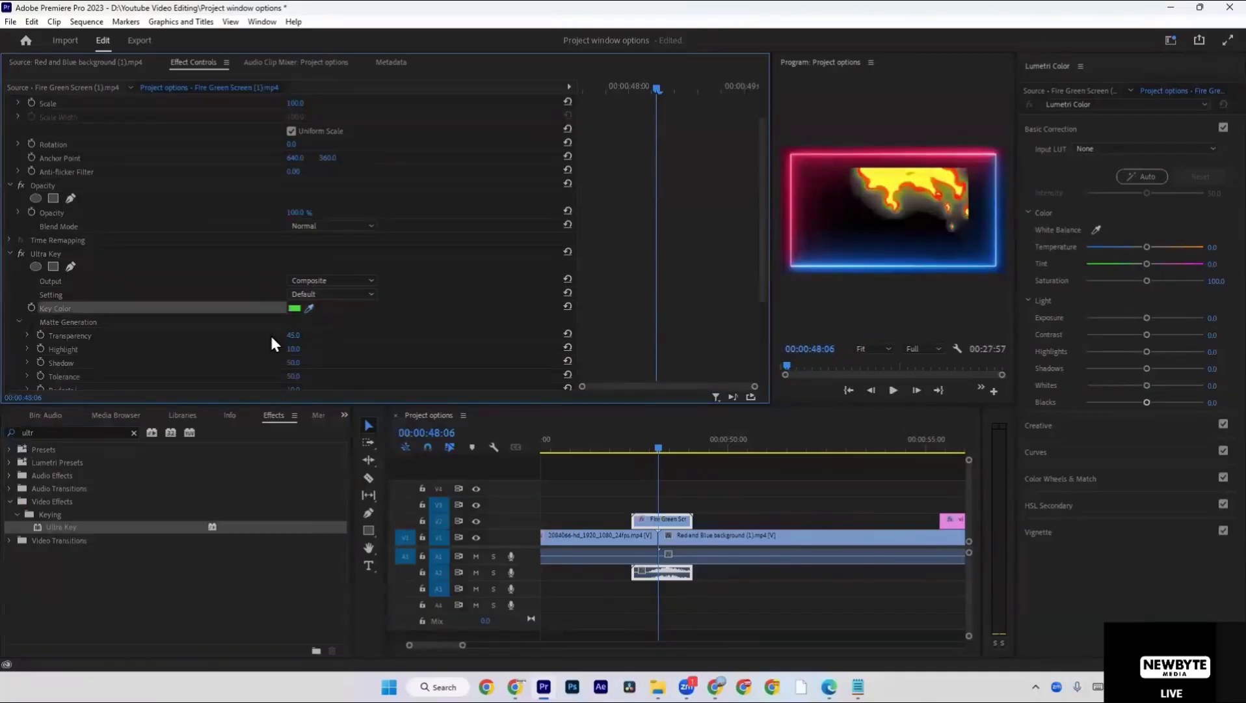
{"action": "mouse_move", "coordinate": [293, 335]}
{"action": "left_mouse_down"}
{"action": "mouse_move", "coordinate": [326, 335]}
{"action": "mouse_move", "coordinate": [279, 335]}
{"action": "left_mouse_up"}
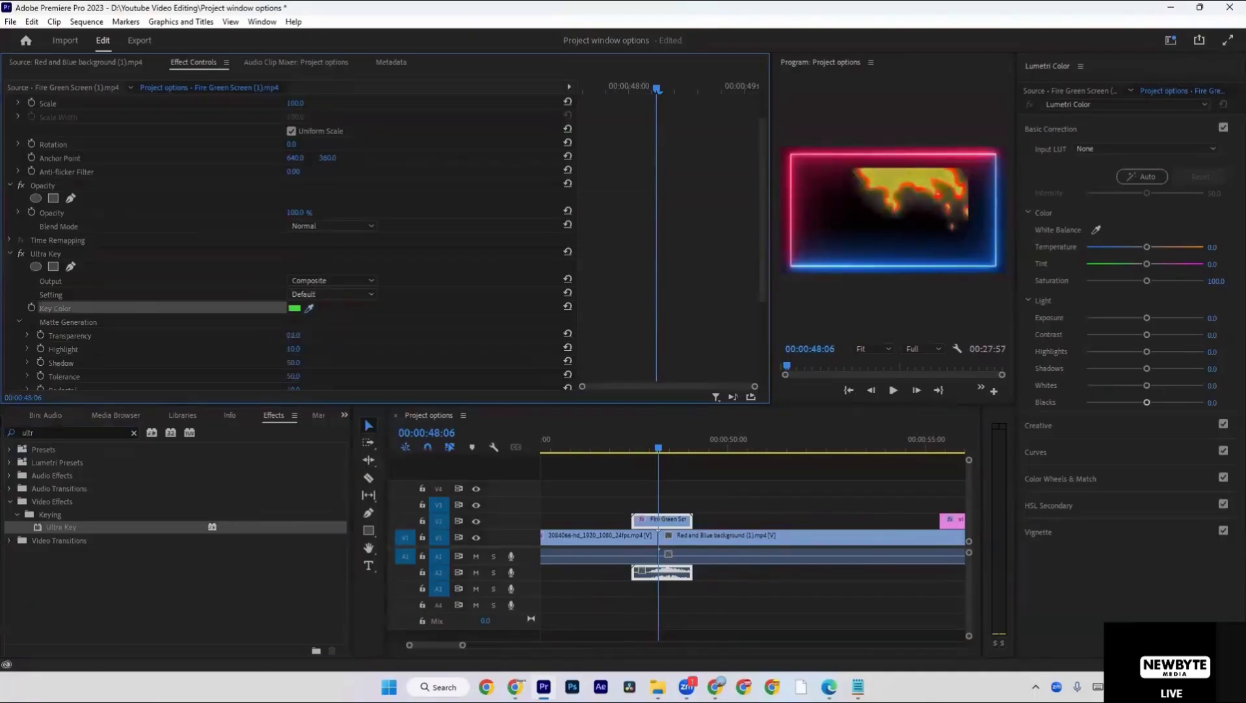
{"action": "left_click", "coordinate": [761, 476]}
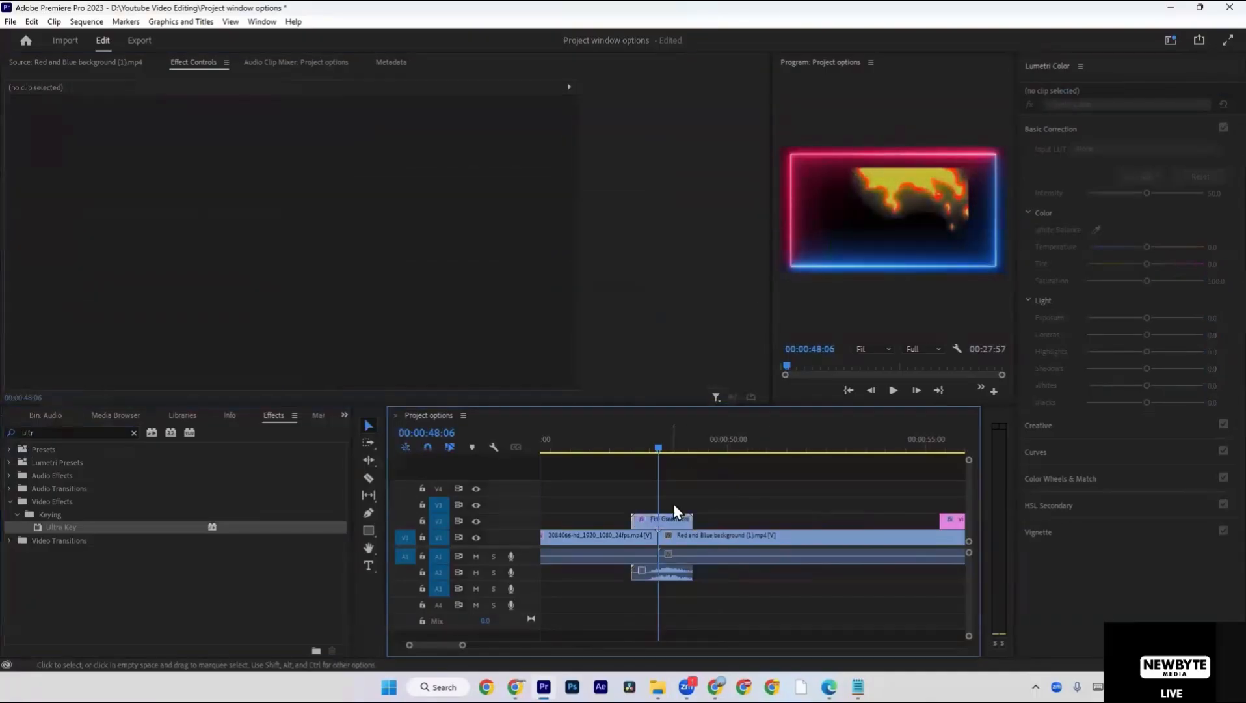
Apply Set to Frame Size to the Fire Green Screen (1) clip and play the fire transition from its start.
{"action": "left_click", "coordinate": [679, 521]}
{"action": "key", "text": "Up"}
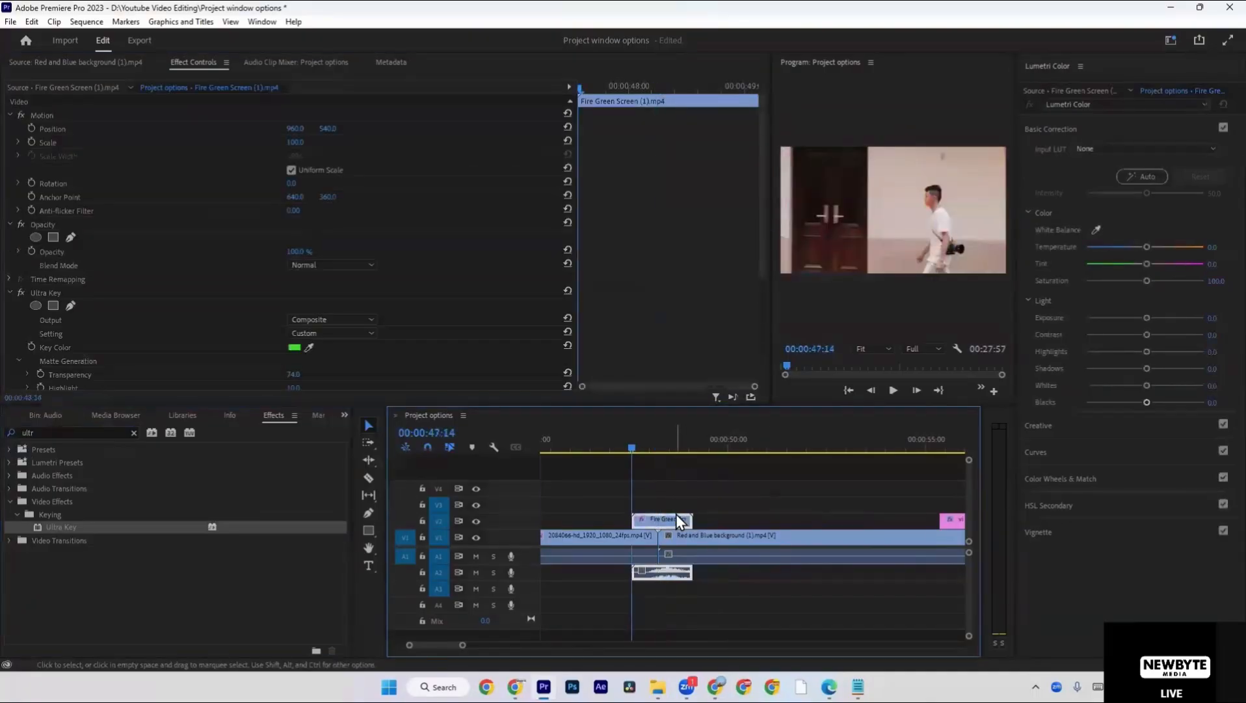
{"action": "right_click", "coordinate": [666, 523]}
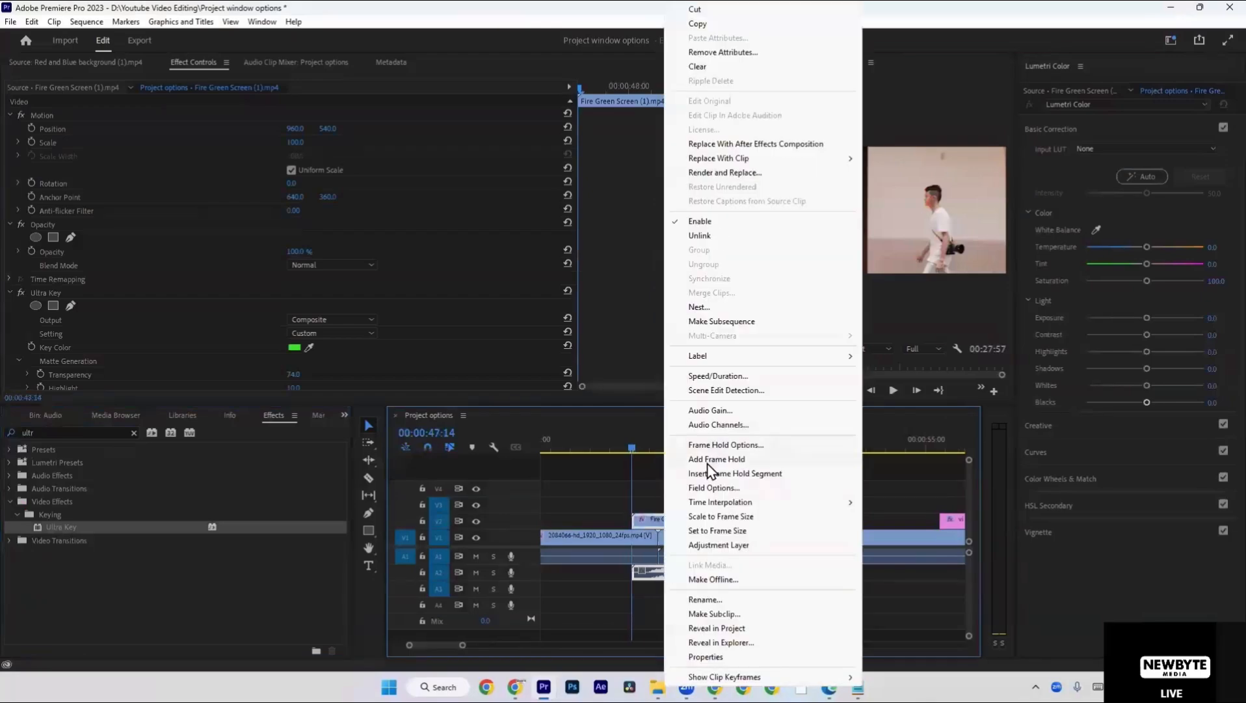
{"action": "left_click", "coordinate": [714, 521]}
{"action": "left_click", "coordinate": [706, 501]}
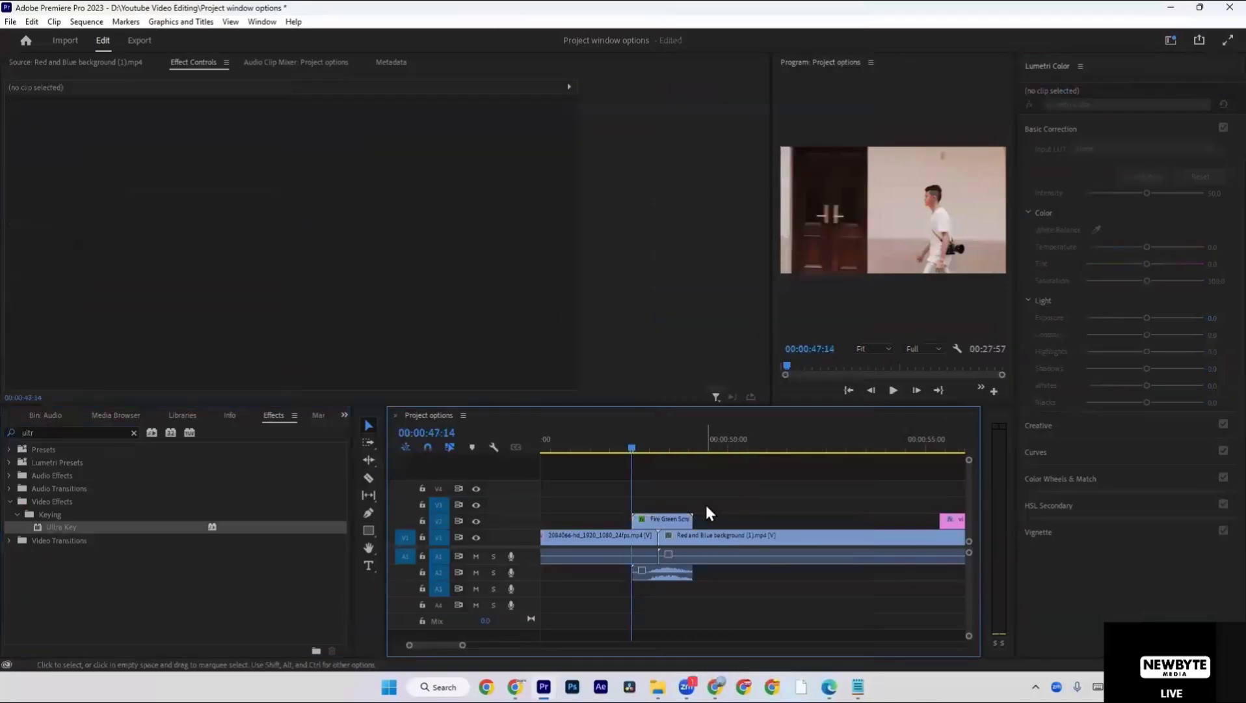
{"action": "key", "text": "space"}
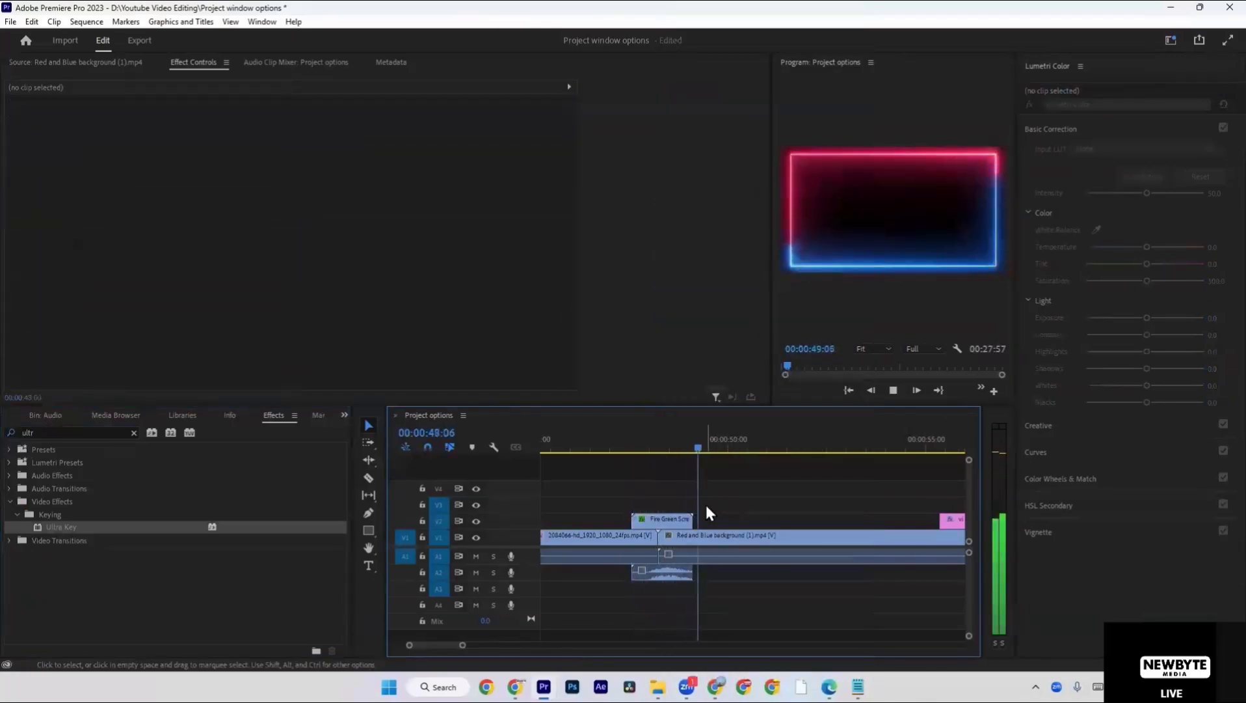
{"action": "key", "text": "space"}
Delete the Black Video clip above Offline File 01 and the Video Editing title above the street footage.
{"action": "key", "text": "minus"}
{"action": "scroll", "coordinate": [729, 500], "scroll_direction": "down", "scroll_amount": 1}
{"action": "scroll", "coordinate": [852, 532], "scroll_direction": "up", "scroll_amount": 3}
{"action": "scroll", "coordinate": [851, 531], "scroll_direction": "down", "scroll_amount": 3}
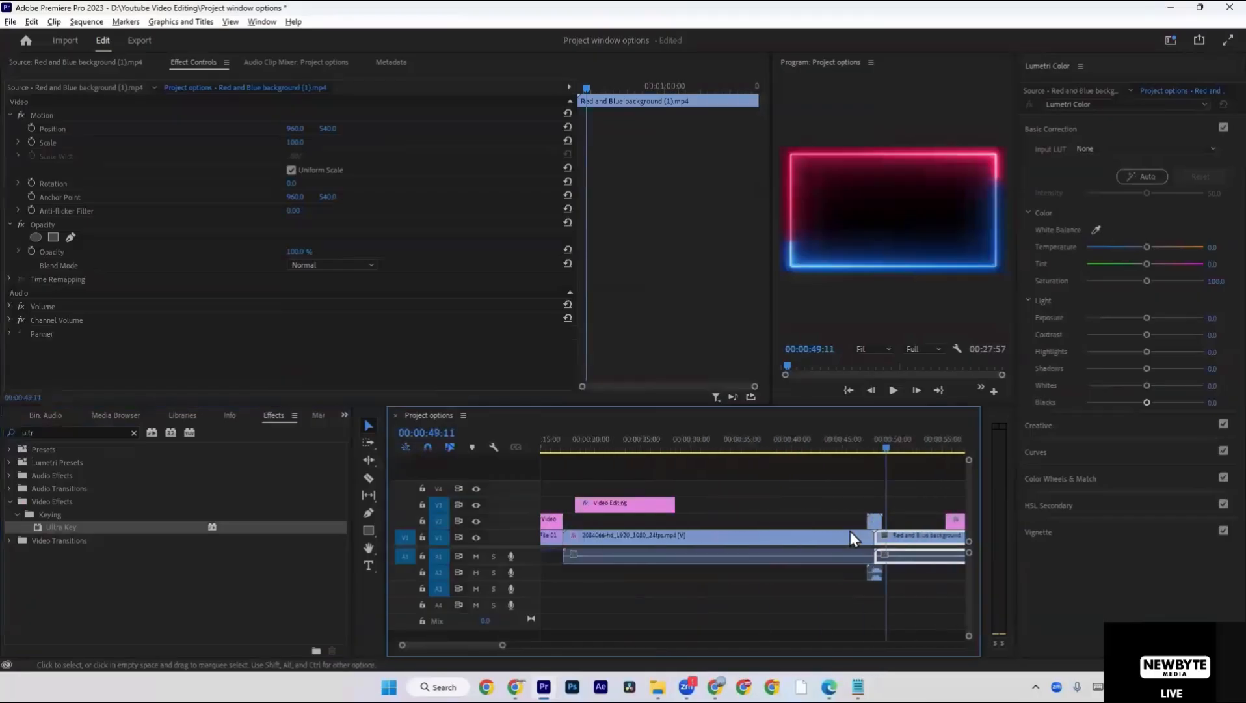
{"action": "scroll", "coordinate": [580, 492], "scroll_direction": "up", "scroll_amount": 2}
{"action": "left_click_drag", "start_coordinate": [646, 518], "coordinate": [648, 523]}
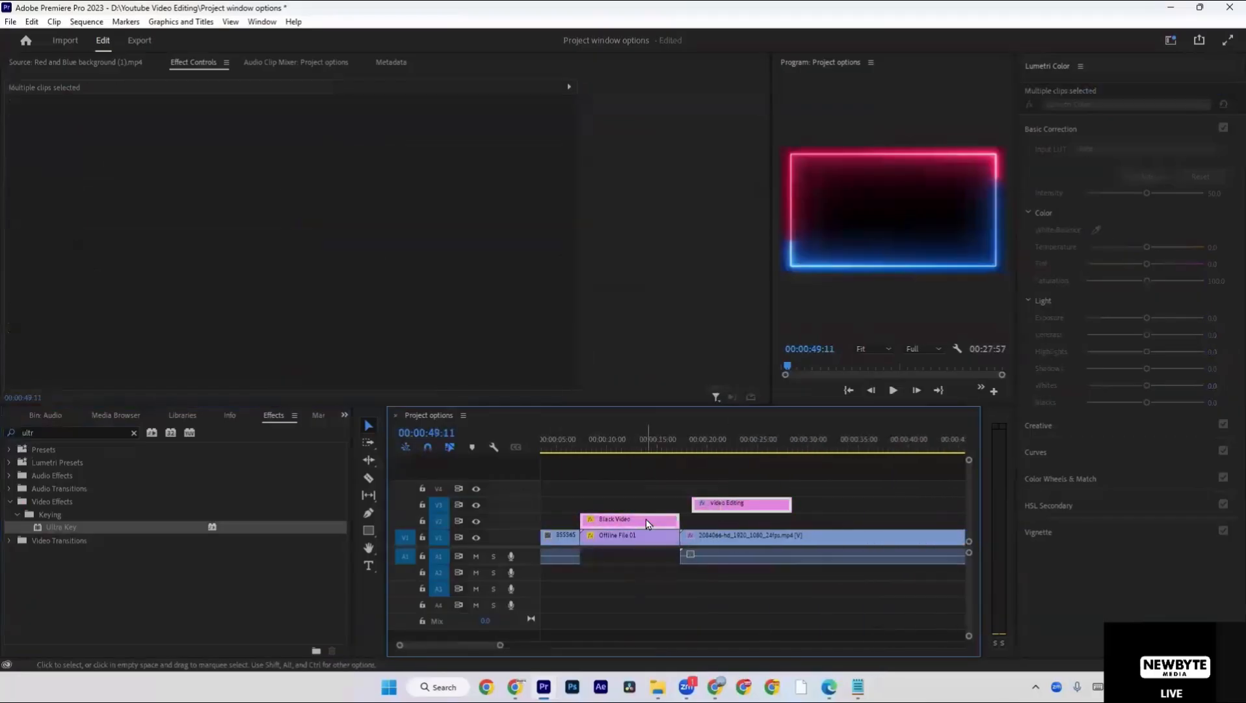
{"action": "key", "text": "Delete"}
{"action": "scroll", "coordinate": [684, 502], "scroll_direction": "down", "scroll_amount": 2}
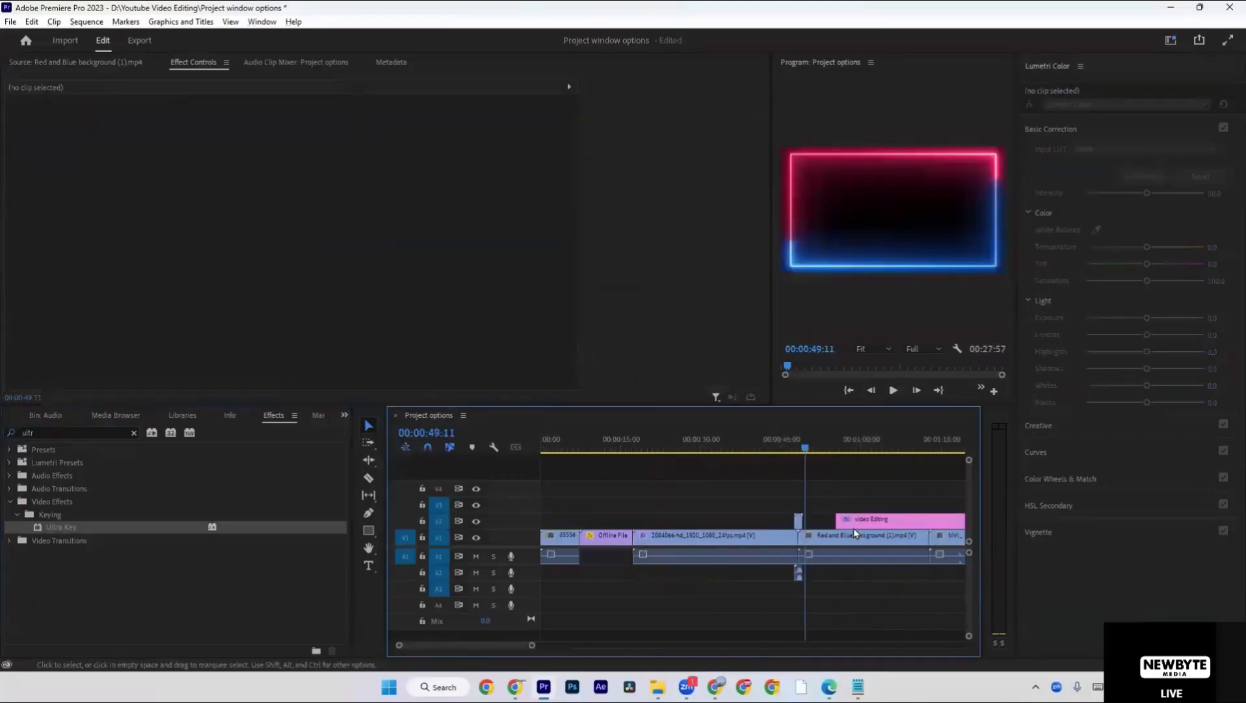
Move the Fire Green Screen (1) clip to span the cut between Offline File 01 and the street footage.
{"action": "left_click", "coordinate": [799, 521]}
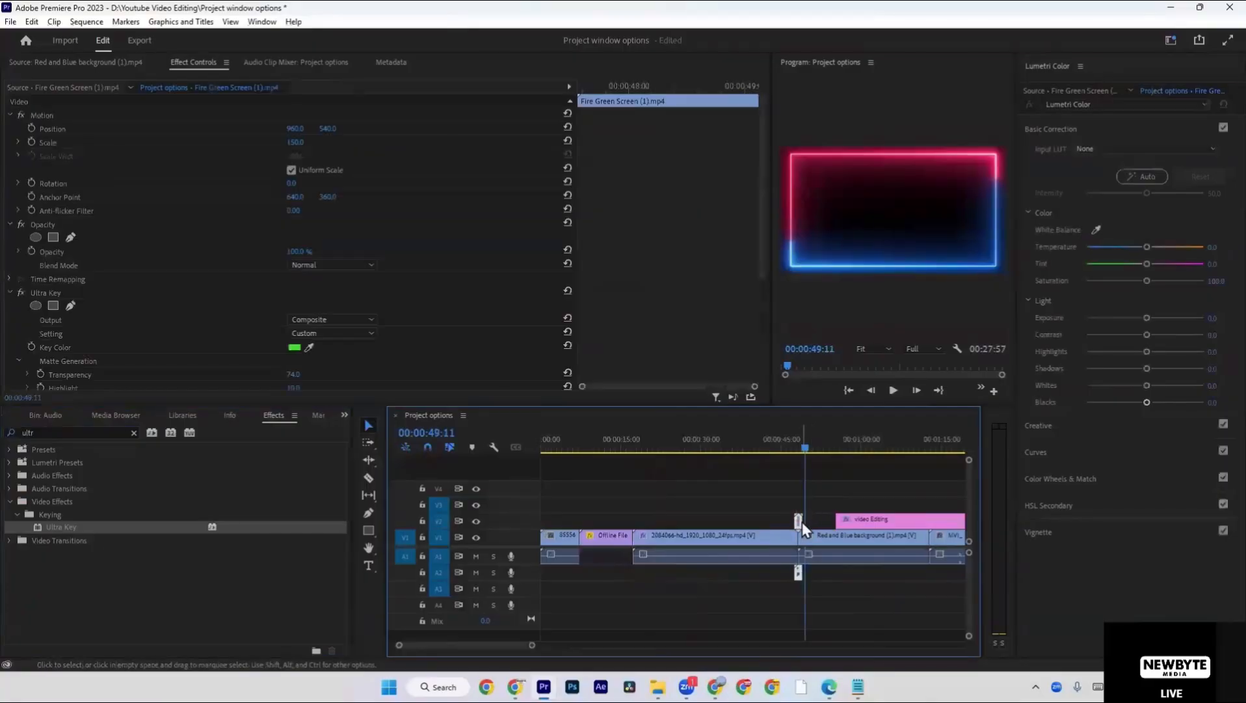
{"action": "left_click_drag", "start_coordinate": [800, 521], "coordinate": [637, 521]}
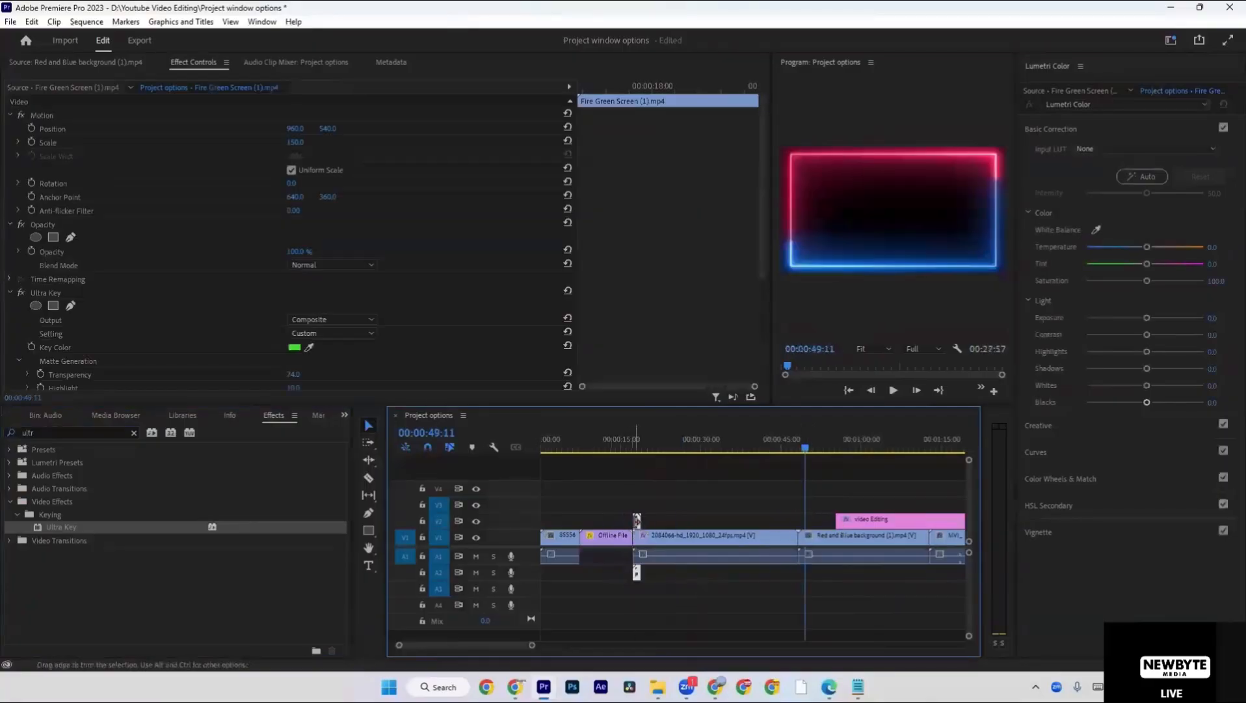
{"action": "key", "text": "shift+Left"}
{"action": "left_click", "coordinate": [613, 500]}
{"action": "scroll", "coordinate": [613, 499], "scroll_direction": "up", "scroll_amount": 5}
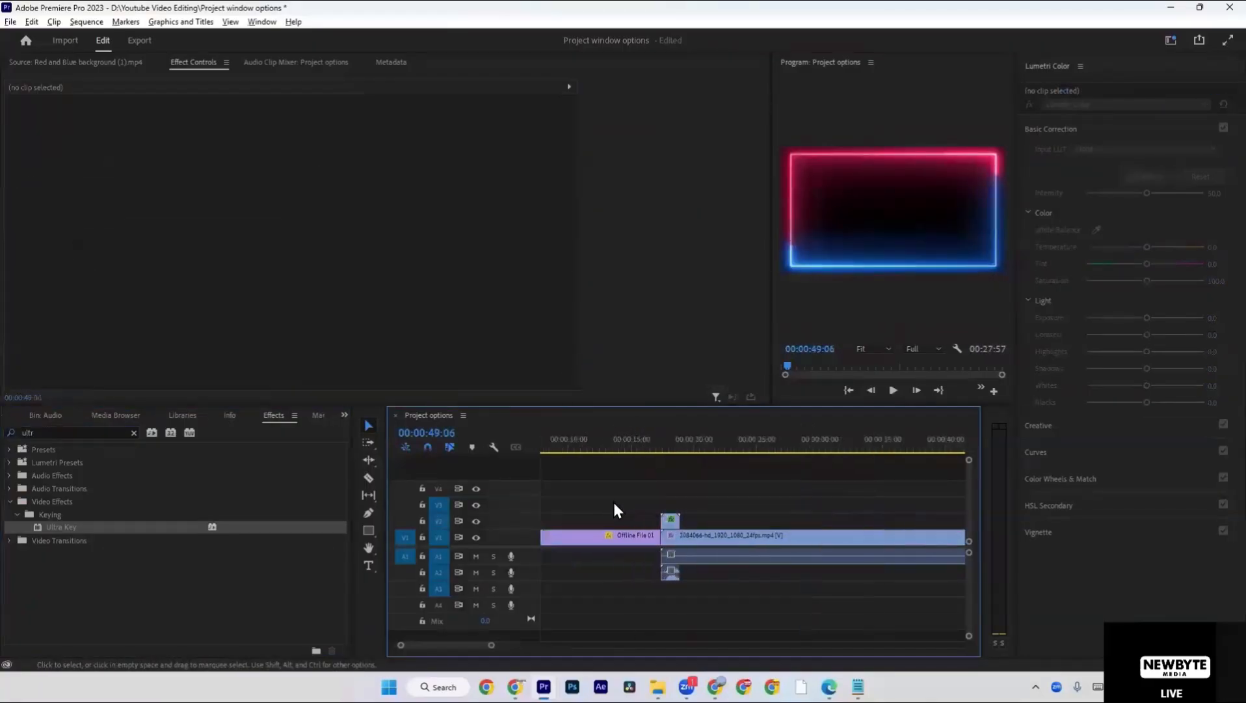
{"action": "left_click", "coordinate": [738, 507]}
{"action": "left_click_drag", "start_coordinate": [748, 522], "coordinate": [727, 523]}
Play back the fire transition from just before the cut between Offline File 01 and the street footage.
{"action": "left_click", "coordinate": [667, 445]}
{"action": "left_click", "coordinate": [713, 480]}
{"action": "scroll", "coordinate": [731, 485], "scroll_direction": "up", "scroll_amount": 1}
{"action": "key", "text": "space"}
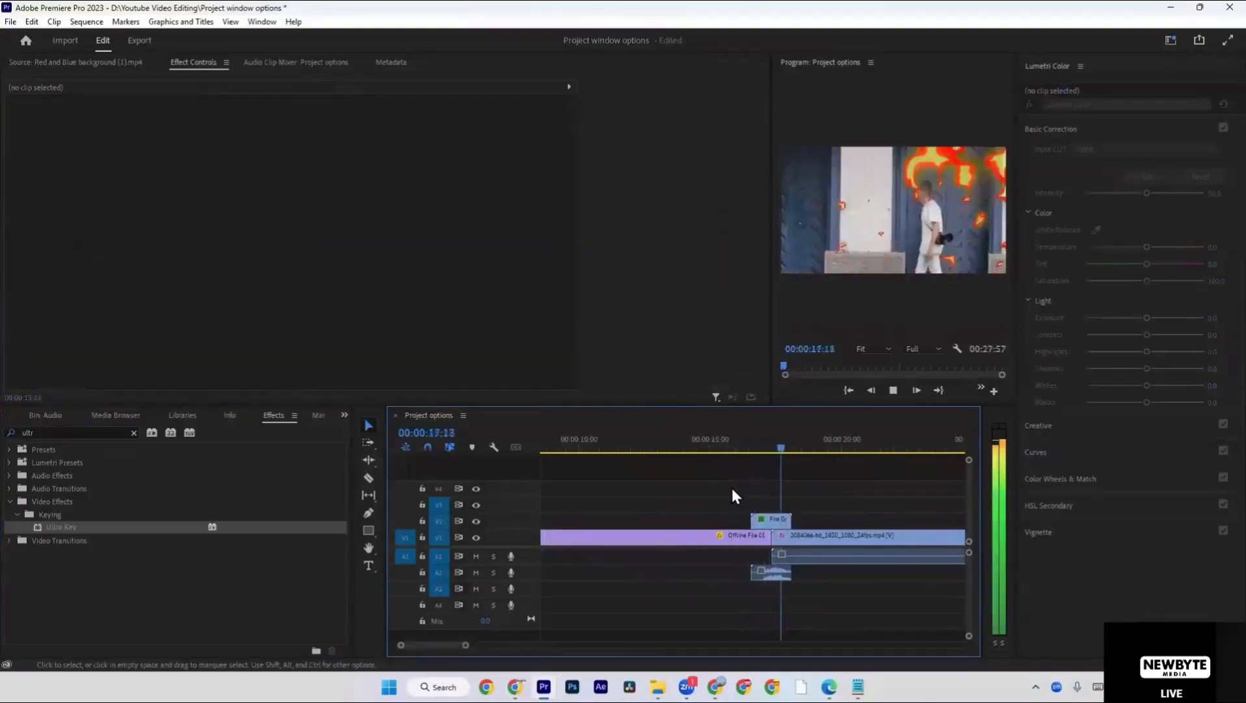
{"action": "left_click", "coordinate": [732, 448]}
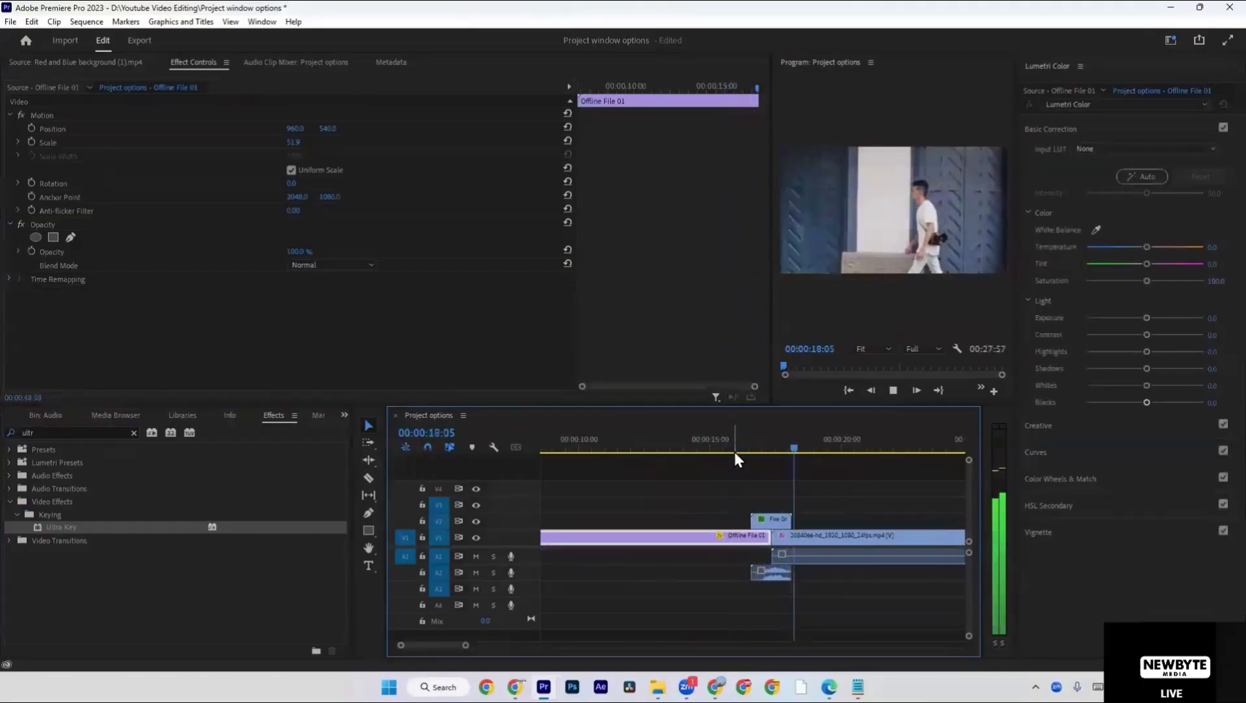
{"action": "key", "text": "space"}
{"action": "left_click", "coordinate": [733, 495]}
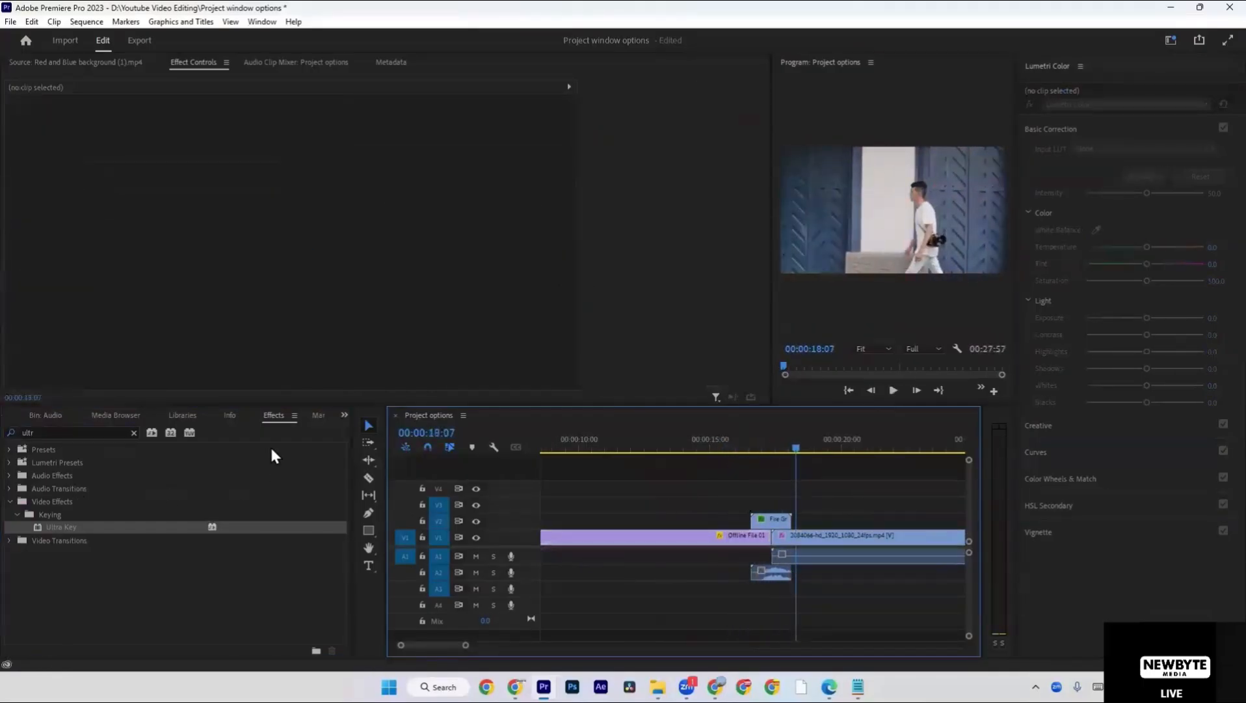
Clear the effects search and switch to the Google Drive Shared with me page in Chrome.
{"action": "left_click", "coordinate": [135, 433]}
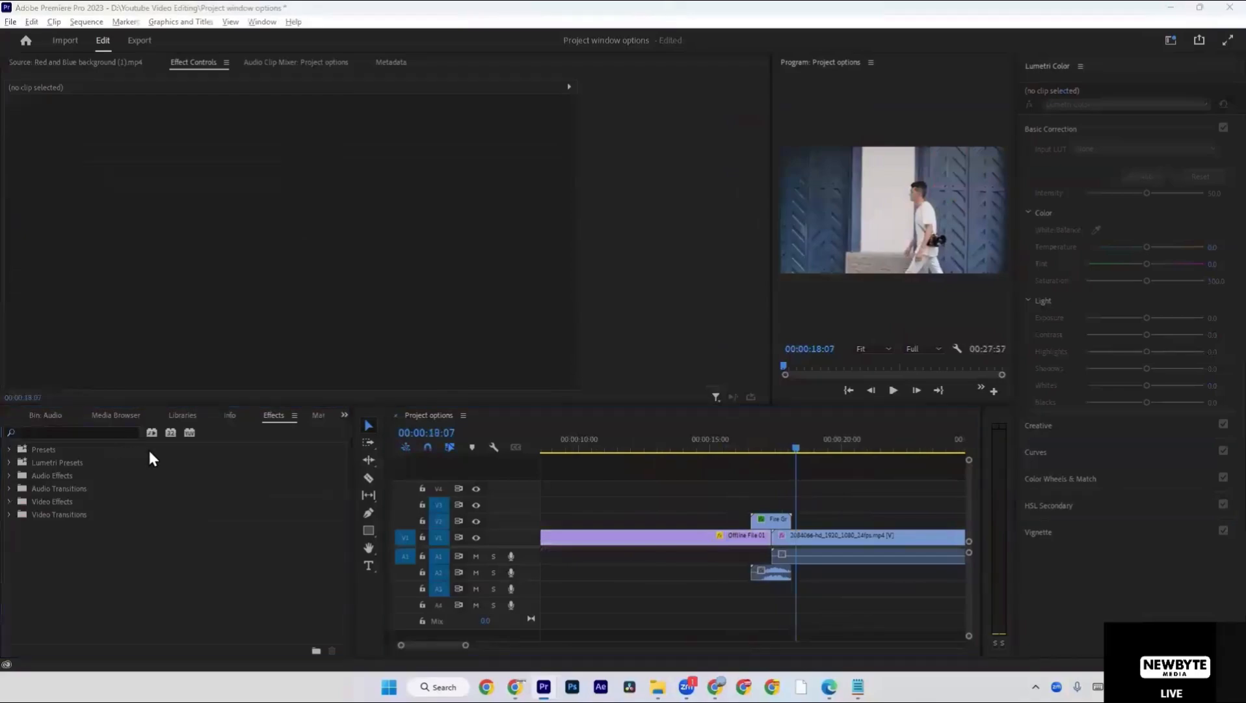
{"action": "key", "text": "super+Tab"}
{"action": "key", "text": "alt+Tab"}
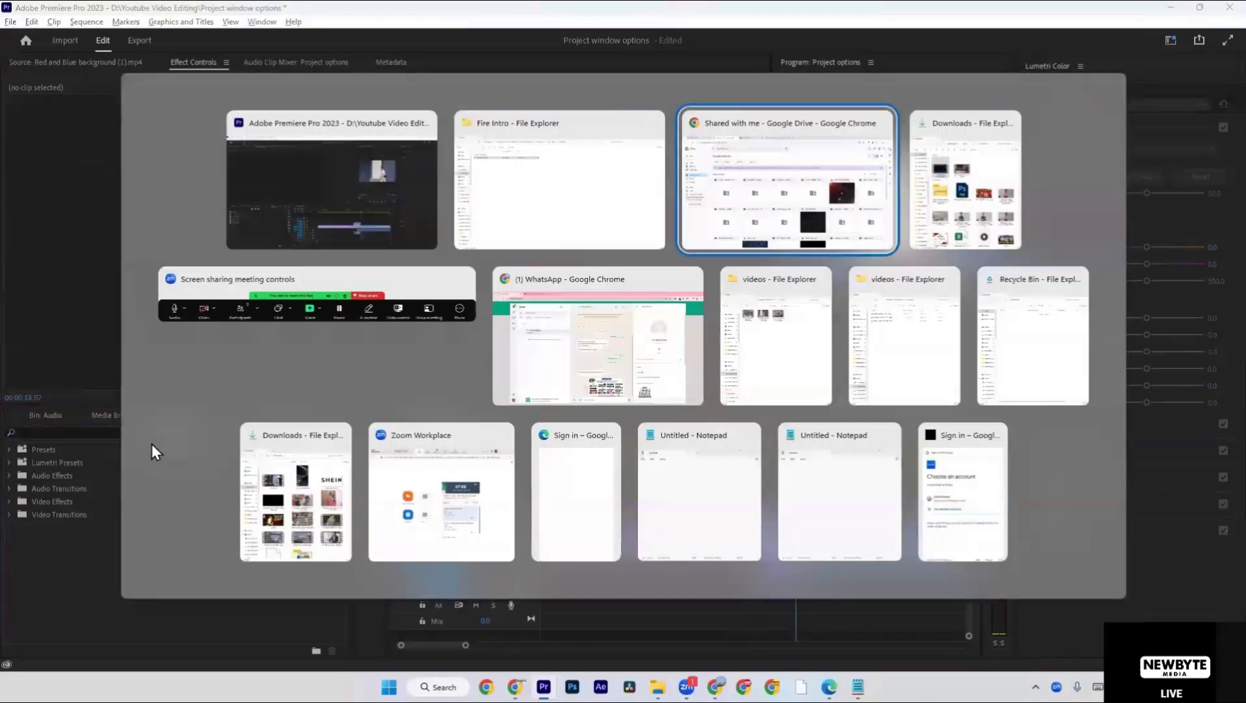
{"action": "key", "text": "alt+Tab"}
{"action": "key", "text": "alt+Tab"}
{"action": "key", "text": "alt+Tab"}
{"action": "key", "text": "alt+Tab"}
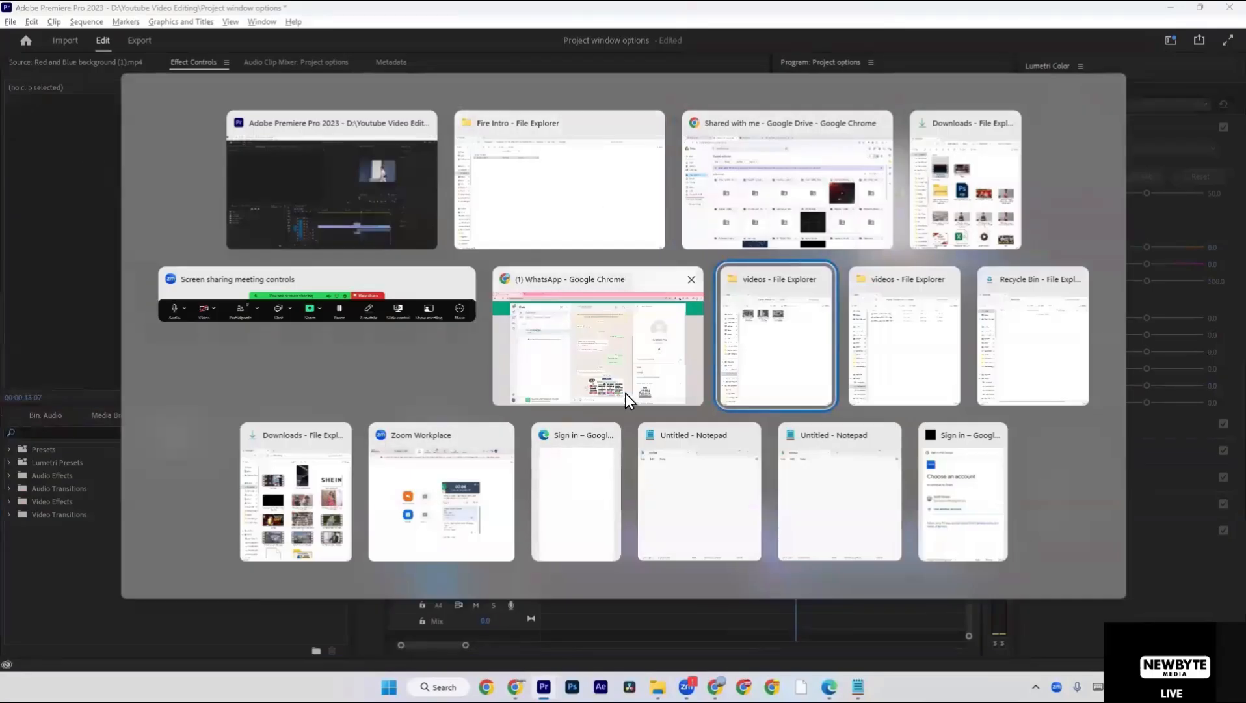
{"action": "left_click", "coordinate": [787, 188]}
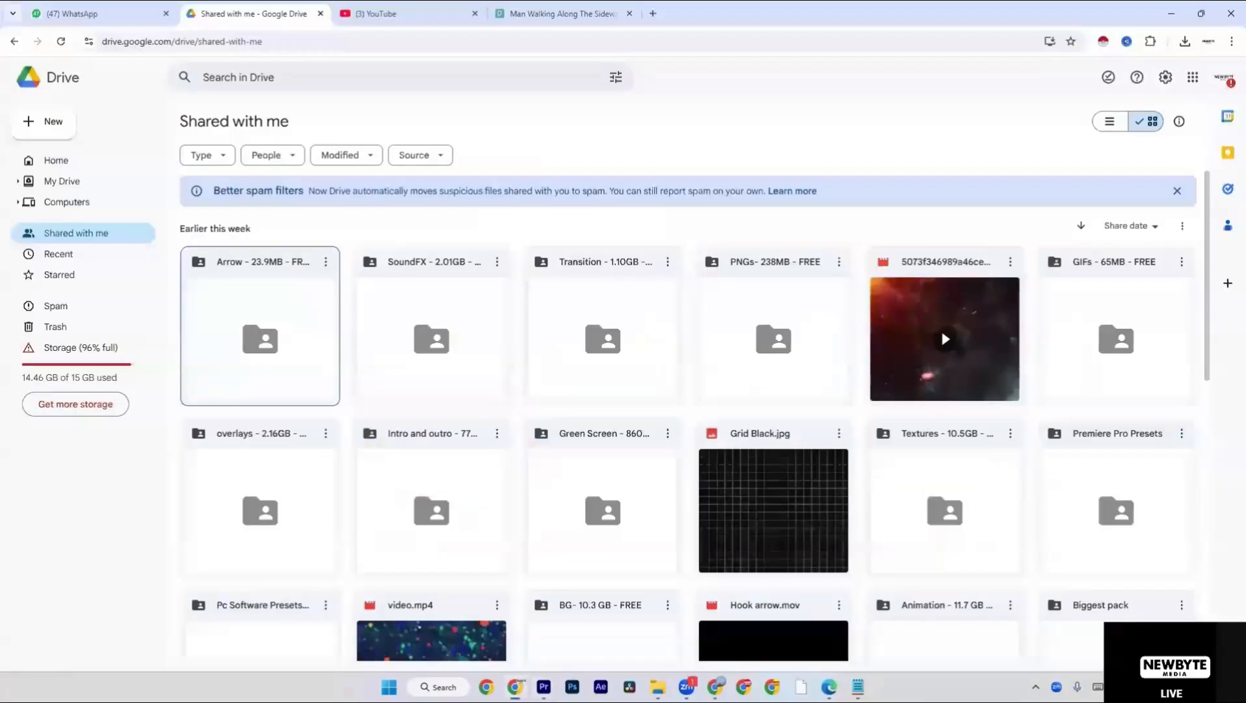
Open the shared Drive folder from the WhatsApp chat link and preview Hit 1.mp3 in the SoundFX folder.
{"action": "left_click", "coordinate": [171, 6]}
{"action": "left_click", "coordinate": [600, 154]}
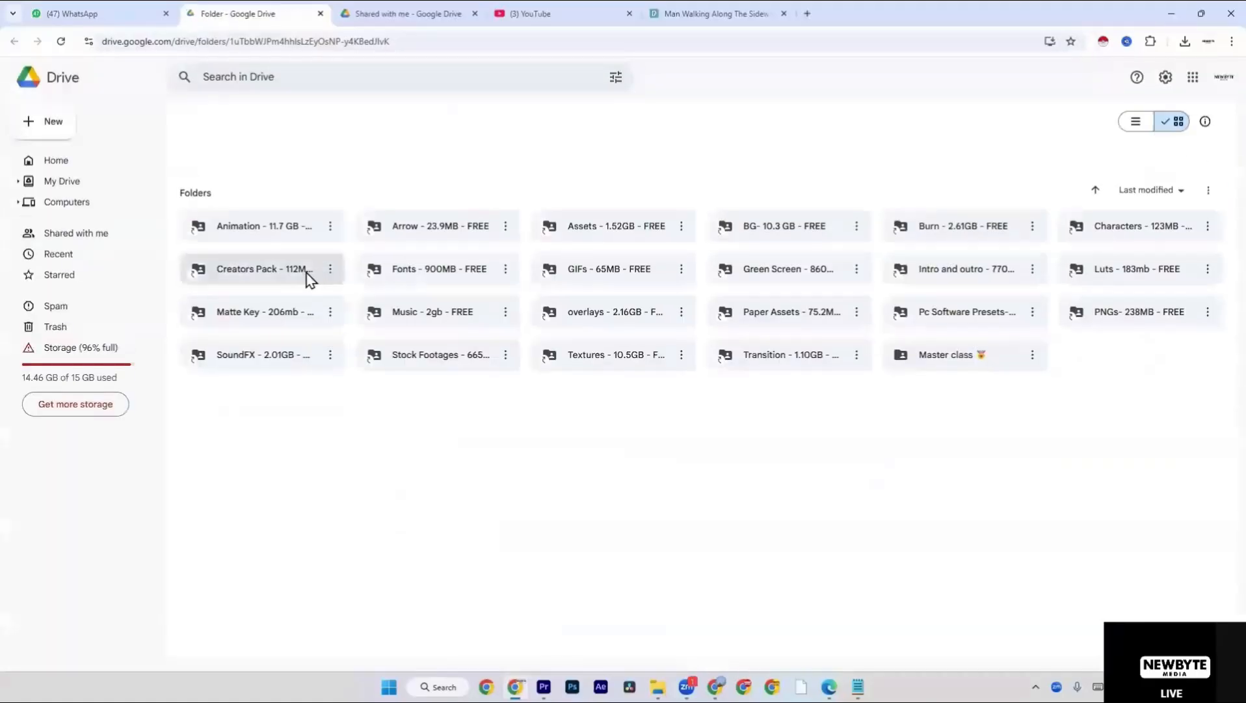
{"action": "double_click", "coordinate": [274, 354]}
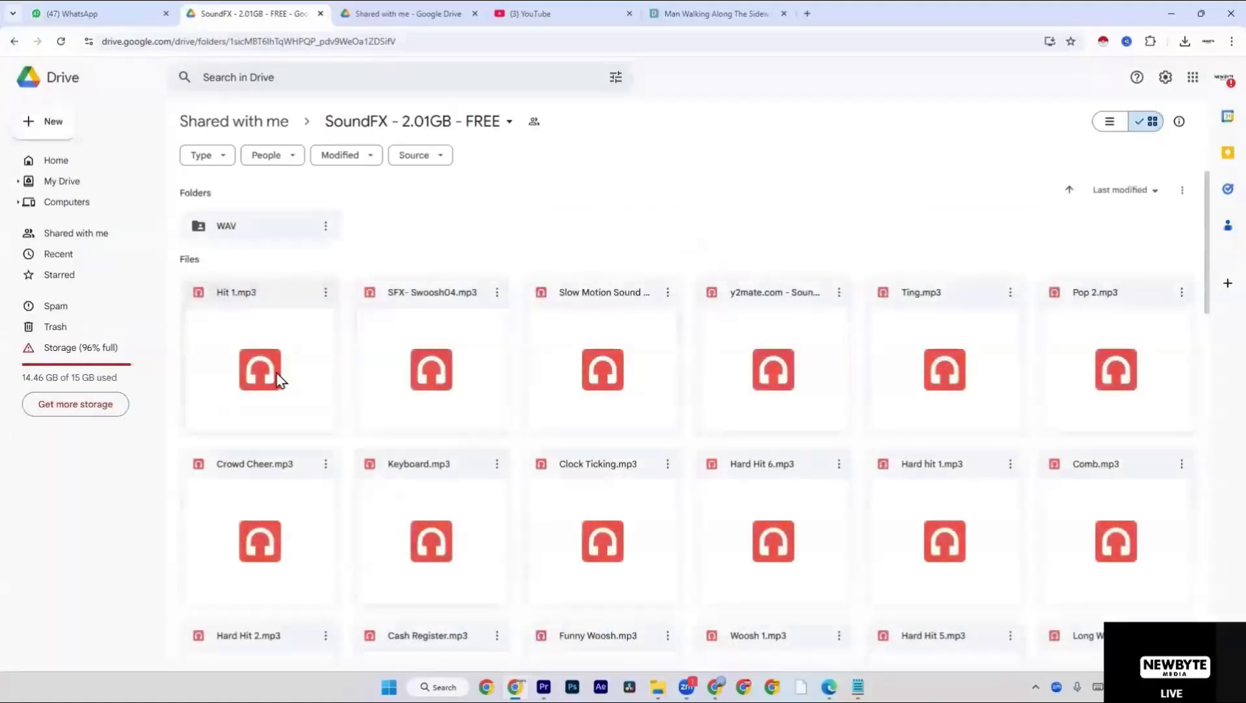
{"action": "double_click", "coordinate": [273, 408]}
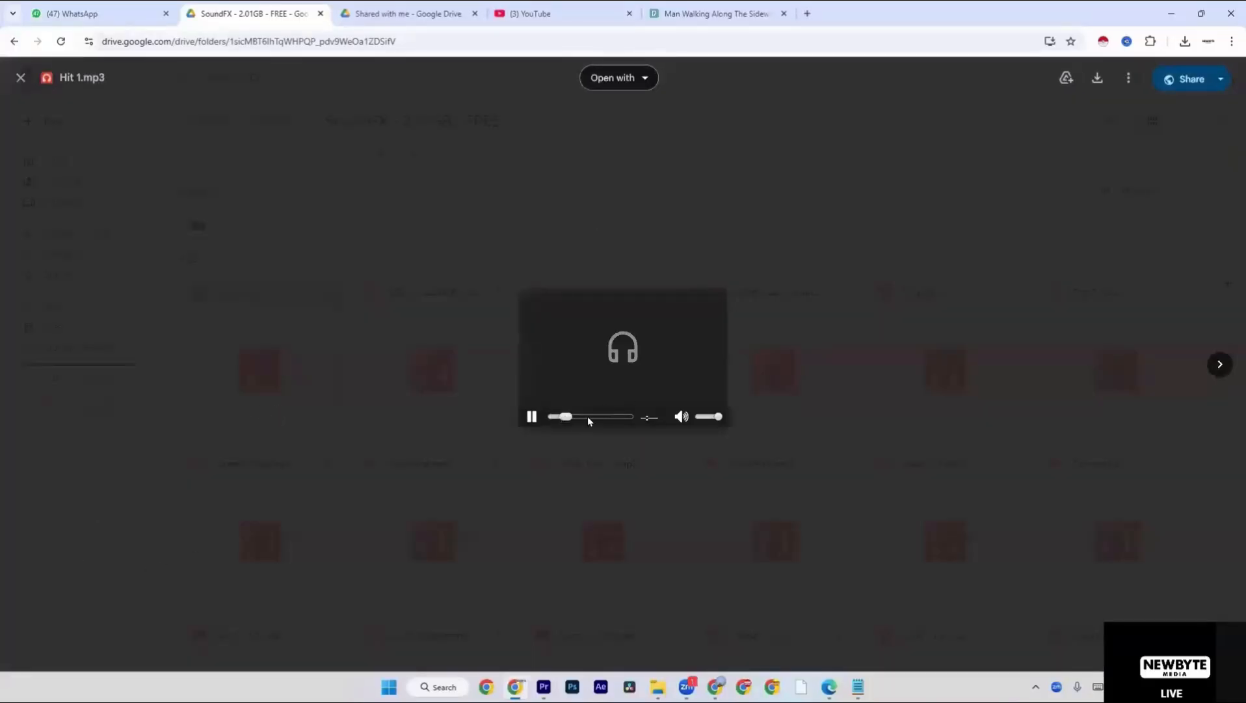
{"action": "left_click", "coordinate": [19, 80]}
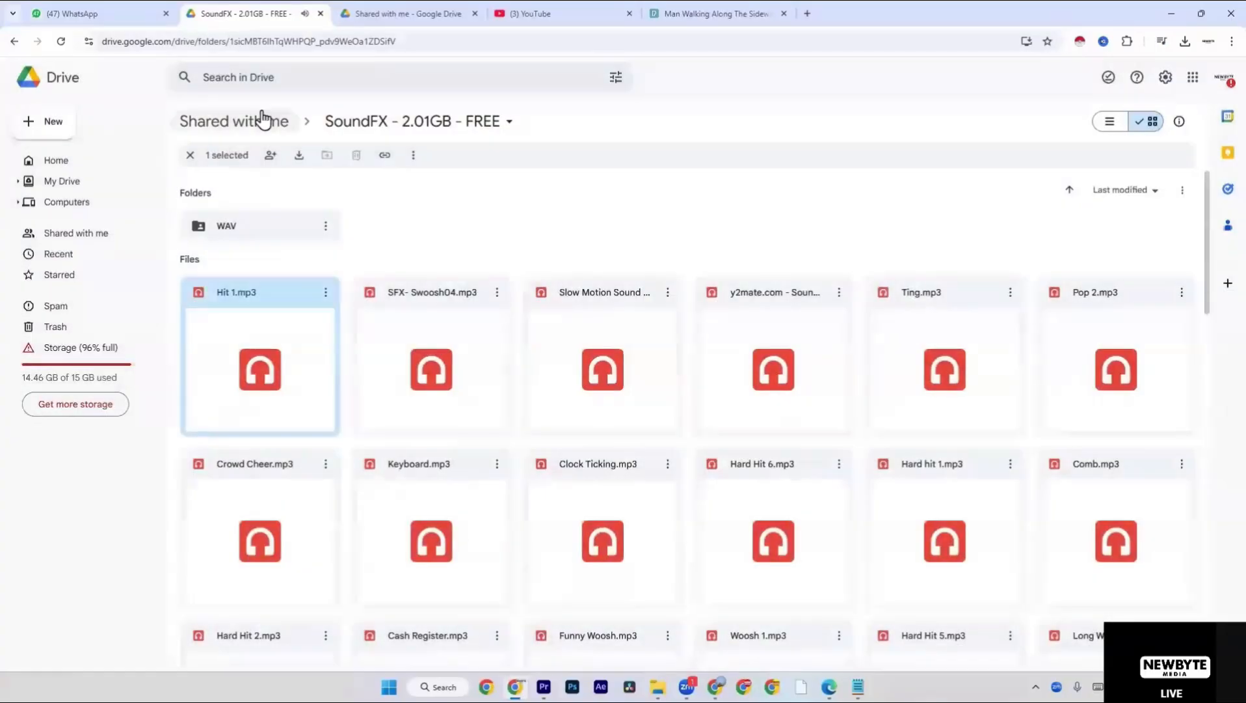
Reopen the shared Drive folder from the WhatsApp chat link and start downloading the Animation folder.
{"action": "left_click", "coordinate": [85, 10]}
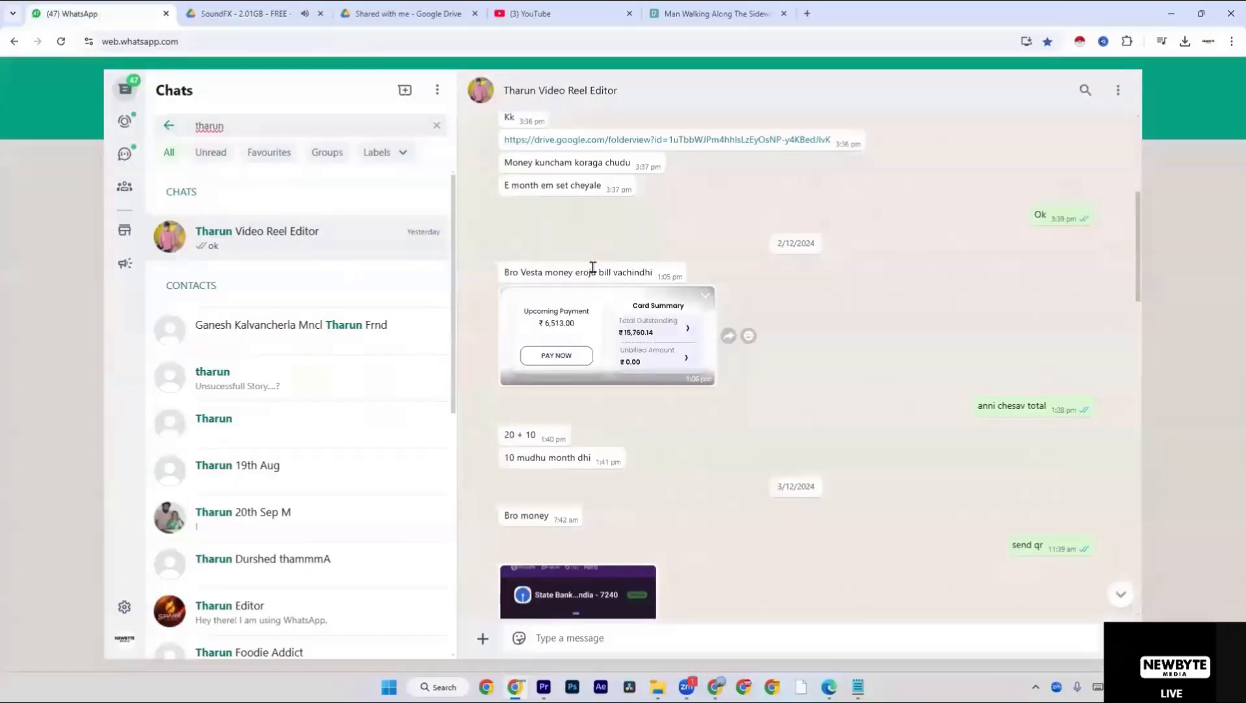
{"action": "left_click", "coordinate": [577, 140]}
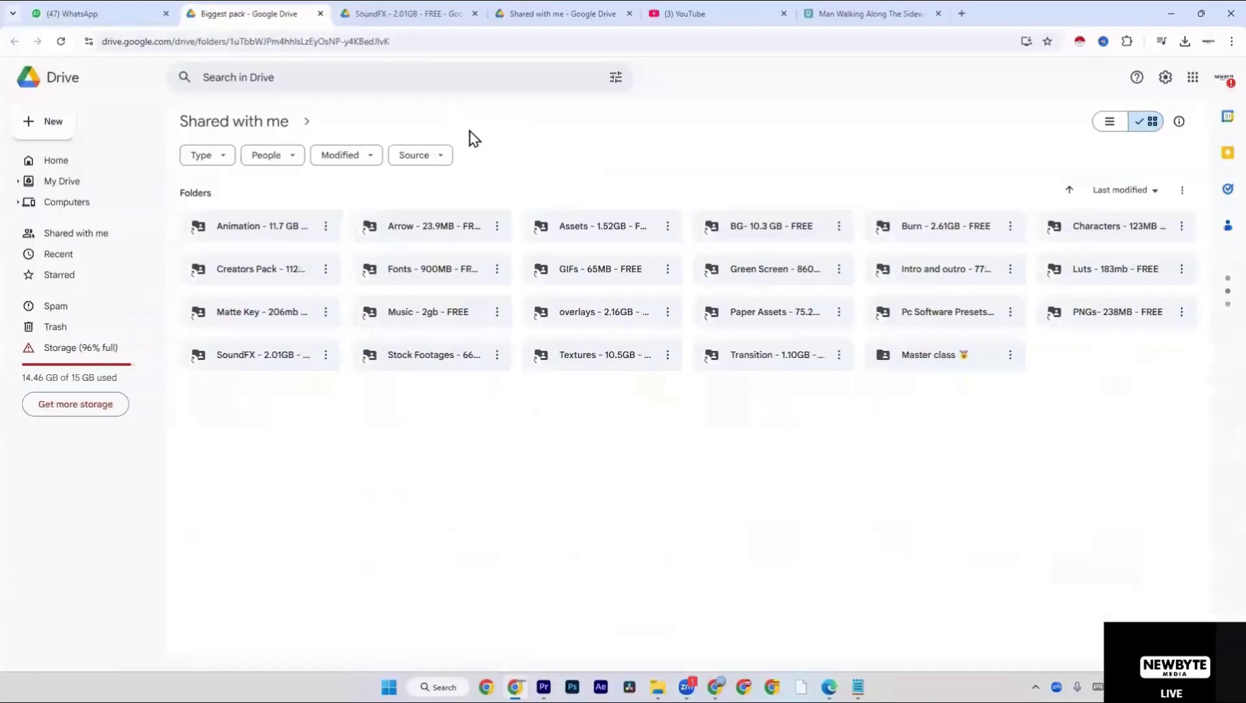
{"action": "right_click", "coordinate": [267, 233]}
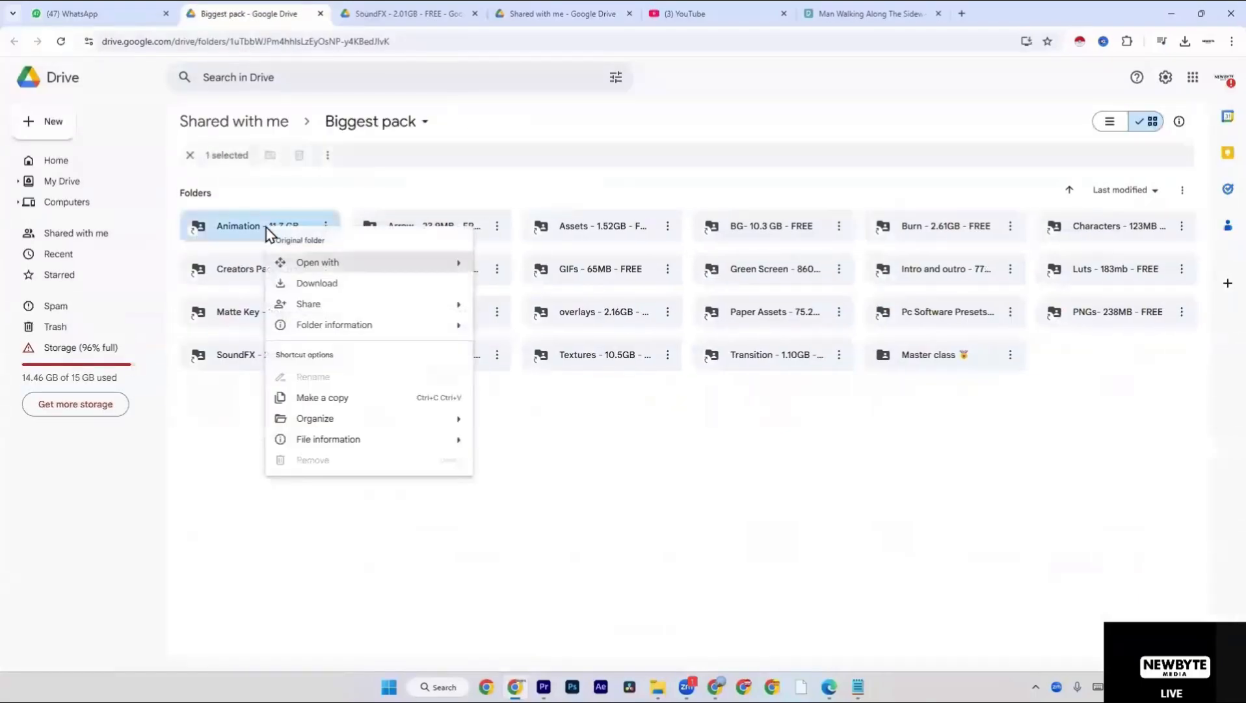
{"action": "left_click", "coordinate": [332, 284]}
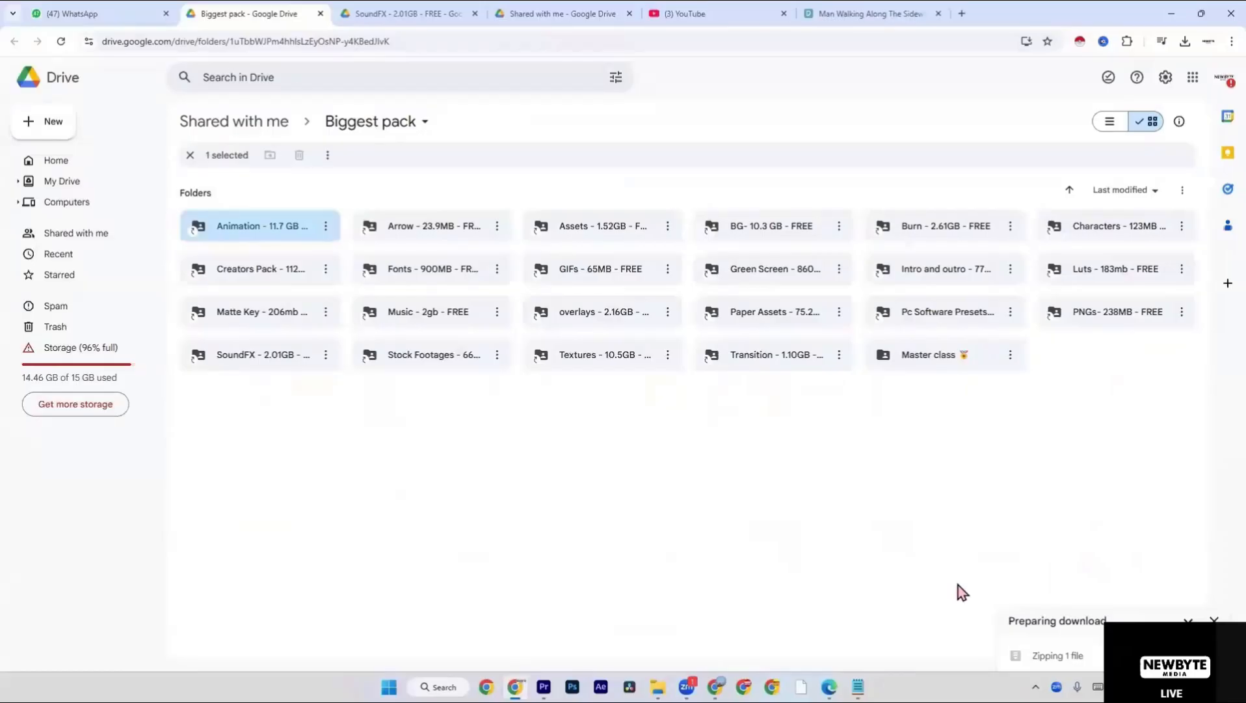
Look through the browser's recent download history and close it.
{"action": "left_click", "coordinate": [1185, 41]}
{"action": "scroll", "coordinate": [1116, 215], "scroll_direction": "down", "scroll_amount": 3}
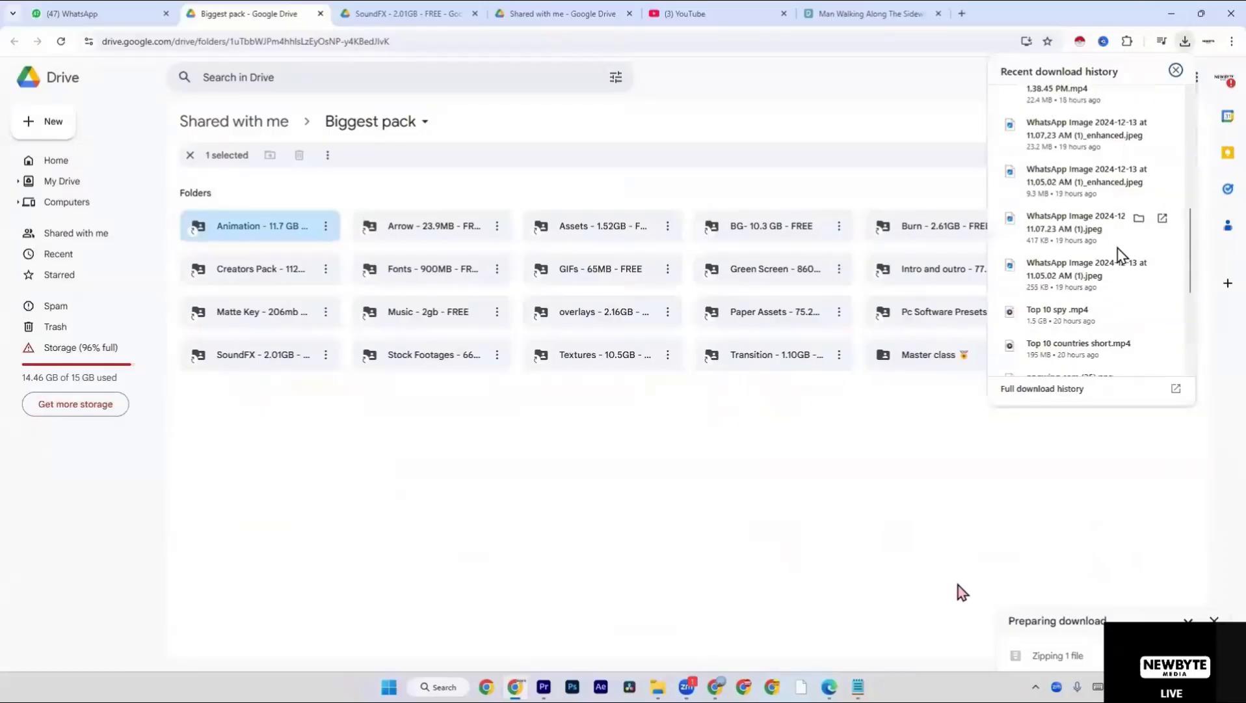
{"action": "scroll", "coordinate": [1120, 260], "scroll_direction": "down", "scroll_amount": 4}
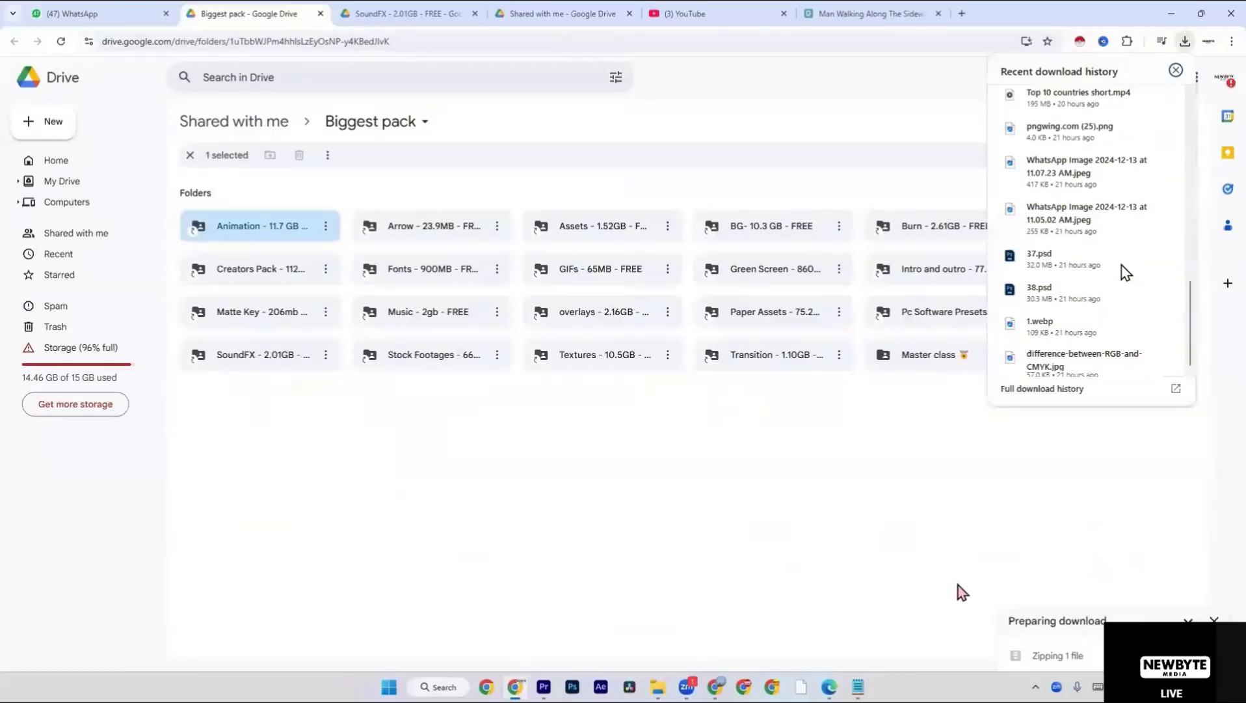
{"action": "left_click", "coordinate": [1127, 514]}
Show the download option for the Arrow, Assets and BG folders without downloading them.
{"action": "right_click", "coordinate": [457, 238]}
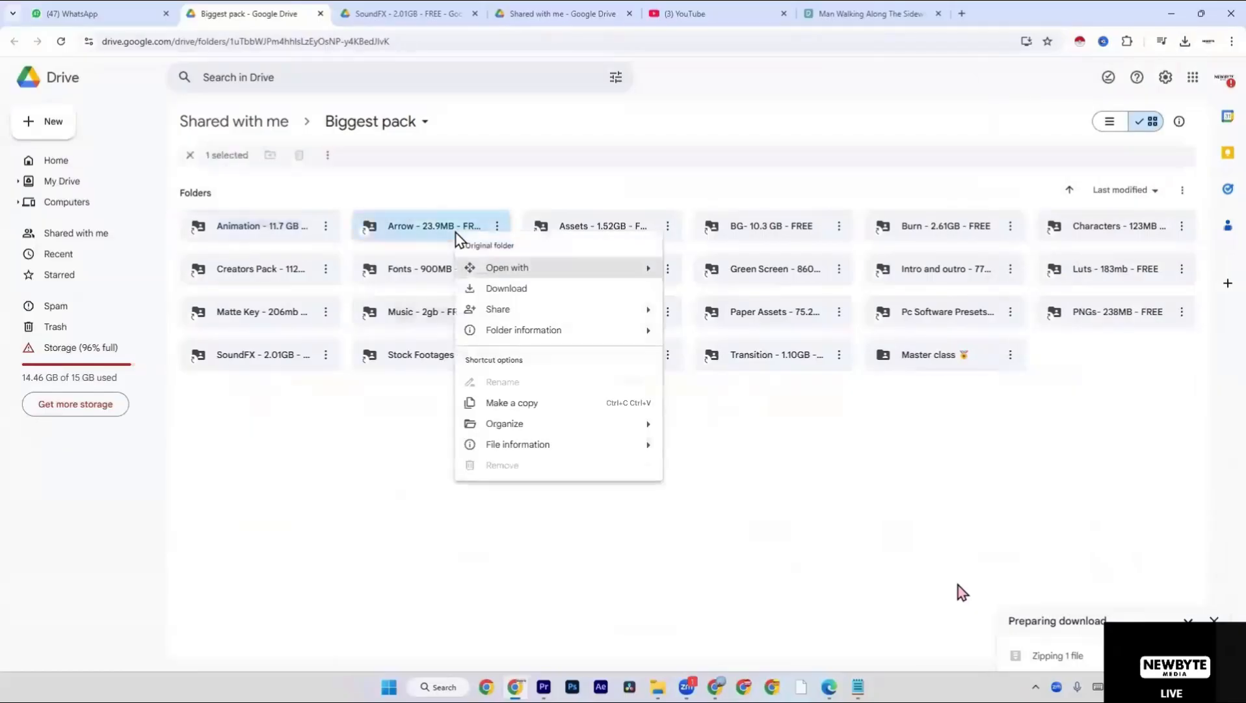
{"action": "right_click", "coordinate": [608, 223]}
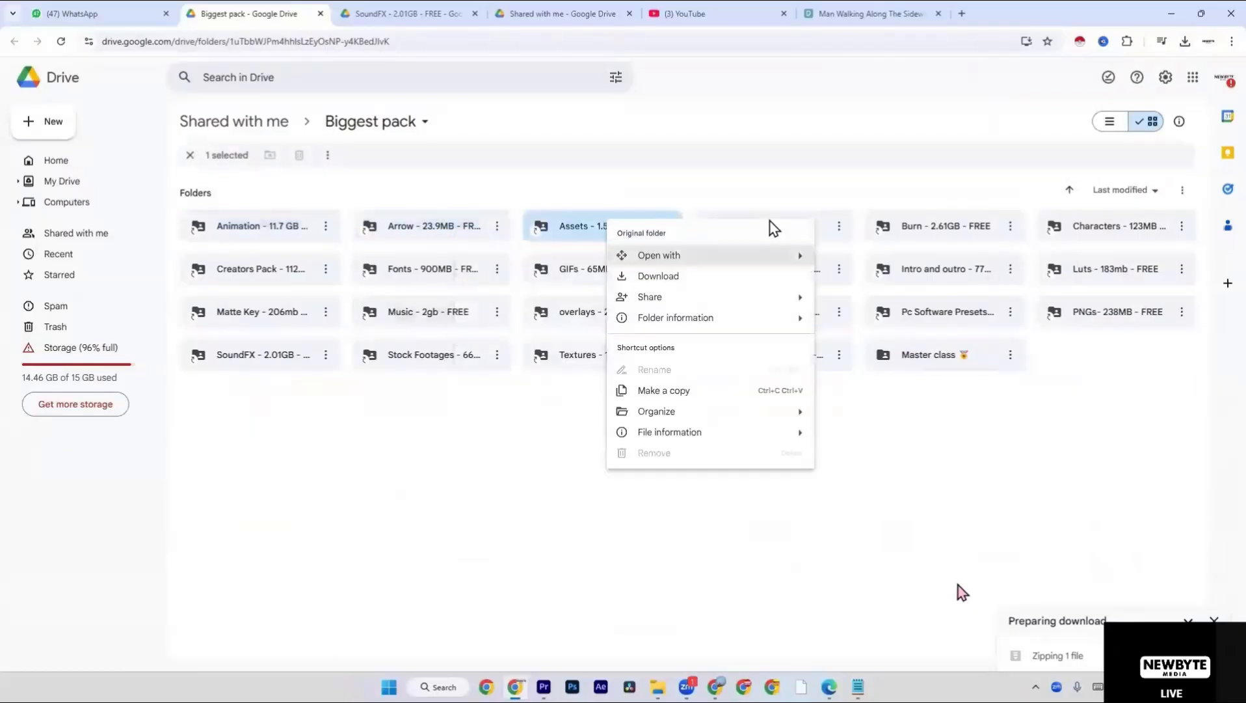
{"action": "right_click", "coordinate": [792, 215]}
{"action": "left_click", "coordinate": [808, 183]}
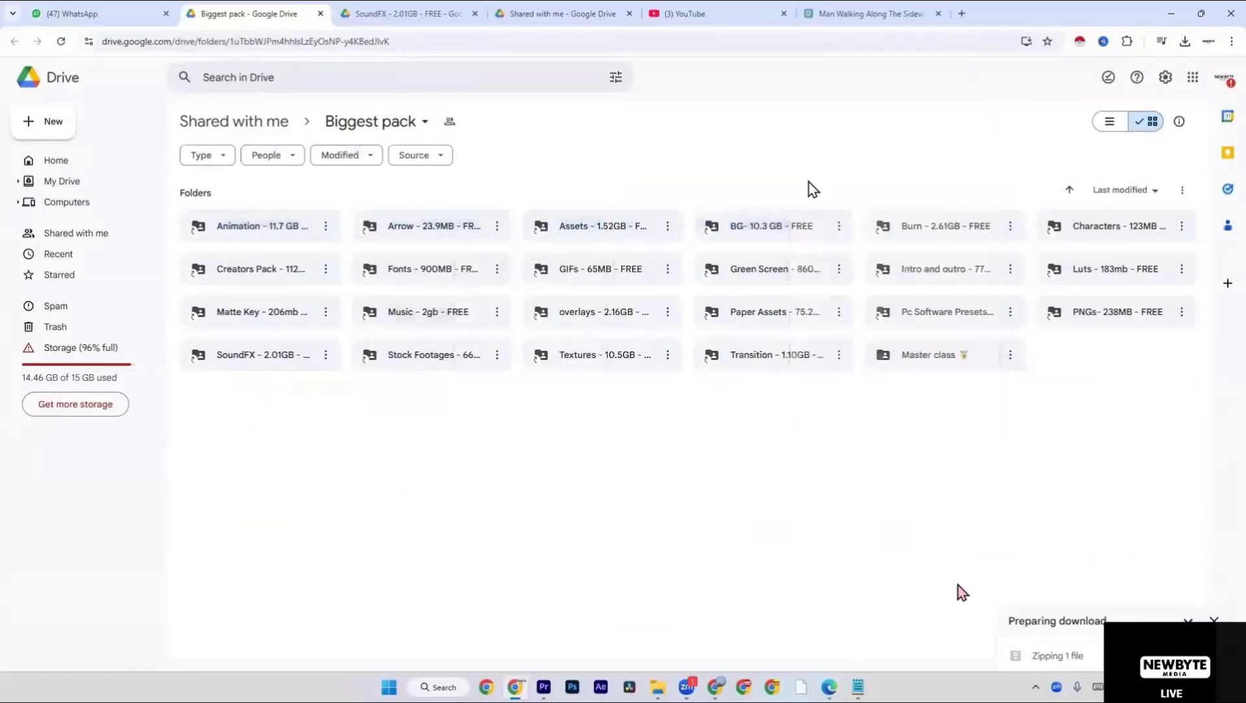
{"action": "right_click", "coordinate": [774, 180]}
{"action": "left_click", "coordinate": [677, 224]}
{"action": "right_click", "coordinate": [670, 230]}
{"action": "left_click", "coordinate": [668, 228]}
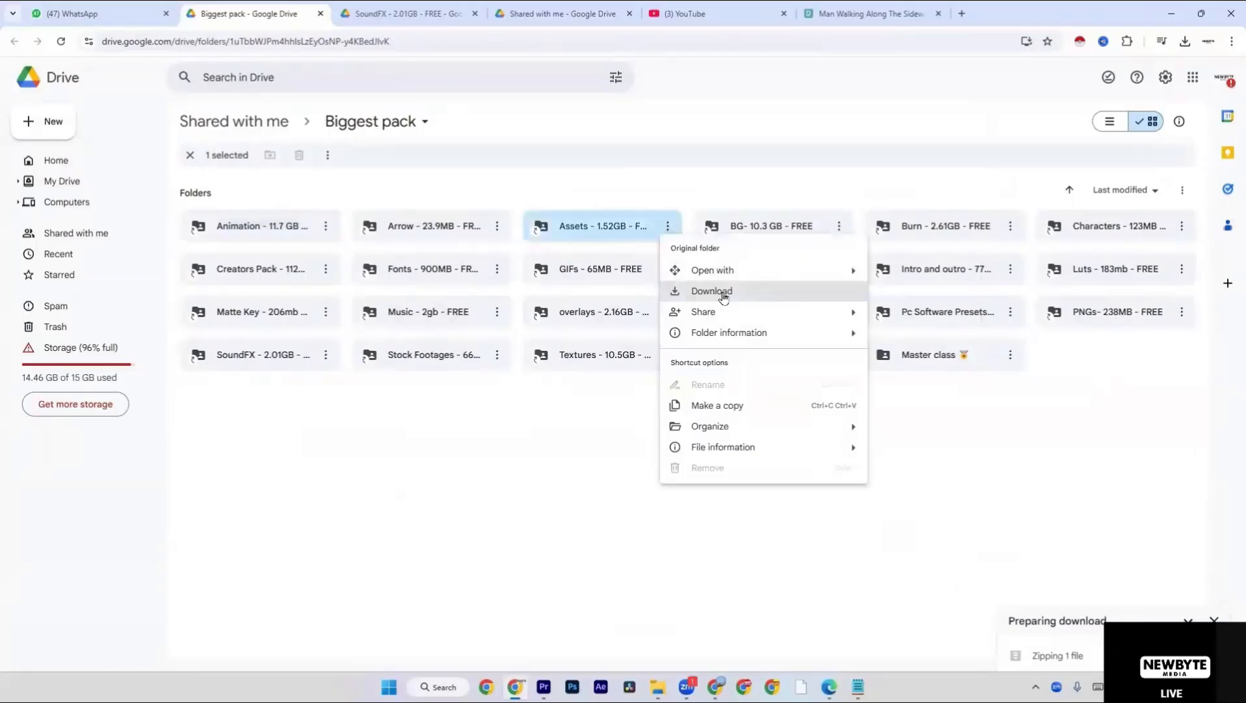
{"action": "left_click", "coordinate": [859, 203]}
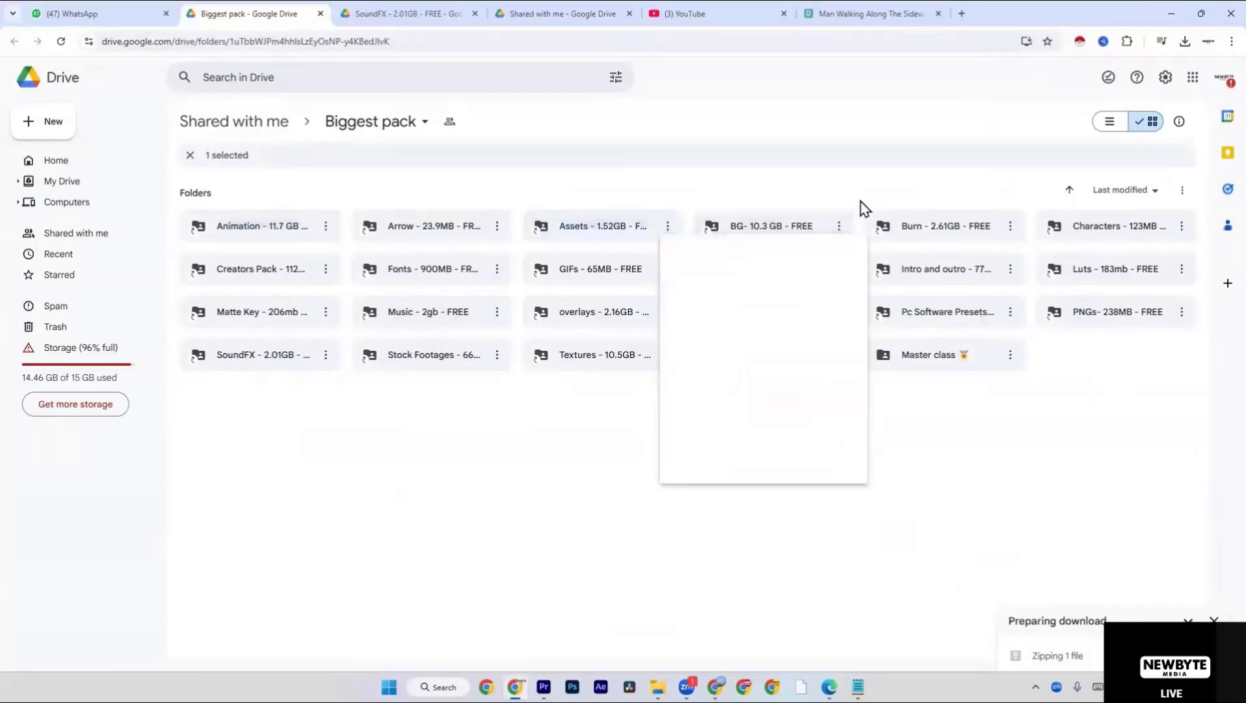
View the options for the Master class folder and cancel the pending Animation folder download.
{"action": "left_click", "coordinate": [961, 357]}
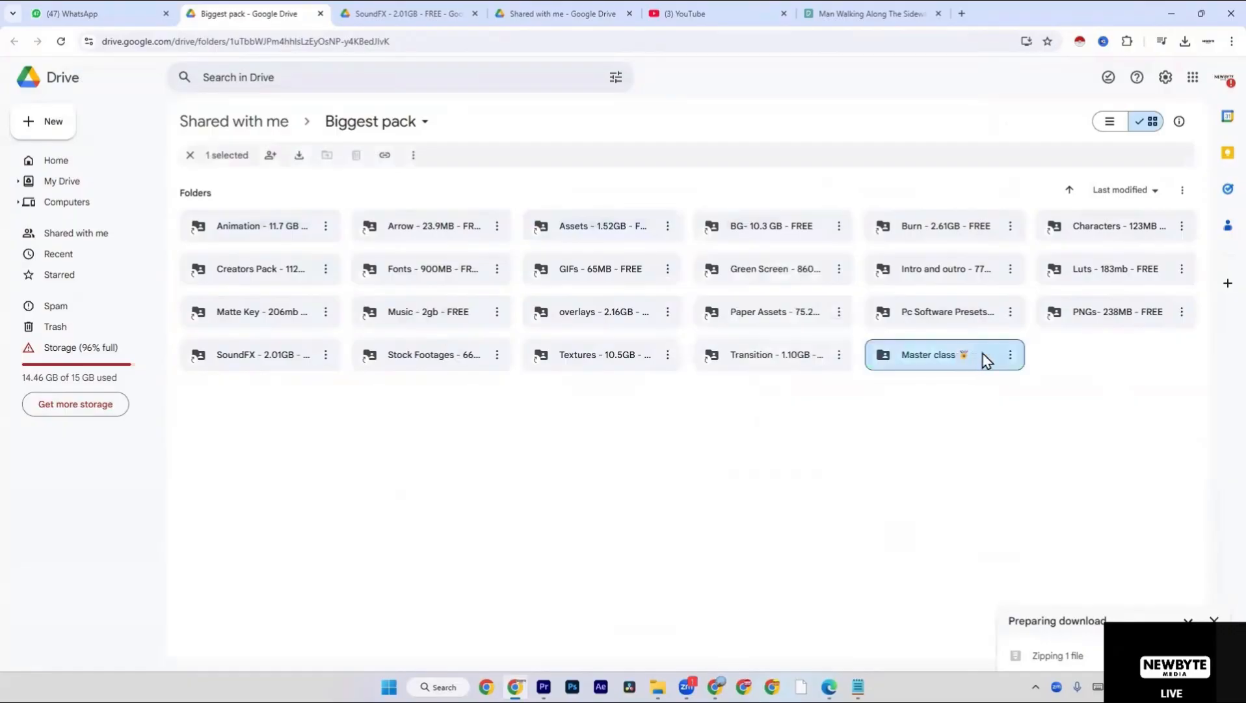
{"action": "left_click", "coordinate": [1010, 354]}
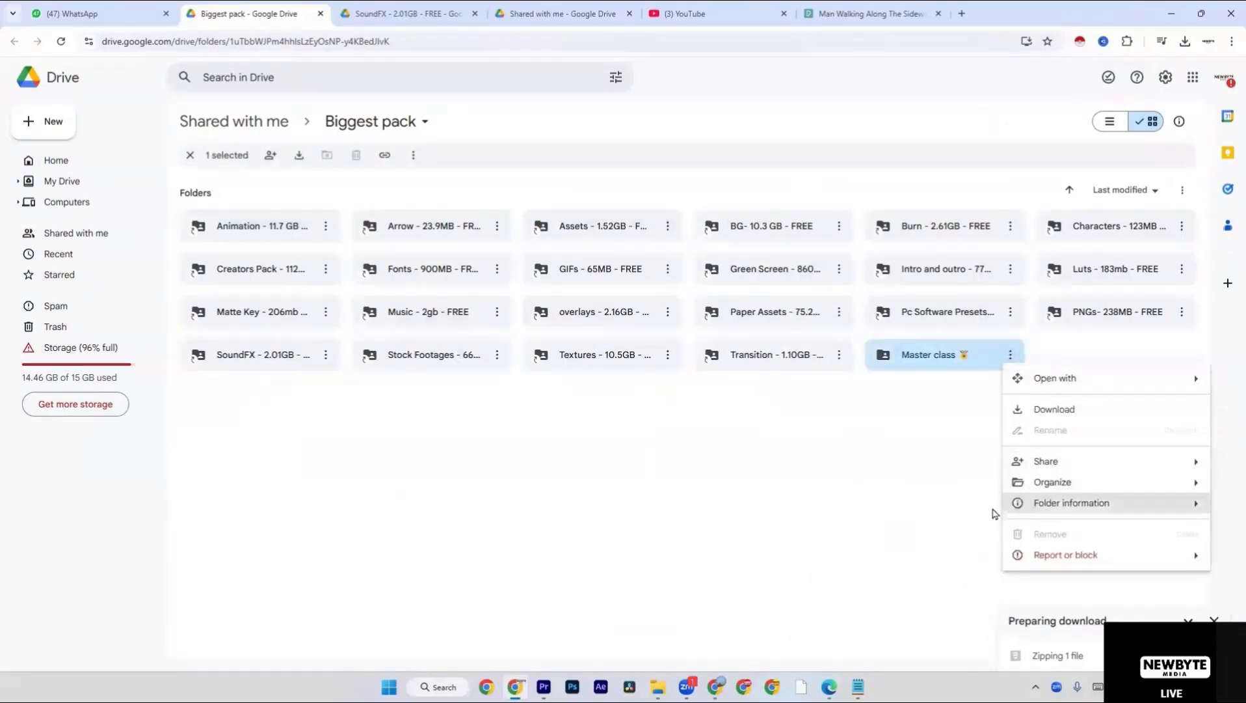
{"action": "left_click", "coordinate": [976, 509]}
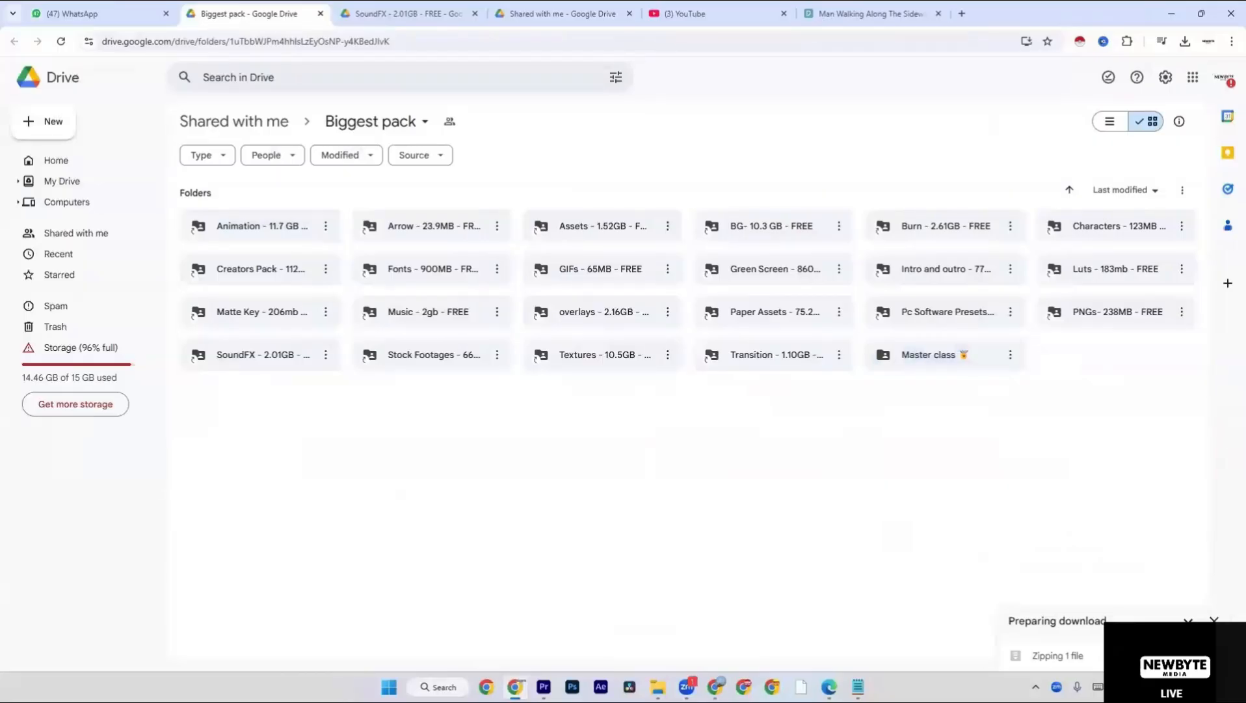
{"action": "left_click", "coordinate": [1202, 655]}
Switch to File Explorer and browse the Downloads folder for the downloaded asset archives.
{"action": "key", "text": "alt+Tab"}
{"action": "key", "text": "Tab"}
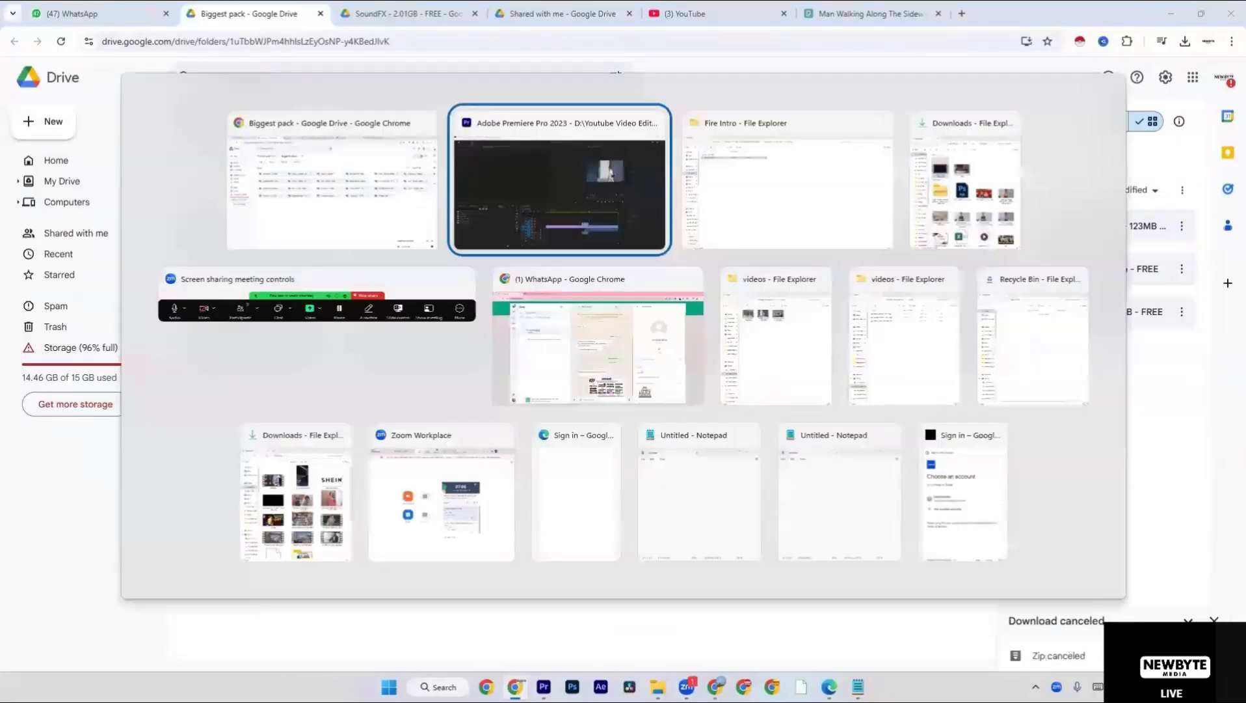
{"action": "left_click", "coordinate": [41, 222]}
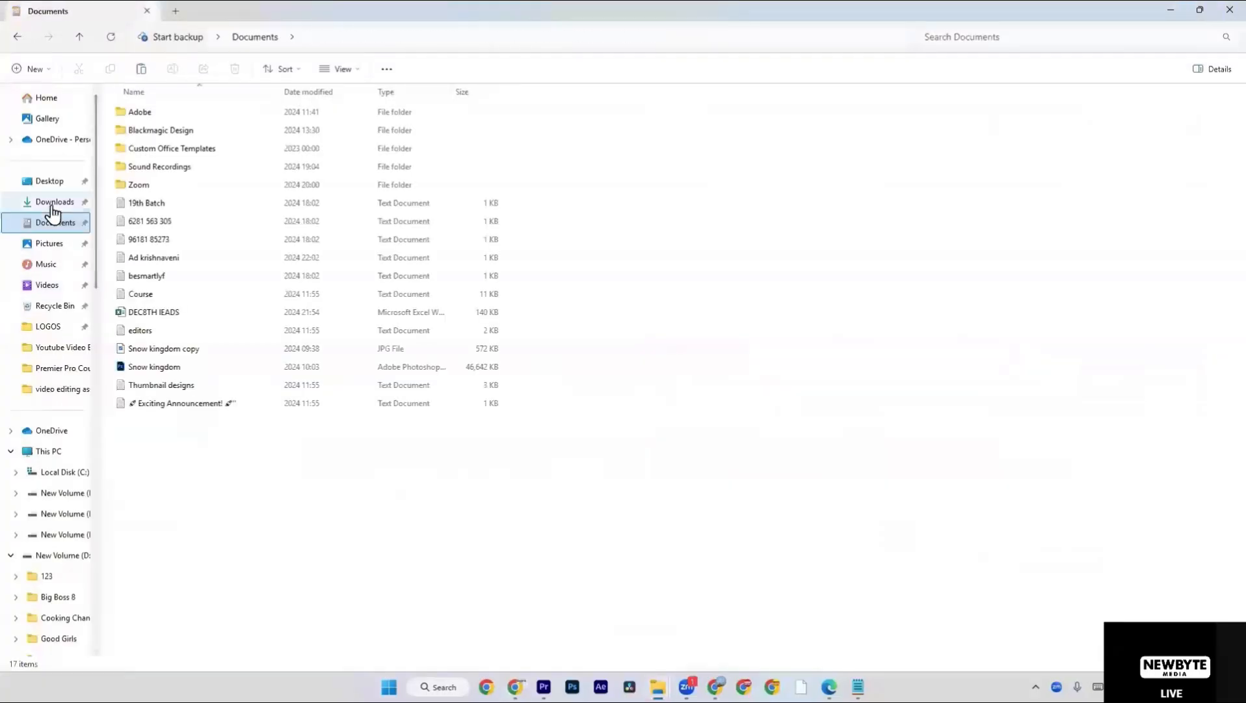
{"action": "left_click", "coordinate": [52, 203]}
{"action": "scroll", "coordinate": [366, 327], "scroll_direction": "down", "scroll_amount": 3}
{"action": "scroll", "coordinate": [367, 328], "scroll_direction": "down", "scroll_amount": 10}
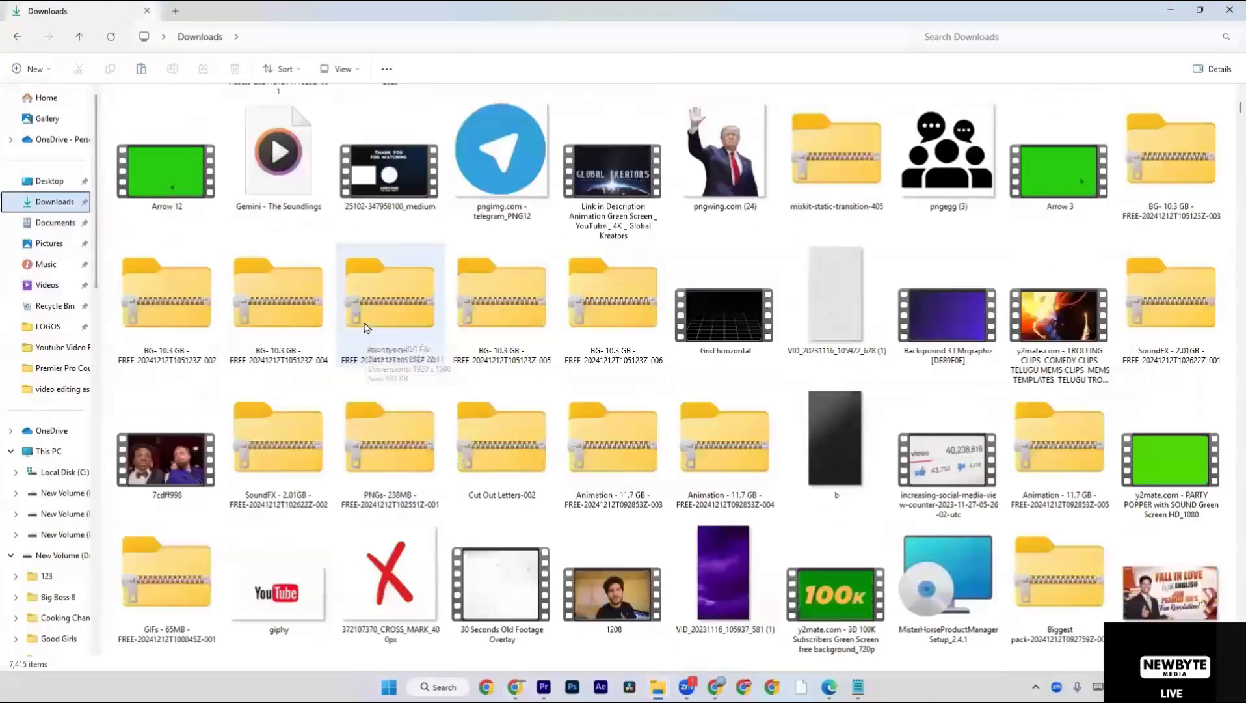
{"action": "scroll", "coordinate": [366, 327], "scroll_direction": "up", "scroll_amount": 3}
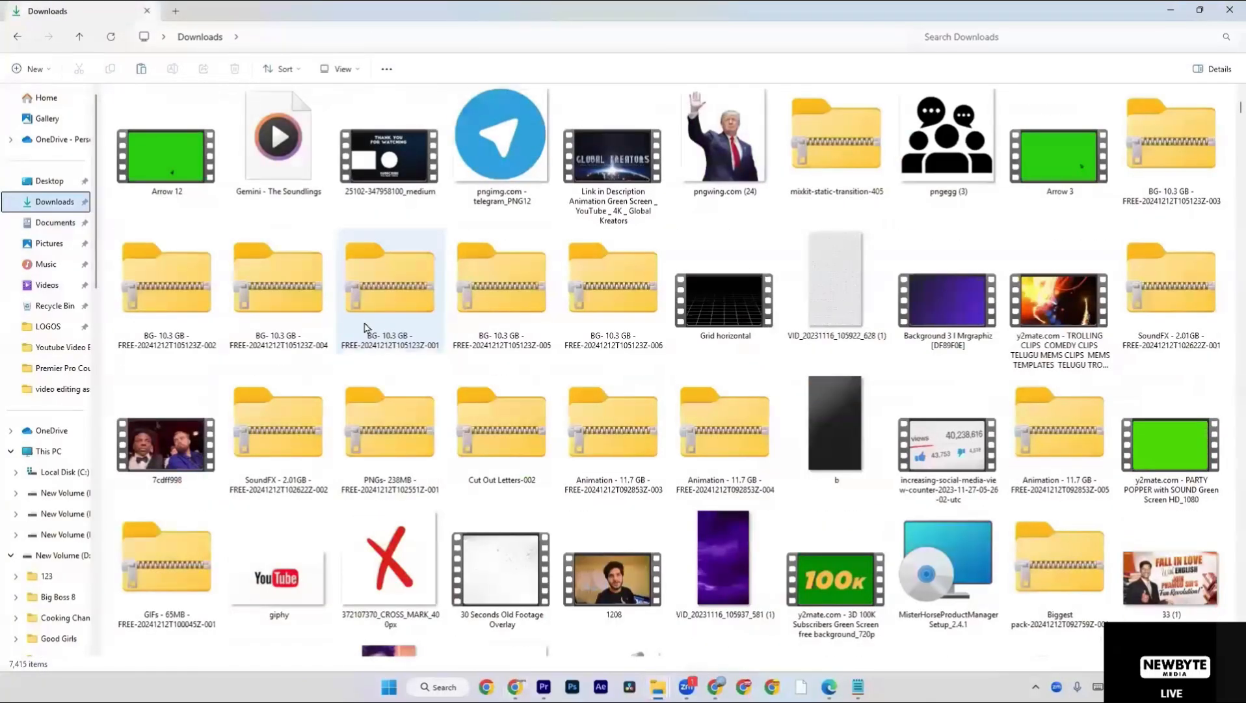
Extract the SoundFX - 2.01GB - FREE-20241212T102622Z-002 archive to its default folder in Downloads.
{"action": "left_click", "coordinate": [284, 340]}
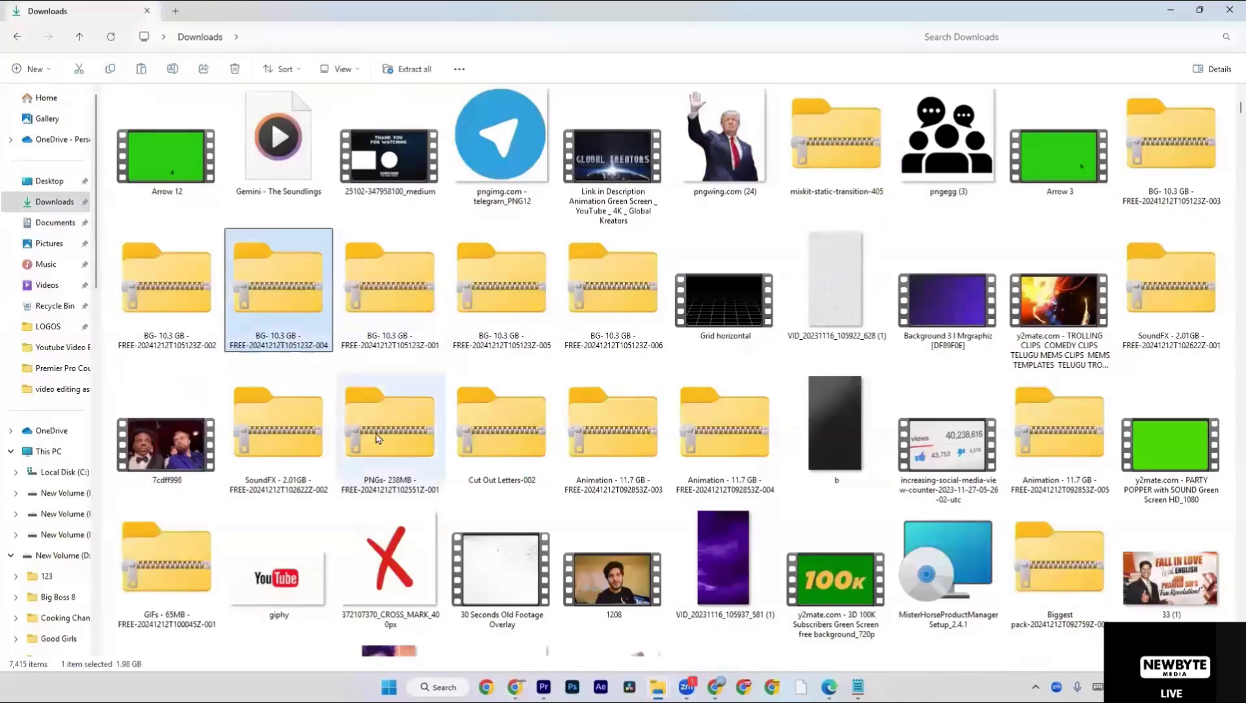
{"action": "left_click", "coordinate": [308, 453]}
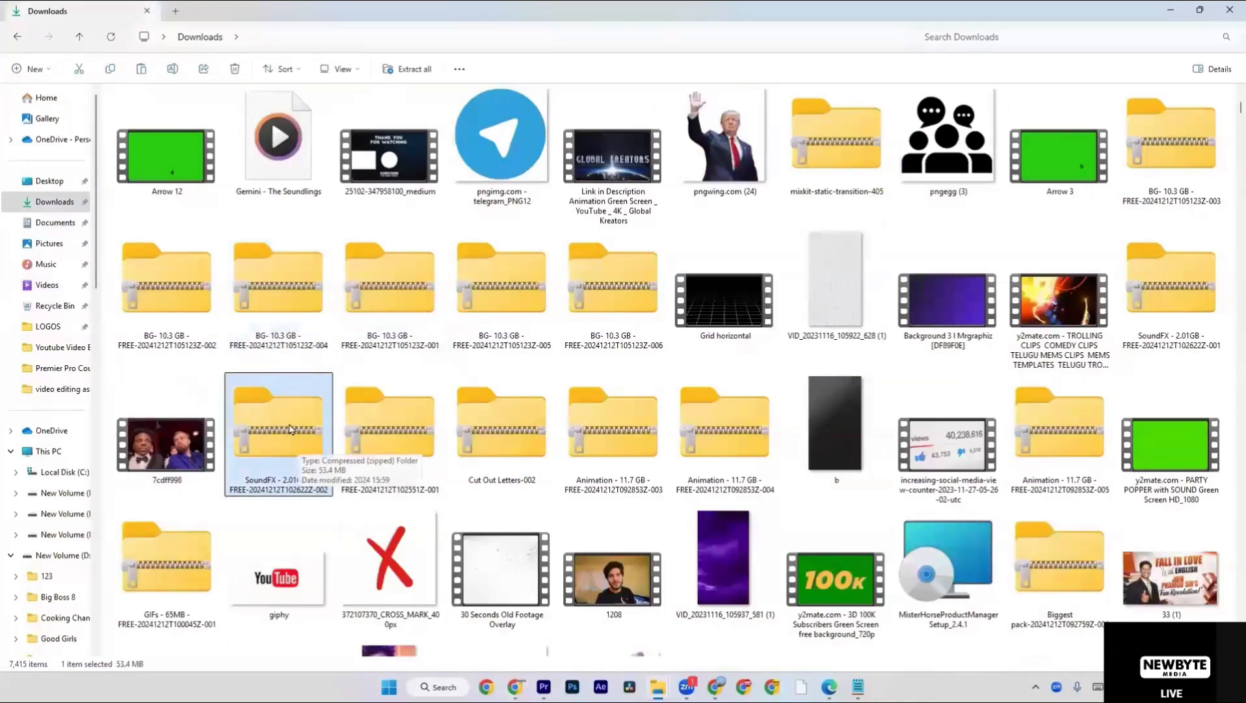
{"action": "right_click", "coordinate": [290, 430]}
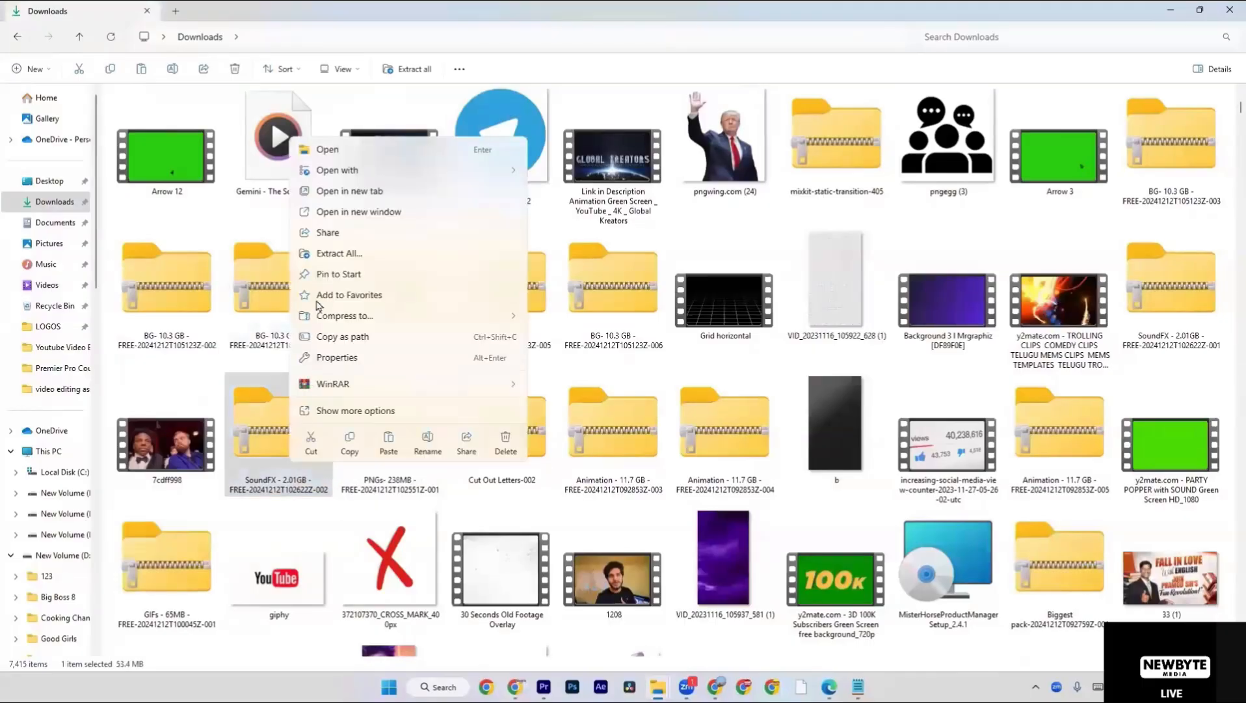
{"action": "left_click", "coordinate": [339, 253]}
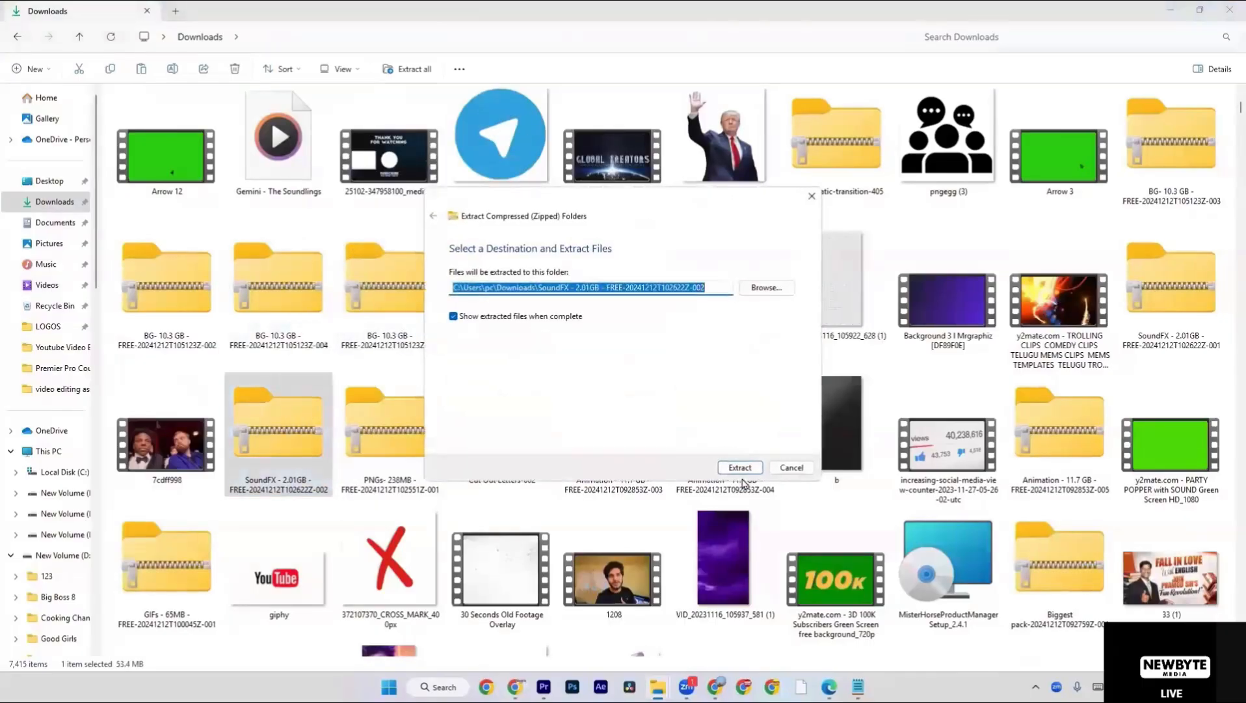
{"action": "left_click", "coordinate": [740, 467]}
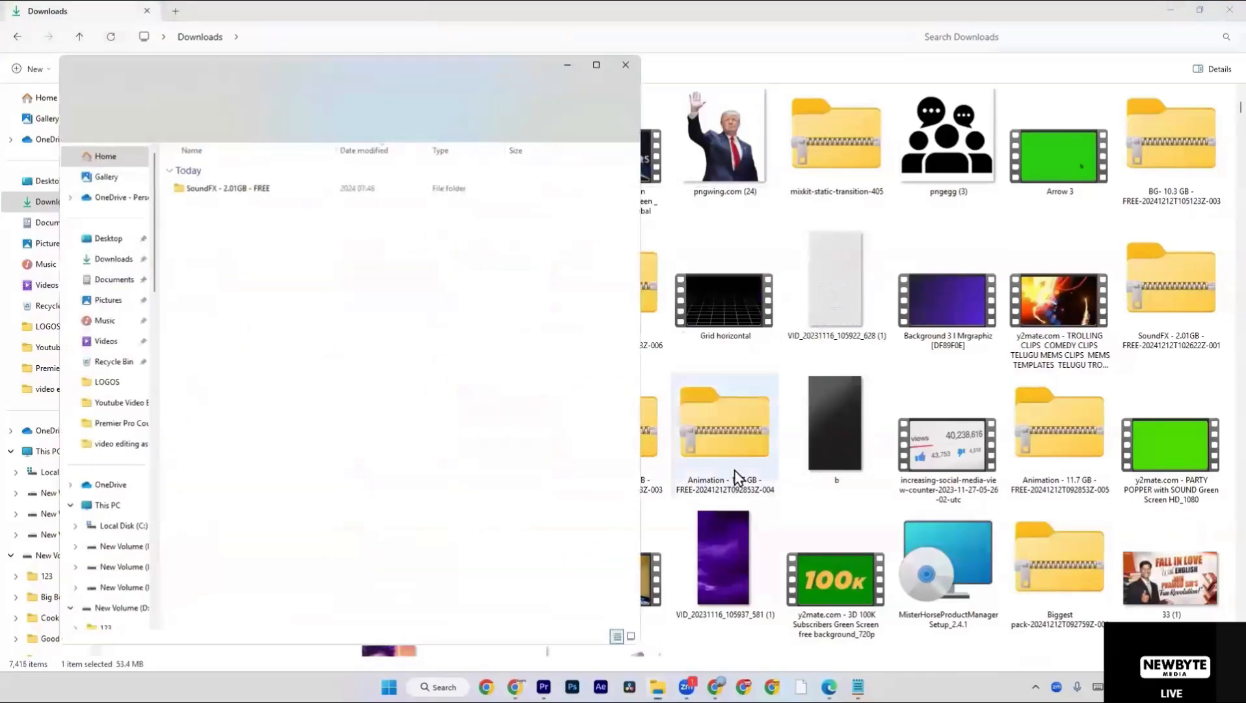
Preview dark wavy.gif in the WAV subfolder of the extracted SoundFX folder and return to Downloads.
{"action": "double_click", "coordinate": [312, 190]}
{"action": "double_click", "coordinate": [312, 190]}
{"action": "double_click", "coordinate": [312, 190]}
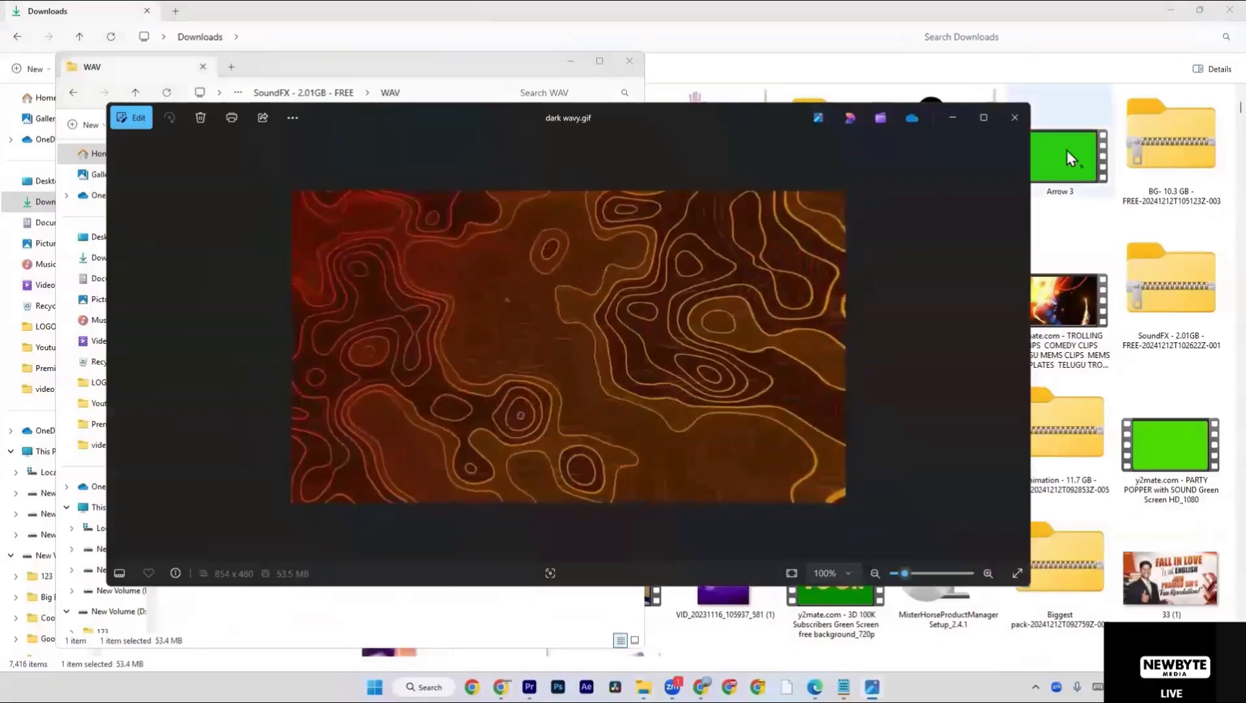
{"action": "left_click", "coordinate": [1015, 117]}
{"action": "left_click", "coordinate": [600, 60]}
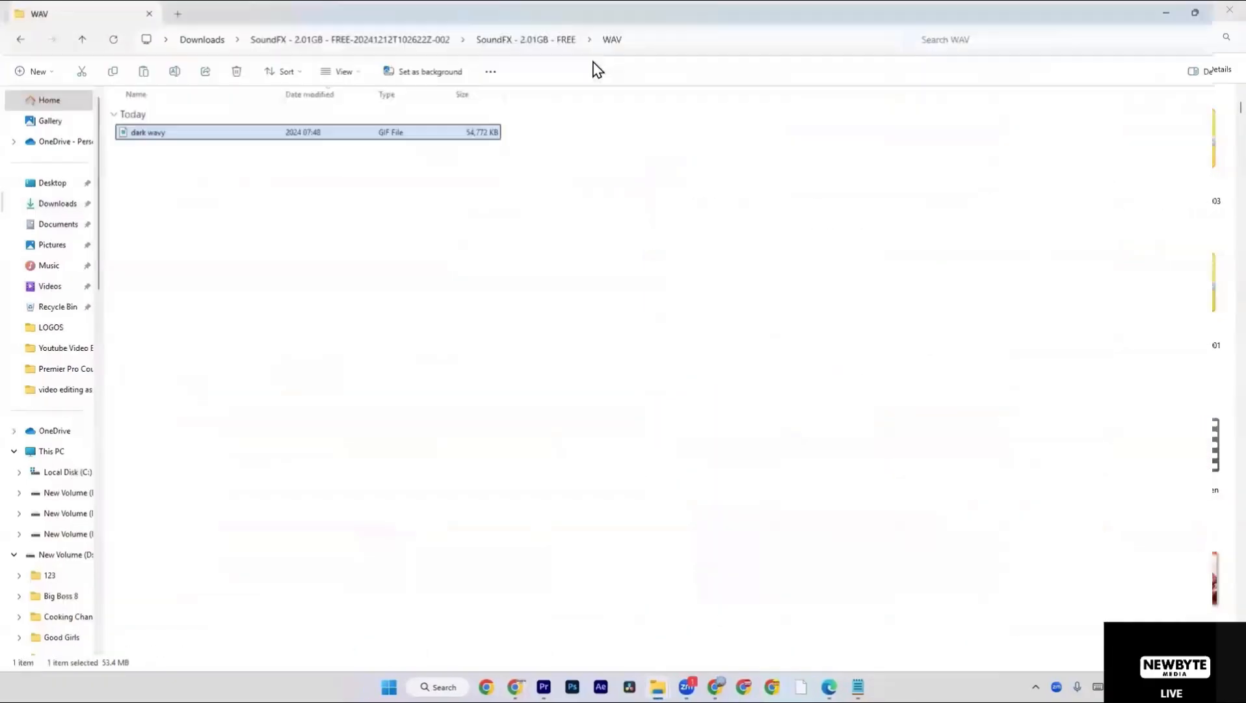
{"action": "left_click", "coordinate": [392, 37]}
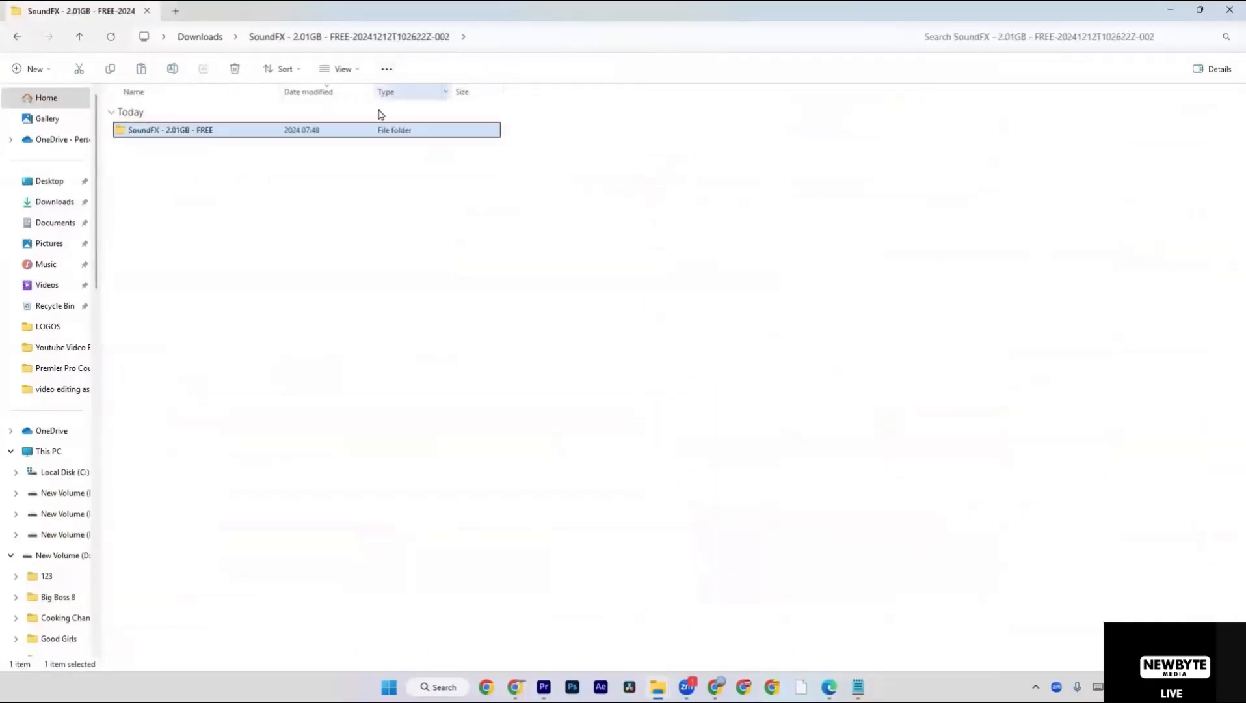
{"action": "left_click", "coordinate": [357, 172]}
{"action": "key", "text": "alt+Up"}
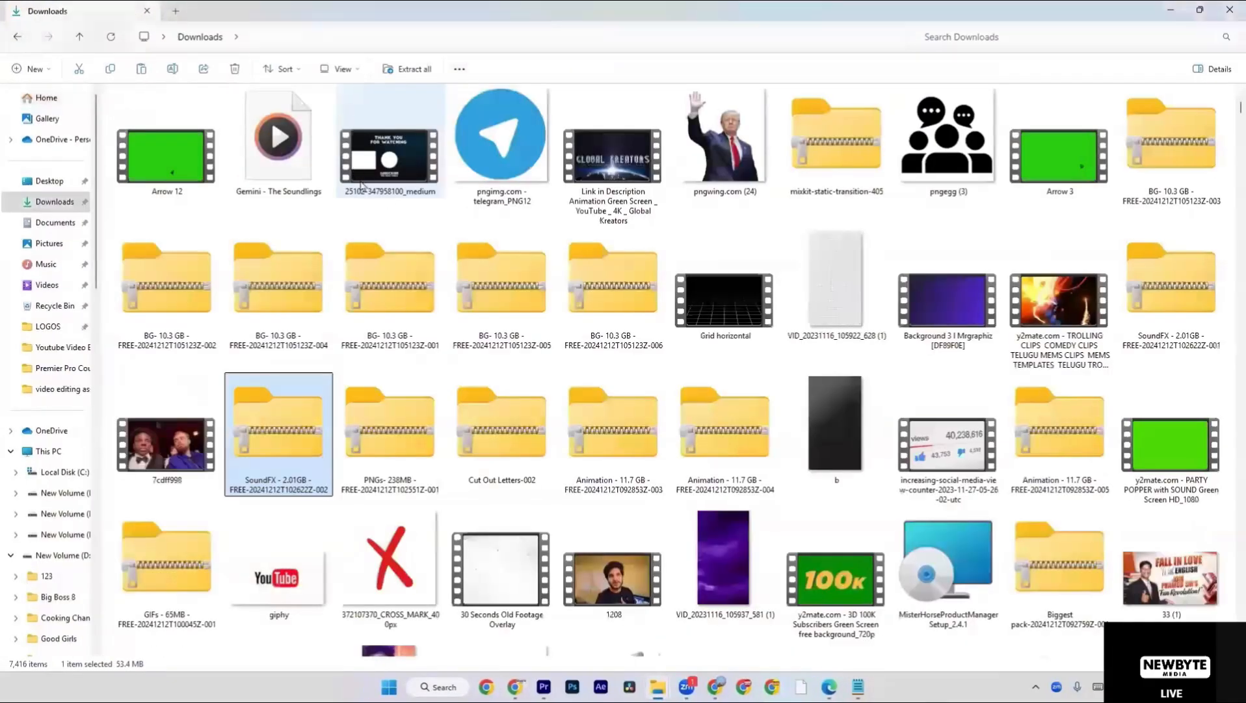
Open the Cut Out Letters-002 archive, play its first letter clip and look through the remaining clips.
{"action": "left_click", "coordinate": [491, 459]}
{"action": "double_click", "coordinate": [491, 460]}
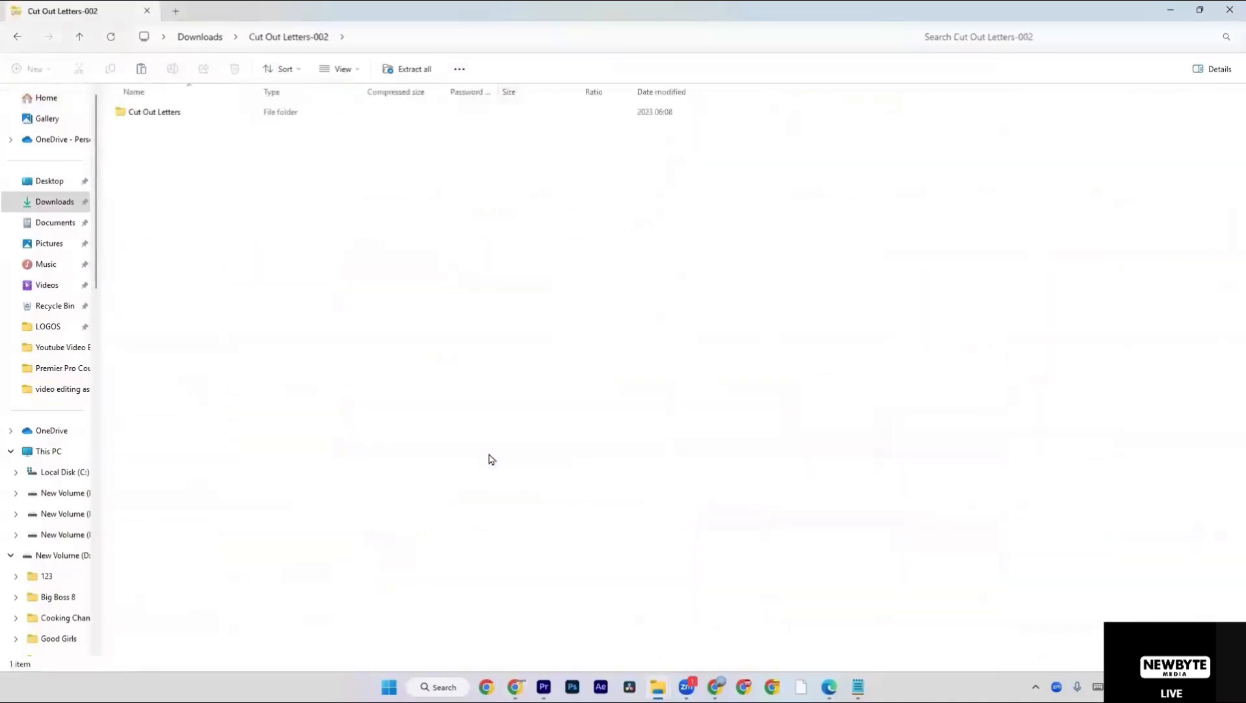
{"action": "double_click", "coordinate": [228, 117]}
{"action": "left_click", "coordinate": [227, 117]}
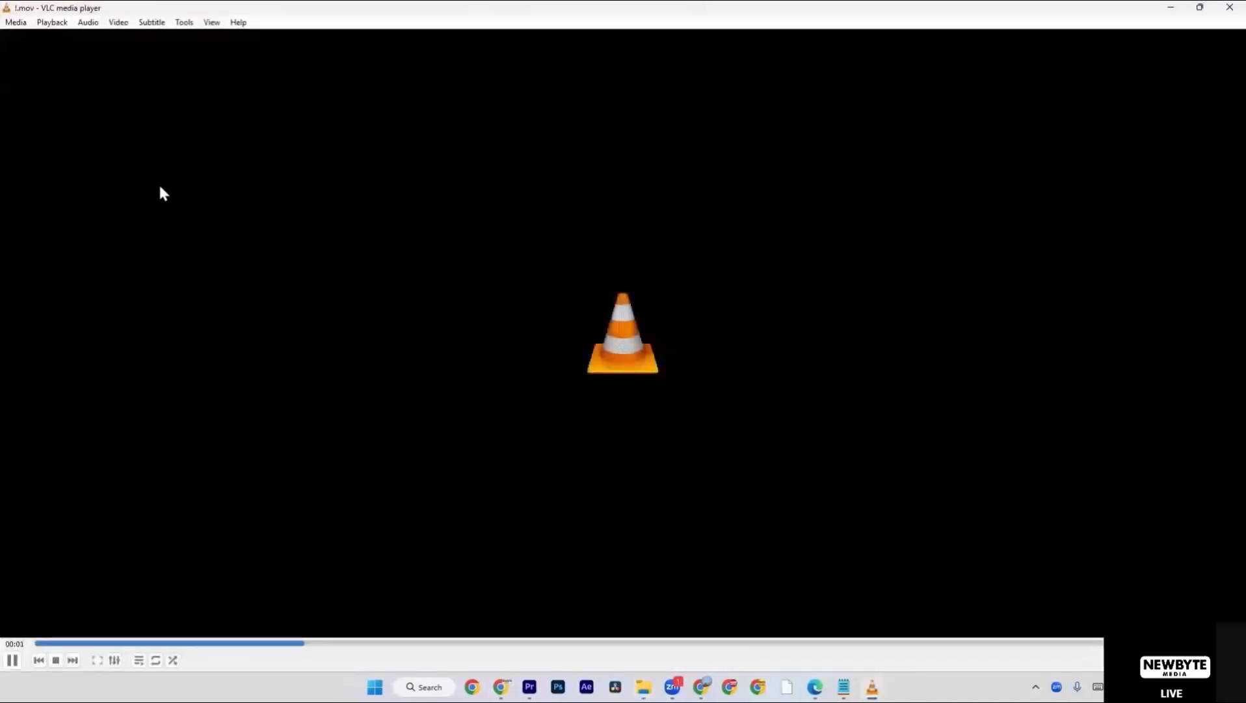
{"action": "left_click", "coordinate": [1220, 8]}
{"action": "scroll", "coordinate": [383, 309], "scroll_direction": "down", "scroll_amount": 2}
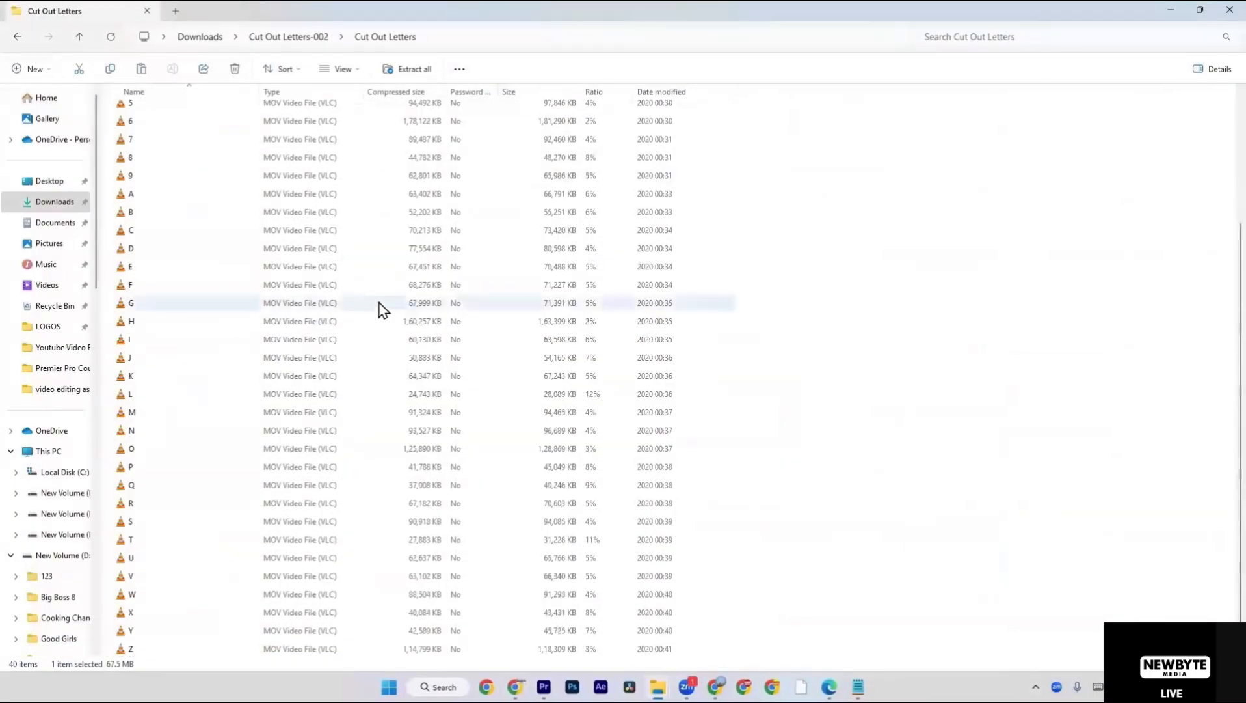
{"action": "left_click", "coordinate": [289, 37]}
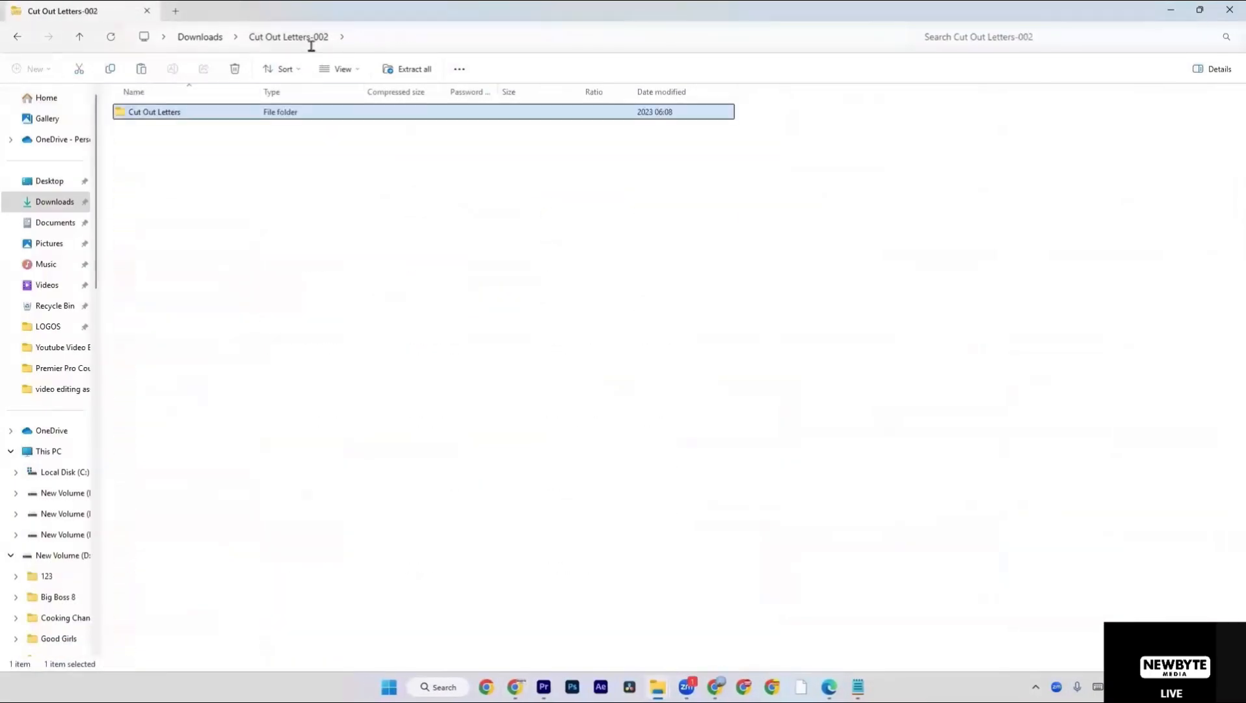
Return to the Downloads folder and open the GIFs - 65MB - FREE-20241212T100045Z-001 archive.
{"action": "left_click", "coordinate": [221, 40]}
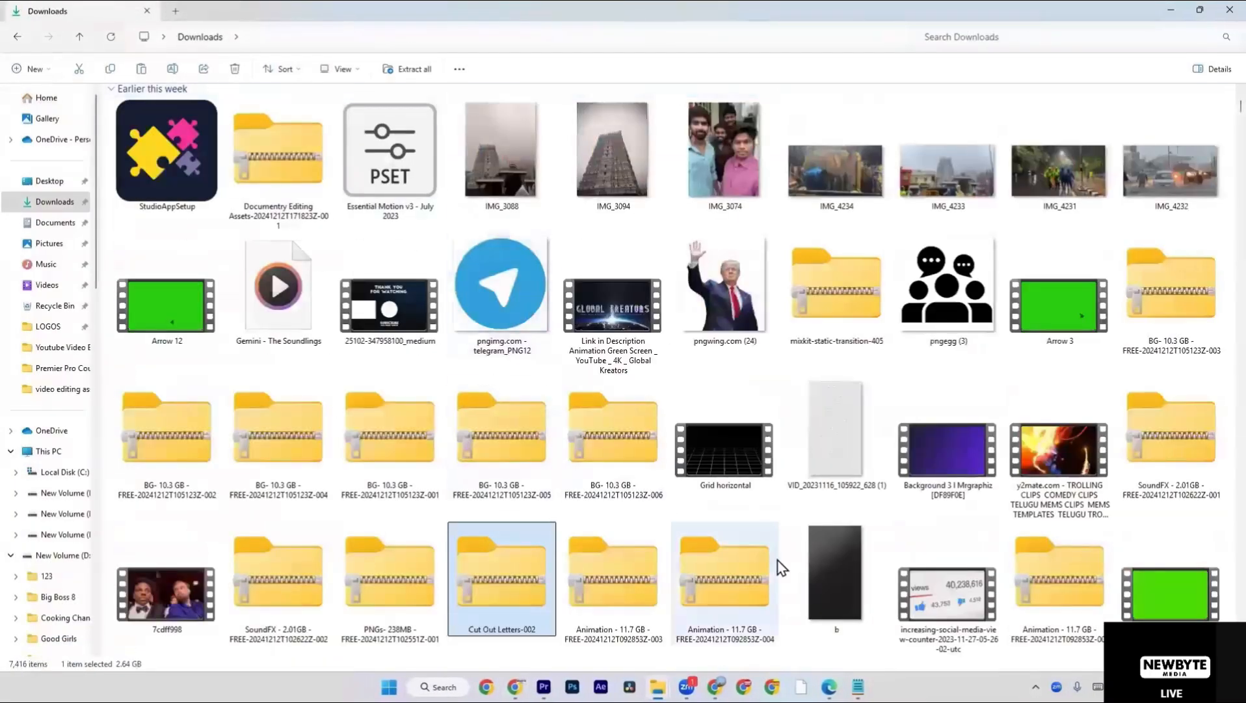
{"action": "scroll", "coordinate": [780, 567], "scroll_direction": "down", "scroll_amount": 5}
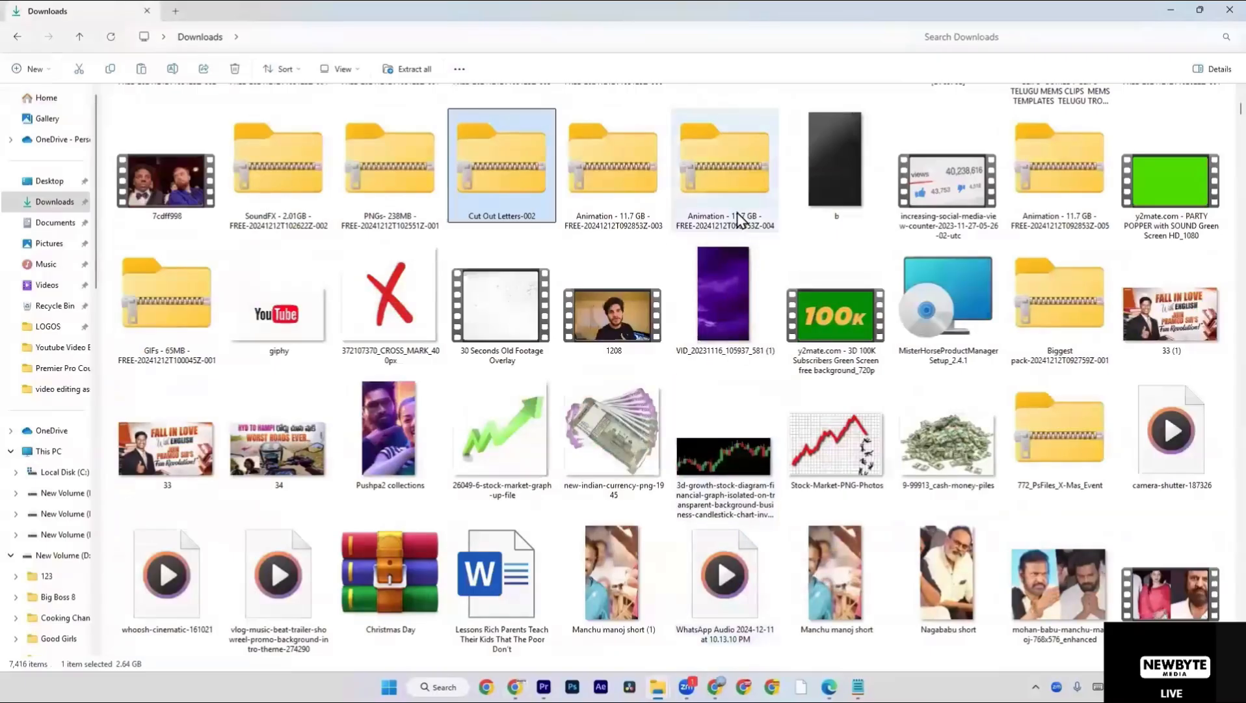
{"action": "double_click", "coordinate": [168, 362]}
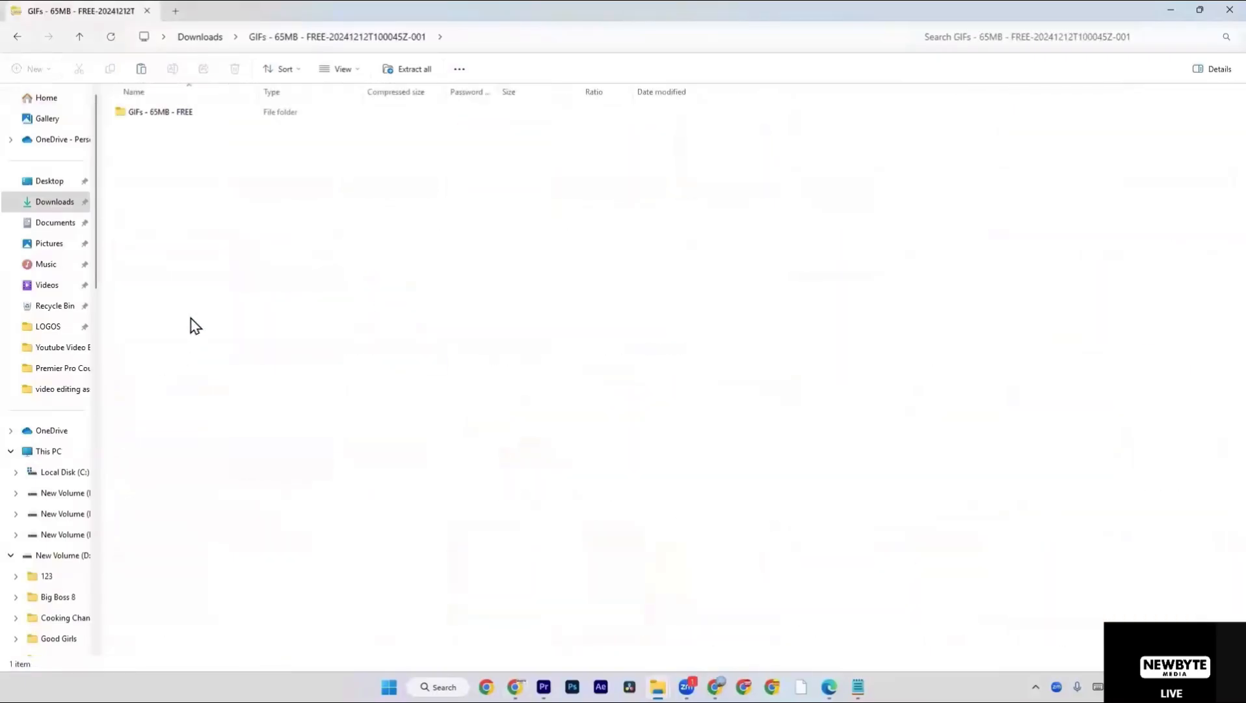
Go back to Downloads and look for the extracted GIFs folder among the items whose names start with g.
{"action": "key", "text": "alt+Left"}
{"action": "type", "text": "gip"}
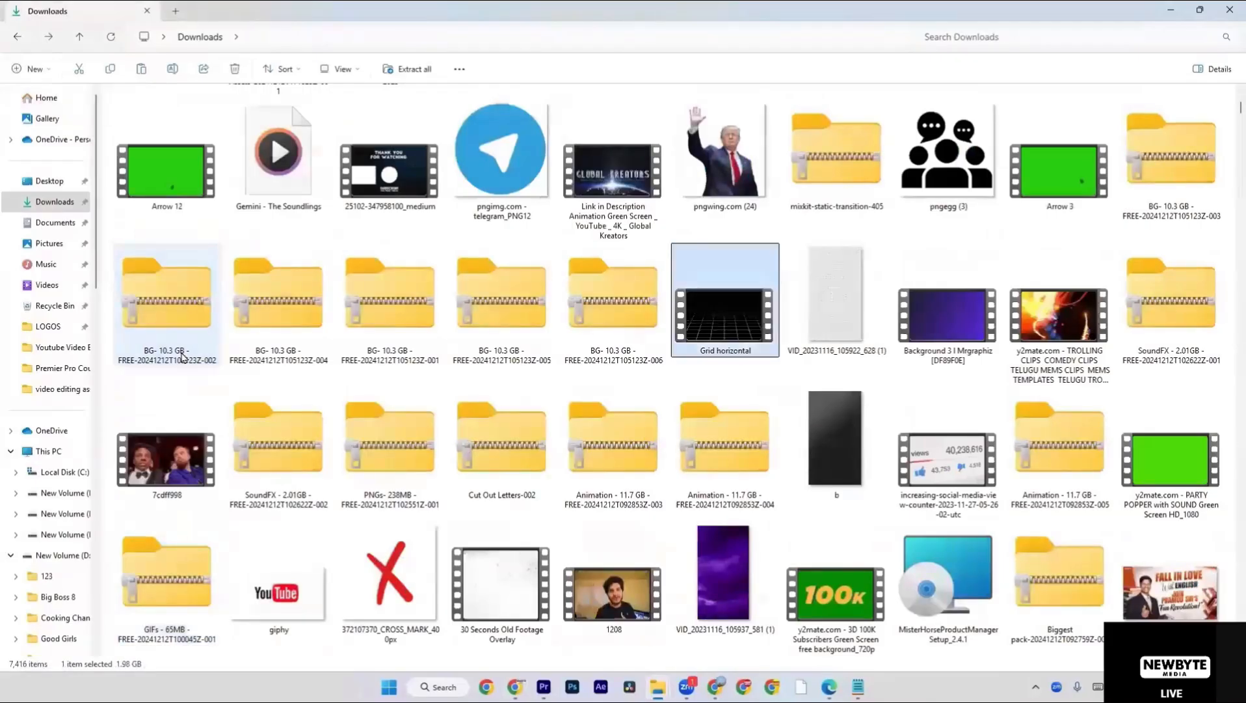
{"action": "scroll", "coordinate": [183, 358], "scroll_direction": "down", "scroll_amount": 8}
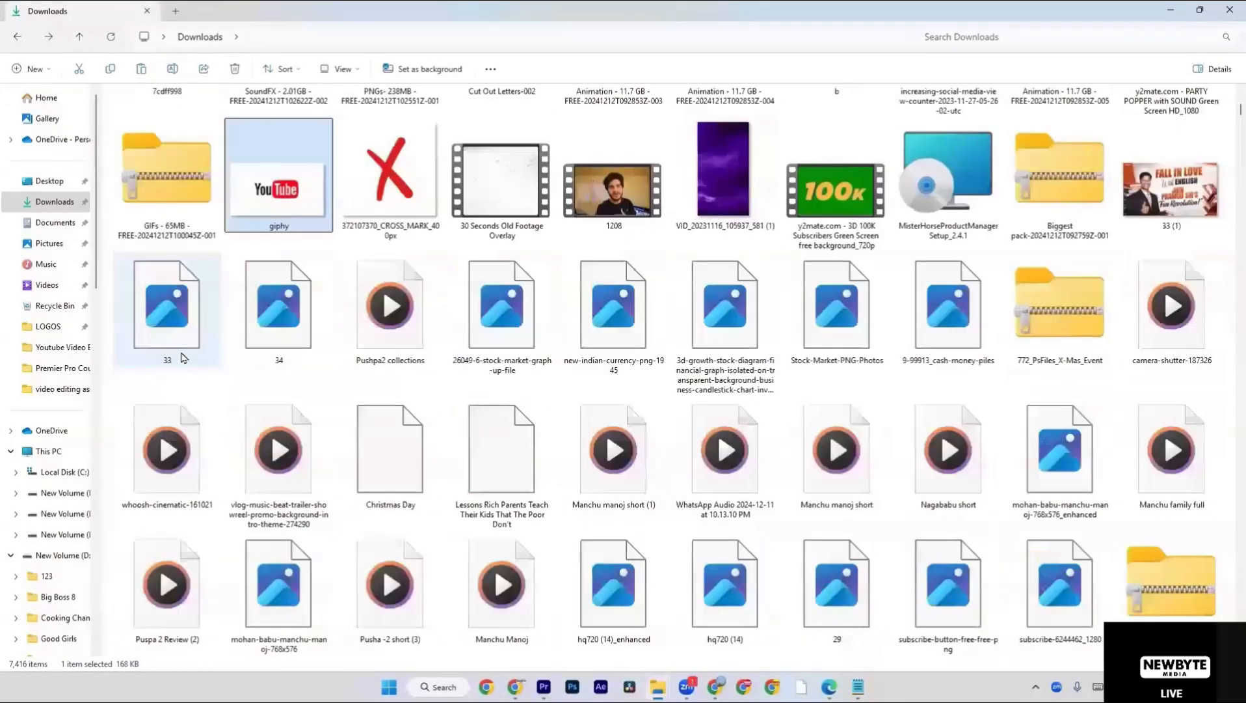
{"action": "scroll", "coordinate": [183, 357], "scroll_direction": "up", "scroll_amount": 4}
{"action": "key", "text": "g"}
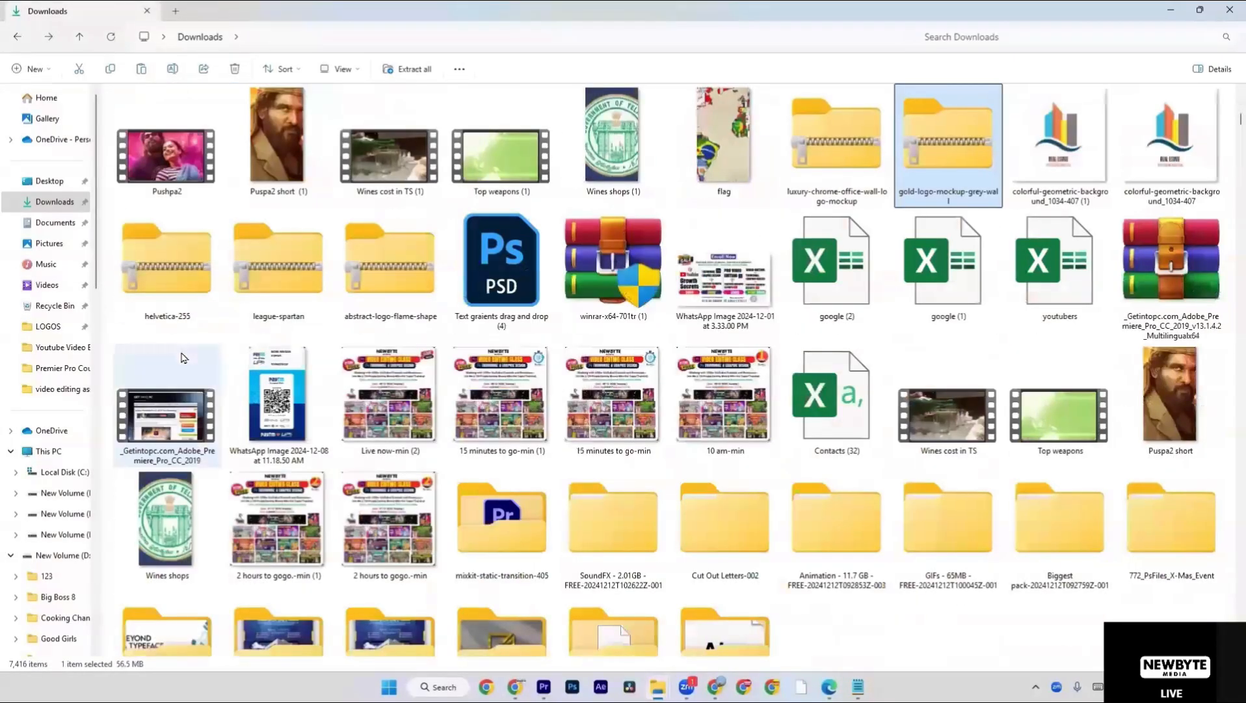
{"action": "key", "text": "g"}
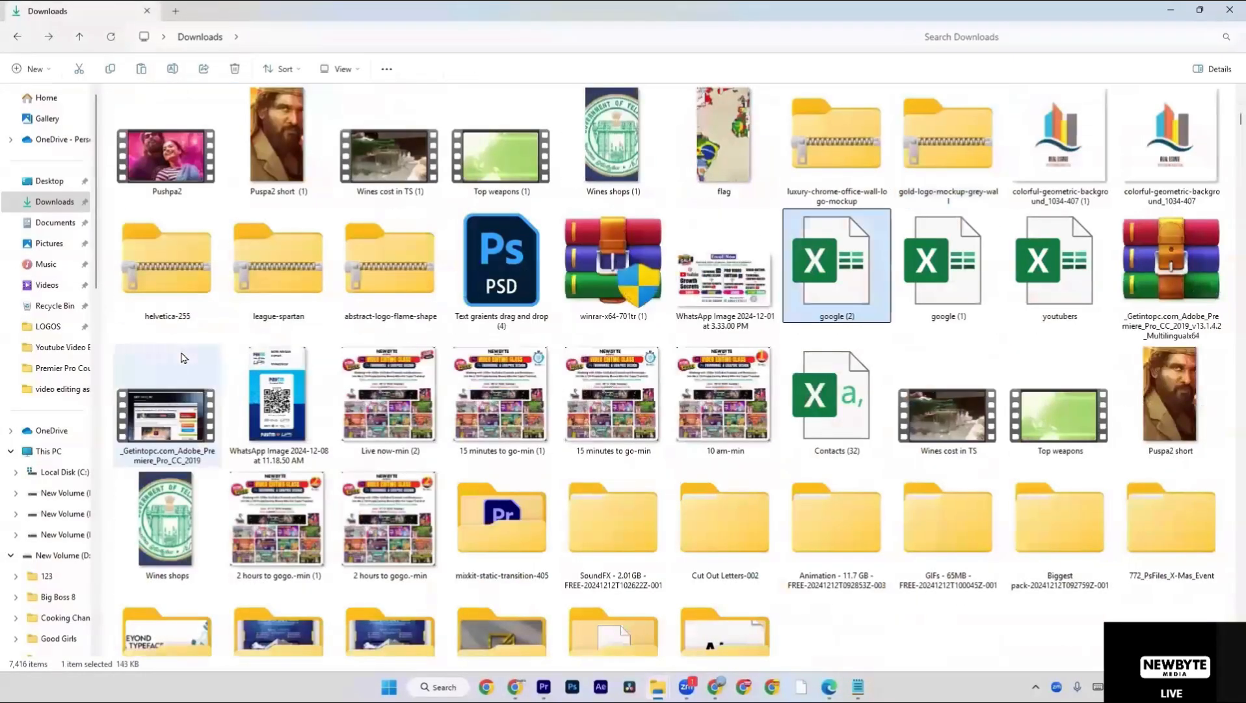
Open Cut Out Letters inside the extracted Cut Out Letters-002 folder, play the underscore clip and close the player.
{"action": "double_click", "coordinate": [762, 567]}
{"action": "double_click", "coordinate": [349, 132]}
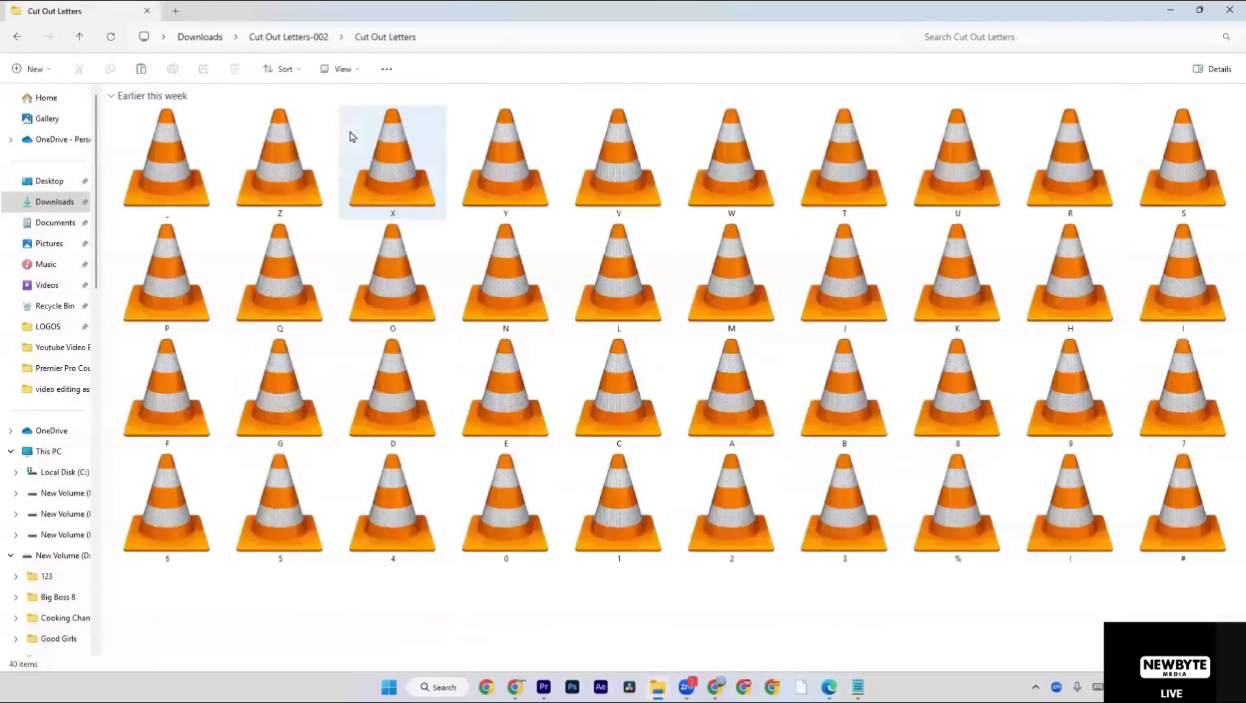
{"action": "left_click", "coordinate": [186, 192]}
{"action": "double_click", "coordinate": [186, 190]}
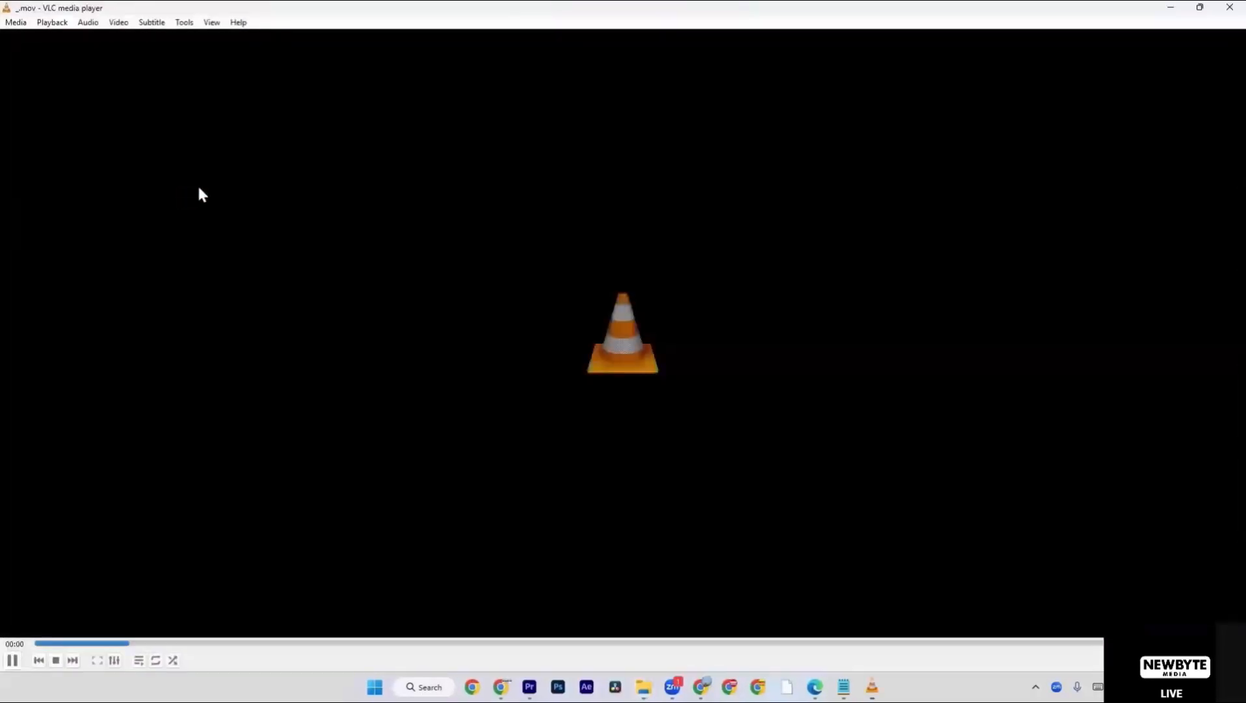
{"action": "left_click", "coordinate": [1229, 8]}
Place the Z clip from Cut Out Letters on track V3 of the Premiere Pro timeline at about 12 seconds and preview it.
{"action": "left_click_drag", "start_coordinate": [307, 189], "coordinate": [634, 502]}
{"action": "key", "text": "alt+Tab"}
{"action": "key", "text": "alt+Tab"}
{"action": "key", "text": "alt+Tab"}
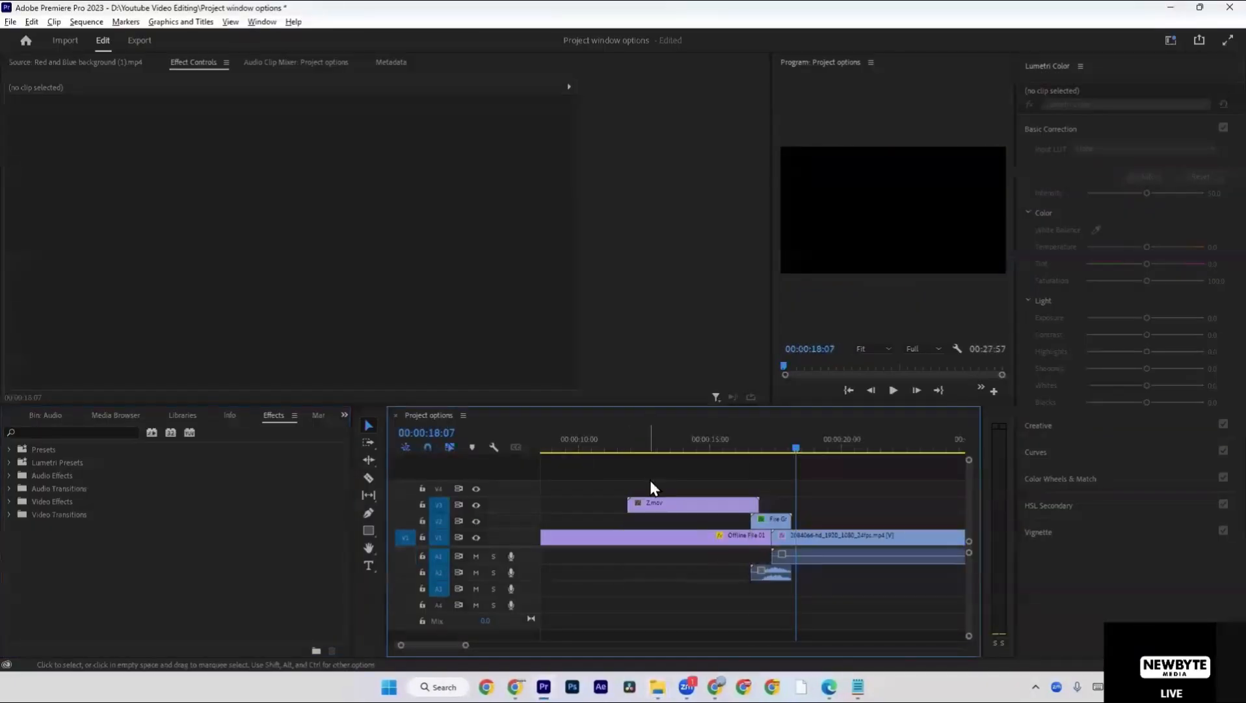
{"action": "left_click_drag", "start_coordinate": [644, 447], "coordinate": [655, 446]}
{"action": "key", "text": "space"}
{"action": "left_click", "coordinate": [622, 449]}
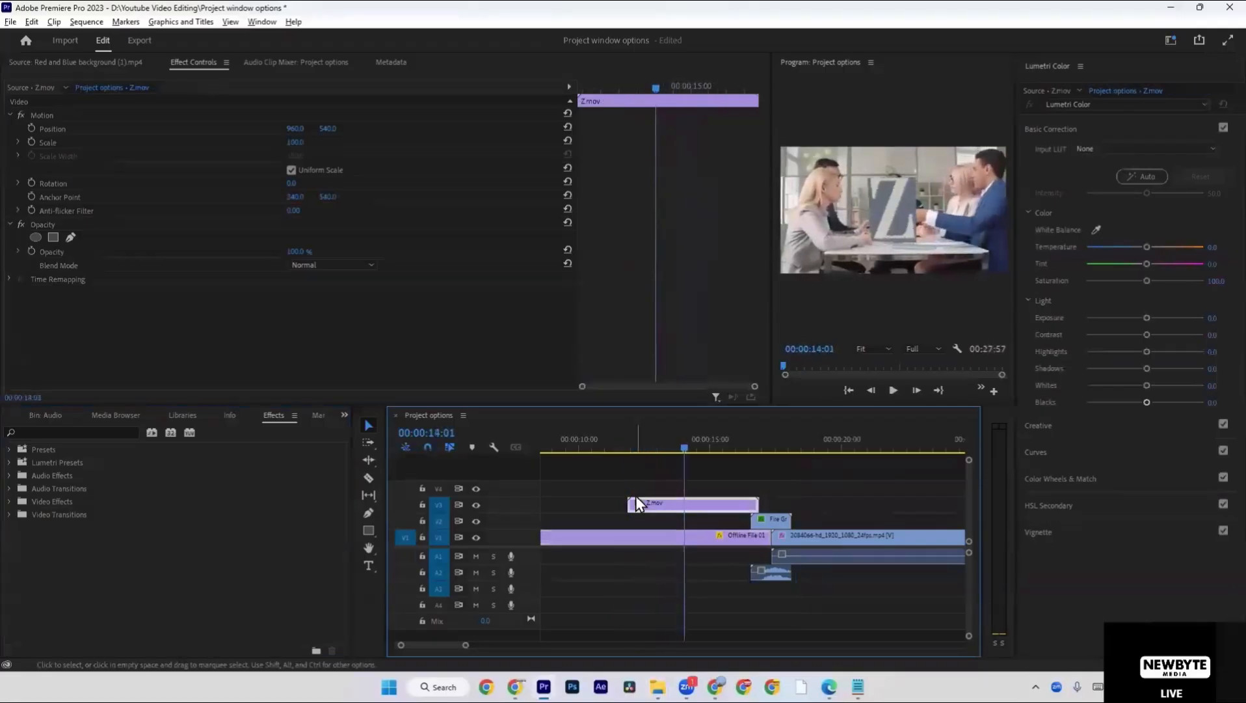
Switch back to File Explorer and return from the Cut Out Letters folder to Downloads.
{"action": "key", "text": "alt+Tab"}
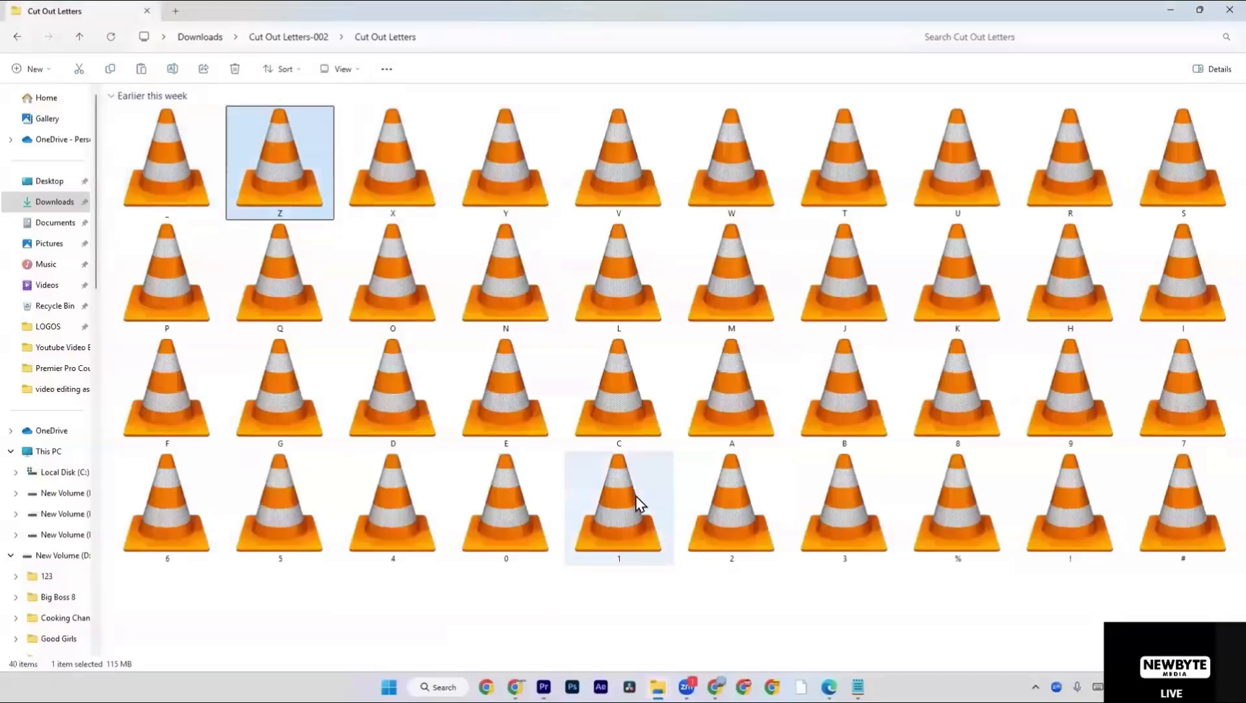
{"action": "left_click", "coordinate": [318, 40]}
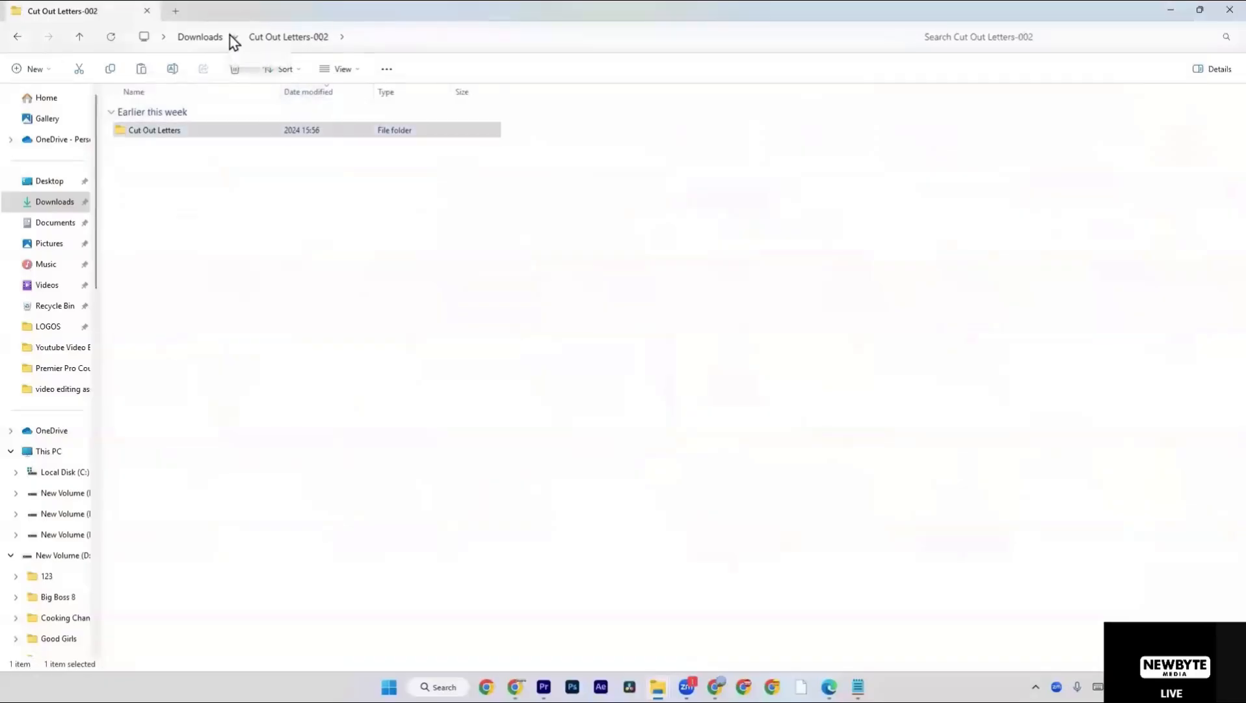
{"action": "left_click", "coordinate": [203, 39]}
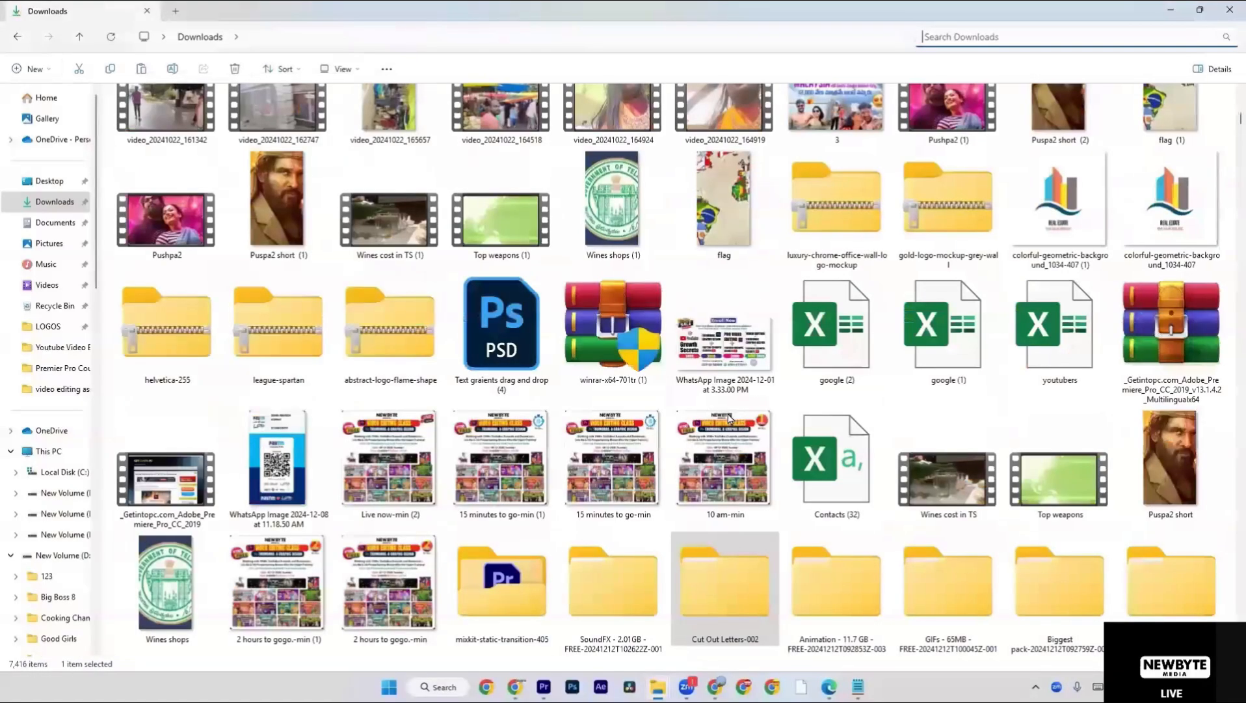
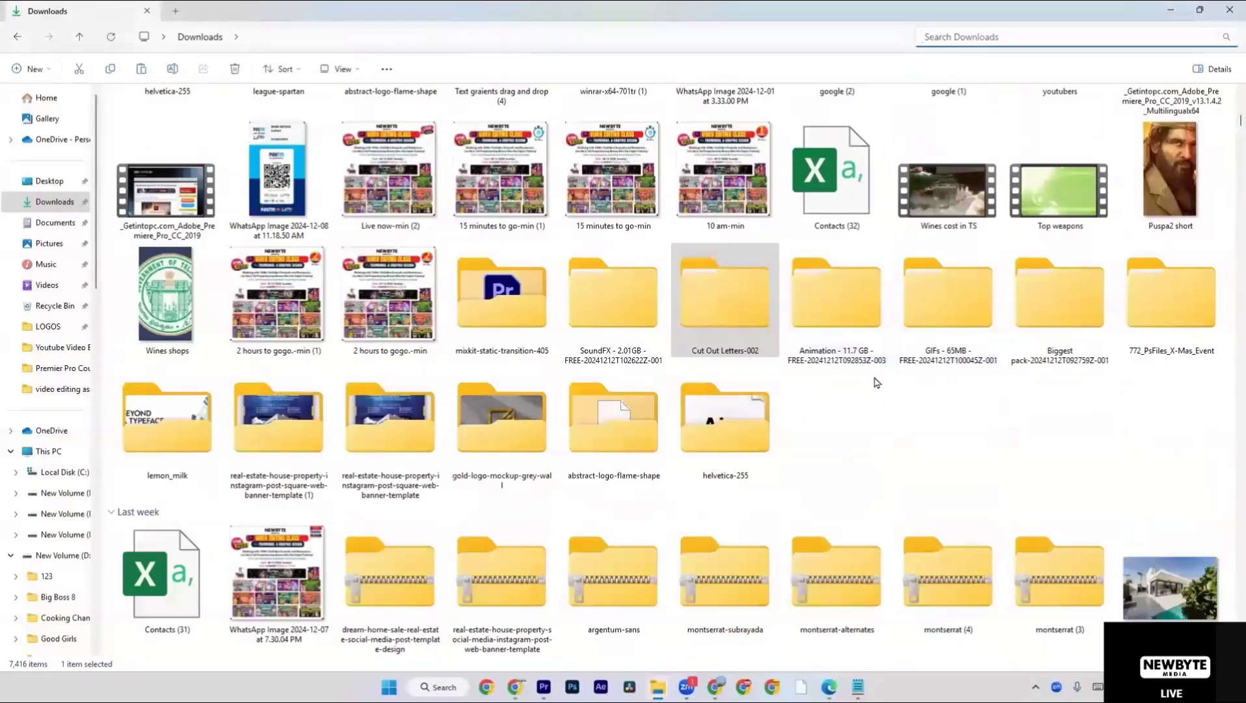
Open the inner GIFs - 65MB - FREE folder of the extracted archive in Downloads and look through its GIFs.
{"action": "double_click", "coordinate": [948, 330]}
{"action": "double_click", "coordinate": [298, 130]}
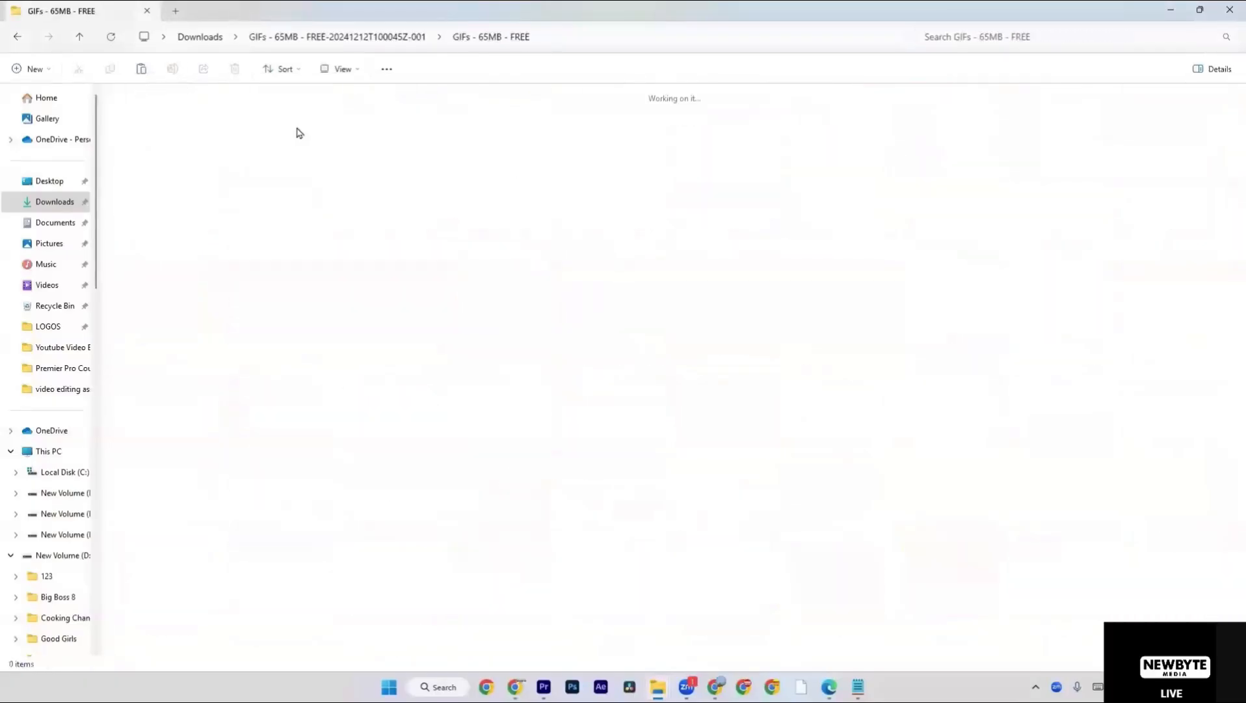
{"action": "scroll", "coordinate": [319, 153], "scroll_direction": "down", "scroll_amount": 8}
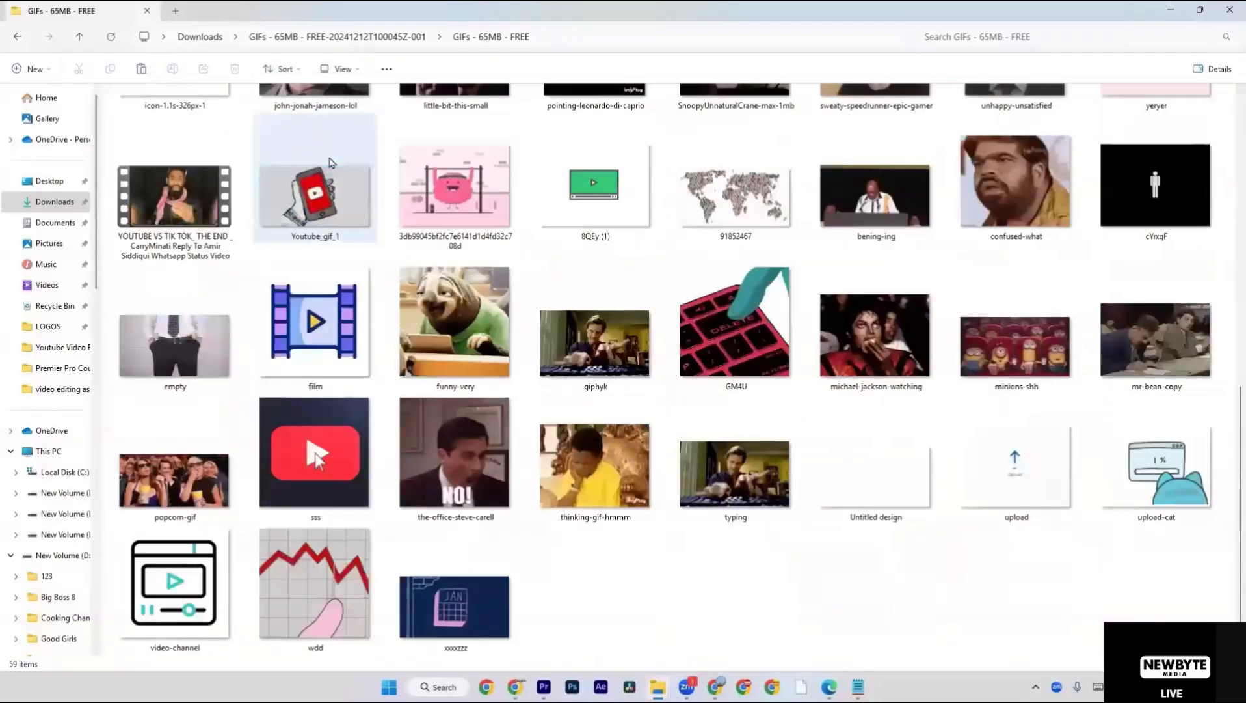
{"action": "scroll", "coordinate": [323, 222], "scroll_direction": "up", "scroll_amount": 8}
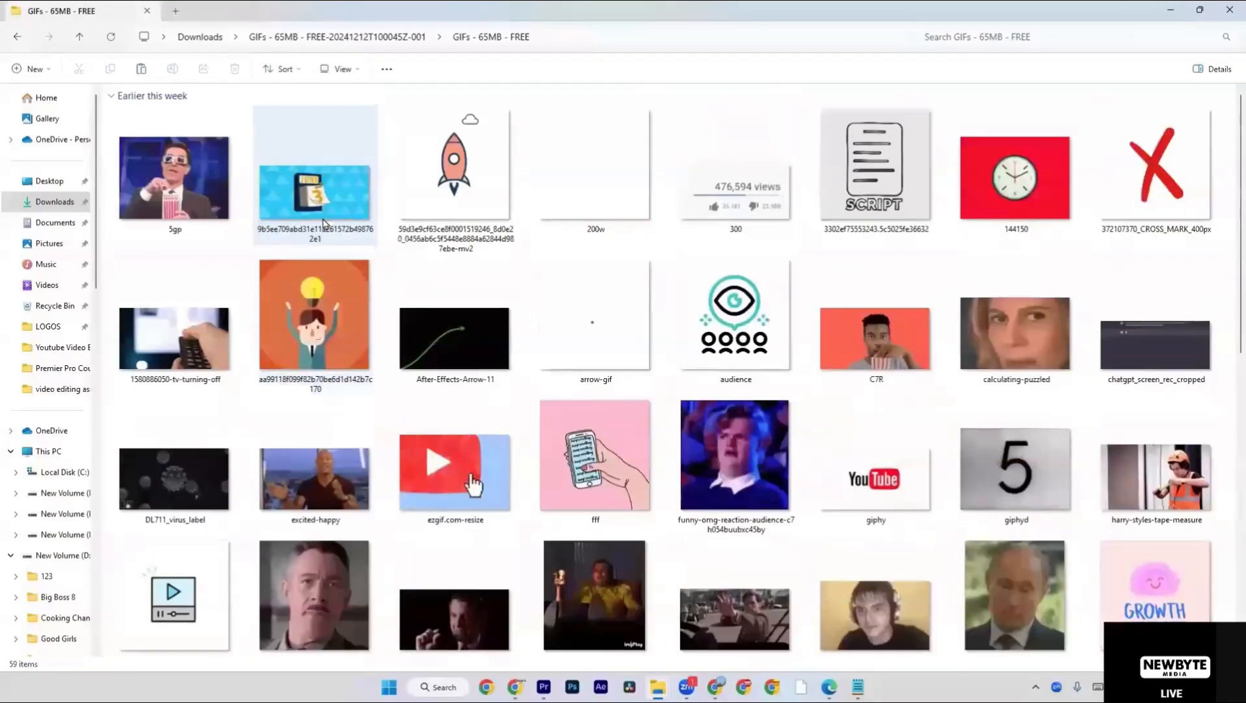
{"action": "scroll", "coordinate": [323, 222], "scroll_direction": "down", "scroll_amount": 4}
{"action": "scroll", "coordinate": [324, 222], "scroll_direction": "up", "scroll_amount": 4}
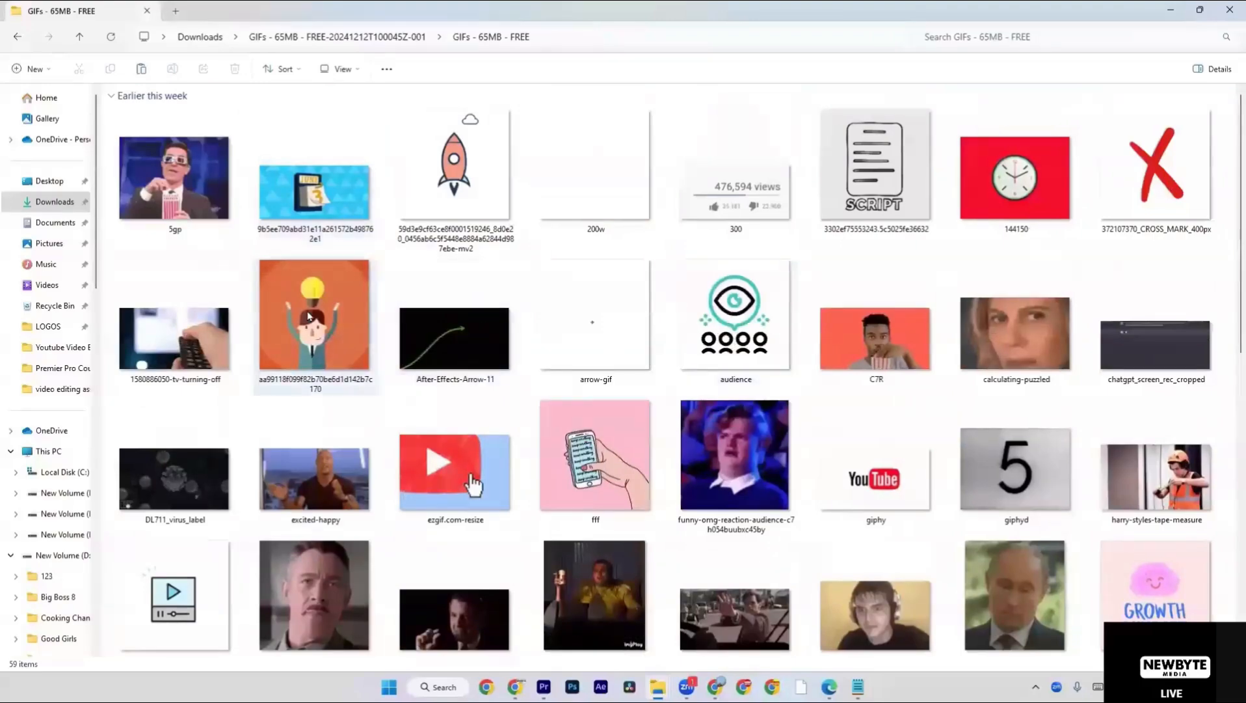
Preview the 300 and After-Effects-Arrow-11 GIFs, close the viewer after each, and look over the rest of the folder.
{"action": "left_click", "coordinate": [423, 308]}
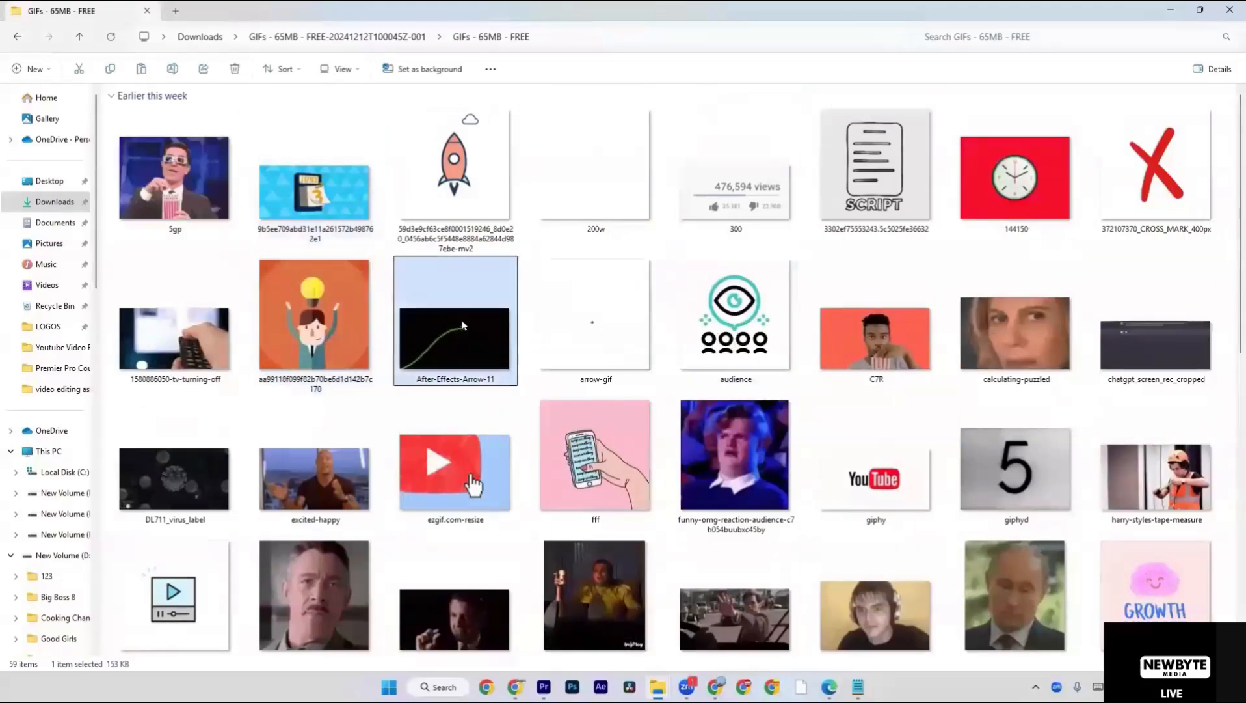
{"action": "double_click", "coordinate": [715, 211]}
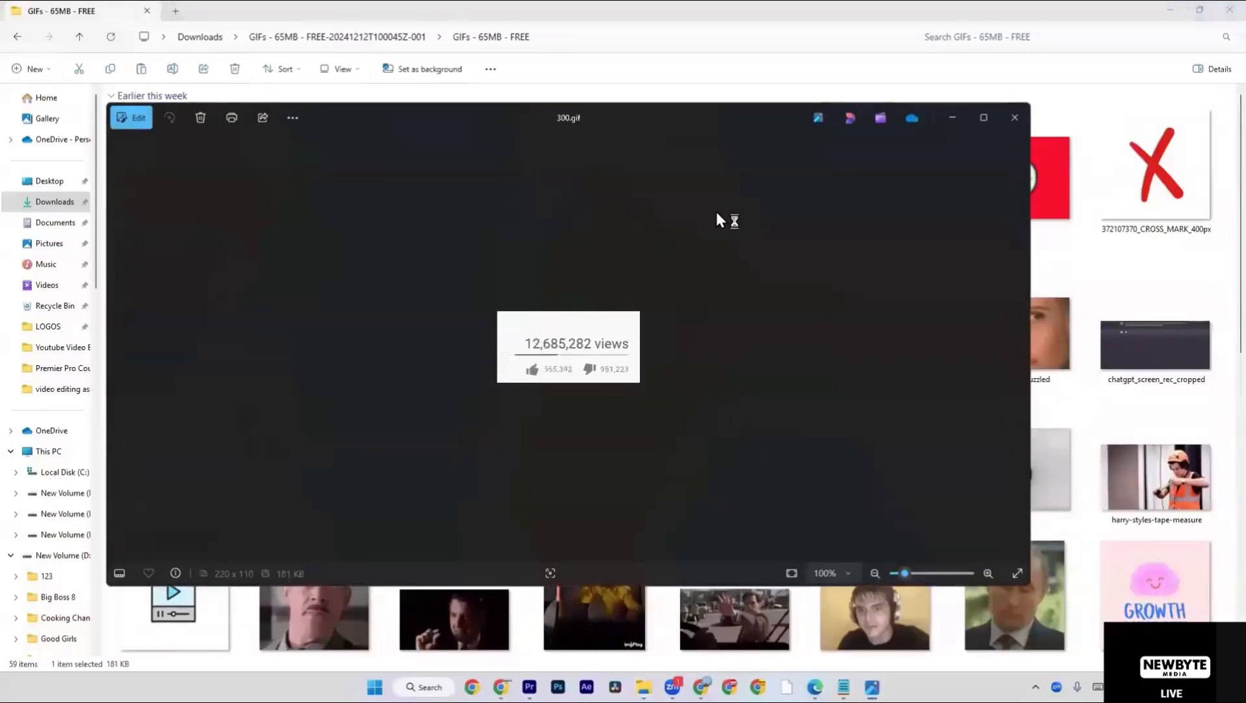
{"action": "left_click", "coordinate": [1015, 117]}
{"action": "double_click", "coordinate": [460, 329]}
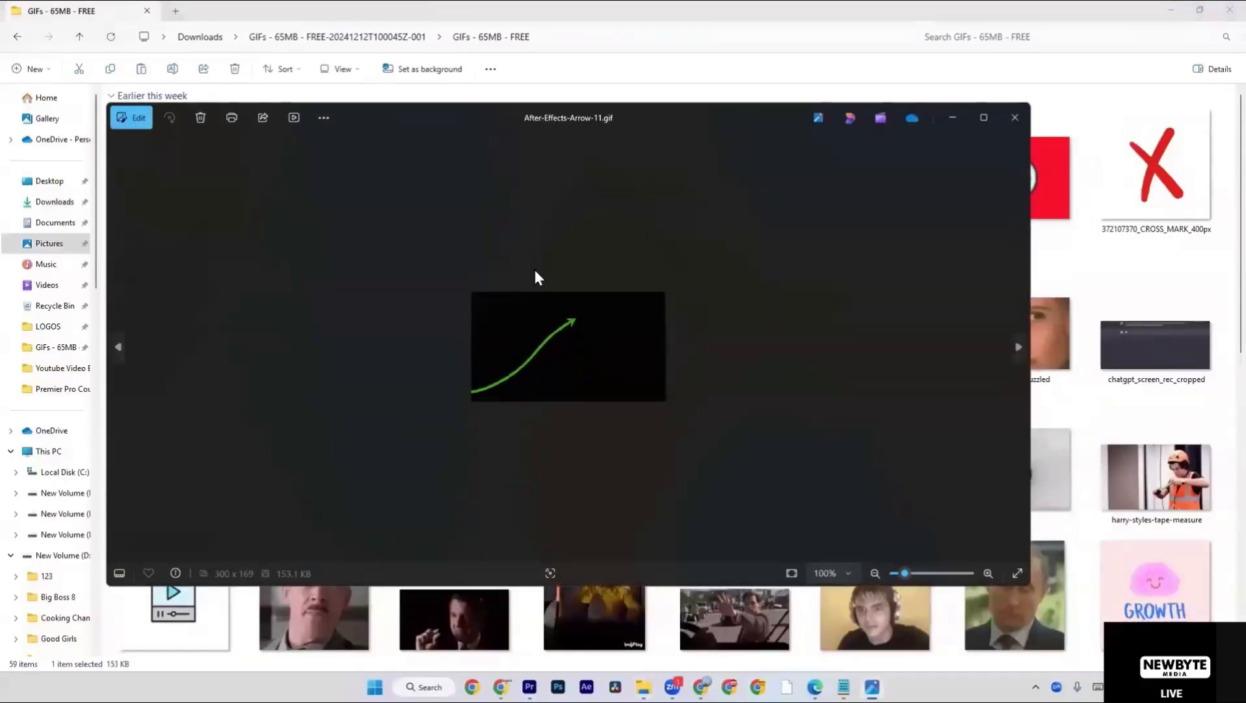
{"action": "left_click", "coordinate": [1013, 117]}
{"action": "scroll", "coordinate": [959, 220], "scroll_direction": "down", "scroll_amount": 4}
{"action": "scroll", "coordinate": [961, 226], "scroll_direction": "down", "scroll_amount": 4}
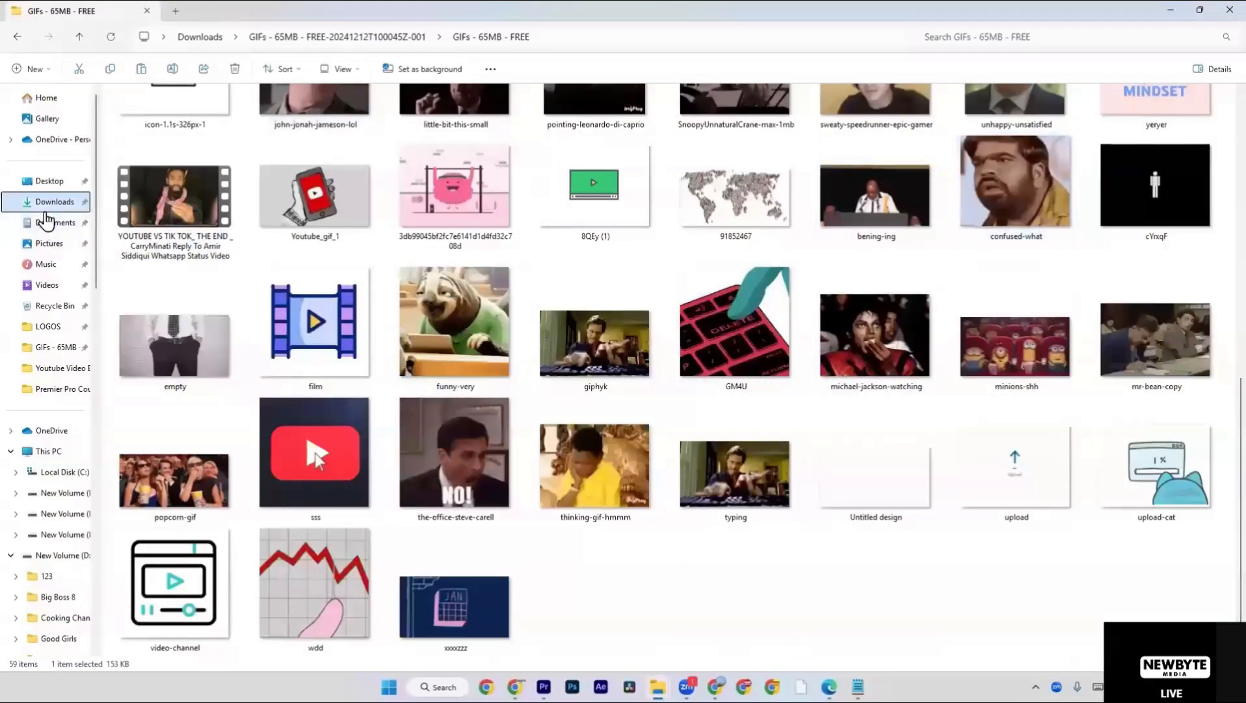
Return to Downloads and find the background clips among the items from earlier this week.
{"action": "left_click", "coordinate": [55, 201]}
{"action": "scroll", "coordinate": [529, 397], "scroll_direction": "down", "scroll_amount": 10}
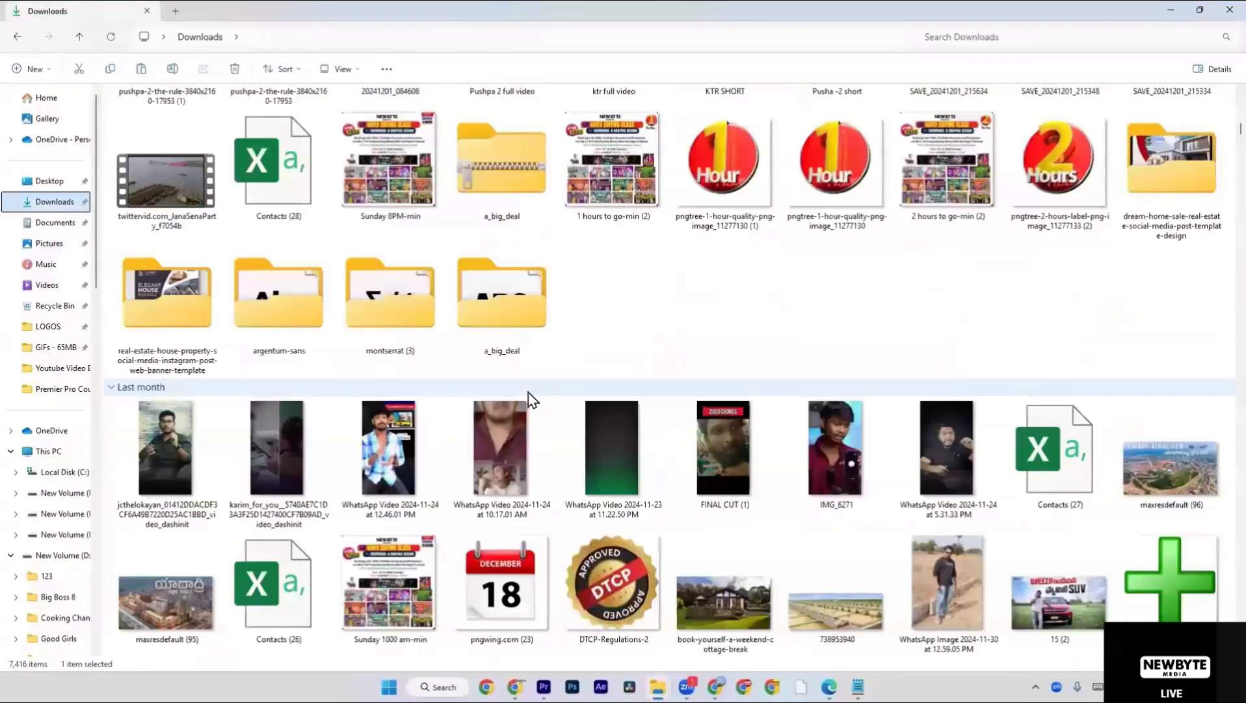
{"action": "scroll", "coordinate": [528, 393], "scroll_direction": "down", "scroll_amount": 10}
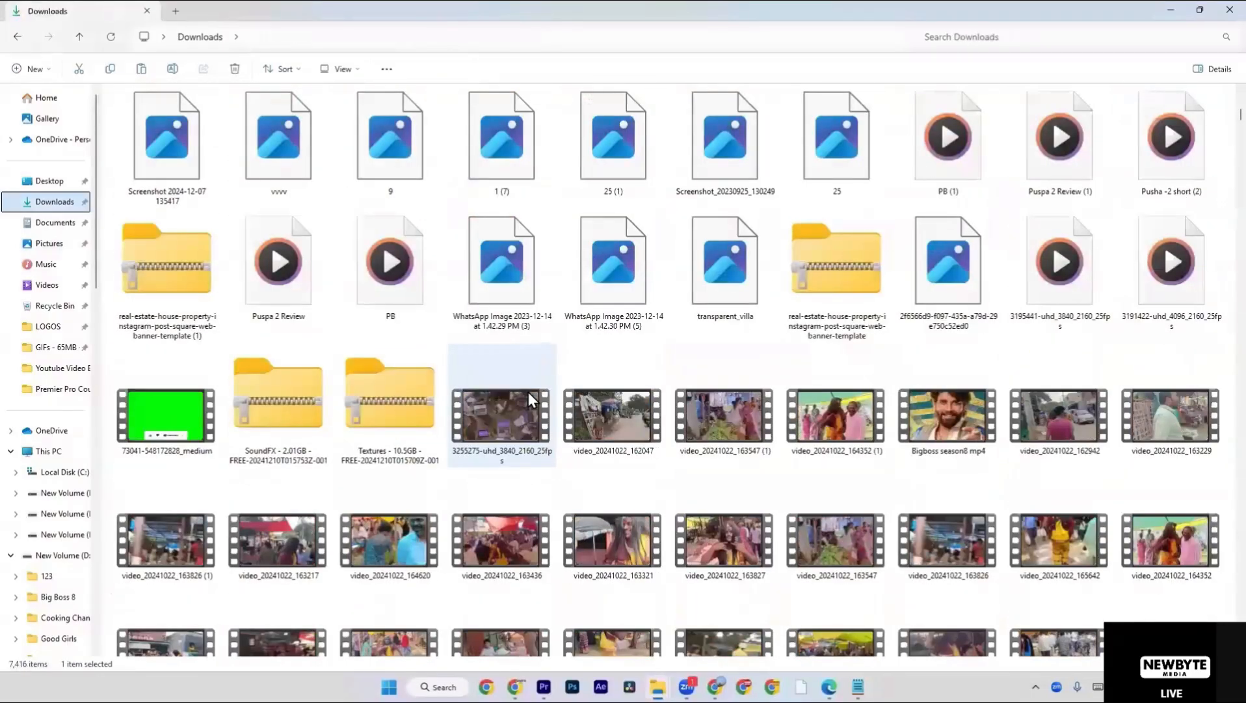
{"action": "scroll", "coordinate": [528, 391], "scroll_direction": "down", "scroll_amount": 5}
{"action": "scroll", "coordinate": [528, 393], "scroll_direction": "up", "scroll_amount": 10}
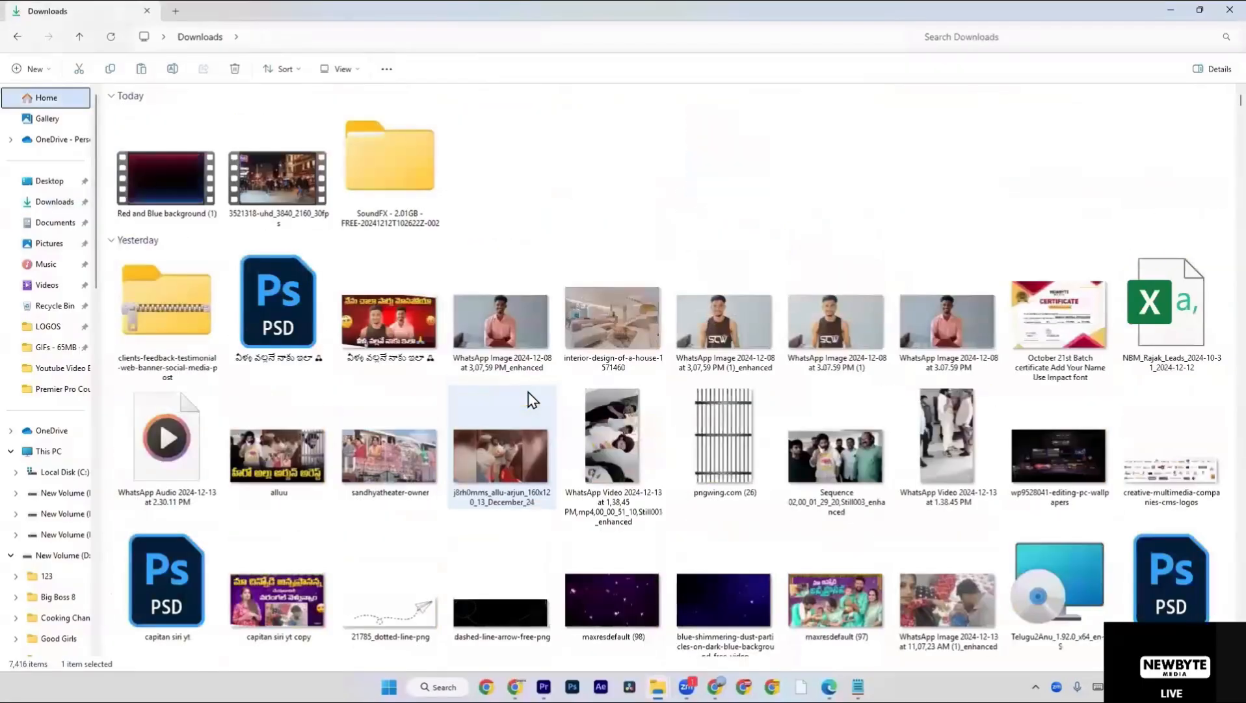
{"action": "scroll", "coordinate": [528, 393], "scroll_direction": "down", "scroll_amount": 3}
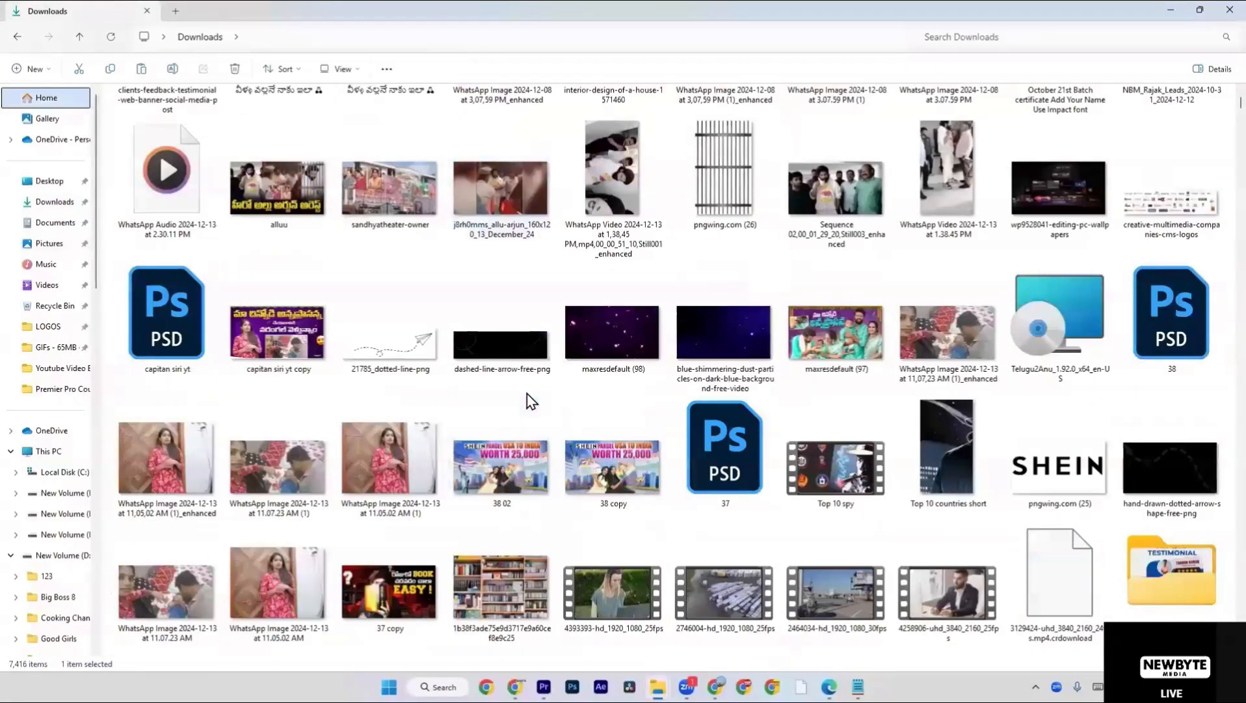
{"action": "left_click", "coordinate": [473, 398]}
{"action": "key", "text": "Down"}
{"action": "key", "text": "Down"}
{"action": "key", "text": "Down"}
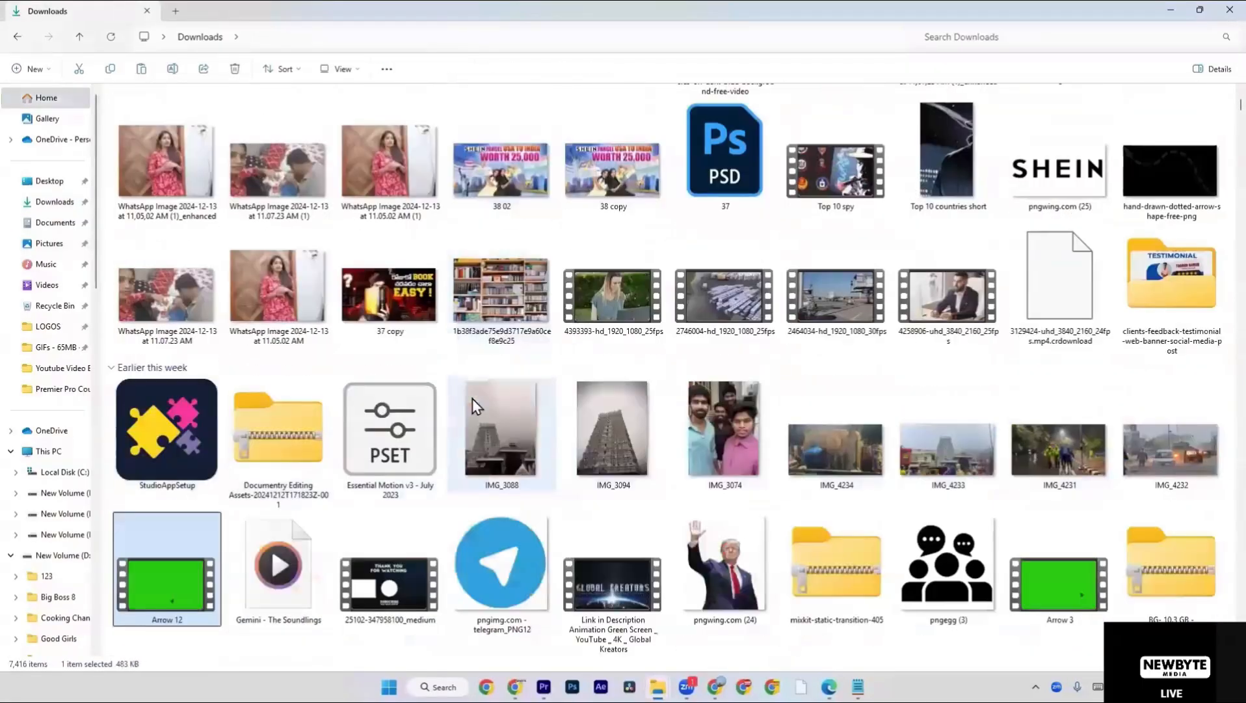
{"action": "key", "text": "Down"}
{"action": "left_click", "coordinate": [878, 576]}
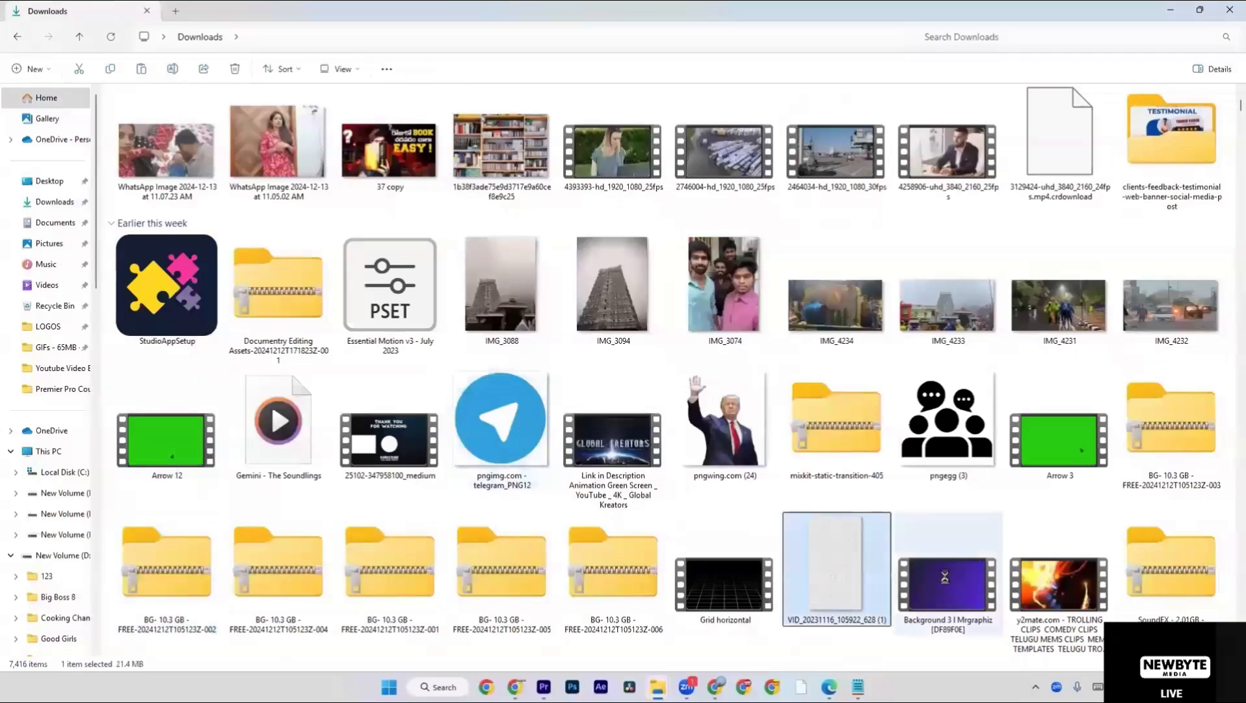
Play the Background 3, VID_20231116_105922_628 (1) and Grid horizontal clips, closing the player after each.
{"action": "left_click", "coordinate": [937, 573]}
{"action": "double_click", "coordinate": [943, 593]}
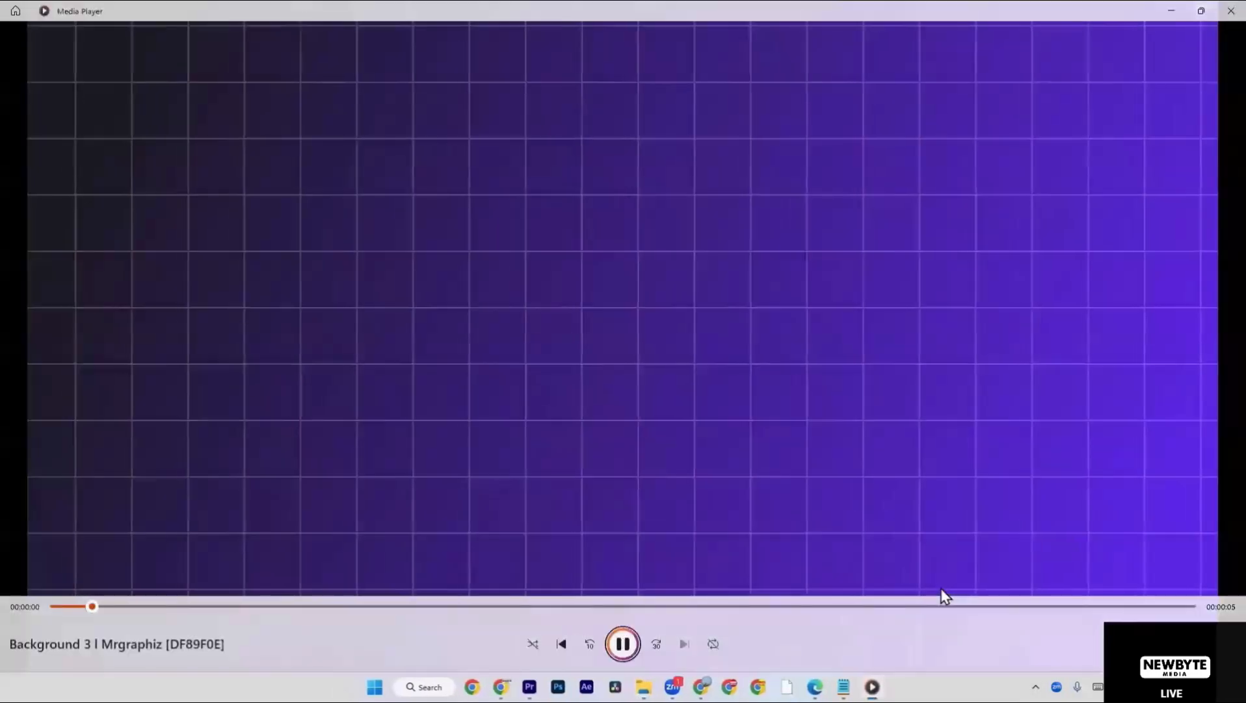
{"action": "left_click", "coordinate": [1219, 4]}
{"action": "double_click", "coordinate": [862, 532]}
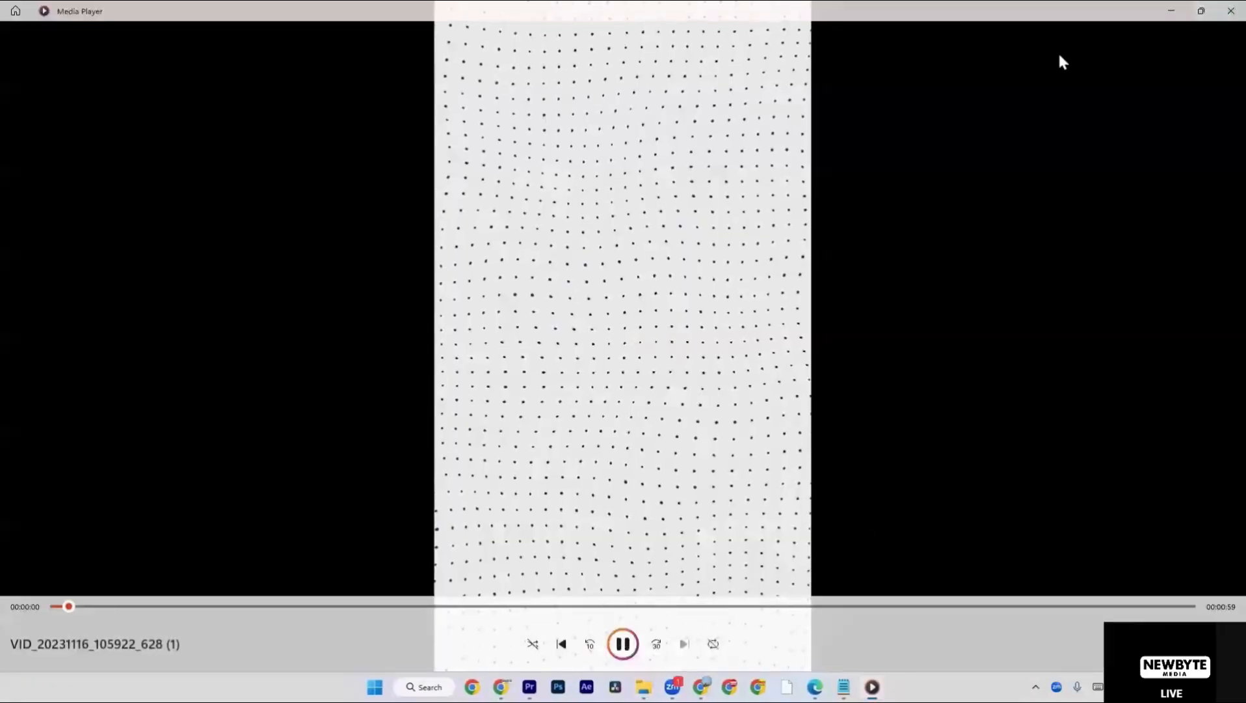
{"action": "left_click", "coordinate": [1231, 10]}
{"action": "double_click", "coordinate": [732, 568]}
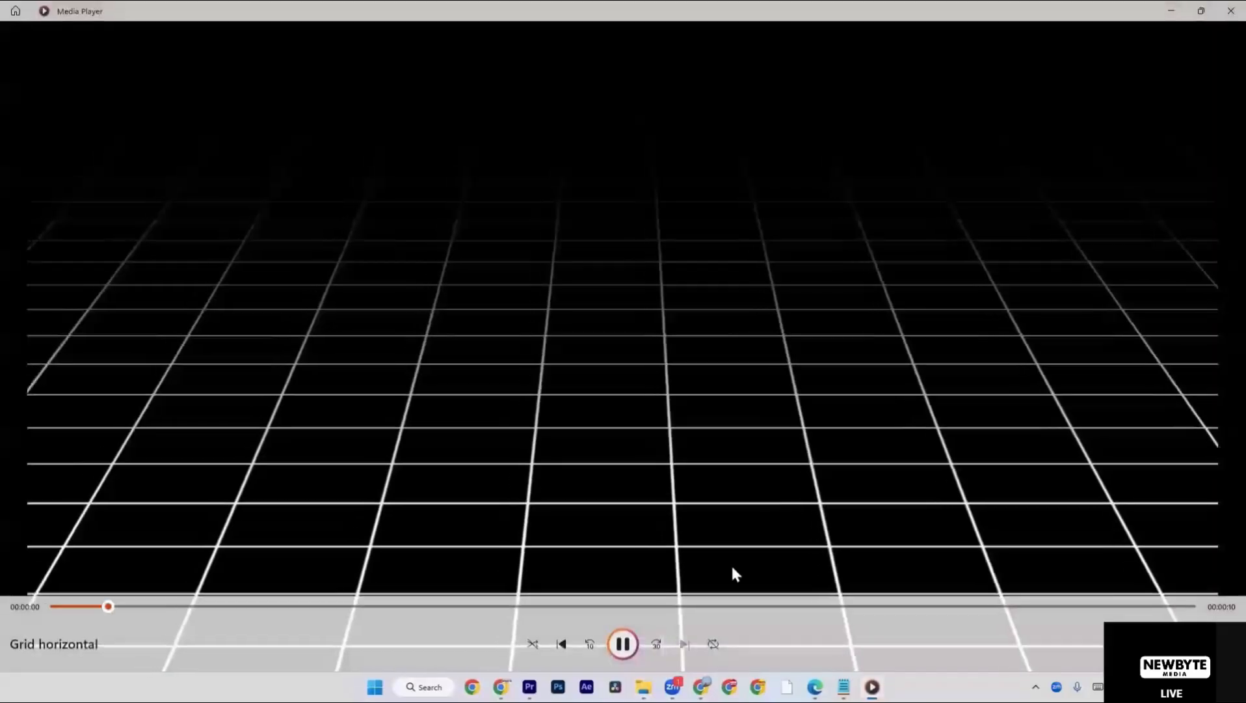
{"action": "left_click", "coordinate": [1229, 8]}
Switch to Premiere Pro and move the MVI_1017 clip on the timeline to start at about 2:40.
{"action": "left_click_drag", "start_coordinate": [945, 597], "coordinate": [812, 520]}
{"action": "key", "text": "alt+Tab"}
{"action": "scroll", "coordinate": [786, 516], "scroll_direction": "down", "scroll_amount": 3}
{"action": "scroll", "coordinate": [785, 515], "scroll_direction": "down", "scroll_amount": 2}
{"action": "scroll", "coordinate": [781, 514], "scroll_direction": "down", "scroll_amount": 3}
{"action": "scroll", "coordinate": [765, 525], "scroll_direction": "down", "scroll_amount": 5}
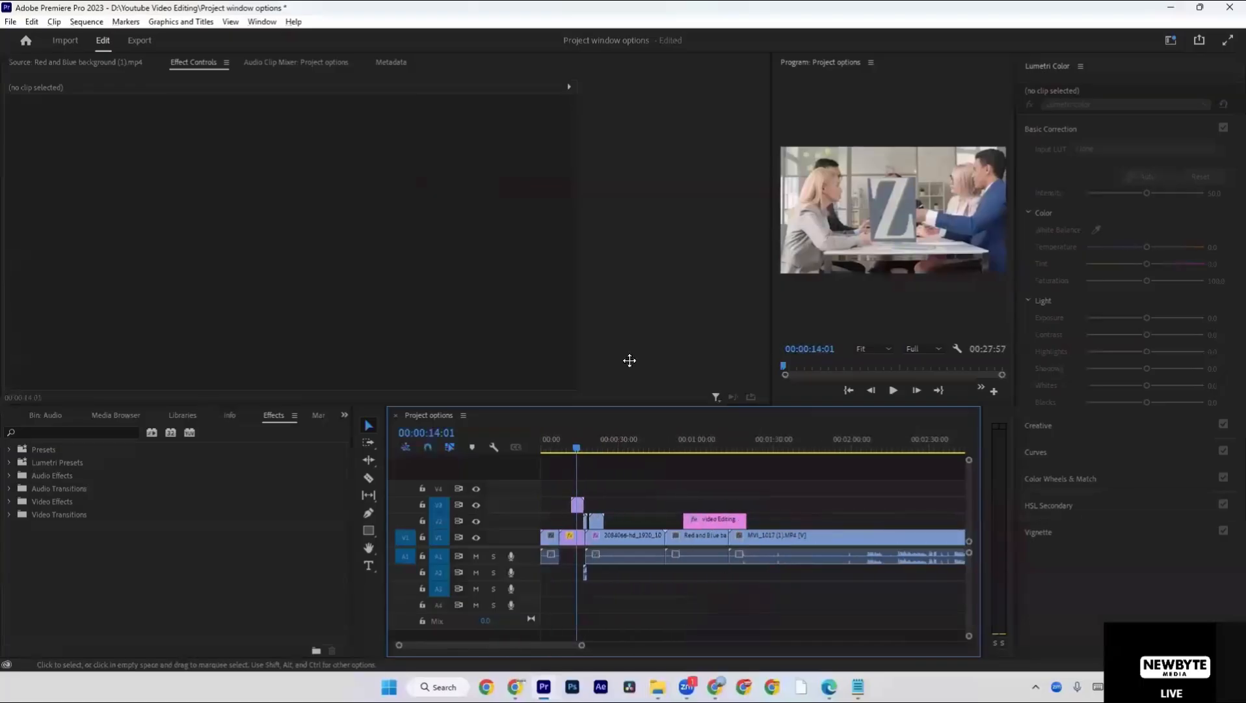
{"action": "left_click_drag", "start_coordinate": [582, 646], "coordinate": [667, 637]}
{"action": "left_click", "coordinate": [694, 447]}
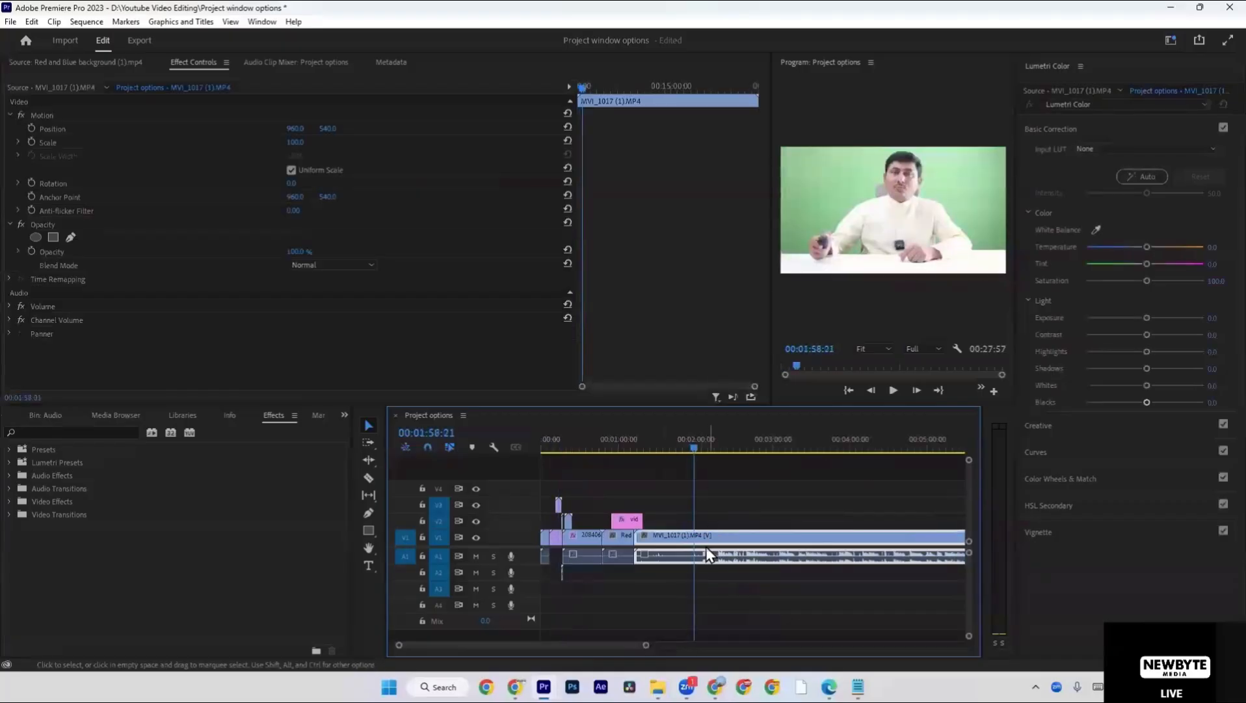
{"action": "left_click_drag", "start_coordinate": [706, 542], "coordinate": [817, 543]}
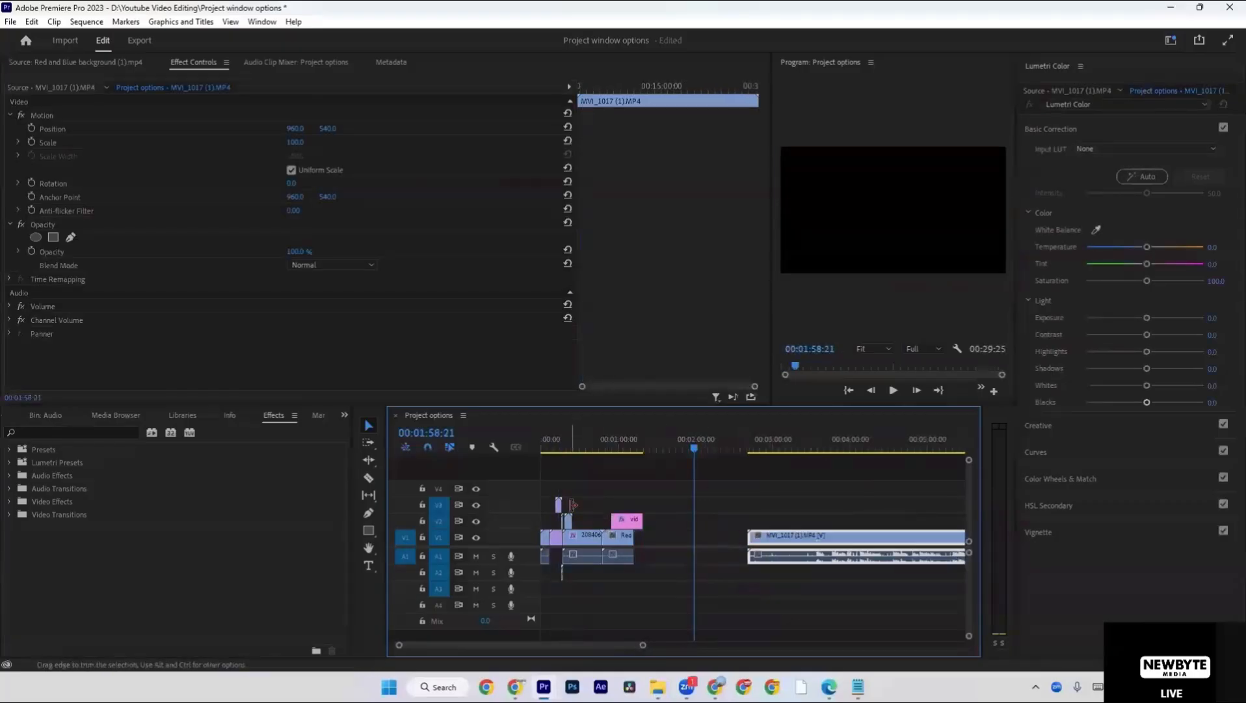
Move the Z clip above MVI_1017 at about 3:08 on track V3, try moving it farther along, and undo that attempt.
{"action": "left_click_drag", "start_coordinate": [559, 506], "coordinate": [841, 503]}
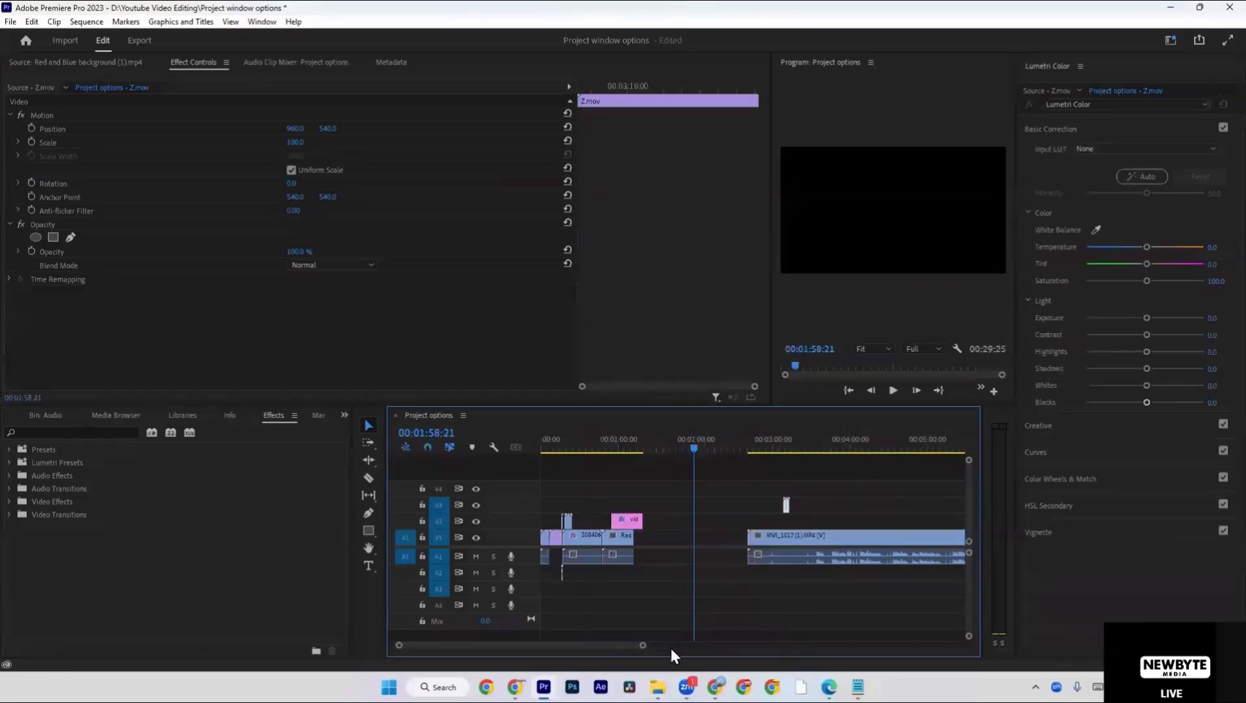
{"action": "left_click_drag", "start_coordinate": [643, 645], "coordinate": [547, 644]}
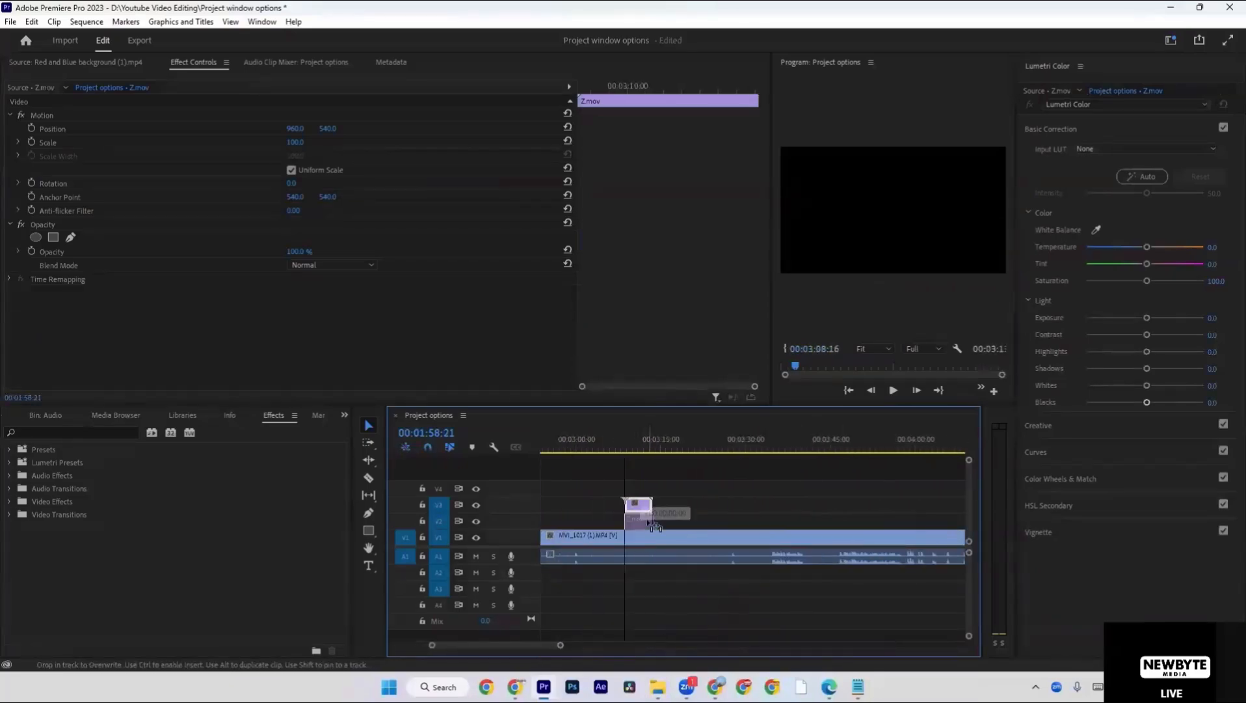
{"action": "left_click_drag", "start_coordinate": [637, 505], "coordinate": [784, 536]}
{"action": "key", "text": "ctrl+z"}
{"action": "key", "text": "ctrl+z"}
{"action": "key", "text": "ctrl+z"}
Move the Z clip to track V2 at about 3:33 and play the timeline from just before it.
{"action": "left_click_drag", "start_coordinate": [645, 507], "coordinate": [788, 523]}
{"action": "left_click", "coordinate": [761, 442]}
{"action": "key", "text": "space"}
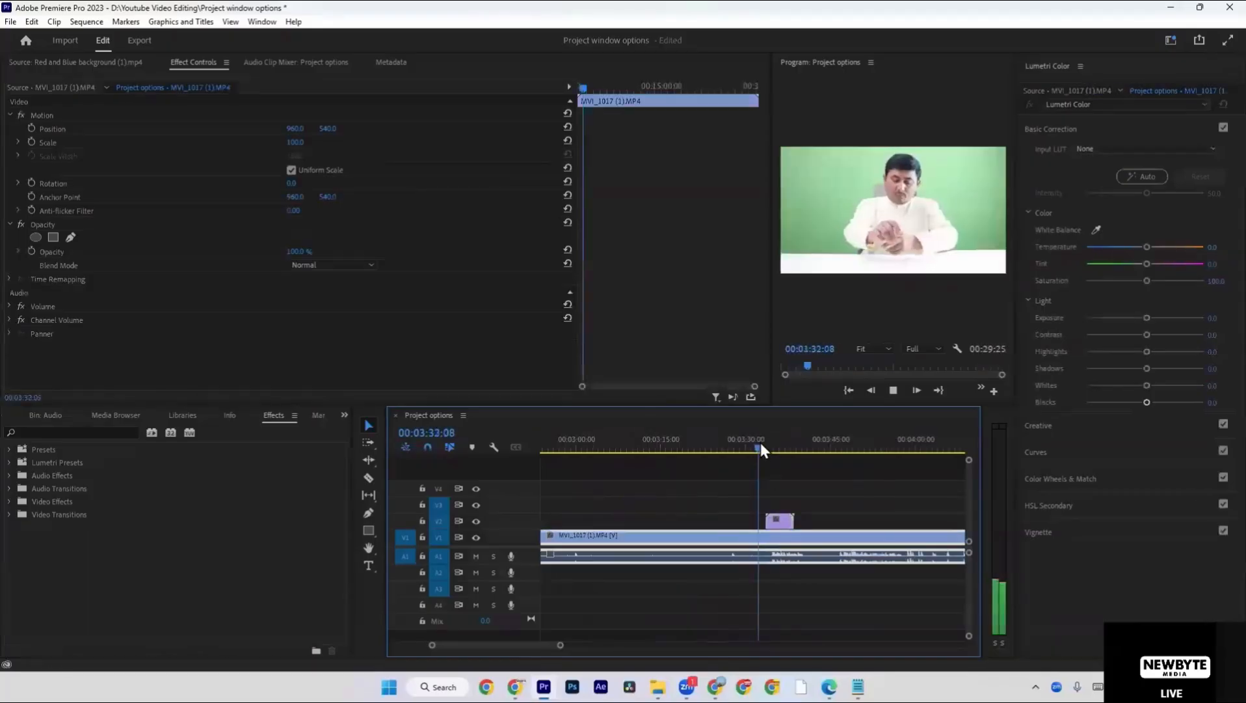
Delete the Z clip and place the Background 3 clip from Downloads on track V2 at about 3:35.
{"action": "left_click", "coordinate": [782, 523]}
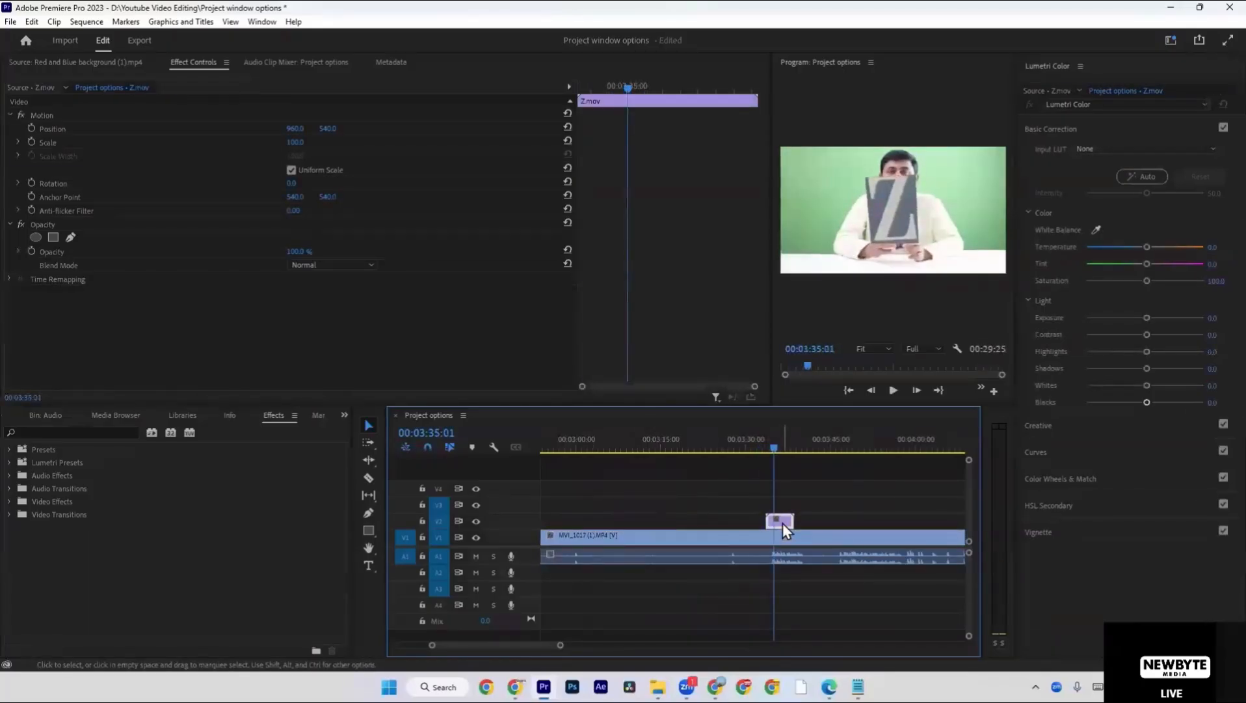
{"action": "key", "text": "Delete"}
{"action": "key", "text": "alt+Tab"}
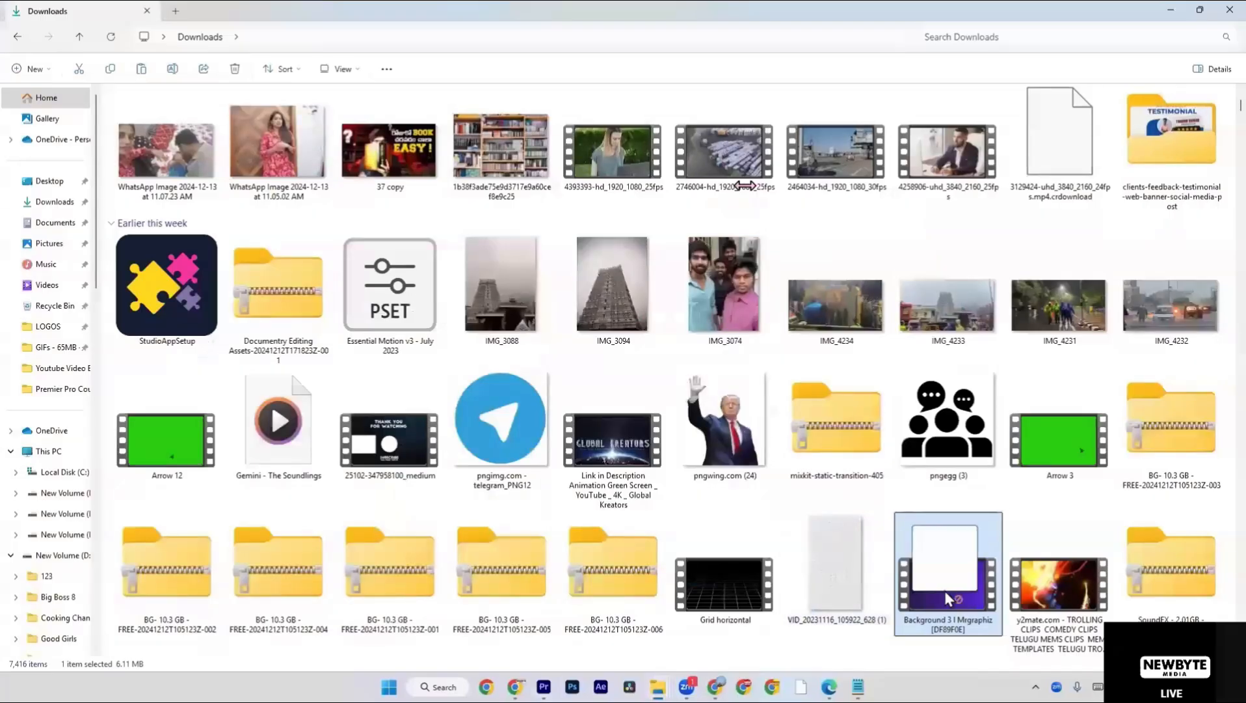
{"action": "left_click_drag", "start_coordinate": [944, 590], "coordinate": [788, 550]}
{"action": "key", "text": "alt+Tab"}
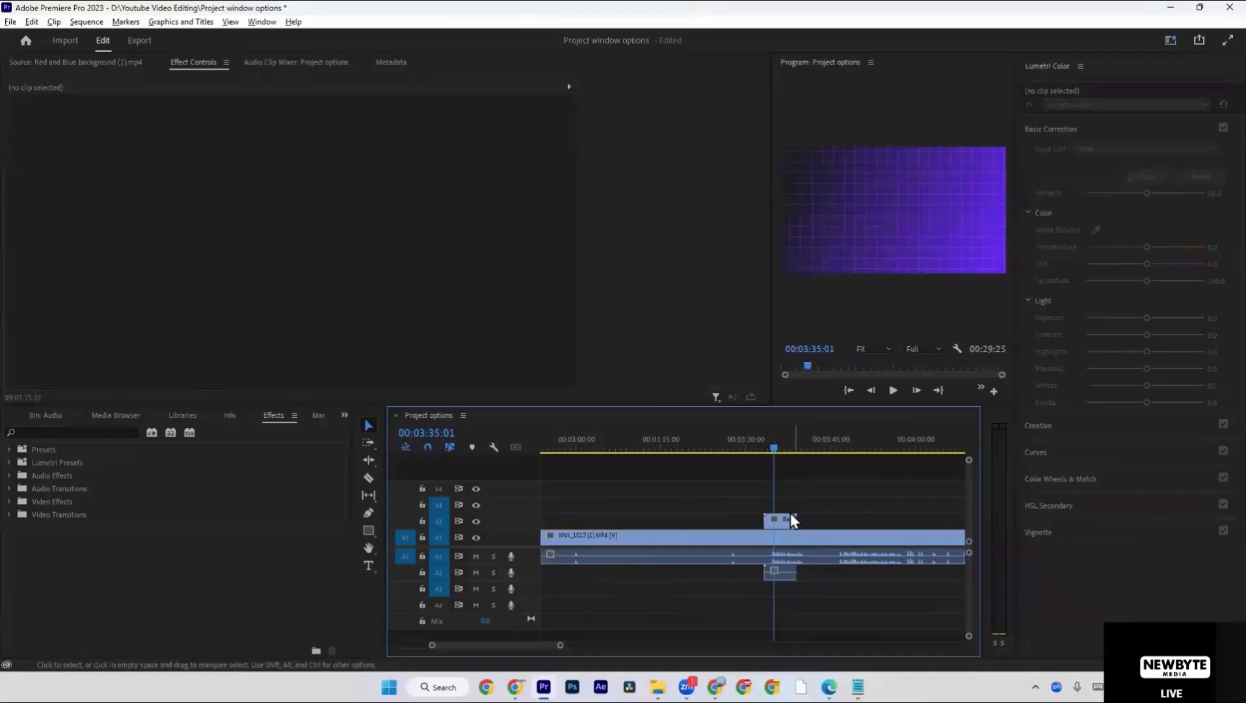
{"action": "left_click_drag", "start_coordinate": [789, 515], "coordinate": [798, 517]}
Play the Background 3 section from about 3:33, viewing it in the maximized Program monitor, and restore the workspace layout.
{"action": "left_click", "coordinate": [769, 442]}
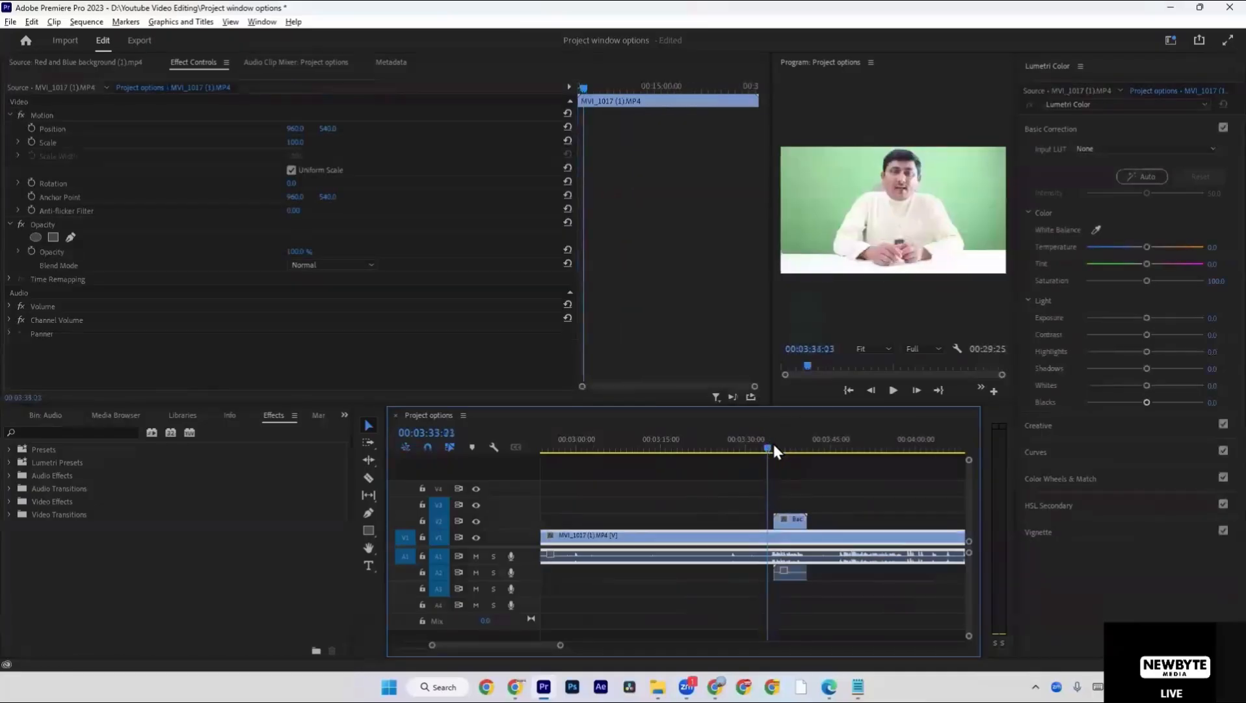
{"action": "key", "text": "space"}
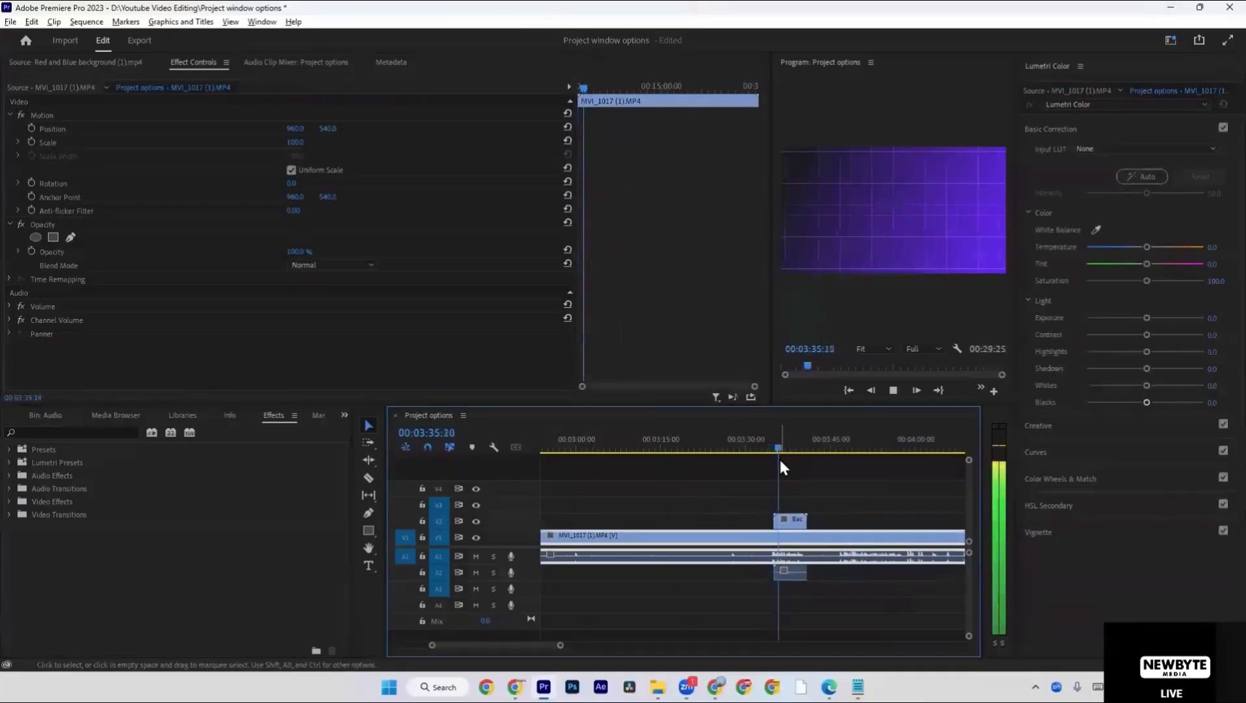
{"action": "key", "text": "grave"}
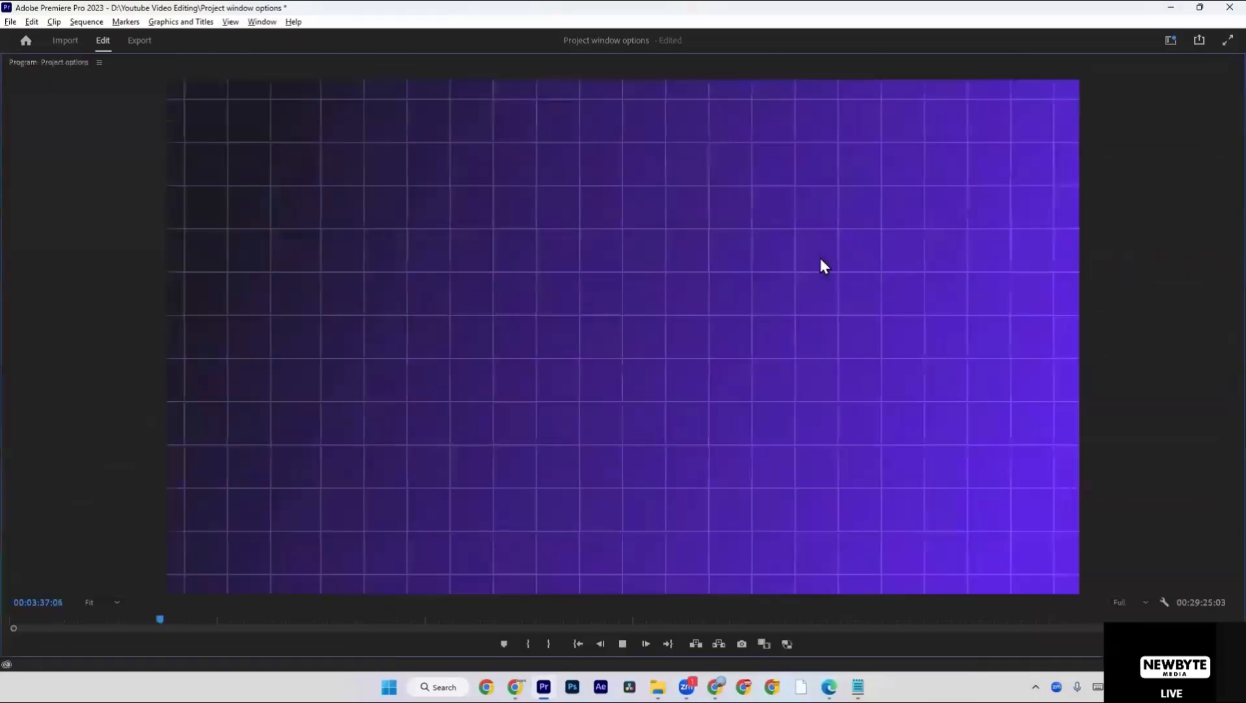
{"action": "key", "text": "grave"}
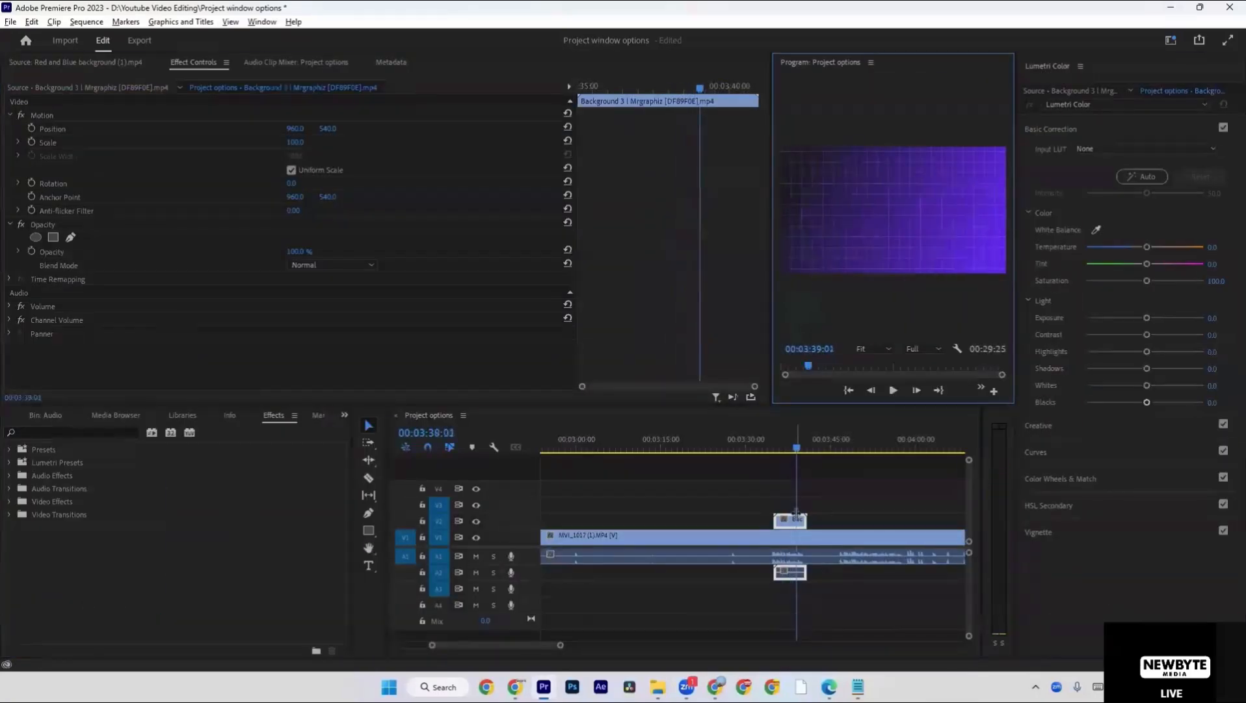
{"action": "right_click", "coordinate": [794, 521]}
{"action": "left_click", "coordinate": [828, 535]}
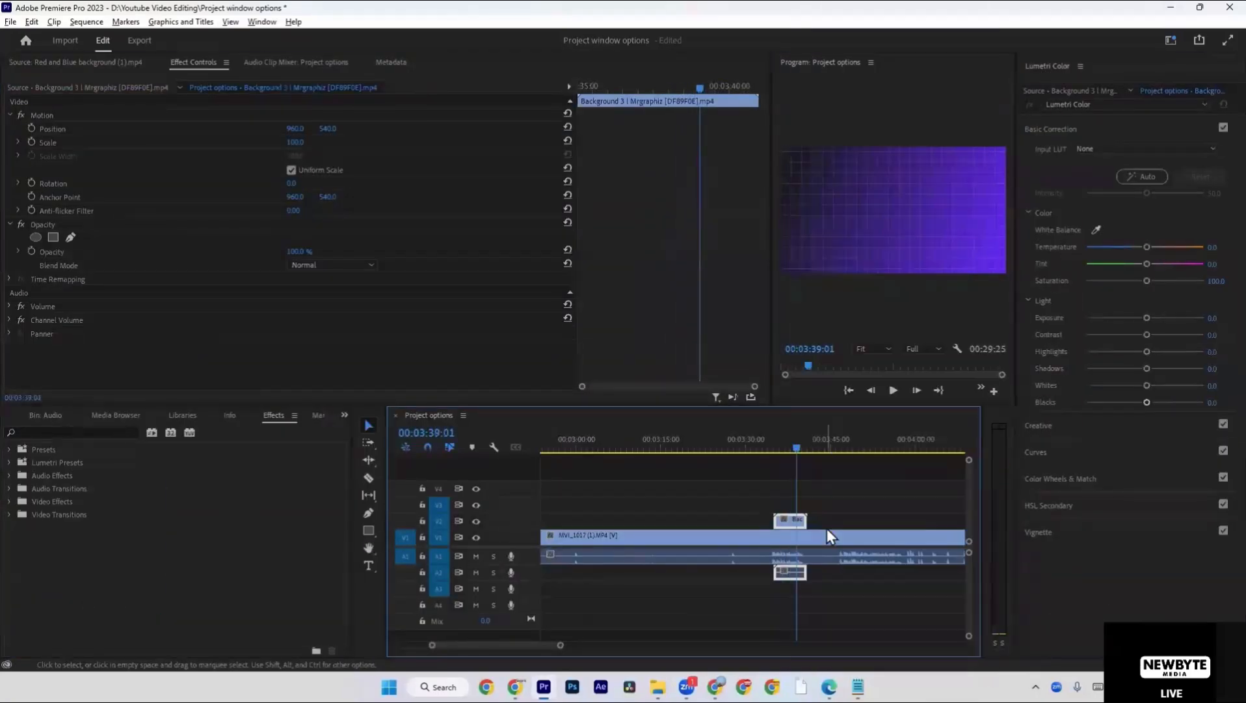
{"action": "key", "text": "grave"}
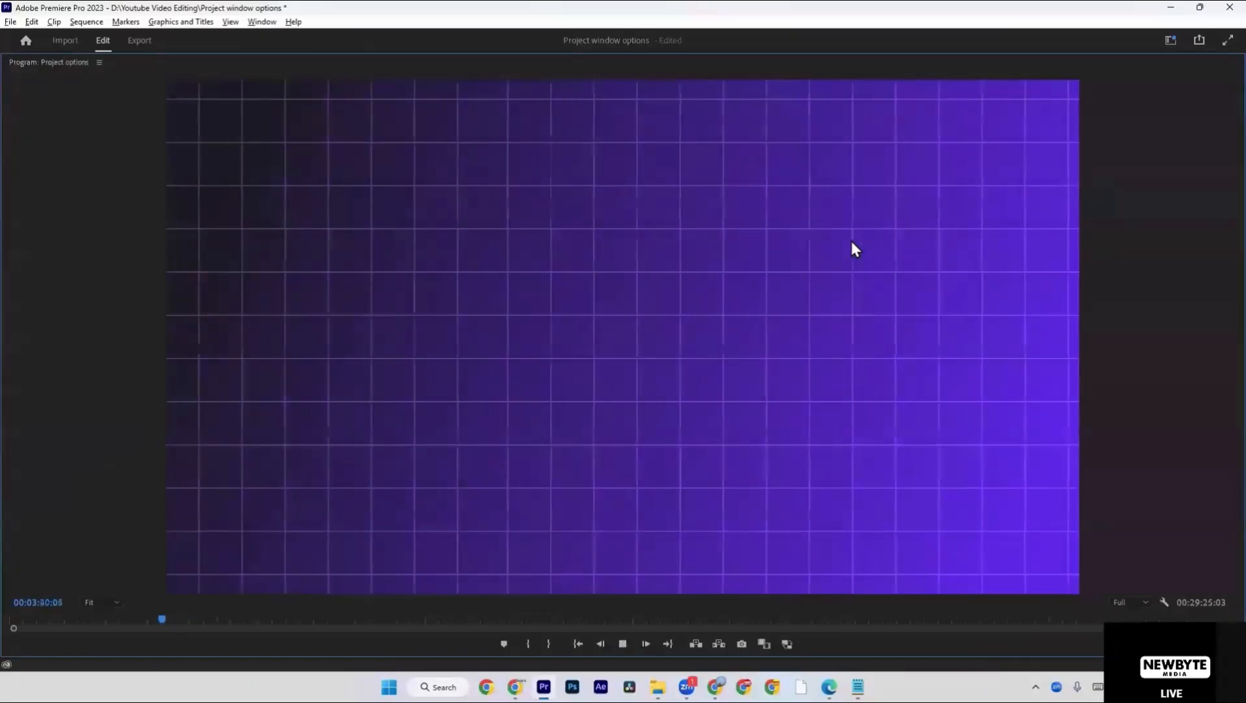
{"action": "key", "text": "grave"}
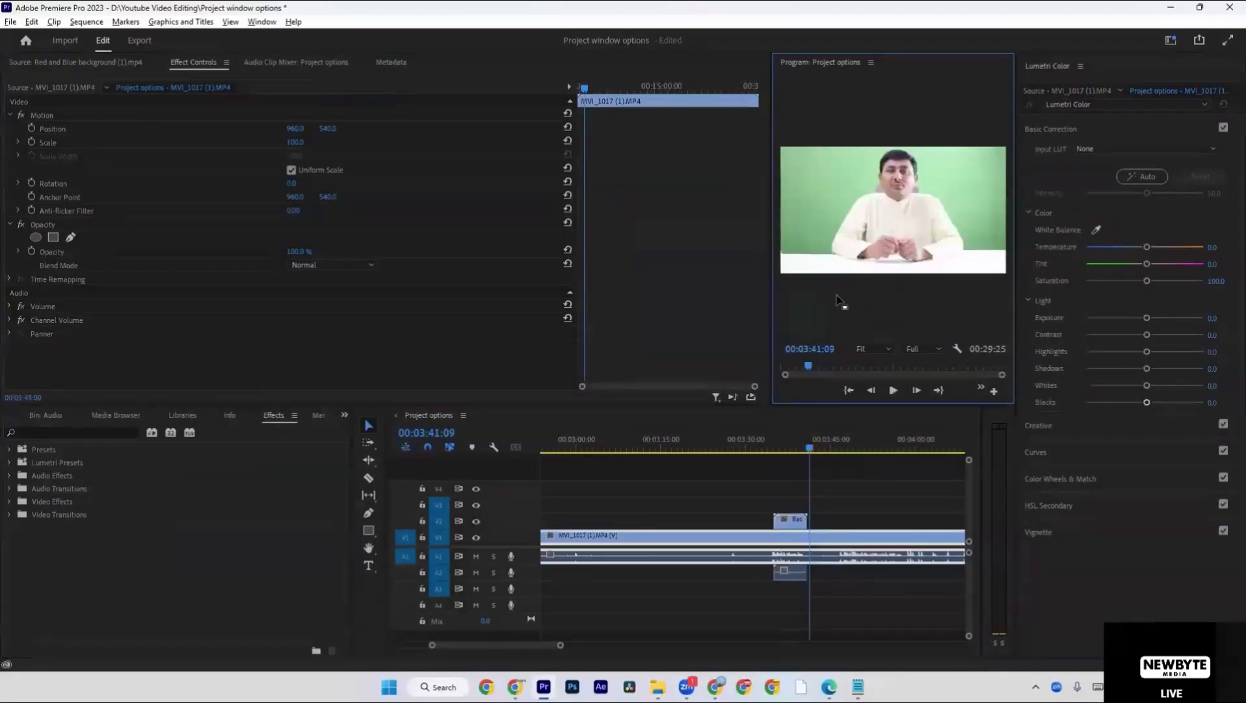
Replay the timeline from about 3:34 and stop just inside the Background 3 clip.
{"action": "left_click", "coordinate": [769, 449]}
{"action": "key", "text": "space"}
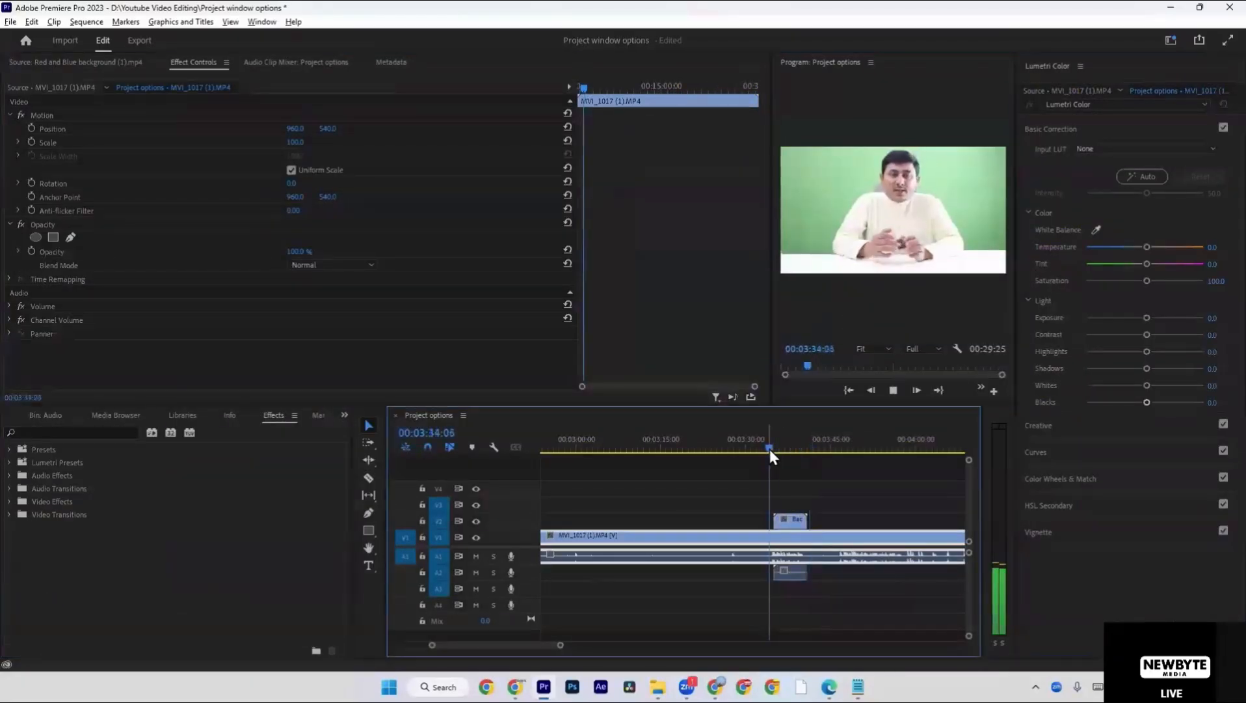
{"action": "key", "text": "space"}
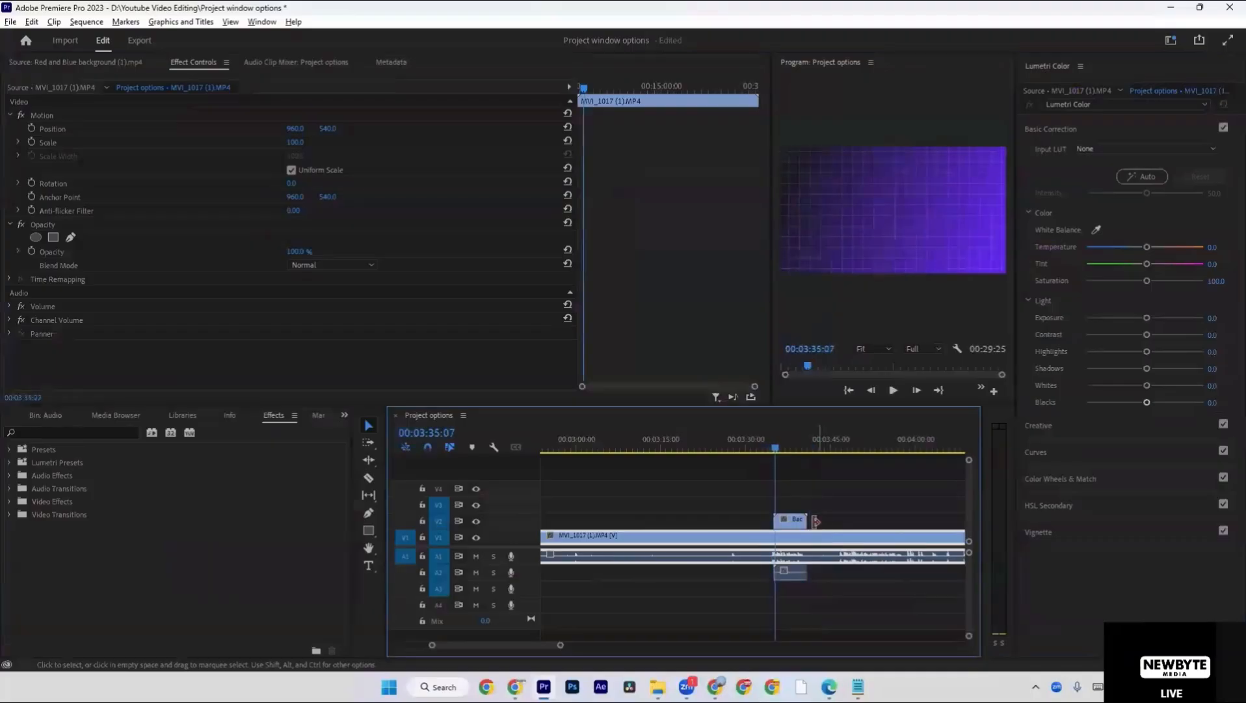
Try to extend the end of the Background 3 clip with the Ripple Edit and Slip tools.
{"action": "left_click", "coordinate": [787, 524]}
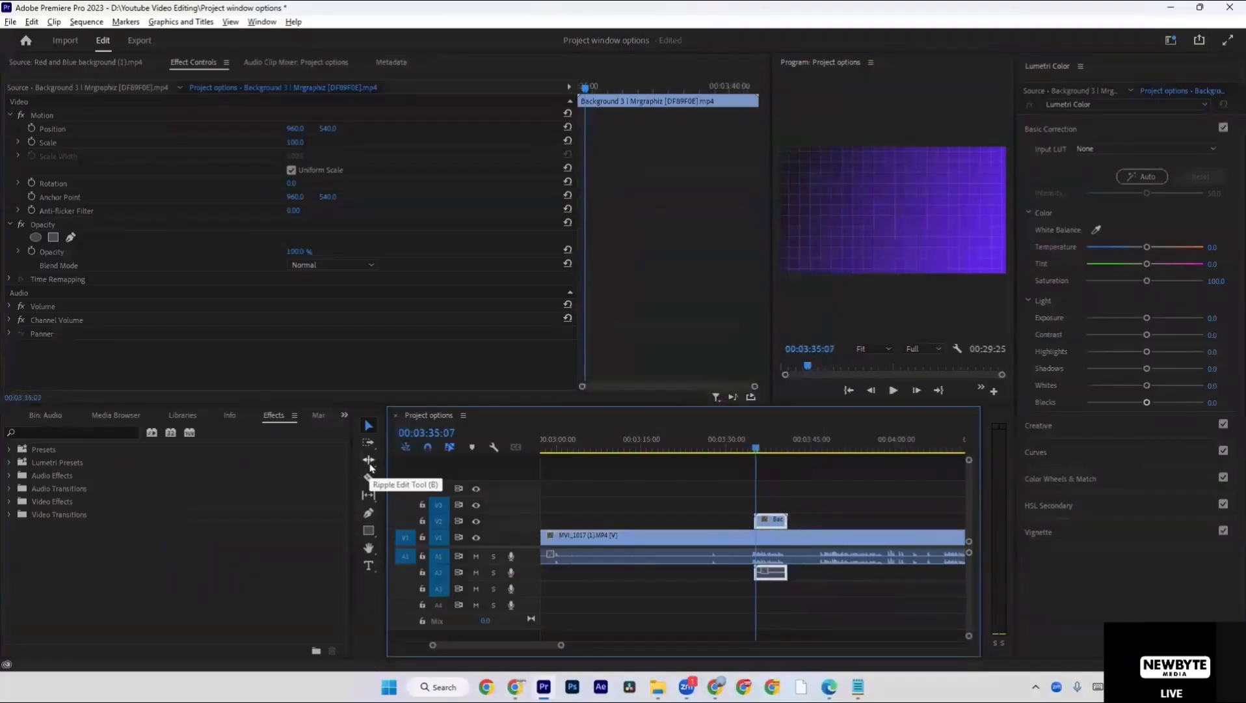
{"action": "left_click", "coordinate": [370, 463]}
{"action": "left_click_drag", "start_coordinate": [784, 521], "coordinate": [823, 522]}
{"action": "left_click", "coordinate": [368, 495]}
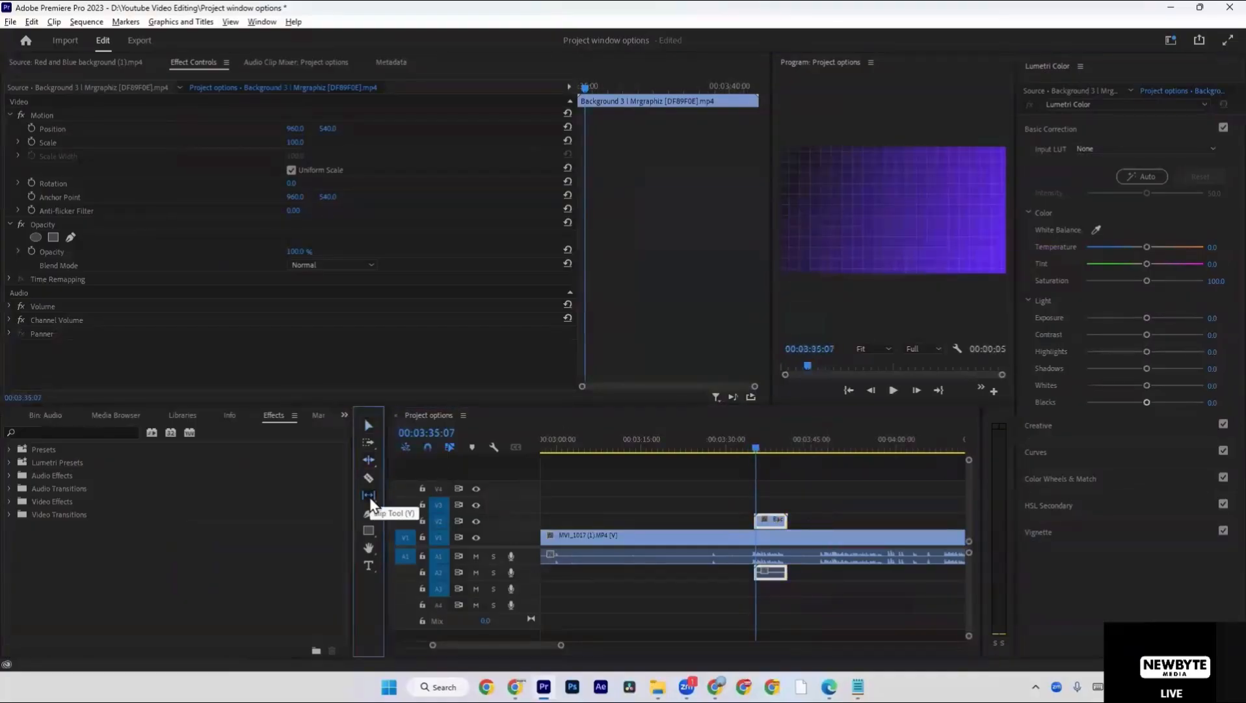
{"action": "left_click_drag", "start_coordinate": [786, 522], "coordinate": [798, 524]}
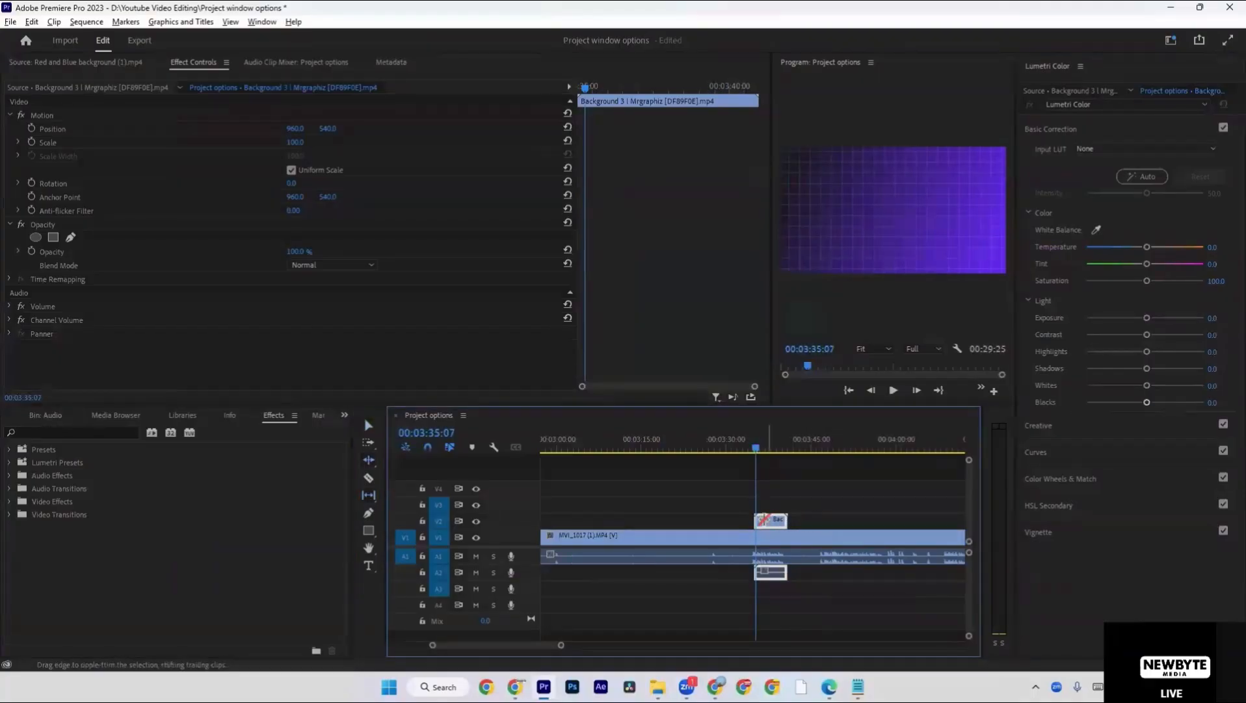
Rate-stretch the end of the Background 3 clip on track V2 out to about 3:54.
{"action": "left_click", "coordinate": [372, 464]}
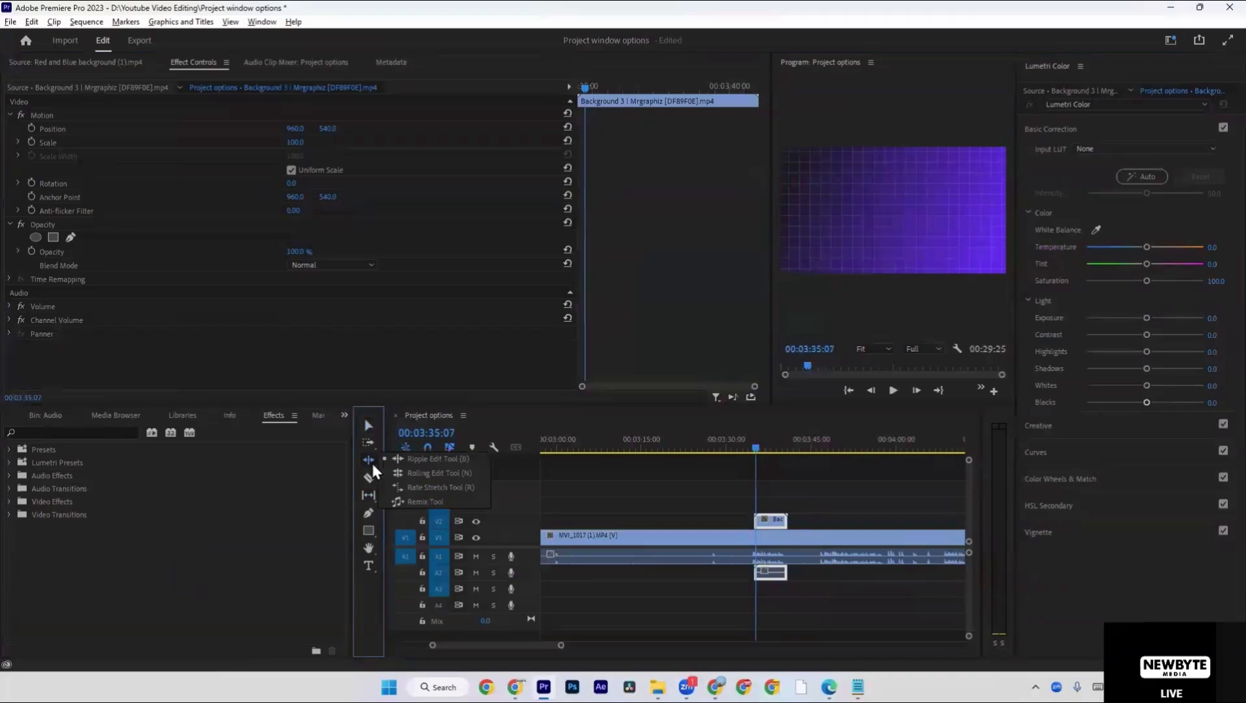
{"action": "left_click", "coordinate": [424, 493]}
{"action": "left_click_drag", "start_coordinate": [788, 521], "coordinate": [863, 521]}
{"action": "key", "text": "b"}
{"action": "left_click", "coordinate": [826, 506]}
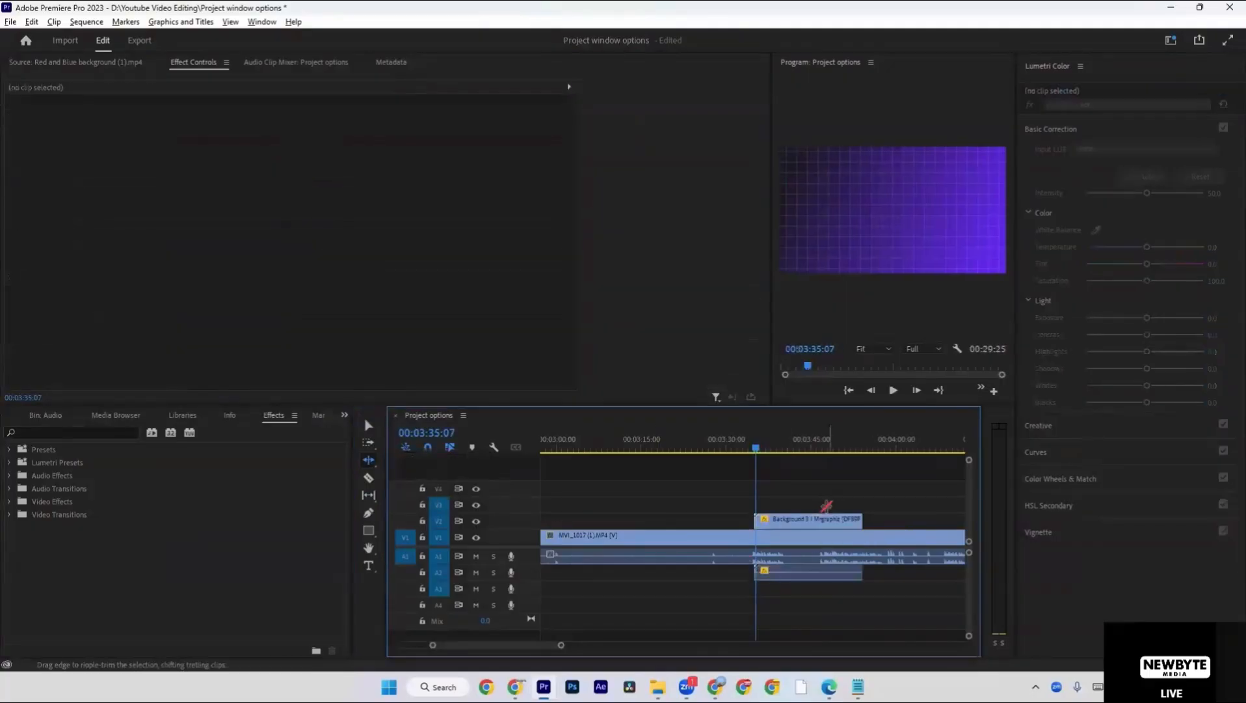
Play the stretched Background 3 clip in the maximized Program monitor and stop at about 3:38.
{"action": "key", "text": "space"}
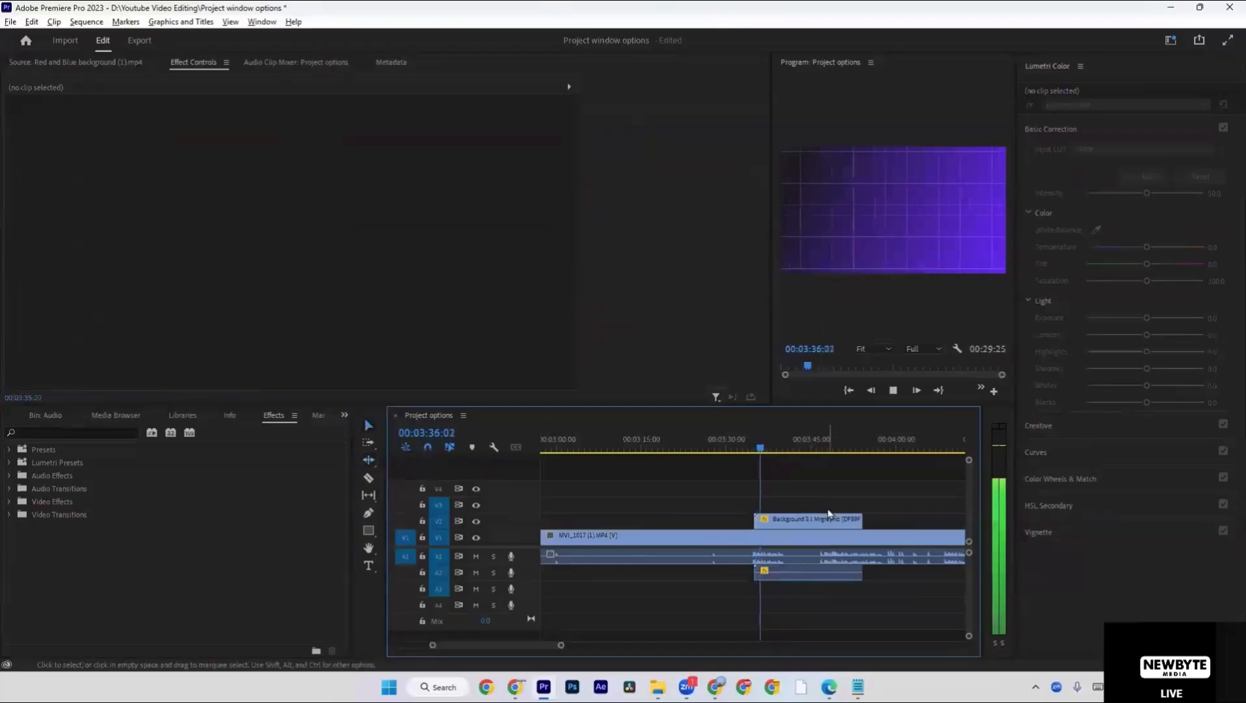
{"action": "key", "text": "grave"}
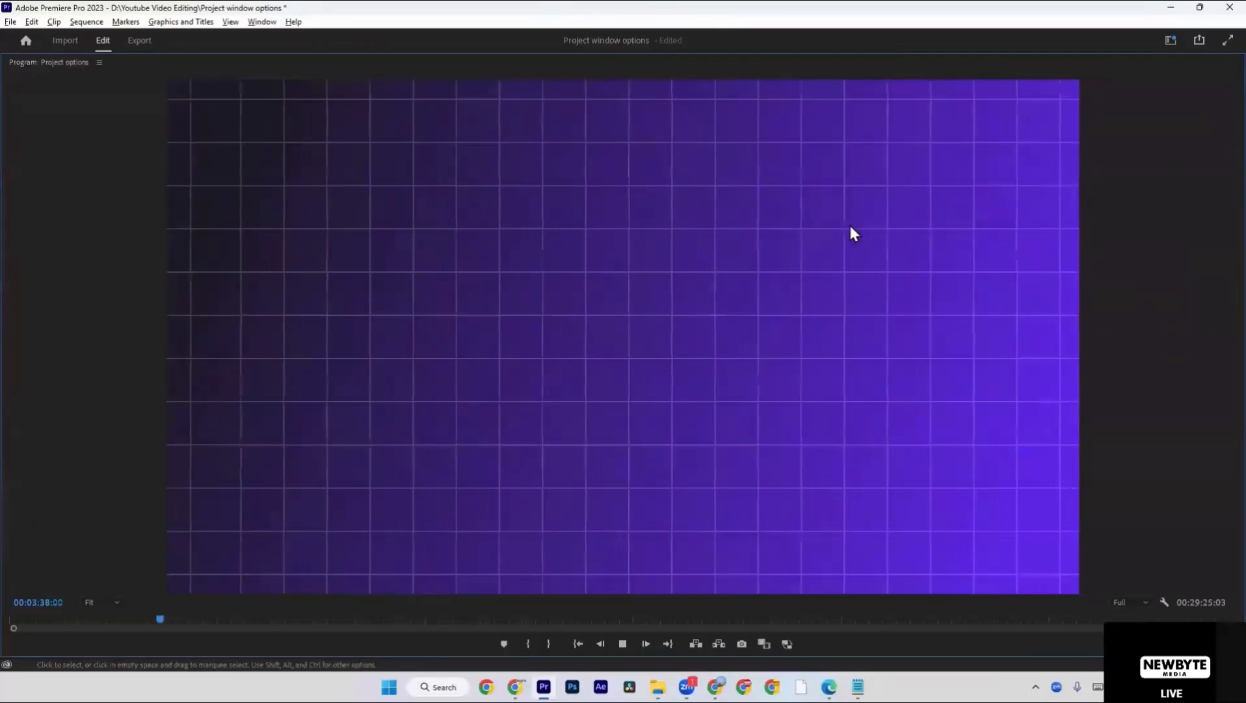
{"action": "key", "text": "space"}
{"action": "key", "text": "grave"}
Reset the Editing workspace to its saved layout.
{"action": "left_click", "coordinate": [260, 22]}
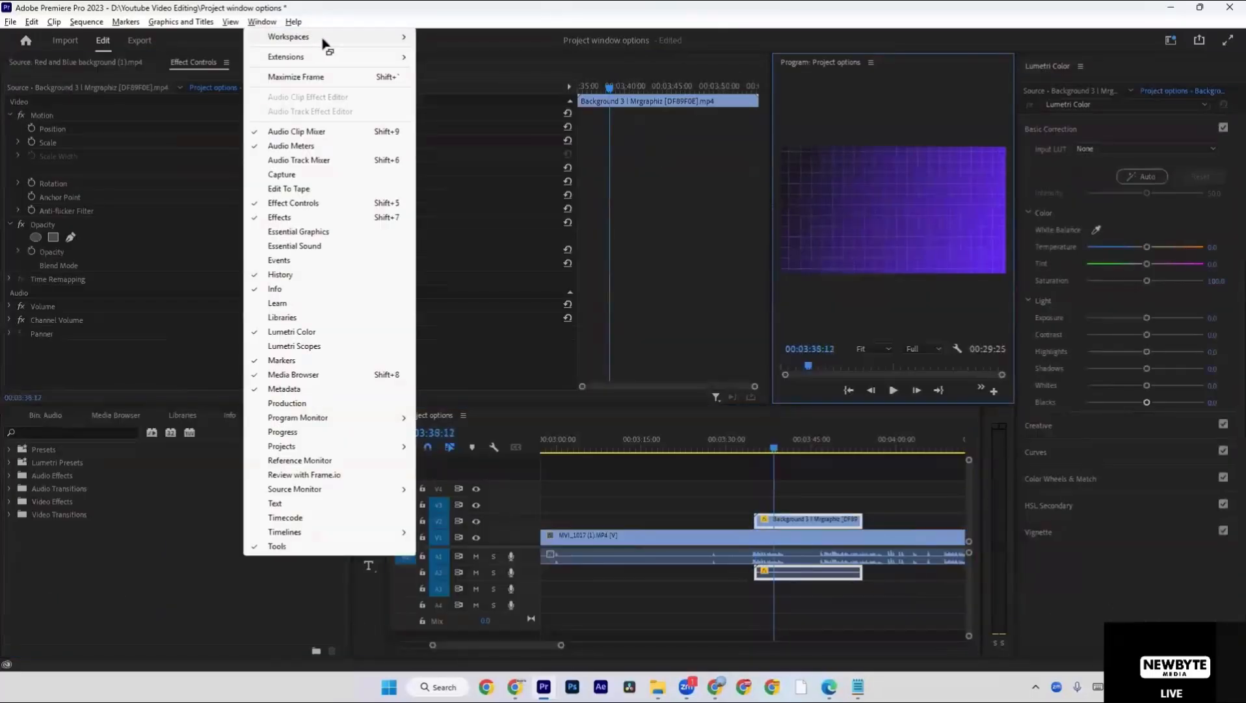
{"action": "mouse_move", "coordinate": [329, 38]}
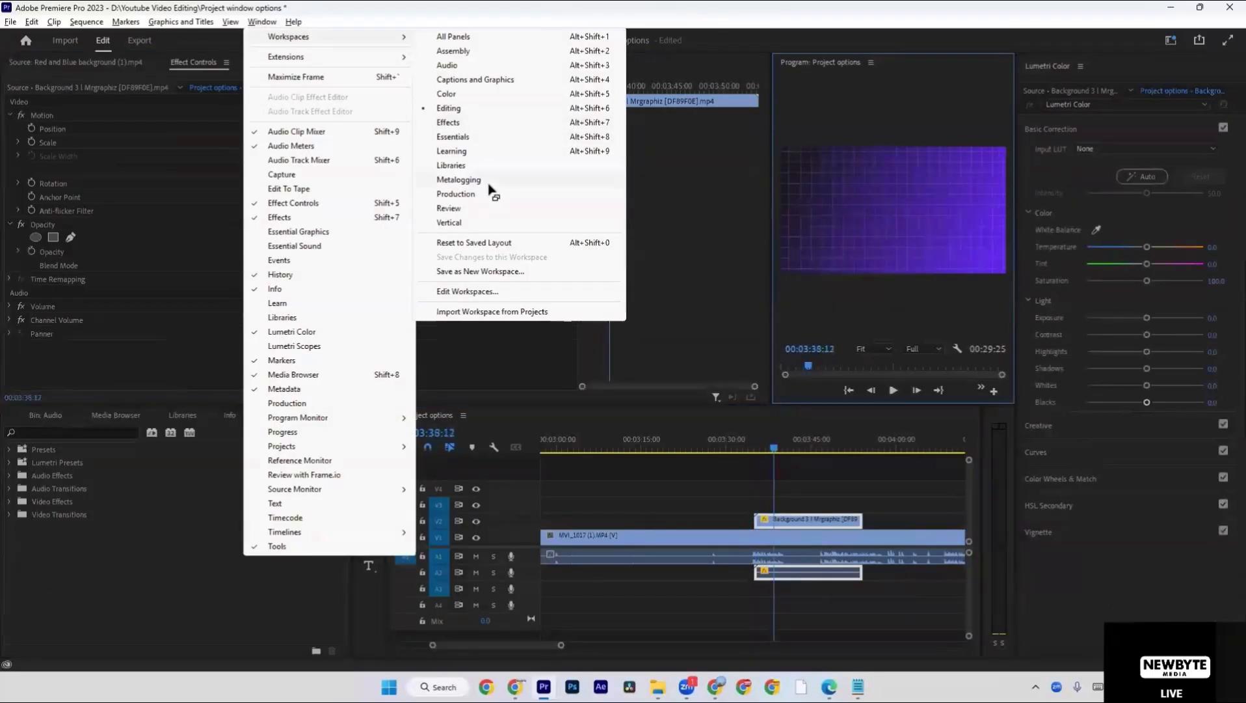
{"action": "left_click", "coordinate": [500, 243]}
Play the timeline from the start of the Background 3 clip and stop at about 3:38.
{"action": "left_click", "coordinate": [807, 498]}
{"action": "key", "text": "Up"}
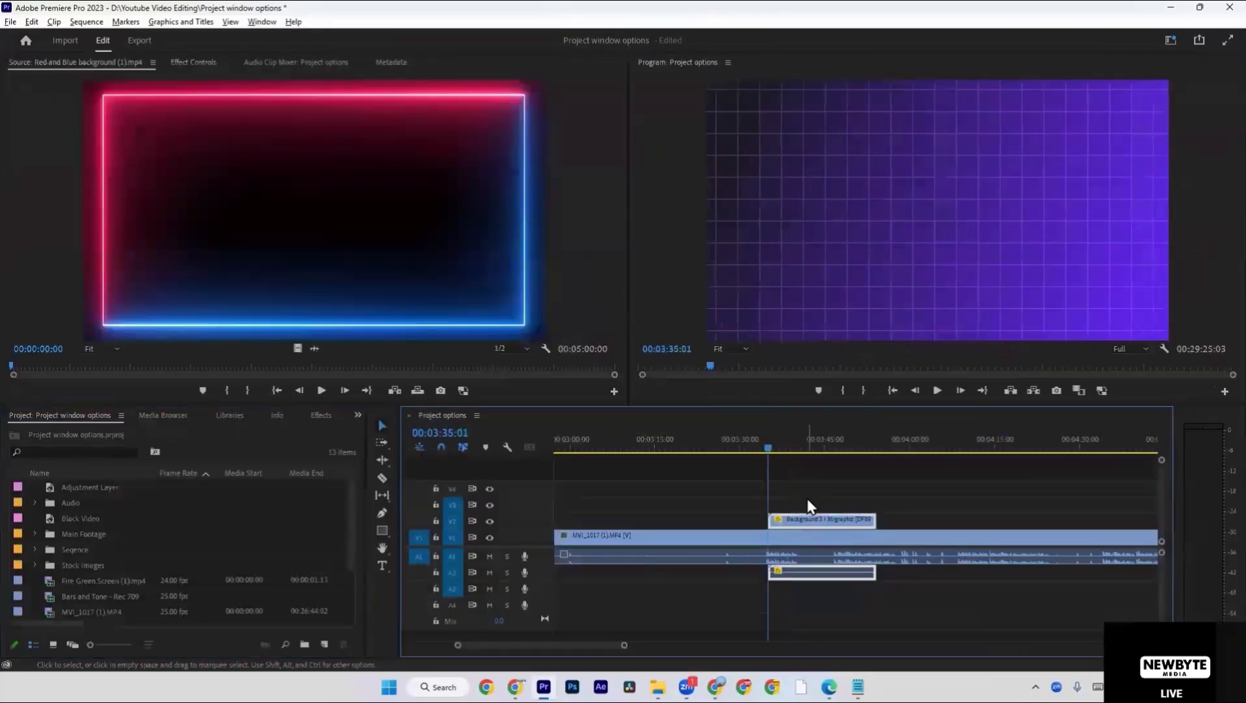
{"action": "key", "text": "space"}
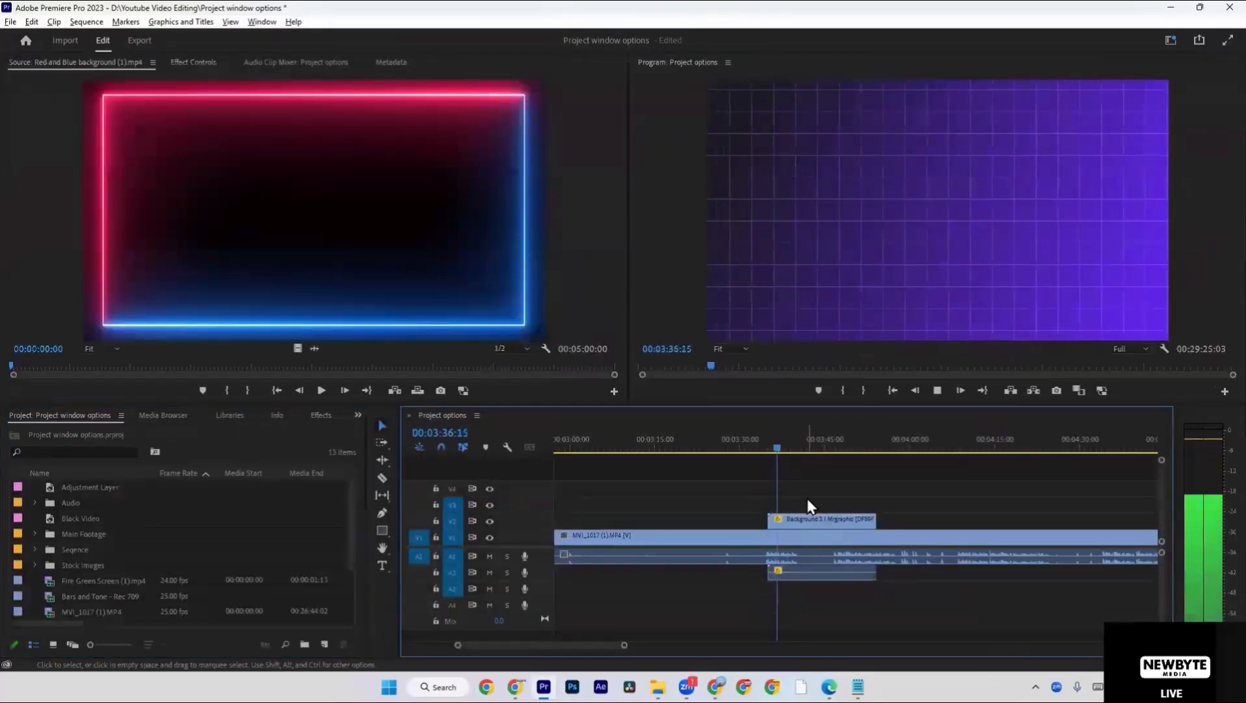
{"action": "left_click", "coordinate": [812, 514]}
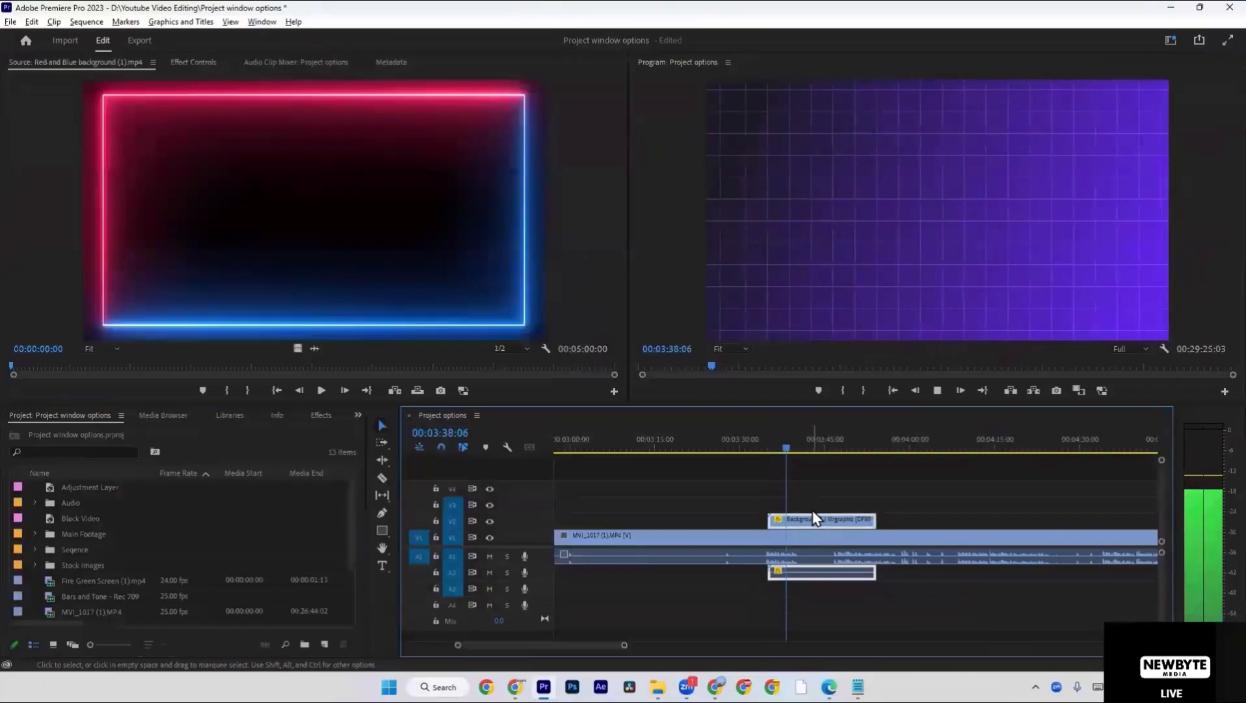
{"action": "key", "text": "space"}
Add the title "VIDEO EDITING" over the grid background and extend its V3 clip to span the whole Background 3 clip.
{"action": "key", "text": "t"}
{"action": "left_click", "coordinate": [798, 219]}
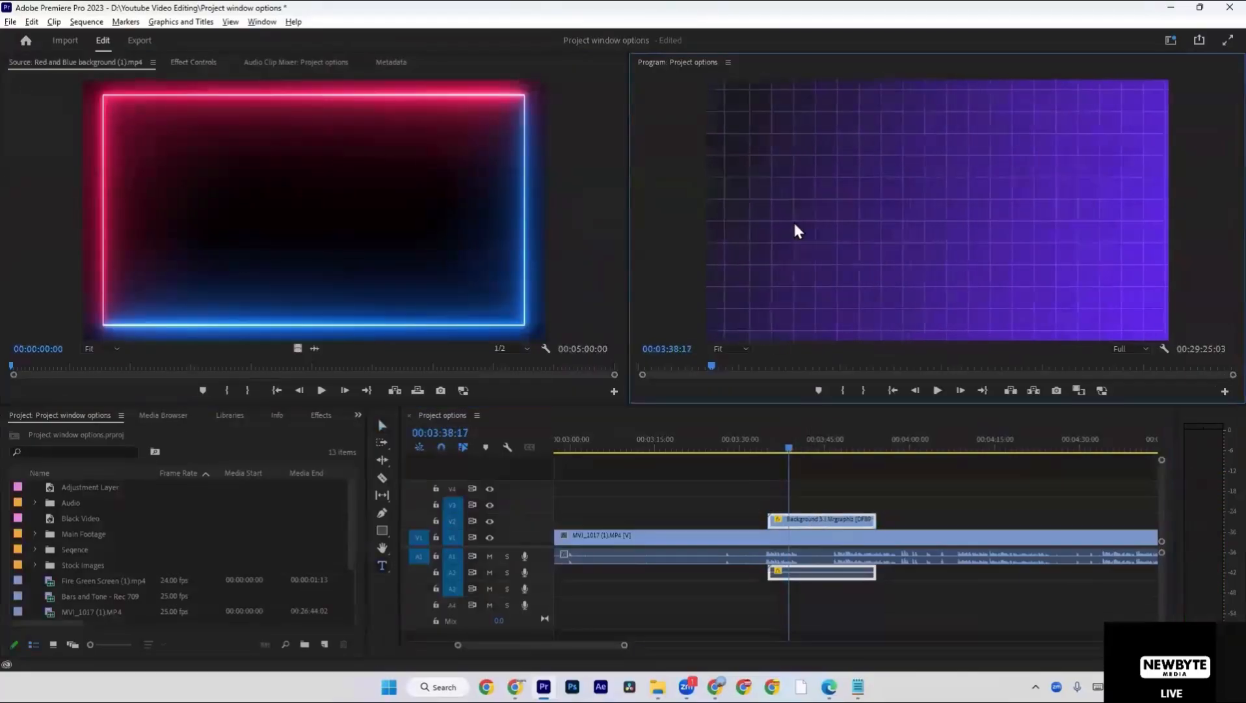
{"action": "type", "text": "VIDEO"}
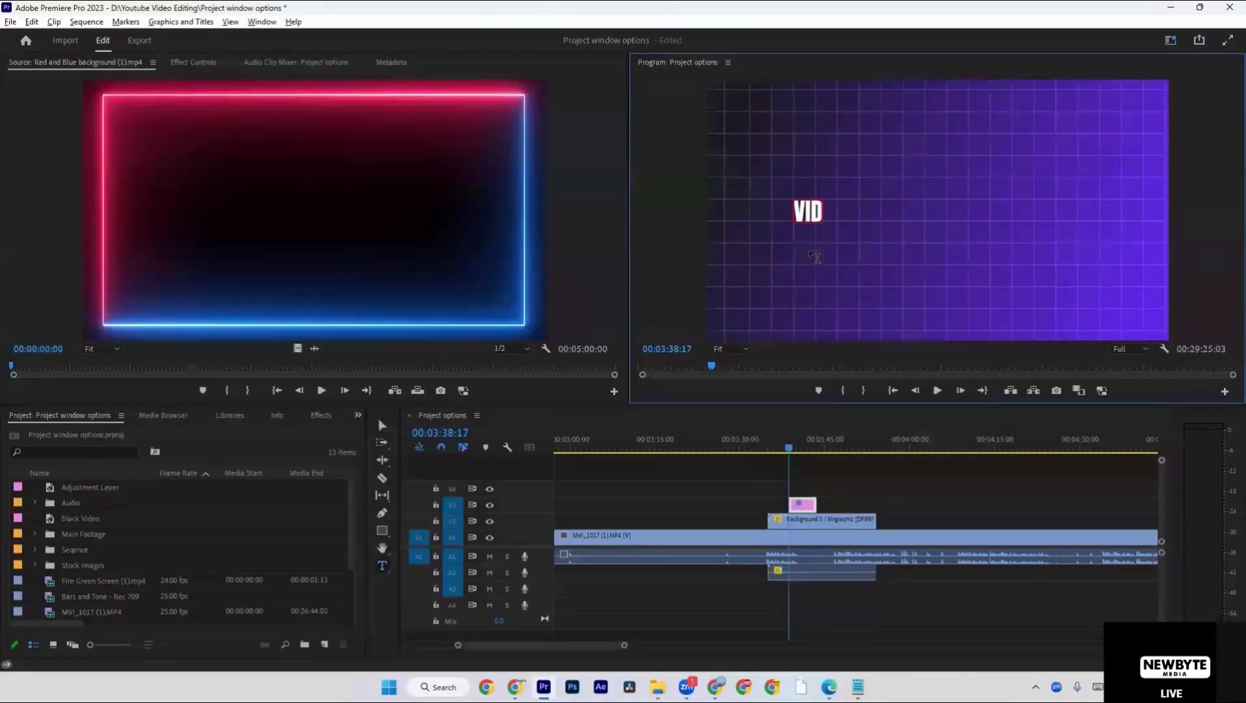
{"action": "type", "text": " EDIT"}
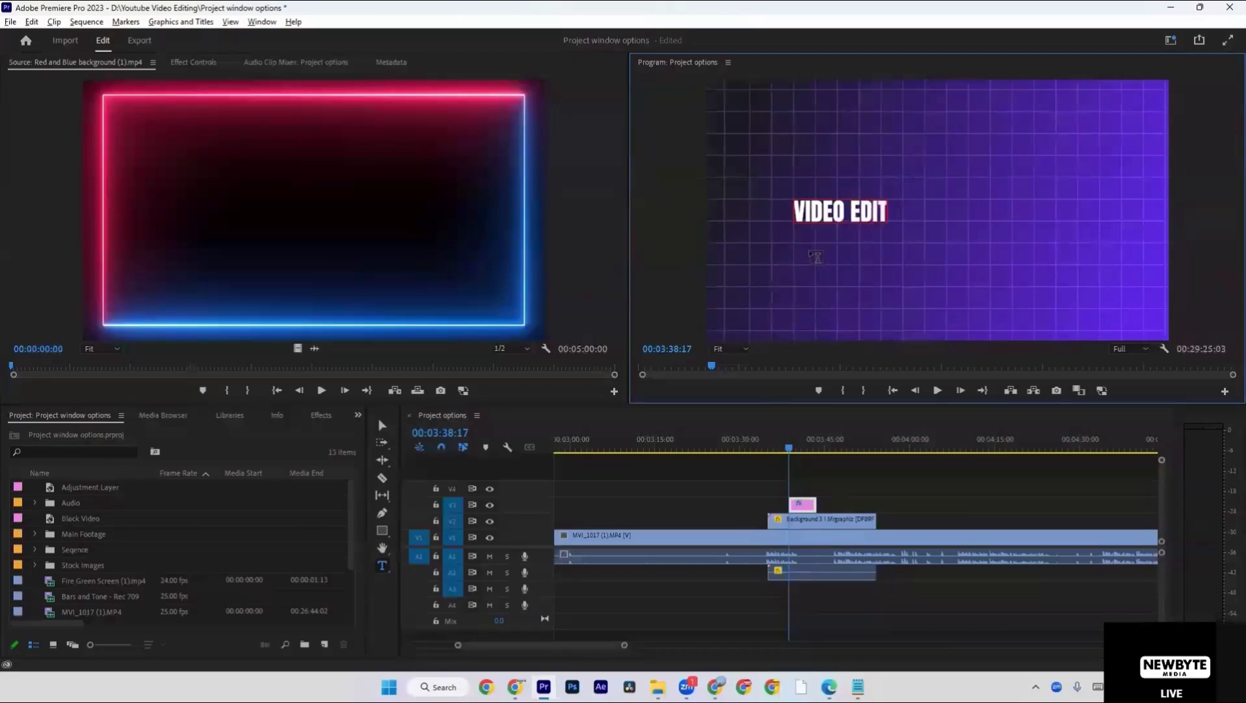
{"action": "type", "text": "ING"}
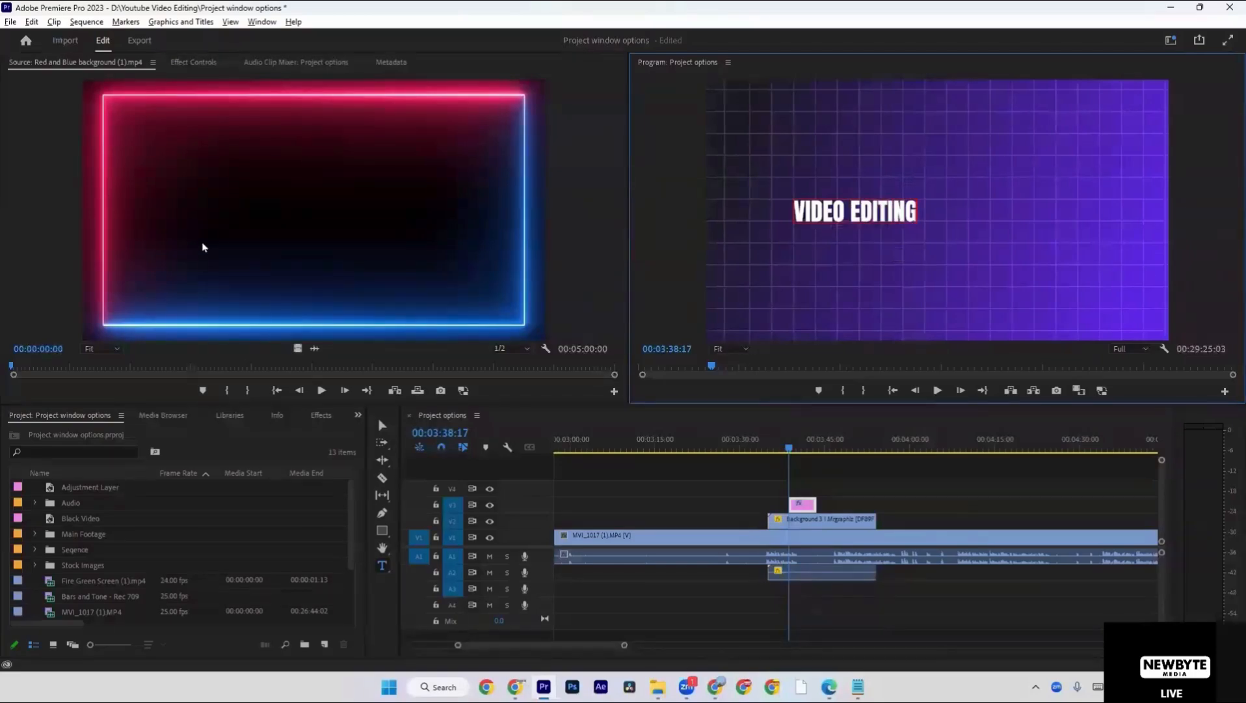
{"action": "left_click_drag", "start_coordinate": [816, 505], "coordinate": [876, 505]}
{"action": "left_click_drag", "start_coordinate": [789, 504], "coordinate": [768, 504]}
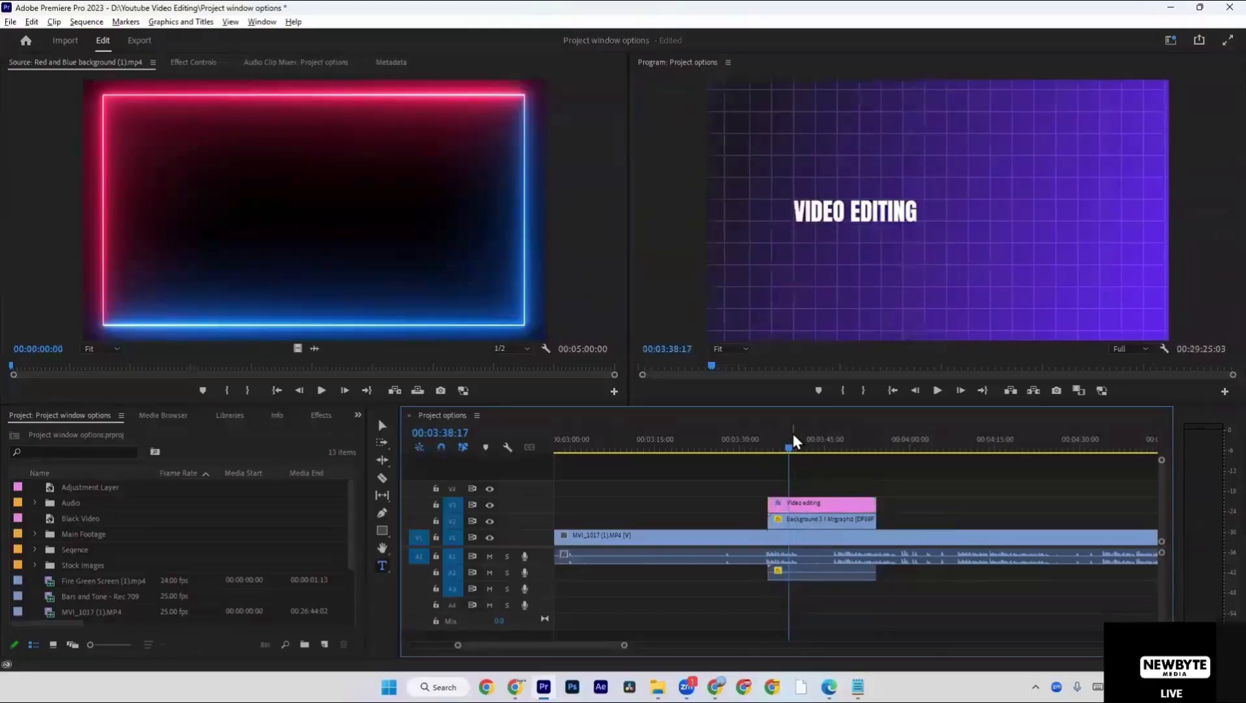
Enlarge the VIDEO EDITING title to about three quarters of the frame width and reposition it near the frame's middle.
{"action": "left_click_drag", "start_coordinate": [794, 442], "coordinate": [812, 445]}
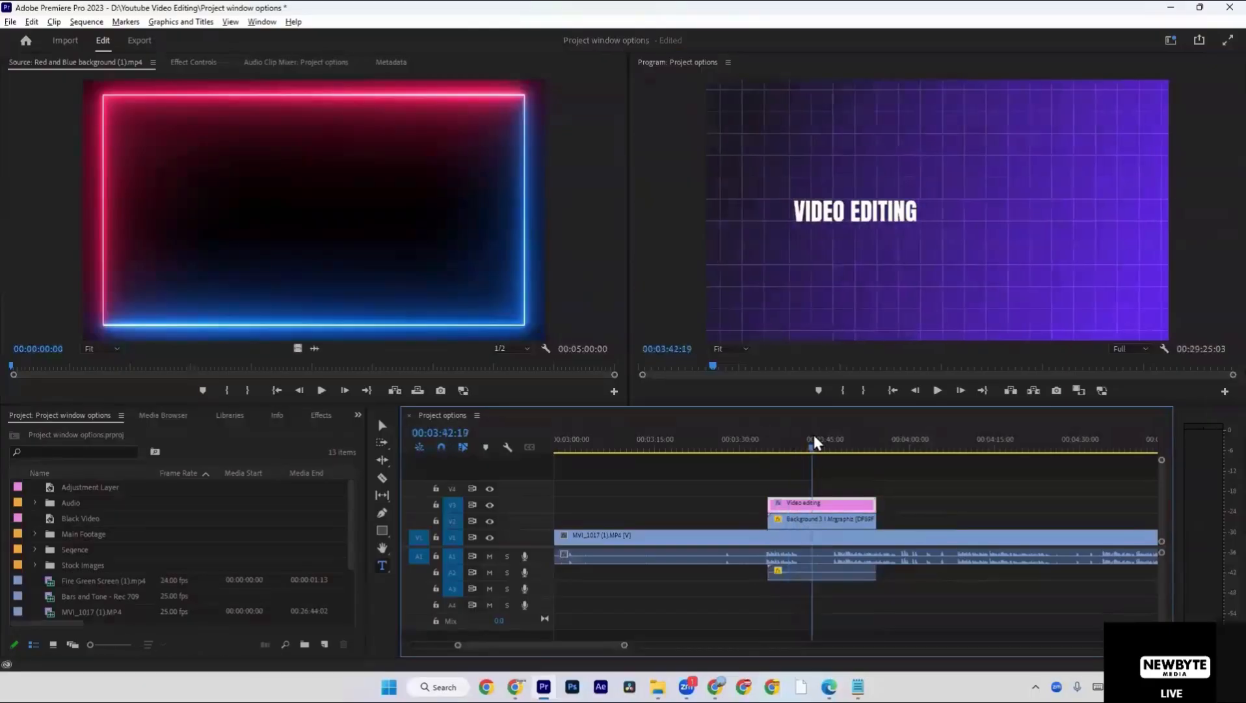
{"action": "left_click", "coordinate": [810, 210]}
{"action": "key", "text": "grave"}
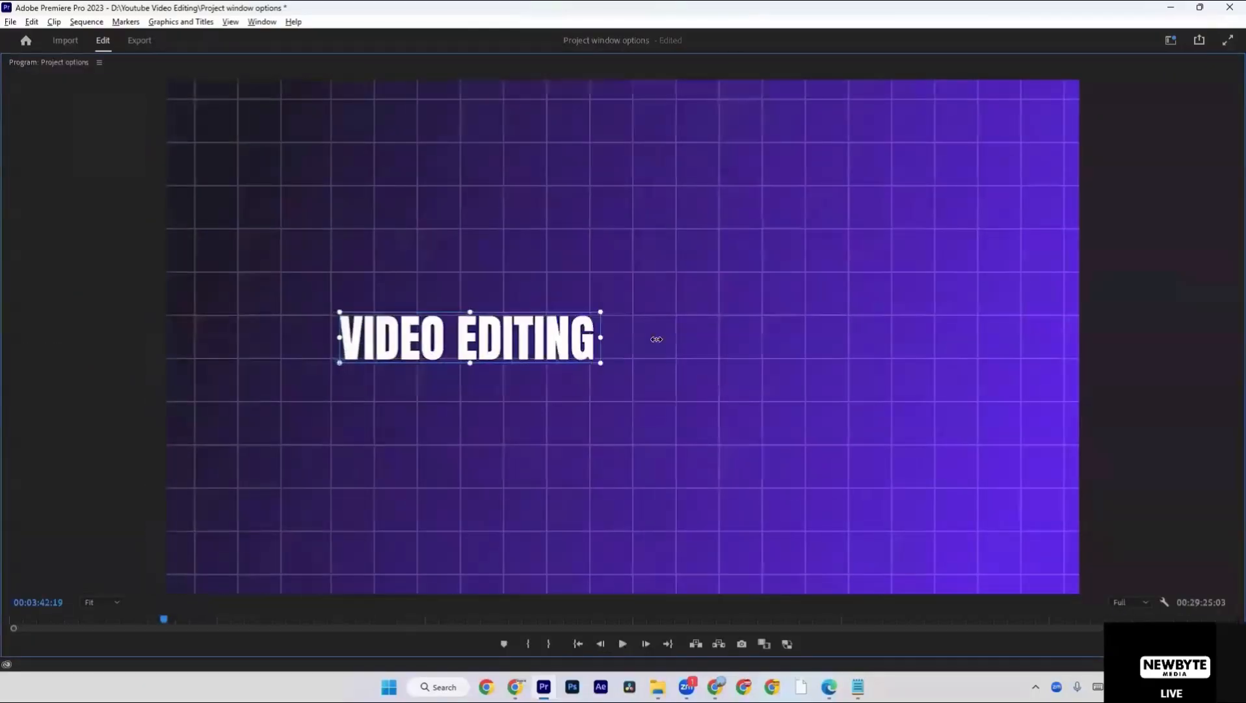
{"action": "left_click_drag", "start_coordinate": [656, 339], "coordinate": [1011, 318]}
{"action": "left_click_drag", "start_coordinate": [953, 328], "coordinate": [897, 352]}
{"action": "key", "text": "grave"}
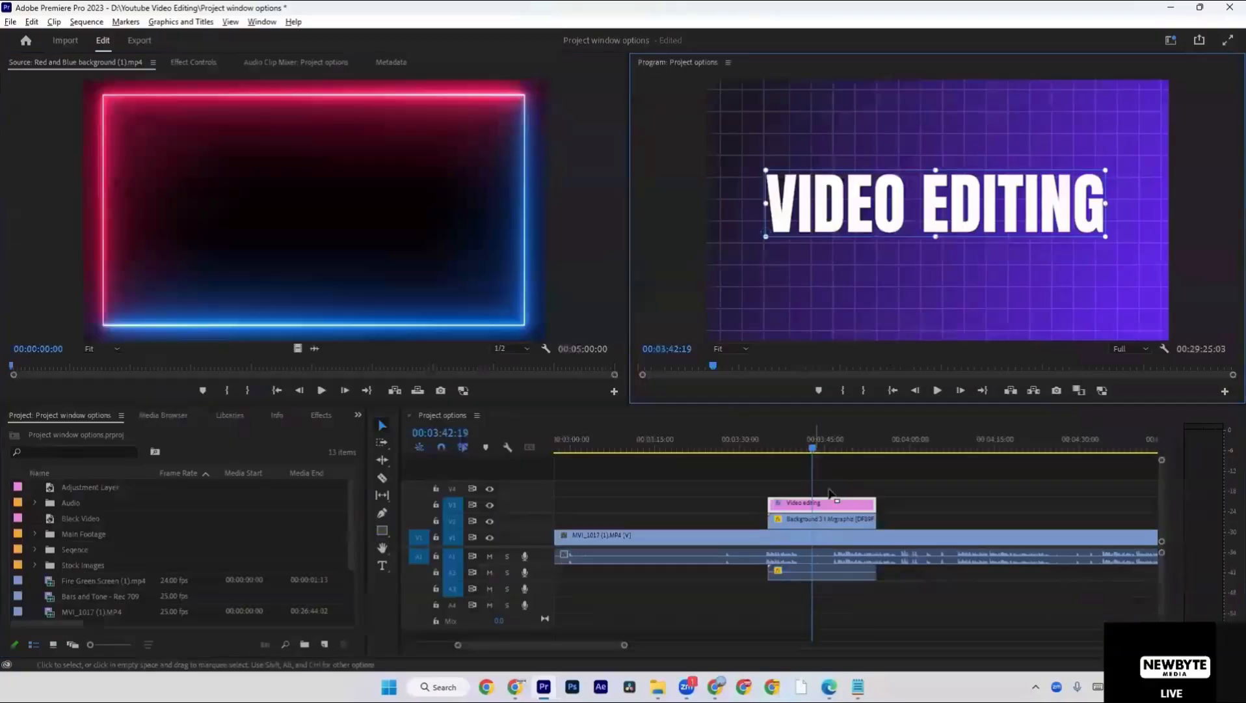
Scrub through the titled Background 3 section to about 3:46 and look over the surrounding timeline clips.
{"action": "left_click_drag", "start_coordinate": [790, 448], "coordinate": [835, 449]}
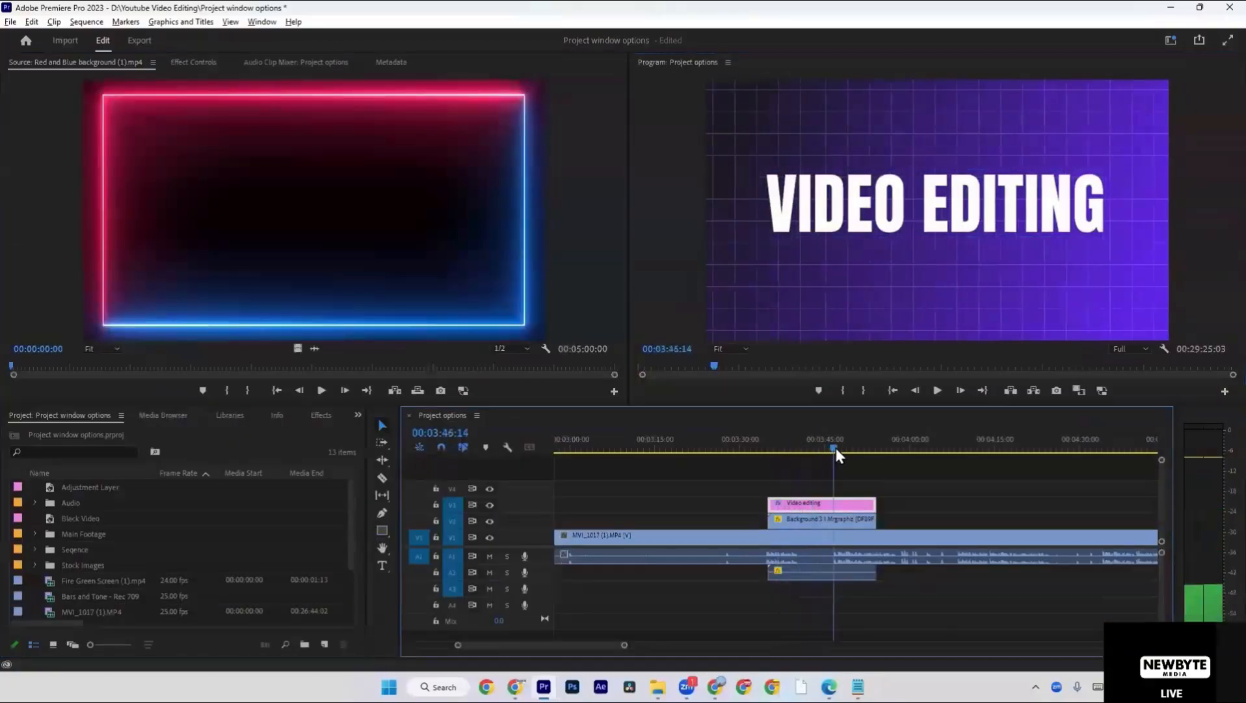
{"action": "left_click", "coordinate": [837, 520]}
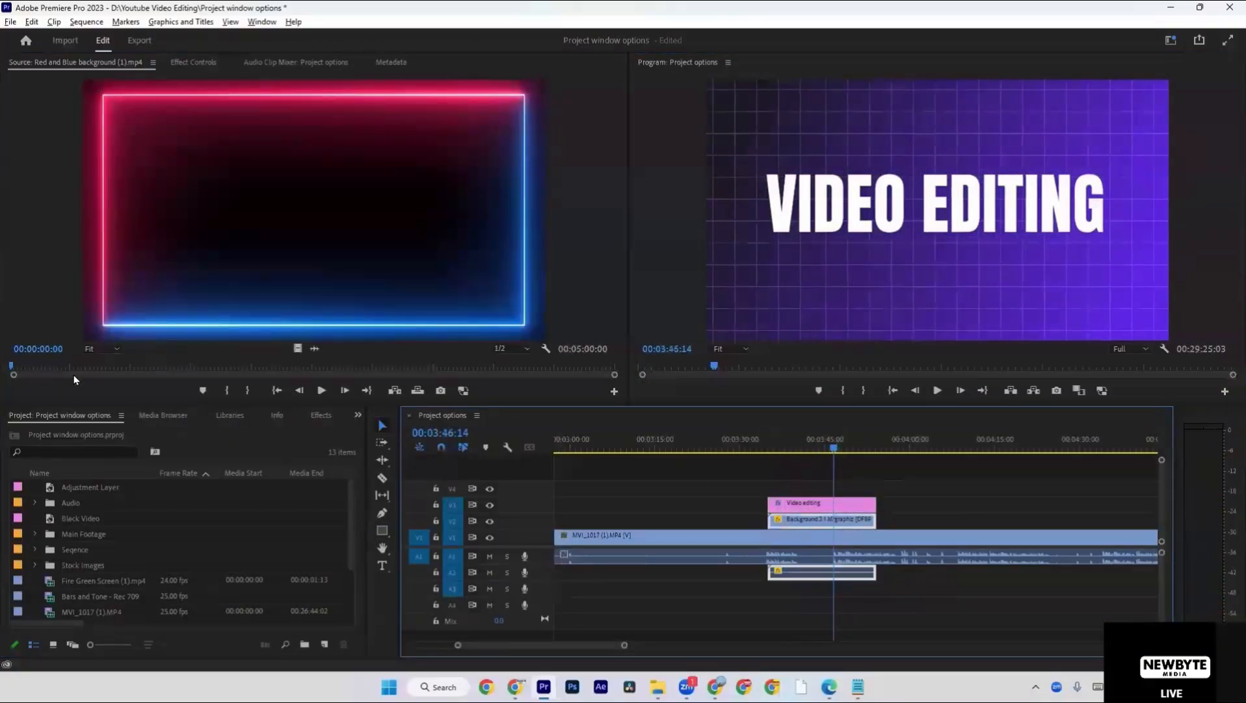
{"action": "left_click", "coordinate": [966, 504]}
{"action": "key", "text": "minus"}
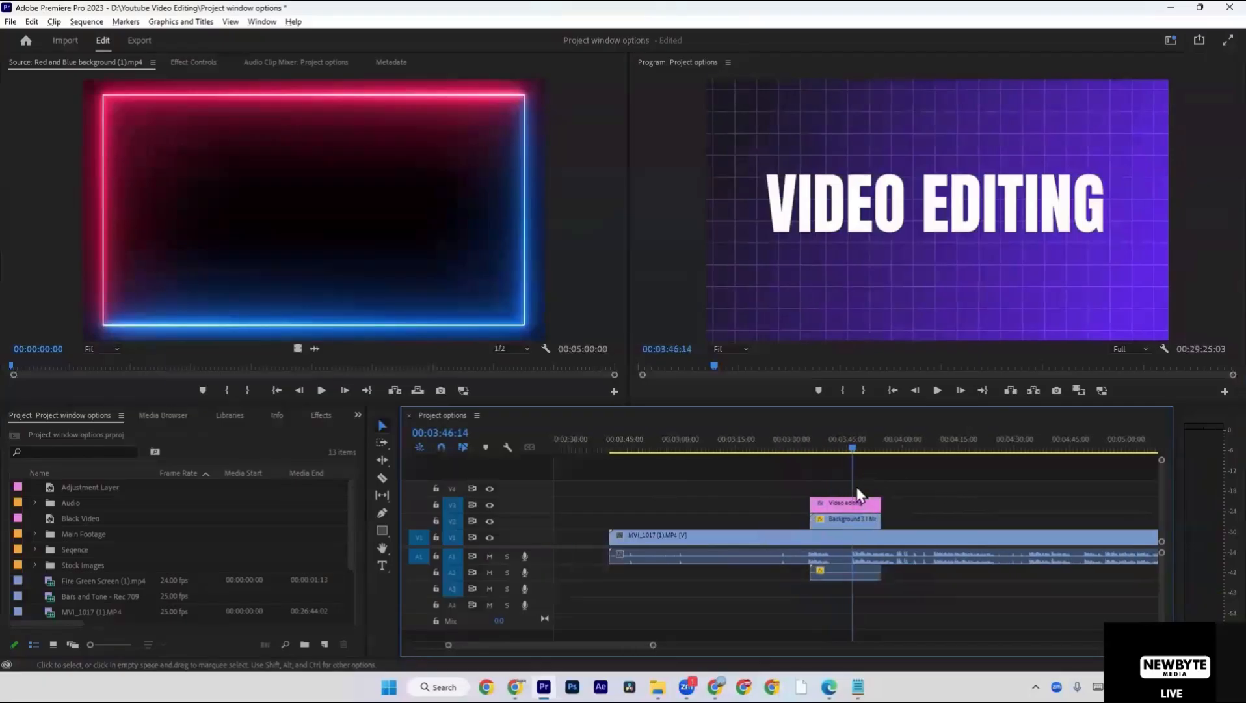
{"action": "scroll", "coordinate": [686, 485], "scroll_direction": "up", "scroll_amount": 5}
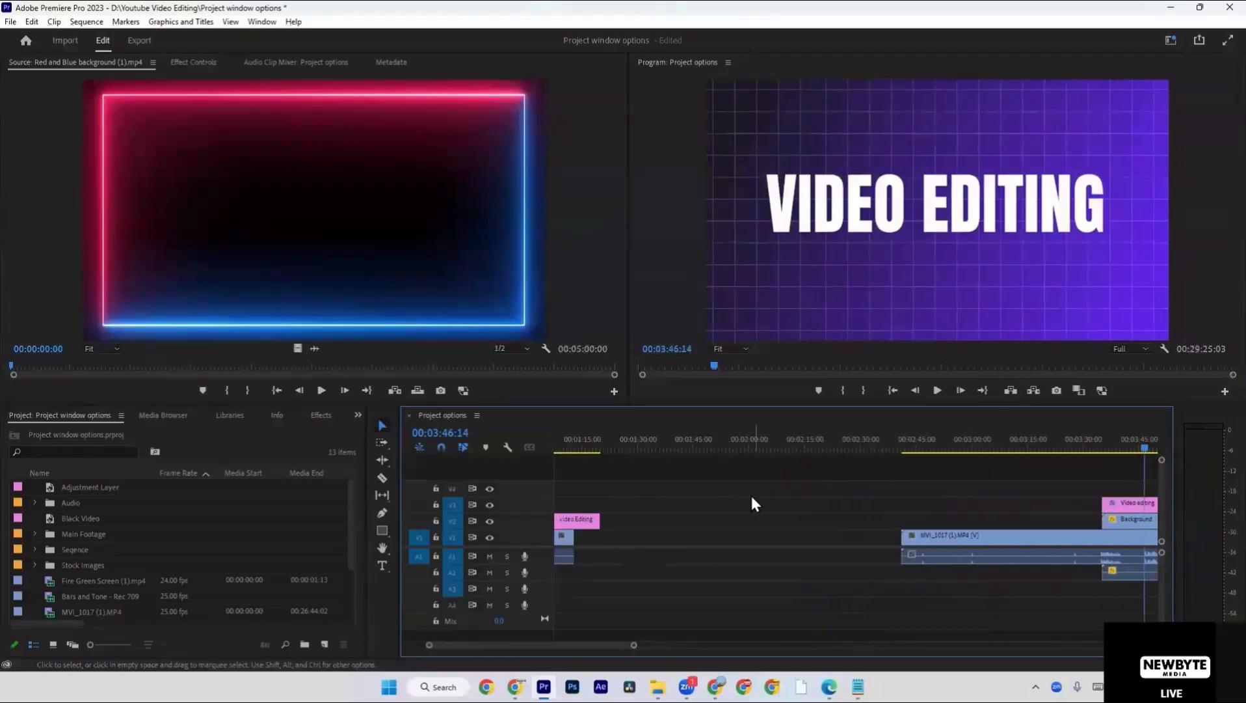
{"action": "scroll", "coordinate": [750, 497], "scroll_direction": "down", "scroll_amount": 3}
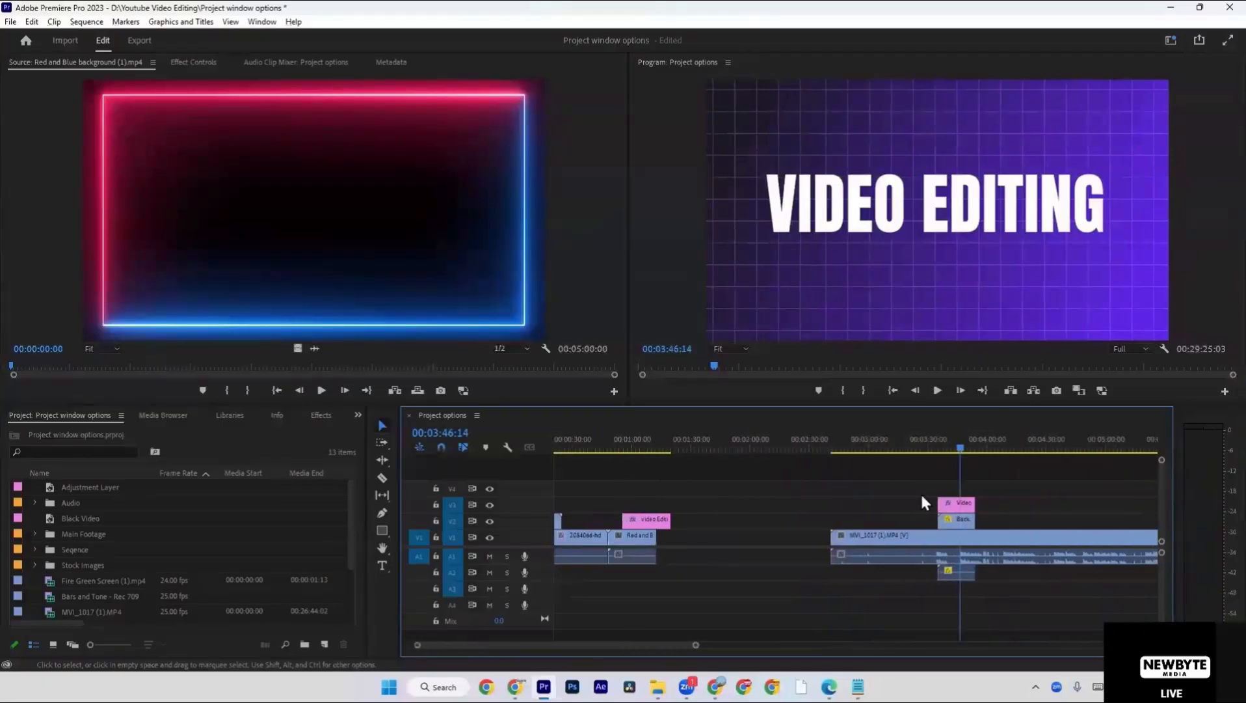
Play the green-screen footage briefly from about 4:33 and park the playhead there.
{"action": "left_click", "coordinate": [1054, 449]}
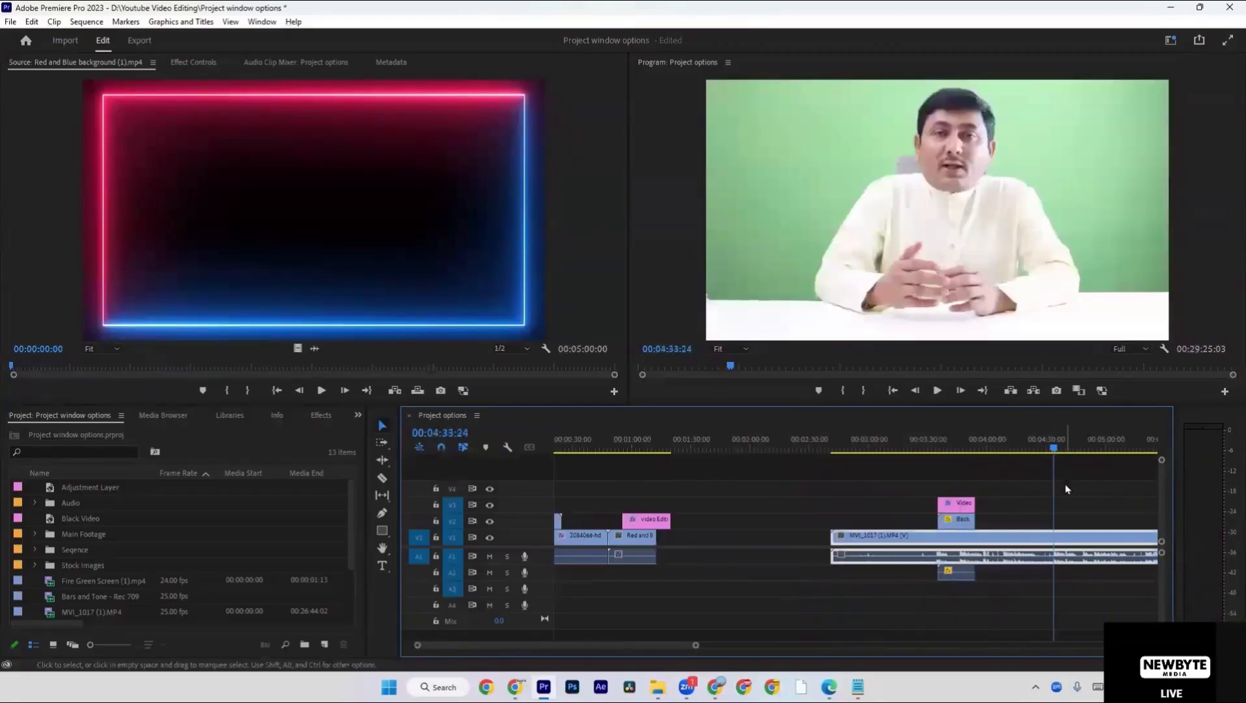
{"action": "scroll", "coordinate": [1065, 489], "scroll_direction": "up", "scroll_amount": 3}
{"action": "scroll", "coordinate": [1065, 490], "scroll_direction": "down", "scroll_amount": 4}
{"action": "key", "text": "space"}
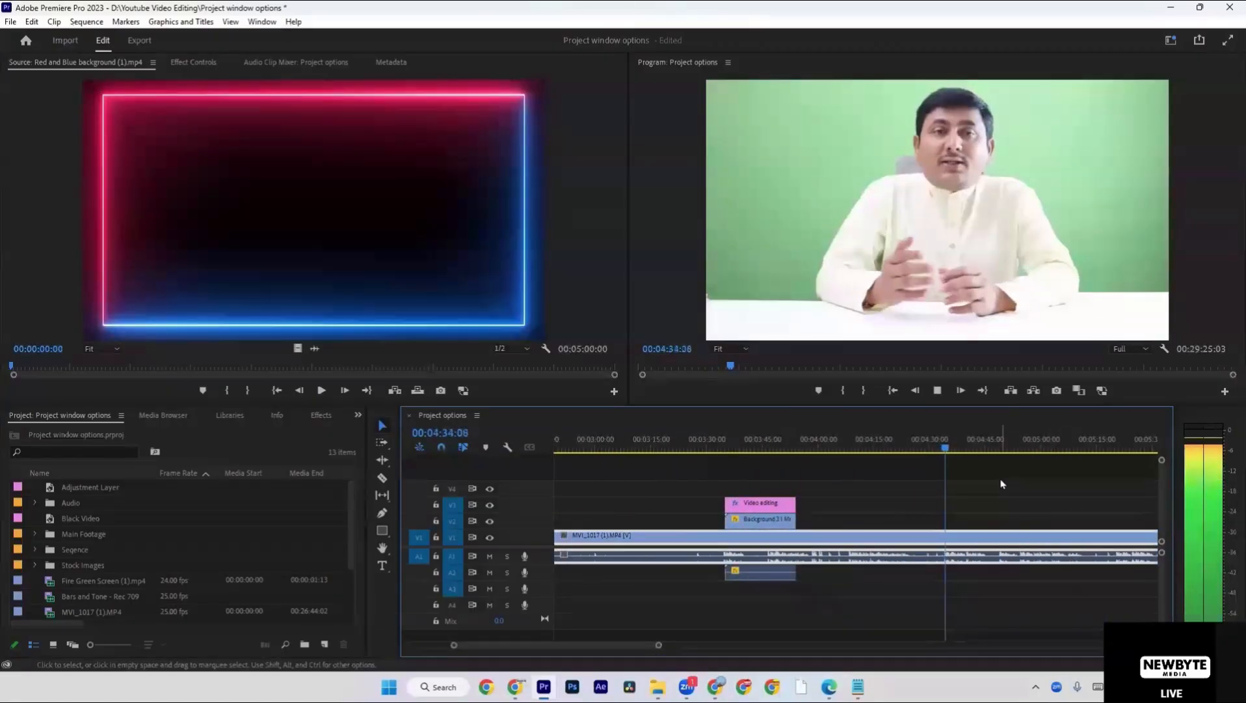
{"action": "left_click", "coordinate": [945, 439]}
Start a new color matte in the project at 1920 x 1080, 25.00 fps and square pixels.
{"action": "right_click", "coordinate": [202, 457]}
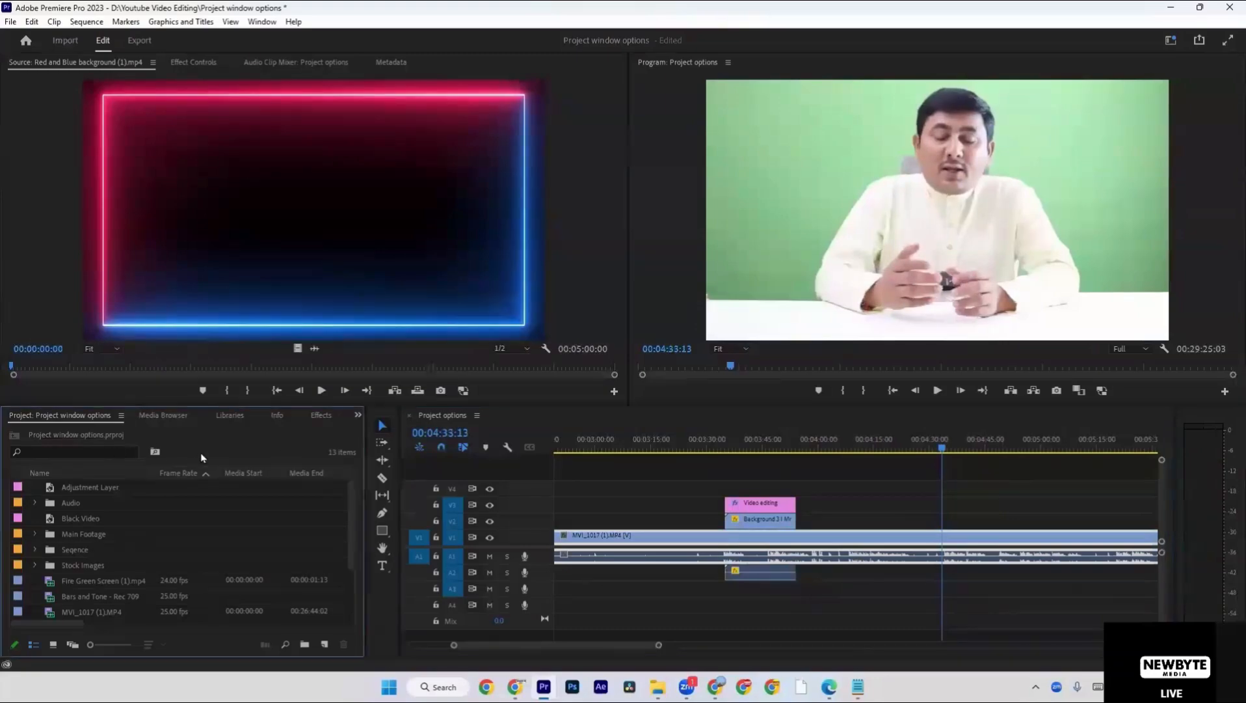
{"action": "mouse_move", "coordinate": [263, 254]}
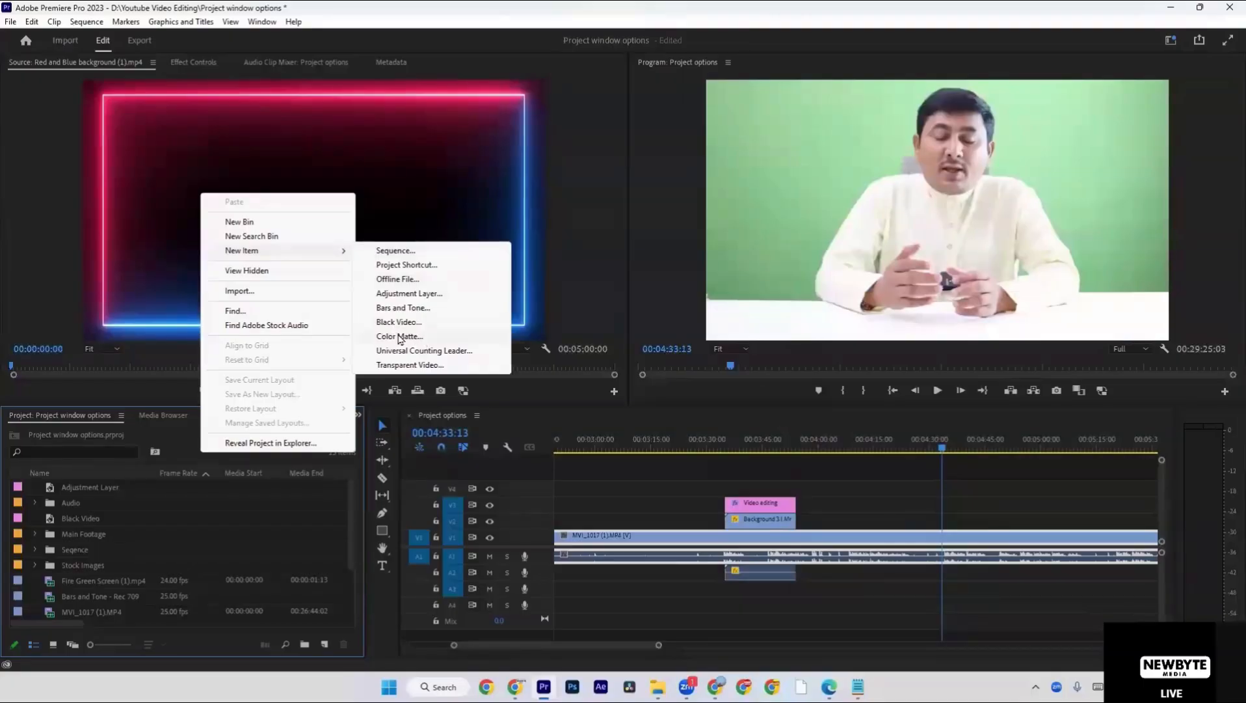
{"action": "left_click", "coordinate": [399, 337]}
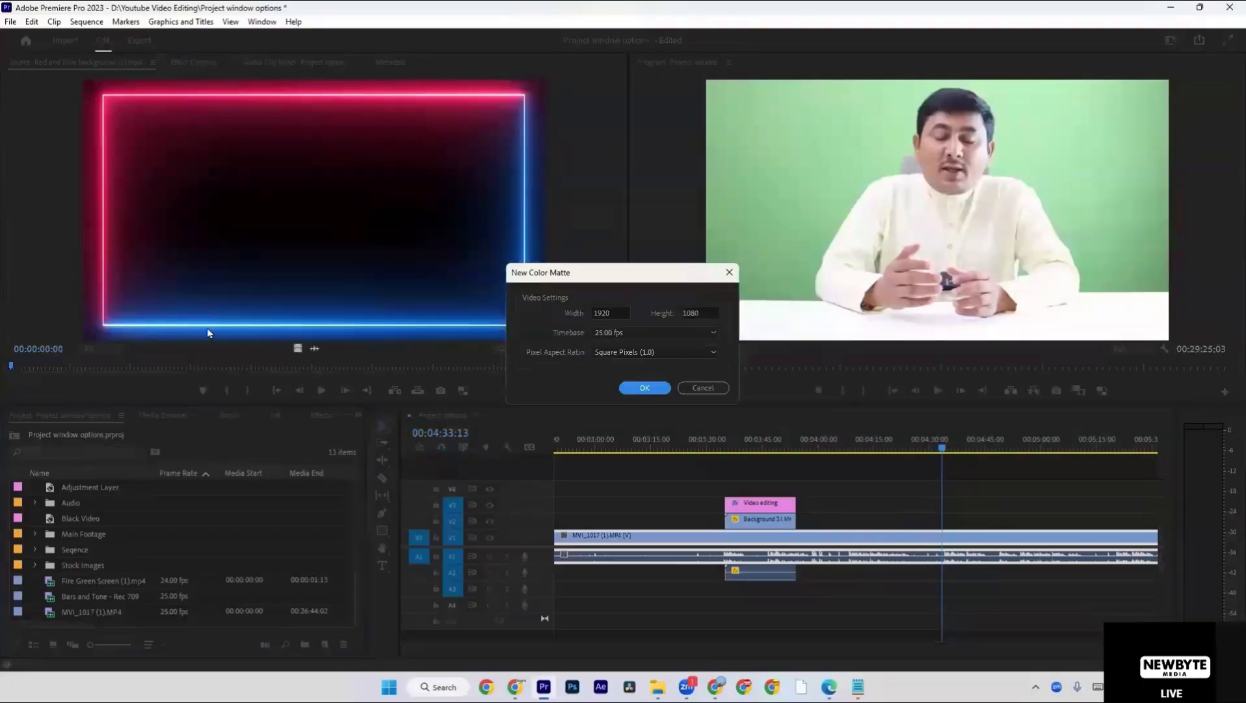
{"action": "left_click_drag", "start_coordinate": [600, 269], "coordinate": [563, 206]}
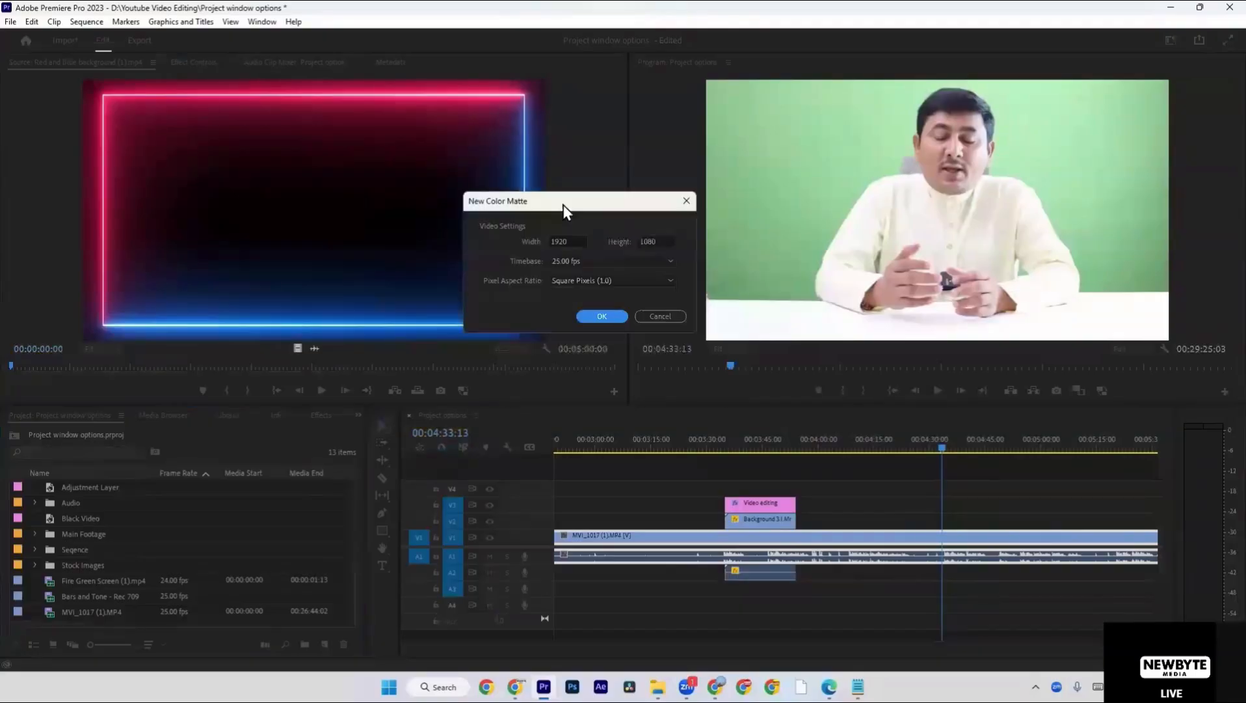
{"action": "left_click", "coordinate": [602, 317]}
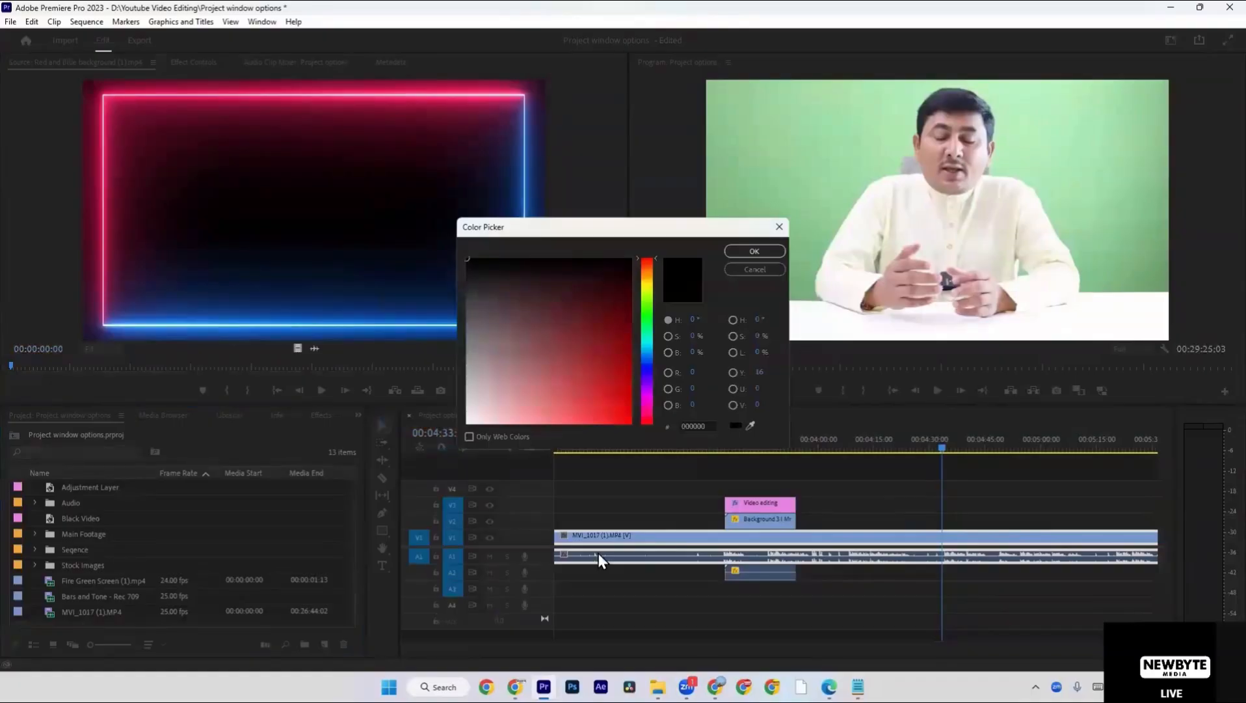
Give the new color matte the teal color 00958C and name it bg.
{"action": "left_click", "coordinate": [638, 298]}
{"action": "left_click_drag", "start_coordinate": [630, 309], "coordinate": [640, 437]}
{"action": "left_click_drag", "start_coordinate": [650, 311], "coordinate": [651, 338]}
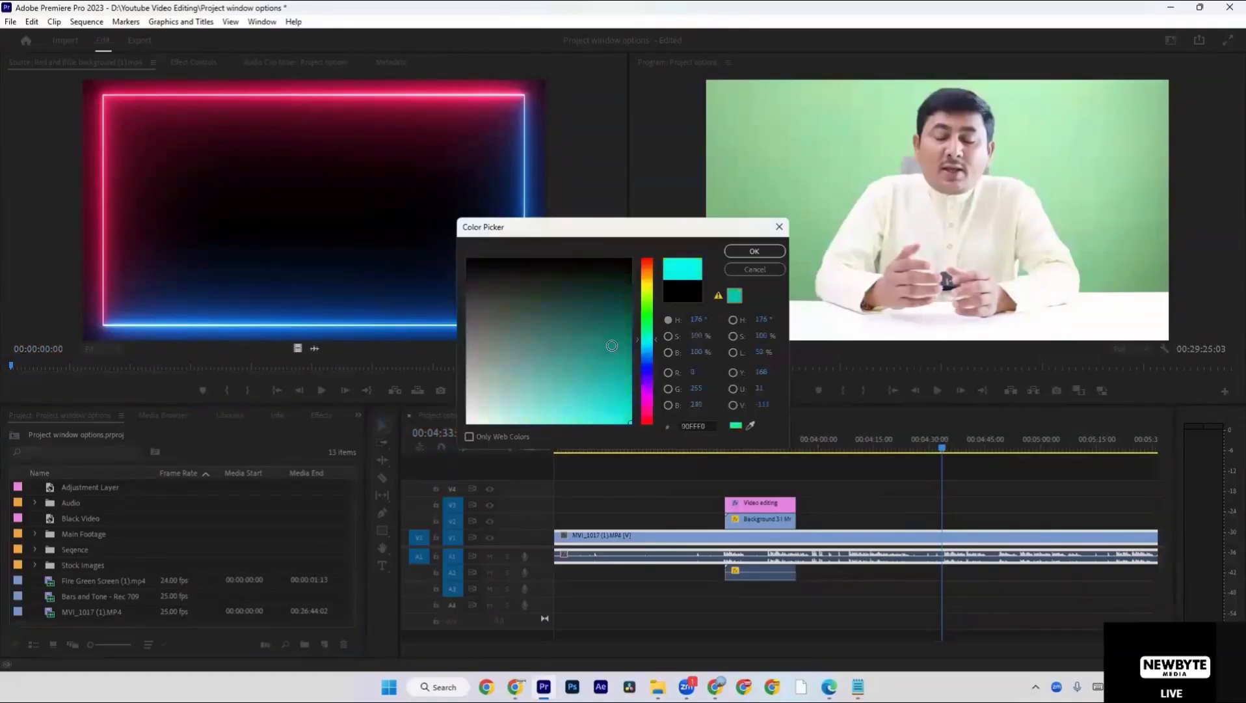
{"action": "mouse_move", "coordinate": [580, 354]}
{"action": "left_mouse_down"}
{"action": "mouse_move", "coordinate": [646, 361]}
{"action": "mouse_move", "coordinate": [638, 455]}
{"action": "mouse_move", "coordinate": [652, 353]}
{"action": "left_mouse_up"}
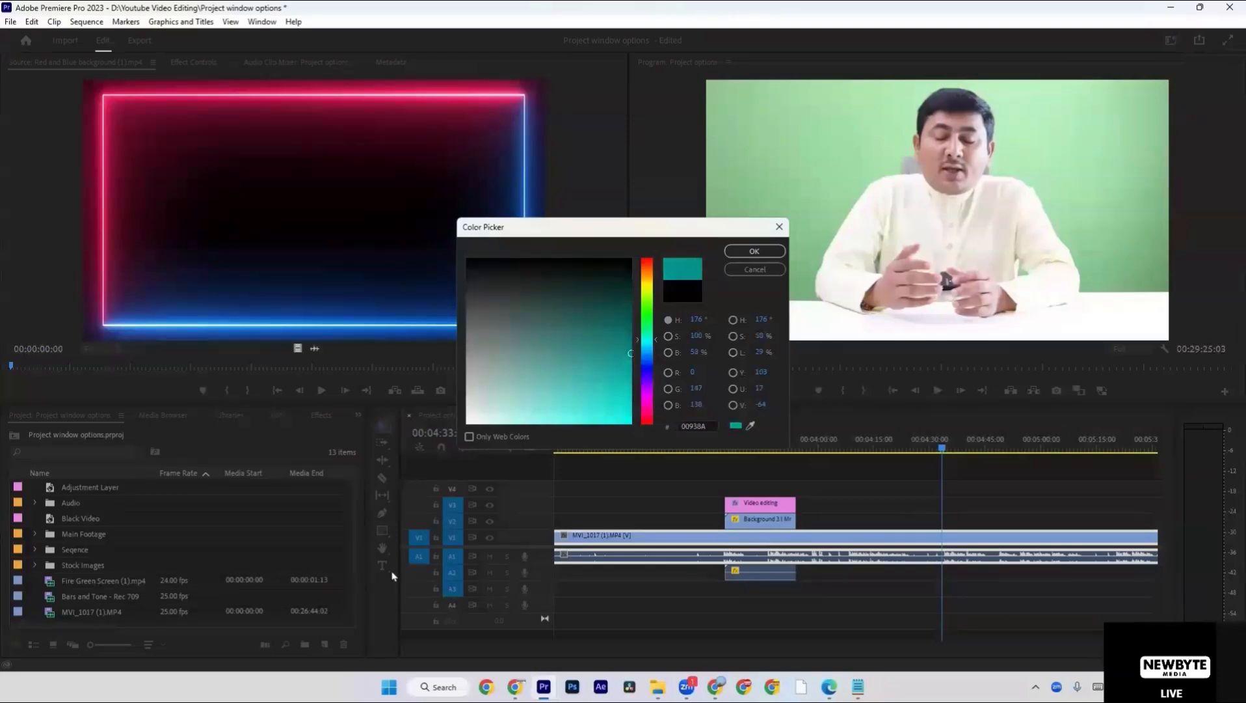
{"action": "left_click", "coordinate": [360, 615]}
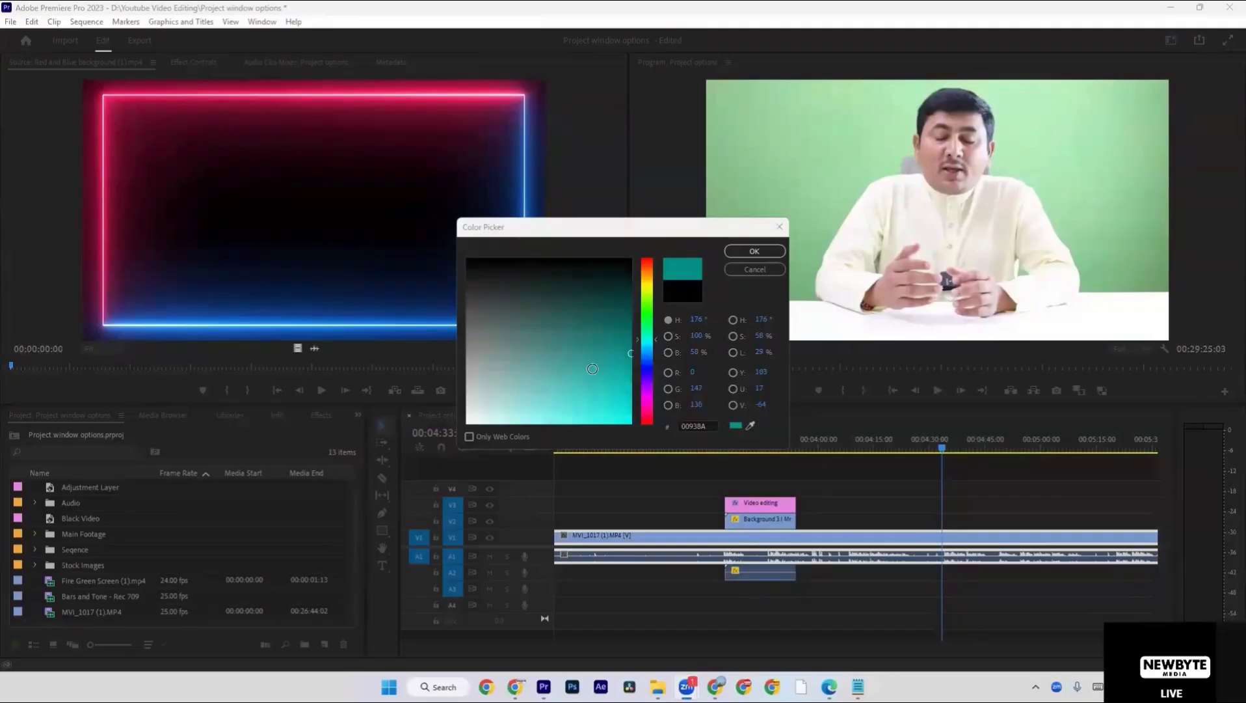
{"action": "left_click_drag", "start_coordinate": [630, 335], "coordinate": [637, 354]}
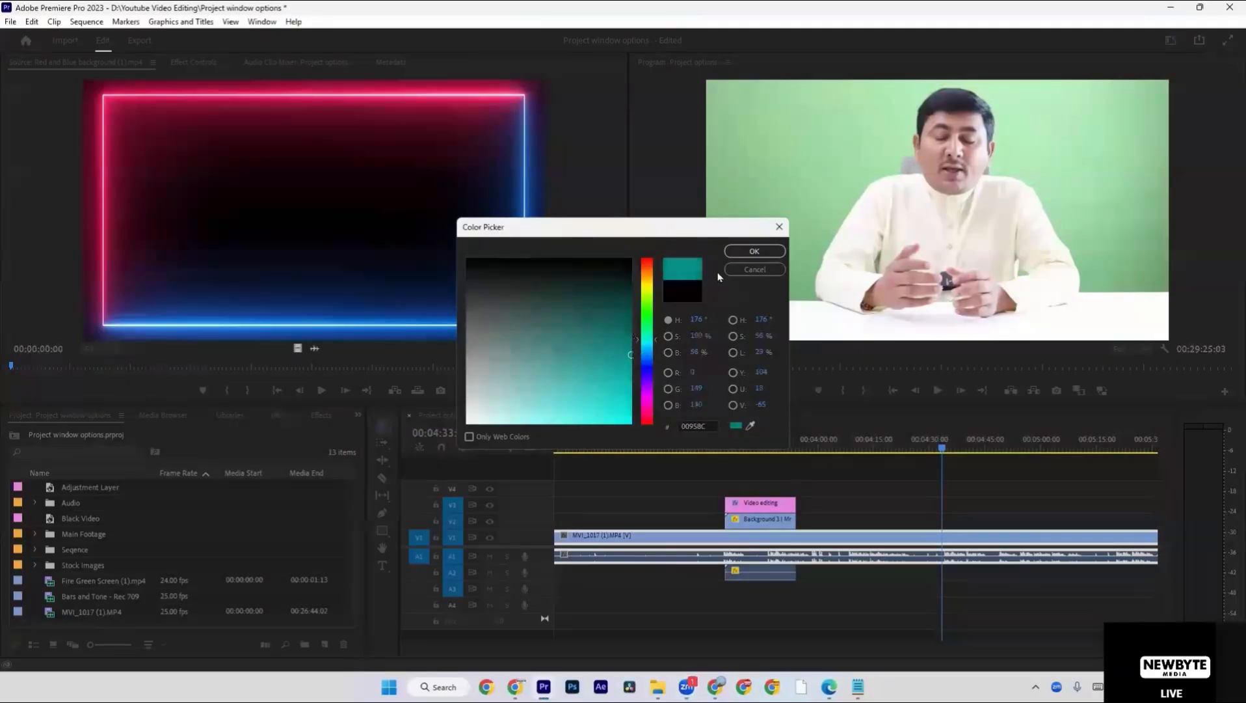
{"action": "left_click", "coordinate": [754, 251]}
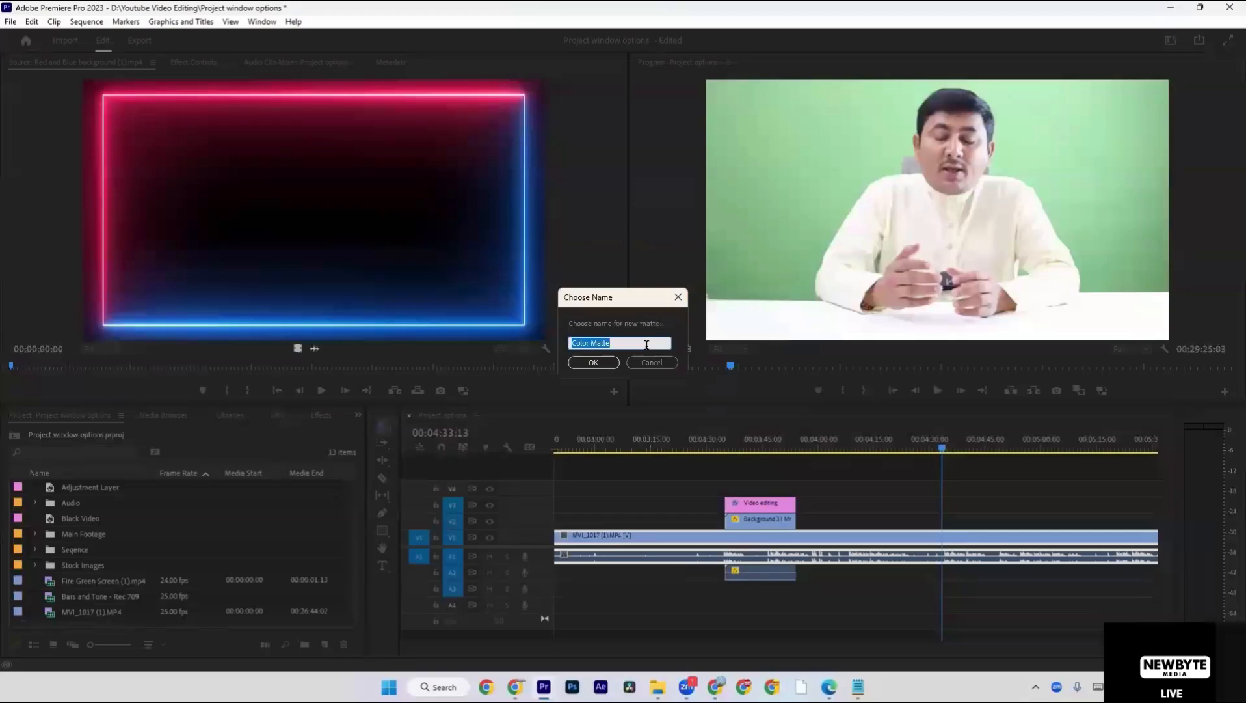
{"action": "type", "text": "bg"}
{"action": "left_click", "coordinate": [591, 363]}
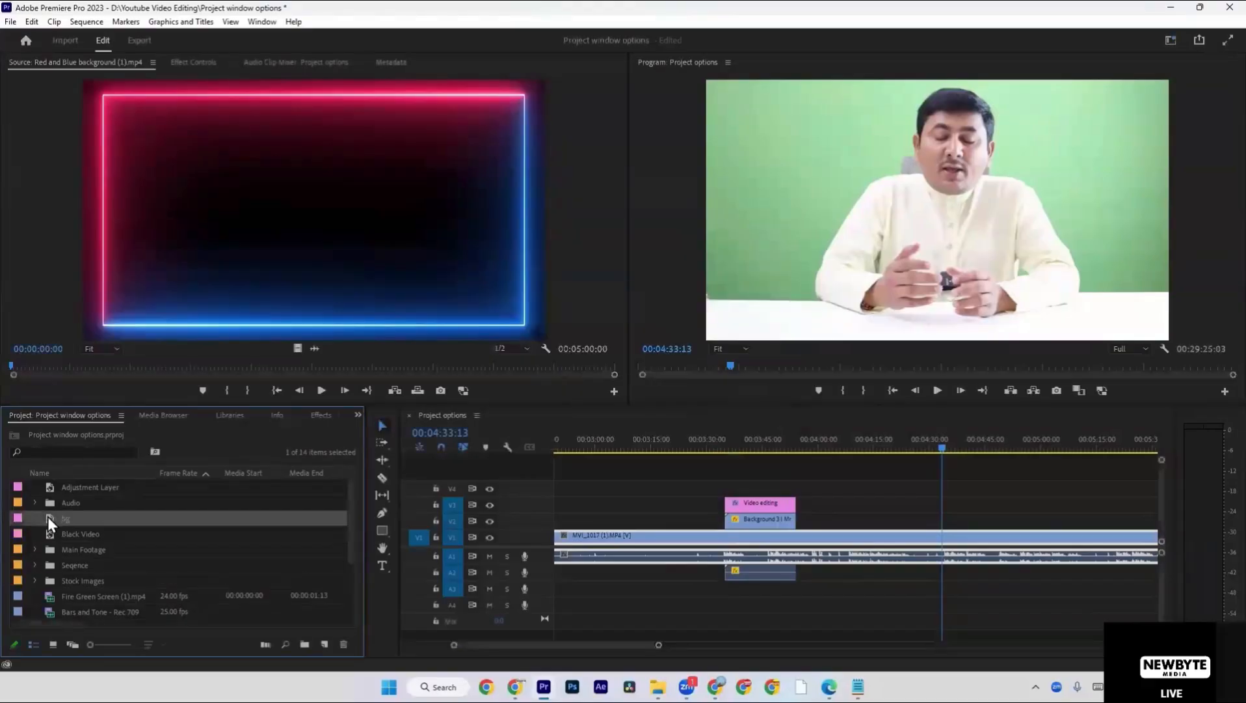
Place the bg matte on V2 above the footage at 04:33:13, extend it to about 15 seconds, and park the playhead on it.
{"action": "left_click_drag", "start_coordinate": [452, 512], "coordinate": [318, 452]}
{"action": "left_click_drag", "start_coordinate": [758, 430], "coordinate": [949, 521]}
{"action": "scroll", "coordinate": [948, 520], "scroll_direction": "right", "scroll_amount": 3}
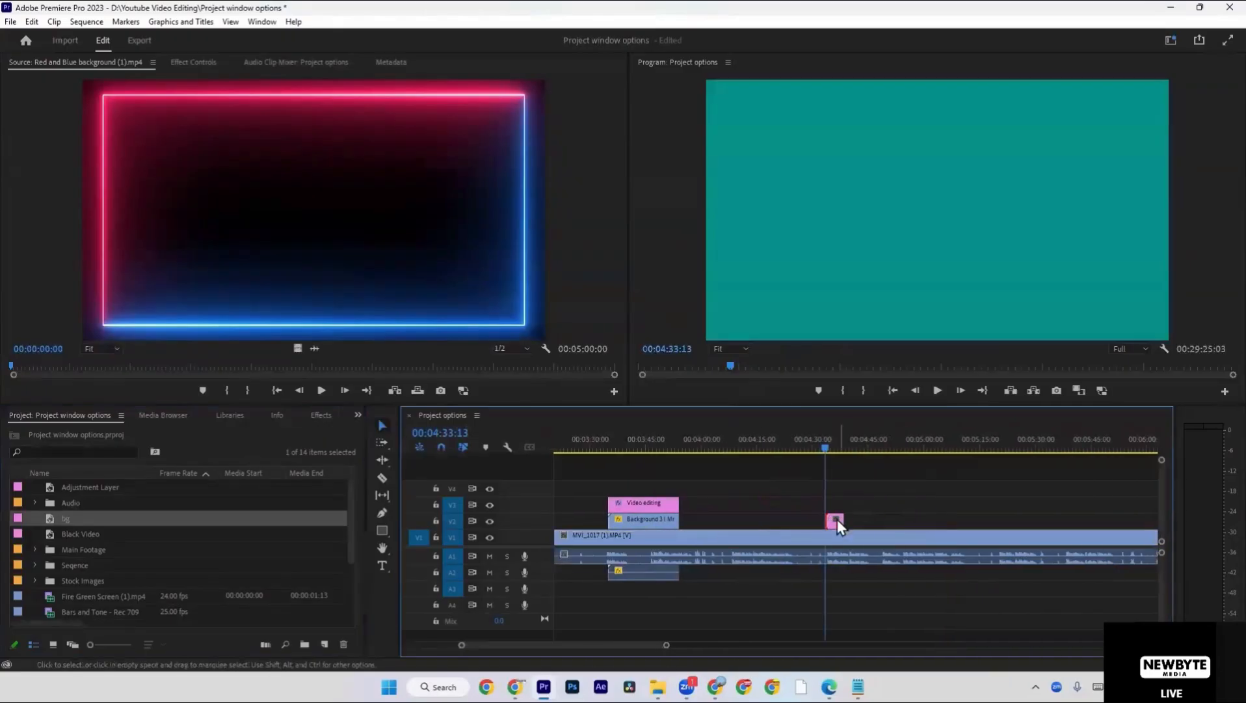
{"action": "left_click_drag", "start_coordinate": [843, 520], "coordinate": [882, 520]}
{"action": "left_click", "coordinate": [652, 440]}
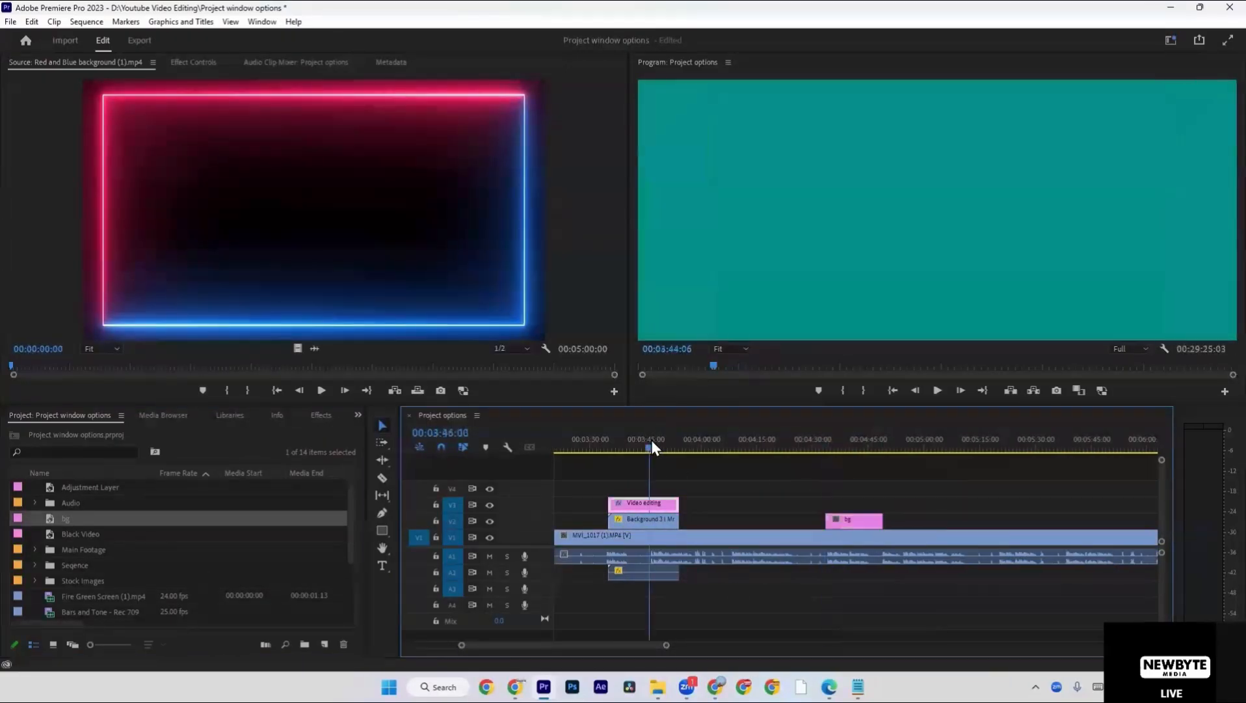
{"action": "left_click_drag", "start_coordinate": [657, 441], "coordinate": [834, 447]}
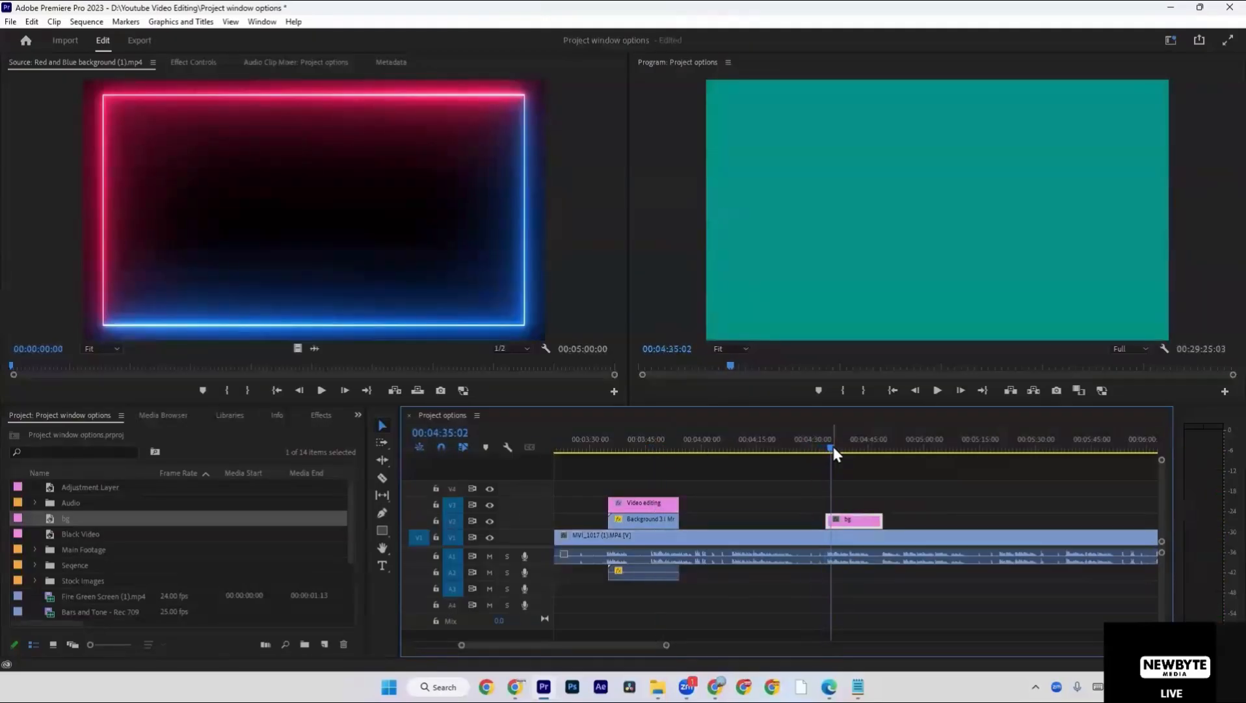
Change the bg matte's color to dark green 158200.
{"action": "double_click", "coordinate": [845, 524]}
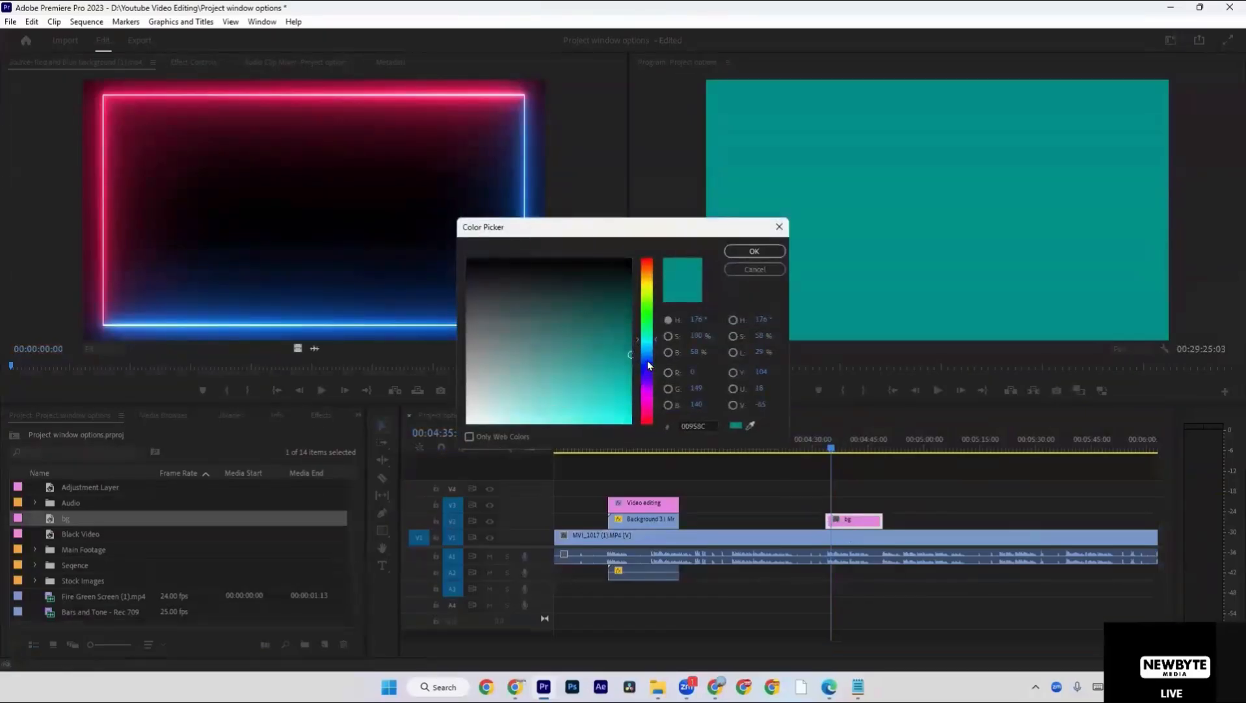
{"action": "left_click_drag", "start_coordinate": [648, 361], "coordinate": [655, 310]}
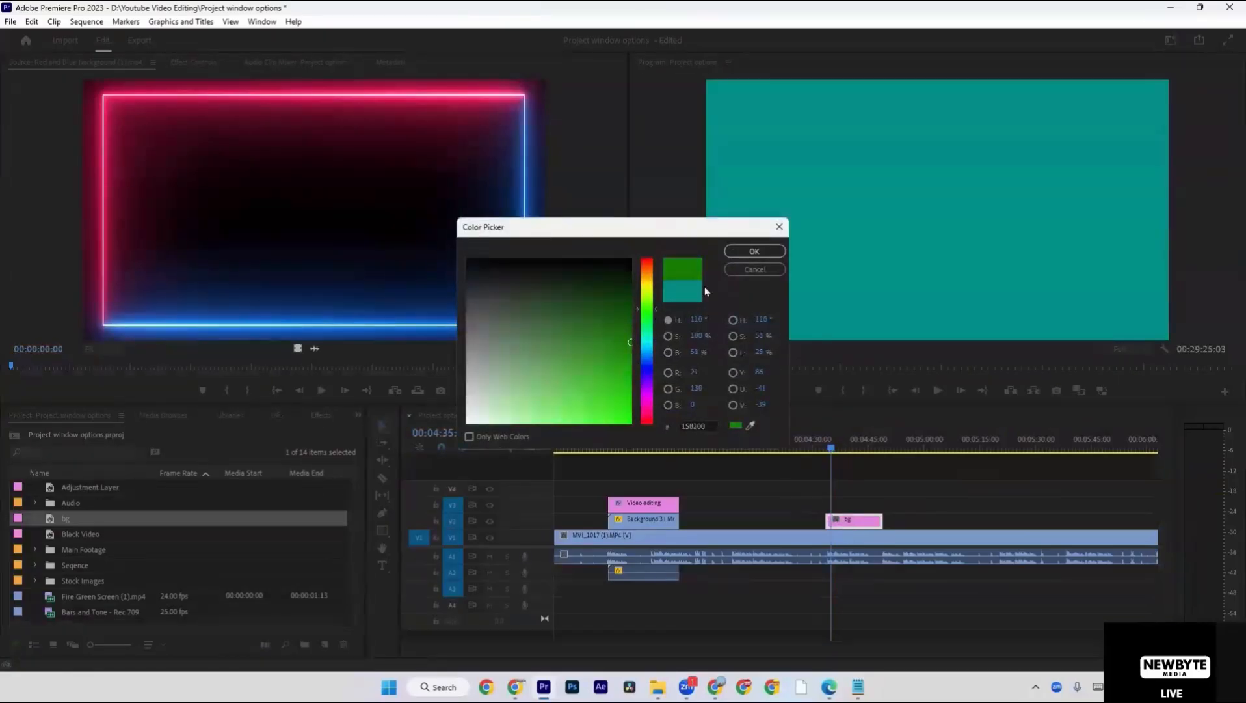
{"action": "left_click", "coordinate": [754, 252]}
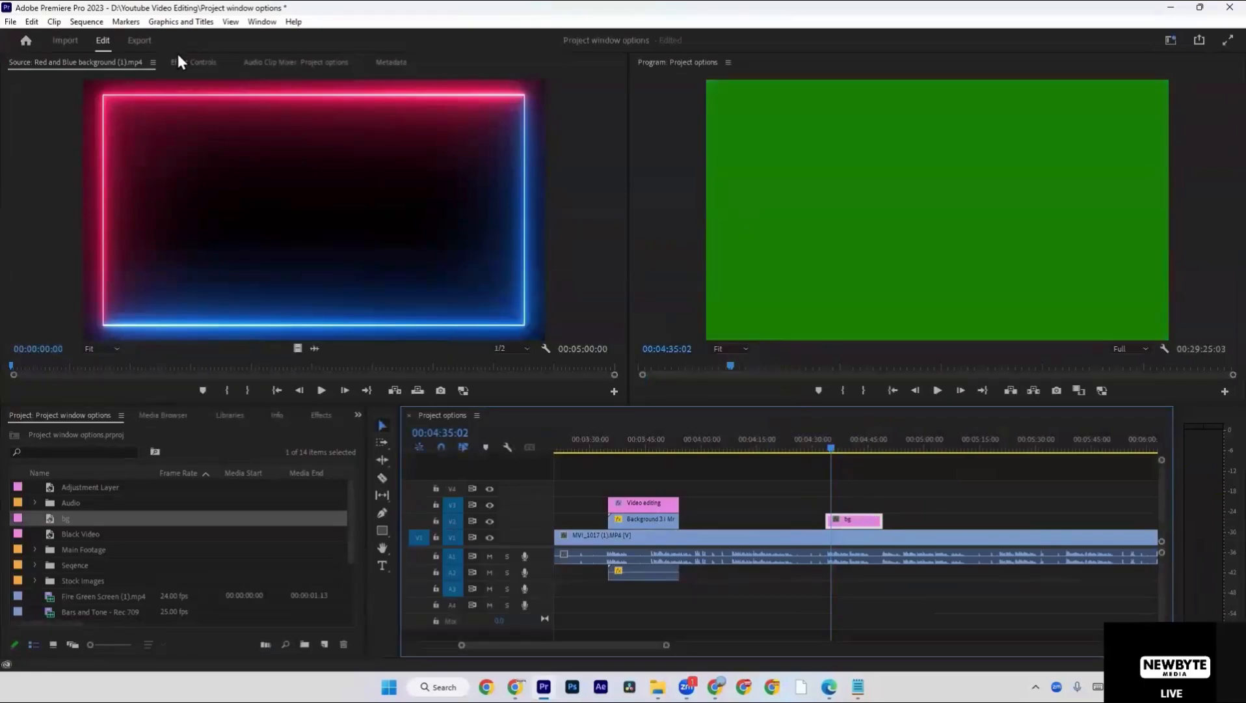
Select the bg clip on the timeline and display its effect controls.
{"action": "left_click", "coordinate": [858, 531]}
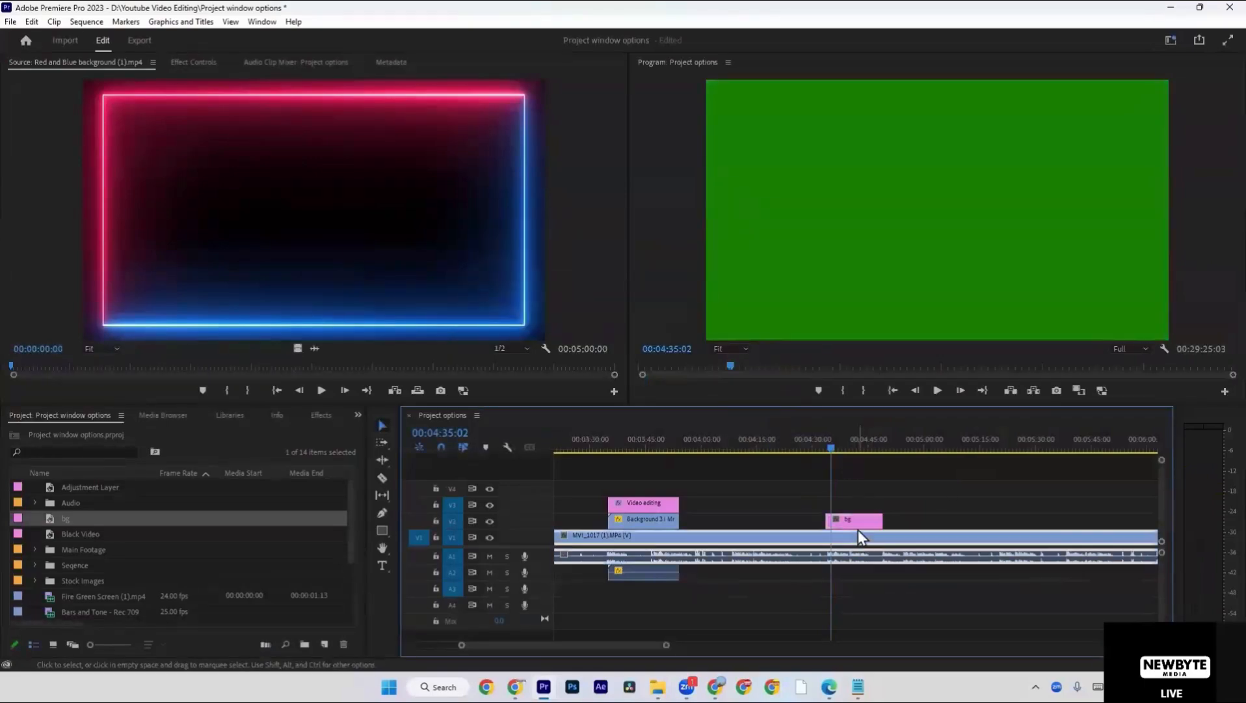
{"action": "left_click", "coordinate": [198, 63]}
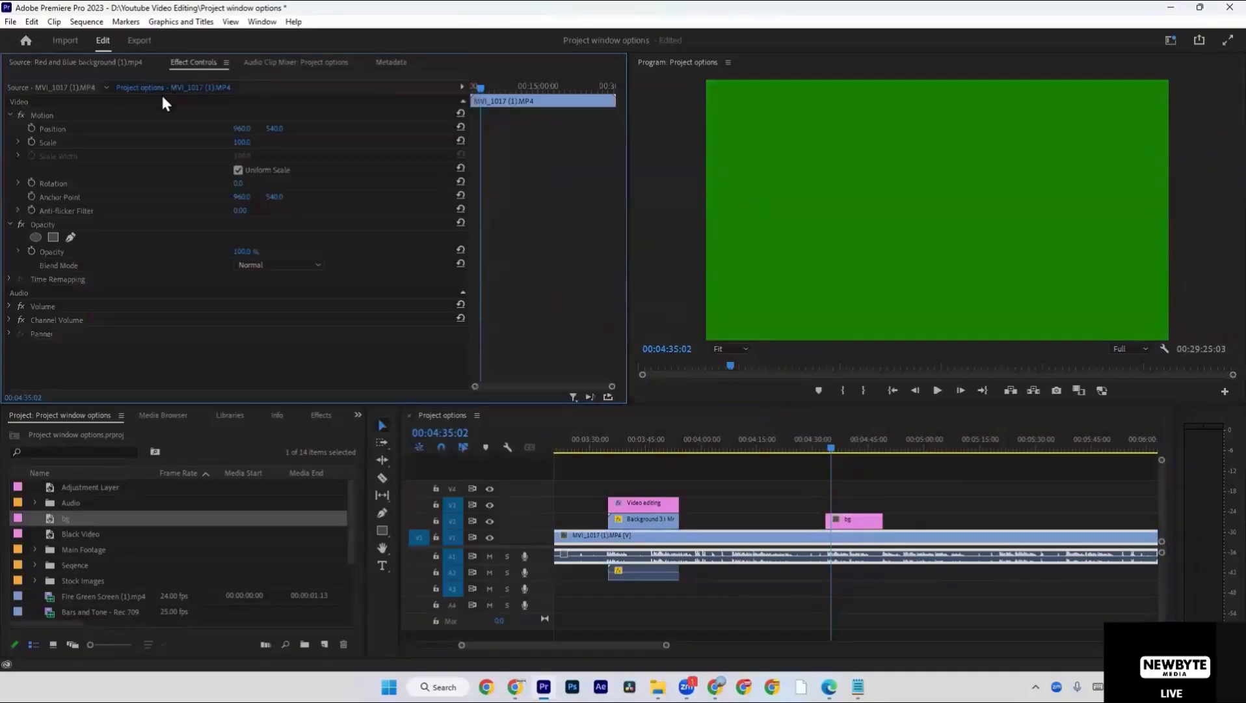
{"action": "left_click", "coordinate": [863, 518]}
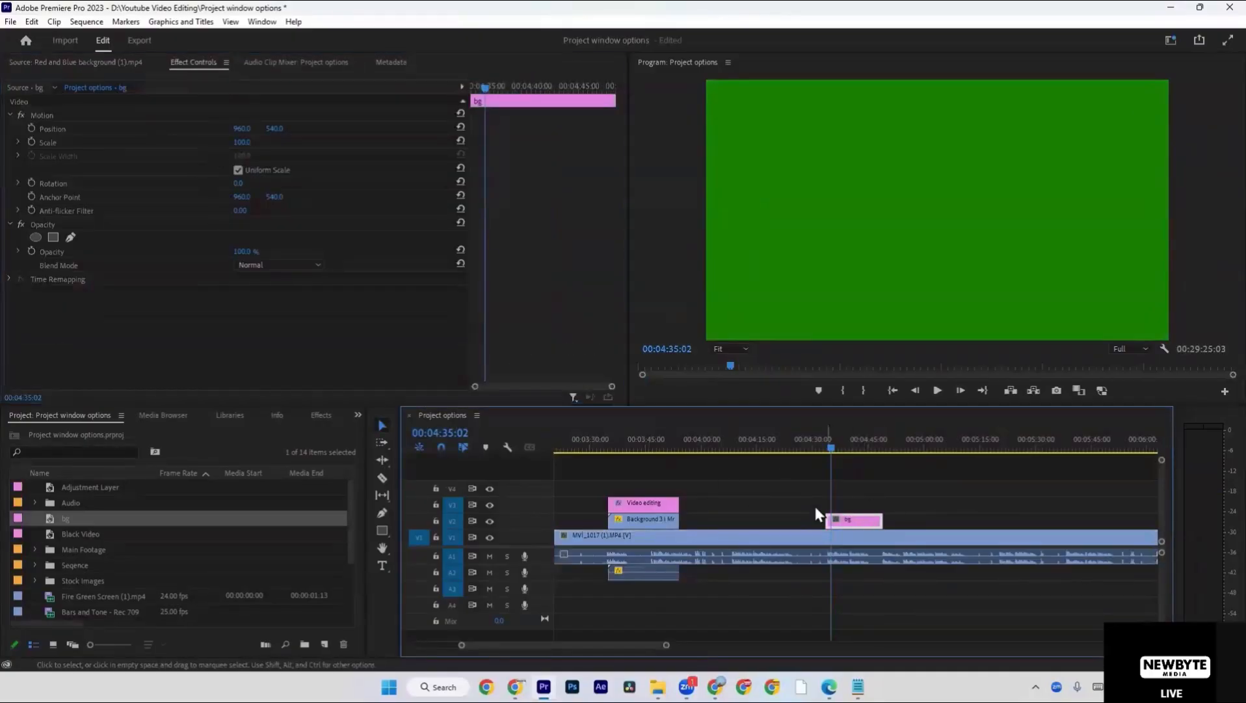
{"action": "left_click", "coordinate": [889, 496]}
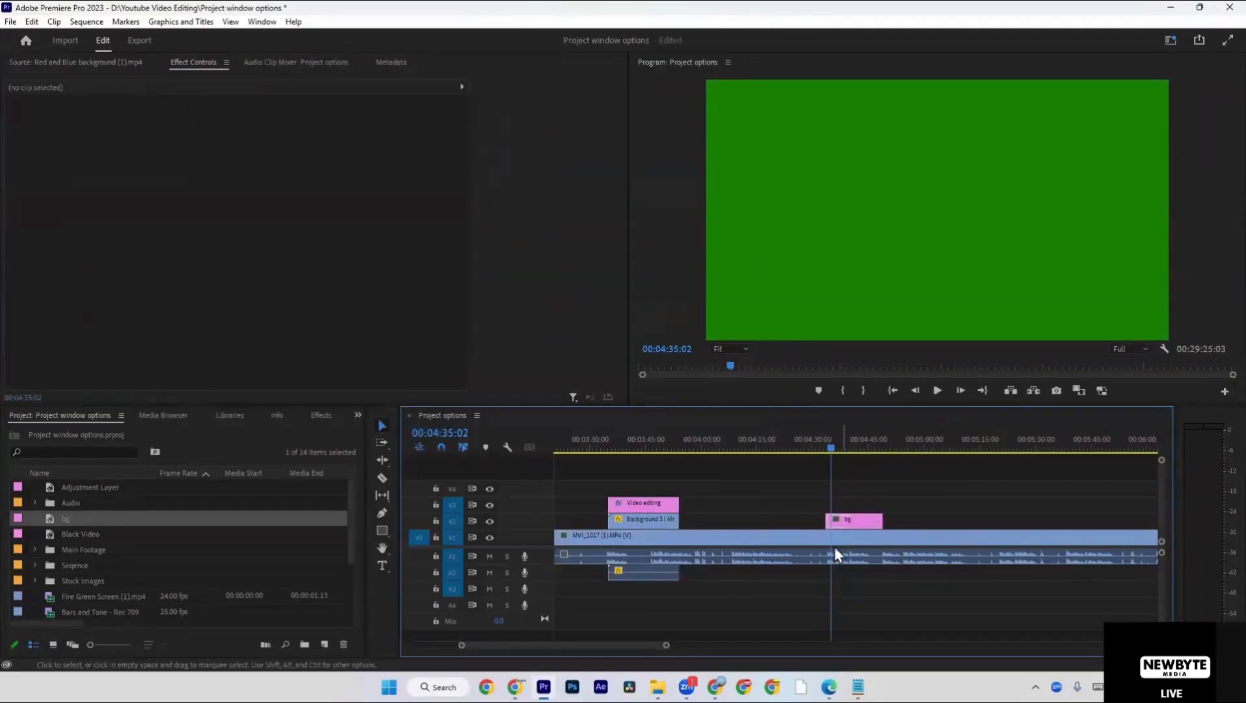
{"action": "left_click", "coordinate": [861, 522]}
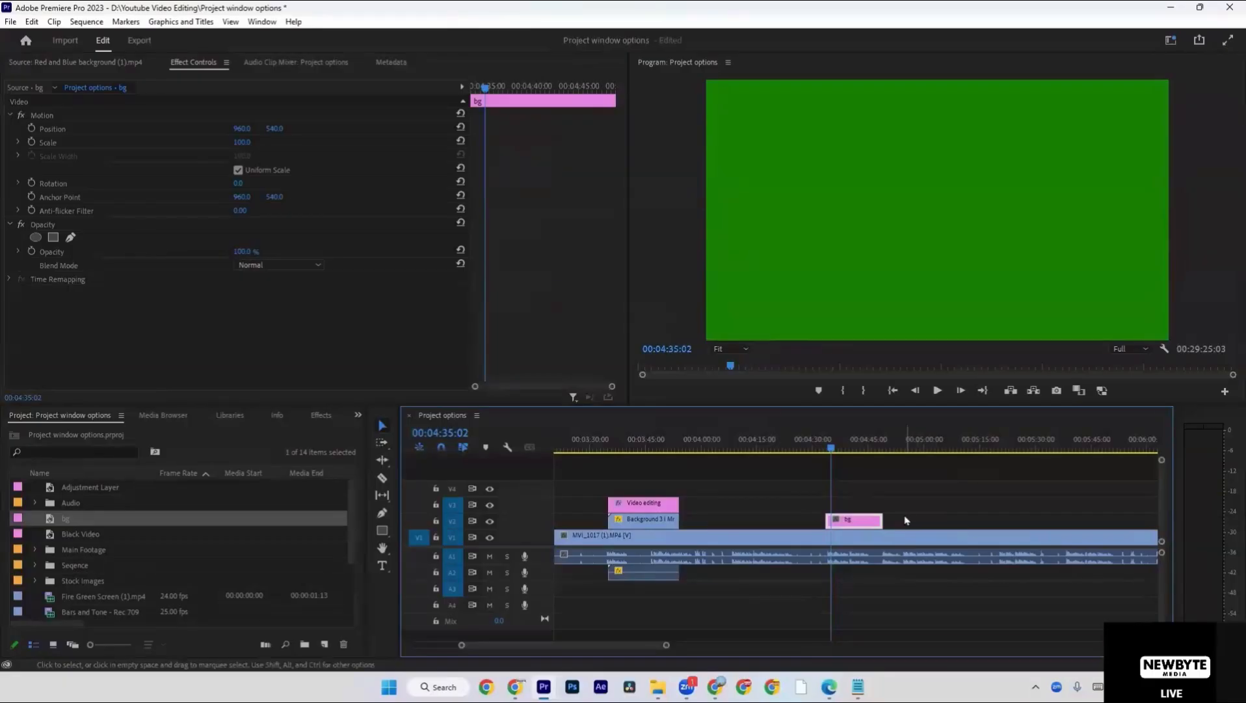
Change the bg matte's color to dark blue.
{"action": "double_click", "coordinate": [858, 523]}
{"action": "left_click", "coordinate": [645, 367]}
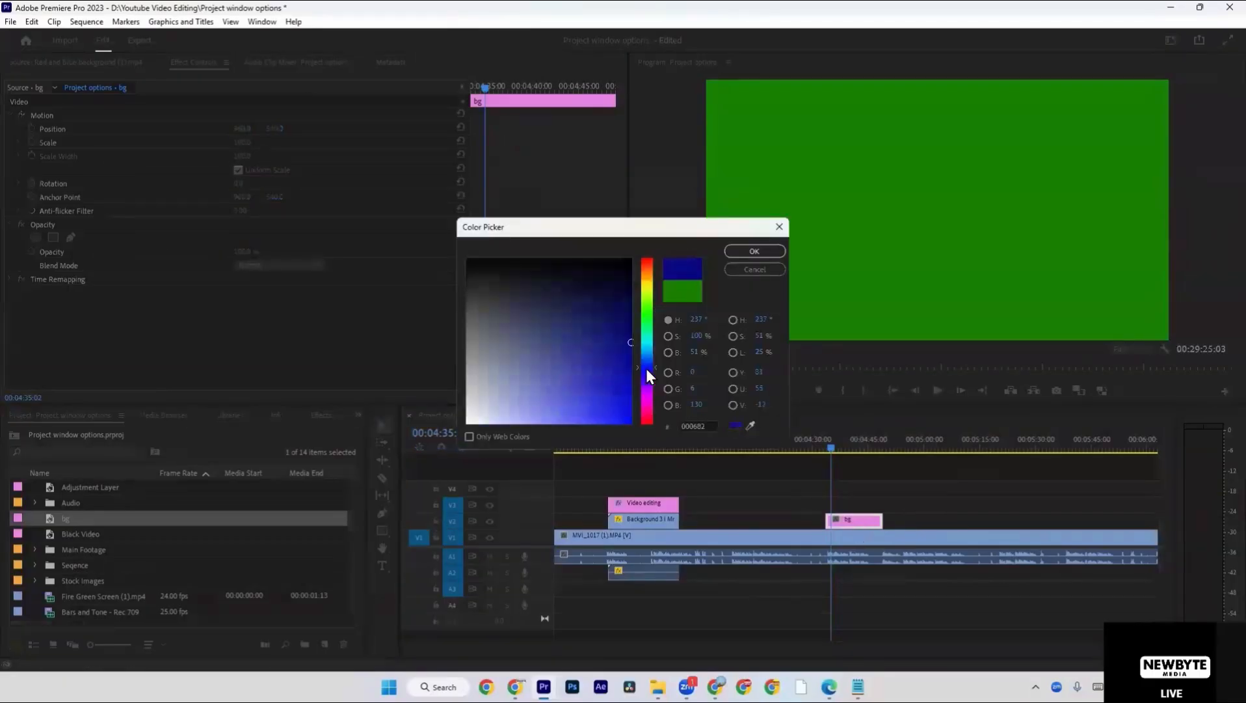
{"action": "left_click_drag", "start_coordinate": [609, 350], "coordinate": [638, 346]}
{"action": "left_click", "coordinate": [742, 251]}
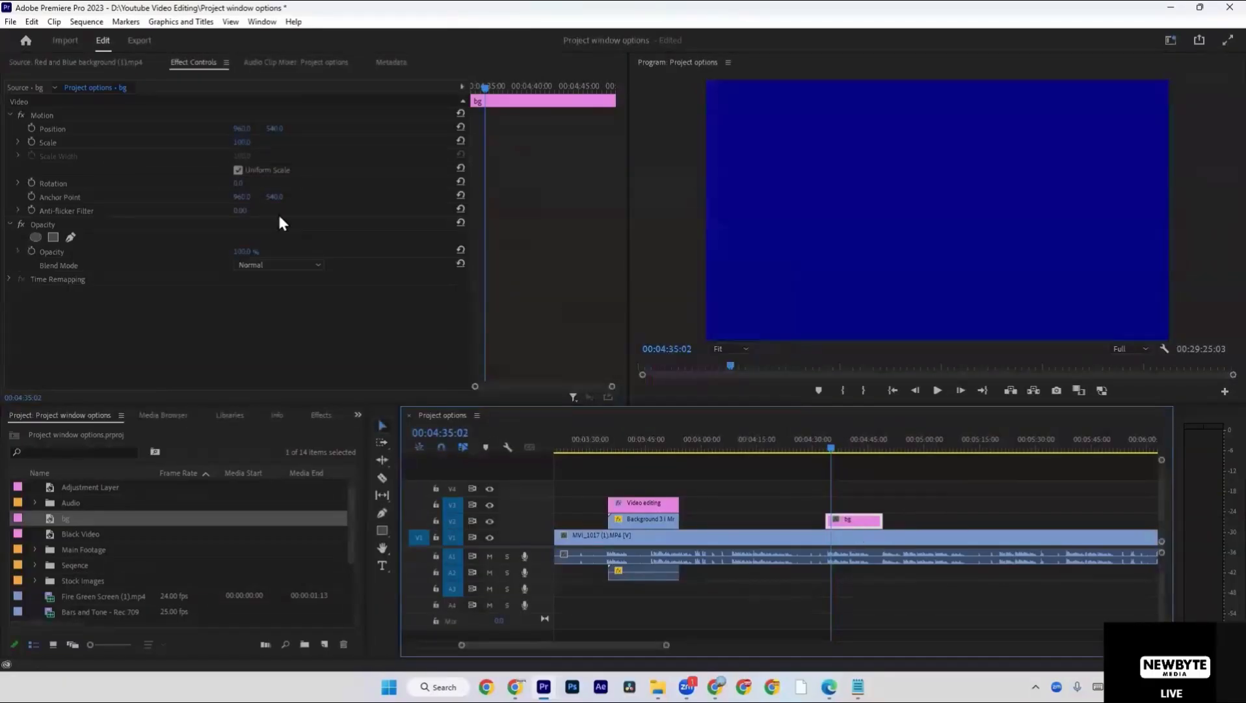
Try out reduced opacity on the bg clip, ending with a value of 95%.
{"action": "mouse_move", "coordinate": [242, 251]}
{"action": "left_mouse_down"}
{"action": "mouse_move", "coordinate": [195, 251]}
{"action": "mouse_move", "coordinate": [229, 251]}
{"action": "left_mouse_up"}
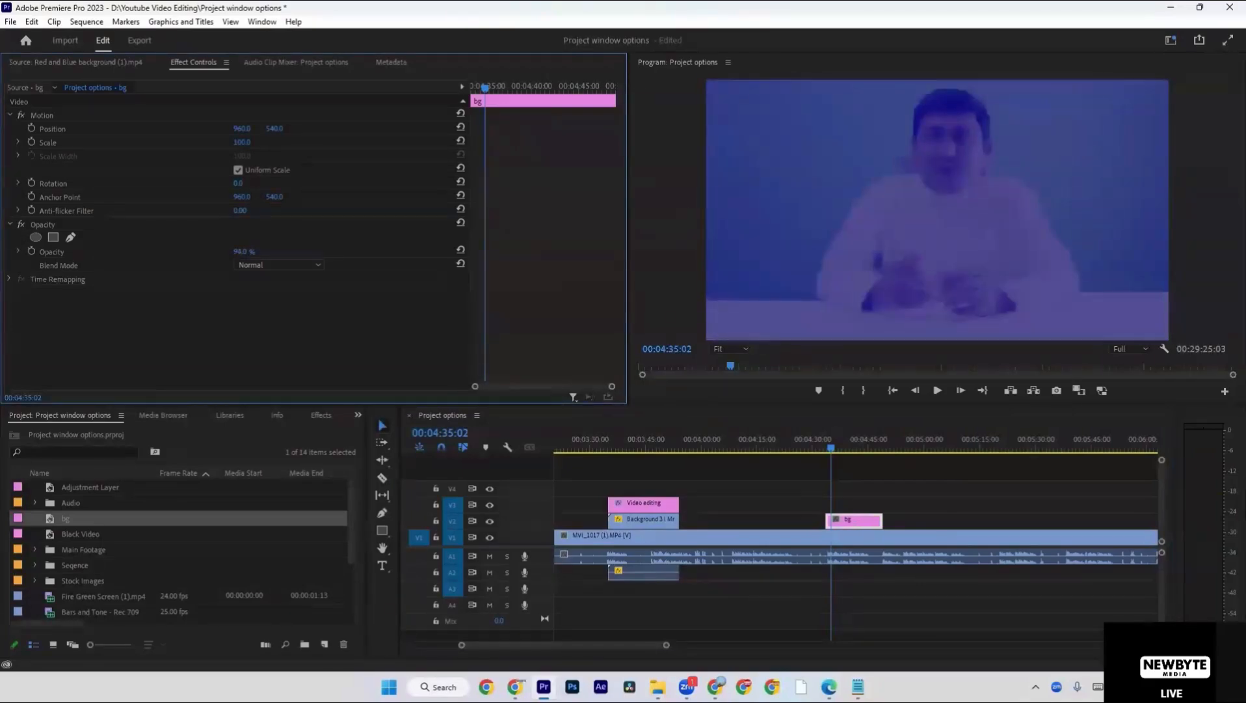
{"action": "left_click_drag", "start_coordinate": [229, 251], "coordinate": [251, 252]}
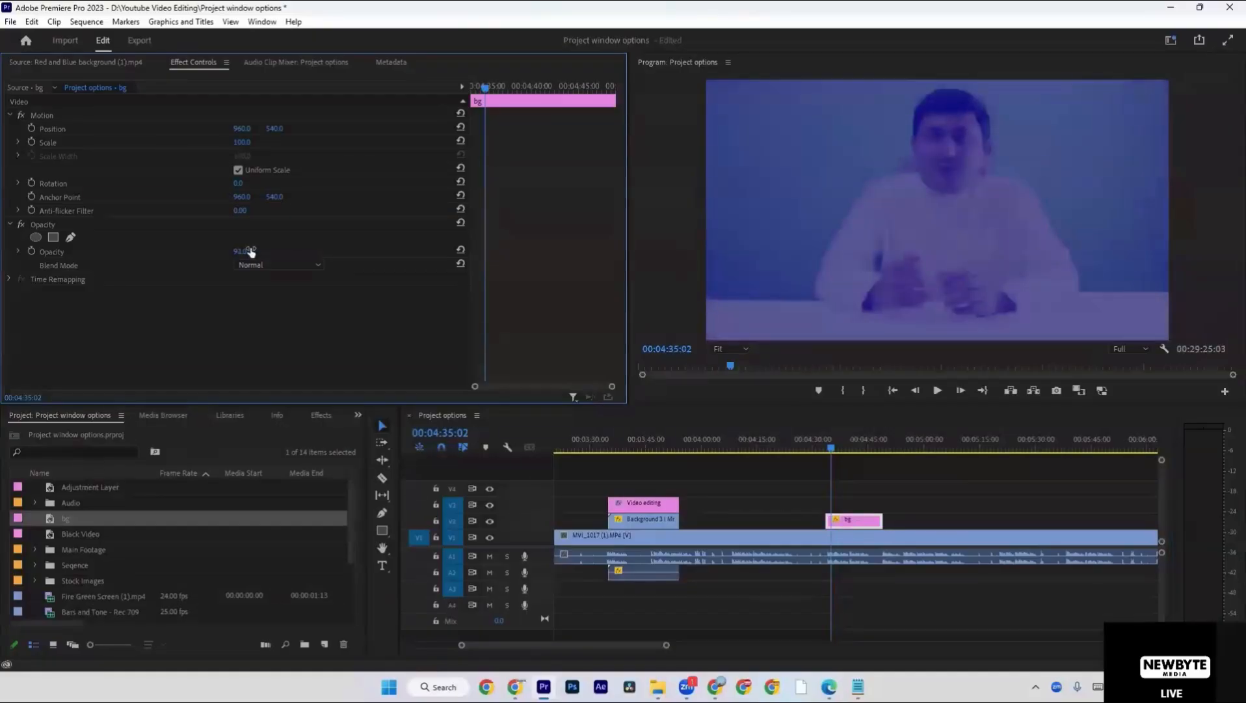
{"action": "left_click", "coordinate": [1216, 547]}
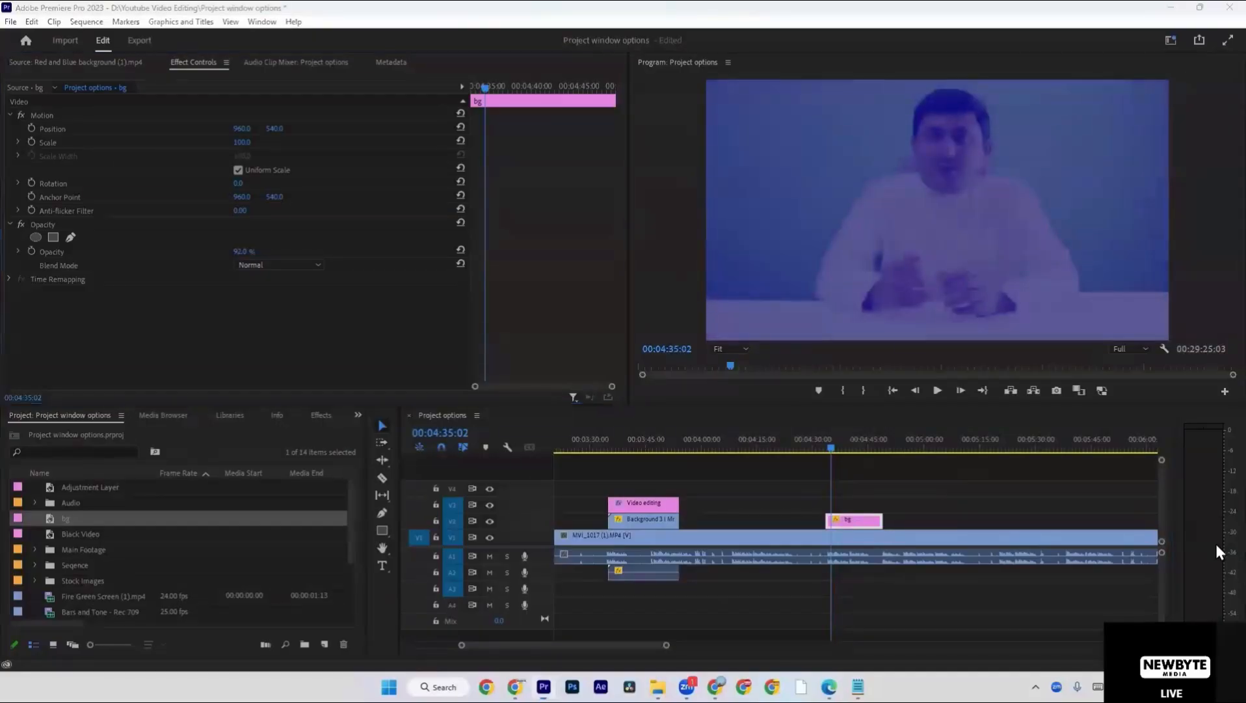
{"action": "left_click", "coordinate": [84, 278]}
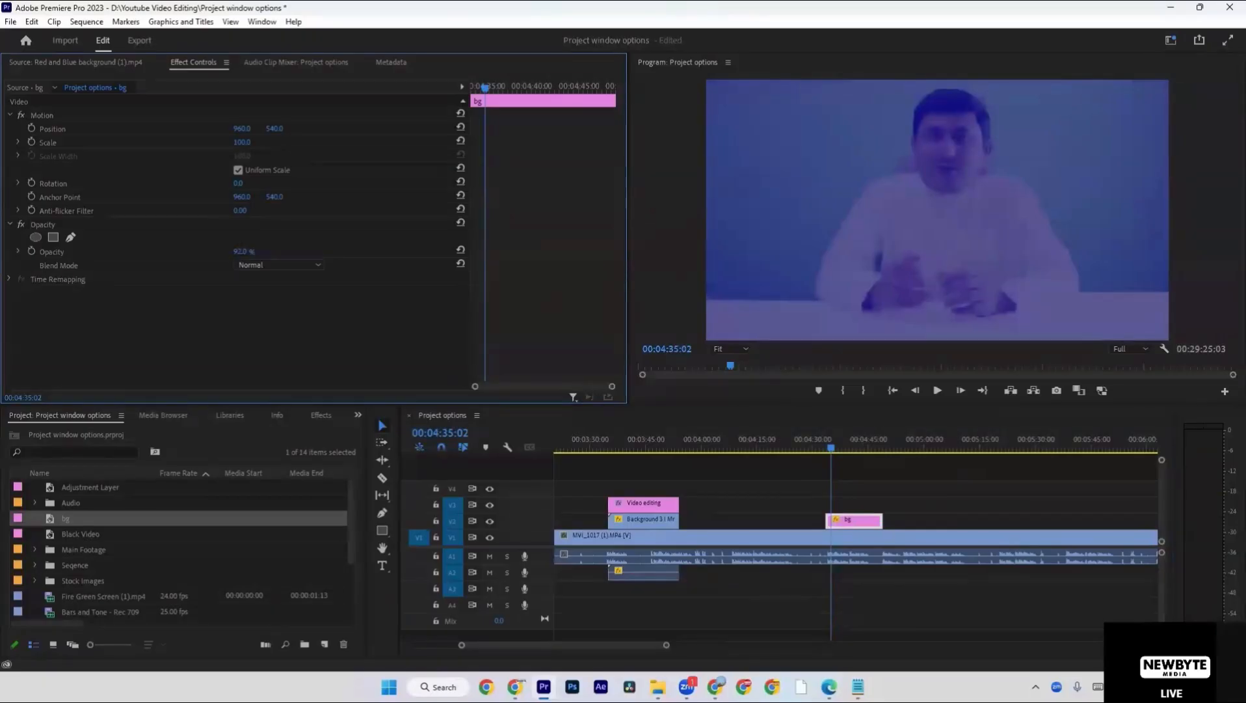
{"action": "left_click", "coordinate": [248, 247]}
{"action": "type", "text": "95"}
{"action": "key", "text": "Return"}
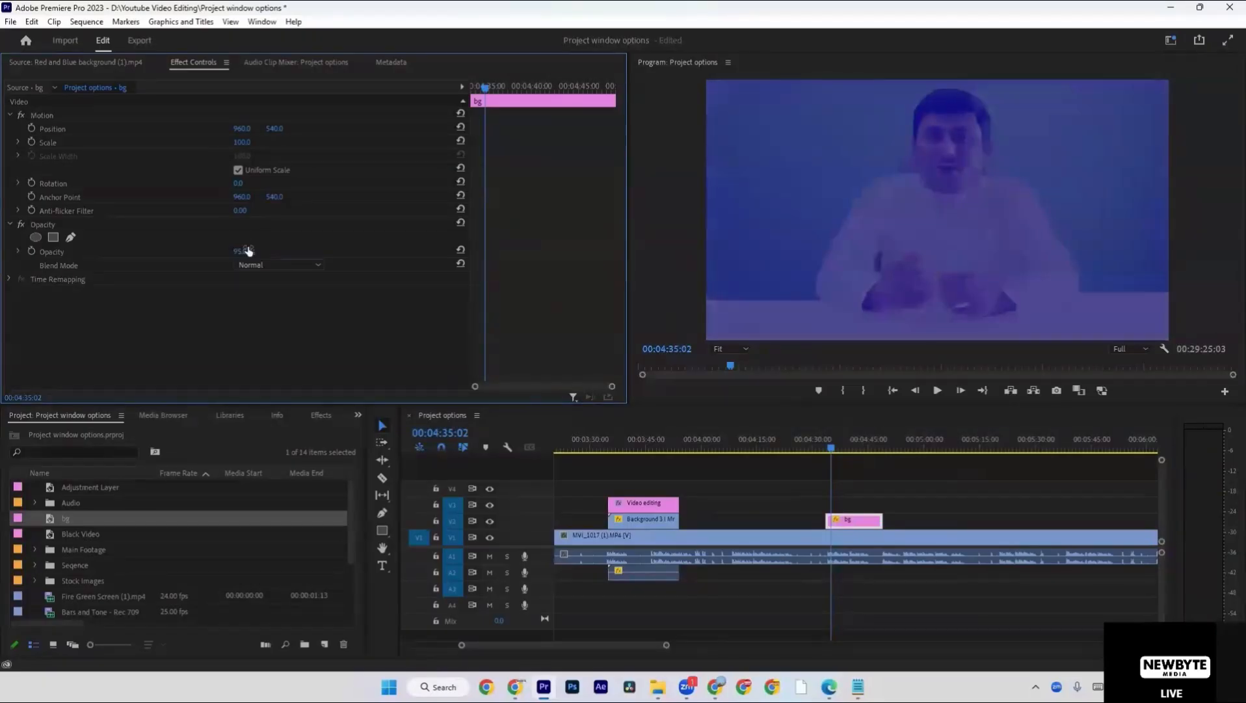
Recolor the bg matte to bright magenta and set the clip's opacity to 100%.
{"action": "double_click", "coordinate": [833, 517]}
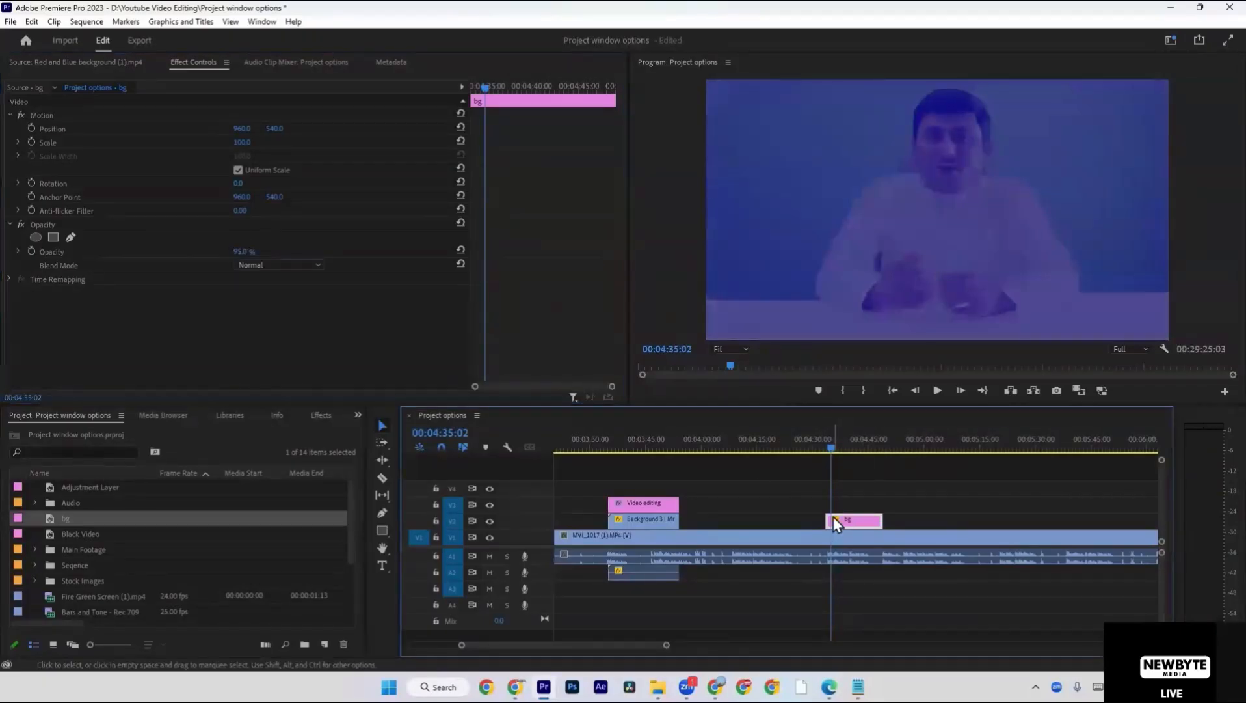
{"action": "left_click", "coordinate": [651, 402]}
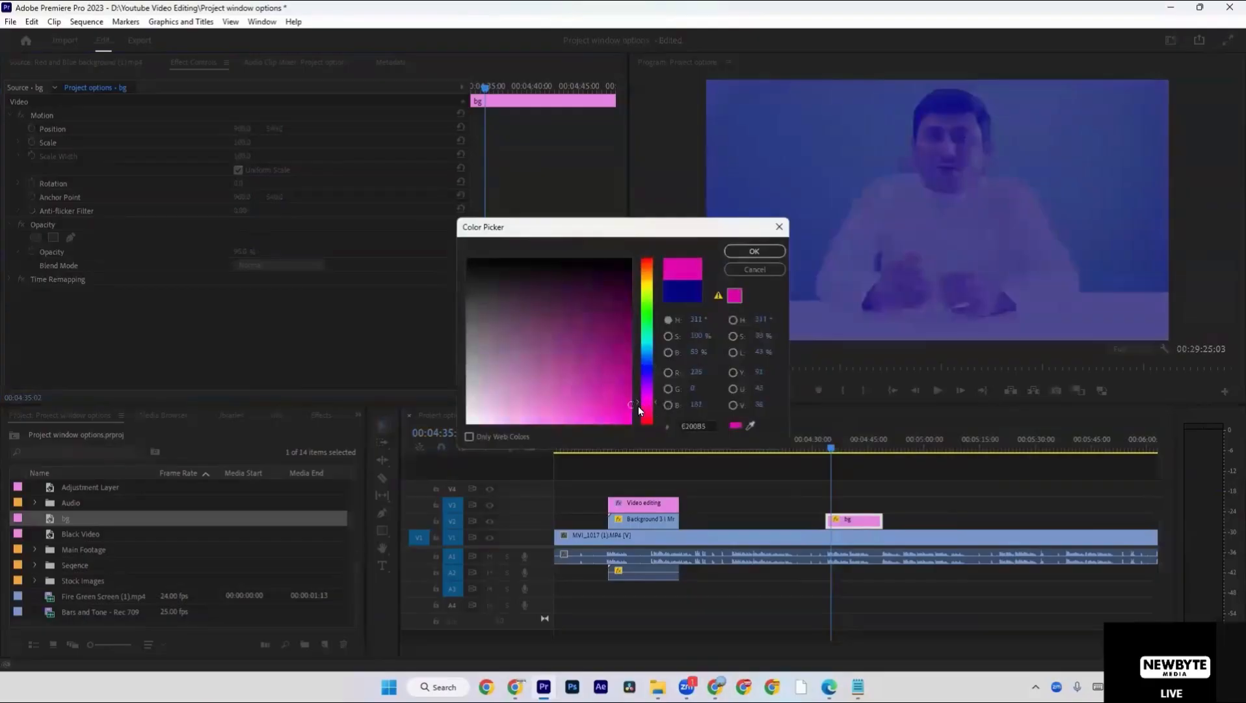
{"action": "left_click", "coordinate": [741, 252]}
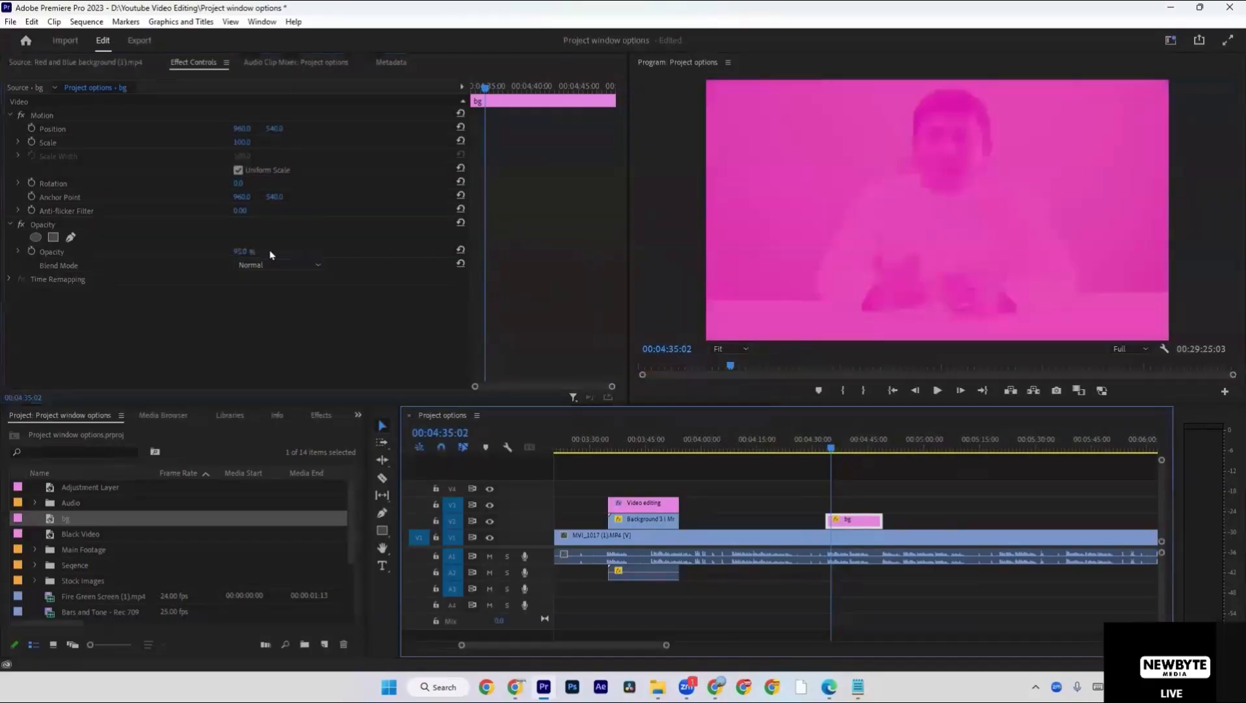
{"action": "left_click_drag", "start_coordinate": [238, 253], "coordinate": [251, 252]}
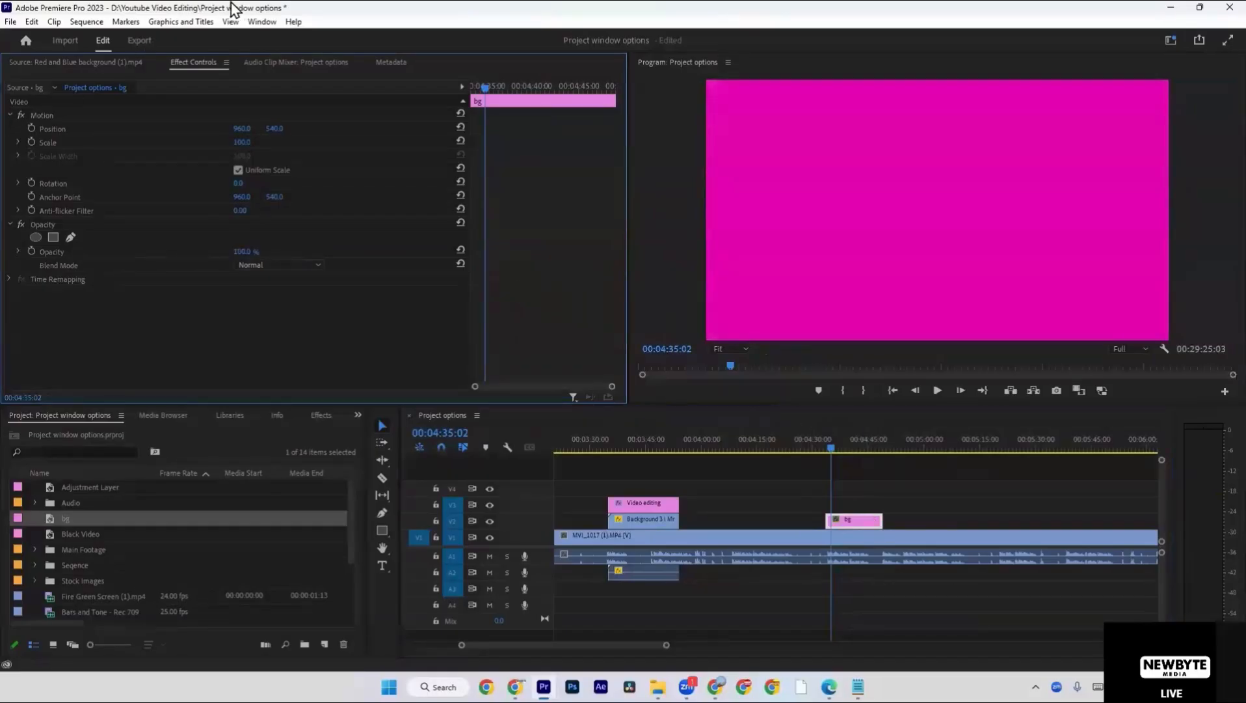
Add a Lumetri Color vignette to the bg clip with Amount about -2, Midpoint 0, Roundness 6.1 and Feather 100.
{"action": "left_click", "coordinate": [262, 21]}
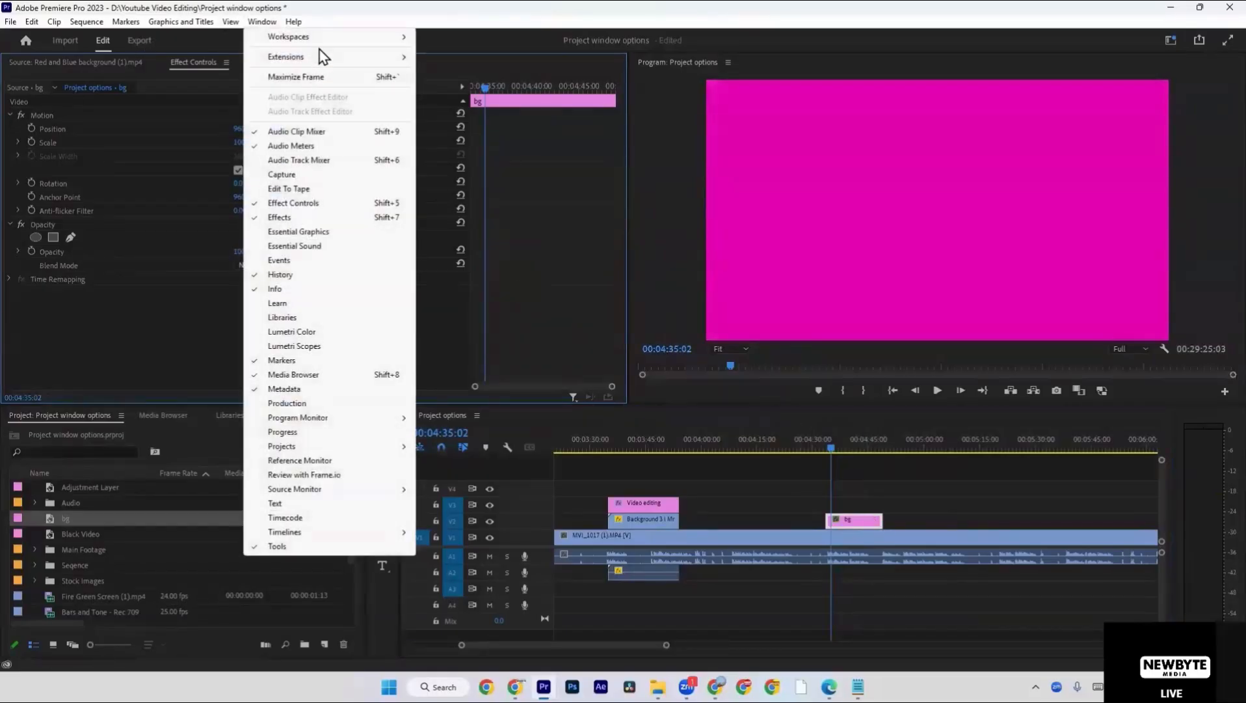
{"action": "left_click", "coordinate": [348, 333]}
{"action": "left_click", "coordinate": [1053, 531]}
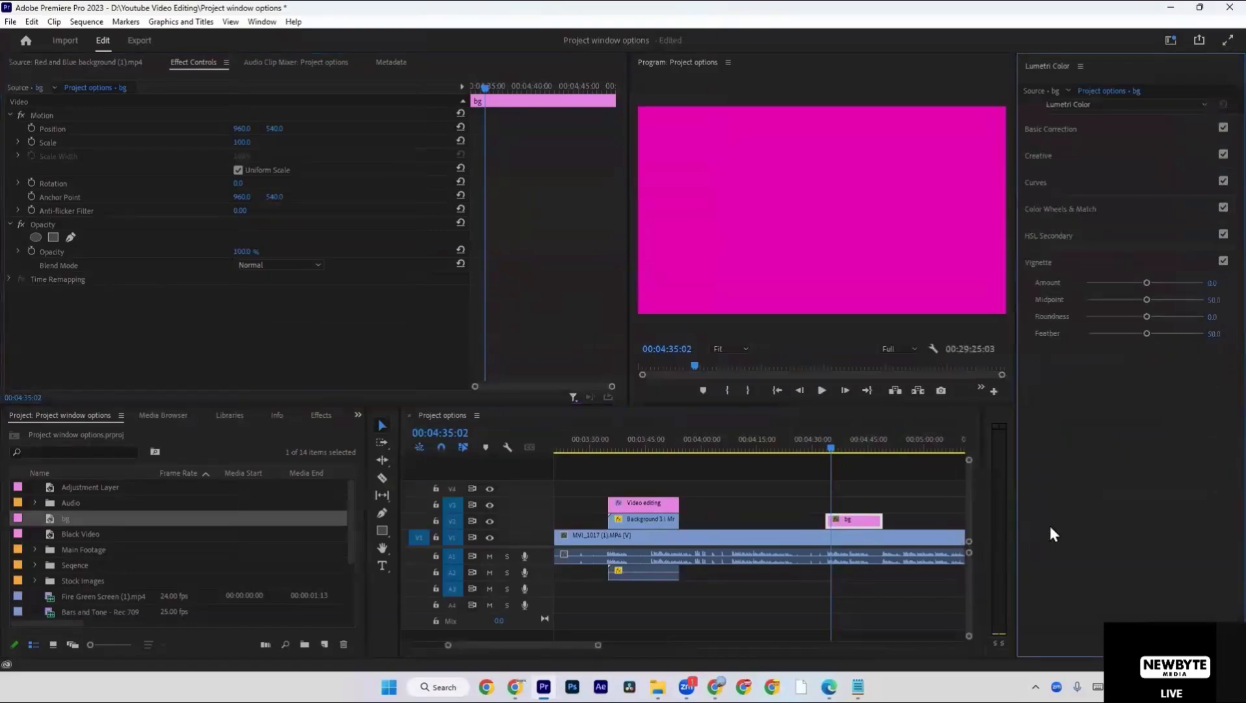
{"action": "left_click_drag", "start_coordinate": [1146, 282], "coordinate": [1062, 282]}
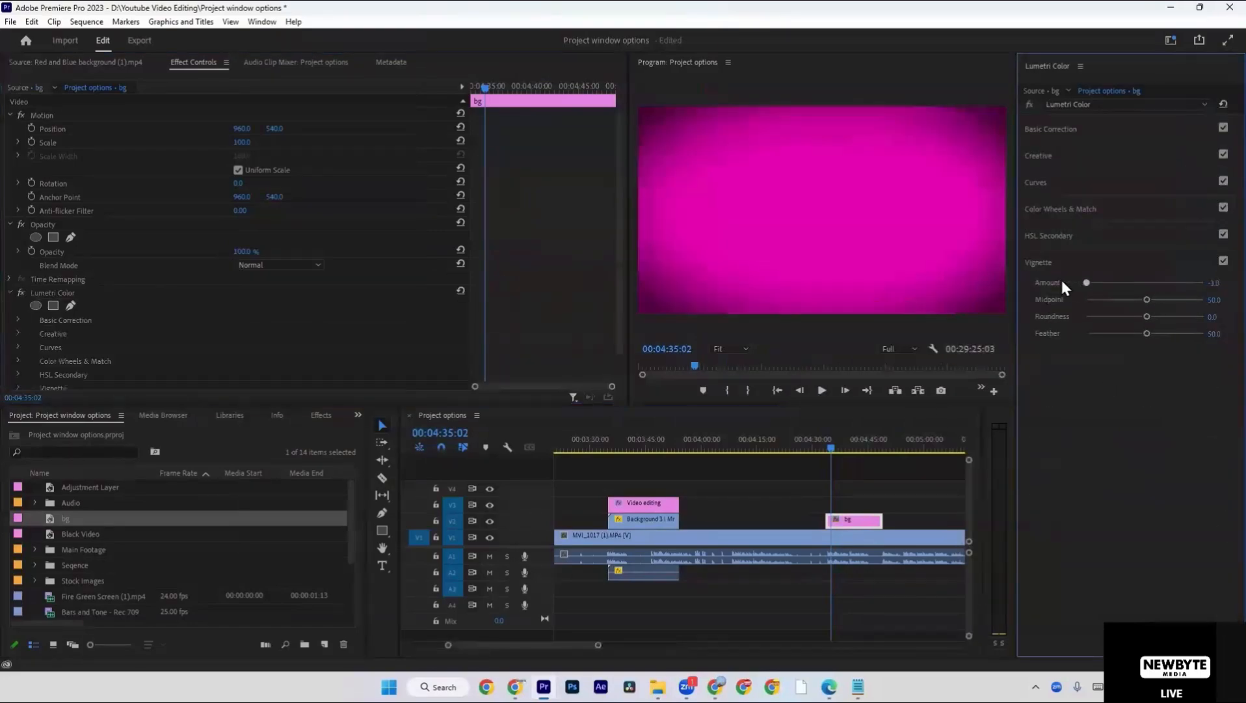
{"action": "left_click_drag", "start_coordinate": [1146, 300], "coordinate": [1064, 299]}
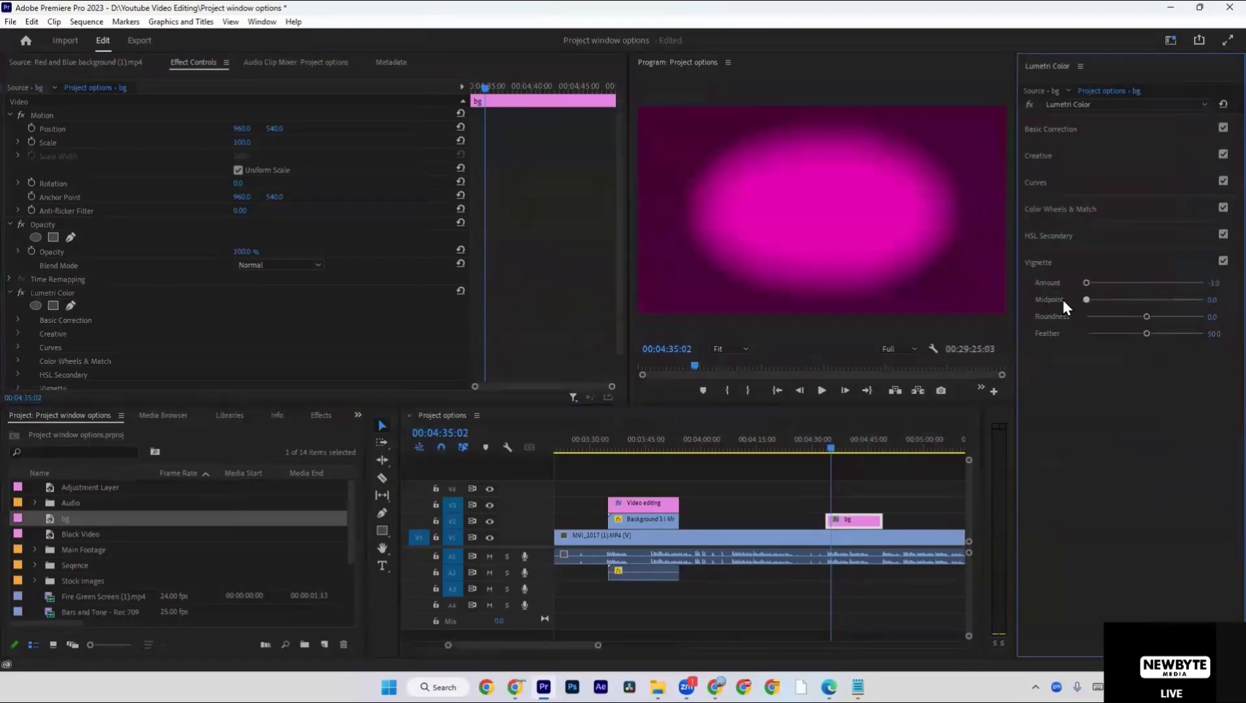
{"action": "left_click_drag", "start_coordinate": [1145, 316], "coordinate": [1217, 336]}
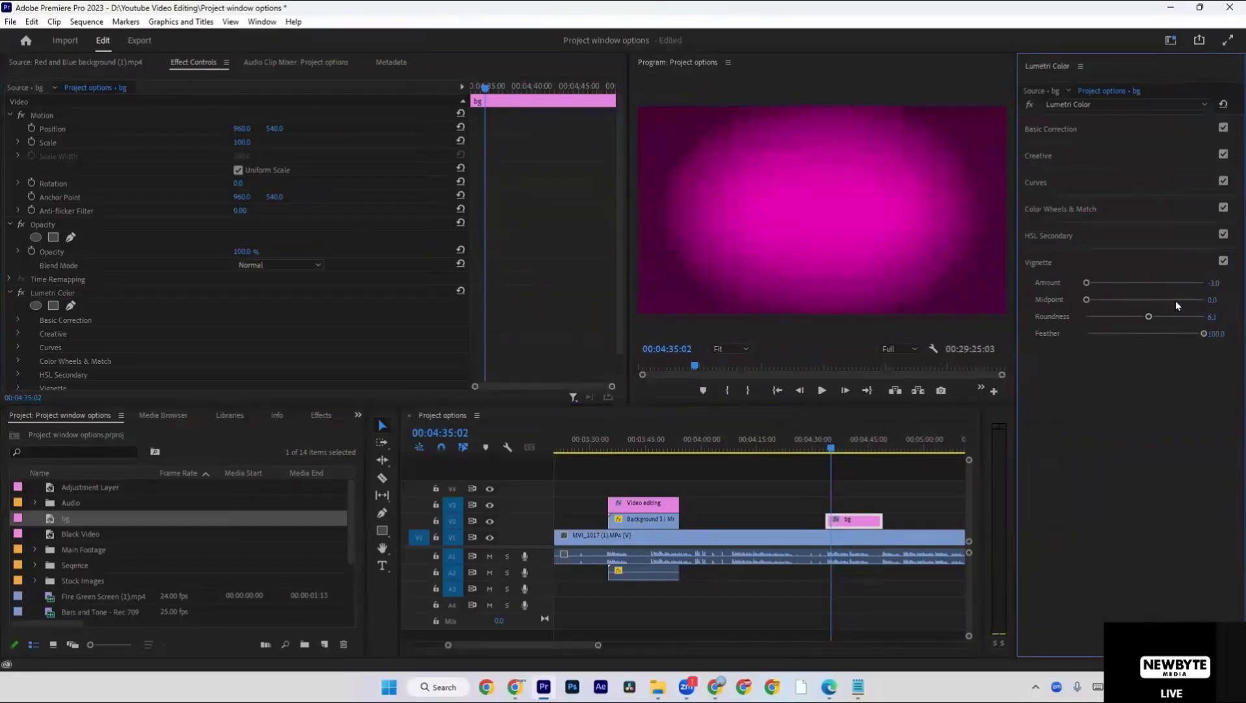
{"action": "mouse_move", "coordinate": [1087, 281]}
{"action": "left_mouse_down"}
{"action": "mouse_move", "coordinate": [1124, 286]}
{"action": "mouse_move", "coordinate": [1109, 288]}
{"action": "left_mouse_up"}
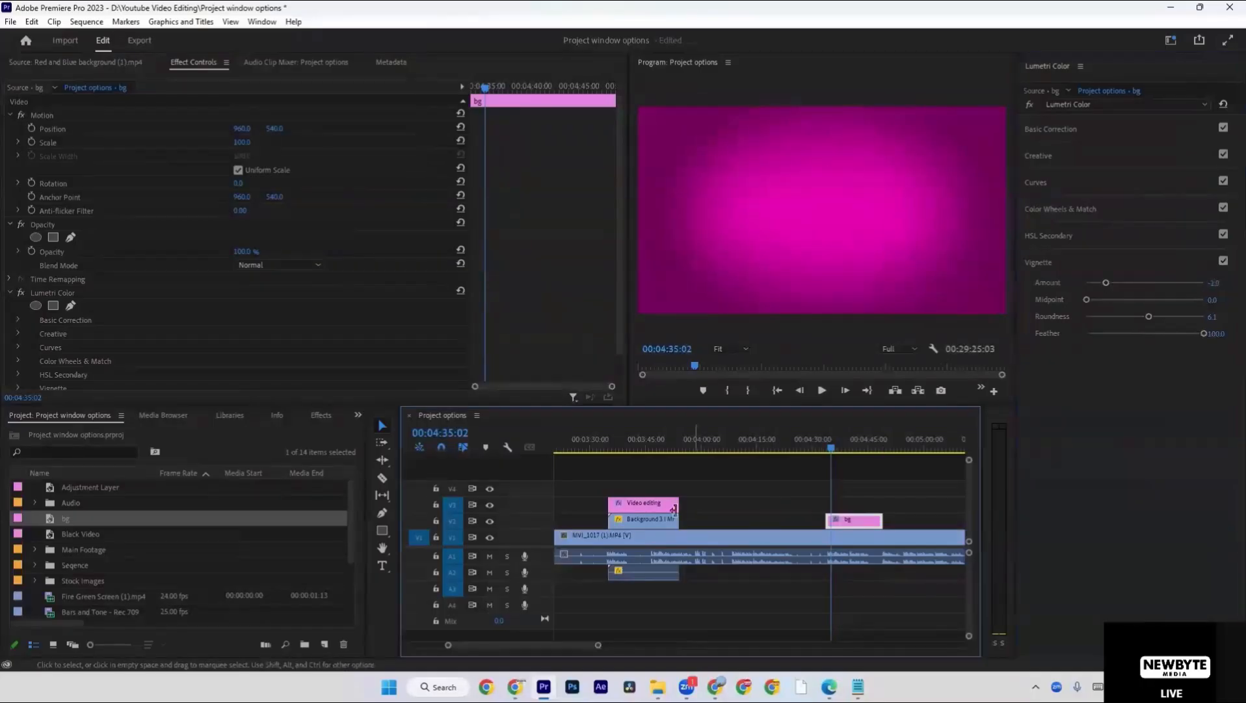
Place a copy of the Video editing title on V3 above the bg clip, matching its length.
{"action": "left_click_drag", "start_coordinate": [651, 510], "coordinate": [882, 509]}
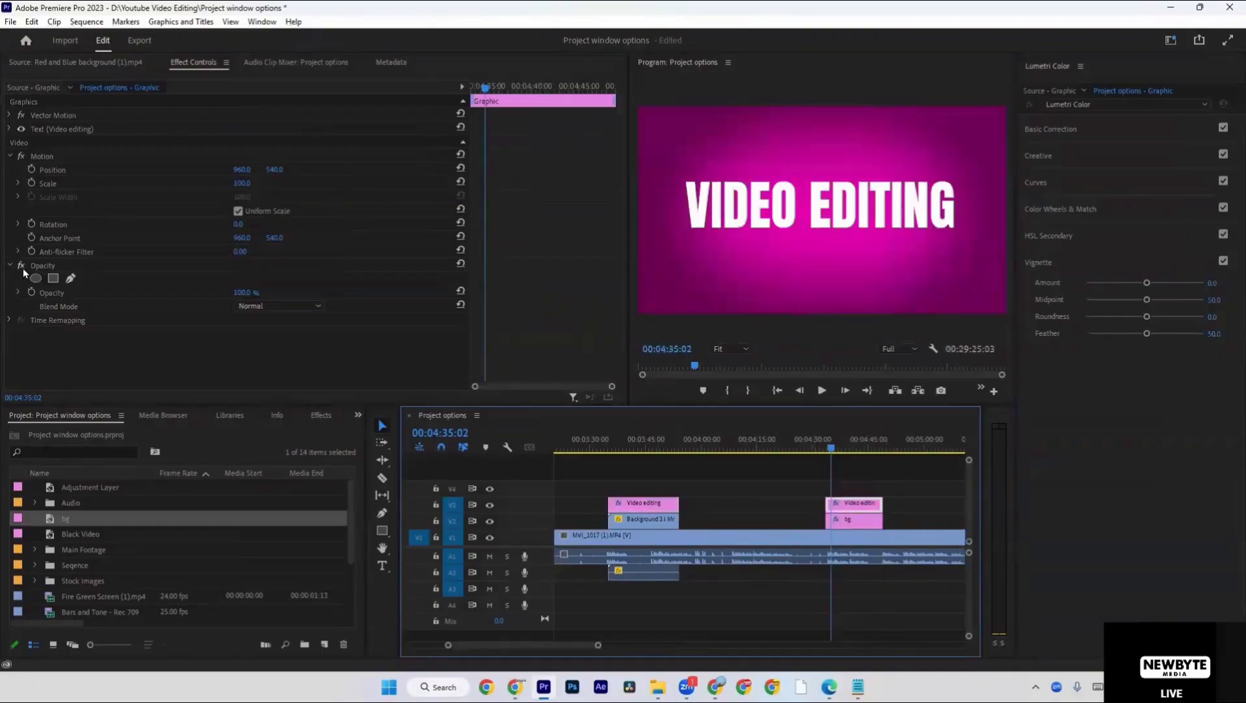
Add a rectangular opacity mask to the Video editing title above bg and place it beside the lettering's left edge.
{"action": "left_click", "coordinate": [54, 277]}
{"action": "left_click_drag", "start_coordinate": [828, 207], "coordinate": [651, 215]}
{"action": "left_click_drag", "start_coordinate": [734, 146], "coordinate": [948, 224]}
{"action": "key", "text": "ctrl+z"}
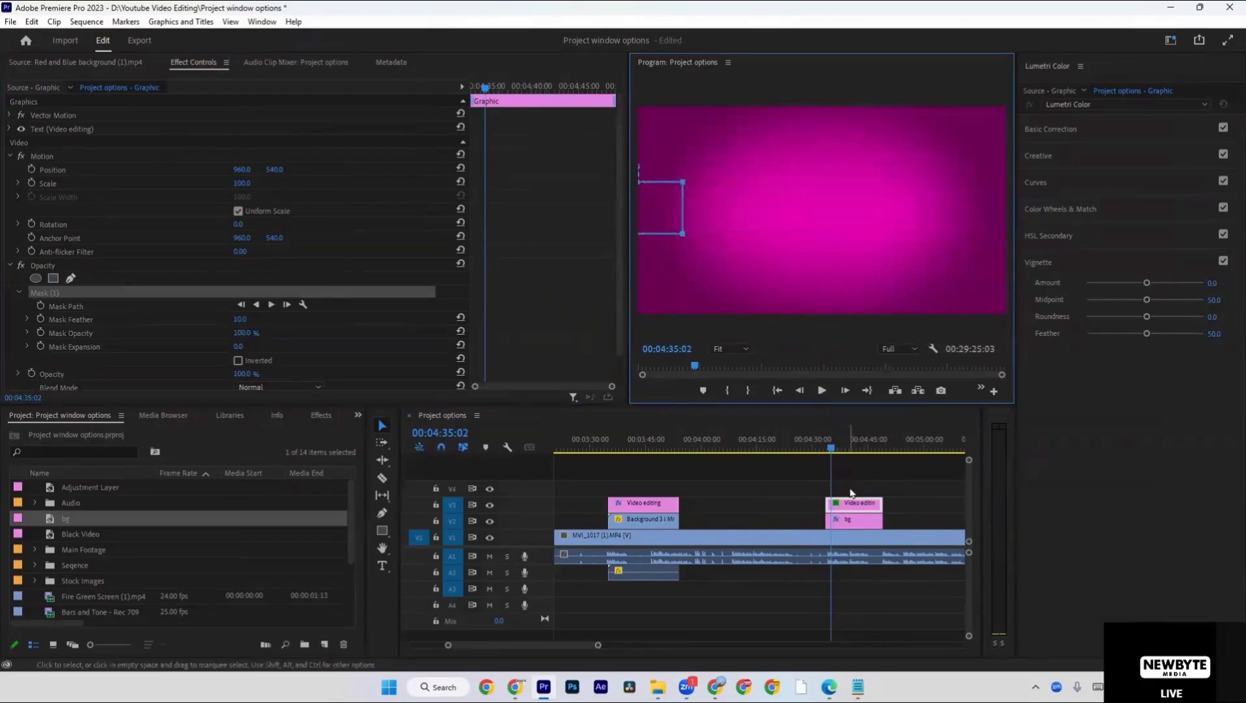
Start Mask Feather keyframing on the title's mask at the clip's first frame, 00:04:33:13.
{"action": "left_click", "coordinate": [848, 489]}
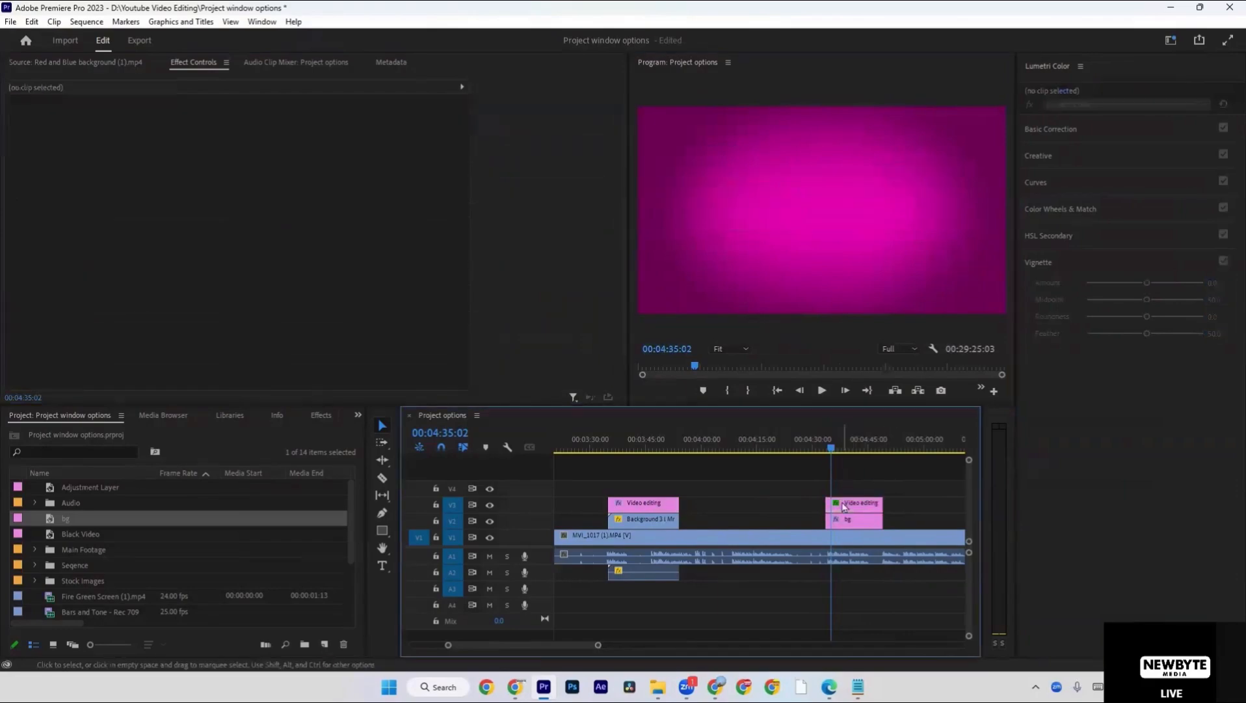
{"action": "left_click", "coordinate": [845, 503]}
{"action": "key", "text": "Up"}
{"action": "left_click", "coordinate": [104, 292]}
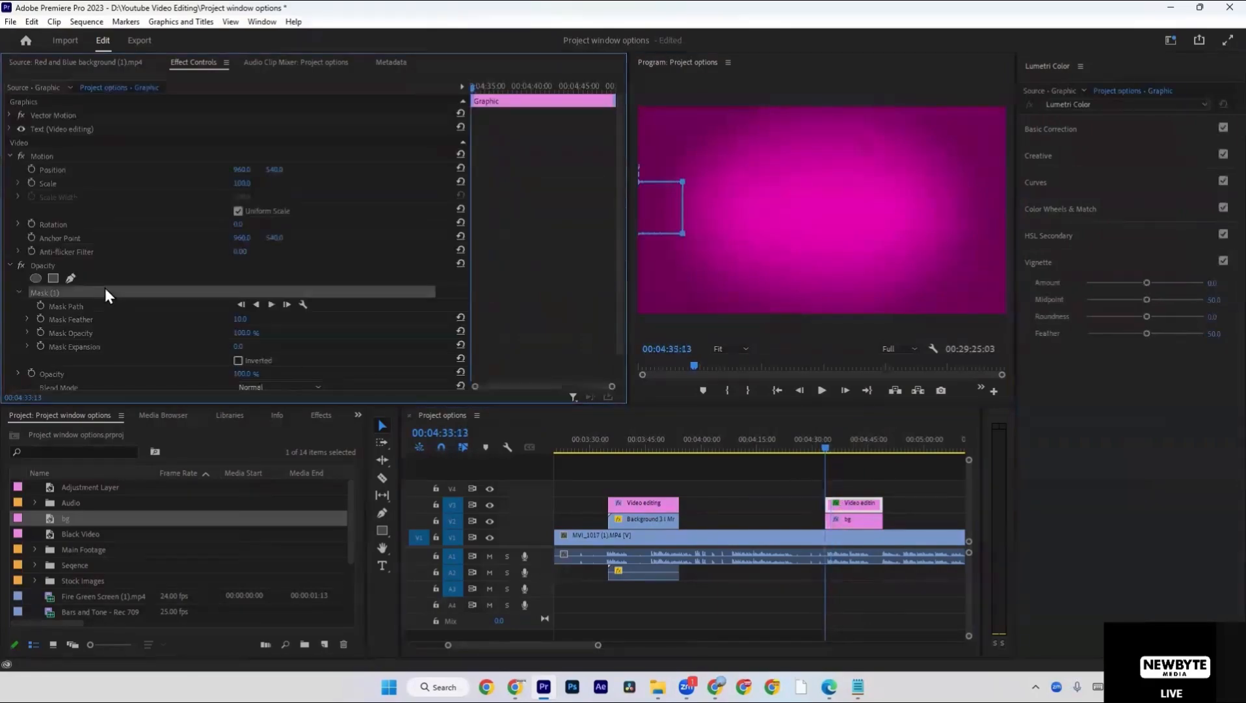
{"action": "left_click", "coordinate": [41, 318]}
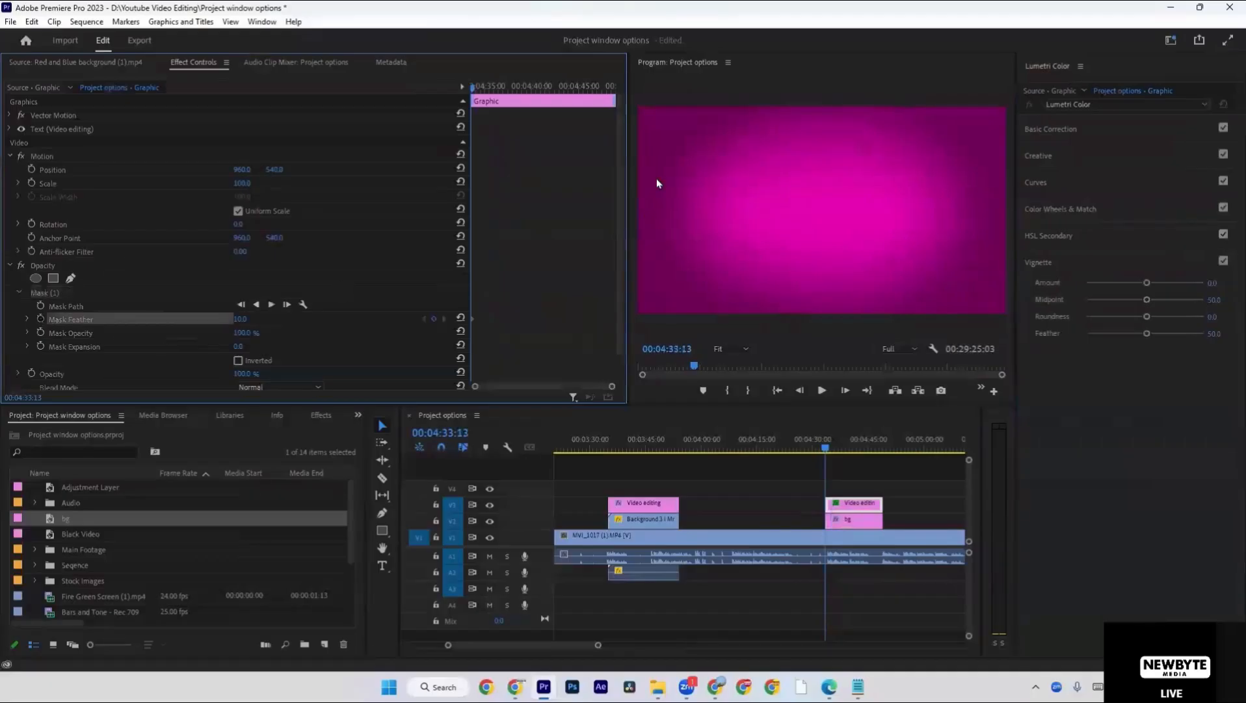
{"action": "left_click", "coordinate": [77, 291]}
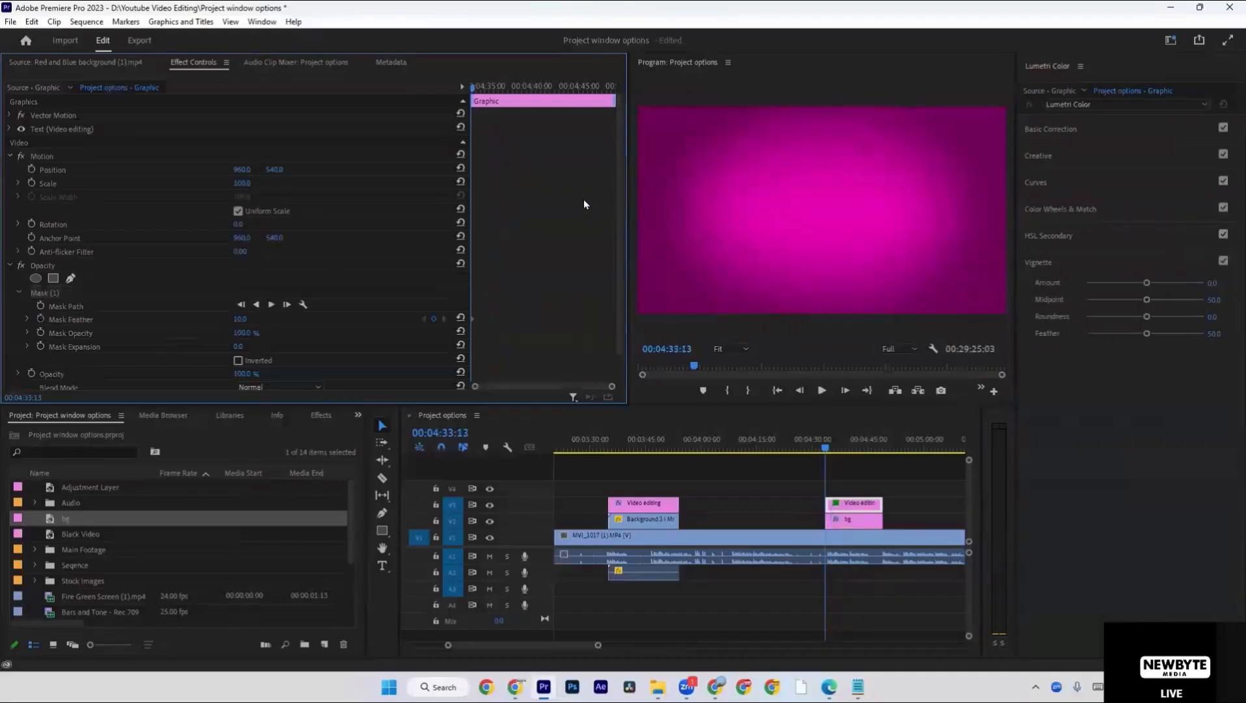
{"action": "left_click", "coordinate": [79, 294]}
{"action": "left_click_drag", "start_coordinate": [700, 134], "coordinate": [668, 266]}
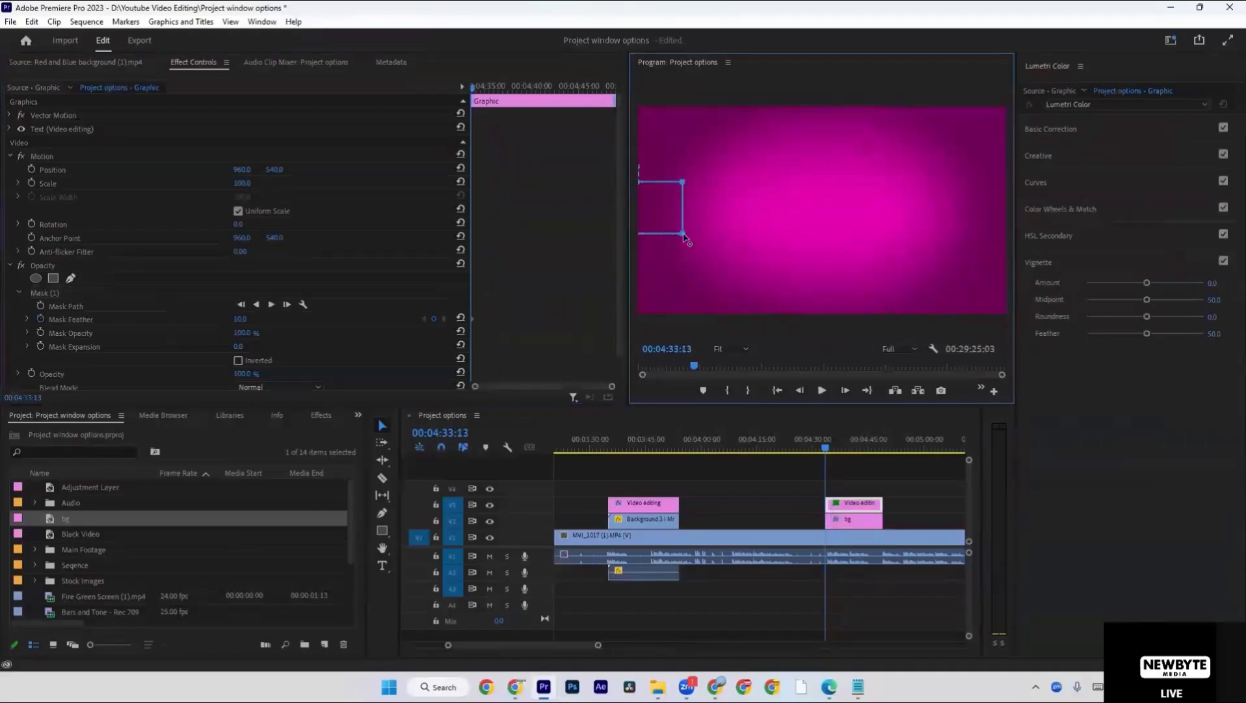
At 00:04:46:24, extend the mask rightward over the whole title and reduce its feather to 0.
{"action": "left_click", "coordinate": [876, 447]}
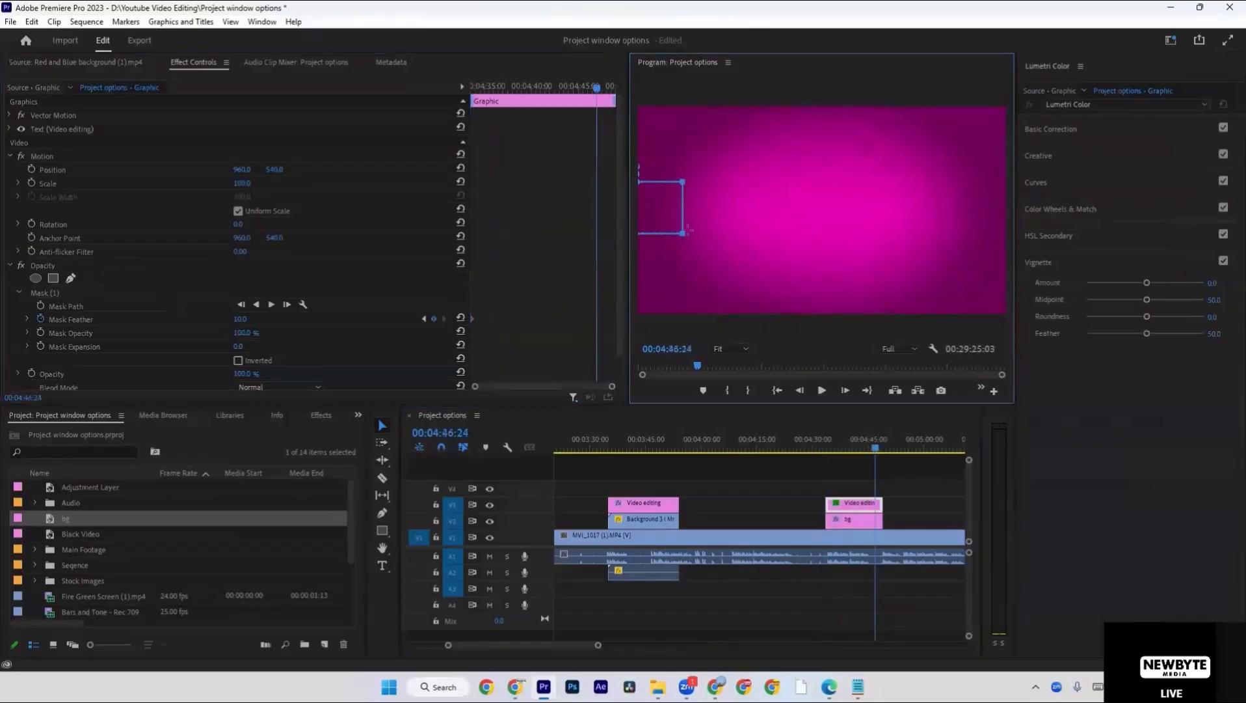
{"action": "left_click_drag", "start_coordinate": [684, 235], "coordinate": [929, 232]}
{"action": "left_click_drag", "start_coordinate": [760, 168], "coordinate": [759, 177]}
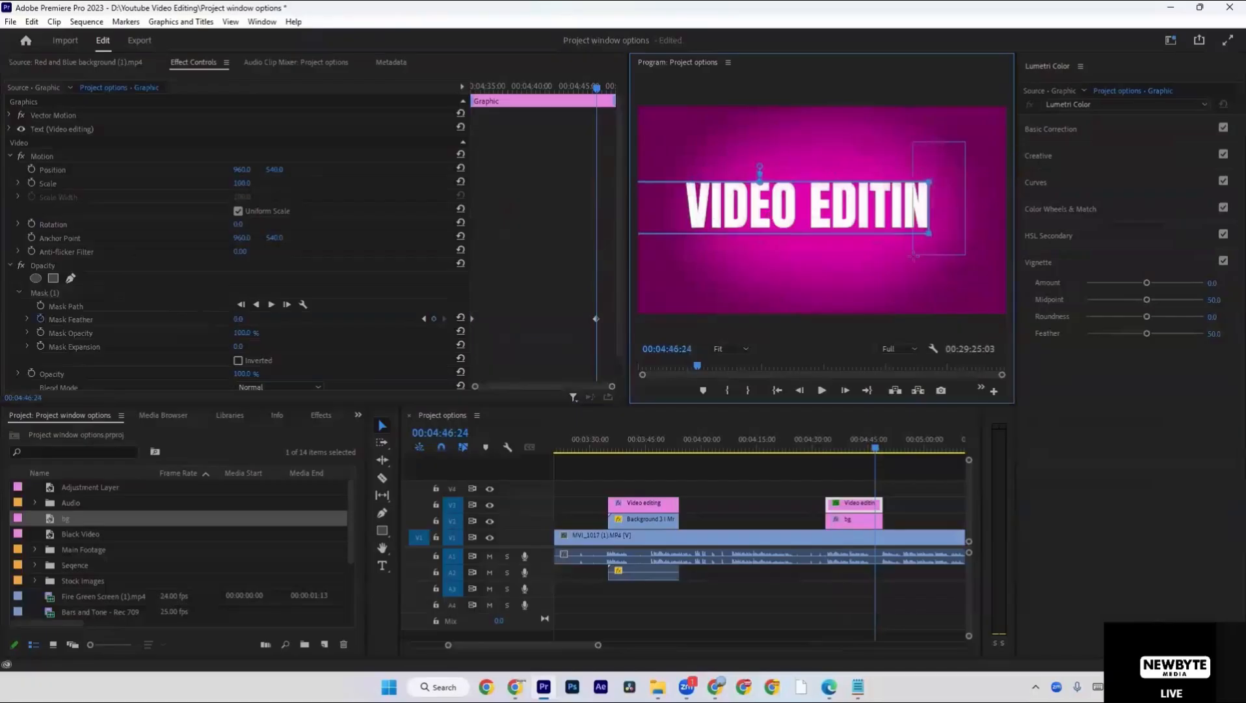
{"action": "left_click_drag", "start_coordinate": [929, 233], "coordinate": [964, 237]}
{"action": "key", "text": "ctrl+z"}
{"action": "left_click_drag", "start_coordinate": [955, 157], "coordinate": [886, 276]}
{"action": "left_click_drag", "start_coordinate": [930, 234], "coordinate": [963, 223]}
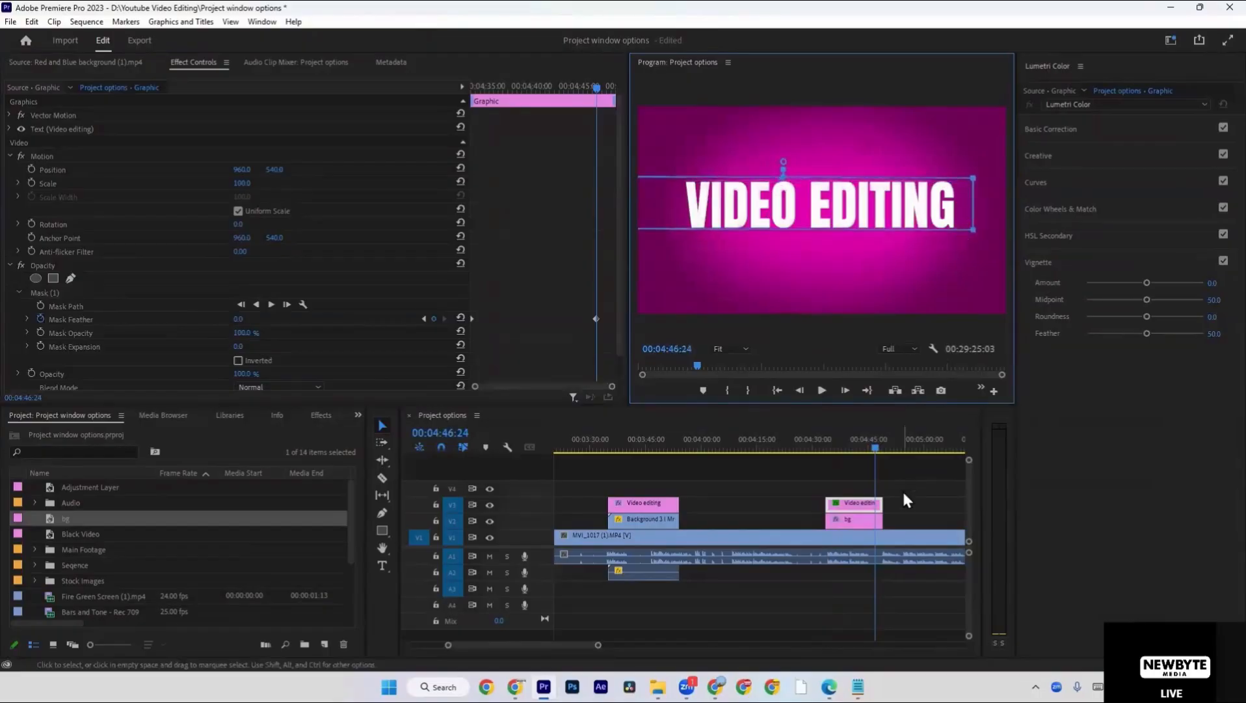
Play the title from just before its start to check the mask animation.
{"action": "left_click", "coordinate": [897, 469]}
{"action": "key", "text": "Up"}
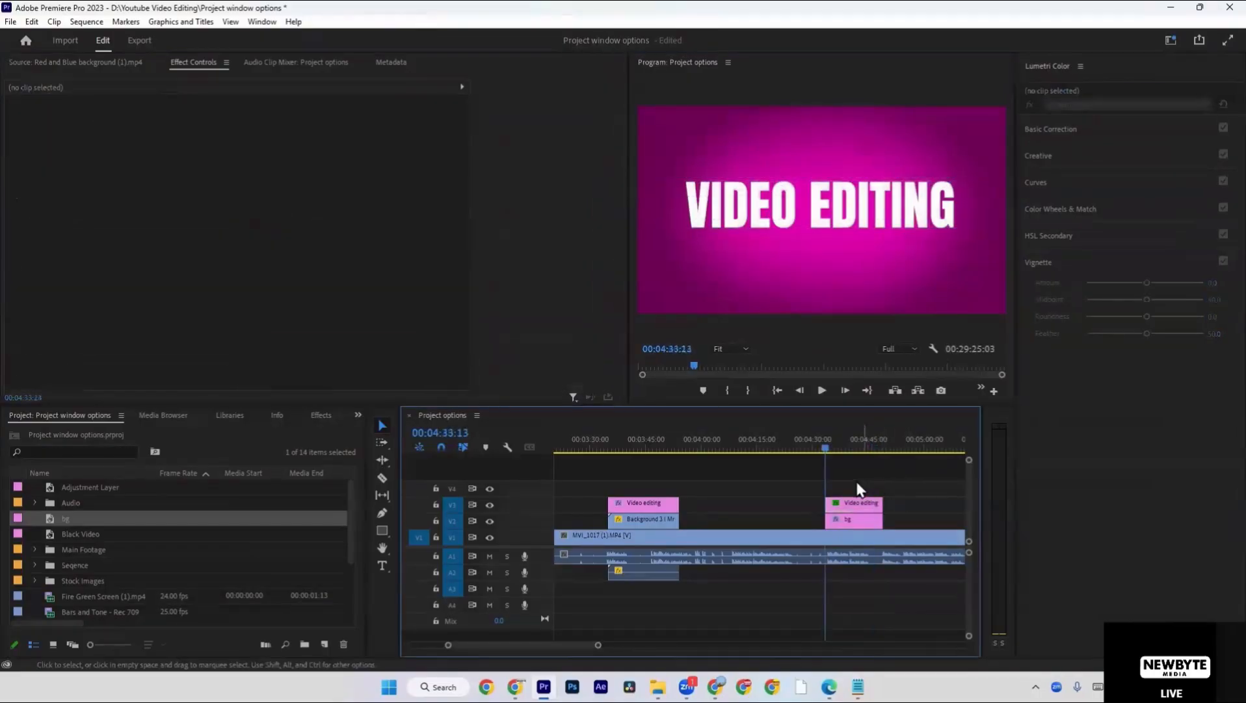
{"action": "left_click", "coordinate": [815, 447]}
{"action": "key", "text": "space"}
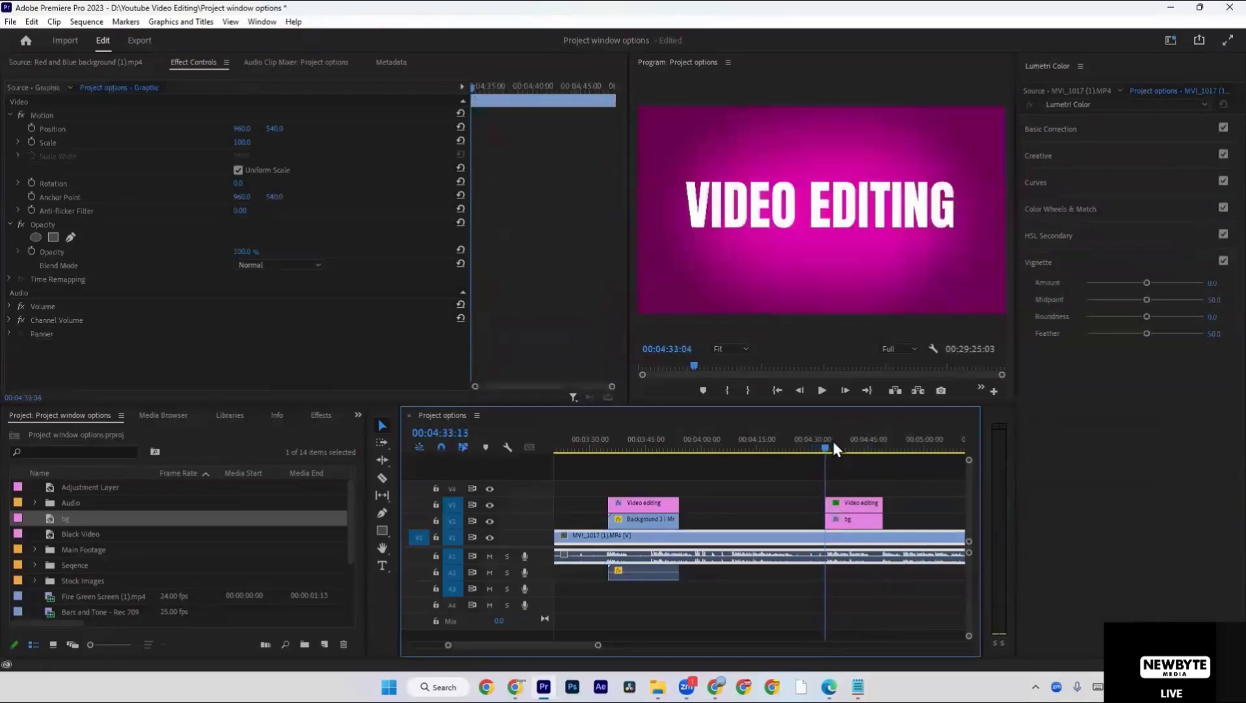
Turn off Mask Feather keyframing on the title's mask and delete its keyframes.
{"action": "left_click", "coordinate": [846, 498]}
{"action": "key", "text": "Up"}
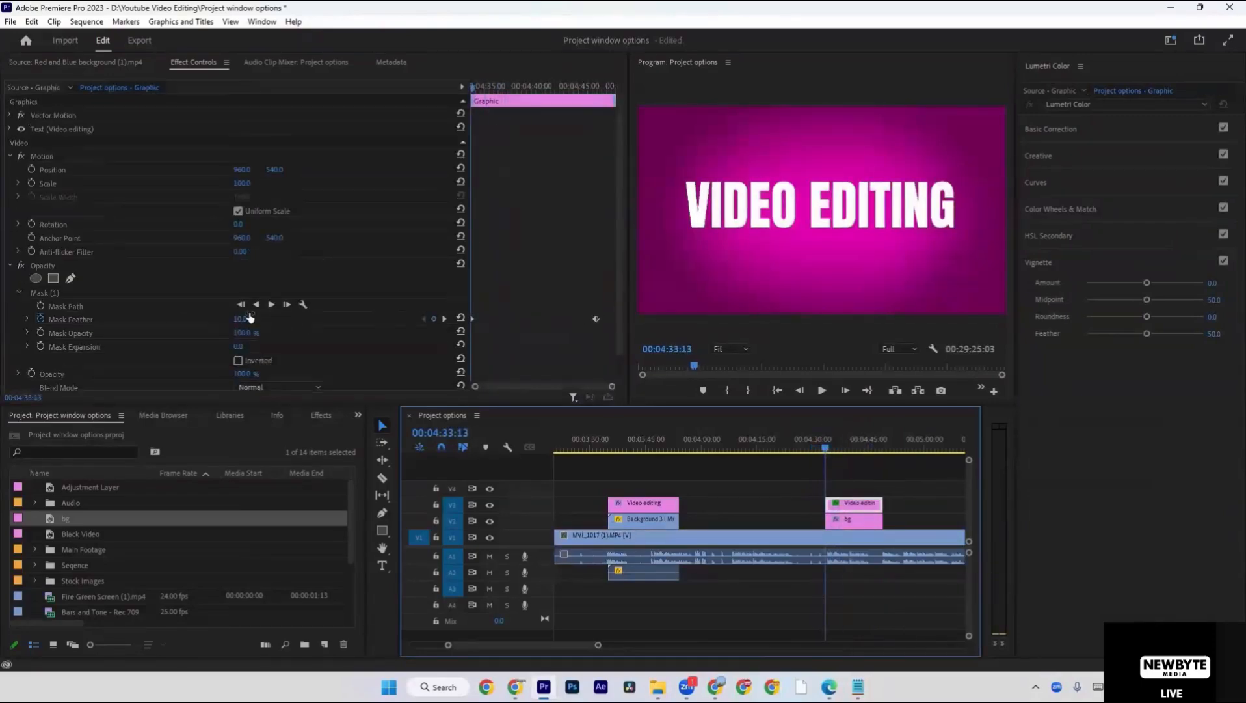
{"action": "left_click", "coordinate": [43, 318]}
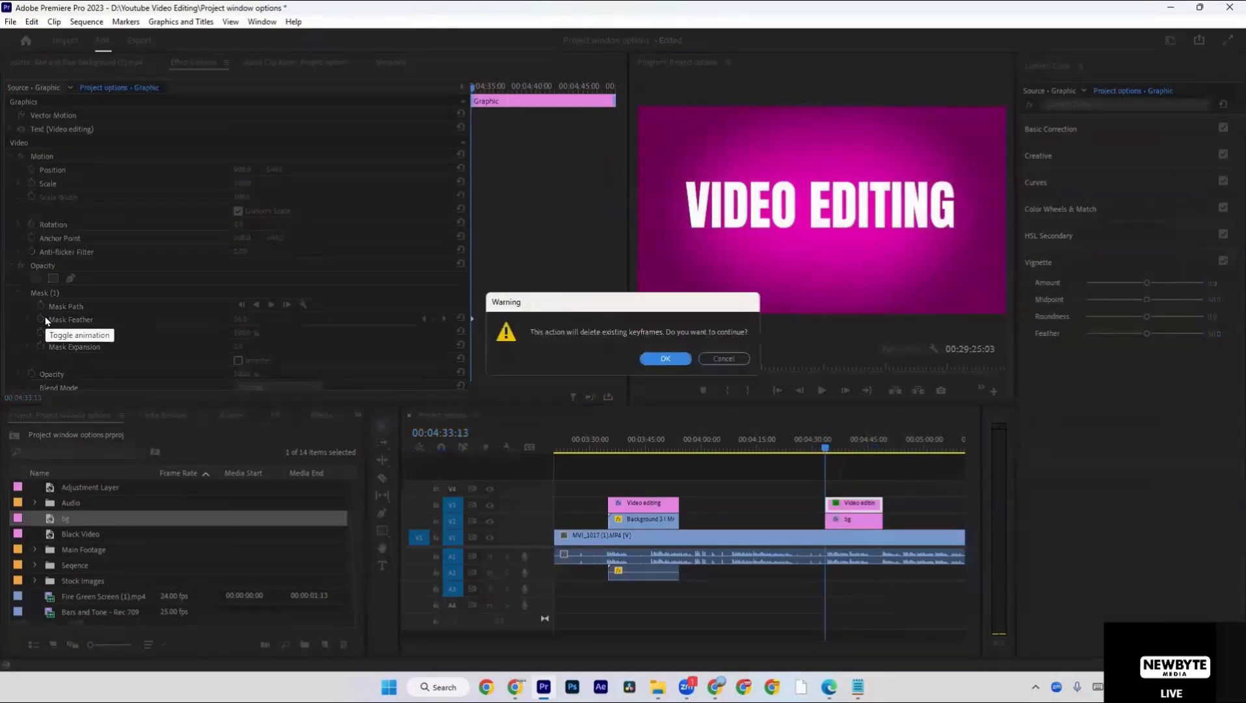
{"action": "key", "text": "Return"}
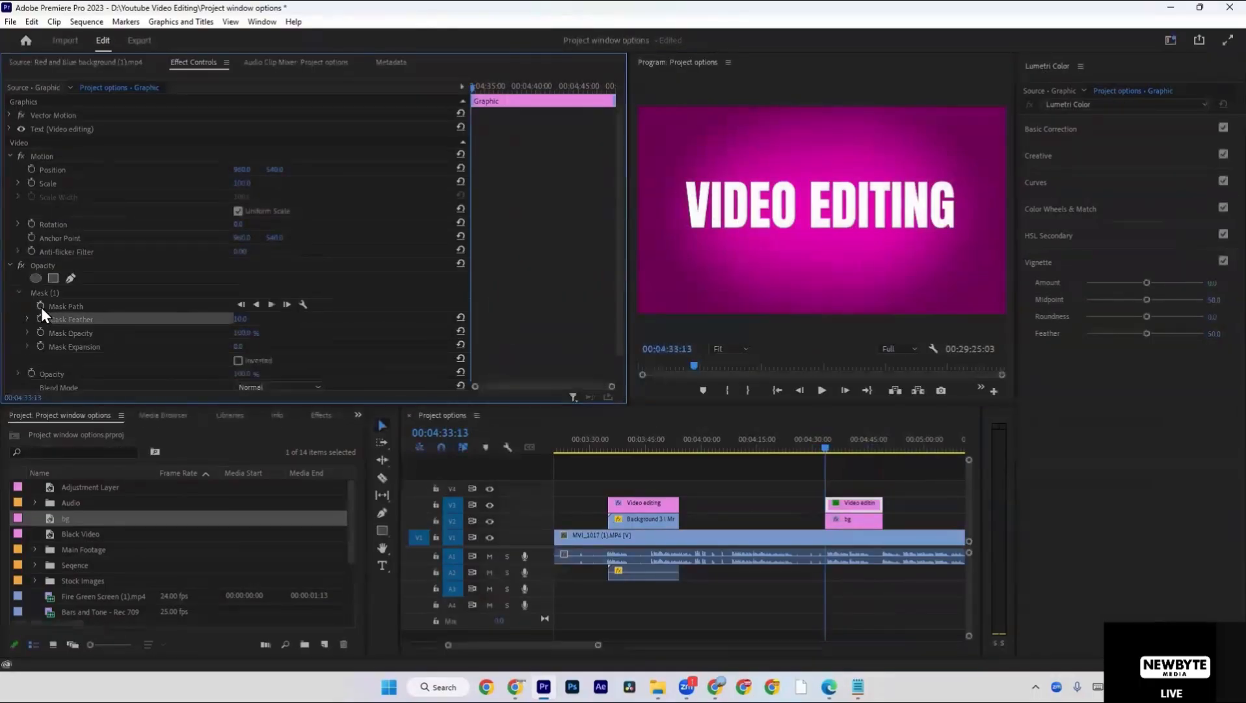
Start Mask Path keyframing at 00:04:33:13 with the mask's right edge pulled back to the left of the lettering.
{"action": "left_click", "coordinate": [41, 308]}
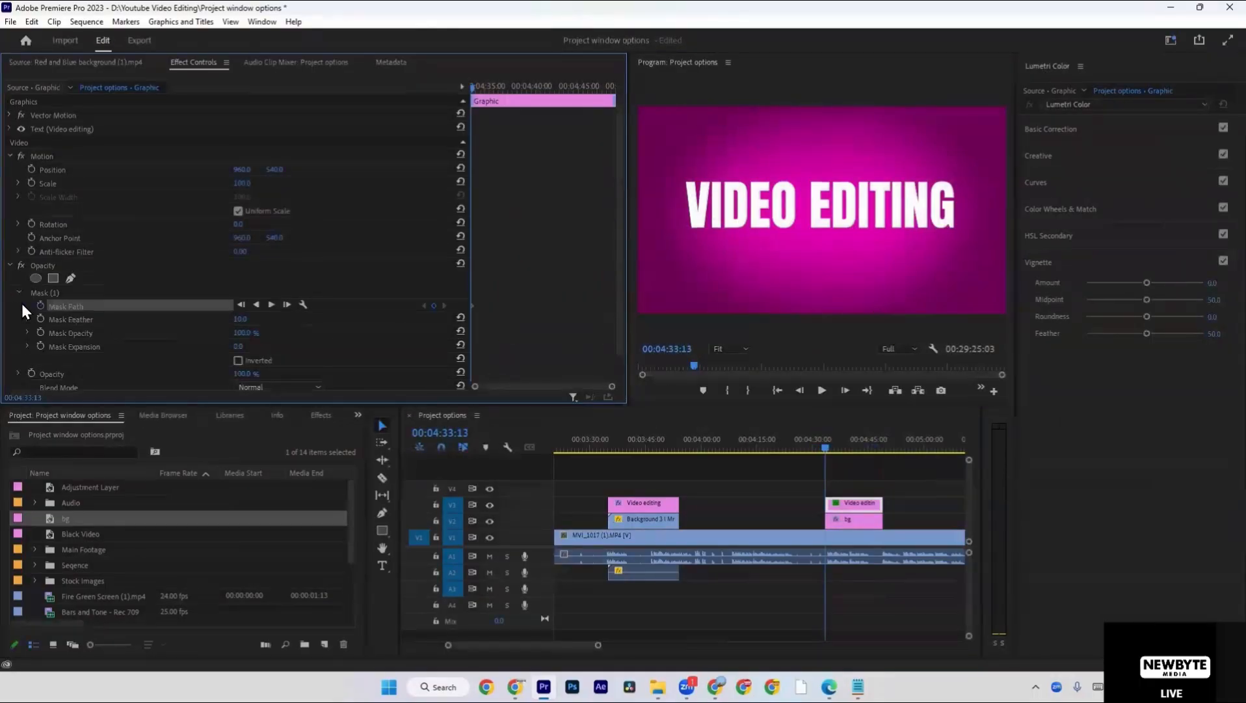
{"action": "left_click", "coordinate": [106, 290]}
{"action": "left_click", "coordinate": [184, 305]}
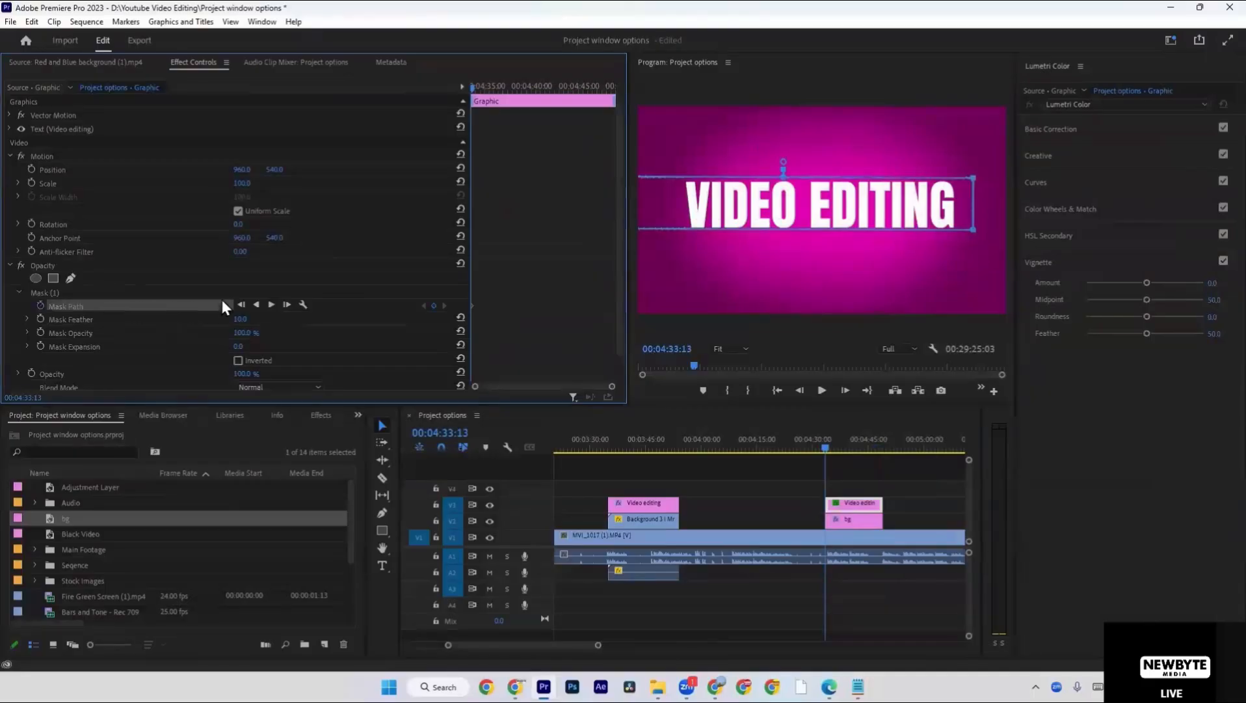
{"action": "left_click_drag", "start_coordinate": [973, 229], "coordinate": [682, 227]}
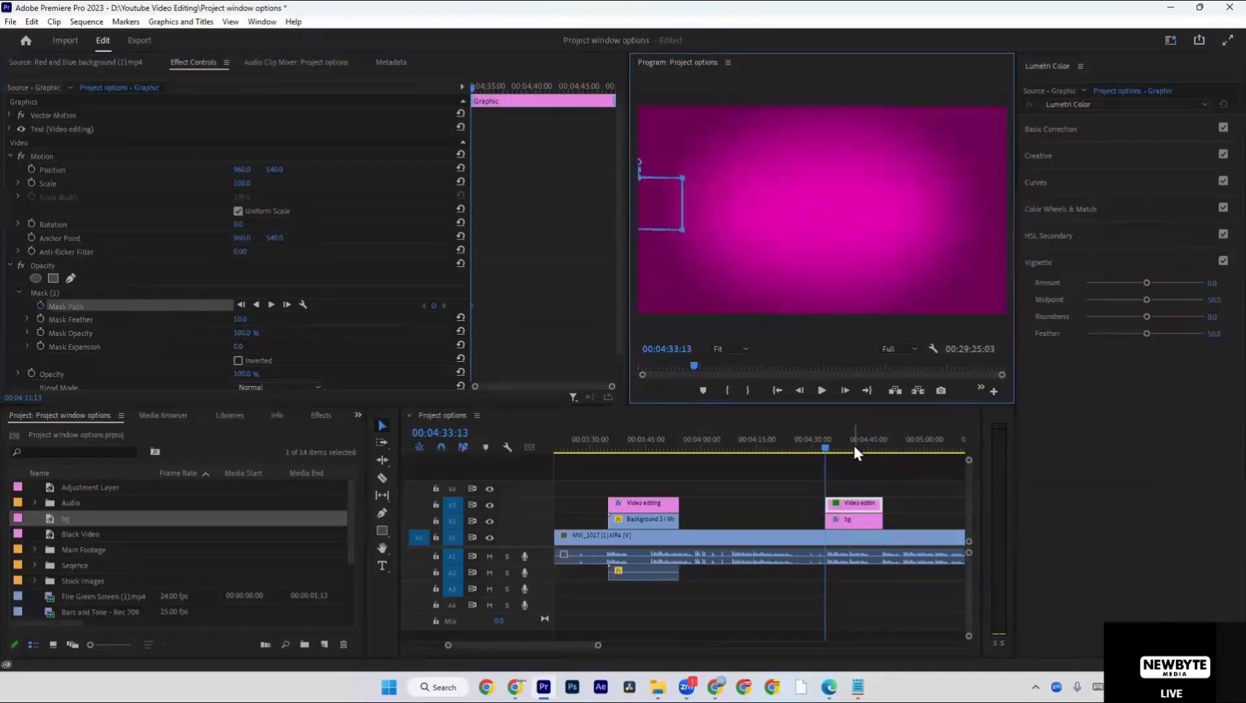
At 00:04:45:01, stretch the mask's right edge across the whole VIDEO EDITING title.
{"action": "left_click_drag", "start_coordinate": [854, 451], "coordinate": [870, 450]}
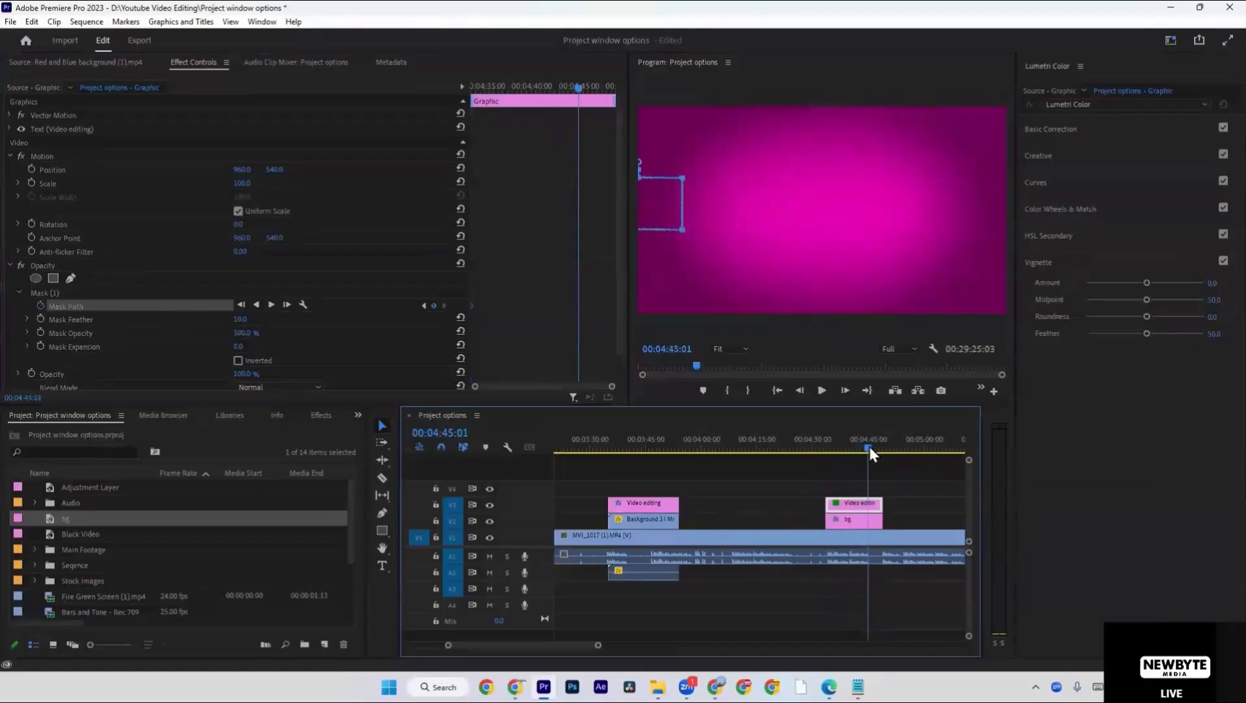
{"action": "left_click", "coordinate": [715, 203]}
{"action": "left_click_drag", "start_coordinate": [683, 232], "coordinate": [968, 229]}
Play the title reveal from just before the clip, partly with the program monitor maximized.
{"action": "left_click", "coordinate": [821, 447]}
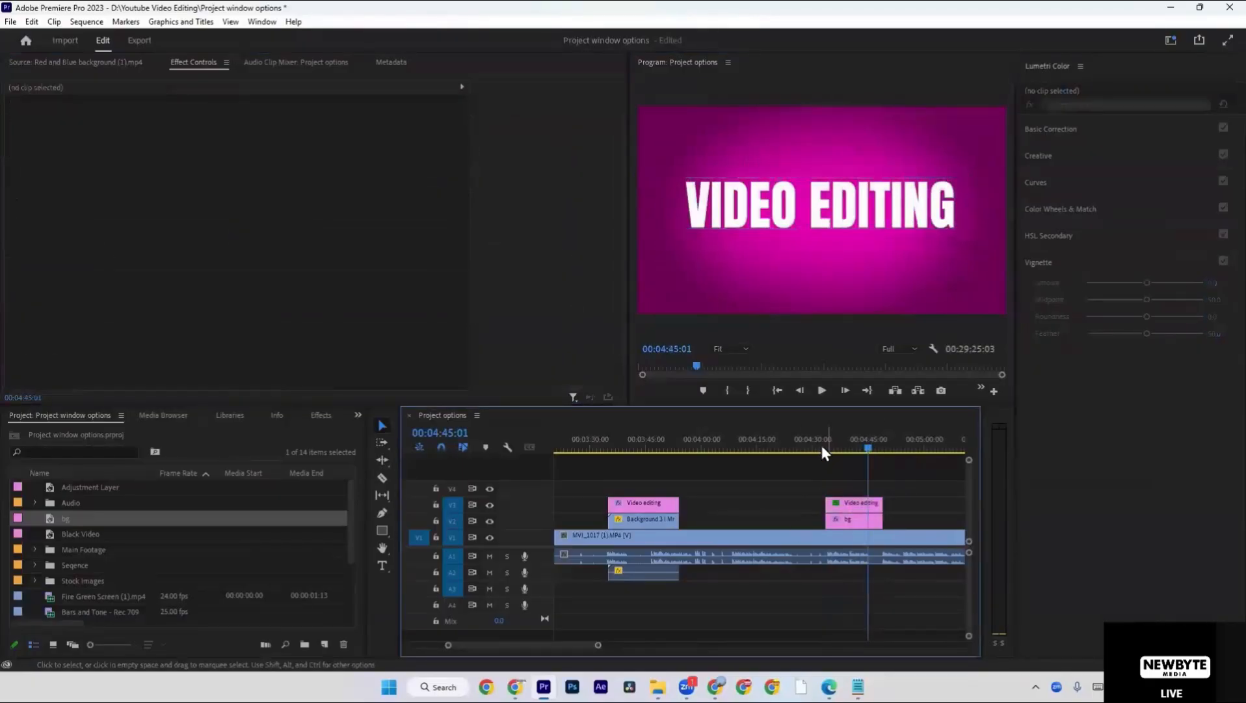
{"action": "key", "text": "space"}
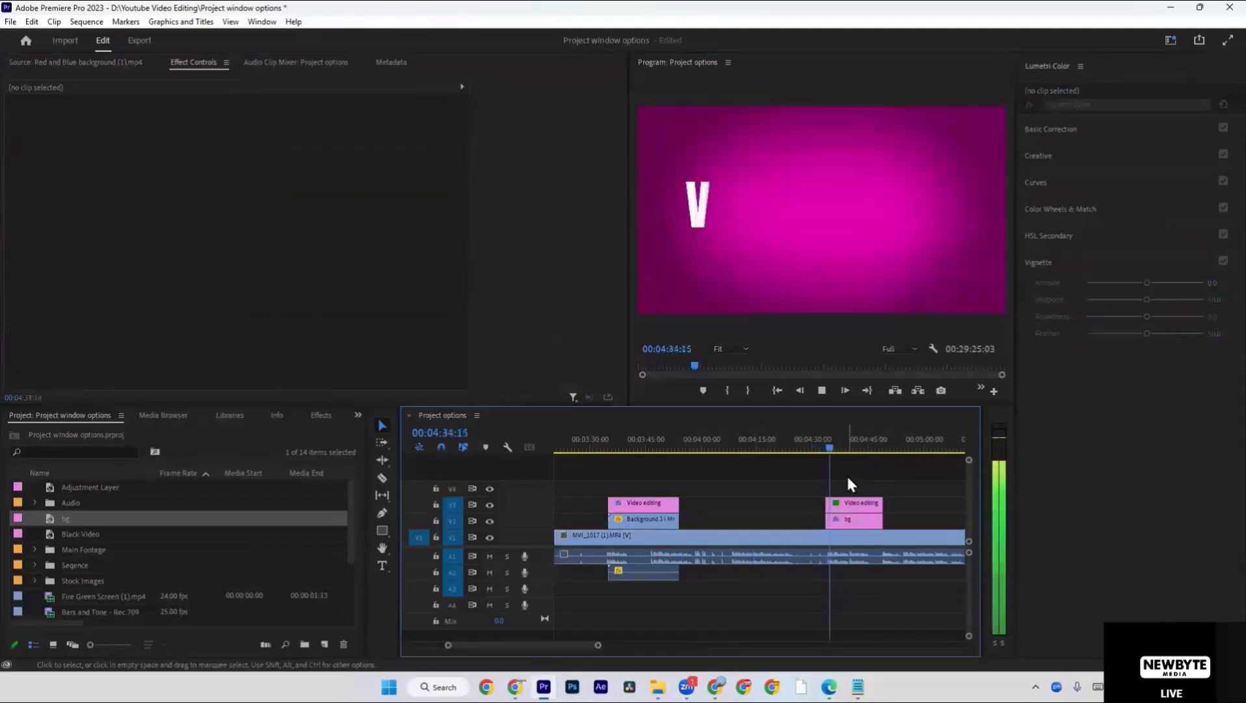
{"action": "key", "text": "grave"}
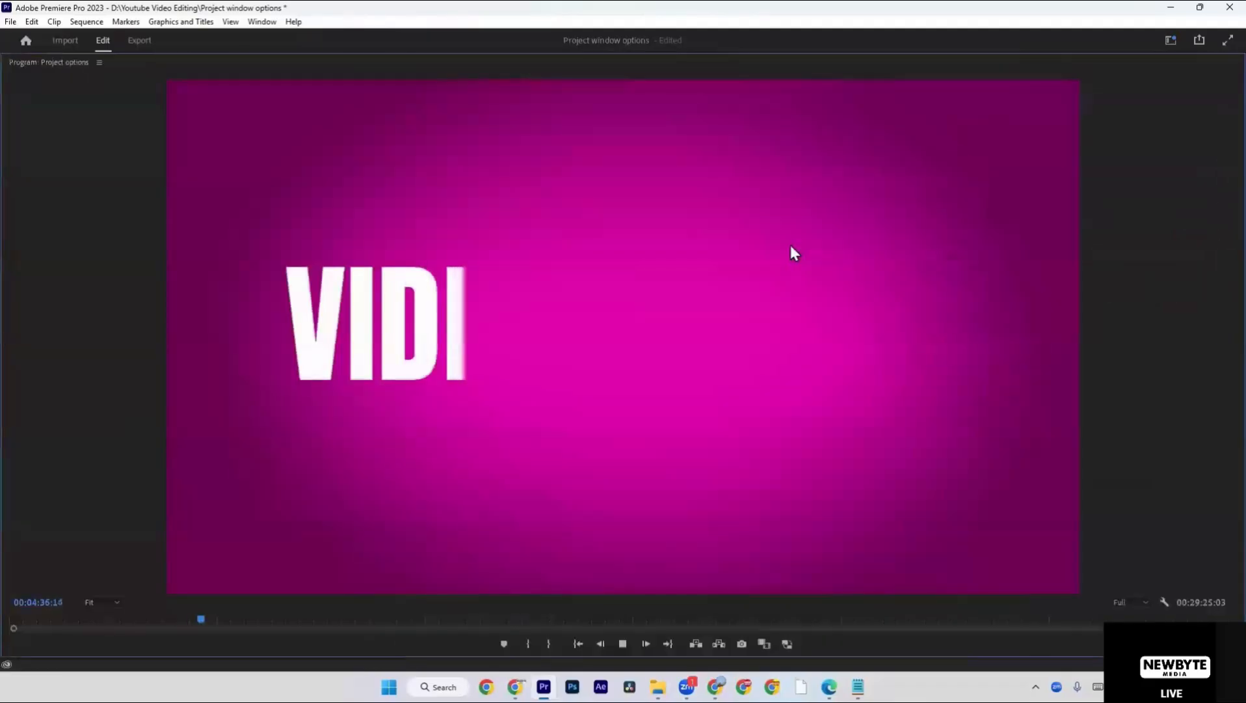
{"action": "key", "text": "grave"}
Speed up the reveal by moving the title's second Mask Path keyframe earlier to about 00:04:36, and play it back.
{"action": "left_click", "coordinate": [866, 500]}
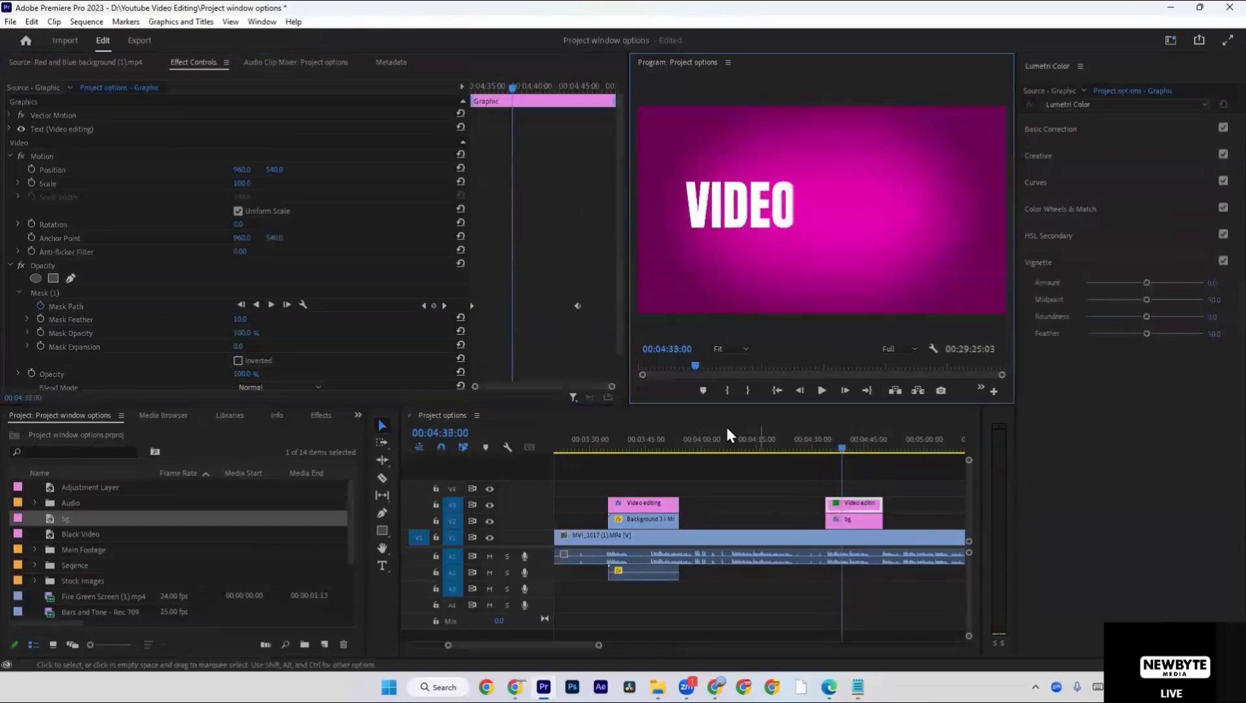
{"action": "left_click", "coordinate": [496, 305]}
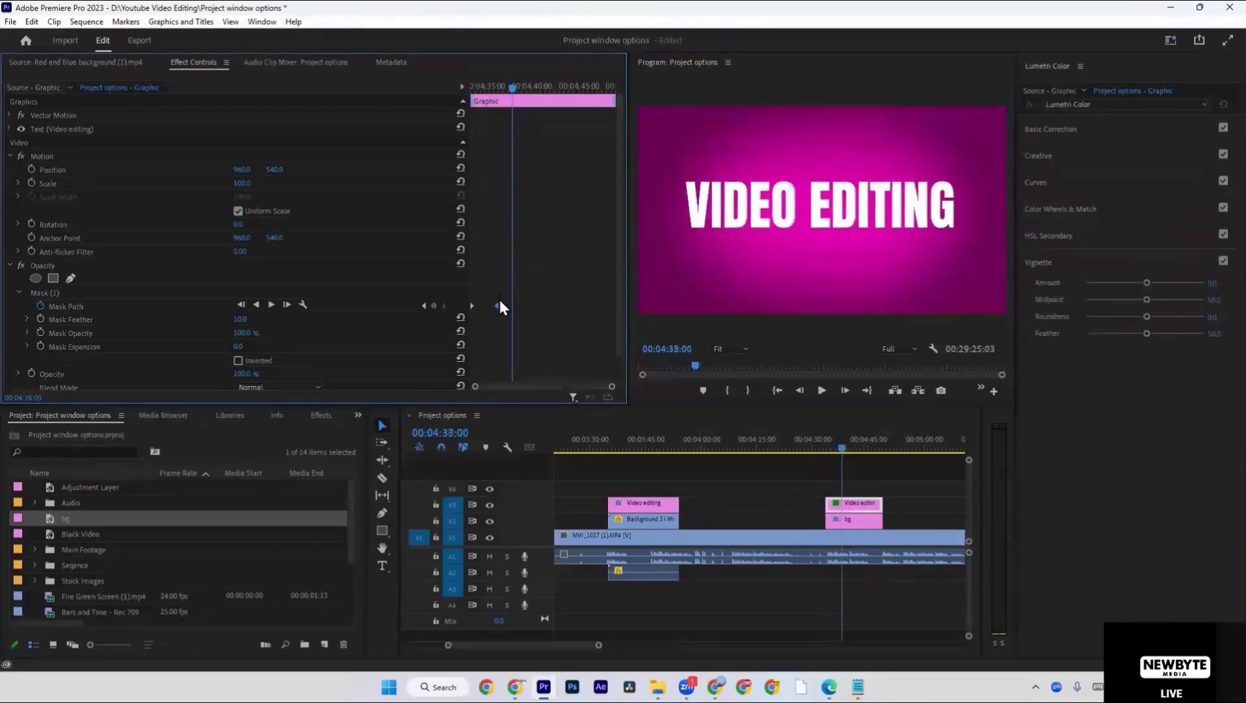
{"action": "left_click", "coordinate": [880, 494]}
{"action": "key", "text": "space"}
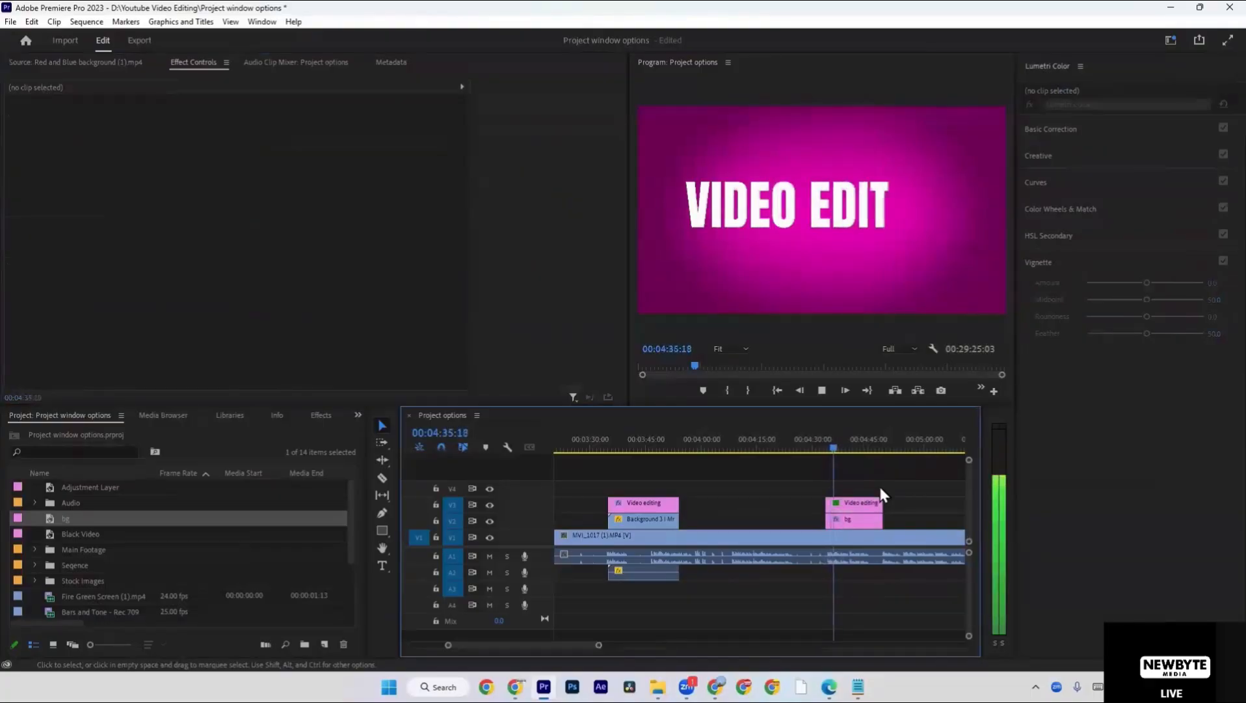
{"action": "key", "text": "space"}
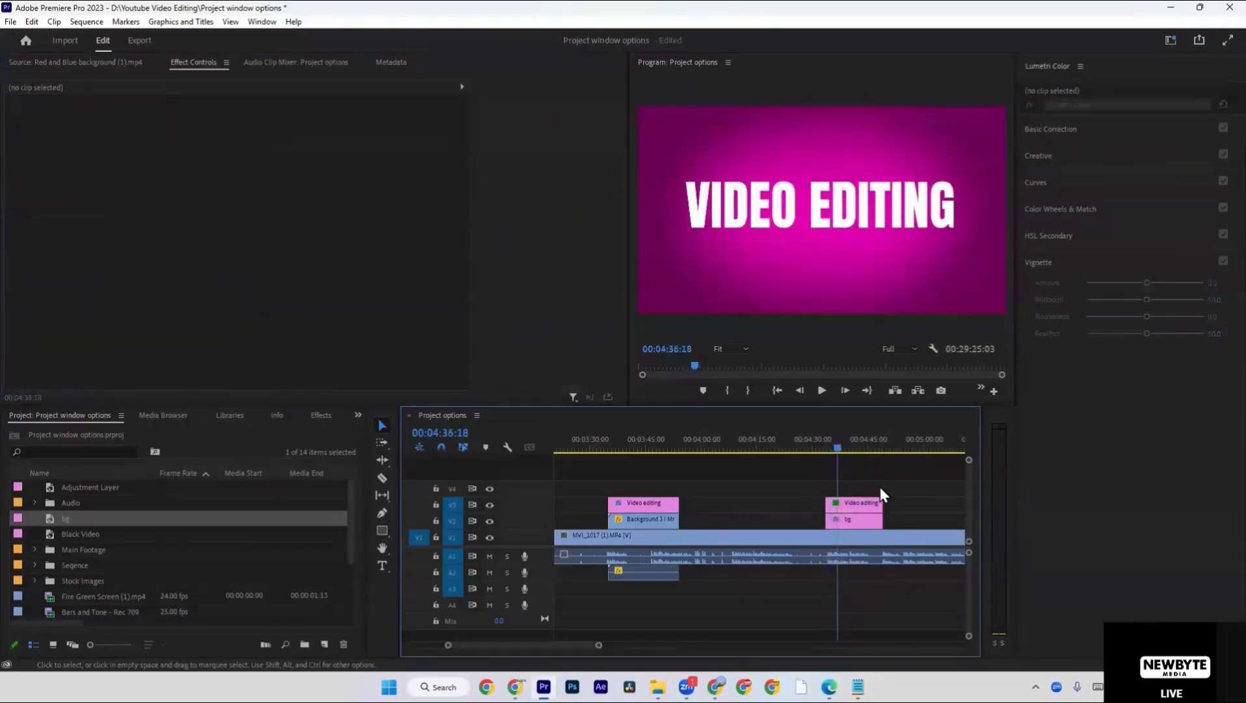
Review the effect settings of the title and bg clips, and return to the start of the sequence.
{"action": "left_click", "coordinate": [875, 506]}
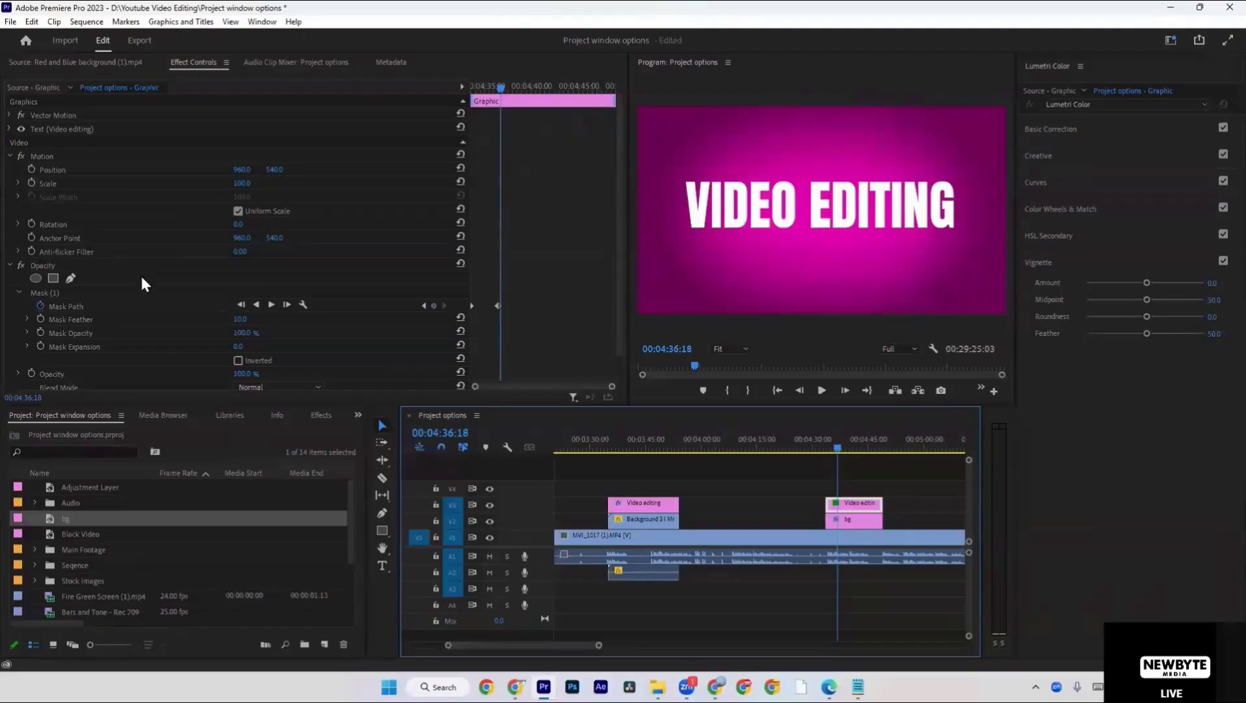
{"action": "left_click", "coordinate": [856, 519]}
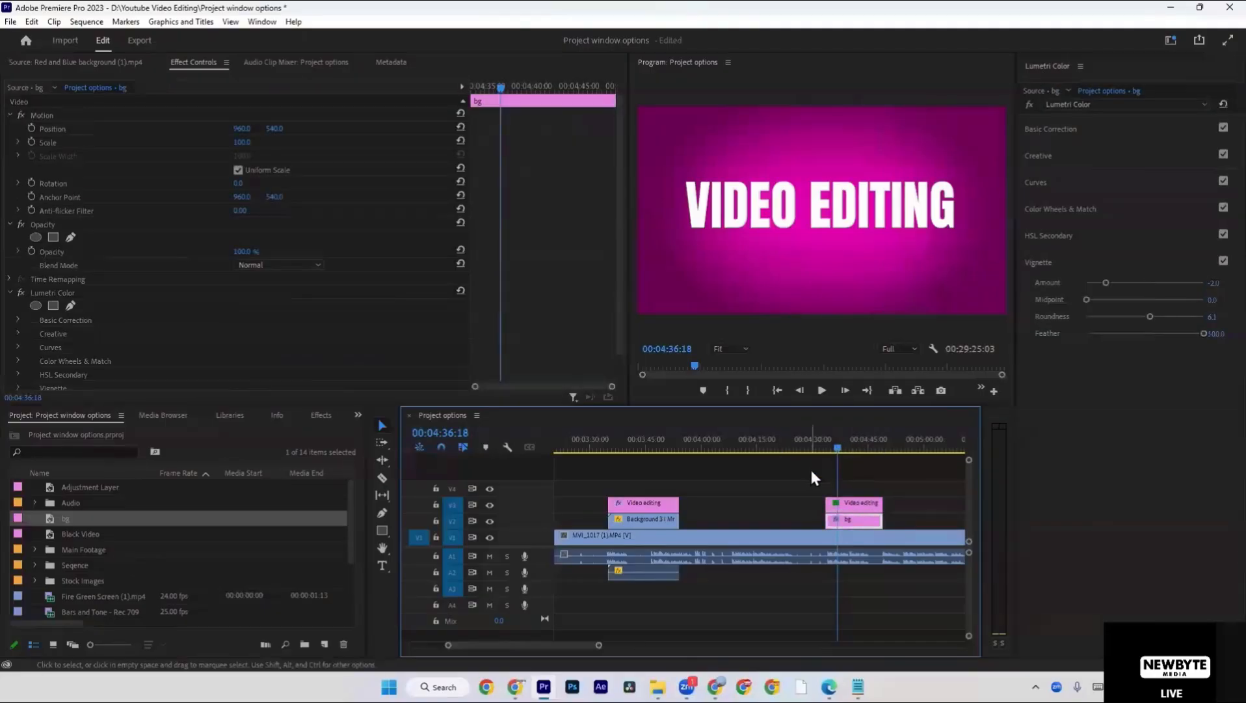
{"action": "scroll", "coordinate": [812, 471], "scroll_direction": "down", "scroll_amount": 3}
{"action": "key", "text": "backslash"}
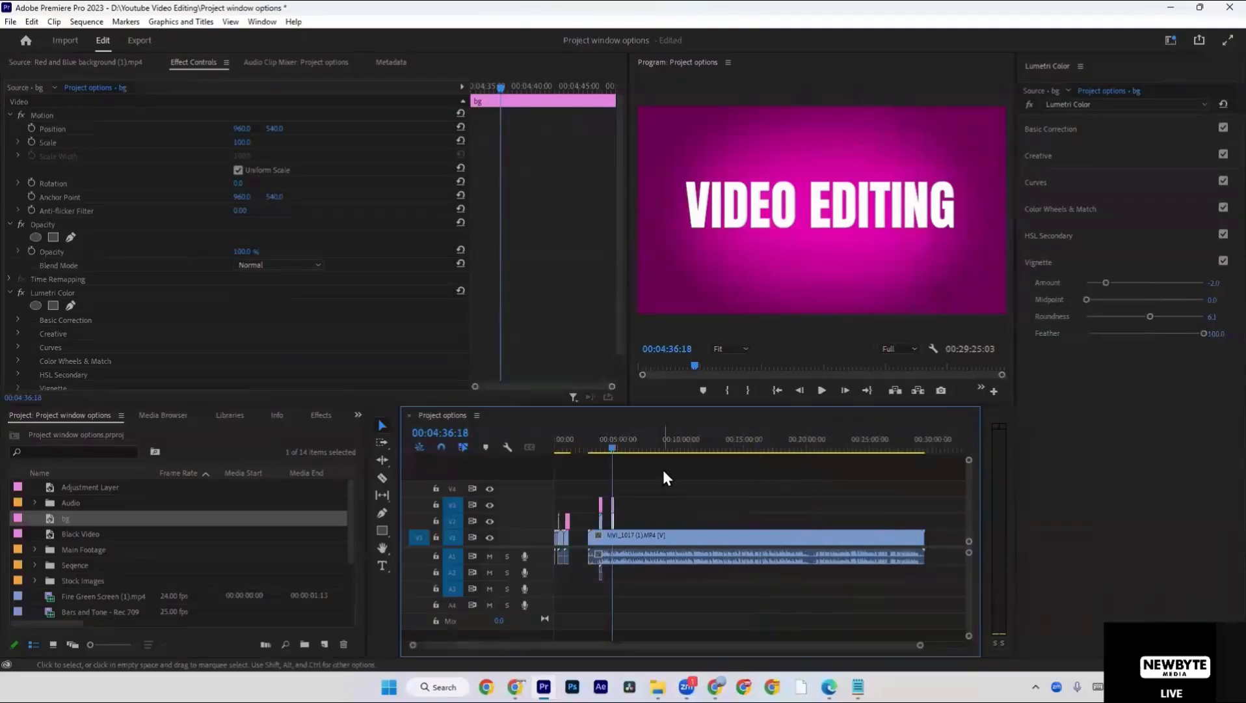
{"action": "key", "text": "Home"}
{"action": "key", "text": "equal"}
{"action": "key", "text": "equal"}
{"action": "key", "text": "equal"}
{"action": "key", "text": "equal"}
{"action": "key", "text": "equal"}
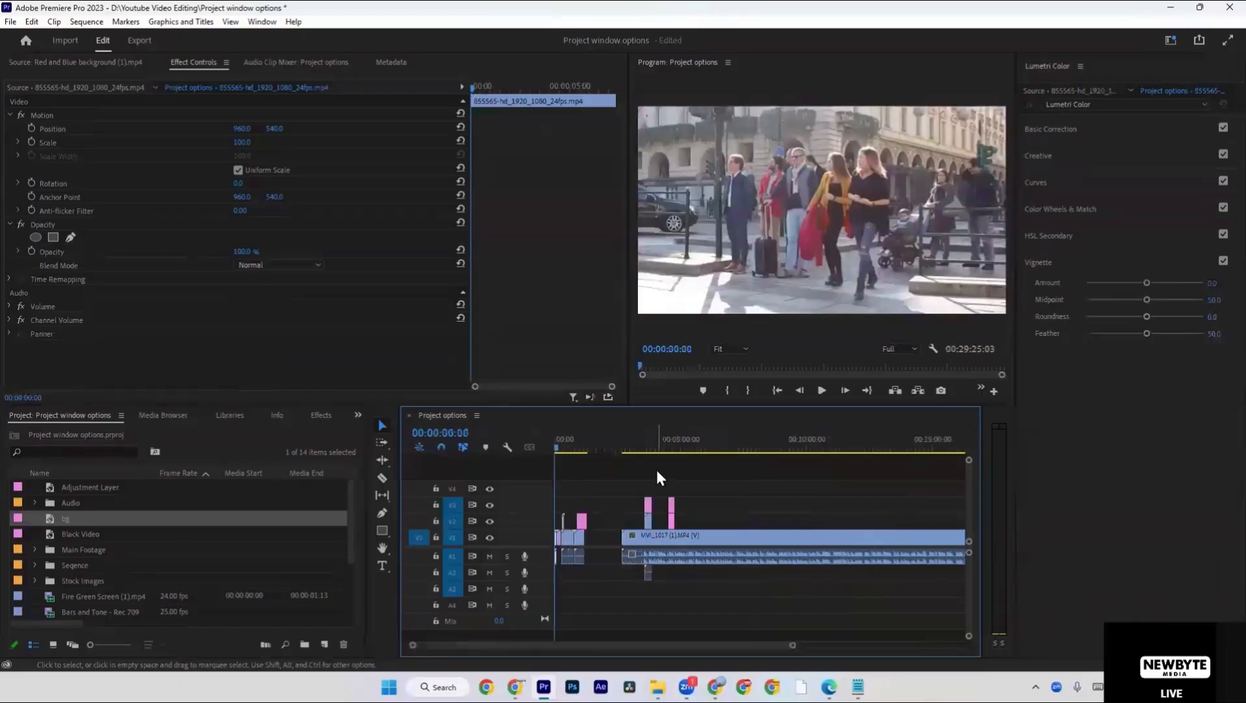
Review the Fire Green Screen clip's Ultra Key settings and trim the clip's start to 00:00:16:18.
{"action": "left_click", "coordinate": [605, 447]}
{"action": "left_click_drag", "start_coordinate": [614, 442], "coordinate": [668, 446]}
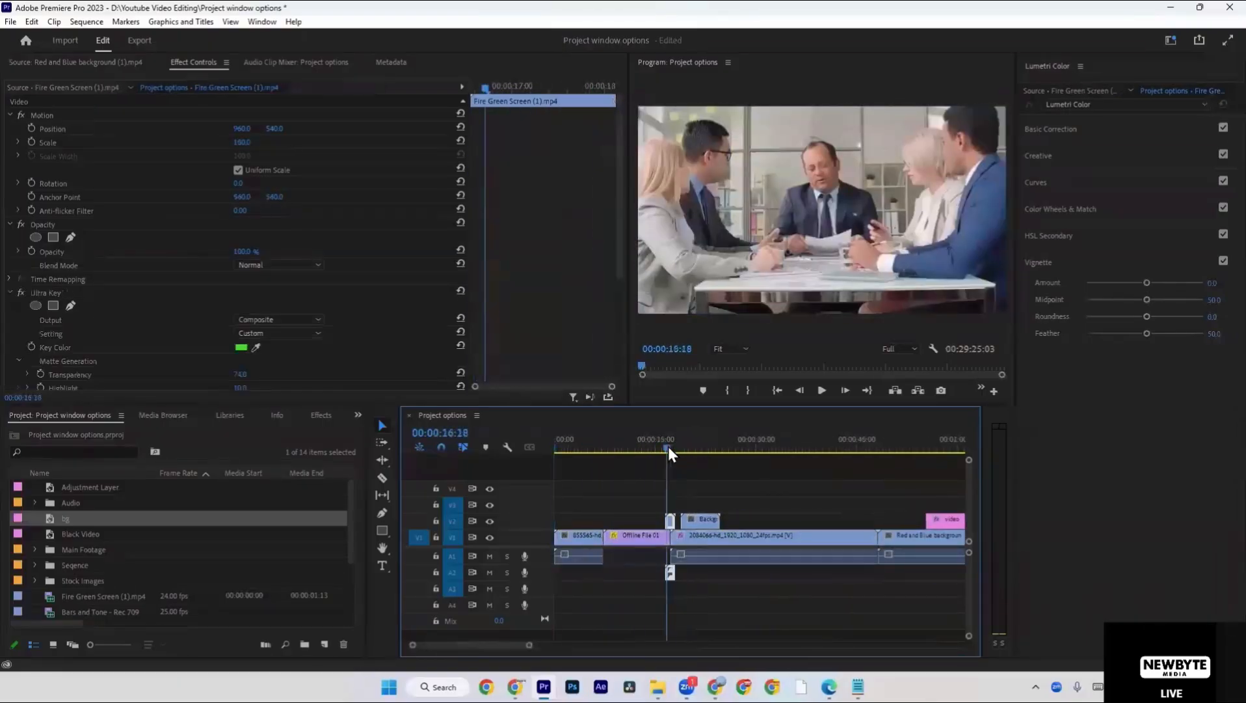
{"action": "scroll", "coordinate": [282, 363], "scroll_direction": "down", "scroll_amount": 3}
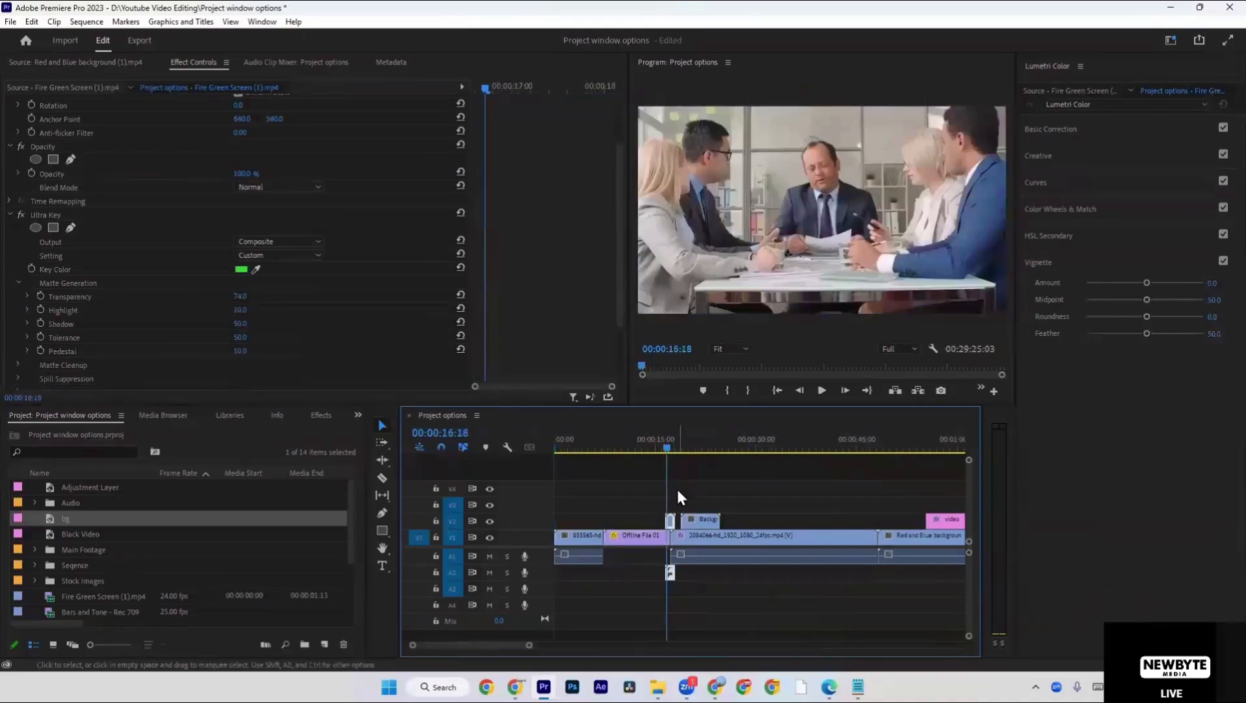
{"action": "left_click_drag", "start_coordinate": [667, 520], "coordinate": [669, 521]}
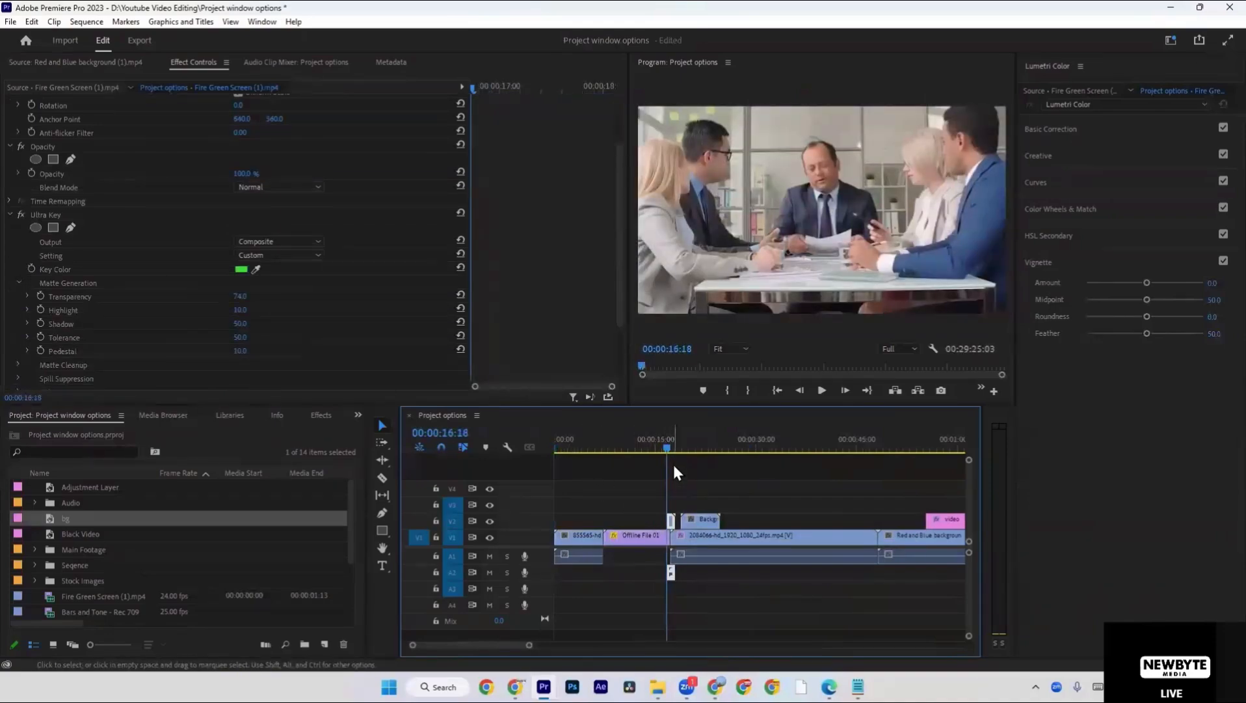
Align the video Editing title clip on V2 with the Red and Blue background clip and delete its text layer.
{"action": "key", "text": "equal"}
{"action": "key", "text": "equal"}
{"action": "key", "text": "minus"}
{"action": "key", "text": "minus"}
{"action": "left_click_drag", "start_coordinate": [683, 450], "coordinate": [889, 458]}
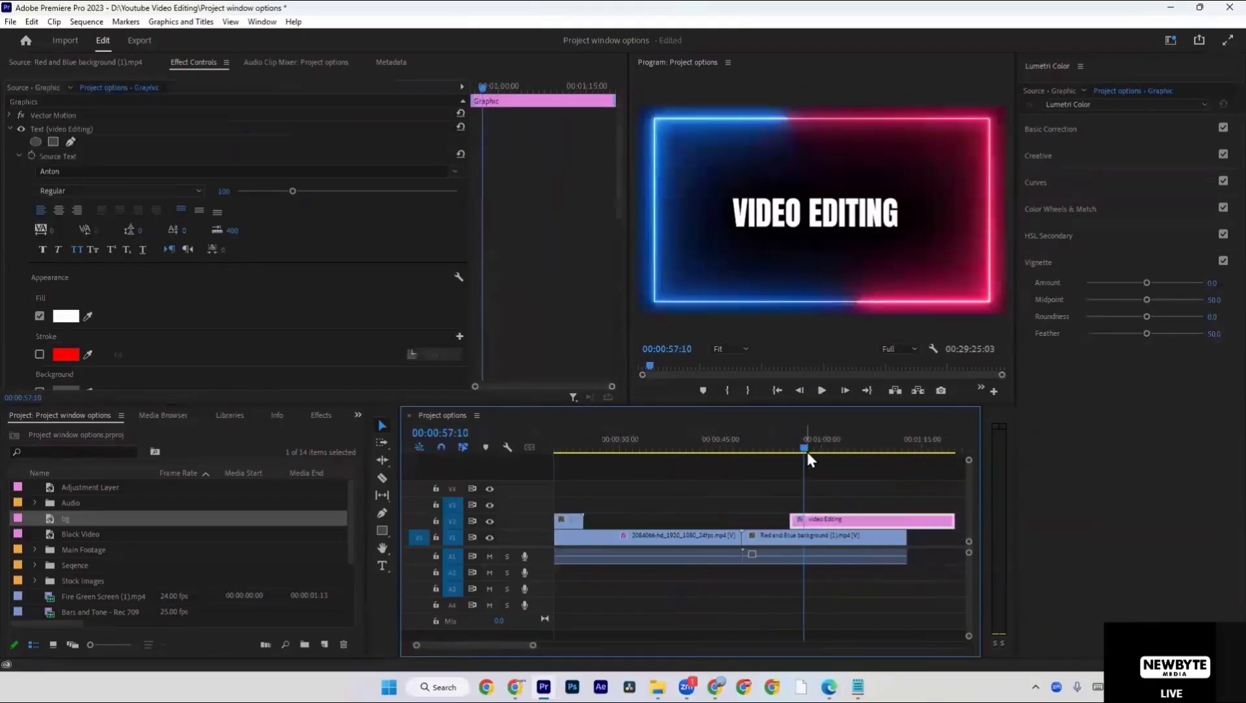
{"action": "left_click_drag", "start_coordinate": [849, 519], "coordinate": [819, 523]}
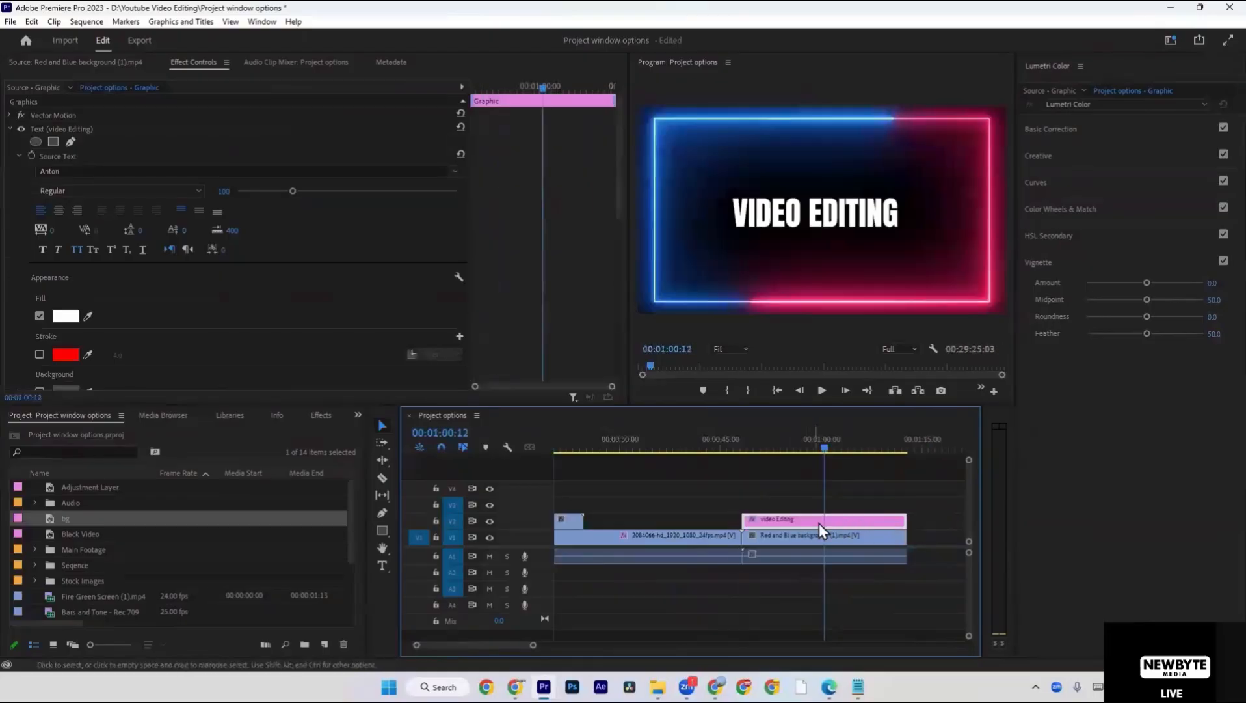
{"action": "left_click", "coordinate": [804, 225]}
{"action": "key", "text": "Delete"}
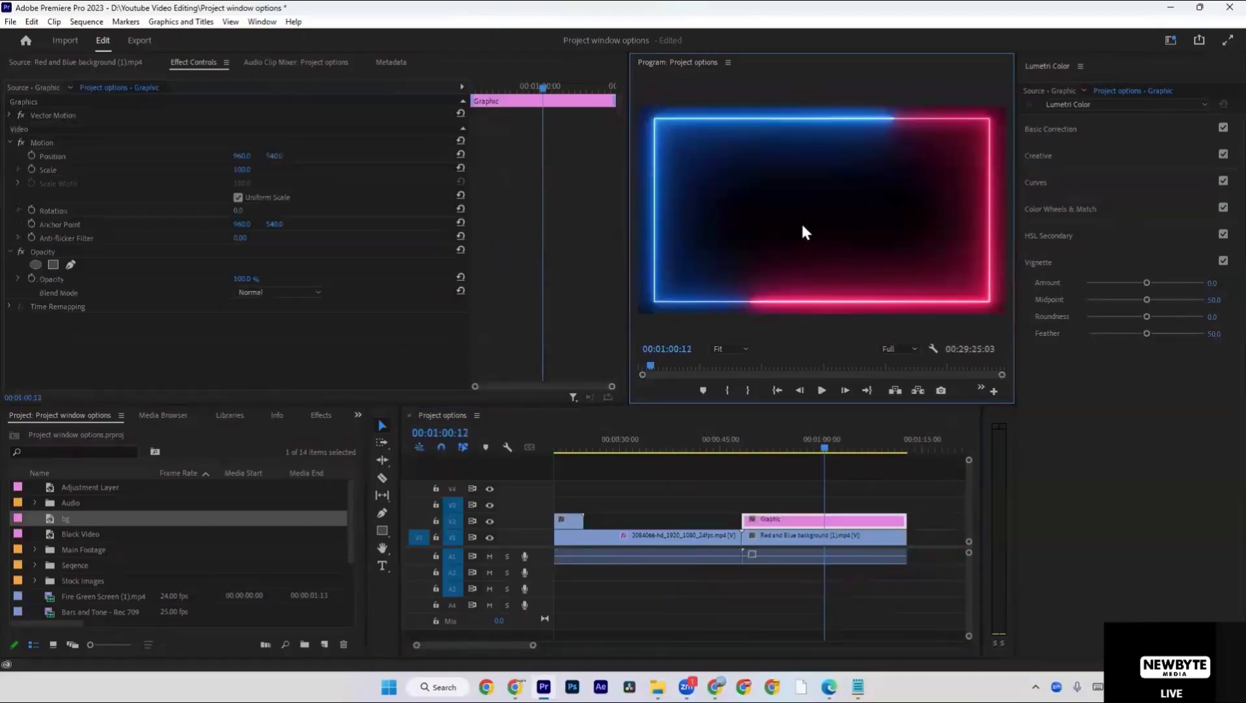
Find the bg color matte in the project, place it on V2 at 00:00:31:10, and move the playhead to 00:00:38:21.
{"action": "left_click", "coordinate": [813, 473]}
{"action": "key", "text": "backslash"}
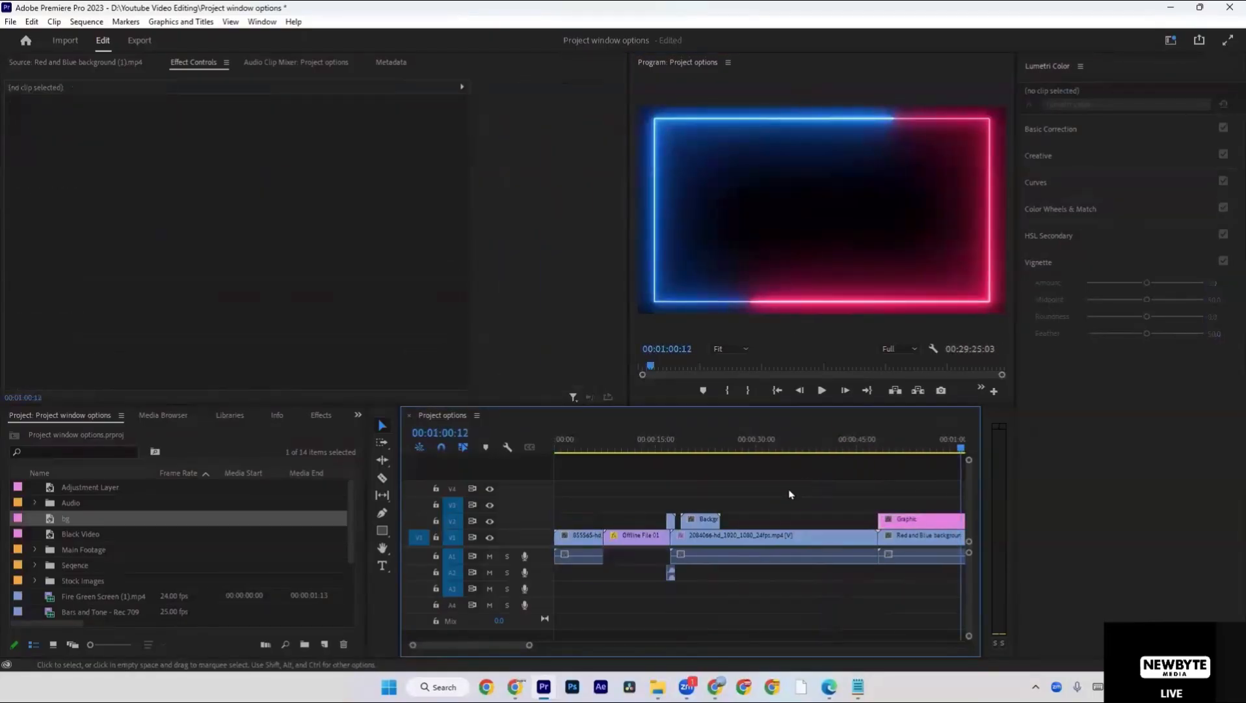
{"action": "left_click", "coordinate": [767, 448]}
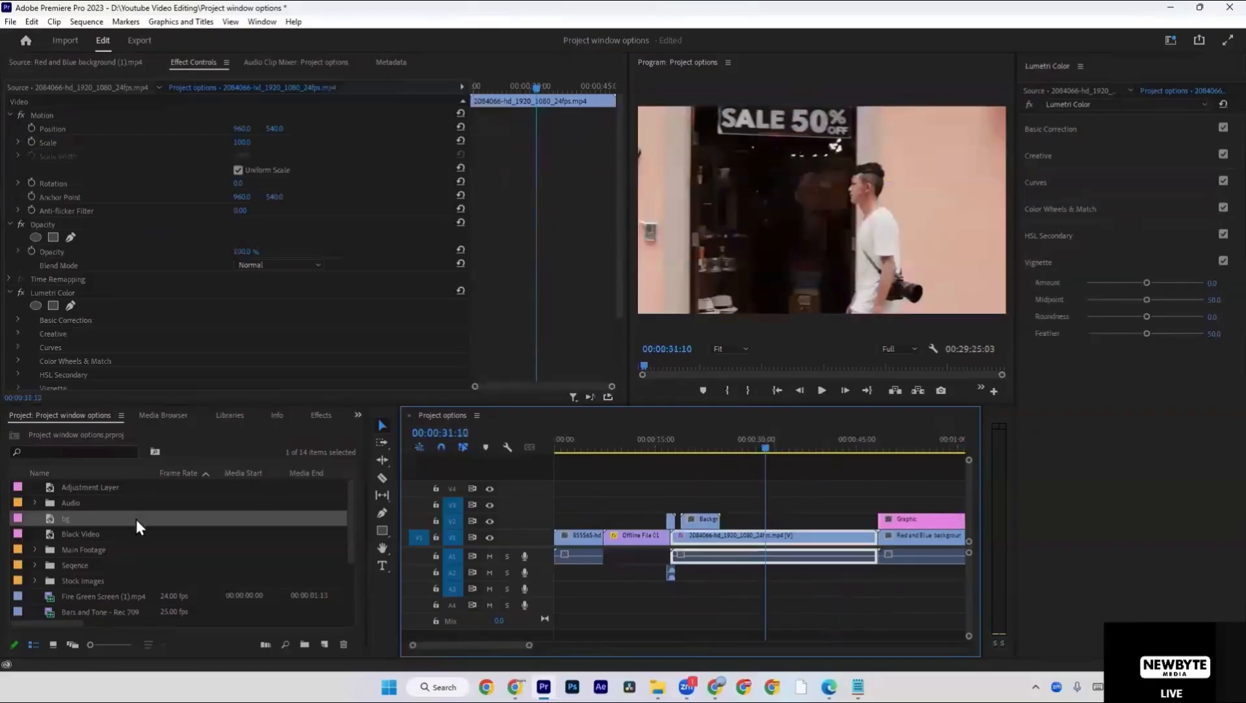
{"action": "scroll", "coordinate": [133, 533], "scroll_direction": "down", "scroll_amount": 3}
{"action": "left_click", "coordinate": [73, 454]}
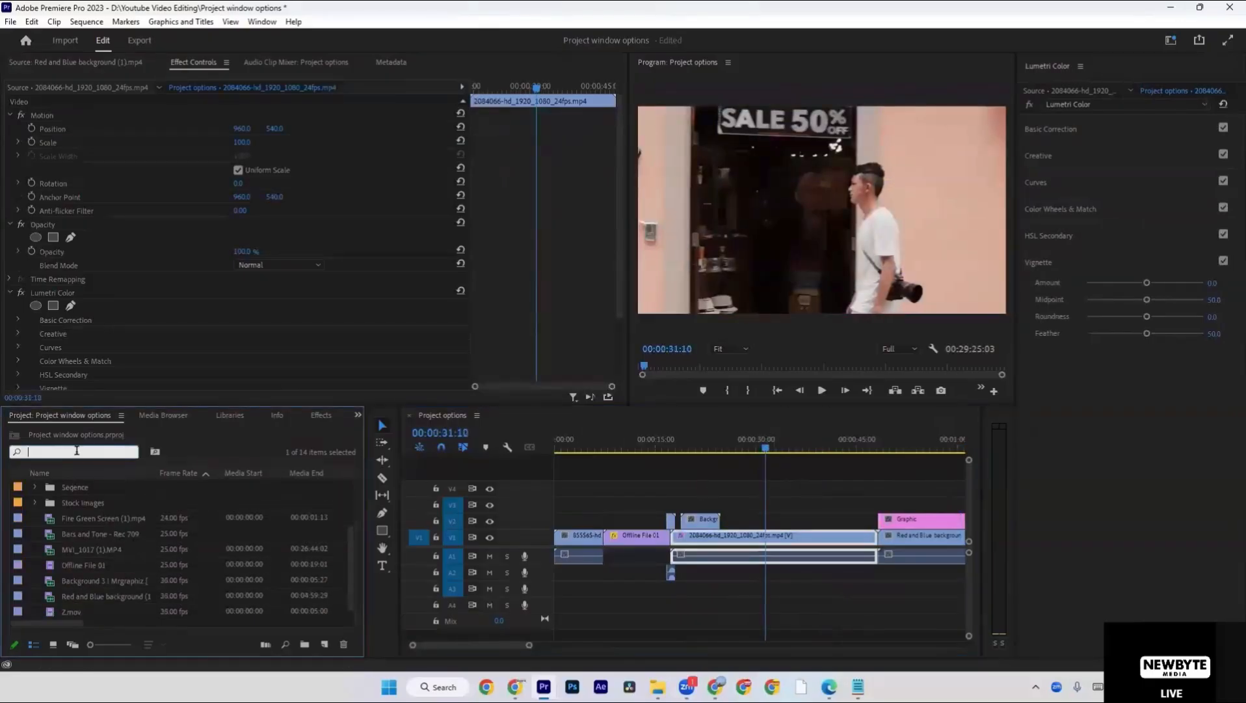
{"action": "type", "text": "bg"}
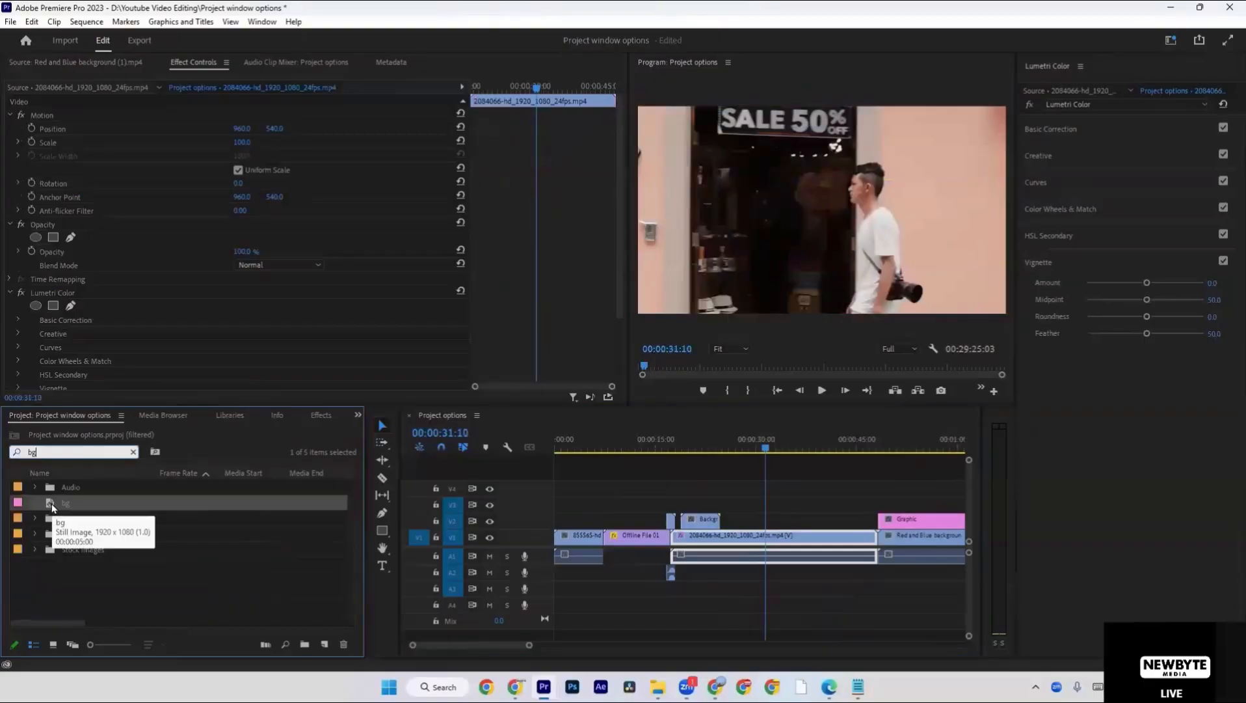
{"action": "left_click_drag", "start_coordinate": [52, 508], "coordinate": [776, 520]}
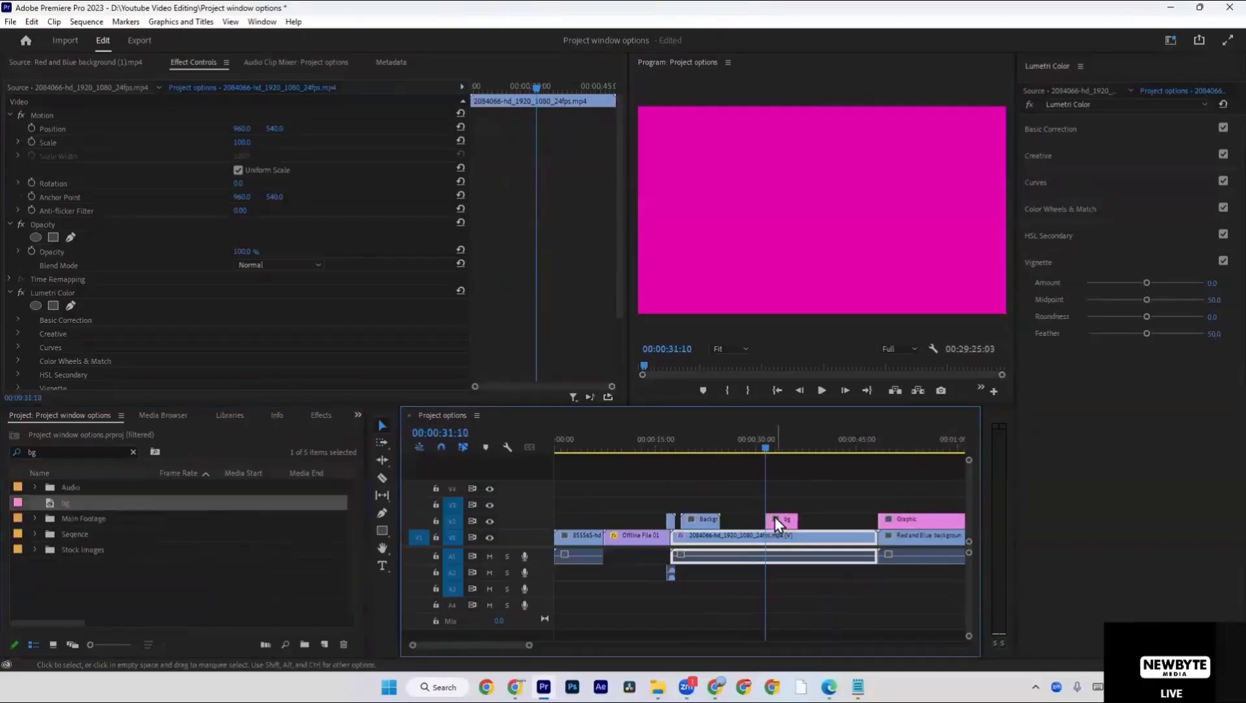
{"action": "left_click_drag", "start_coordinate": [772, 446], "coordinate": [815, 446]}
Start a new Universal Counting Leader, accepting the default video and audio settings.
{"action": "left_click", "coordinate": [144, 582]}
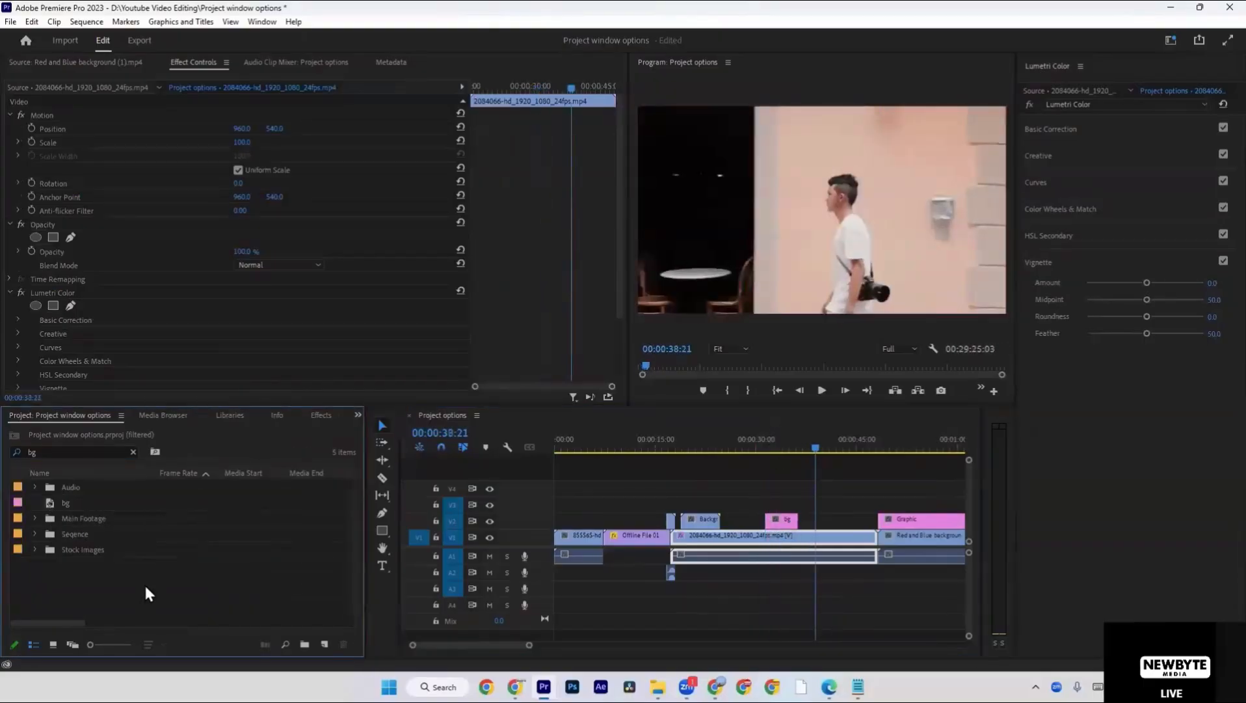
{"action": "right_click", "coordinate": [144, 583]}
{"action": "mouse_move", "coordinate": [245, 398]}
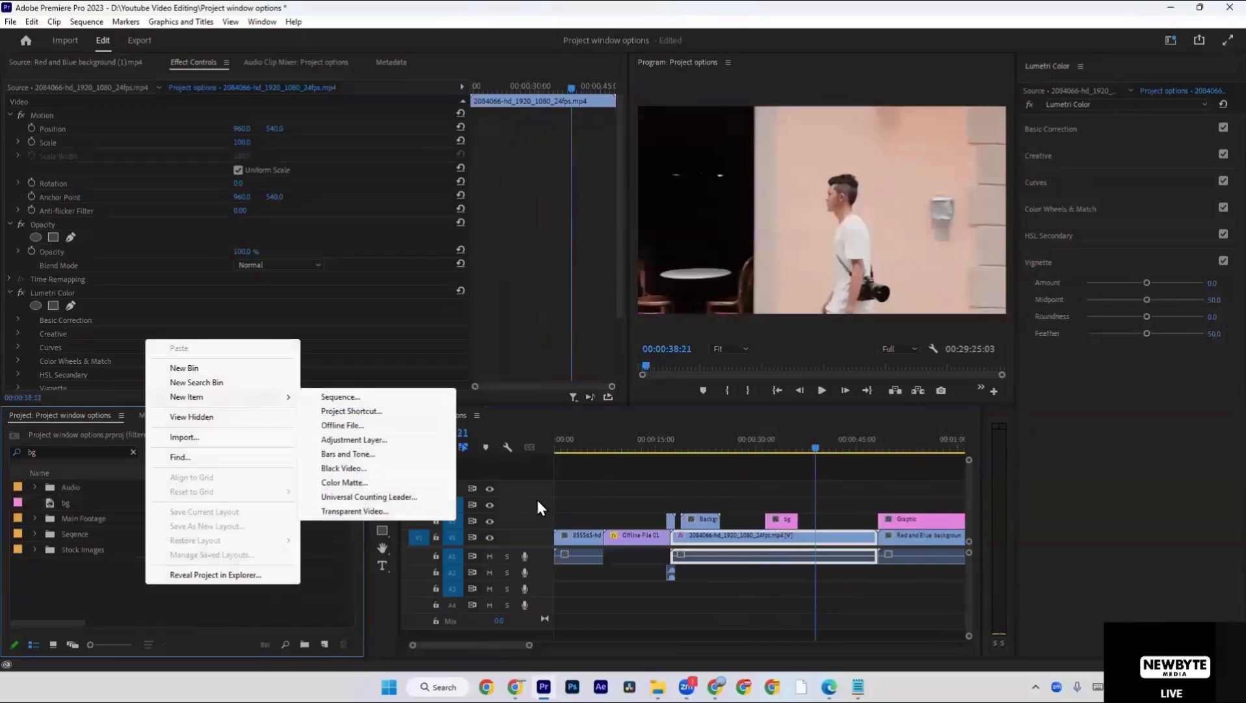
{"action": "left_click", "coordinate": [396, 498]}
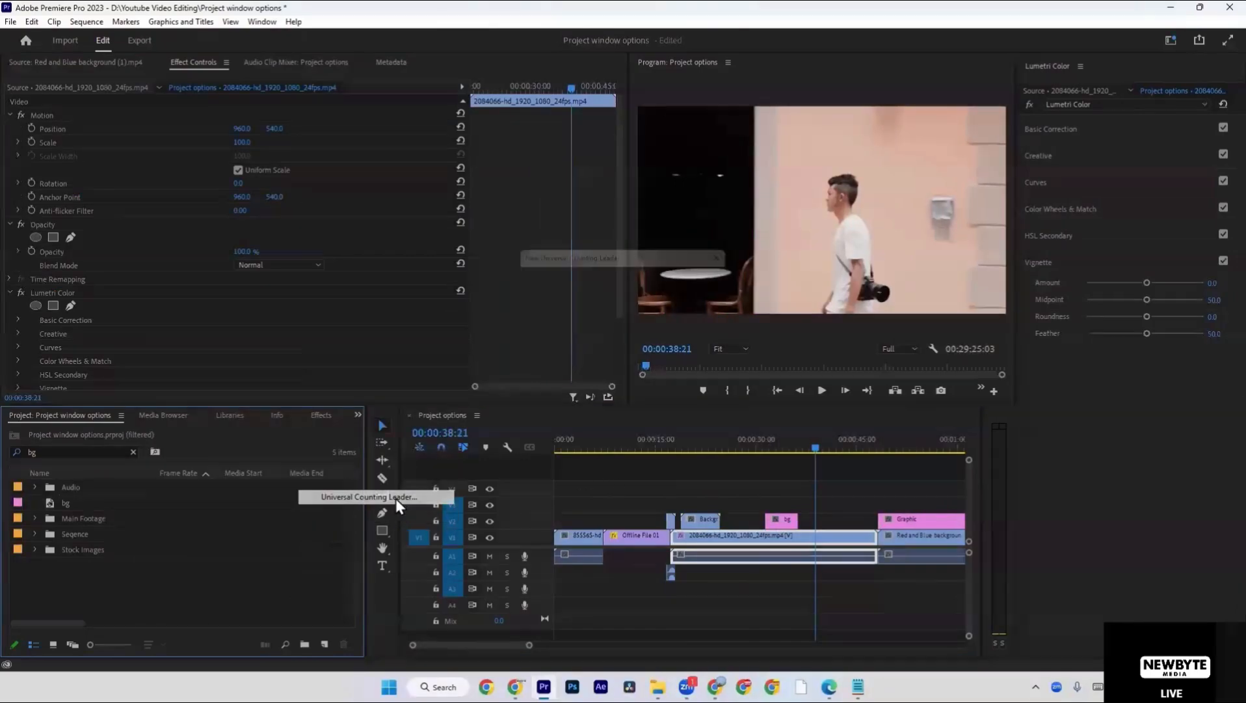
{"action": "left_click", "coordinate": [645, 411]}
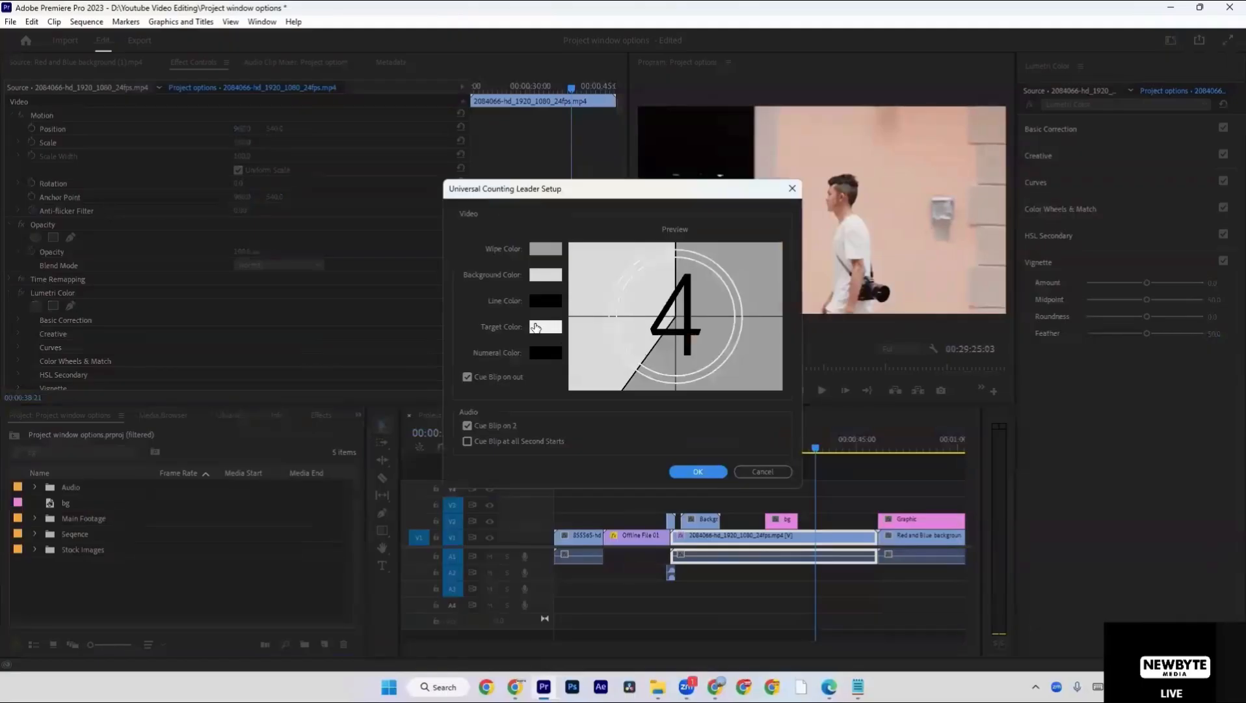
Set the counting leader's Target Color to dark red.
{"action": "left_click", "coordinate": [538, 327]}
{"action": "left_click", "coordinate": [618, 361]}
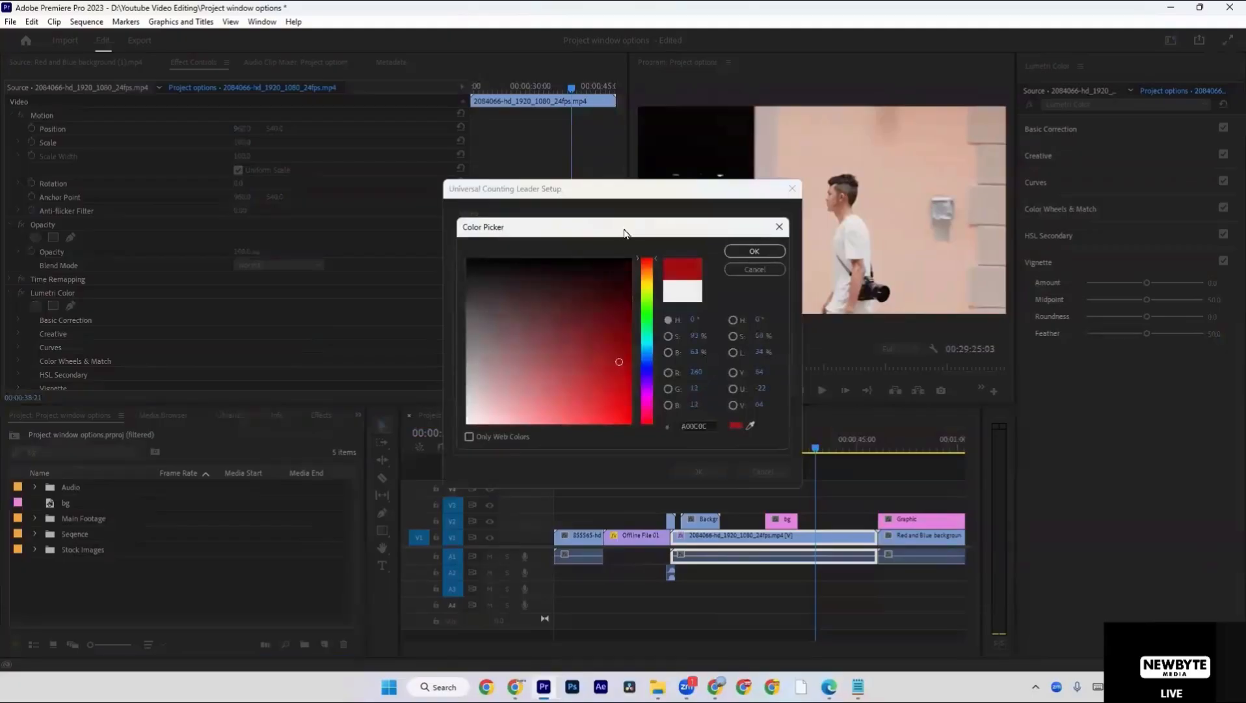
{"action": "left_click_drag", "start_coordinate": [623, 233], "coordinate": [1037, 301]}
{"action": "left_click", "coordinate": [1149, 326]}
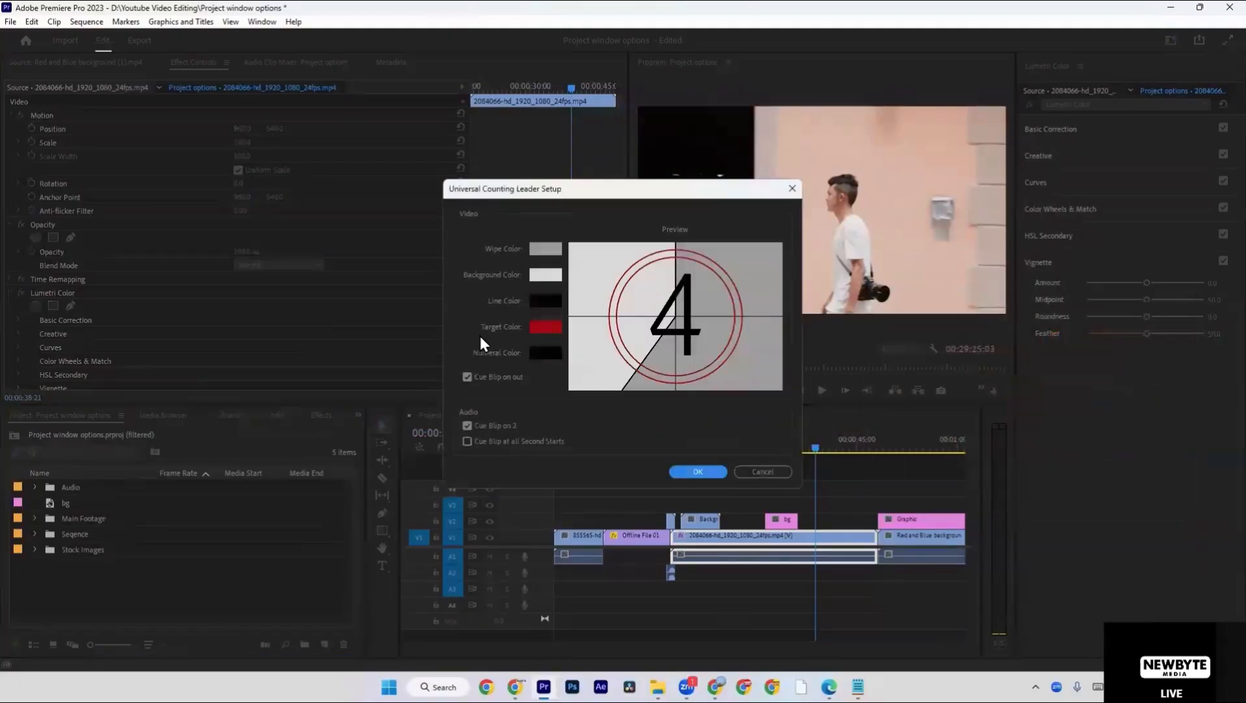
Set the counting leader's Line Color to blue and its Background Color to bright yellow.
{"action": "left_click", "coordinate": [540, 301]}
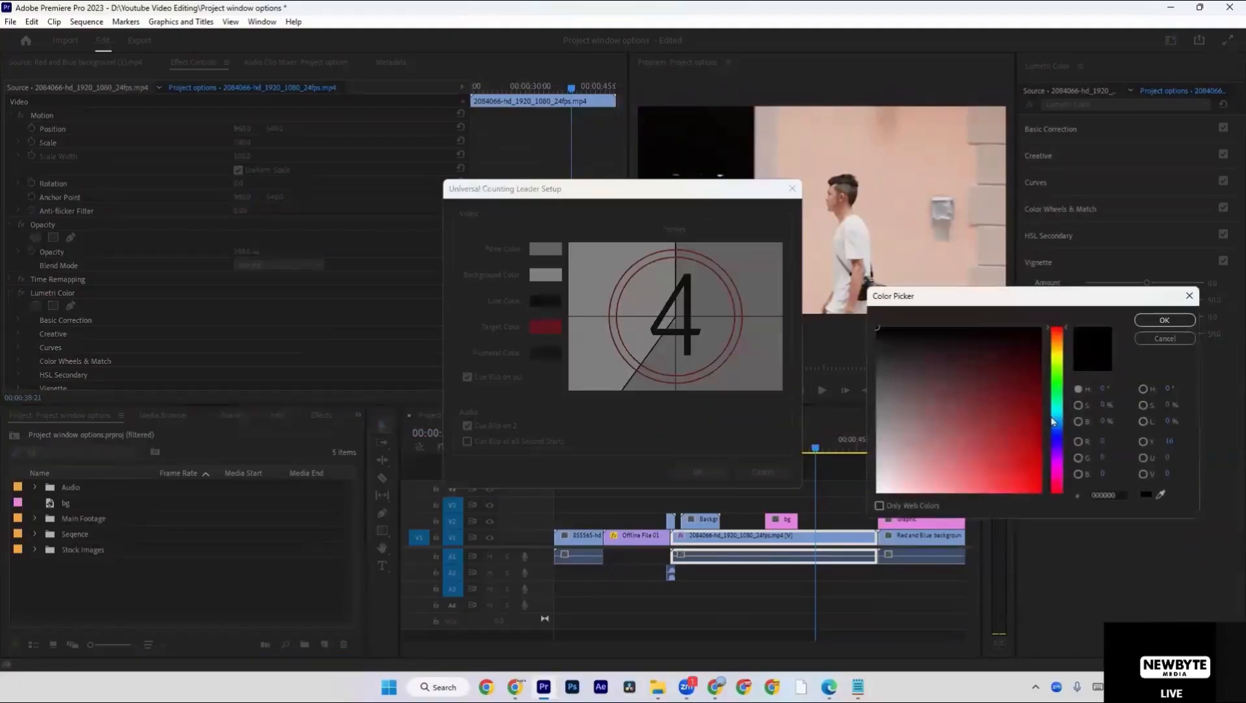
{"action": "left_click", "coordinate": [1057, 435]}
{"action": "left_click", "coordinate": [1020, 465]}
{"action": "left_click", "coordinate": [1147, 317]}
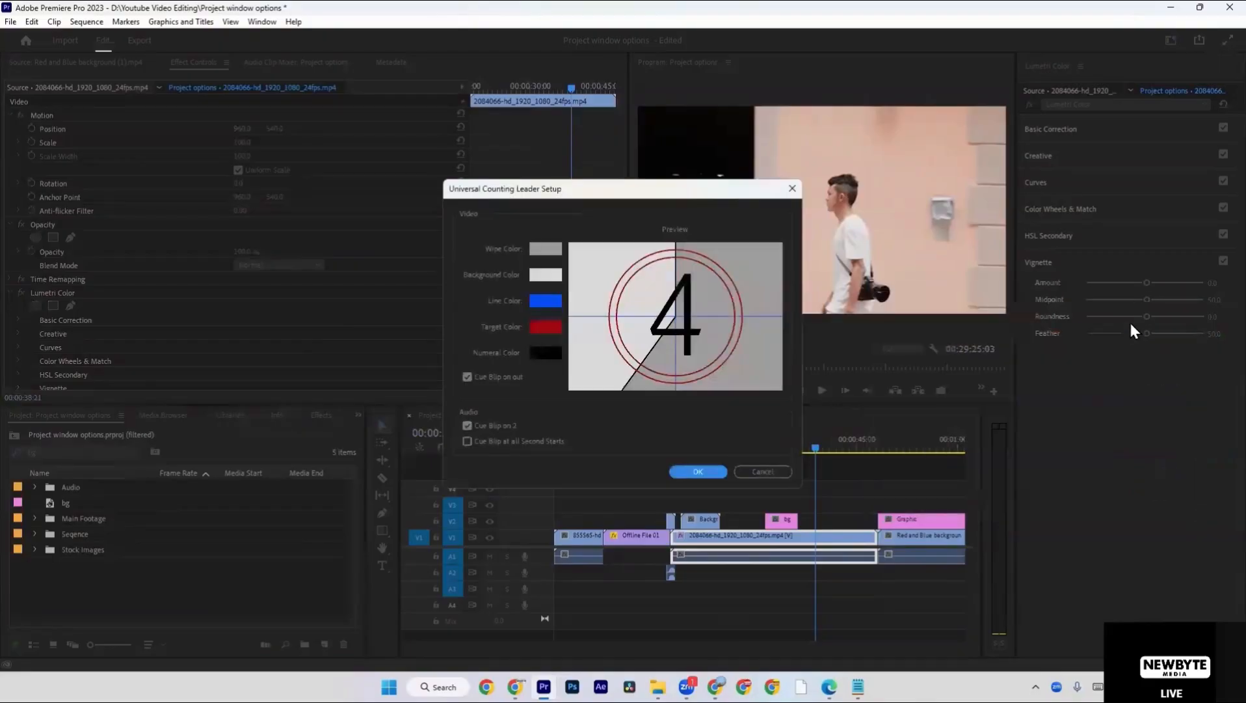
{"action": "left_click", "coordinate": [546, 275]}
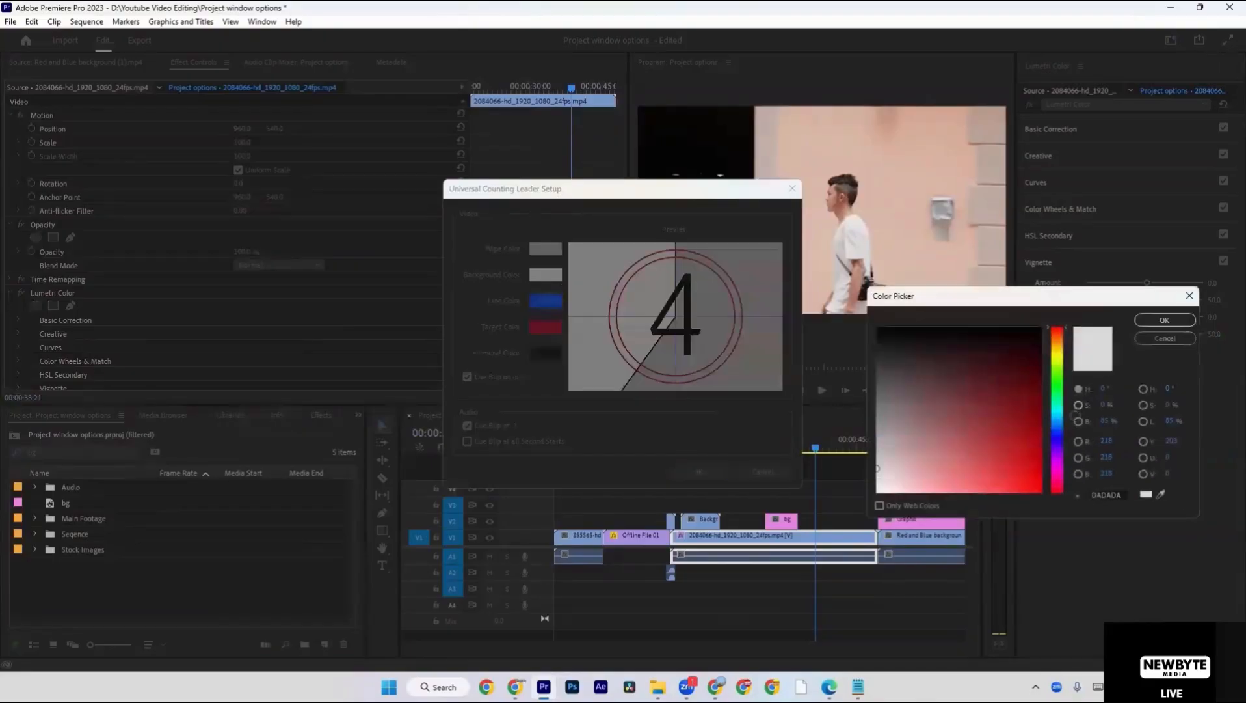
{"action": "left_click", "coordinate": [1058, 358]}
{"action": "left_click", "coordinate": [1014, 477]}
{"action": "left_click", "coordinate": [1165, 319]}
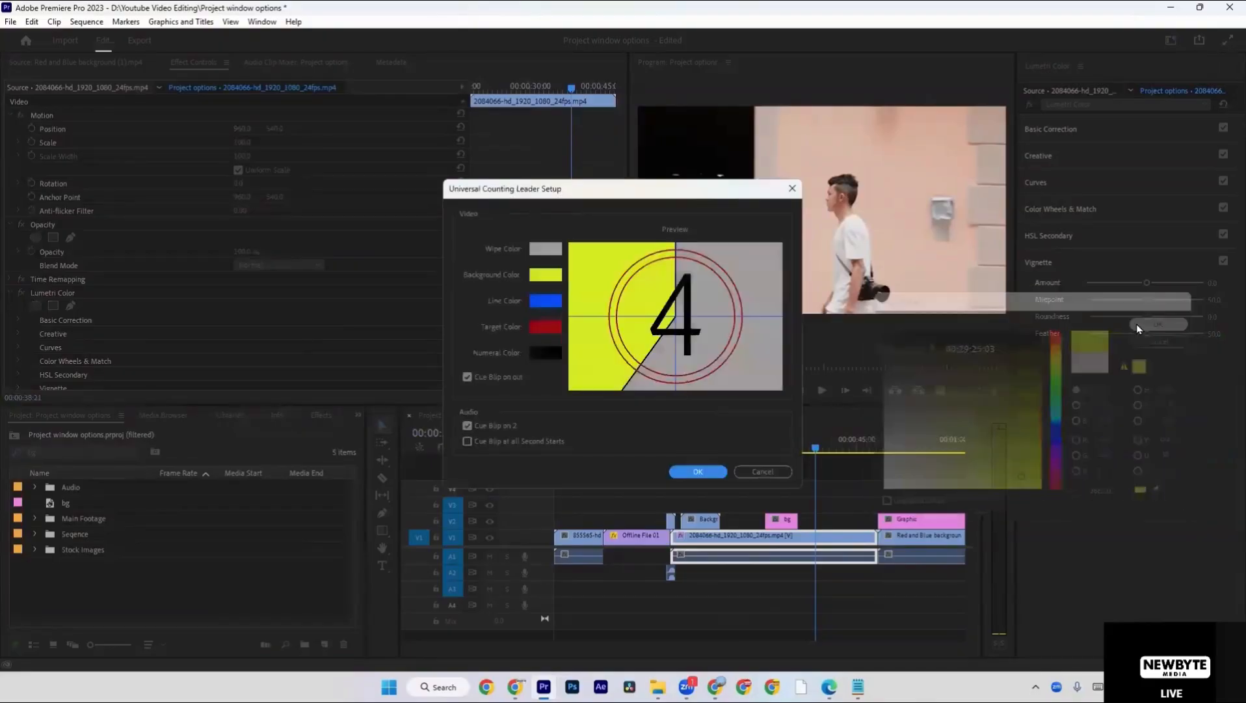
Set the counting leader's Wipe Color to light blue and its Target Color to bright green (4EFF00).
{"action": "left_click", "coordinate": [546, 248]}
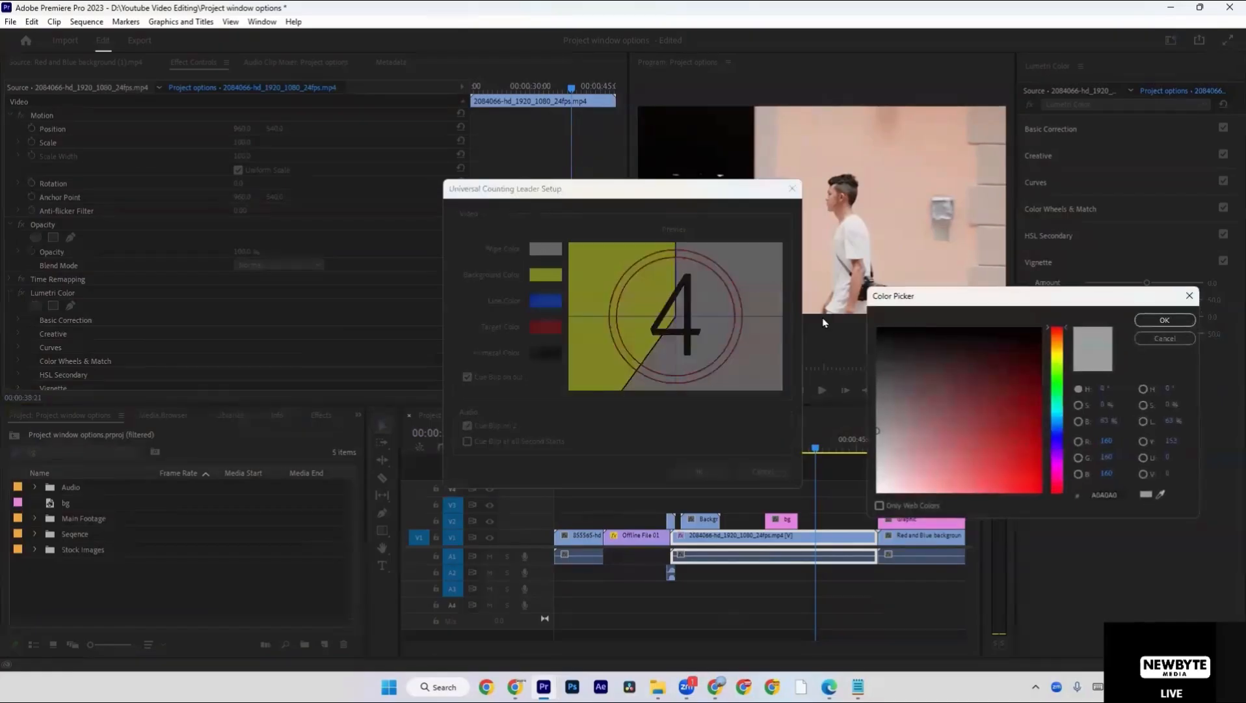
{"action": "left_click", "coordinate": [1055, 422]}
{"action": "left_click_drag", "start_coordinate": [993, 440], "coordinate": [985, 492]}
{"action": "left_click", "coordinate": [1164, 320]}
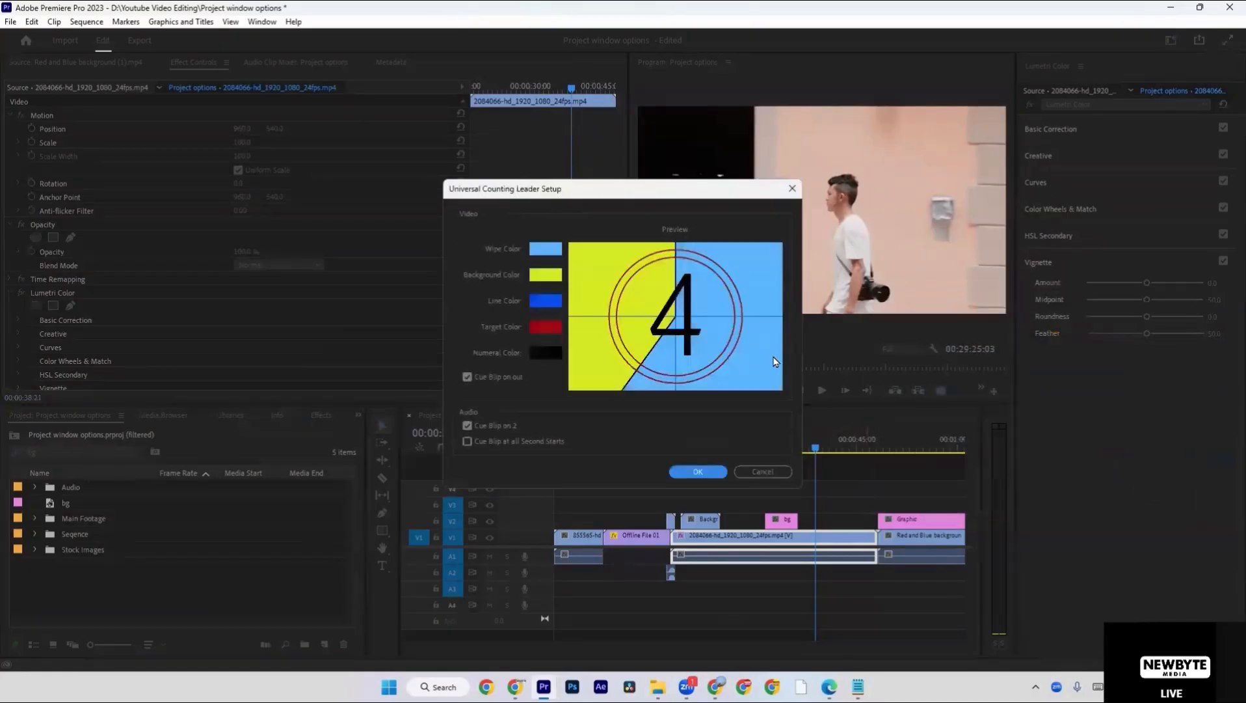
{"action": "left_click", "coordinate": [552, 332]}
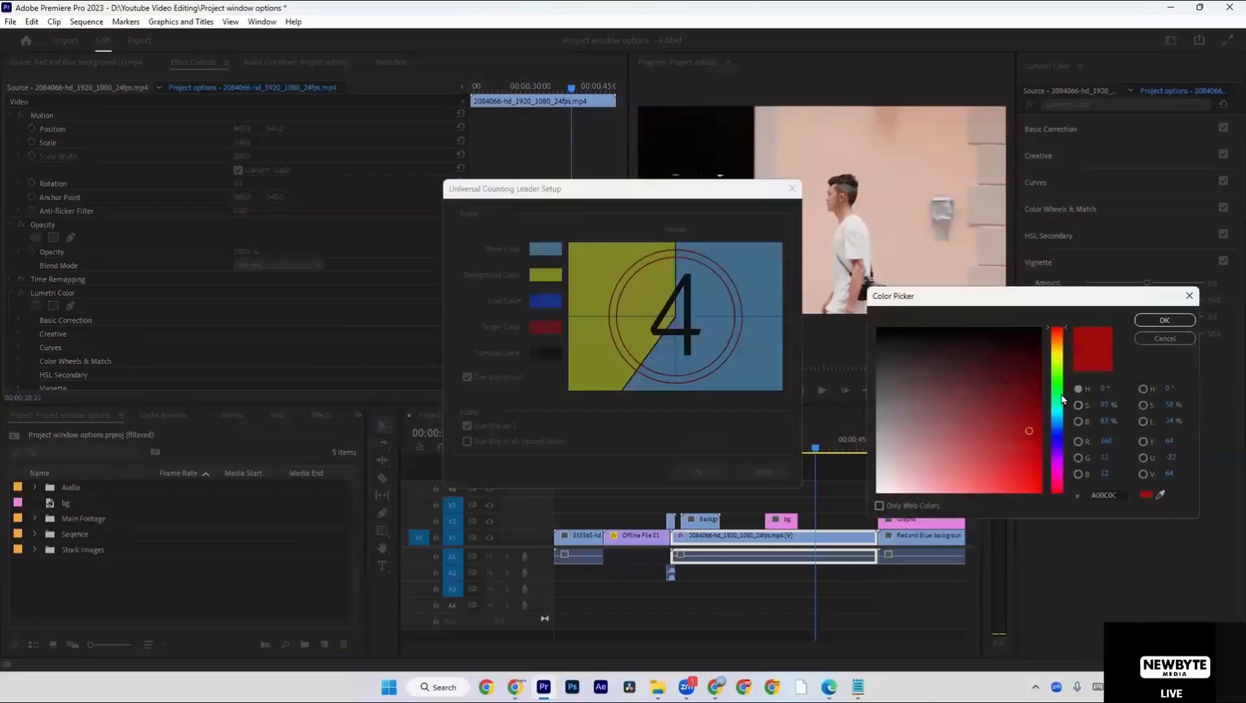
{"action": "left_click", "coordinate": [1059, 374]}
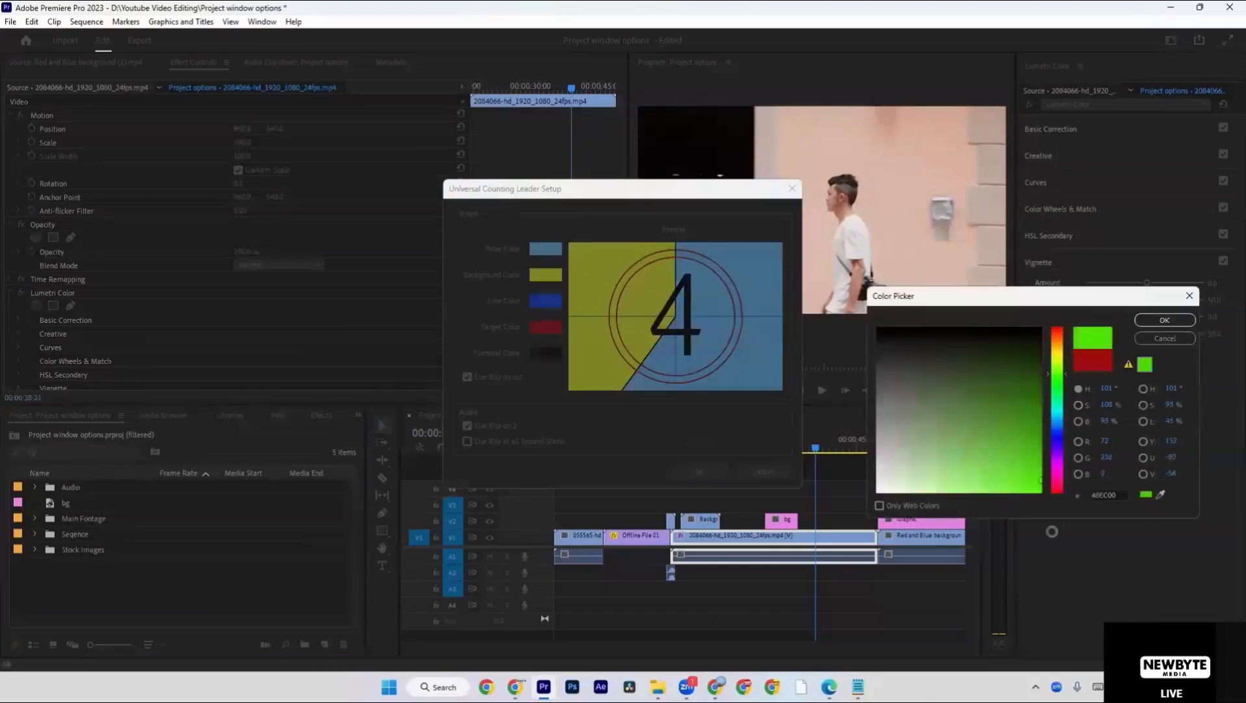
{"action": "left_click", "coordinate": [1154, 323]}
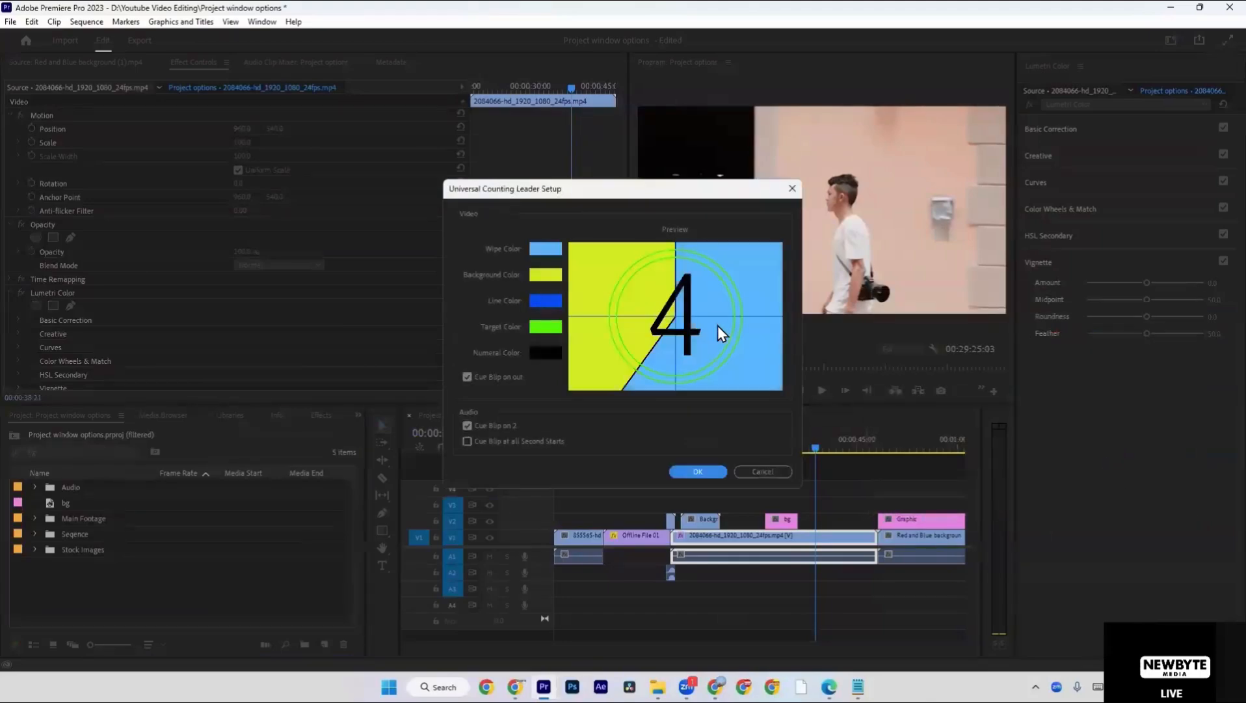
Set the counting leader's Numeral Color to magenta and create the leader.
{"action": "left_click", "coordinate": [538, 357]}
{"action": "left_click_drag", "start_coordinate": [1011, 450], "coordinate": [1072, 546]}
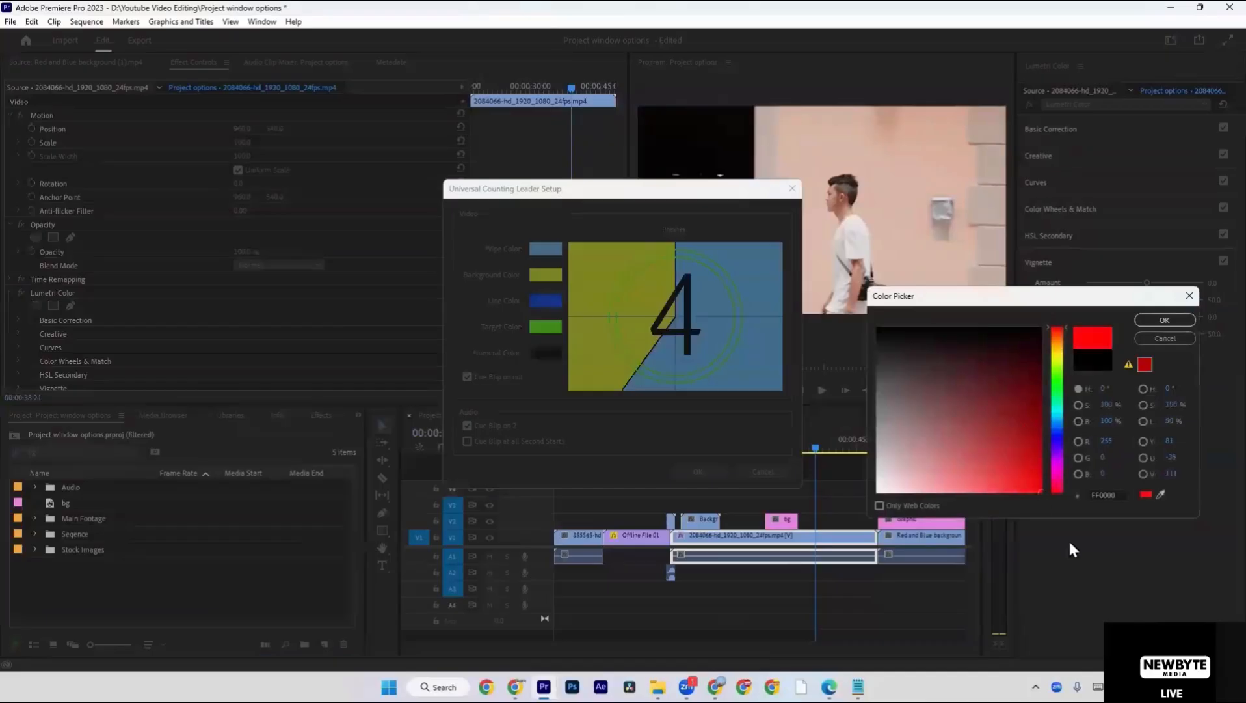
{"action": "left_click", "coordinate": [1058, 462]}
{"action": "left_click", "coordinate": [1146, 323]}
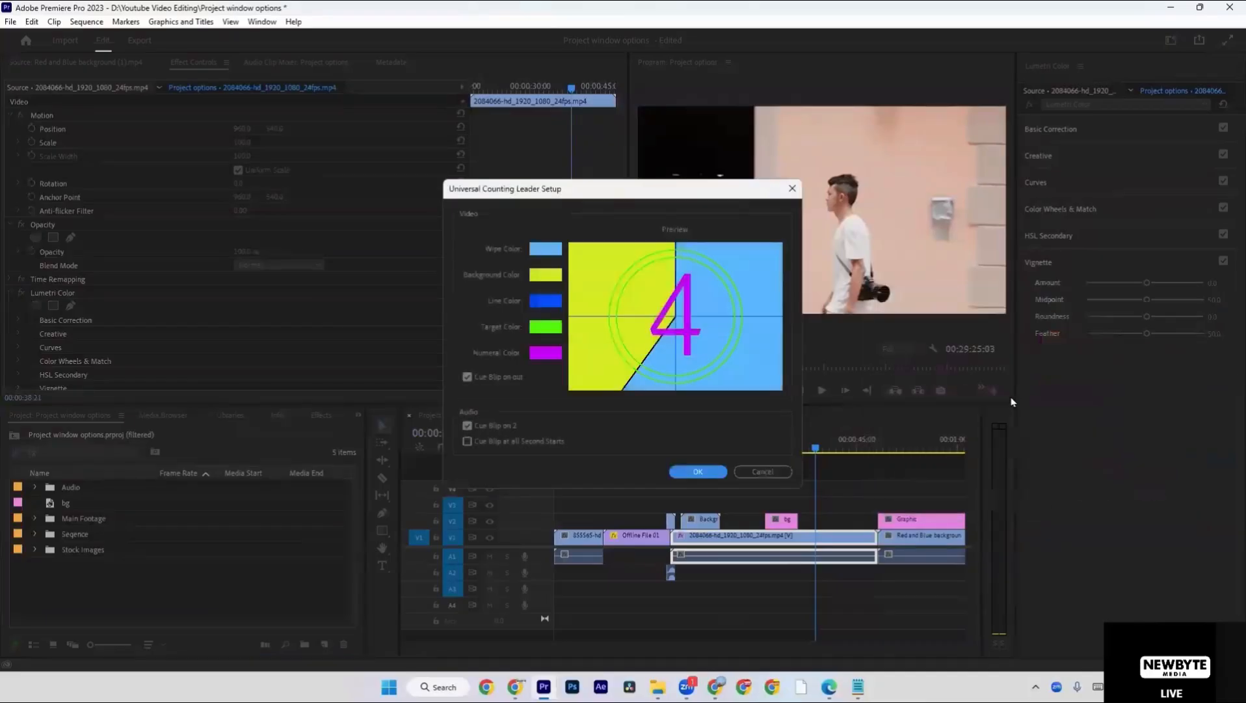
{"action": "left_click", "coordinate": [840, 484]}
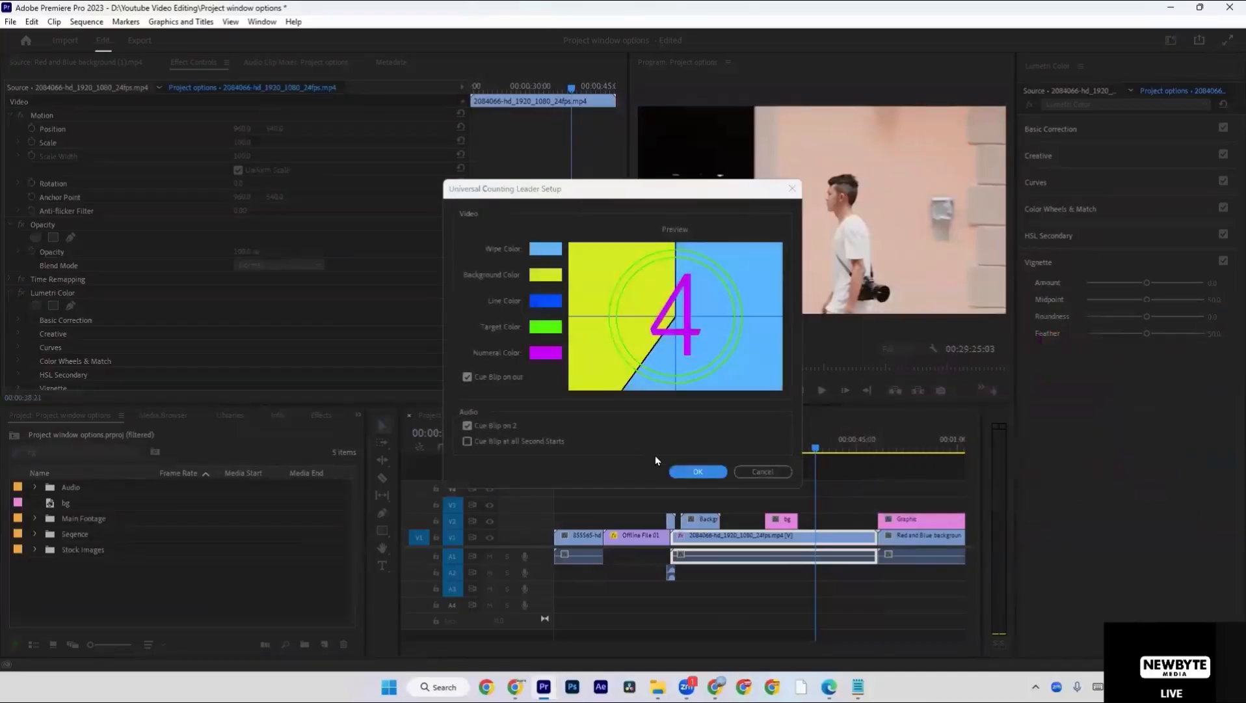
{"action": "left_click", "coordinate": [720, 478]}
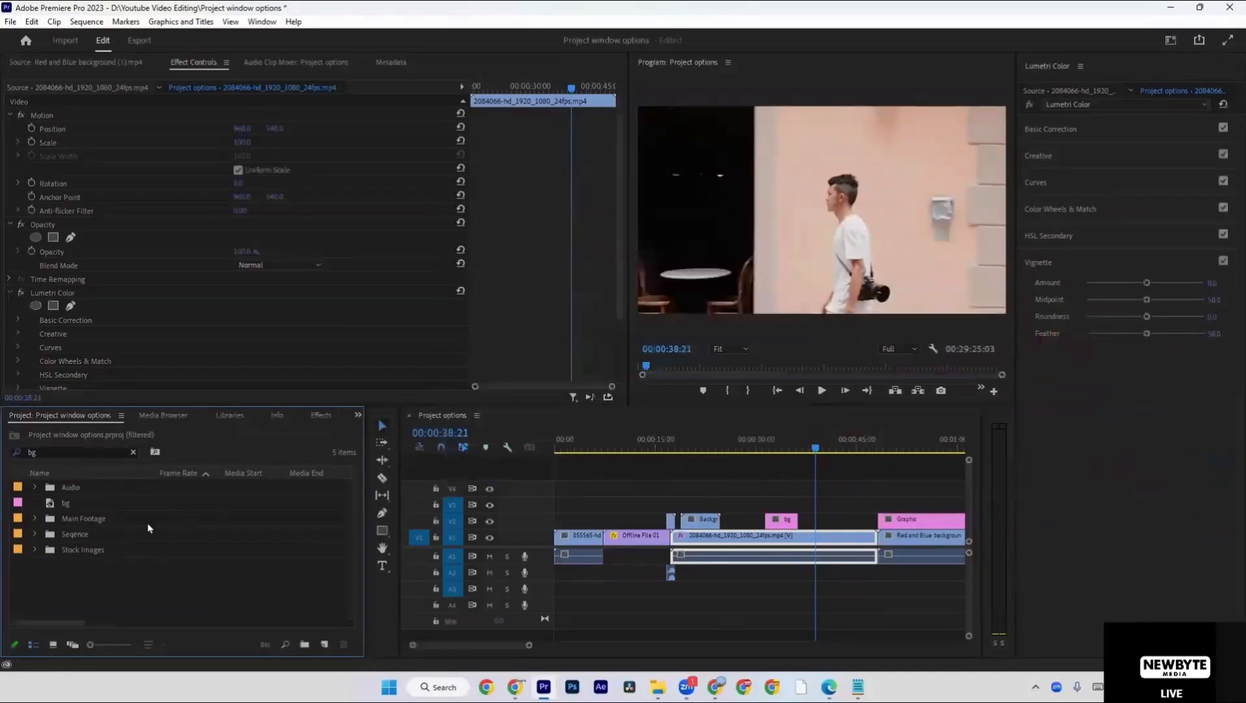
Clear the bg search filter and look through the full project item list for the new counting leader.
{"action": "left_click", "coordinate": [134, 455]}
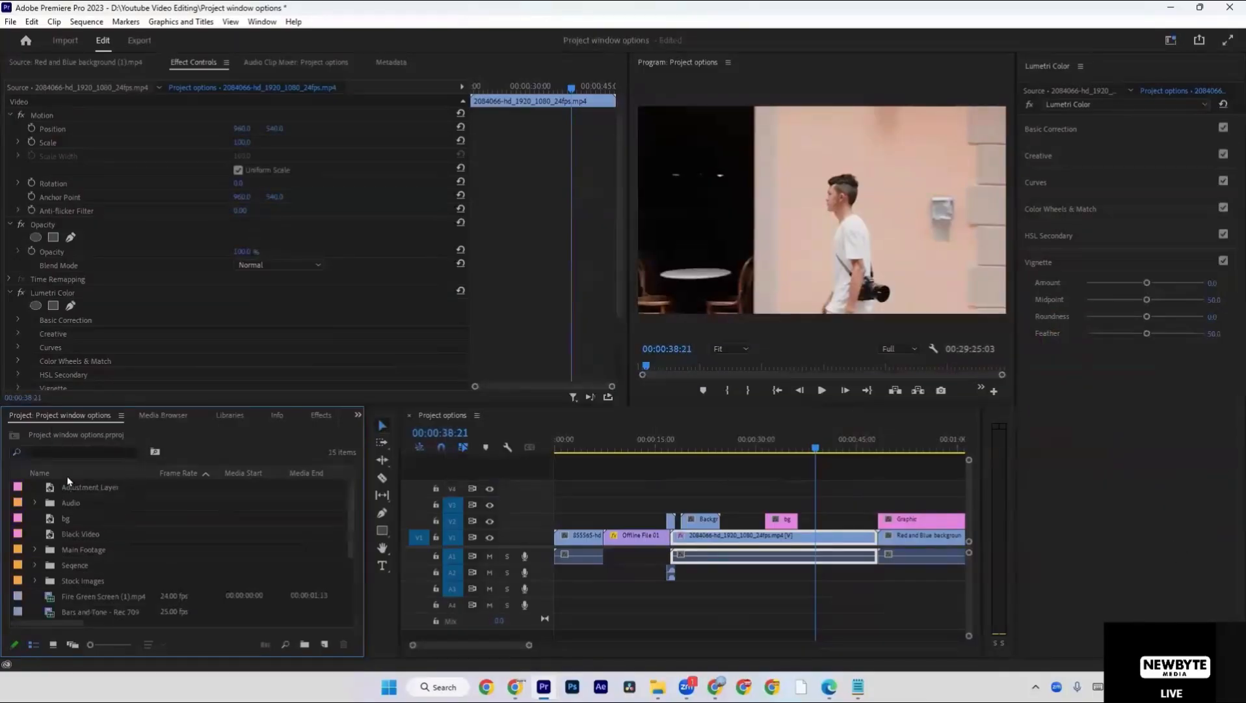
{"action": "scroll", "coordinate": [84, 508], "scroll_direction": "down", "scroll_amount": 2}
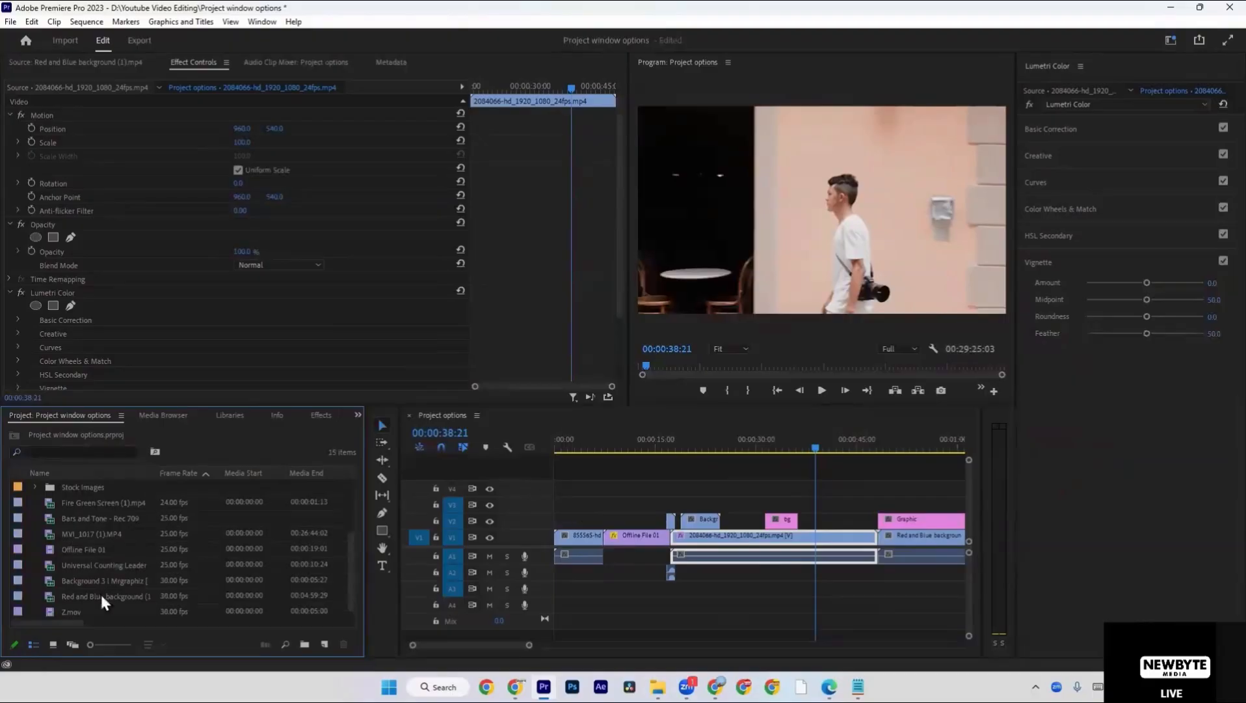
{"action": "right_click", "coordinate": [184, 449]}
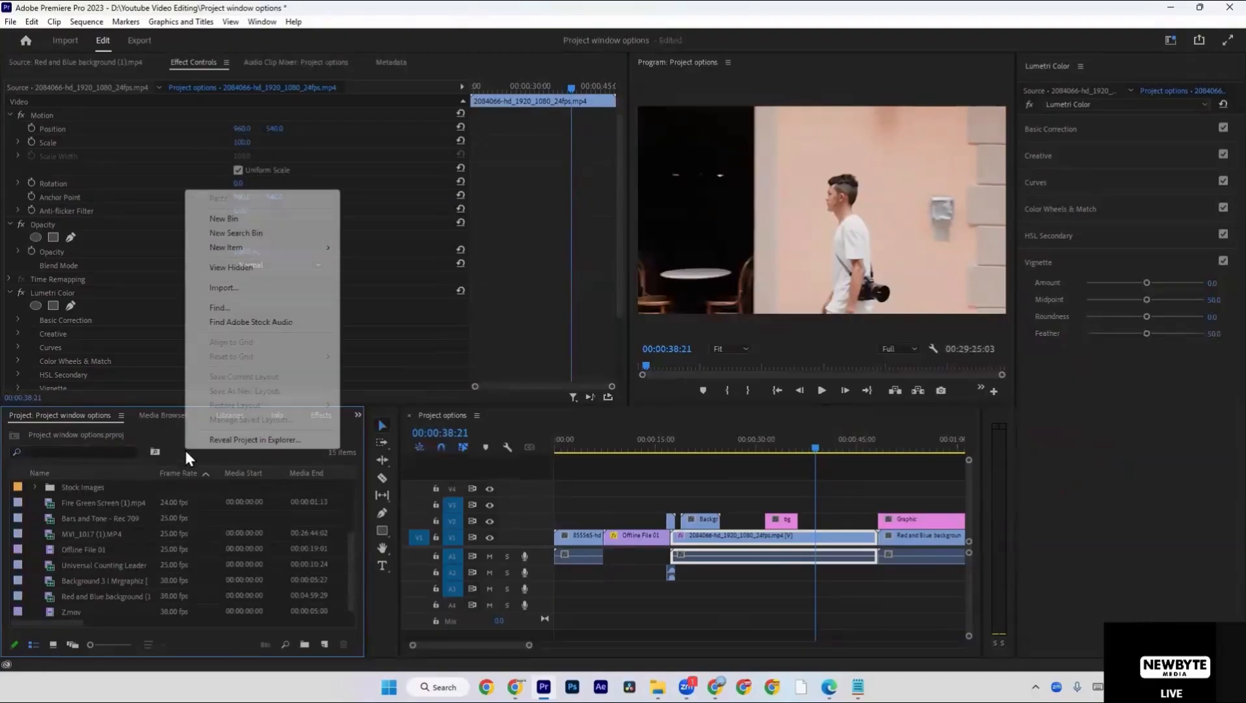
{"action": "left_click", "coordinate": [154, 464]}
{"action": "scroll", "coordinate": [141, 490], "scroll_direction": "up", "scroll_amount": 2}
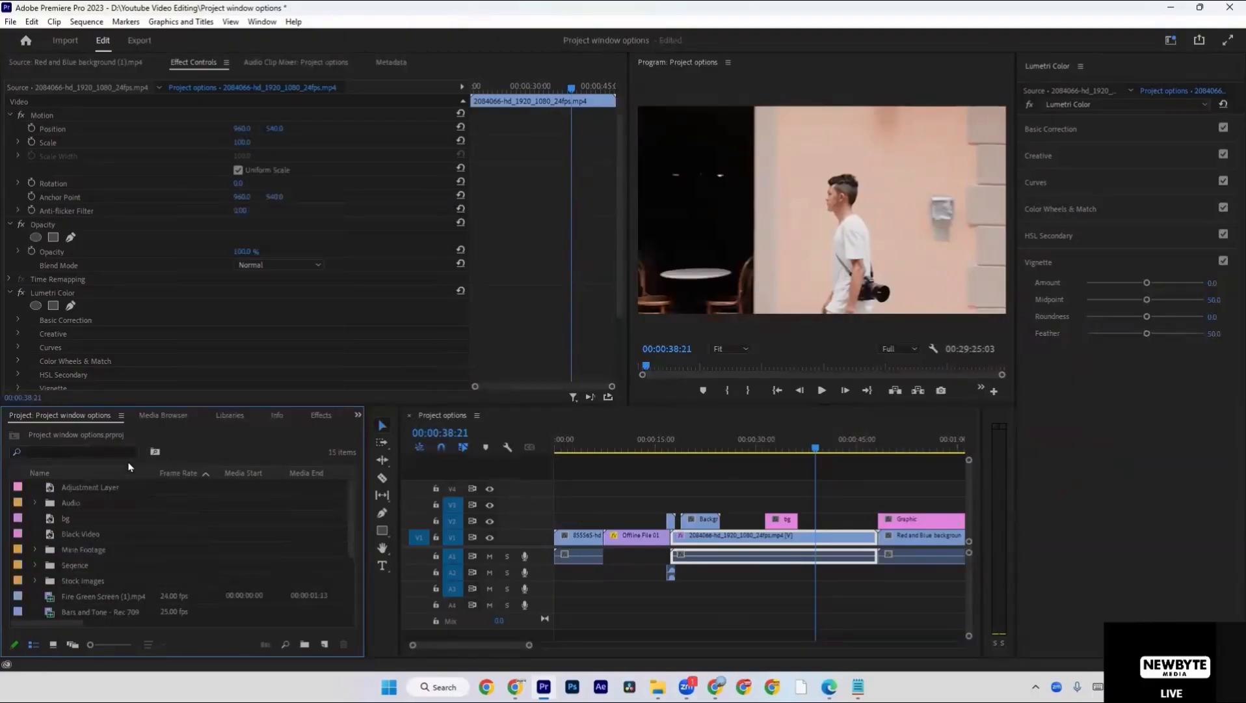
Create a 1920 x 1080, 25 fps Universal Counting Leader with default colors in the Seqence bin and place it on V2 after the bg clip.
{"action": "left_click", "coordinate": [63, 505]}
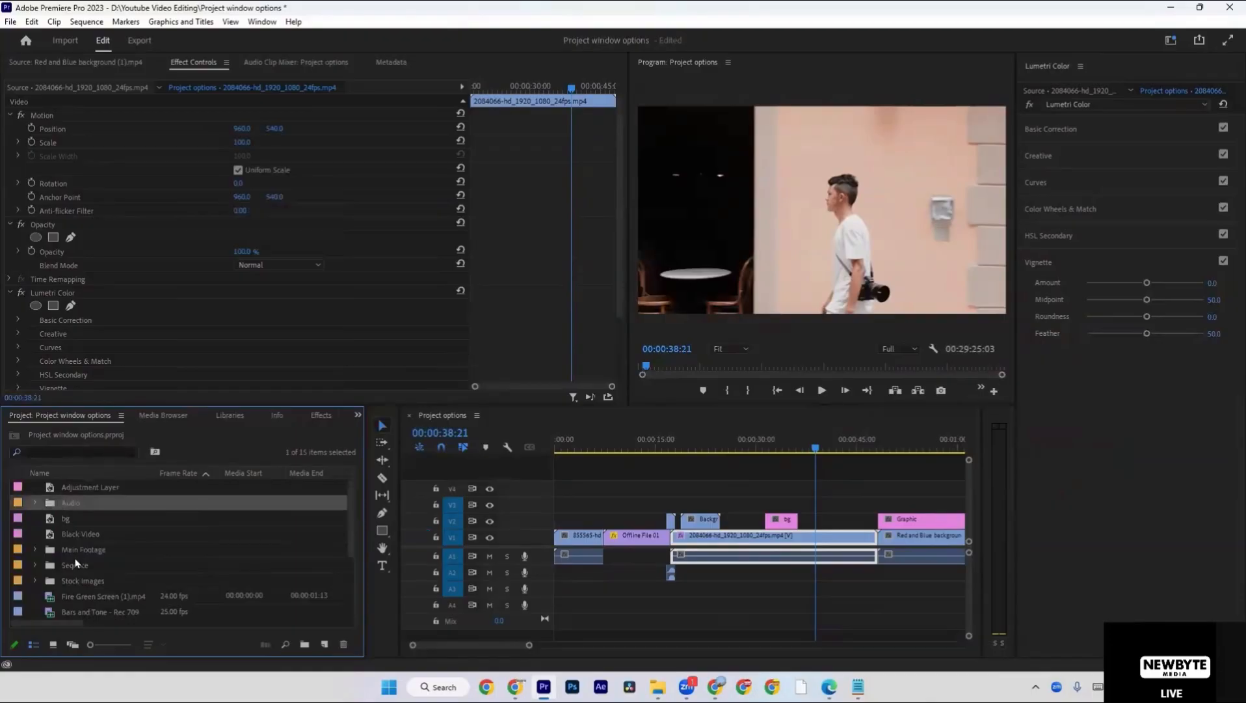
{"action": "double_click", "coordinate": [76, 562]}
{"action": "right_click", "coordinate": [80, 562]}
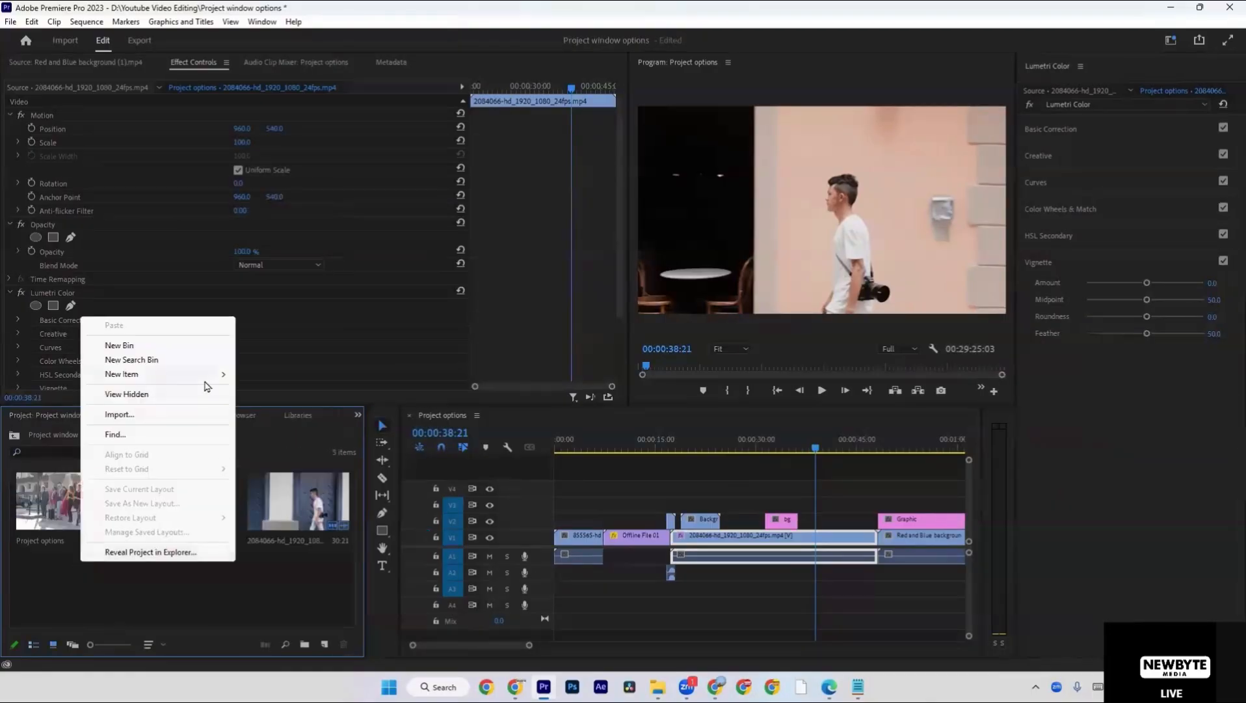
{"action": "mouse_move", "coordinate": [212, 376]}
{"action": "left_click", "coordinate": [292, 473]}
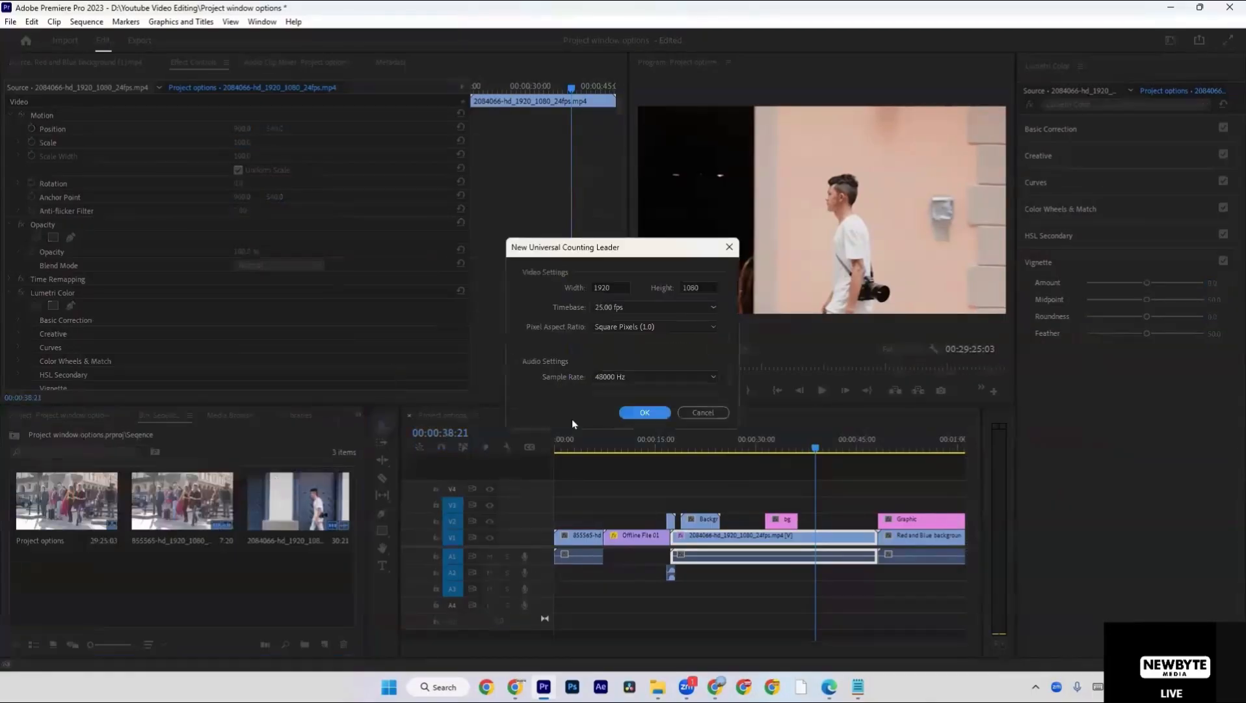
{"action": "left_click", "coordinate": [624, 411]}
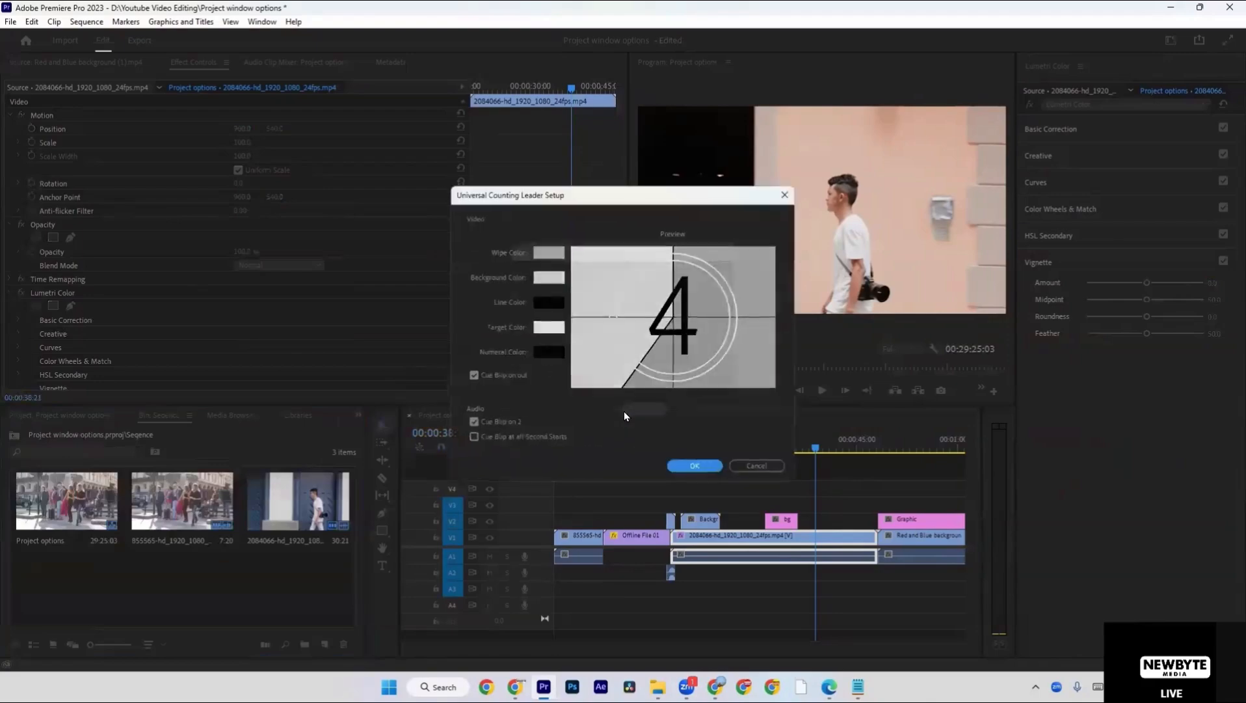
{"action": "left_click", "coordinate": [696, 471]}
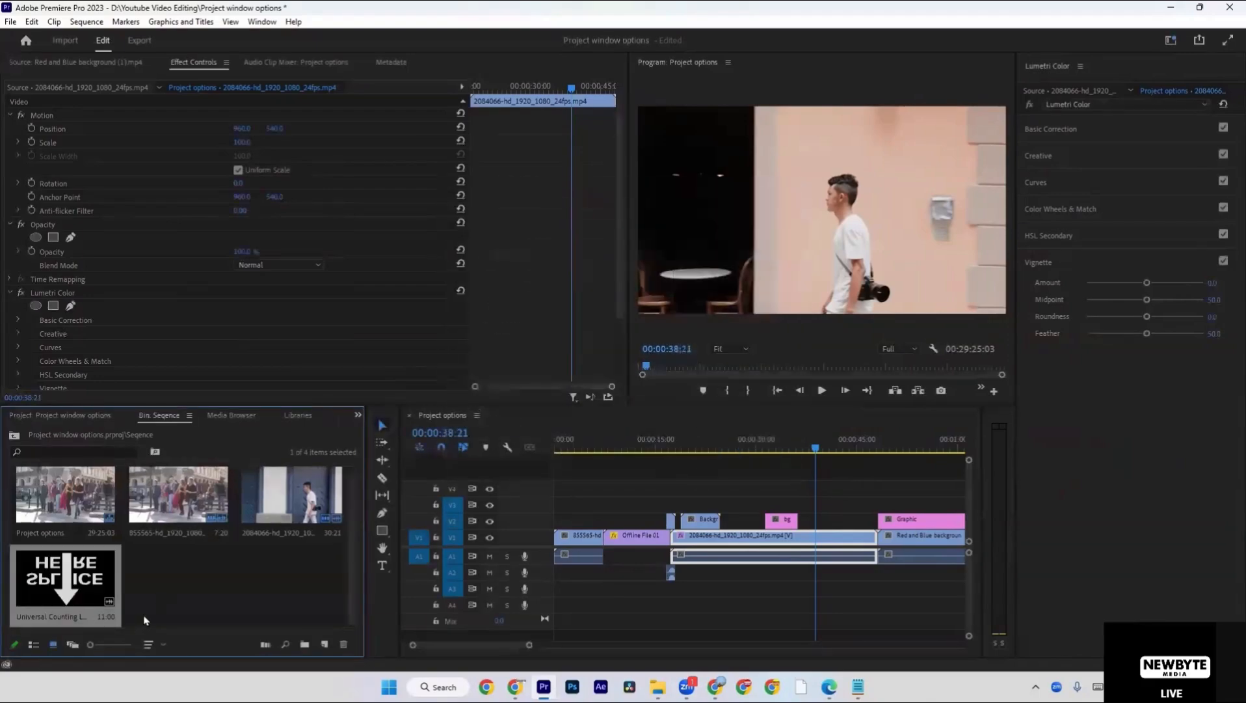
{"action": "left_click_drag", "start_coordinate": [77, 590], "coordinate": [803, 522]}
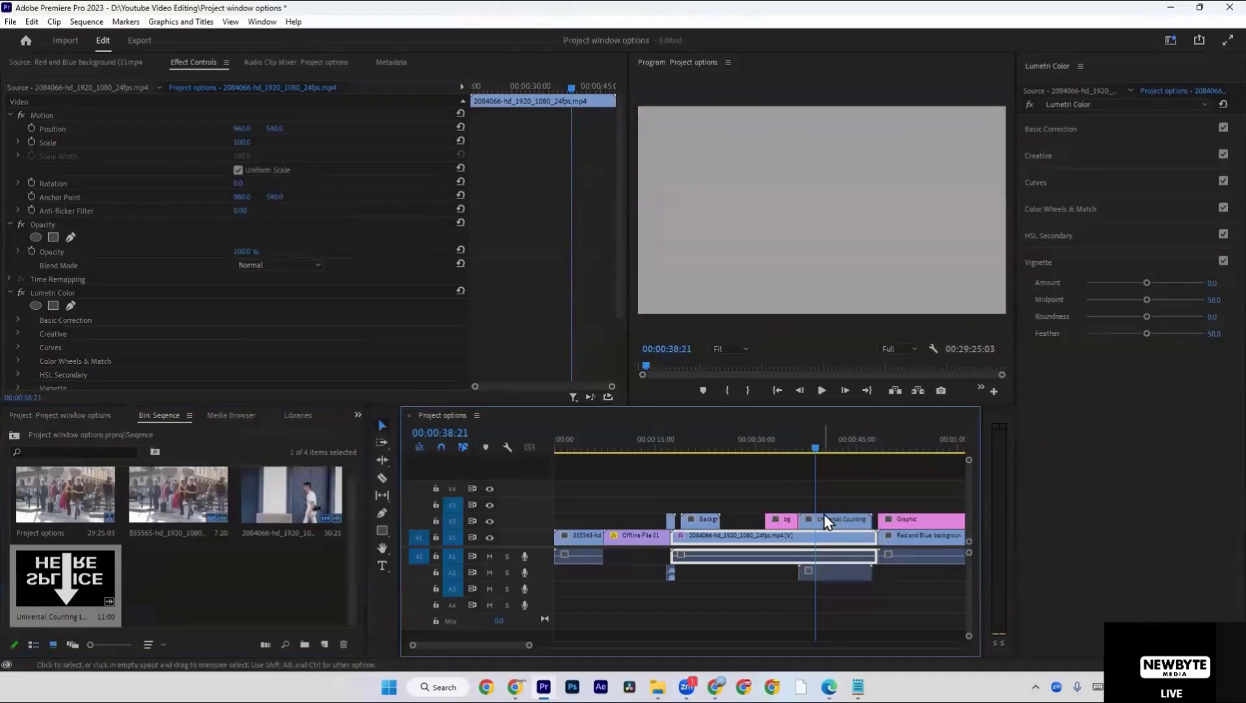
{"action": "double_click", "coordinate": [88, 564]}
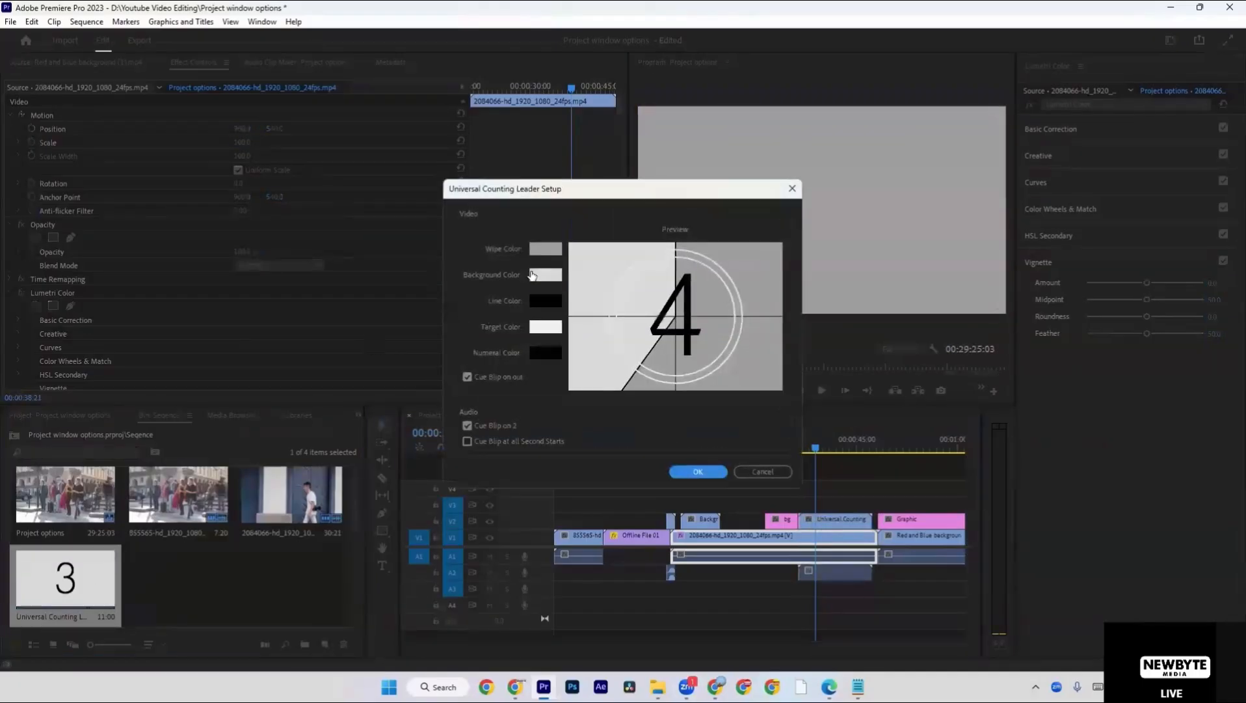
{"action": "left_click", "coordinate": [536, 252]}
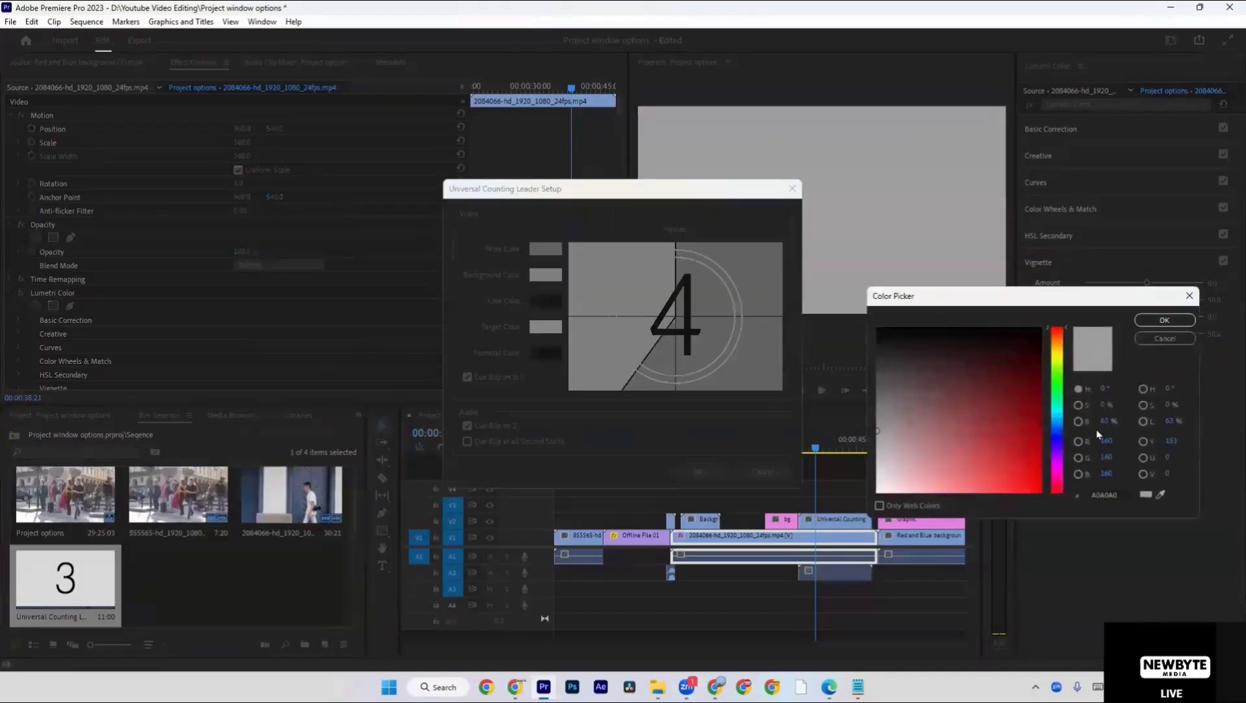
{"action": "left_click", "coordinate": [1057, 435]}
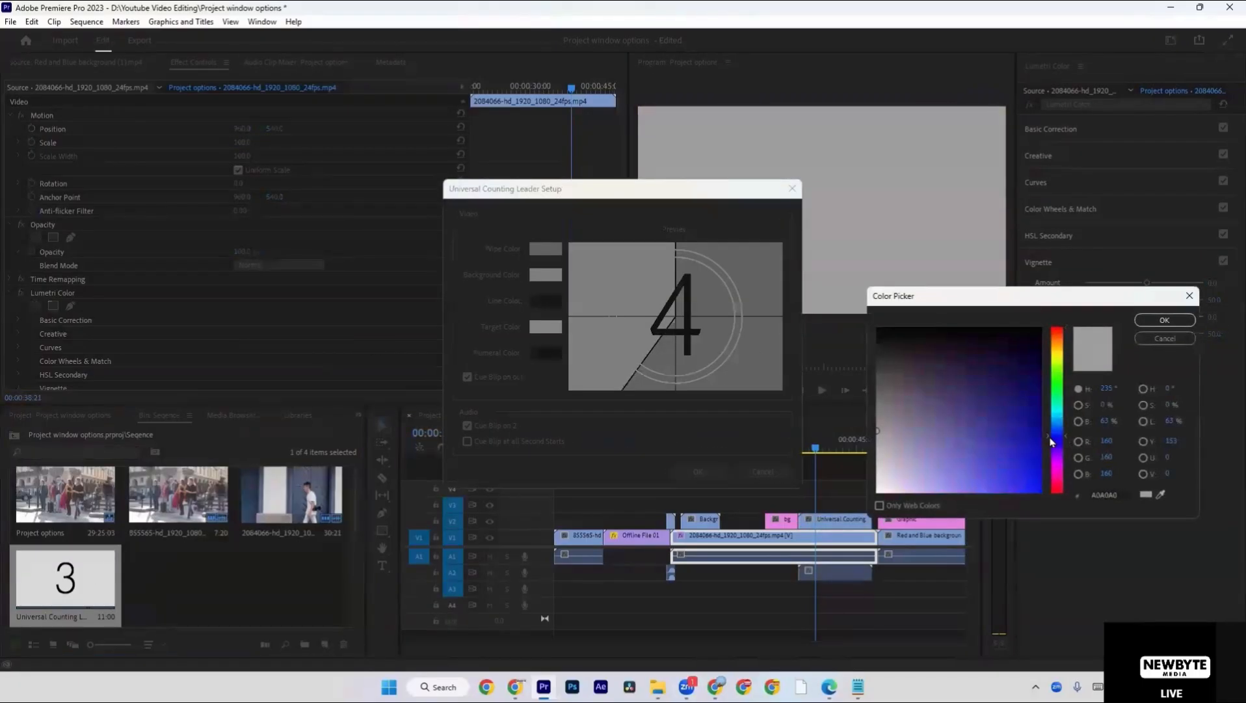
{"action": "left_click", "coordinate": [1164, 337]}
{"action": "left_click", "coordinate": [792, 189]}
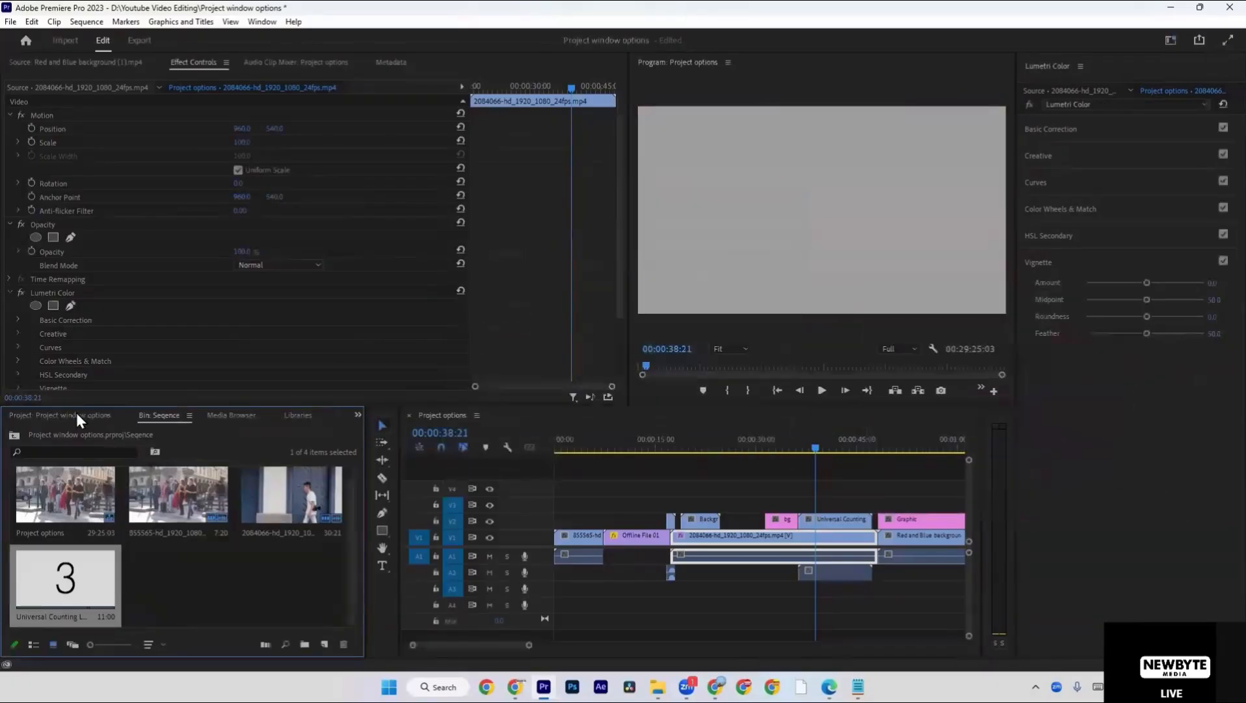
Filter the full project item list by "un", place the Universal Counting Leader on V3 above the existing one, and play it.
{"action": "left_click", "coordinate": [76, 414]}
{"action": "left_click", "coordinate": [104, 450]}
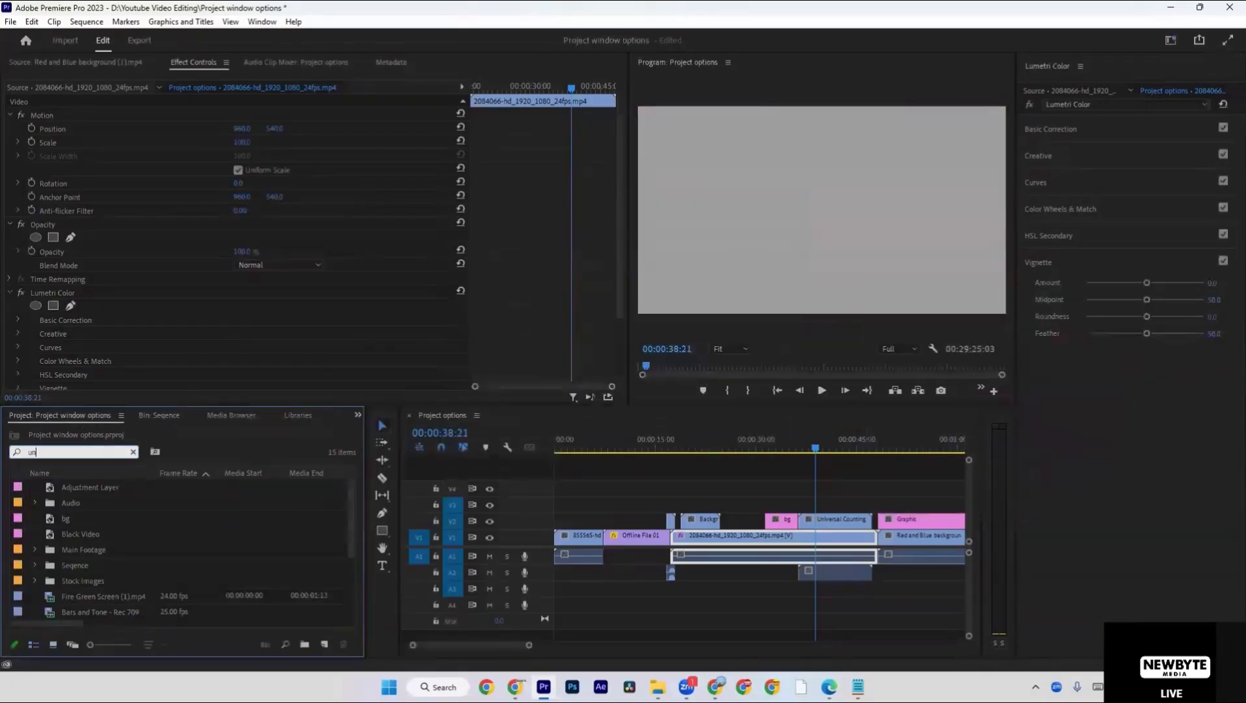
{"action": "left_click_drag", "start_coordinate": [66, 587], "coordinate": [810, 507]}
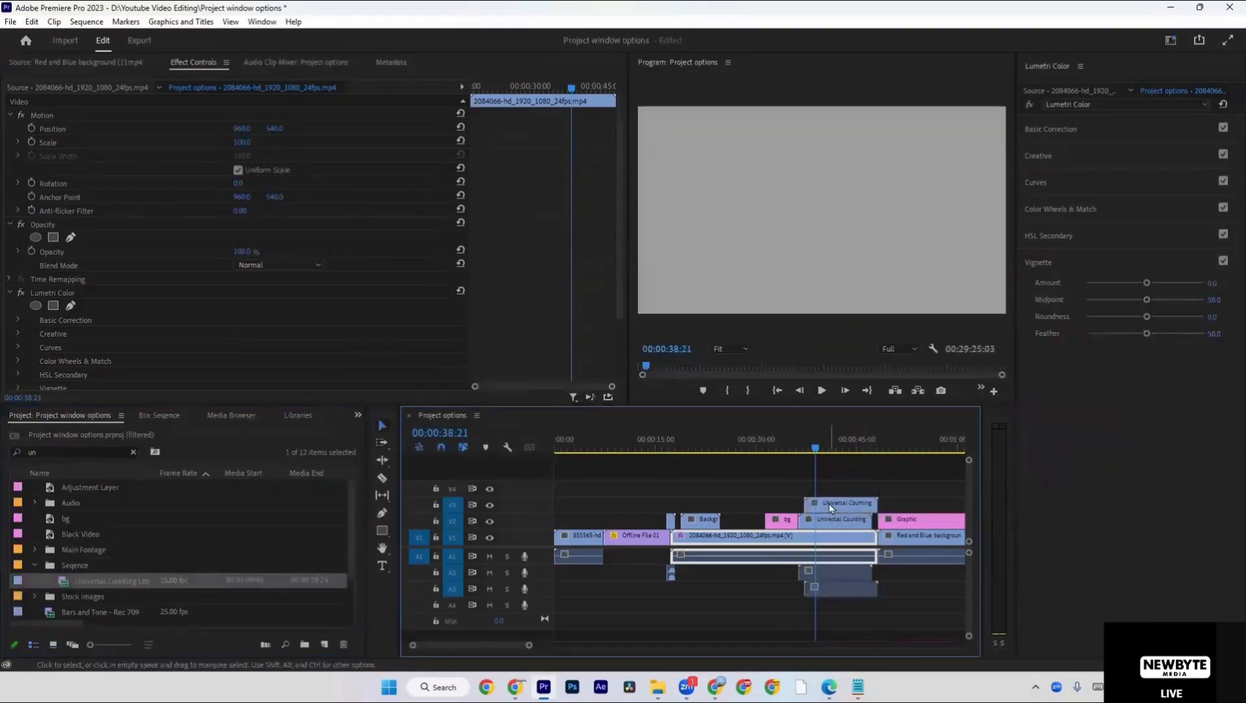
{"action": "key", "text": "space"}
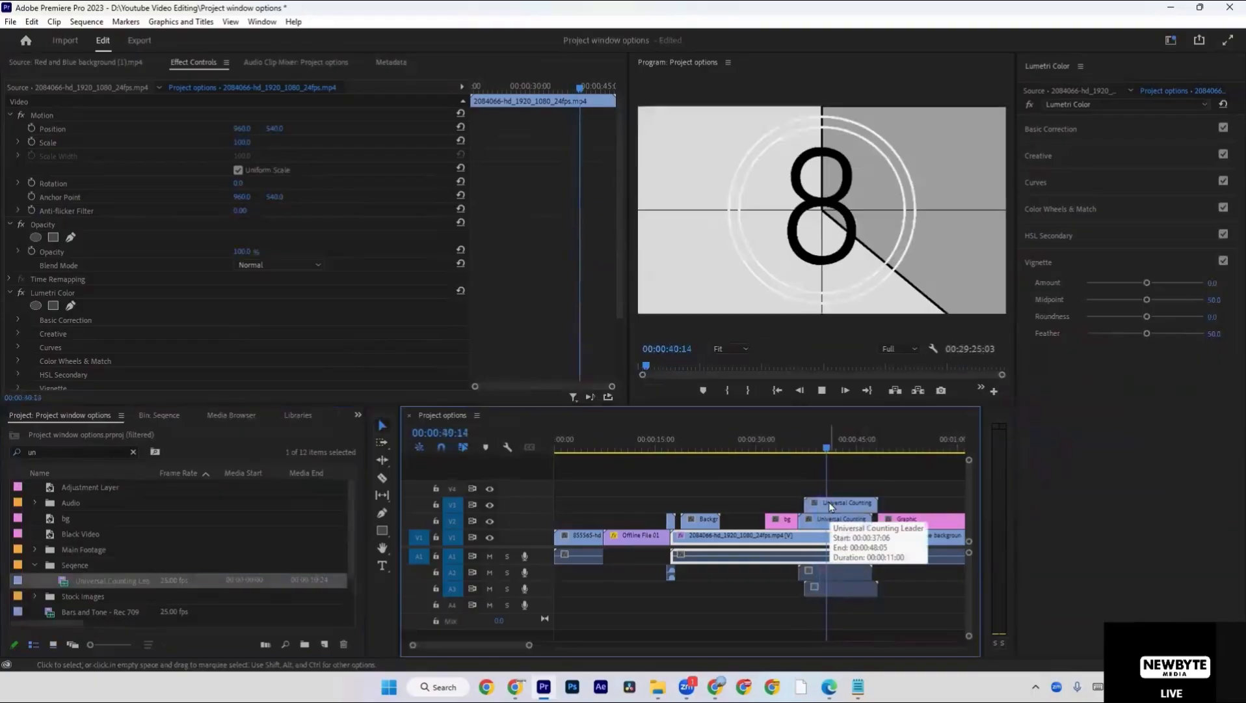
{"action": "key", "text": "space"}
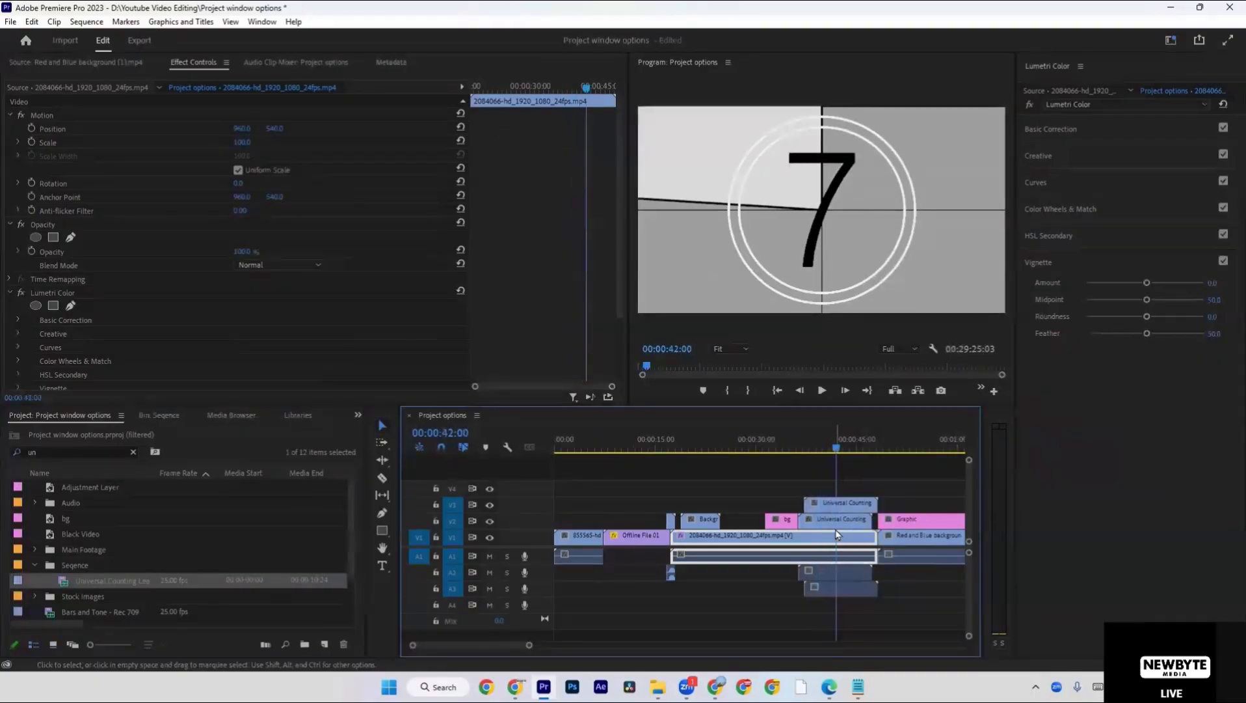
Undo the placement of the second counting leader on V3 and play the leader on V2.
{"action": "left_click", "coordinate": [840, 513]}
{"action": "key", "text": "ctrl+z"}
{"action": "key", "text": "ctrl+z"}
{"action": "key", "text": "ctrl+z"}
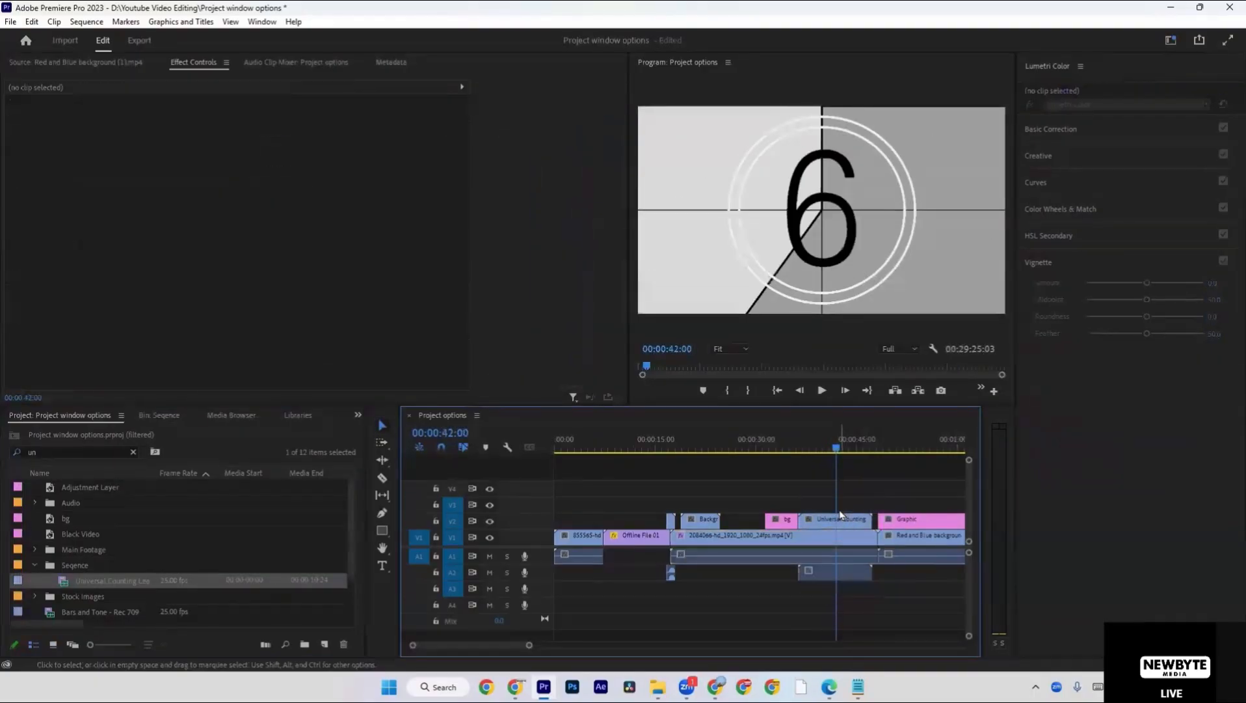
{"action": "key", "text": "space"}
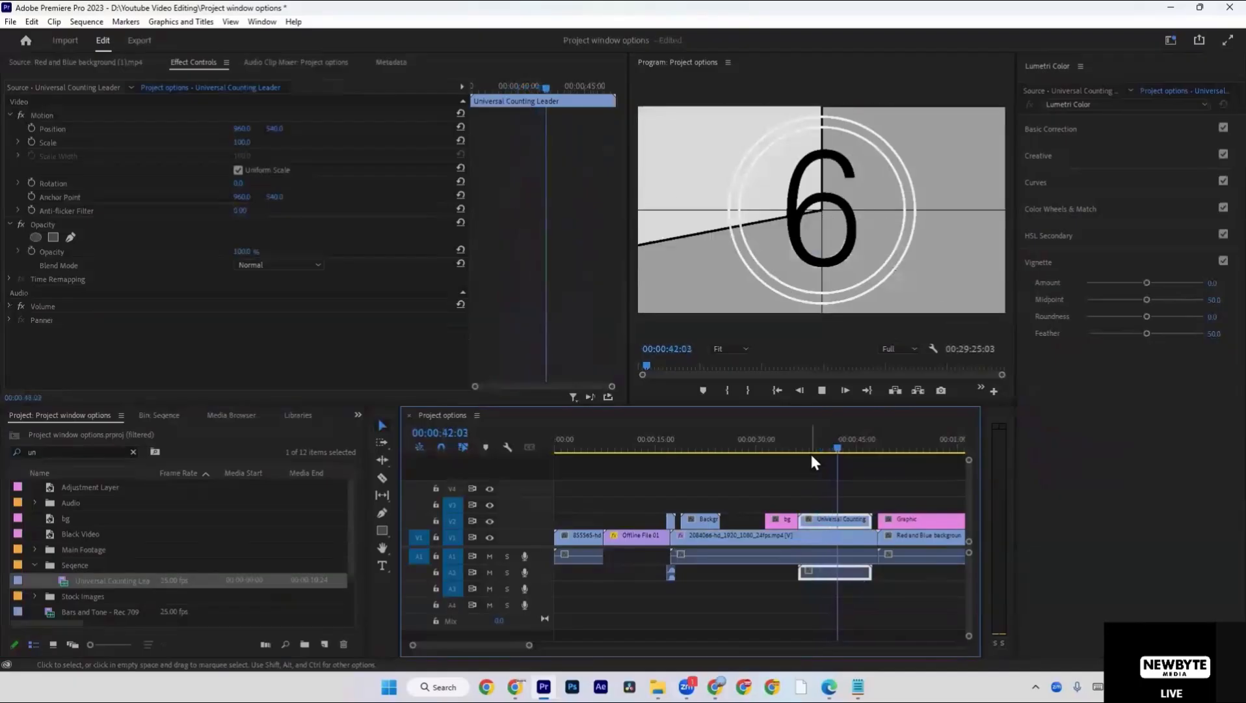
{"action": "key", "text": "space"}
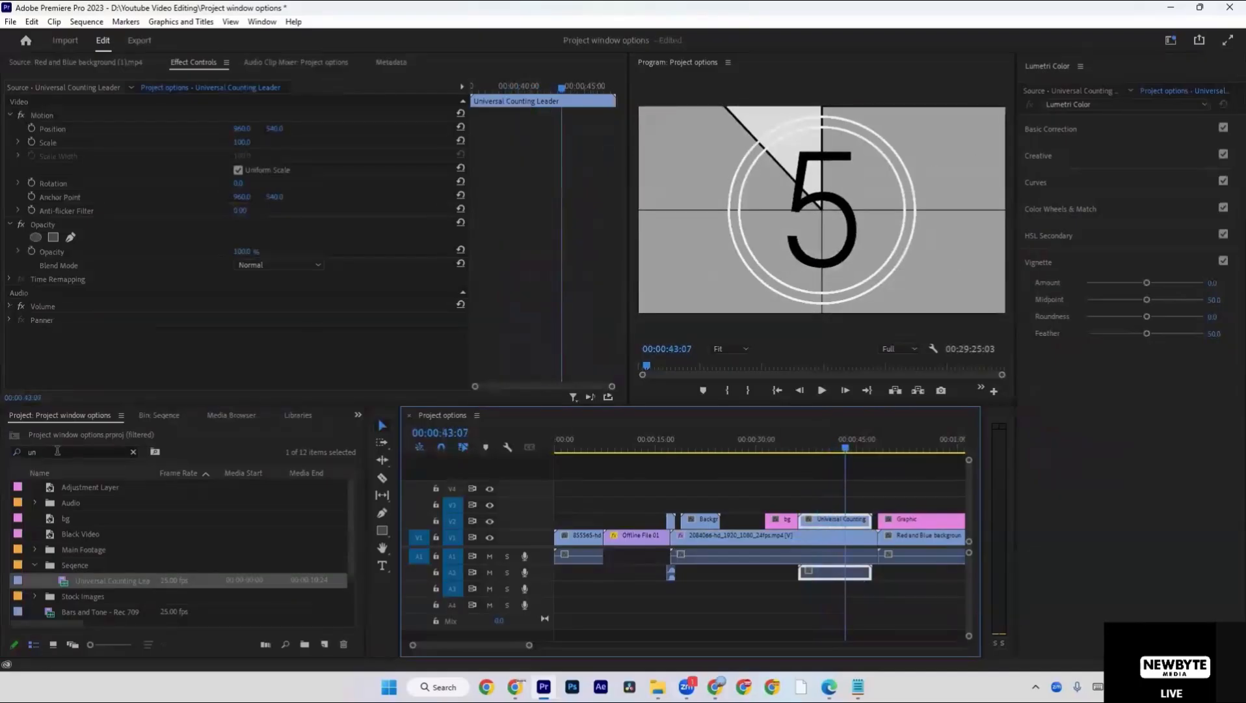
Clear the "un" search filter and create a 1920 x 1080, 25 fps Transparent Video item with square pixels.
{"action": "left_click", "coordinate": [129, 451]}
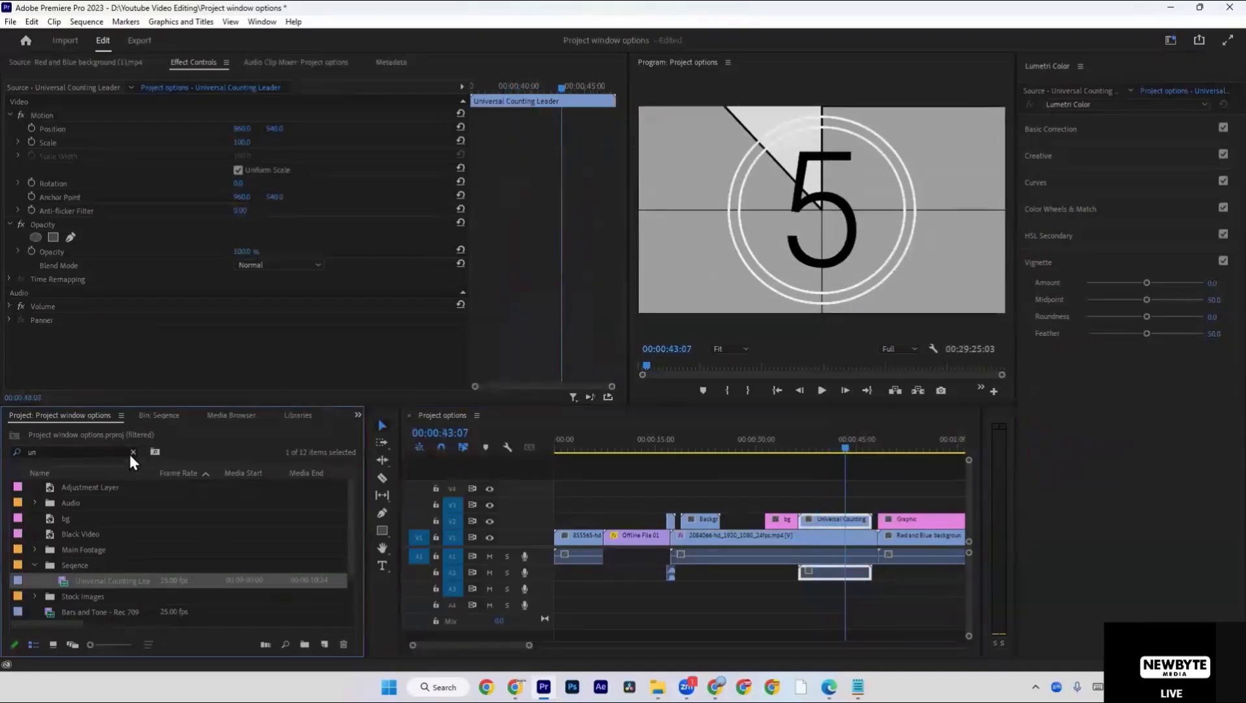
{"action": "left_click", "coordinate": [133, 450]}
{"action": "right_click", "coordinate": [196, 446]}
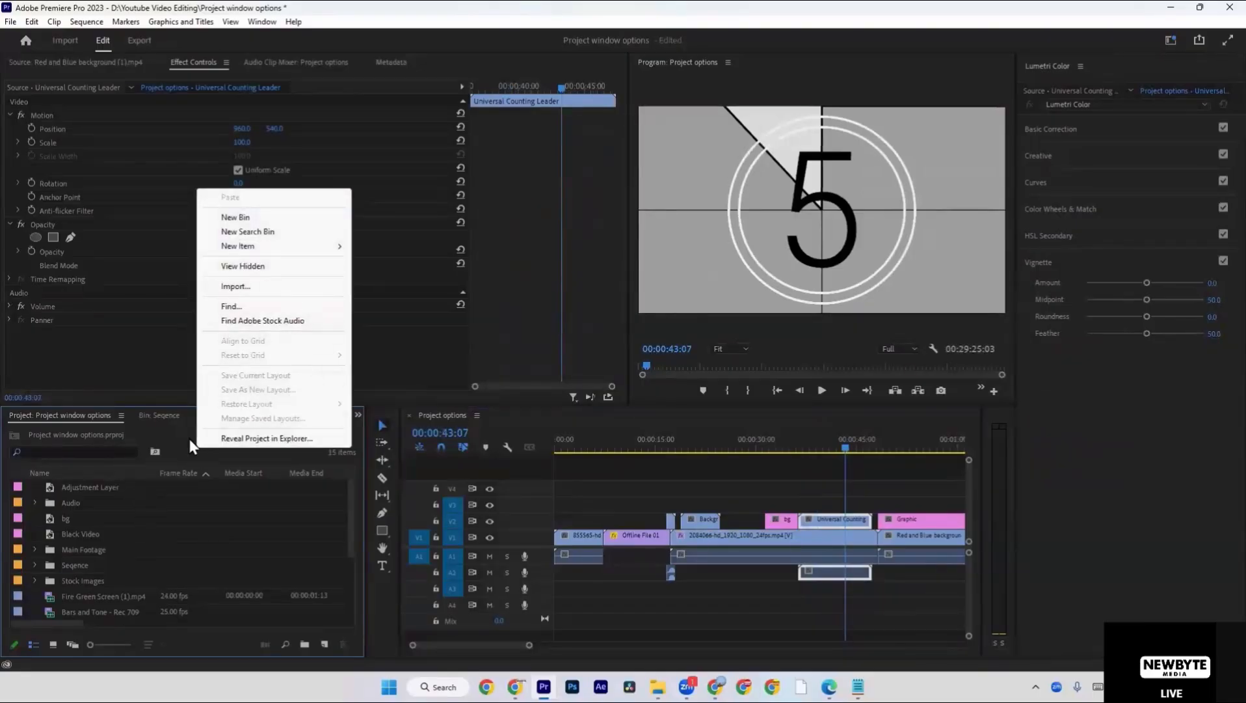
{"action": "left_click", "coordinate": [168, 455]}
{"action": "right_click", "coordinate": [169, 452]}
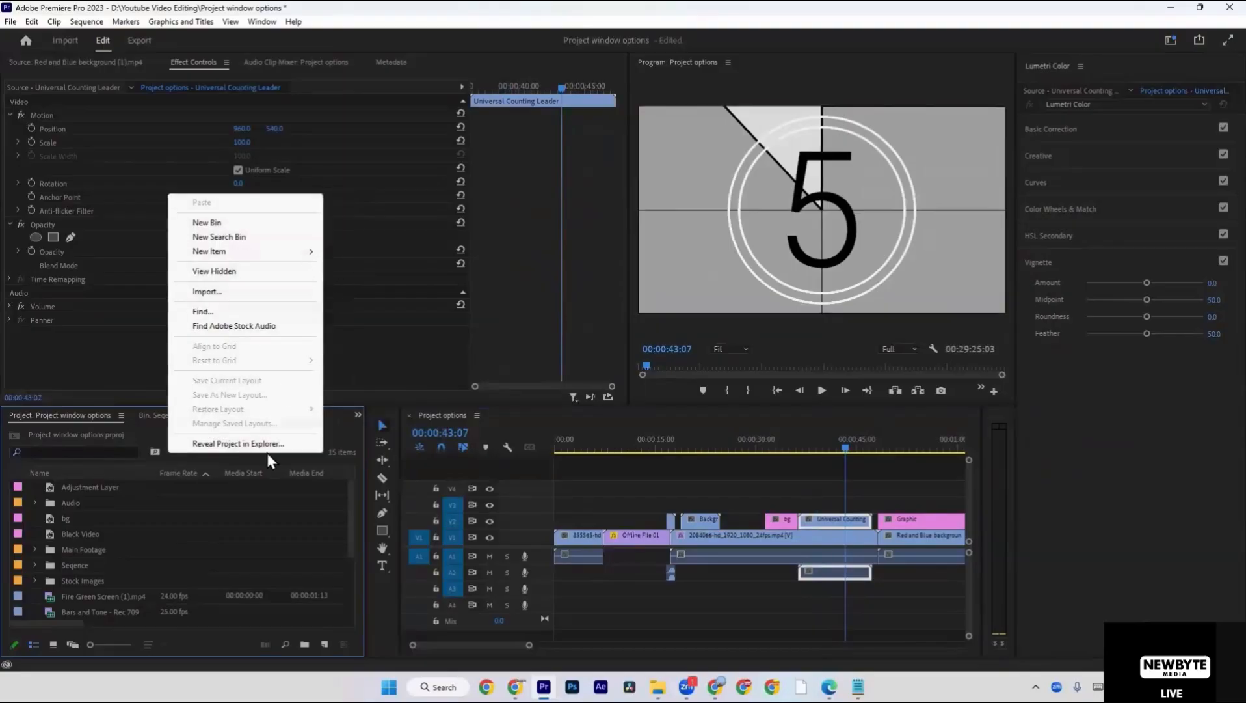
{"action": "mouse_move", "coordinate": [300, 252]}
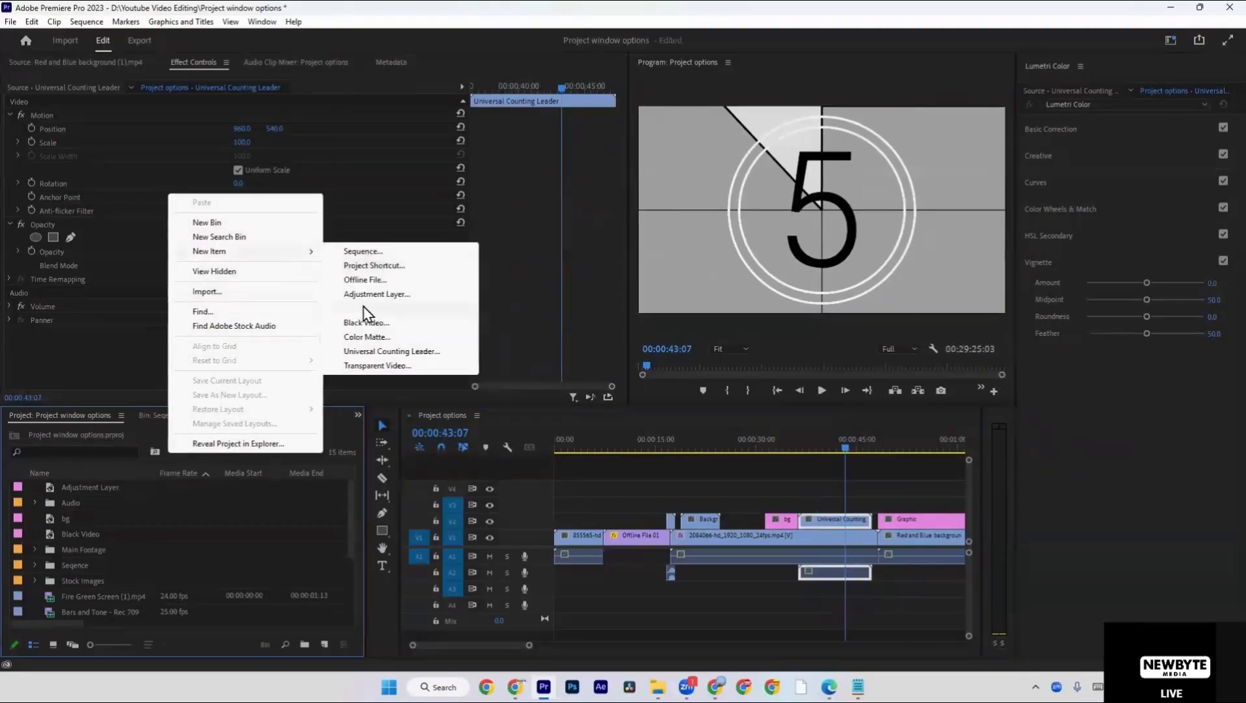
{"action": "left_click", "coordinate": [357, 364]}
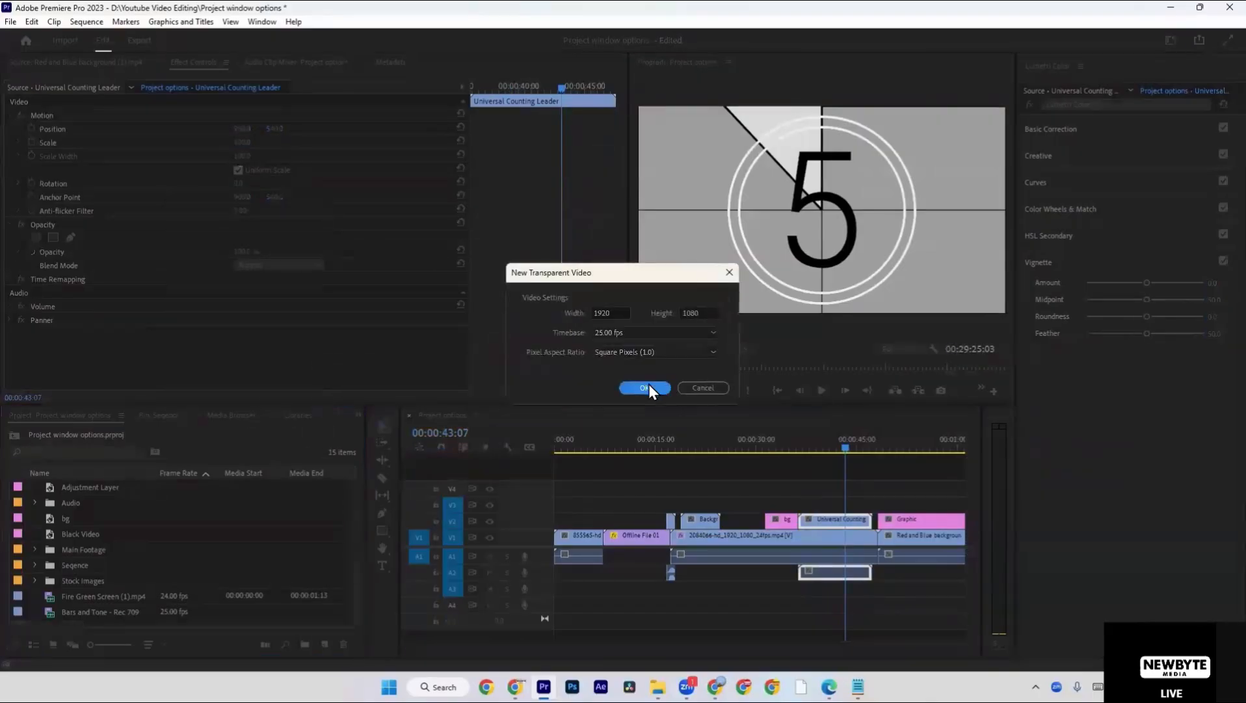
{"action": "left_click", "coordinate": [645, 388]}
Place the Transparent Video on V1 directly after the Red and Blue background clip and play part of it.
{"action": "key", "text": "minus"}
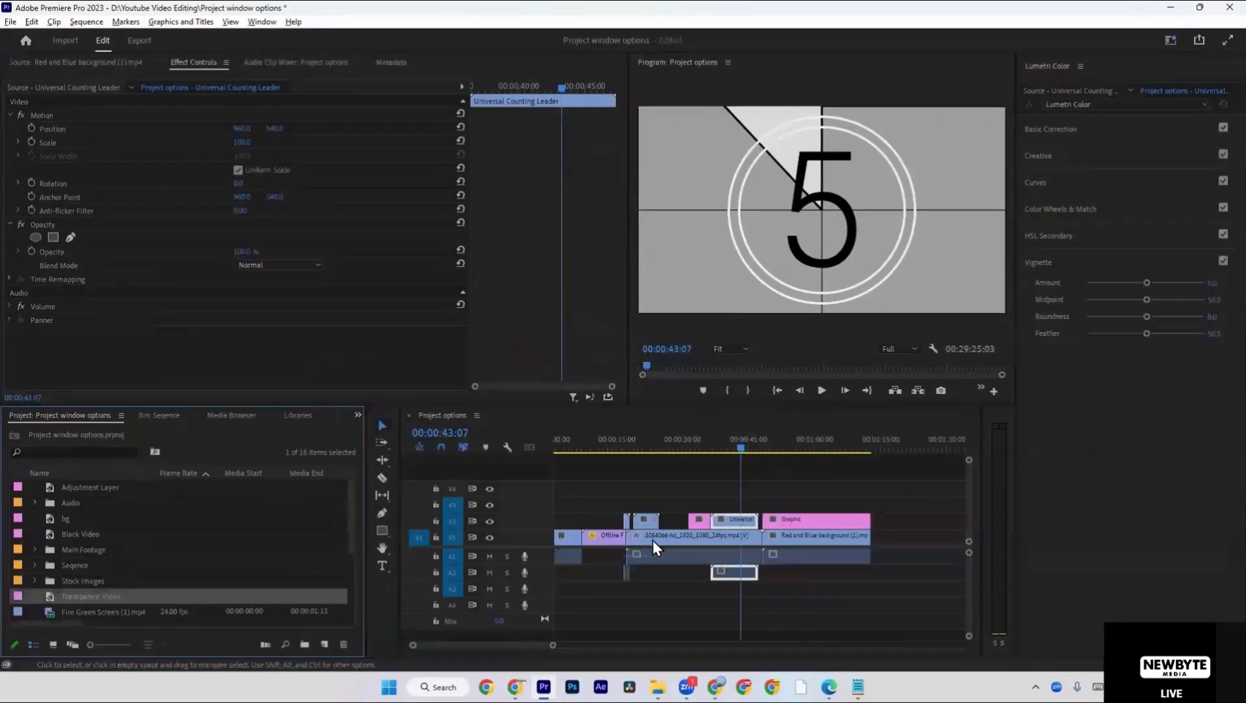
{"action": "key", "text": "minus"}
{"action": "left_click_drag", "start_coordinate": [52, 597], "coordinate": [769, 545]}
{"action": "left_click", "coordinate": [800, 448]}
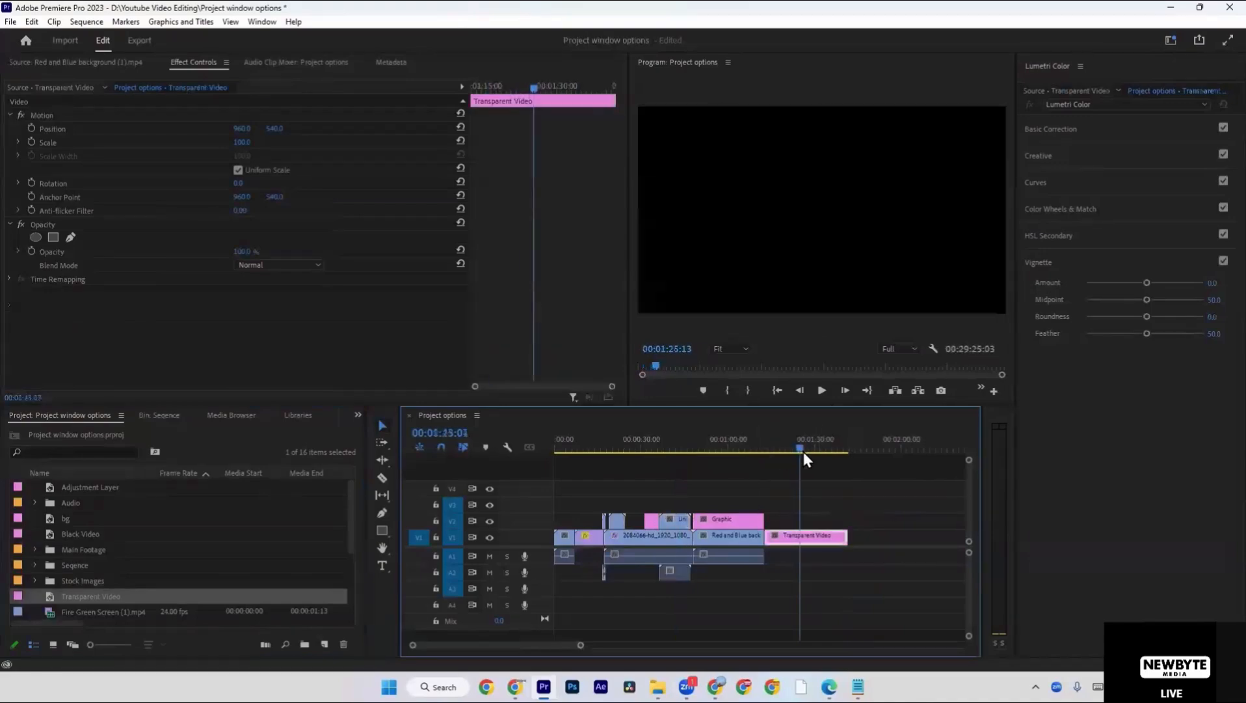
{"action": "mouse_move", "coordinate": [803, 452]}
{"action": "left_mouse_down"}
{"action": "mouse_move", "coordinate": [756, 452]}
{"action": "mouse_move", "coordinate": [831, 454]}
{"action": "mouse_move", "coordinate": [797, 456]}
{"action": "left_mouse_up"}
{"action": "scroll", "coordinate": [802, 514], "scroll_direction": "down", "scroll_amount": 2}
{"action": "left_click", "coordinate": [722, 498]}
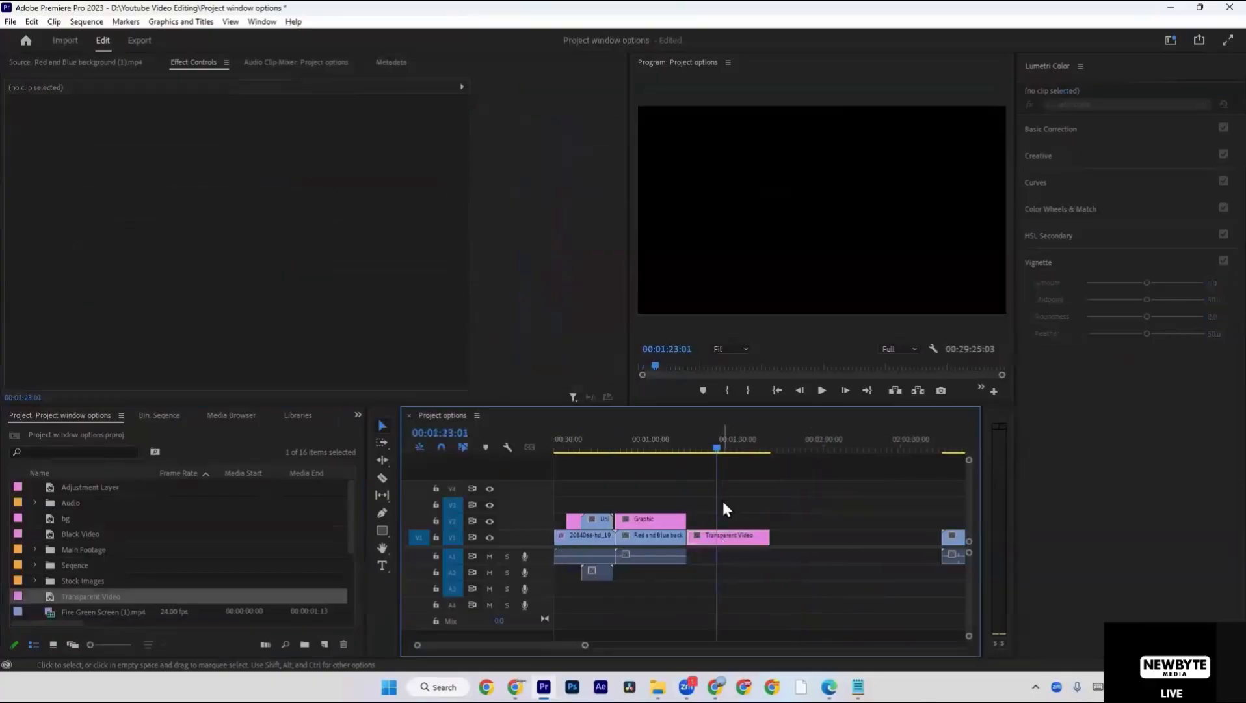
{"action": "key", "text": "space"}
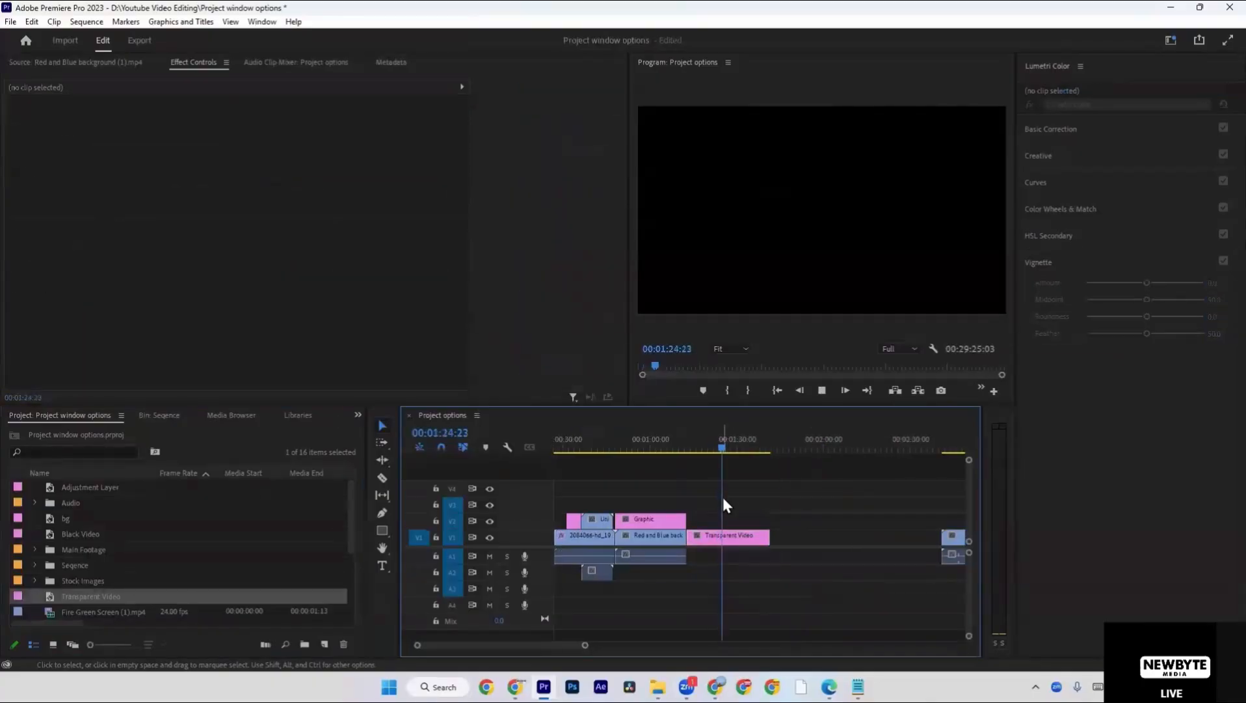
{"action": "key", "text": "space"}
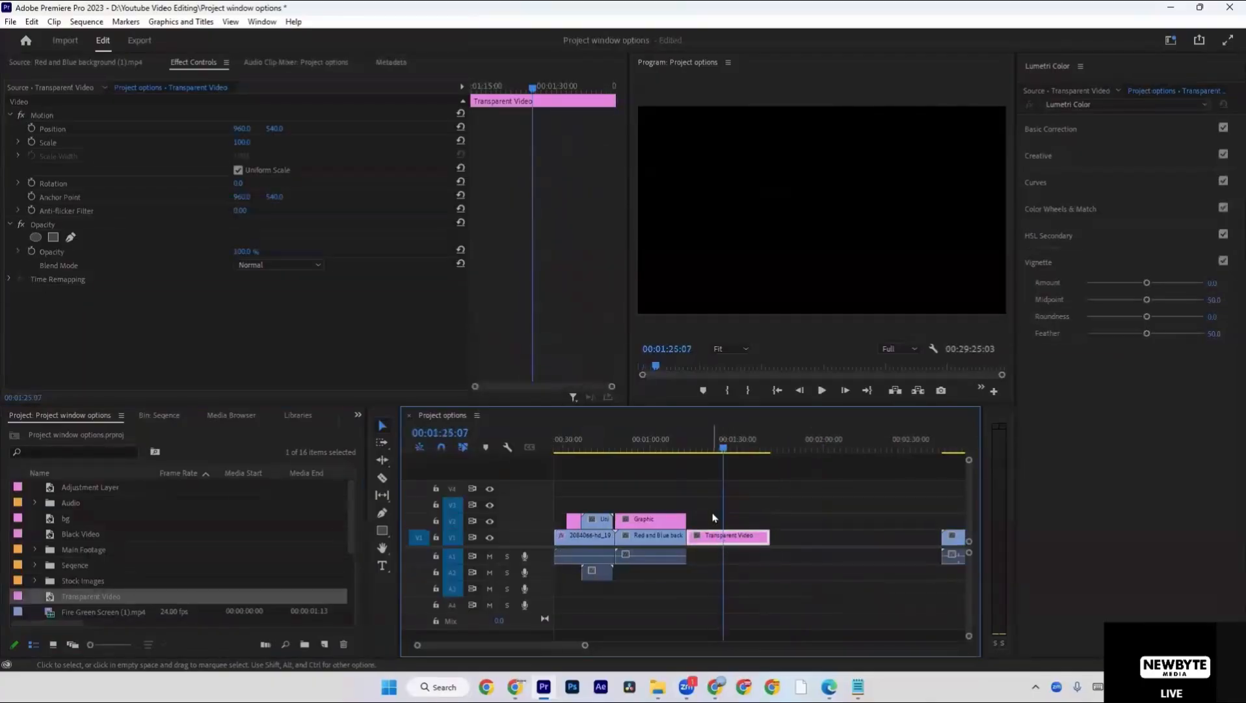
Shorten the end of the Transparent Video clip on V1 slightly and move the playhead to 00:01:24:15.
{"action": "left_click", "coordinate": [713, 517]}
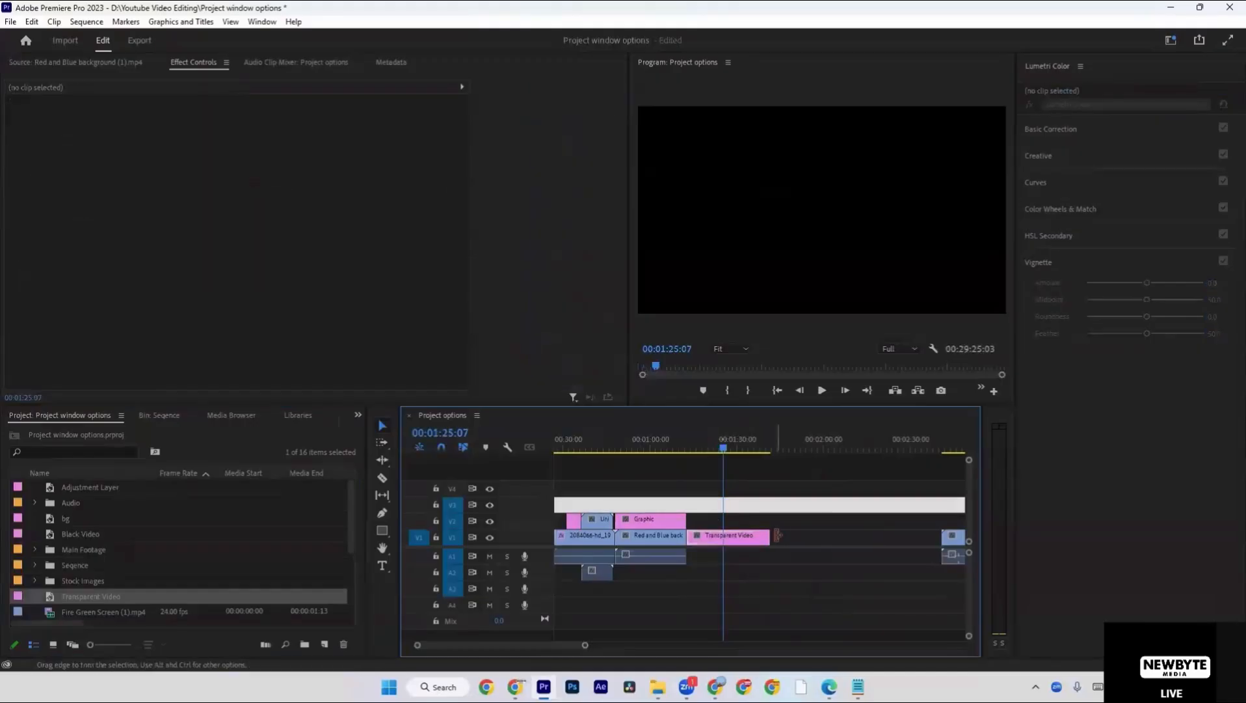
{"action": "left_click_drag", "start_coordinate": [769, 535], "coordinate": [757, 535]}
{"action": "left_click", "coordinate": [738, 545]}
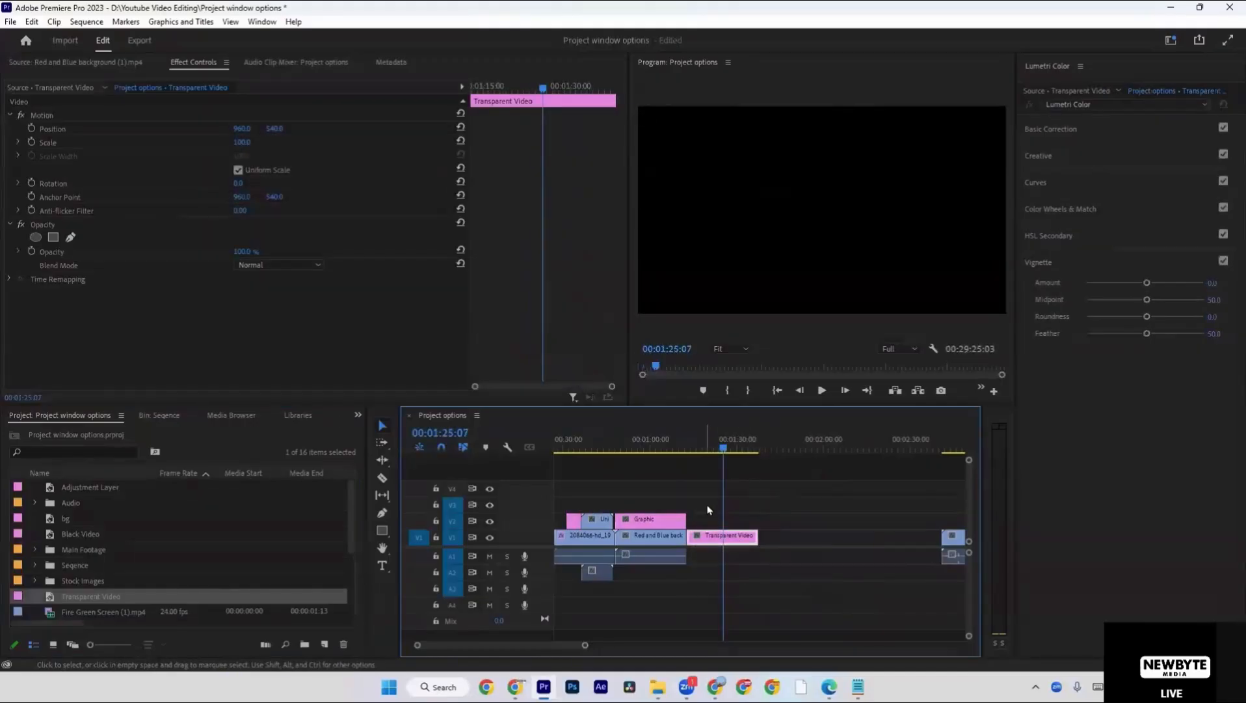
{"action": "left_click", "coordinate": [721, 447]}
{"action": "left_click", "coordinate": [477, 605]}
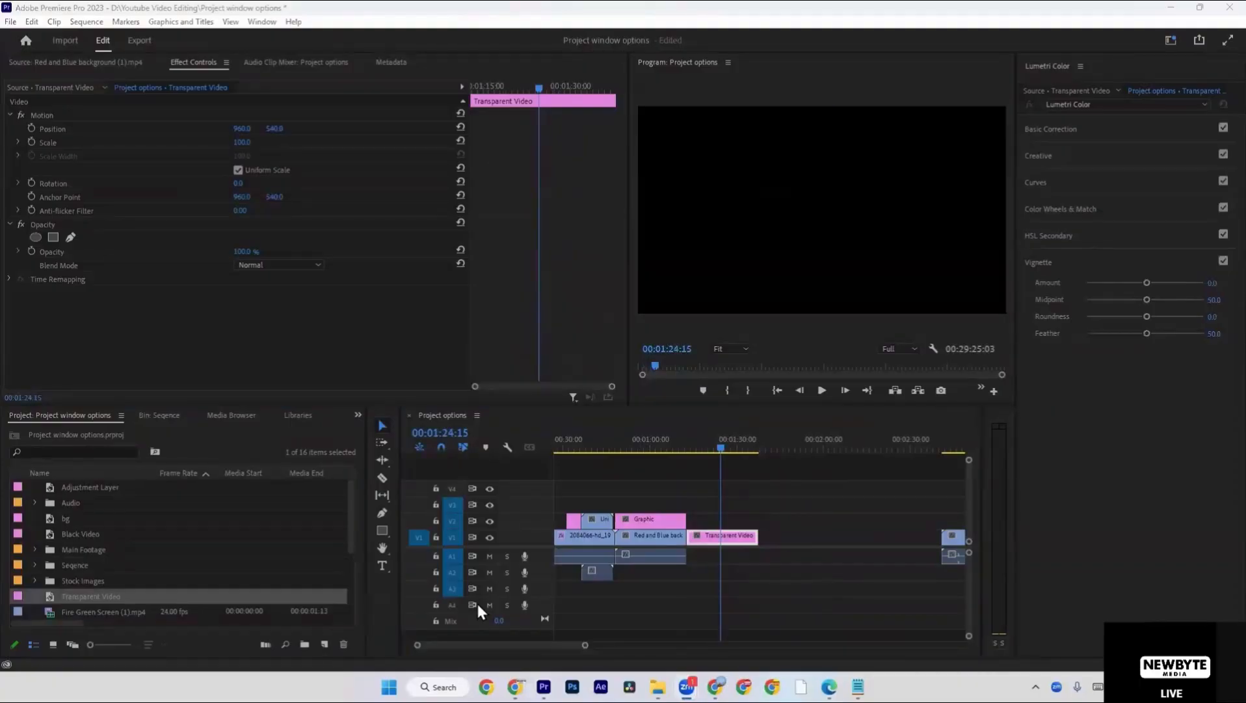
Turn on View Hidden for the project items.
{"action": "right_click", "coordinate": [271, 440]}
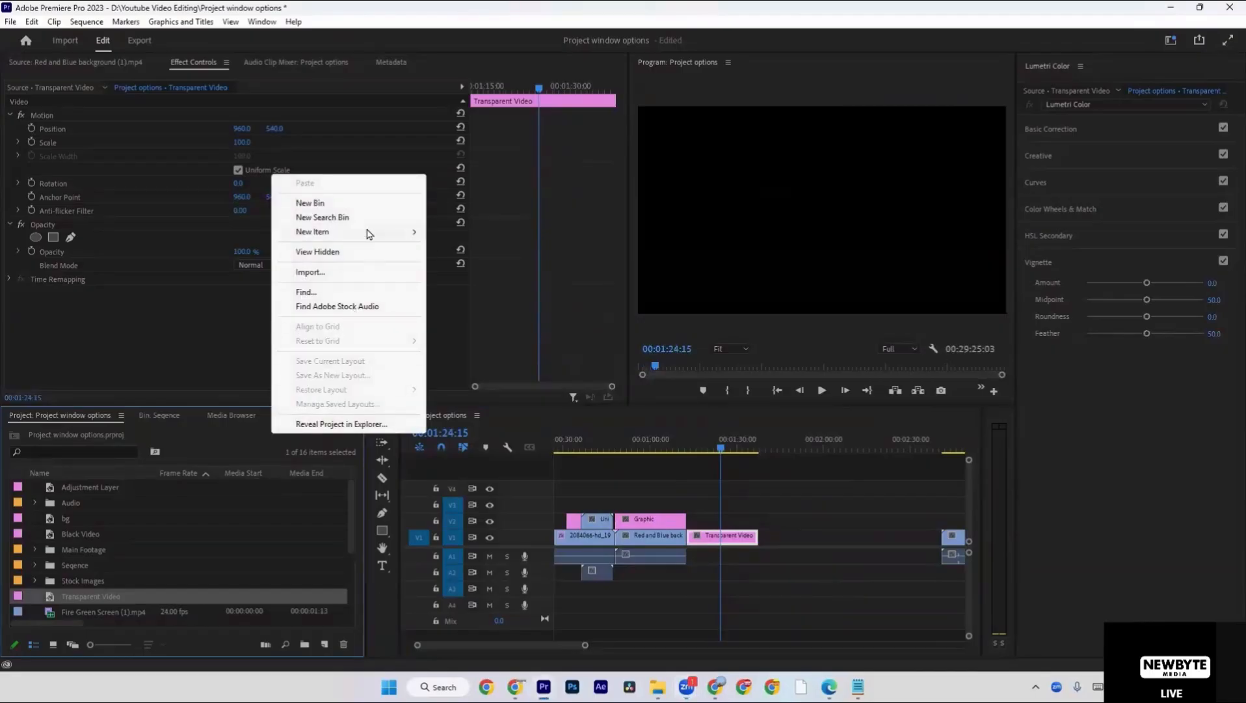
{"action": "mouse_move", "coordinate": [369, 233]}
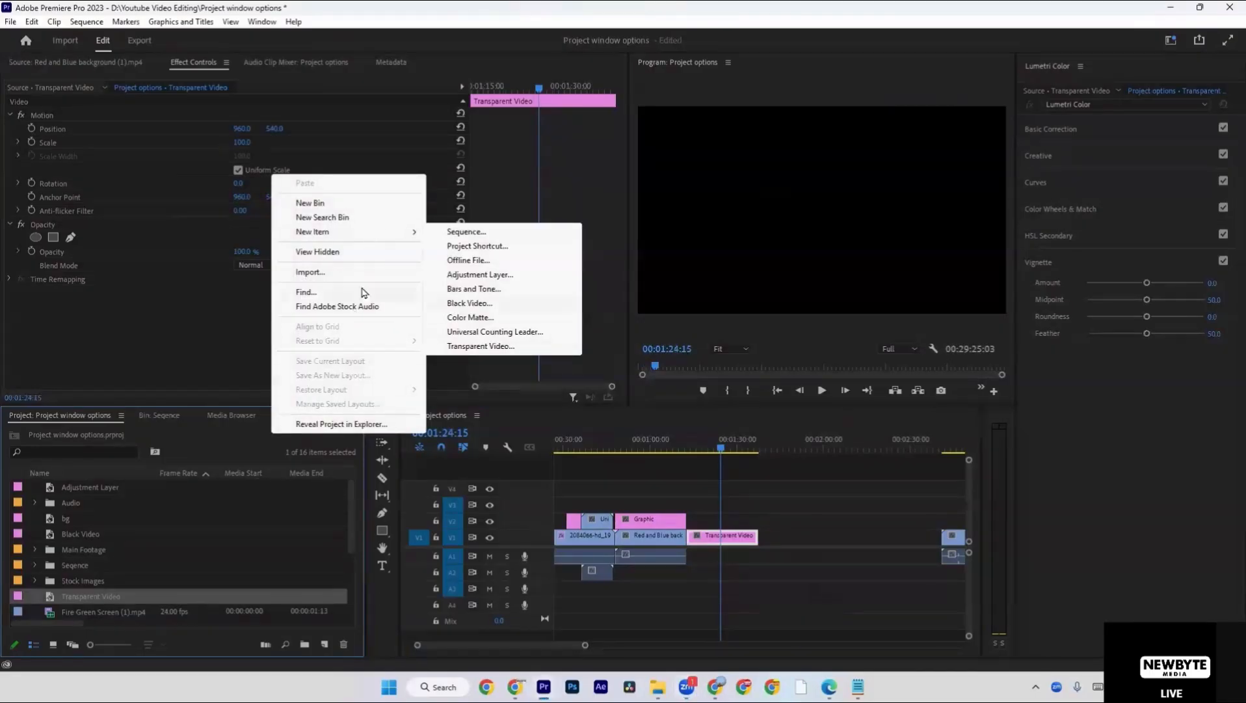
{"action": "left_click", "coordinate": [356, 259]}
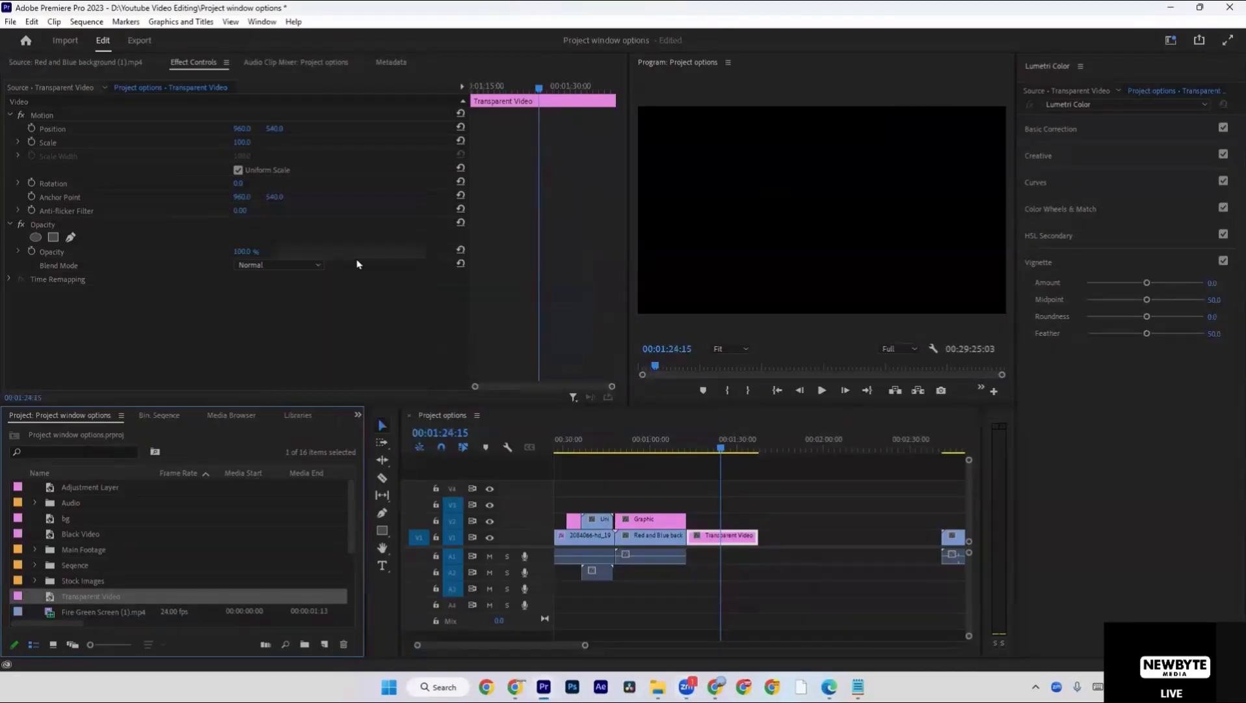
Look at the media import window and the Find settings for project items, closing each without importing or searching.
{"action": "right_click", "coordinate": [247, 429]}
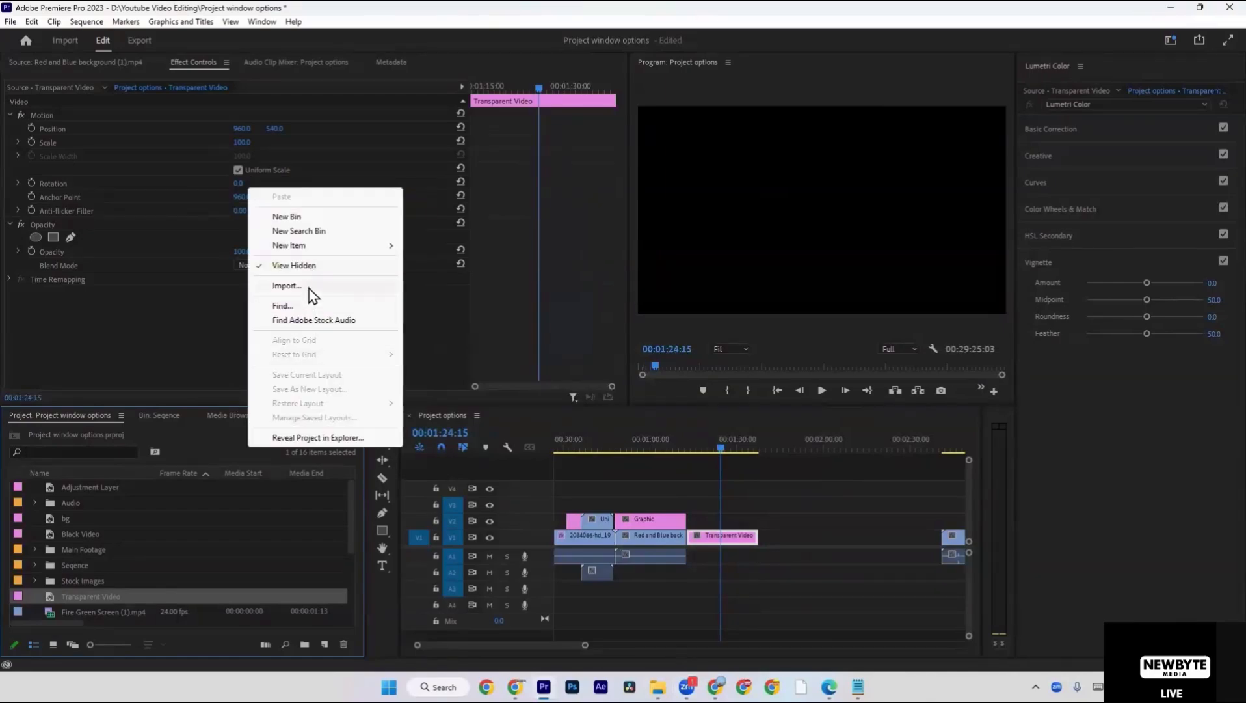
{"action": "left_click", "coordinate": [309, 286]}
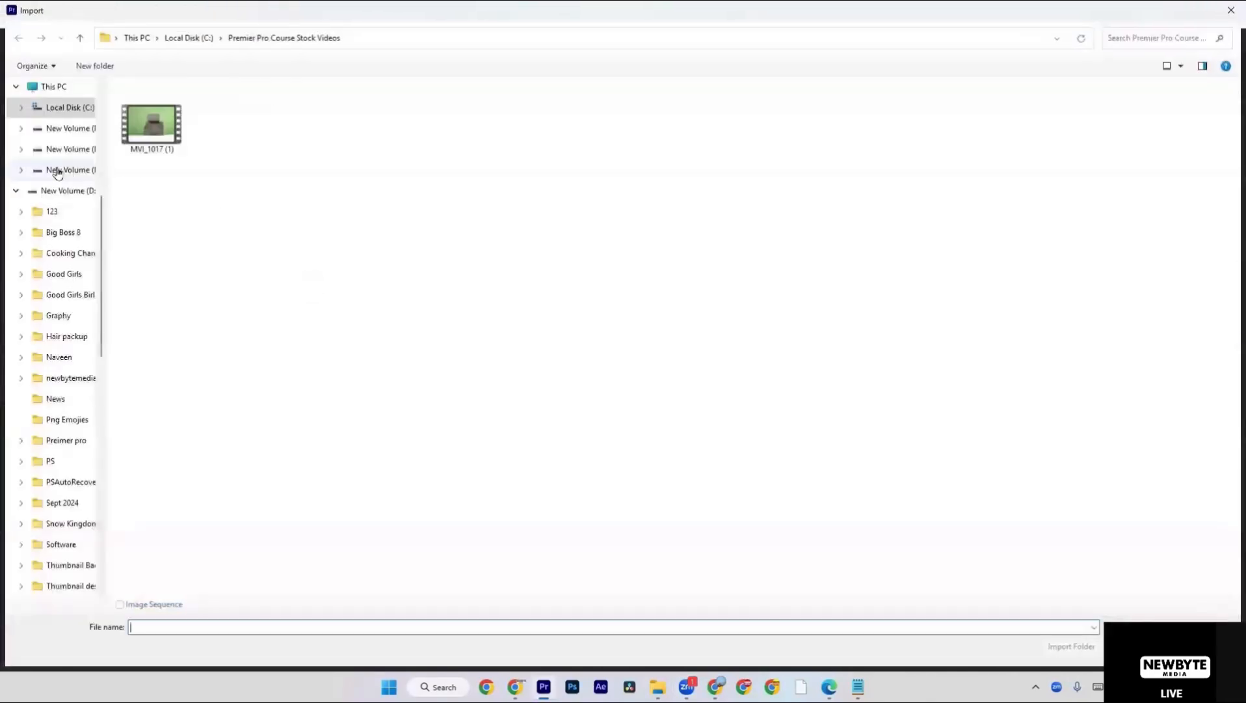
{"action": "scroll", "coordinate": [58, 171], "scroll_direction": "up", "scroll_amount": 4}
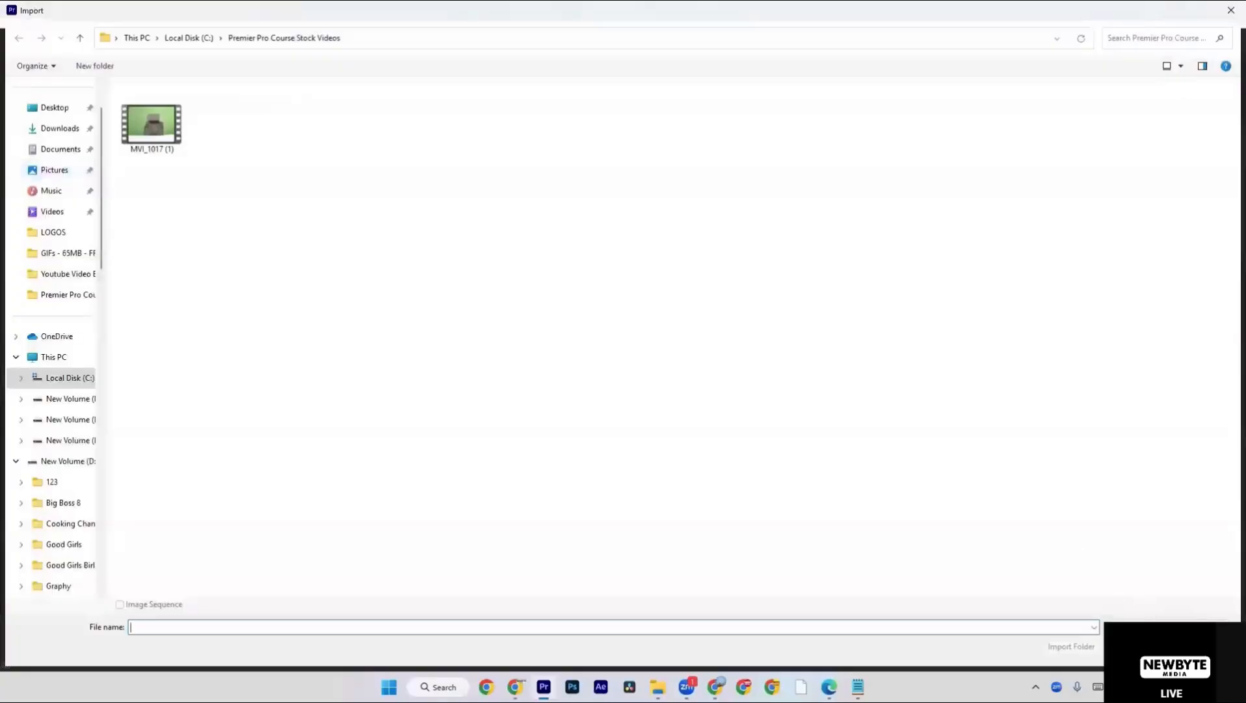
{"action": "key", "text": "Escape"}
{"action": "right_click", "coordinate": [294, 425]}
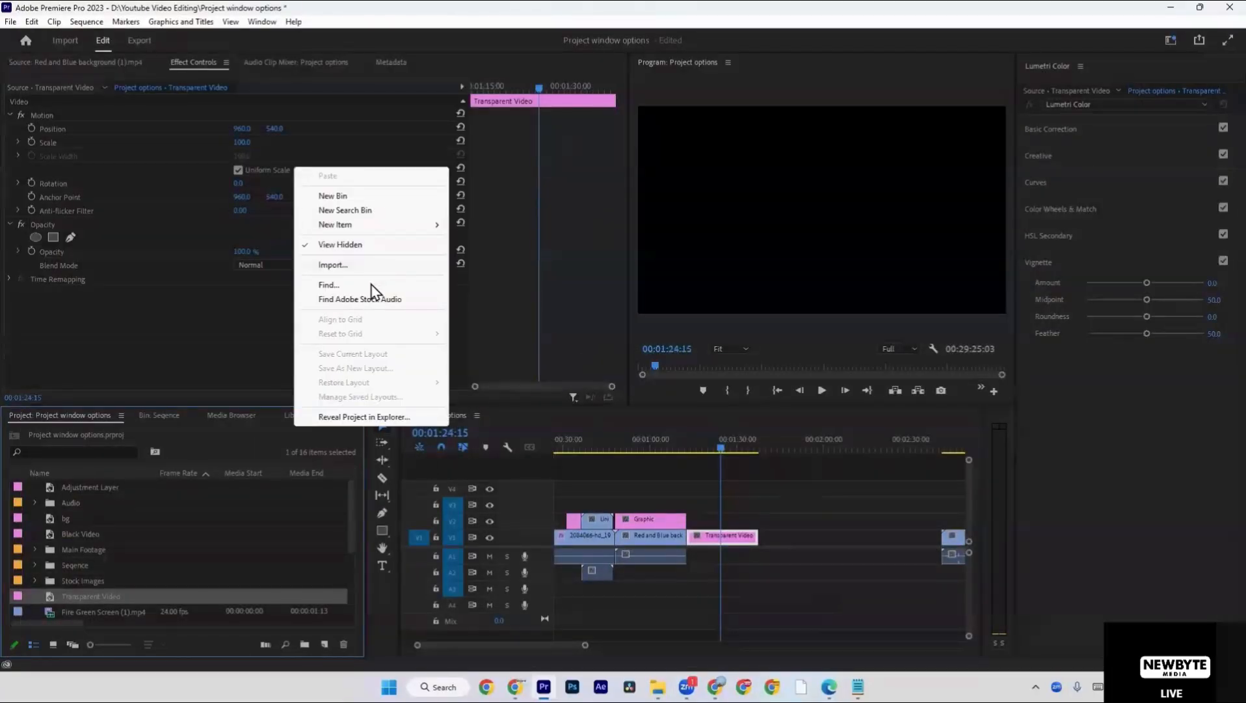
{"action": "left_click", "coordinate": [371, 286]}
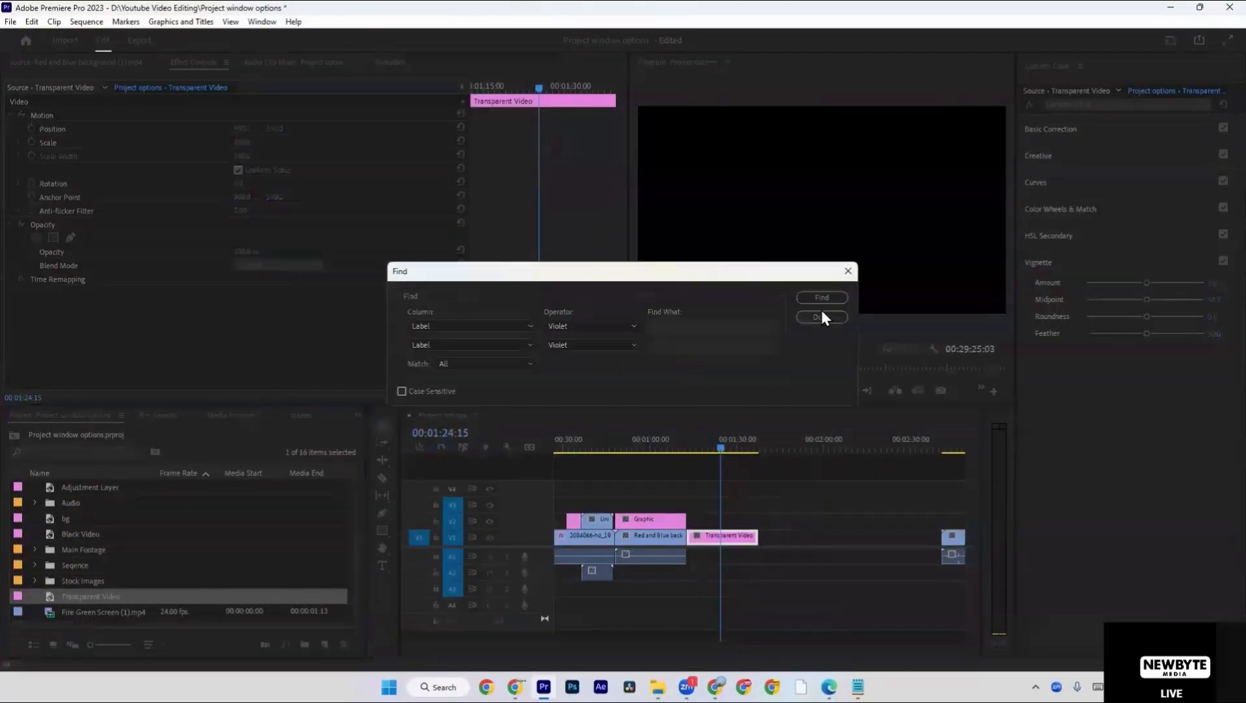
{"action": "left_click", "coordinate": [848, 270]}
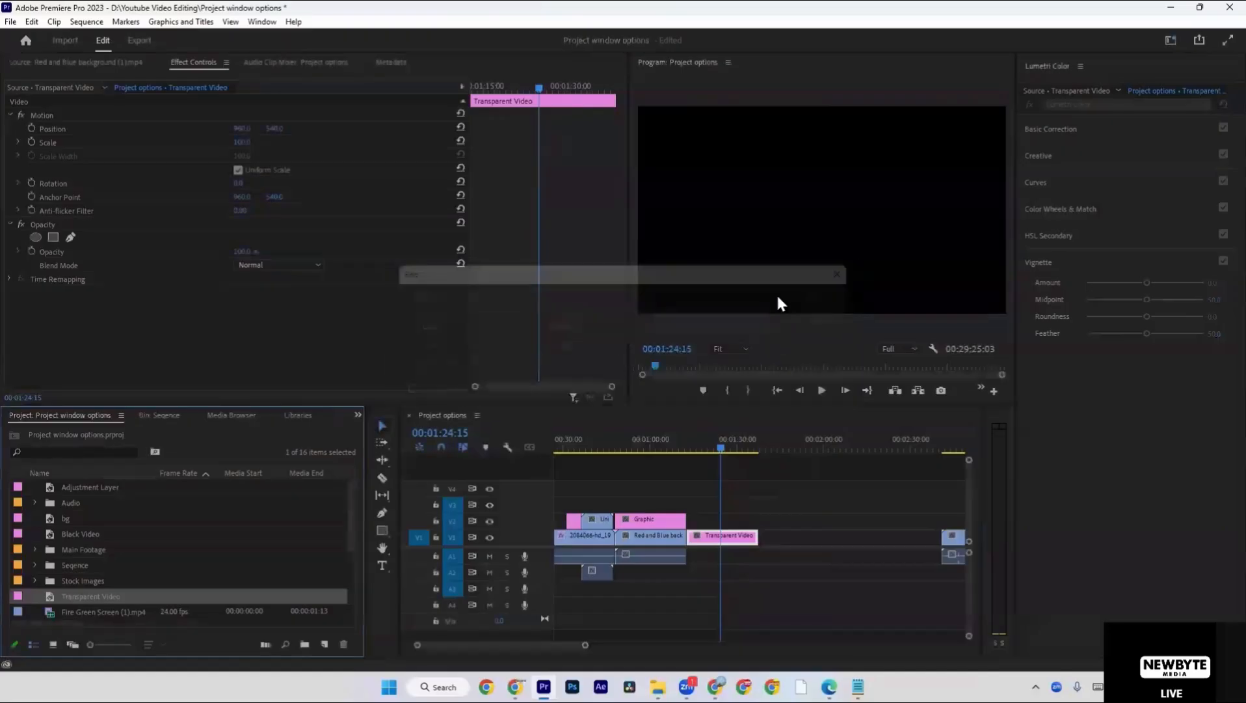
{"action": "left_click", "coordinate": [50, 450]}
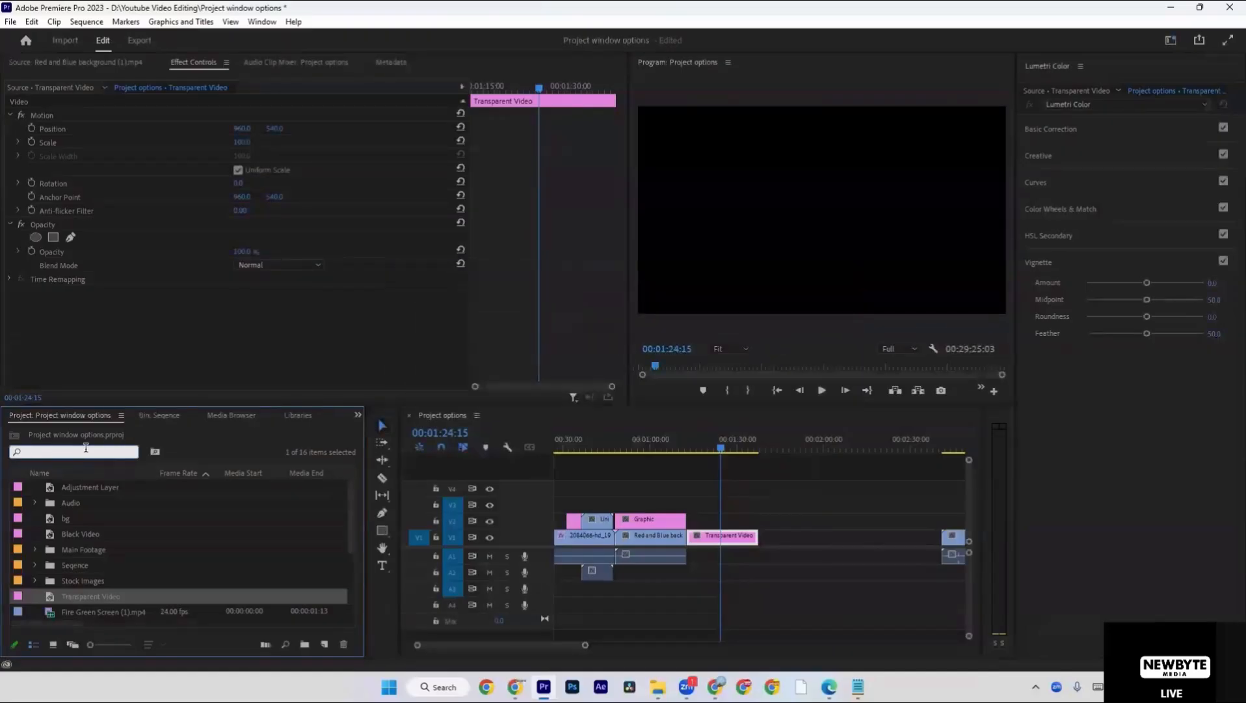
Reveal the source file of the Red and Blue background clip on V1 in File Explorer, then return to Premiere Pro.
{"action": "right_click", "coordinate": [202, 455]}
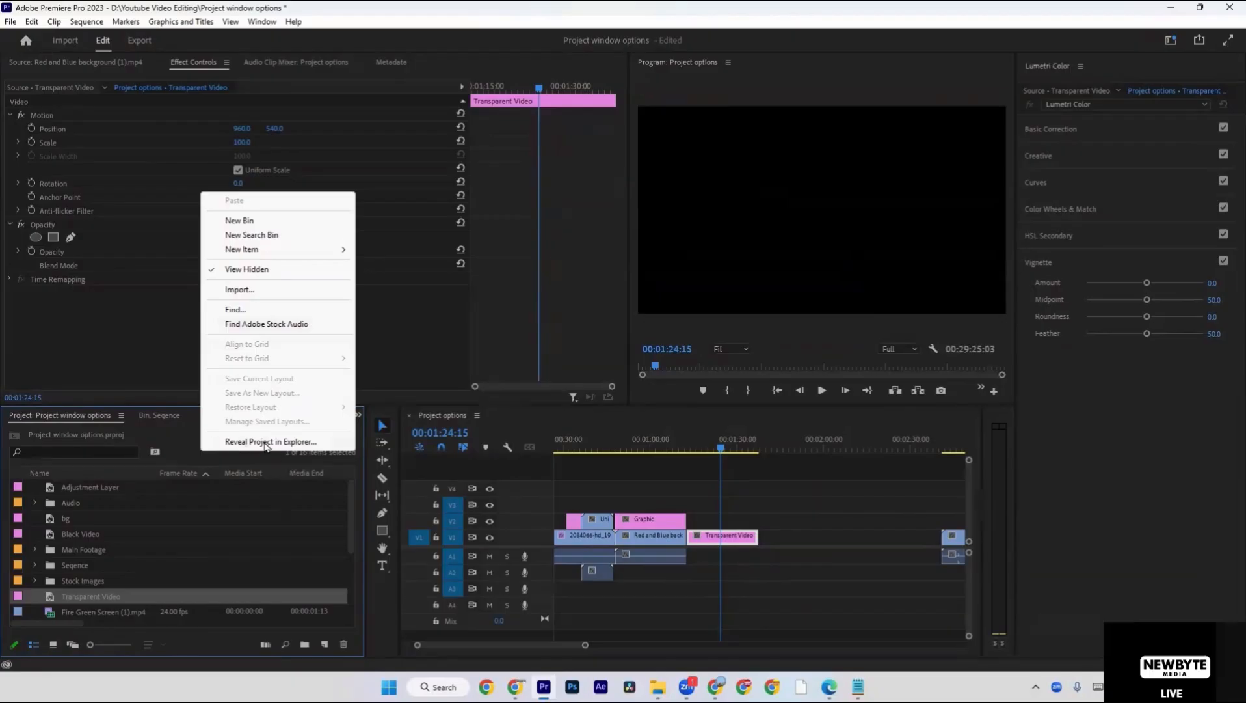
{"action": "left_click", "coordinate": [649, 496]}
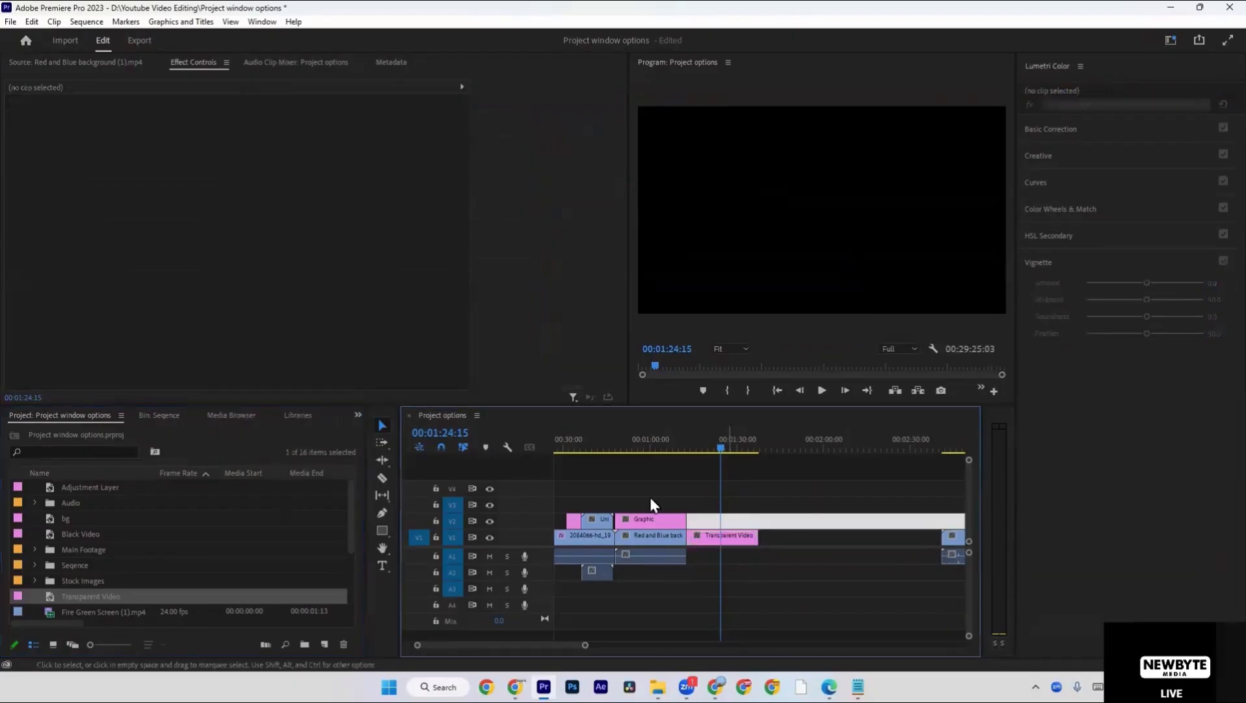
{"action": "left_click", "coordinate": [657, 442]}
{"action": "left_click", "coordinate": [648, 539]}
{"action": "right_click", "coordinate": [647, 539]}
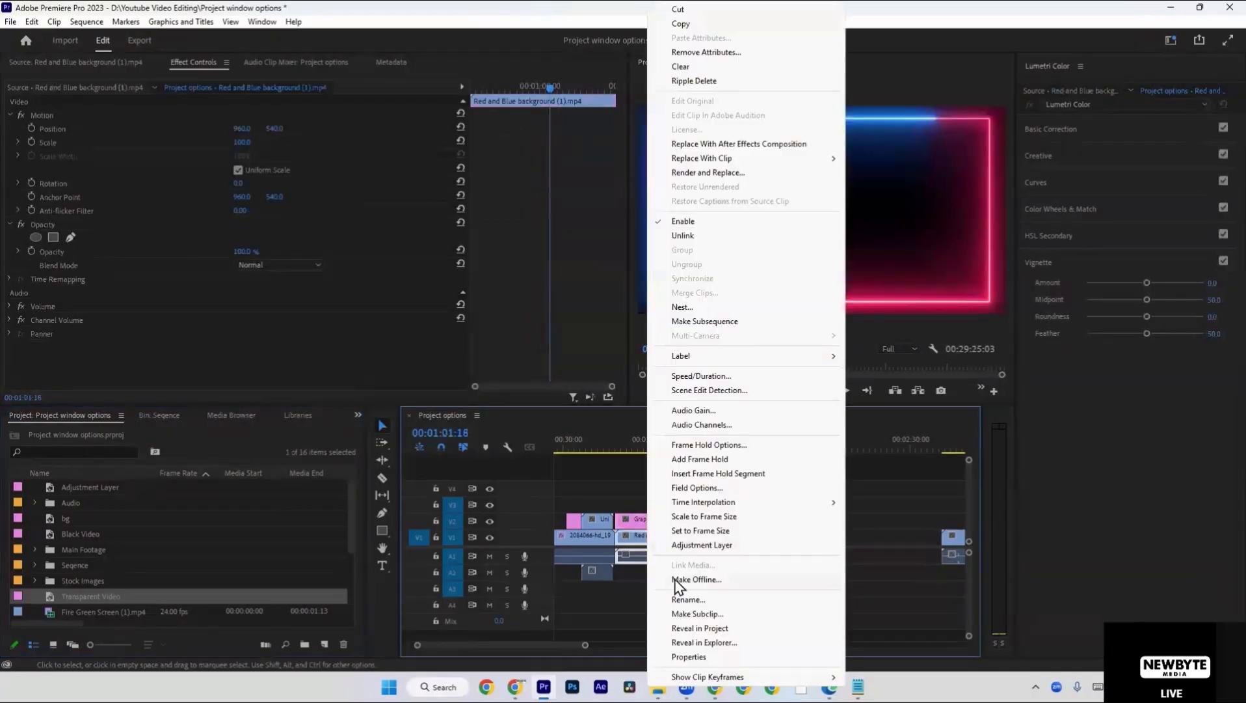
{"action": "left_click", "coordinate": [691, 641]}
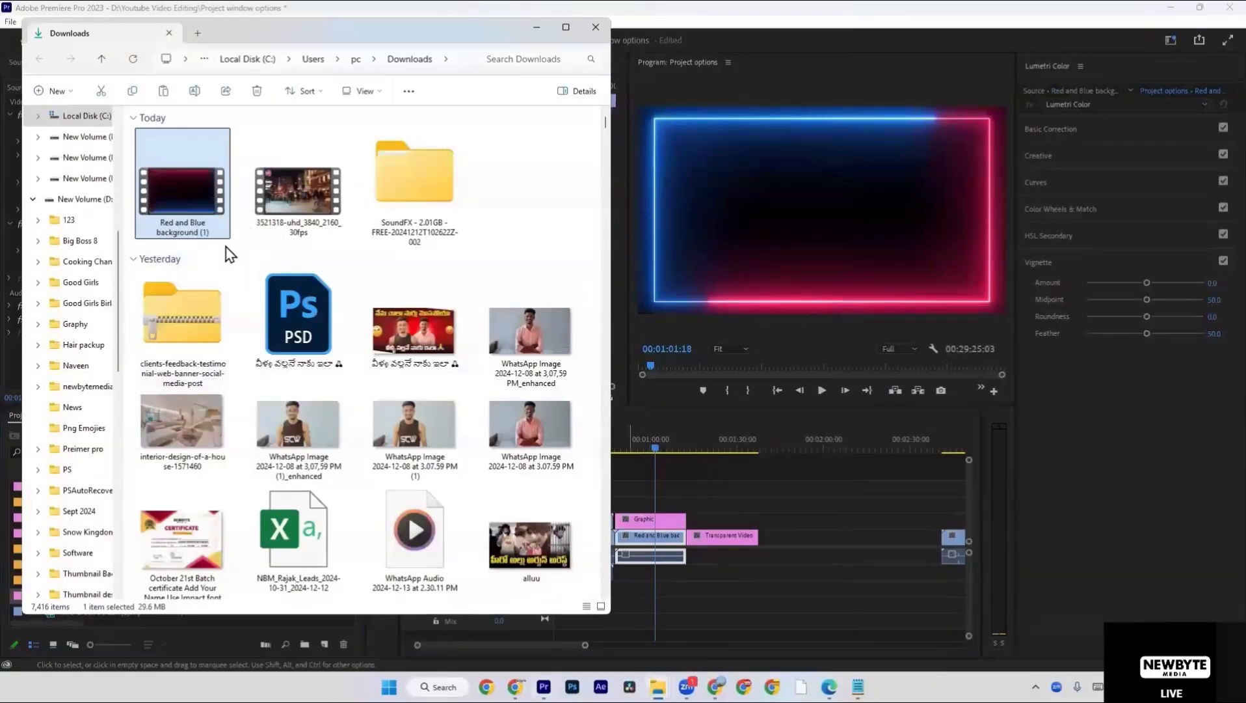
{"action": "left_click", "coordinate": [725, 473]}
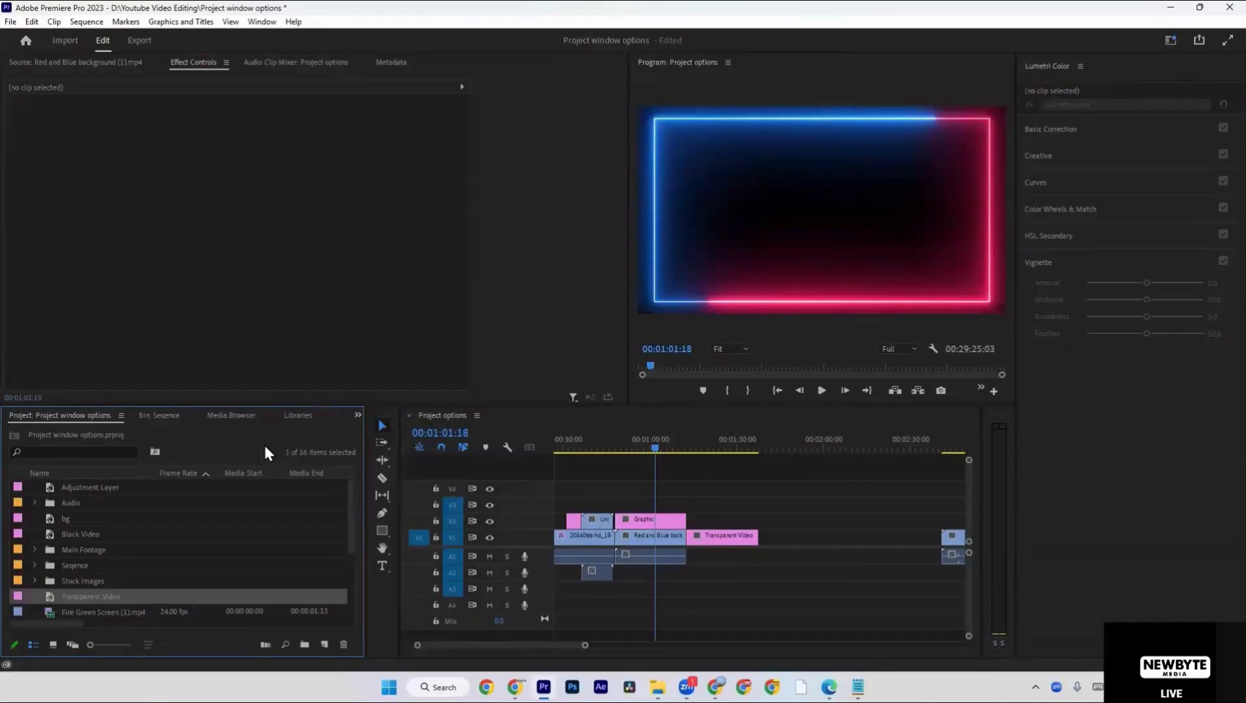
{"action": "right_click", "coordinate": [265, 451]}
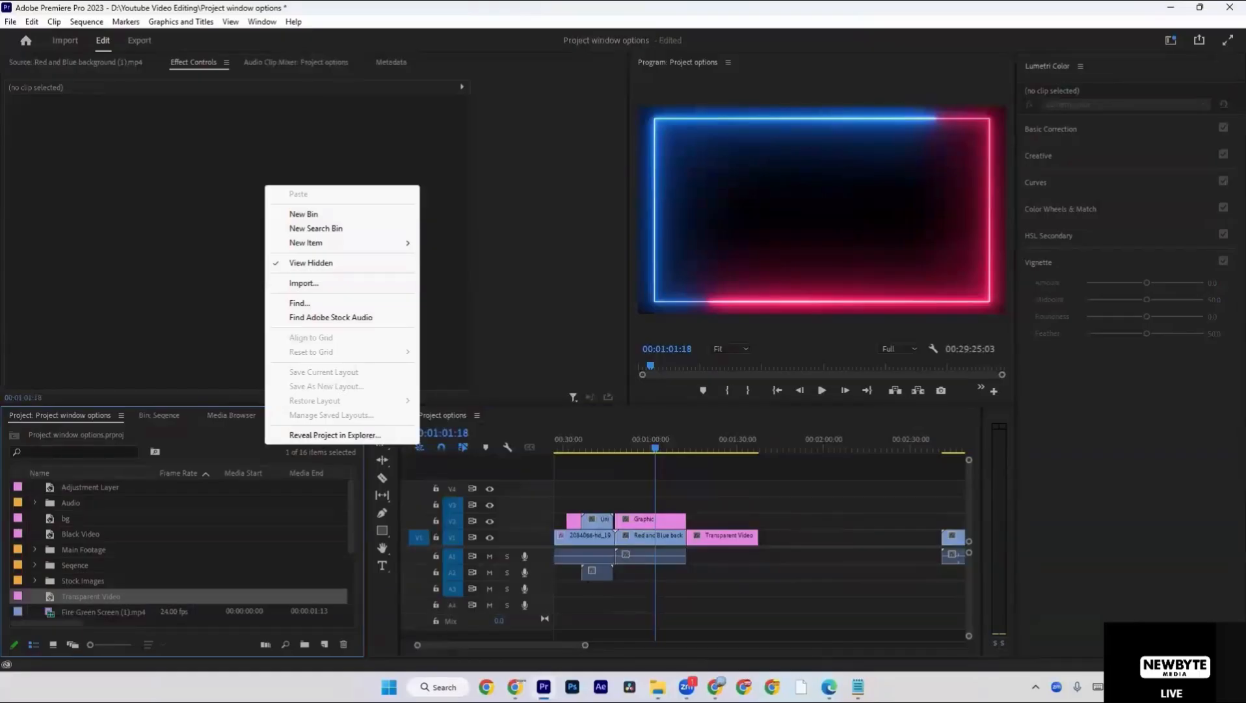
{"action": "left_click", "coordinate": [439, 687]}
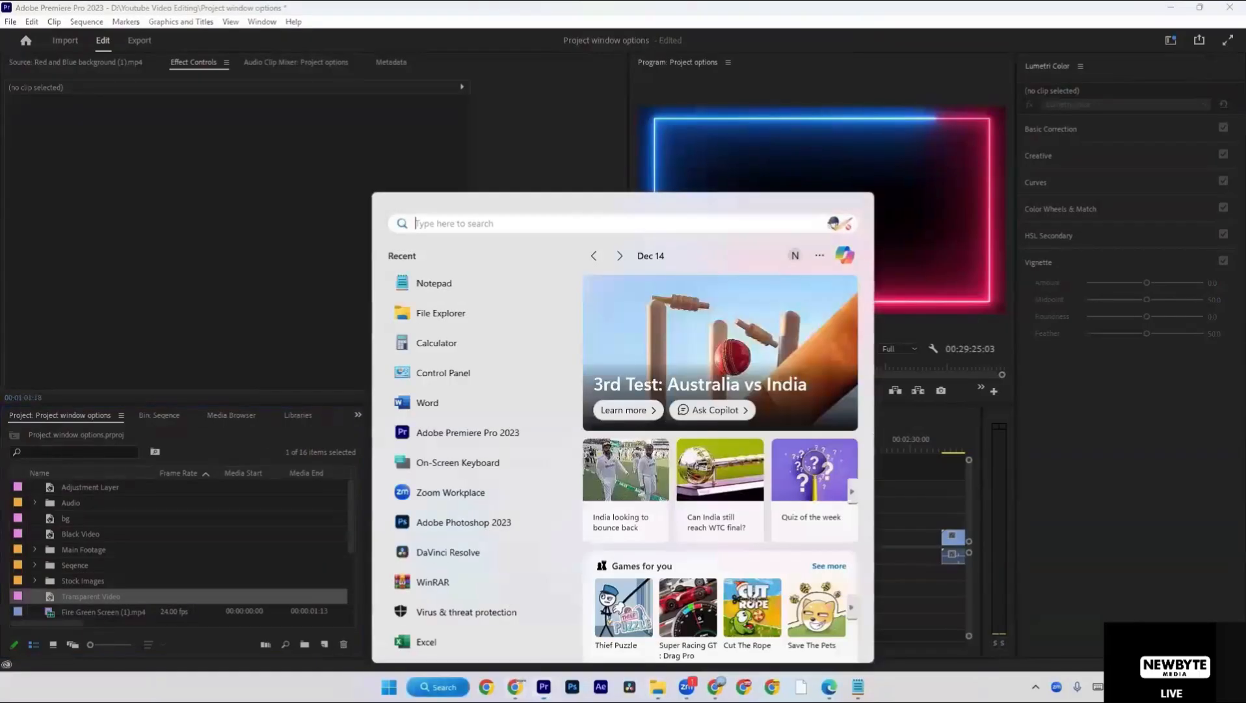
{"action": "type", "text": "ex"}
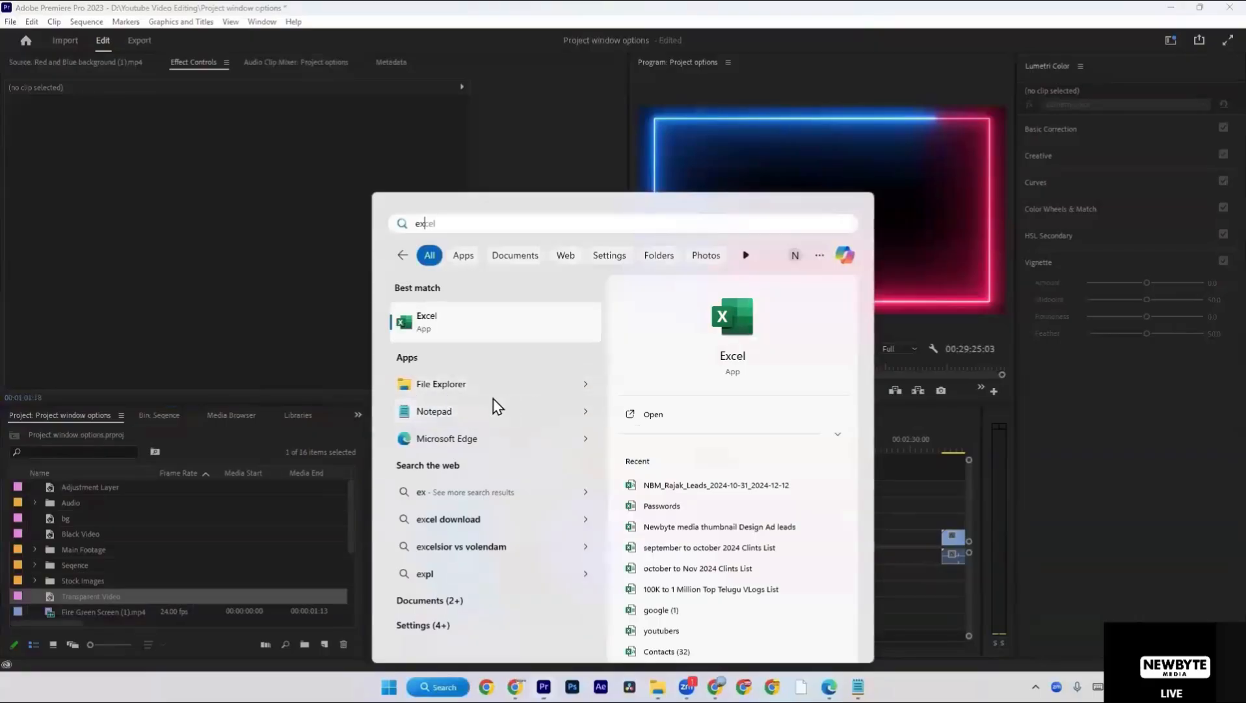
{"action": "left_click", "coordinate": [223, 546]}
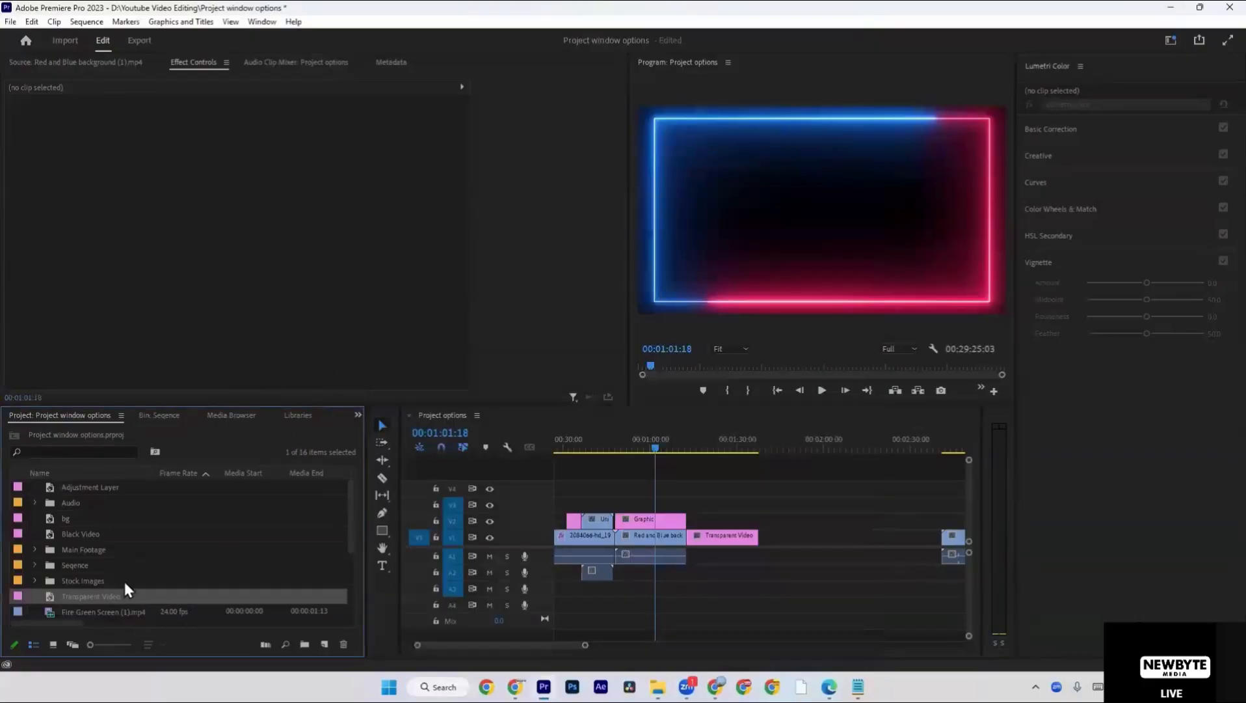
Move the playhead back to 00:00:27:04, over the clip of the walking man on V1.
{"action": "left_click", "coordinate": [664, 537]}
{"action": "scroll", "coordinate": [673, 543], "scroll_direction": "up", "scroll_amount": 2}
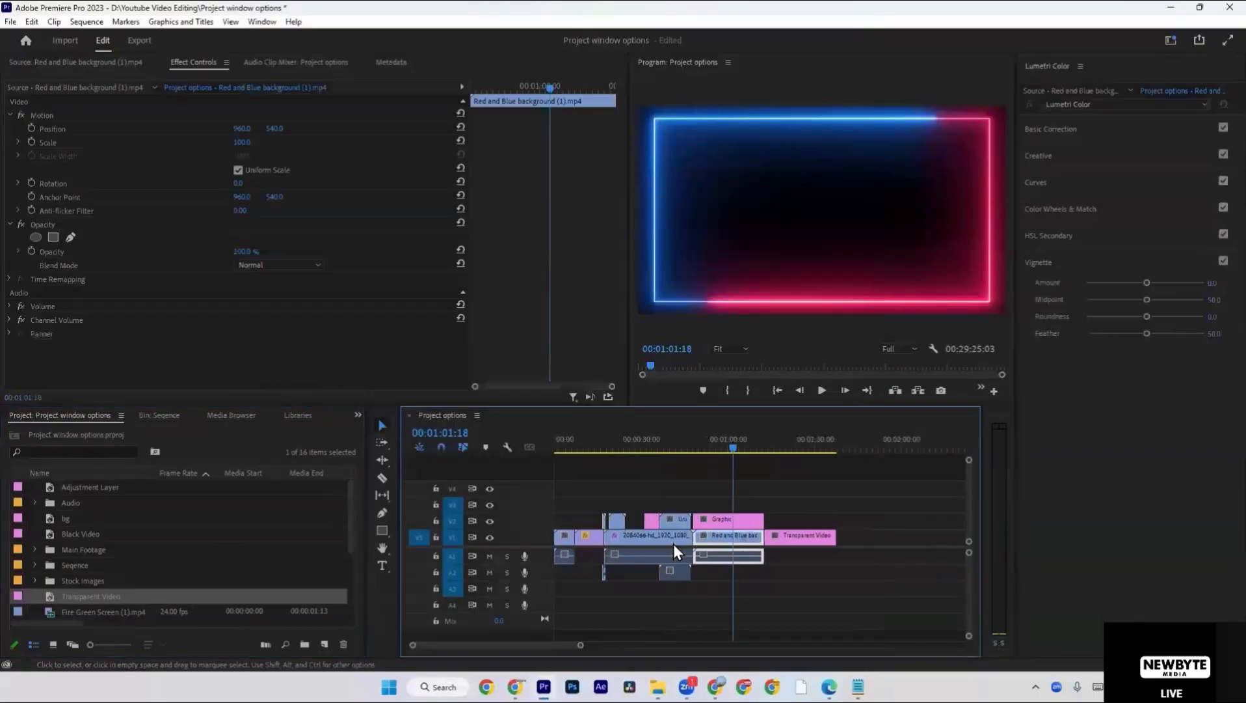
{"action": "left_click", "coordinate": [635, 455]}
{"action": "left_click", "coordinate": [633, 445]}
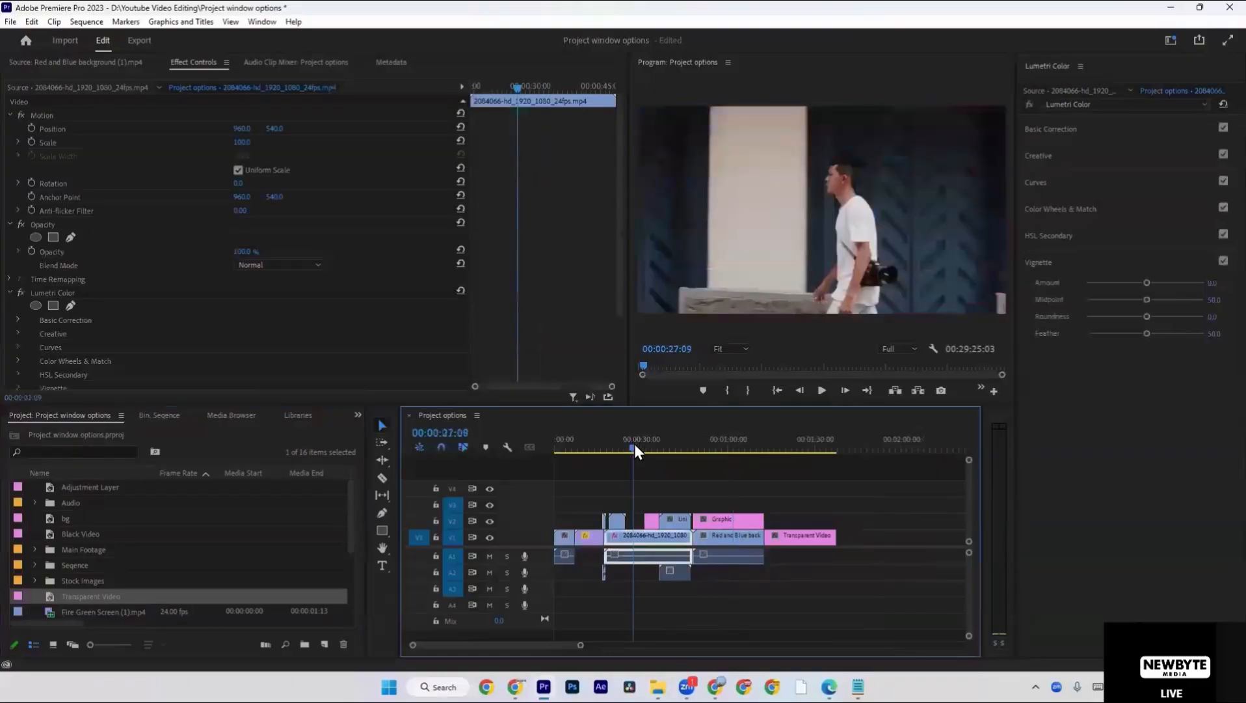
Reveal the project's location in a maximized File Explorer window and open the Project window options file from there.
{"action": "right_click", "coordinate": [204, 452]}
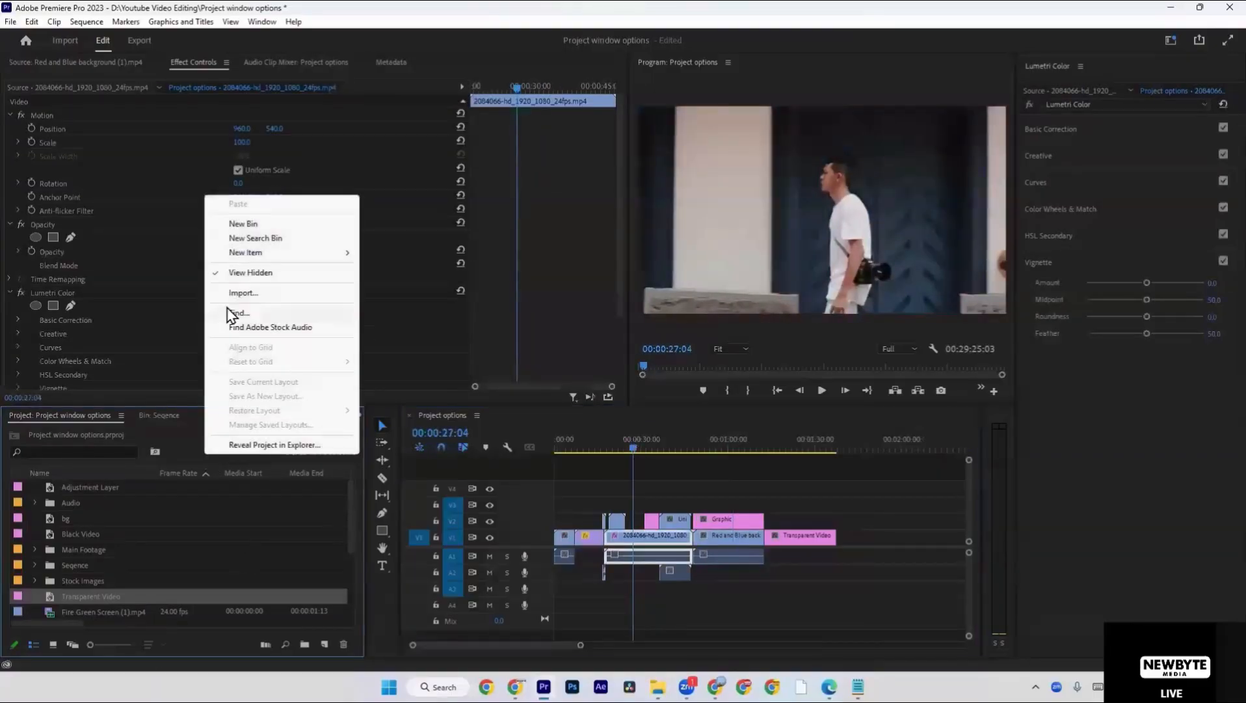
{"action": "left_click", "coordinate": [249, 446]}
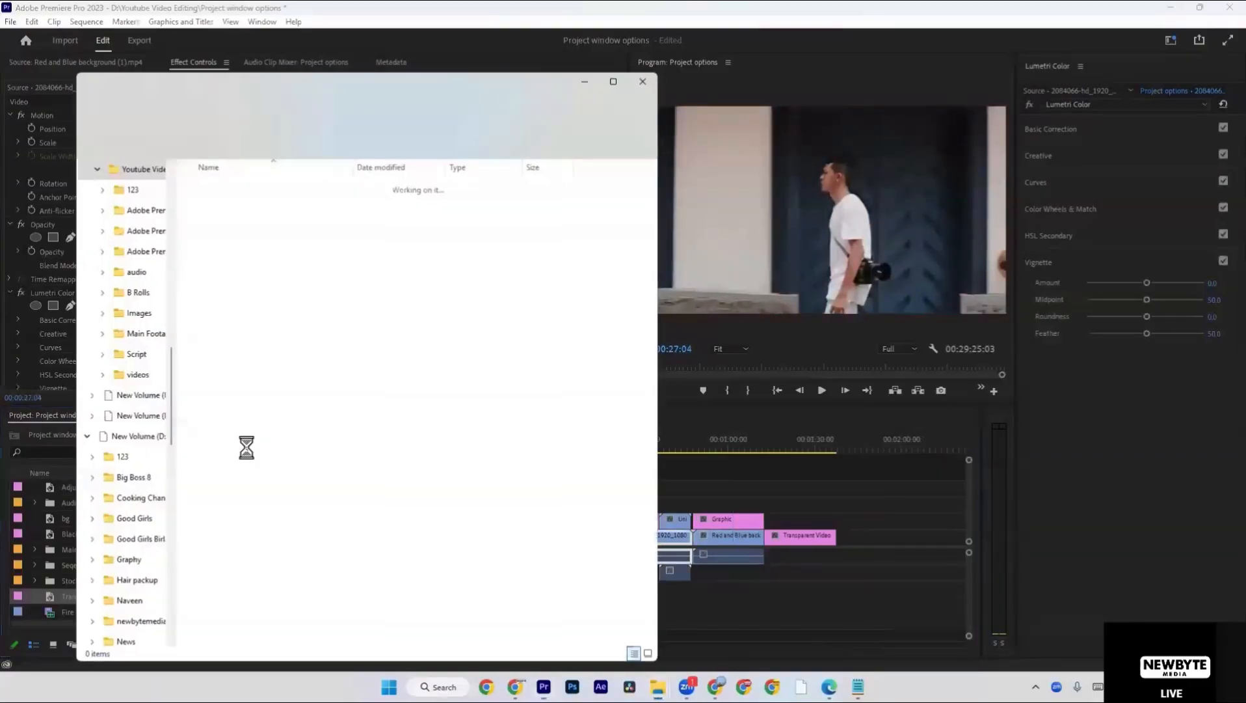
{"action": "left_click", "coordinate": [617, 78]}
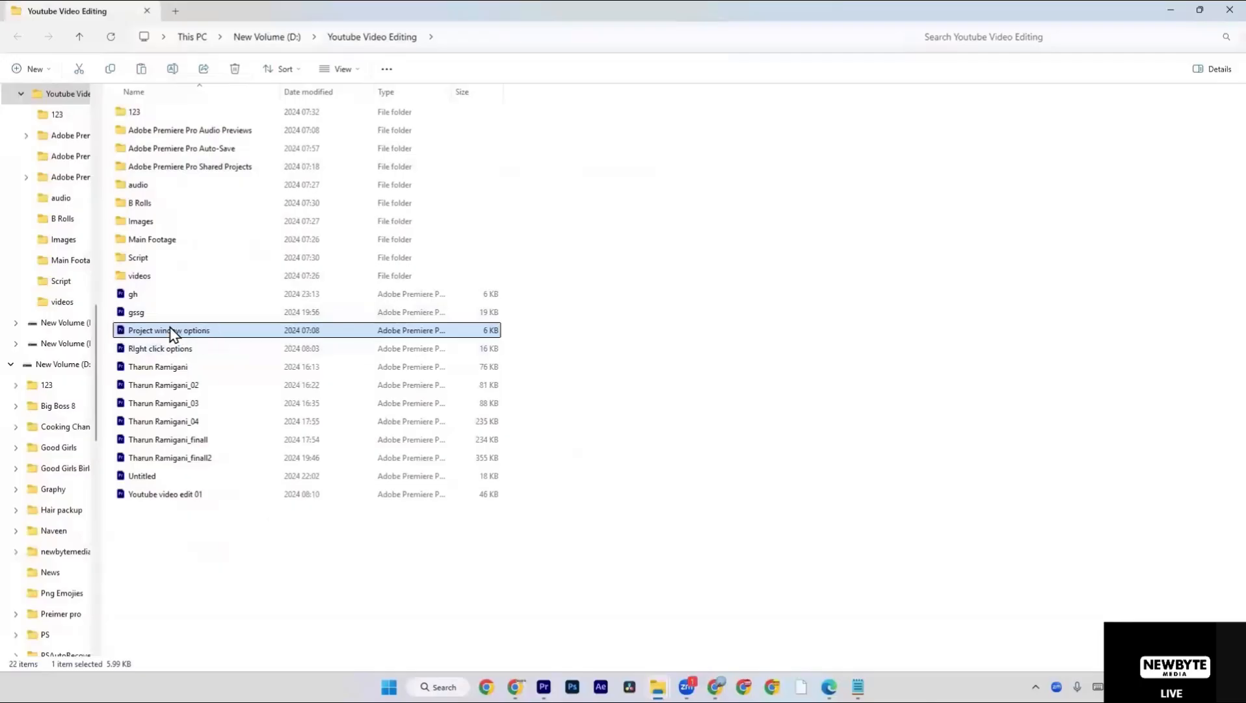
{"action": "double_click", "coordinate": [196, 332]}
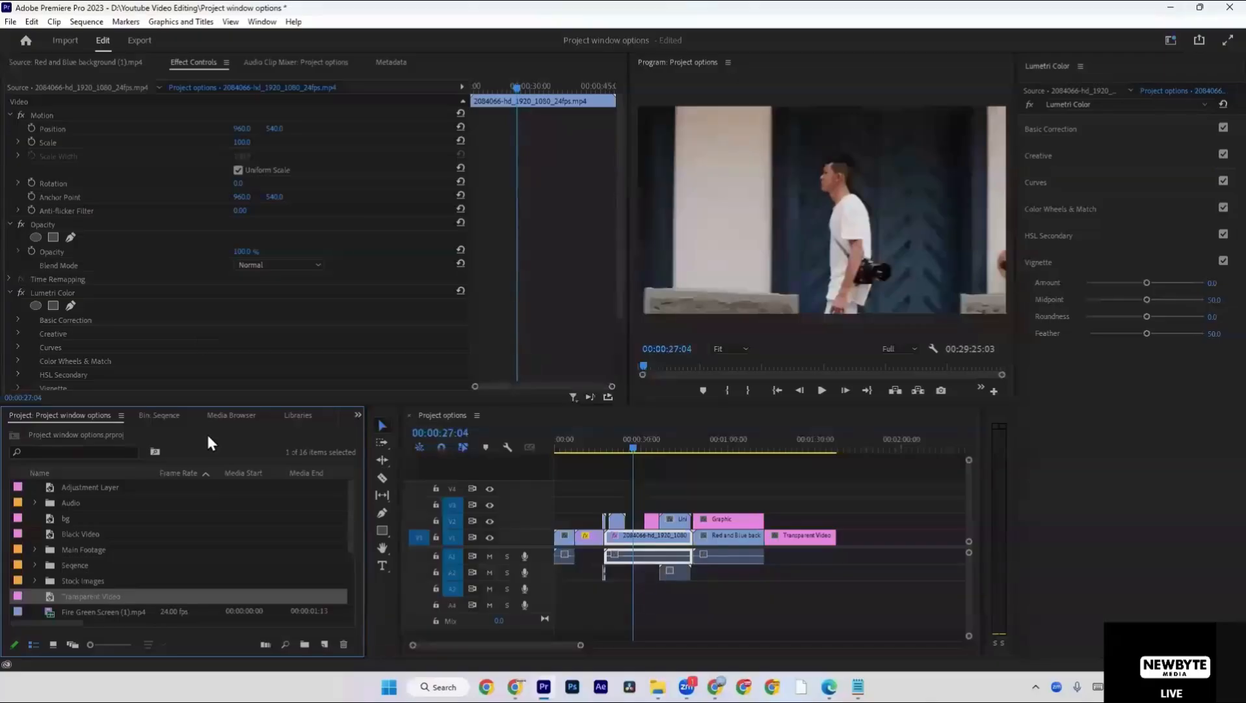
Save the project and clear the clip selection in the timeline.
{"action": "left_click", "coordinate": [11, 23]}
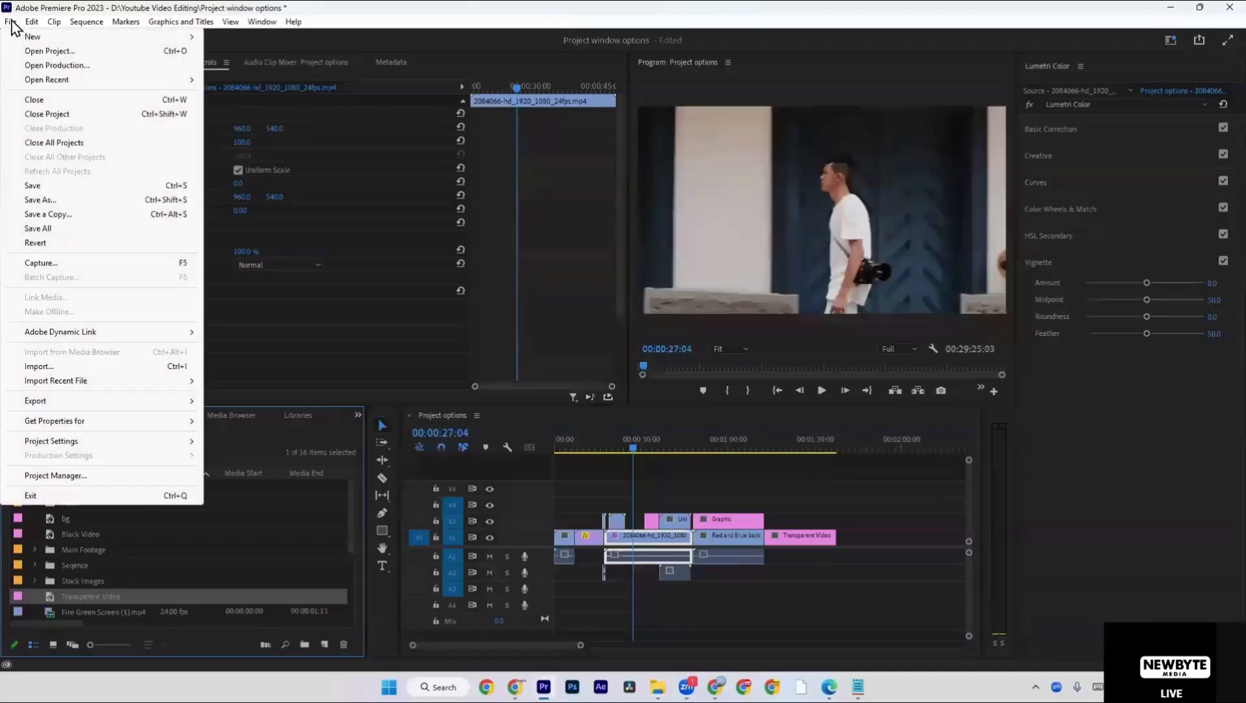
{"action": "left_click", "coordinate": [41, 190]}
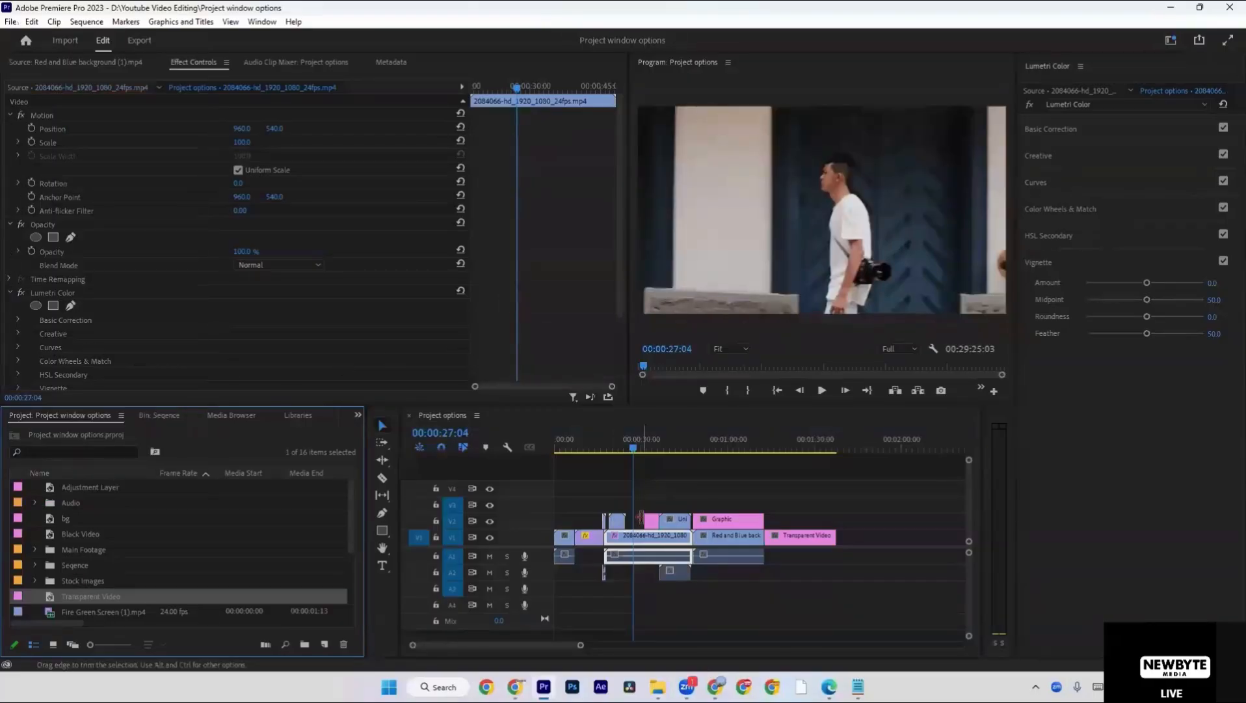
{"action": "left_click", "coordinate": [643, 521]}
Look over the project's New Item options, from Sequence to Transparent Video, without creating an item.
{"action": "right_click", "coordinate": [220, 441]}
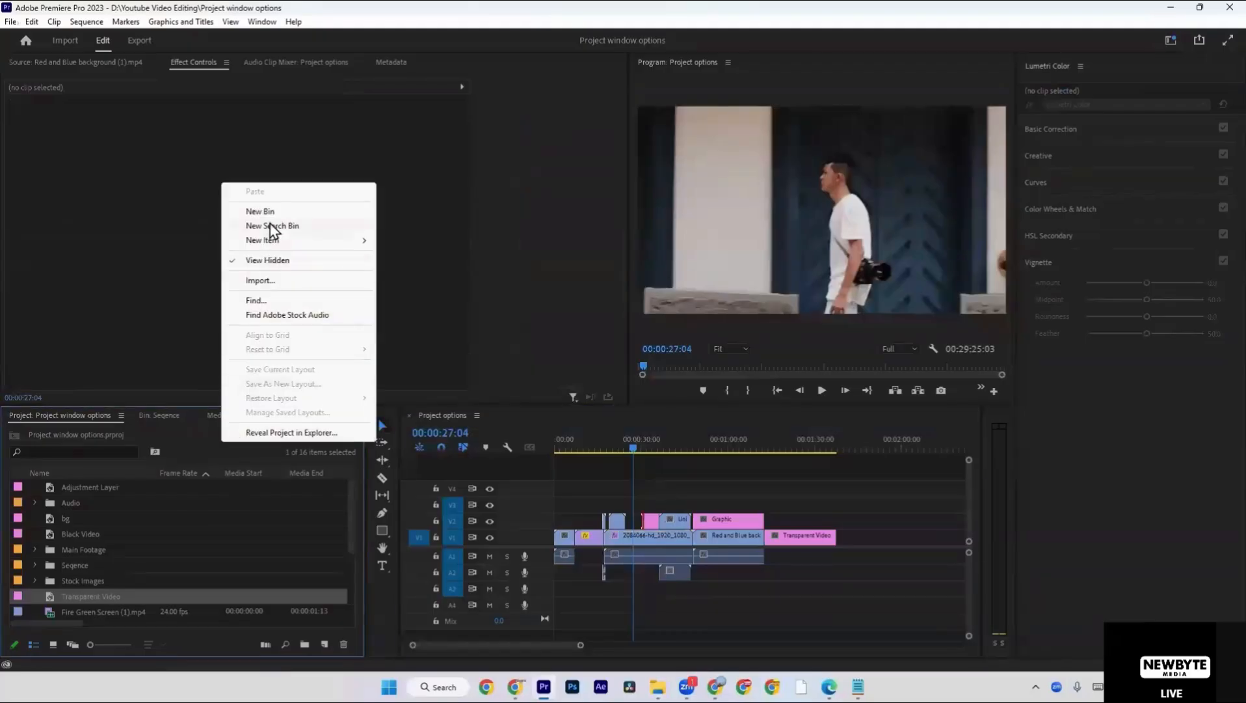
{"action": "mouse_move", "coordinate": [289, 242]}
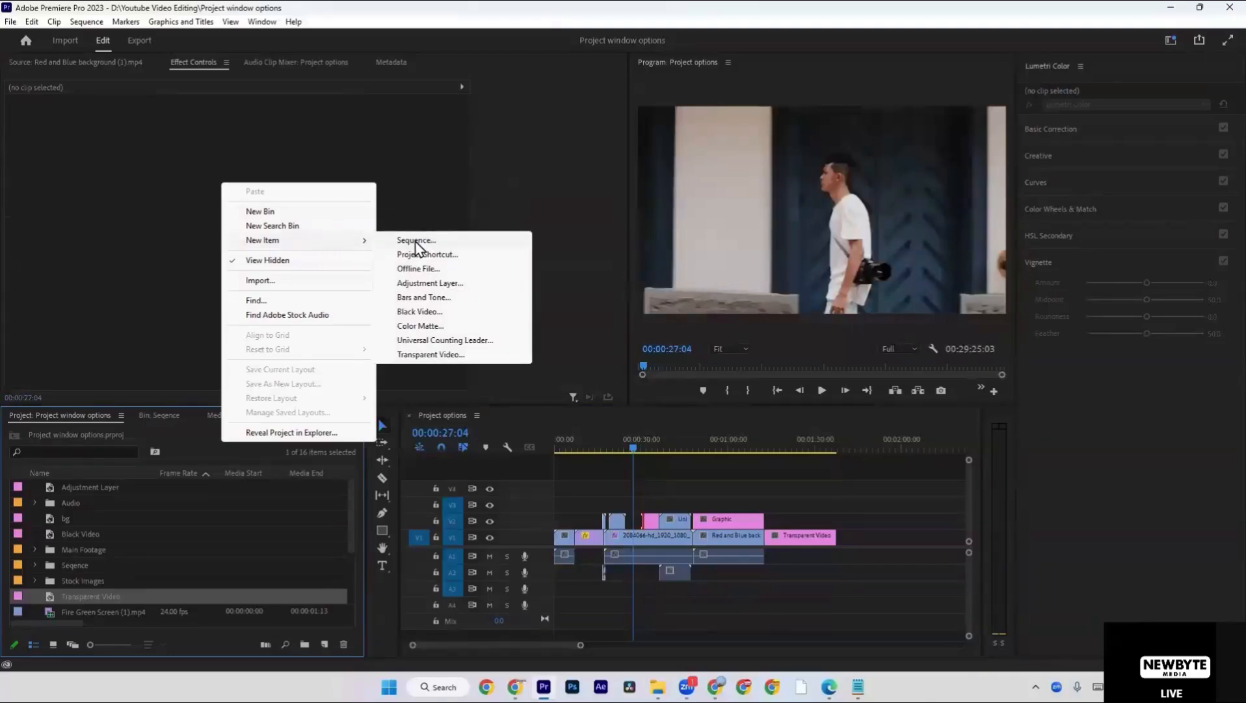
{"action": "left_click", "coordinate": [671, 491]}
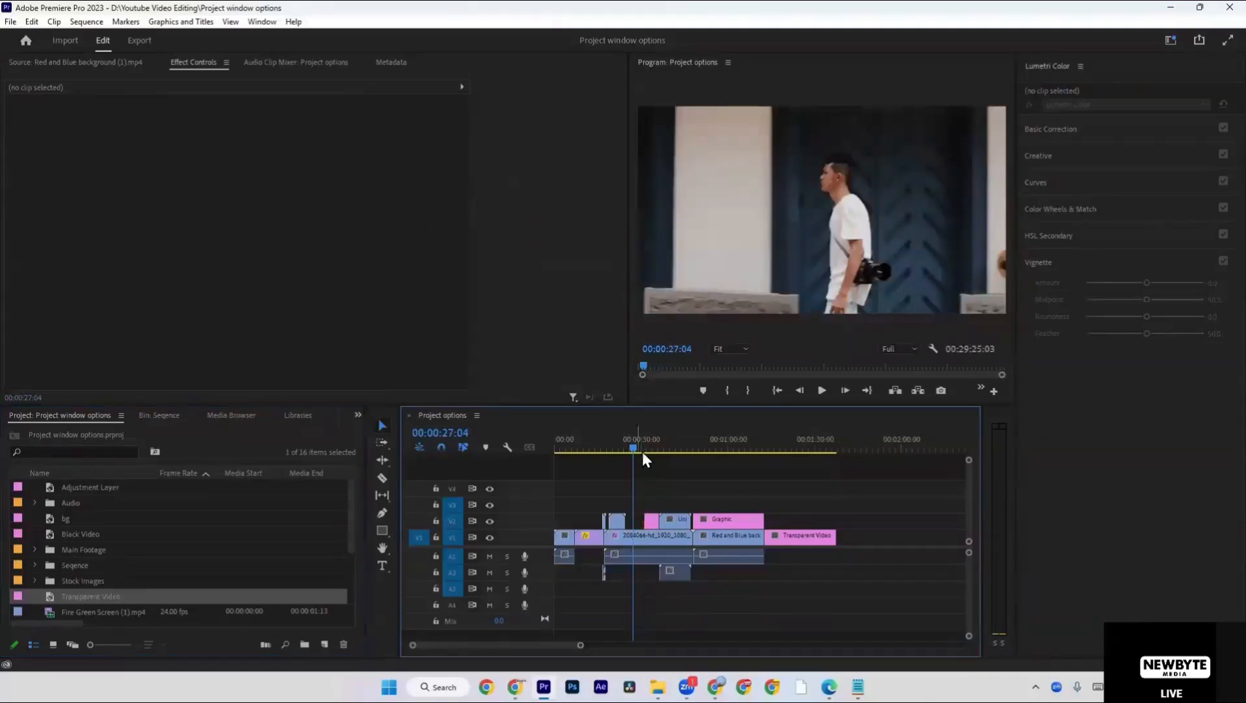
Scrub through the sequence from the walking-man clip to 00:01:16:01 in the Transparent Video clip.
{"action": "mouse_move", "coordinate": [624, 445]}
{"action": "left_mouse_down"}
{"action": "mouse_move", "coordinate": [554, 444]}
{"action": "mouse_move", "coordinate": [641, 454]}
{"action": "left_mouse_up"}
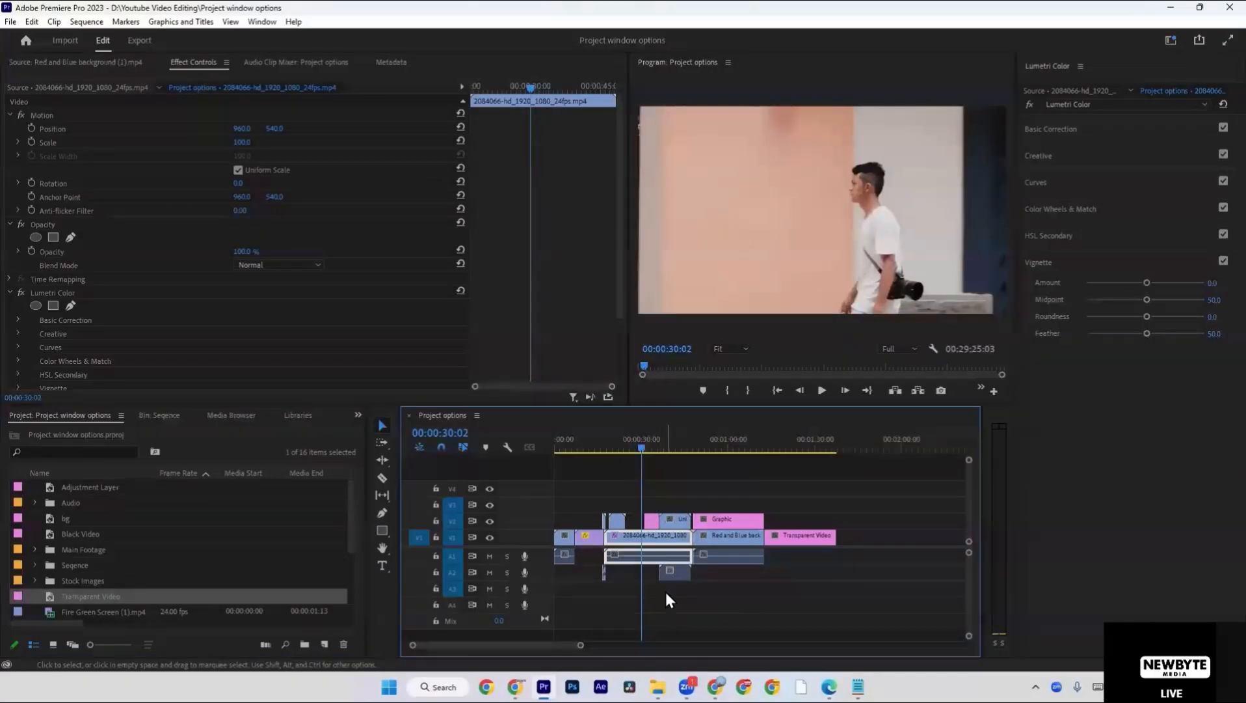
{"action": "left_click", "coordinate": [692, 451]}
{"action": "left_click_drag", "start_coordinate": [694, 457], "coordinate": [775, 459]}
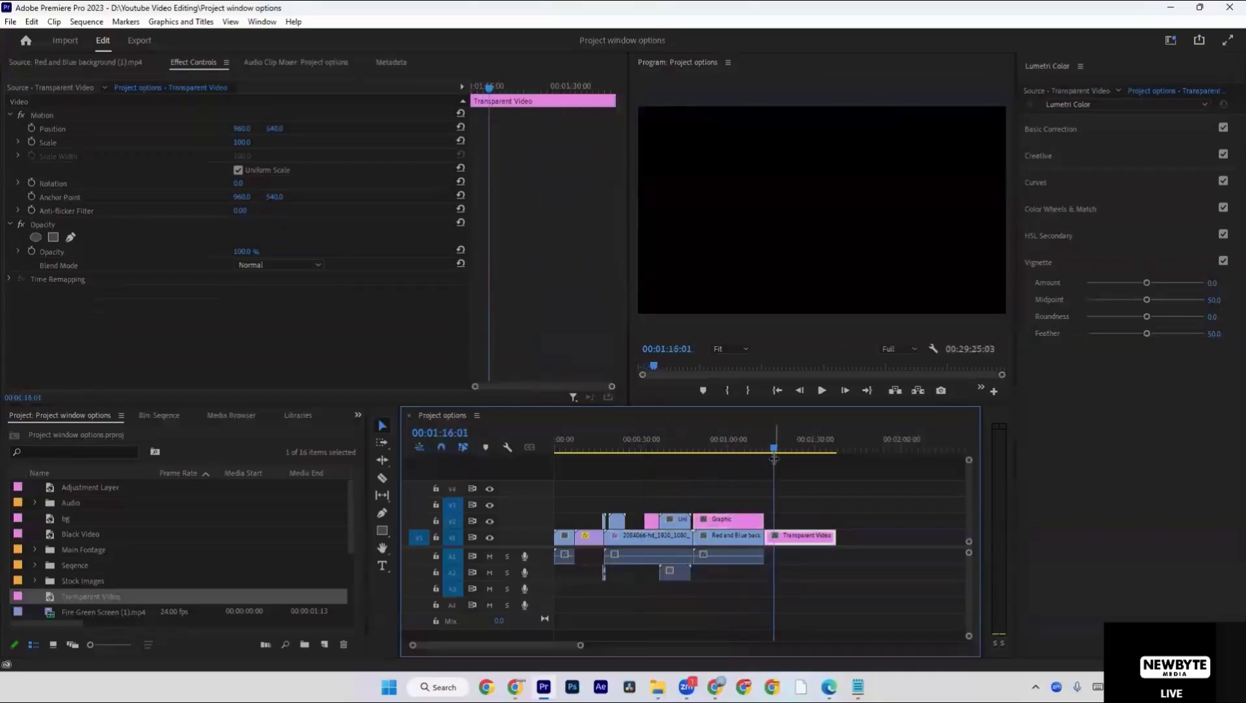